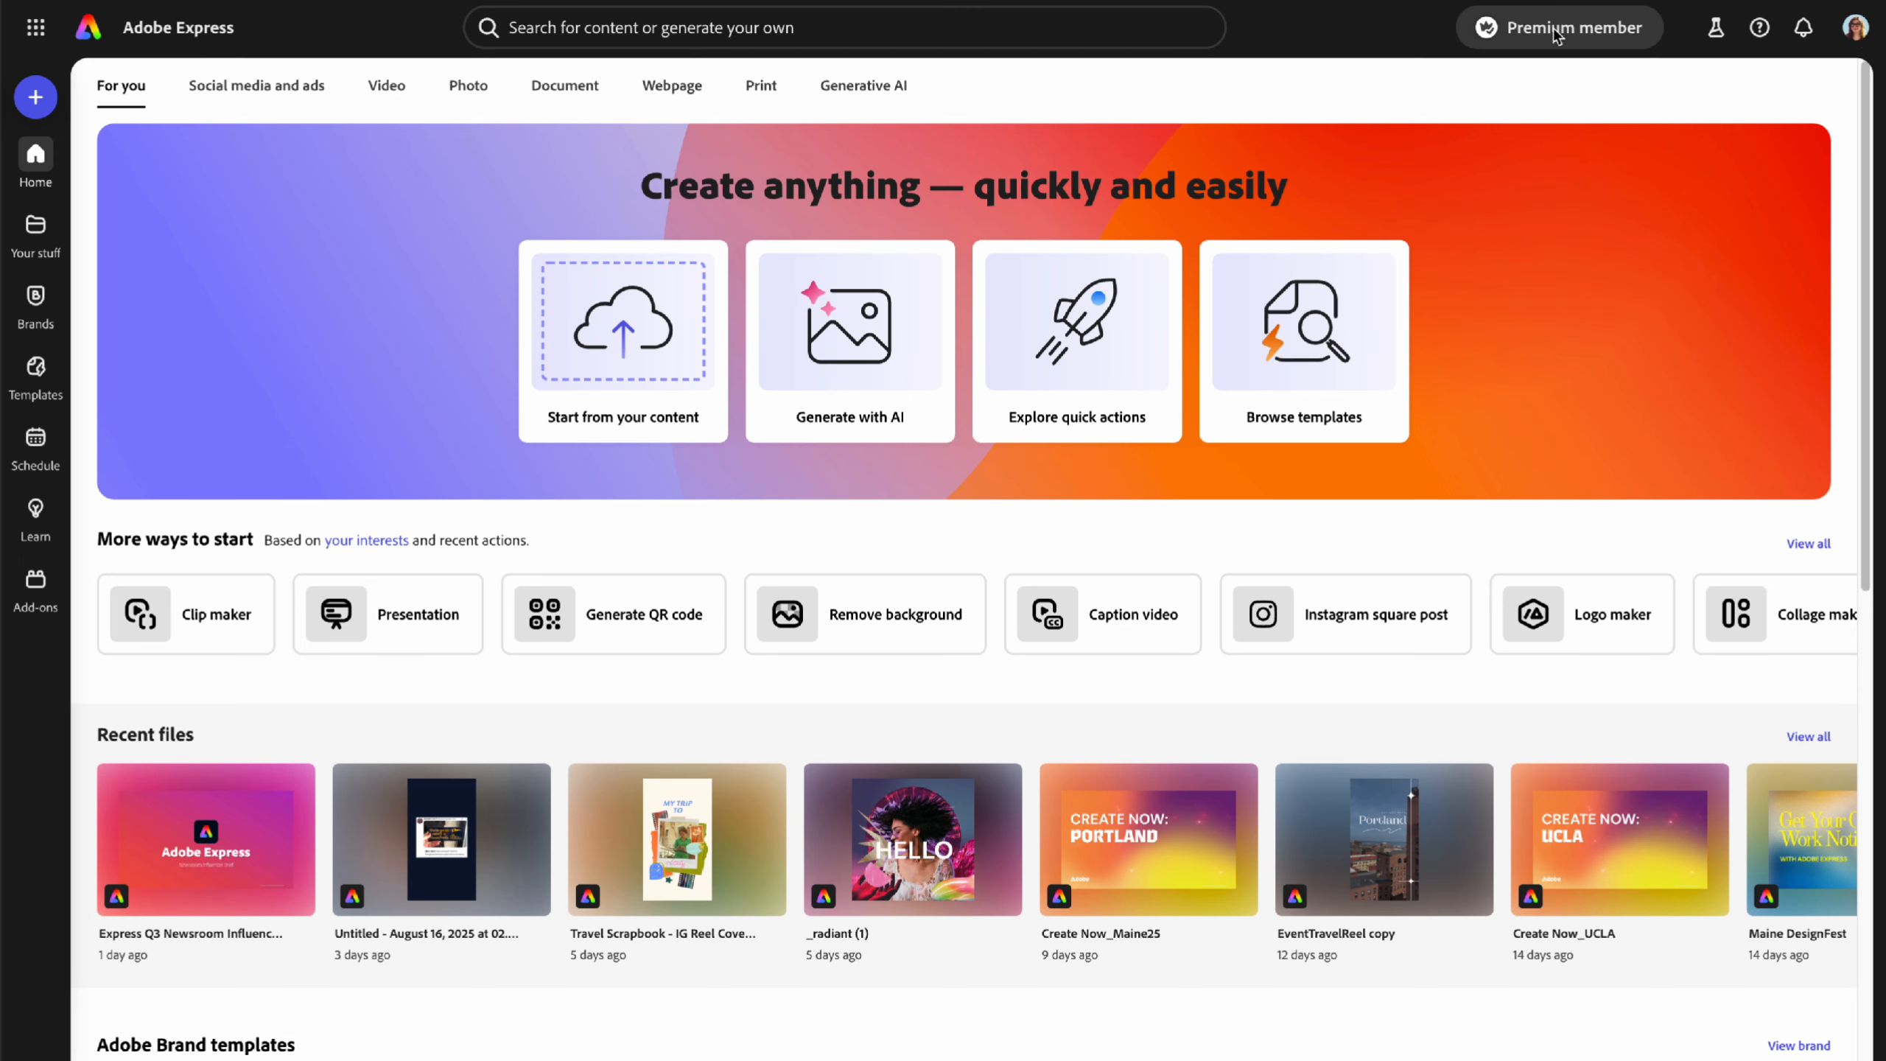
# - Open the Premium member welcome hub from the top bar of the home page
pyautogui.click(1557, 33)
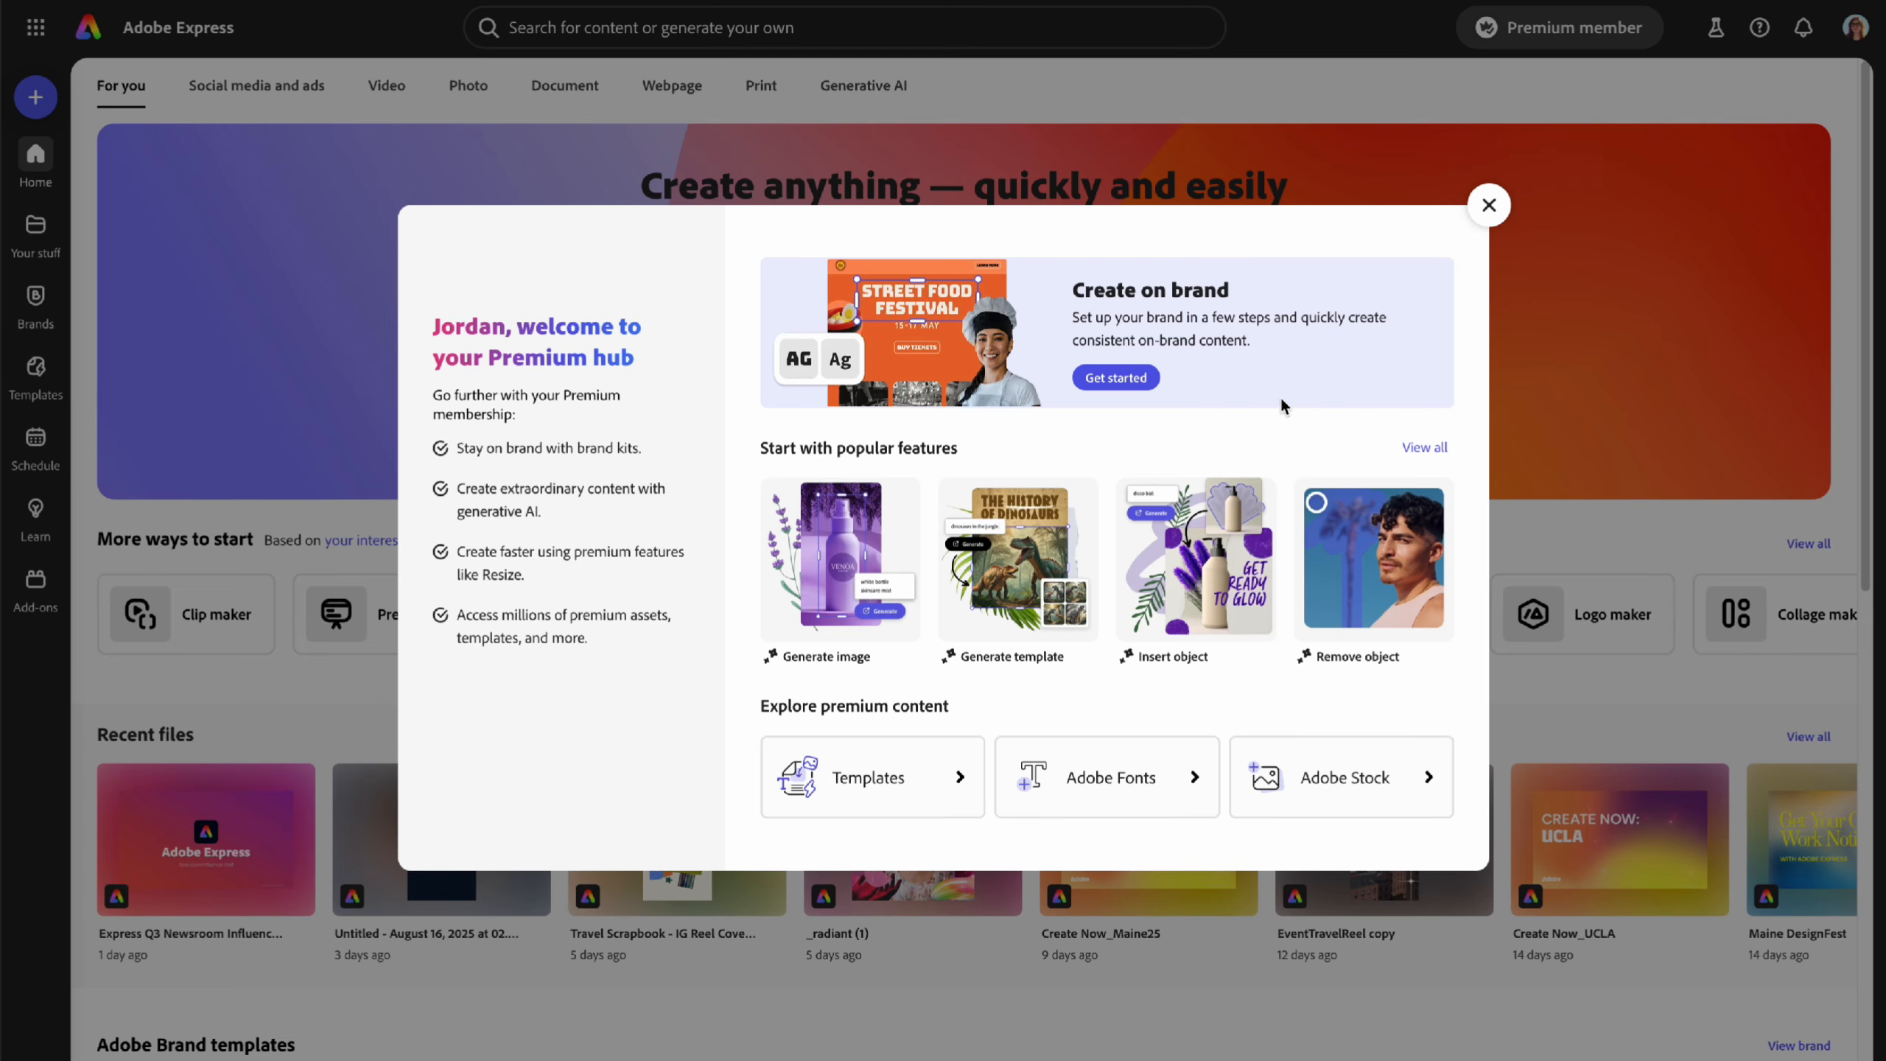
# - Close the Premium hub welcome and bring up the Get started create dialog
pyautogui.click(1486, 207)
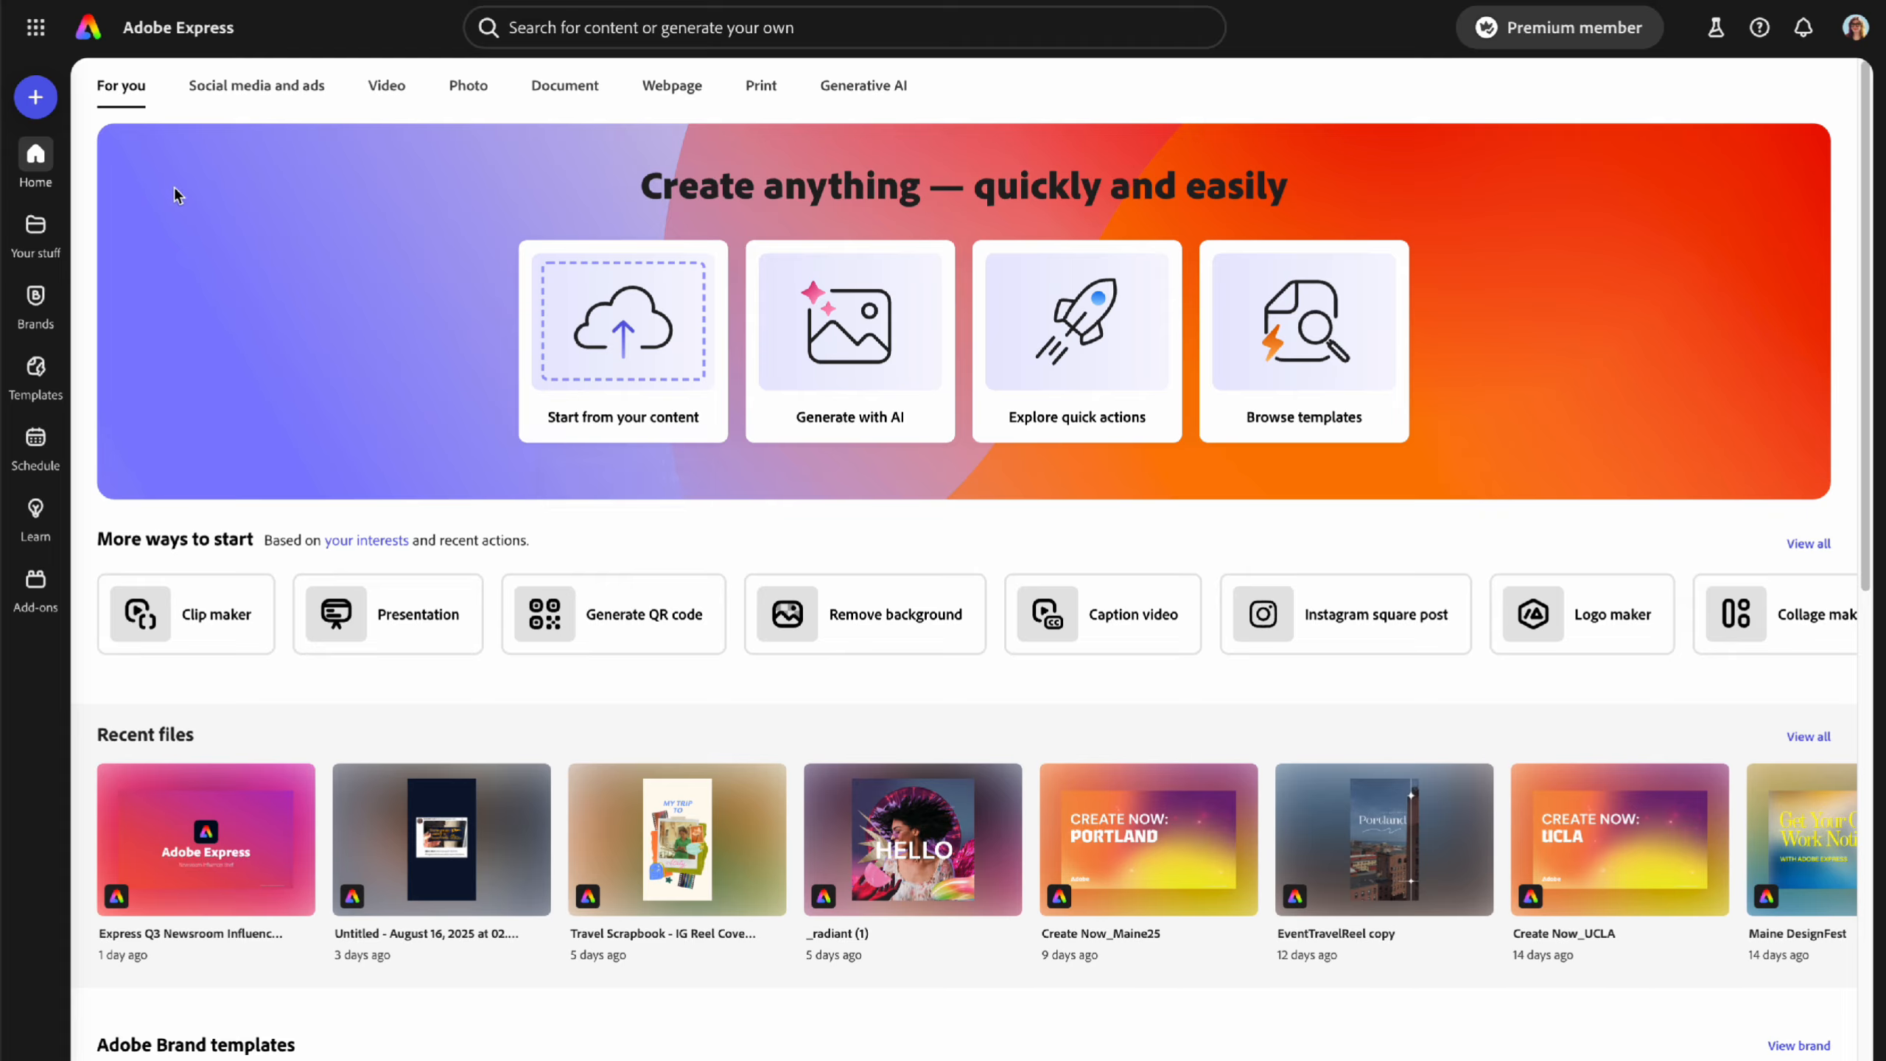
pyautogui.click(35, 97)
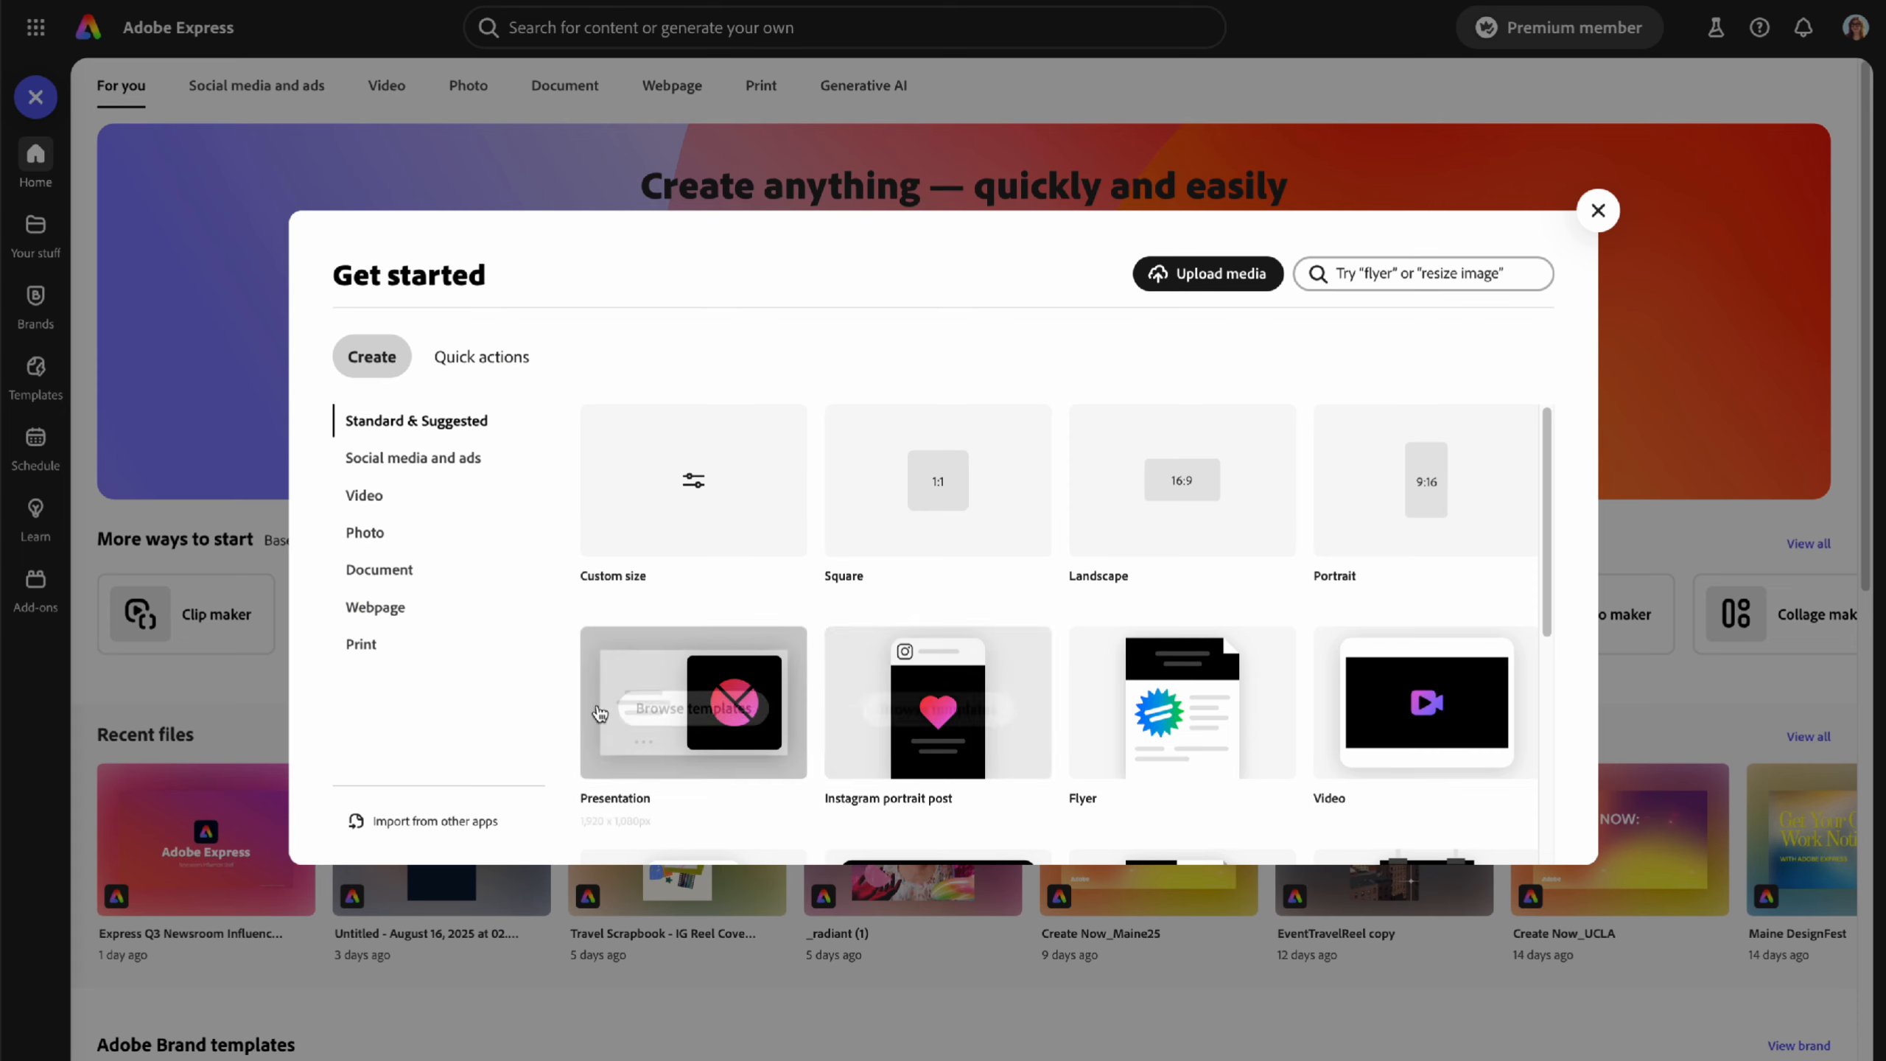
# - Open Import from other apps and scroll through the Popular, Adobe and Storage sources
pyautogui.click(433, 826)
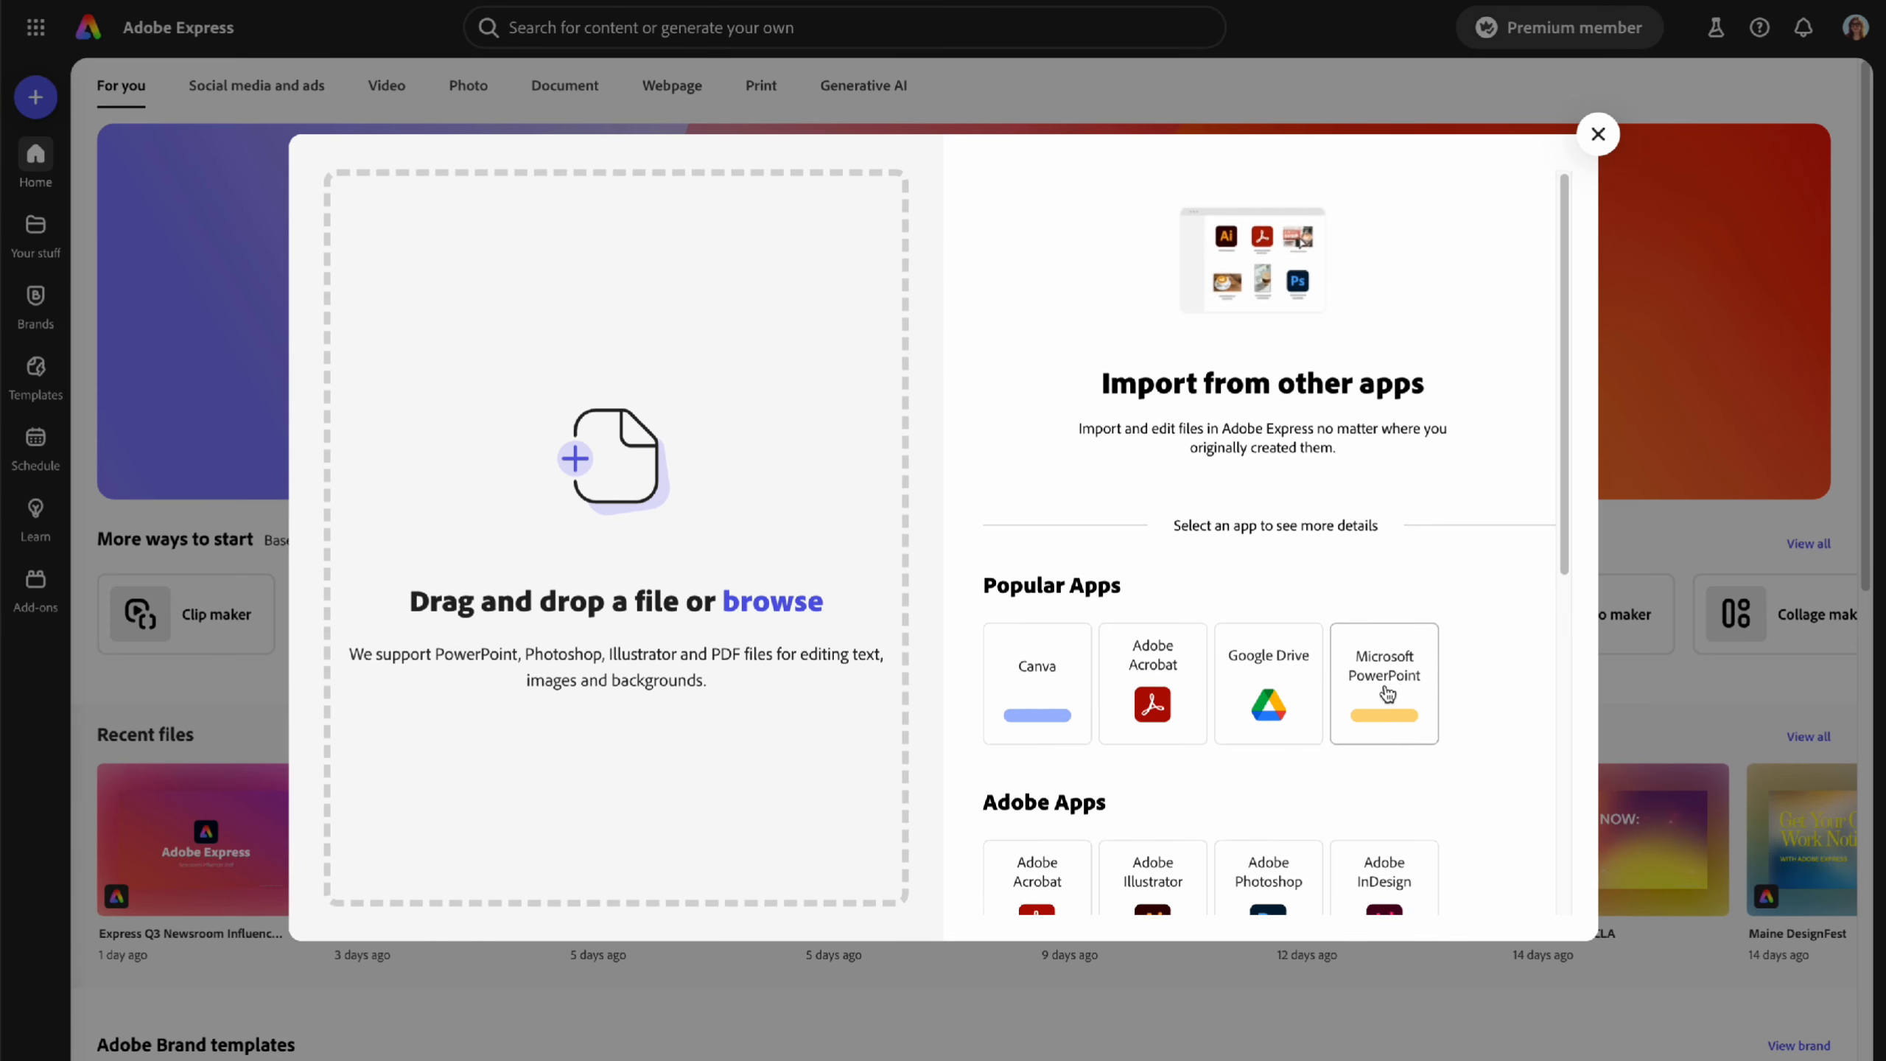
pyautogui.scroll(-4, 1386, 696)
pyautogui.scroll(3, 1386, 696)
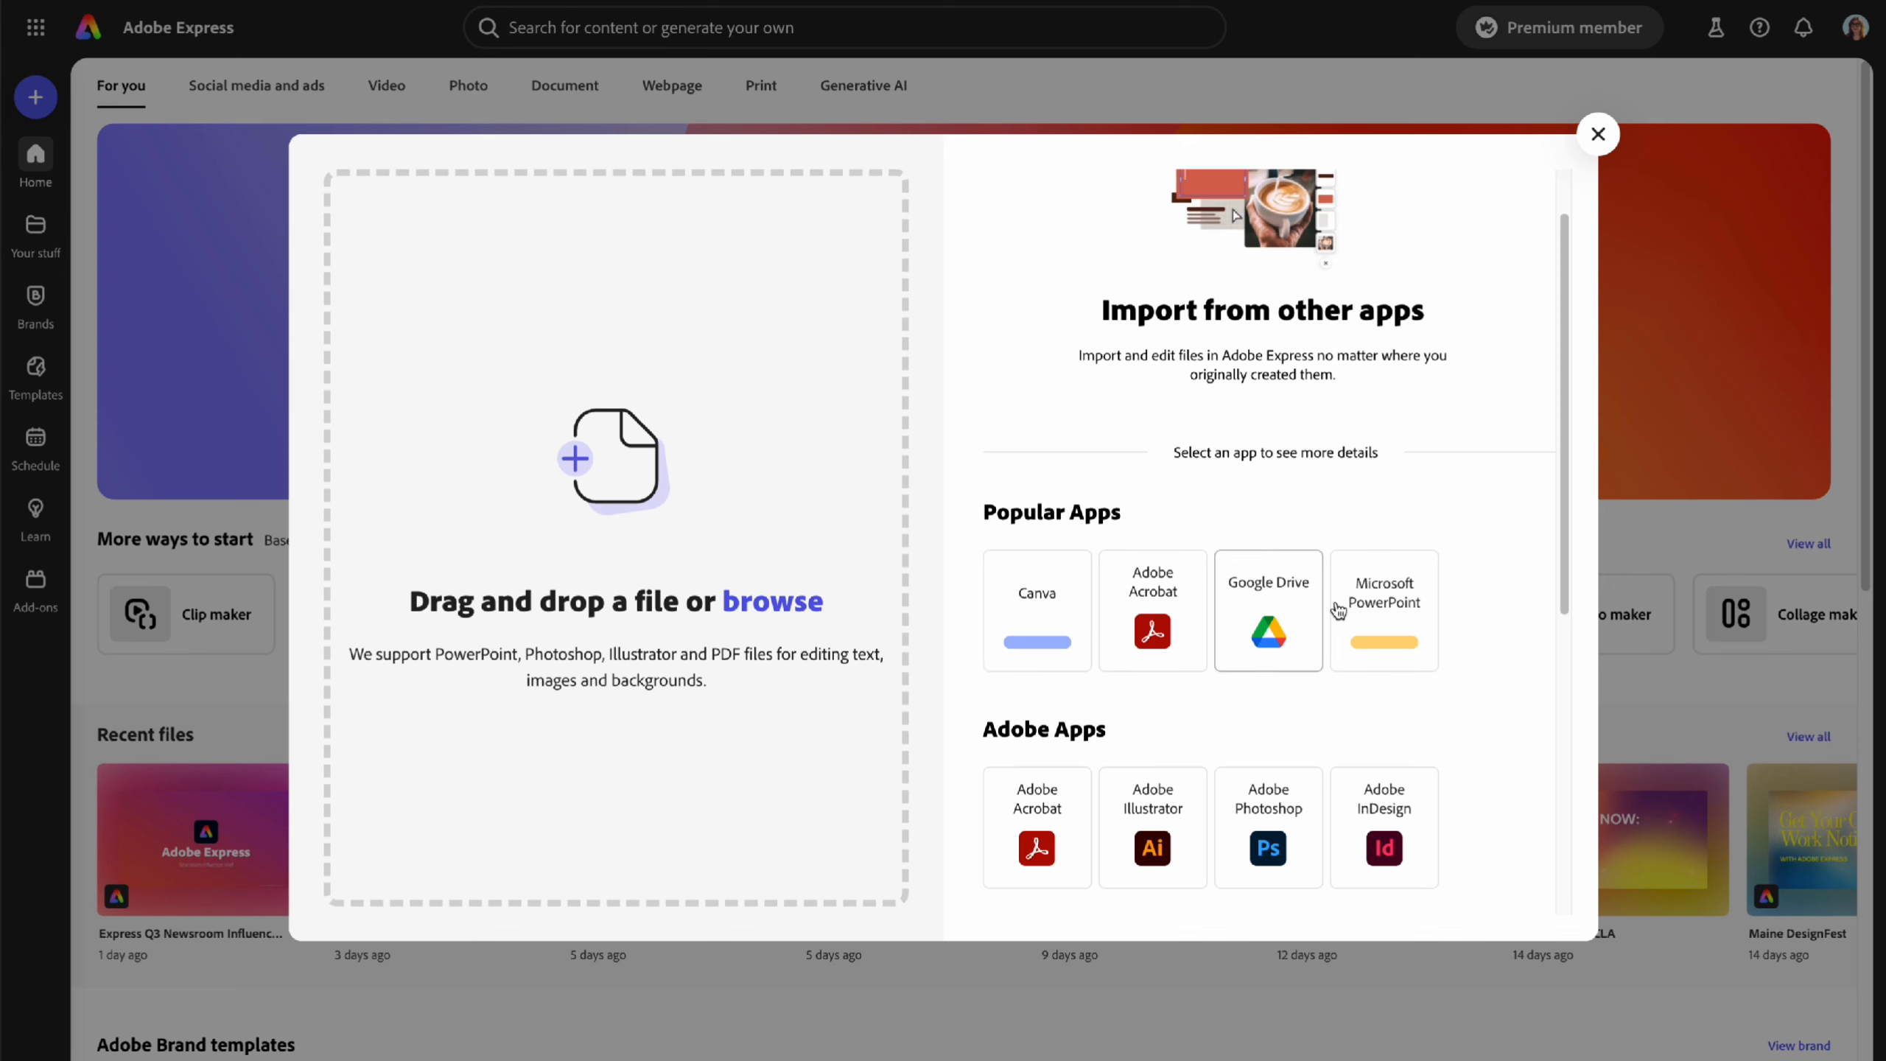
pyautogui.scroll(-3, 1498, 651)
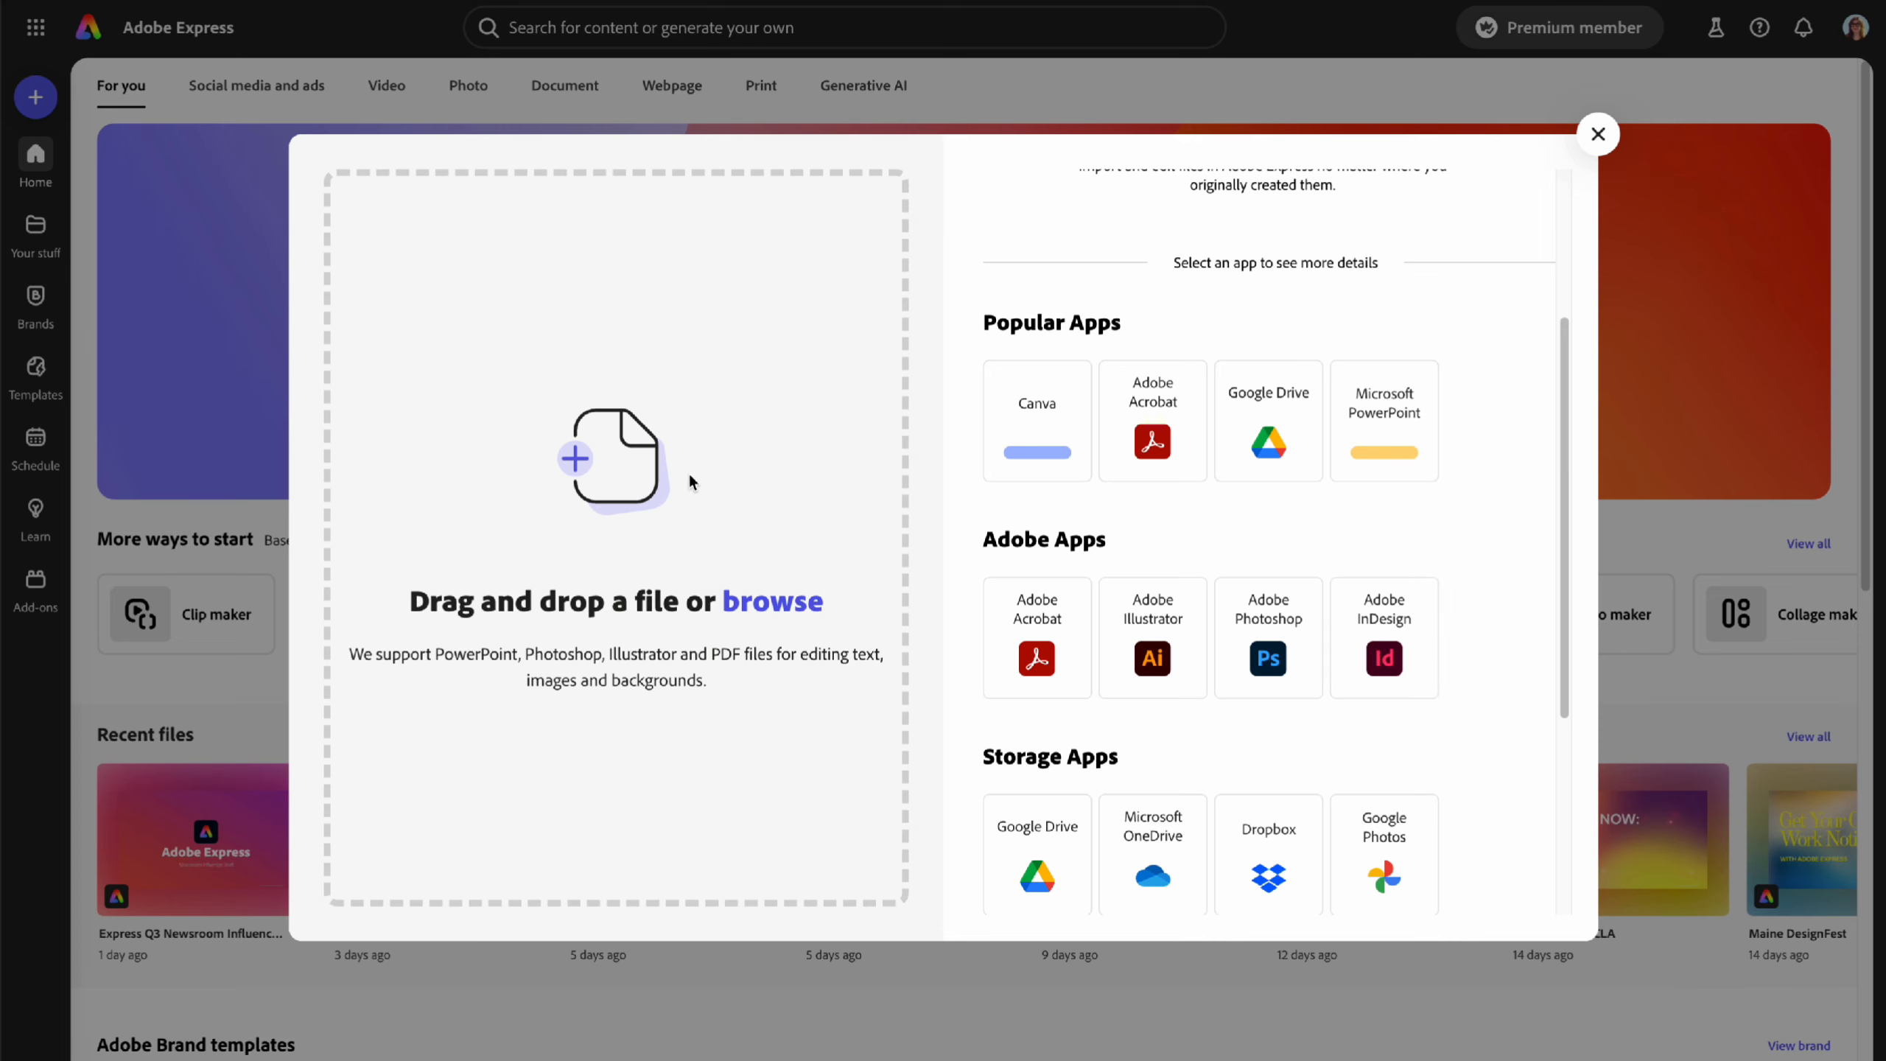
# - Close the import dialog and open the Explore quick actions catalogue
pyautogui.click(1600, 136)
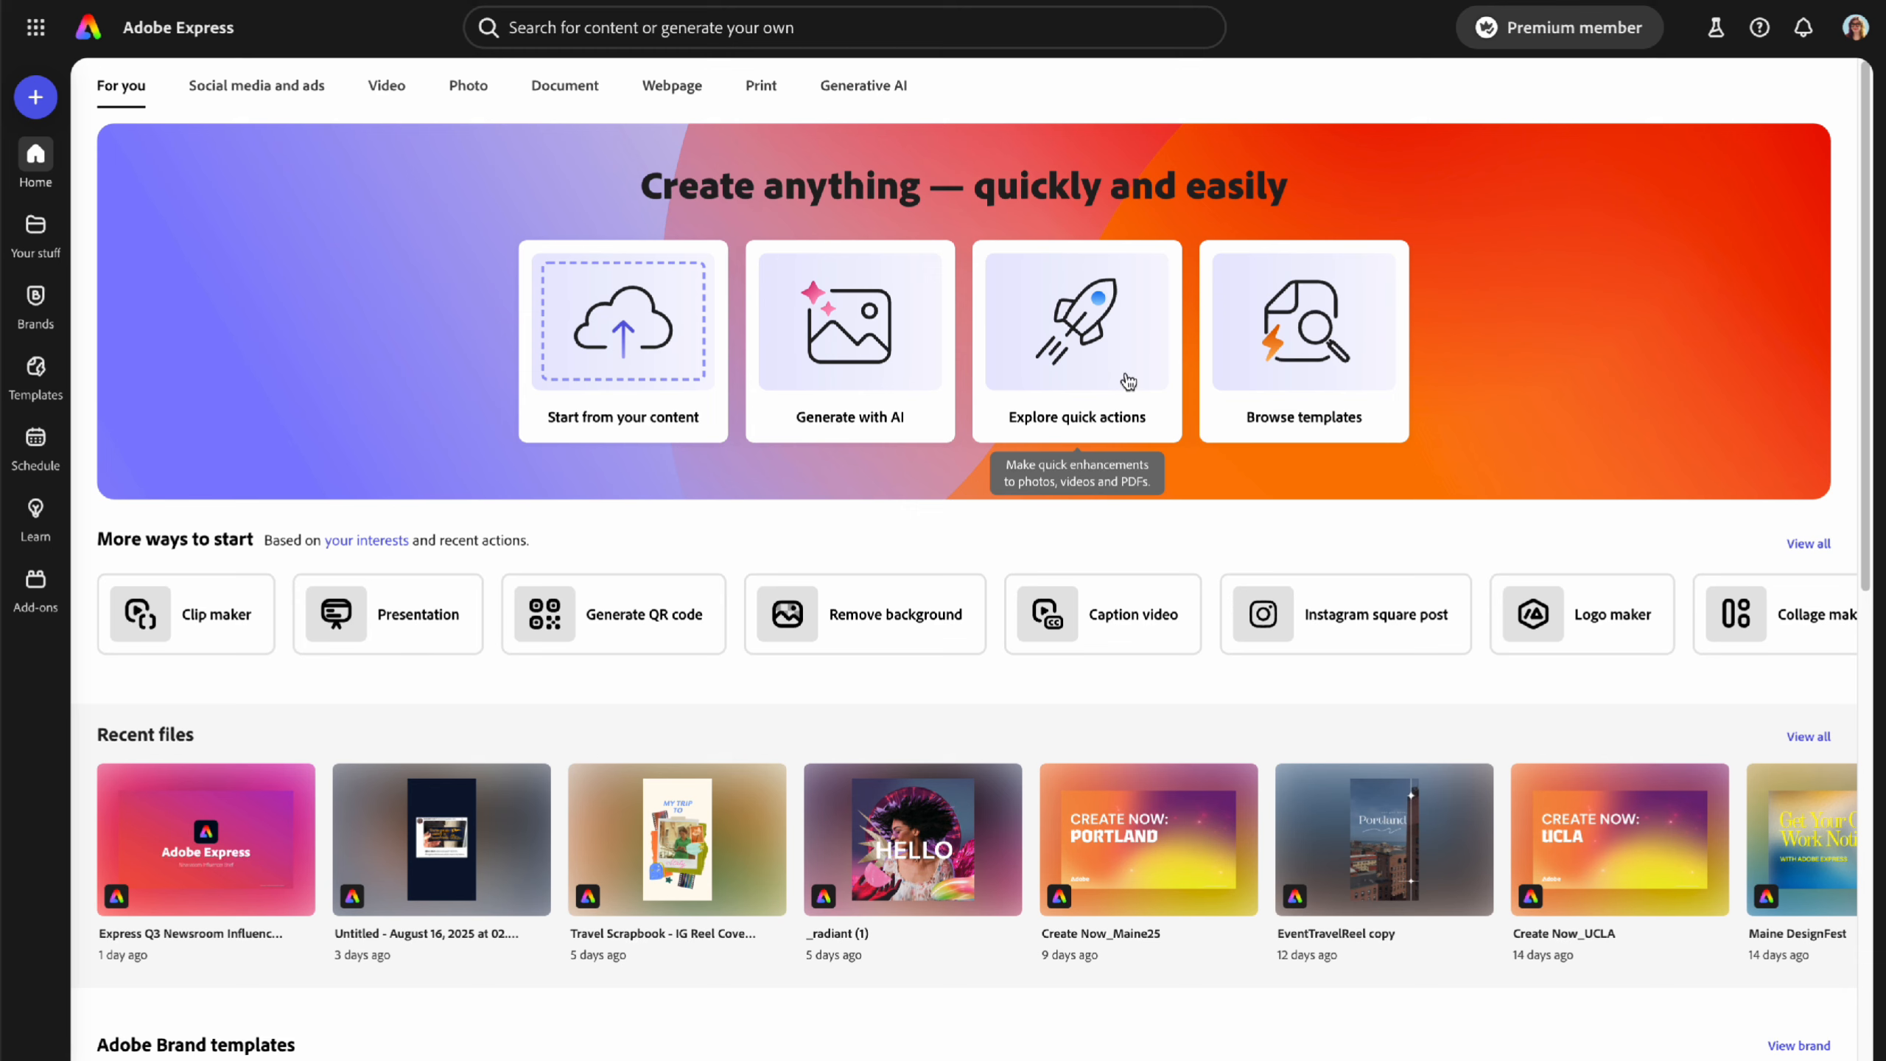
pyautogui.click(1095, 377)
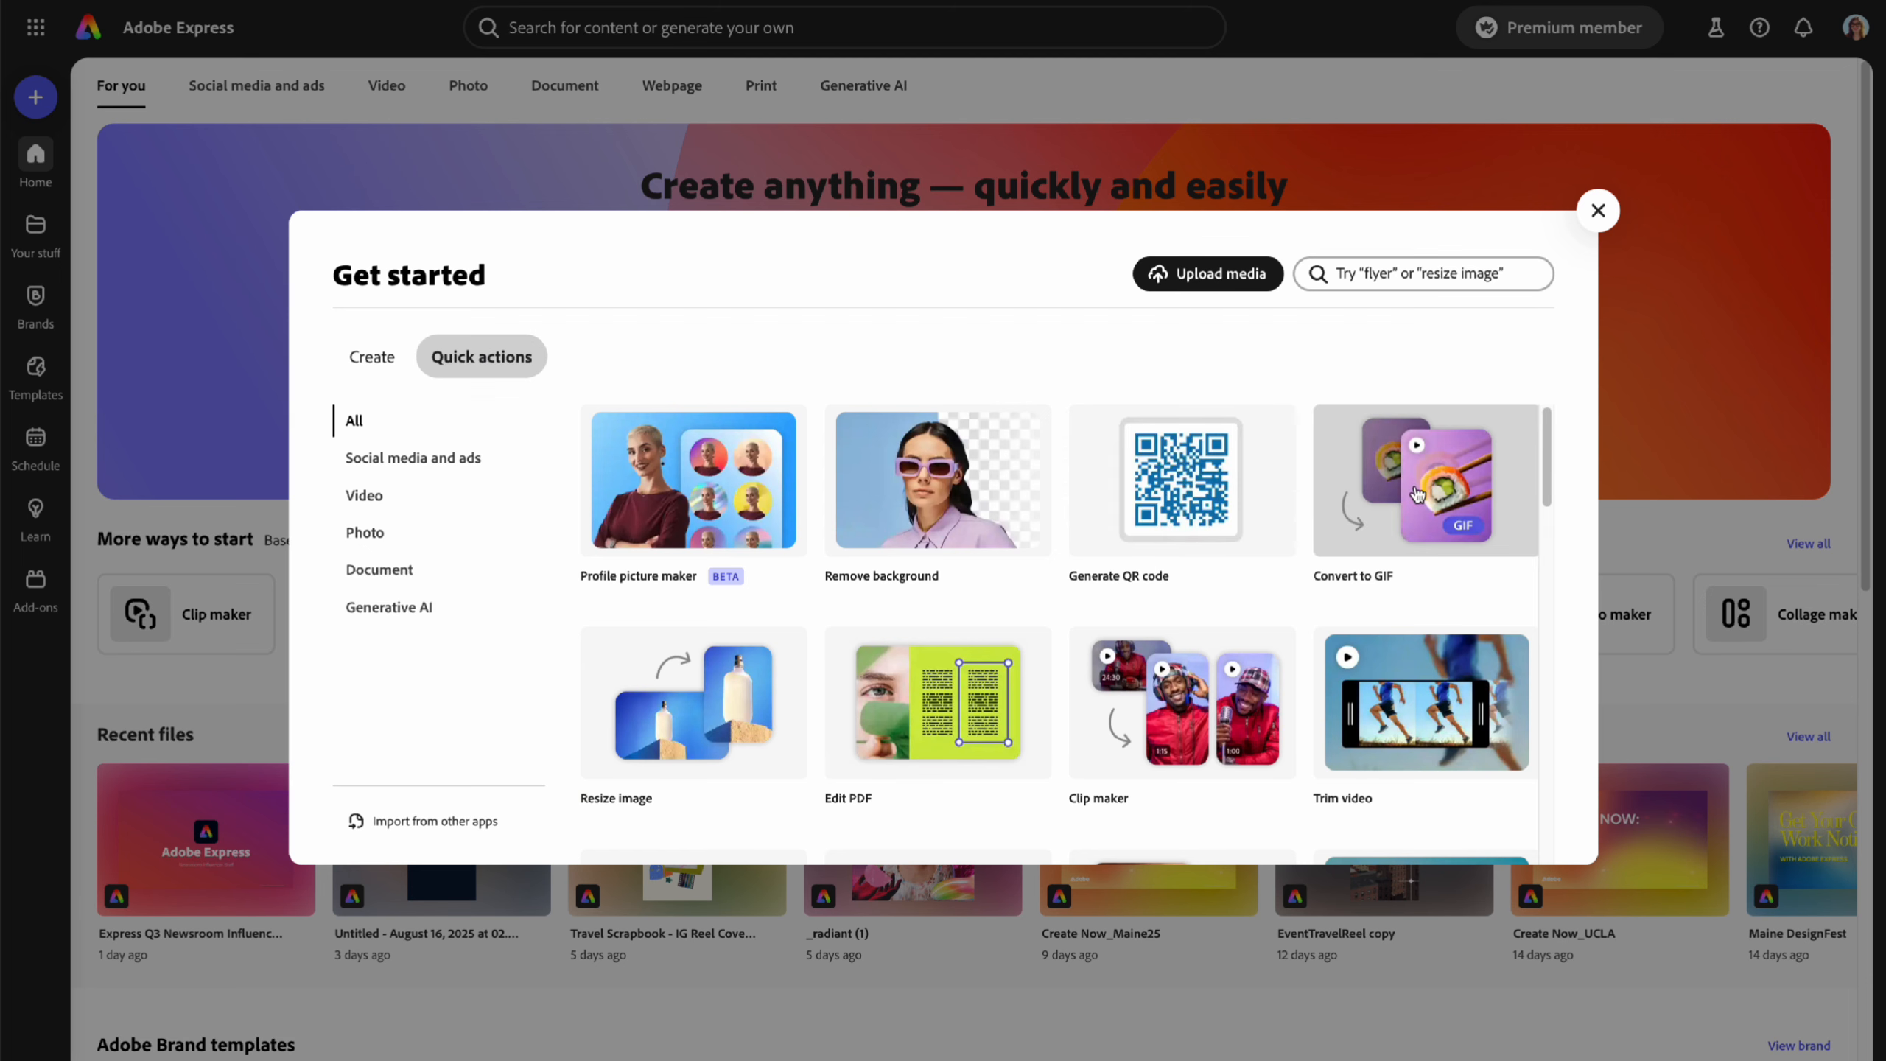
# - Browse the Social media, Photo, Document and Generative AI quick actions, ending on Video
pyautogui.scroll(-1, 1175, 639)
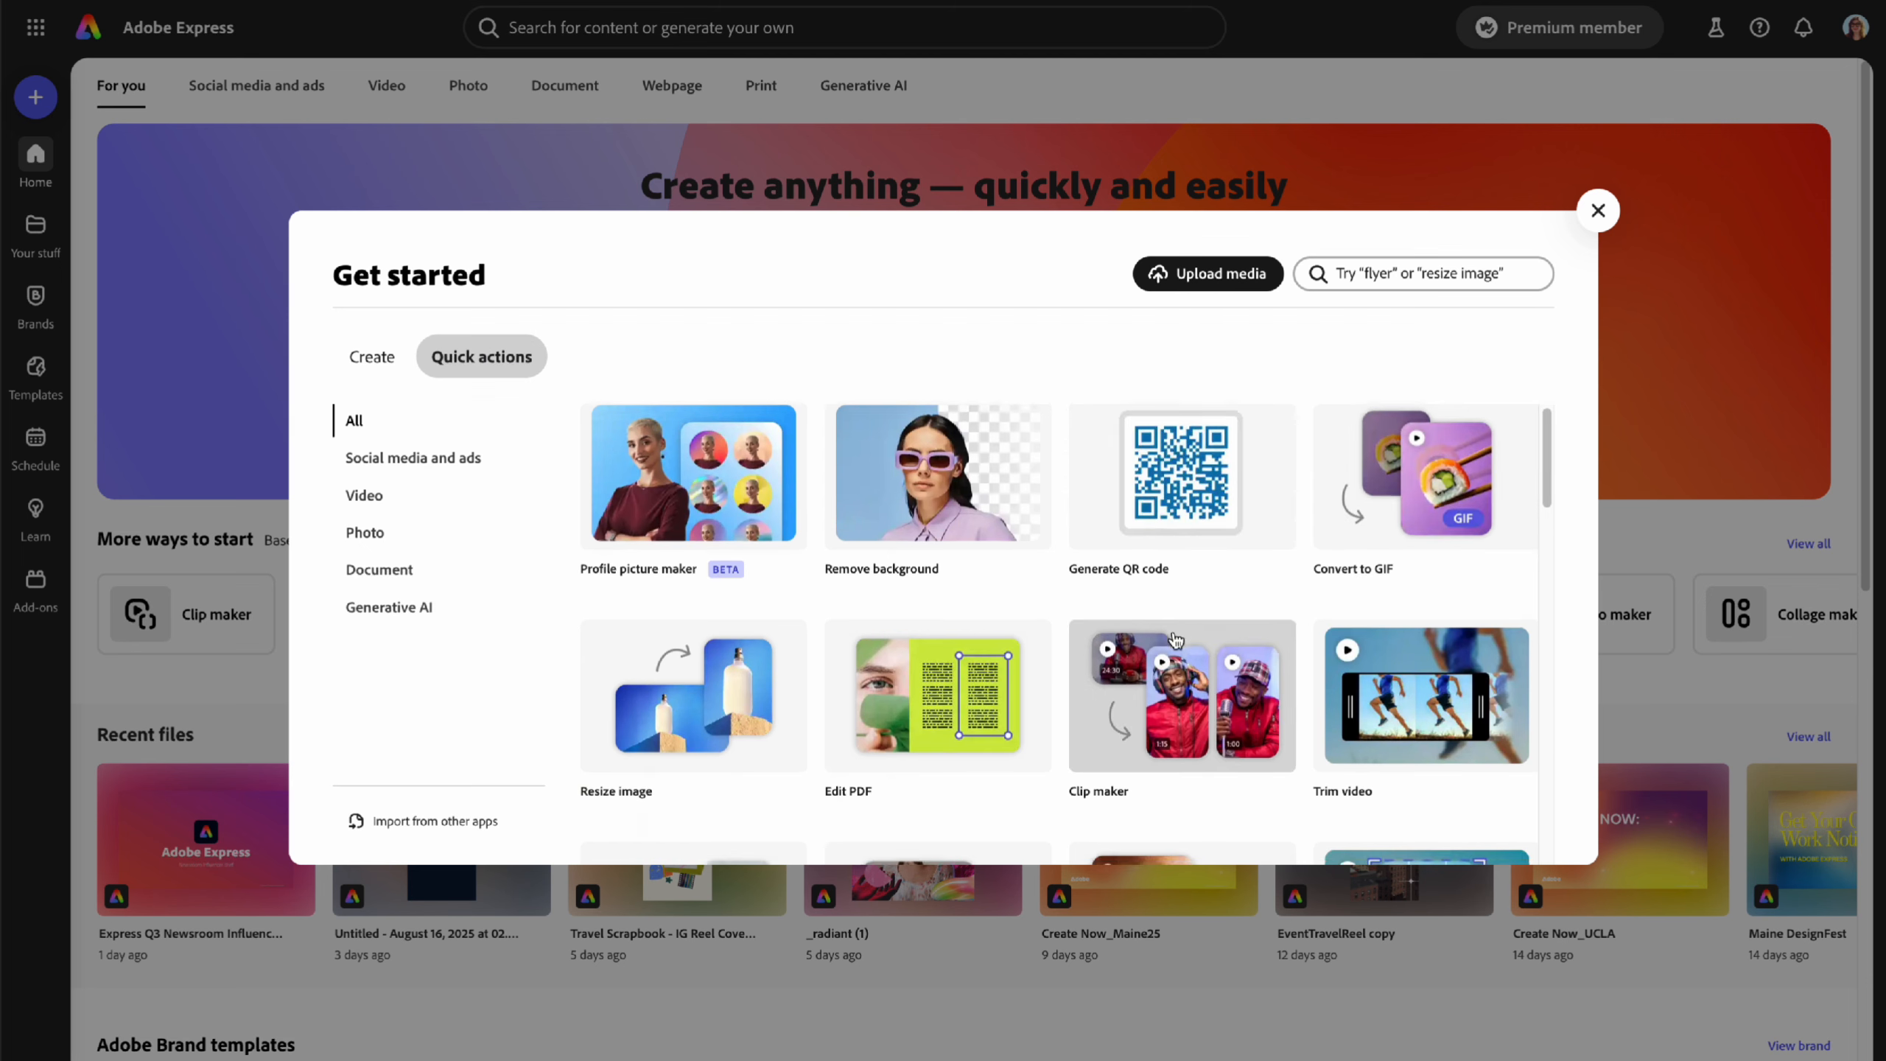
pyautogui.scroll(-10, 1175, 638)
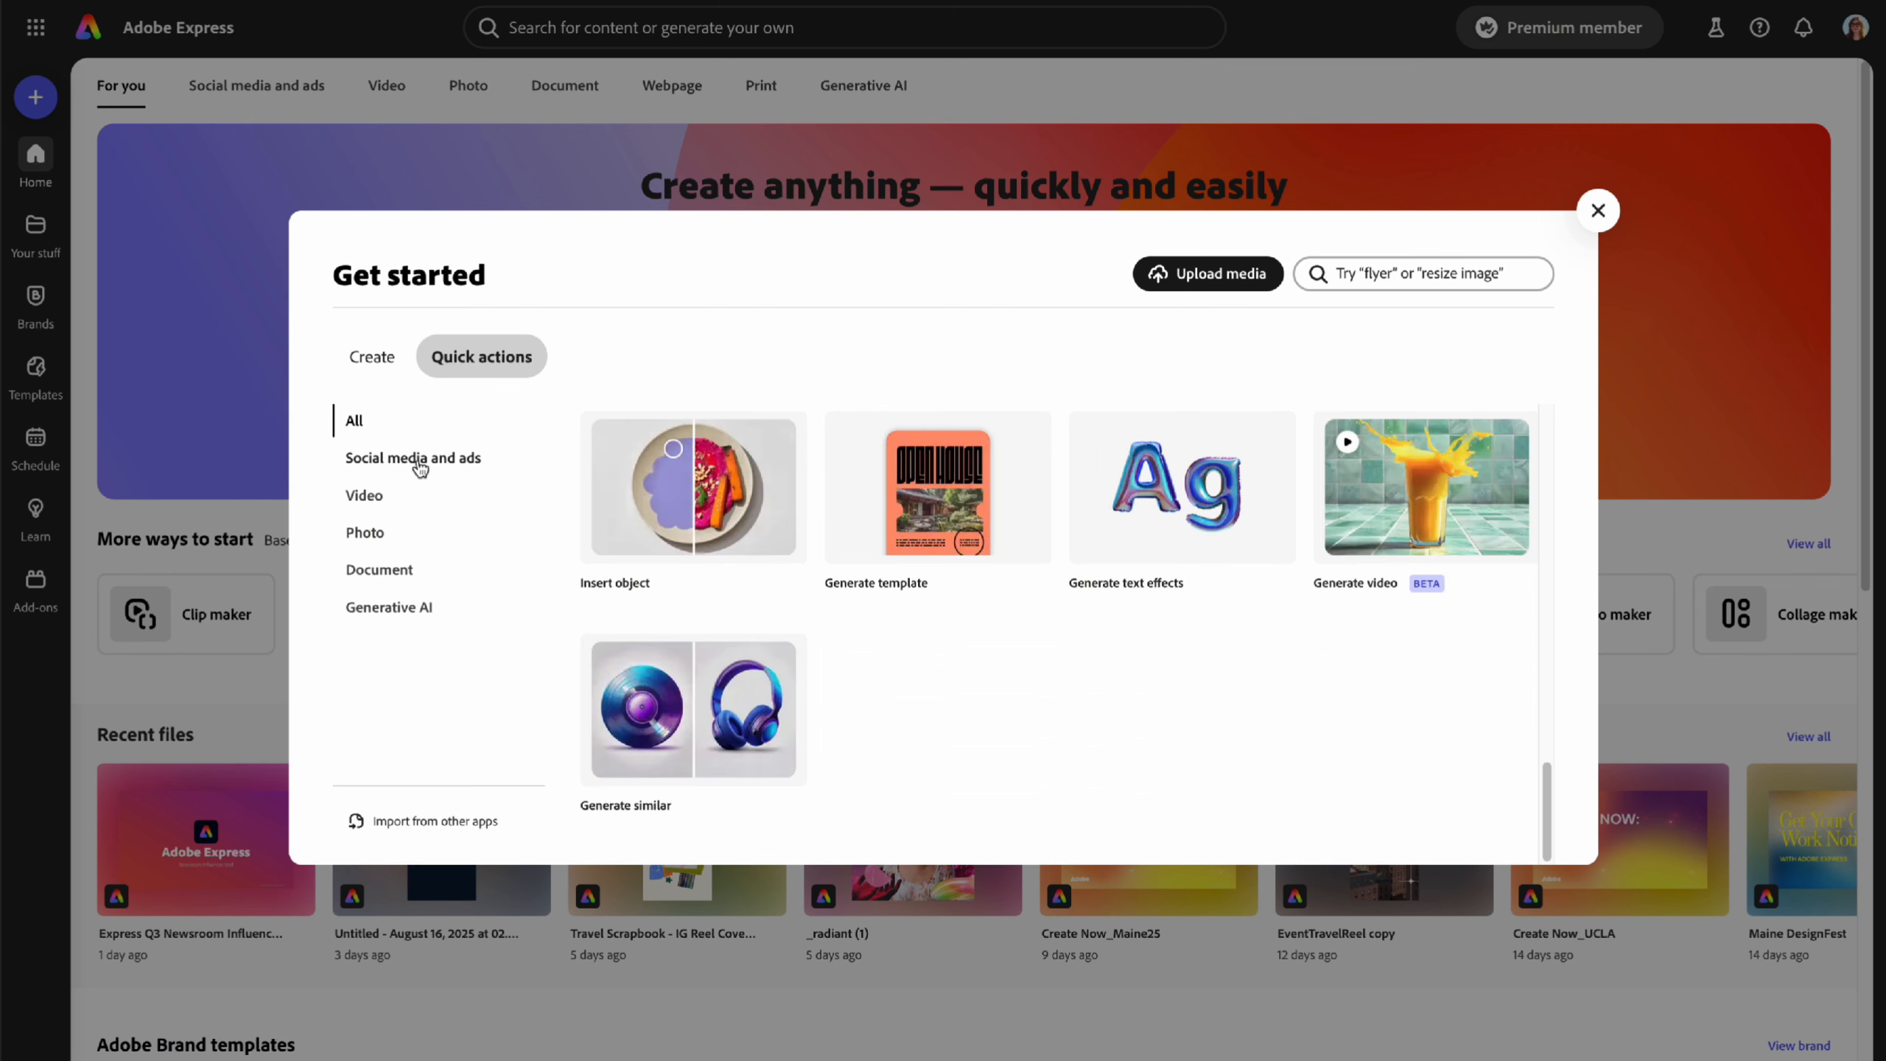
pyautogui.click(420, 465)
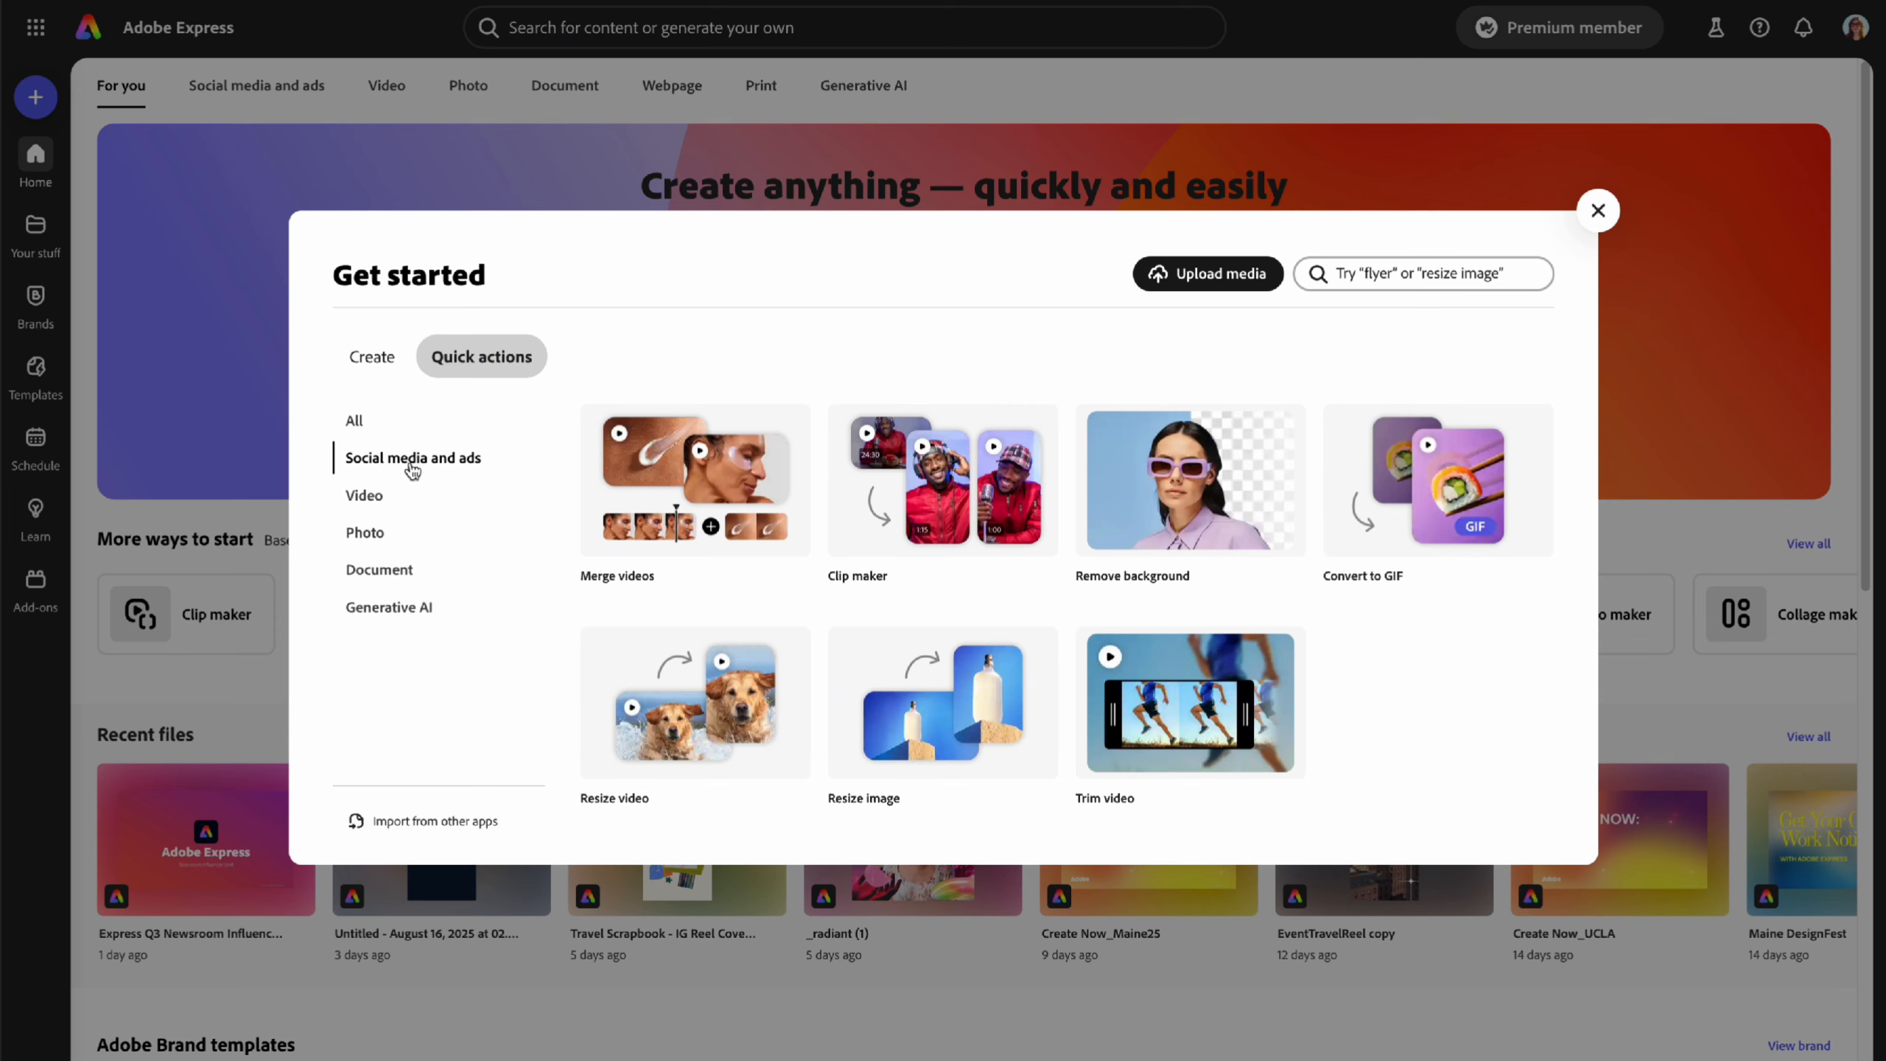
pyautogui.click(366, 533)
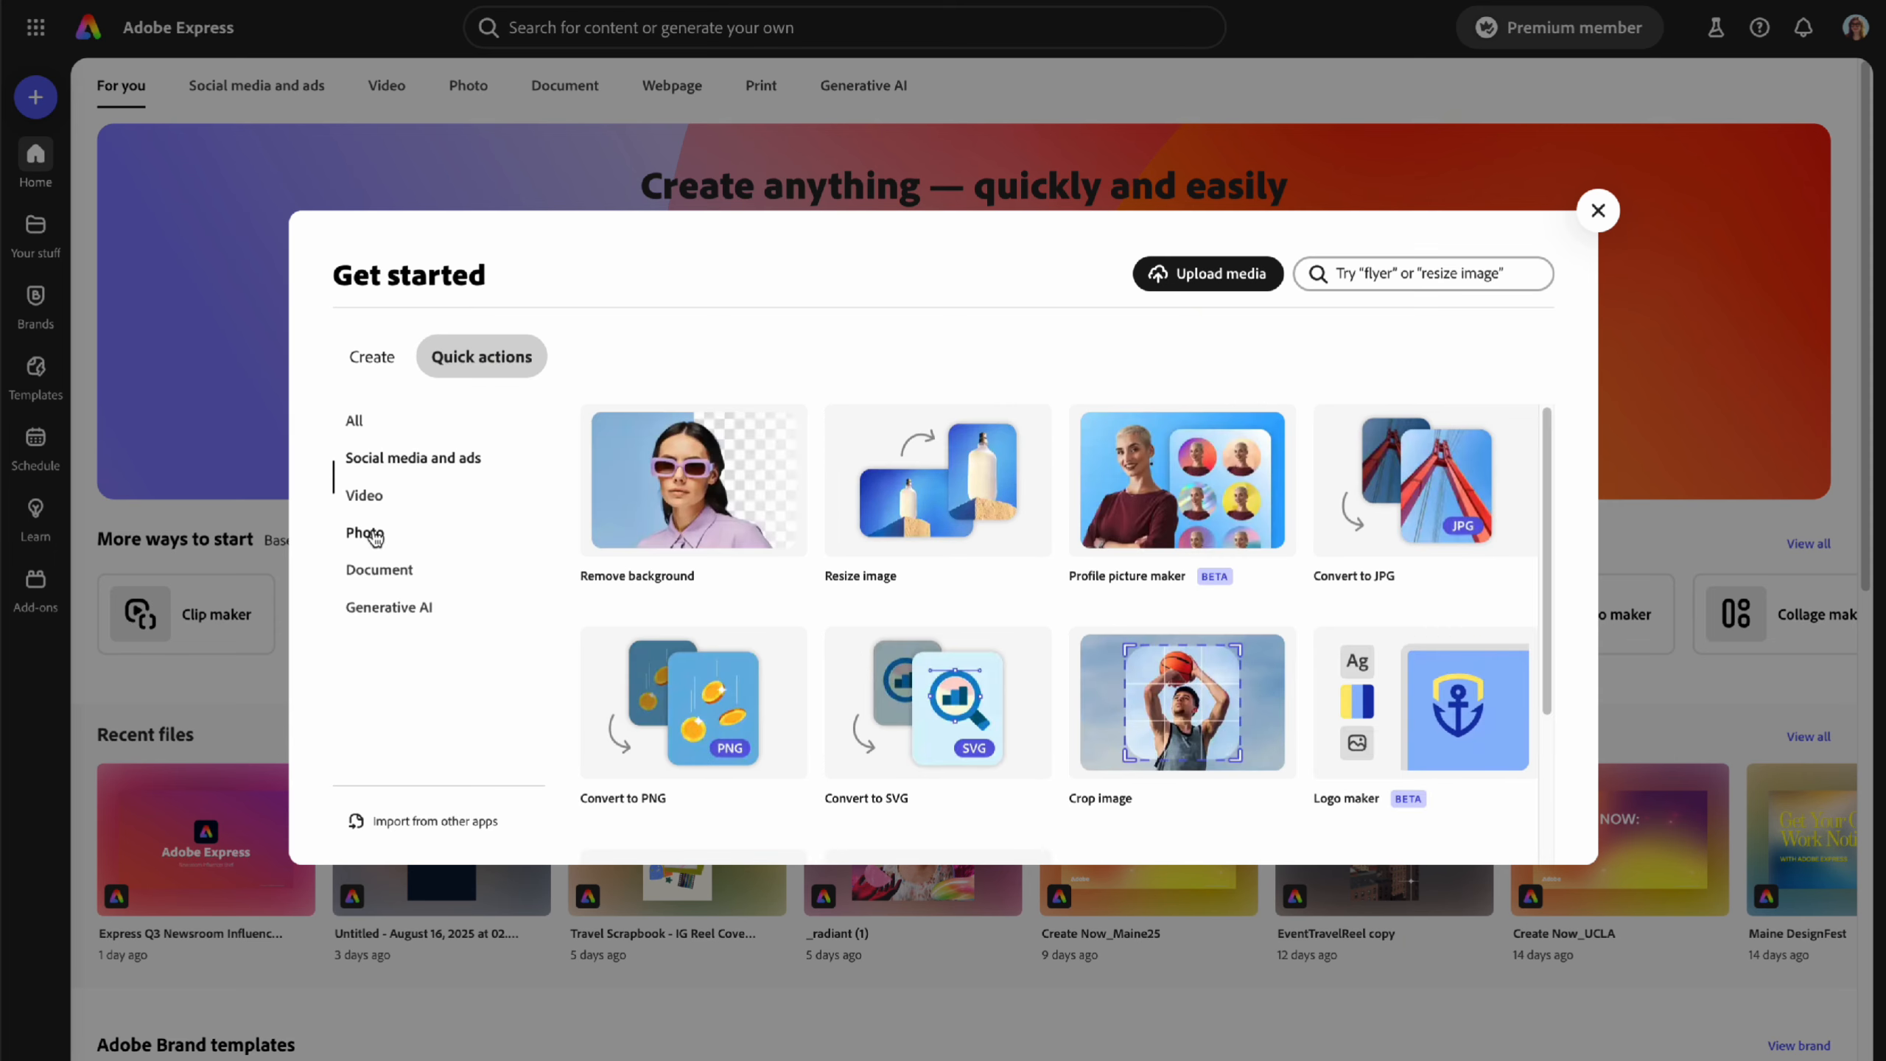
pyautogui.click(380, 573)
pyautogui.click(391, 606)
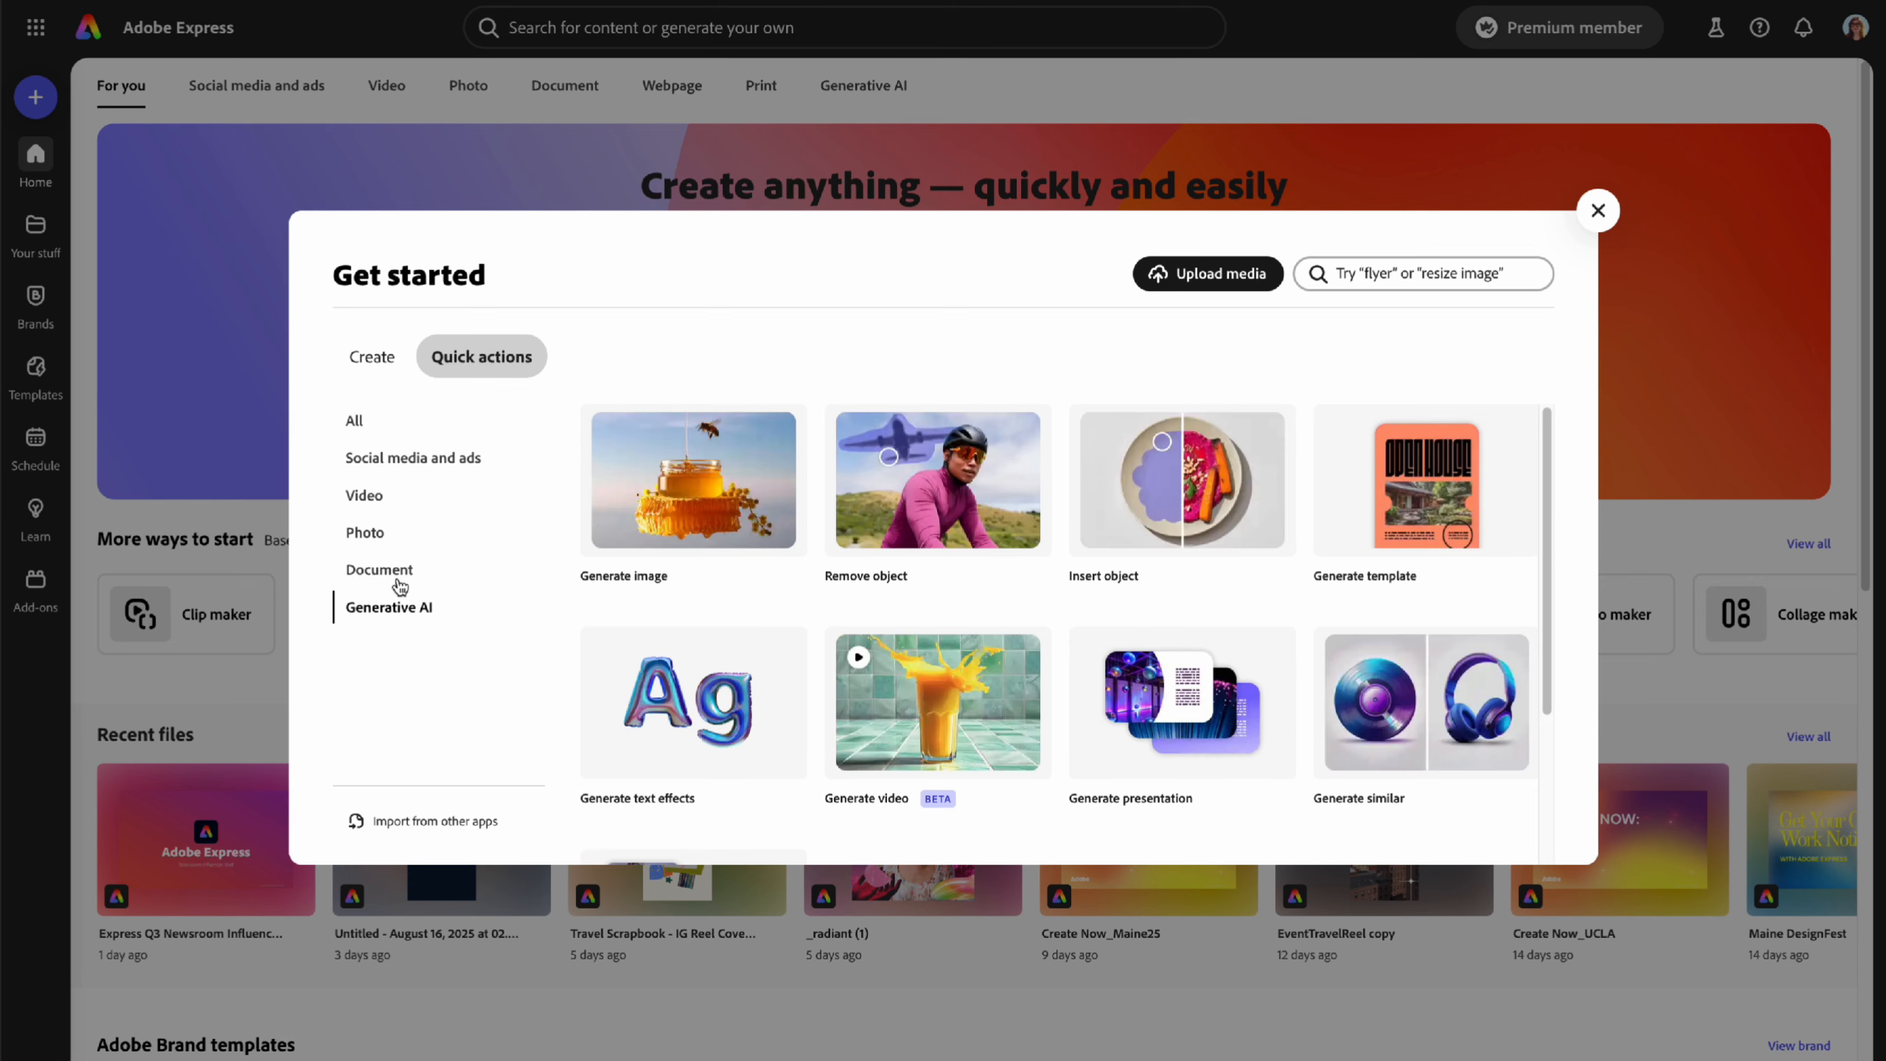
pyautogui.click(364, 494)
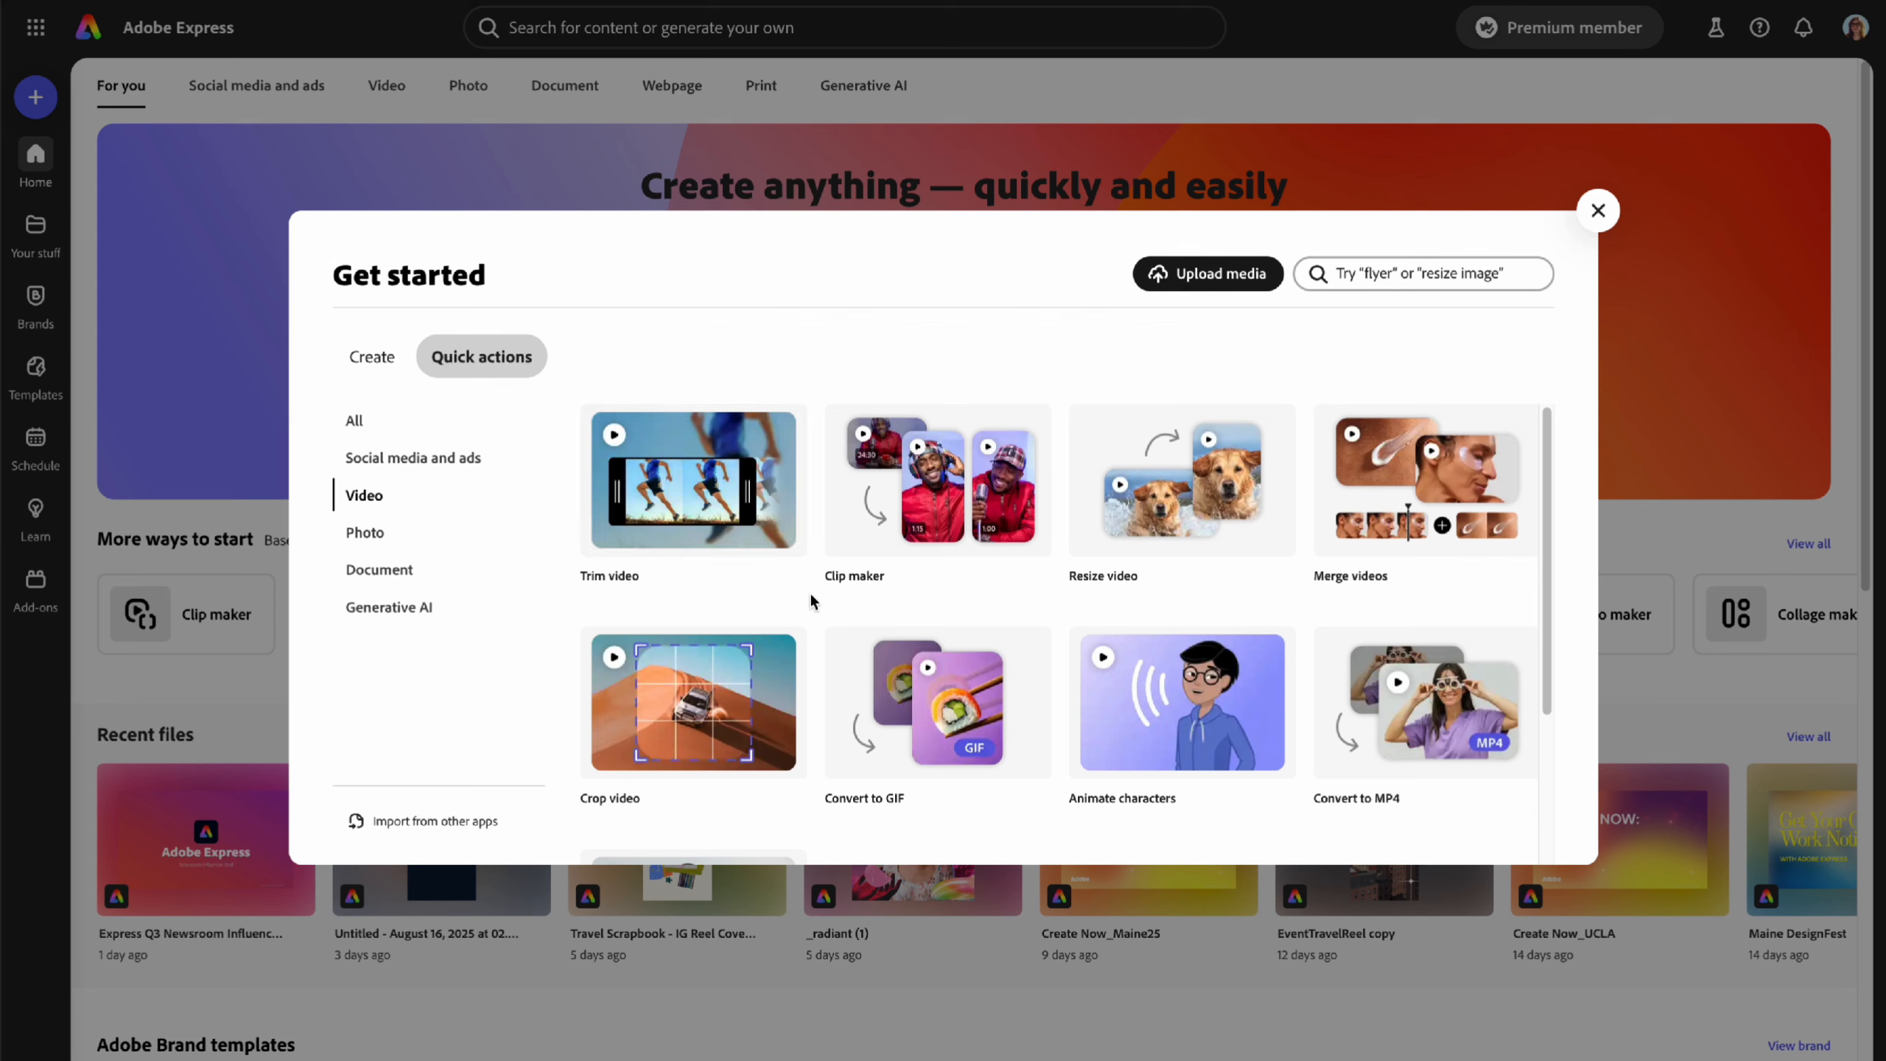
pyautogui.scroll(-3, 827, 610)
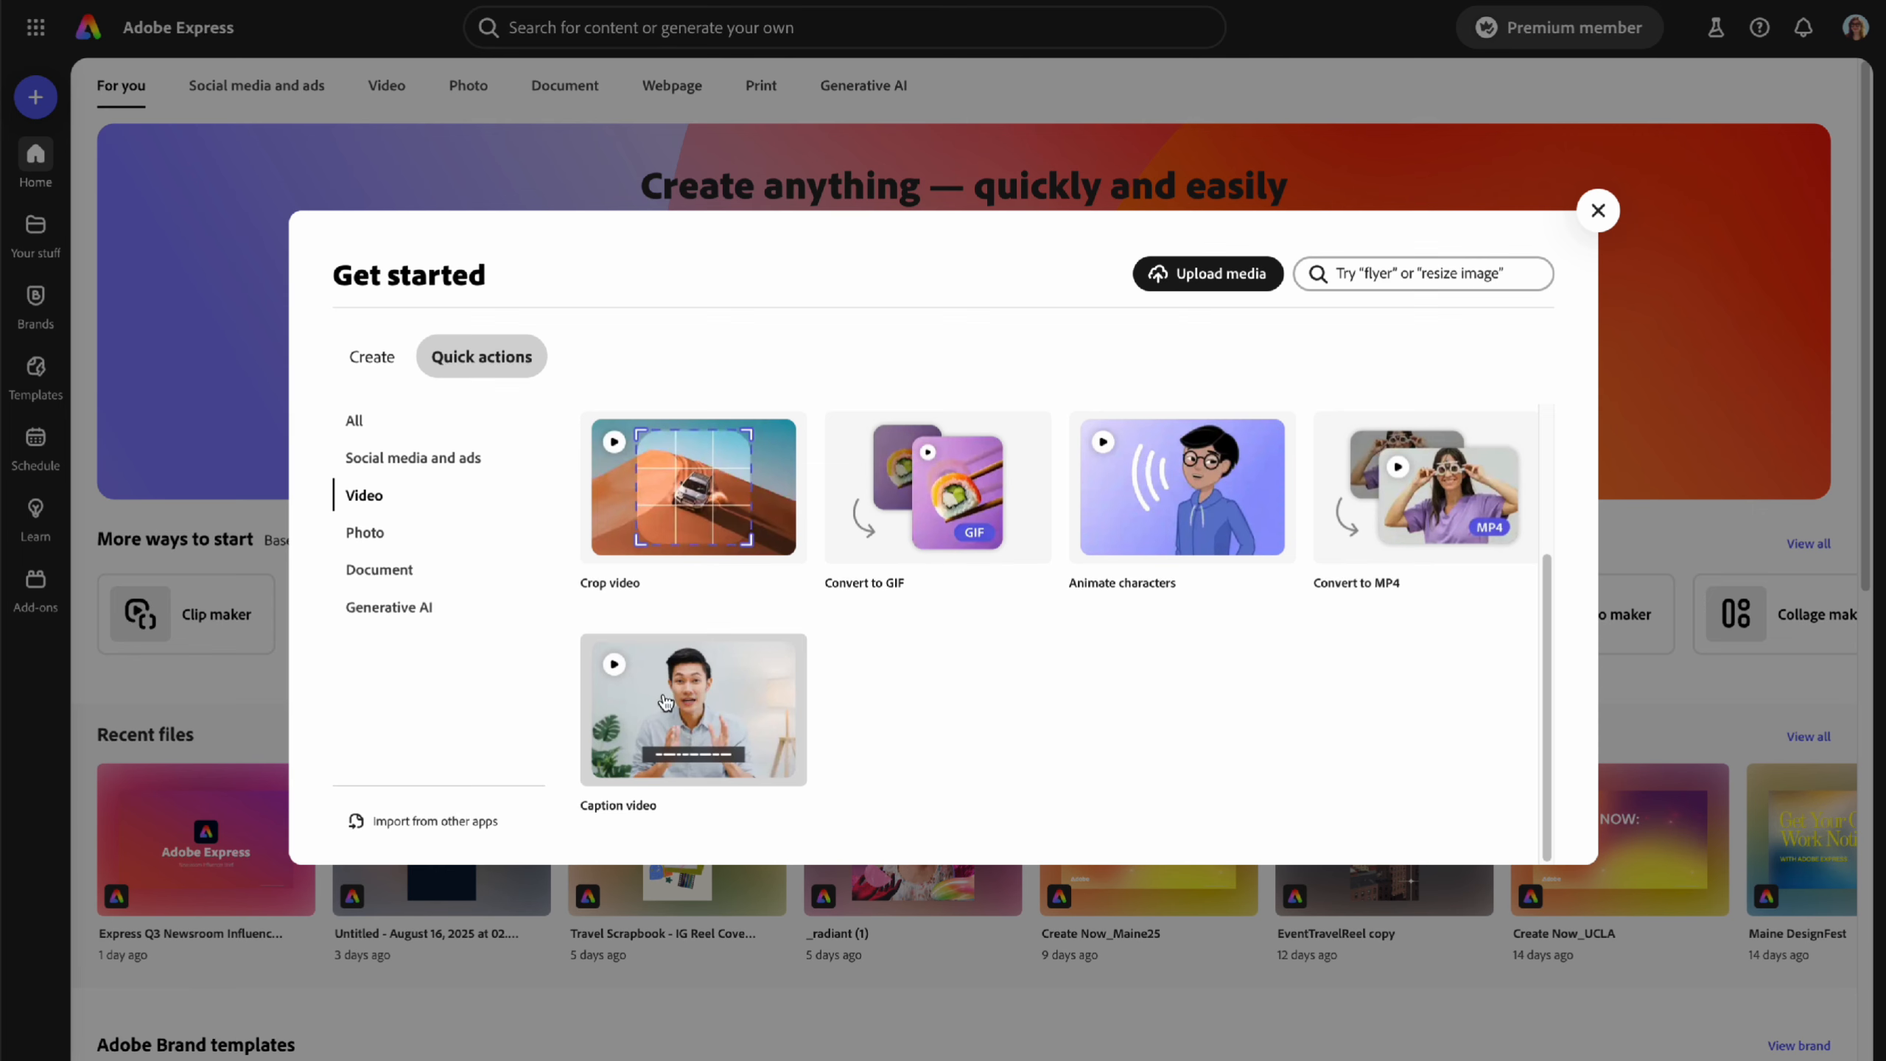
# - Launch the Clip maker quick action, then close it to return to the home page
pyautogui.scroll(3, 906, 704)
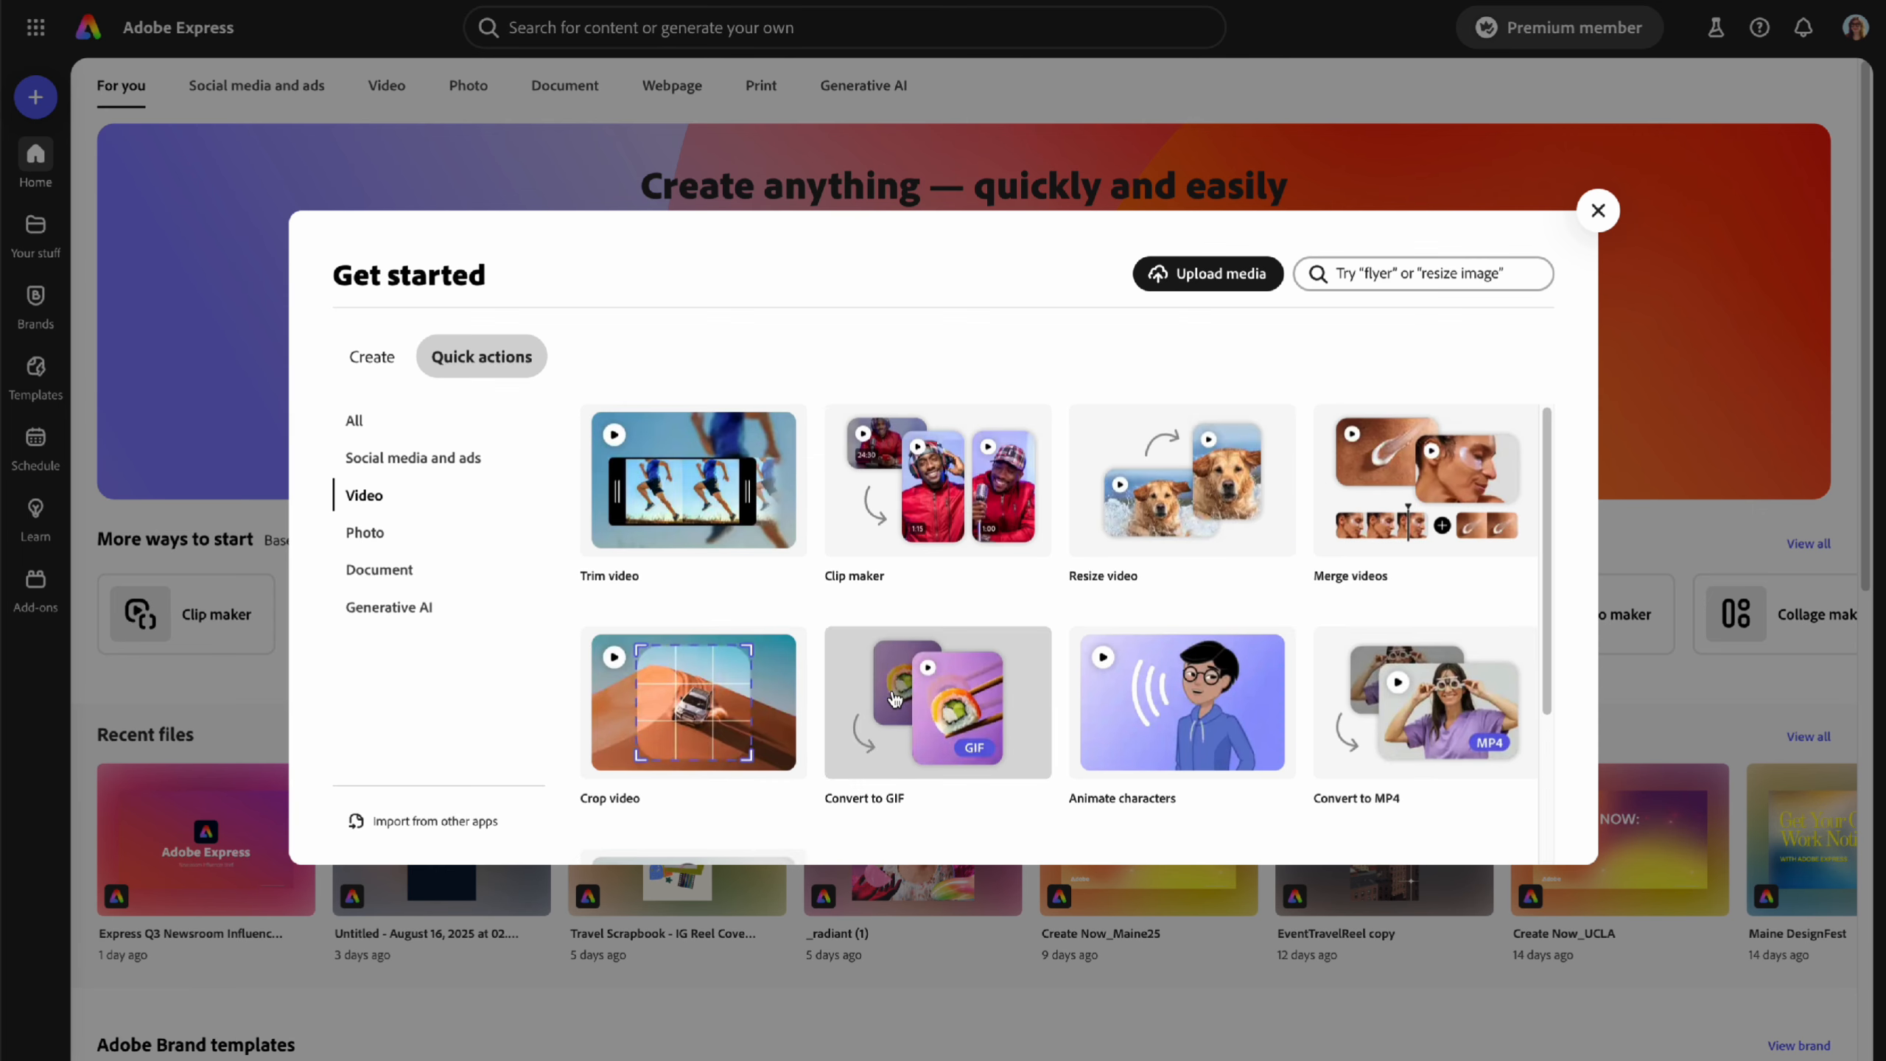
pyautogui.click(939, 503)
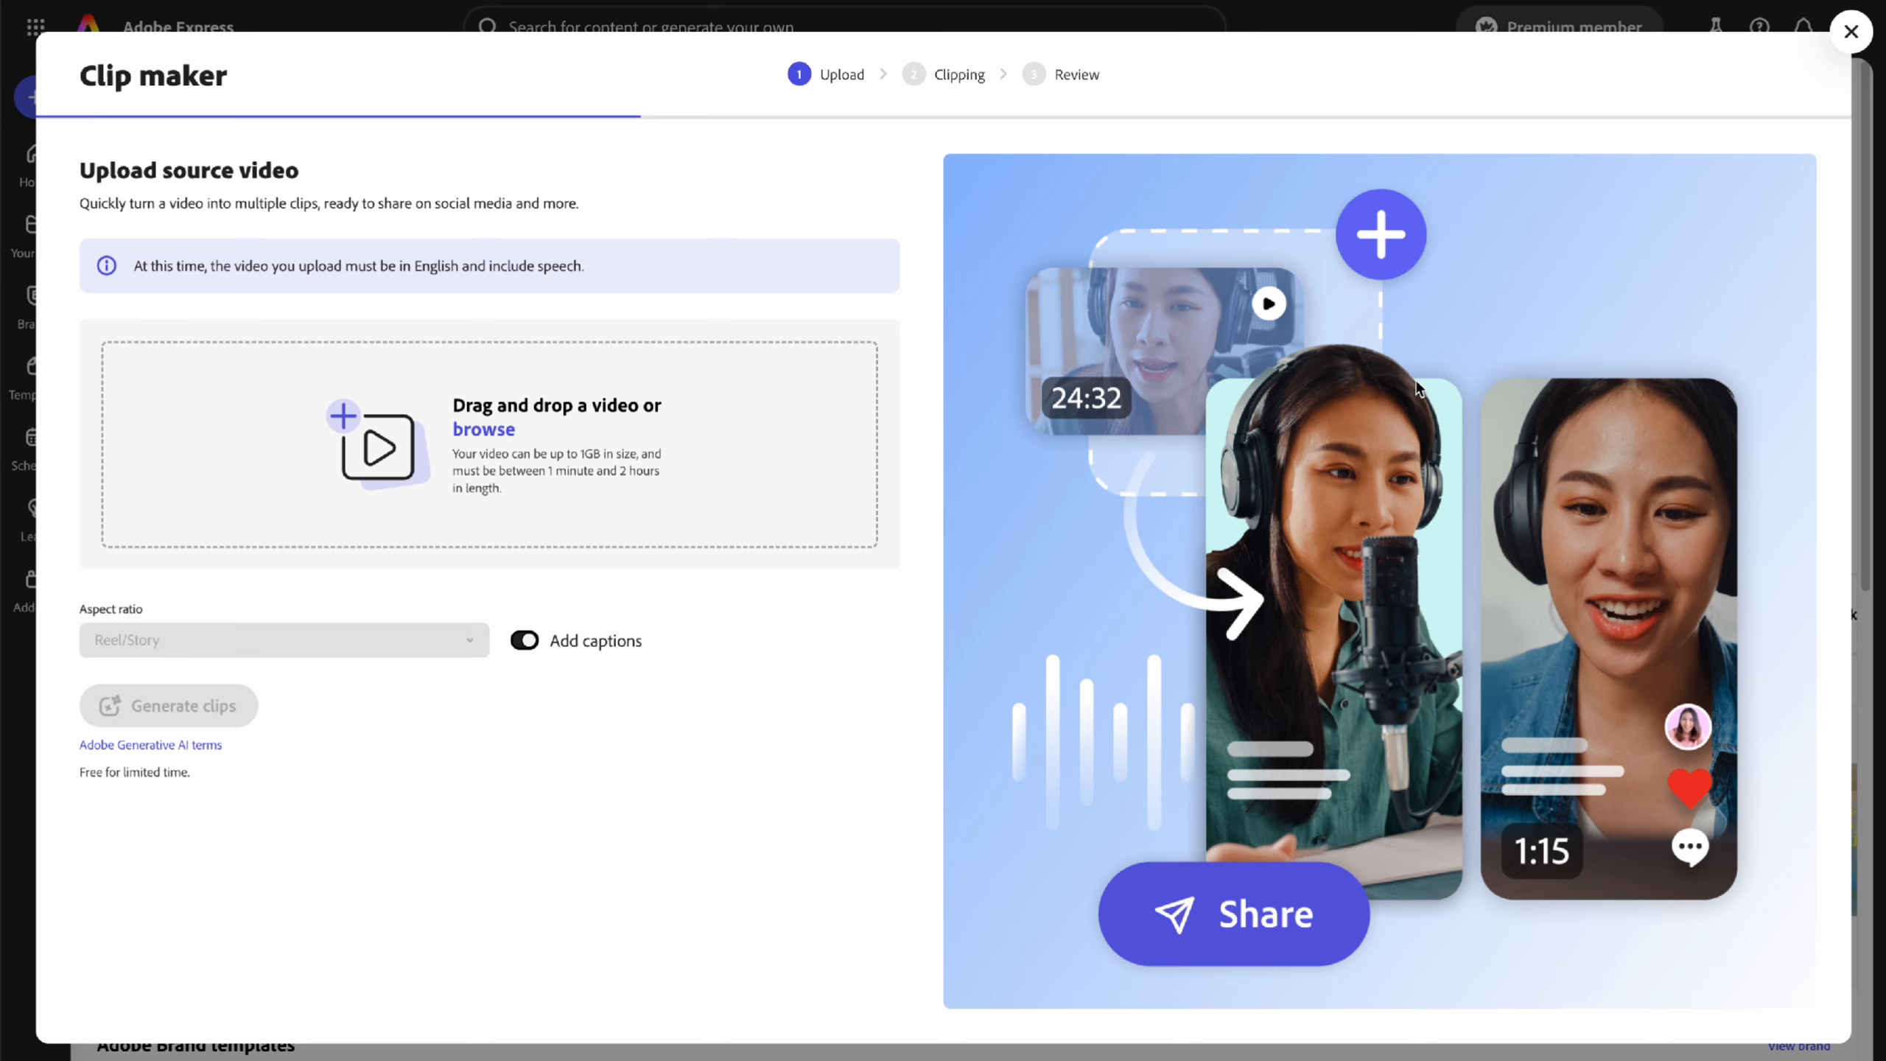
pyautogui.click(1850, 32)
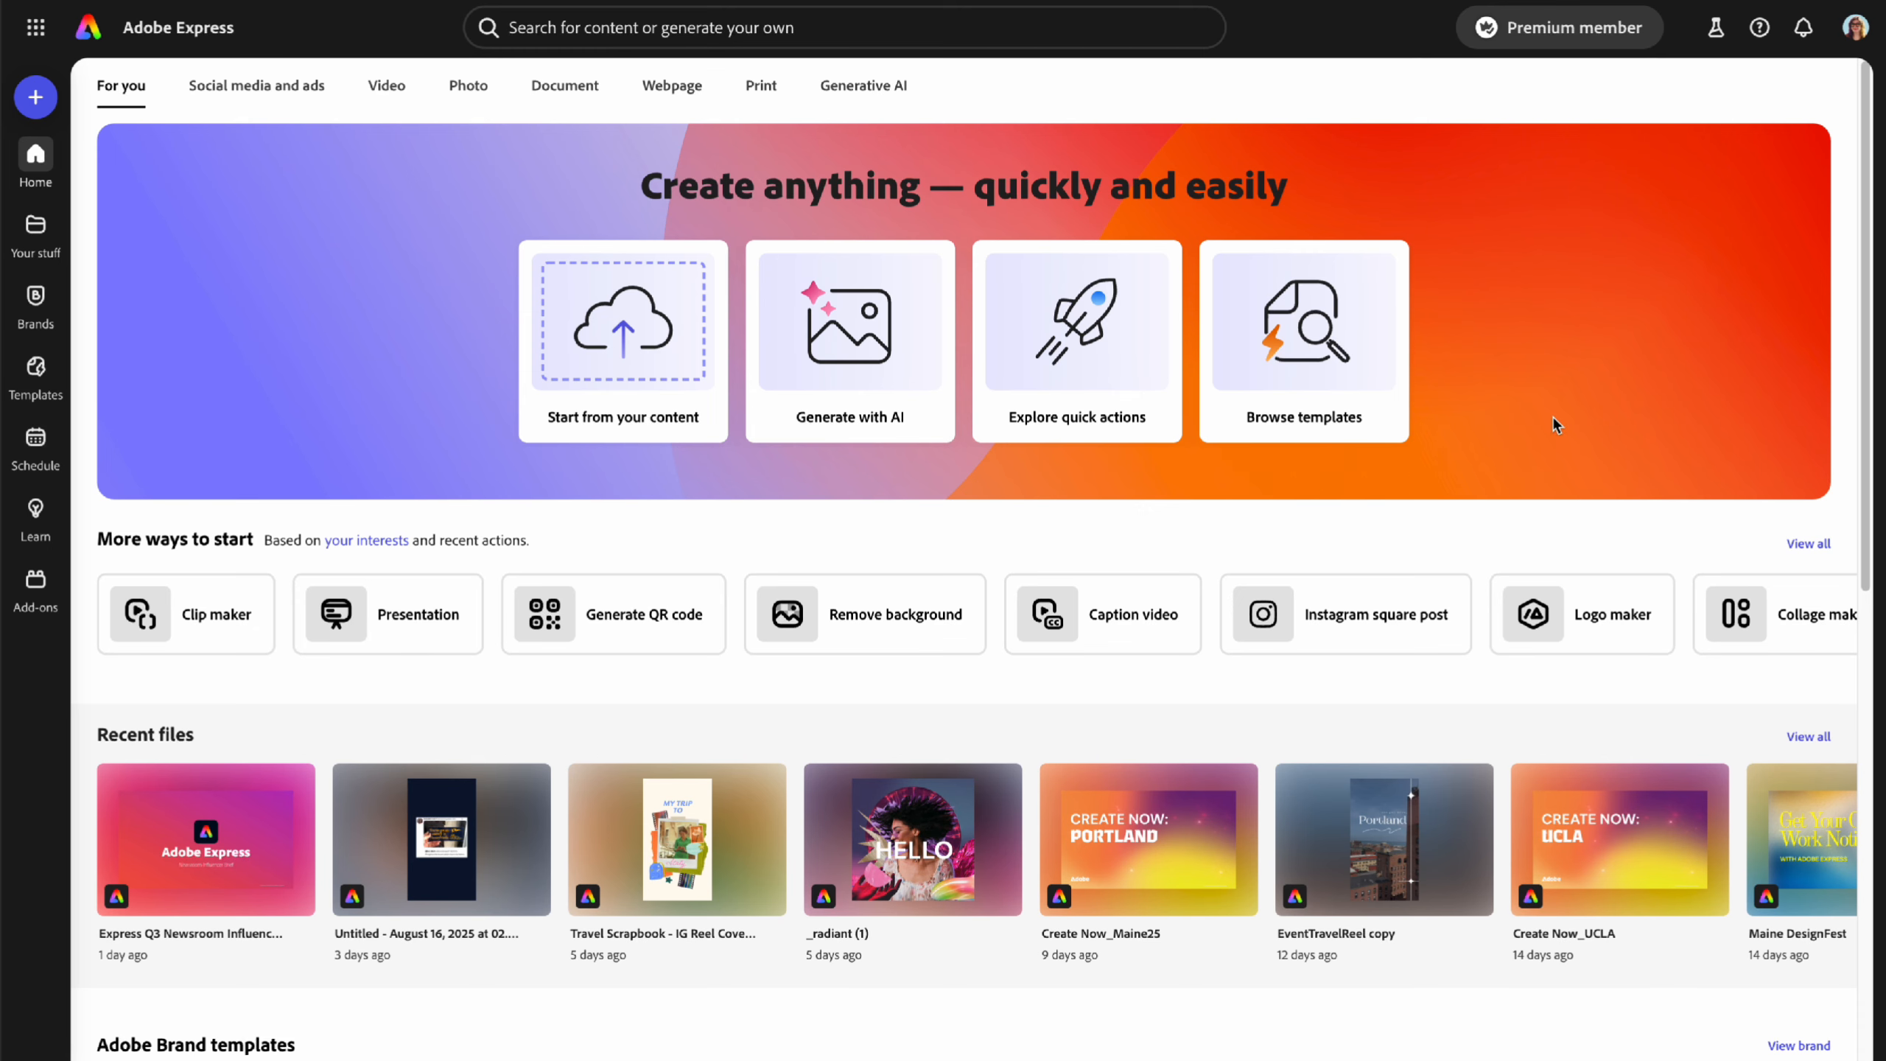
pyautogui.scroll(-10, 1482, 510)
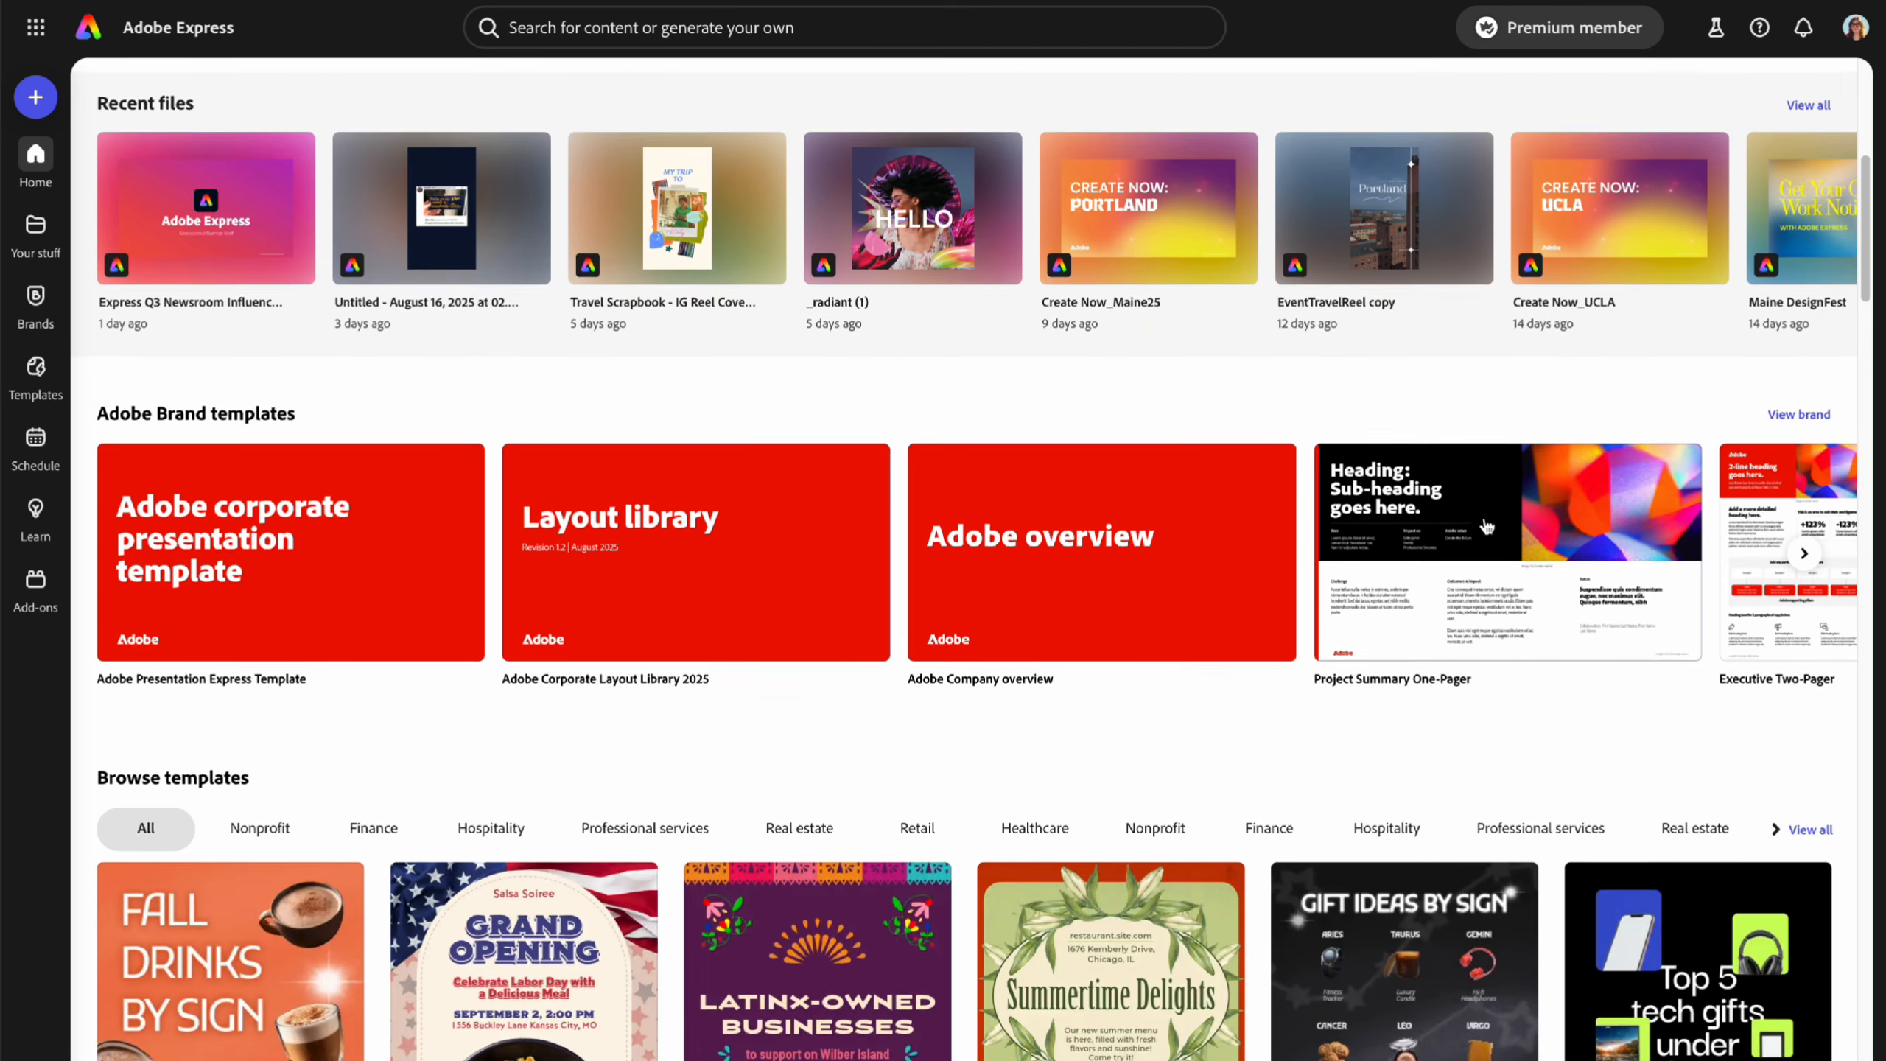
pyautogui.scroll(-2, 1515, 531)
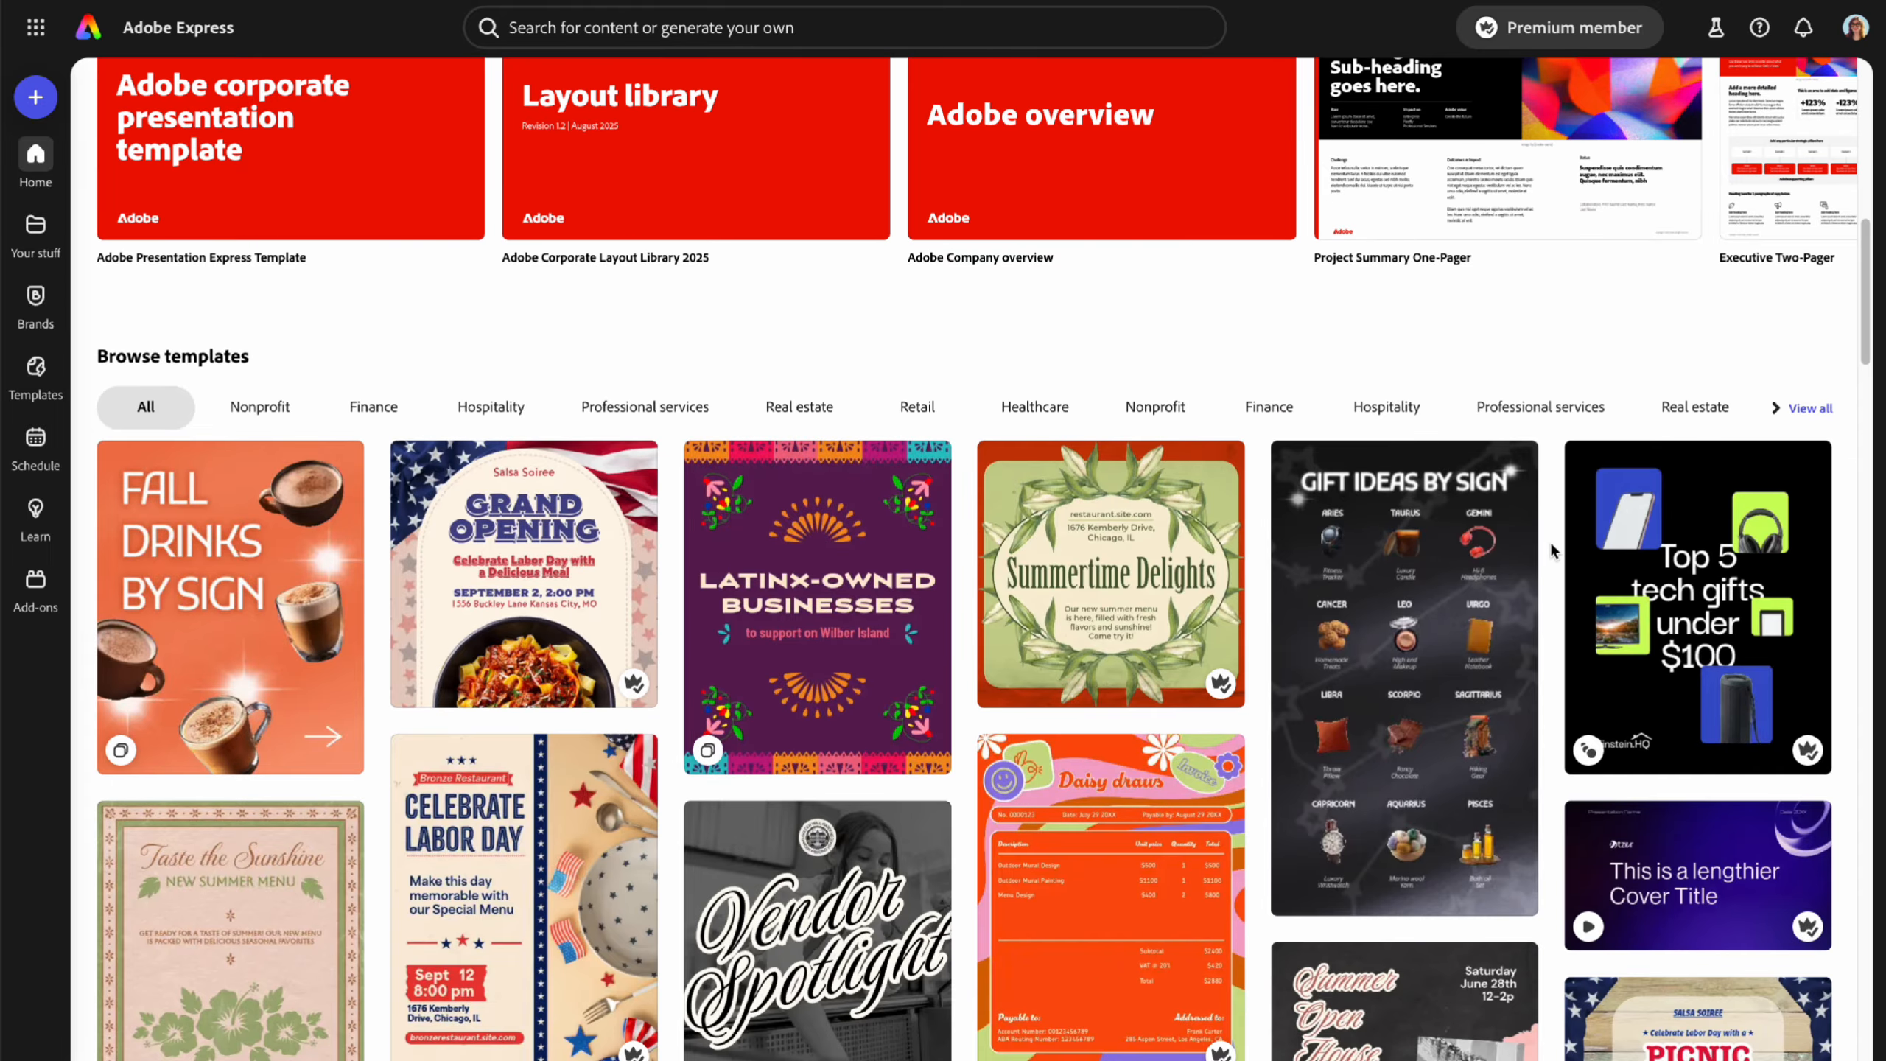
pyautogui.scroll(-5, 1550, 550)
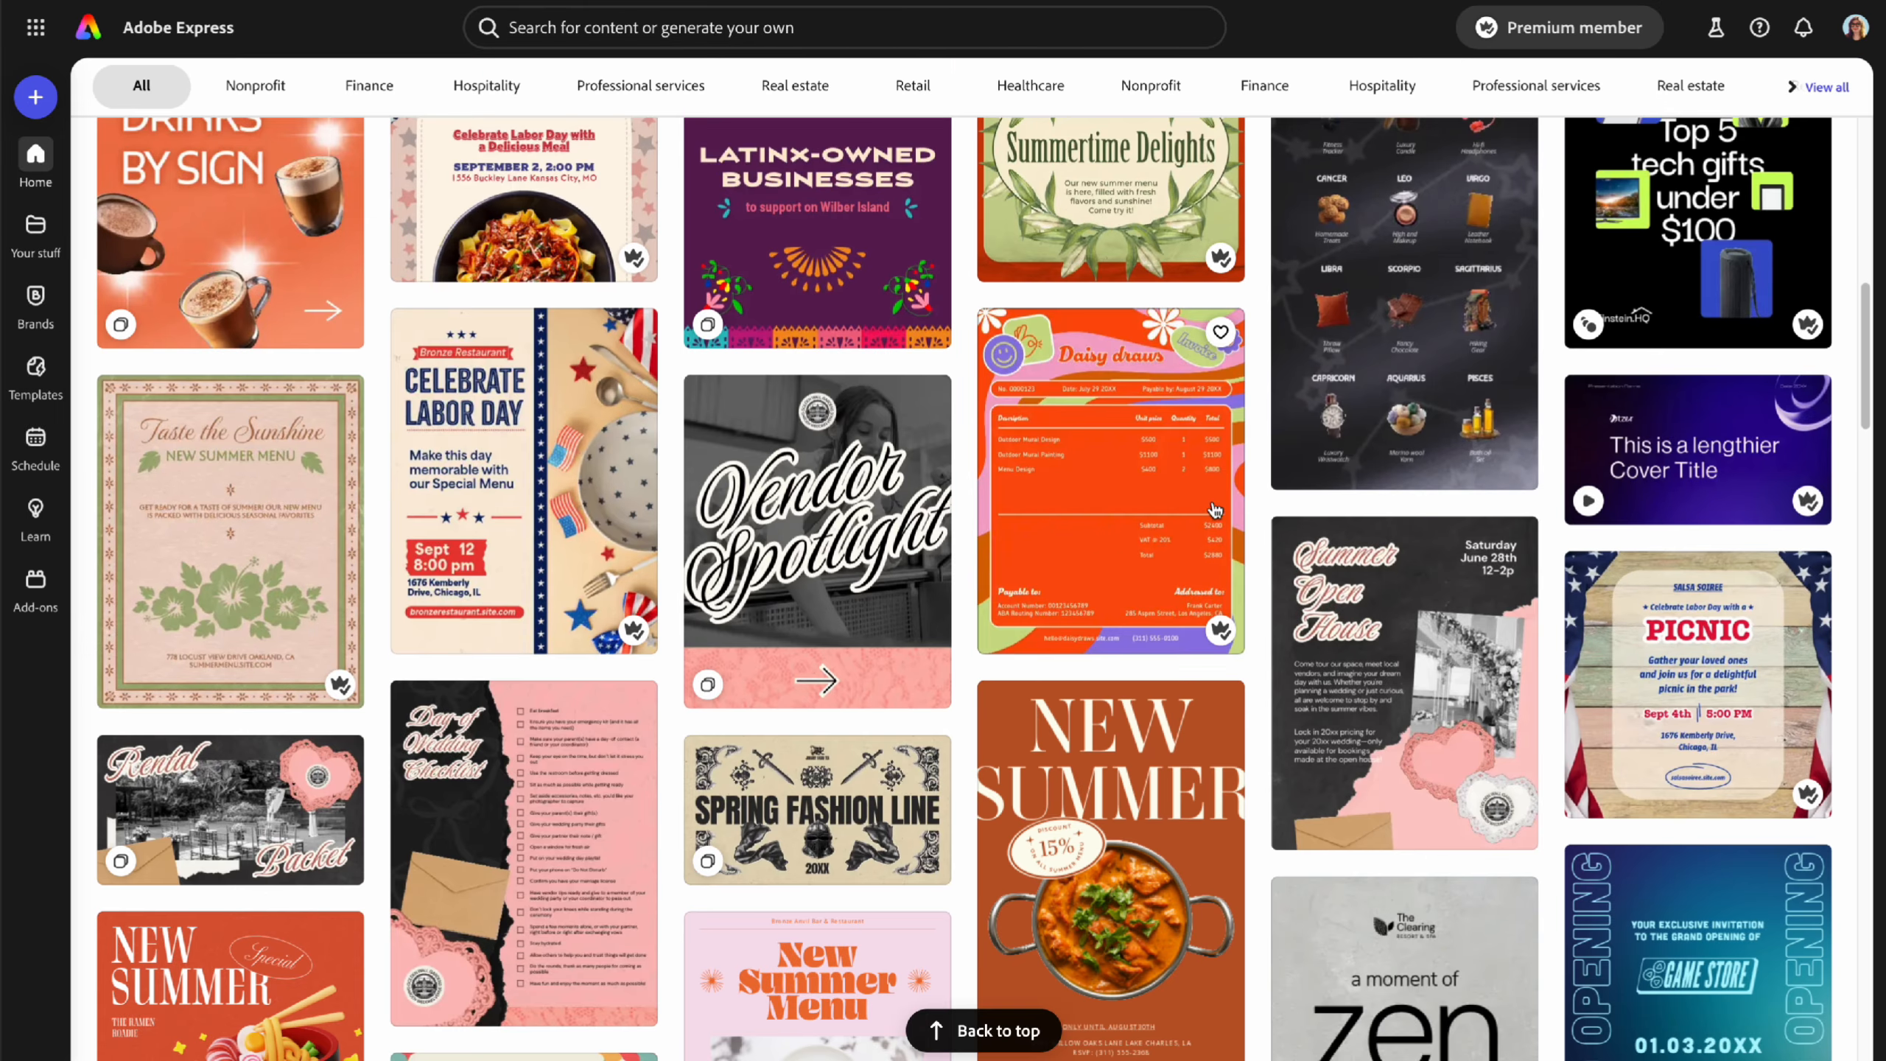
pyautogui.scroll(-5, 1215, 509)
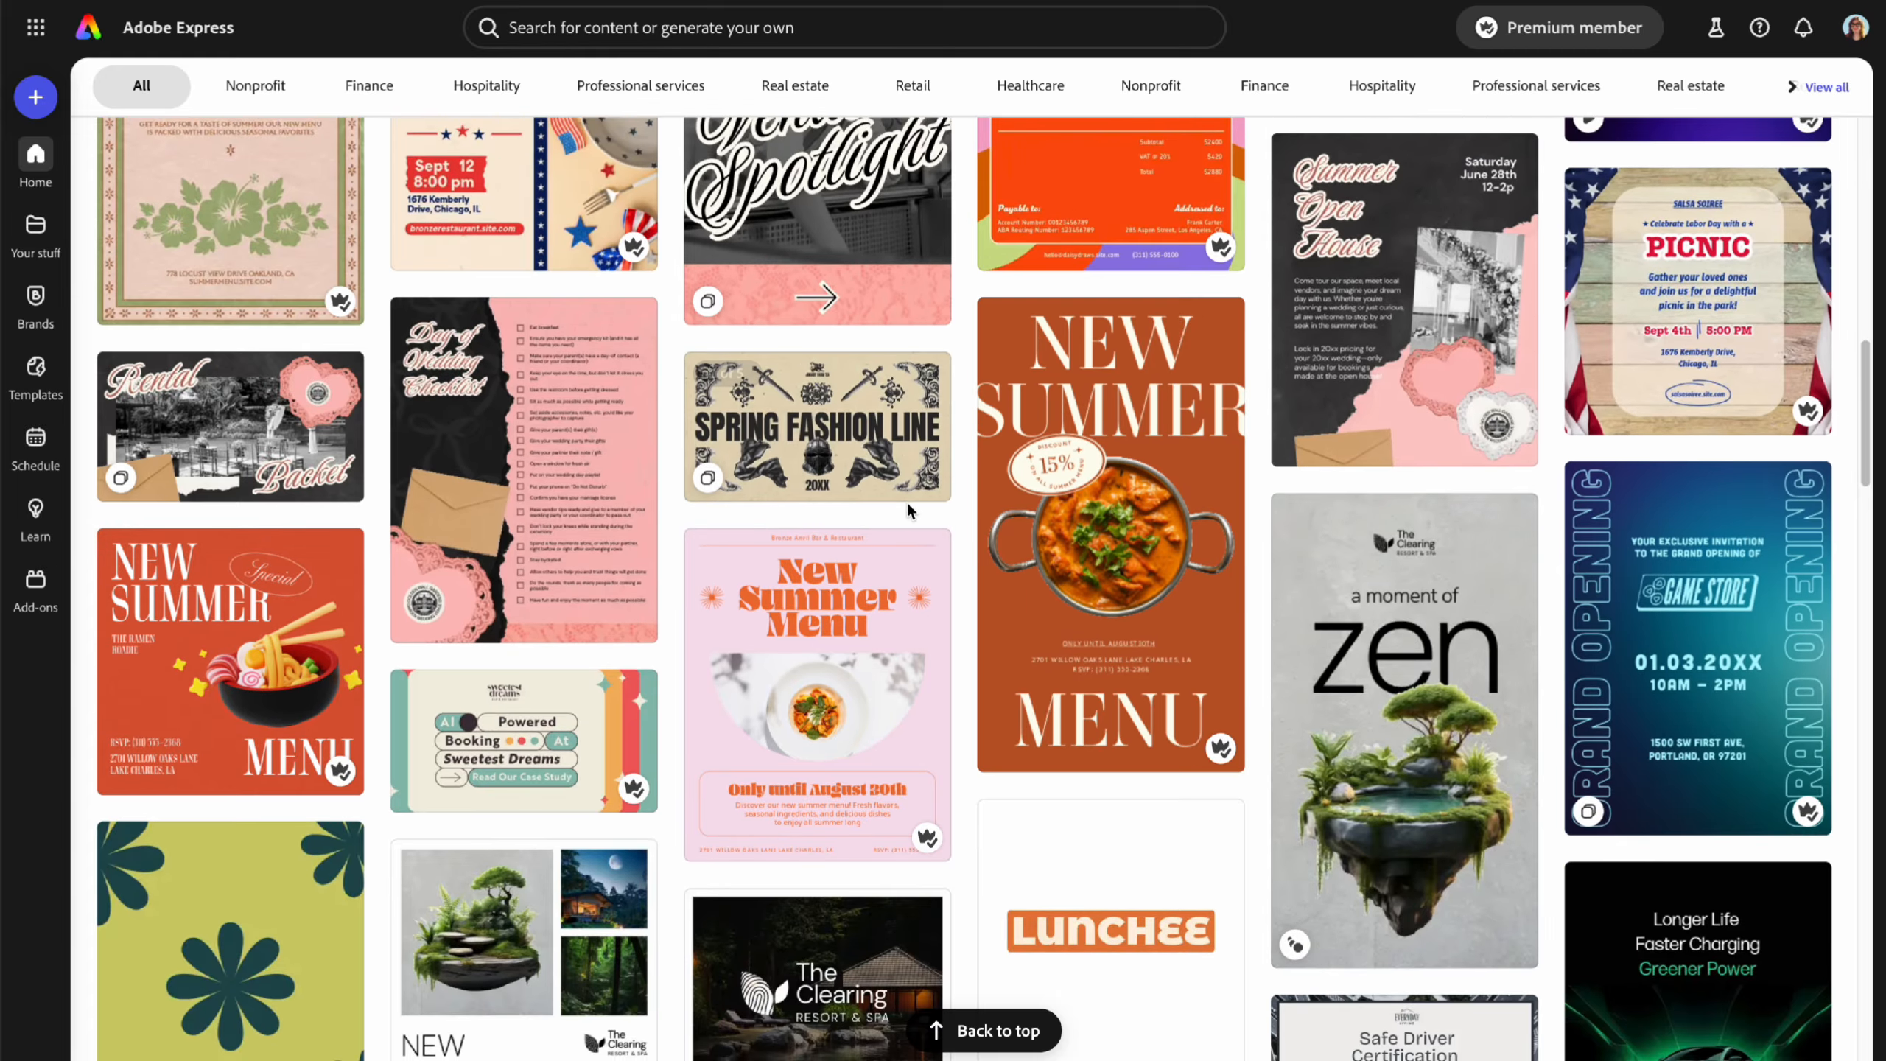
pyautogui.scroll(-14, 1264, 652)
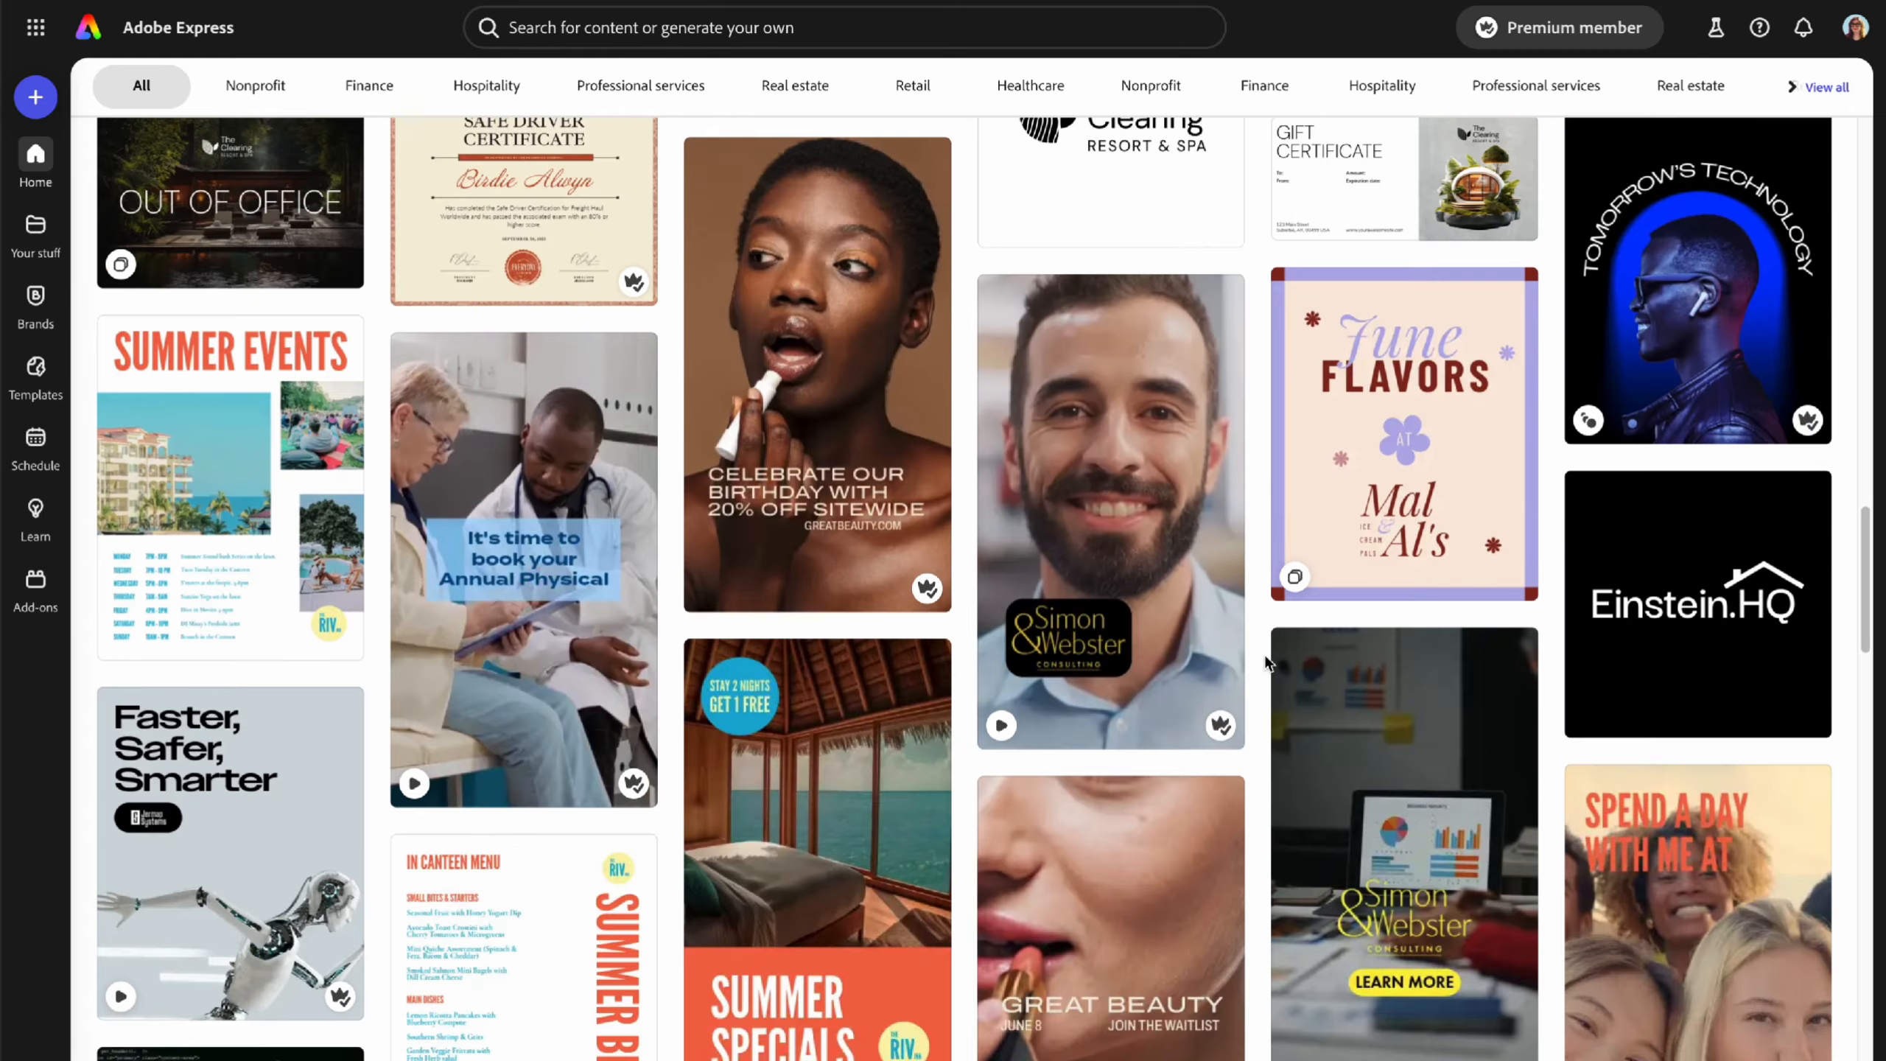
pyautogui.scroll(15, 1265, 662)
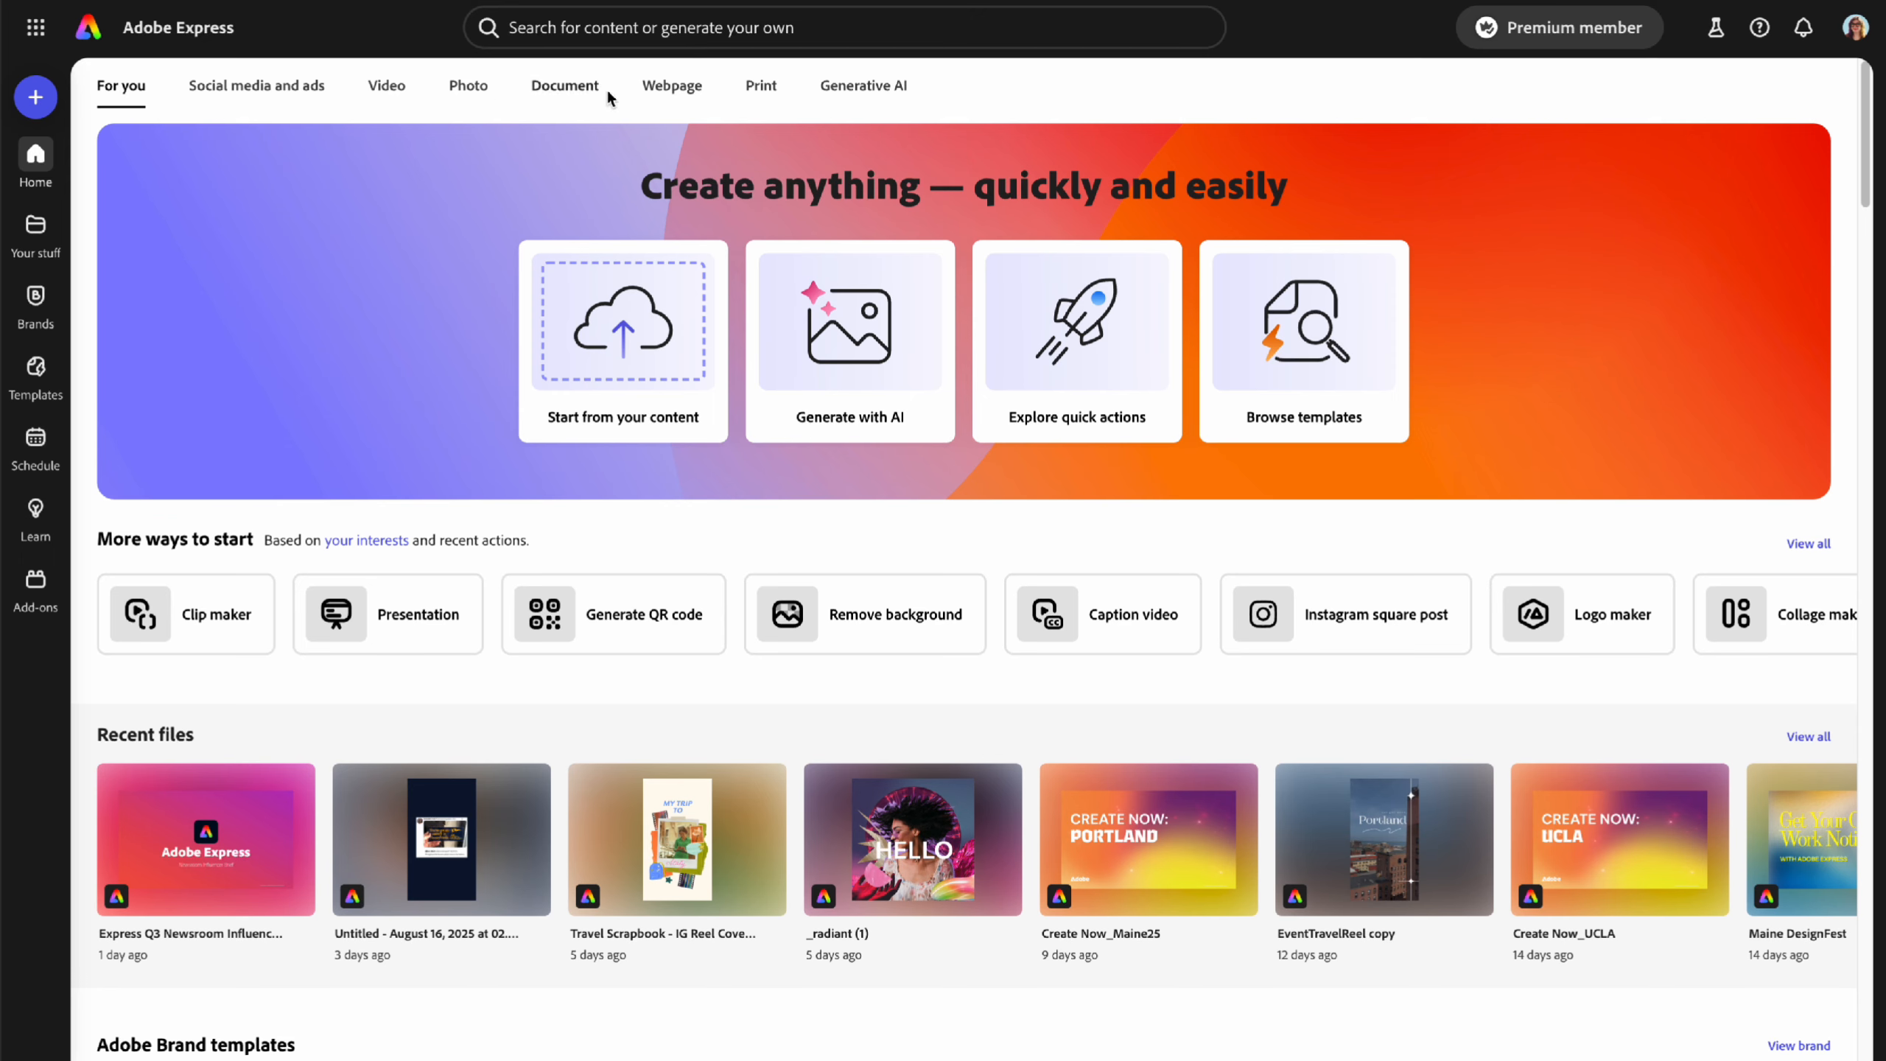
# - Browse the Social media and ads category on the home page
pyautogui.click(255, 92)
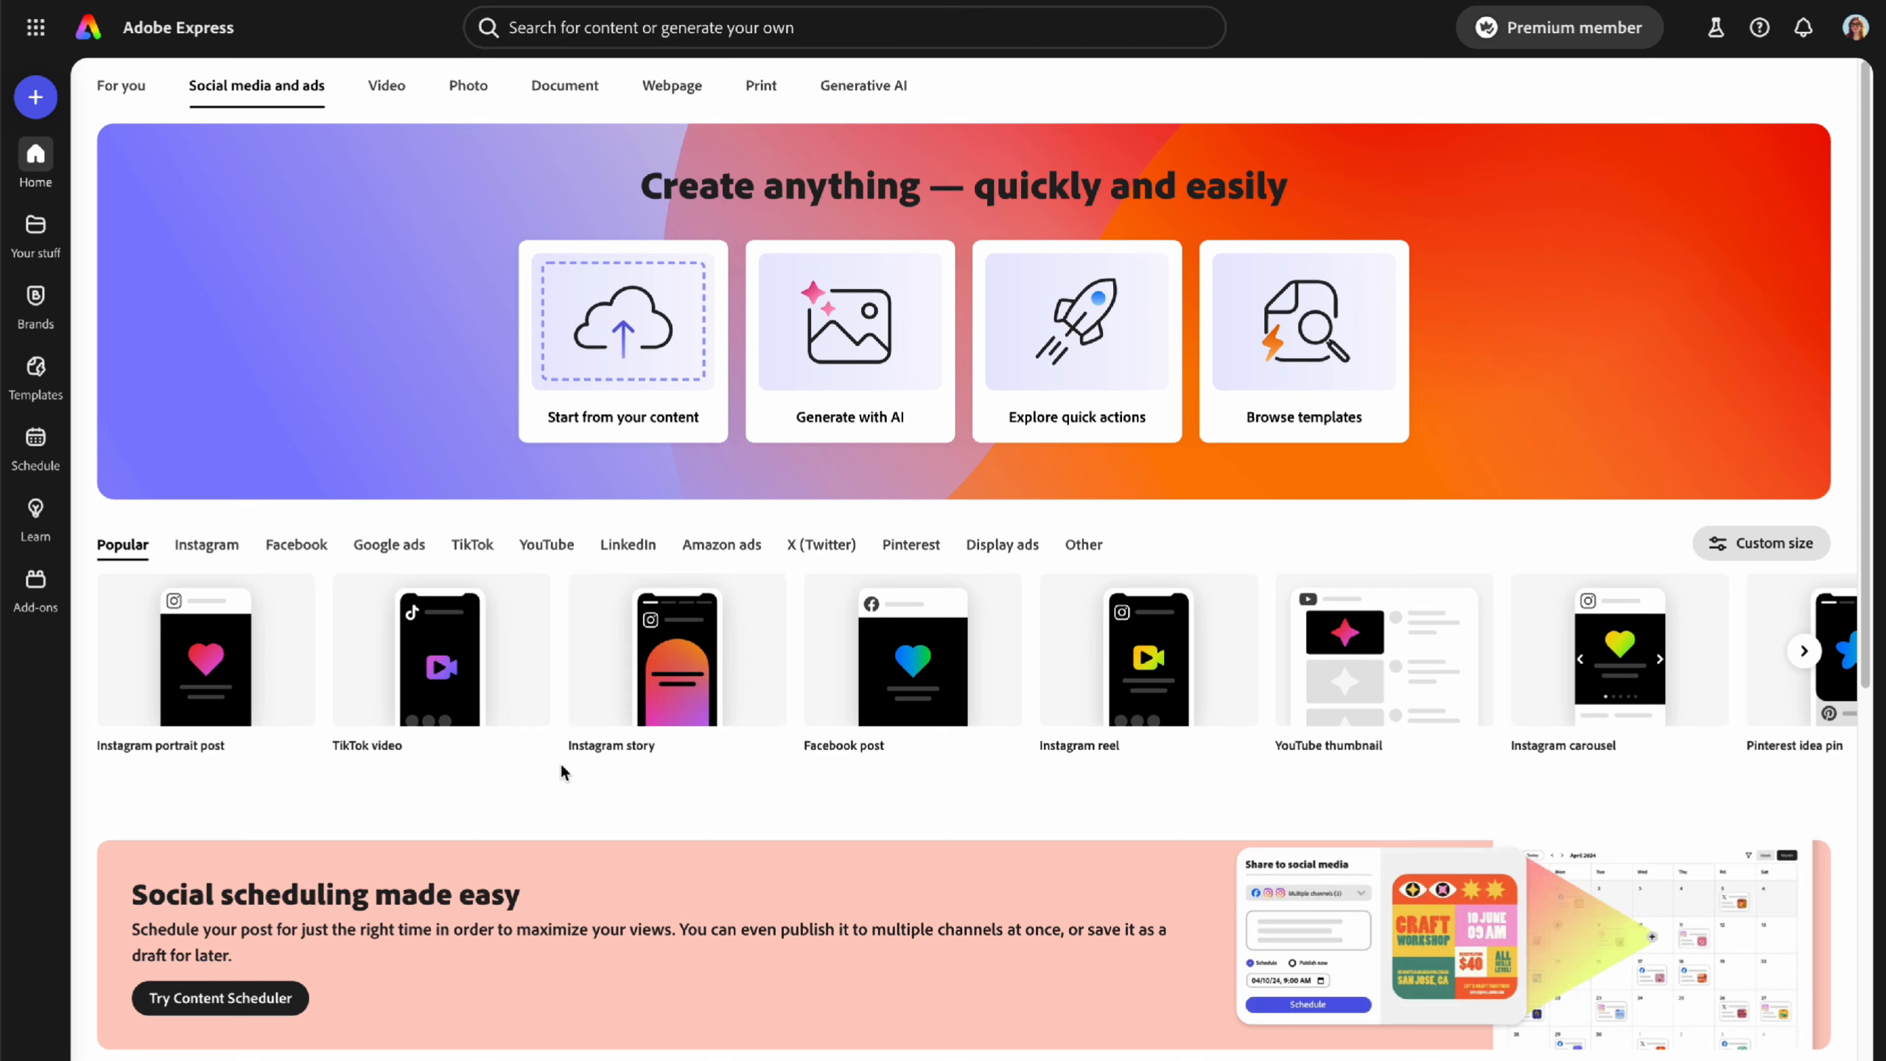
pyautogui.scroll(-5, 560, 773)
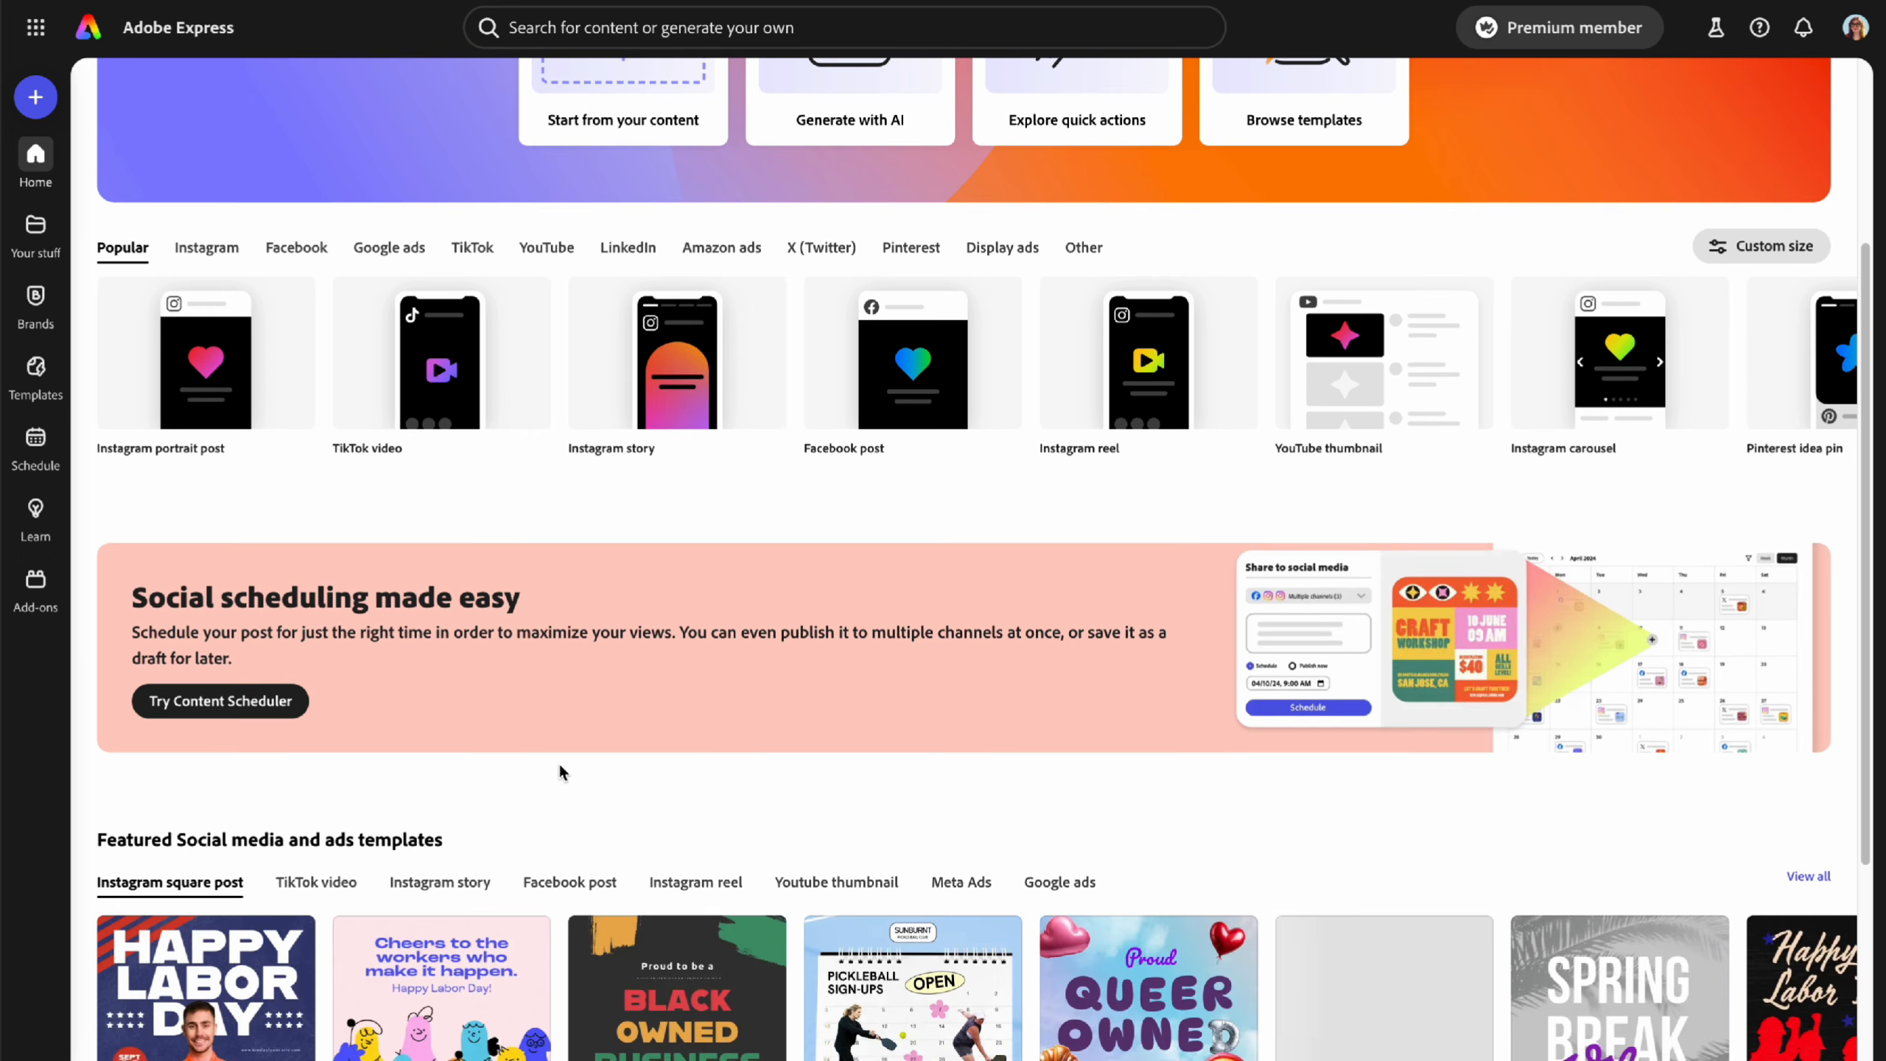
pyautogui.scroll(-5, 561, 773)
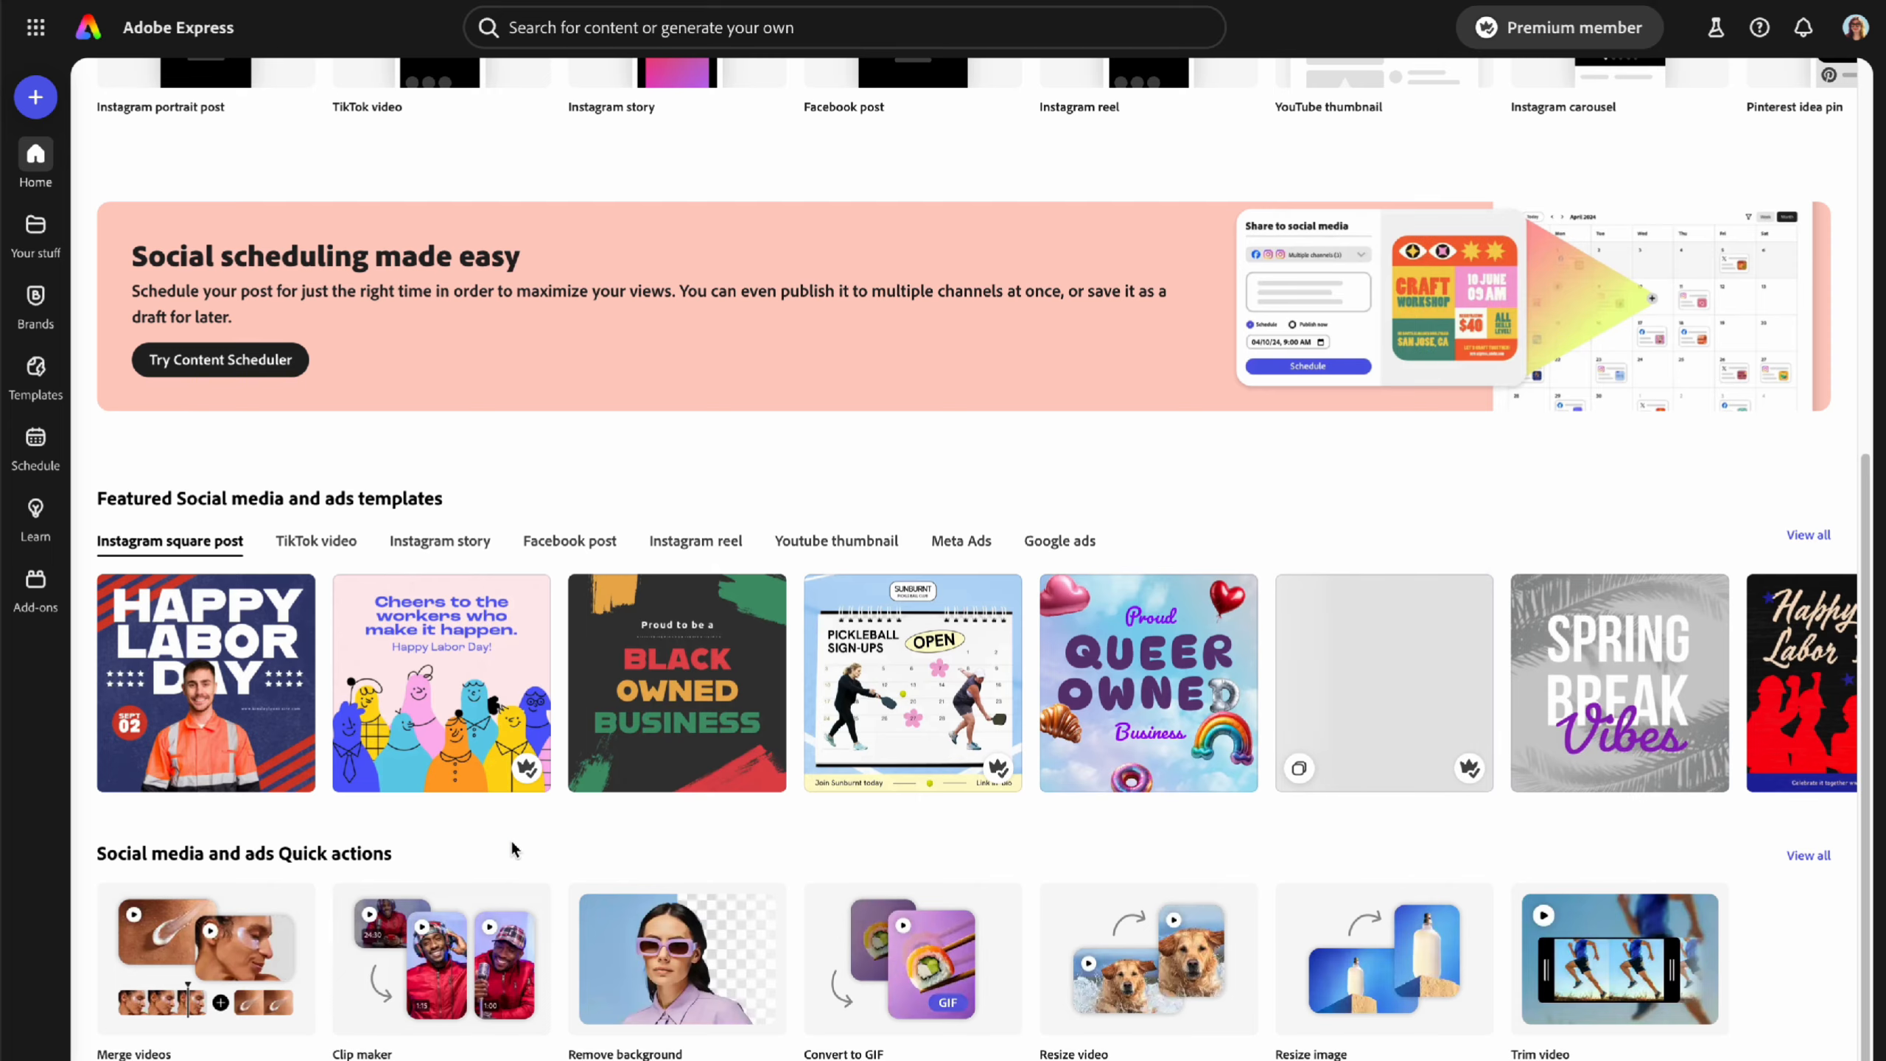
pyautogui.scroll(10, 512, 850)
# - Flip through the Video, Photo, Document, Webpage and Print categories, ending on Generative AI
pyautogui.click(387, 84)
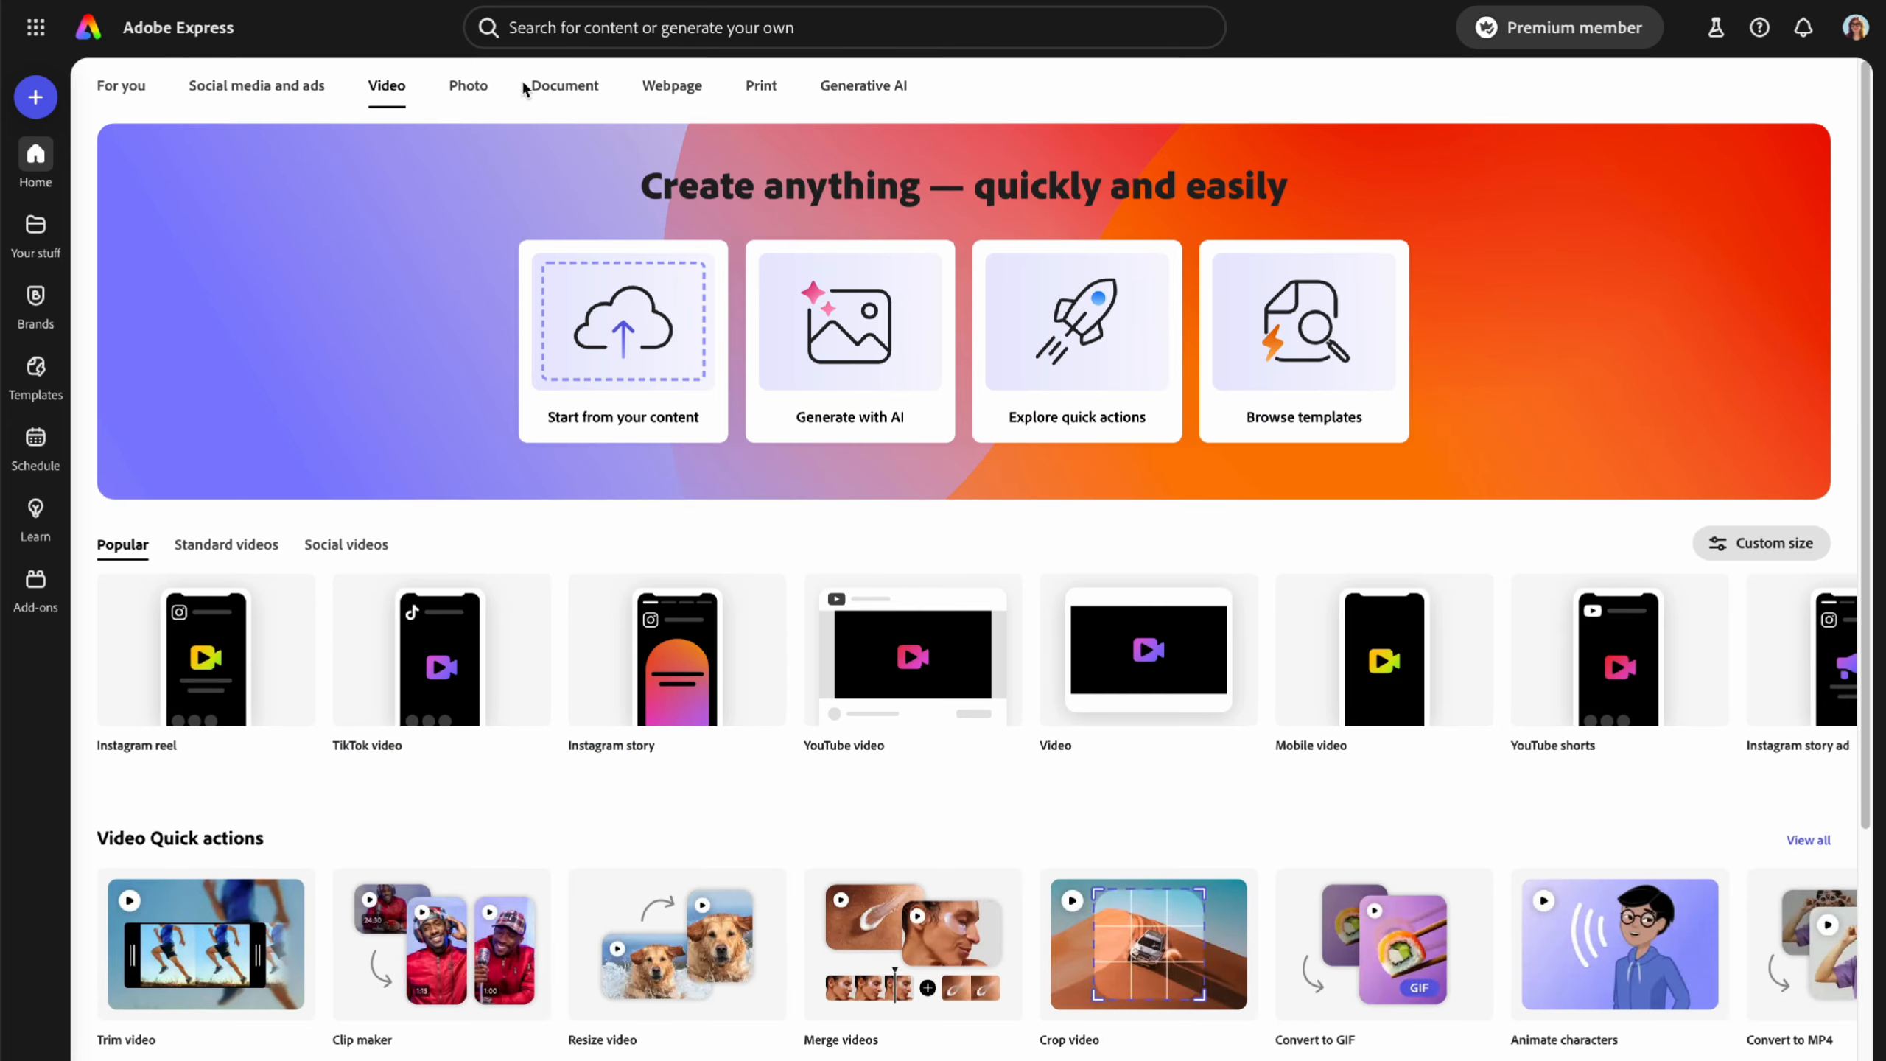
pyautogui.click(478, 91)
pyautogui.click(574, 89)
pyautogui.click(671, 89)
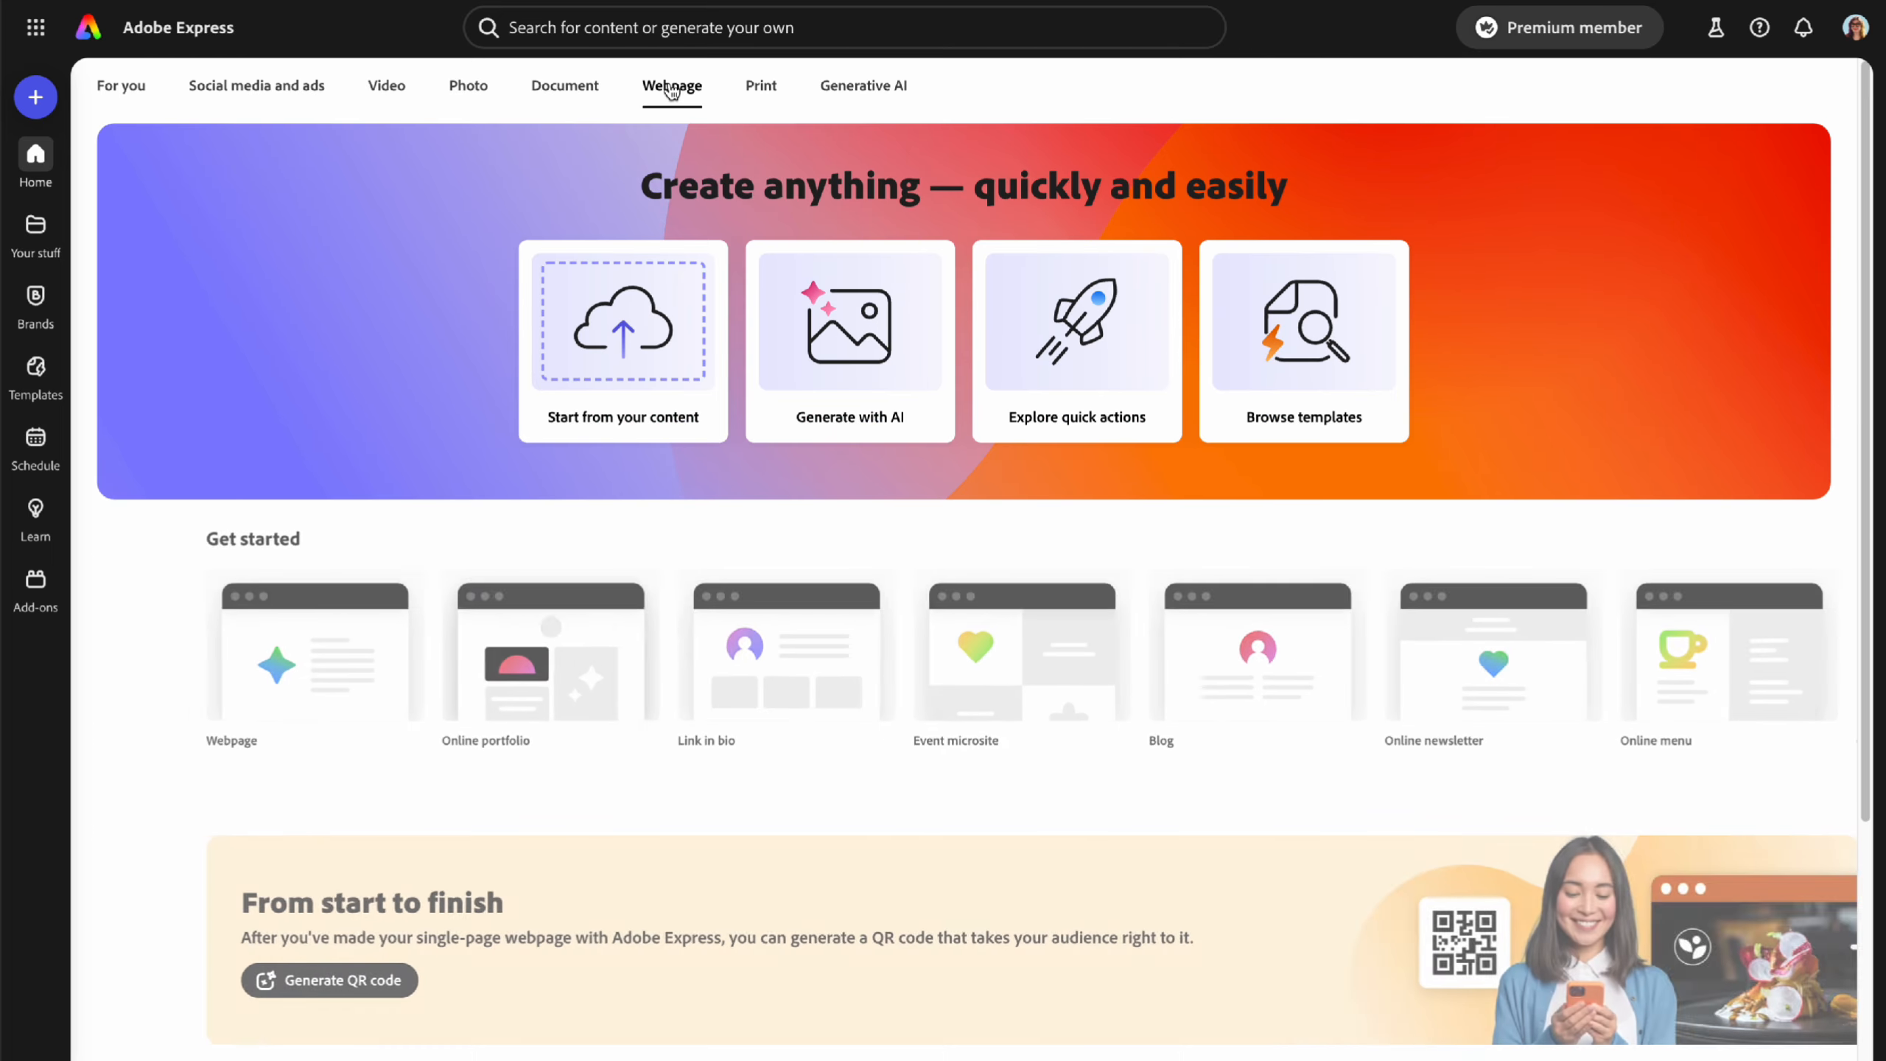
pyautogui.click(761, 87)
pyautogui.scroll(-7, 819, 643)
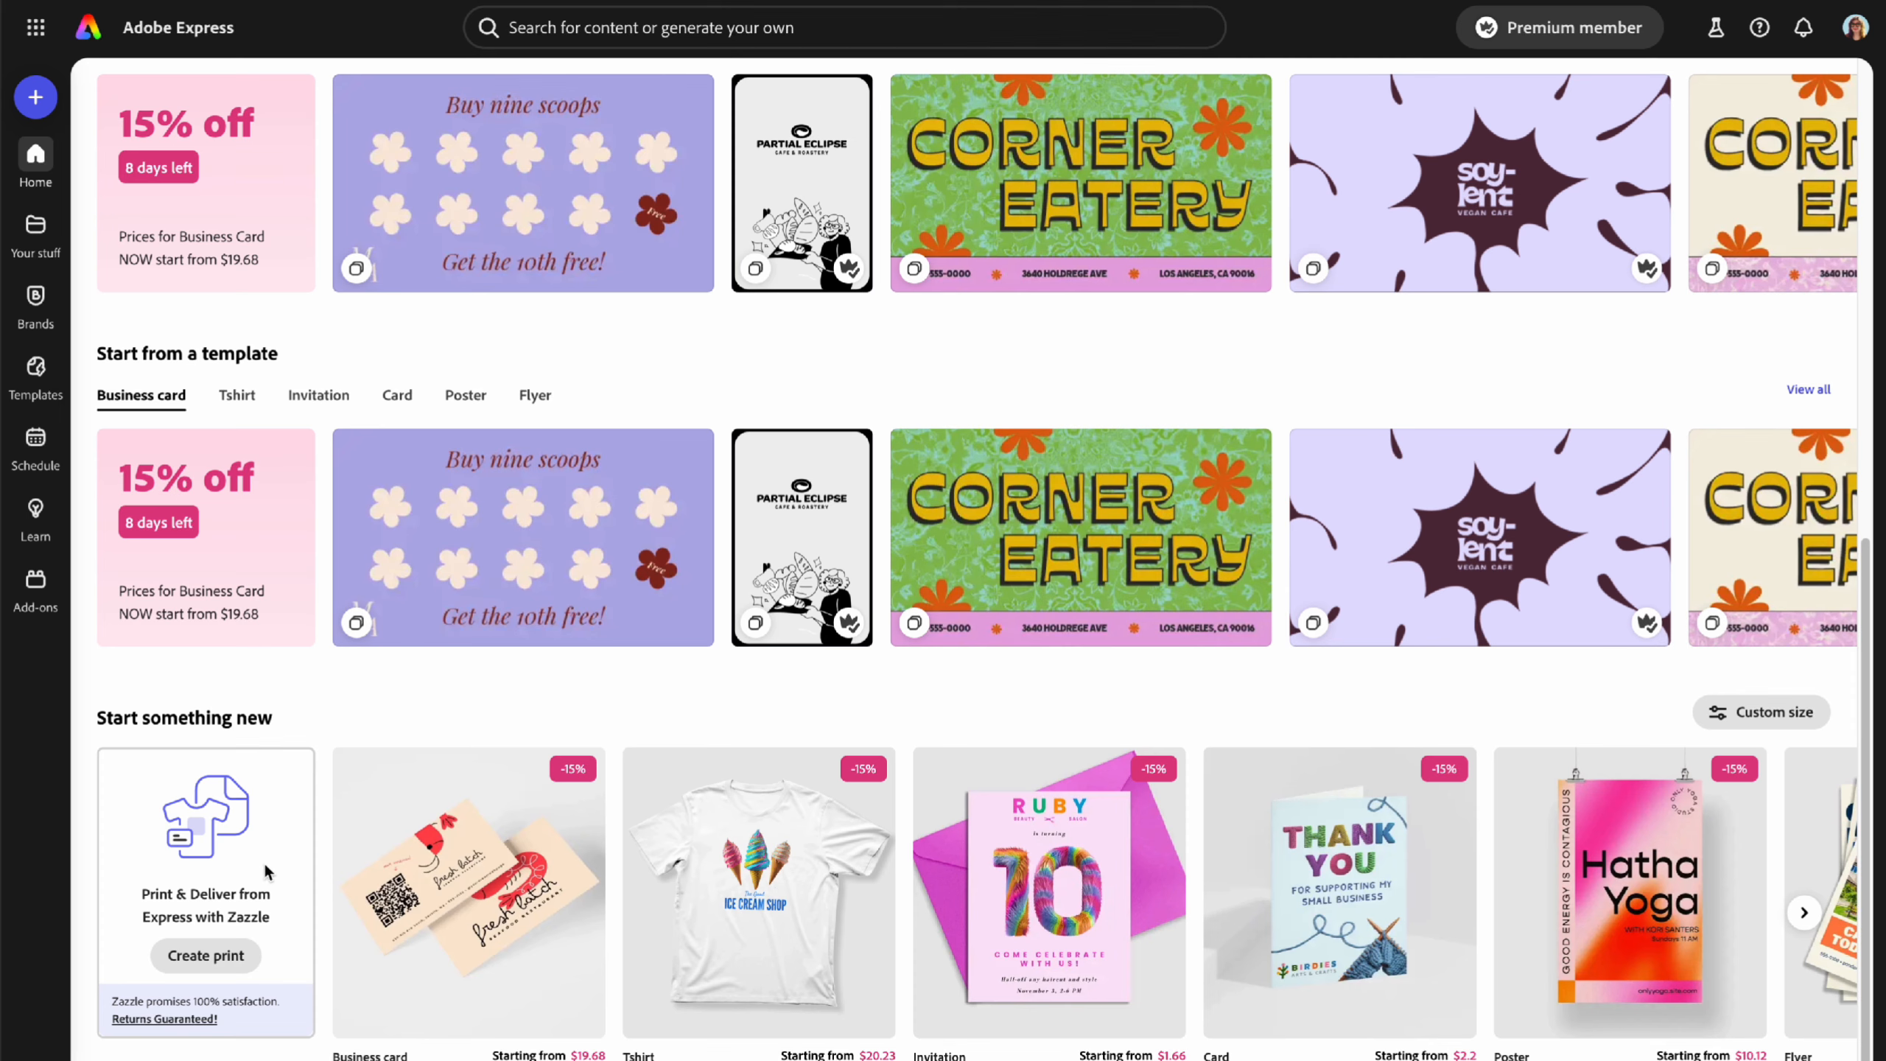
pyautogui.moveTo(590, 966)
pyautogui.scroll(7, 879, 710)
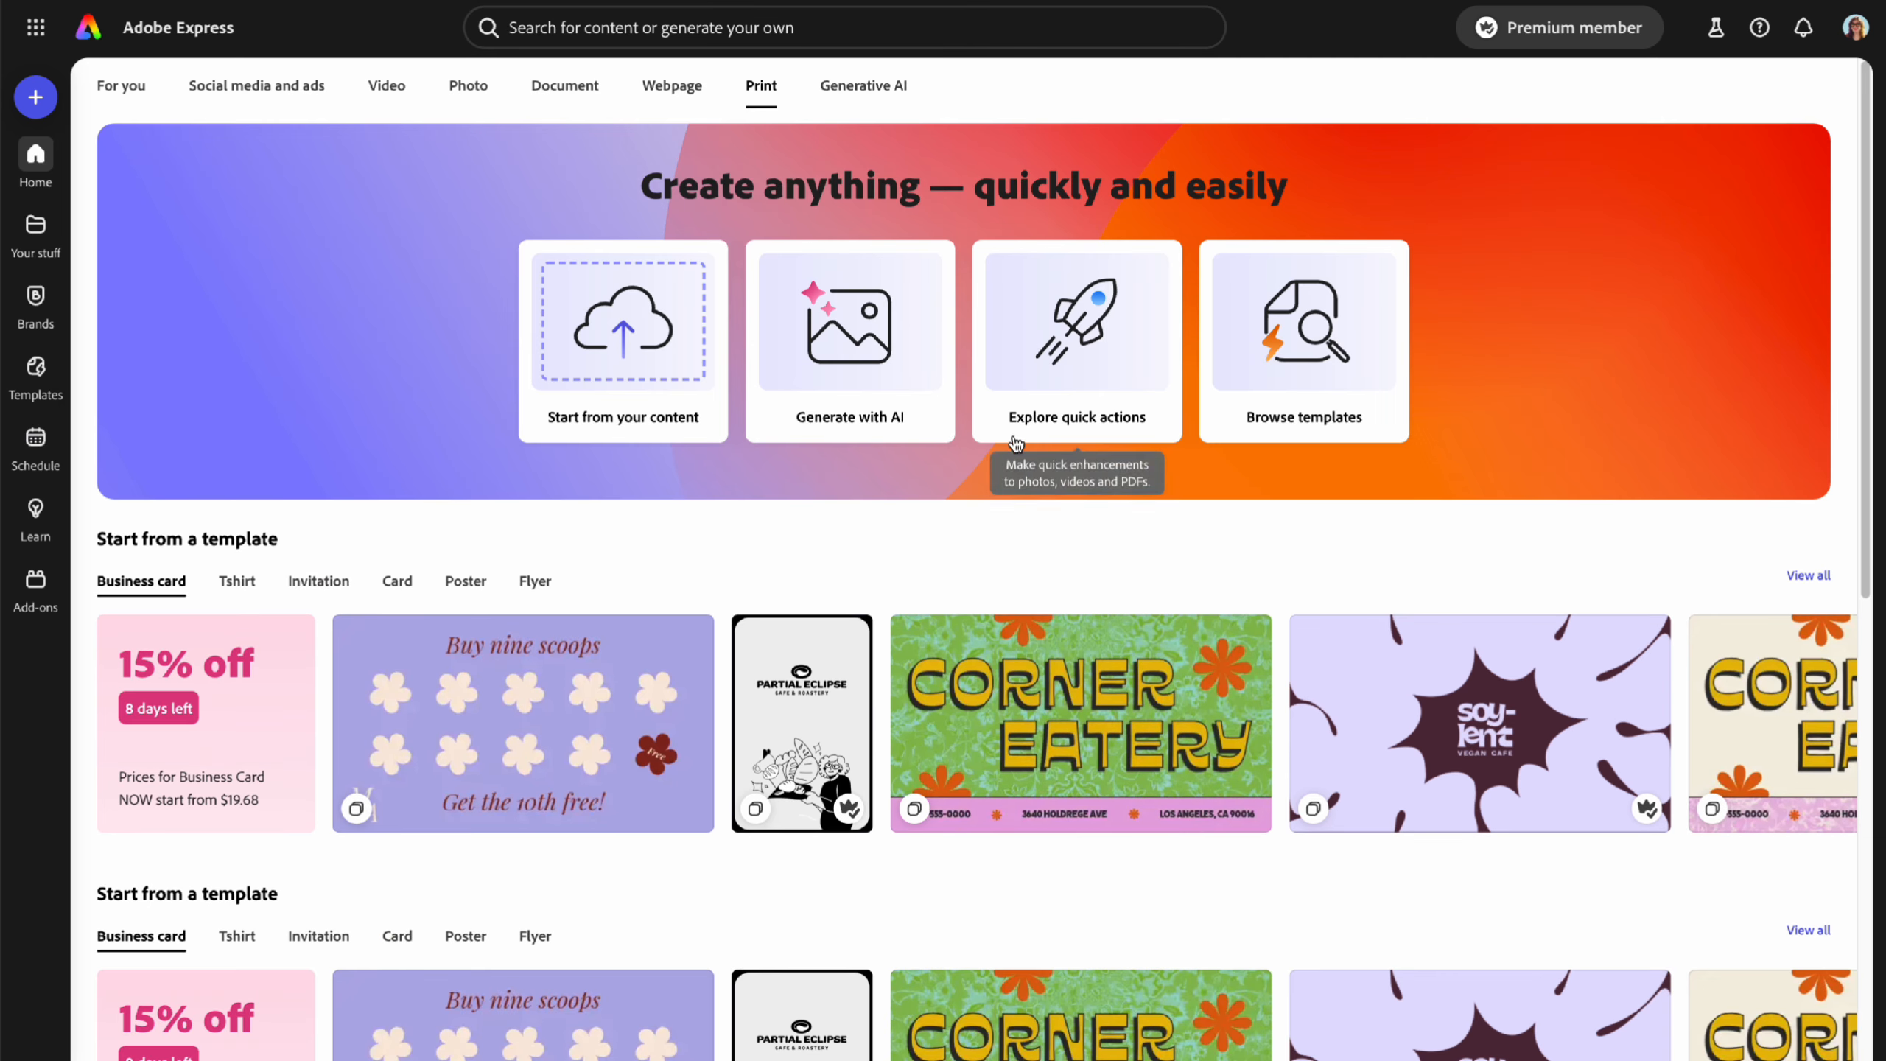
pyautogui.click(877, 87)
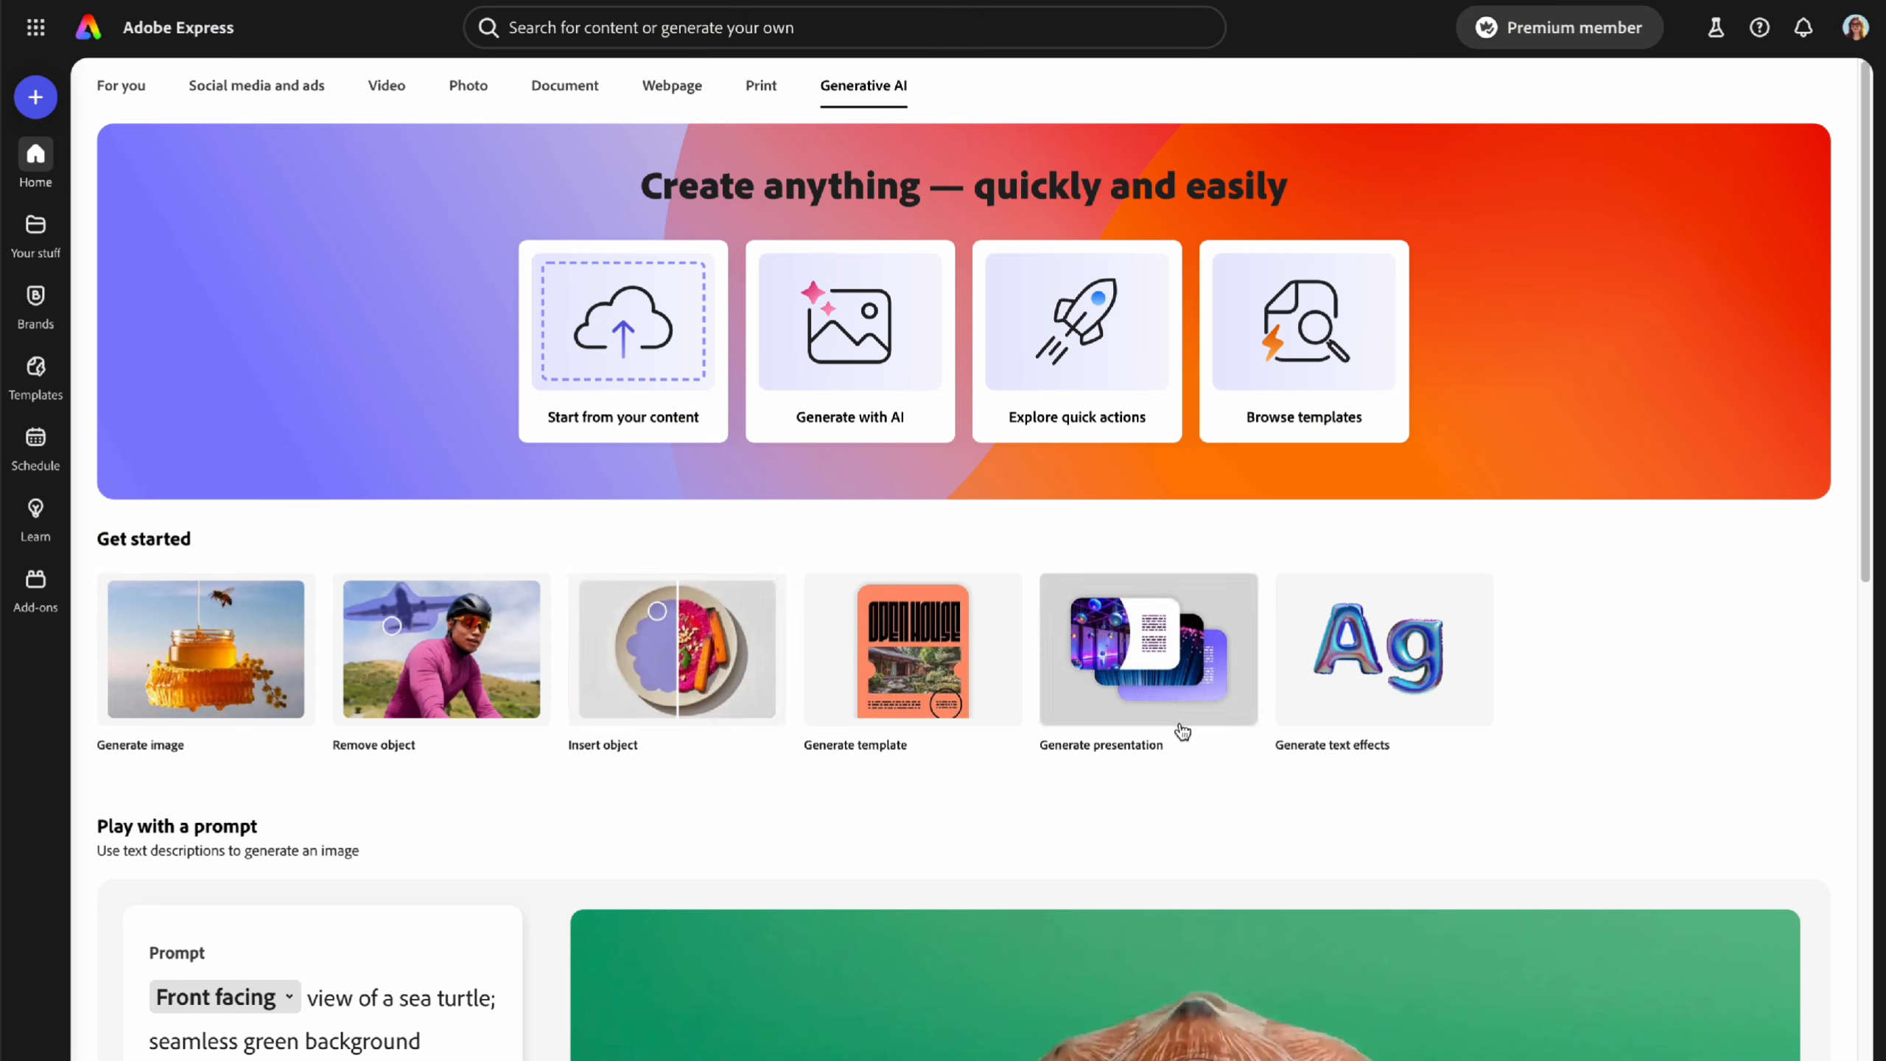
# - Scroll through the Generative AI options, then switch back to the For you feed
pyautogui.scroll(-15, 1609, 746)
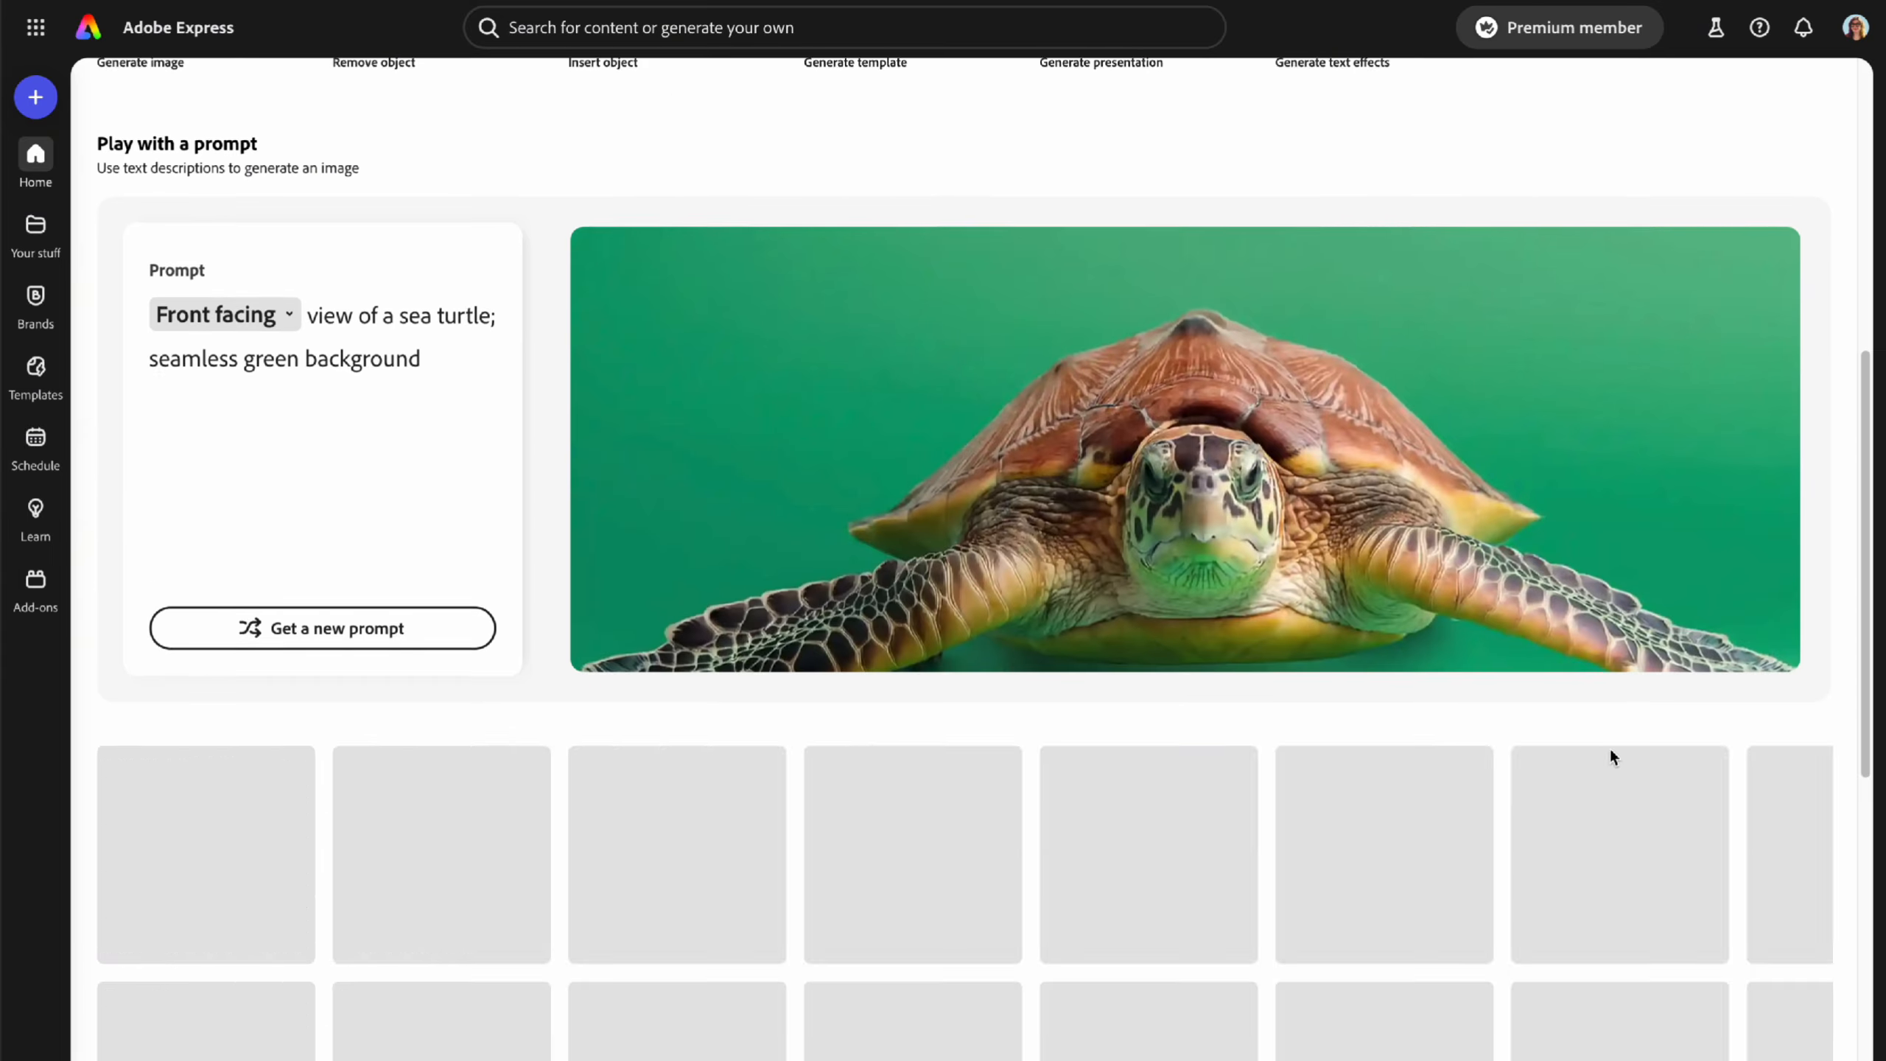
pyautogui.scroll(15, 1586, 767)
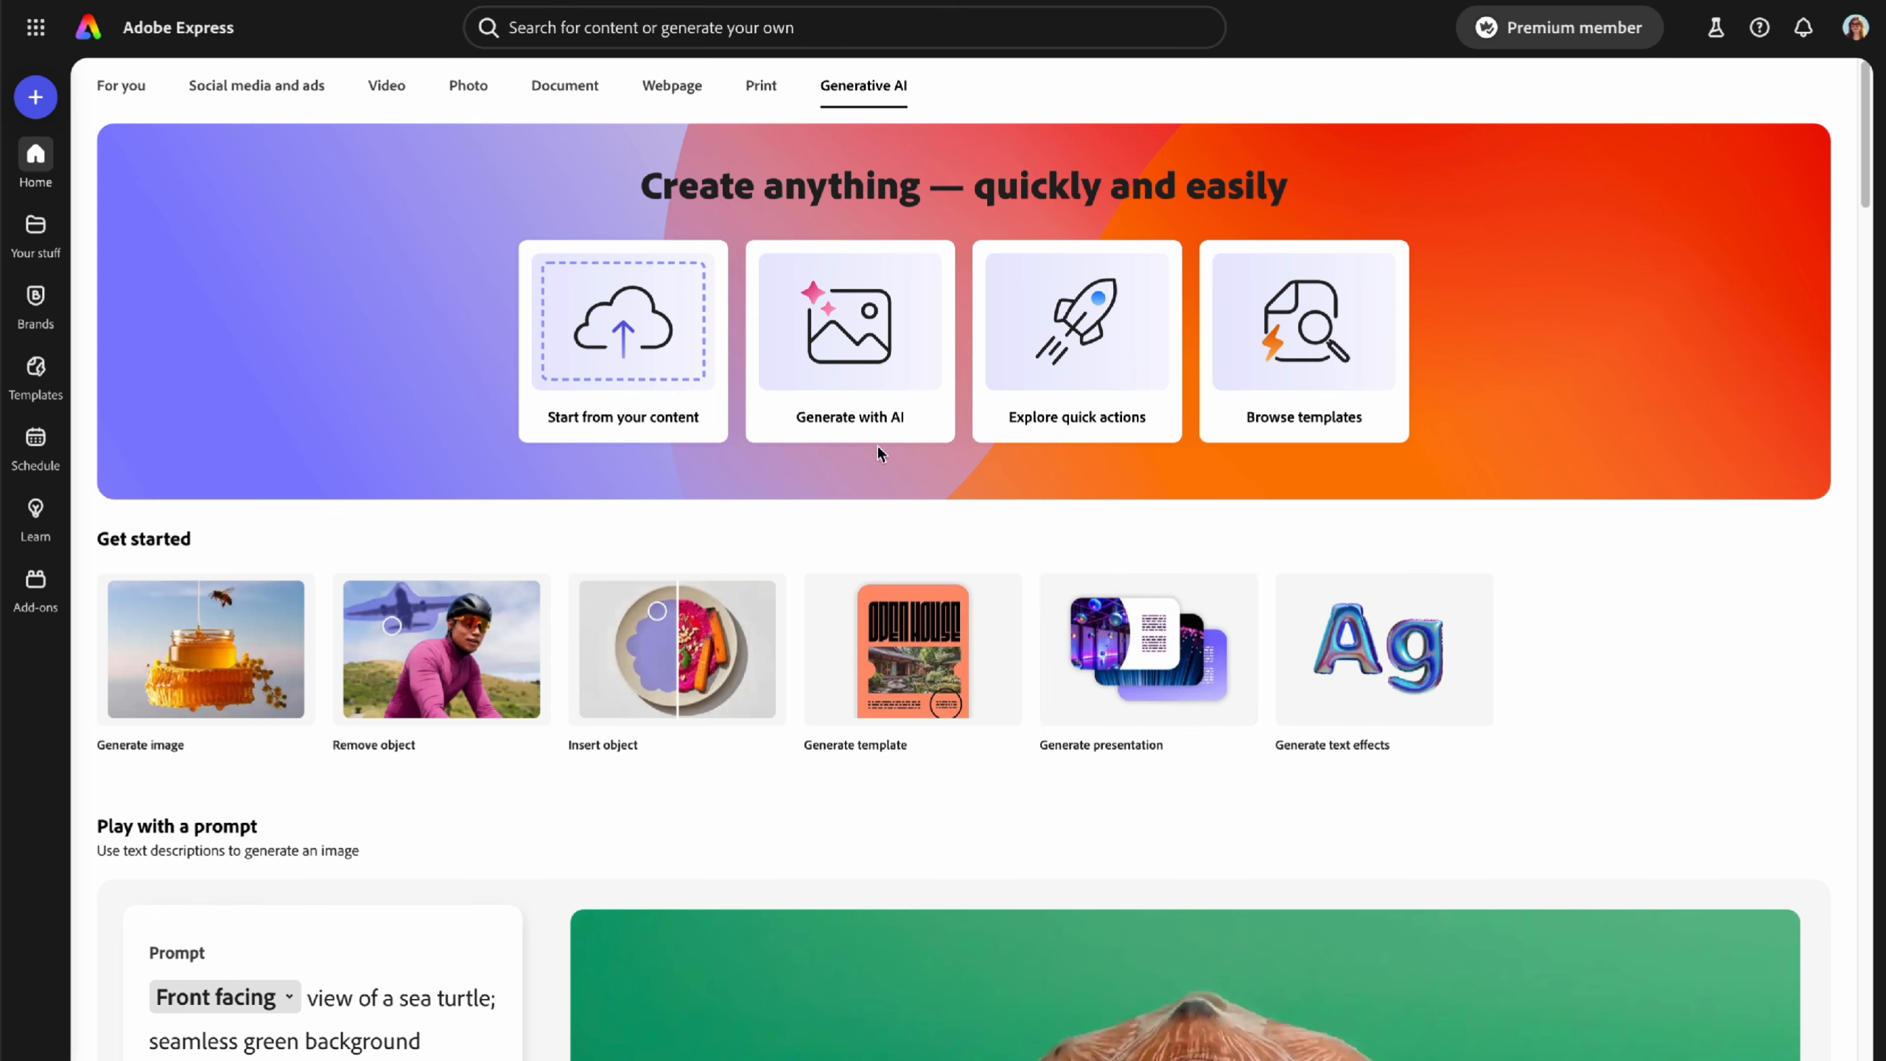
pyautogui.click(115, 87)
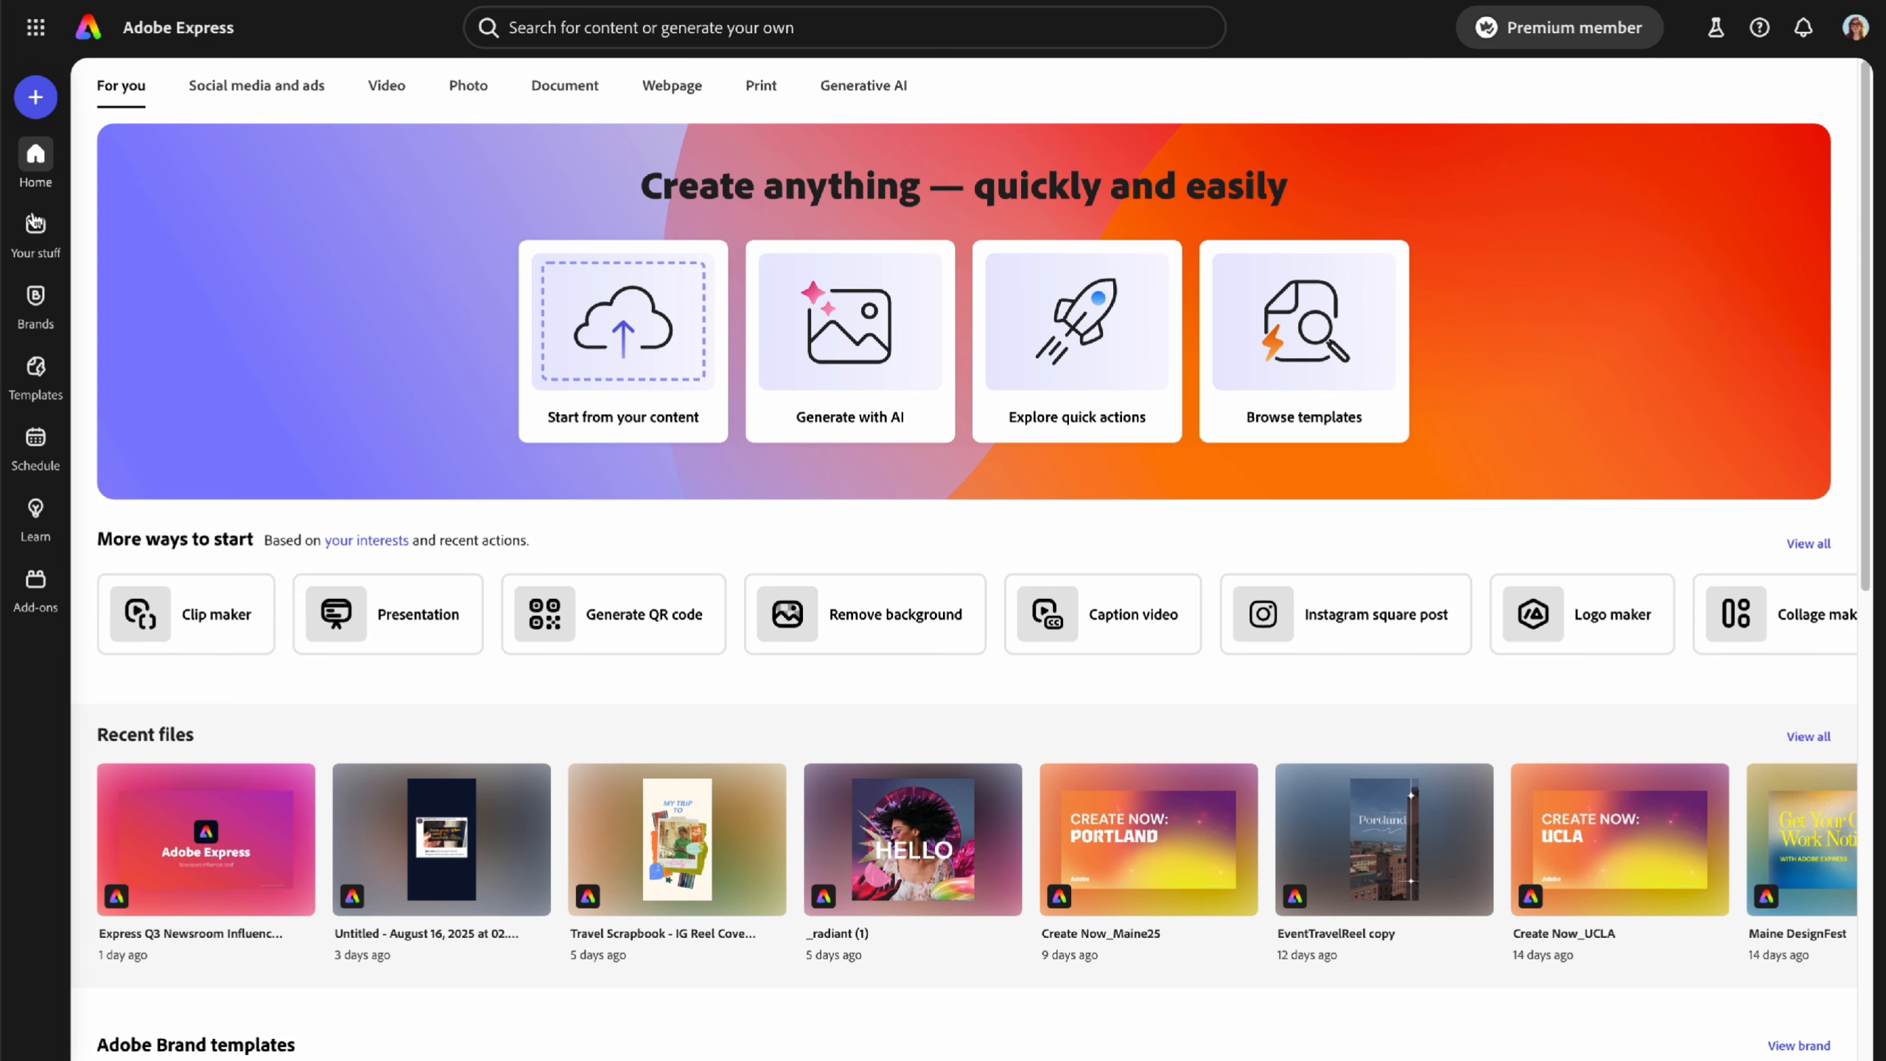
# - Open Your stuff, check the Yours and Type filters, and show the Projects list
pyautogui.click(37, 230)
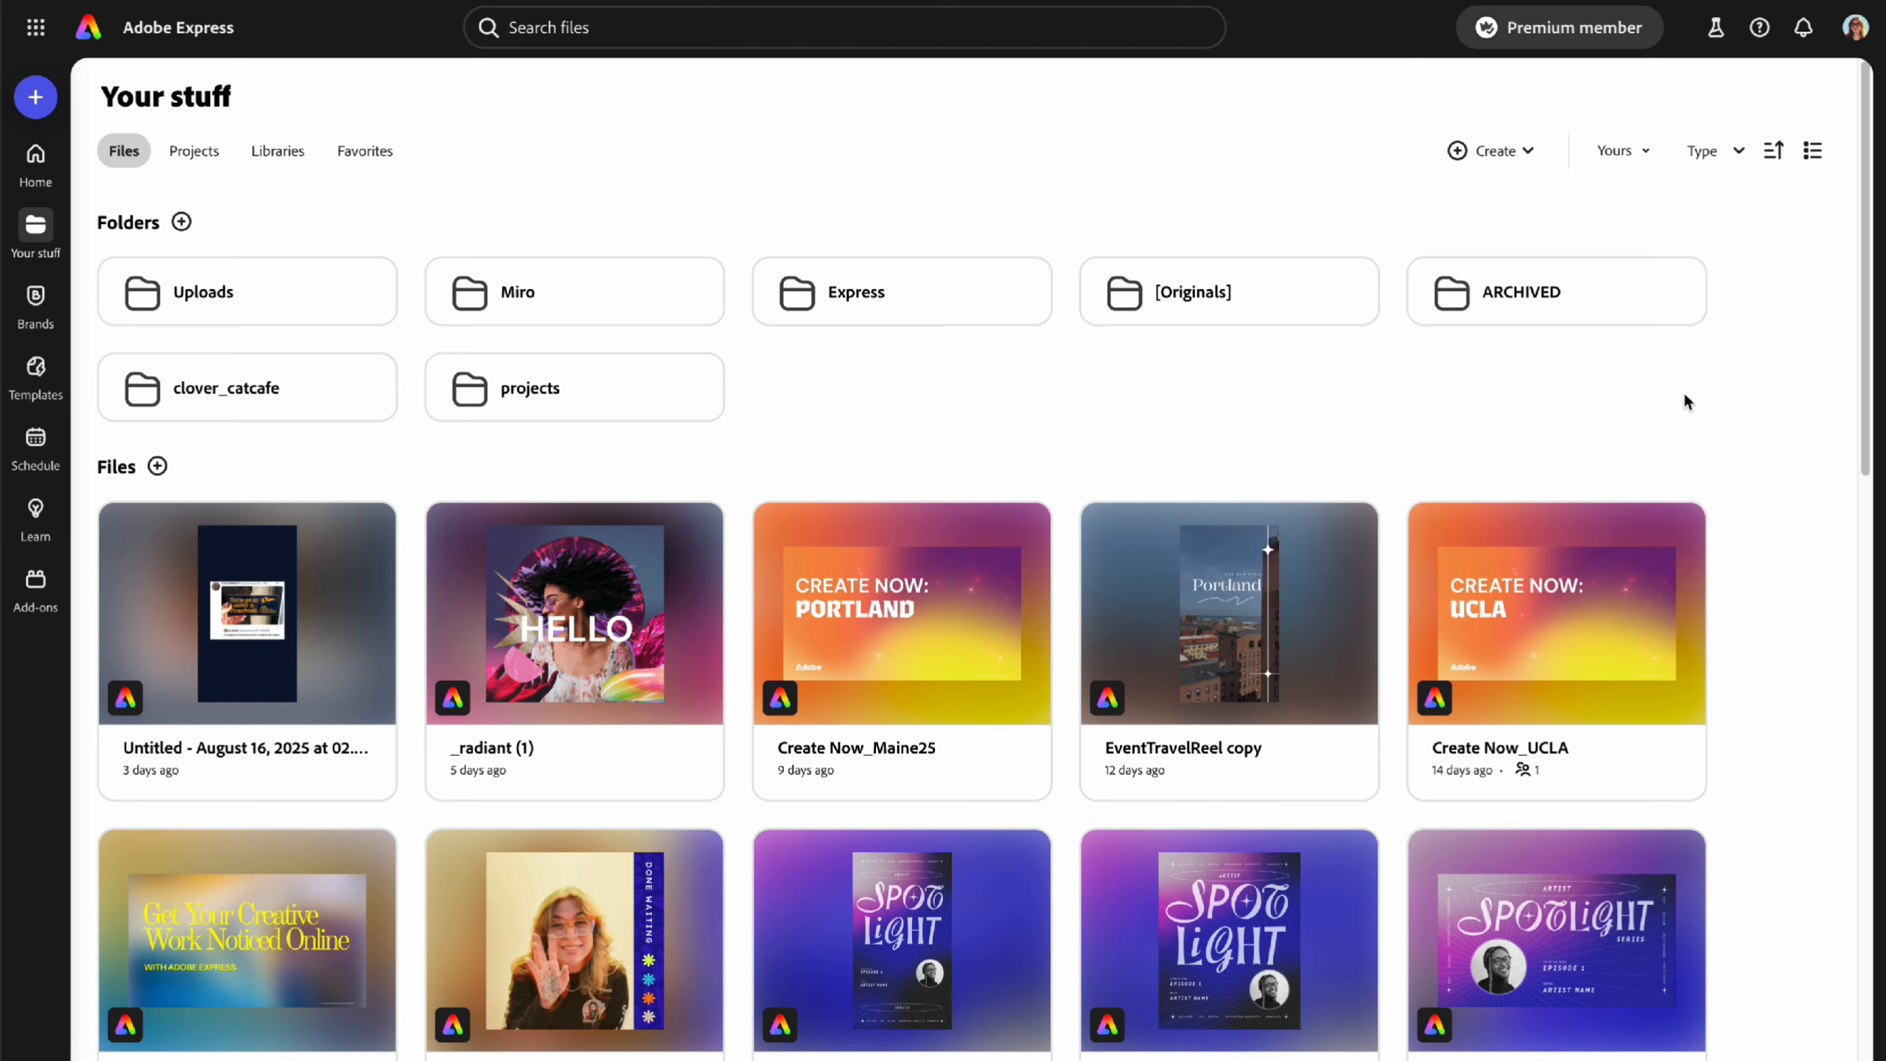
pyautogui.scroll(-10, 1675, 632)
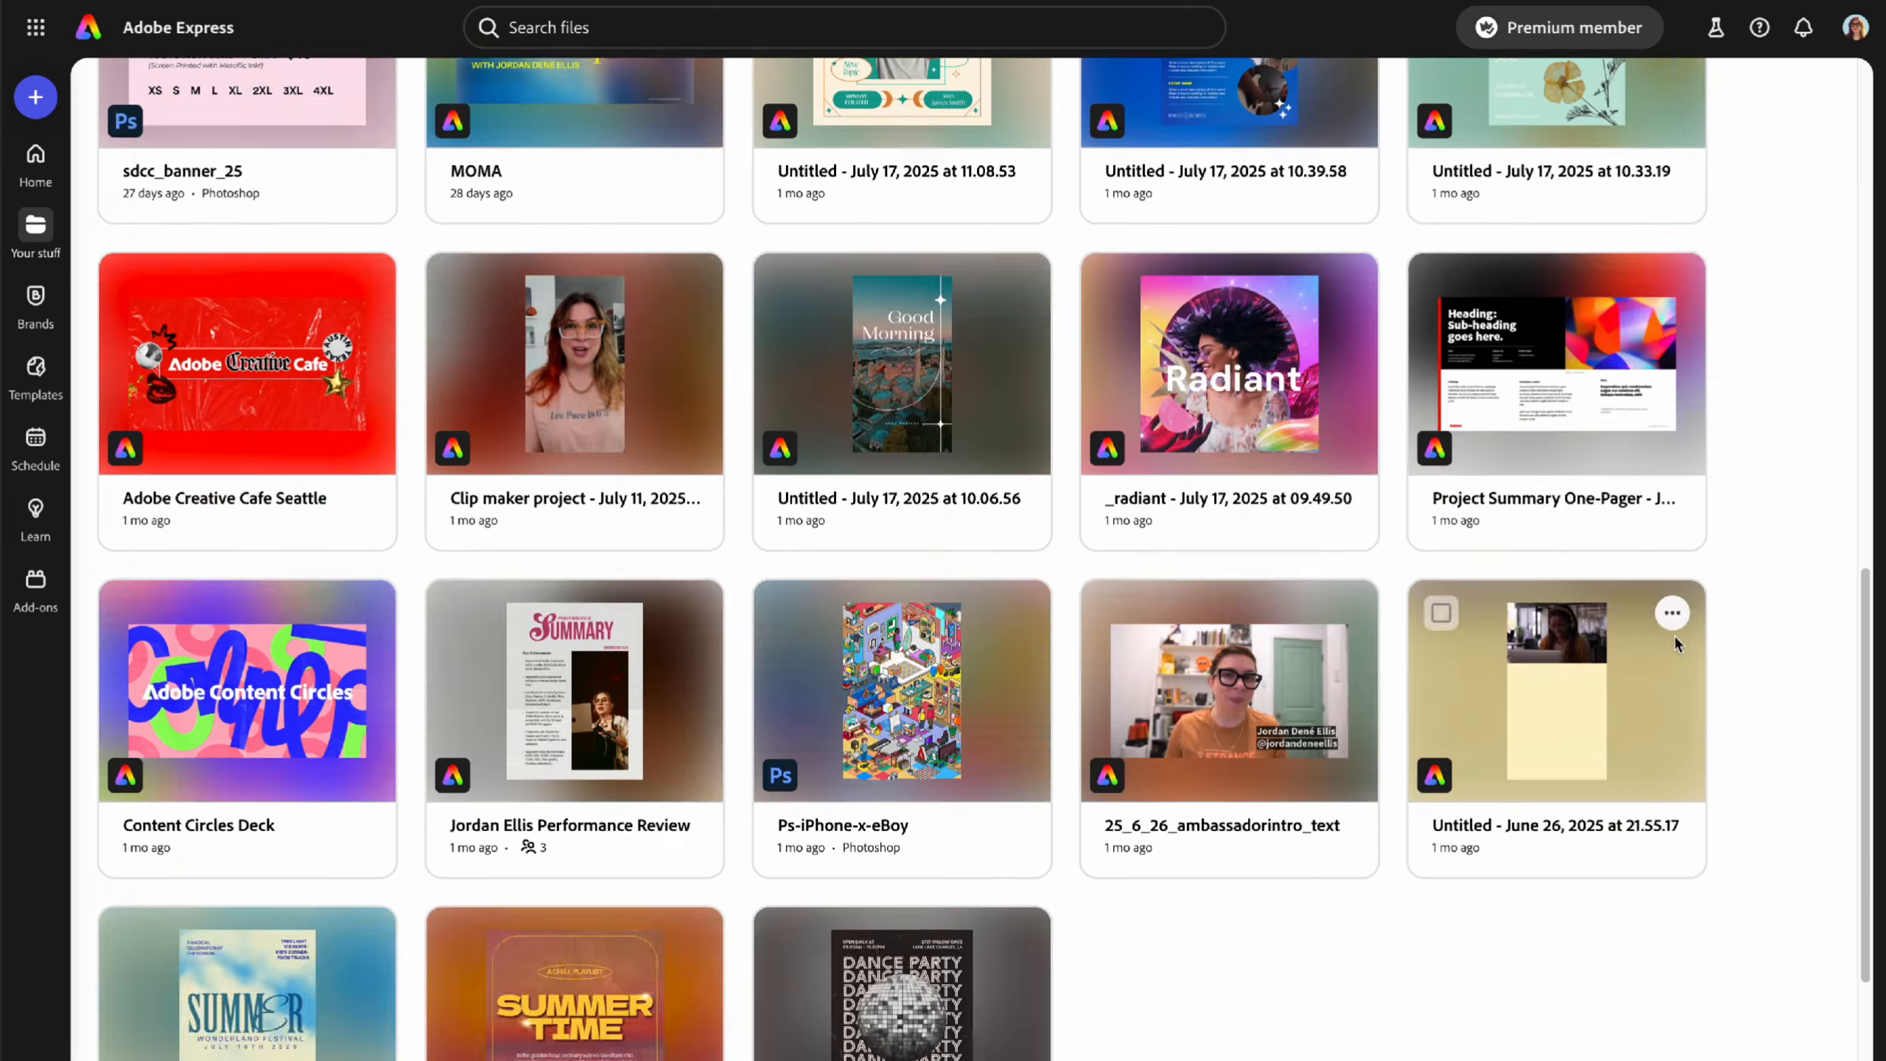
pyautogui.scroll(10, 1675, 631)
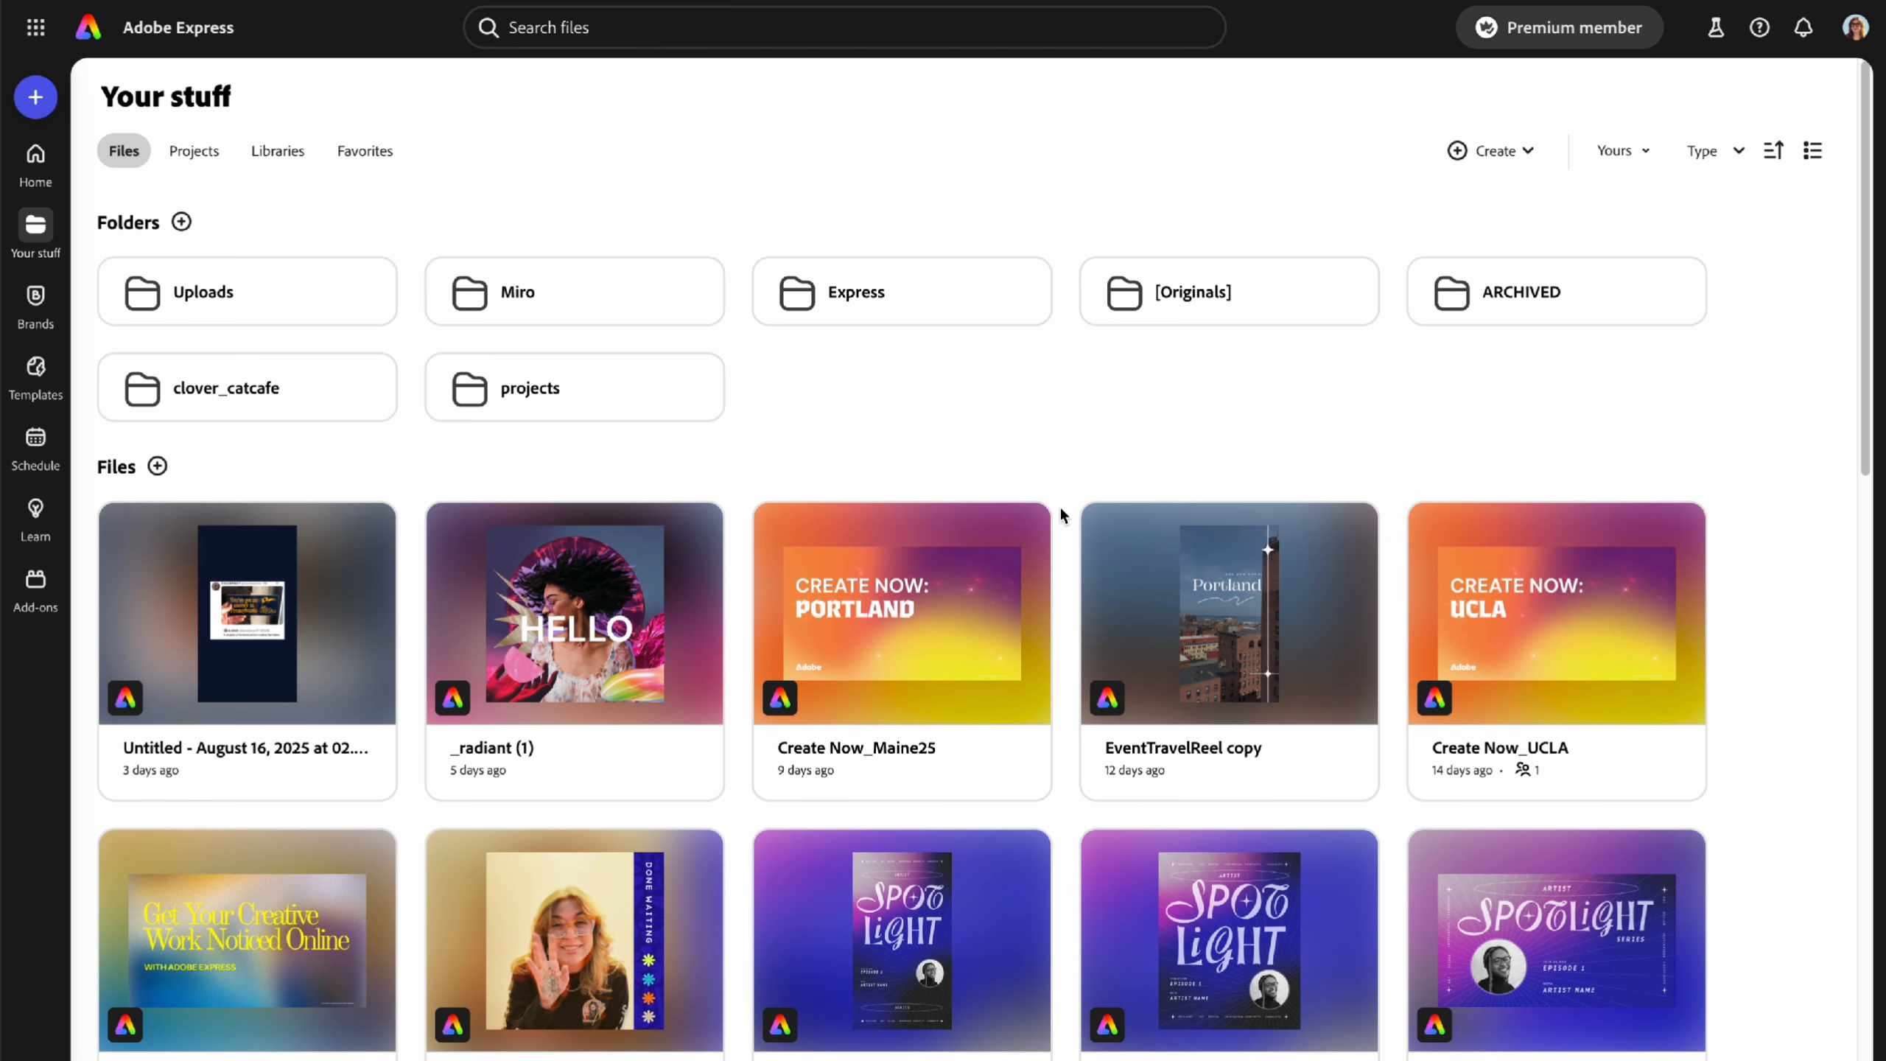
pyautogui.click(1638, 160)
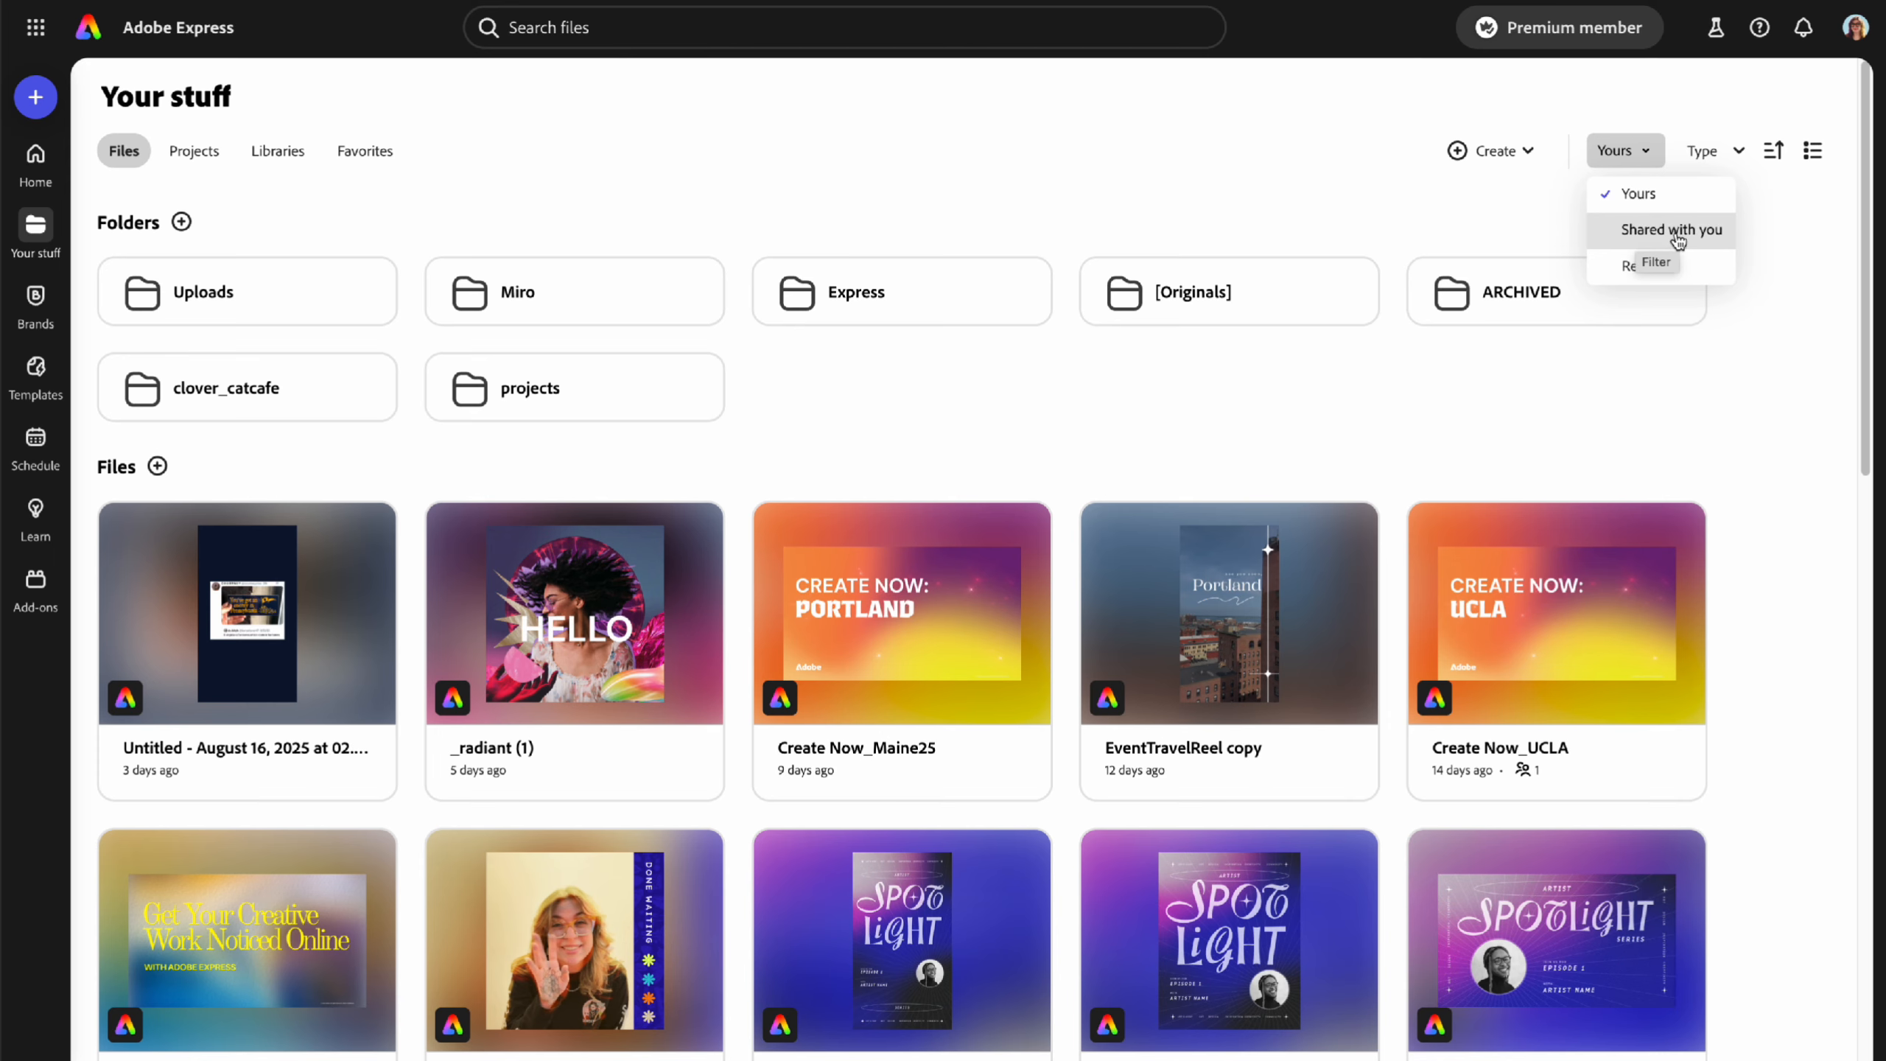
pyautogui.click(1712, 152)
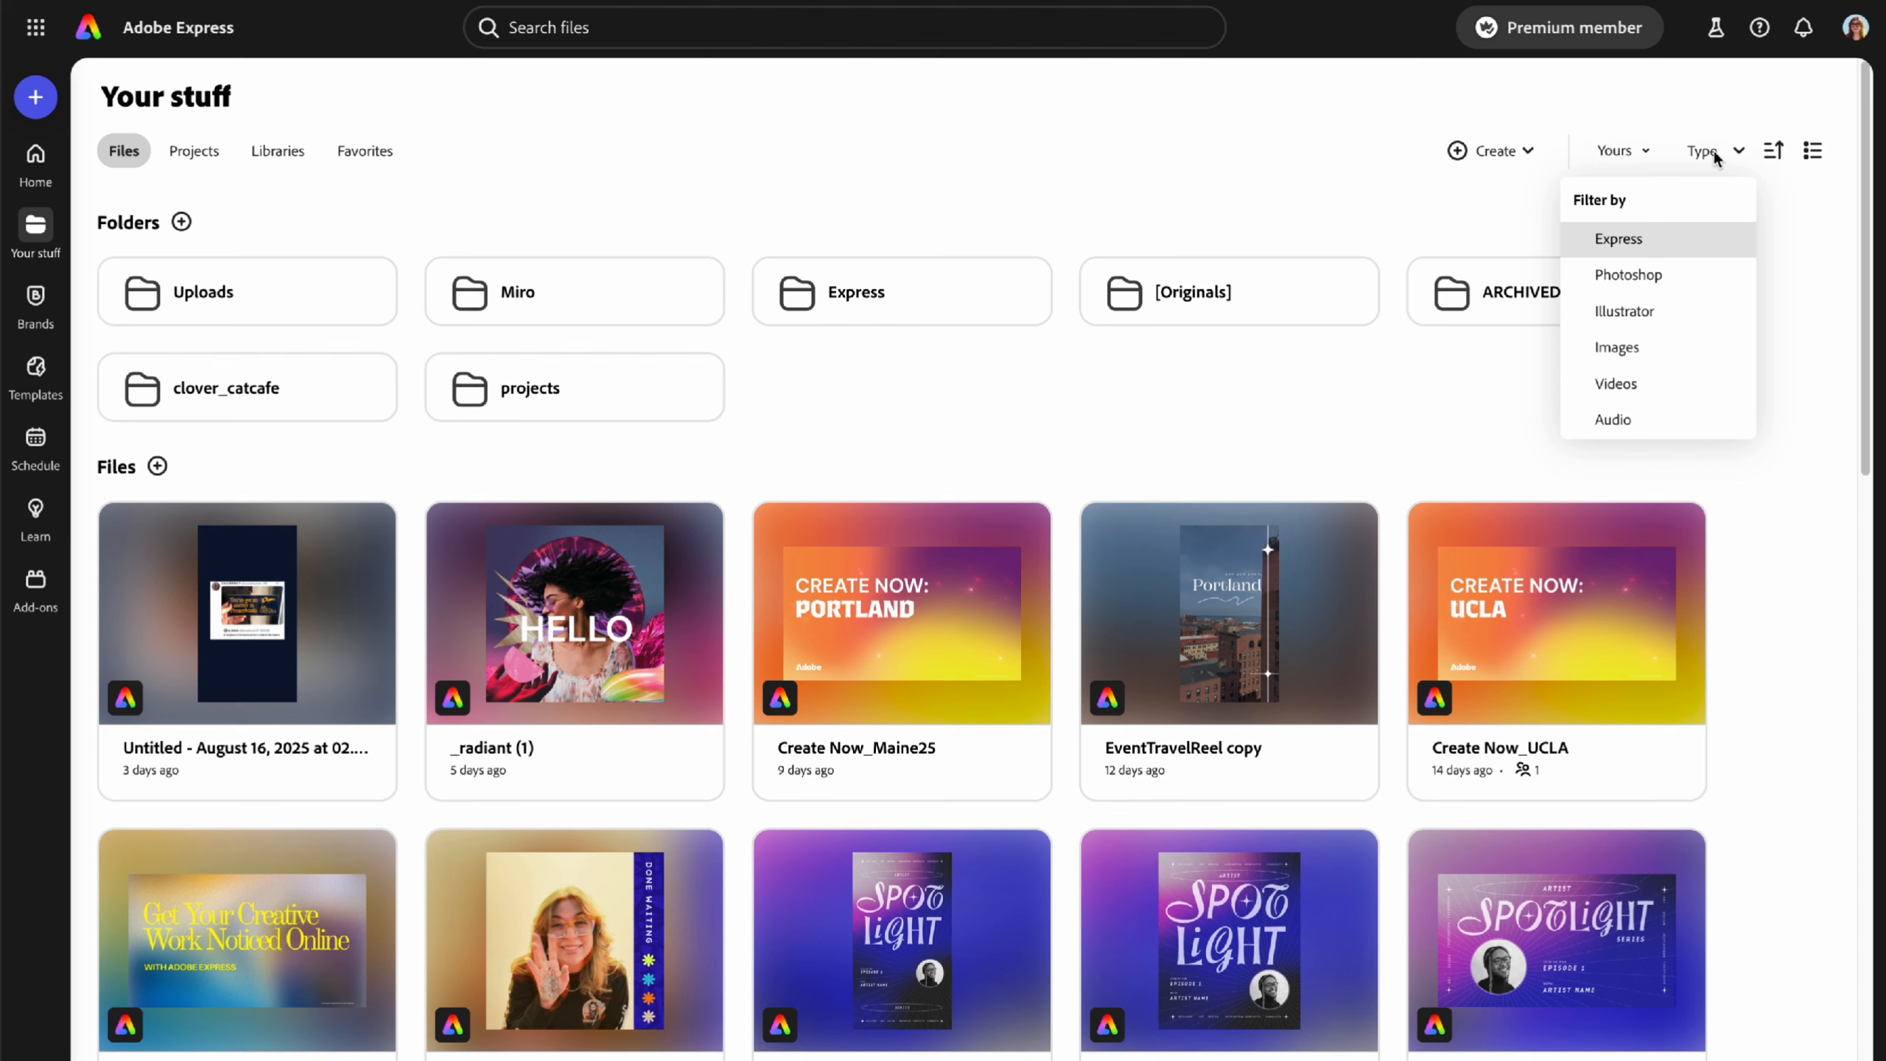
pyautogui.click(1778, 268)
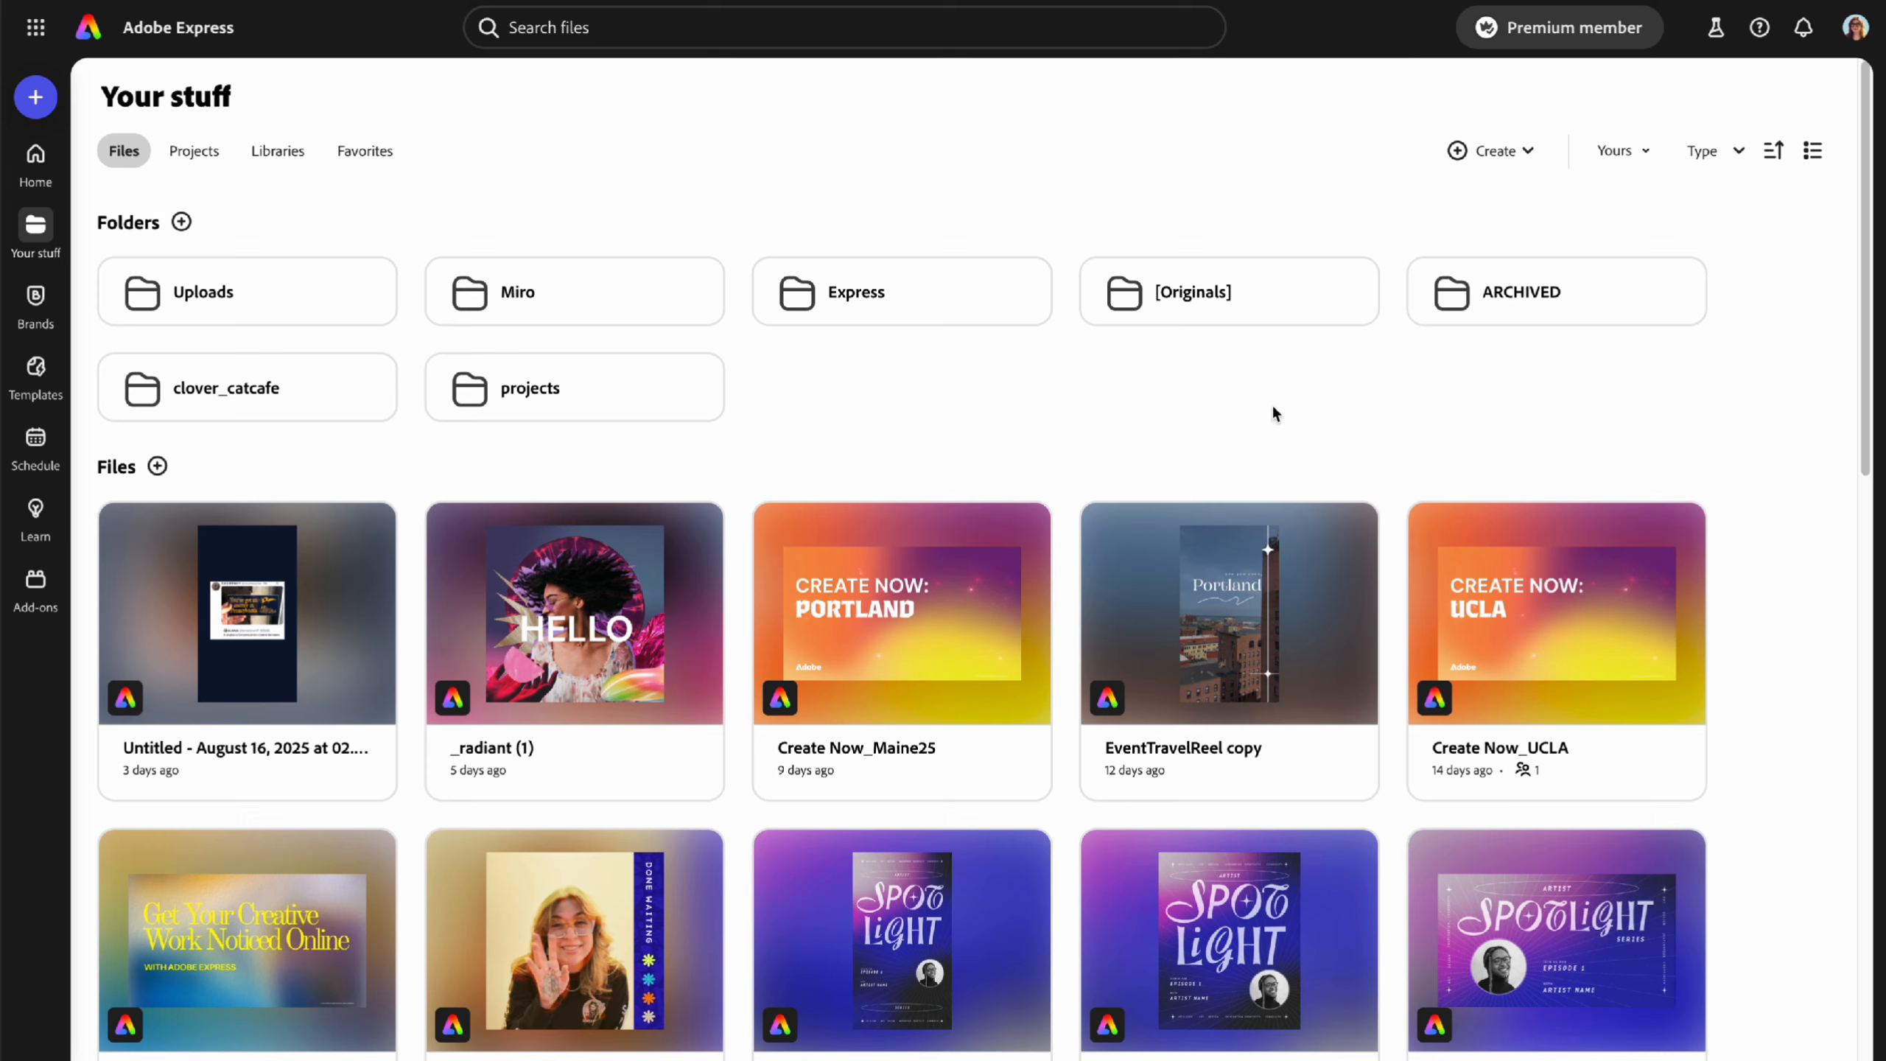
pyautogui.click(211, 154)
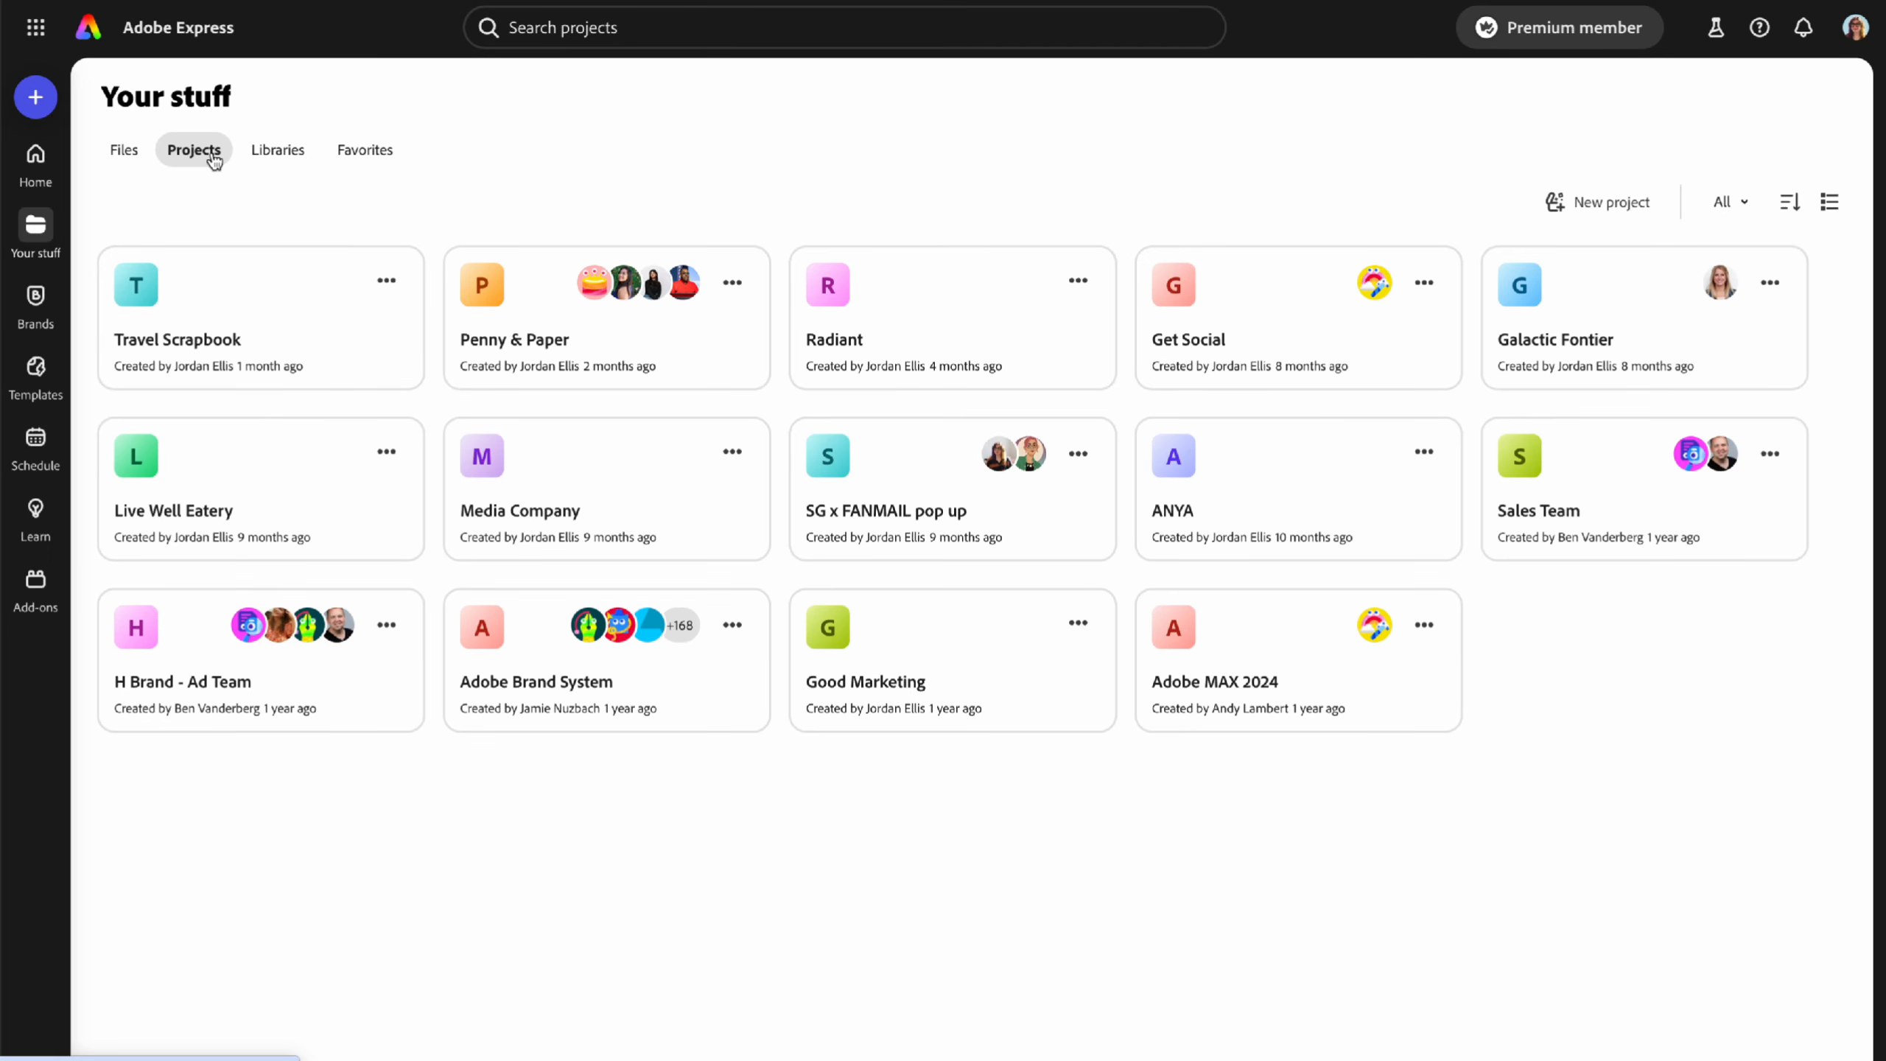
# - Preview the Penny & Paper and SG x FANMAIL pop up projects, then show Libraries
pyautogui.click(537, 345)
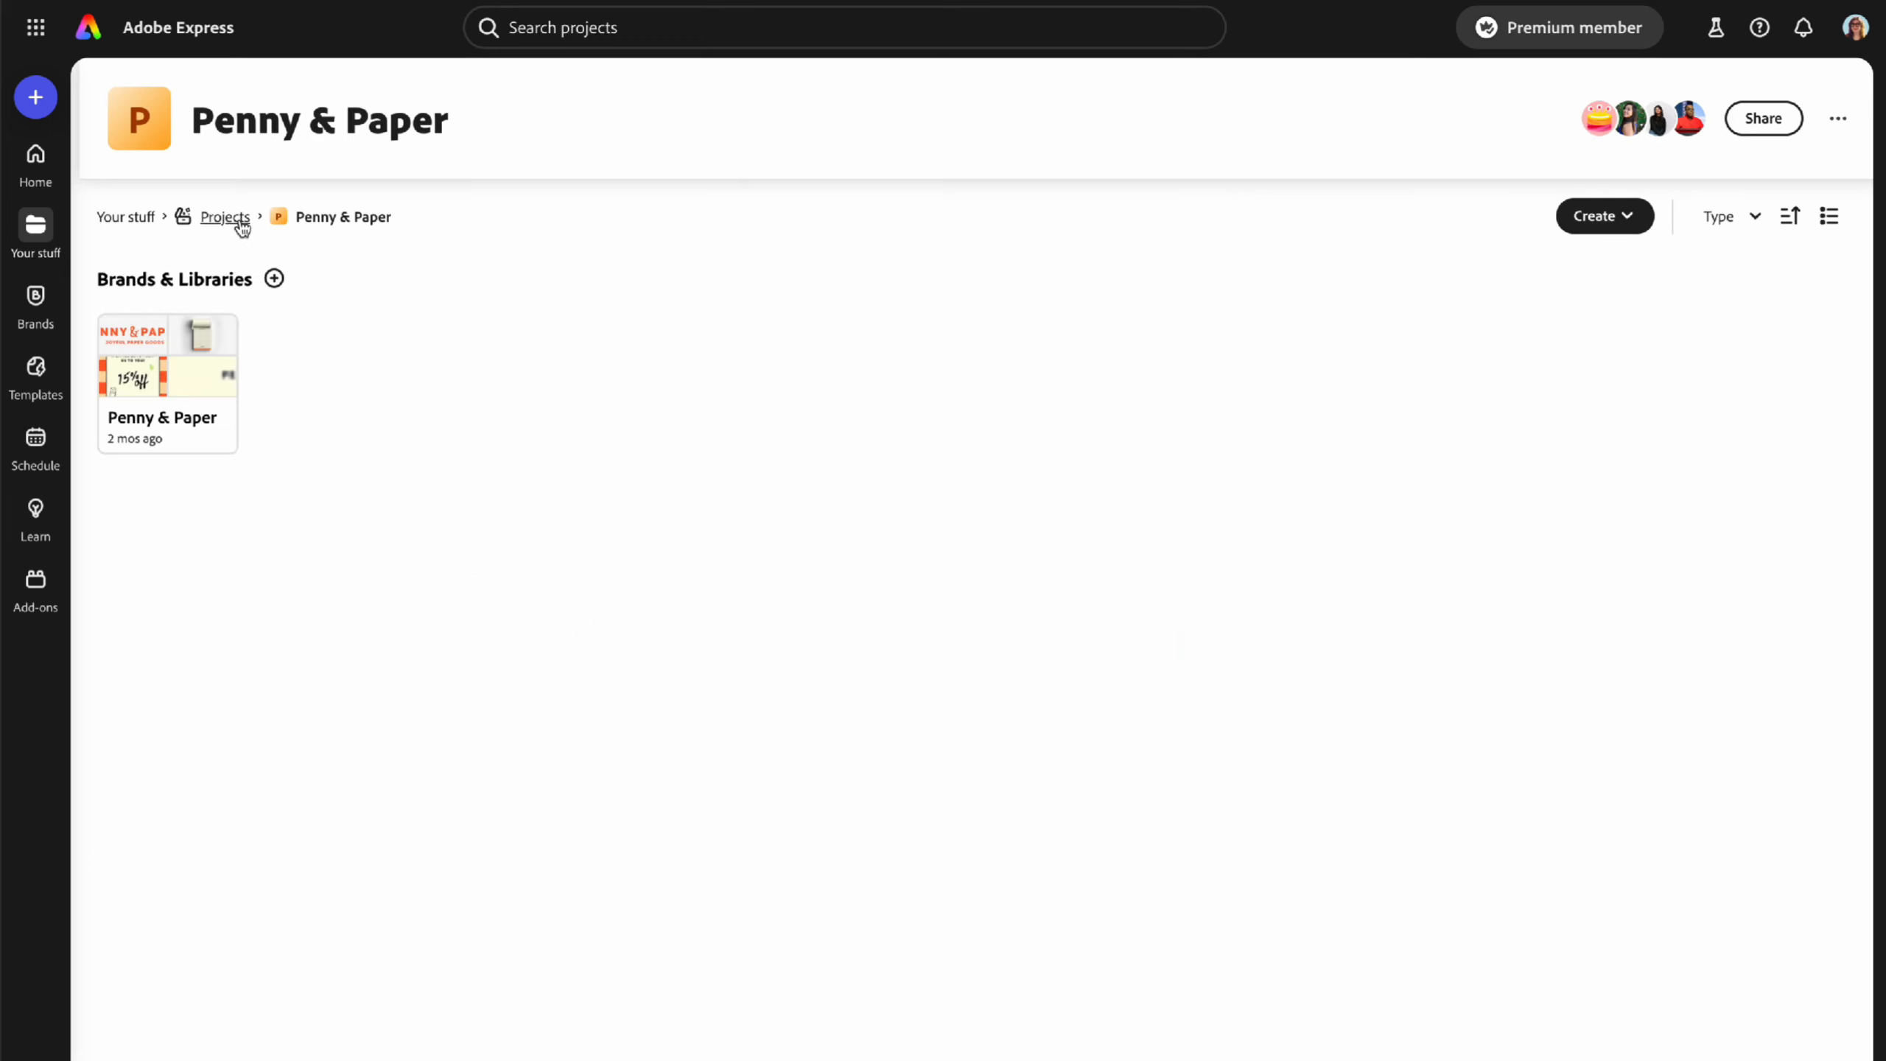
pyautogui.click(237, 218)
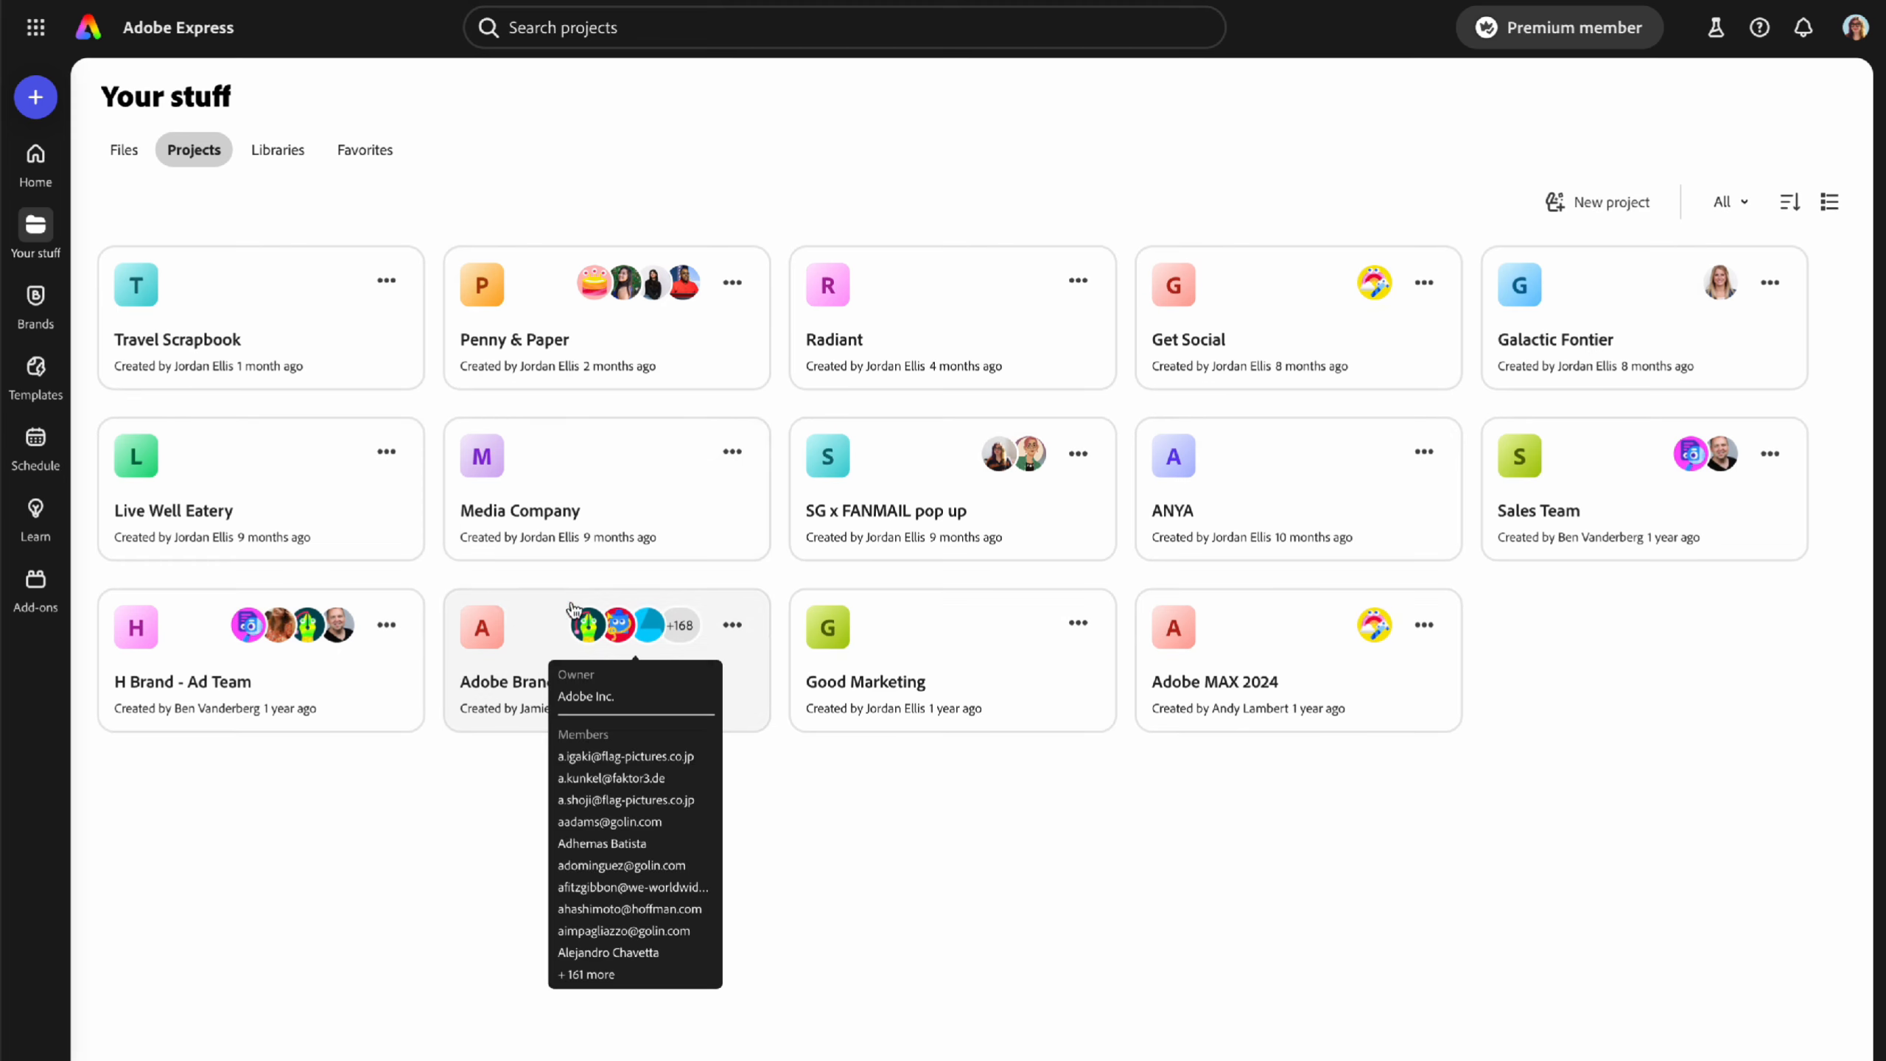
pyautogui.click(910, 468)
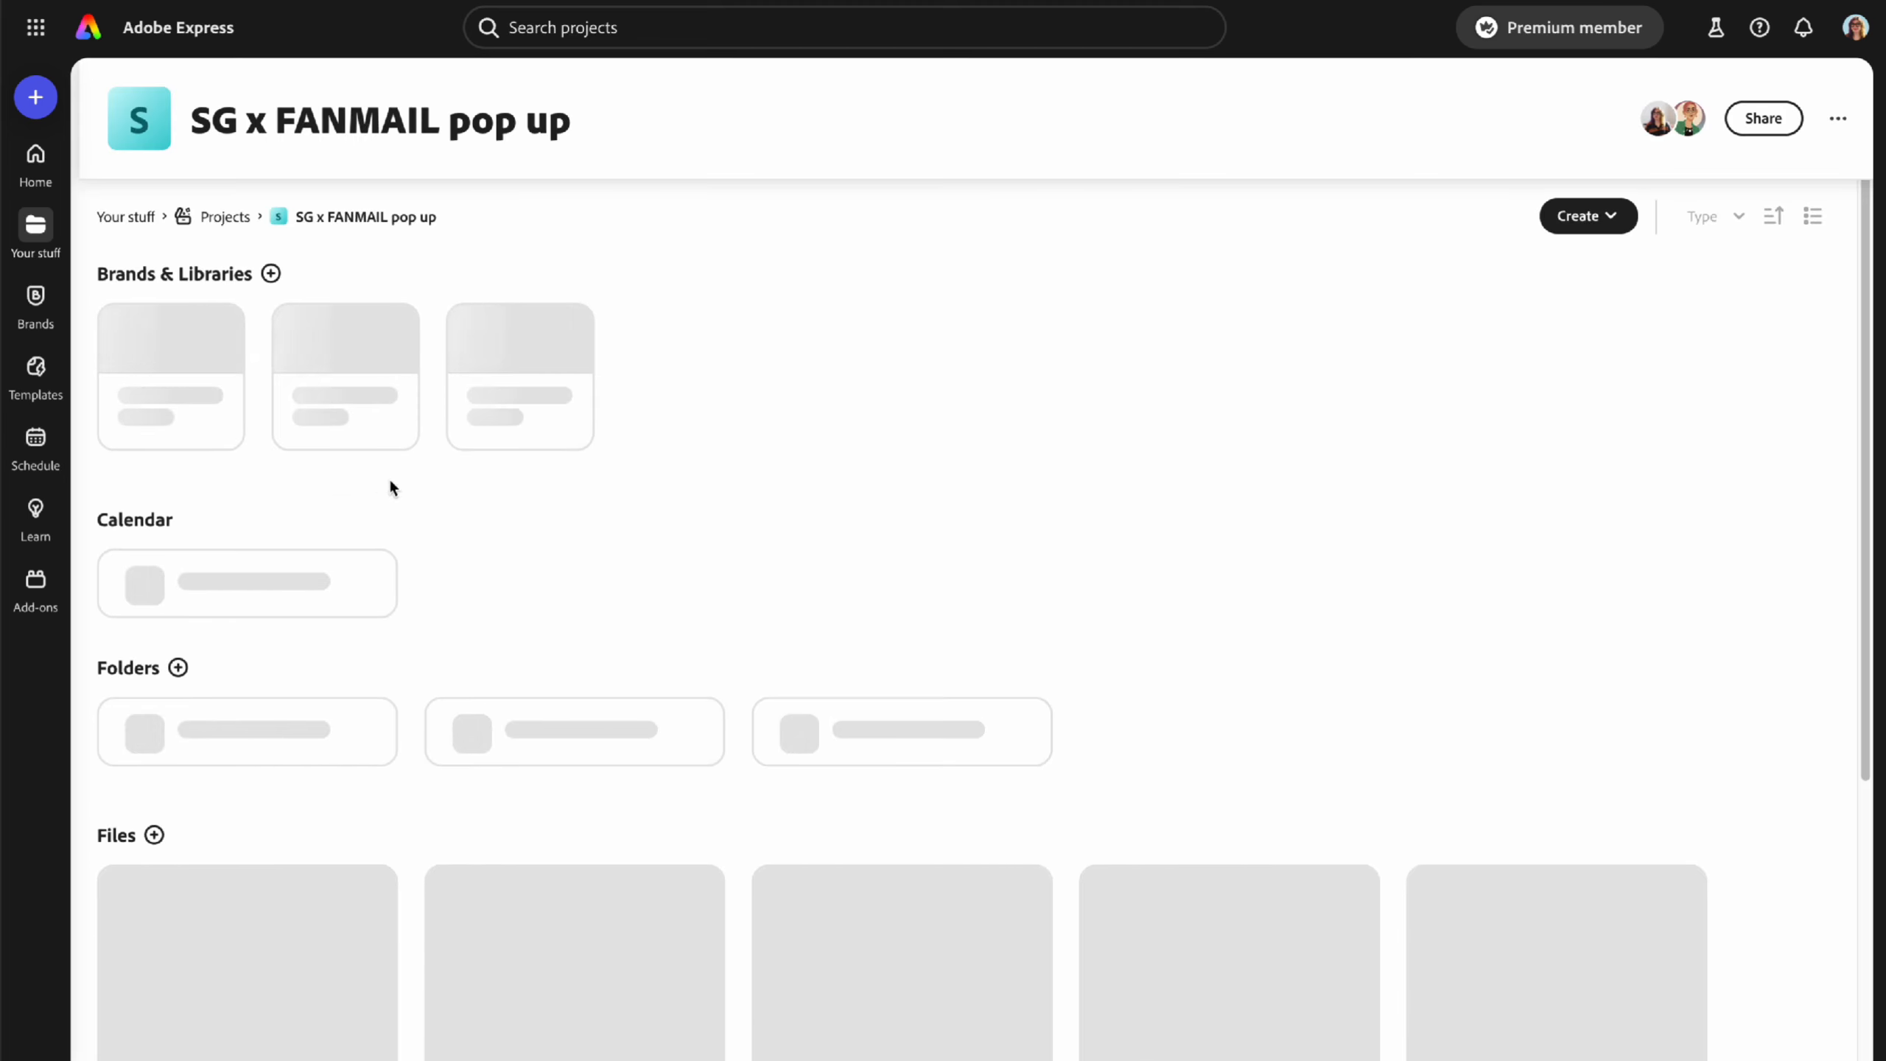
pyautogui.scroll(-2, 289, 743)
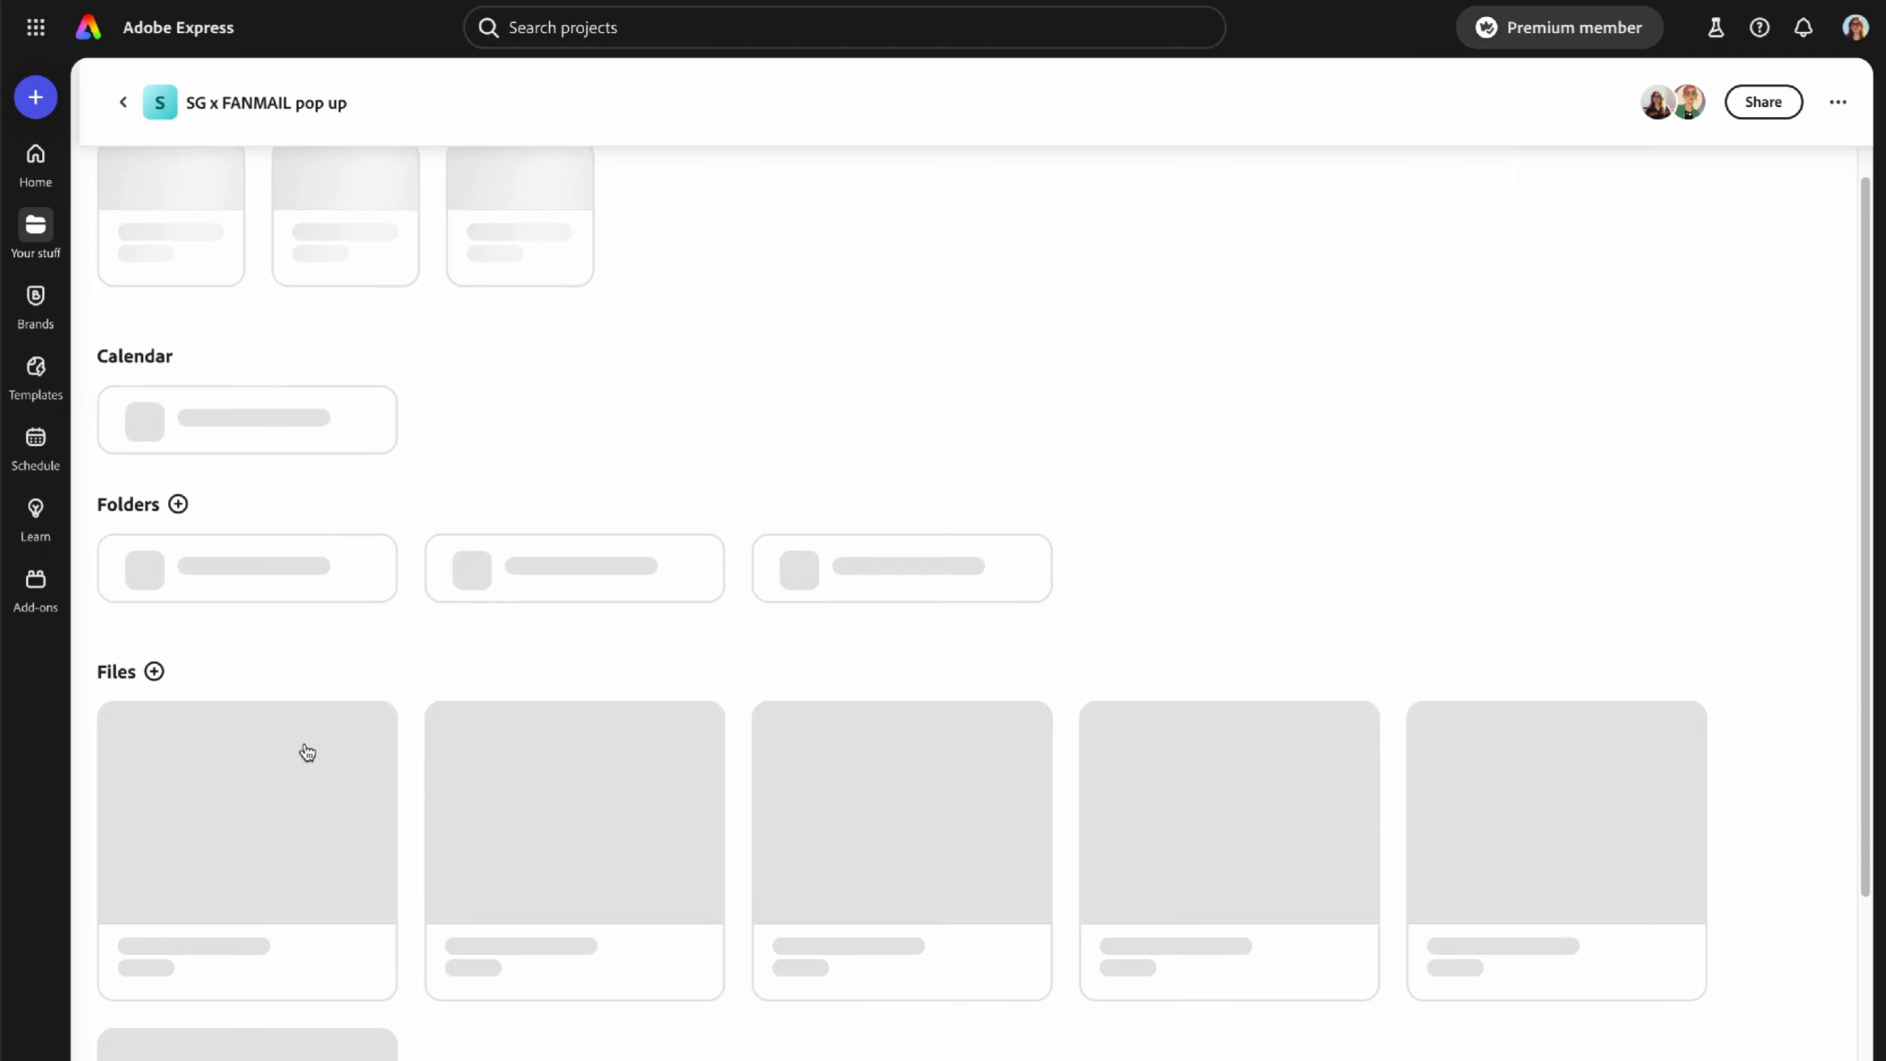
pyautogui.scroll(2, 297, 777)
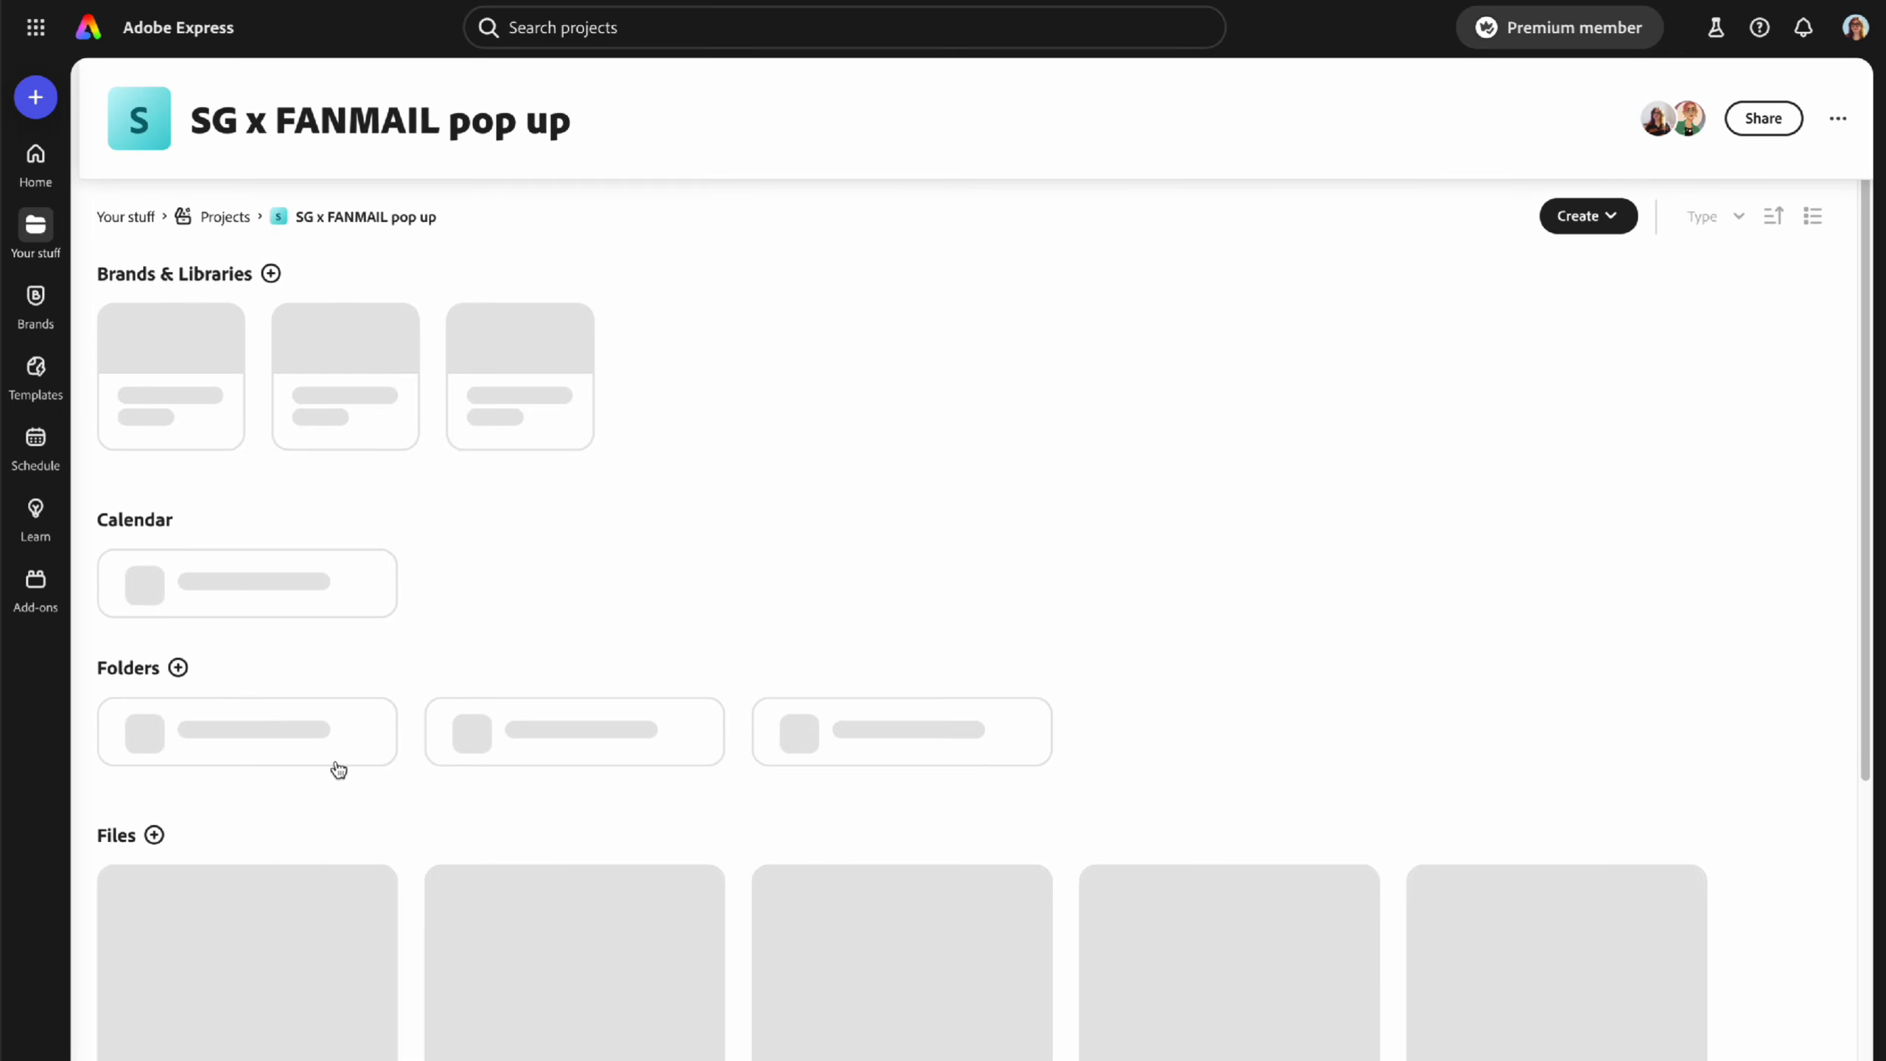
pyautogui.click(225, 216)
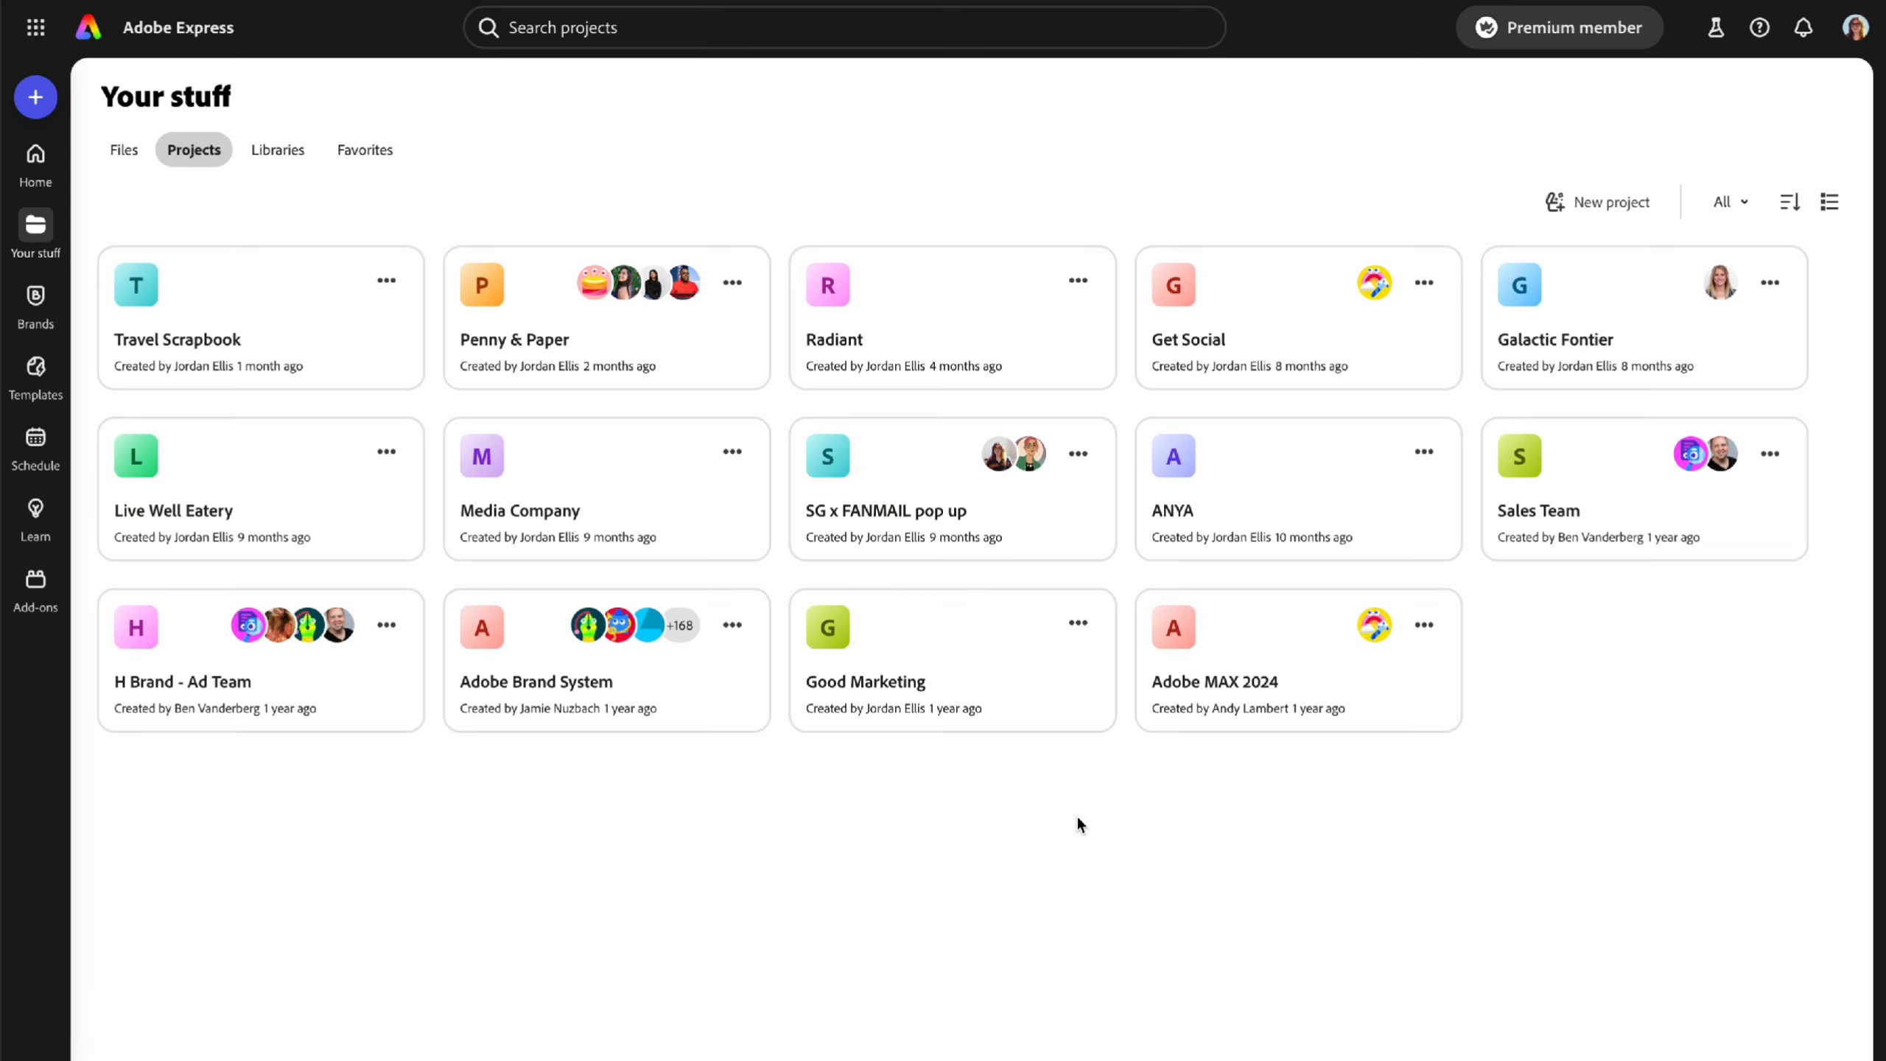
pyautogui.click(280, 152)
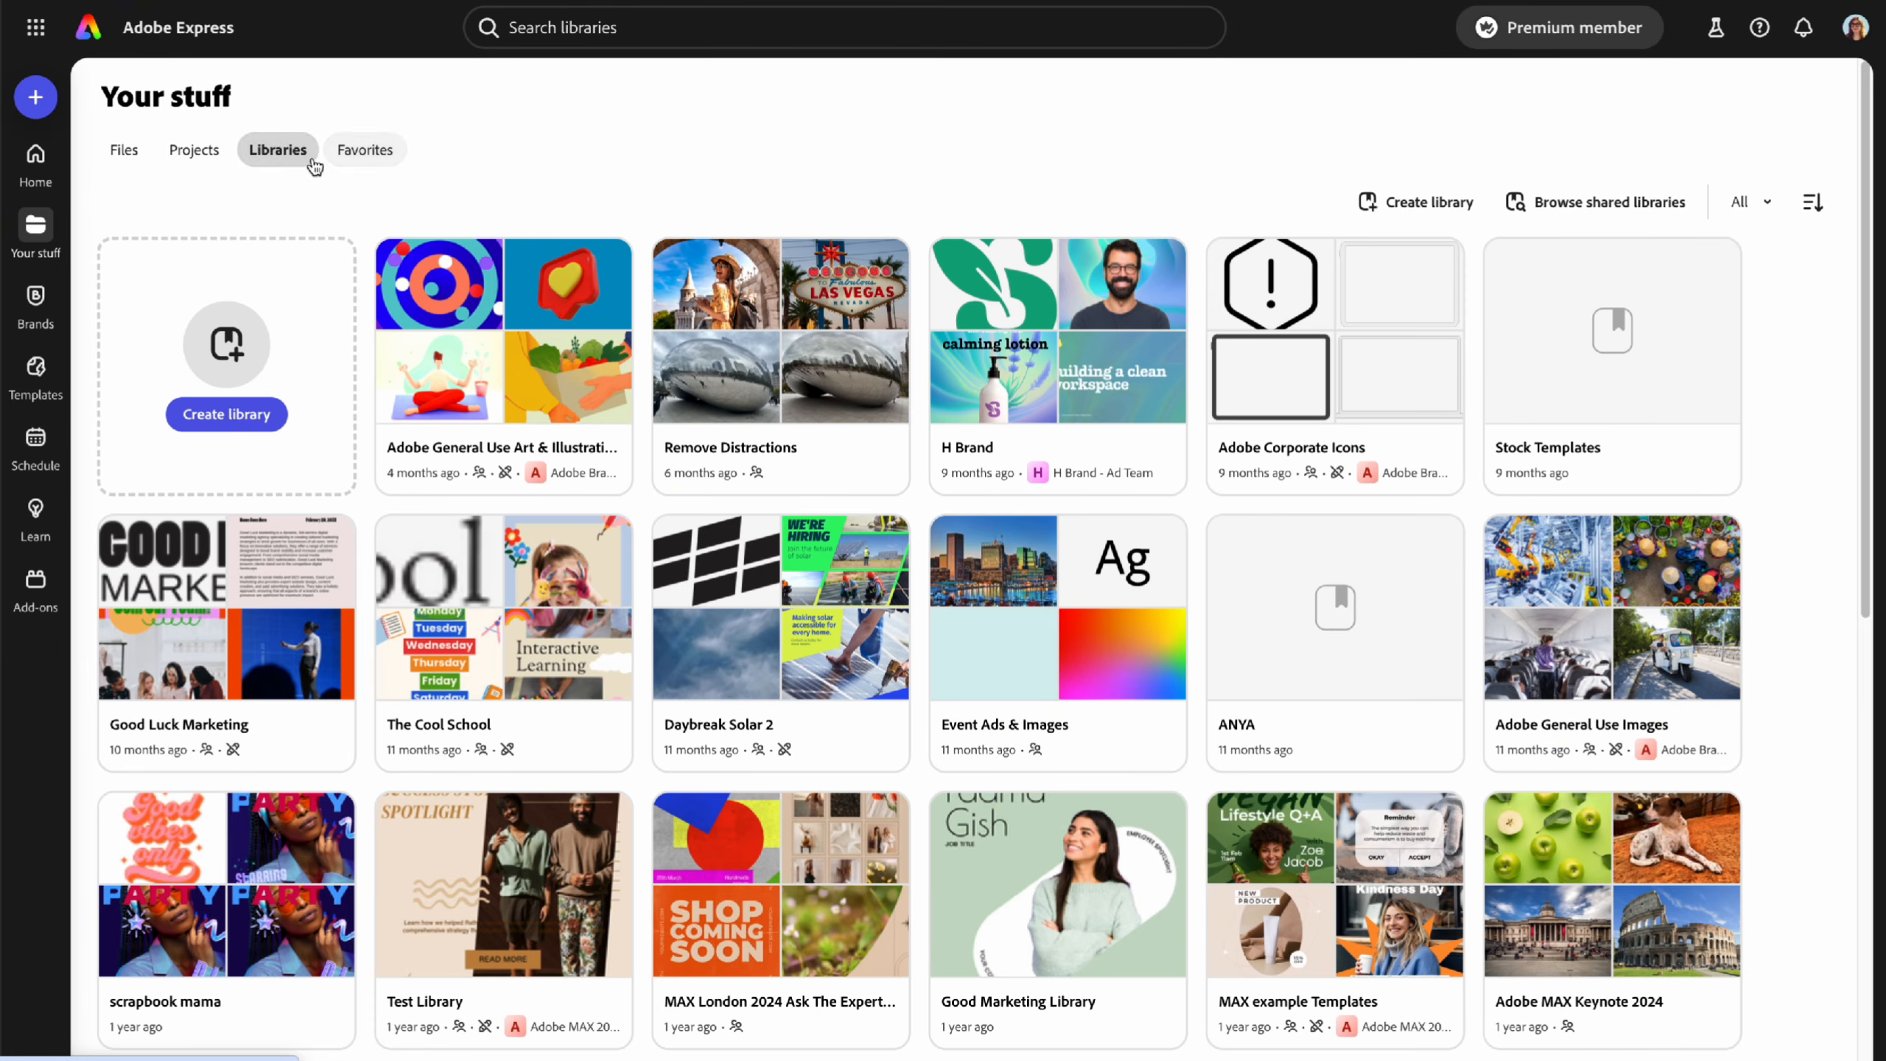
# - Look through the Favorites tab, then go to the Brands page
pyautogui.click(404, 165)
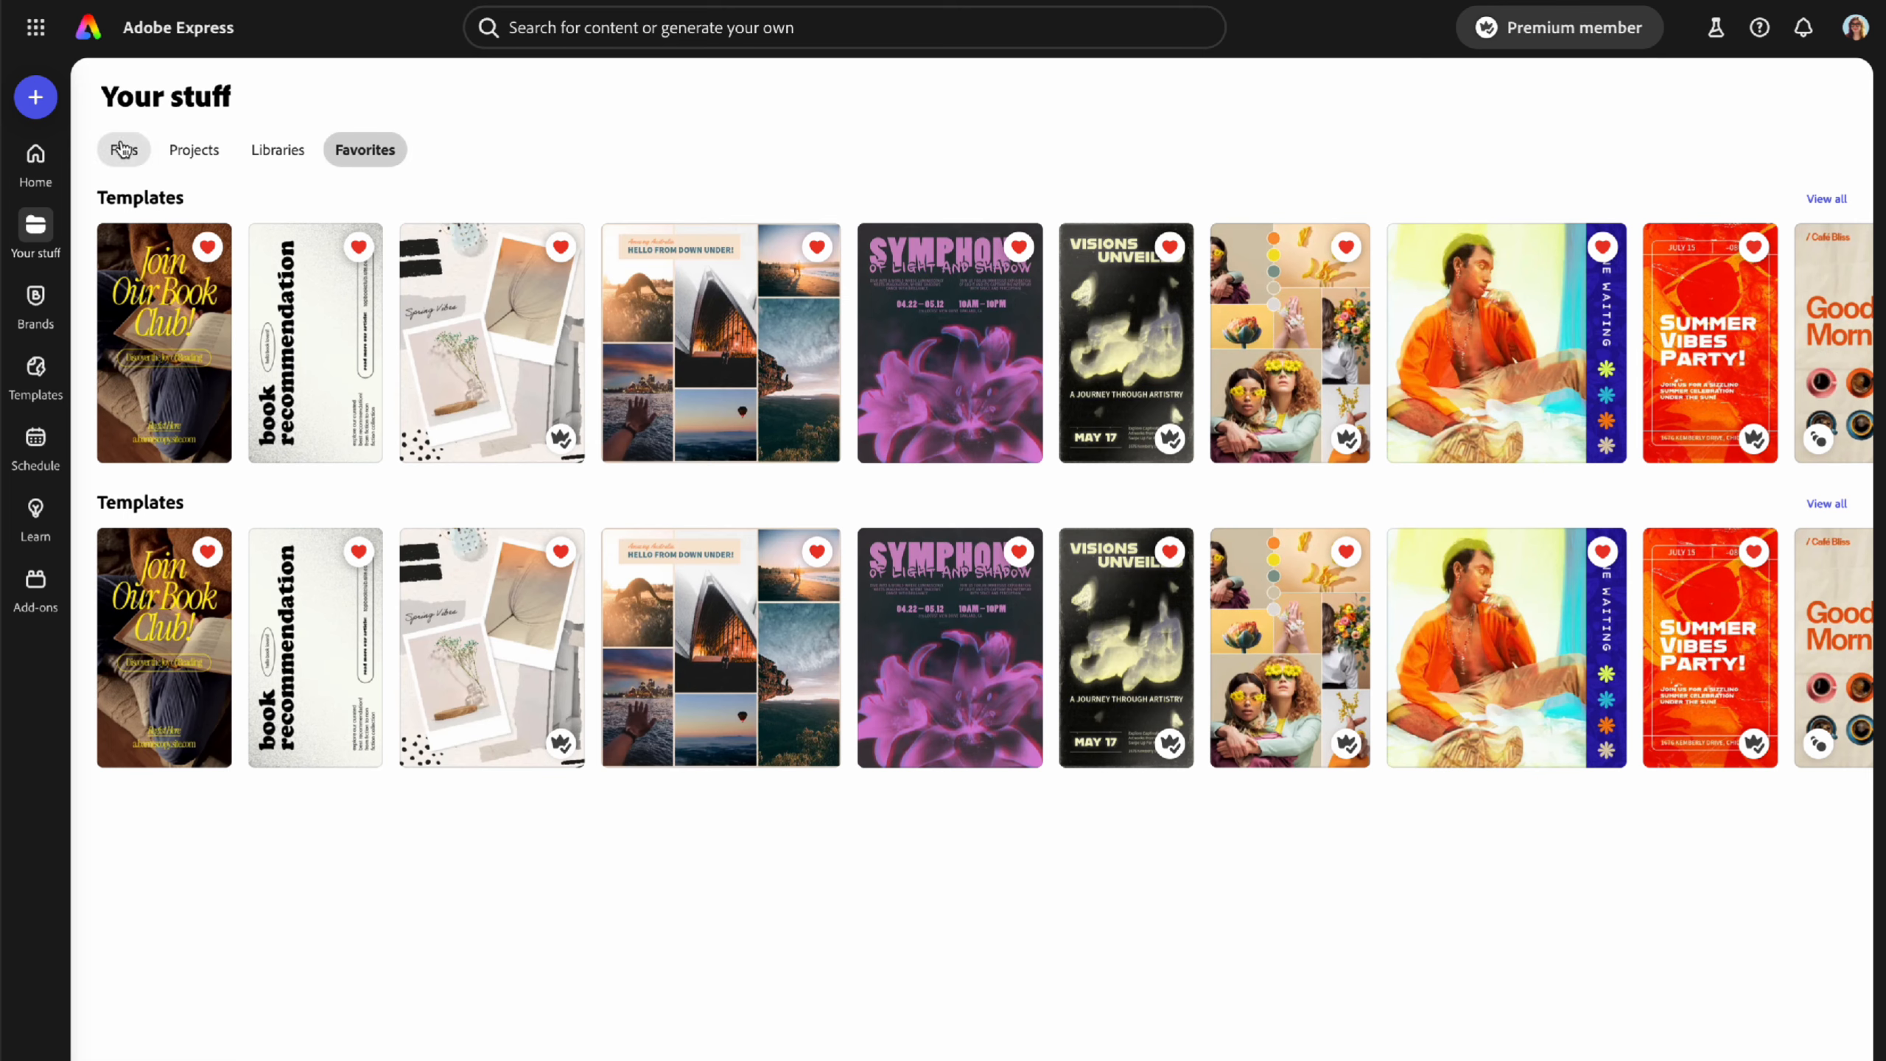
pyautogui.click(41, 316)
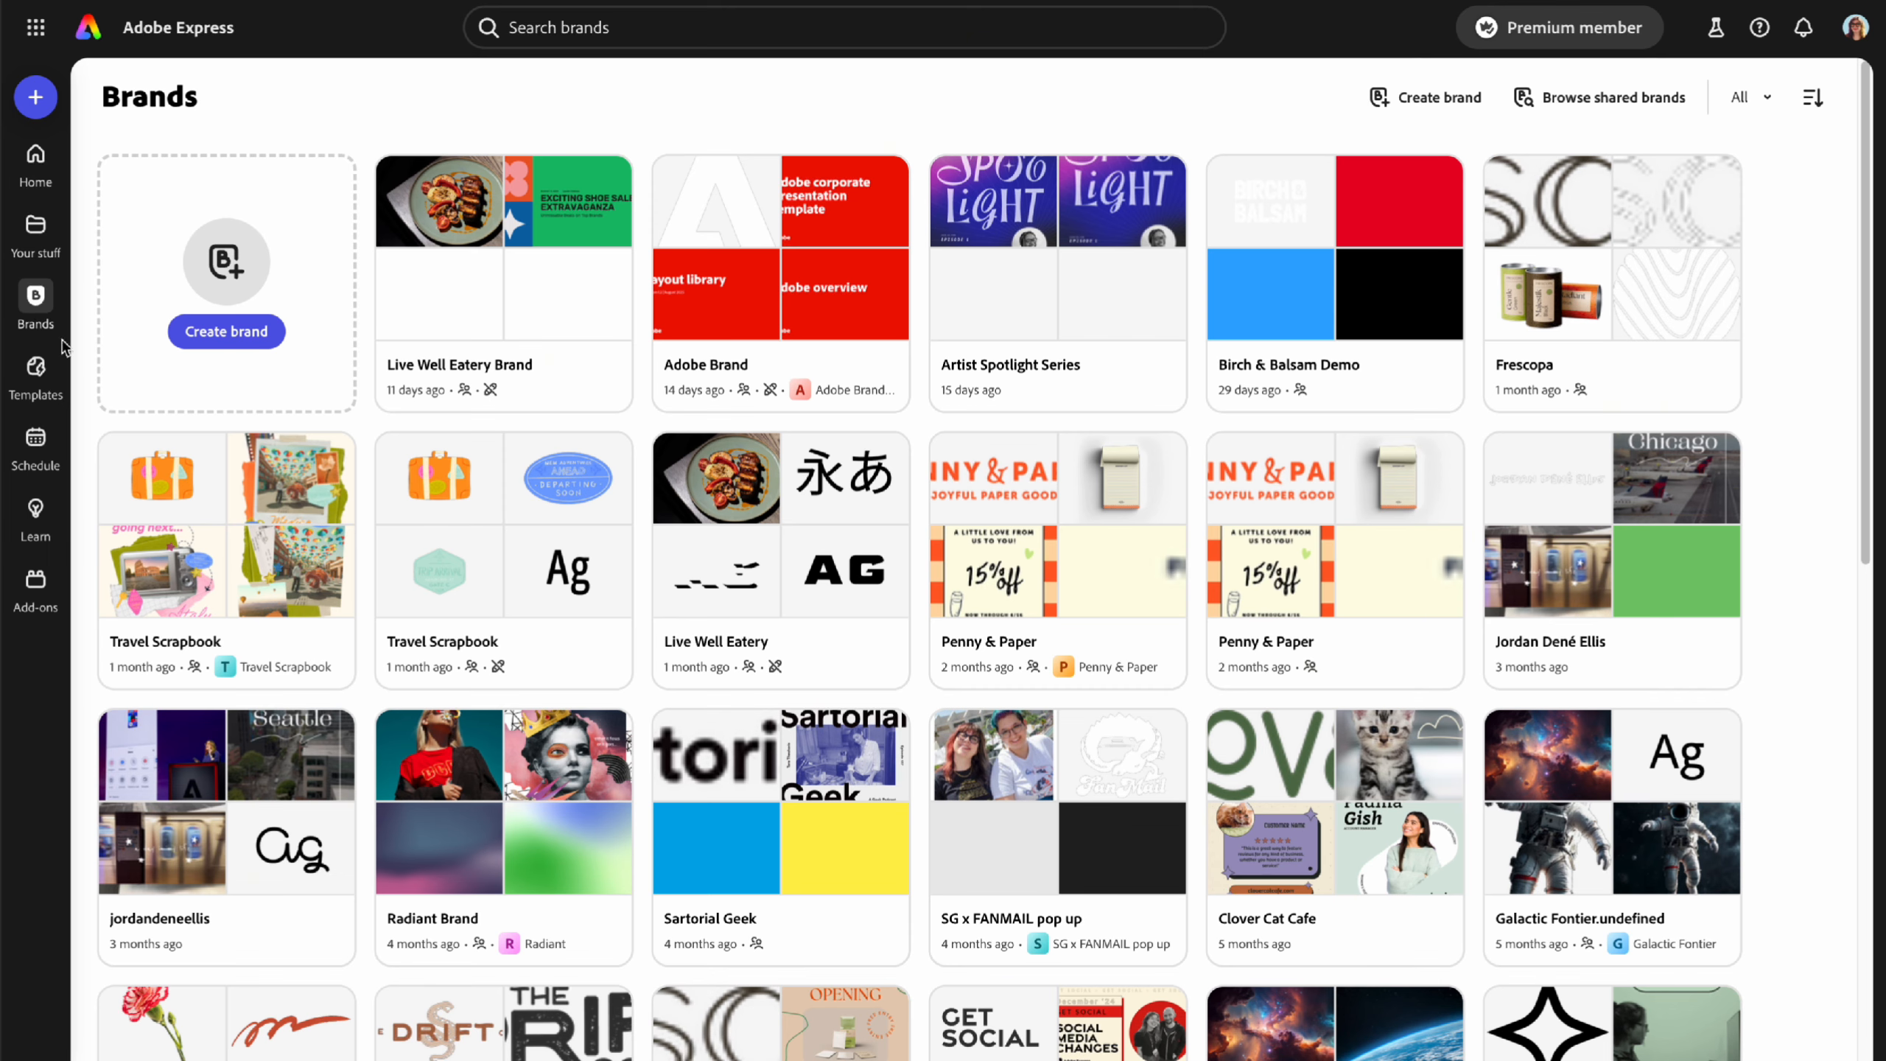
# - On the Explore page, expand the Price, Output type and Size filter options
pyautogui.click(38, 371)
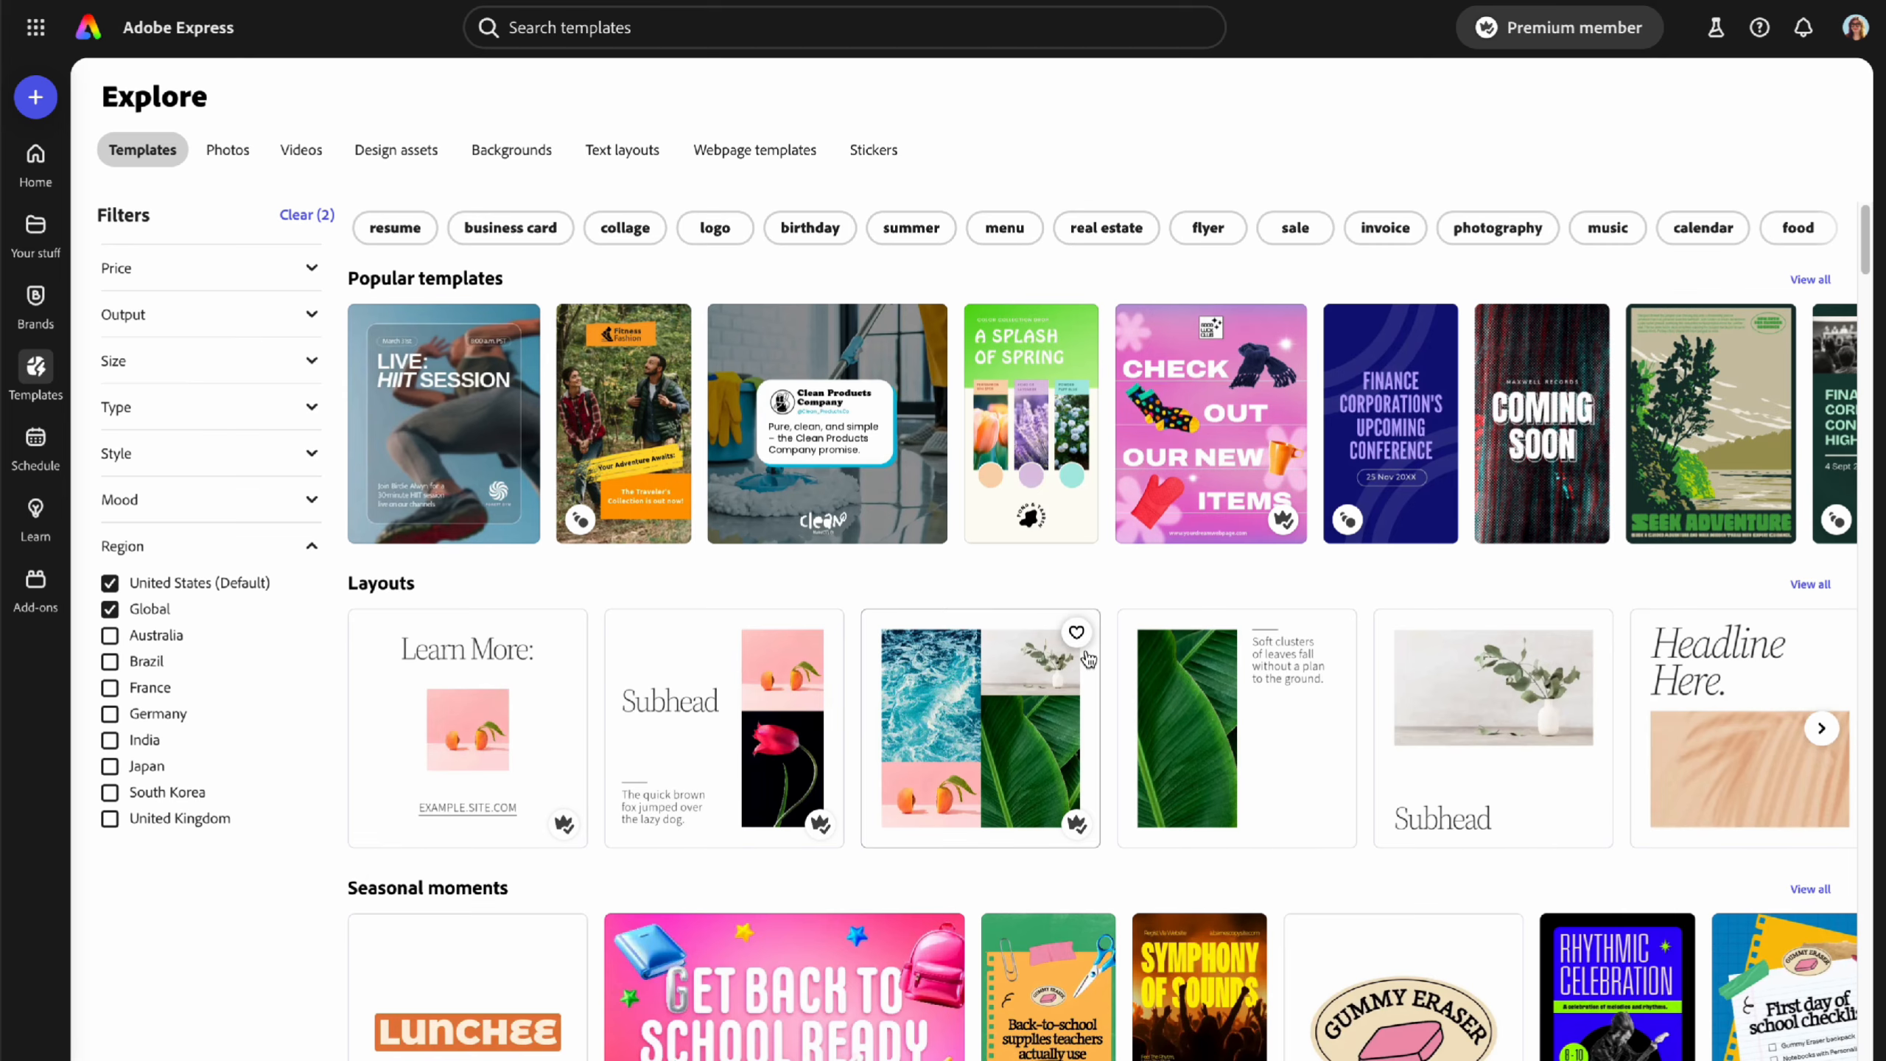
pyautogui.scroll(-4, 1088, 657)
pyautogui.scroll(-10, 1087, 657)
pyautogui.scroll(15, 1078, 657)
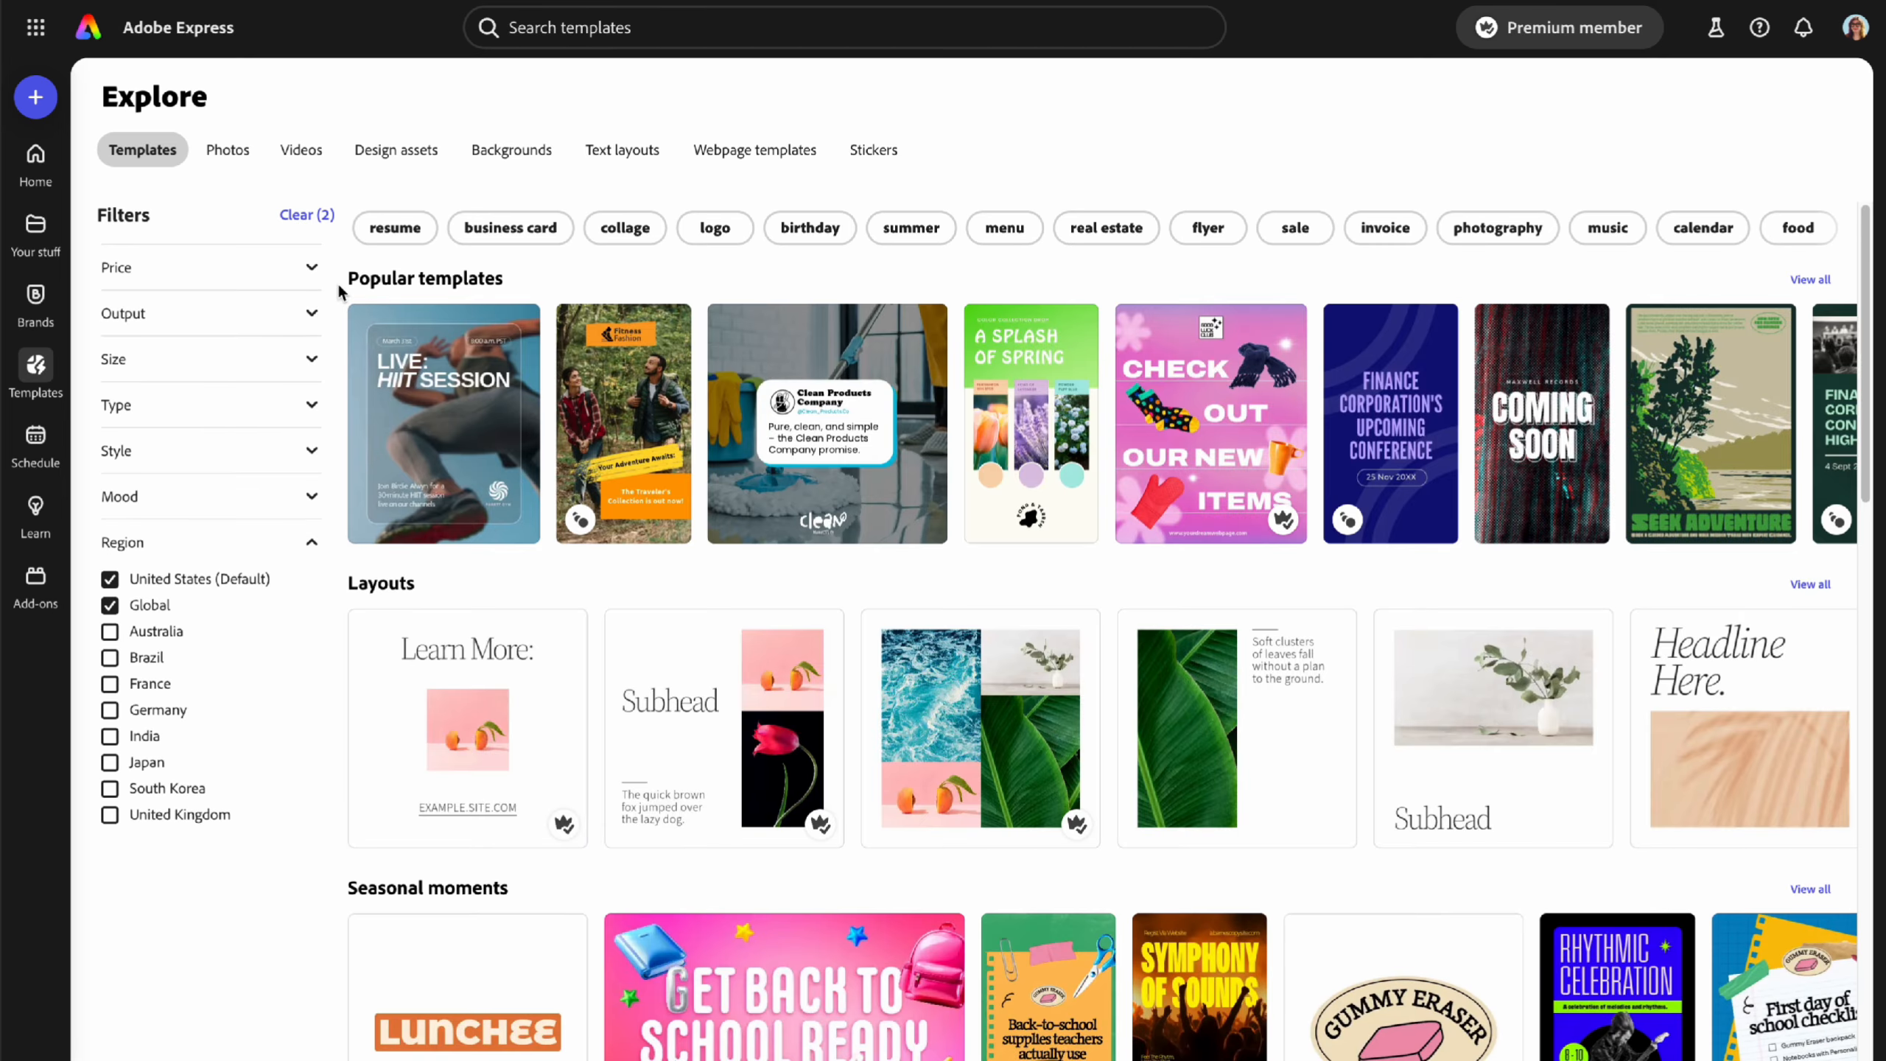
pyautogui.click(312, 269)
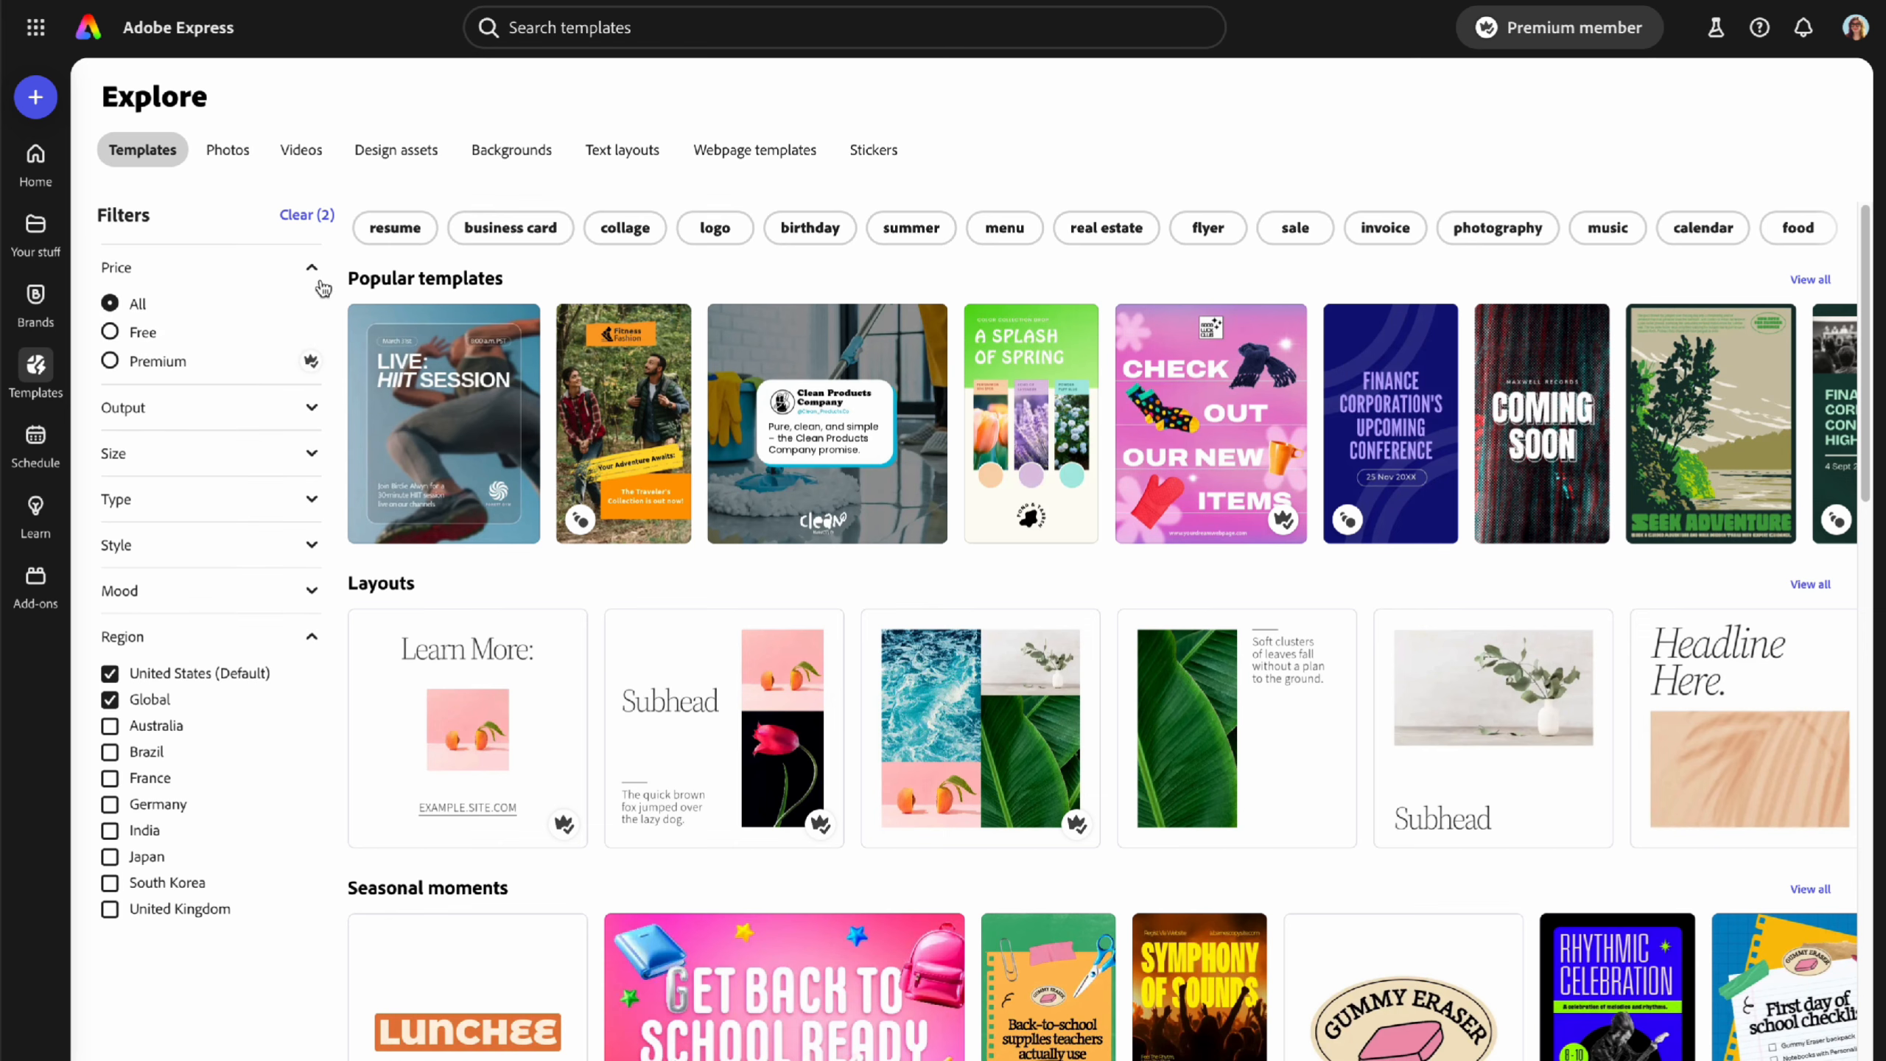
pyautogui.click(244, 418)
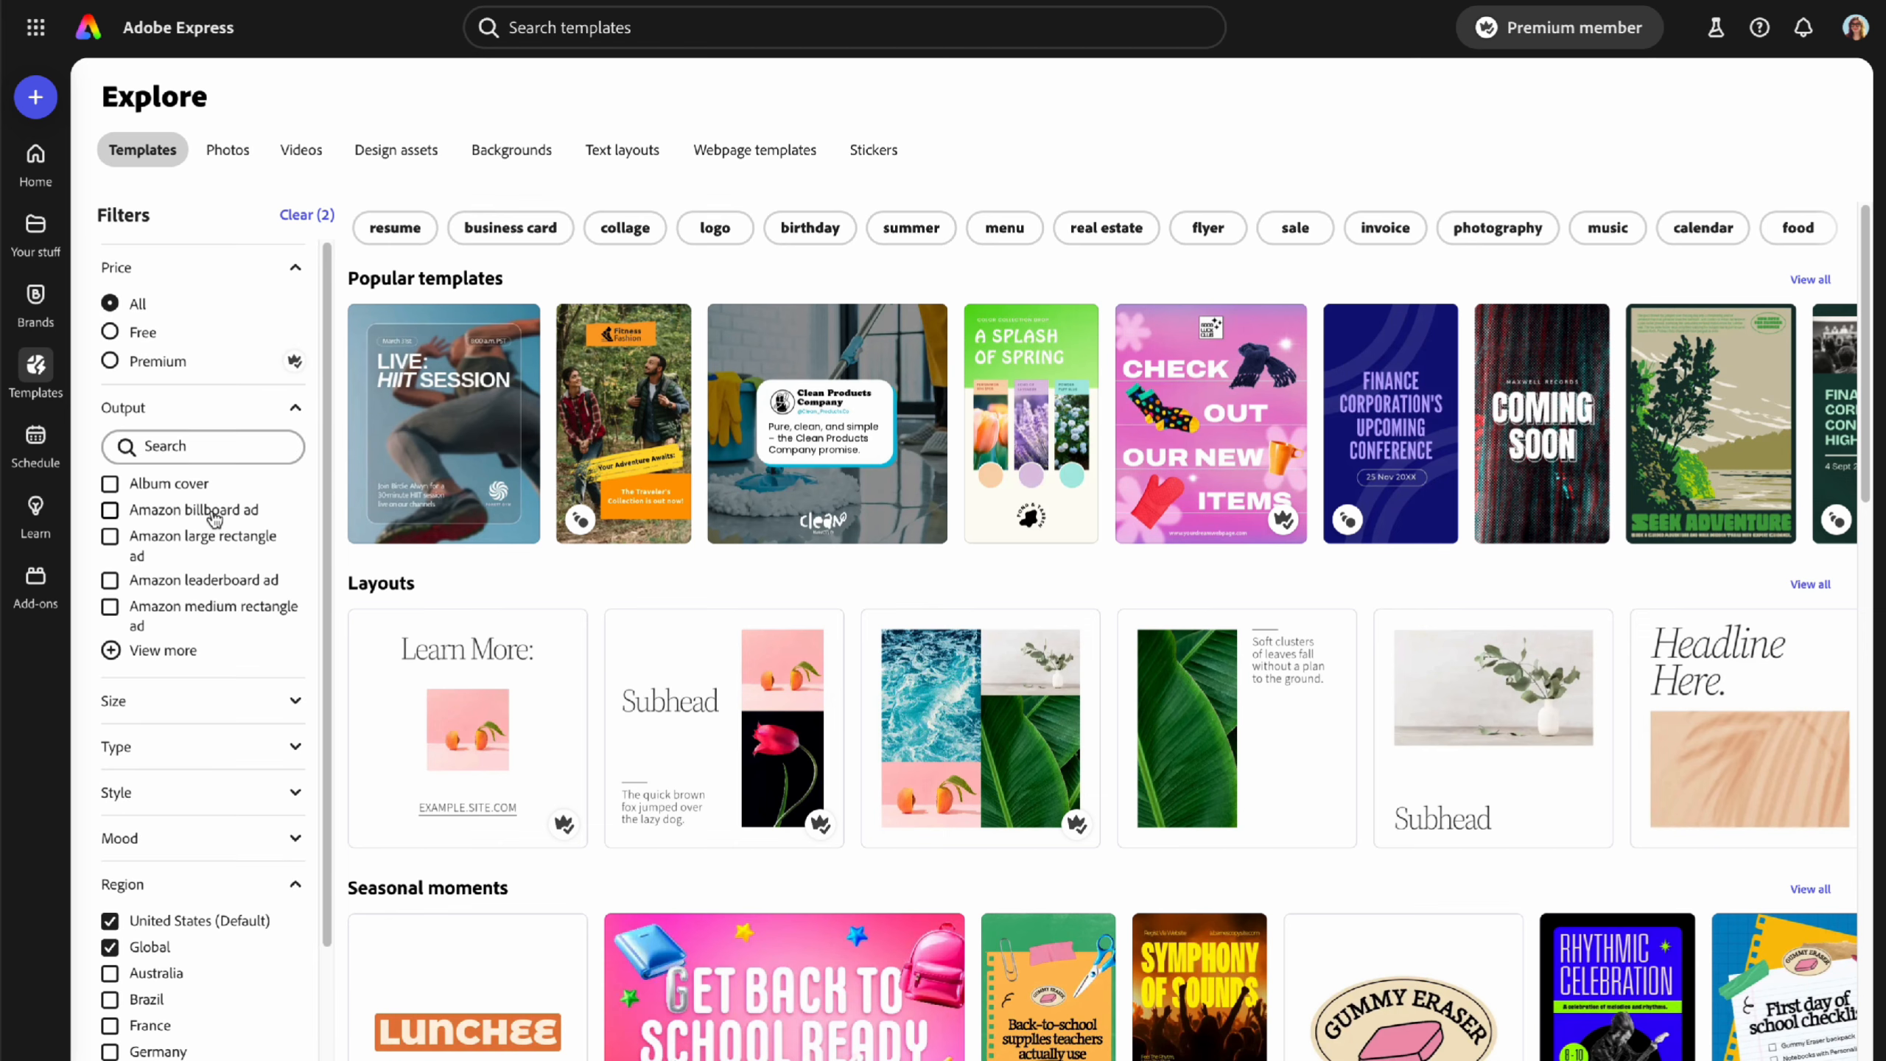
pyautogui.scroll(-2, 215, 522)
pyautogui.click(159, 584)
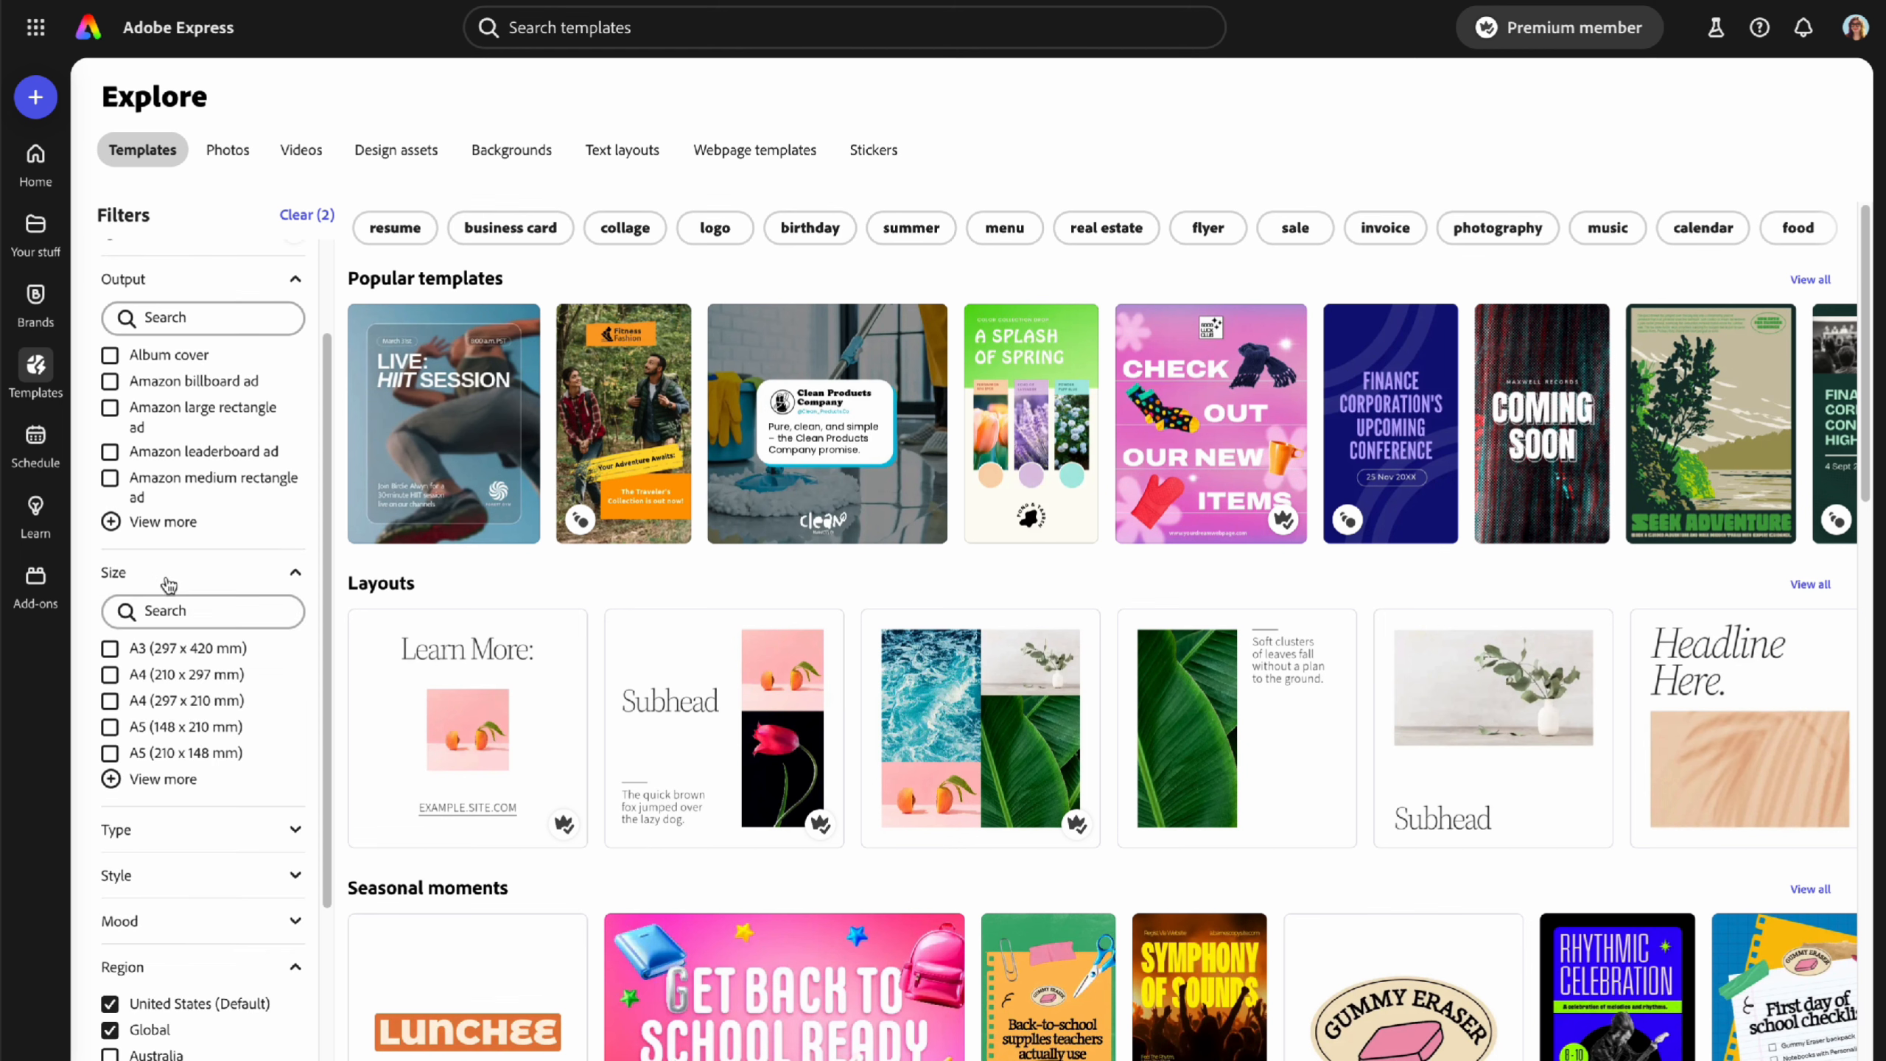
pyautogui.scroll(-3, 178, 590)
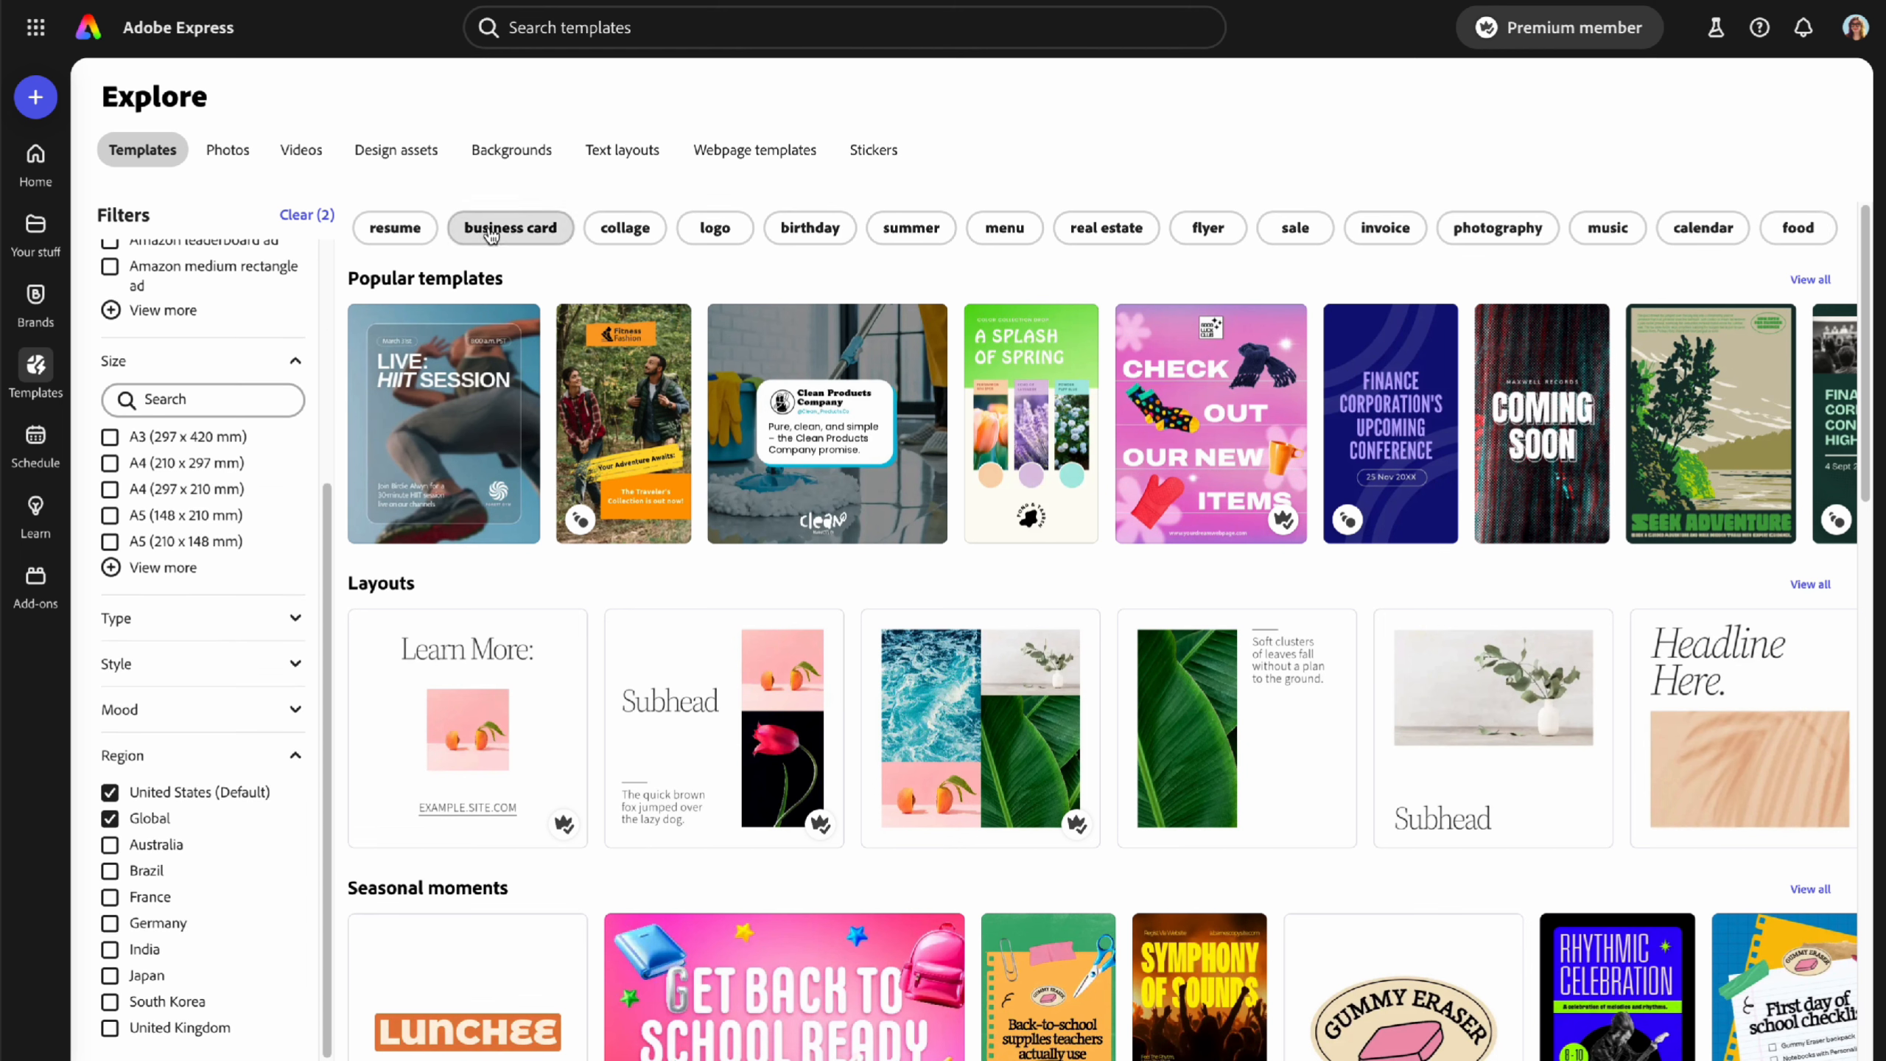
# - Cycle through Photos, Videos, Design assets, Backgrounds, Text, Webpages and Stickers, ending on Templates
pyautogui.click(227, 153)
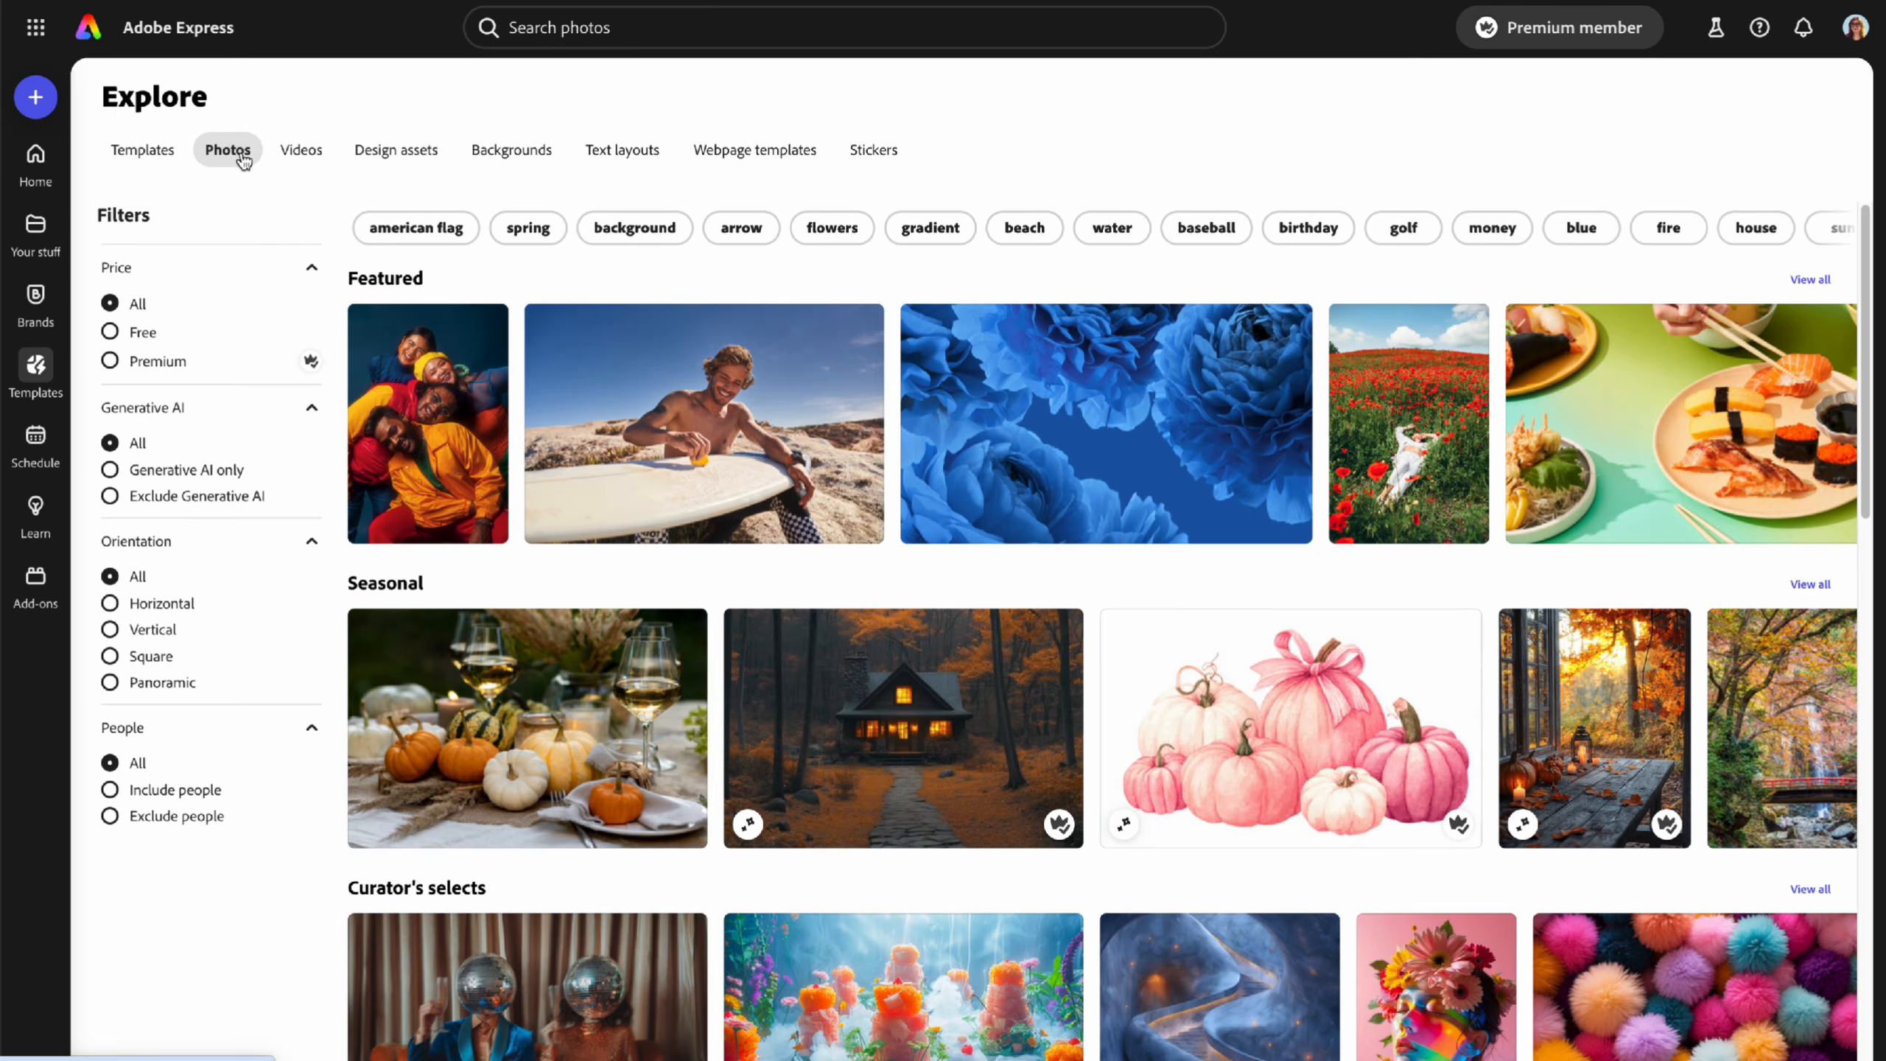
pyautogui.click(303, 152)
pyautogui.click(391, 156)
pyautogui.click(512, 154)
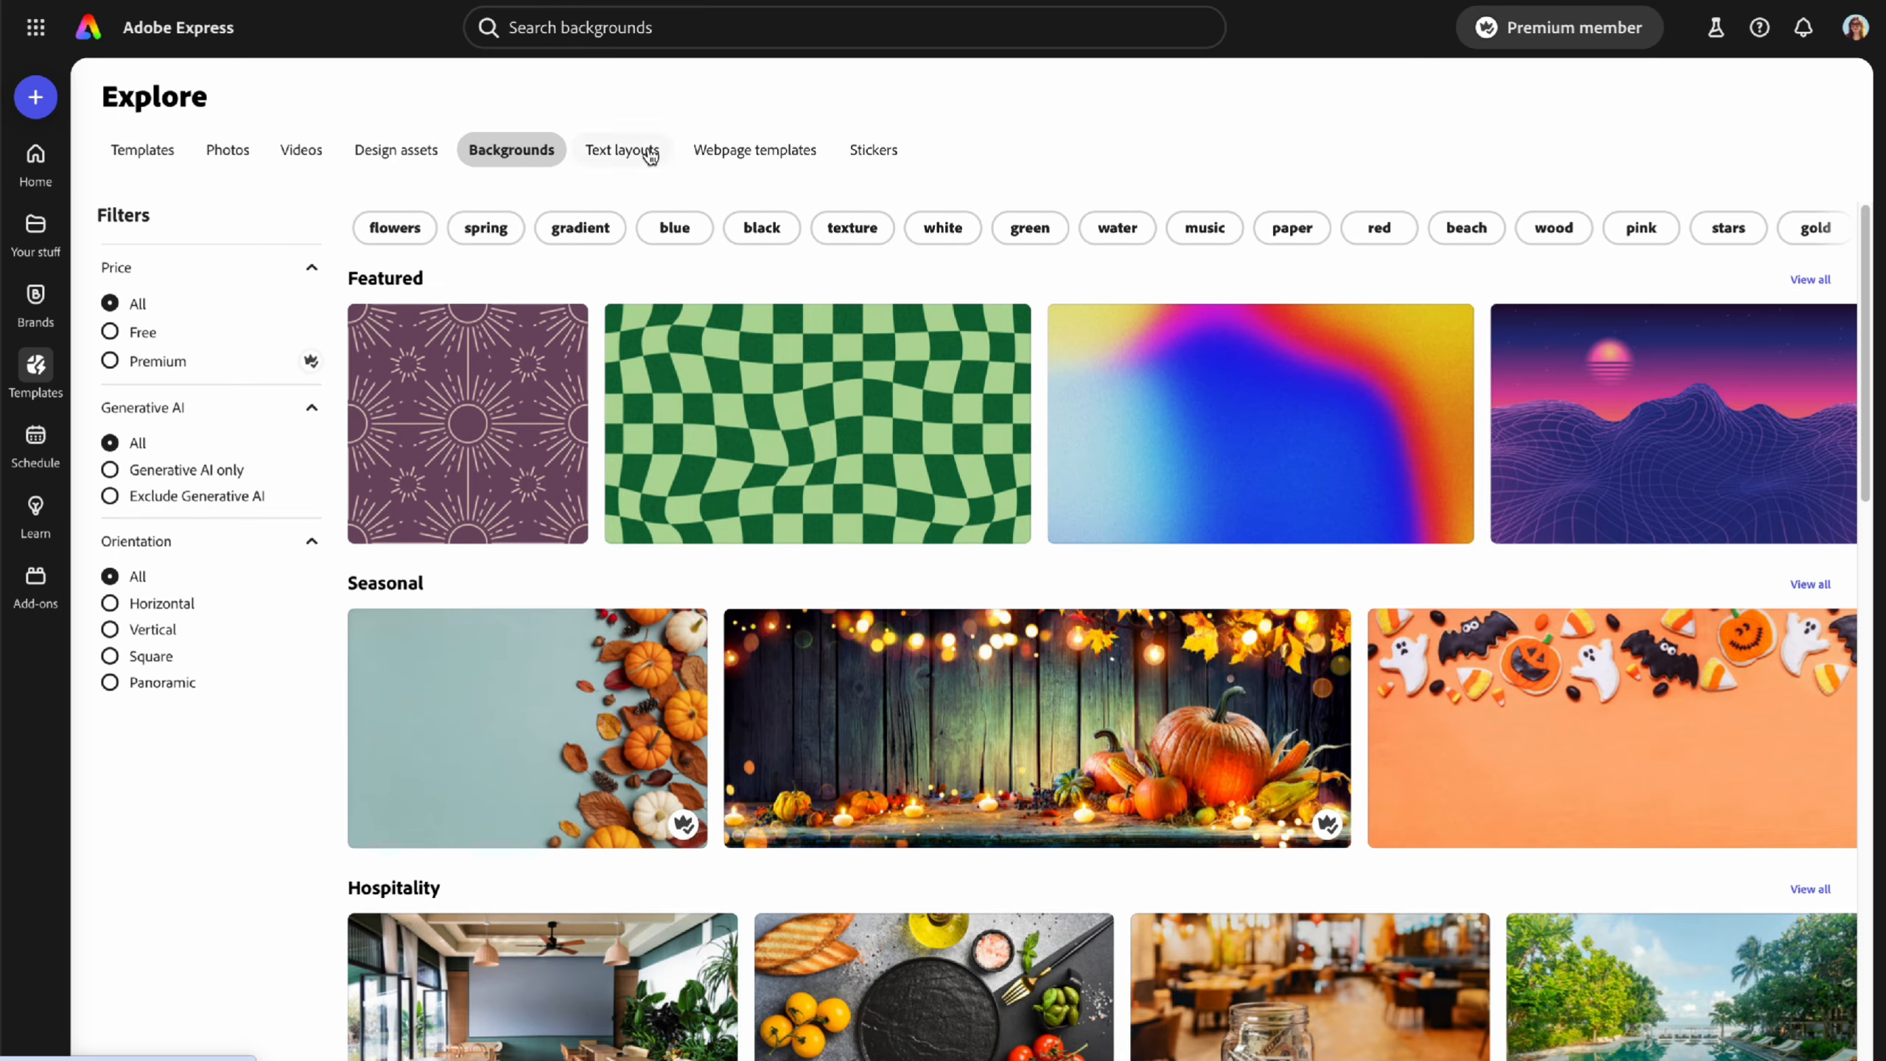
pyautogui.click(652, 154)
pyautogui.click(779, 154)
pyautogui.click(880, 156)
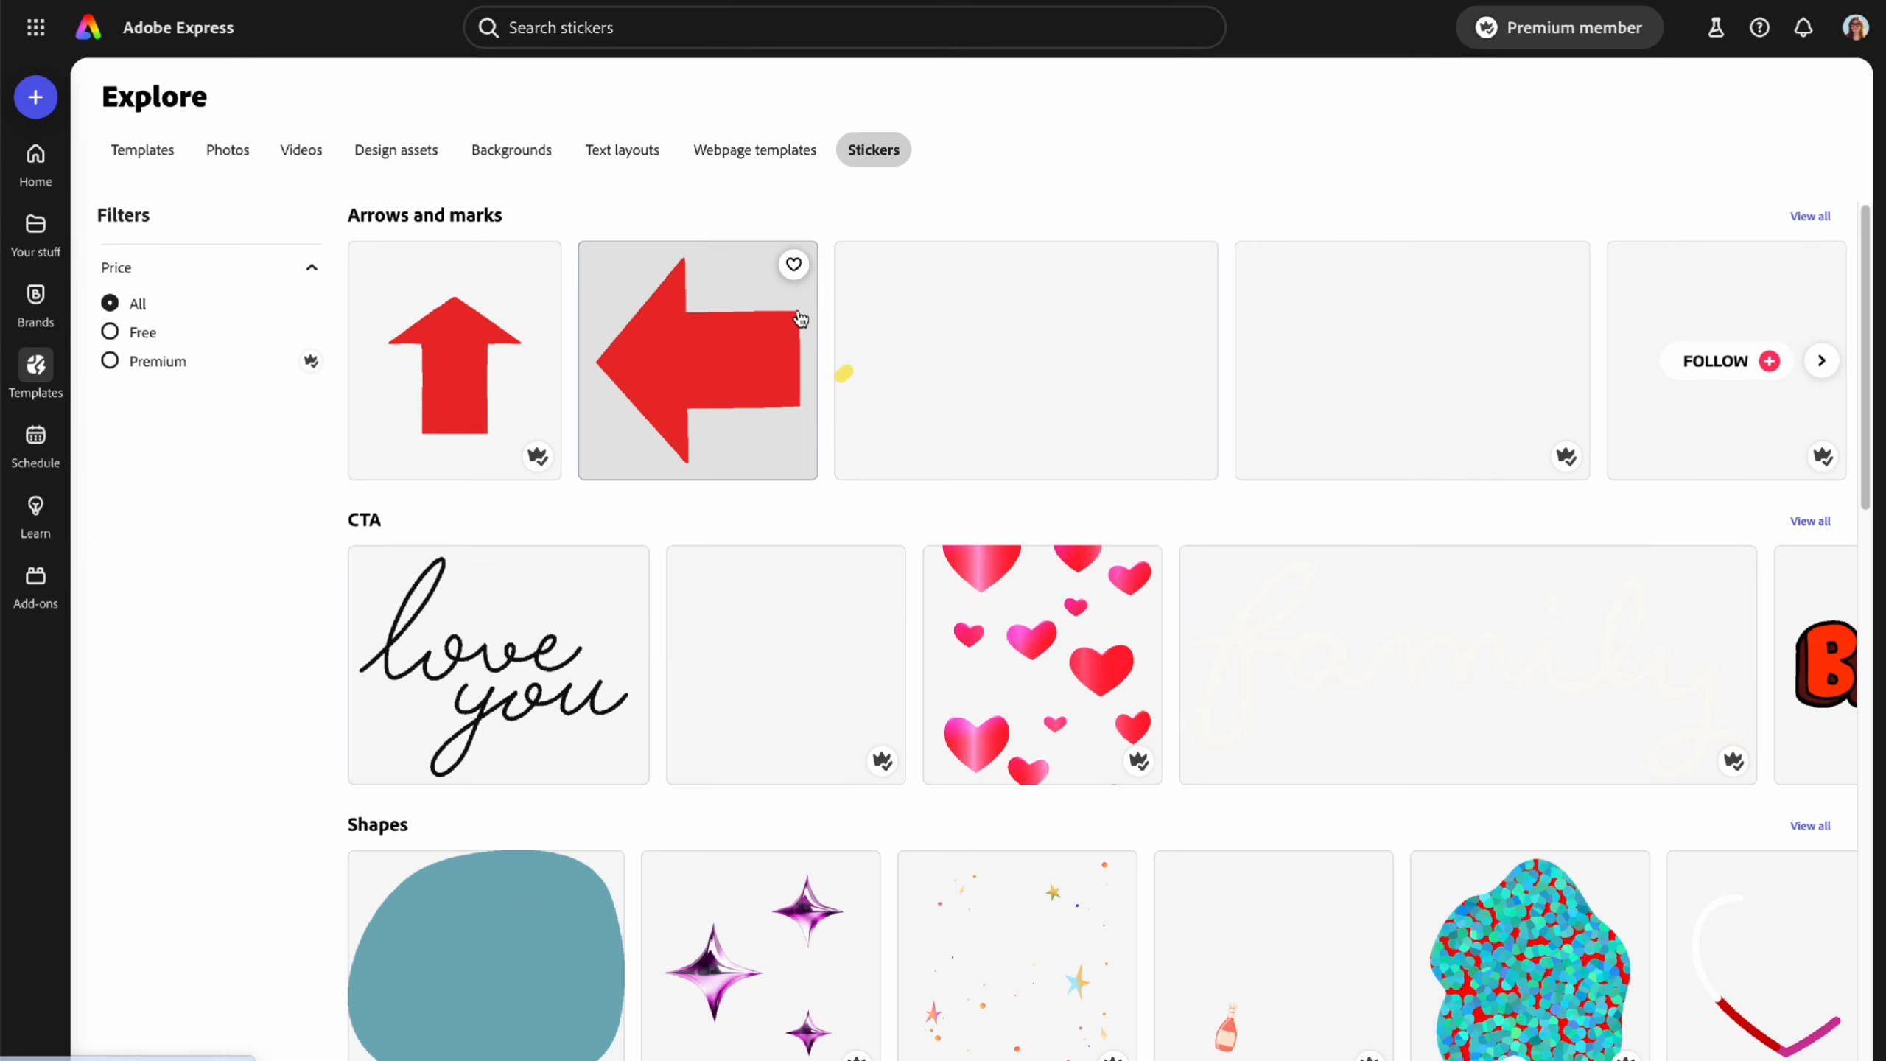
pyautogui.click(164, 154)
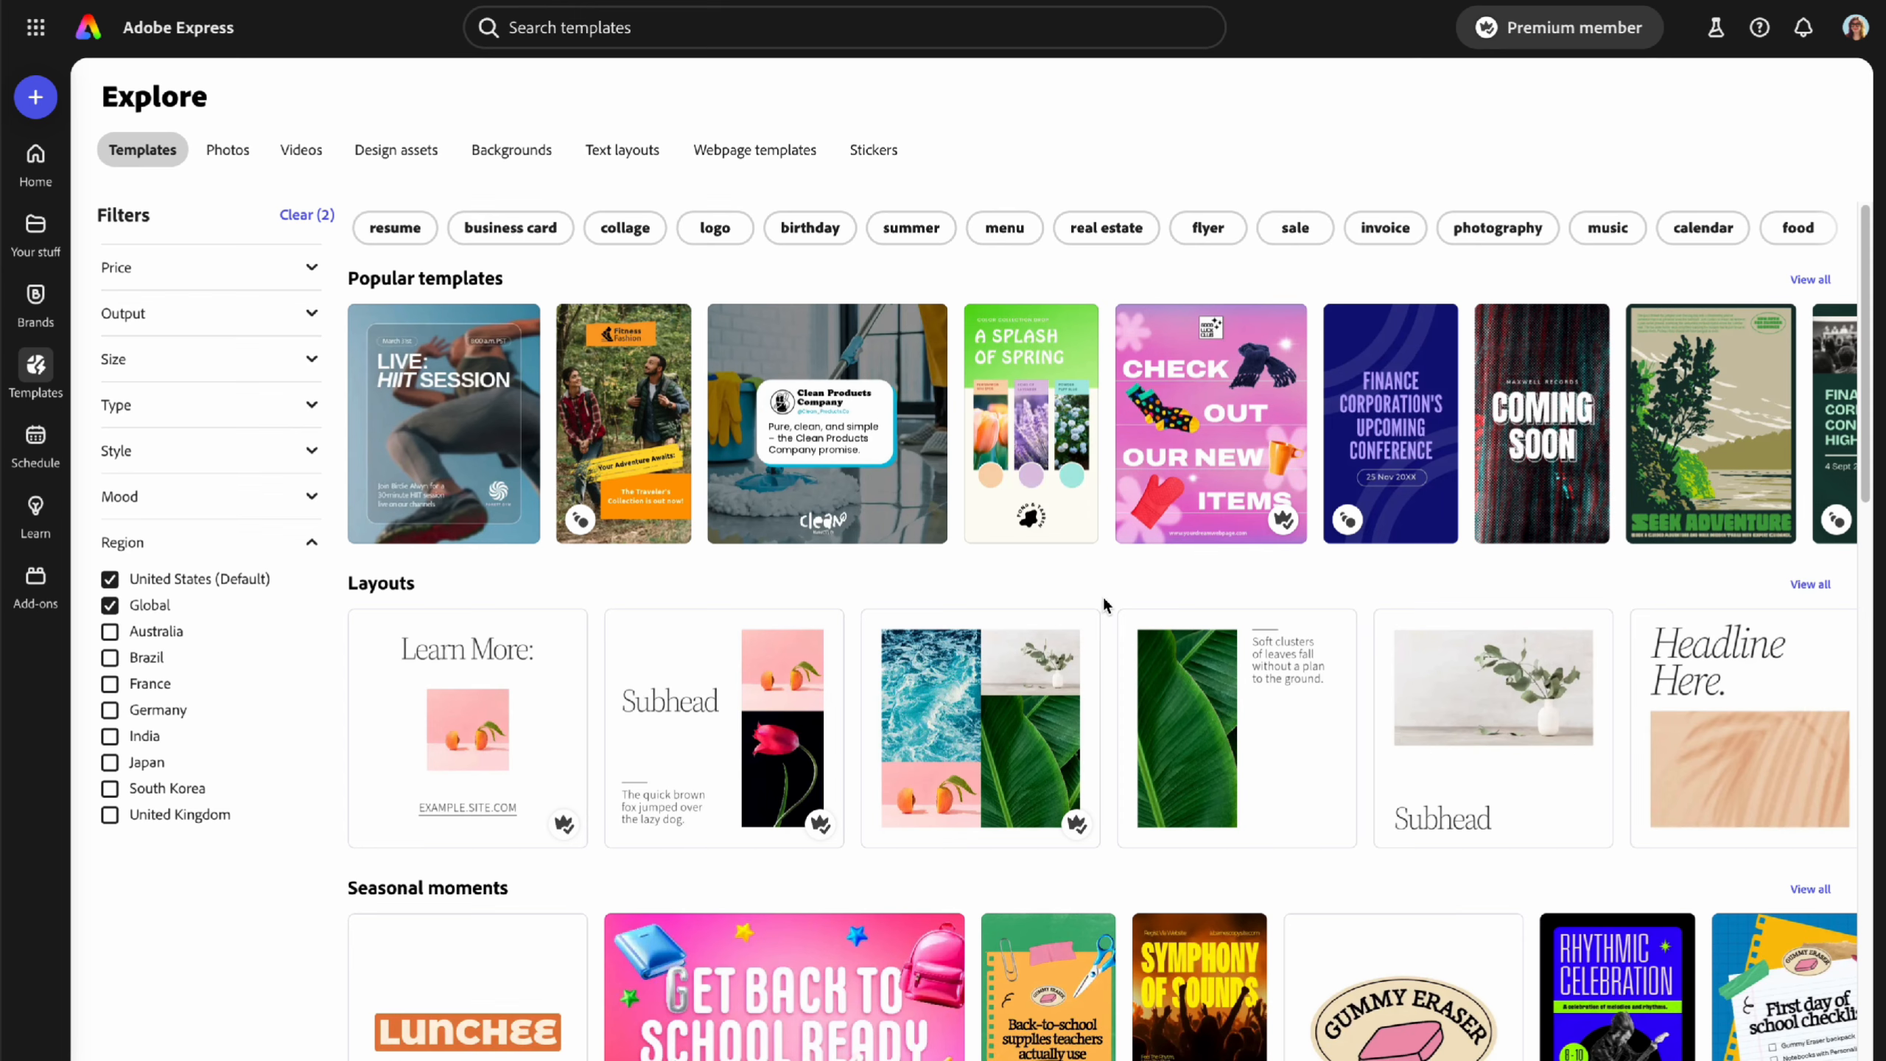
# - View the Schedule posting calendar, then go to the Learn tutorials page
pyautogui.click(41, 442)
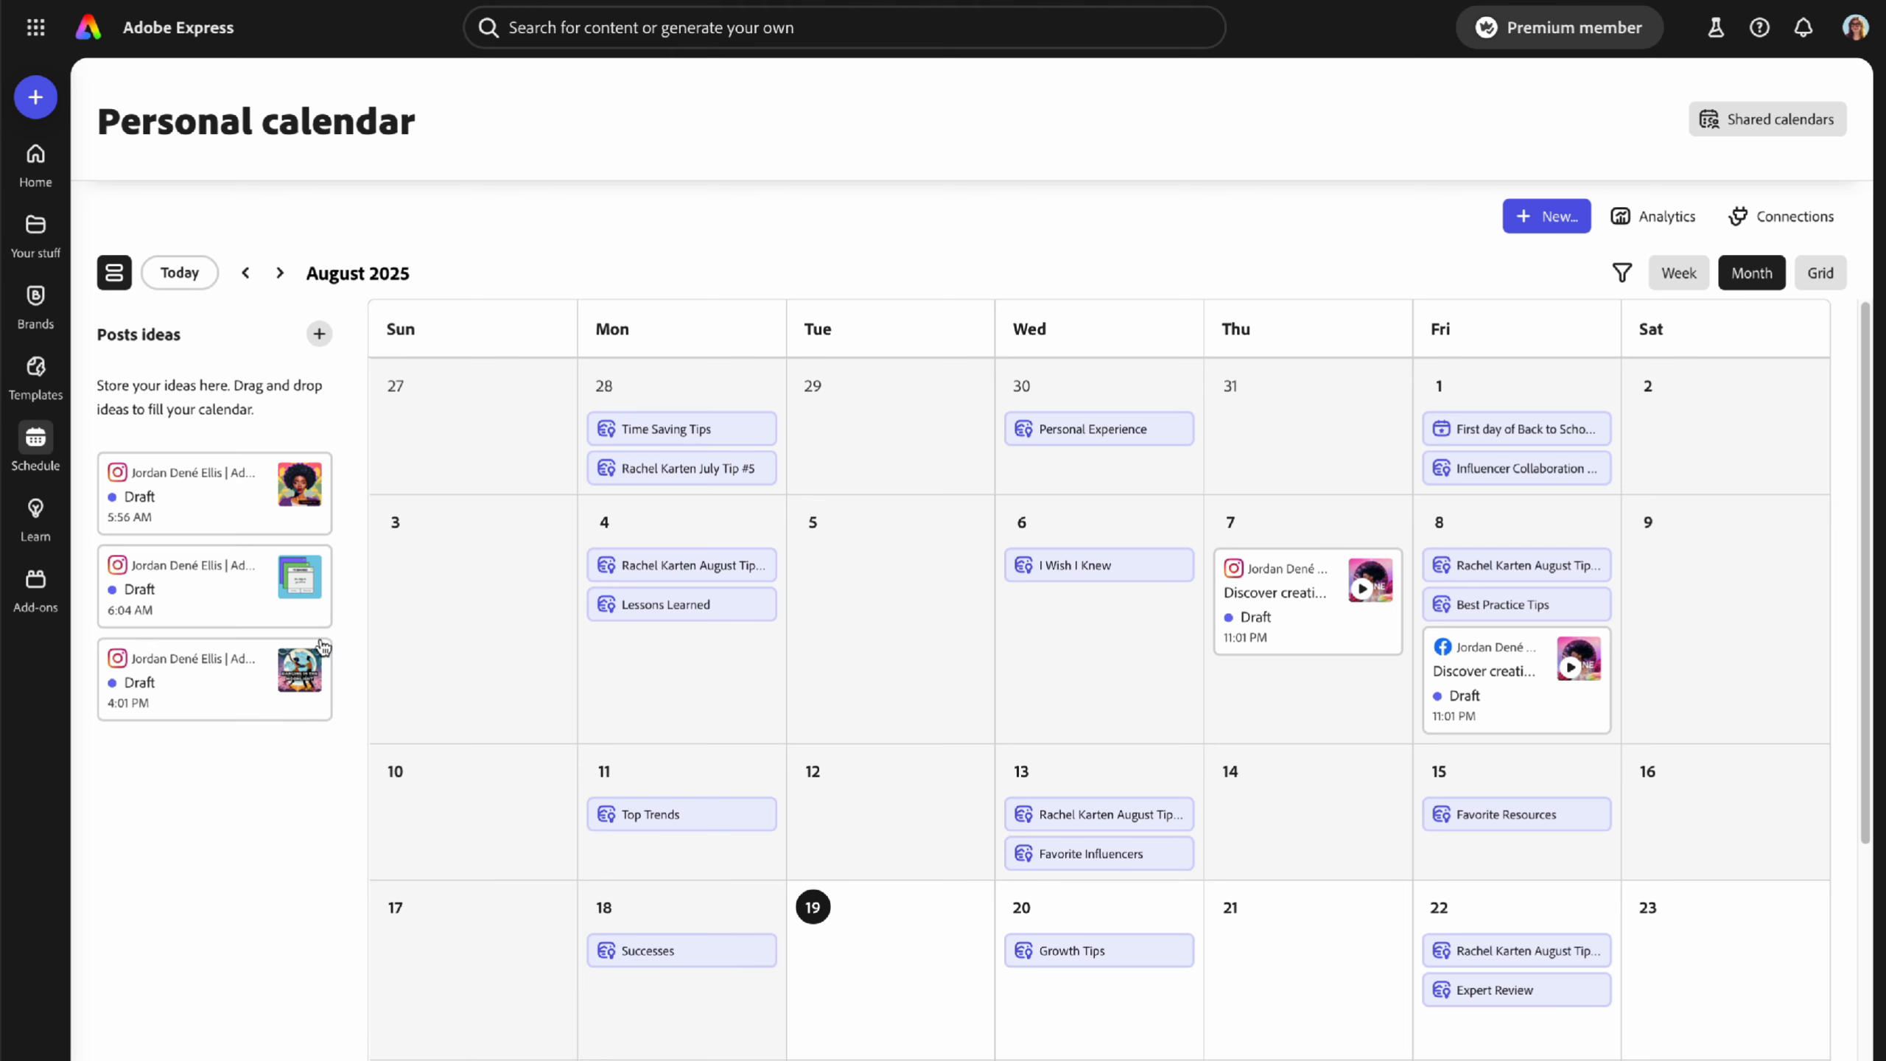
pyautogui.click(34, 514)
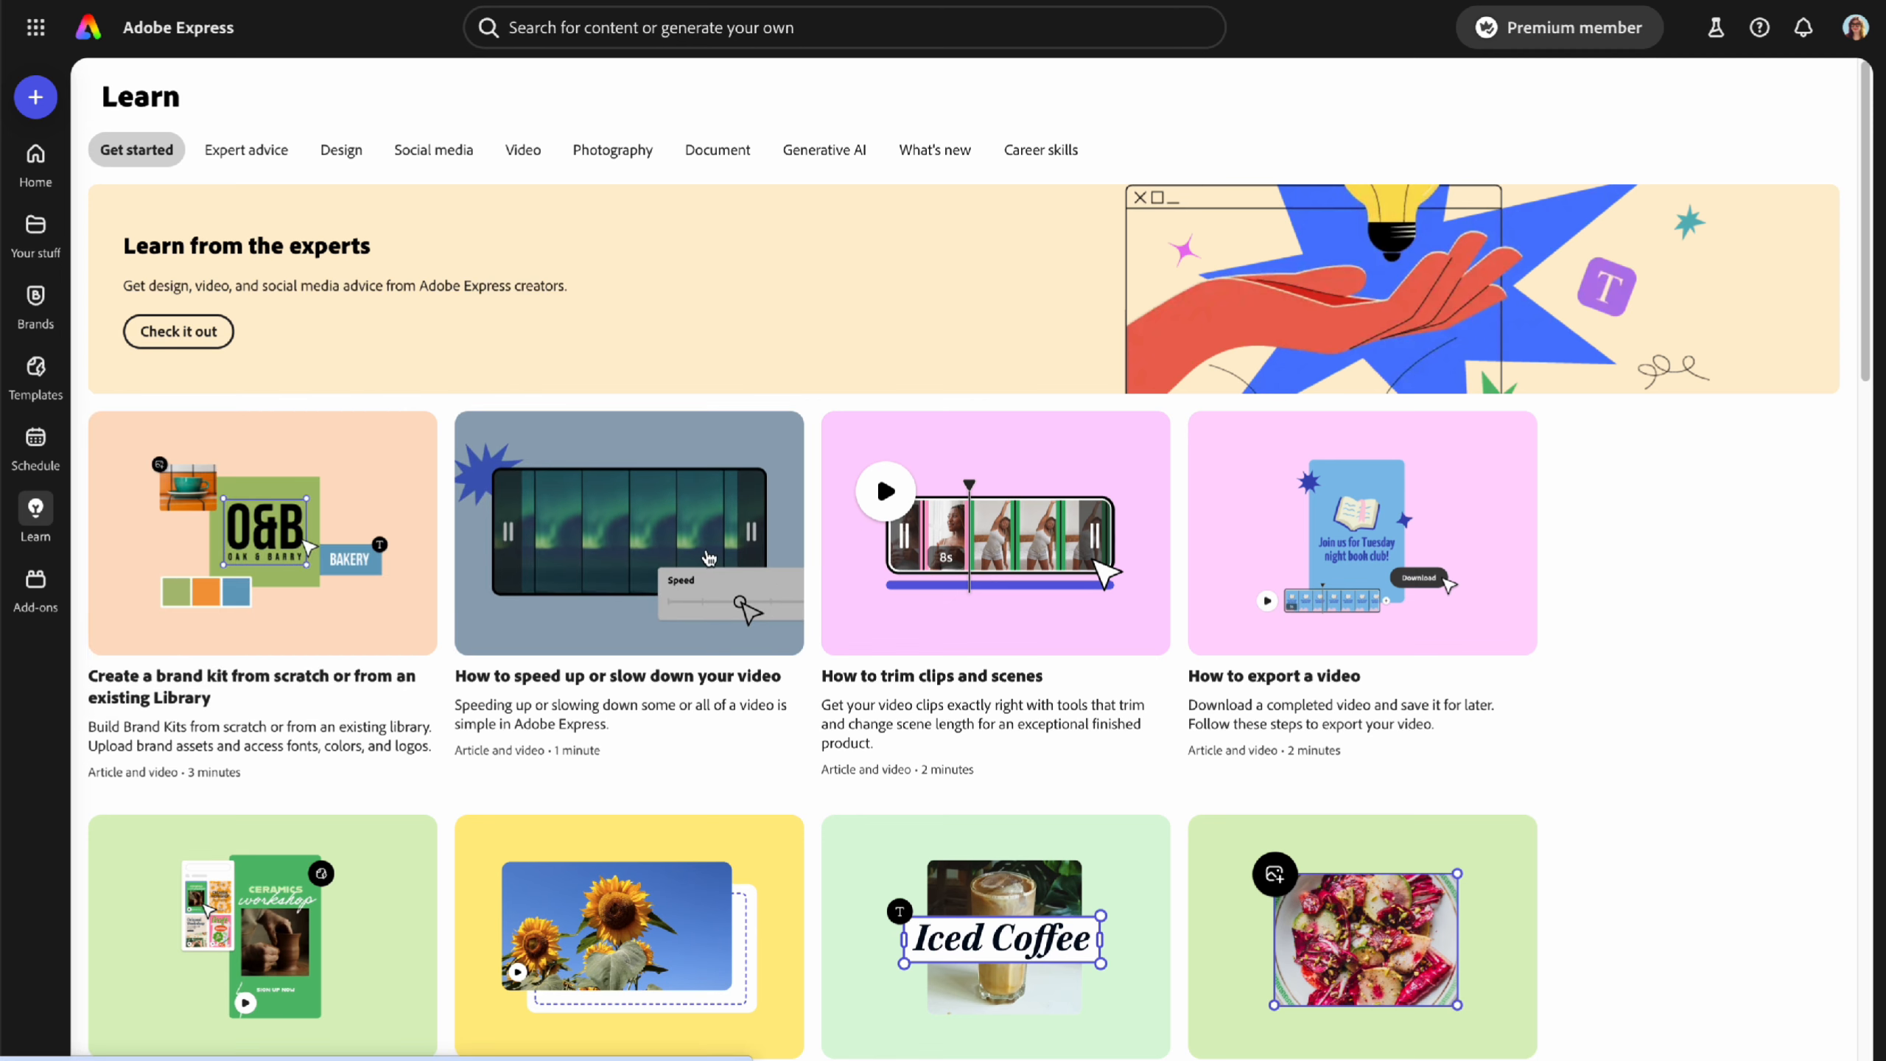
# - Browse the Expert advice, Social media, Photography and What's new articles, then open Add-ons
pyautogui.scroll(-5, 769, 669)
pyautogui.scroll(-9, 769, 671)
pyautogui.scroll(14, 769, 670)
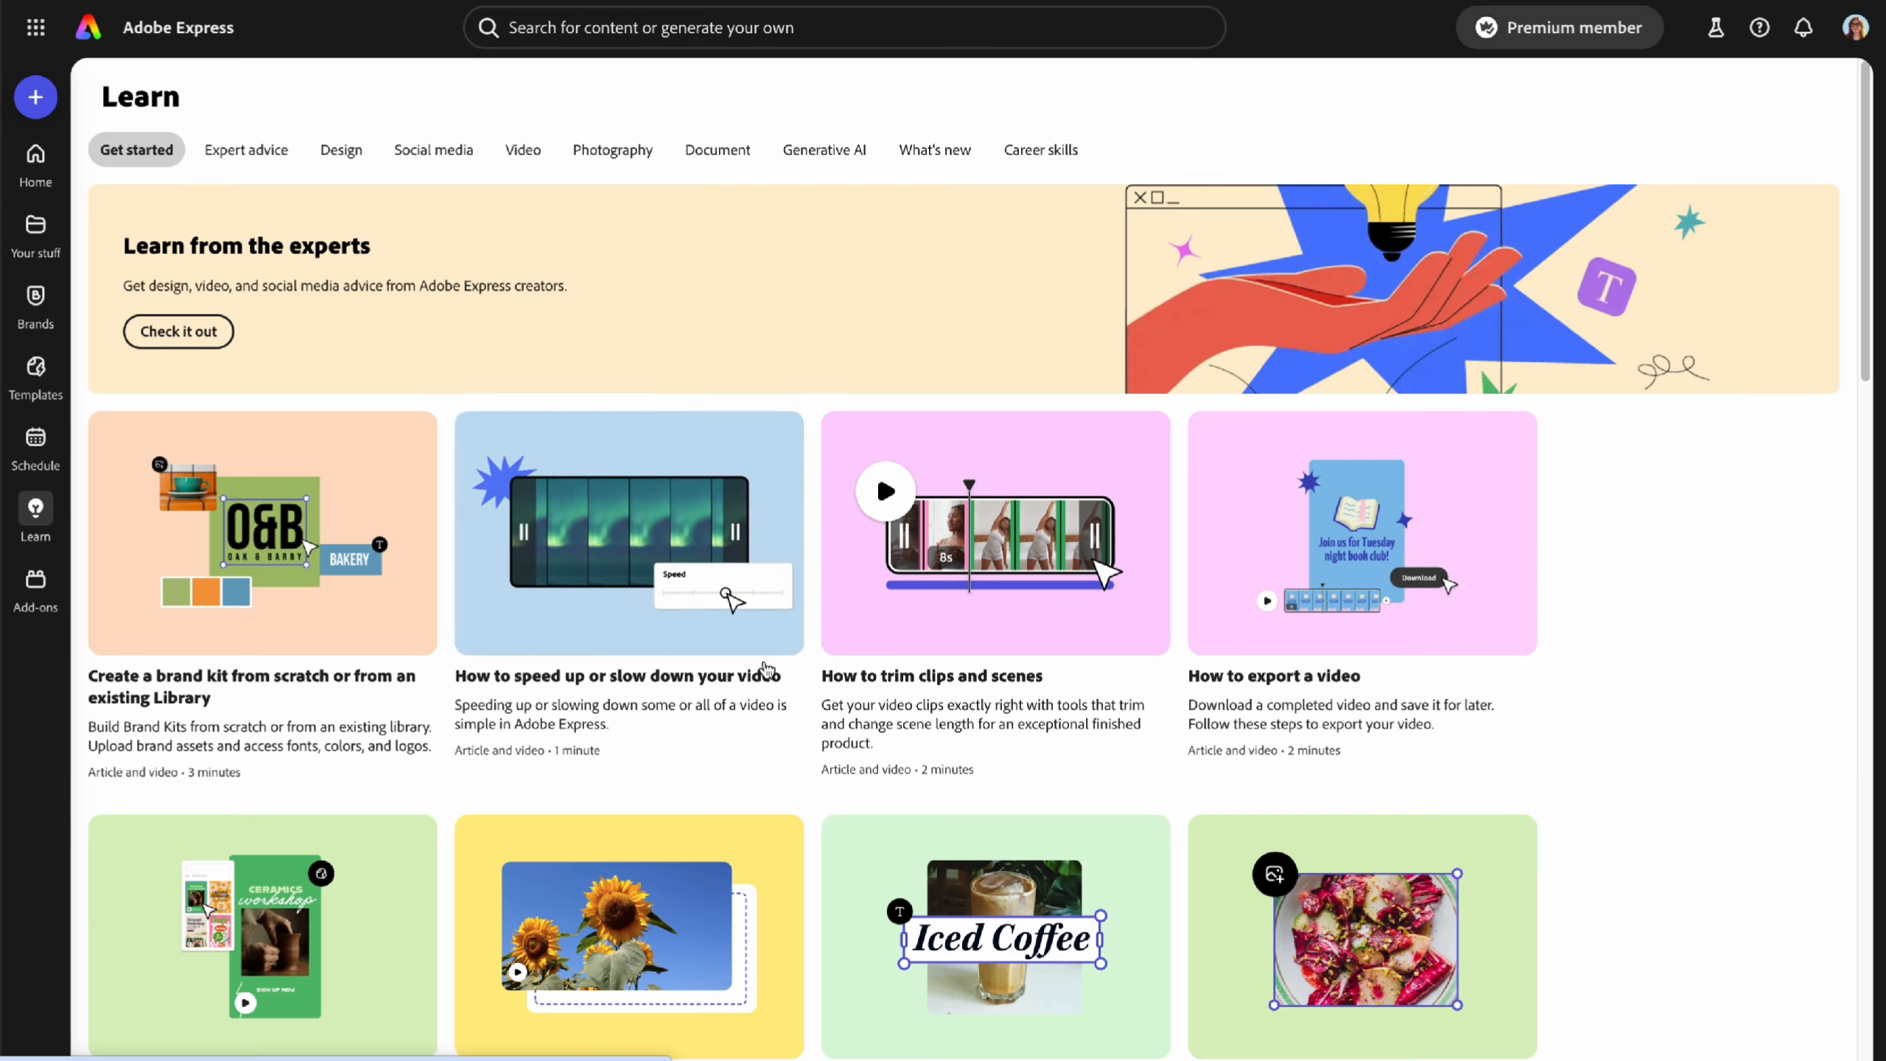
pyautogui.click(246, 150)
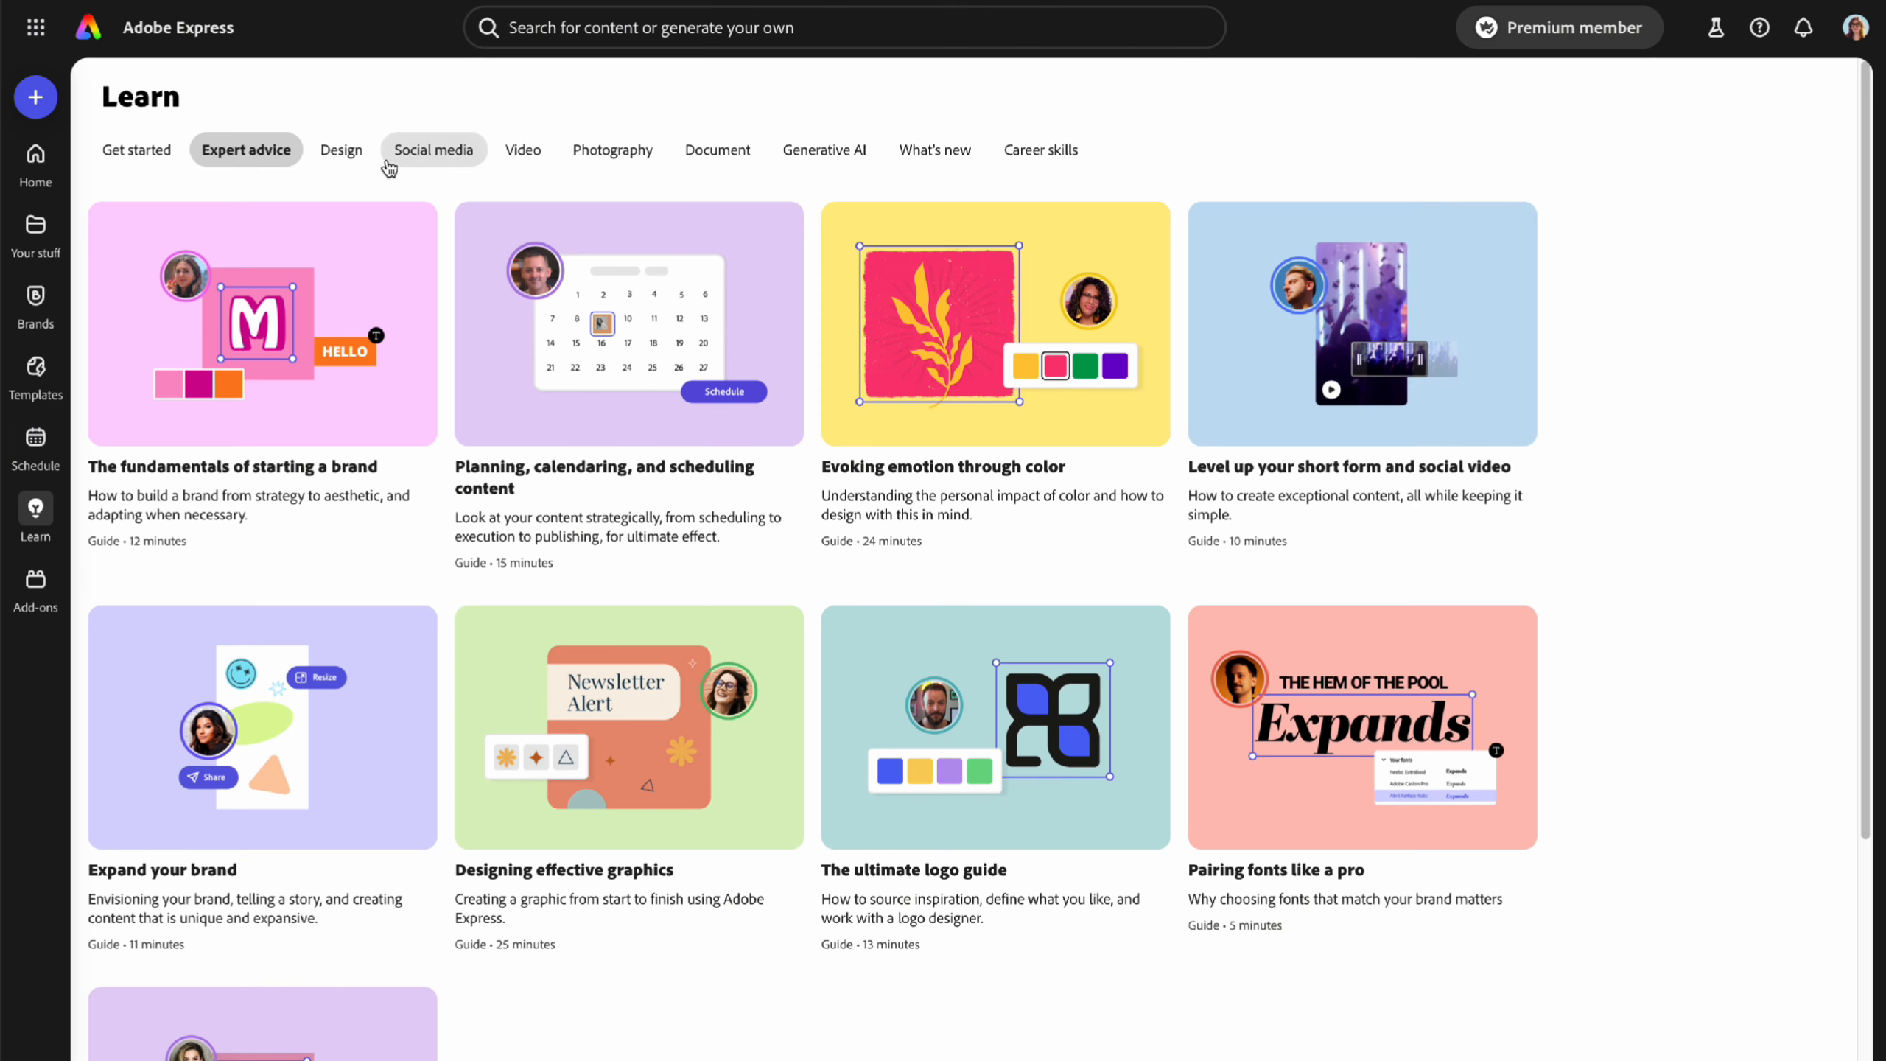
pyautogui.click(433, 152)
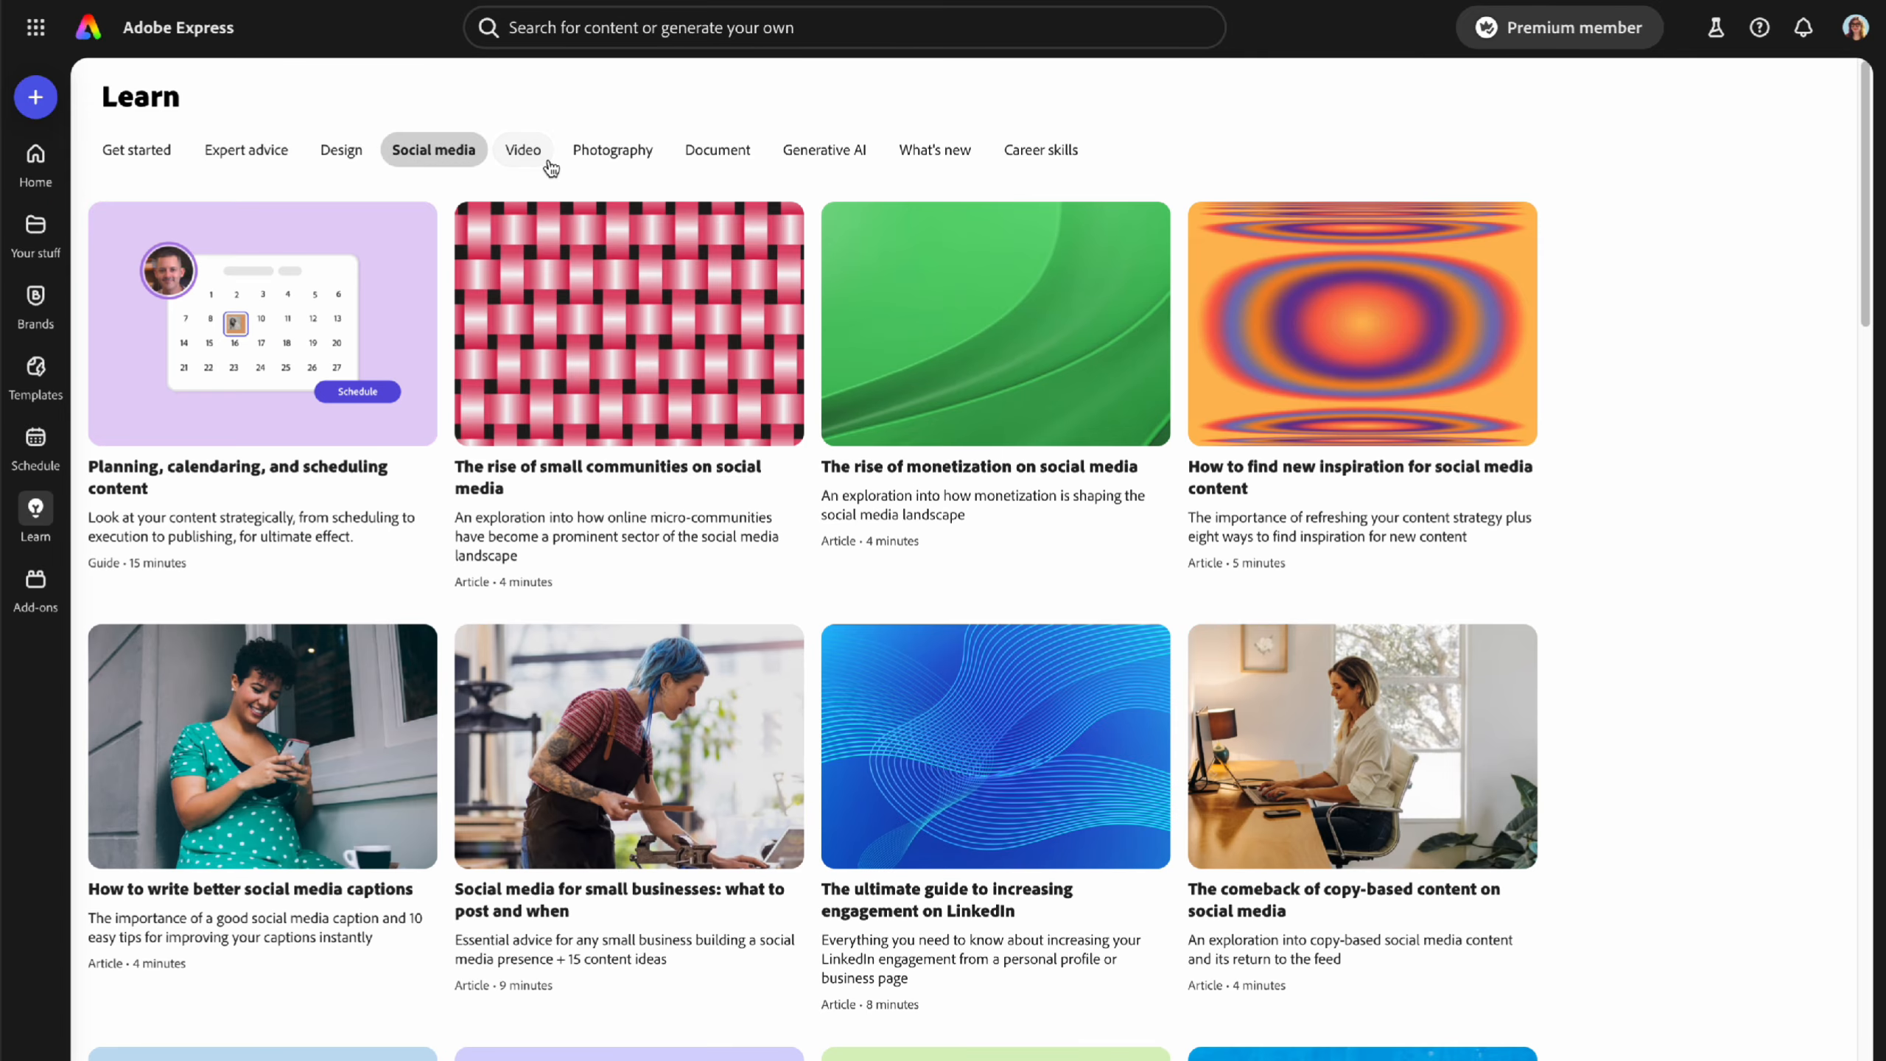
pyautogui.click(604, 155)
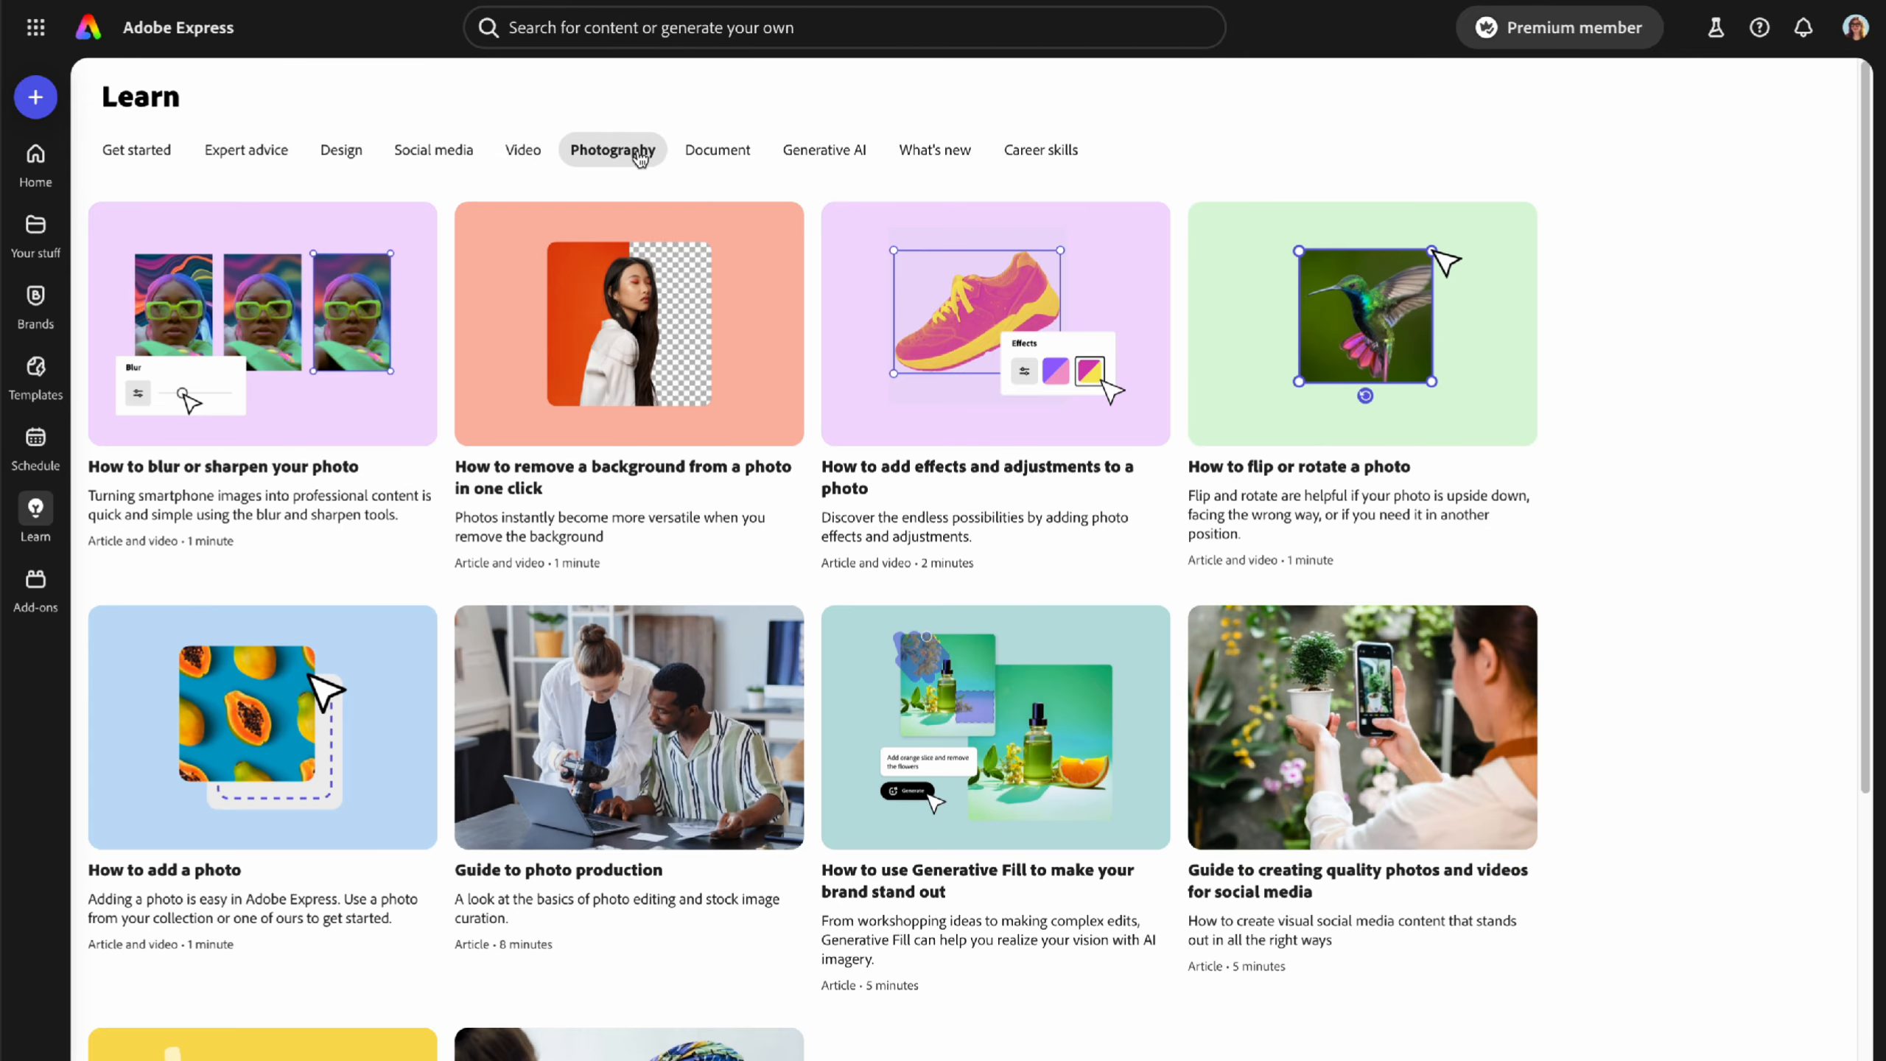
pyautogui.click(937, 153)
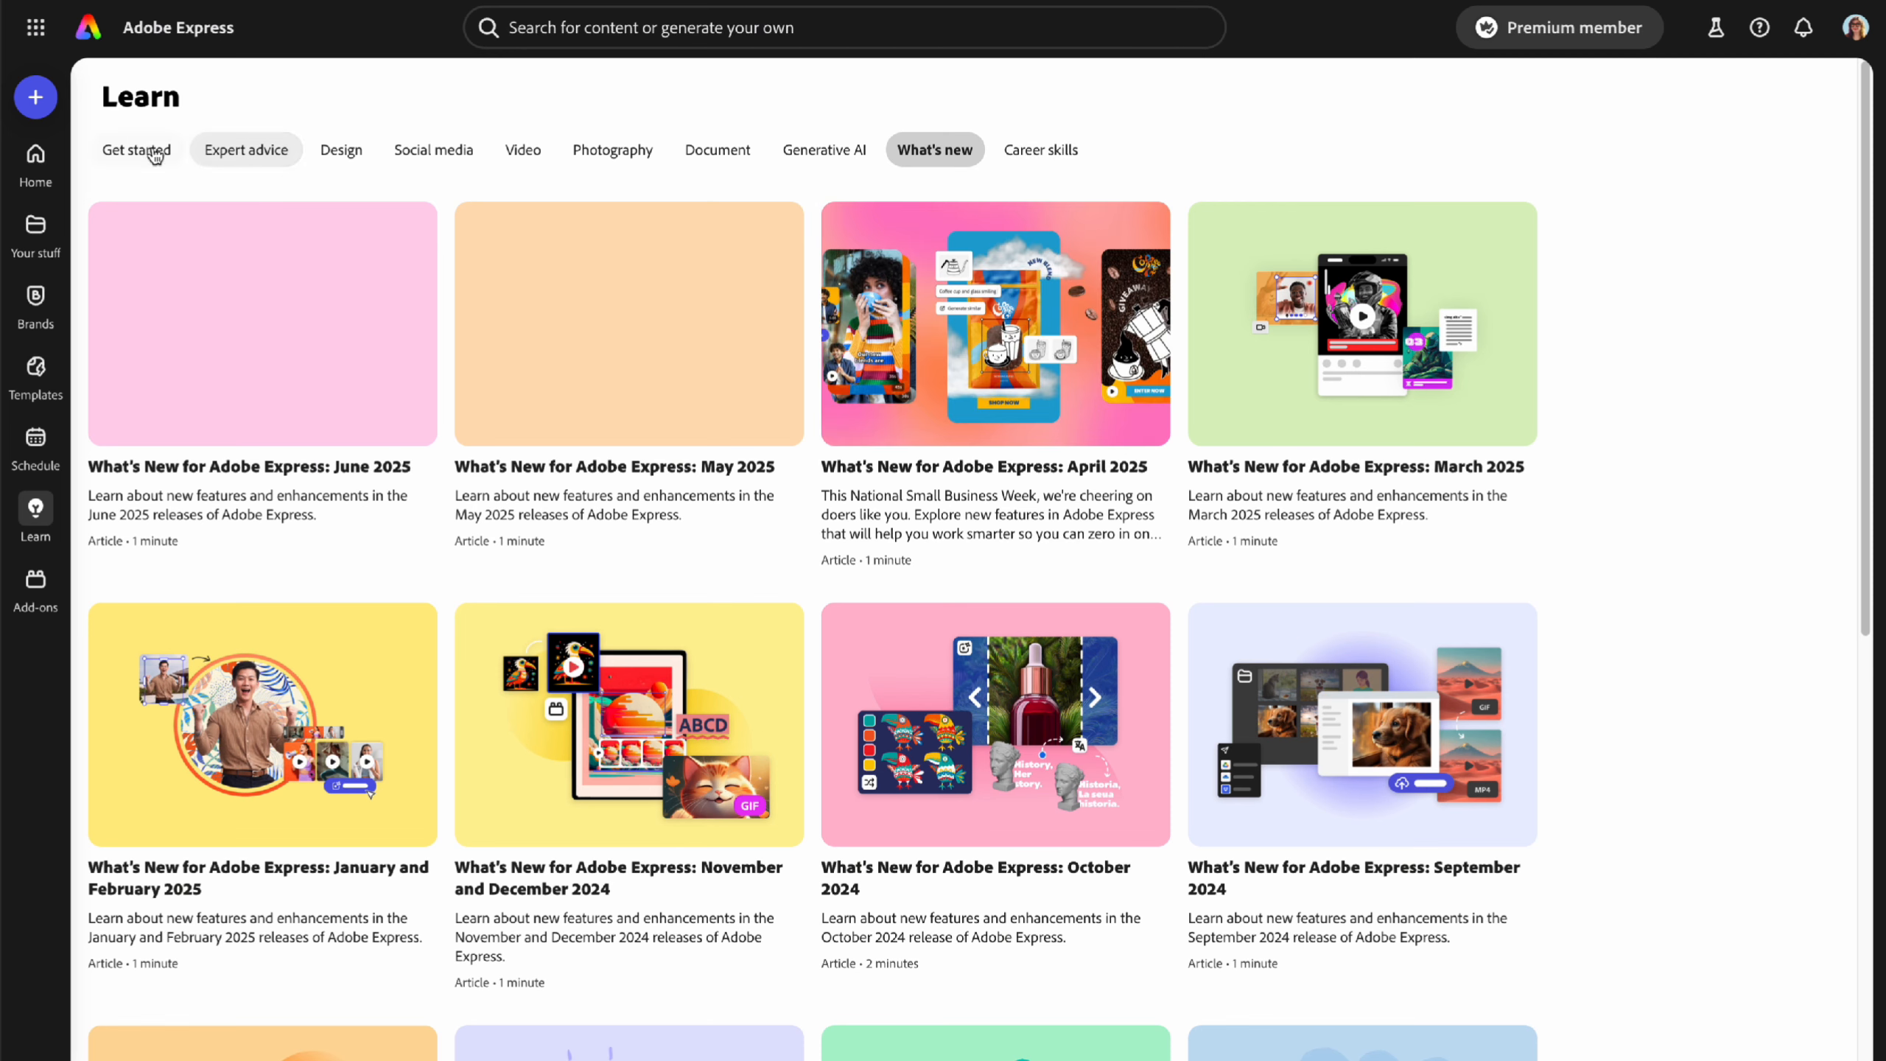
pyautogui.click(34, 595)
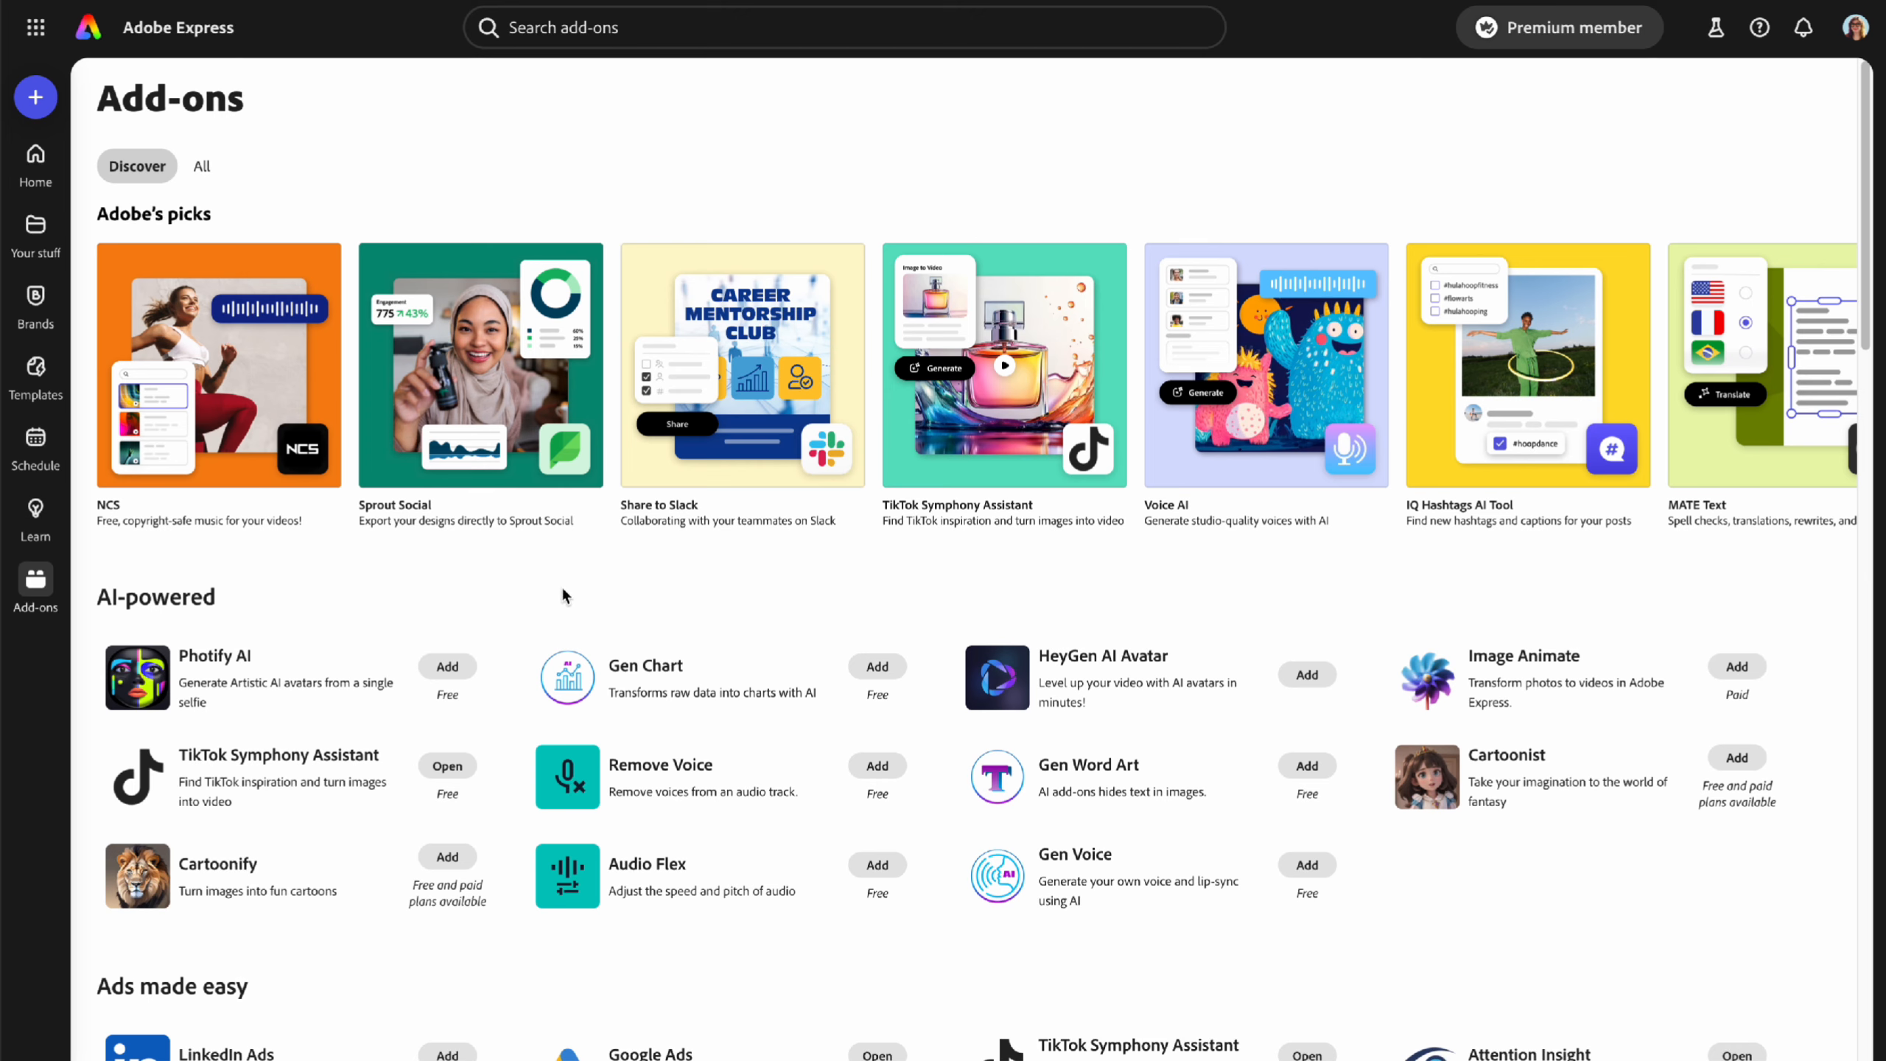
pyautogui.scroll(-4, 547, 585)
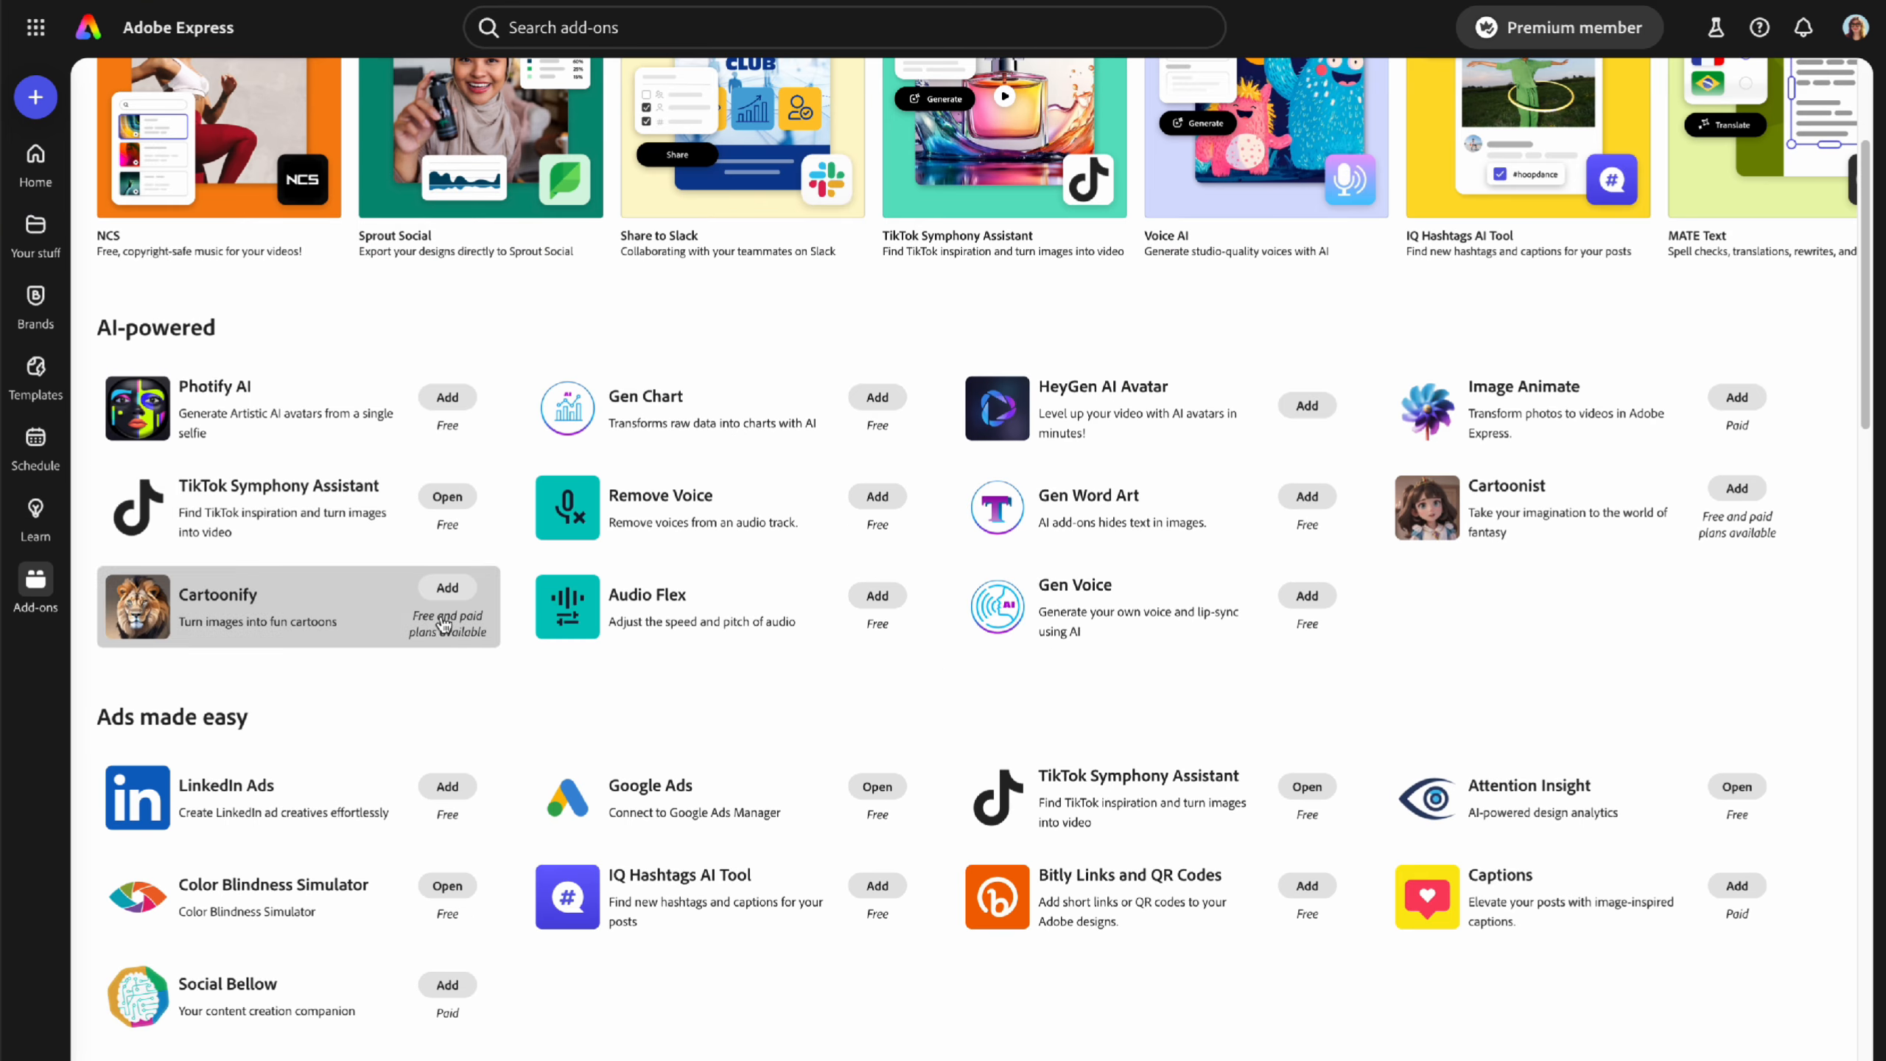
pyautogui.scroll(-5, 509, 687)
pyautogui.scroll(-5, 507, 690)
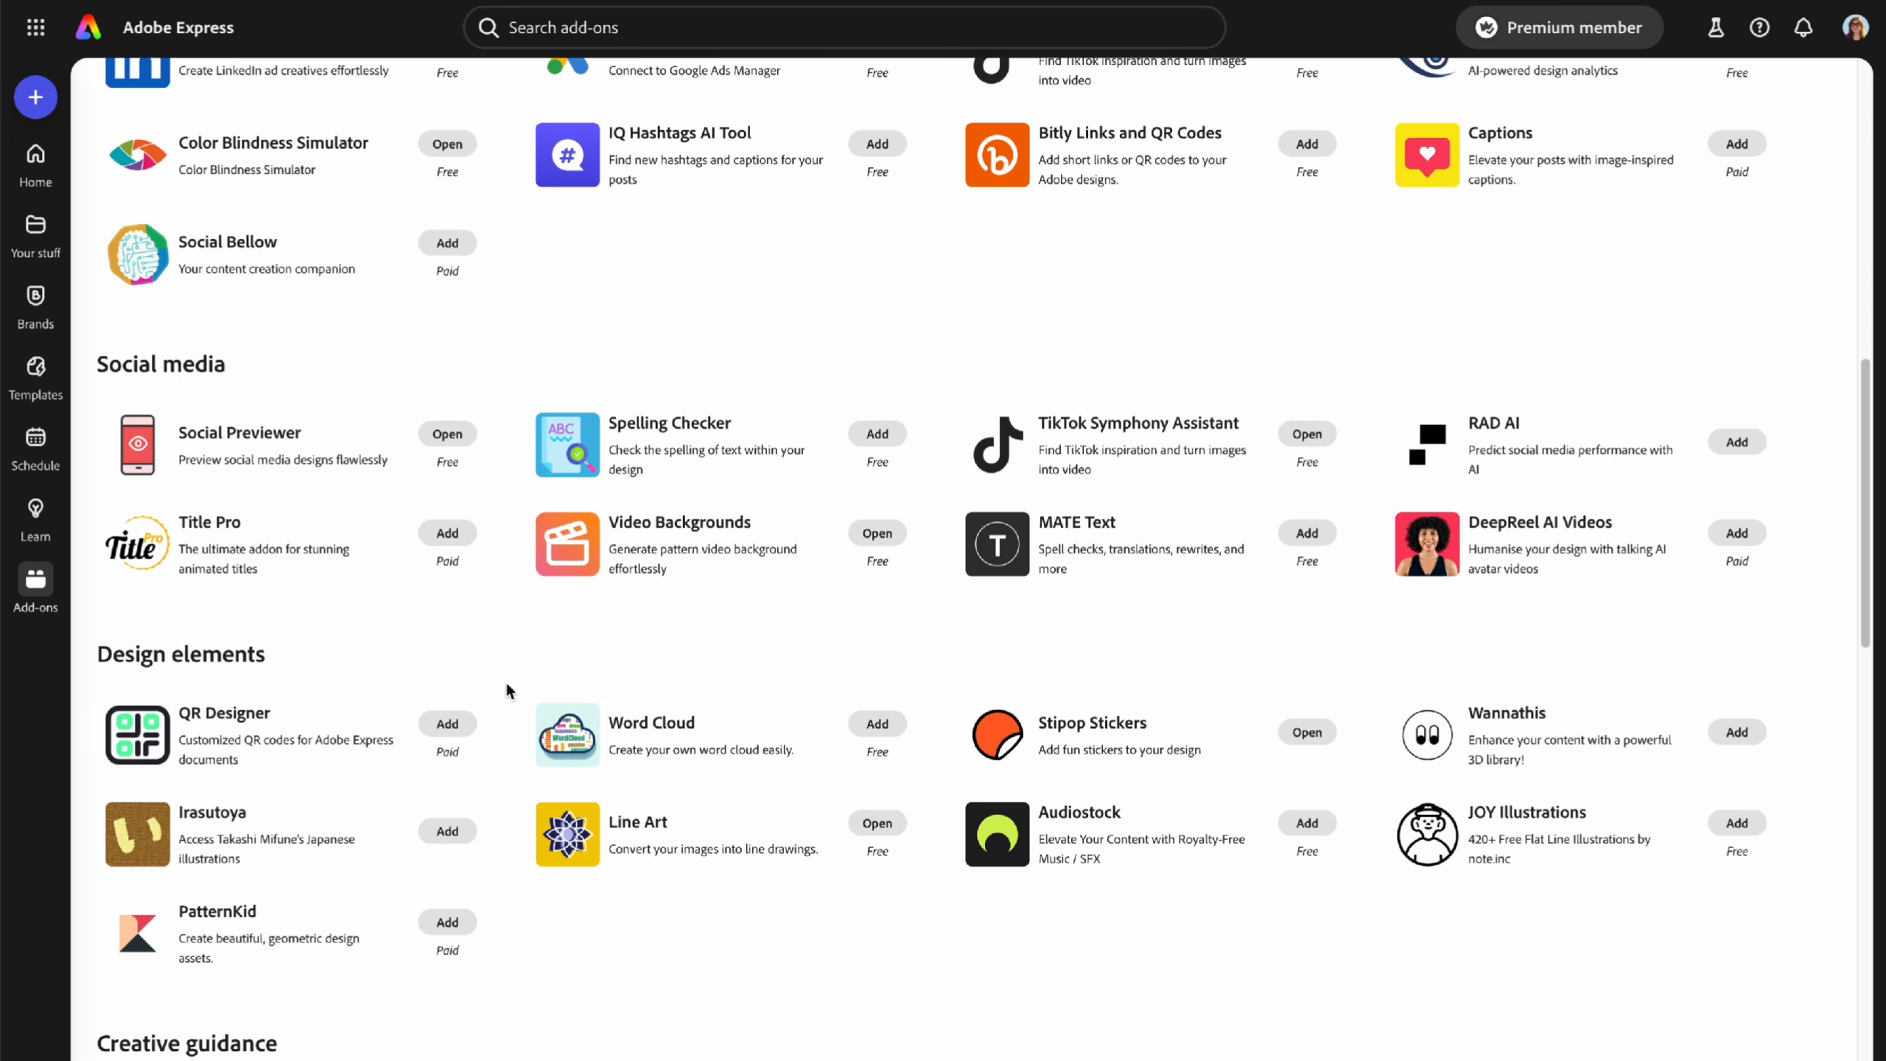
pyautogui.scroll(1, 509, 685)
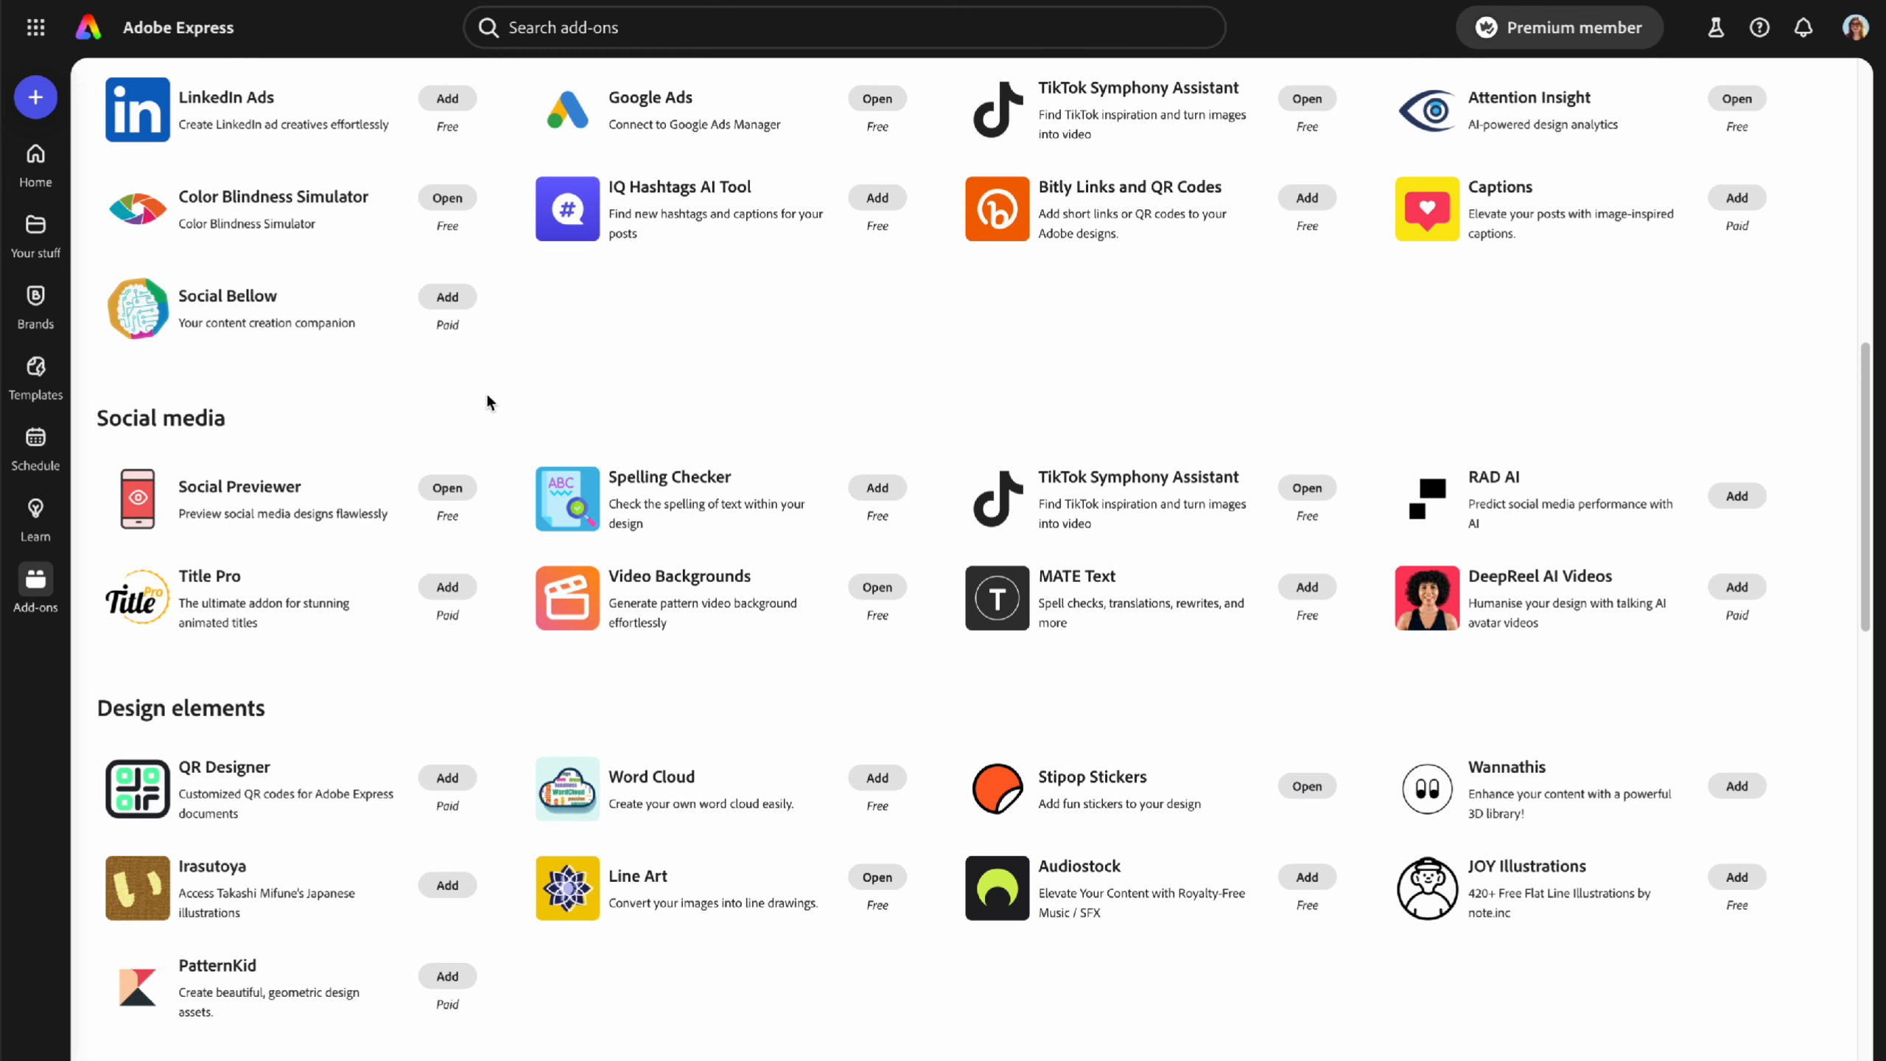
pyautogui.scroll(12, 486, 402)
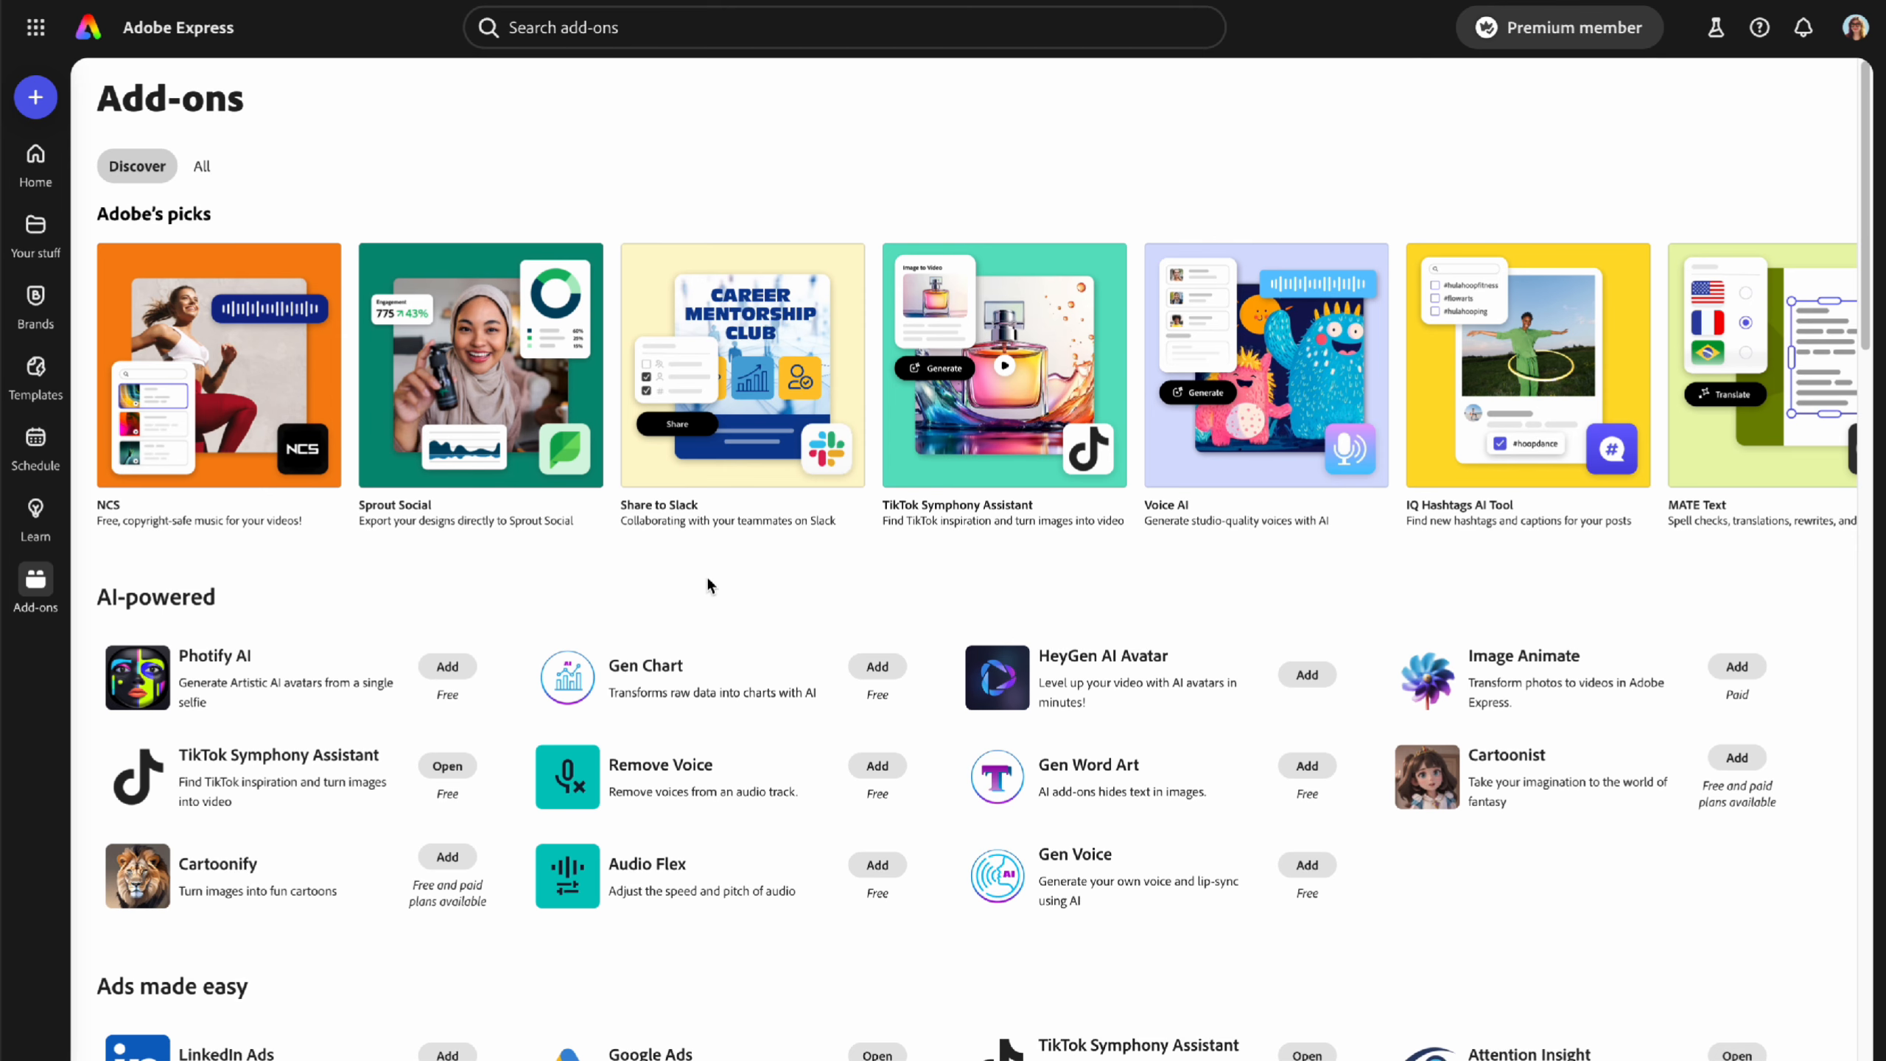
pyautogui.scroll(-8, 707, 581)
pyautogui.scroll(-3, 705, 583)
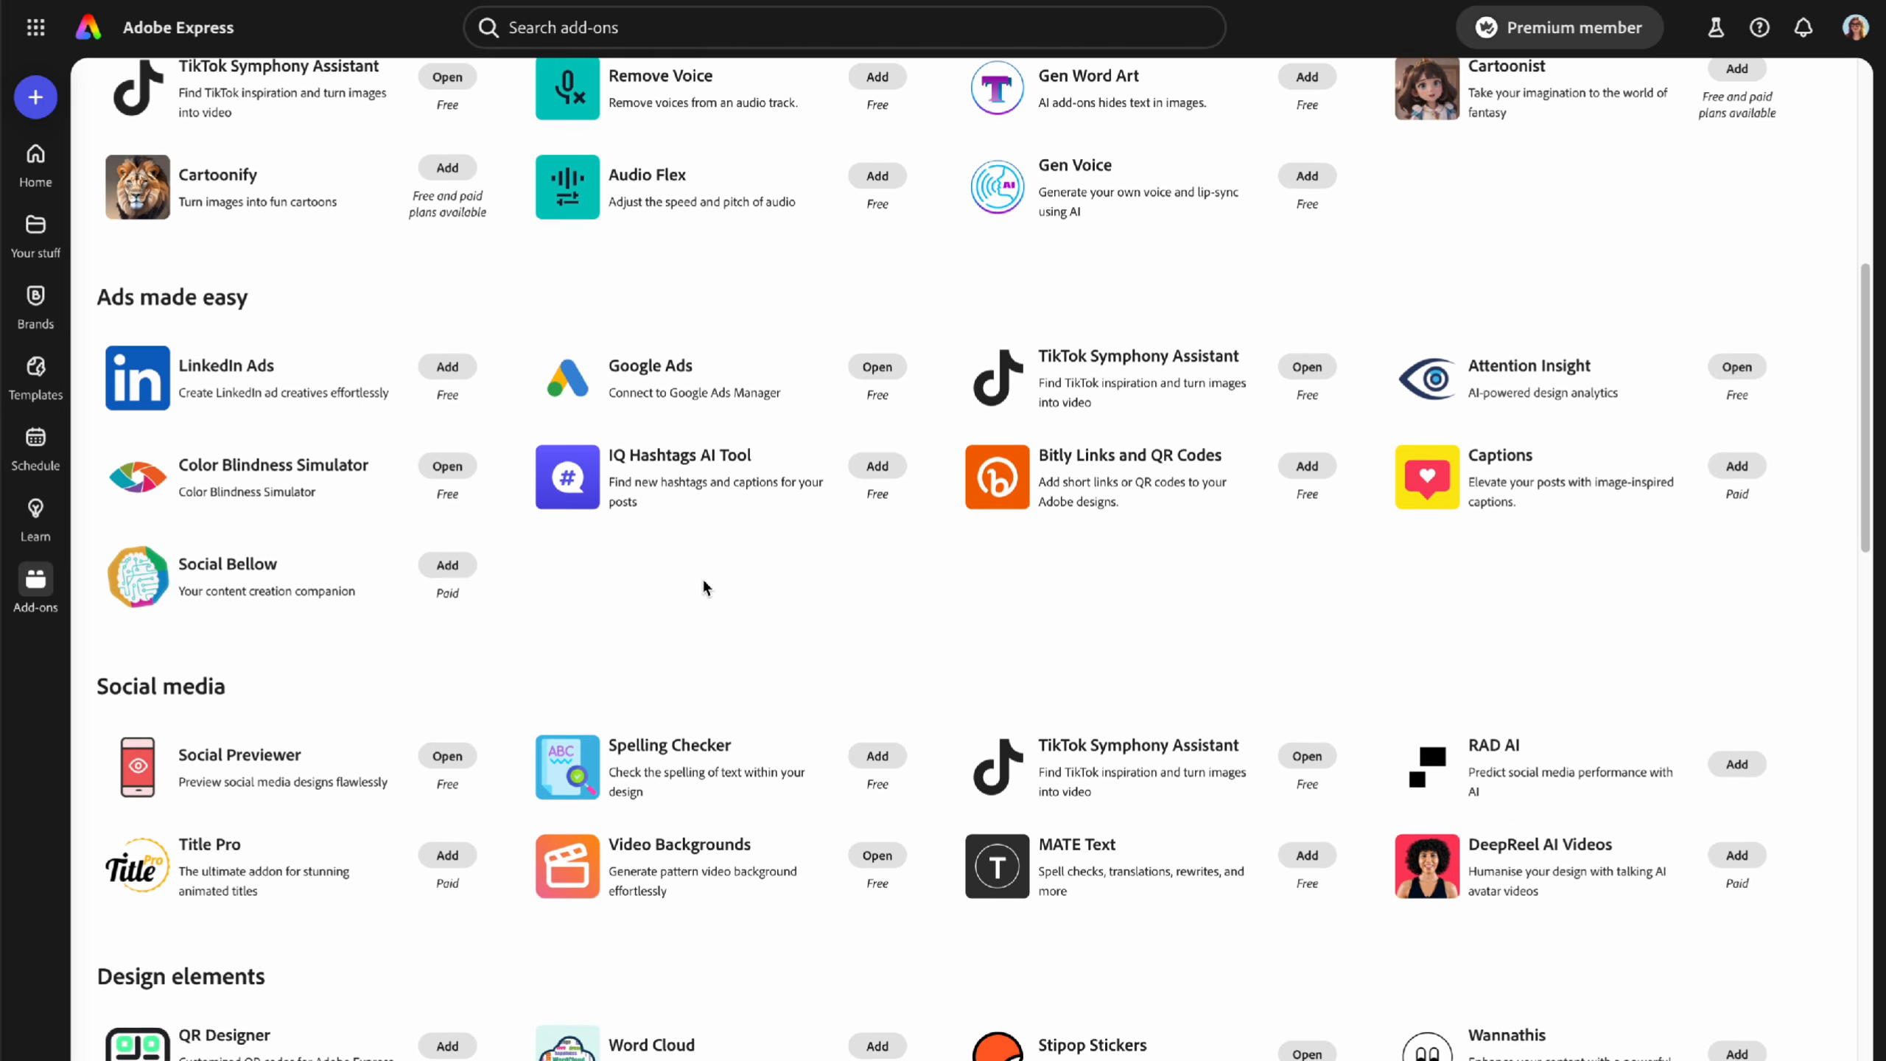
pyautogui.scroll(-5, 942, 731)
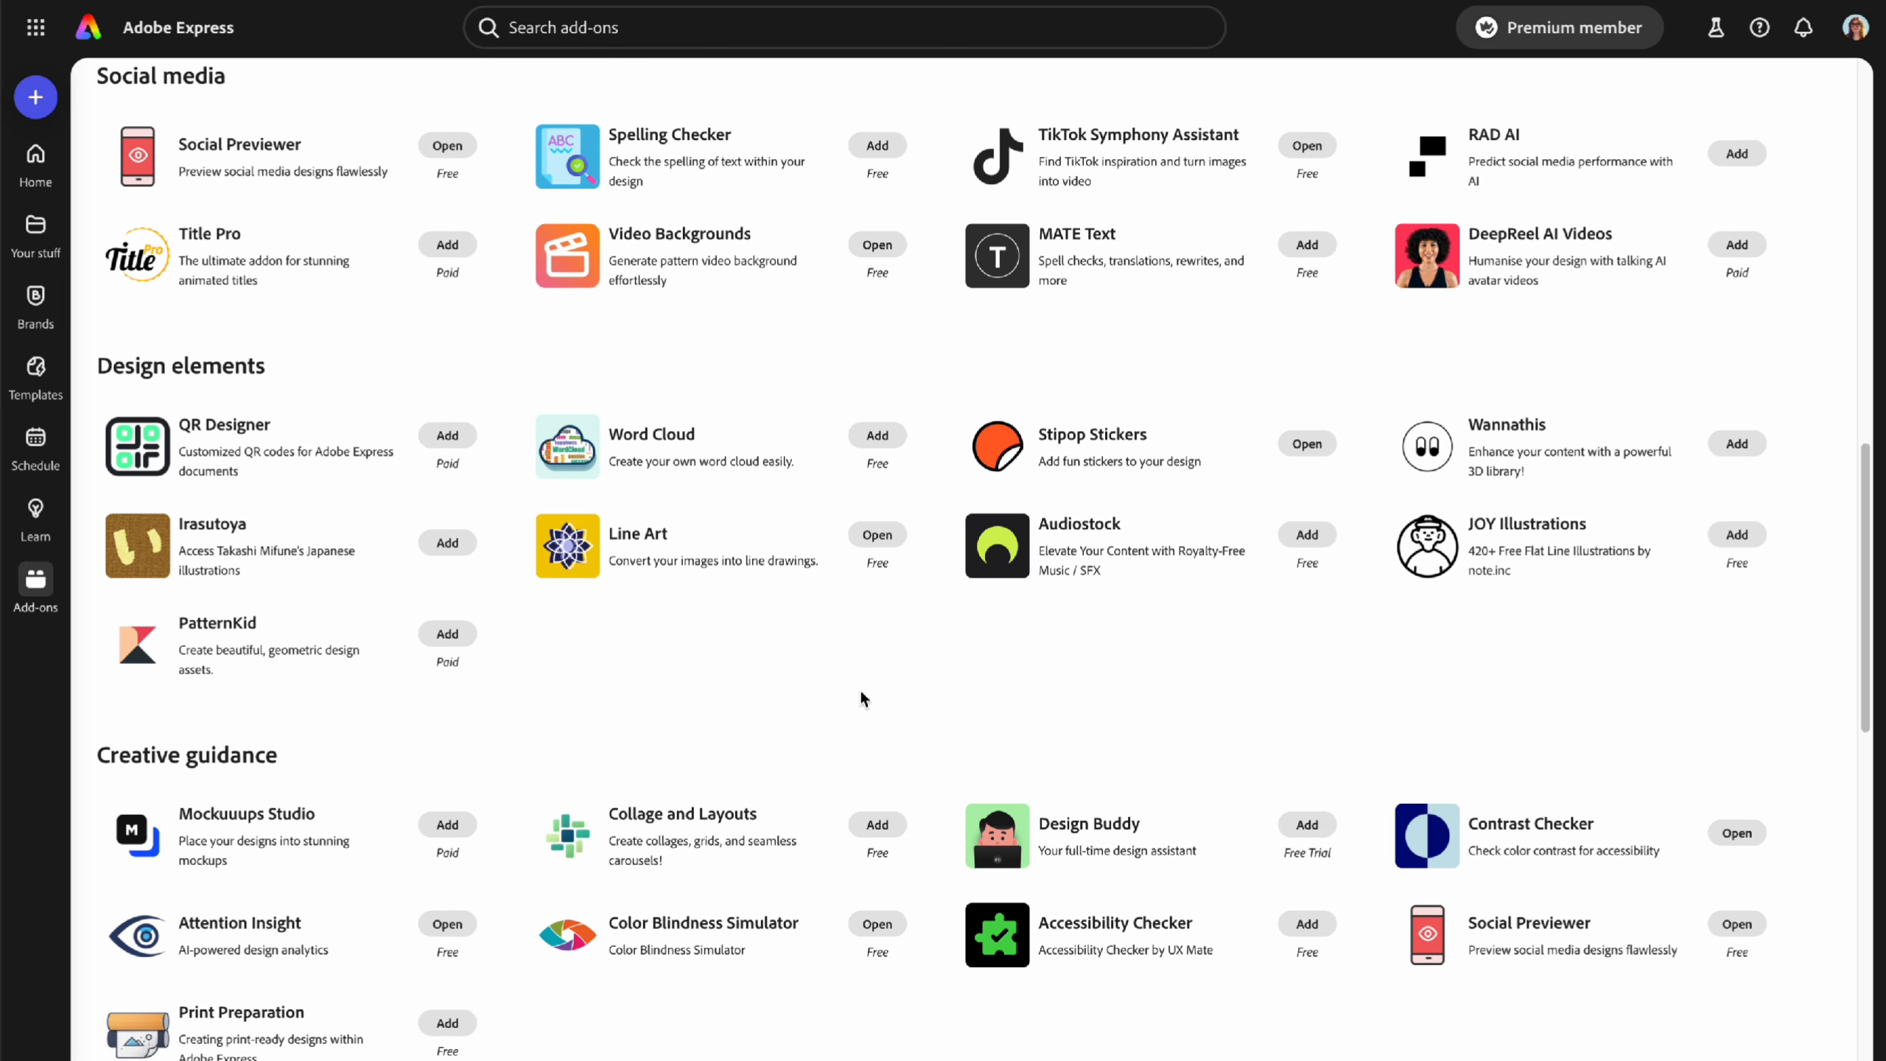
pyautogui.scroll(15, 916, 728)
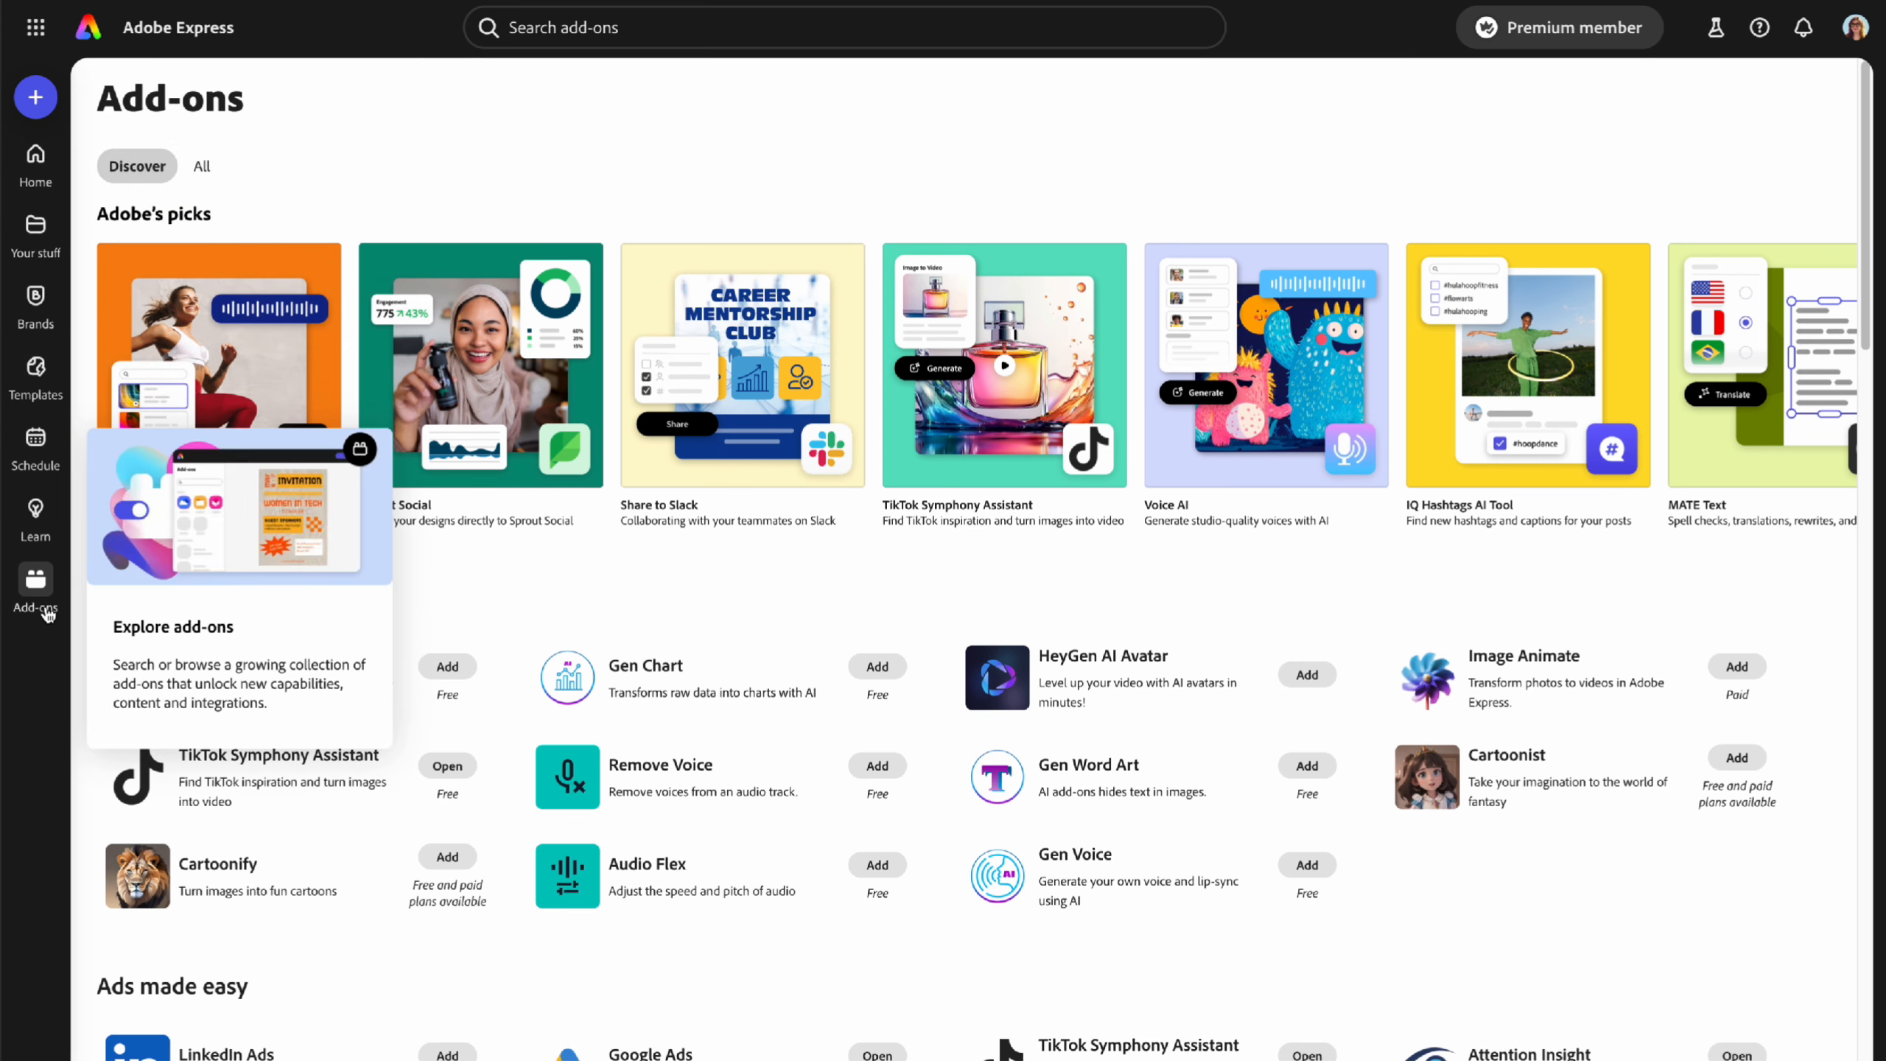
# - Return to the Brands page listing the saved brands
pyautogui.click(44, 319)
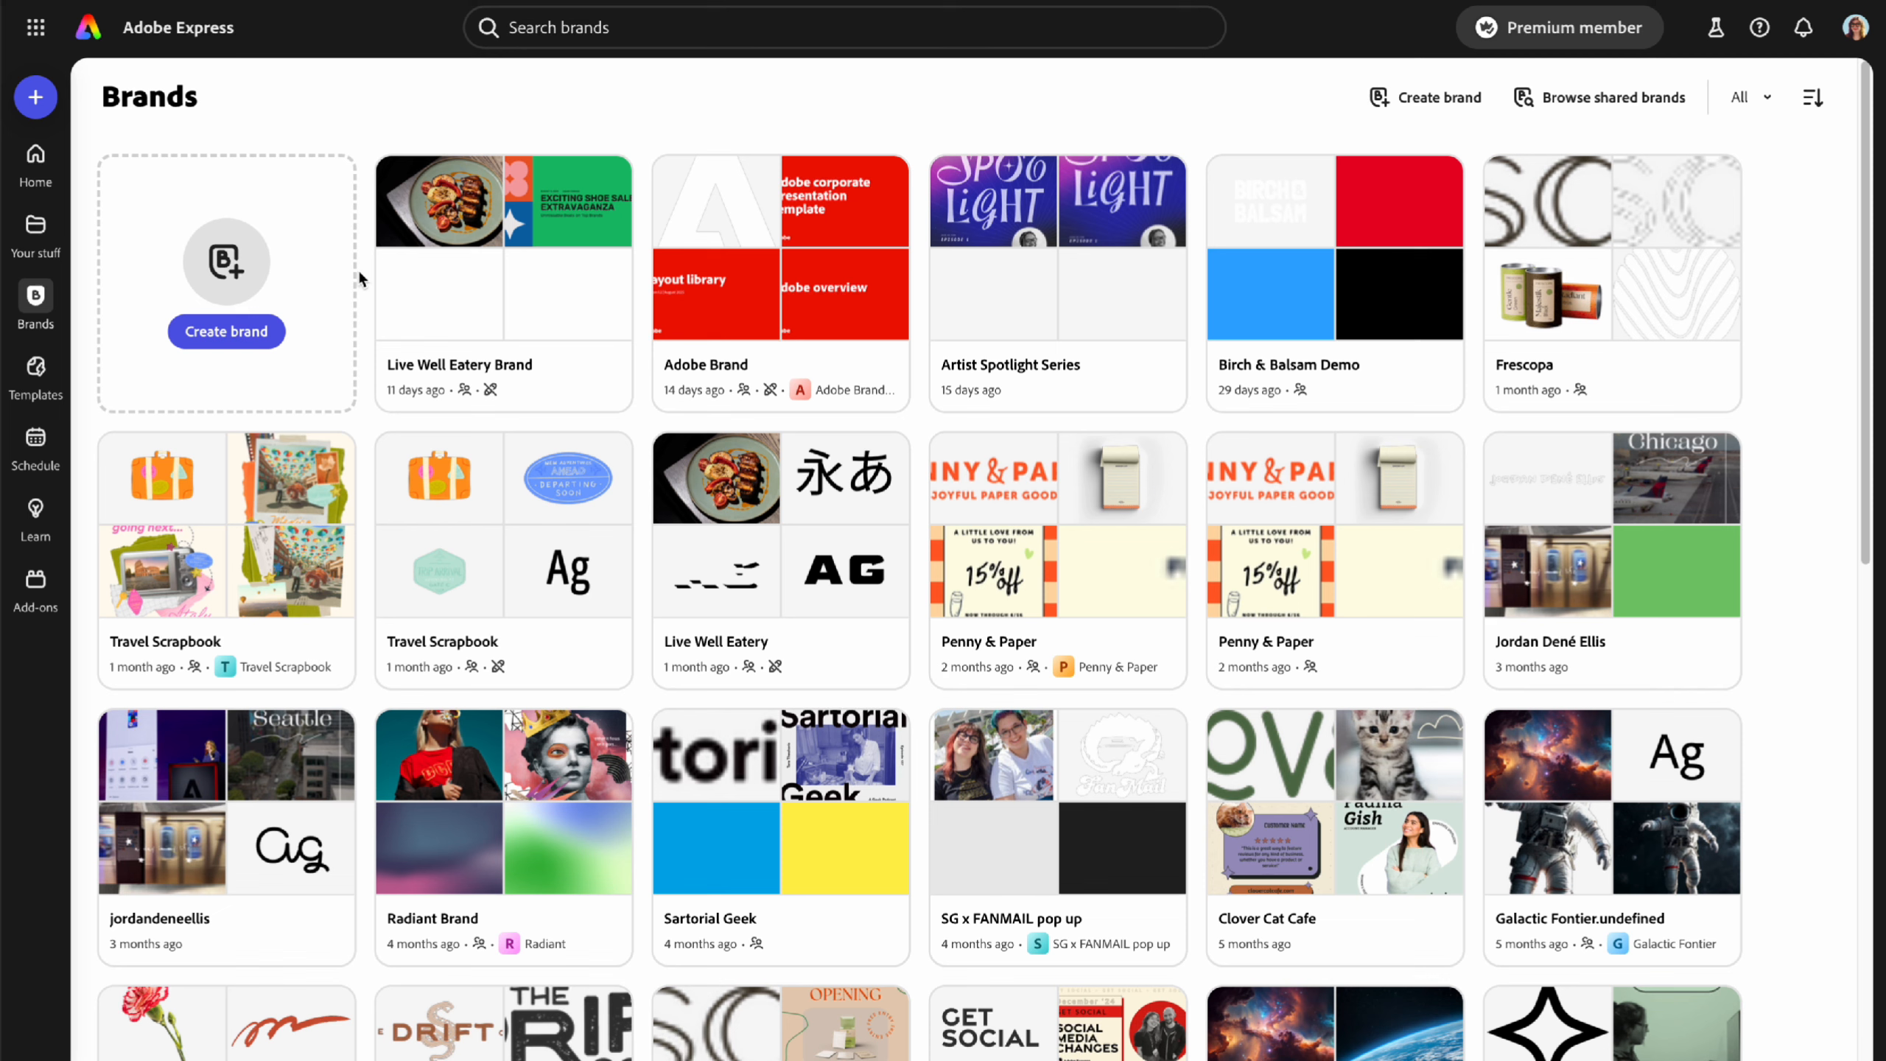
# - Create a new brand named 'DEMO' using manual setup
pyautogui.click(232, 335)
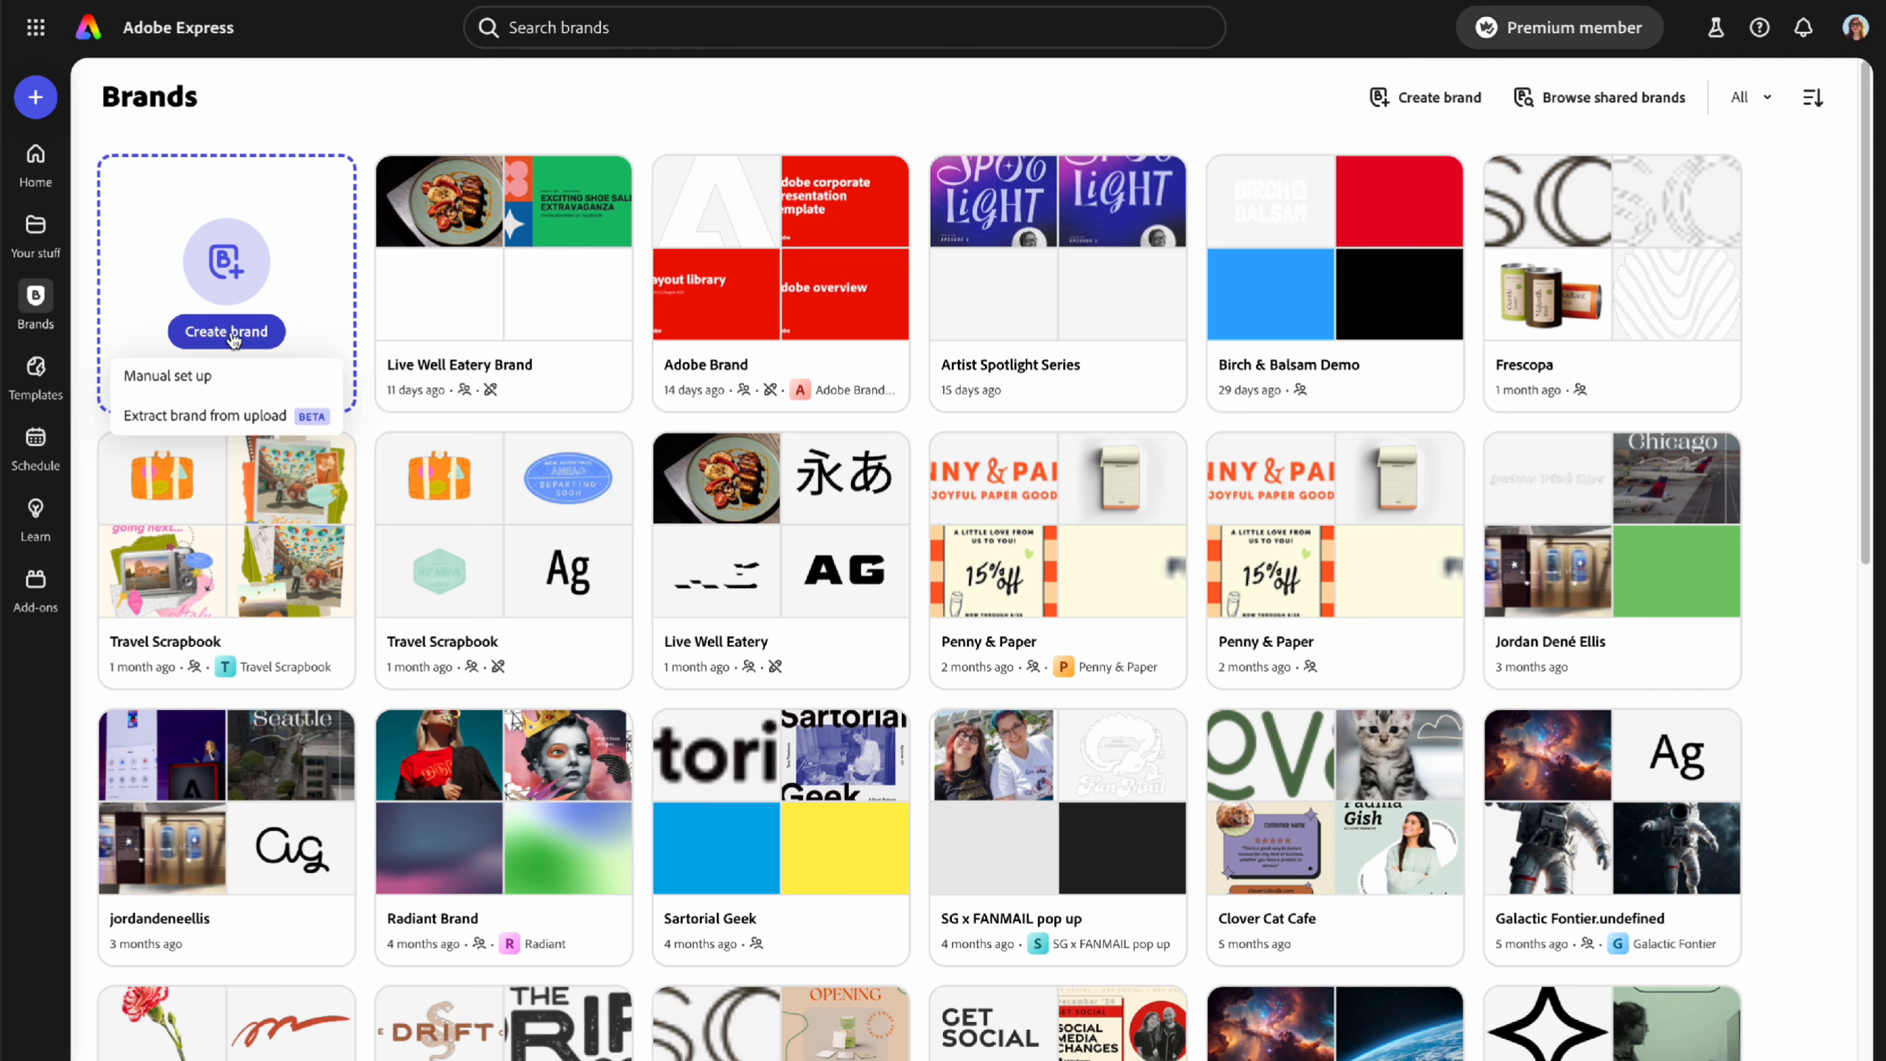
pyautogui.click(192, 390)
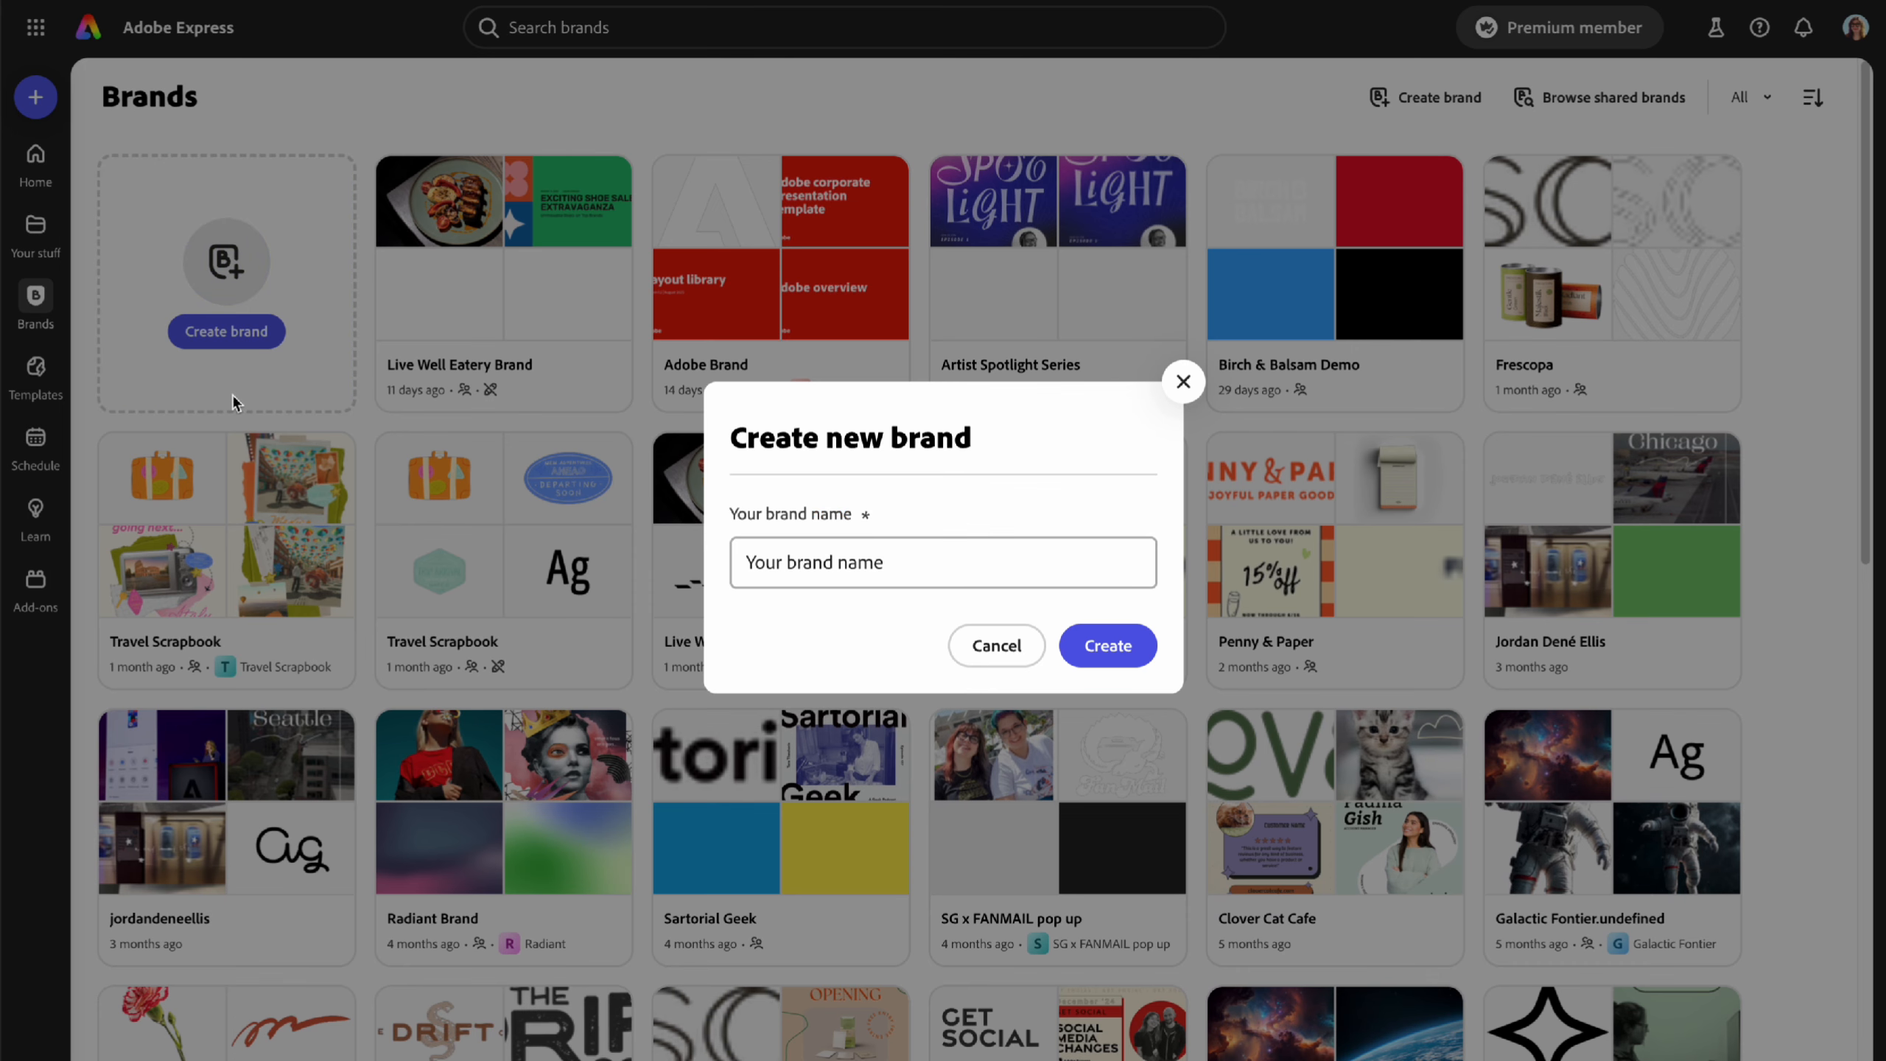
pyautogui.click(822, 568)
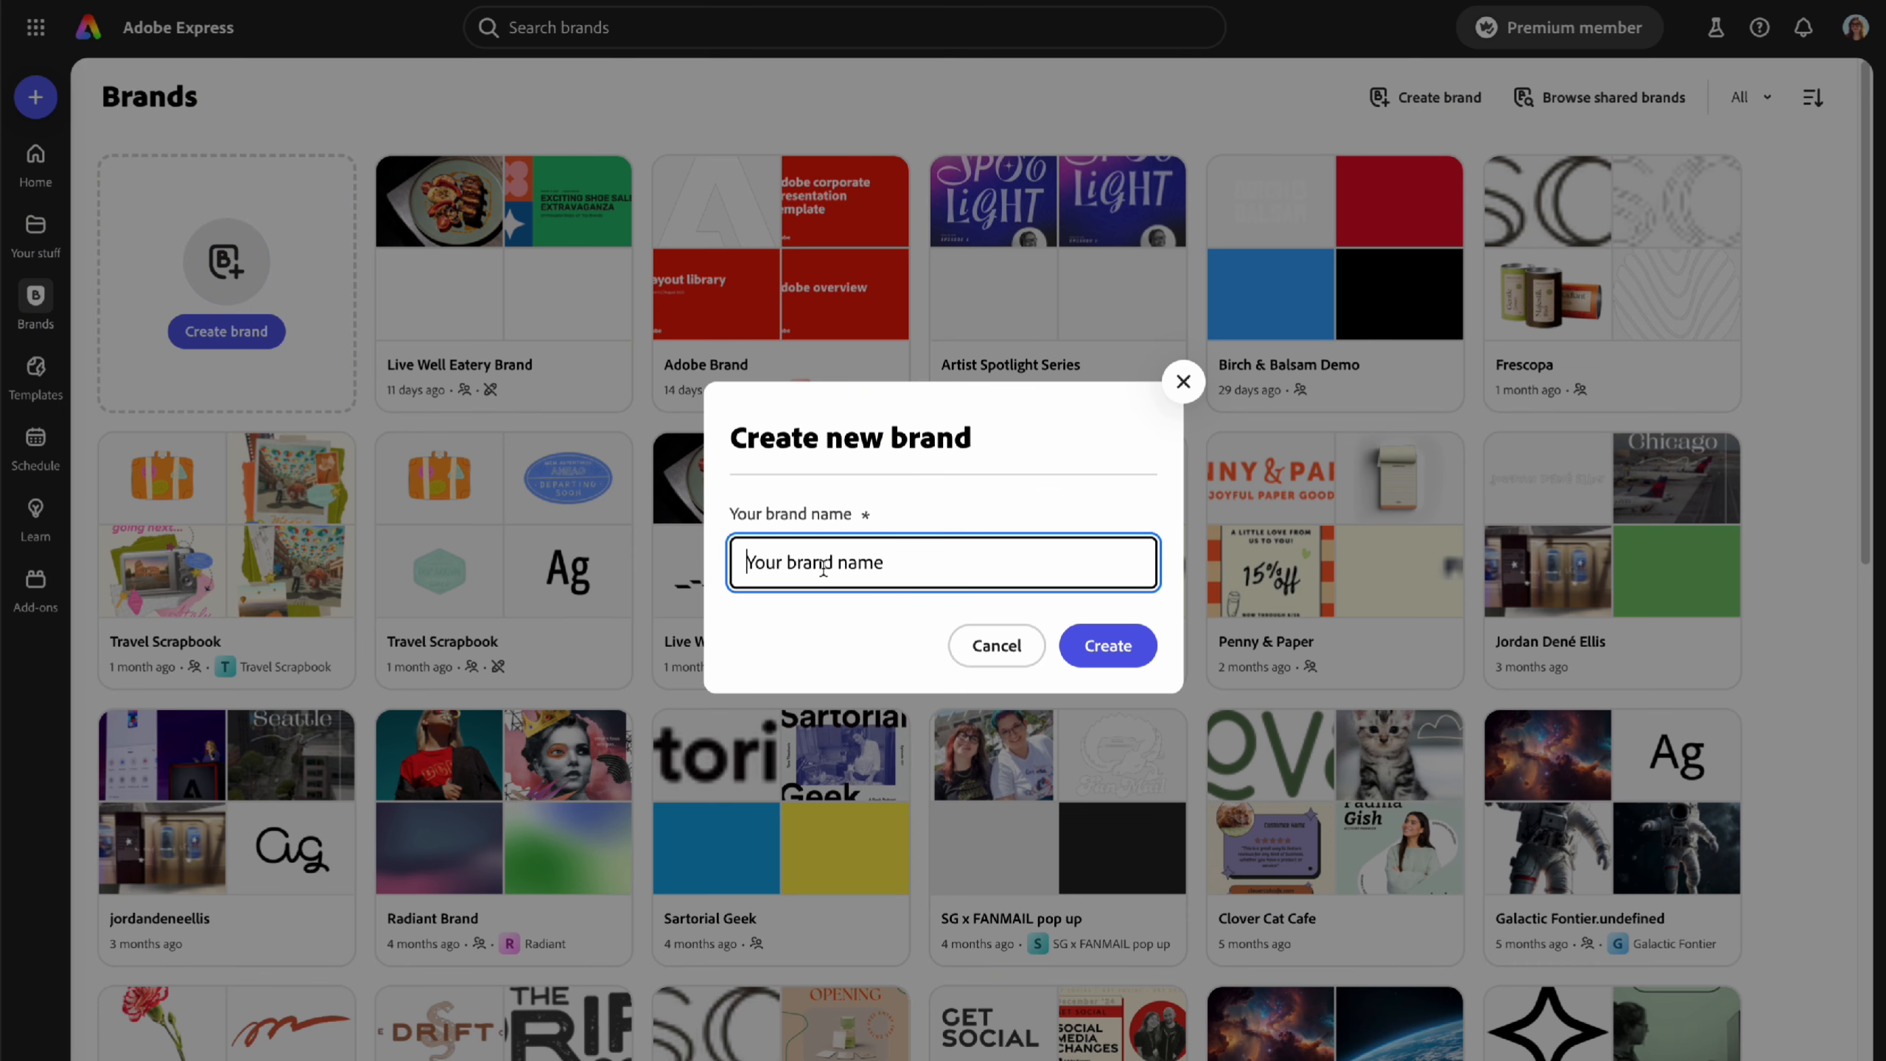
pyautogui.write('DEMO')
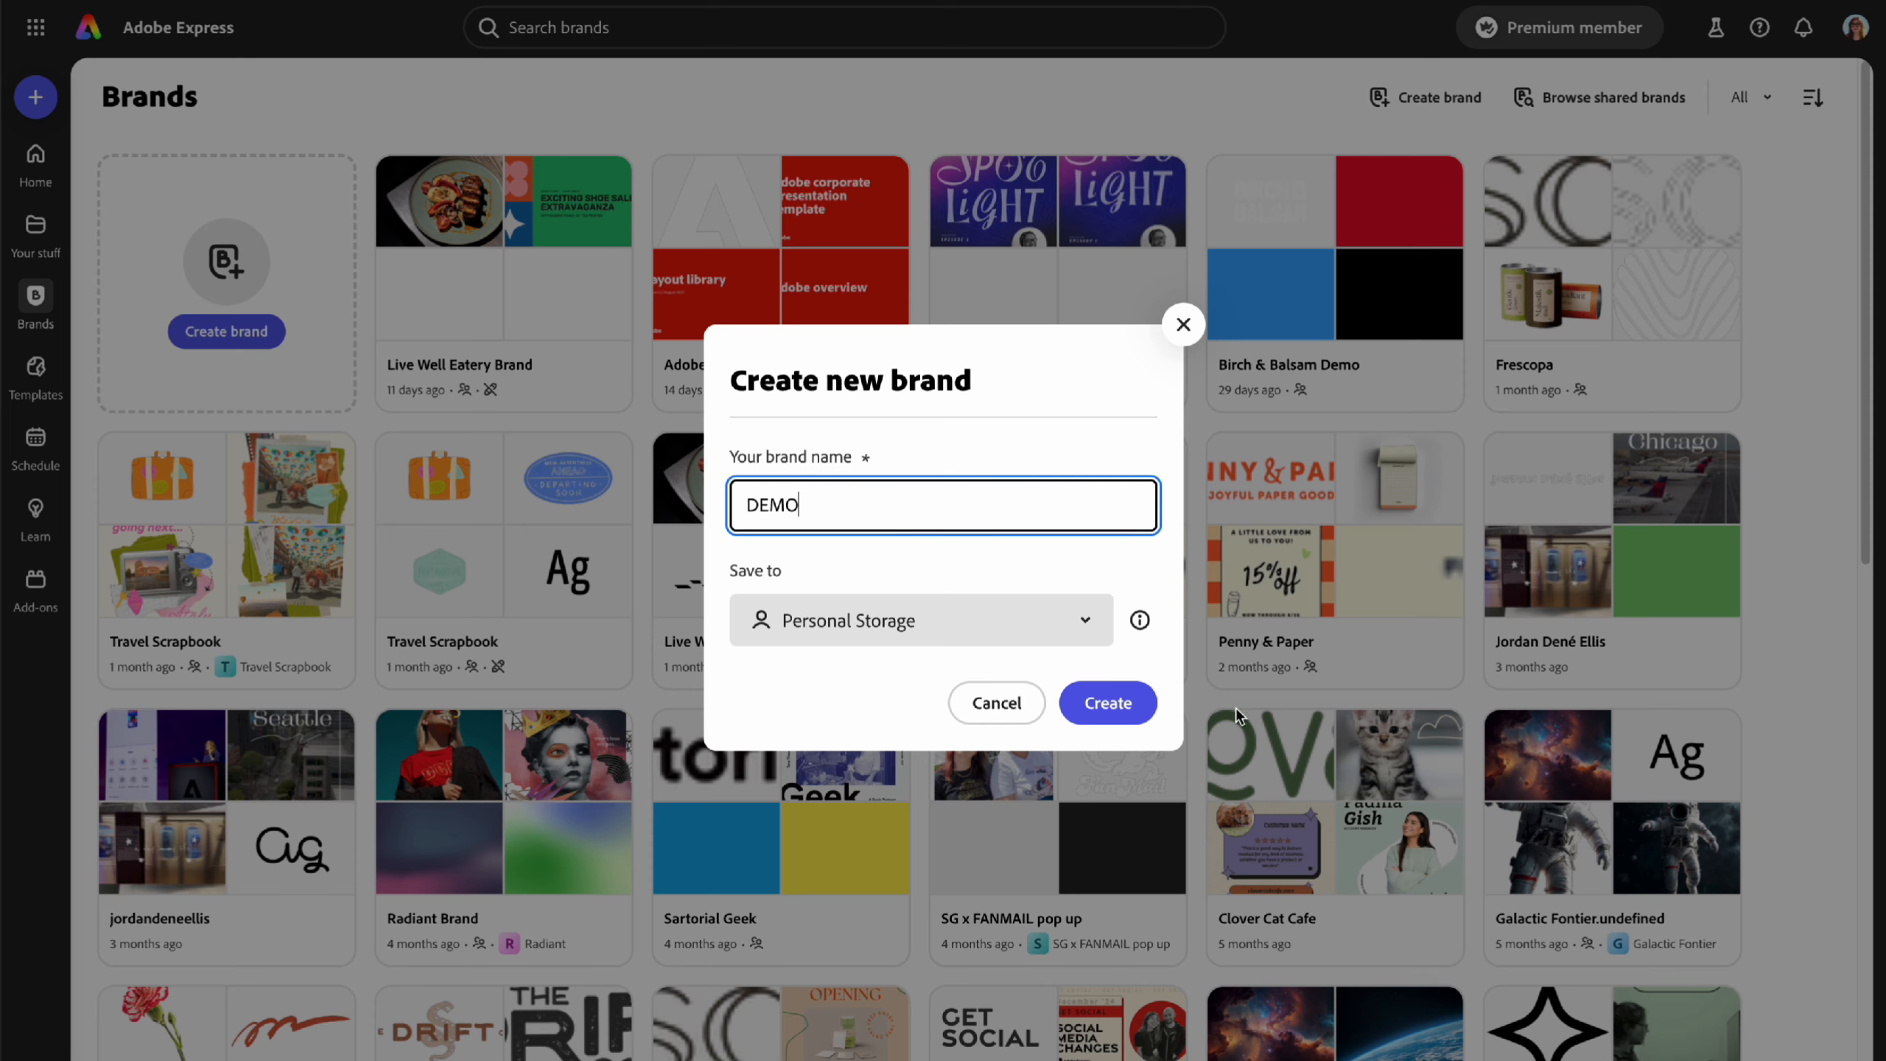
pyautogui.click(1120, 707)
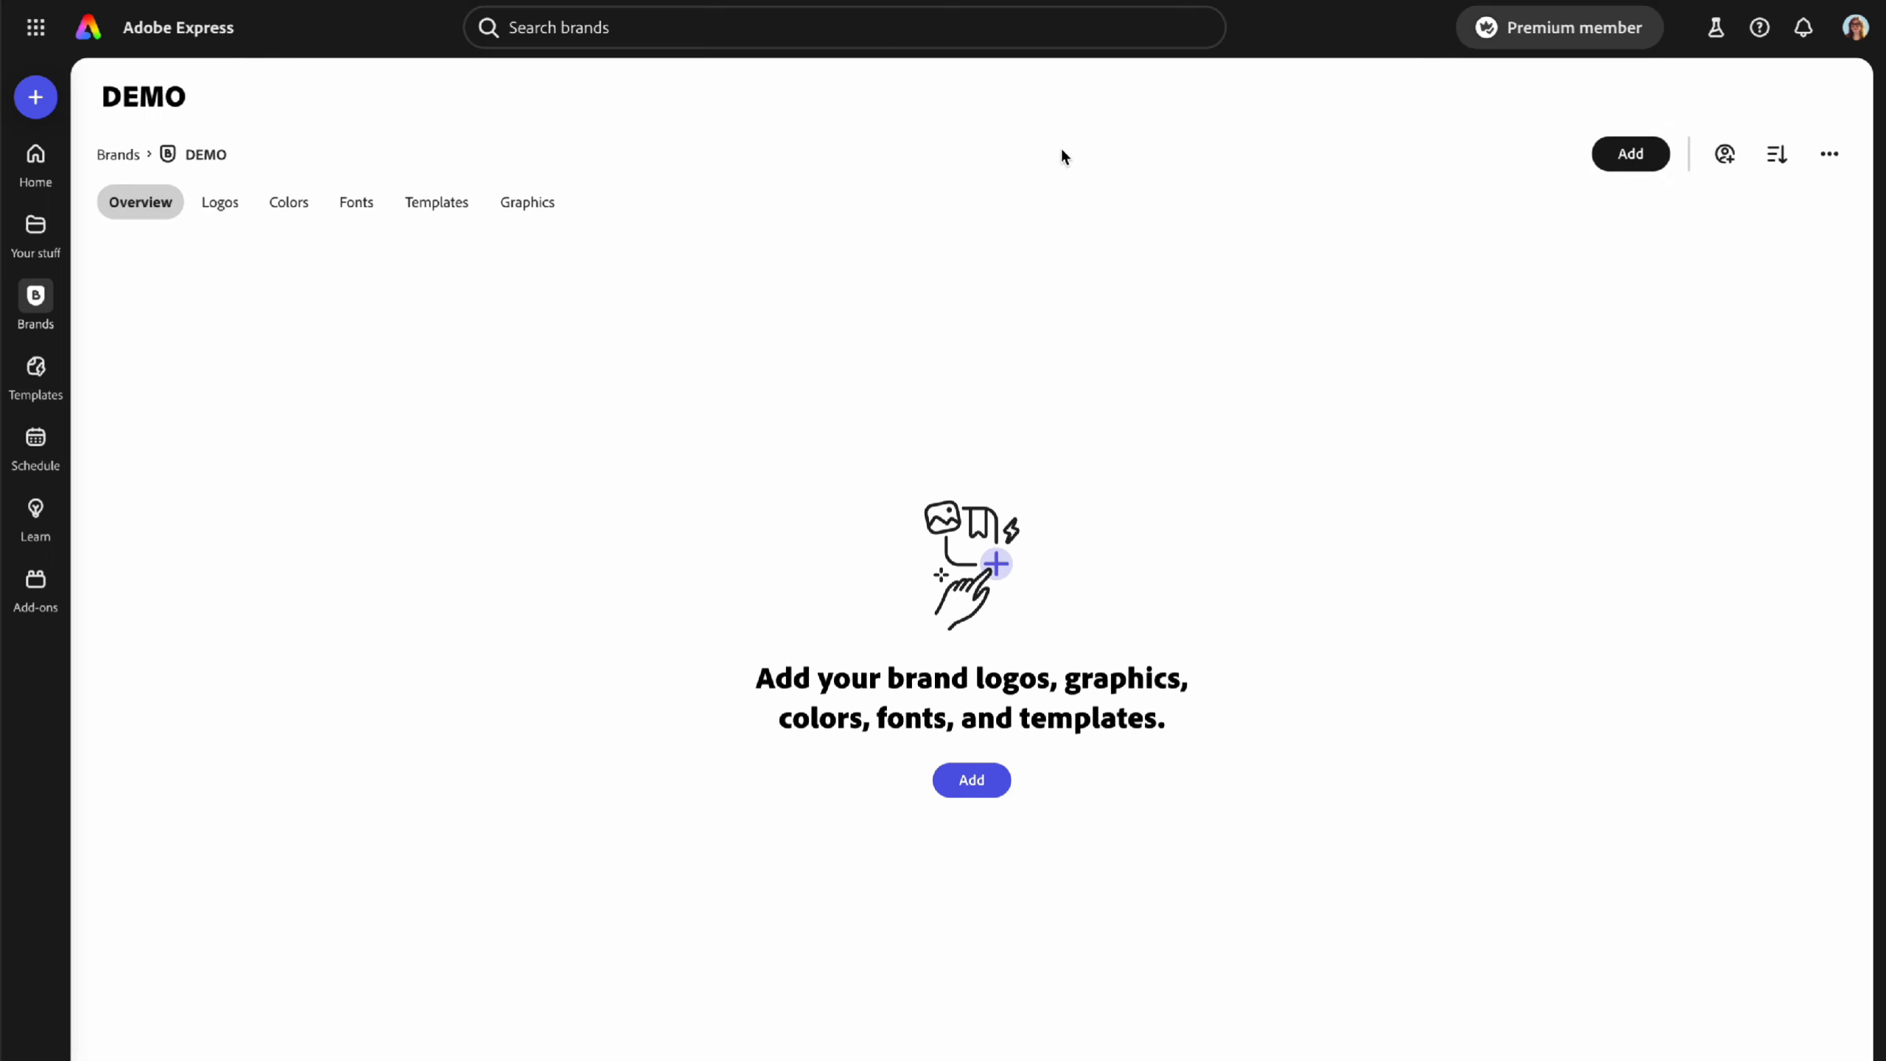
# - View the DEMO brand's empty Logos and Colors sections and the options for adding colours
pyautogui.click(227, 217)
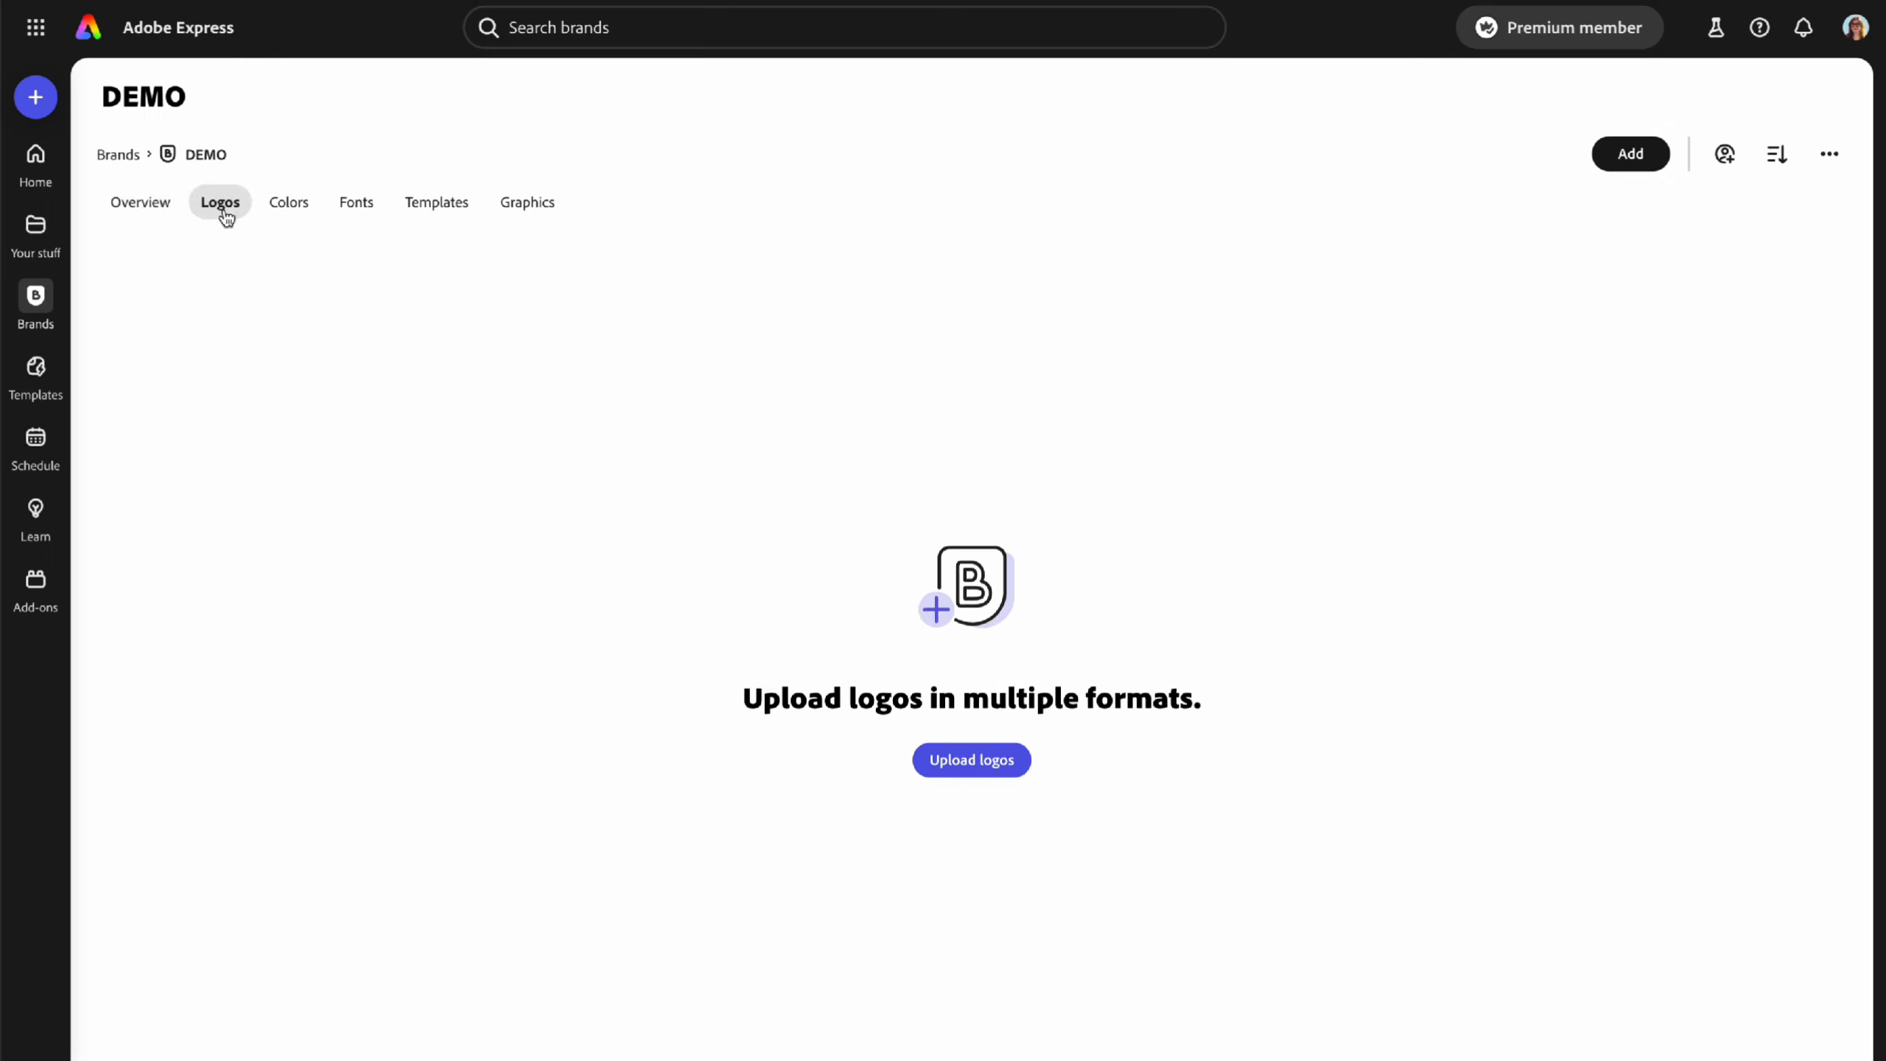
pyautogui.click(289, 212)
pyautogui.click(983, 766)
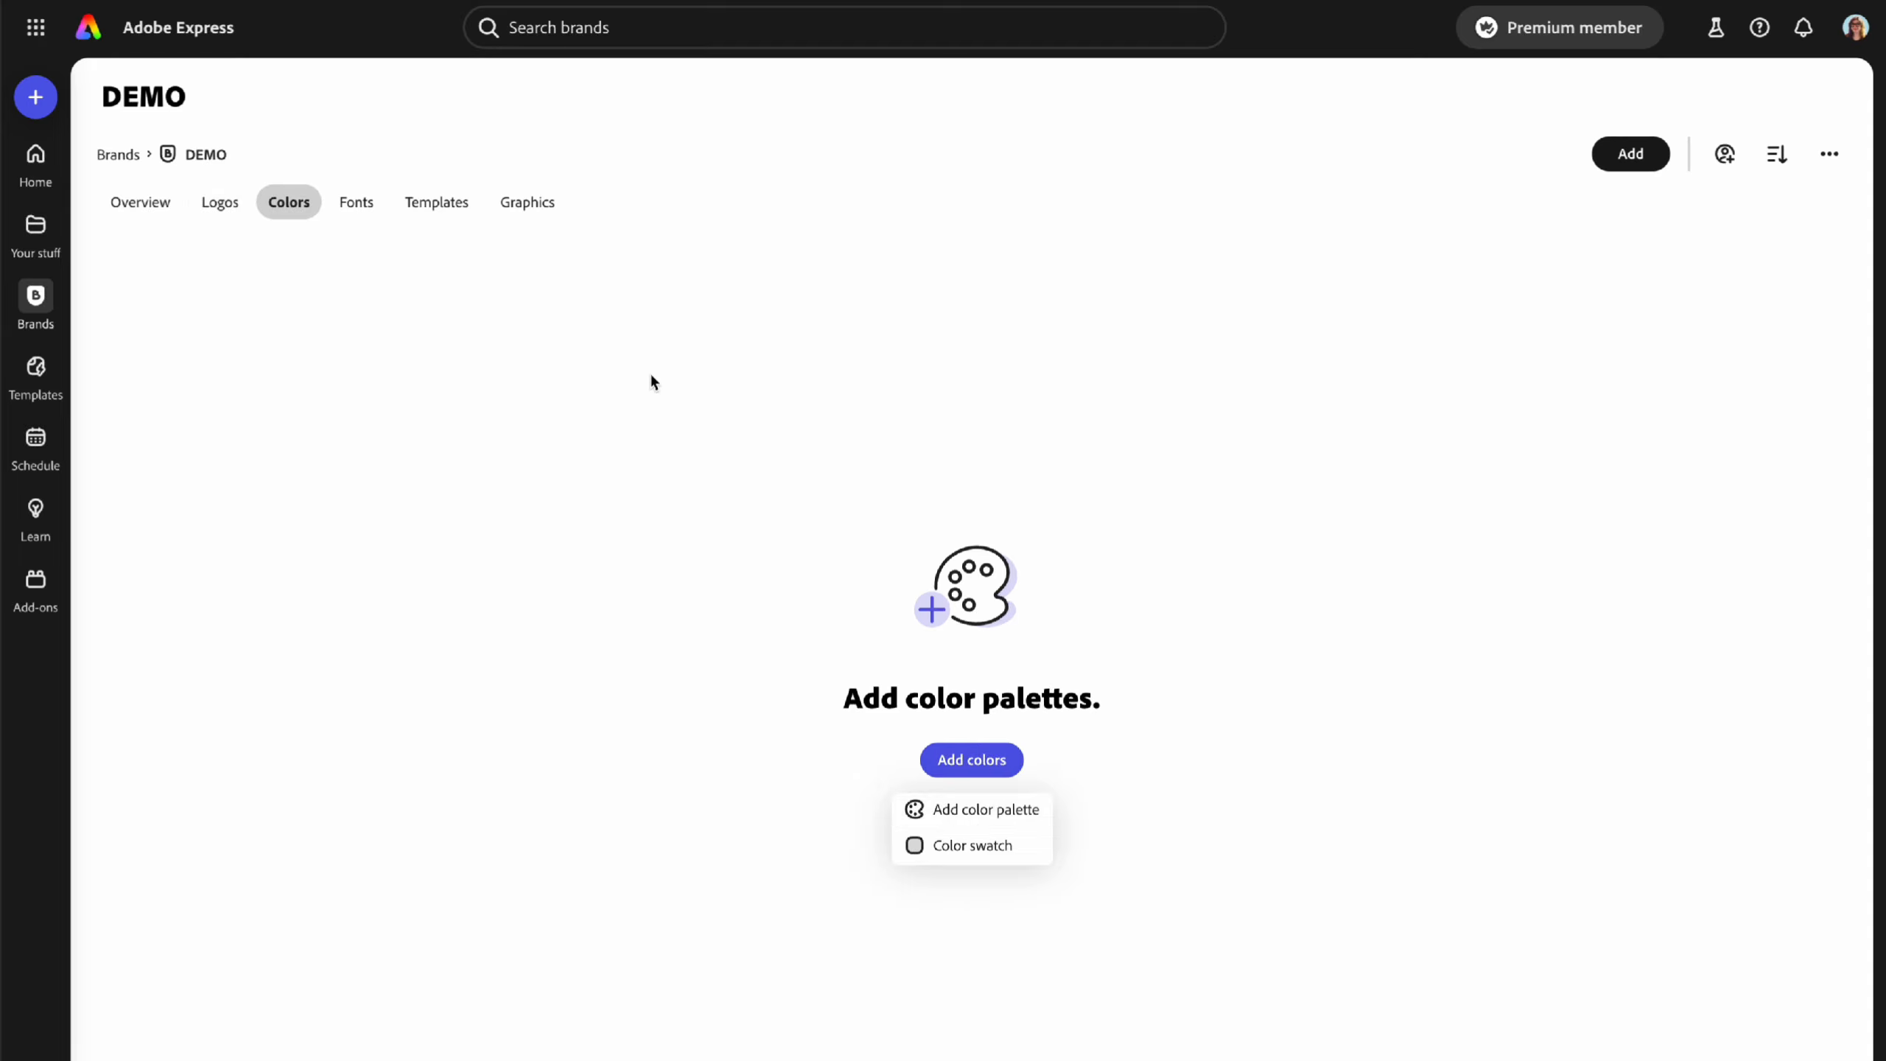
# - Browse the font picker without adding fonts, then view the Templates and Graphics sections
pyautogui.click(354, 204)
pyautogui.click(977, 782)
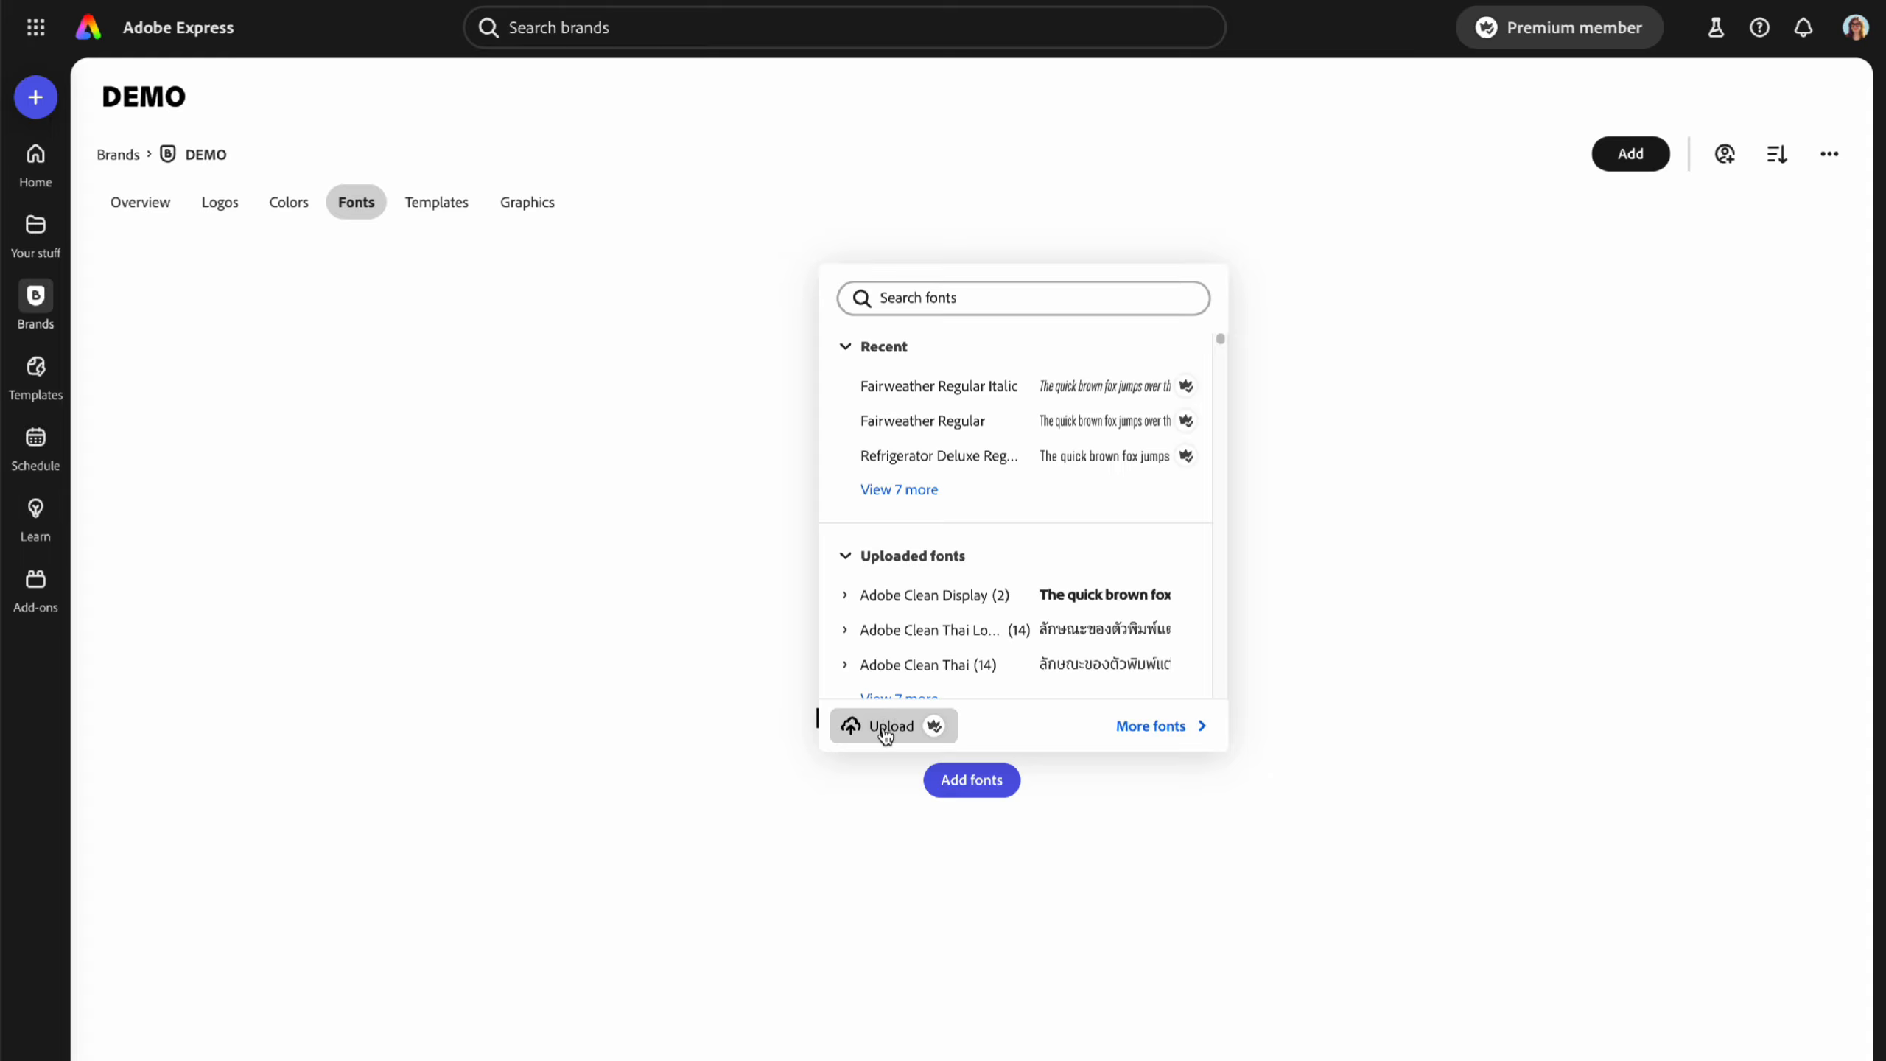
pyautogui.scroll(-15, 1036, 560)
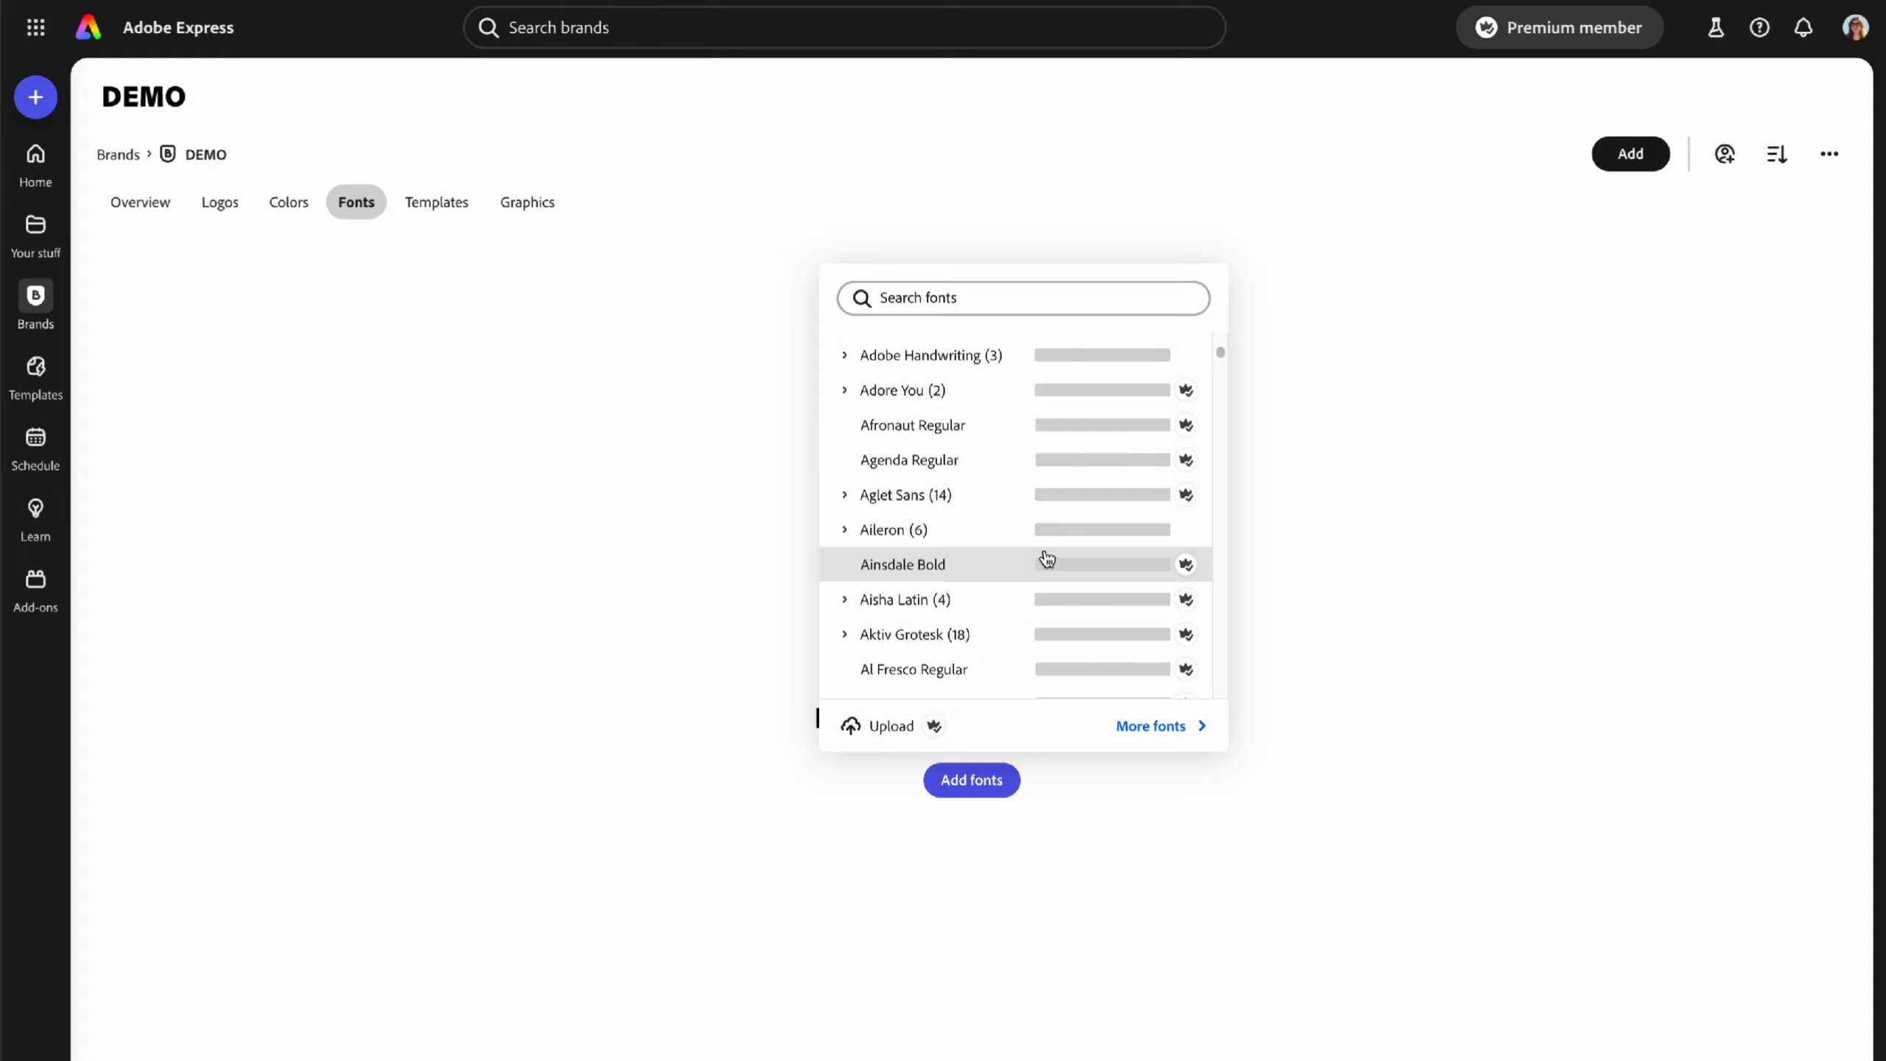
pyautogui.scroll(15, 1043, 550)
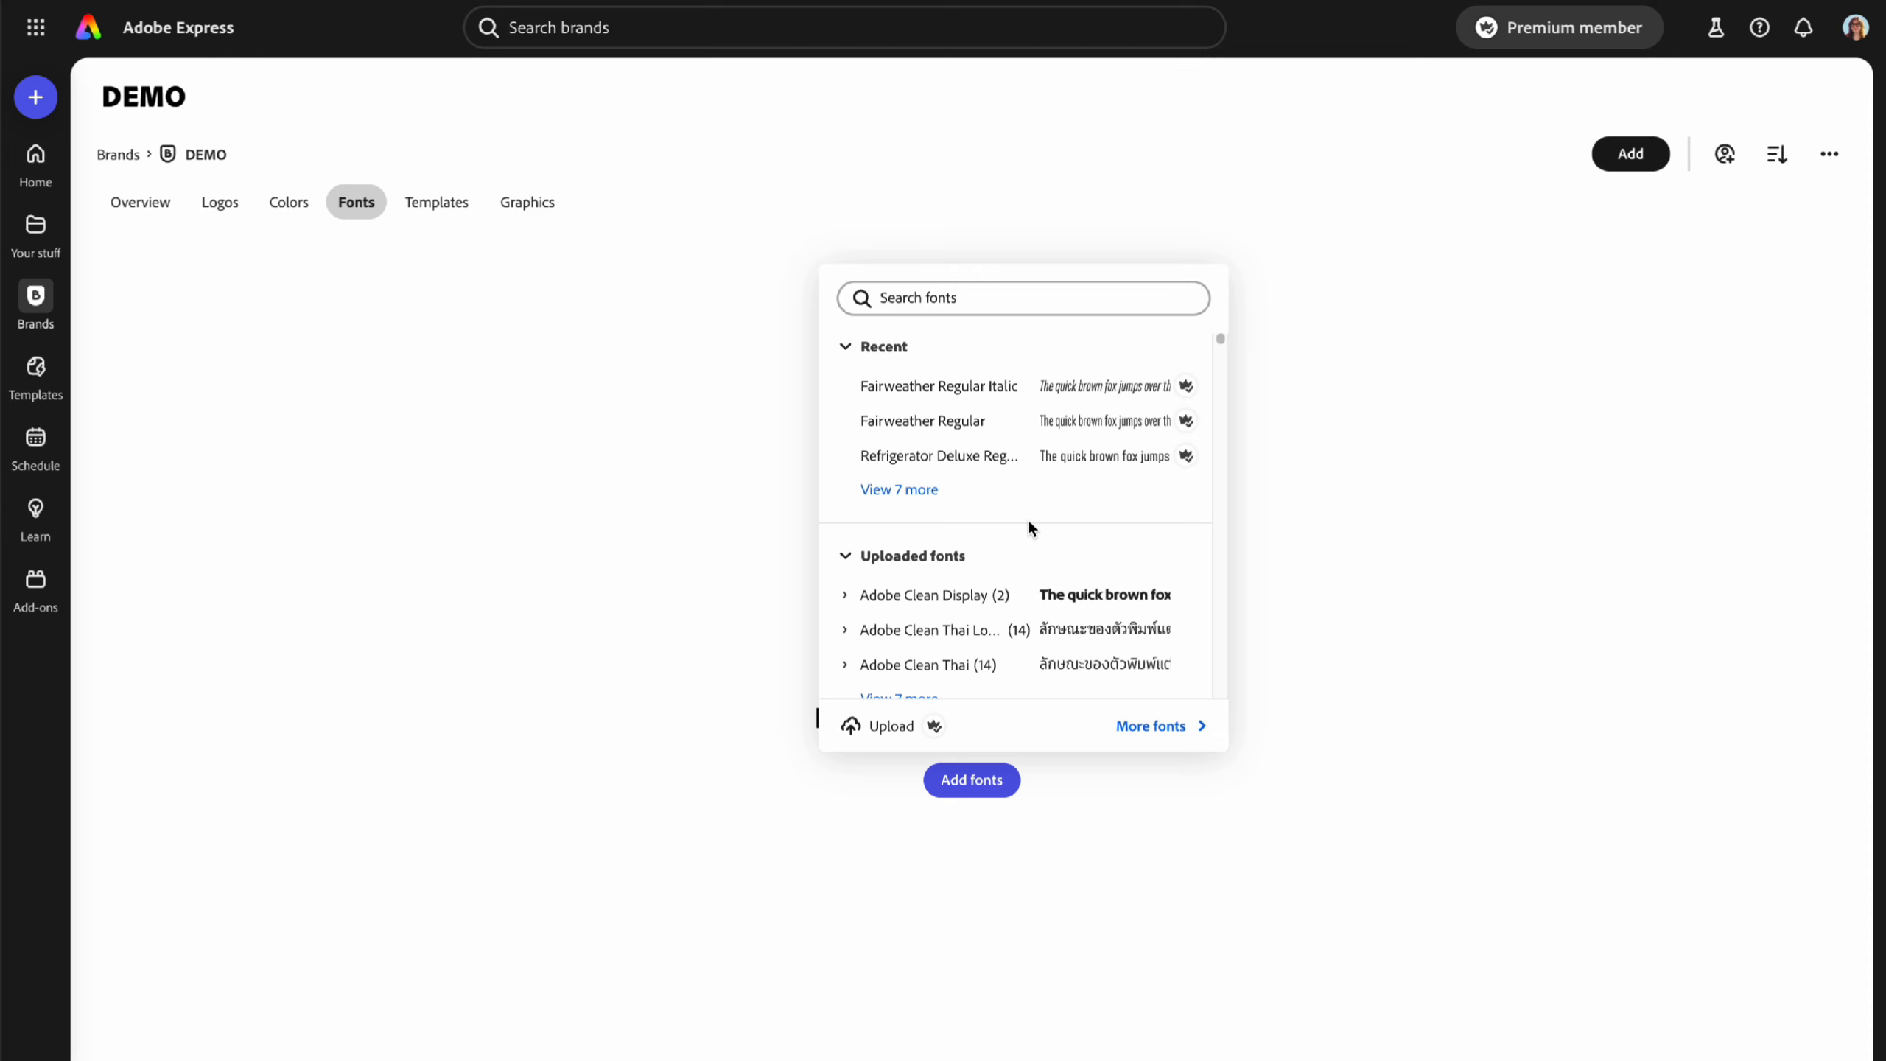
pyautogui.scroll(-6, 1003, 563)
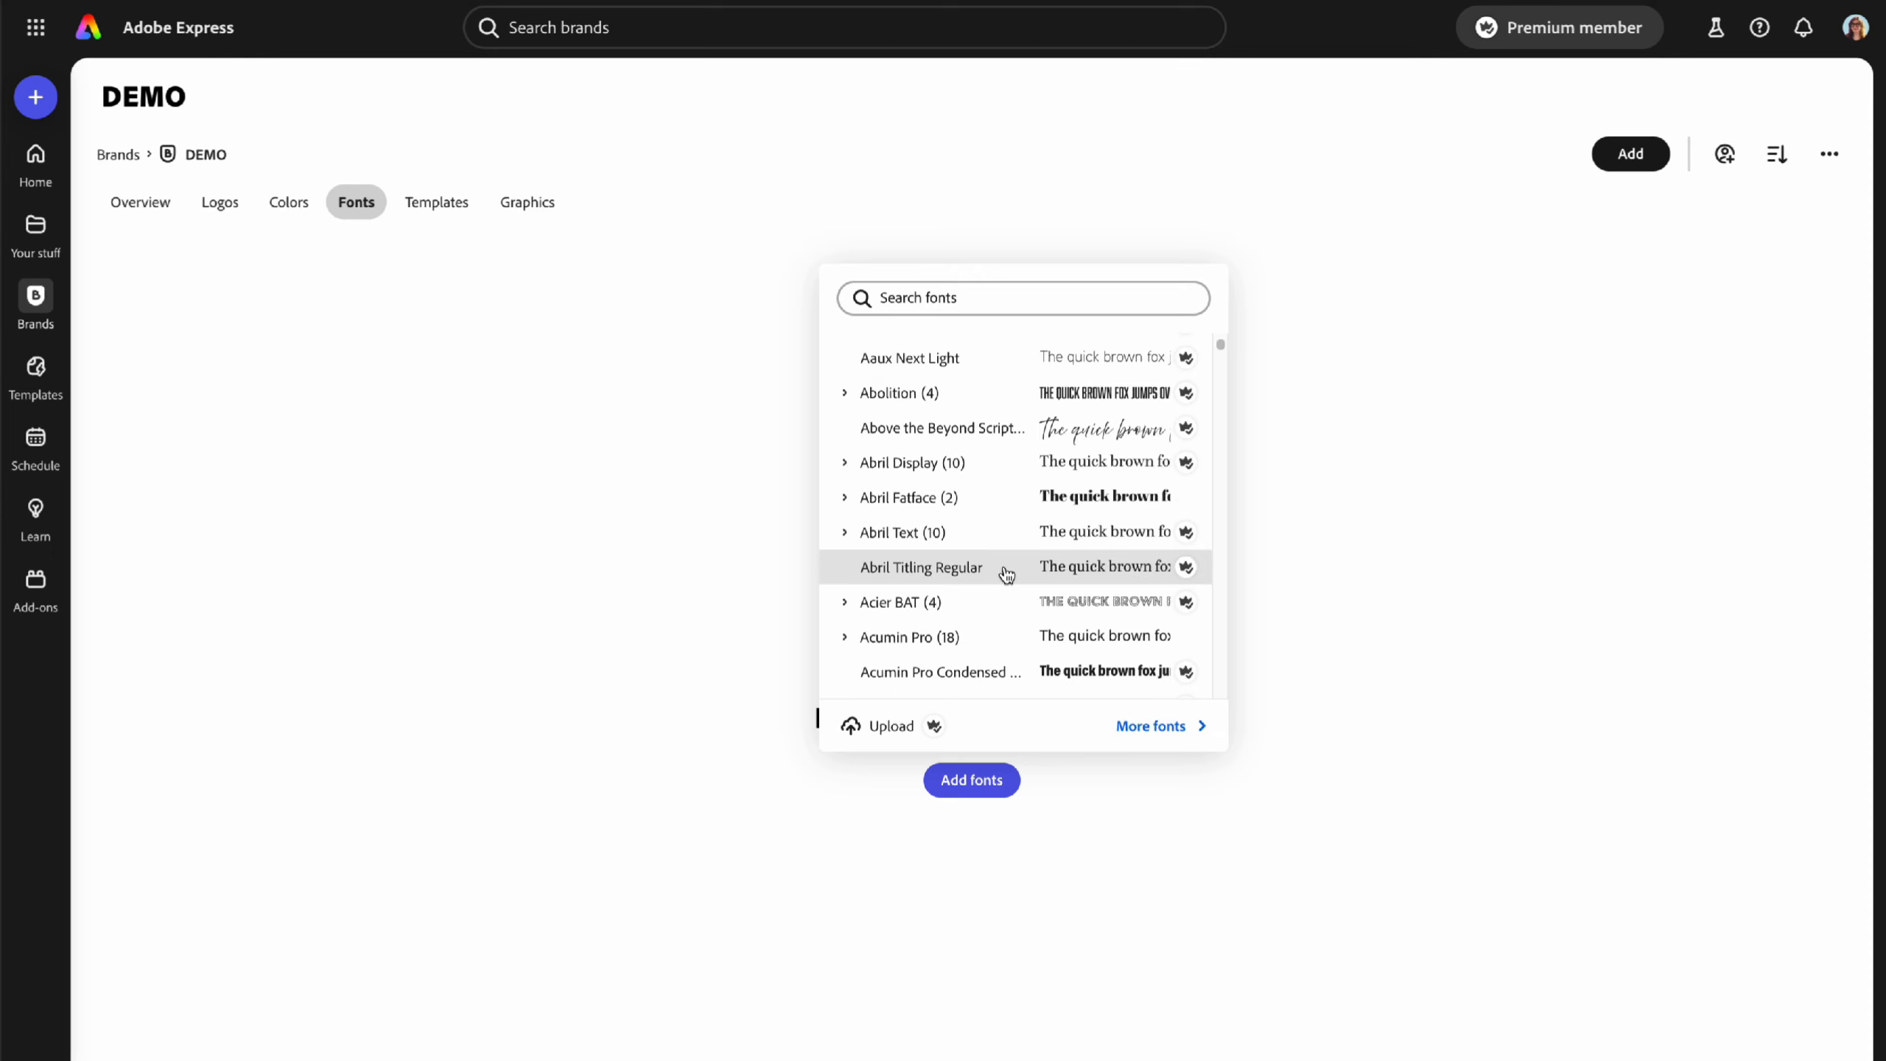
pyautogui.scroll(2, 1009, 568)
pyautogui.scroll(4, 1007, 574)
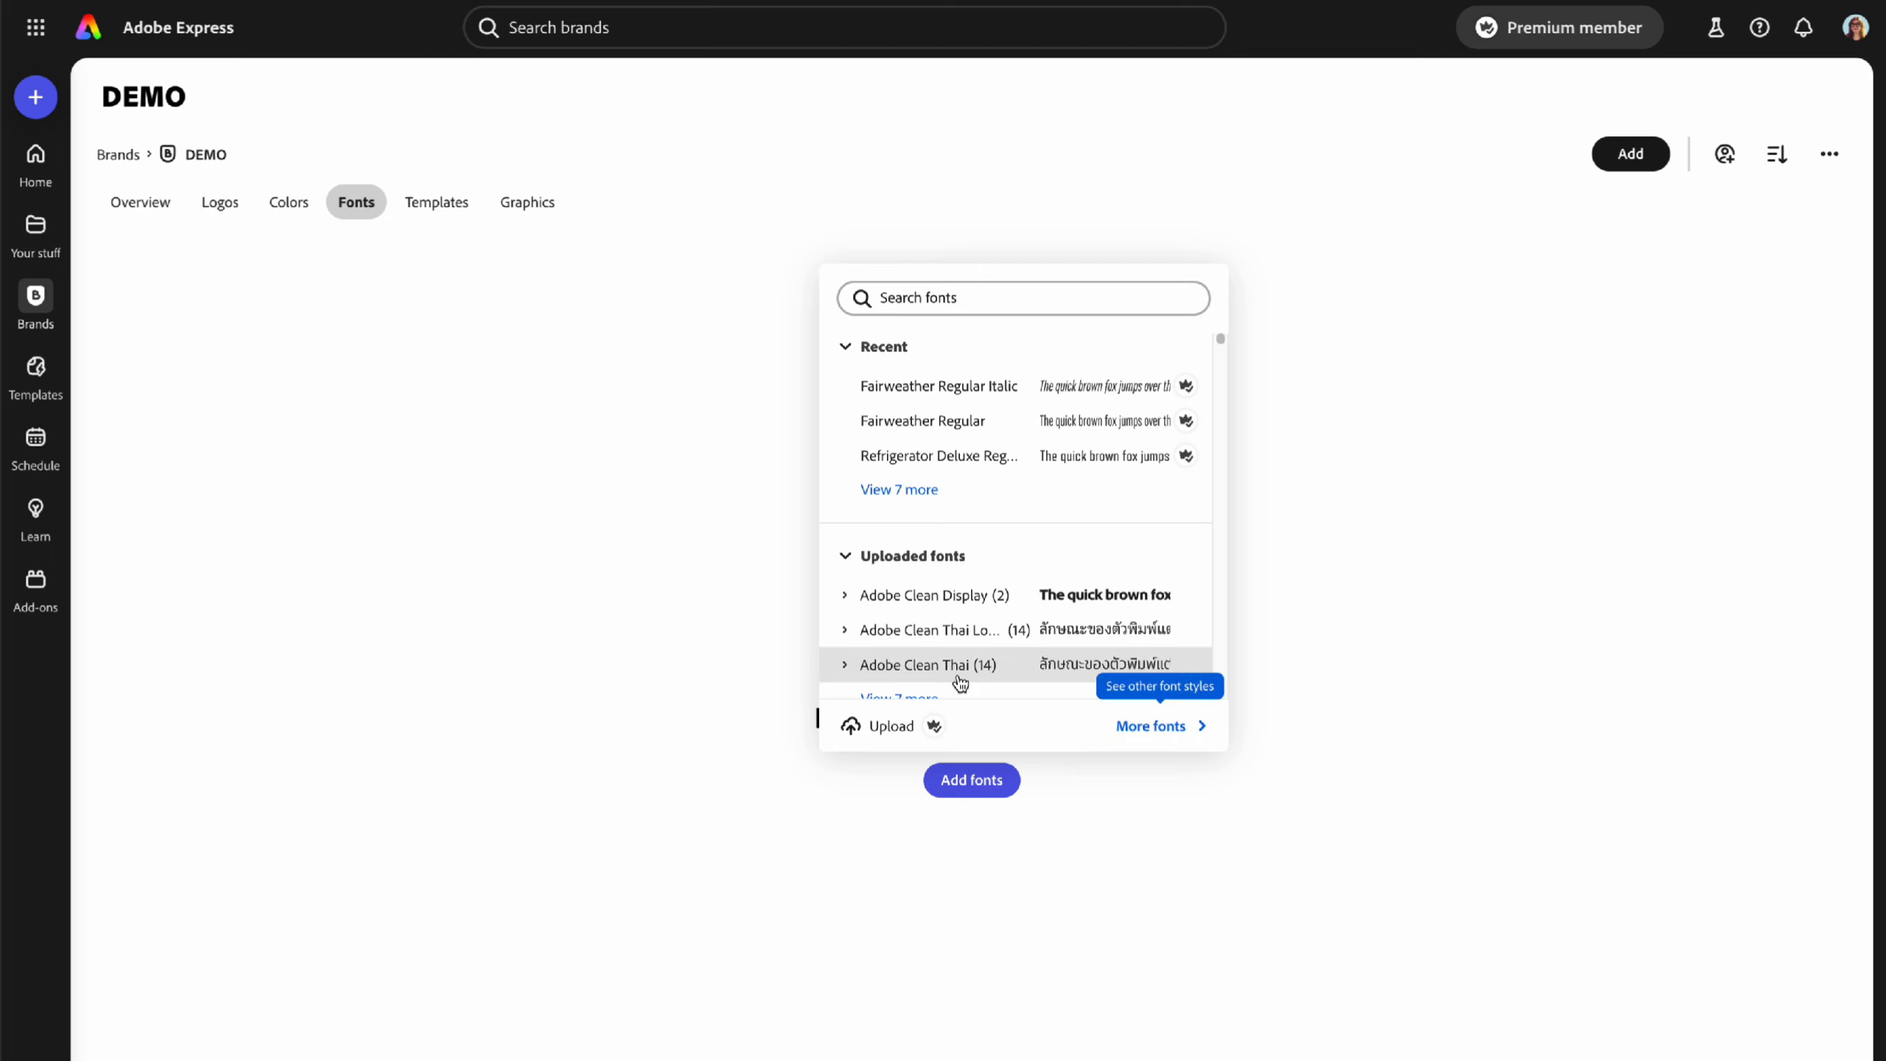
pyautogui.click(640, 504)
pyautogui.click(439, 222)
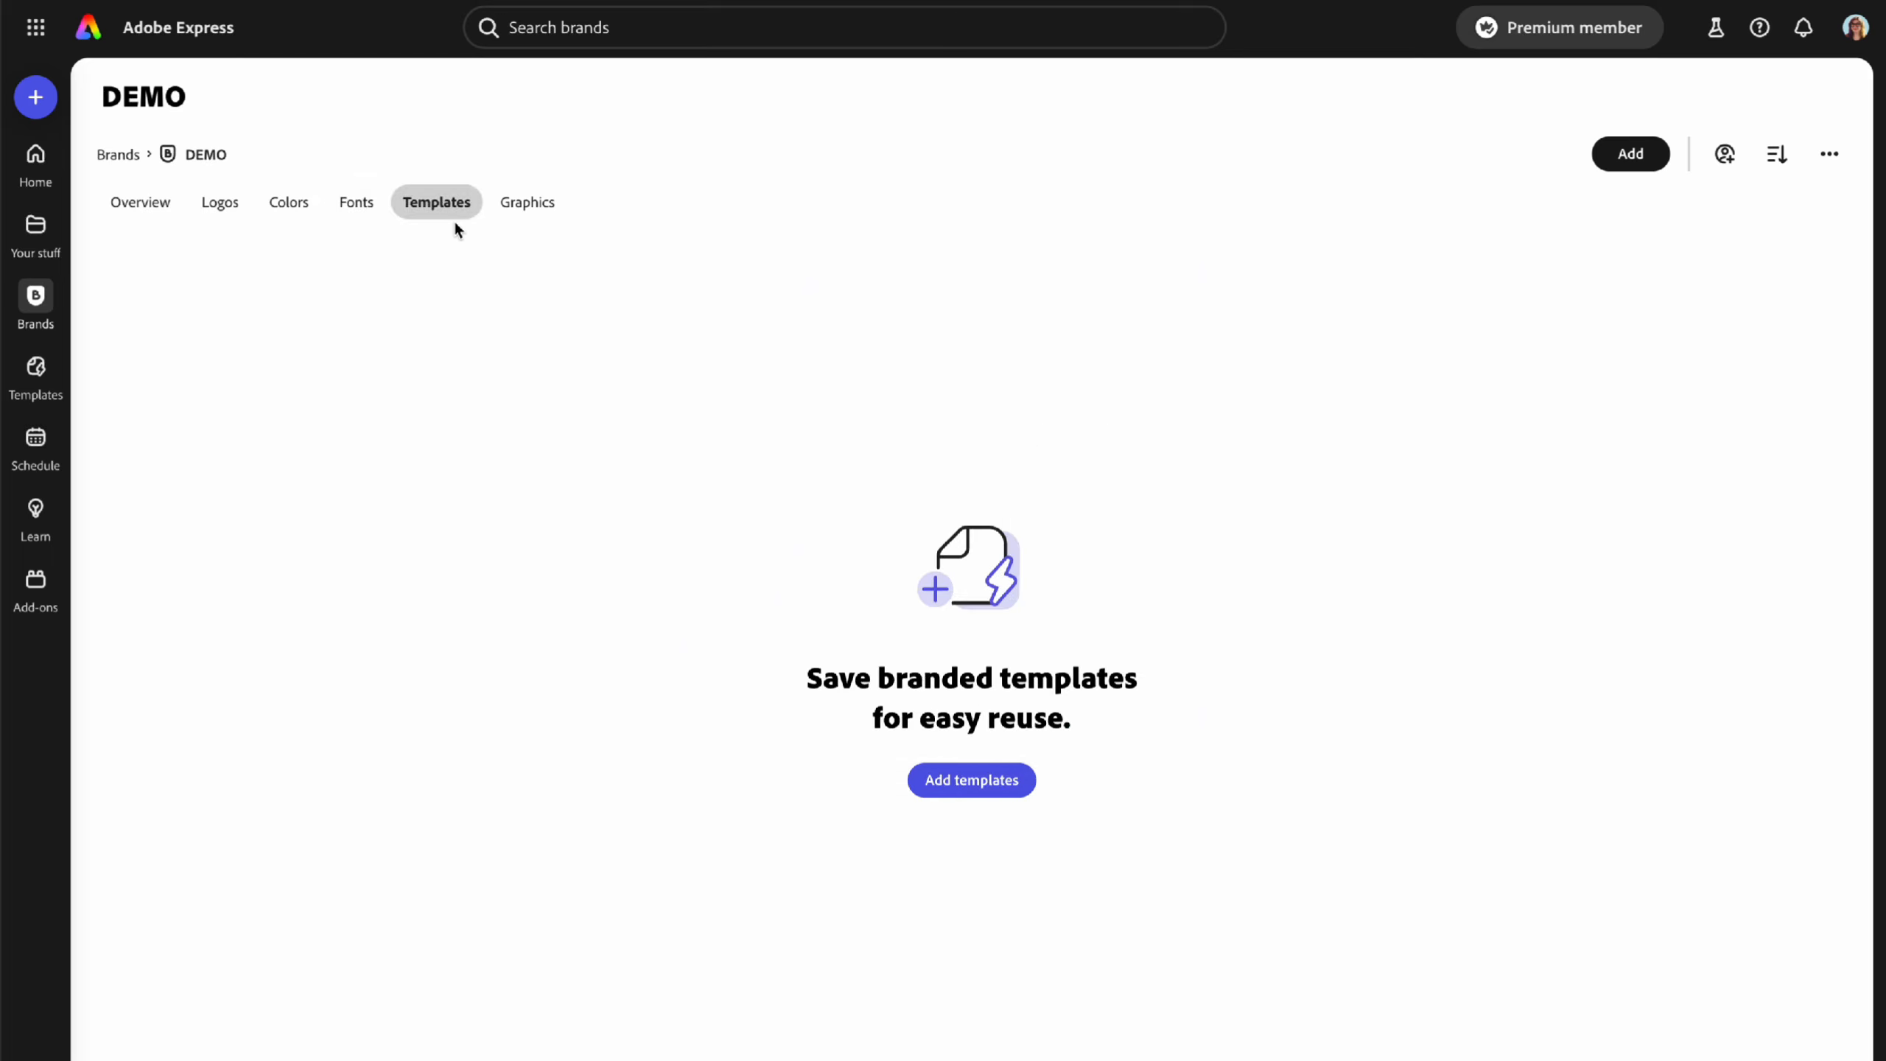
pyautogui.click(566, 215)
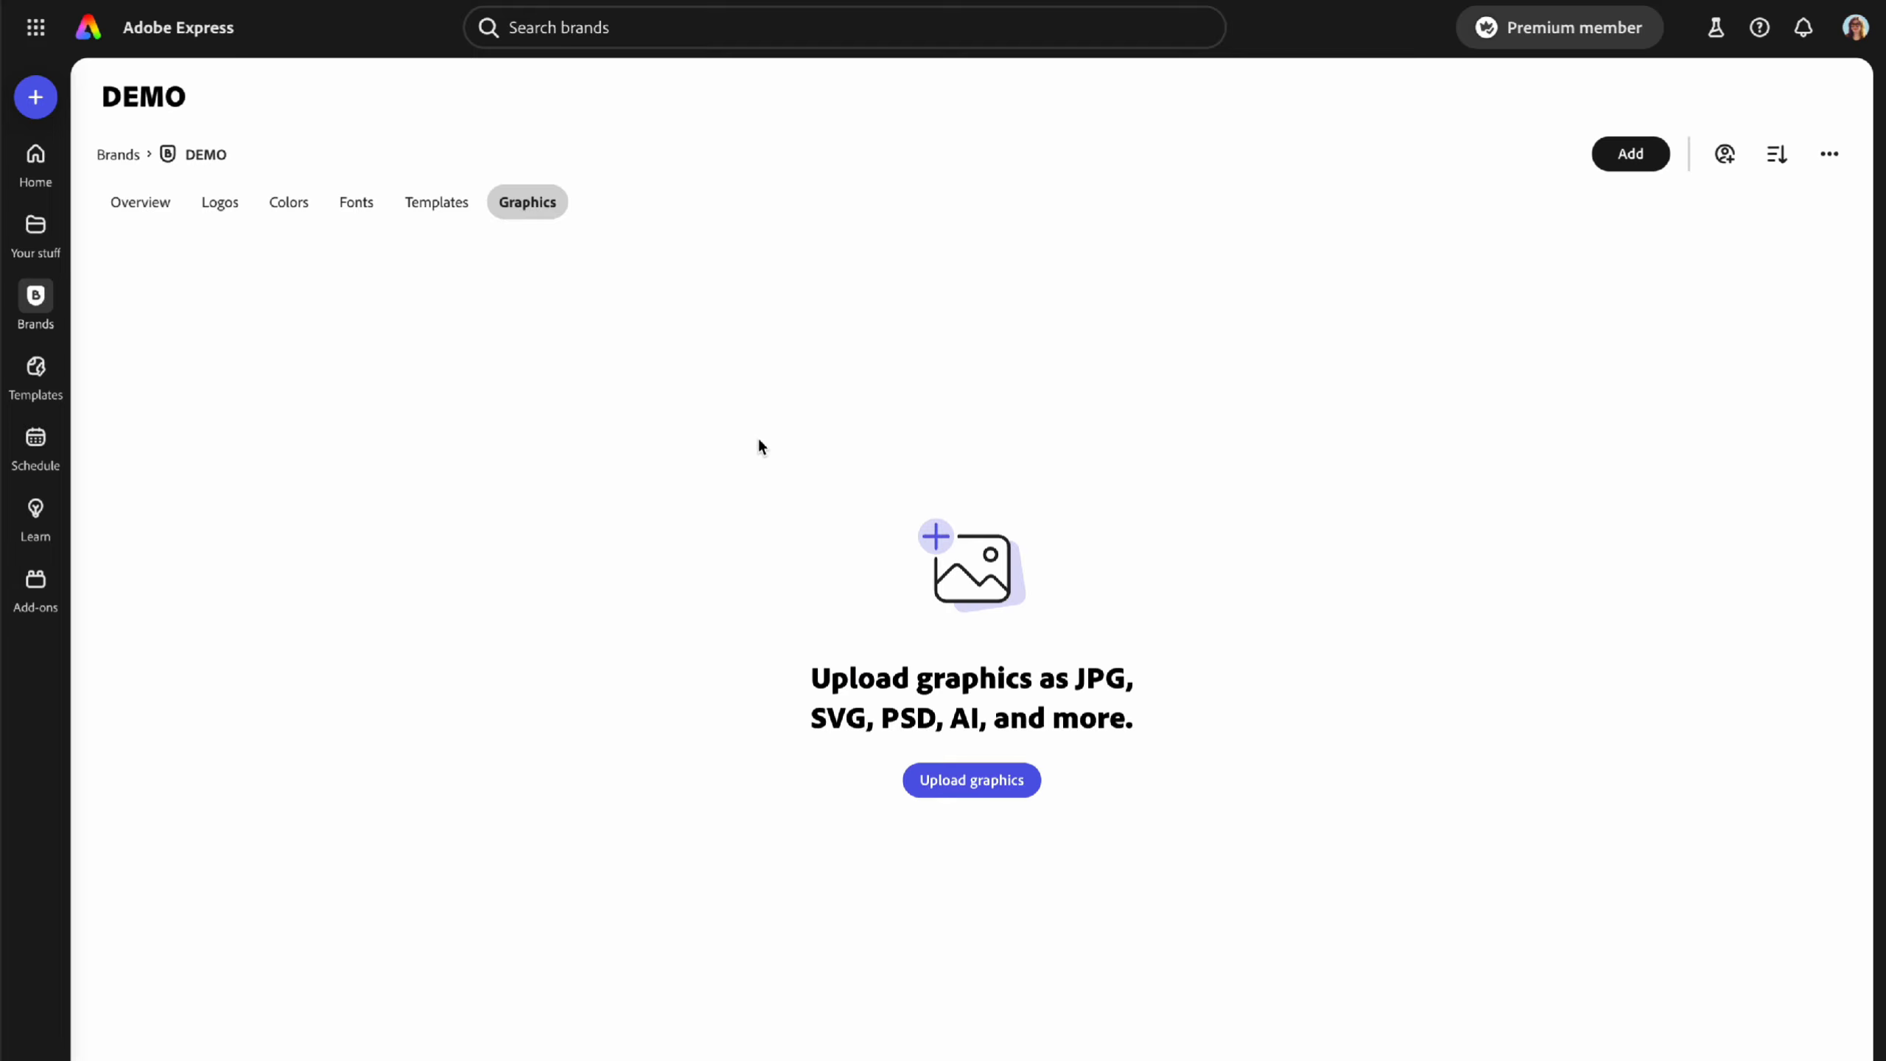
# - Open the Clover Cat Cafe brand and check its Body font options
pyautogui.click(118, 154)
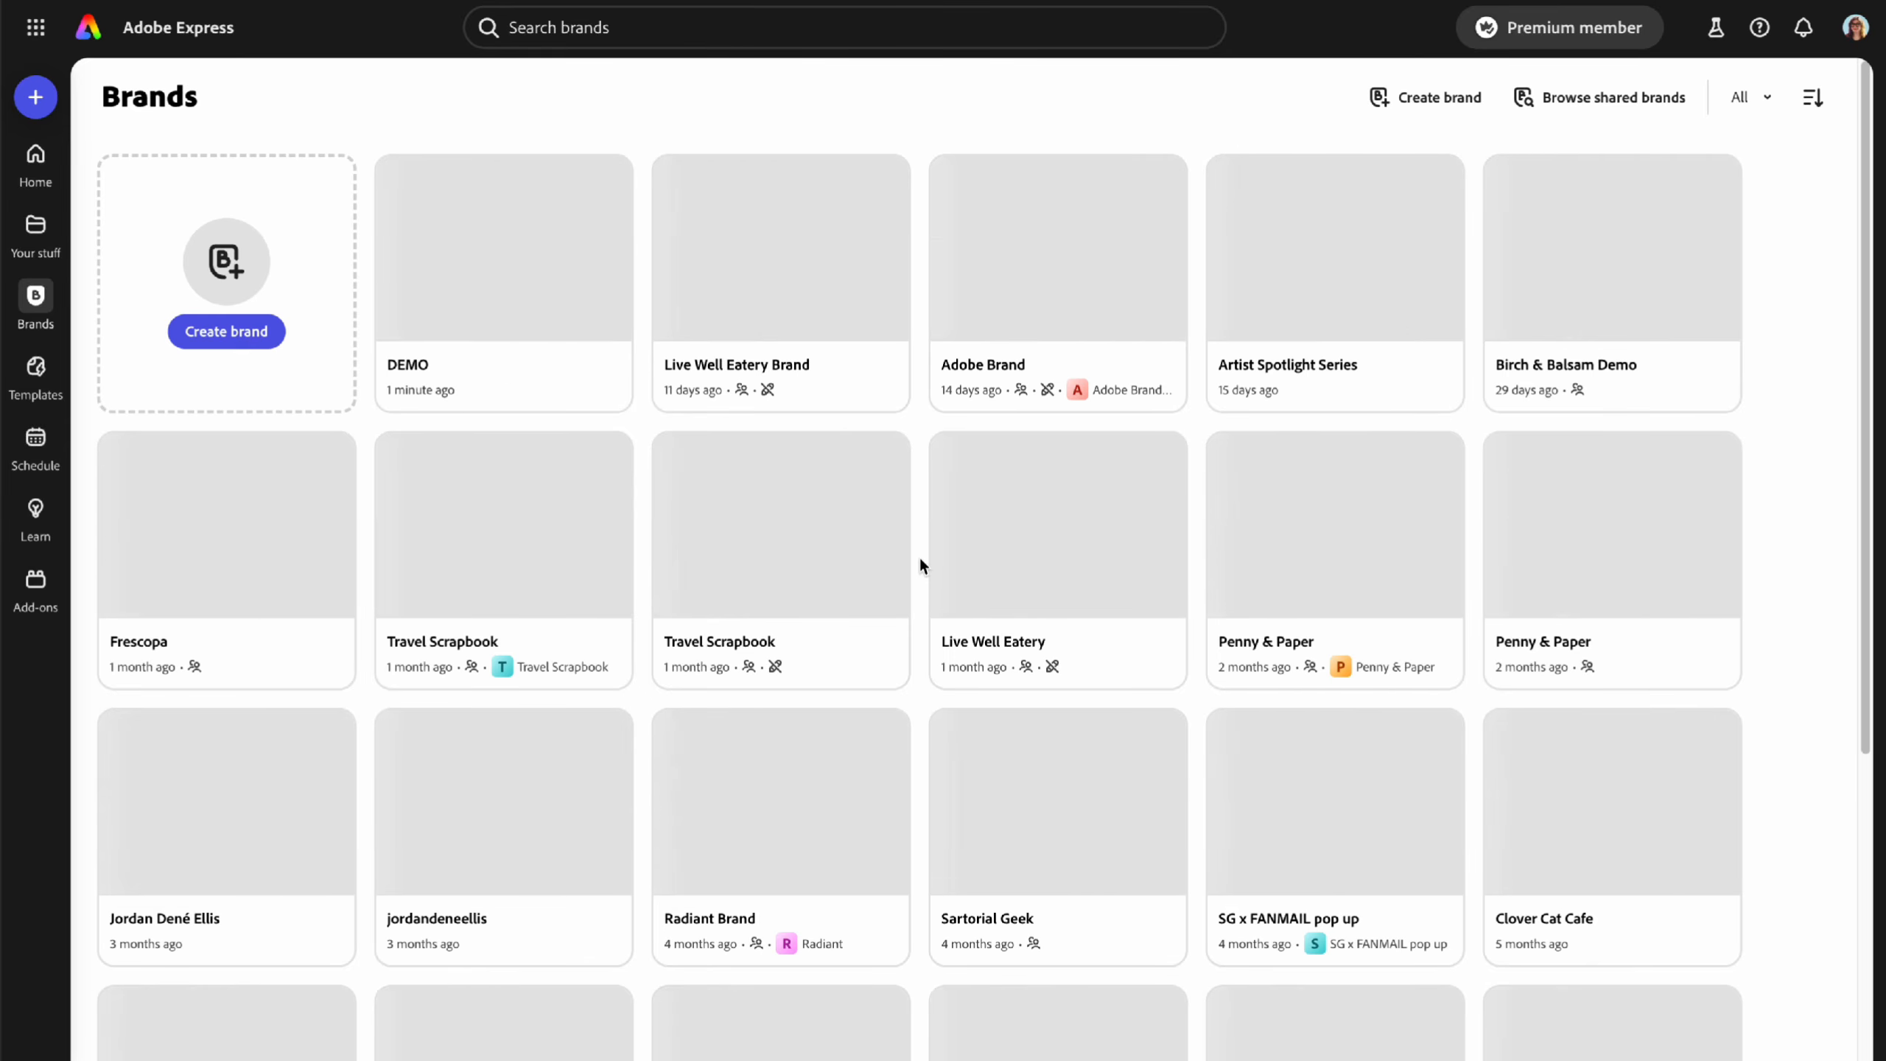
pyautogui.scroll(-5, 920, 566)
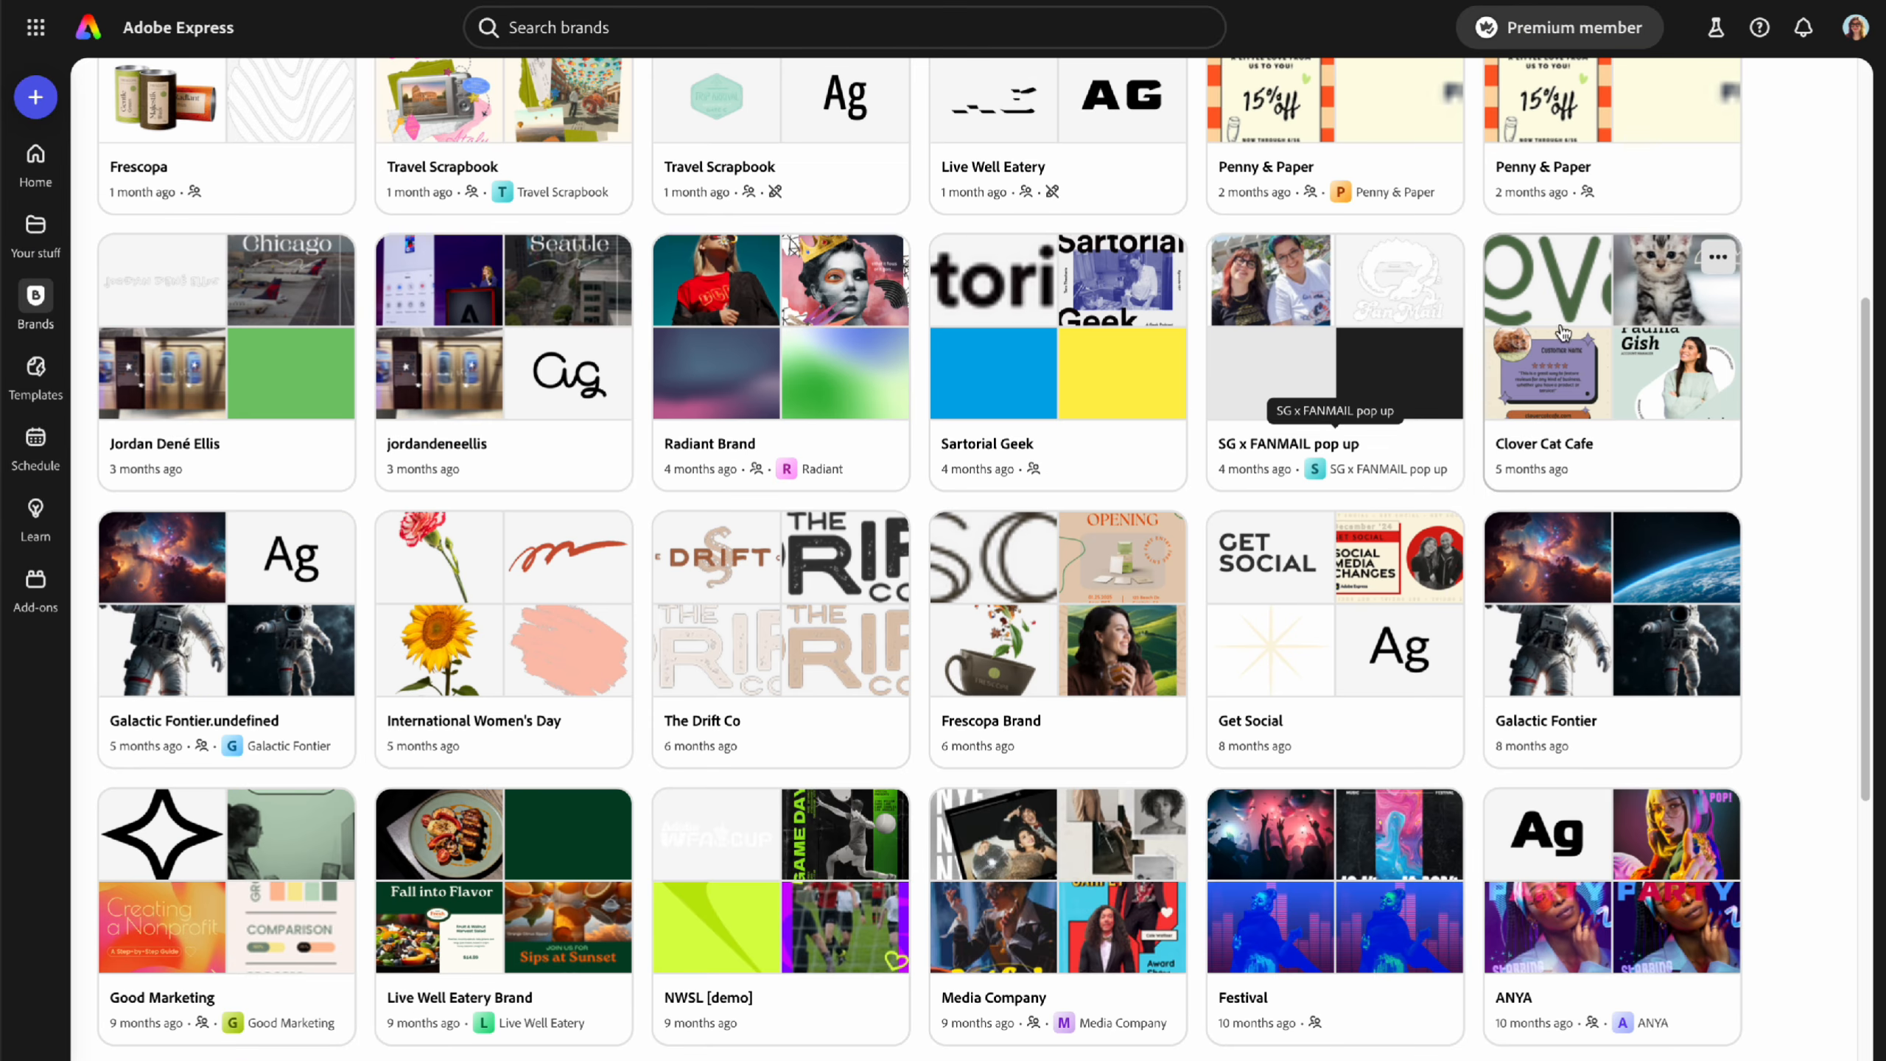
pyautogui.click(1561, 324)
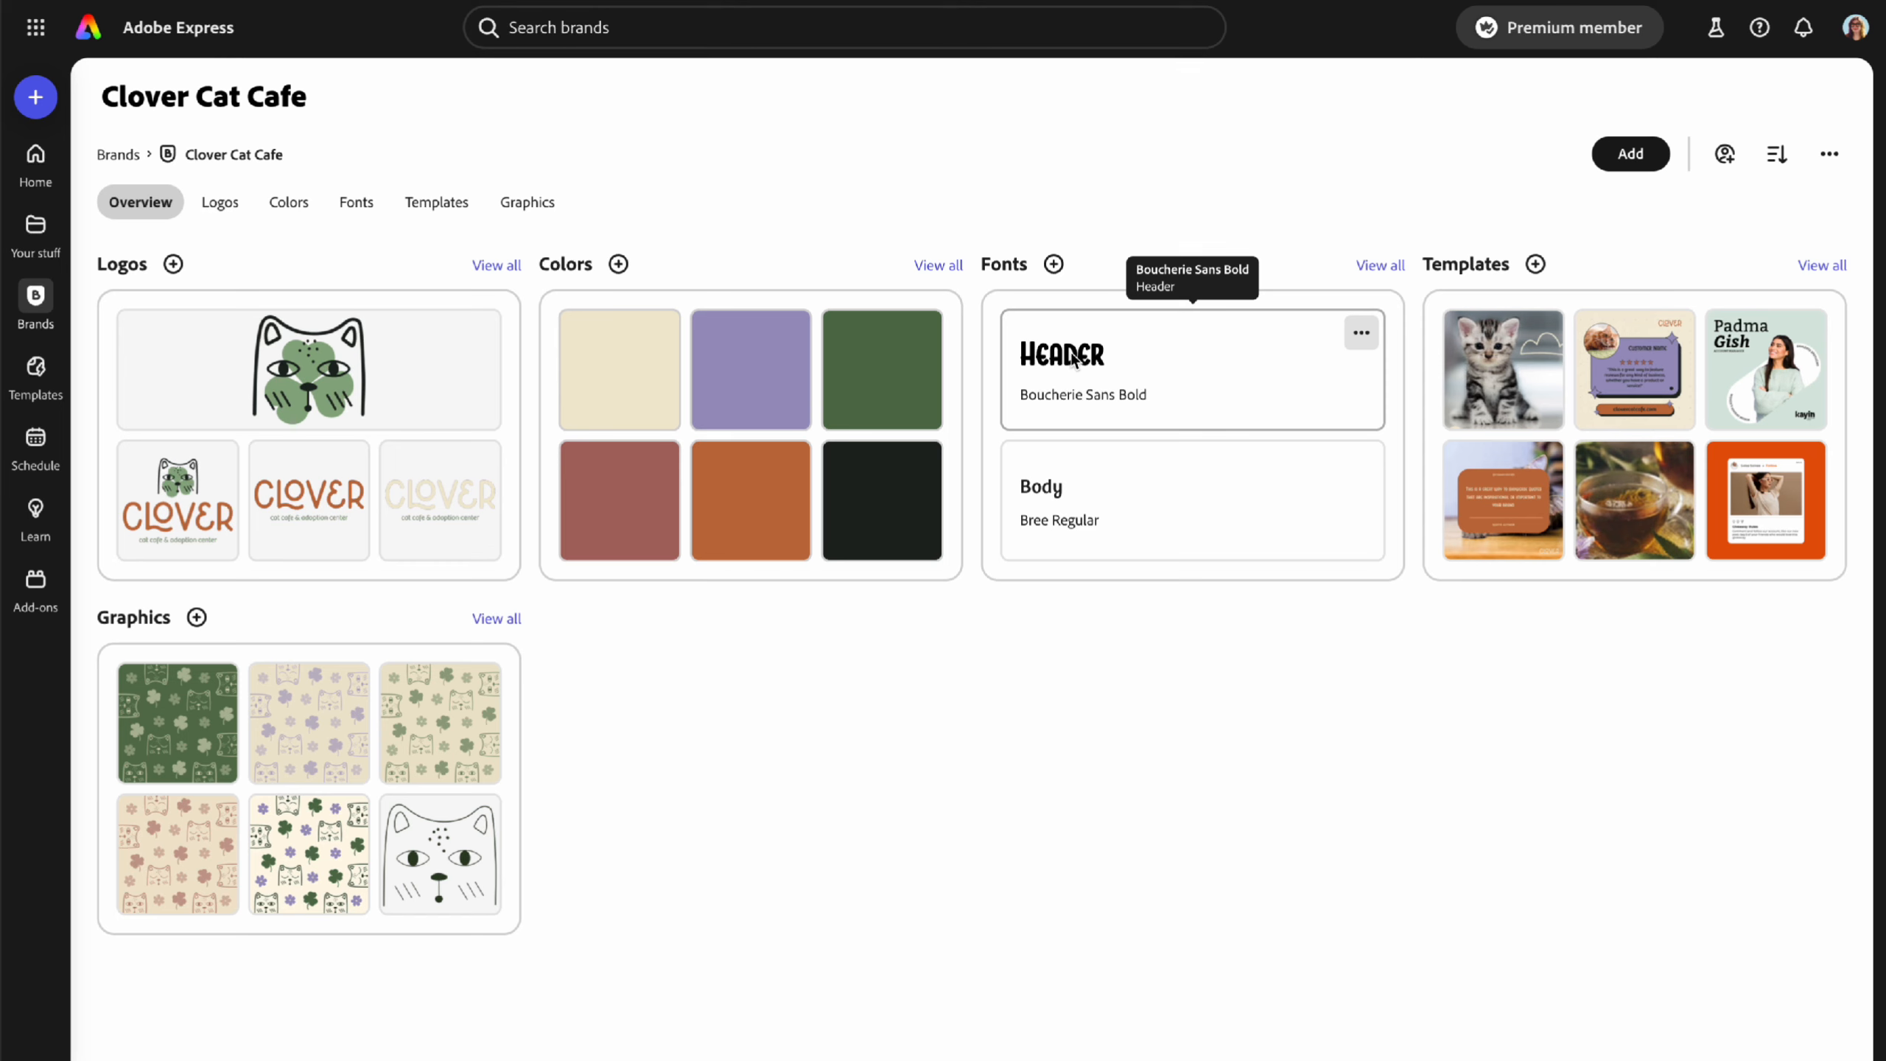
pyautogui.click(1361, 462)
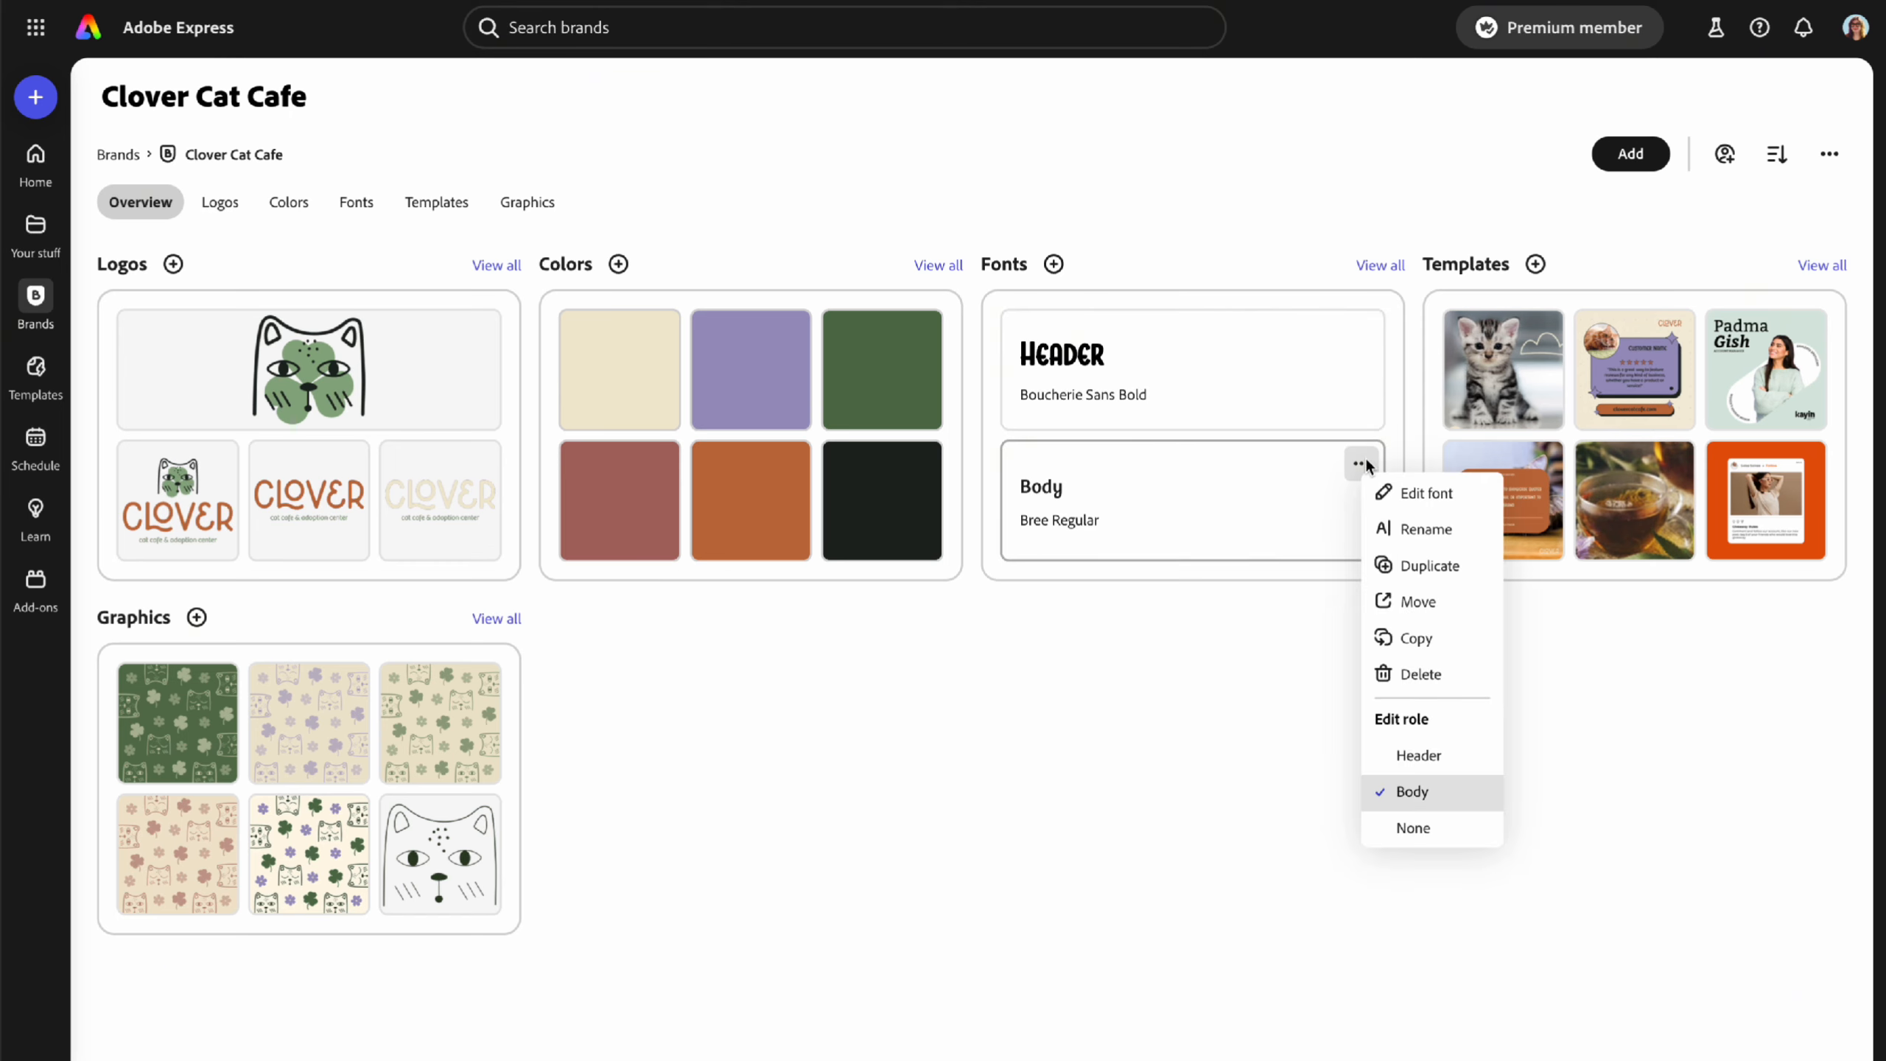
pyautogui.click(1222, 729)
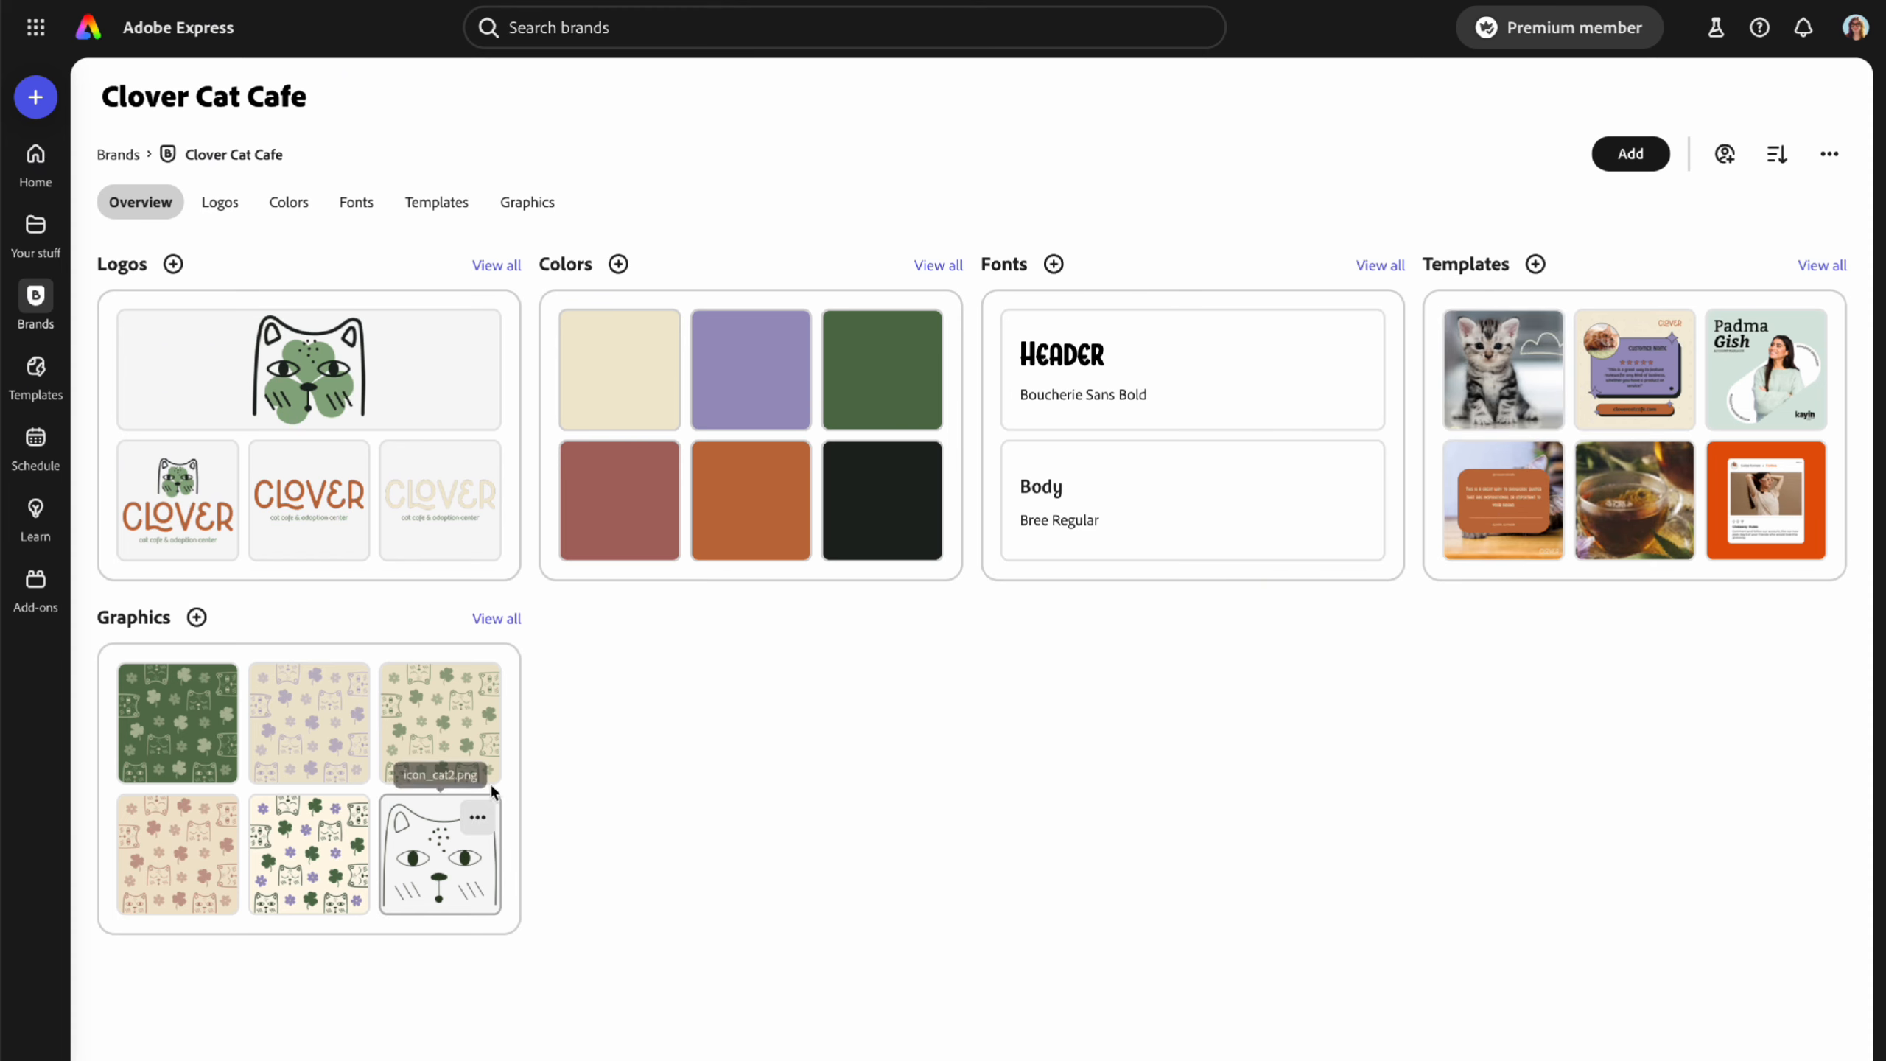
# - Review Clover Cat Cafe's Logos, Colors, Fonts, Templates and Graphics, ending on Overview
pyautogui.click(219, 202)
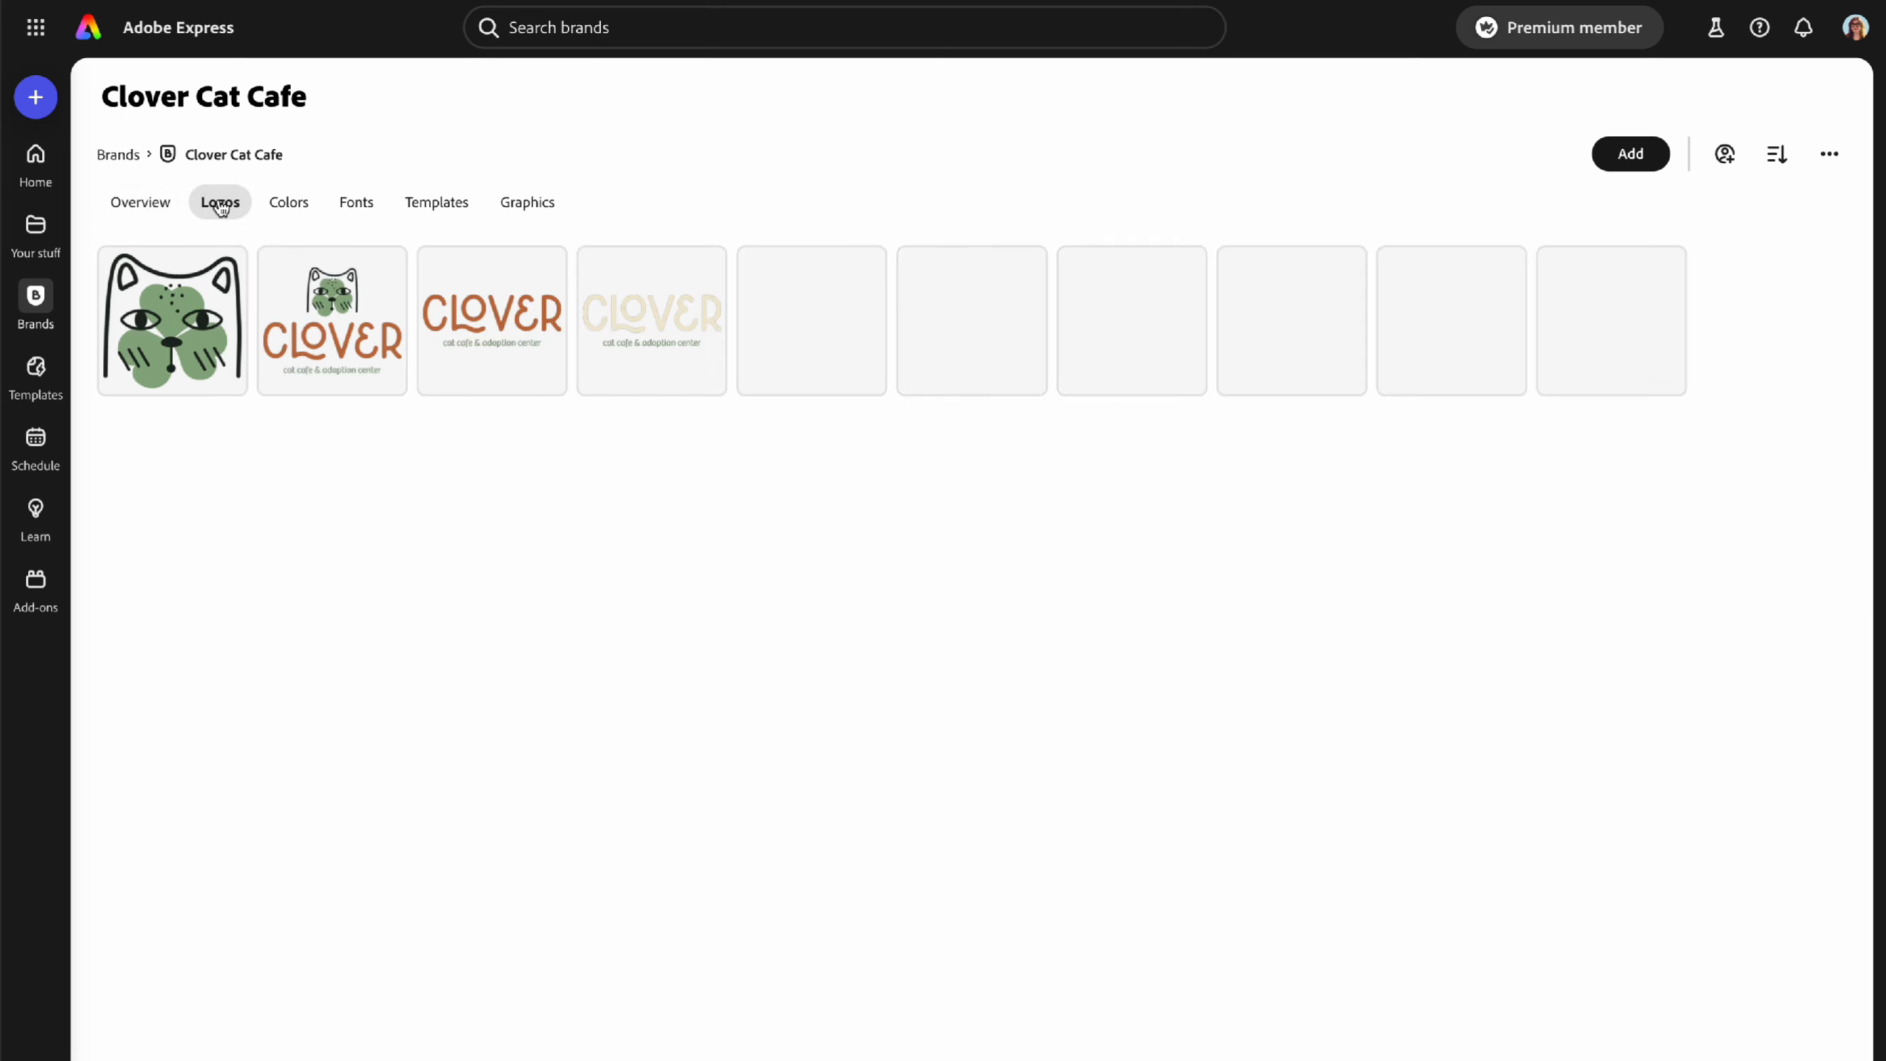
pyautogui.click(295, 206)
pyautogui.click(360, 208)
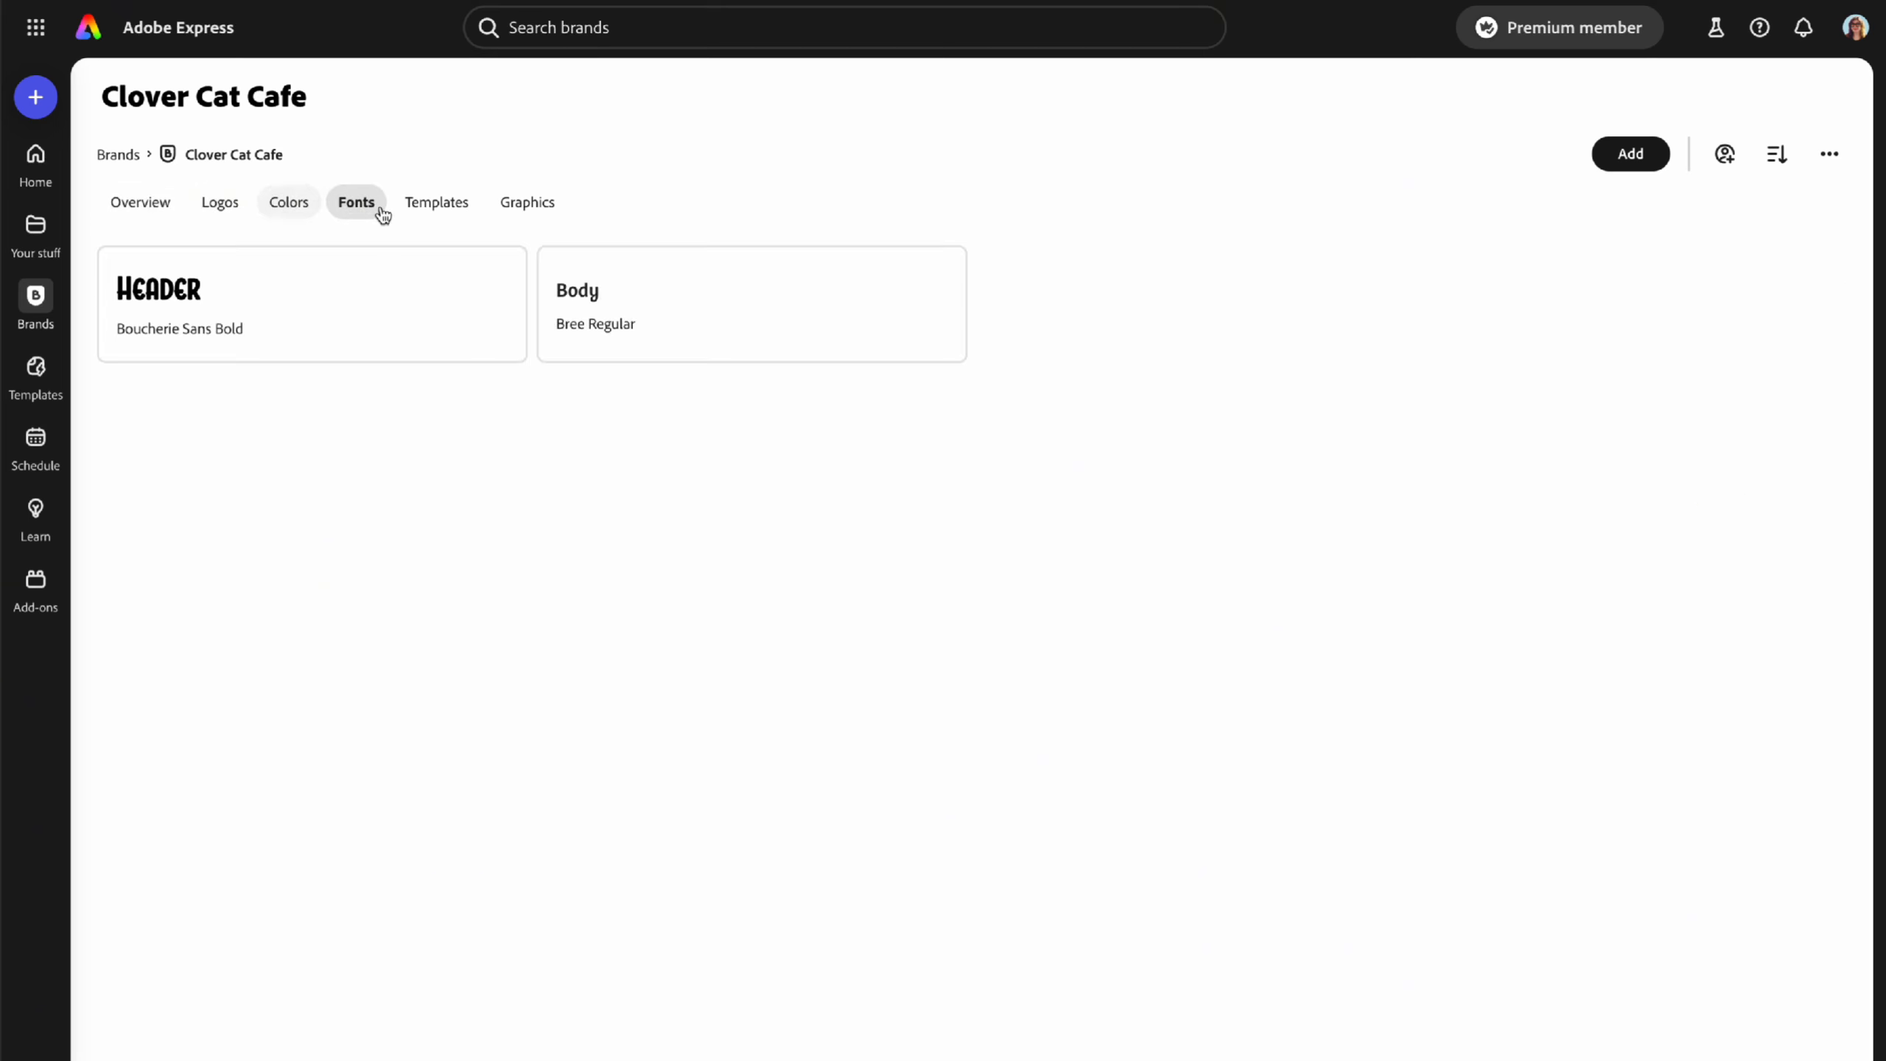
pyautogui.click(439, 212)
pyautogui.click(527, 210)
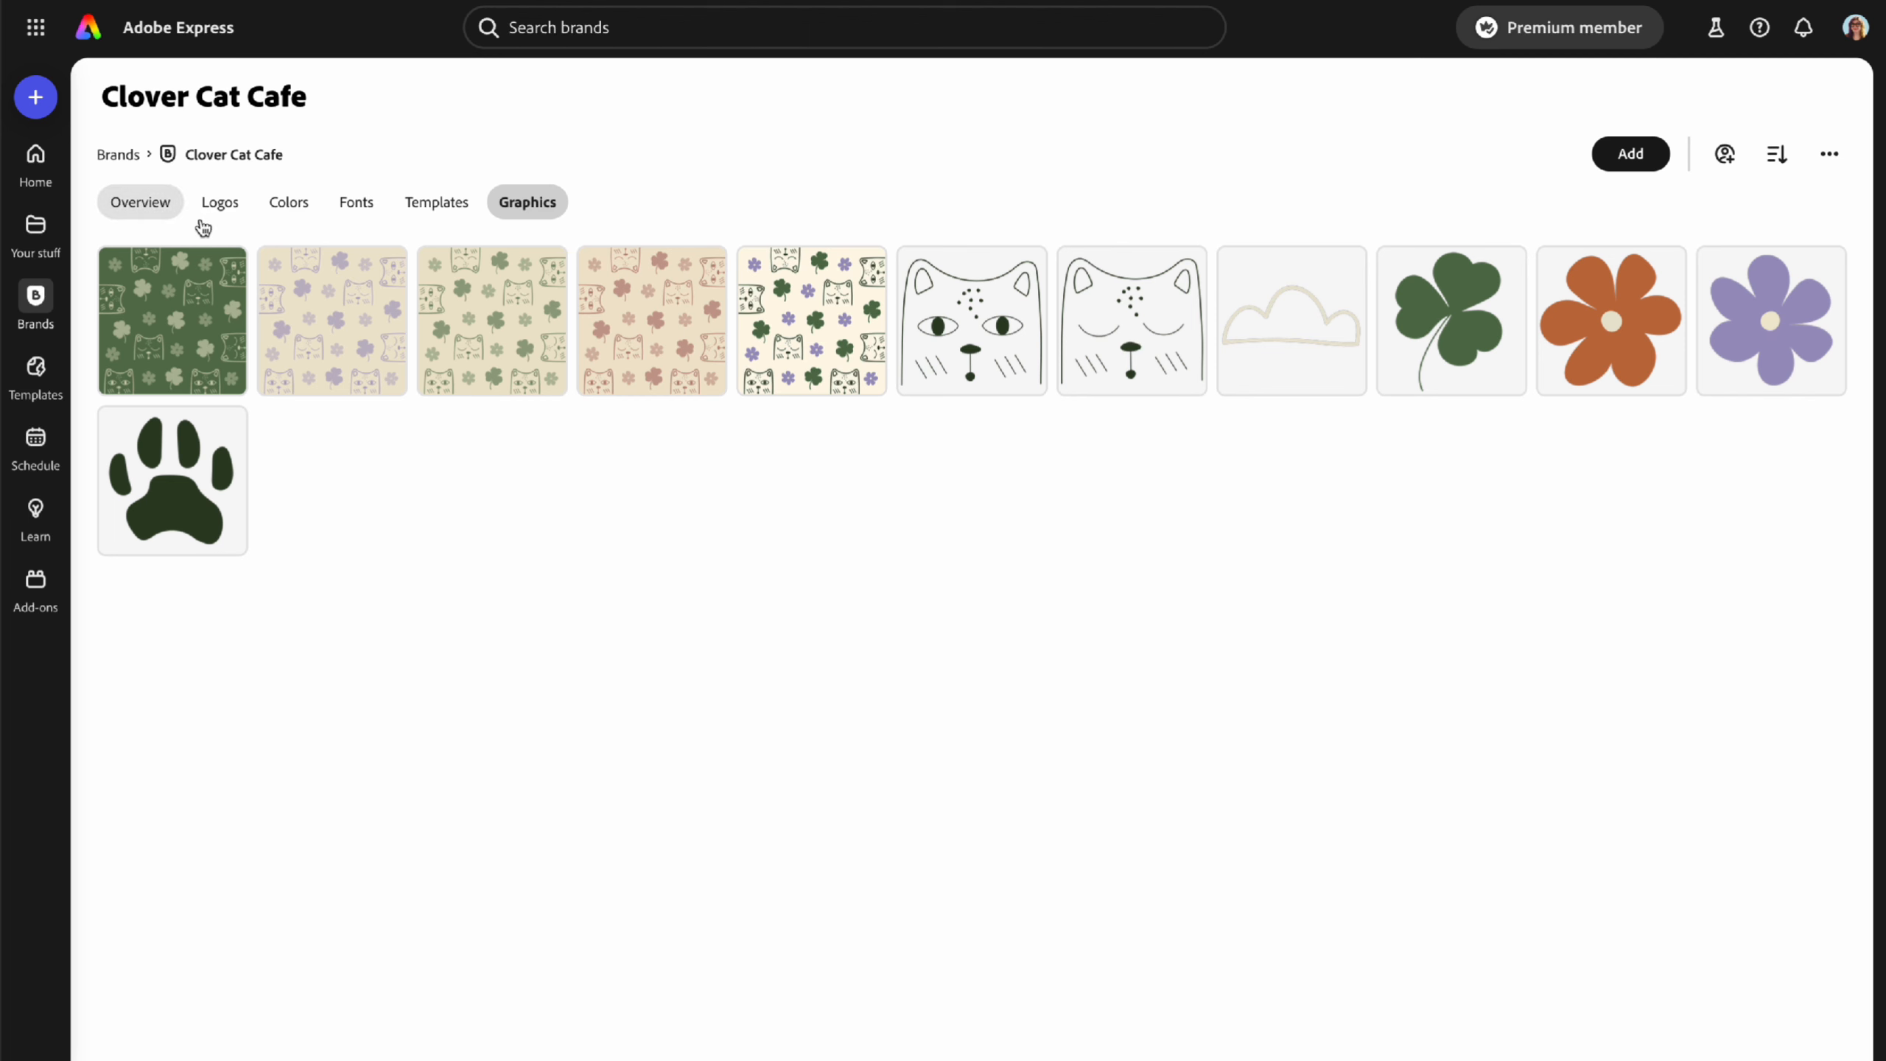
pyautogui.click(140, 204)
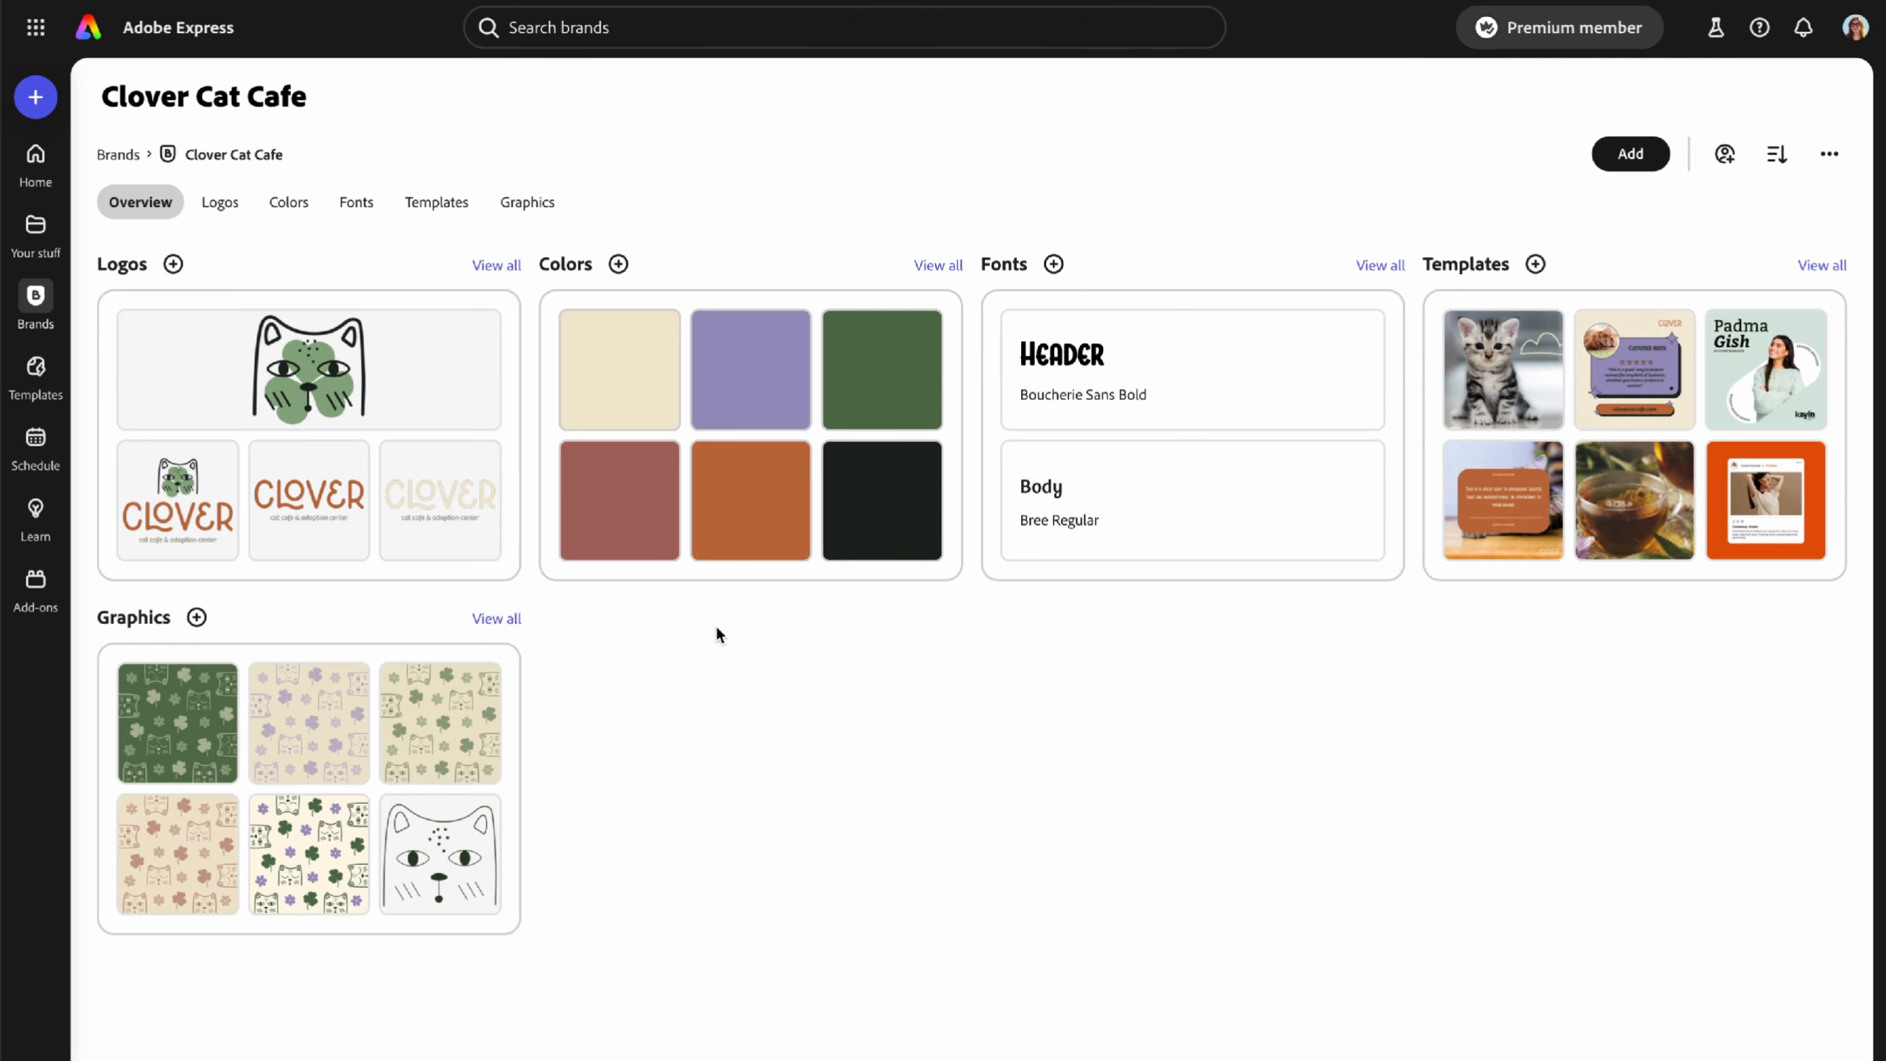
pyautogui.click(1726, 155)
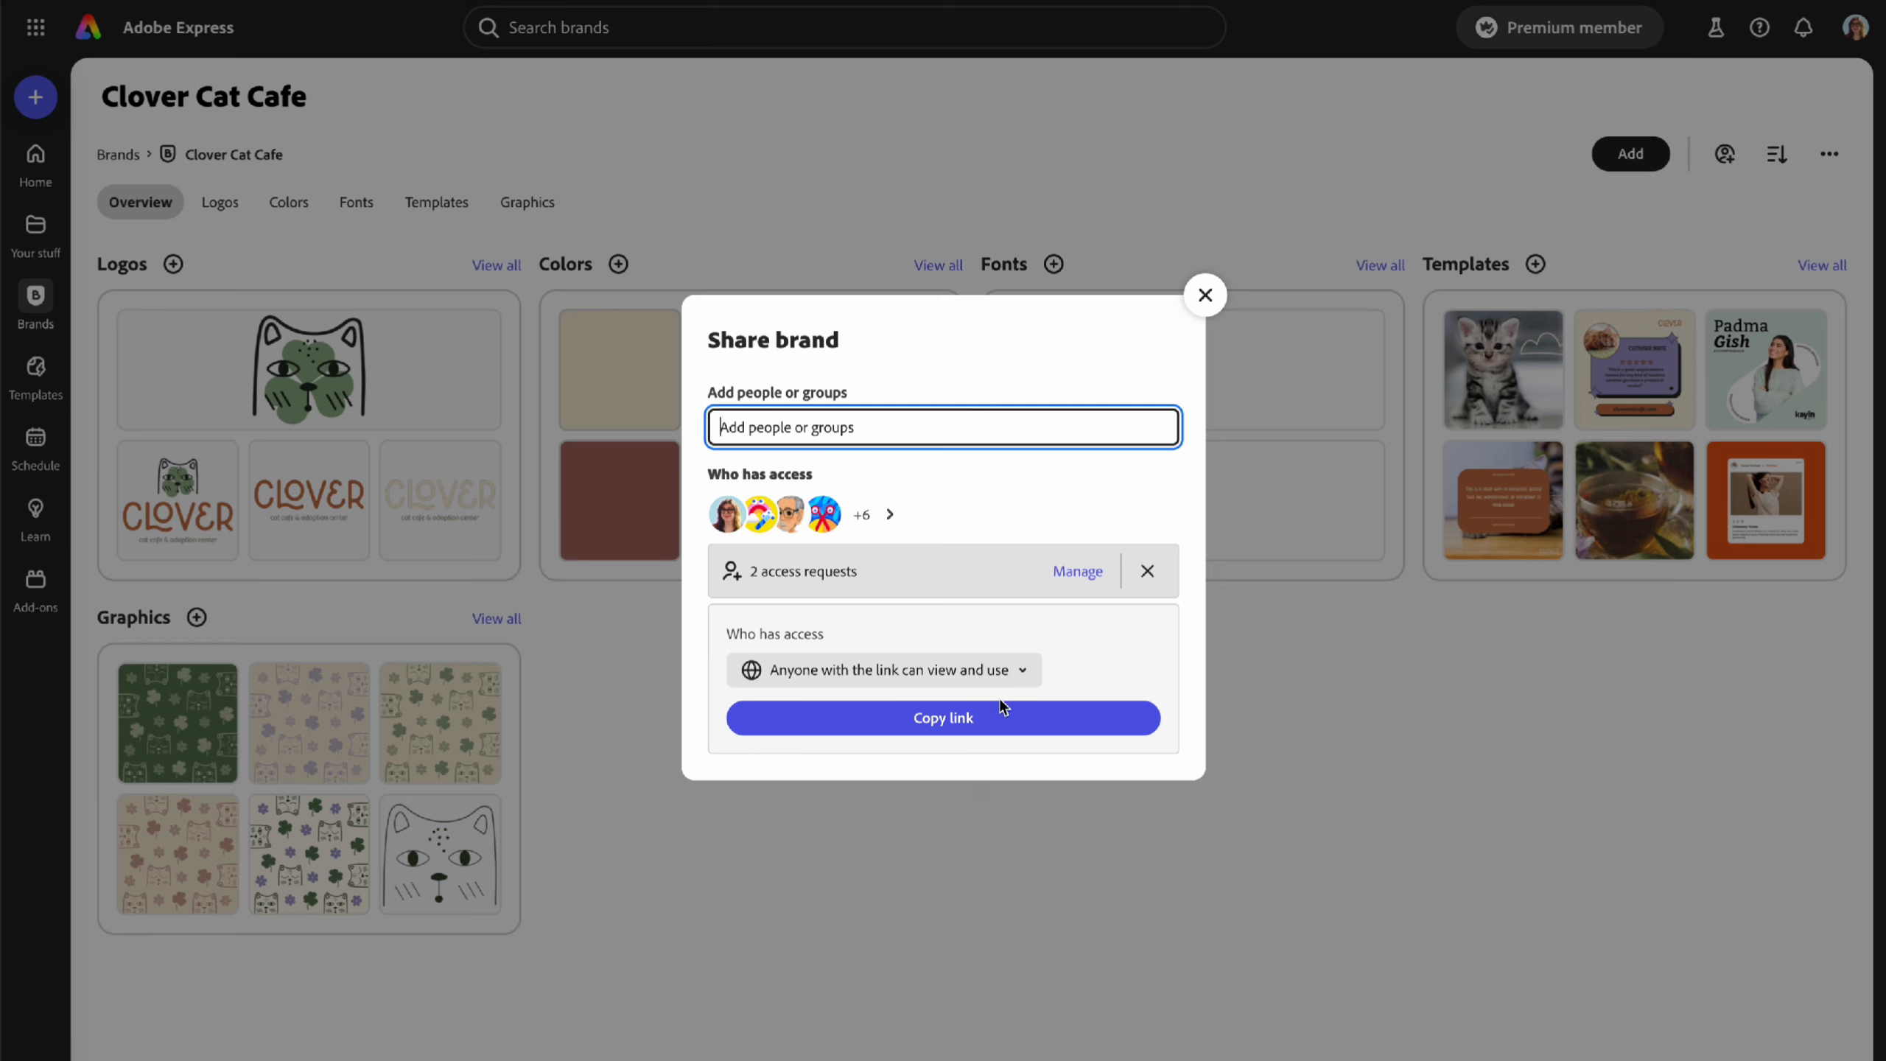
pyautogui.click(1000, 673)
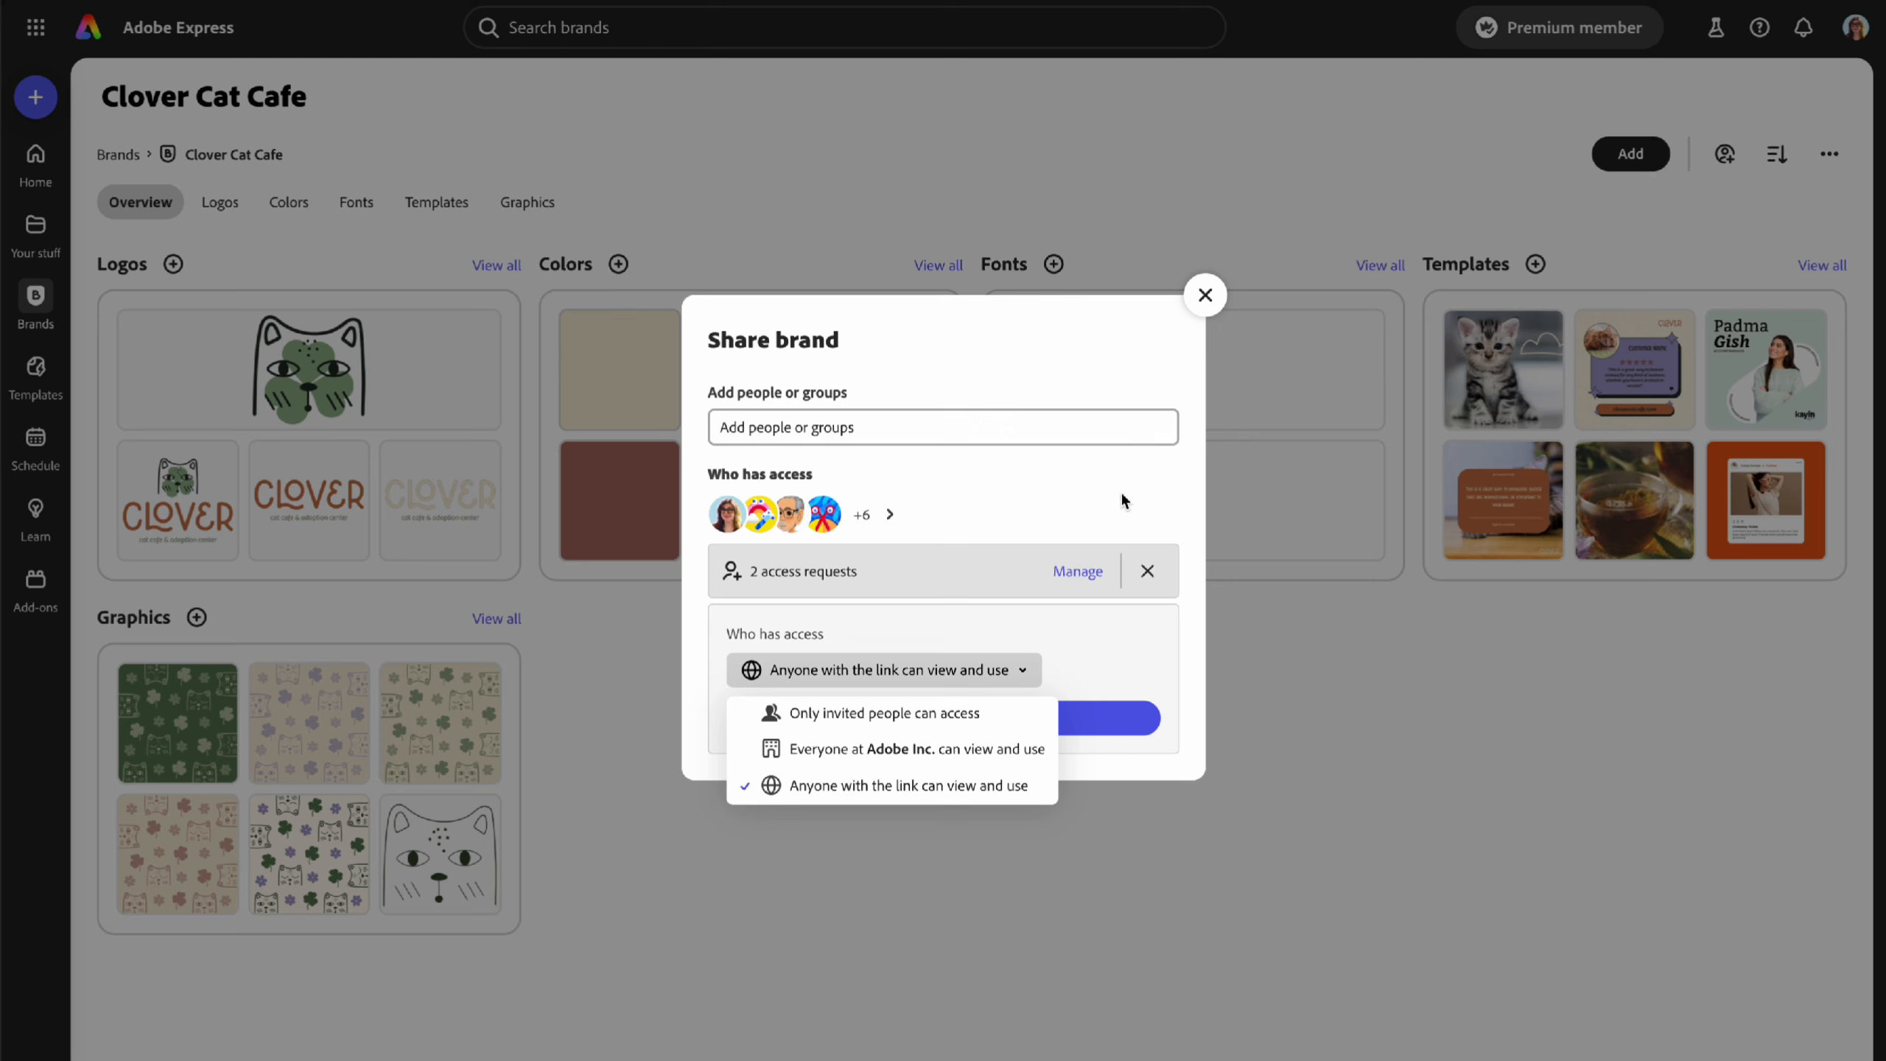
pyautogui.click(1204, 297)
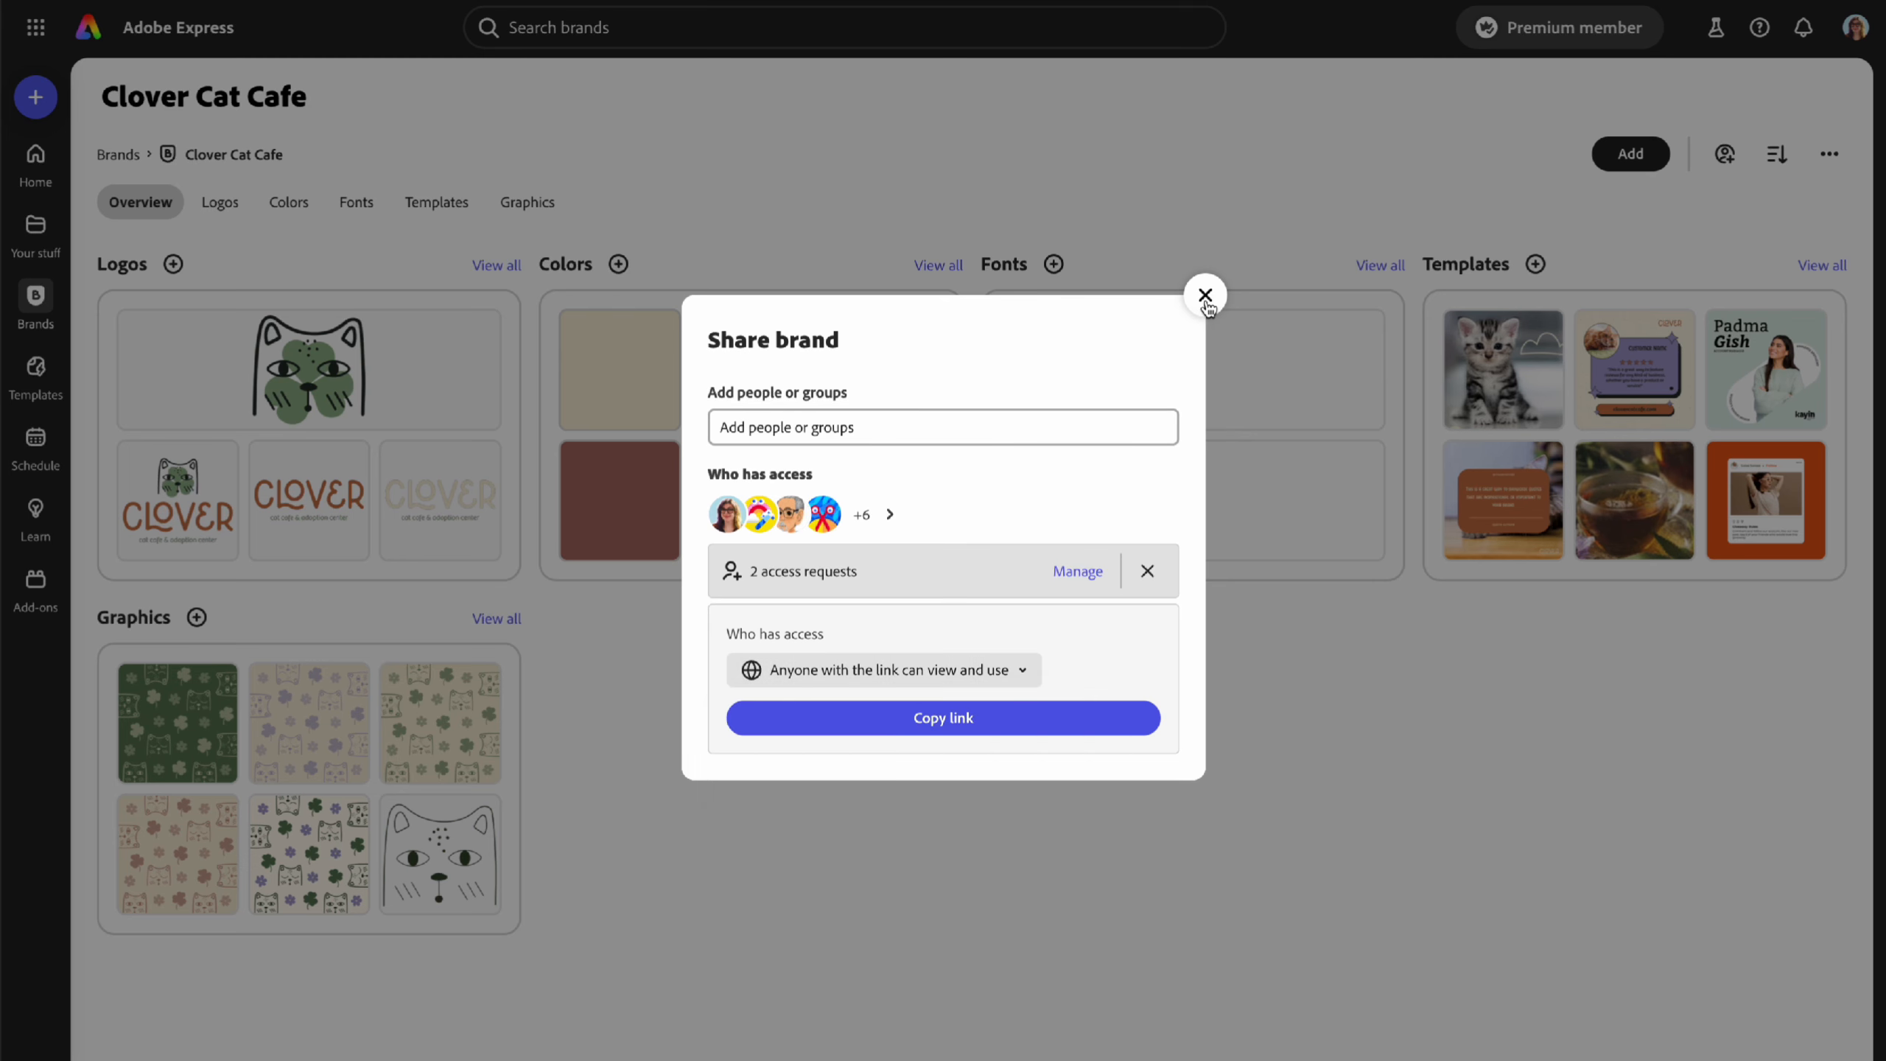
pyautogui.click(1204, 297)
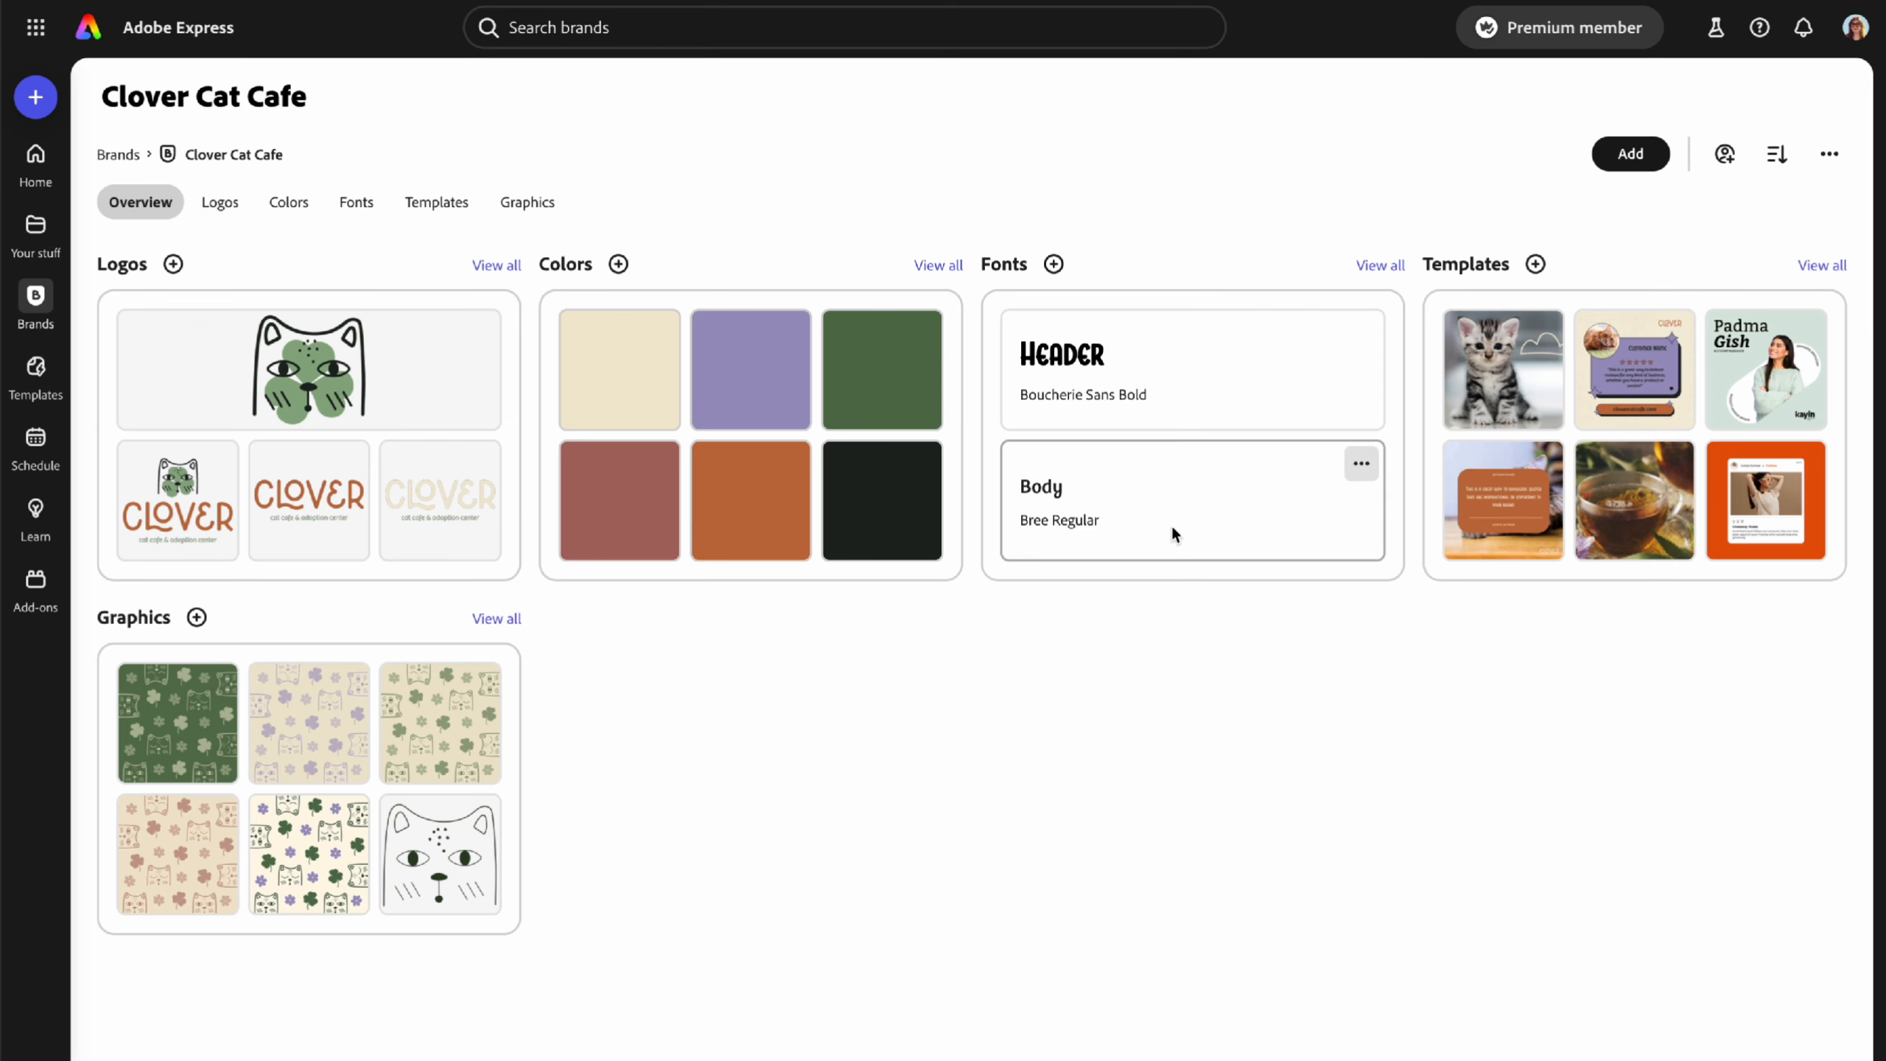
# - Open the Travel Scrapbook brand and its 'Travel Scrapbook - IG Reel Cover' template details
pyautogui.click(120, 154)
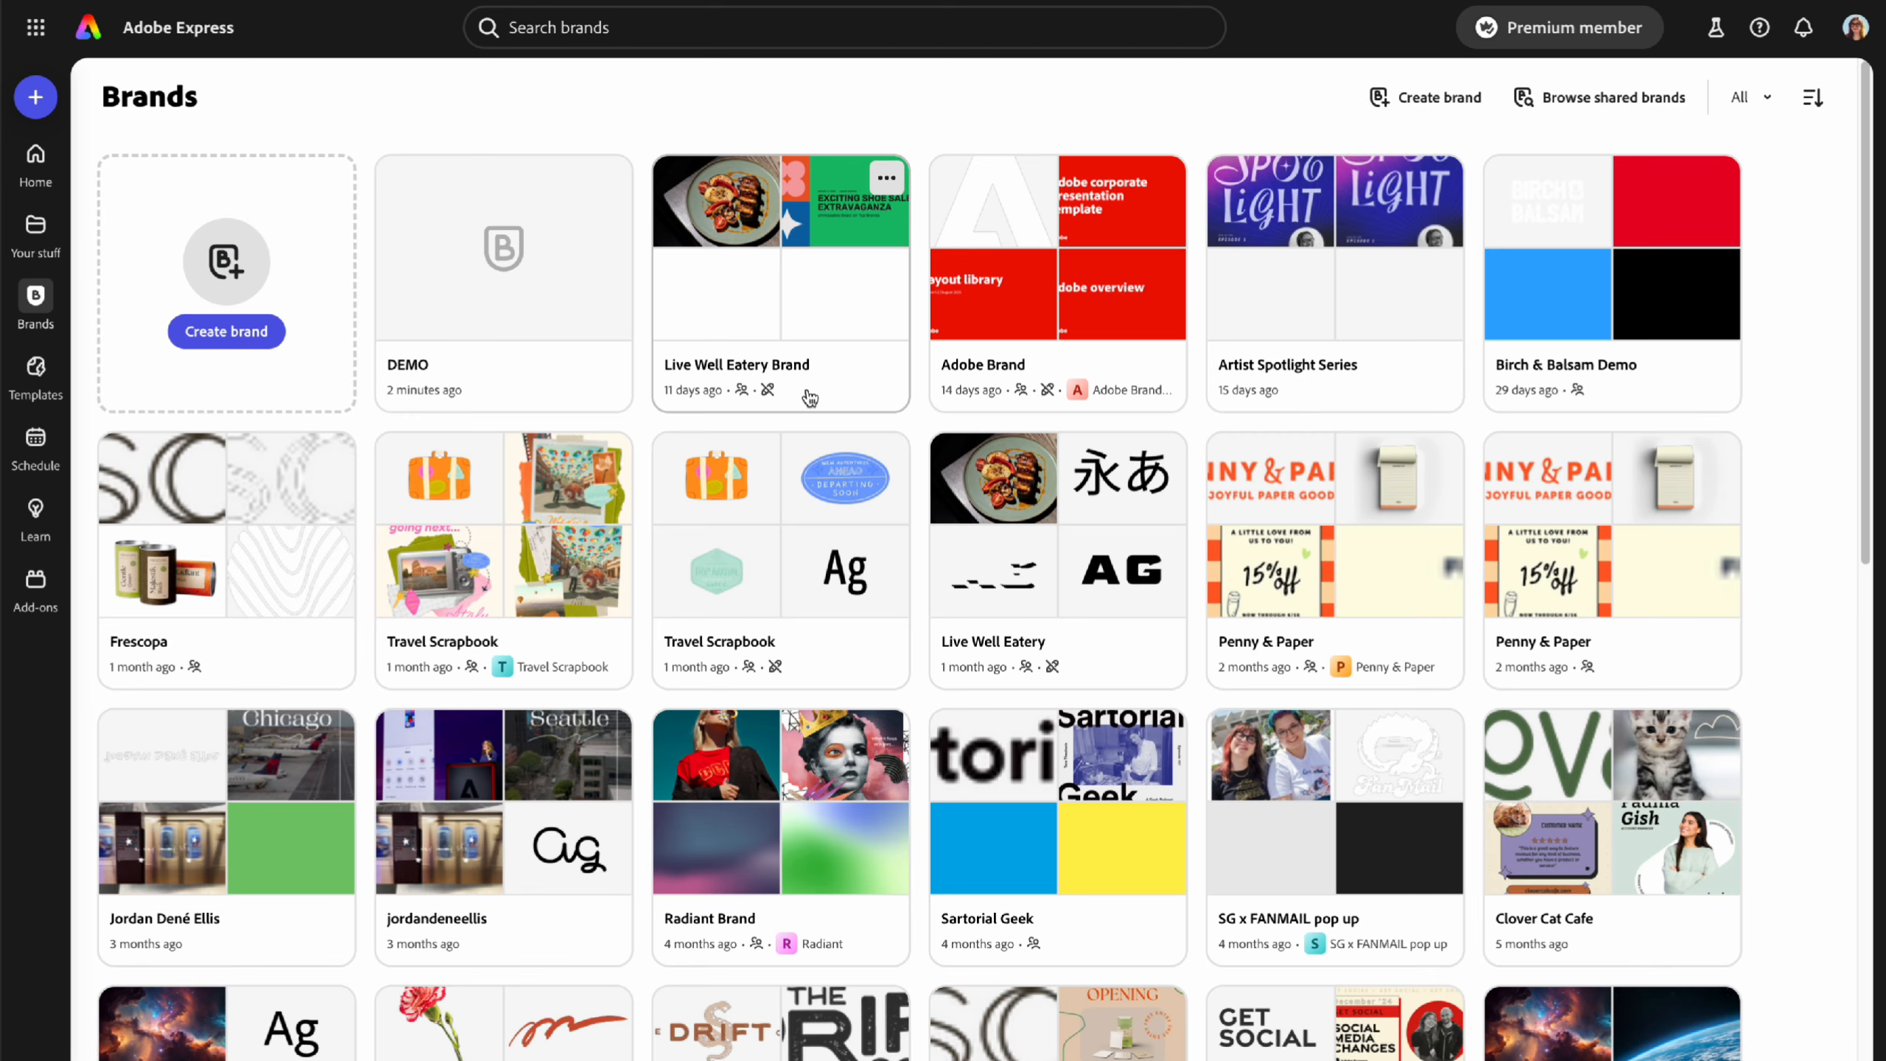
pyautogui.click(483, 559)
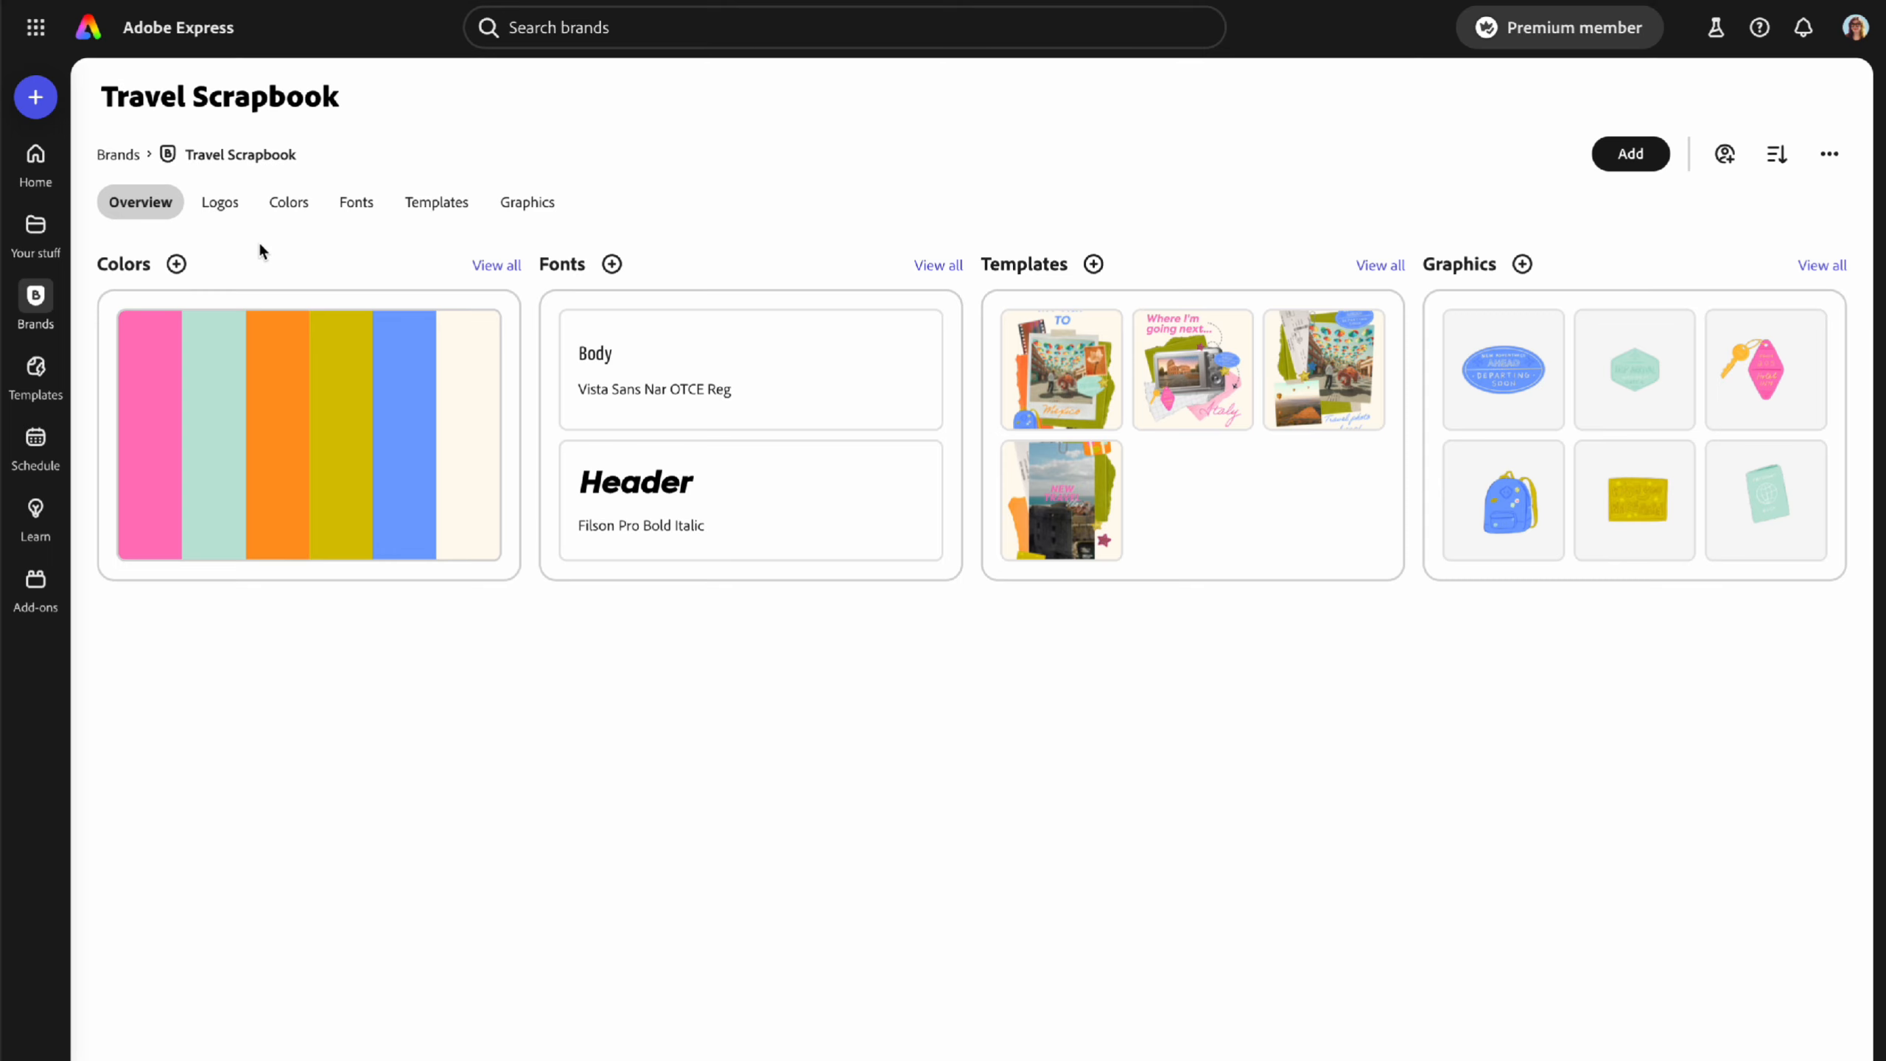
pyautogui.moveTo(310, 421)
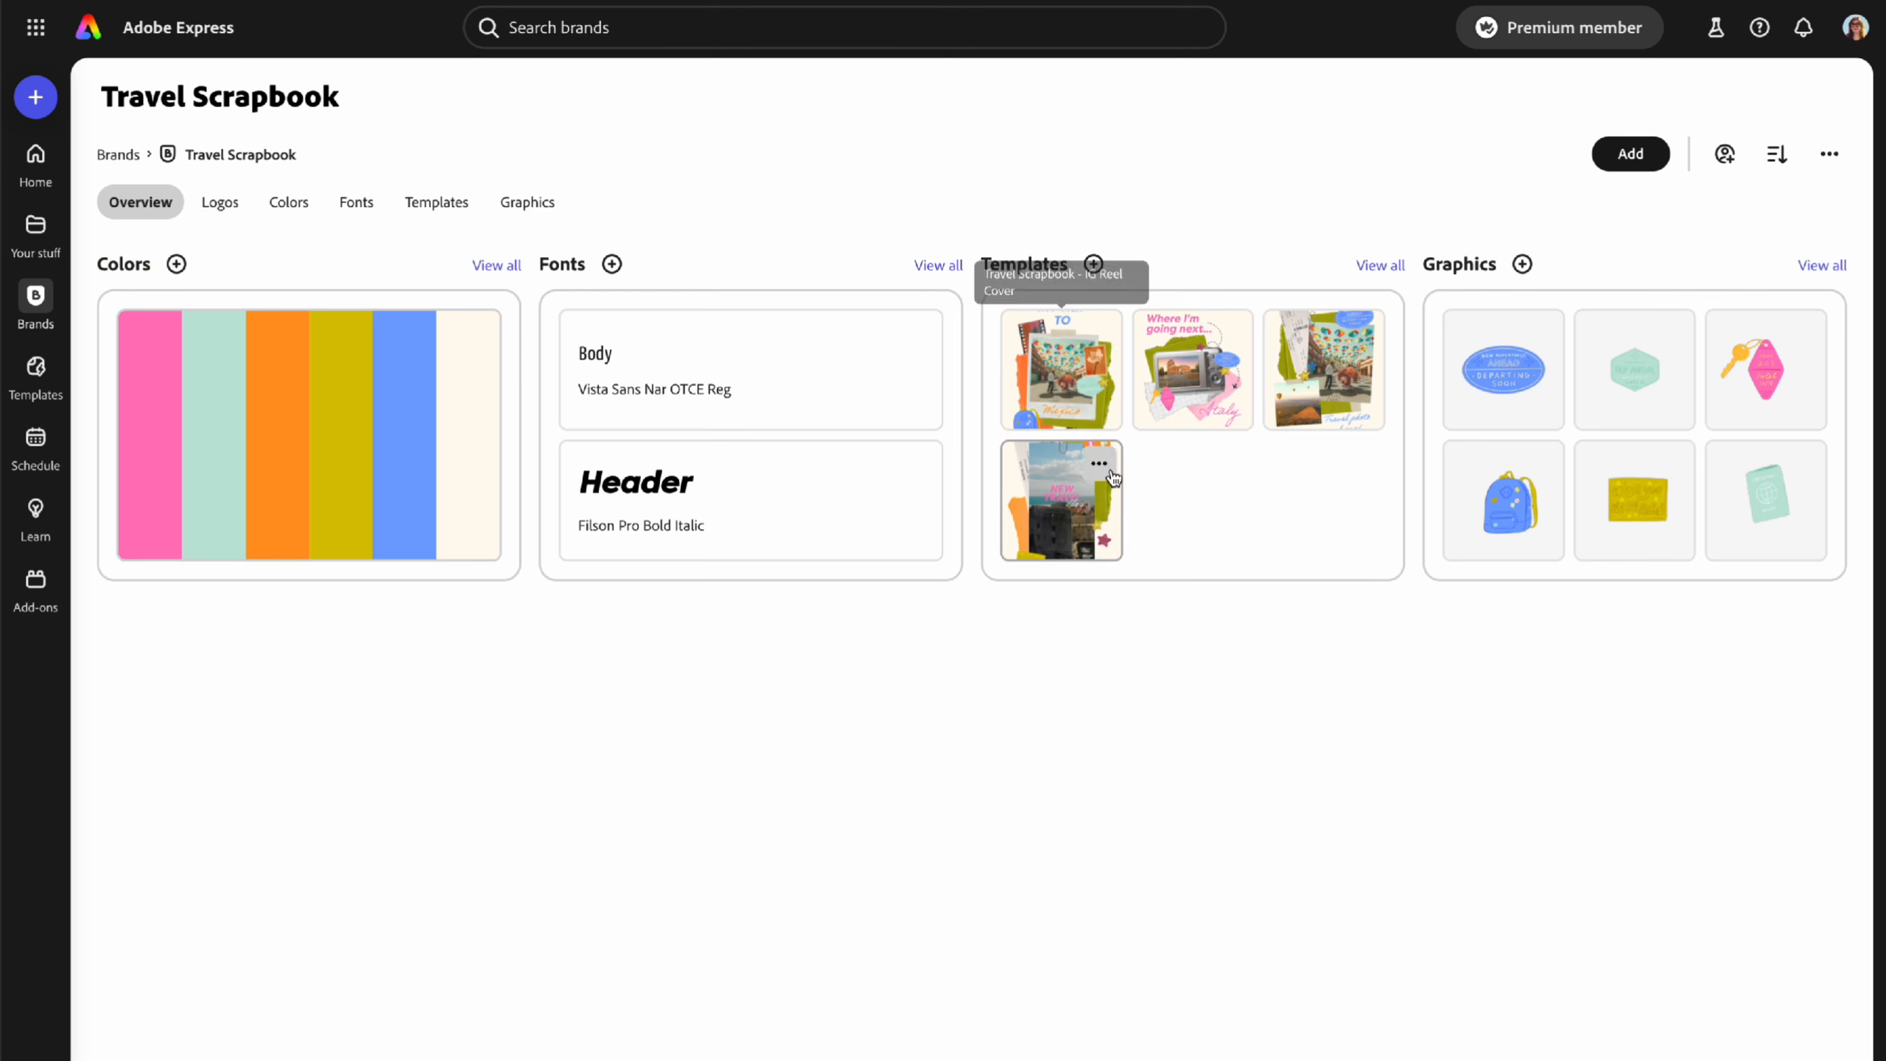
pyautogui.click(1053, 380)
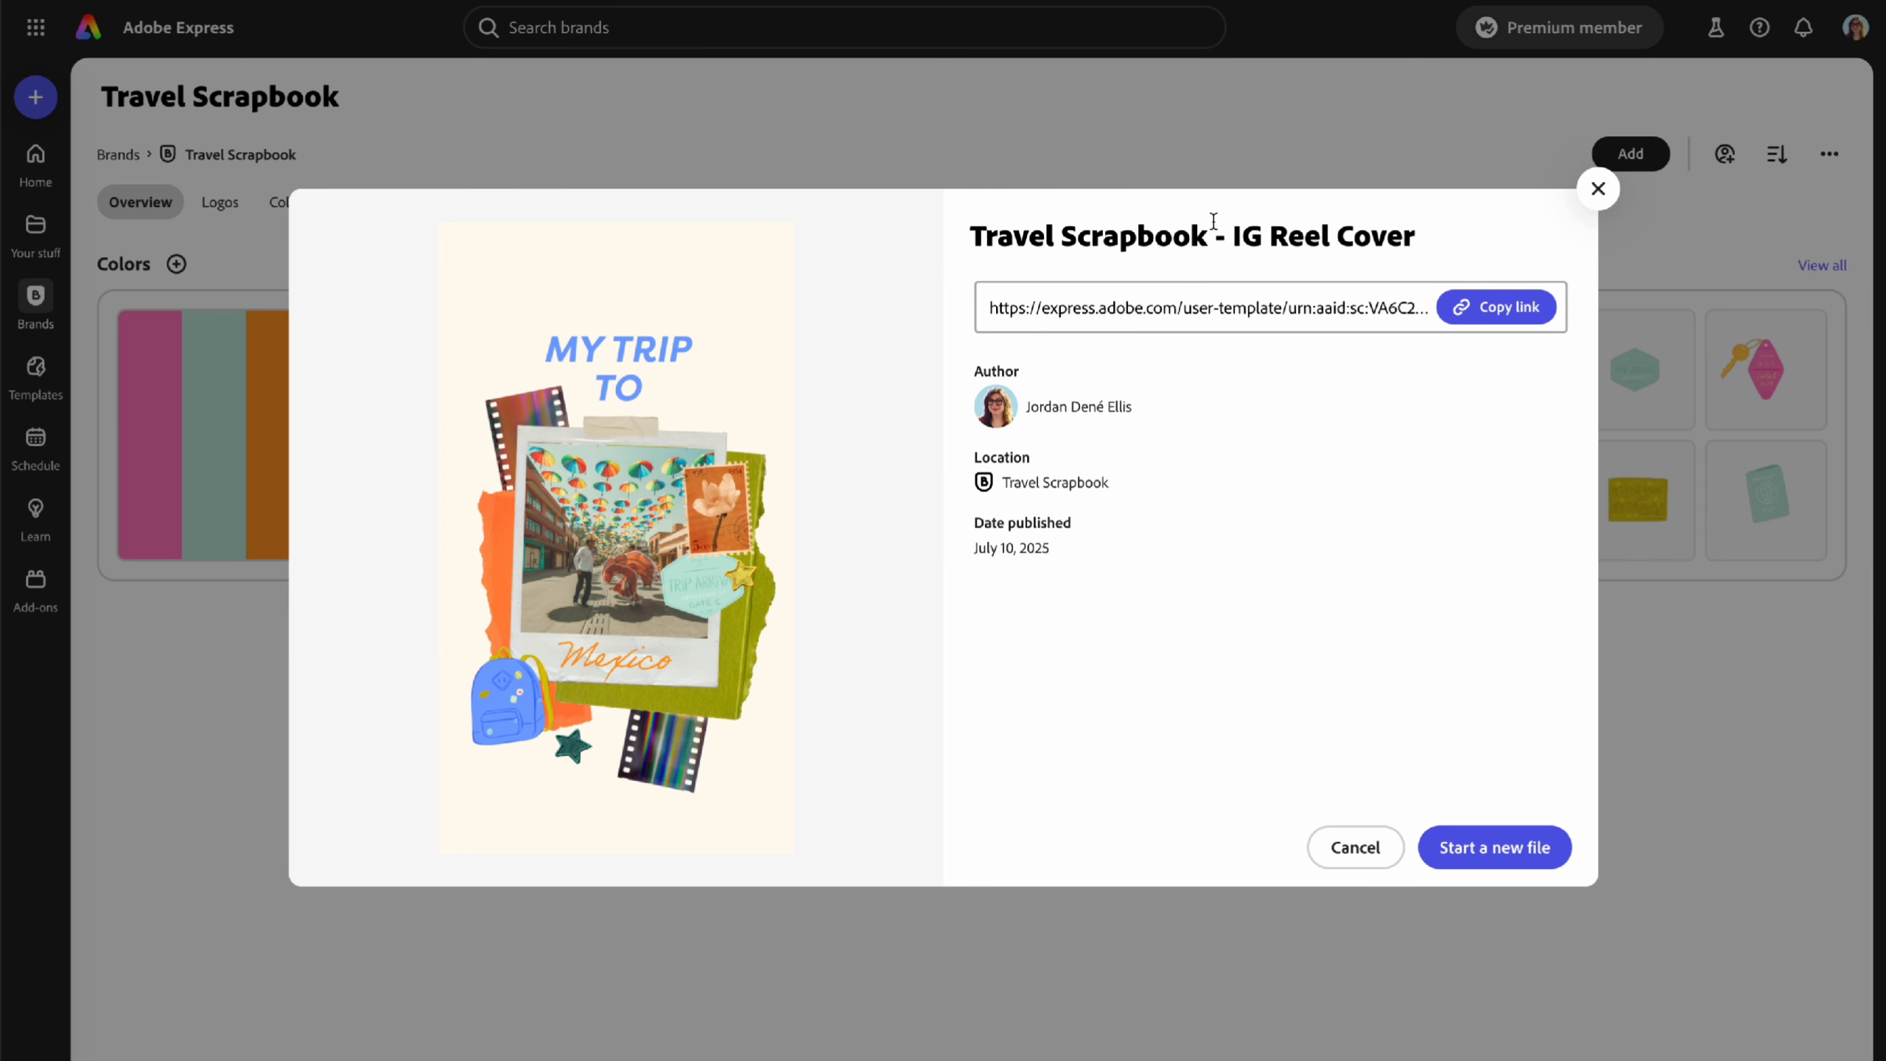
# - Start a new file from the IG Reel Cover template and look over its Quick replace list
pyautogui.click(1495, 848)
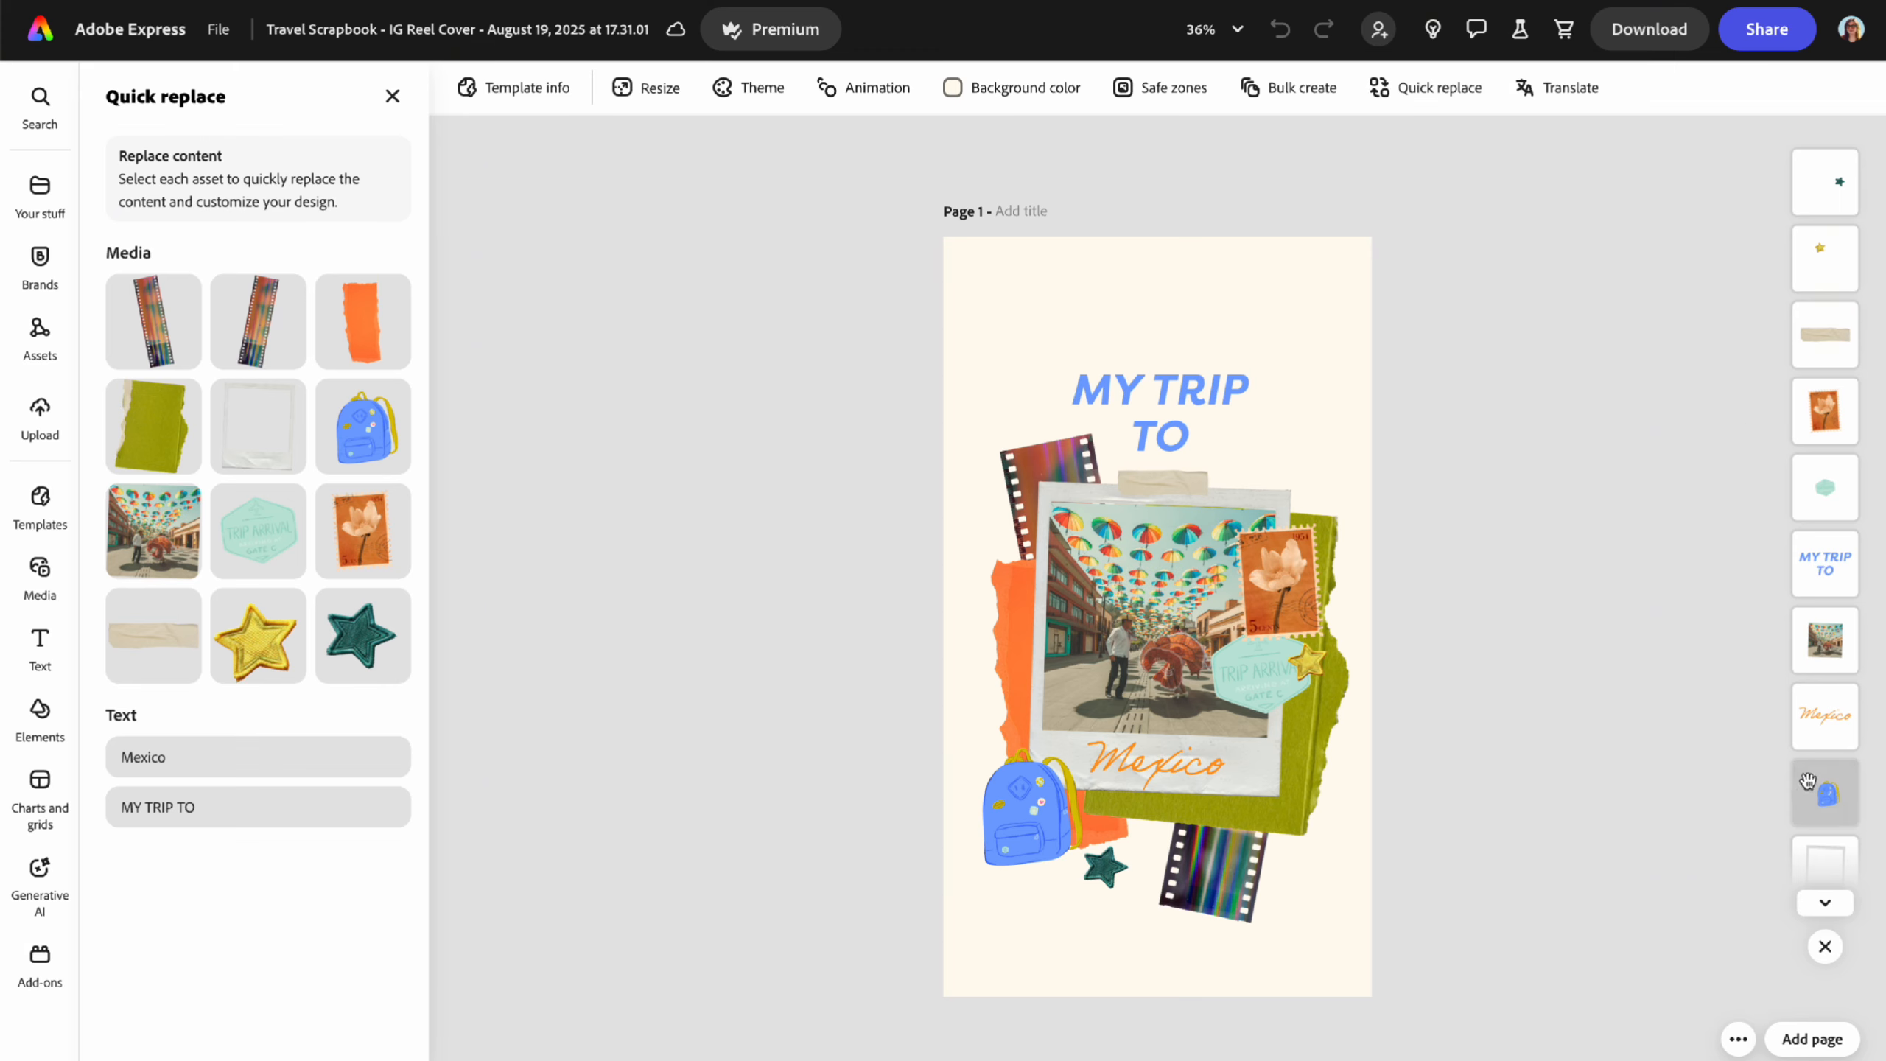
pyautogui.scroll(-3, 1825, 787)
pyautogui.scroll(3, 1830, 713)
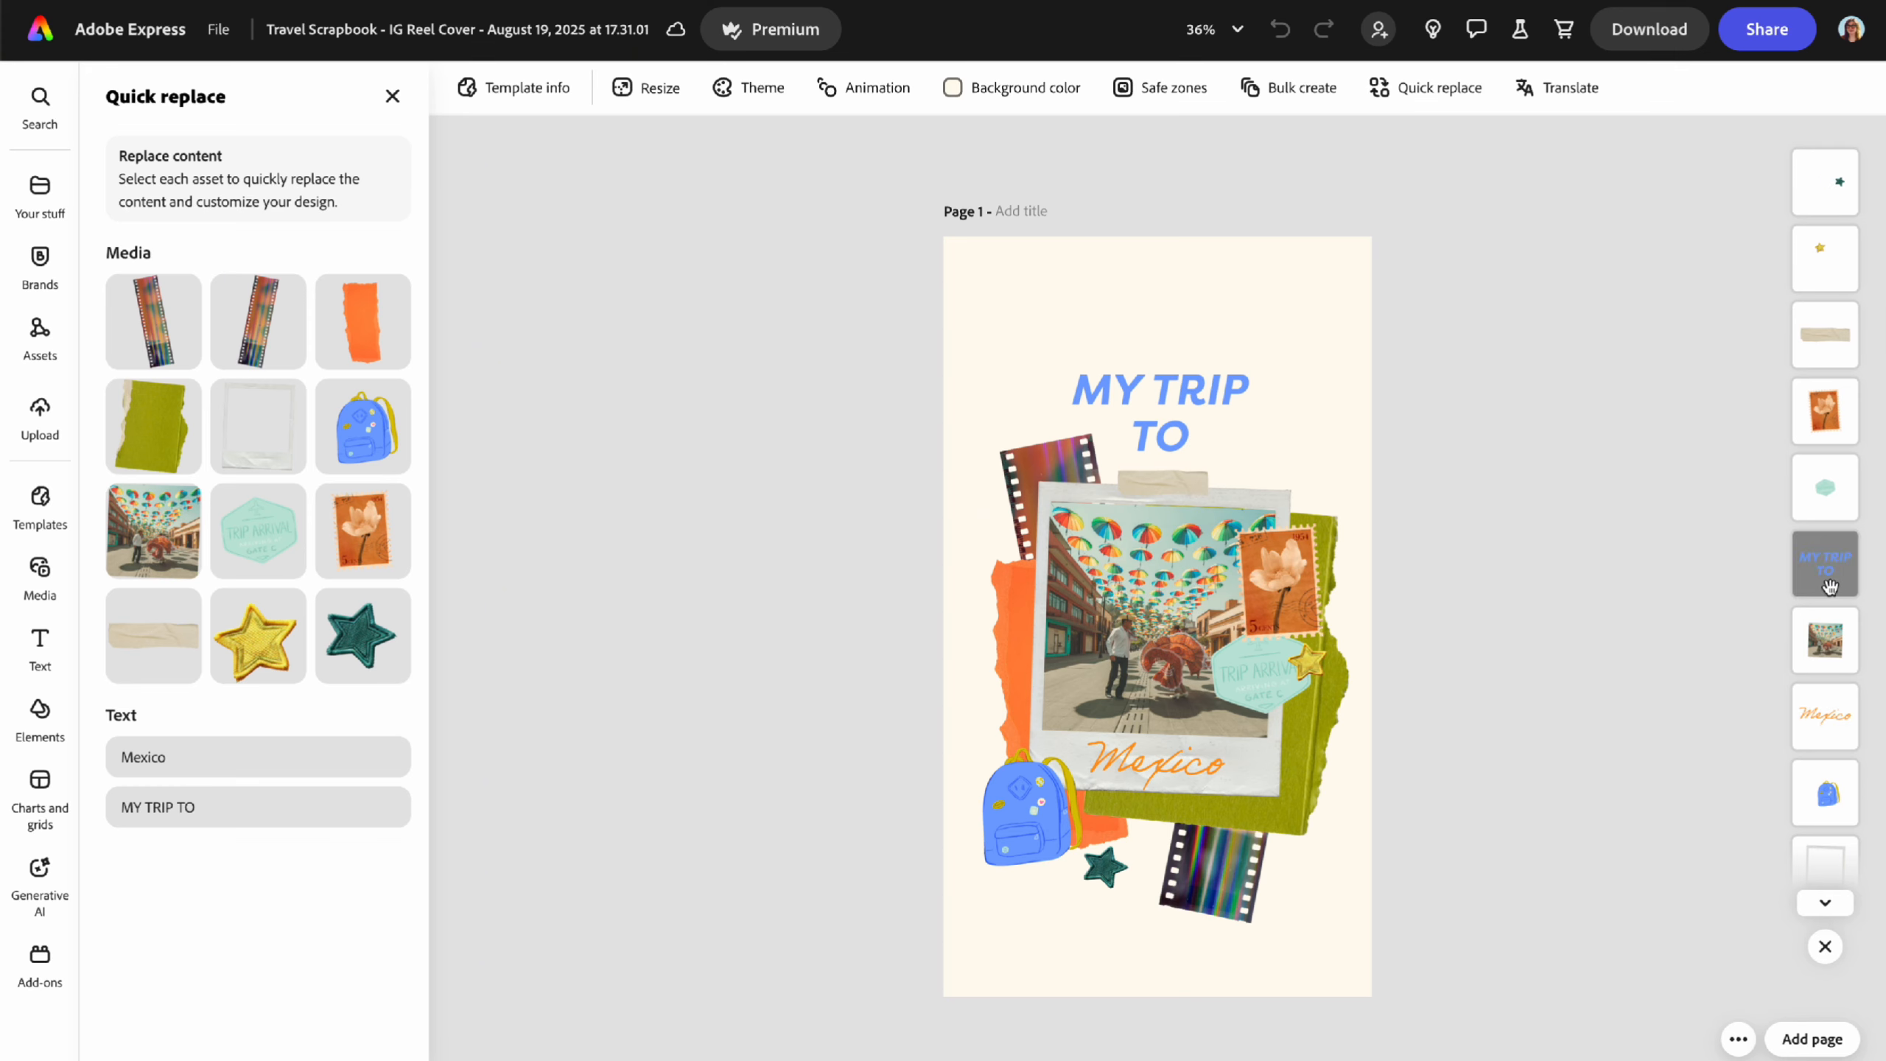
pyautogui.scroll(-4, 1829, 591)
pyautogui.scroll(4, 1820, 565)
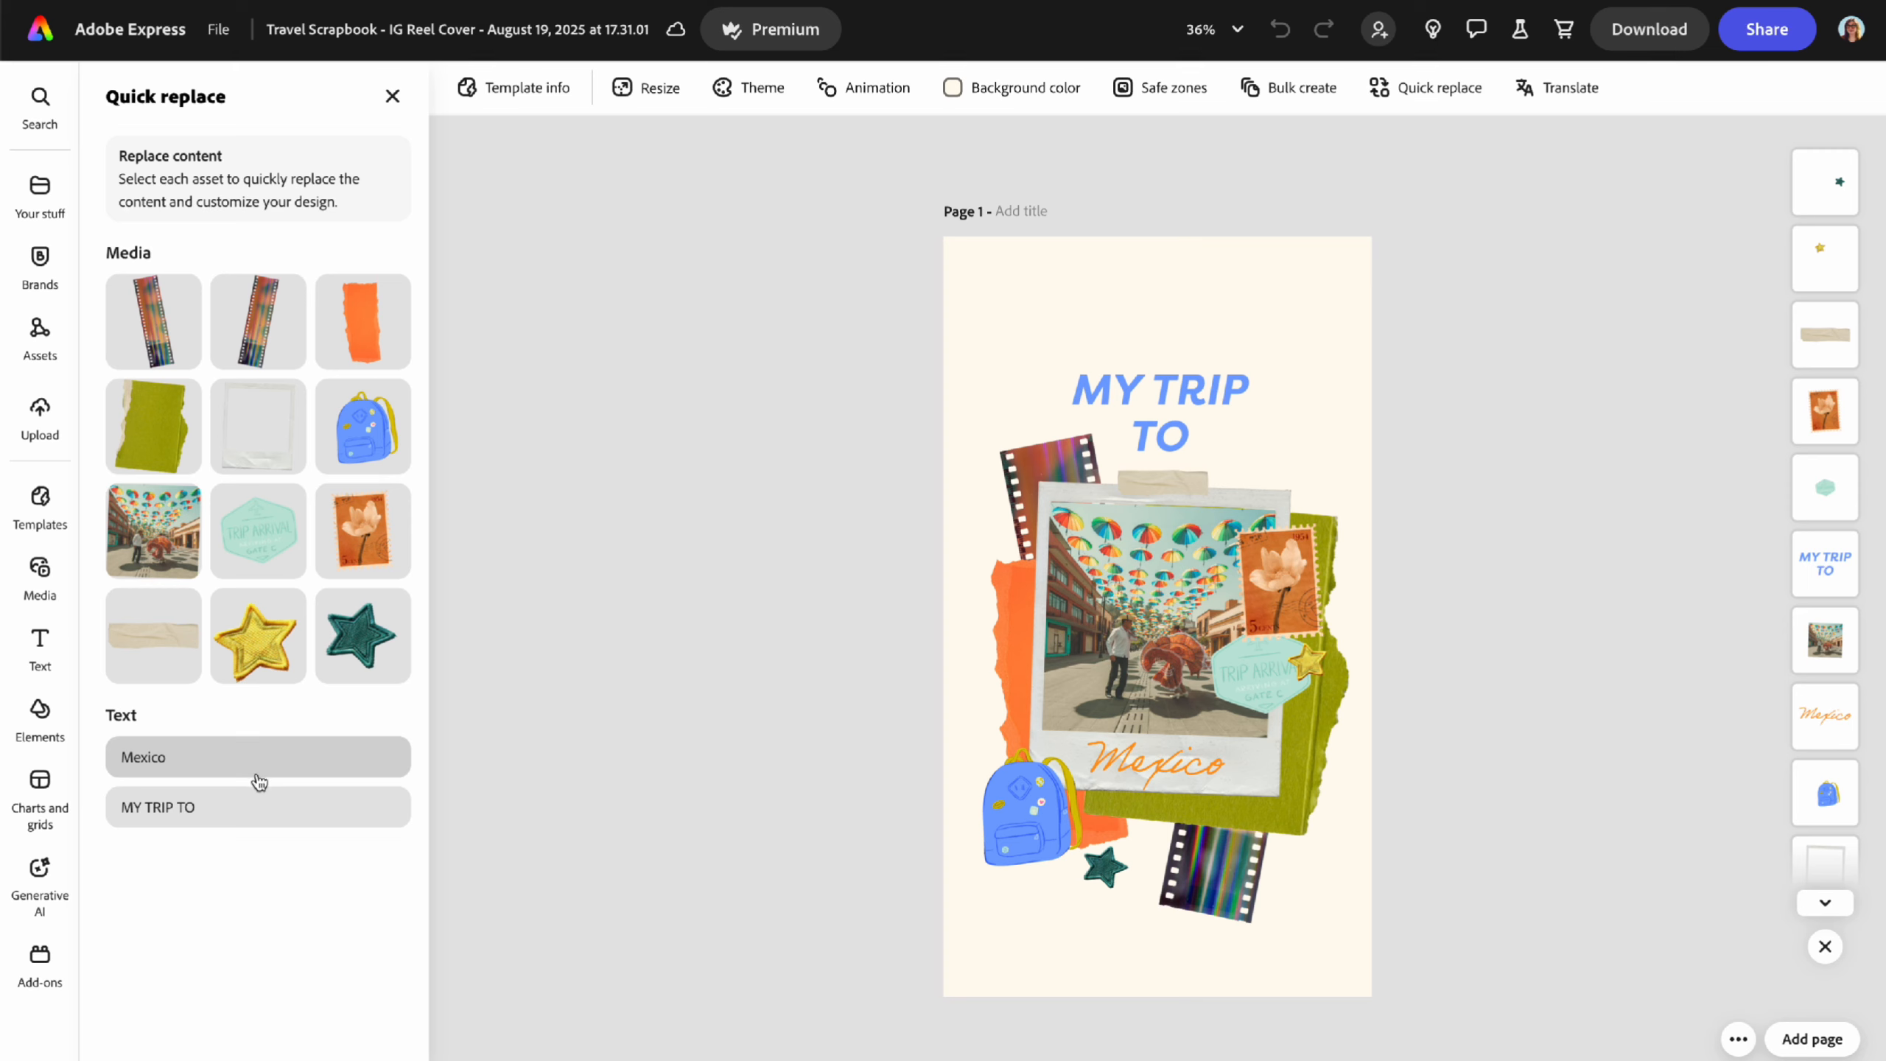
# - Retype the Mexico caption as Italy, review each element's replacement options, then close Quick replace
pyautogui.click(195, 767)
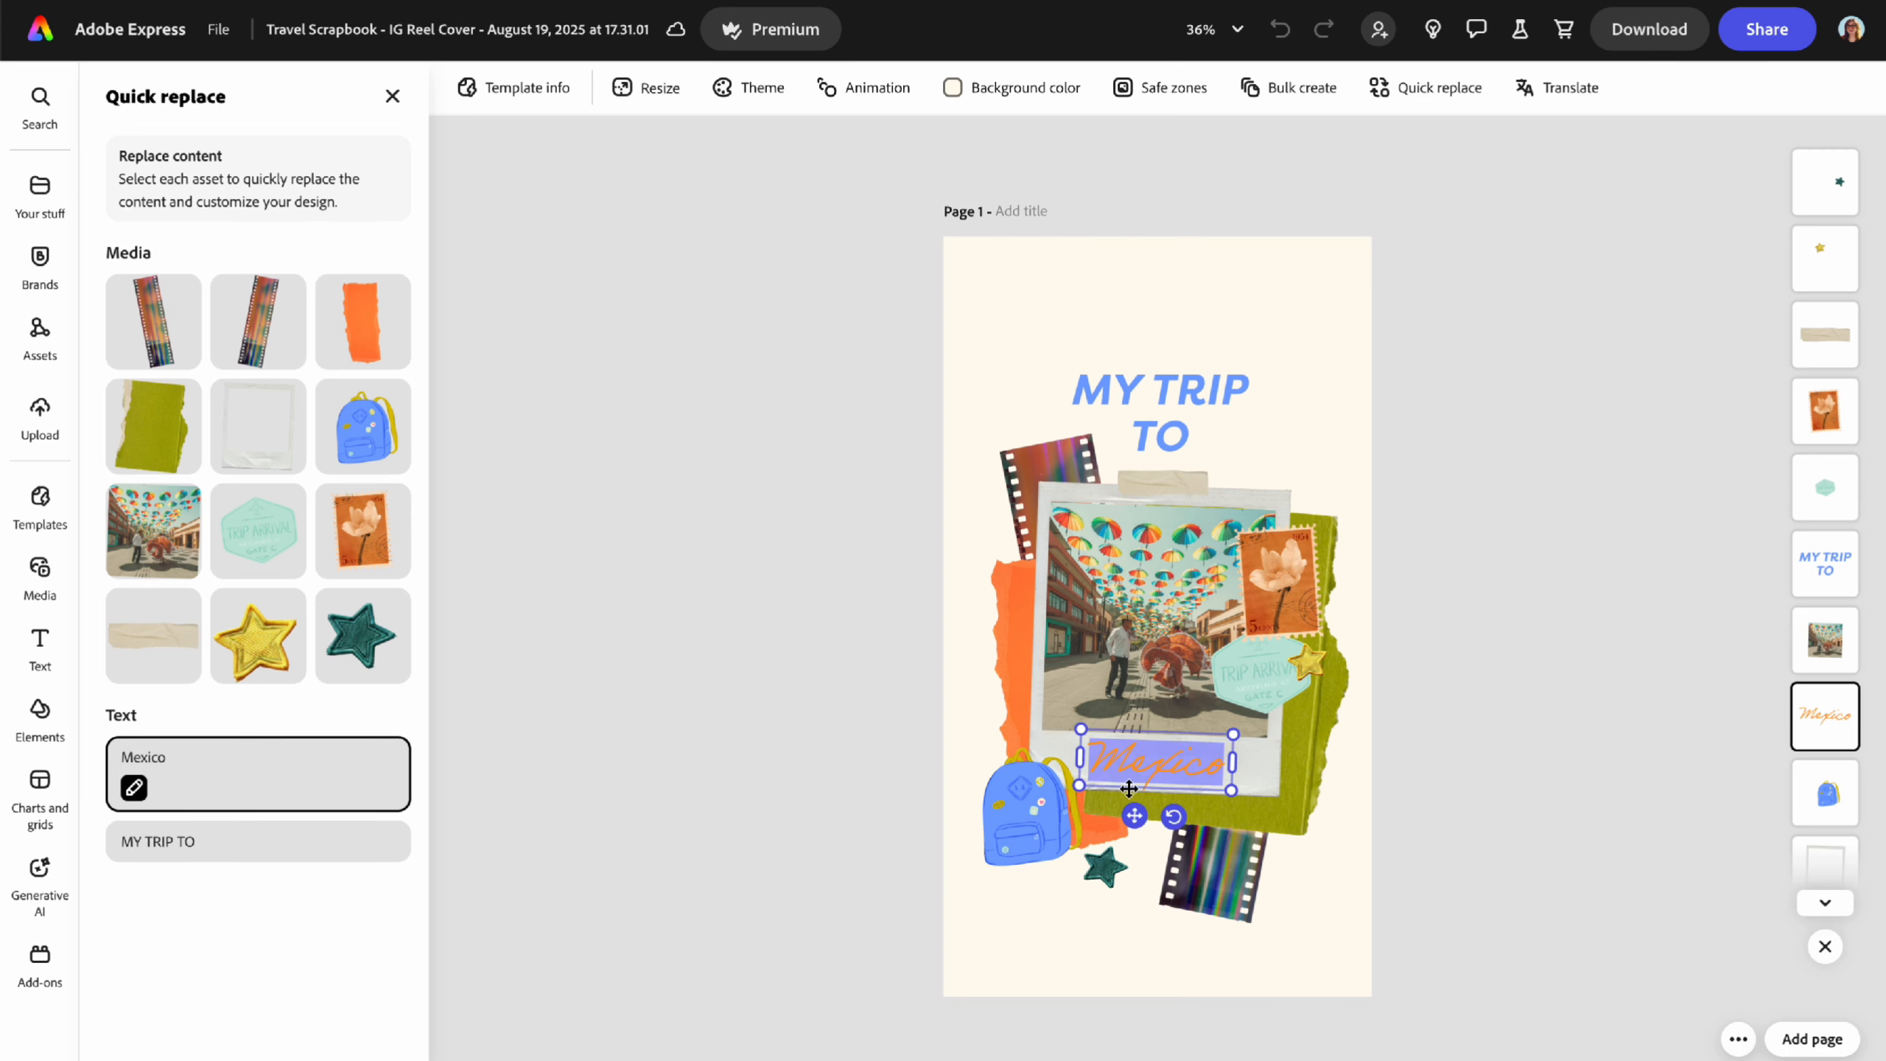
pyautogui.write('Italy')
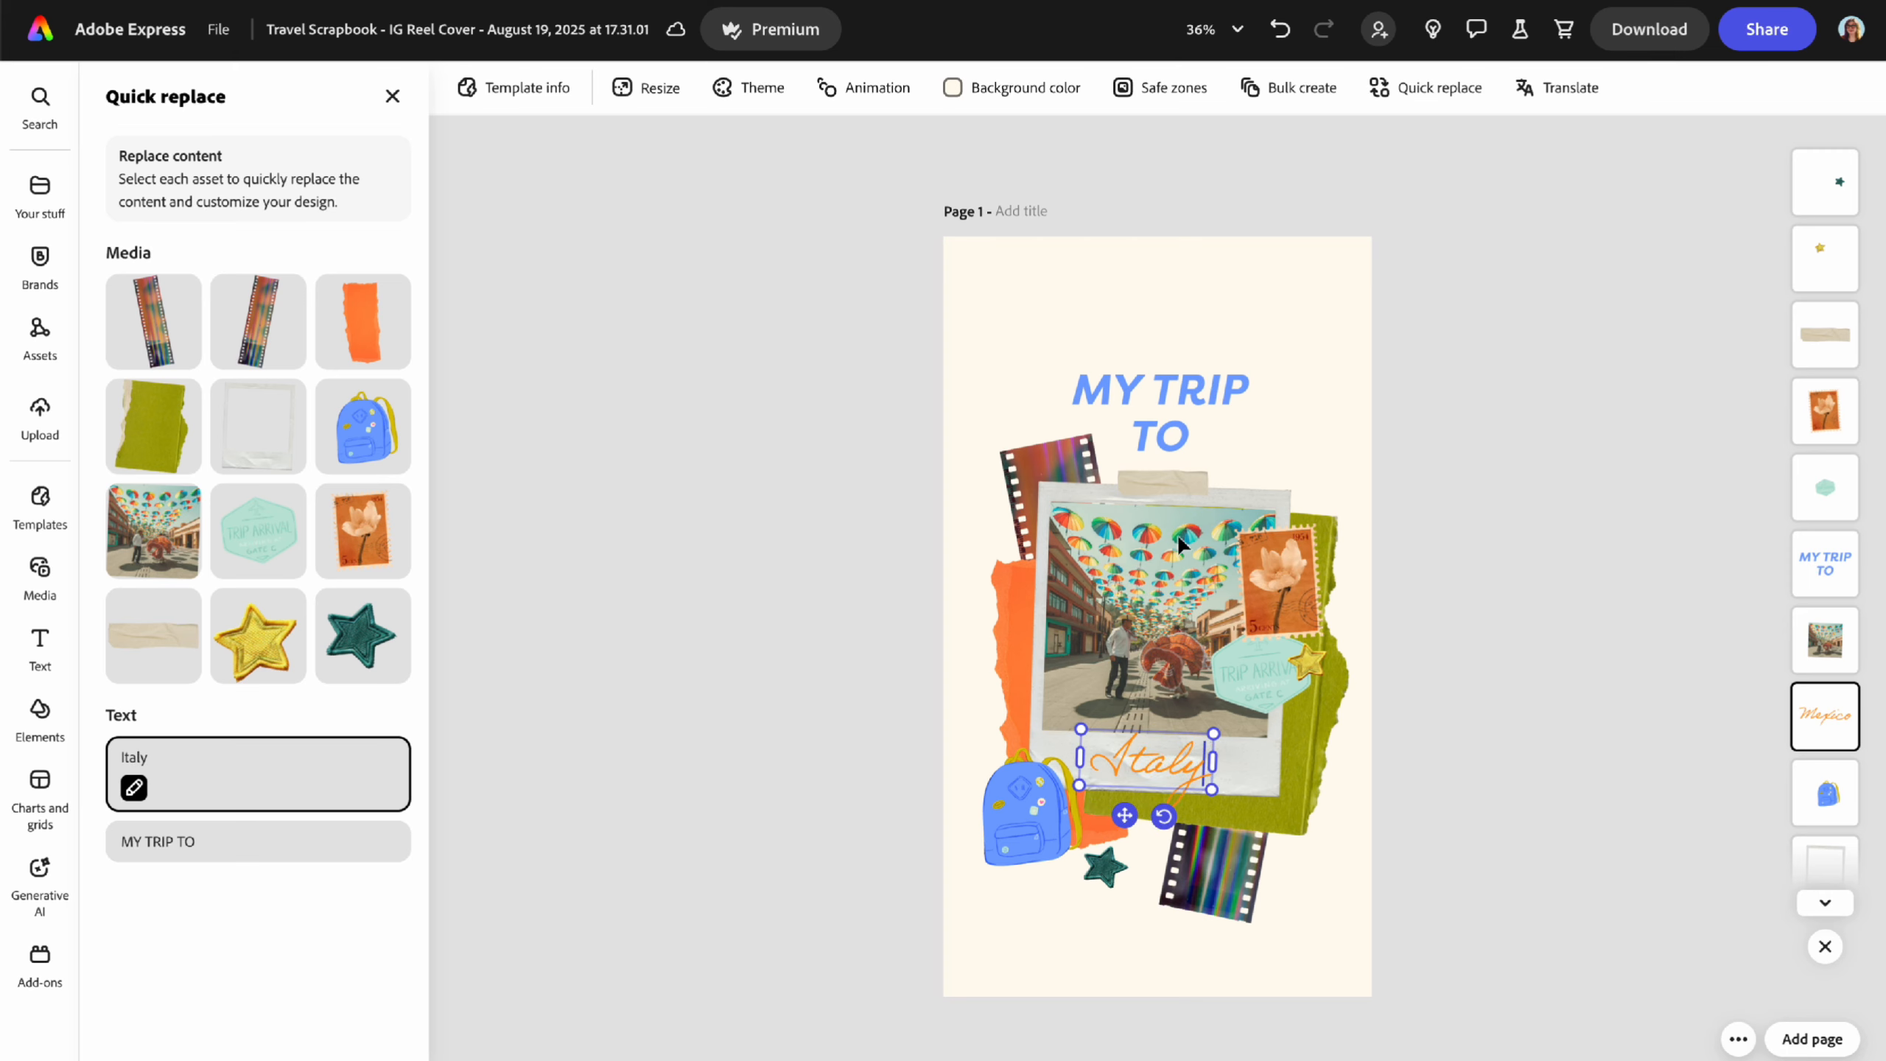
pyautogui.click(270, 638)
pyautogui.click(147, 643)
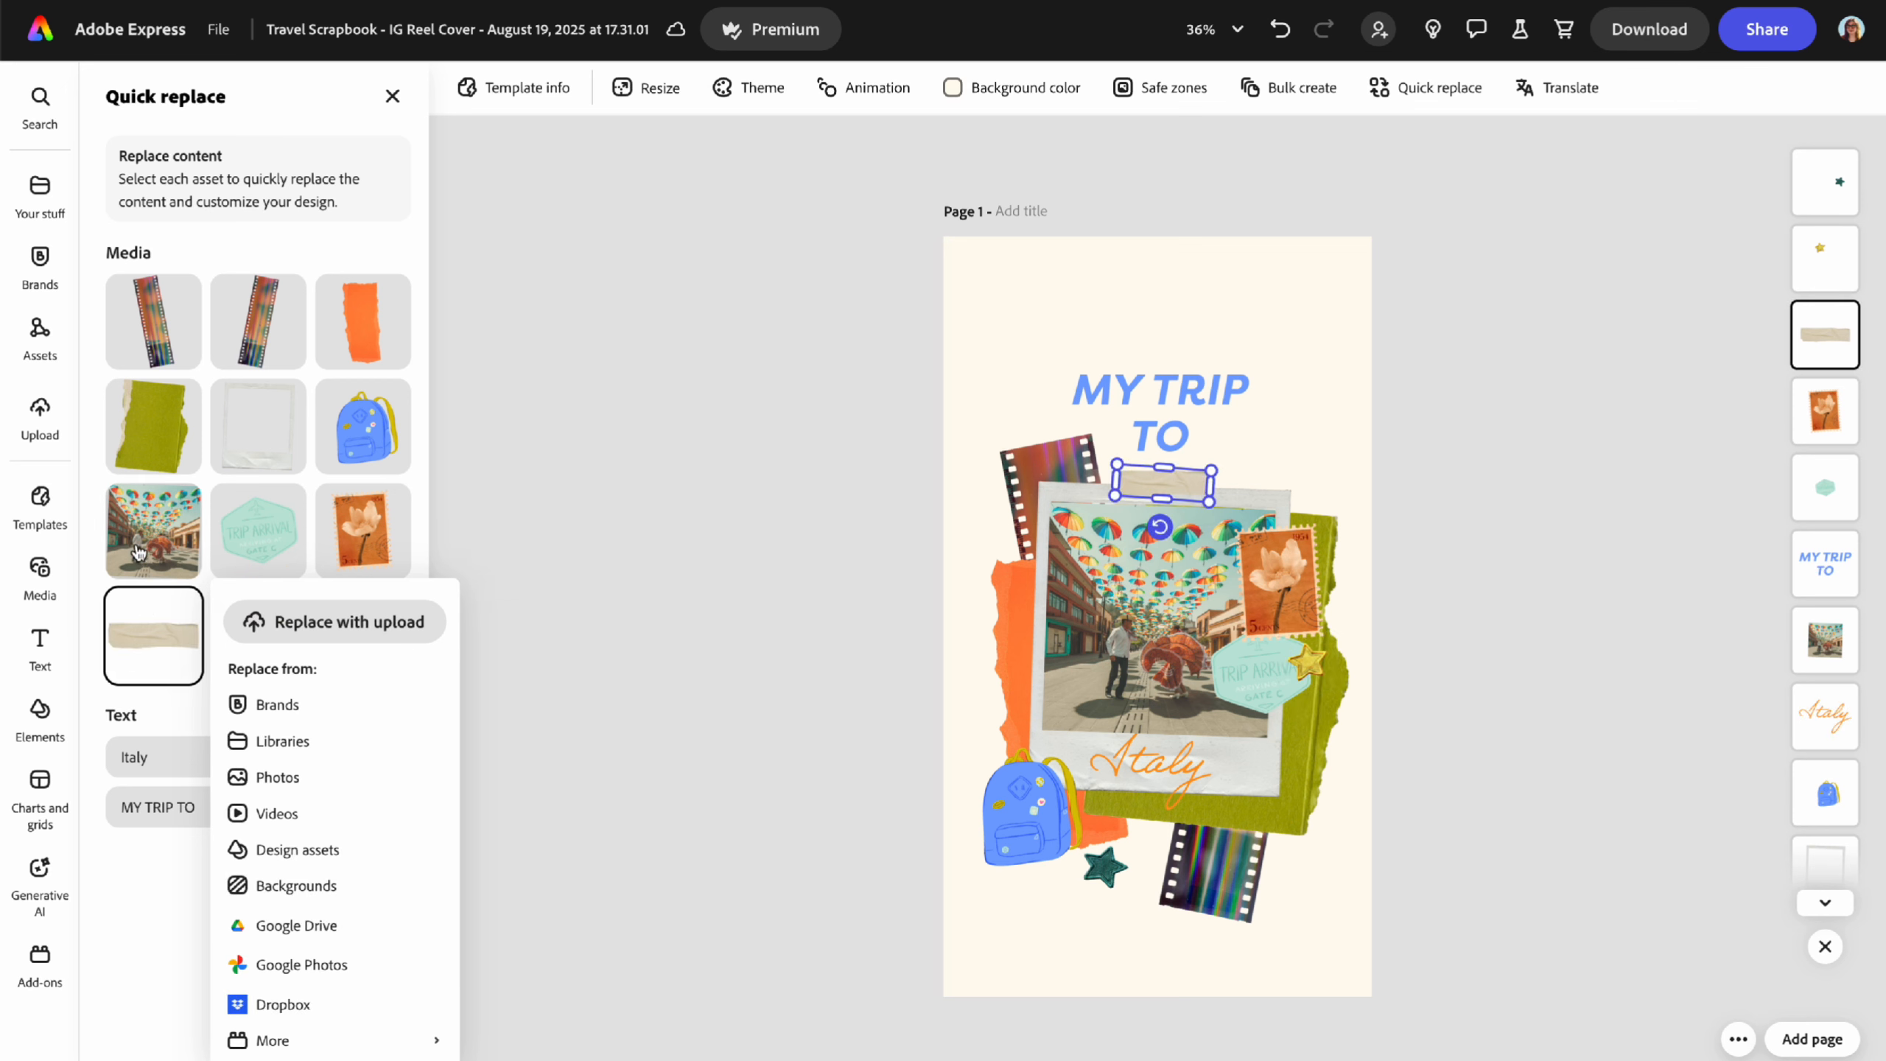
pyautogui.click(137, 529)
pyautogui.click(154, 426)
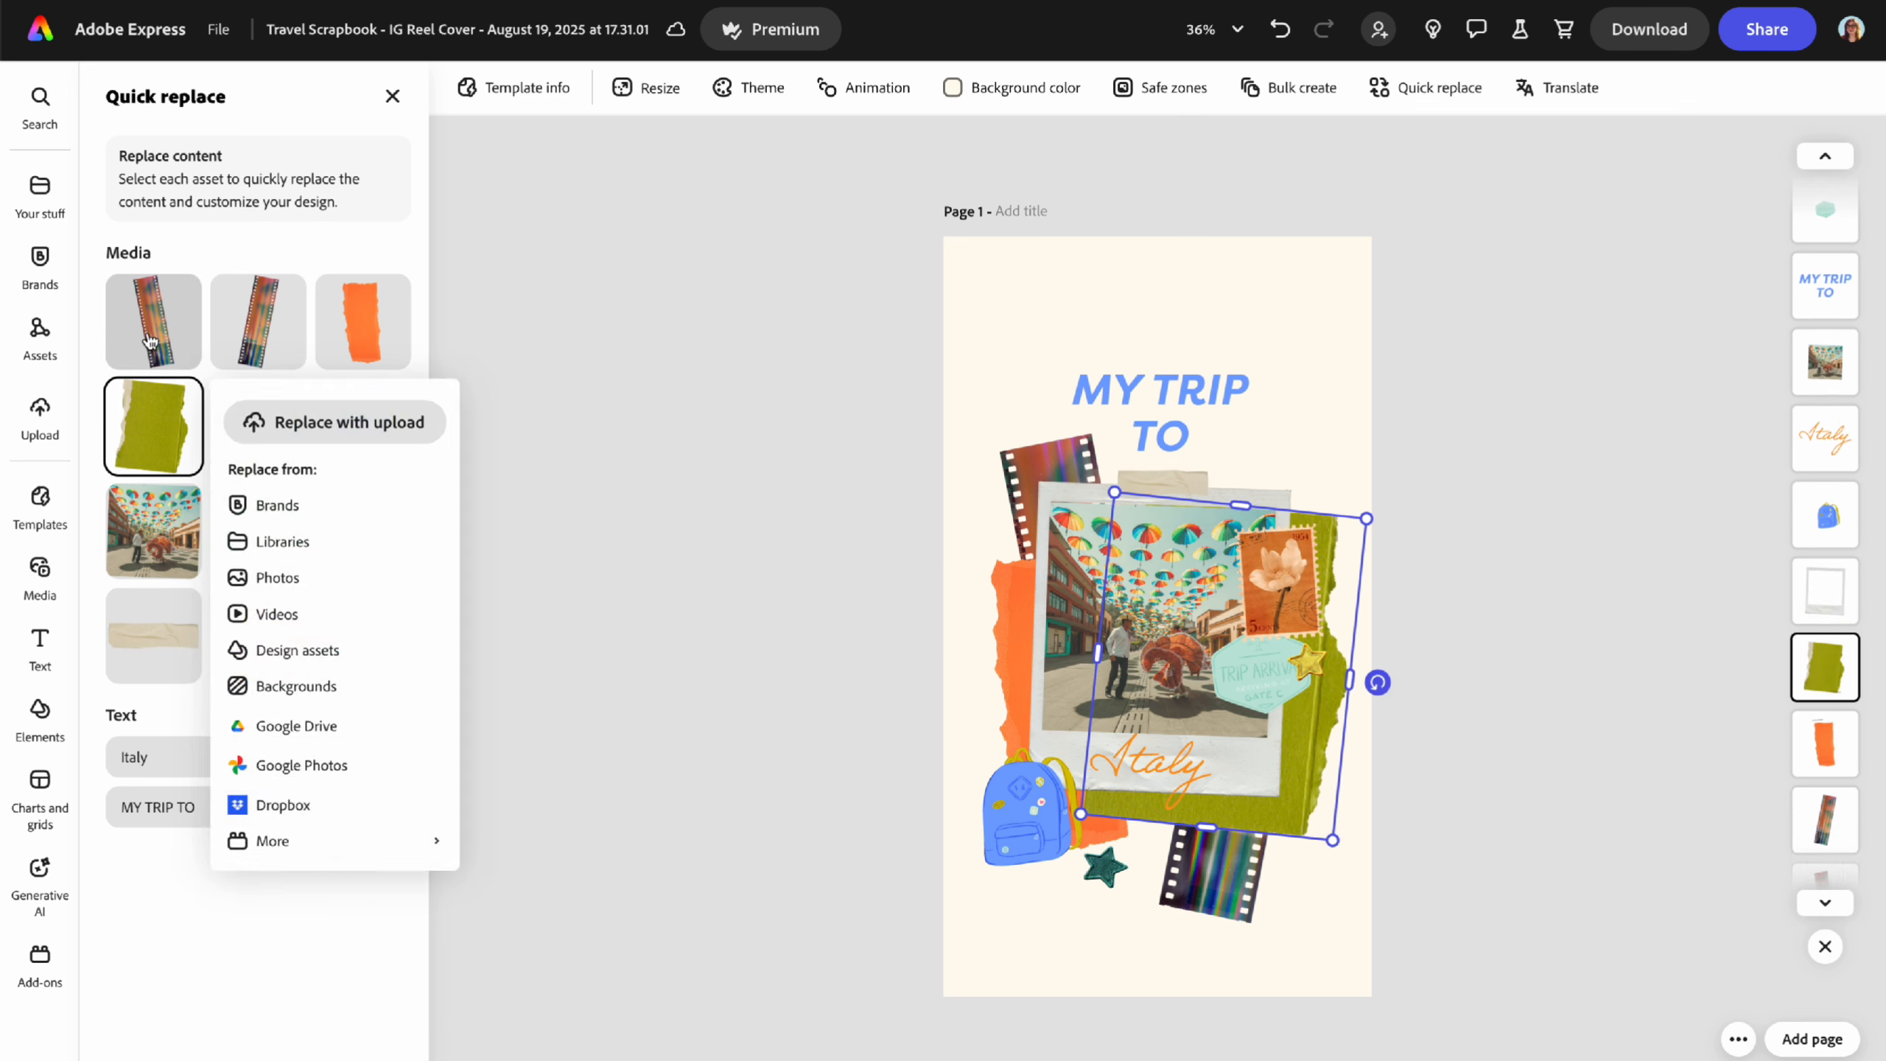
pyautogui.click(154, 321)
pyautogui.click(385, 237)
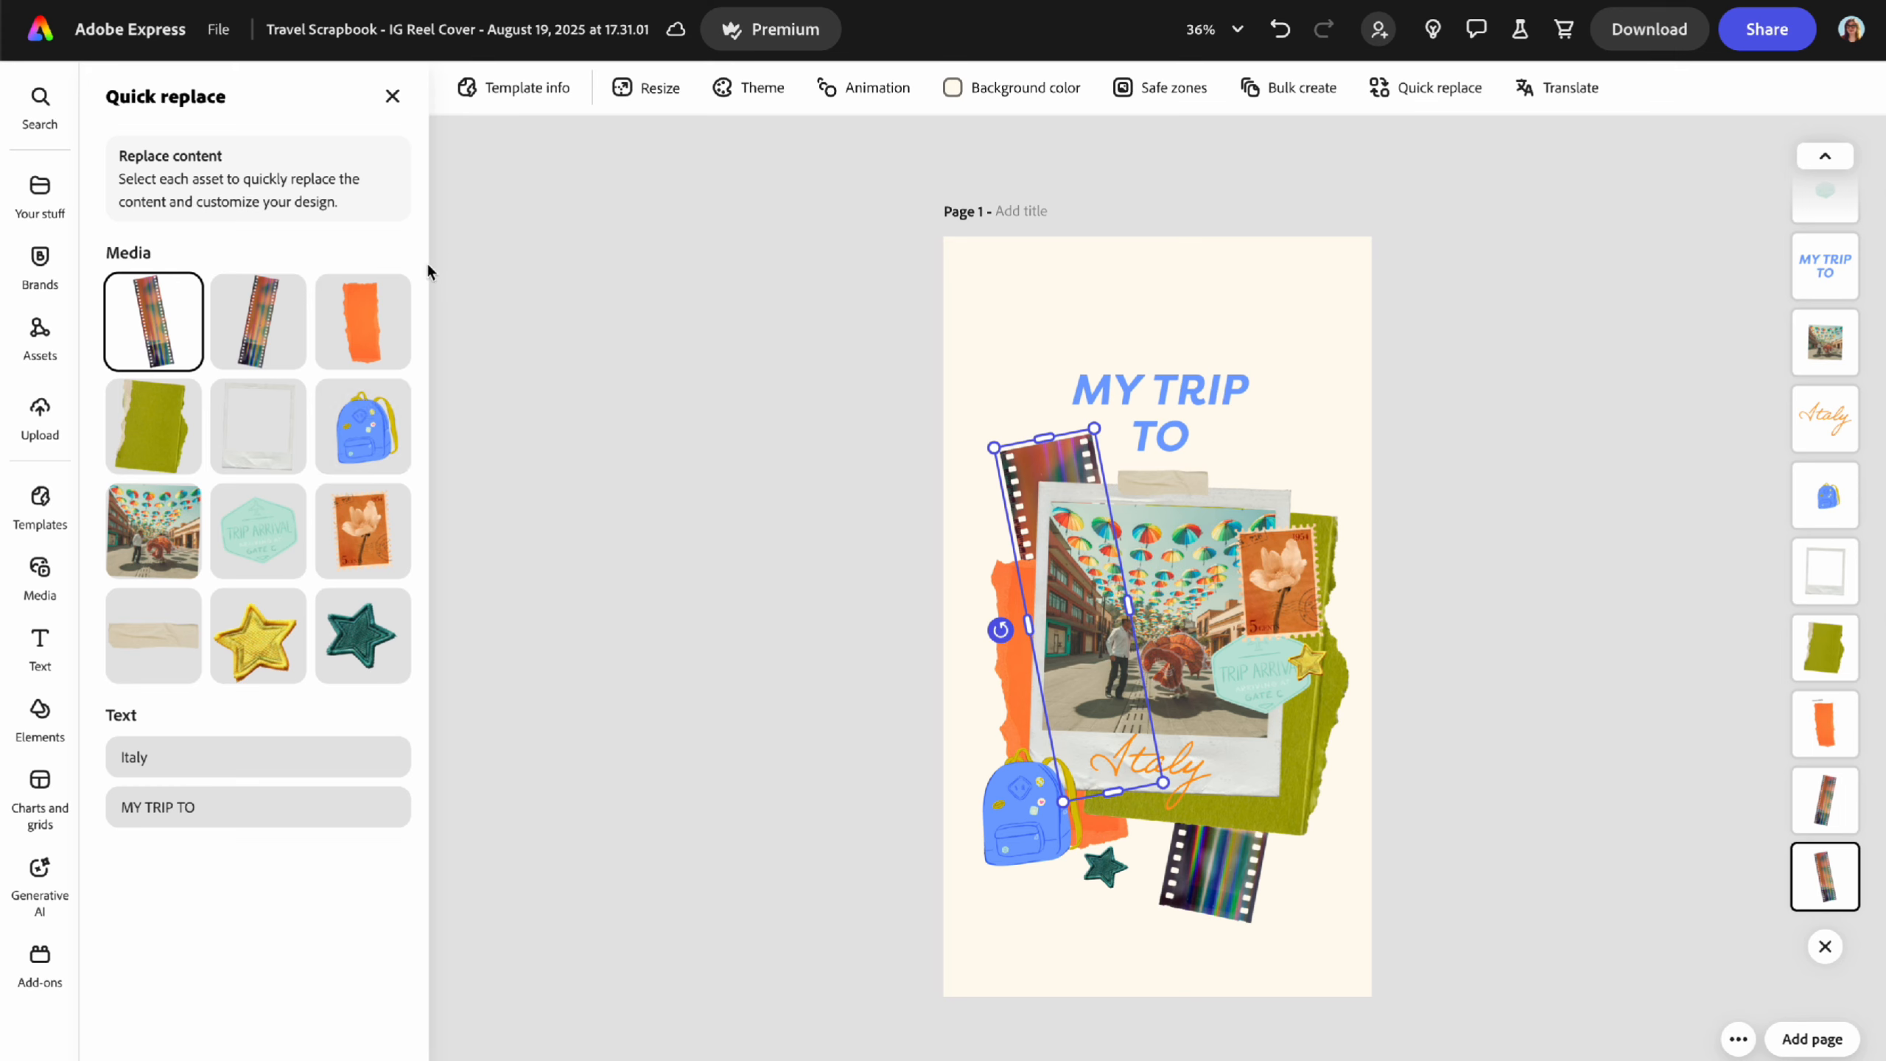
pyautogui.click(393, 97)
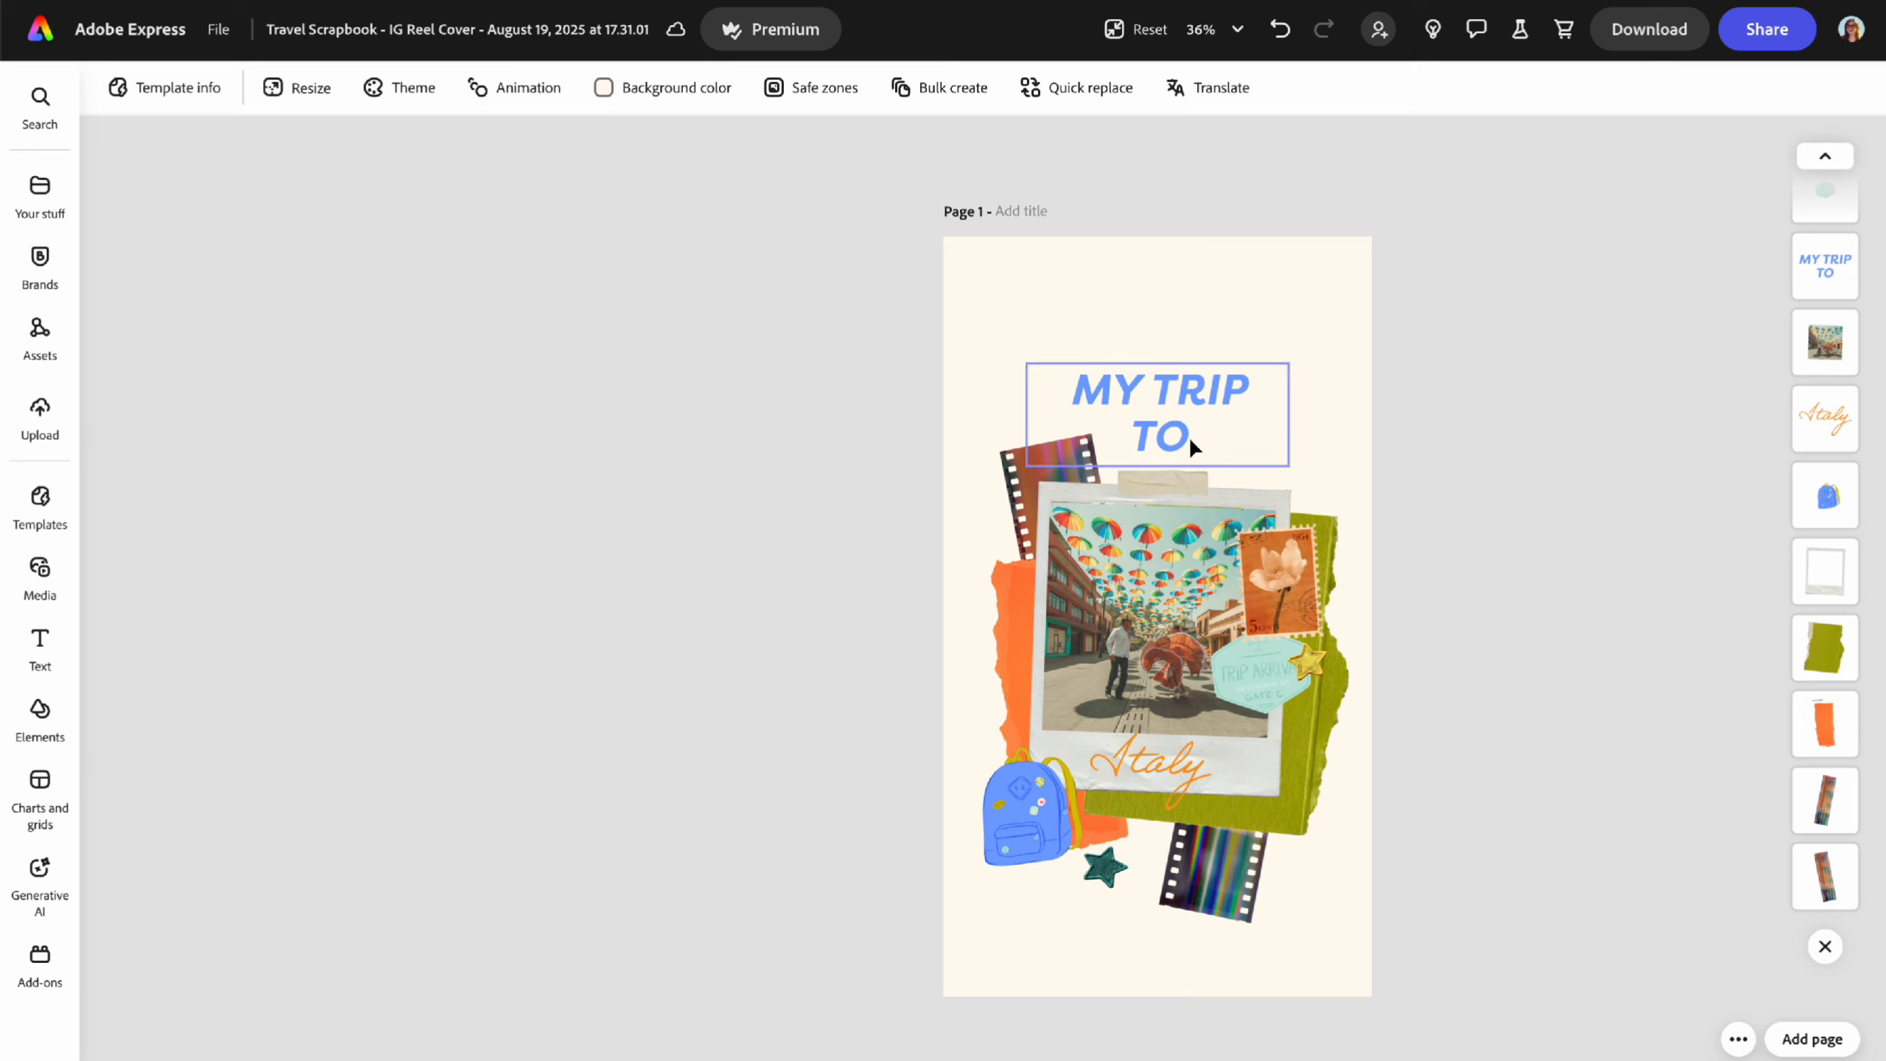
# - Browse Favorites and the Lightroom photo library in Your stuff, then close both without adding photos
pyautogui.moveTo(17, 175)
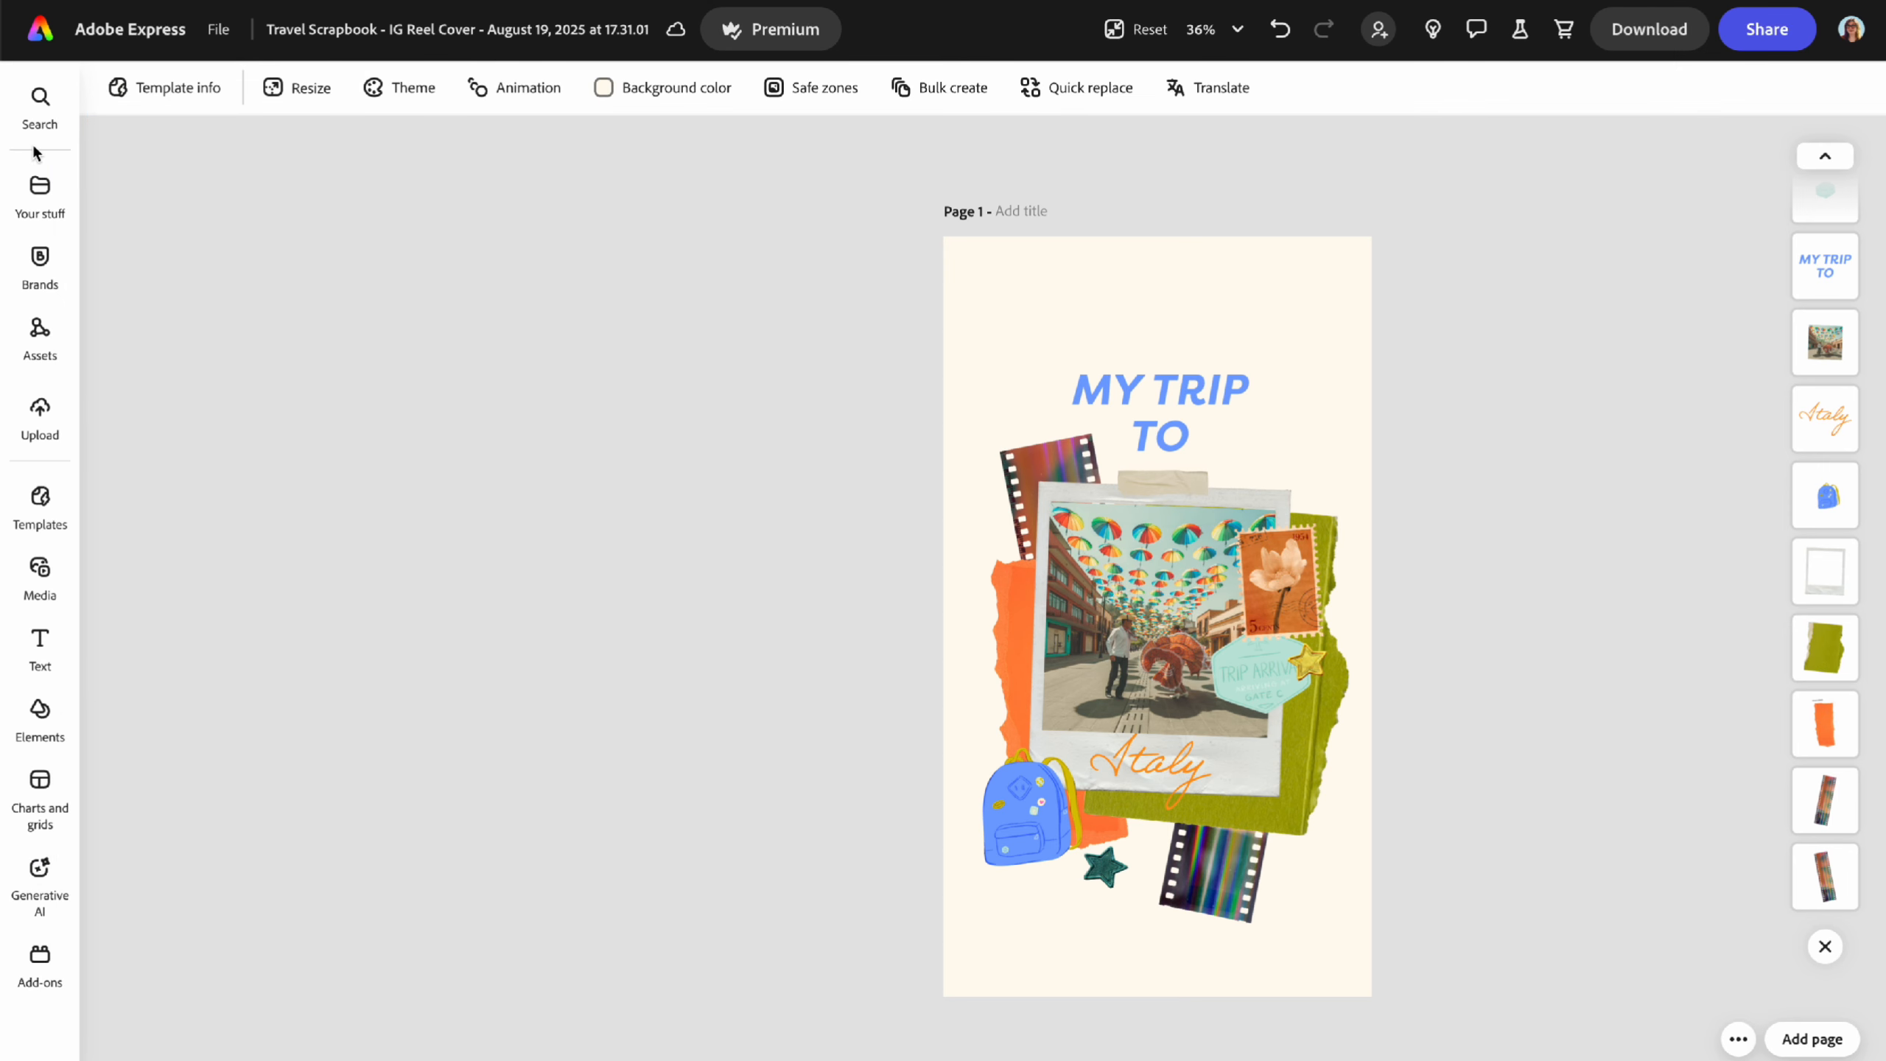
pyautogui.click(44, 195)
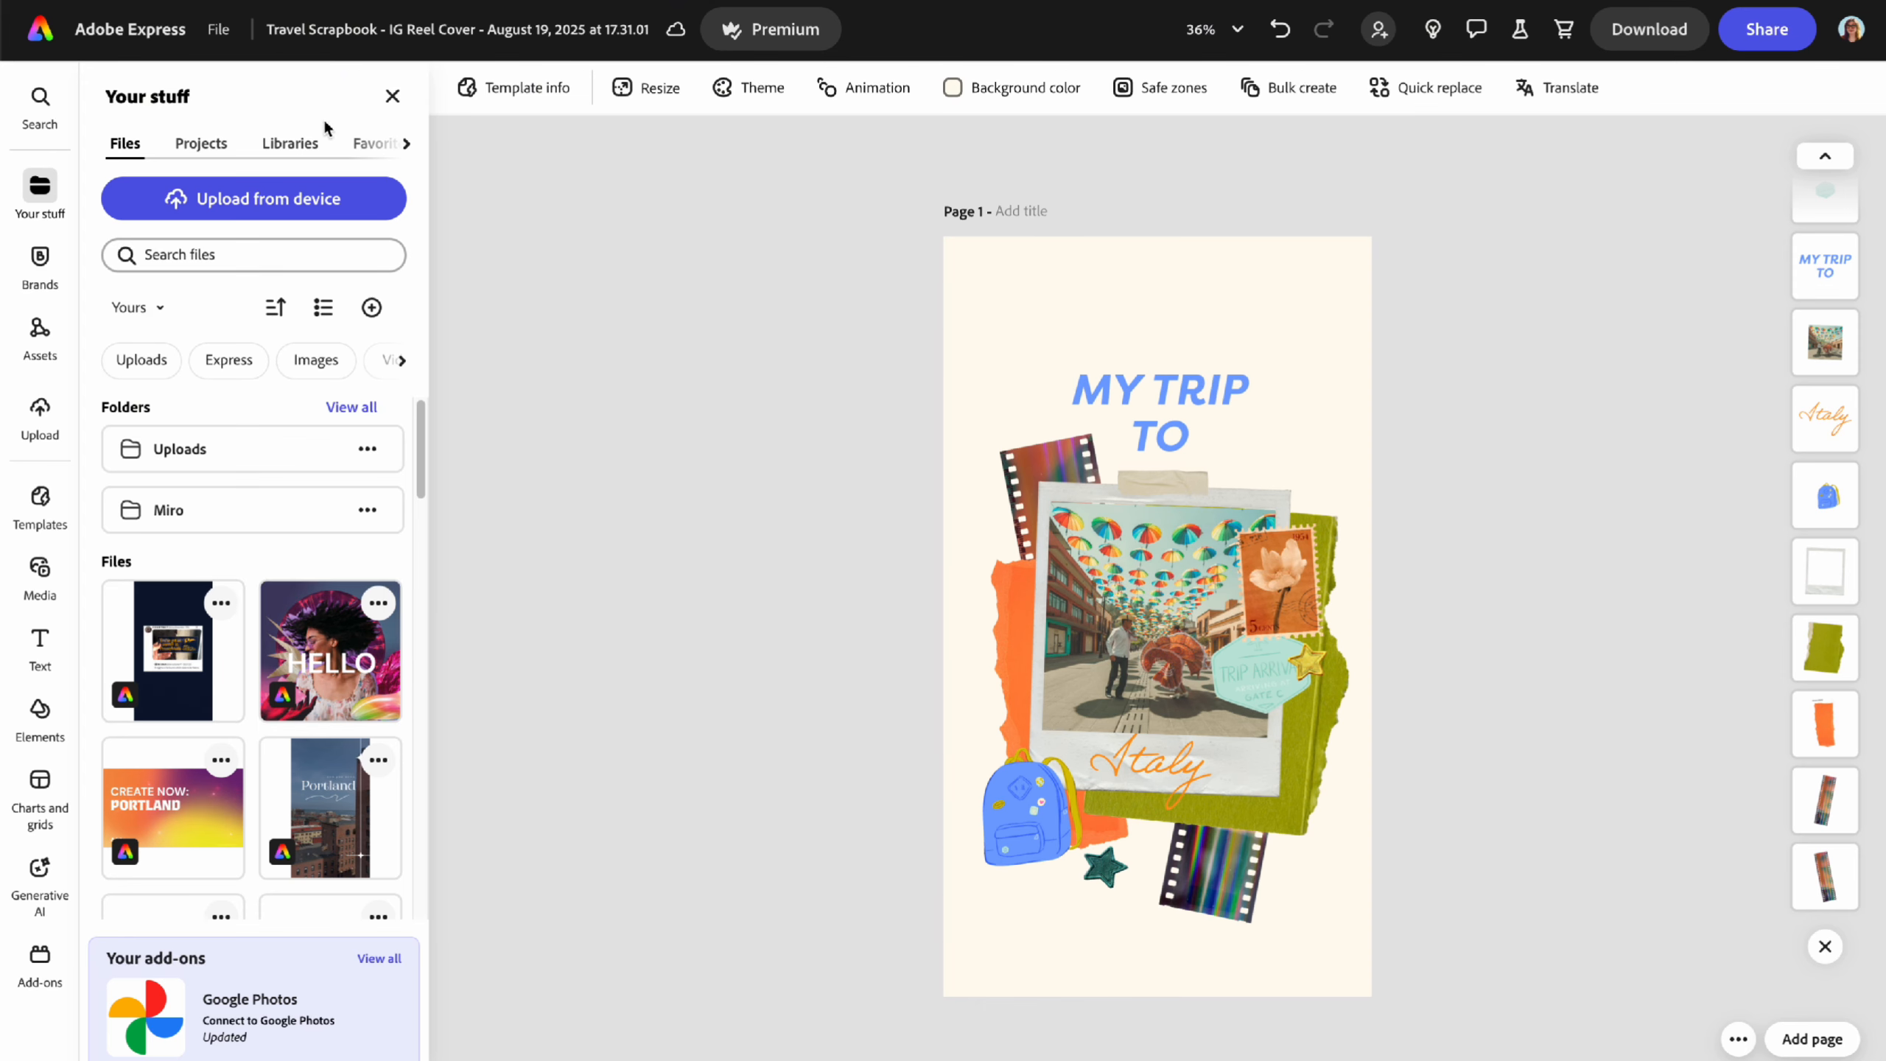
pyautogui.click(375, 145)
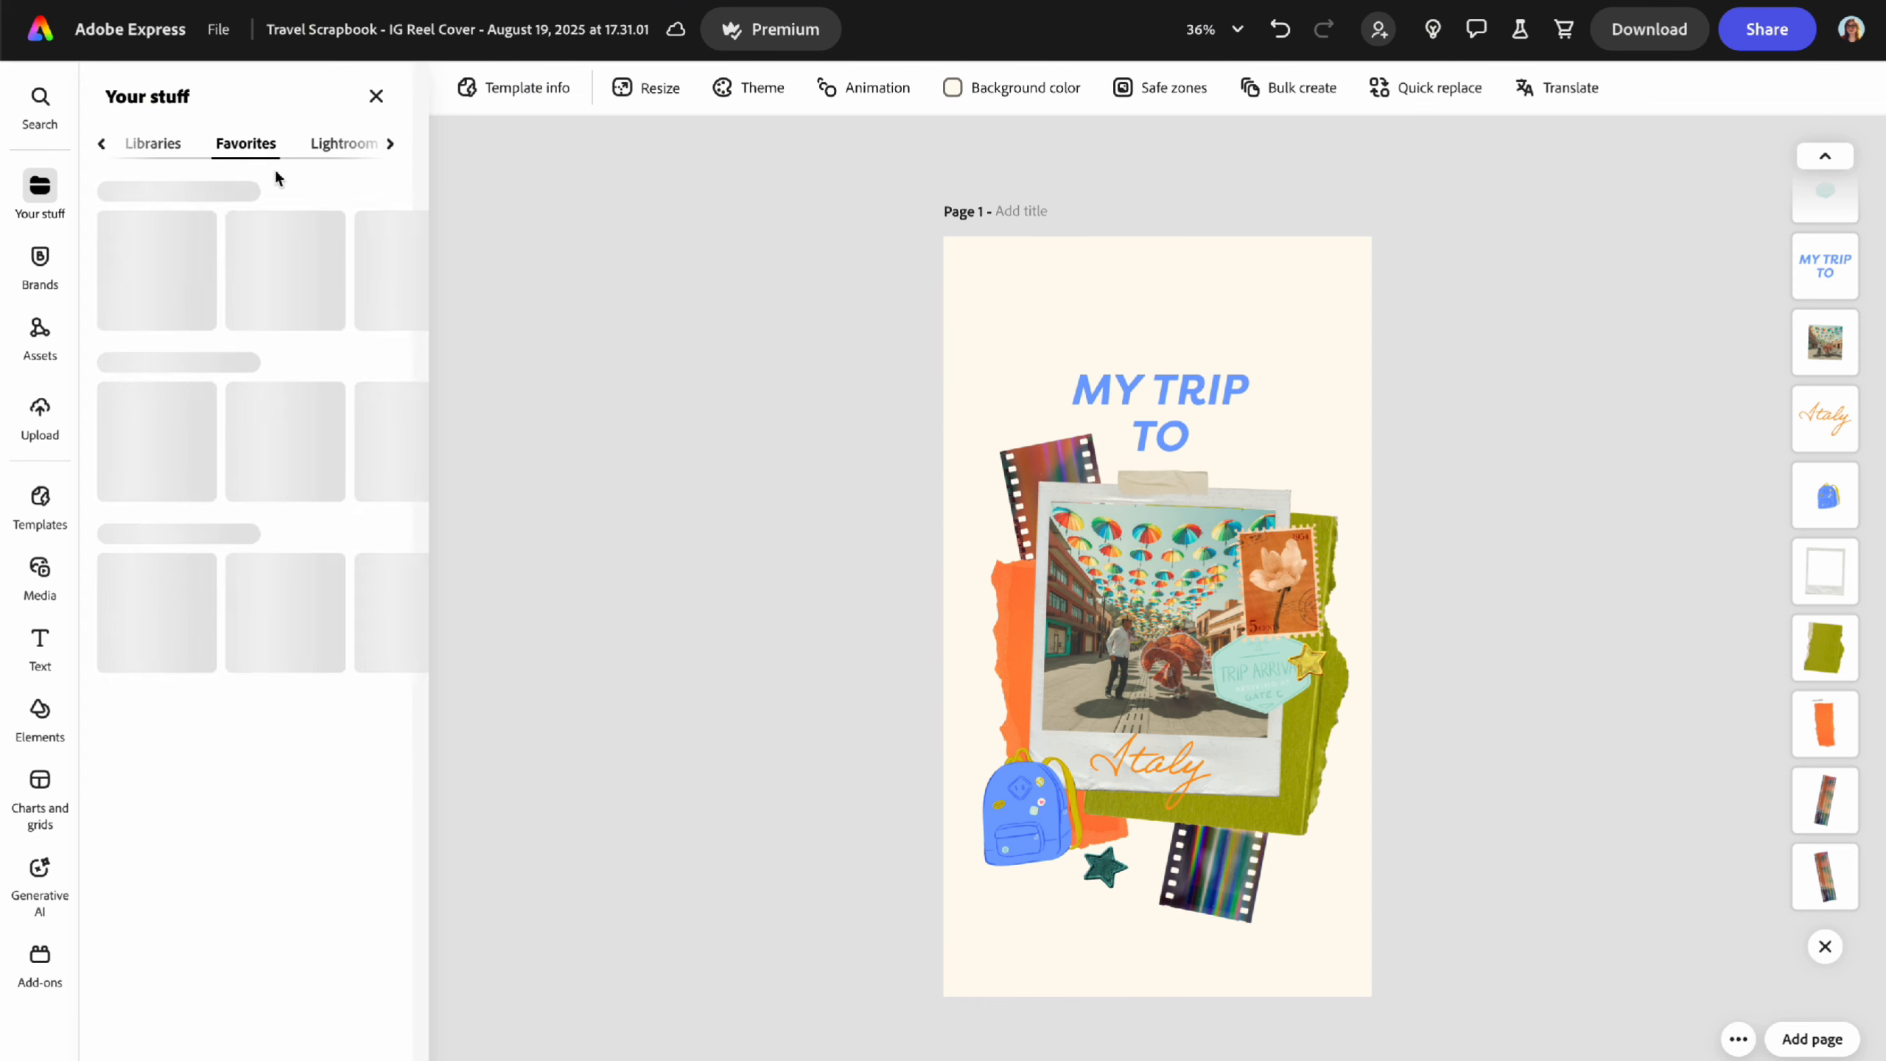
pyautogui.click(362, 146)
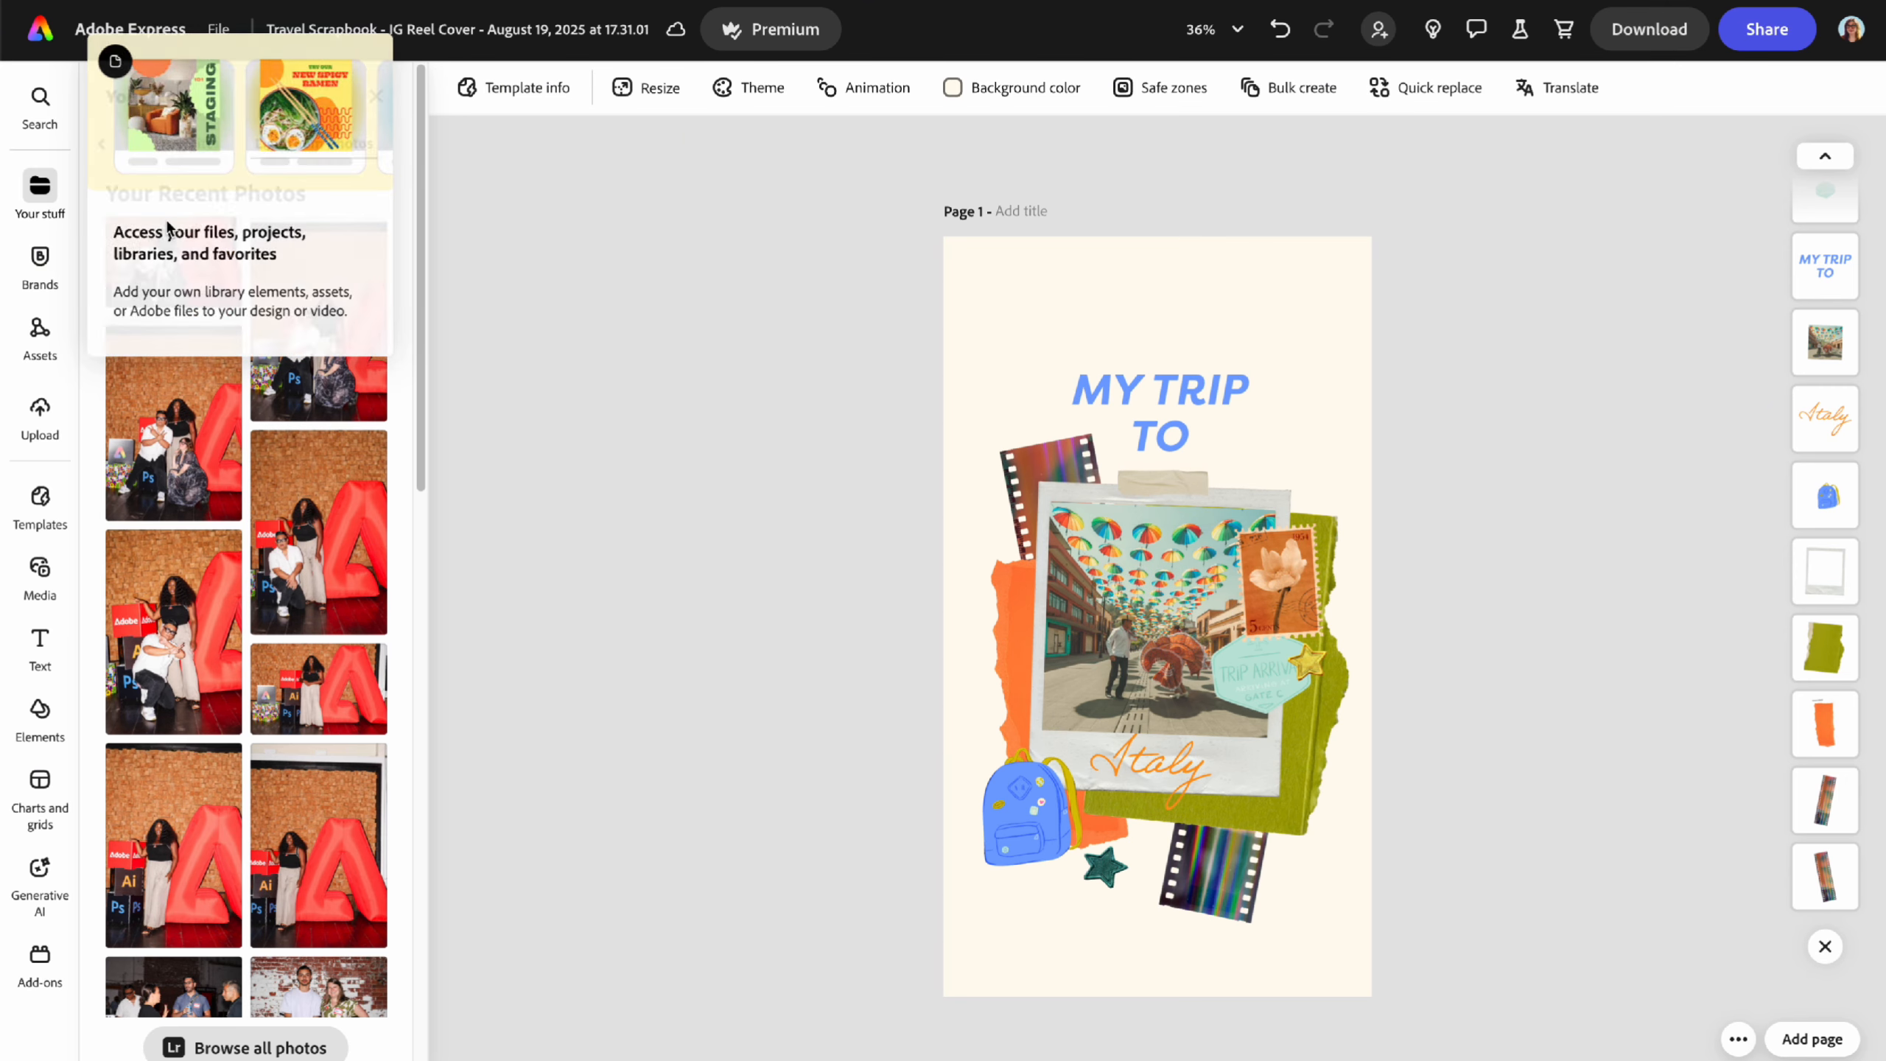
pyautogui.click(252, 1046)
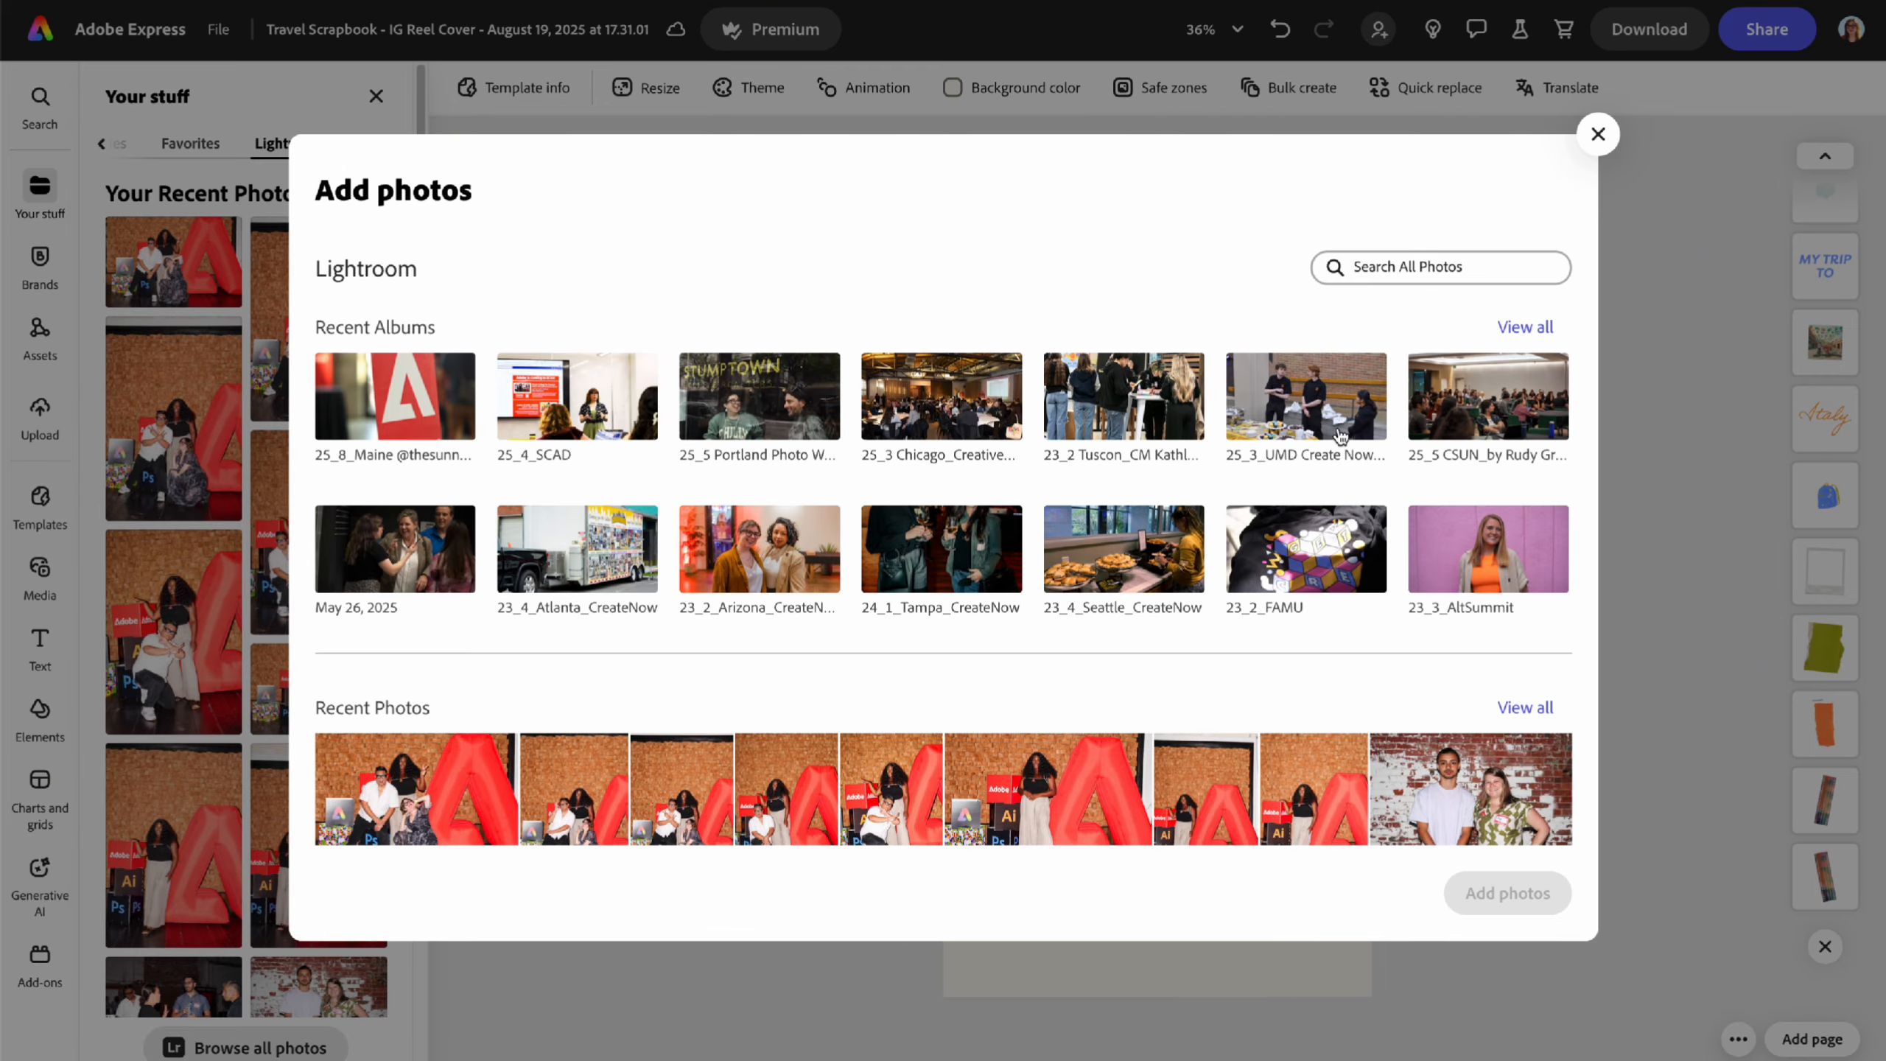
pyautogui.scroll(-10, 1271, 628)
pyautogui.scroll(10, 1271, 624)
pyautogui.click(1597, 135)
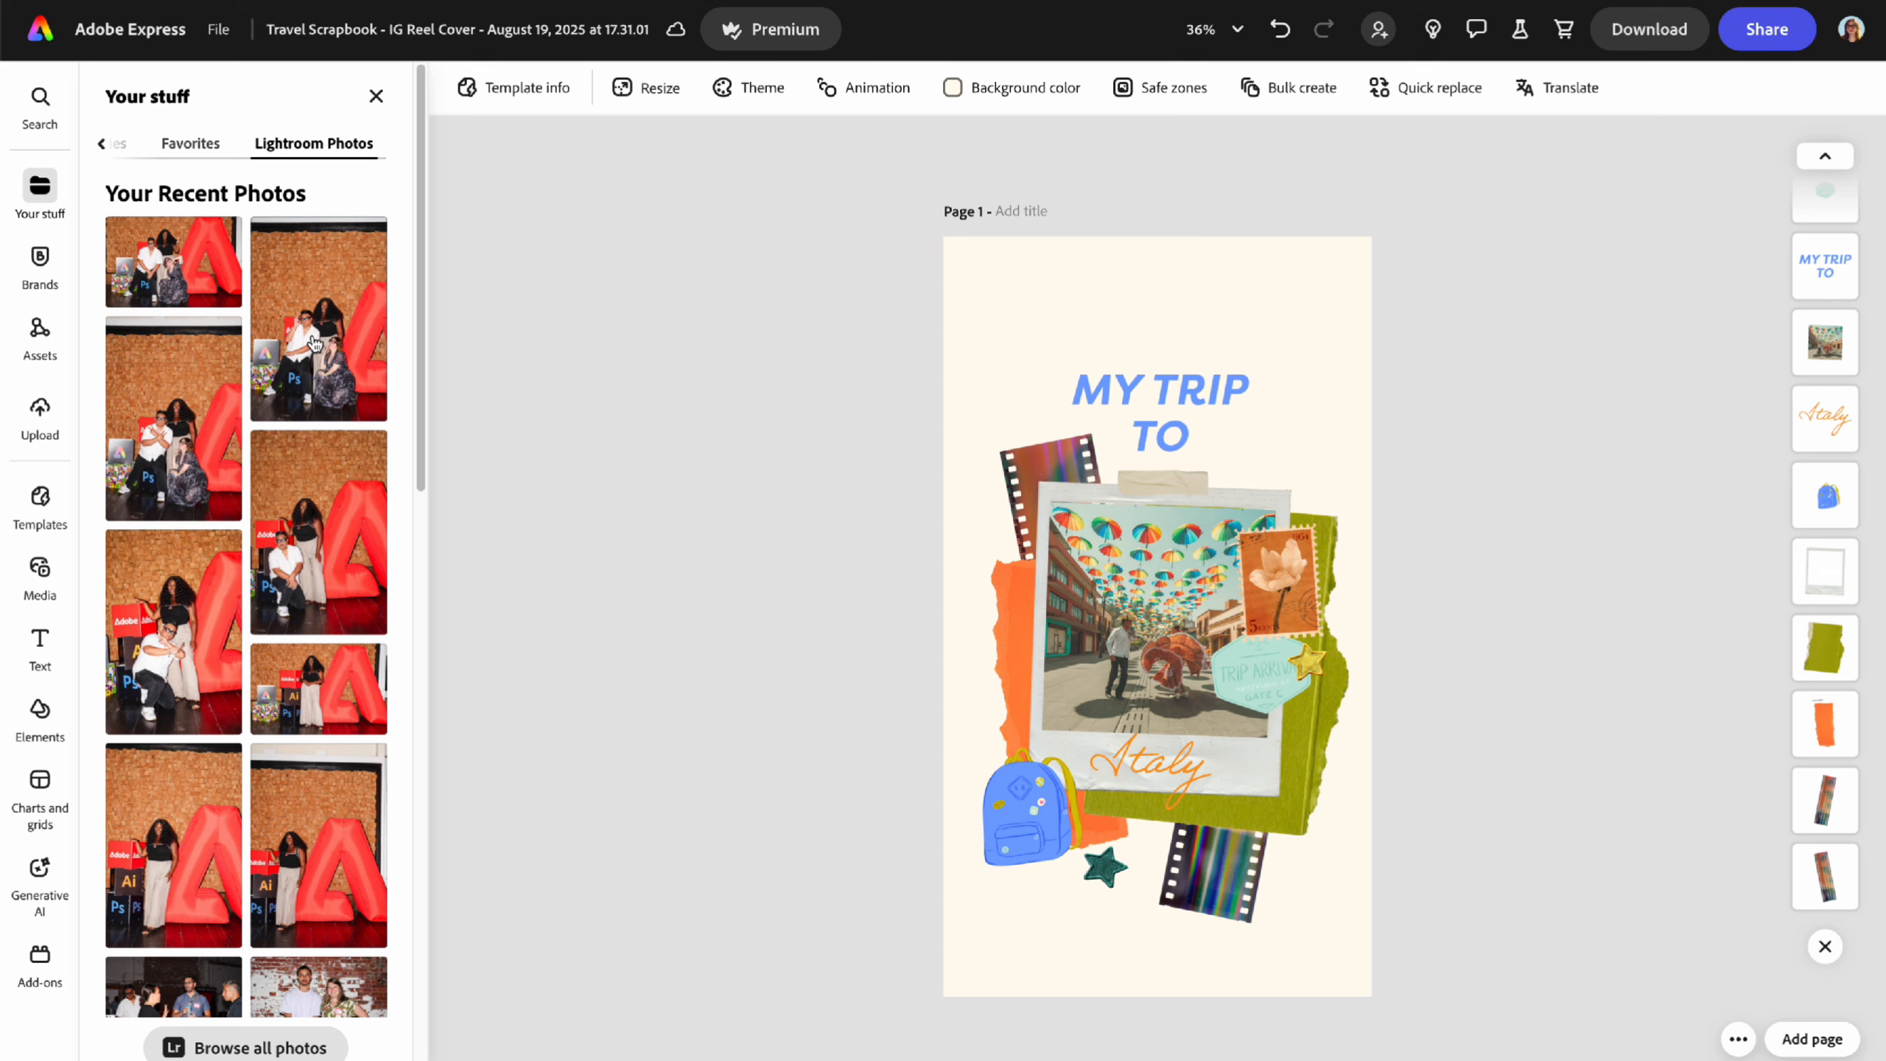
pyautogui.click(375, 96)
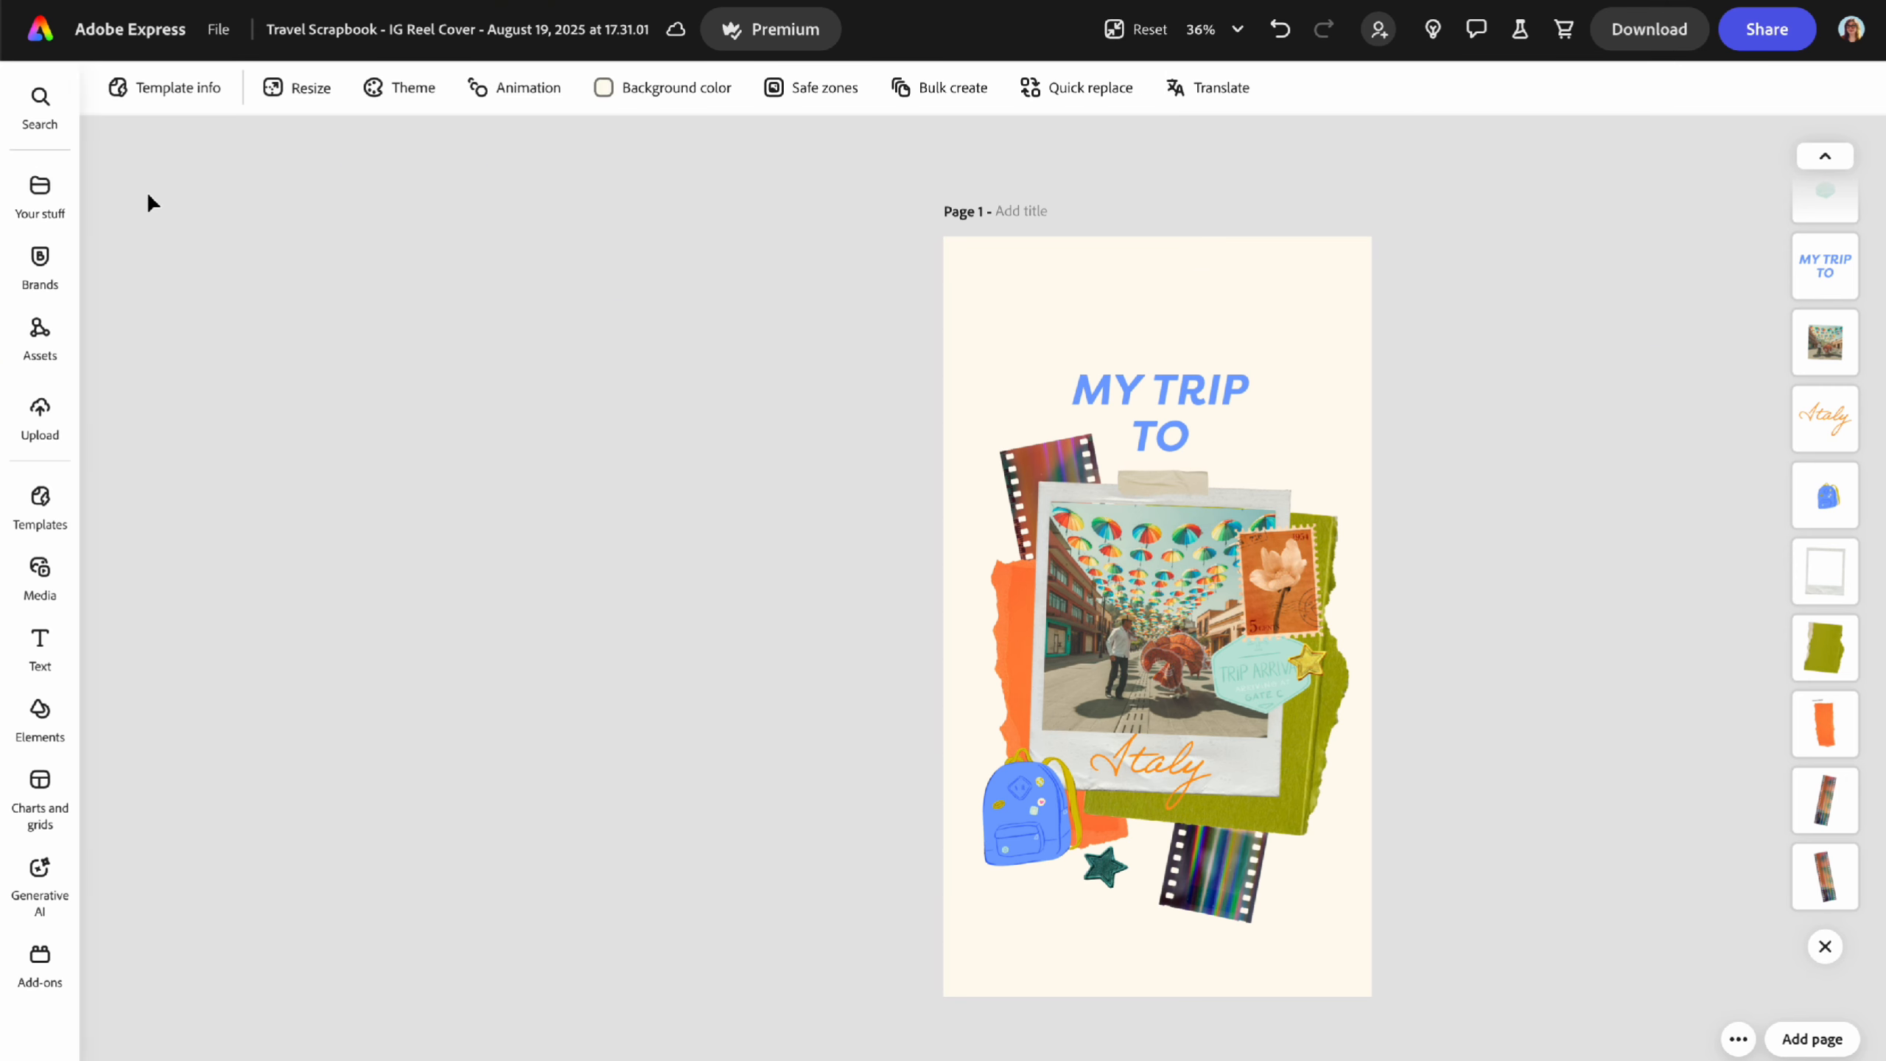
# - Place the Travel Scrapbook Trip Arrival graphic at the top-left, shrink it slightly, then delete it
pyautogui.click(45, 261)
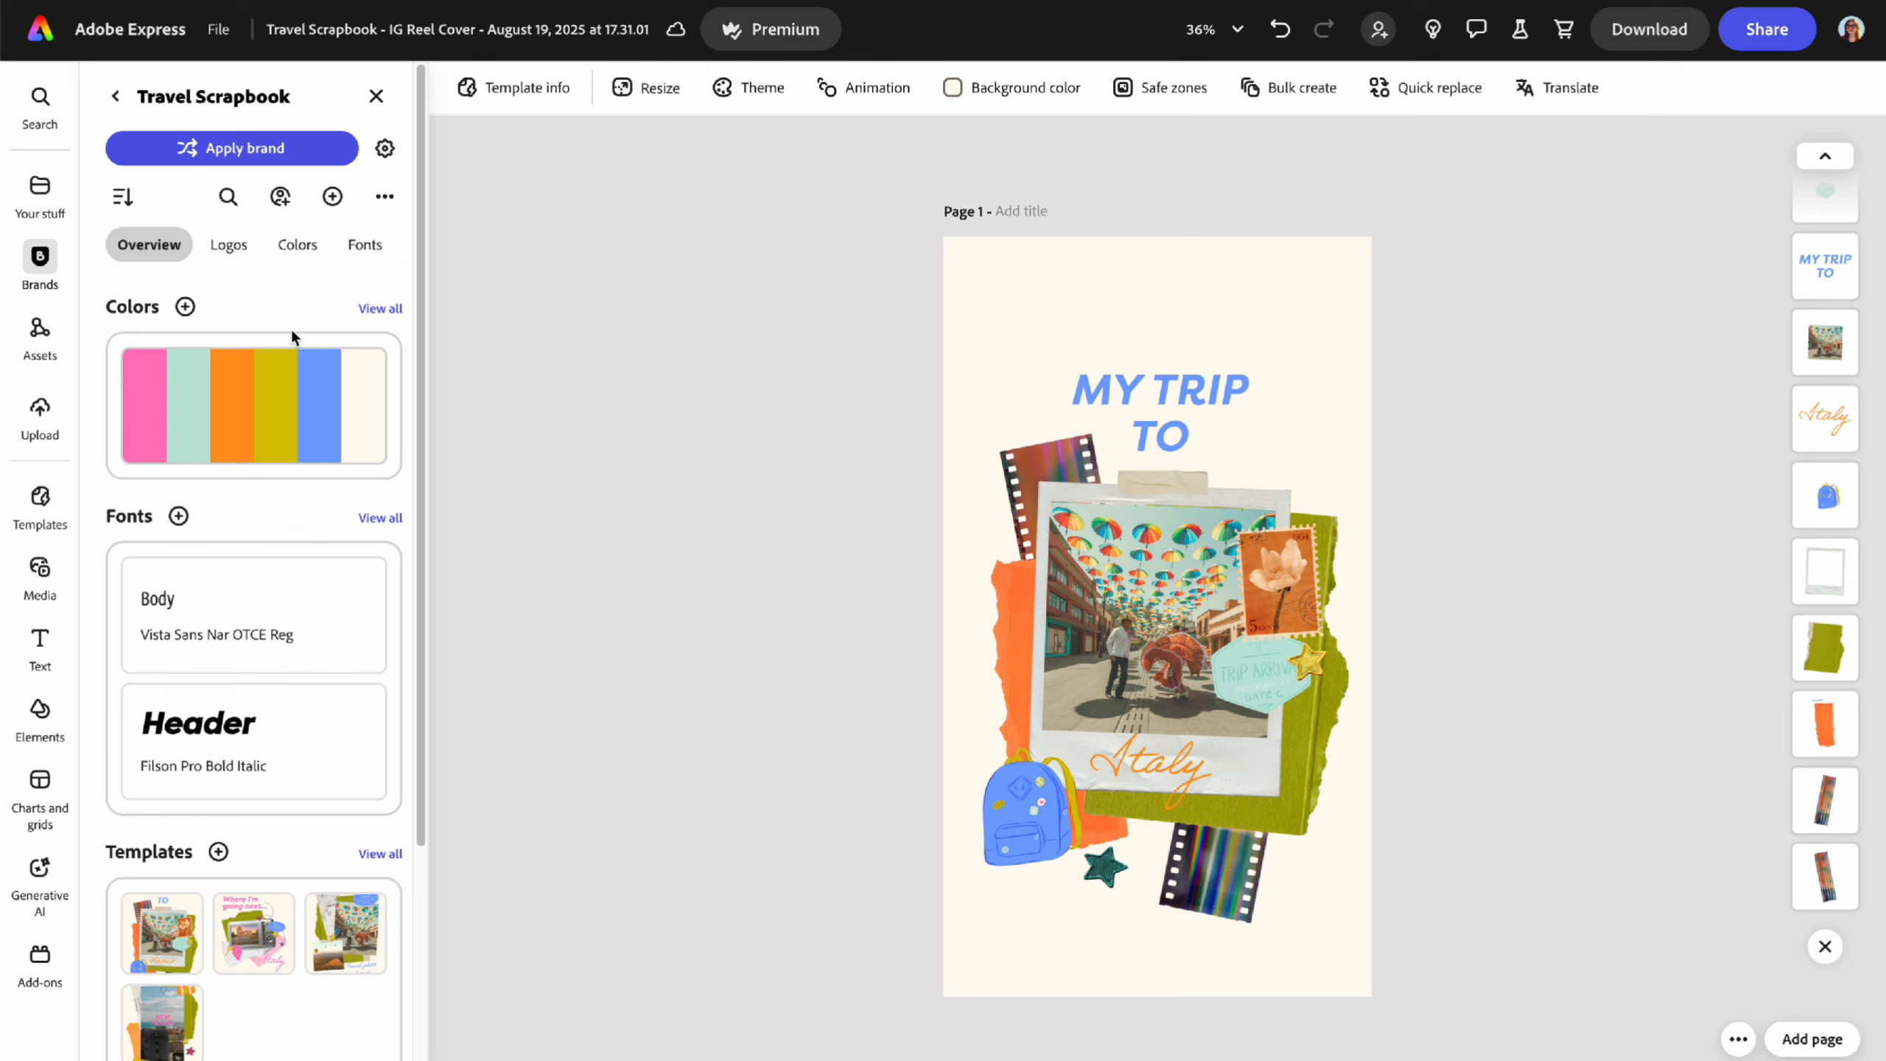
pyautogui.scroll(-1, 264, 611)
pyautogui.scroll(-3, 265, 611)
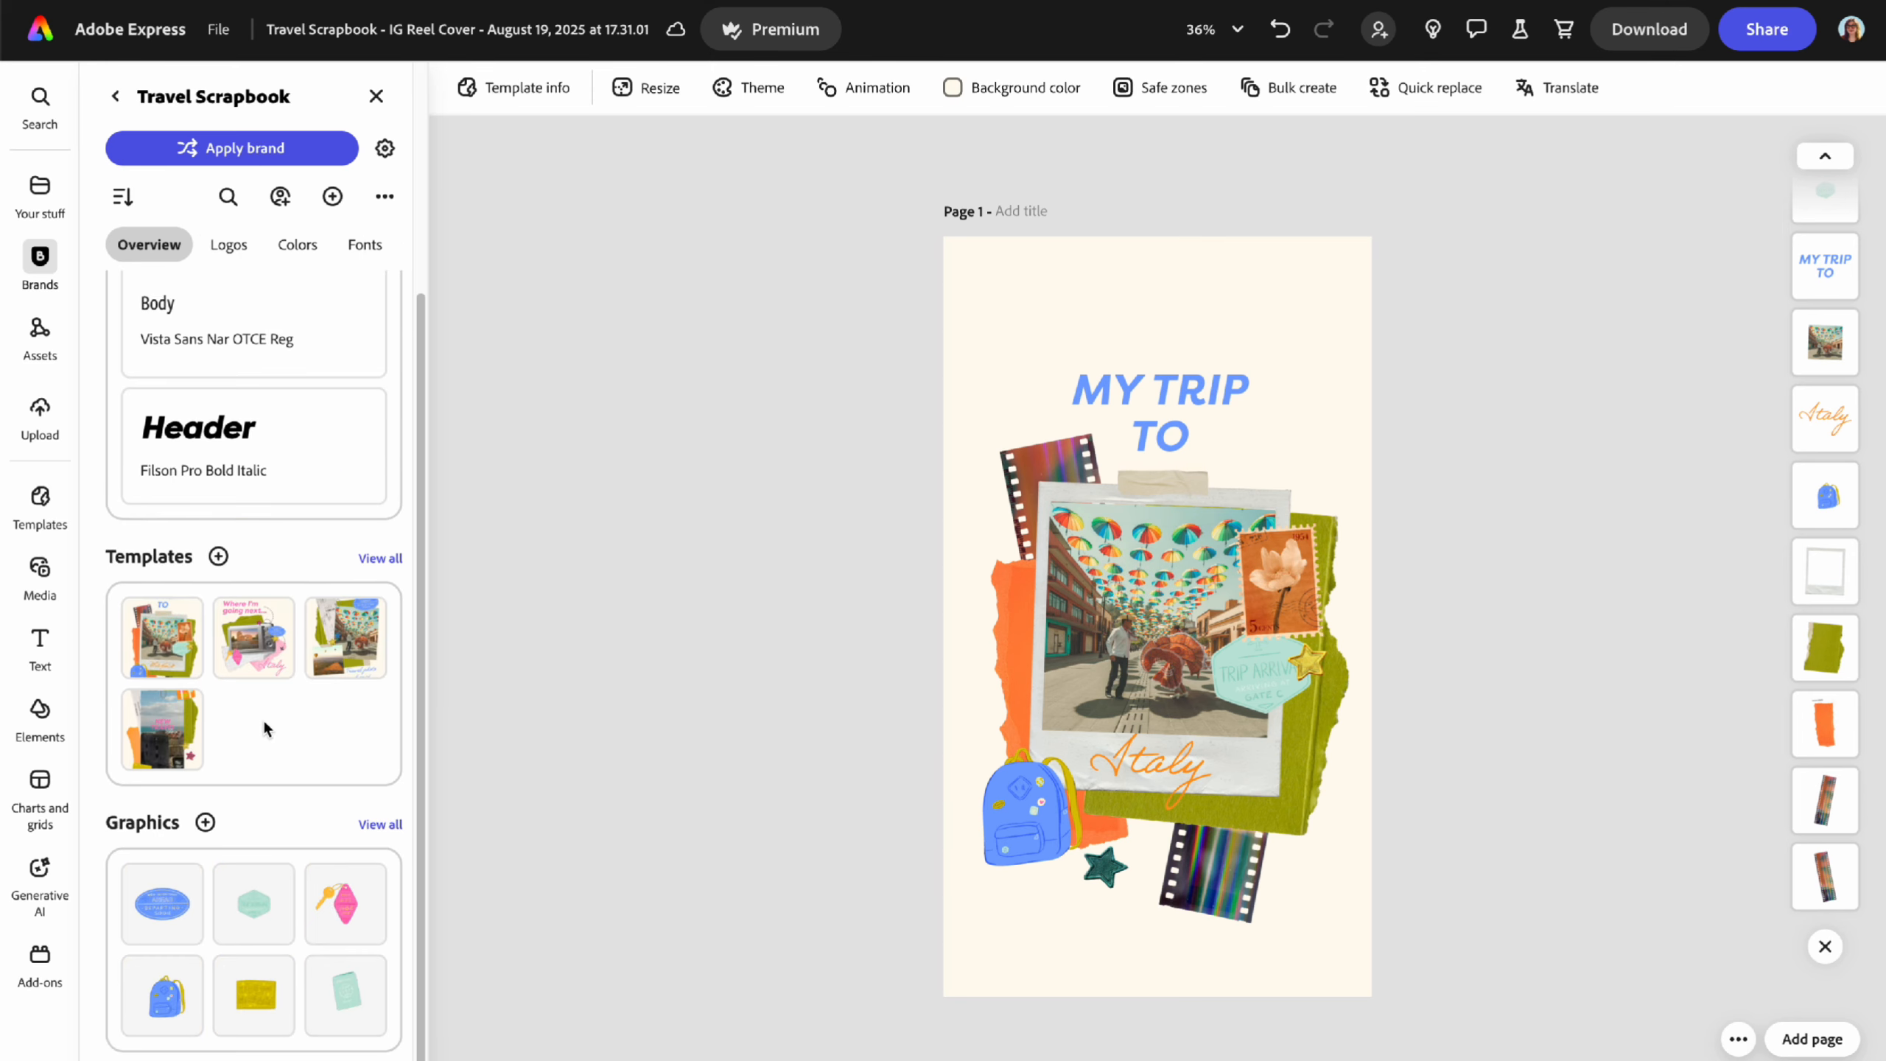
pyautogui.click(256, 921)
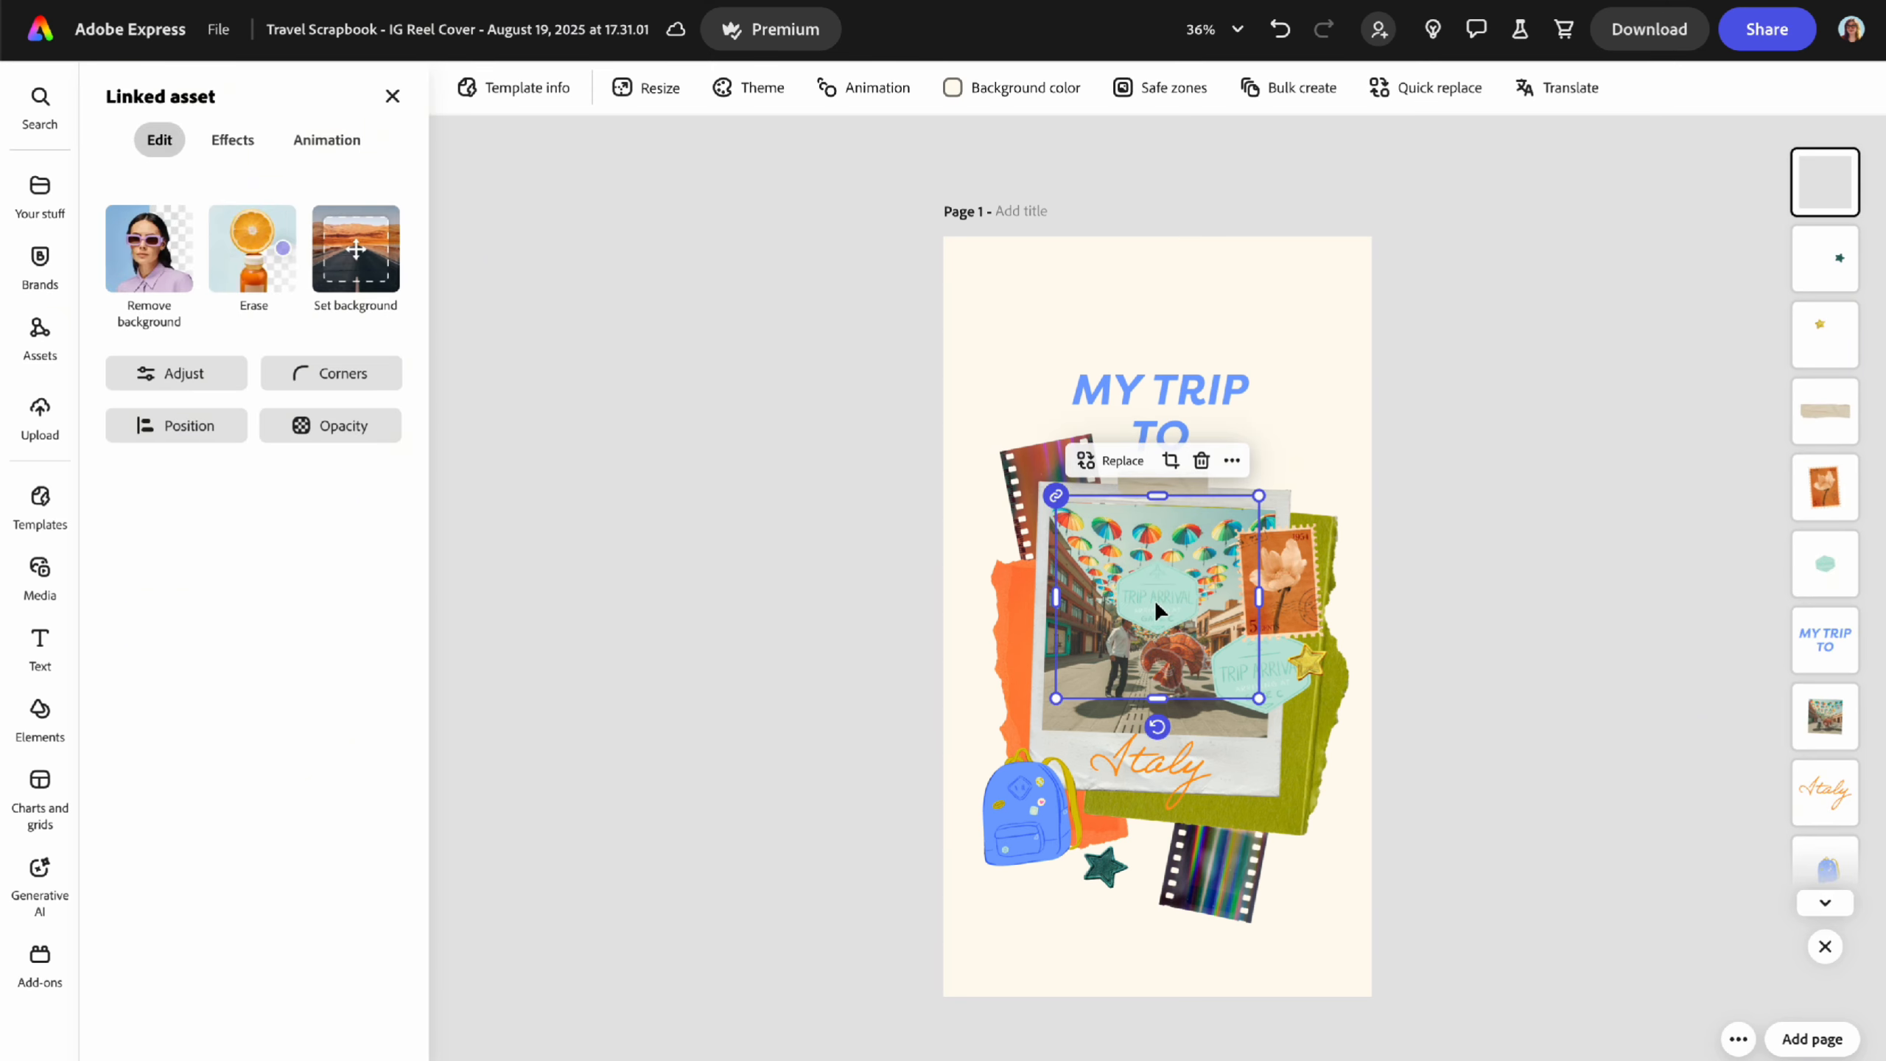
pyautogui.moveTo(1156, 611); pyautogui.dragTo(1051, 328)
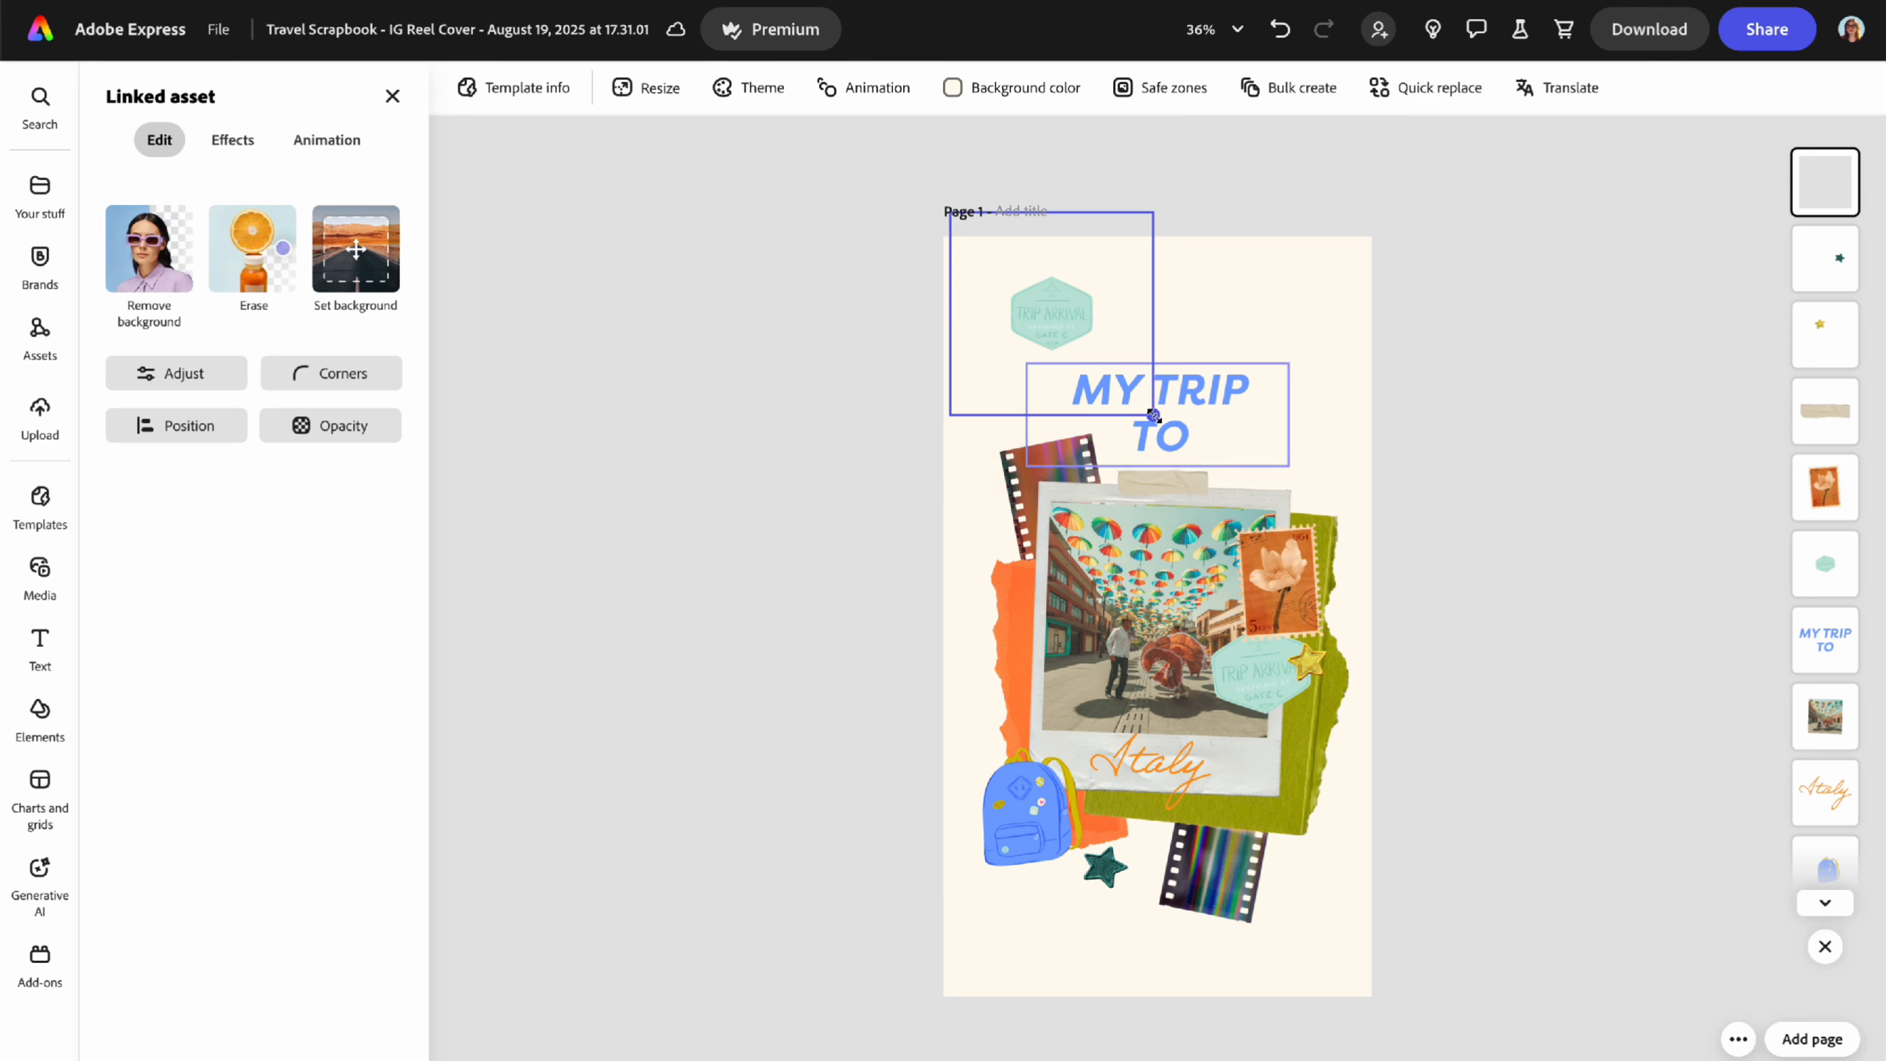
pyautogui.moveTo(1154, 416)
pyautogui.mouseDown()
pyautogui.moveTo(1185, 403)
pyautogui.moveTo(1137, 401)
pyautogui.mouseUp()
pyautogui.moveTo(1054, 318)
pyautogui.mouseDown()
pyautogui.moveTo(1023, 314)
pyautogui.moveTo(1043, 308)
pyautogui.mouseUp()
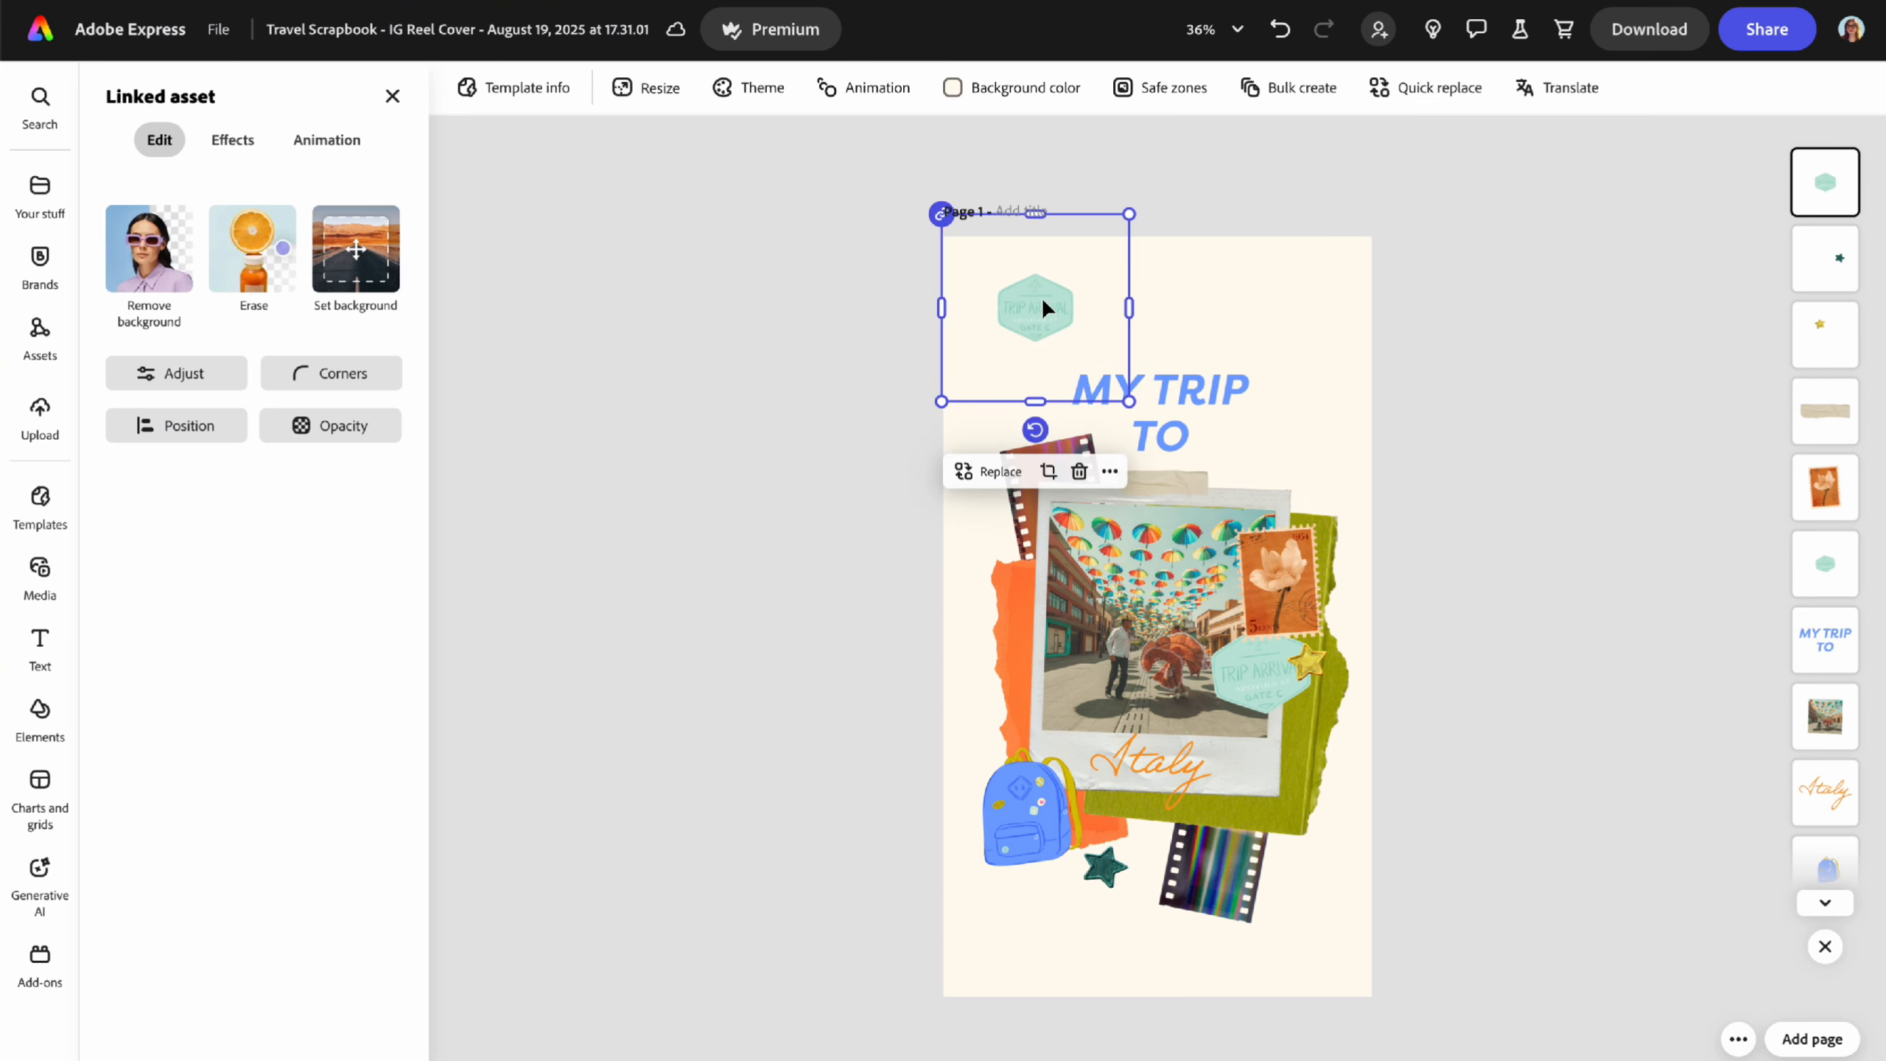
pyautogui.press('Delete')
# - Cancel the Finder file upload and switch to the Templates panel's colour and font ideas
pyautogui.click(49, 422)
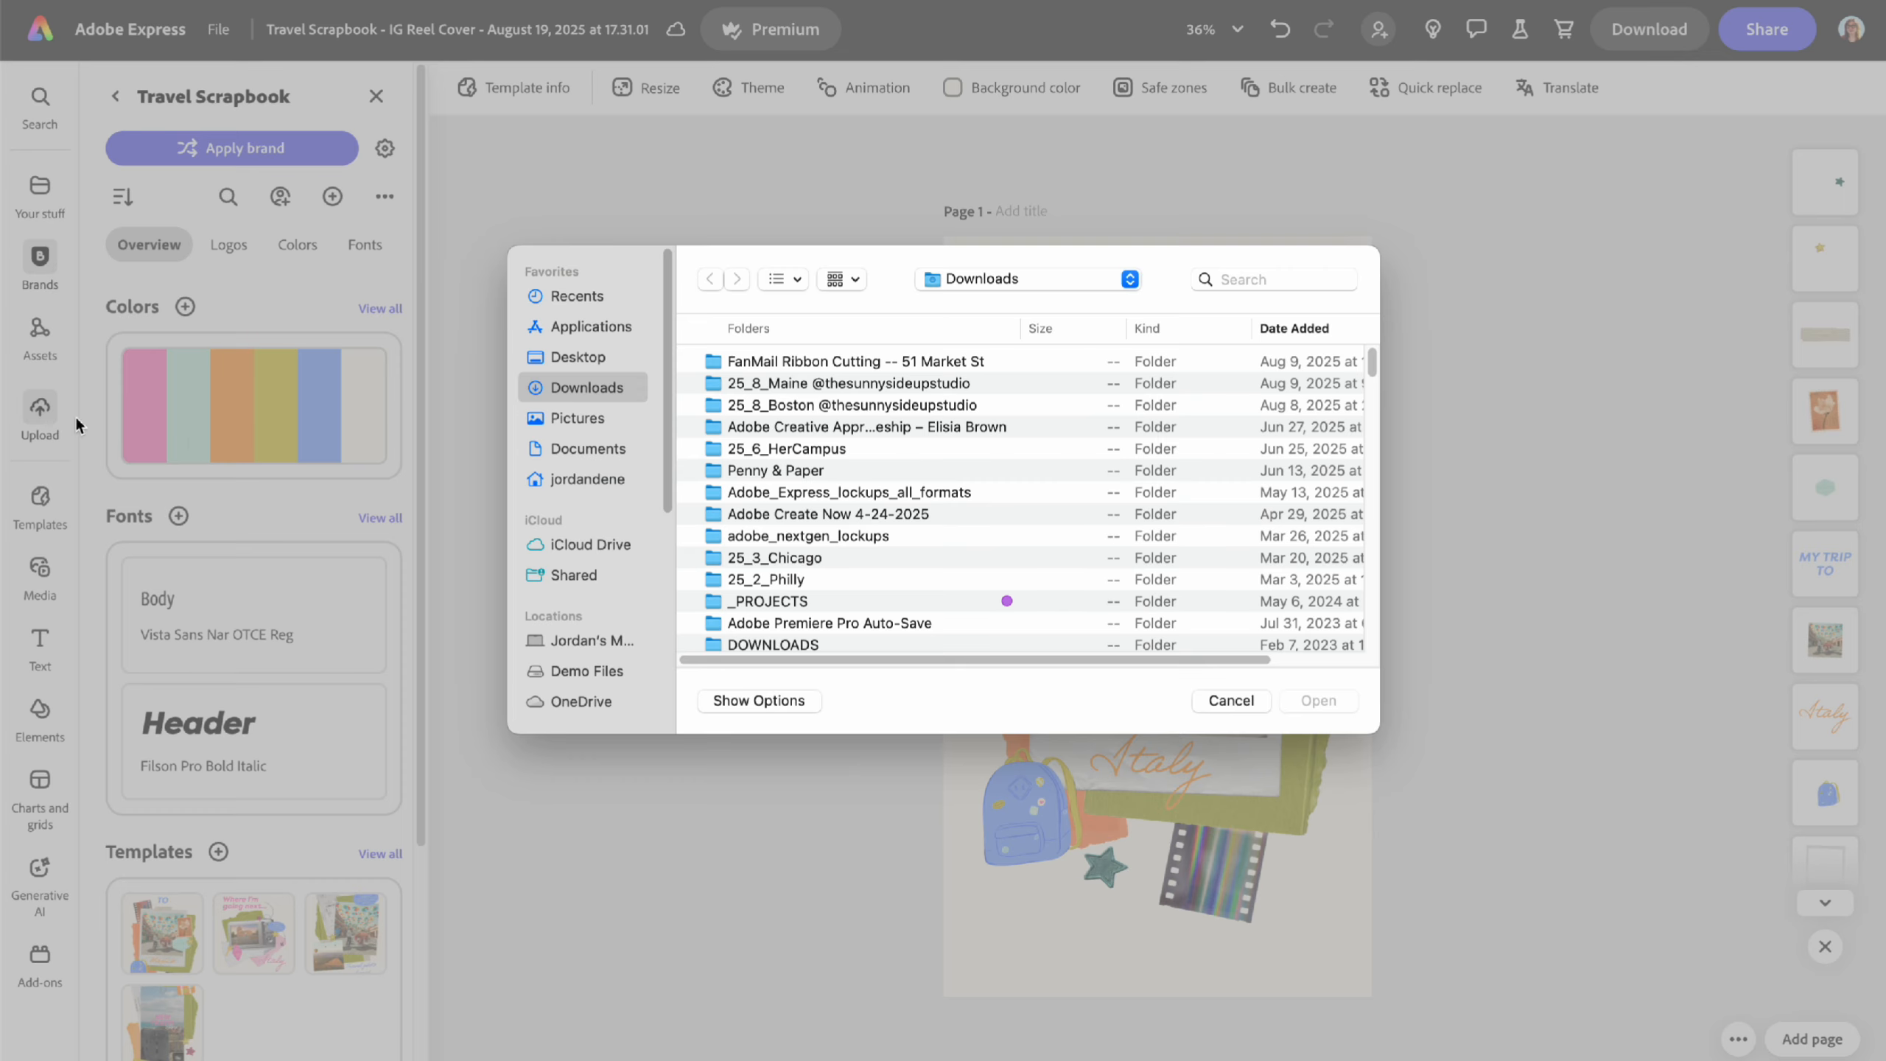
pyautogui.click(1232, 697)
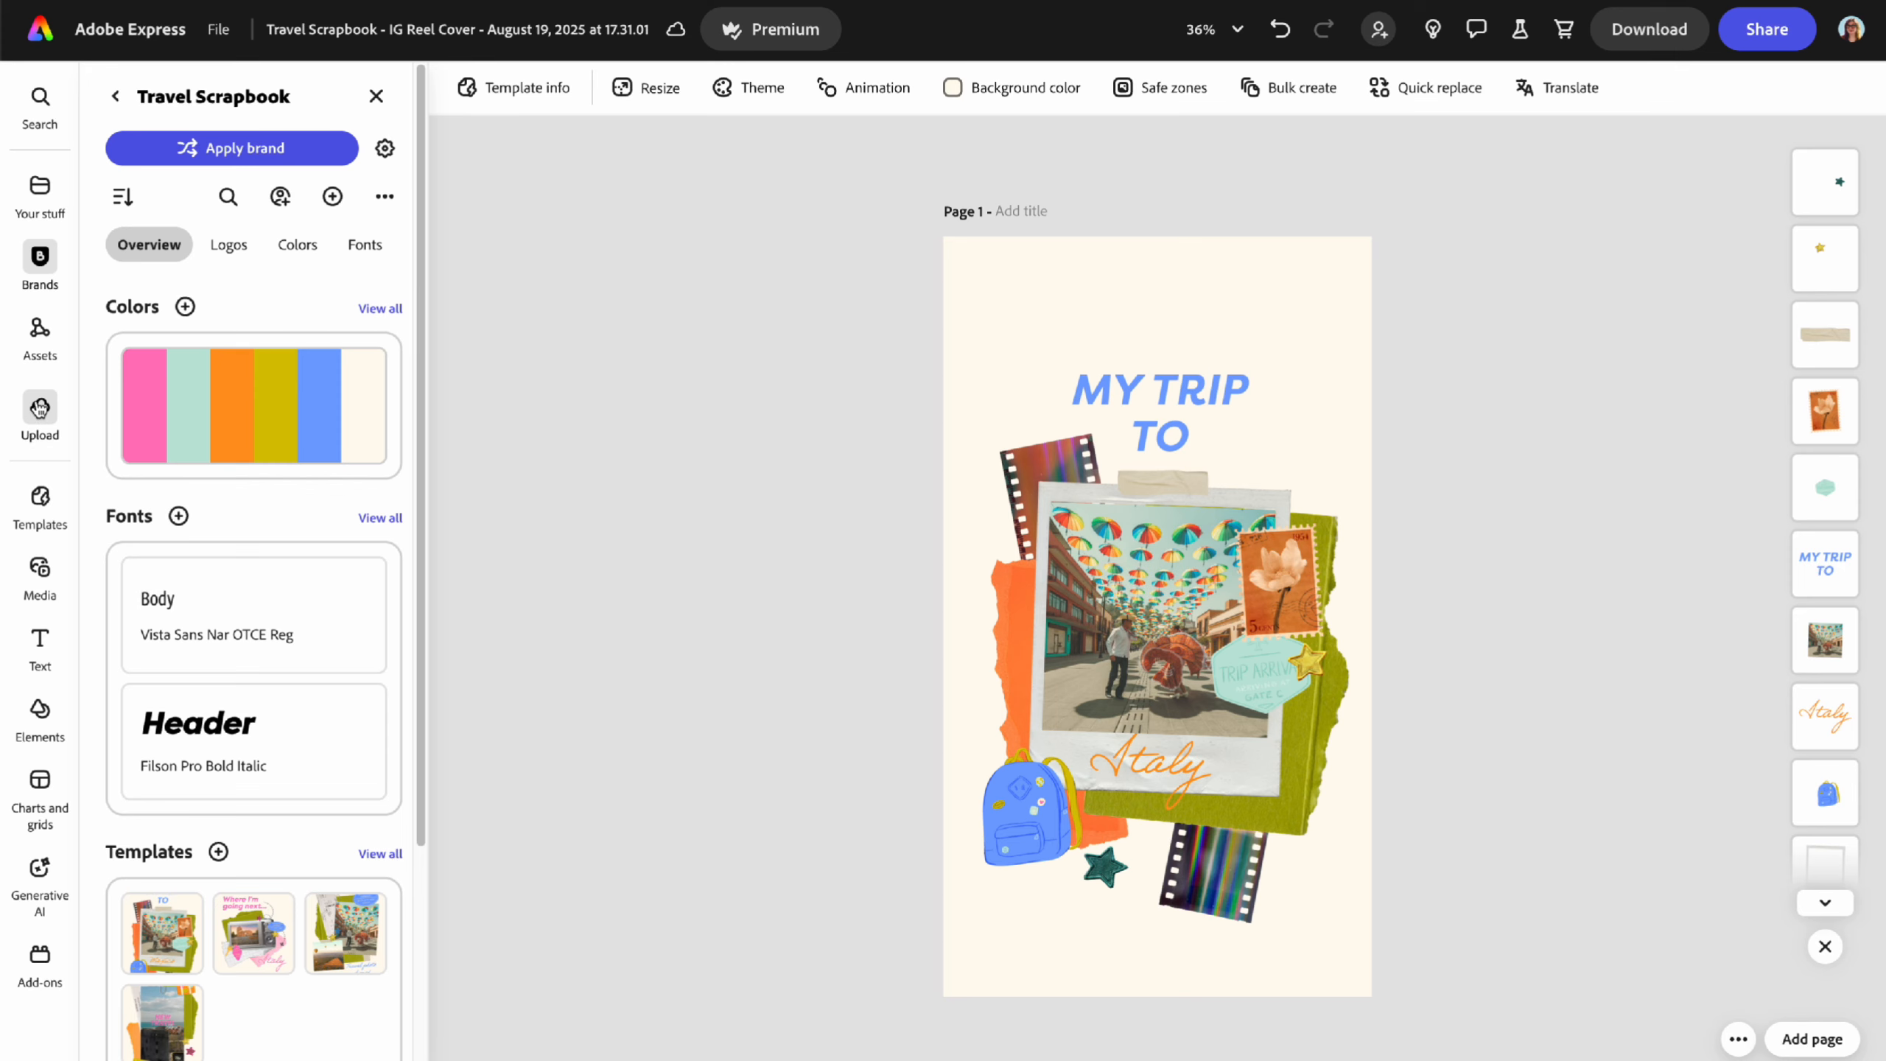
pyautogui.click(39, 496)
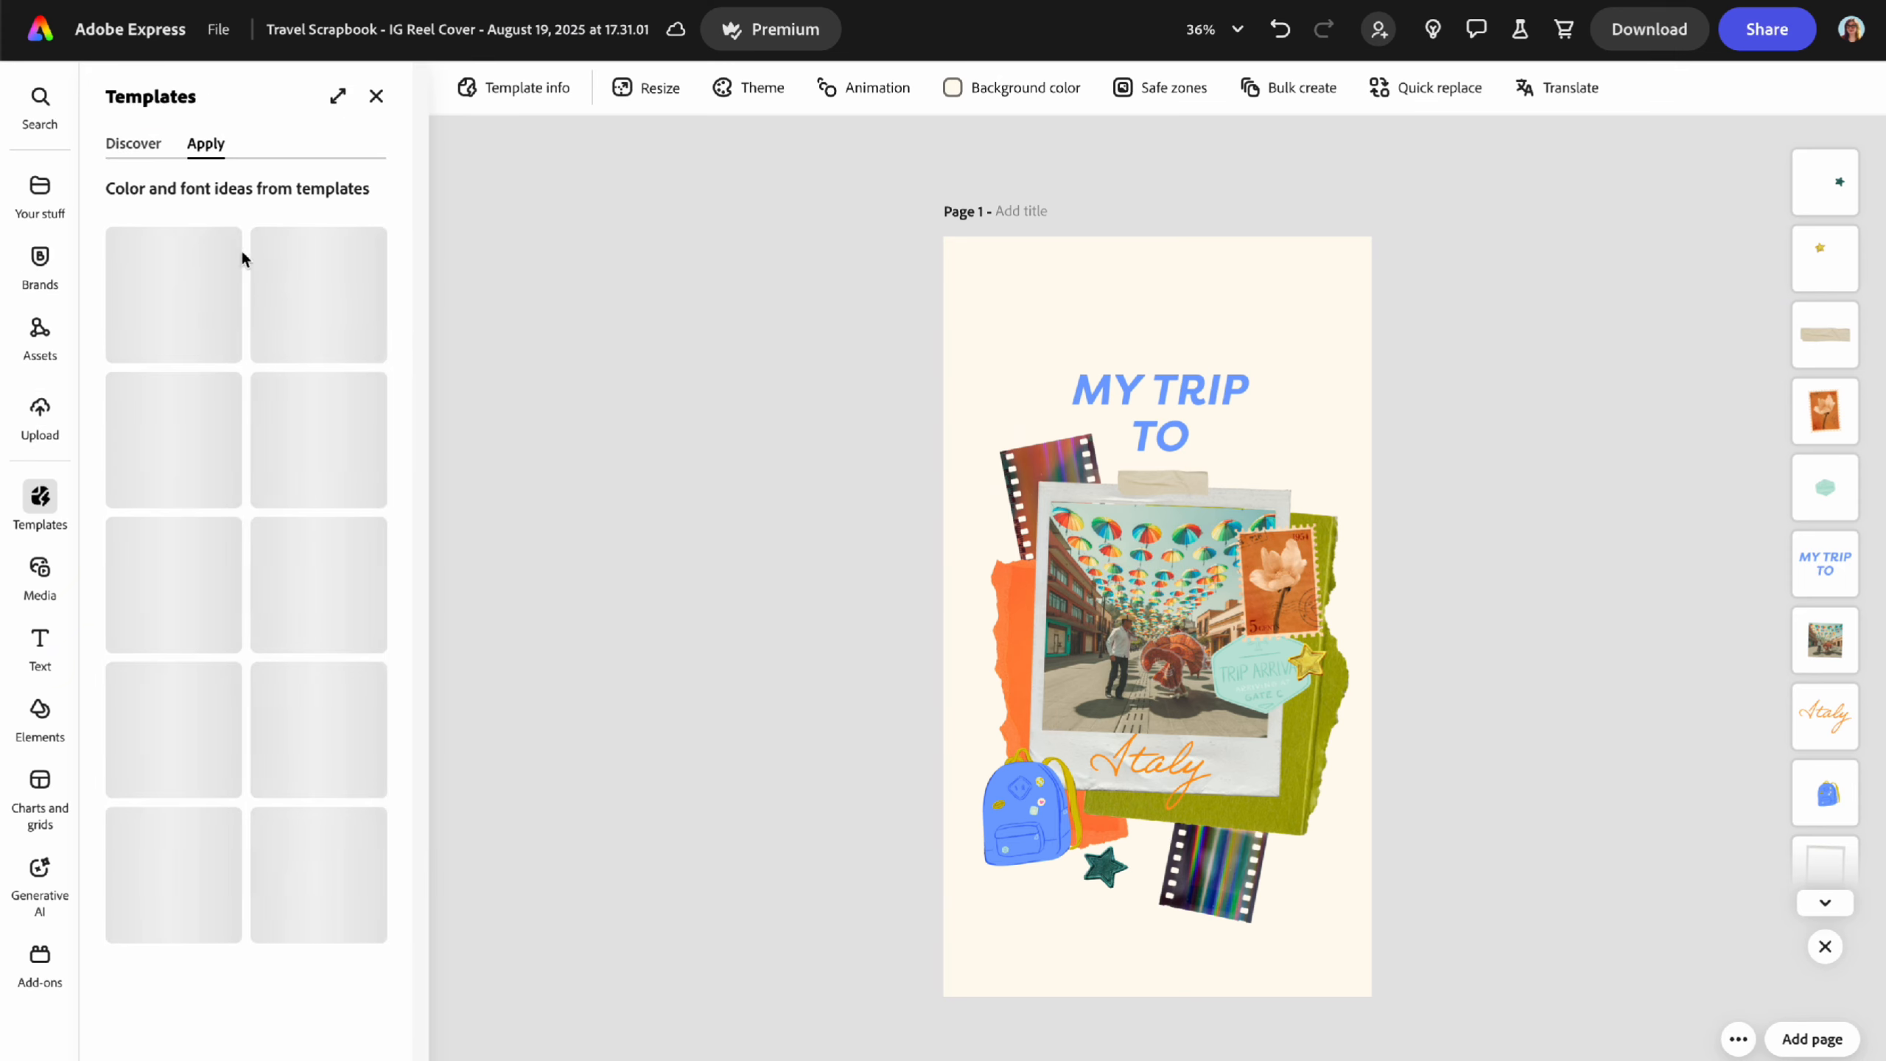
# - Scroll through the Discover templates, then switch to the stock Media library
pyautogui.click(141, 141)
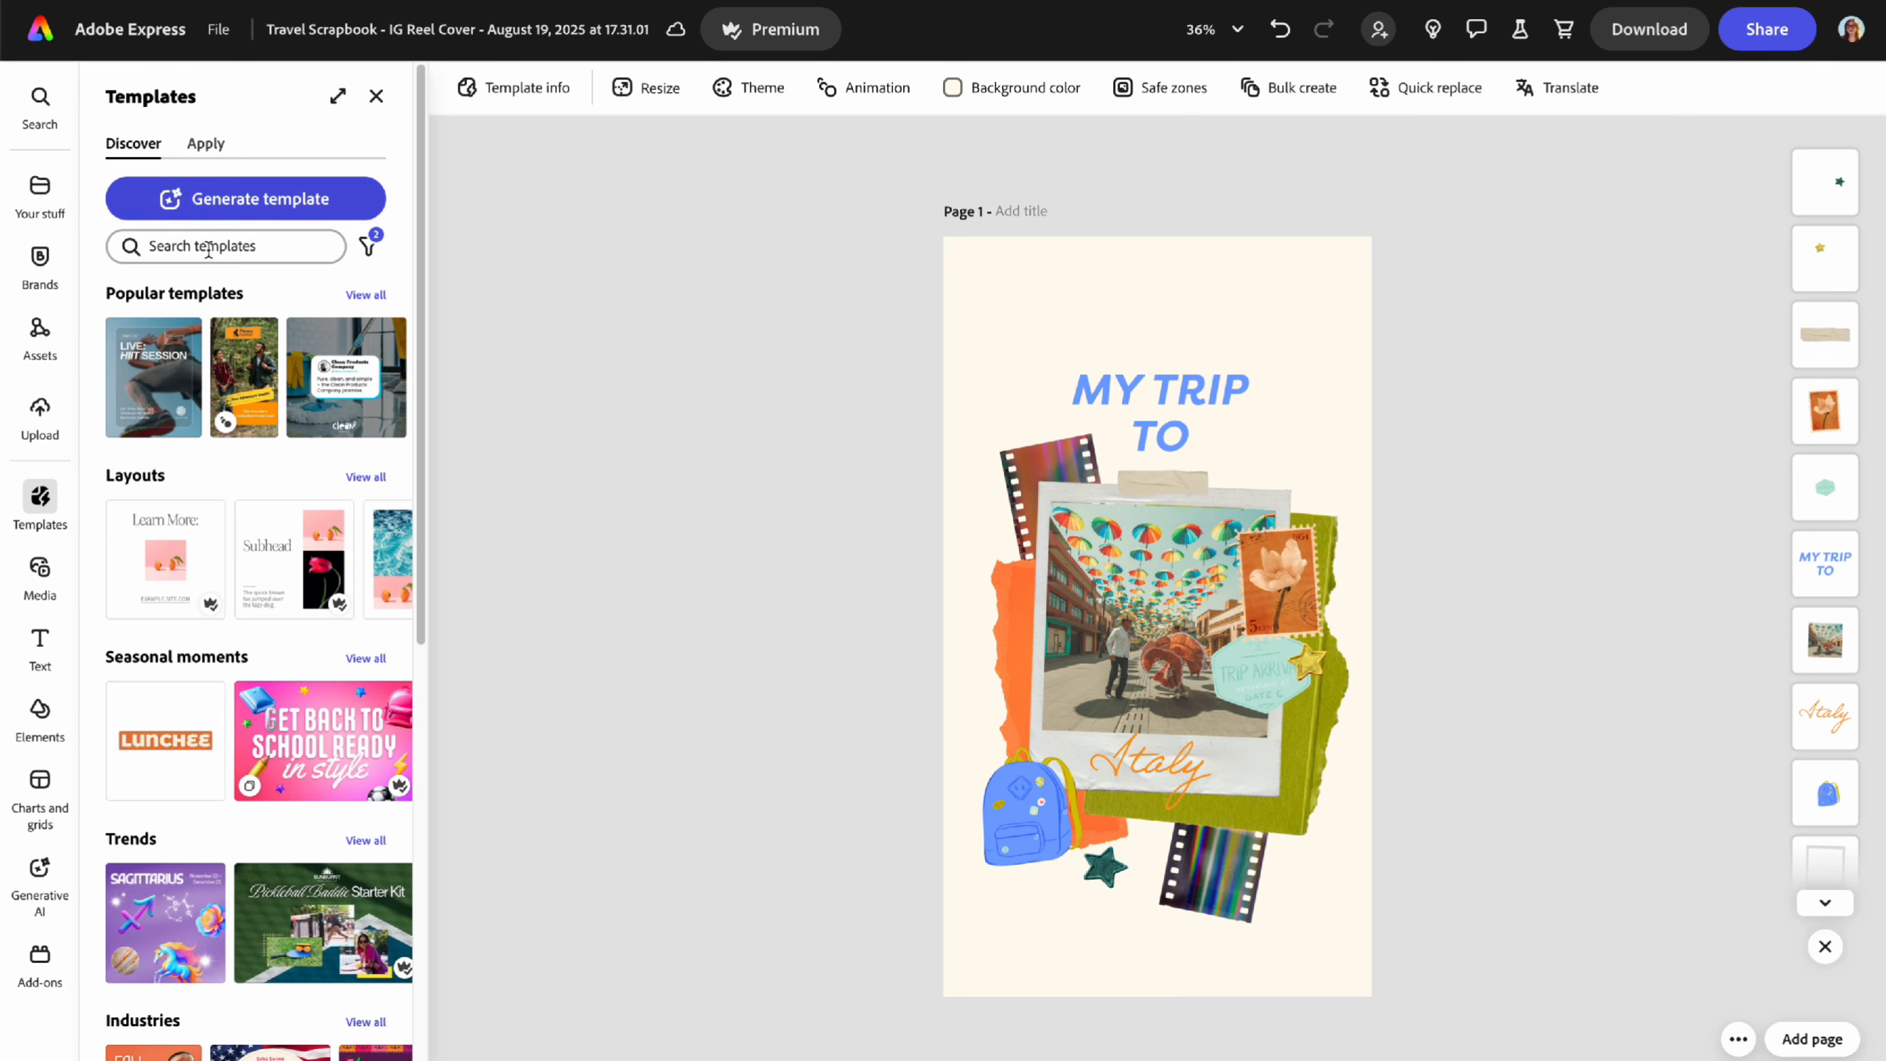
pyautogui.scroll(-8, 280, 510)
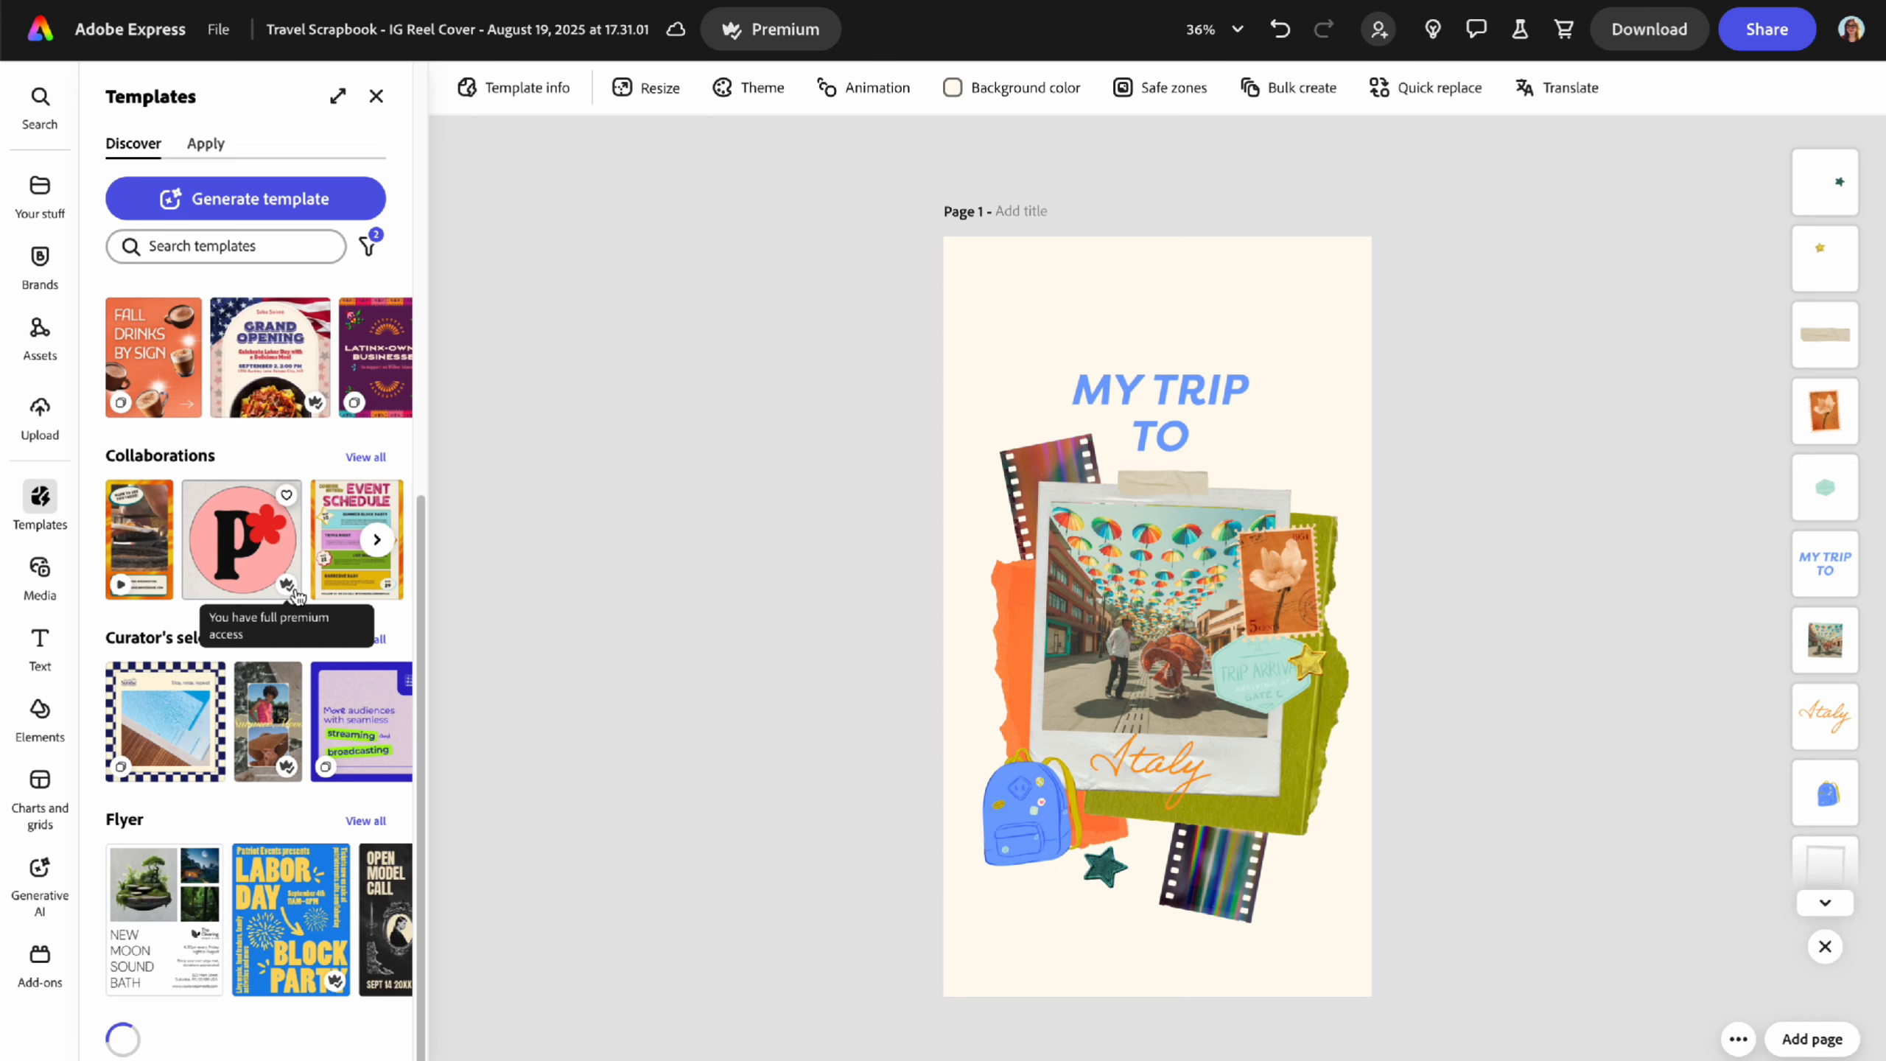
pyautogui.click(44, 573)
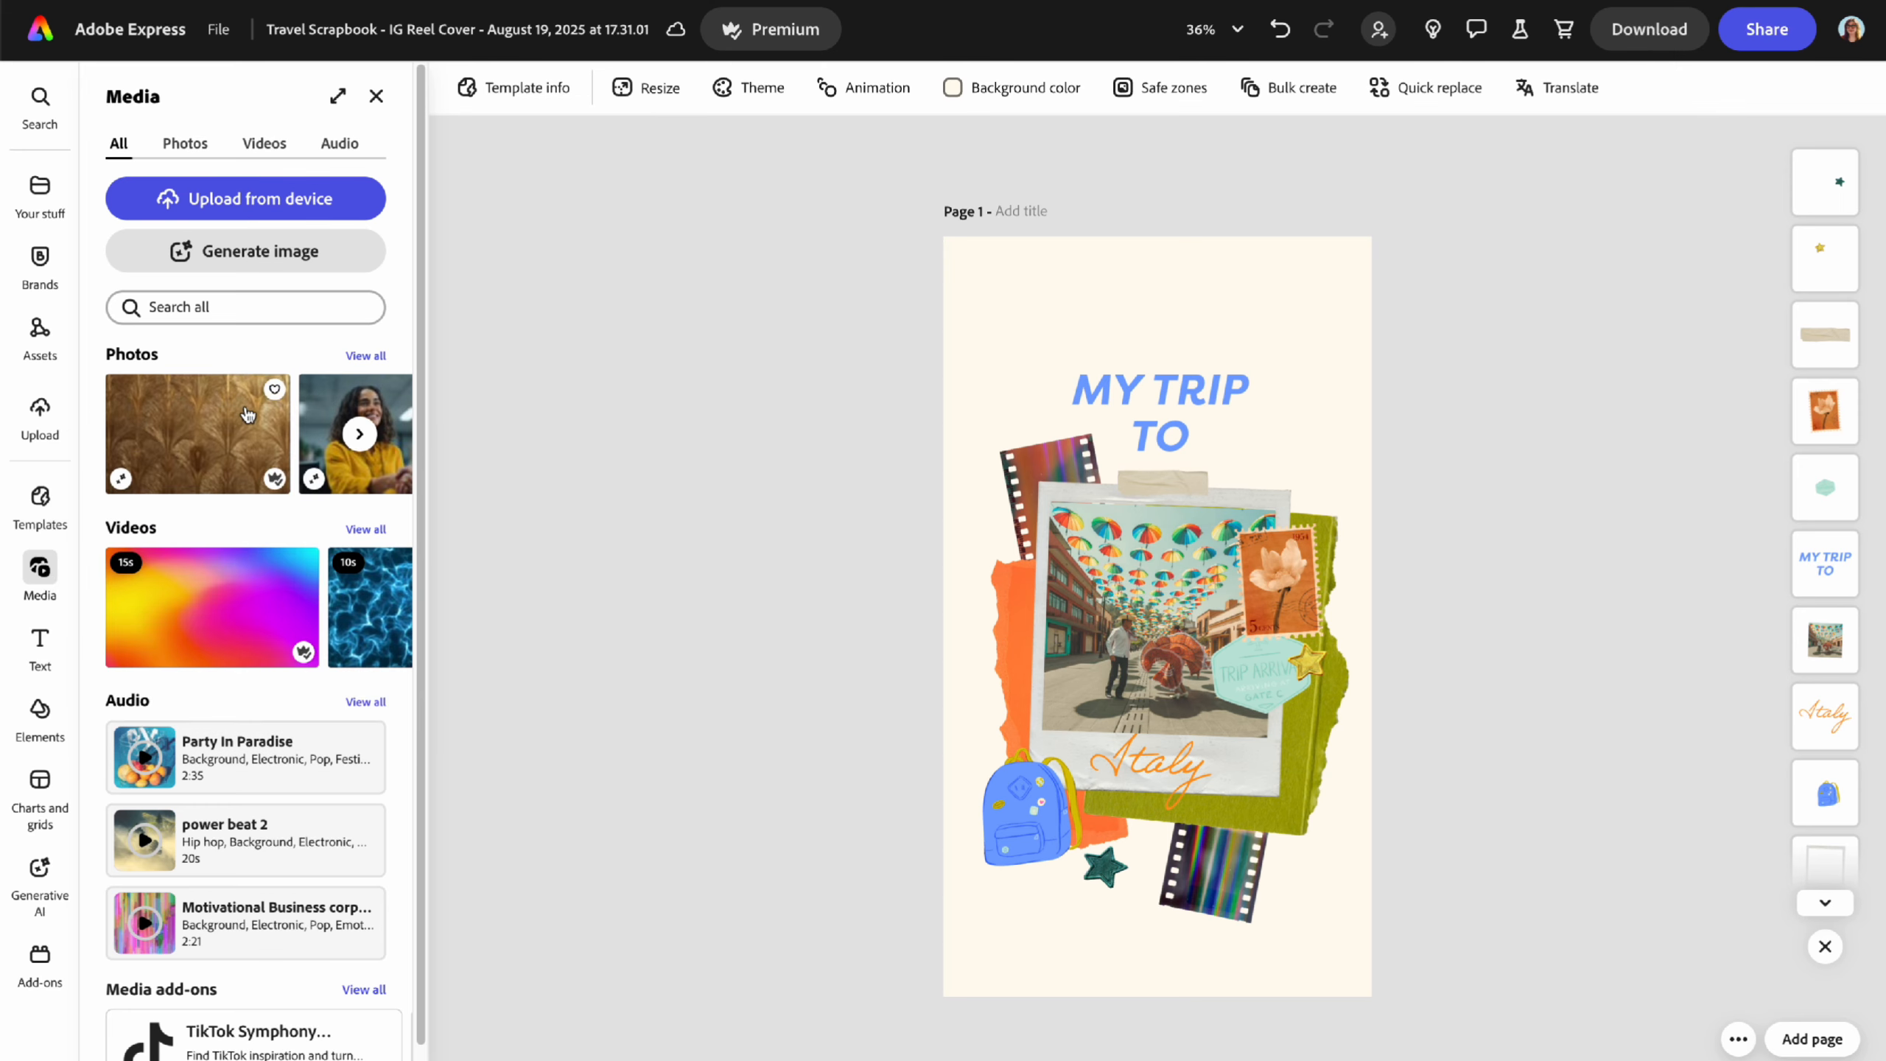
# - Scroll through the stock Audio and Videos lists, ending on the stock Photos categories
pyautogui.click(185, 143)
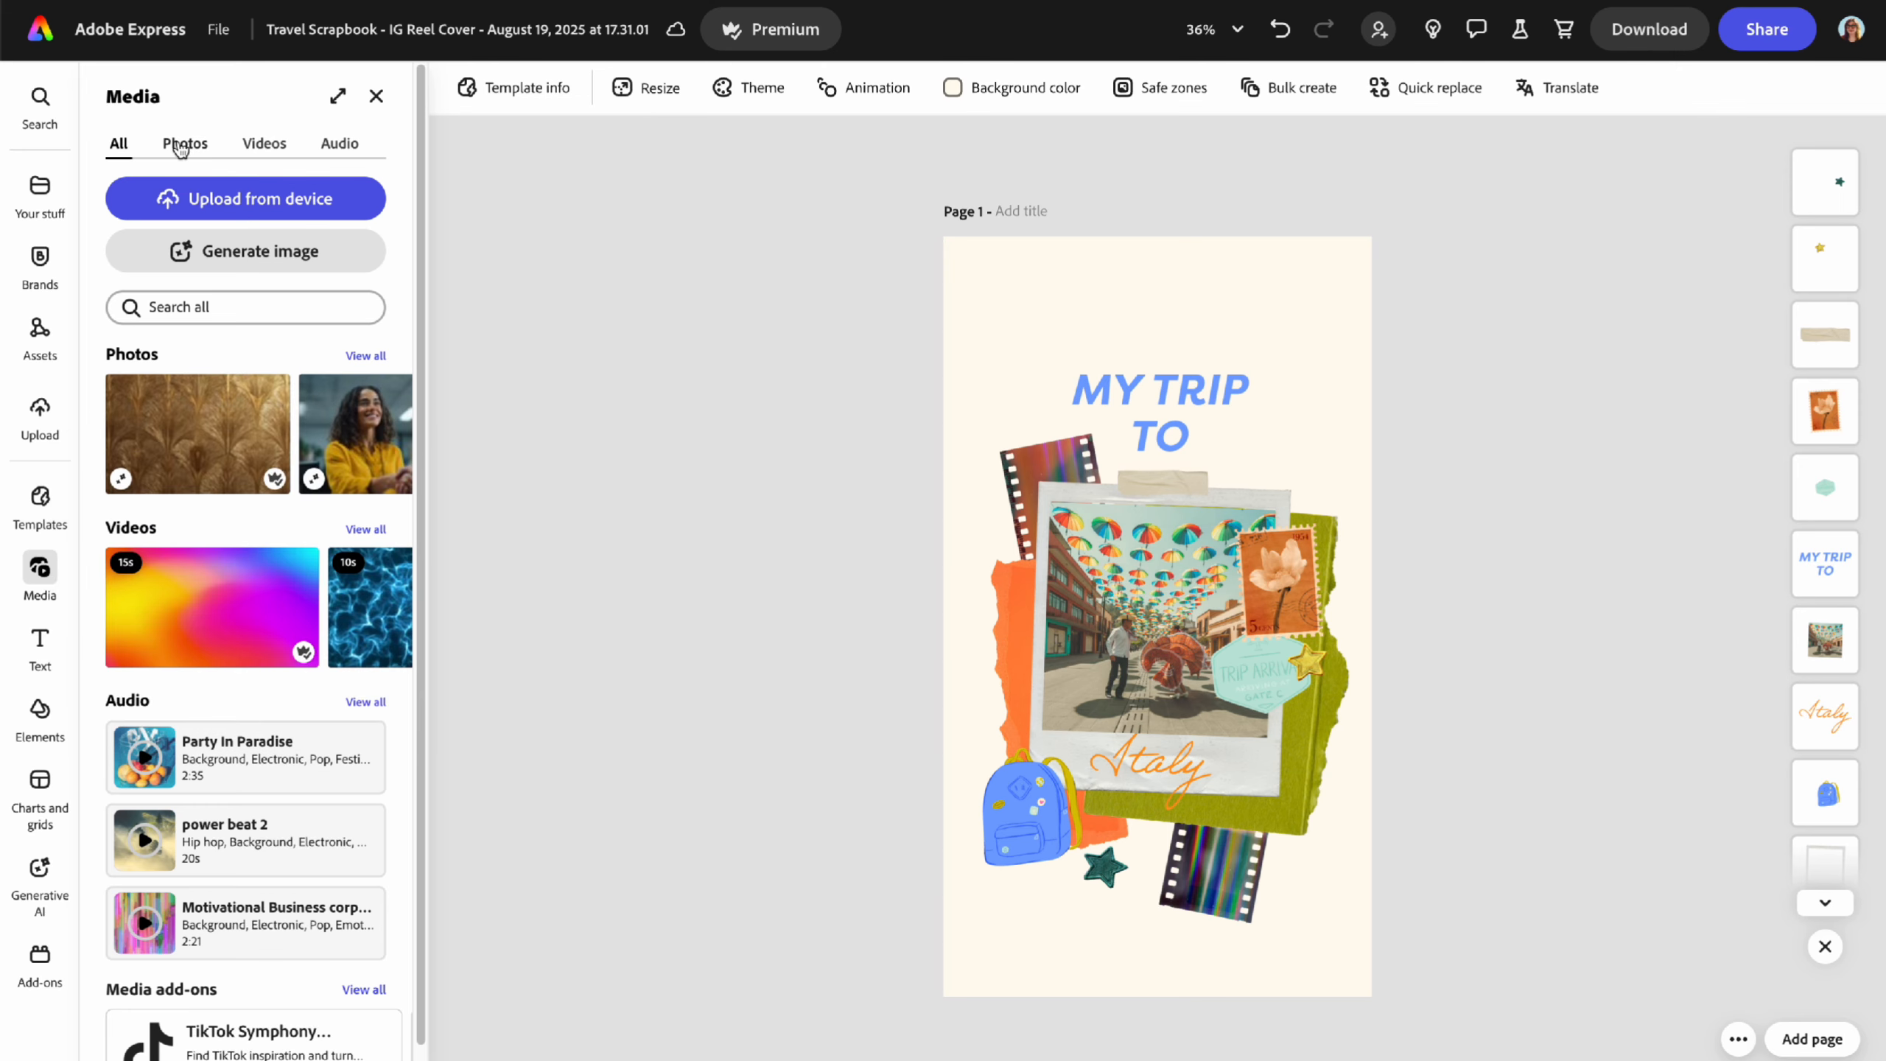
pyautogui.click(264, 149)
pyautogui.click(354, 151)
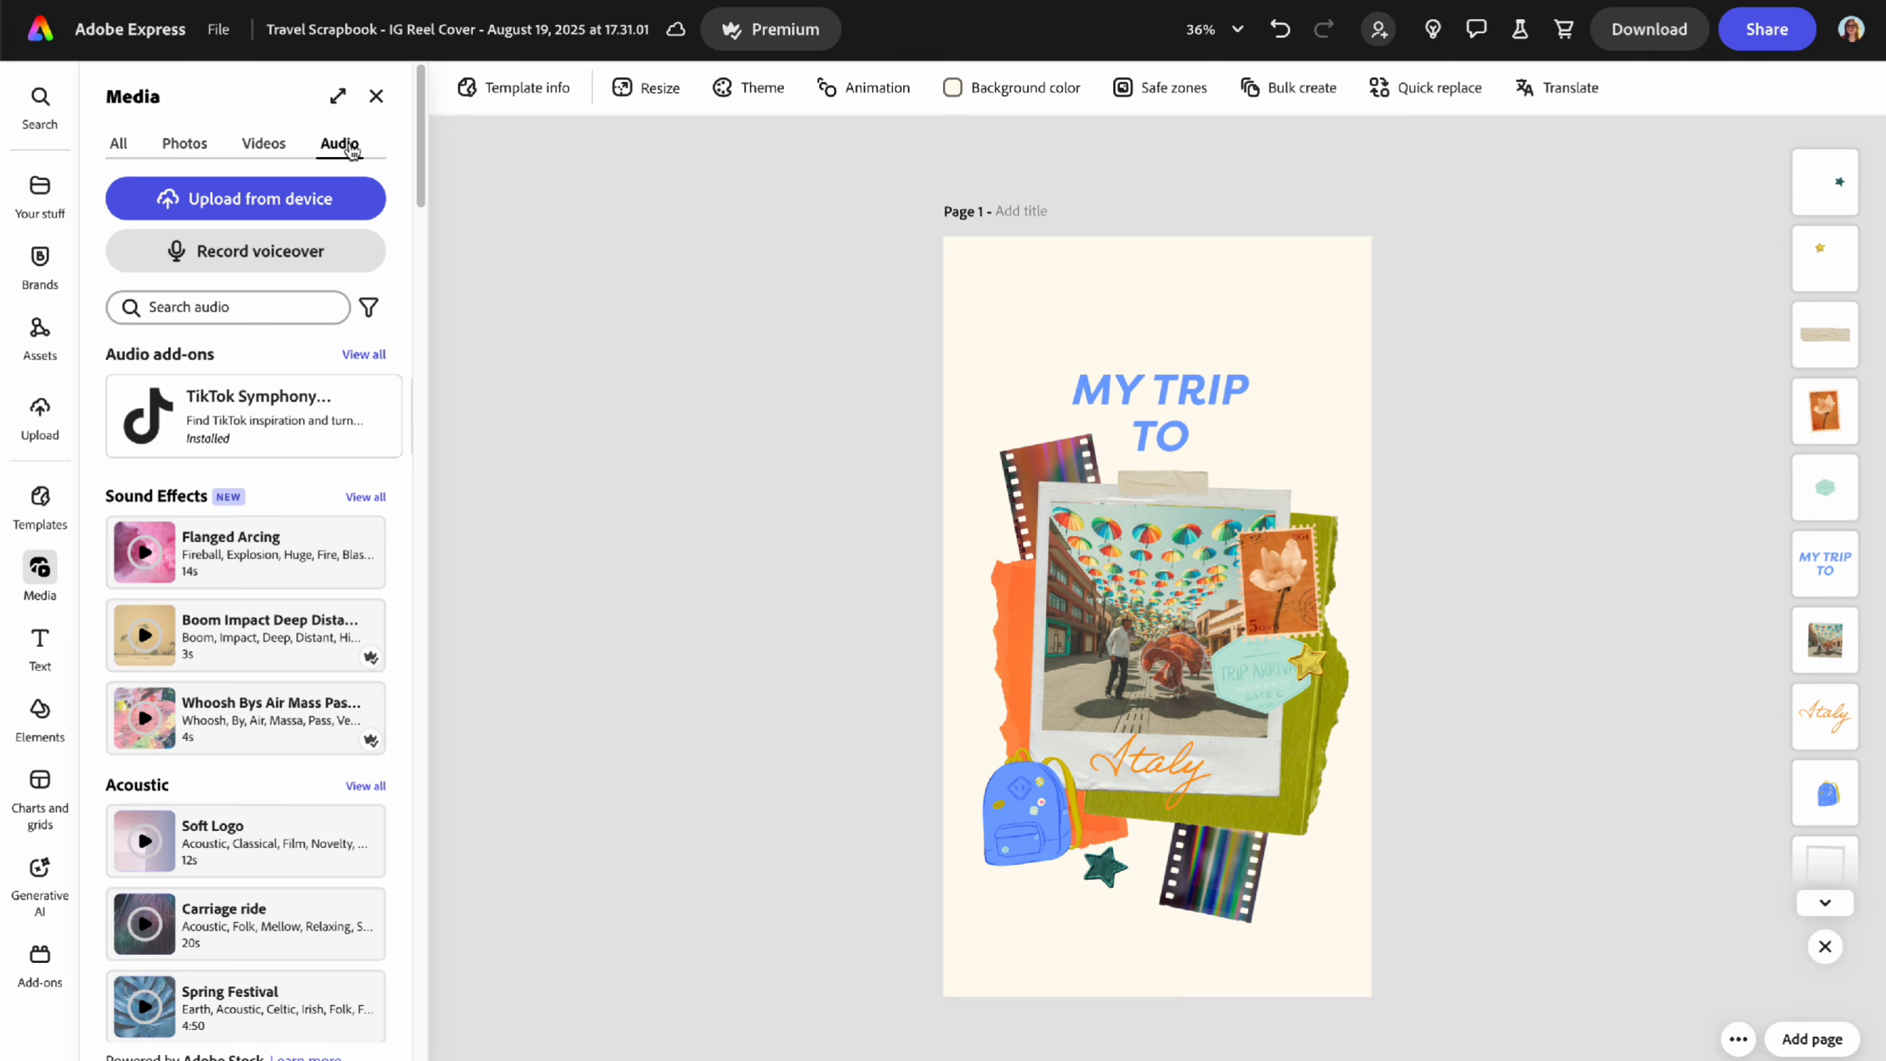
pyautogui.scroll(-15, 267, 728)
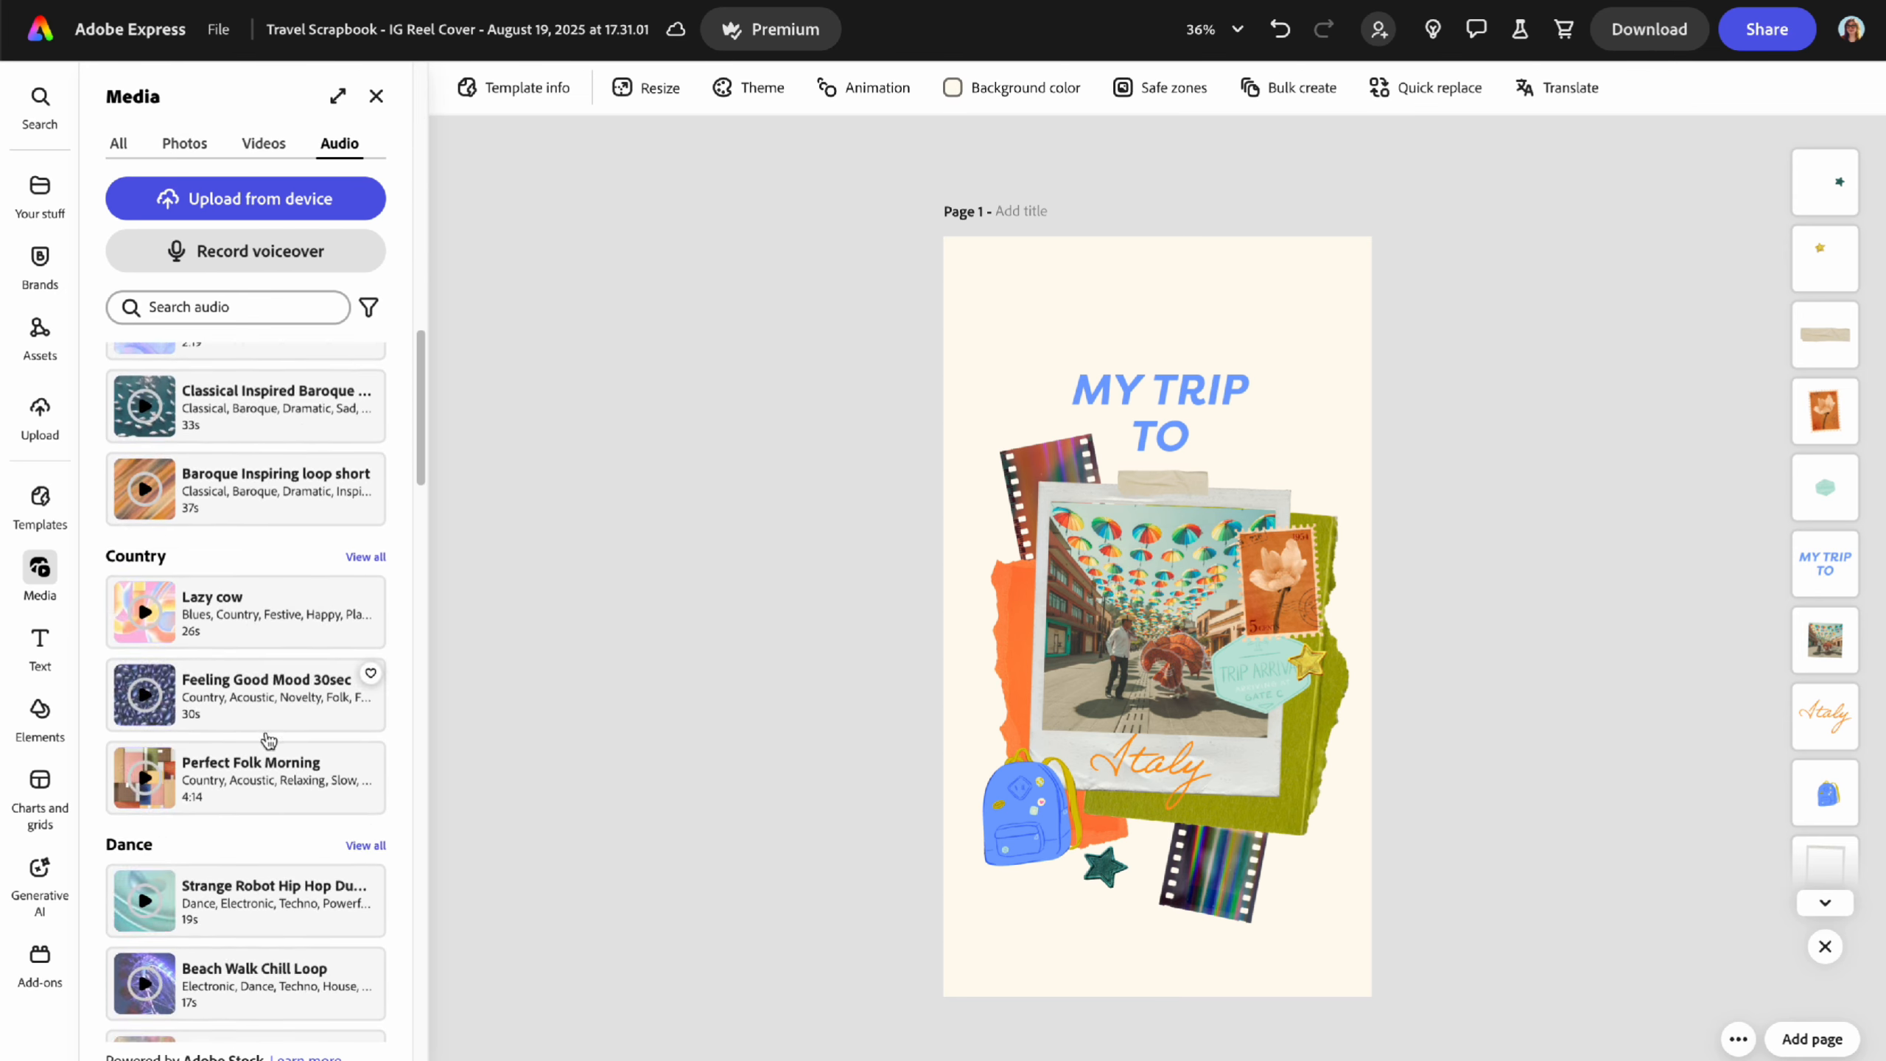
pyautogui.scroll(-1, 269, 742)
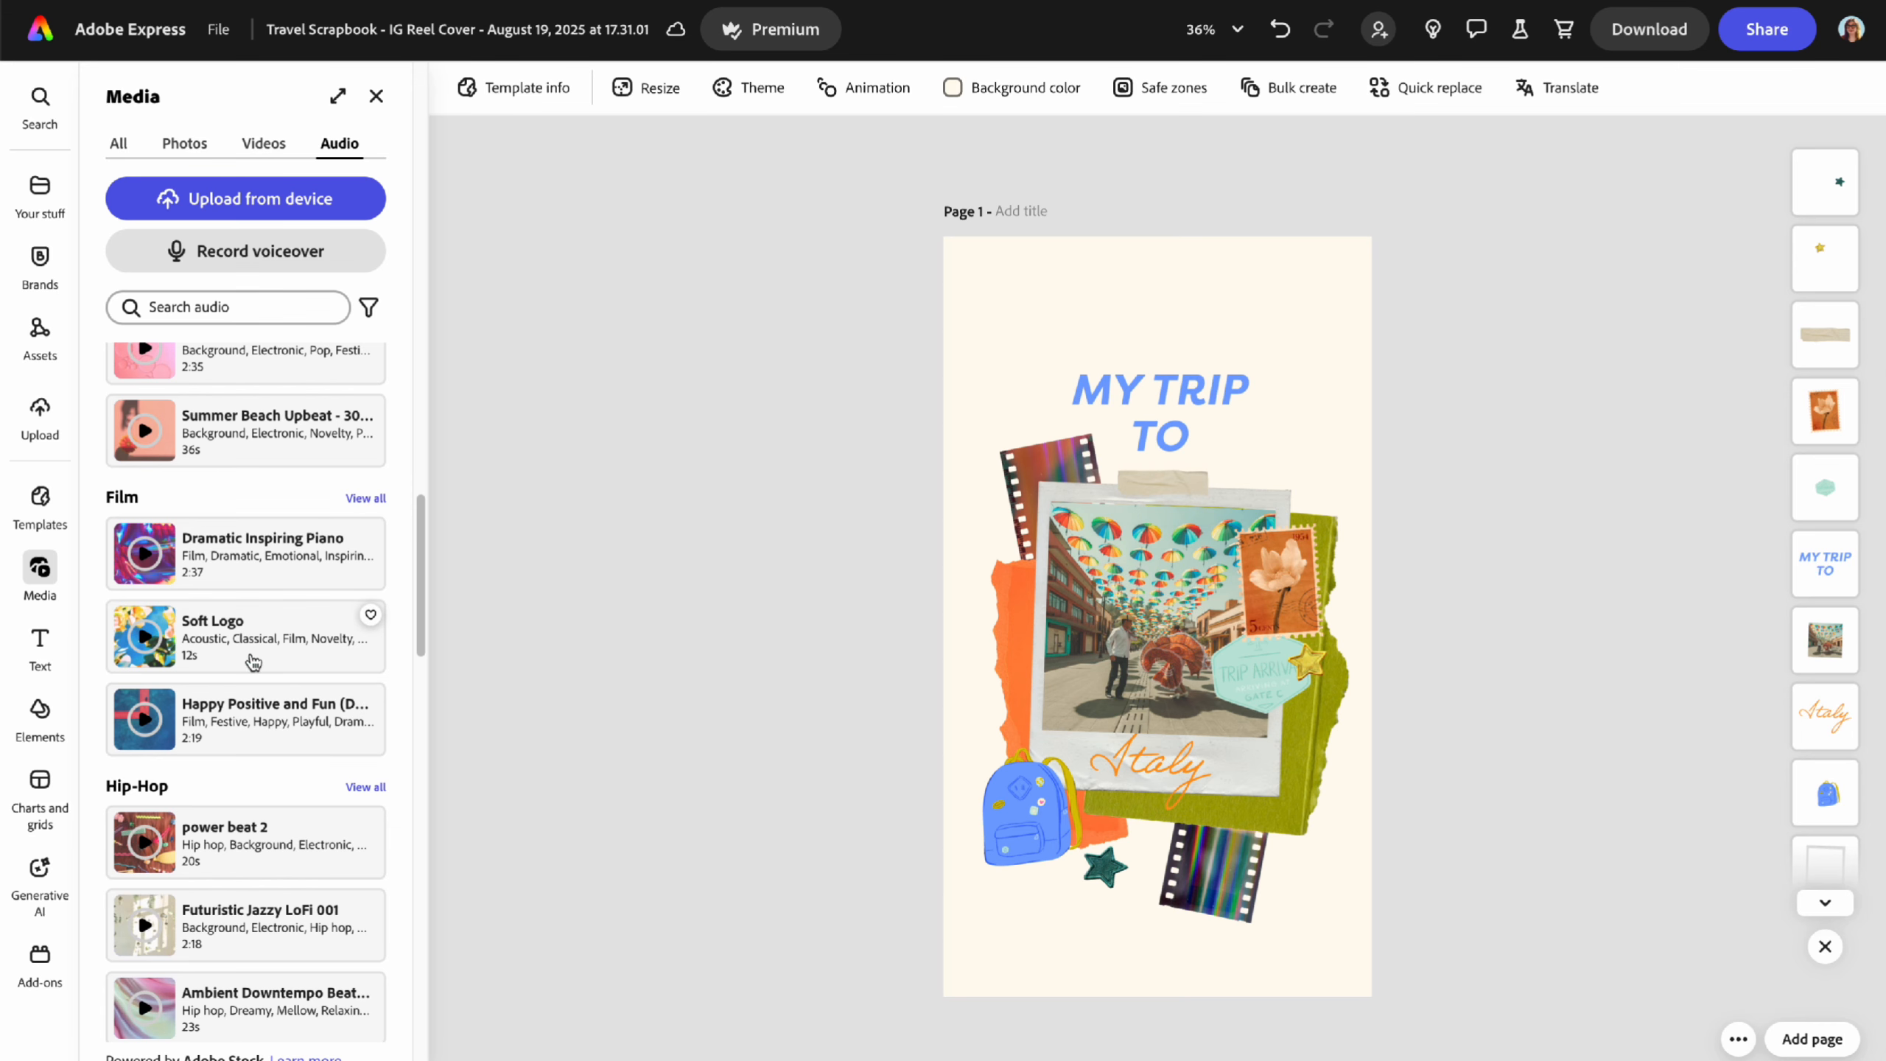
pyautogui.scroll(-10, 253, 661)
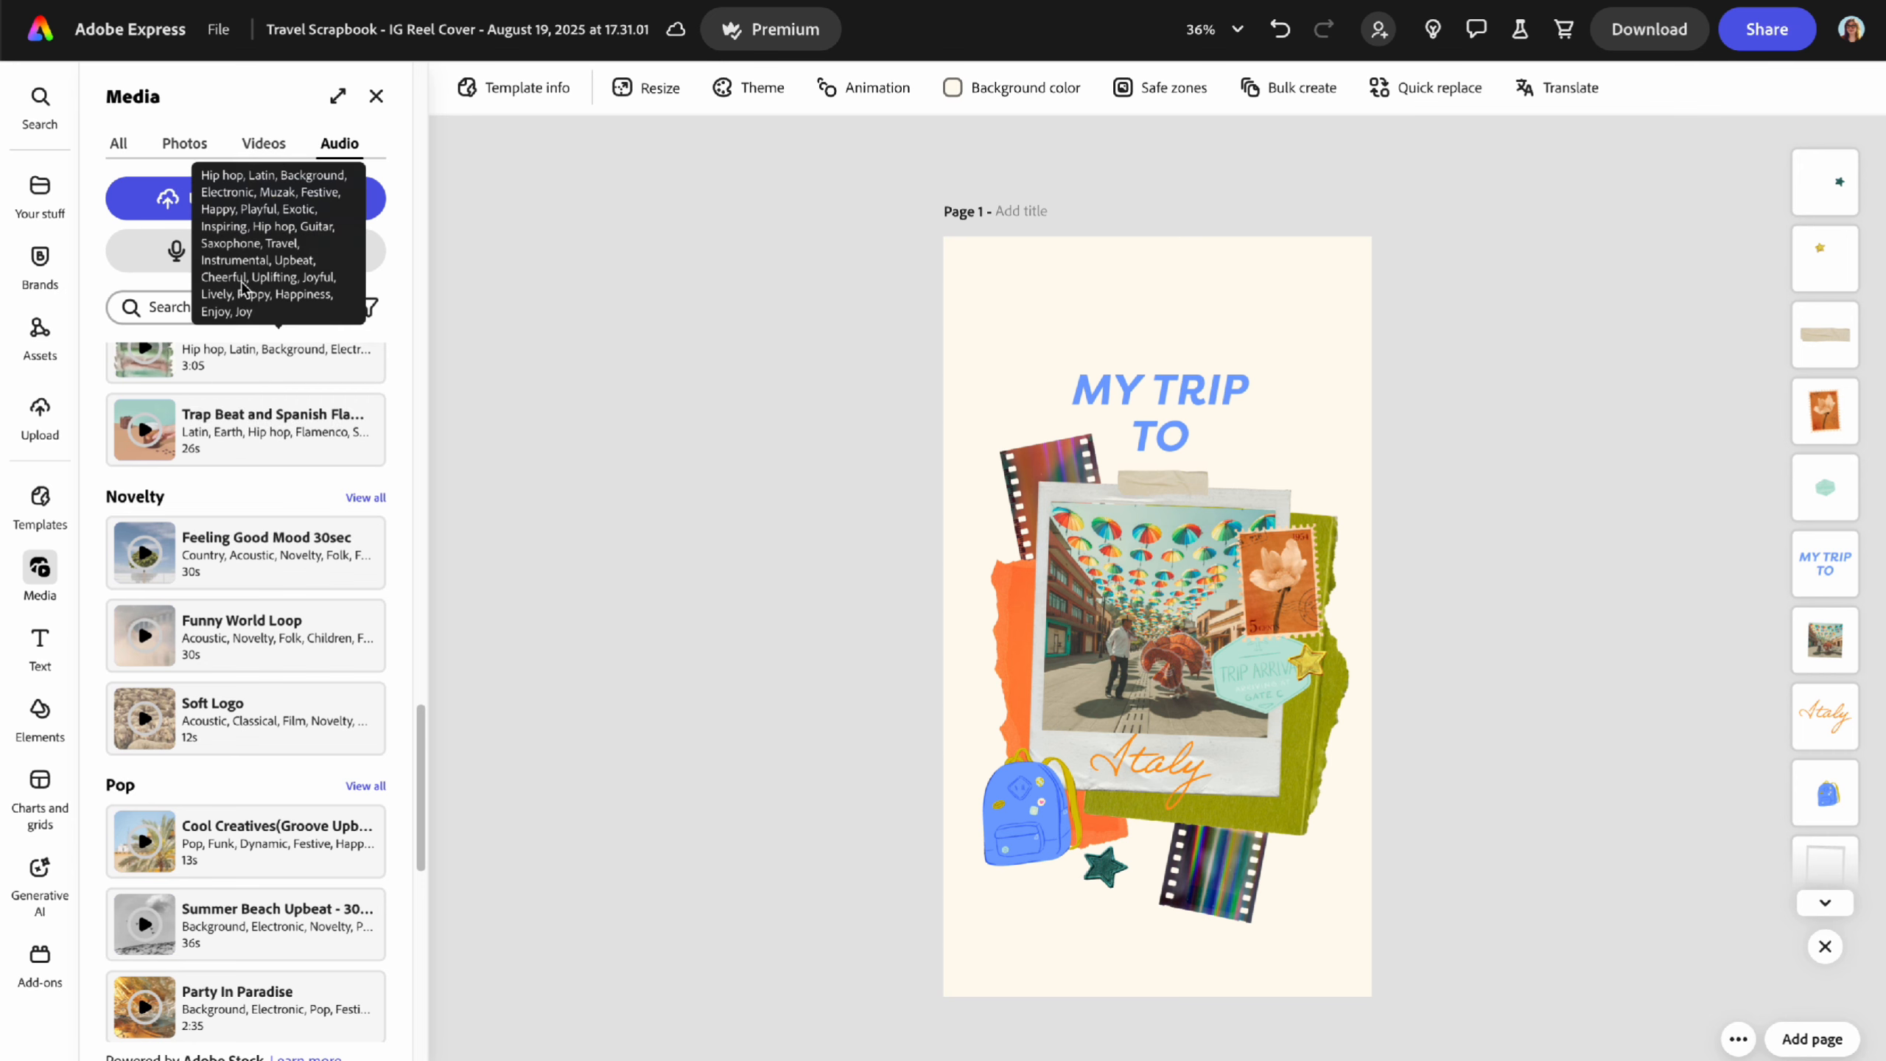
pyautogui.click(261, 144)
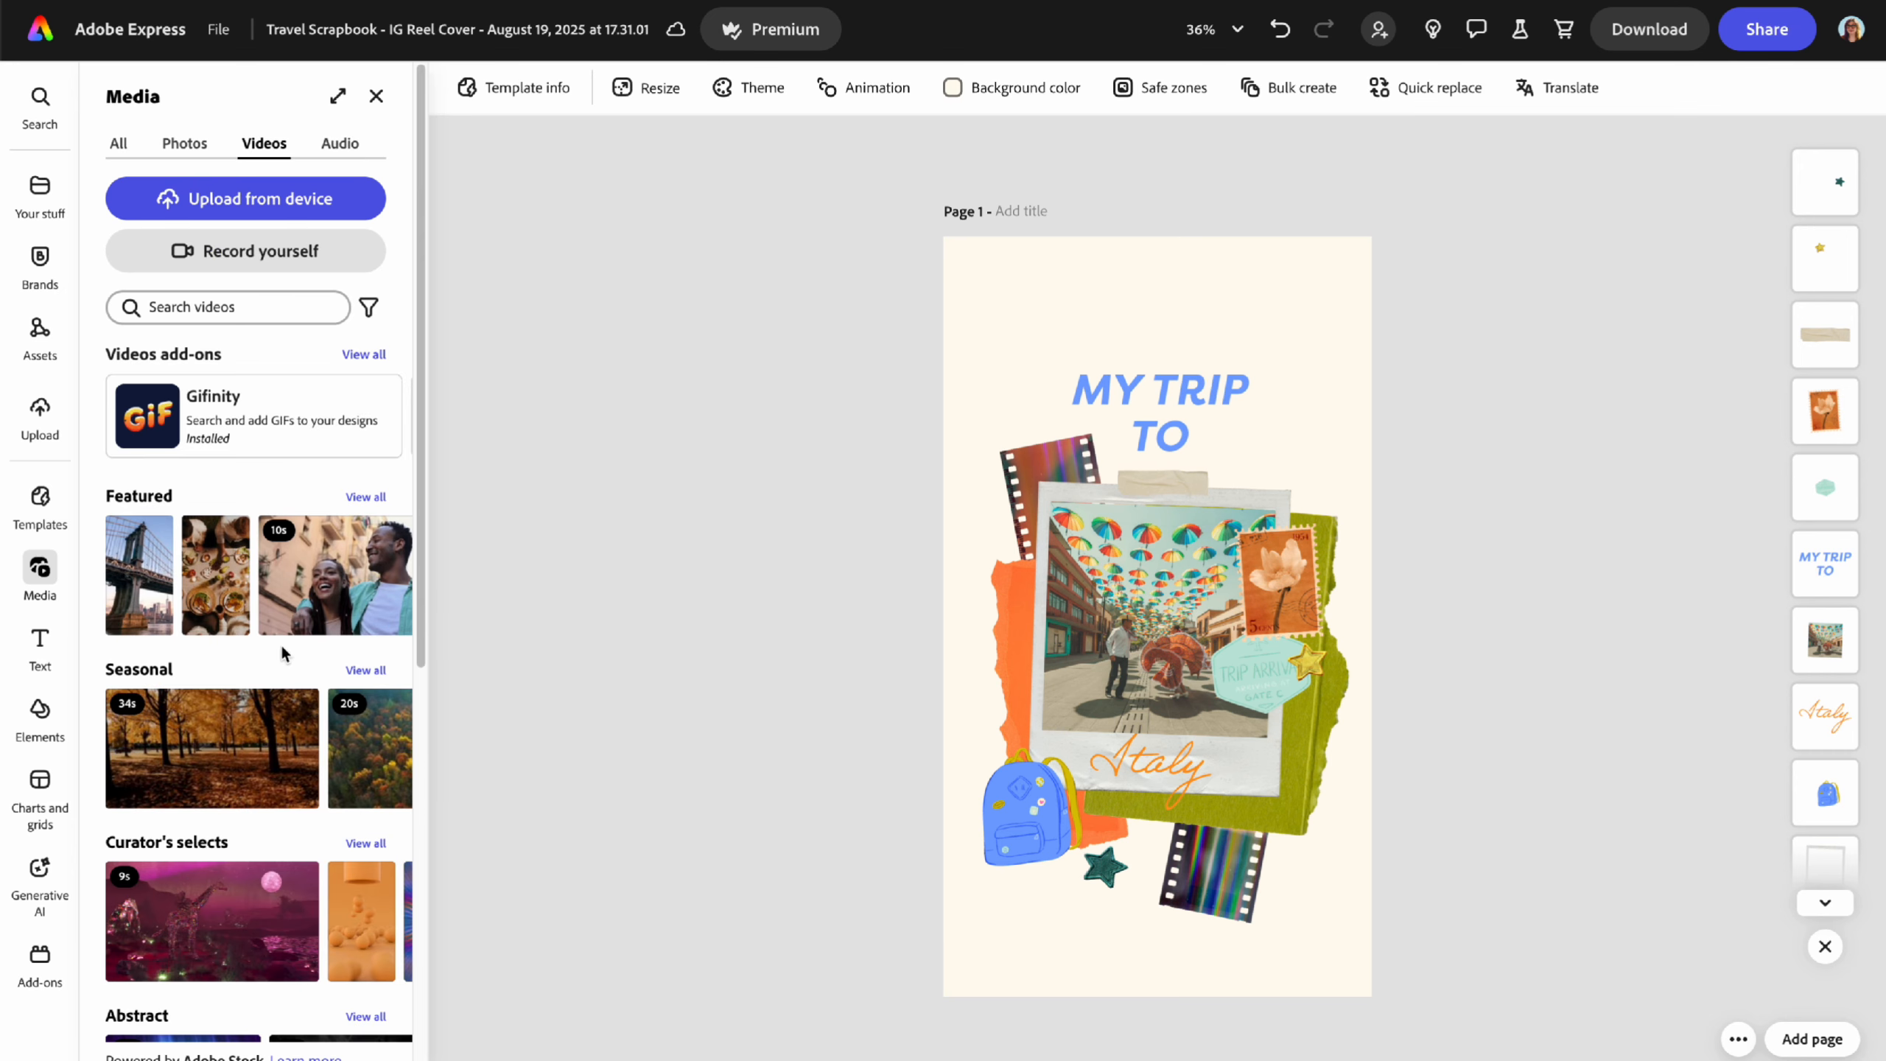
pyautogui.scroll(-8, 263, 704)
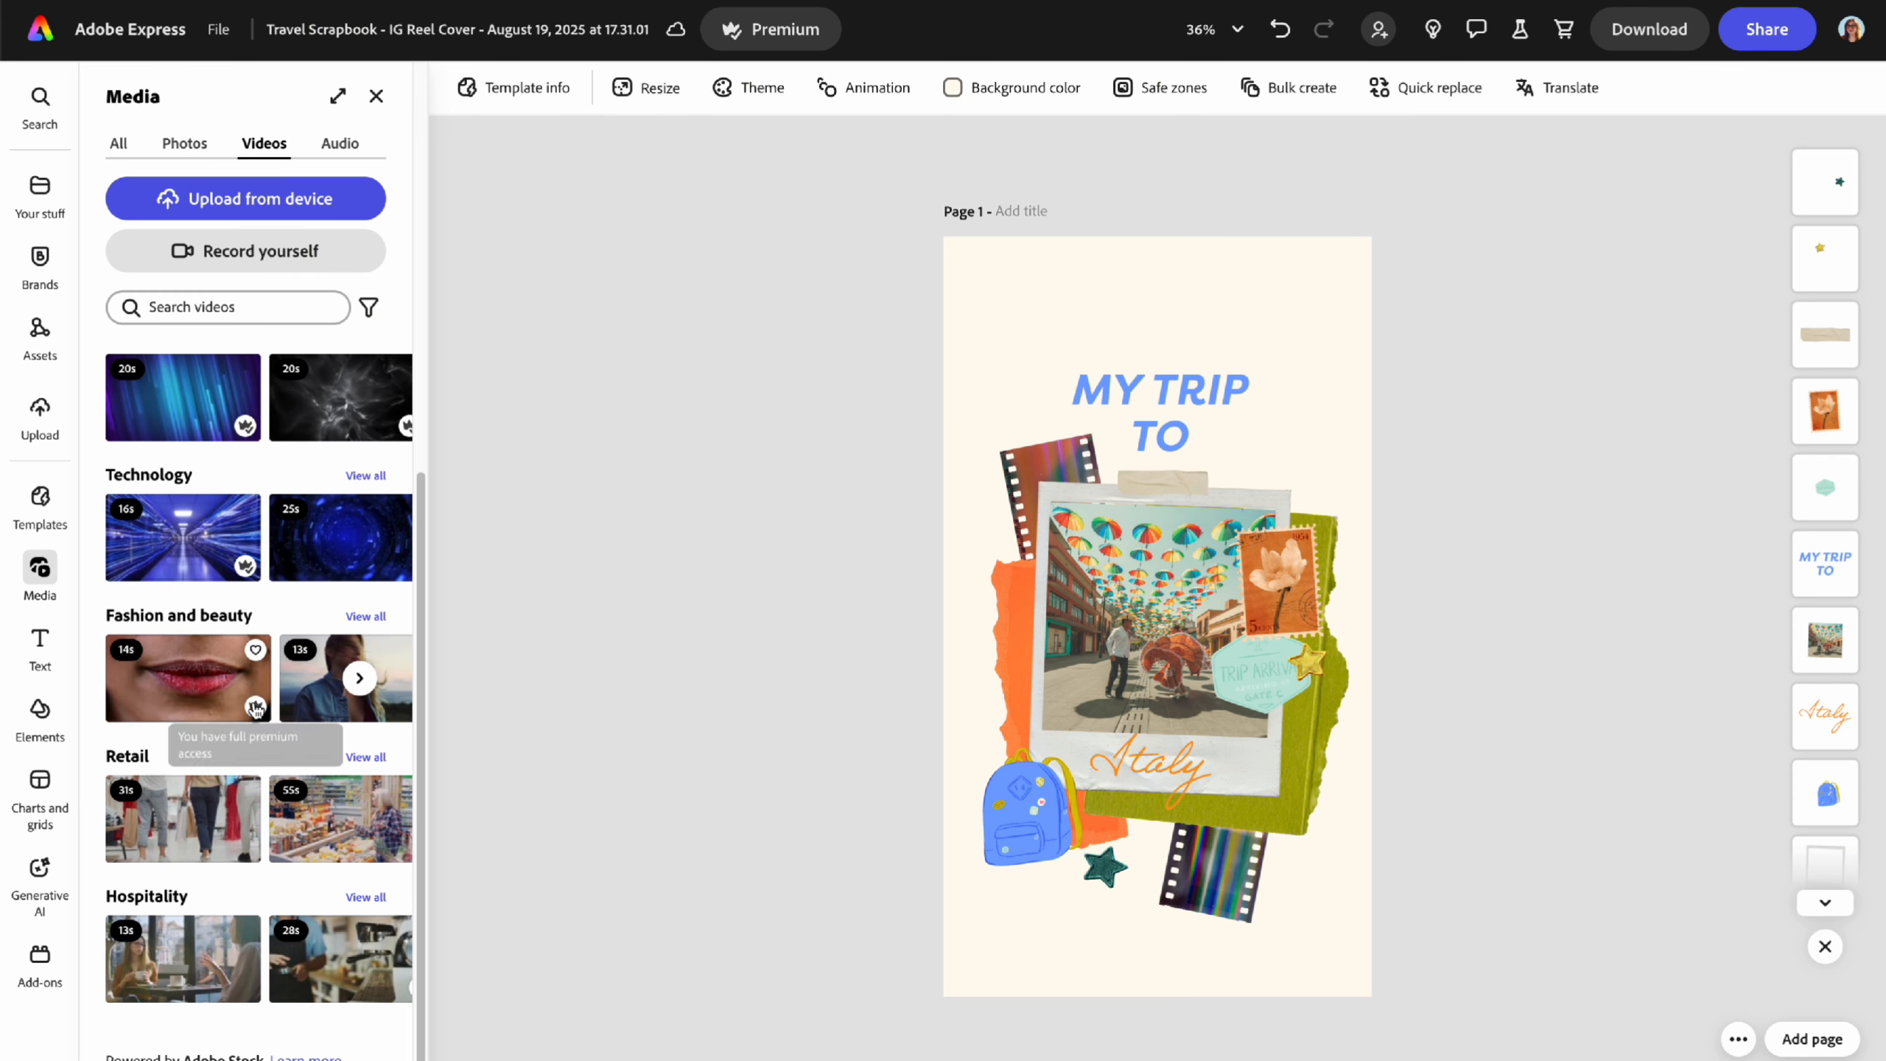
pyautogui.click(185, 145)
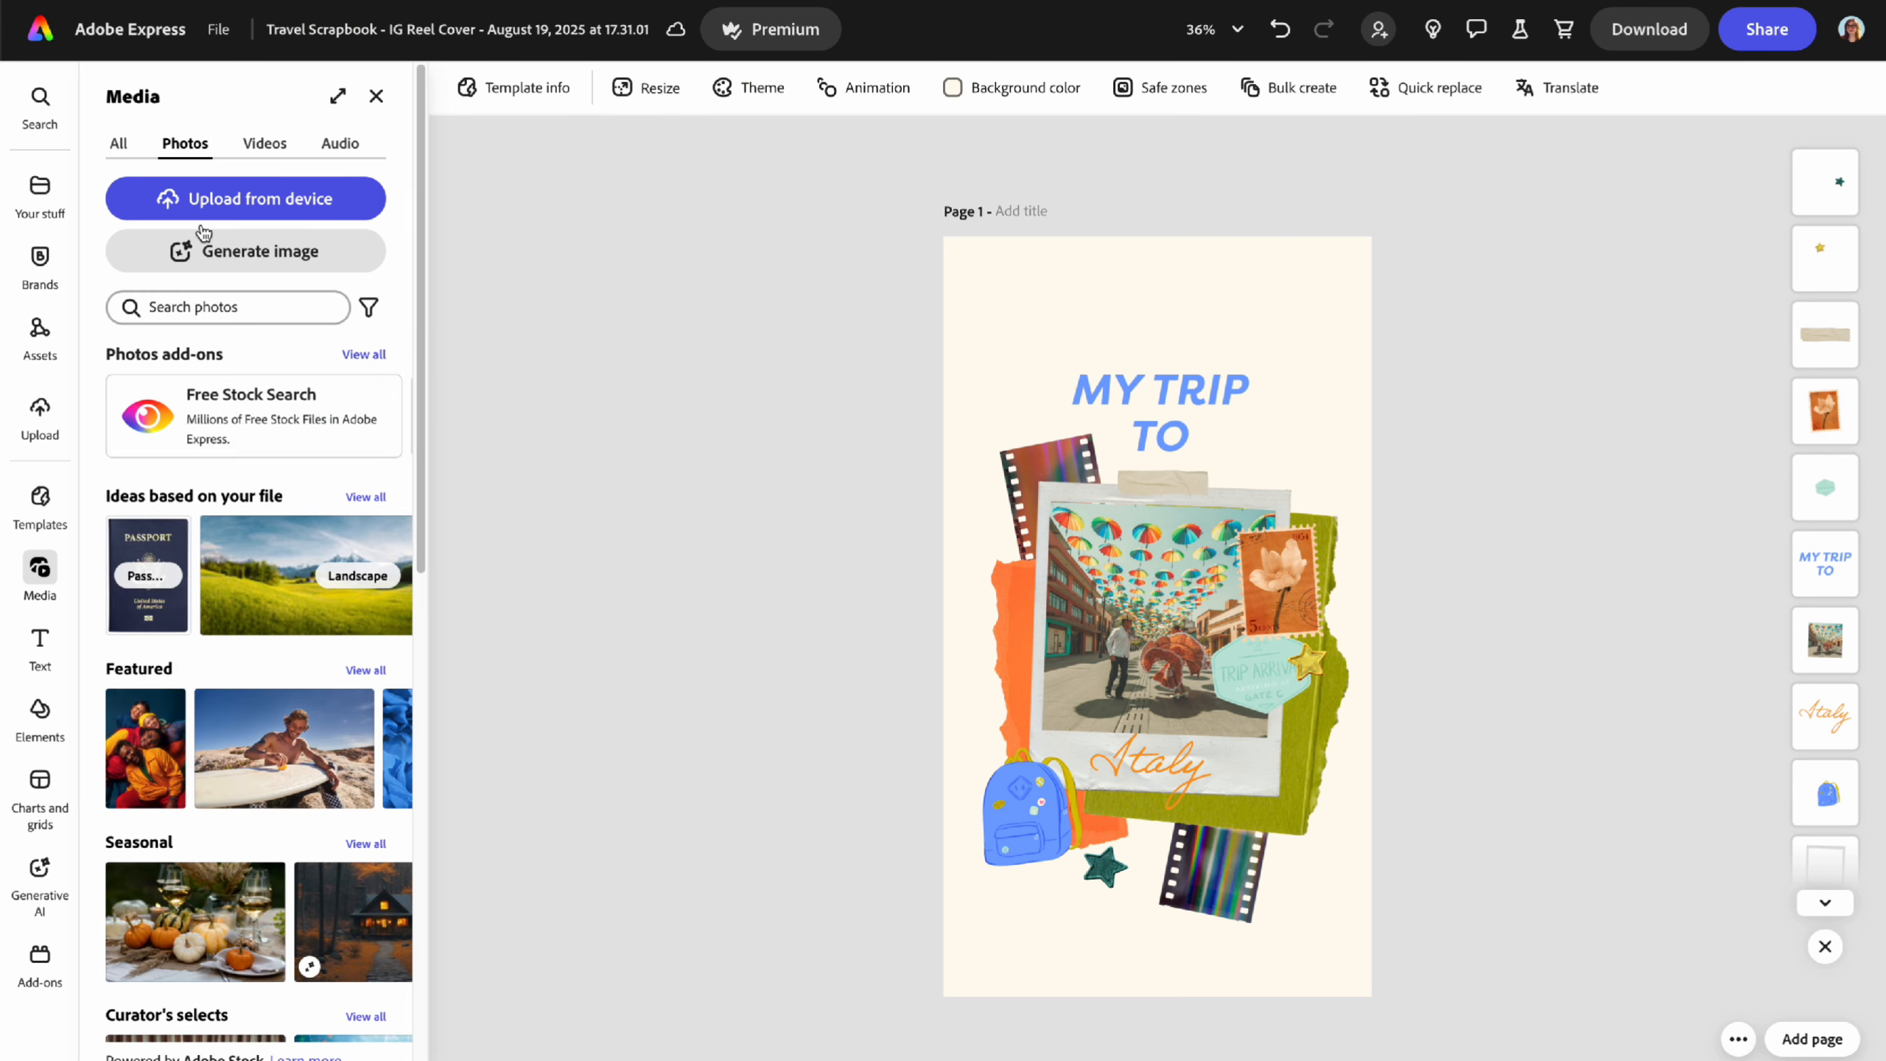
pyautogui.scroll(-15, 305, 725)
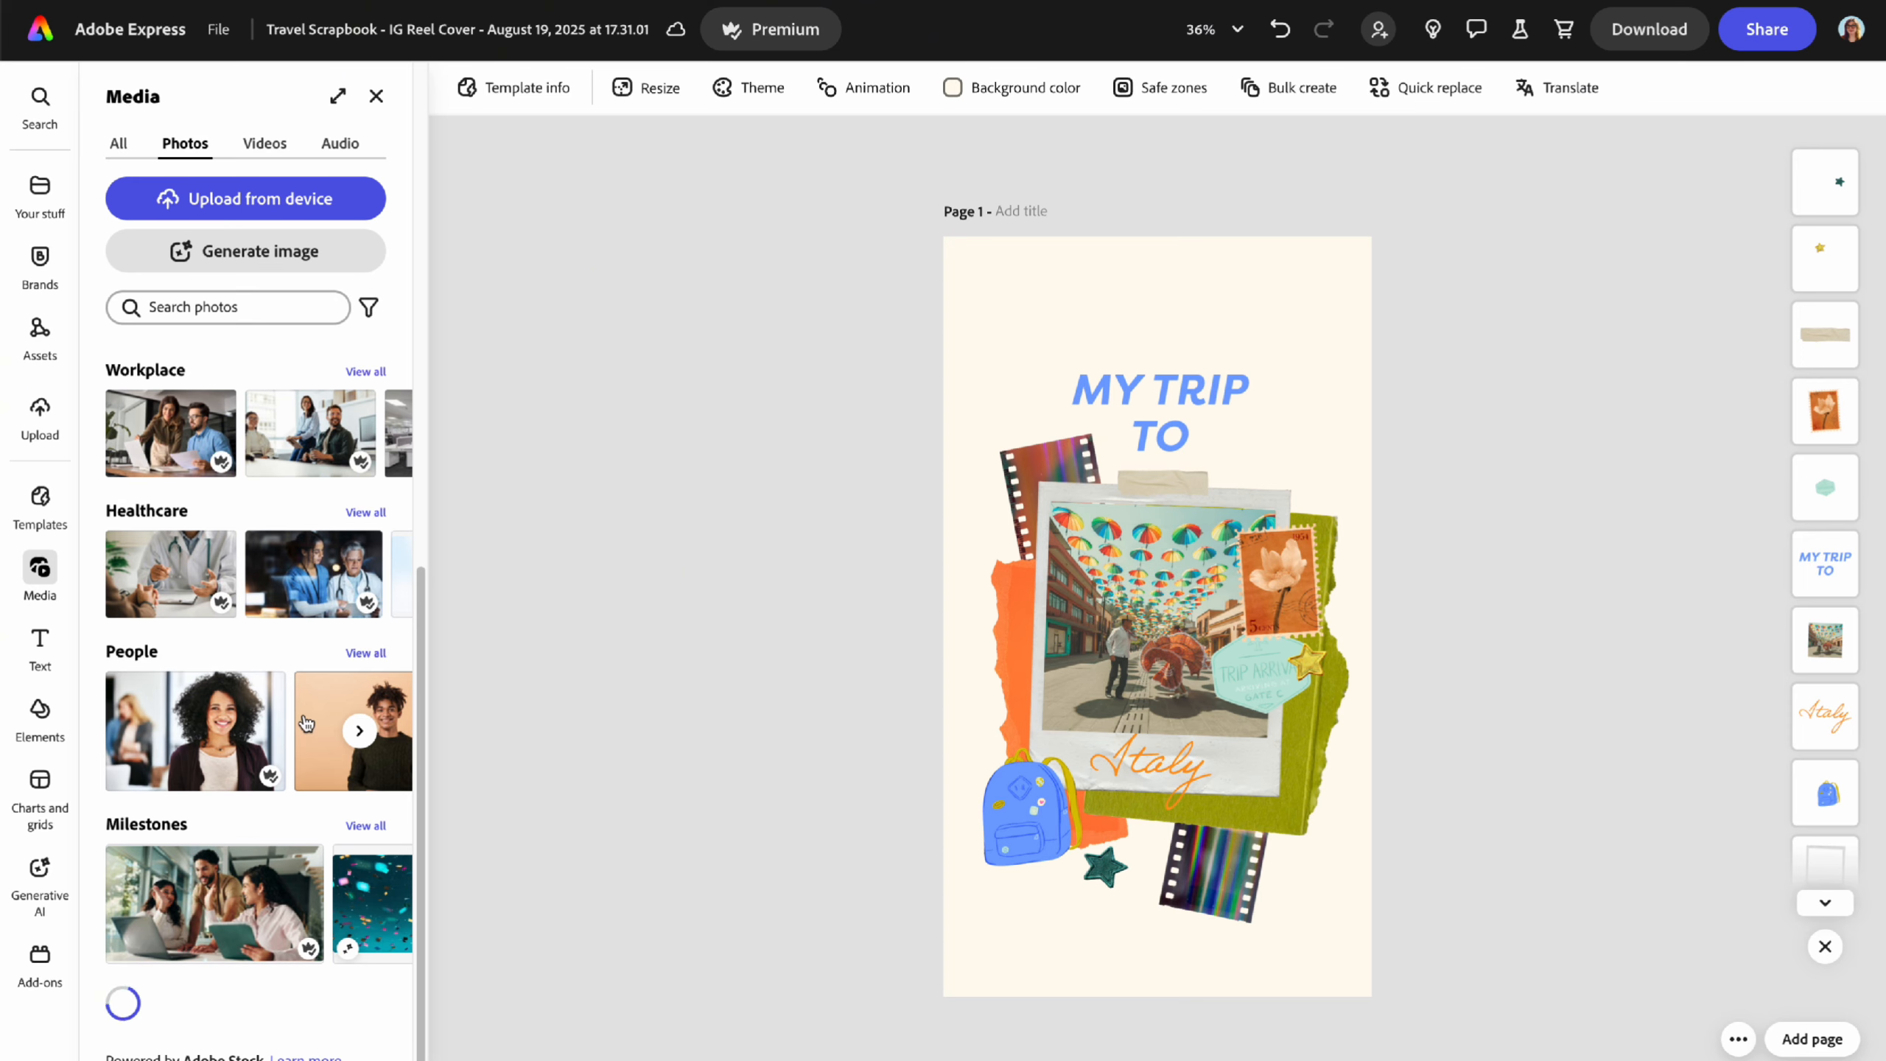
# - Look through Text and the Elements categories (backgrounds, shapes, icons, stickers), then open Charts and grids
pyautogui.click(53, 652)
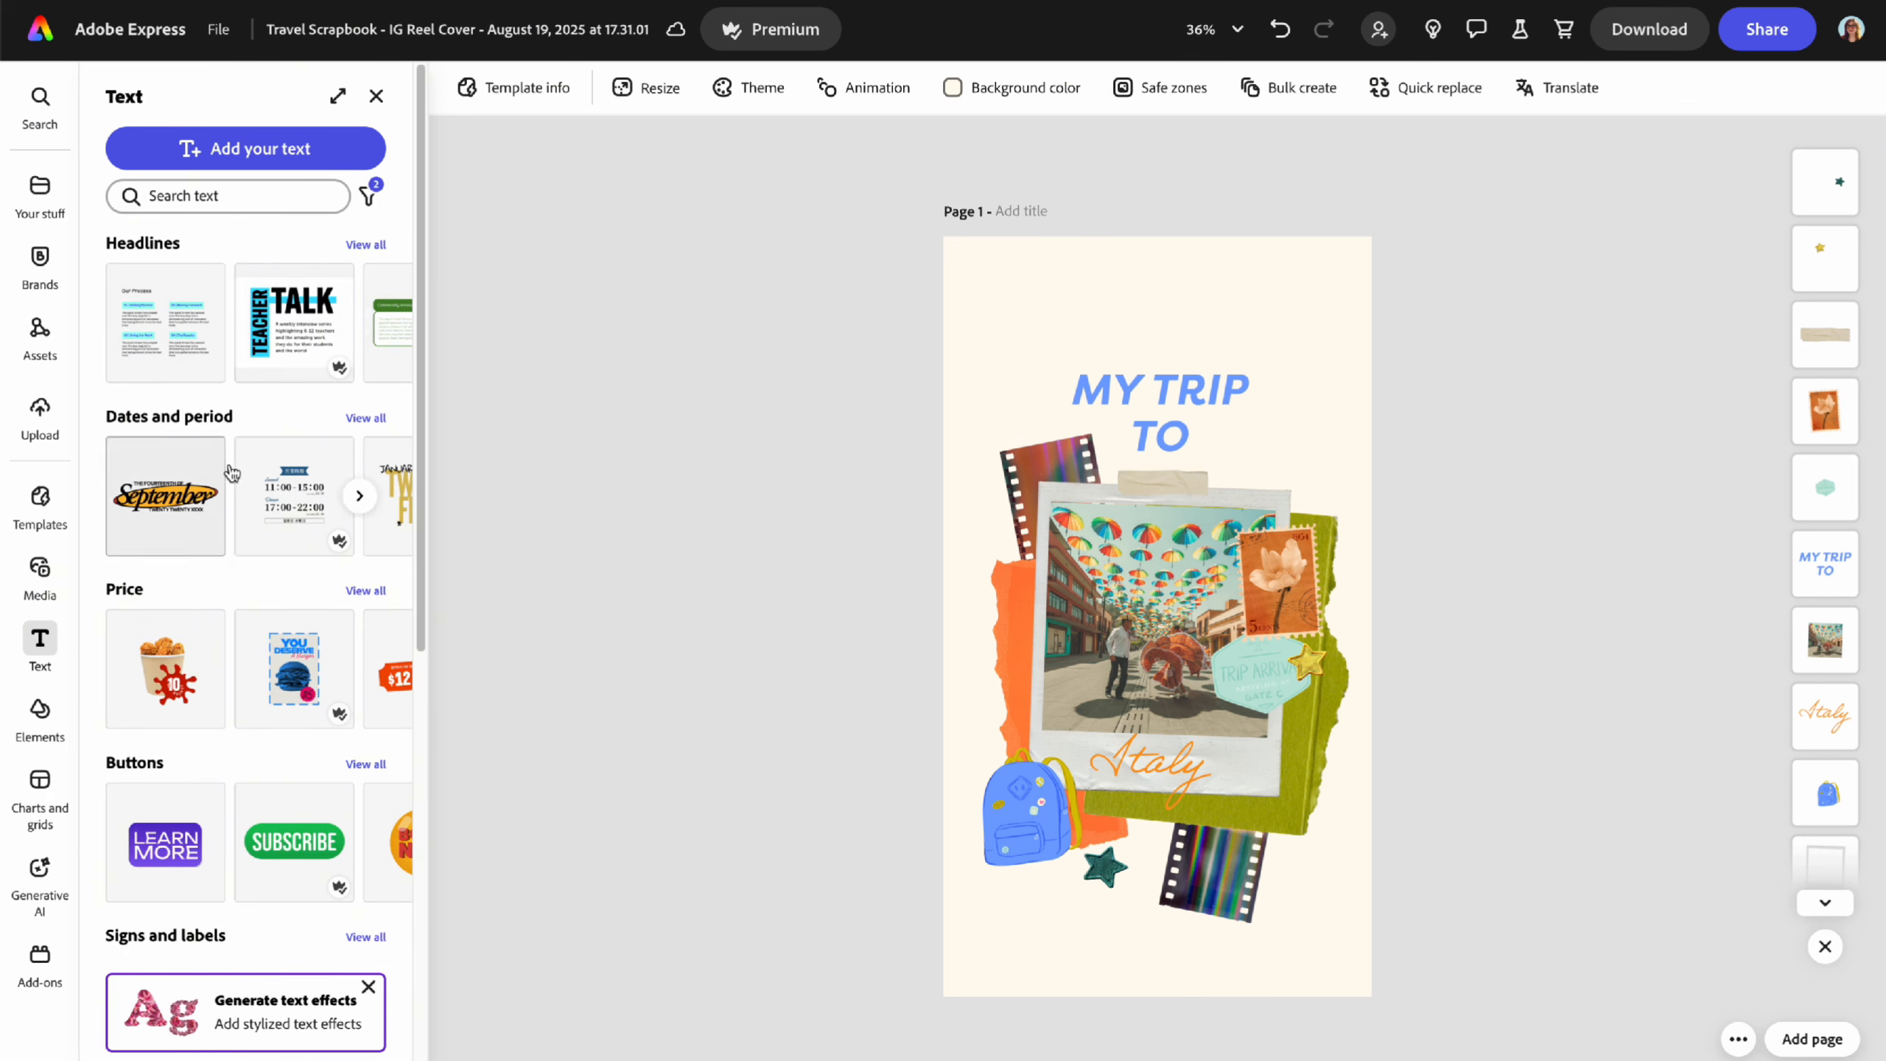
pyautogui.click(44, 735)
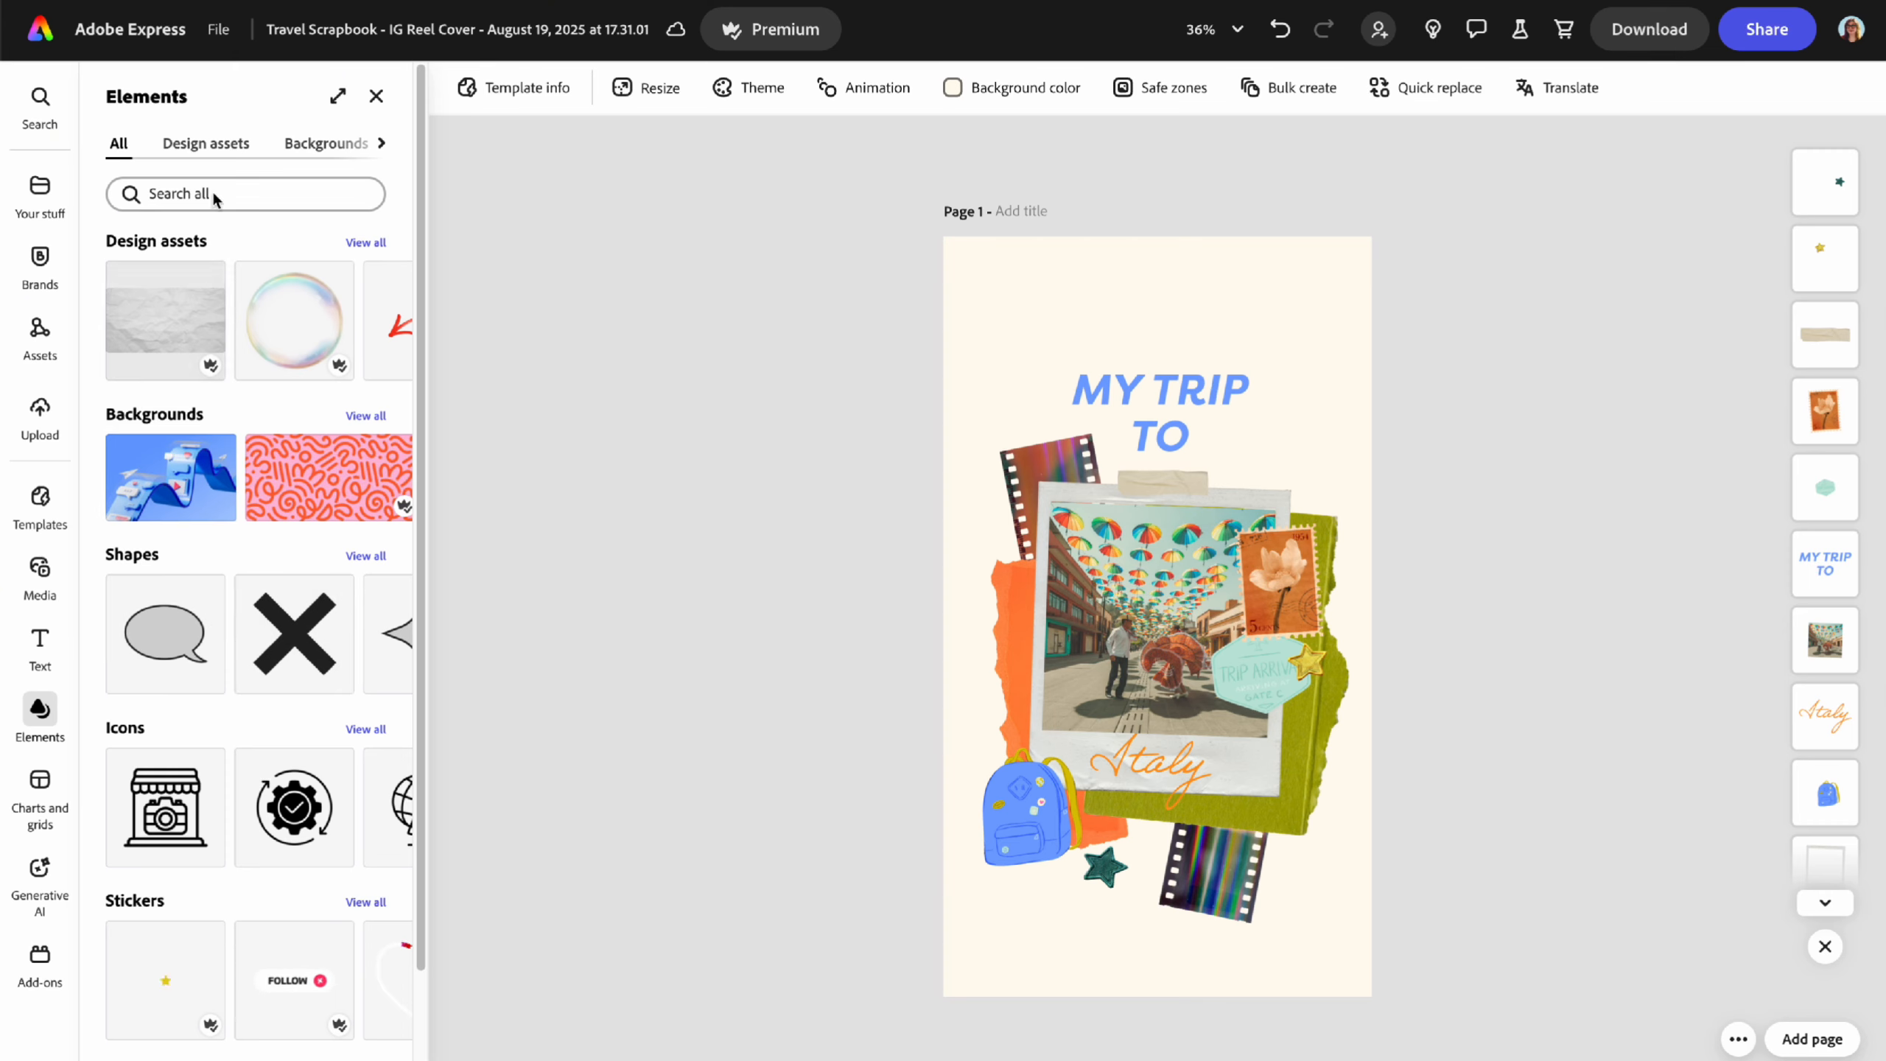
pyautogui.click(317, 149)
pyautogui.click(381, 142)
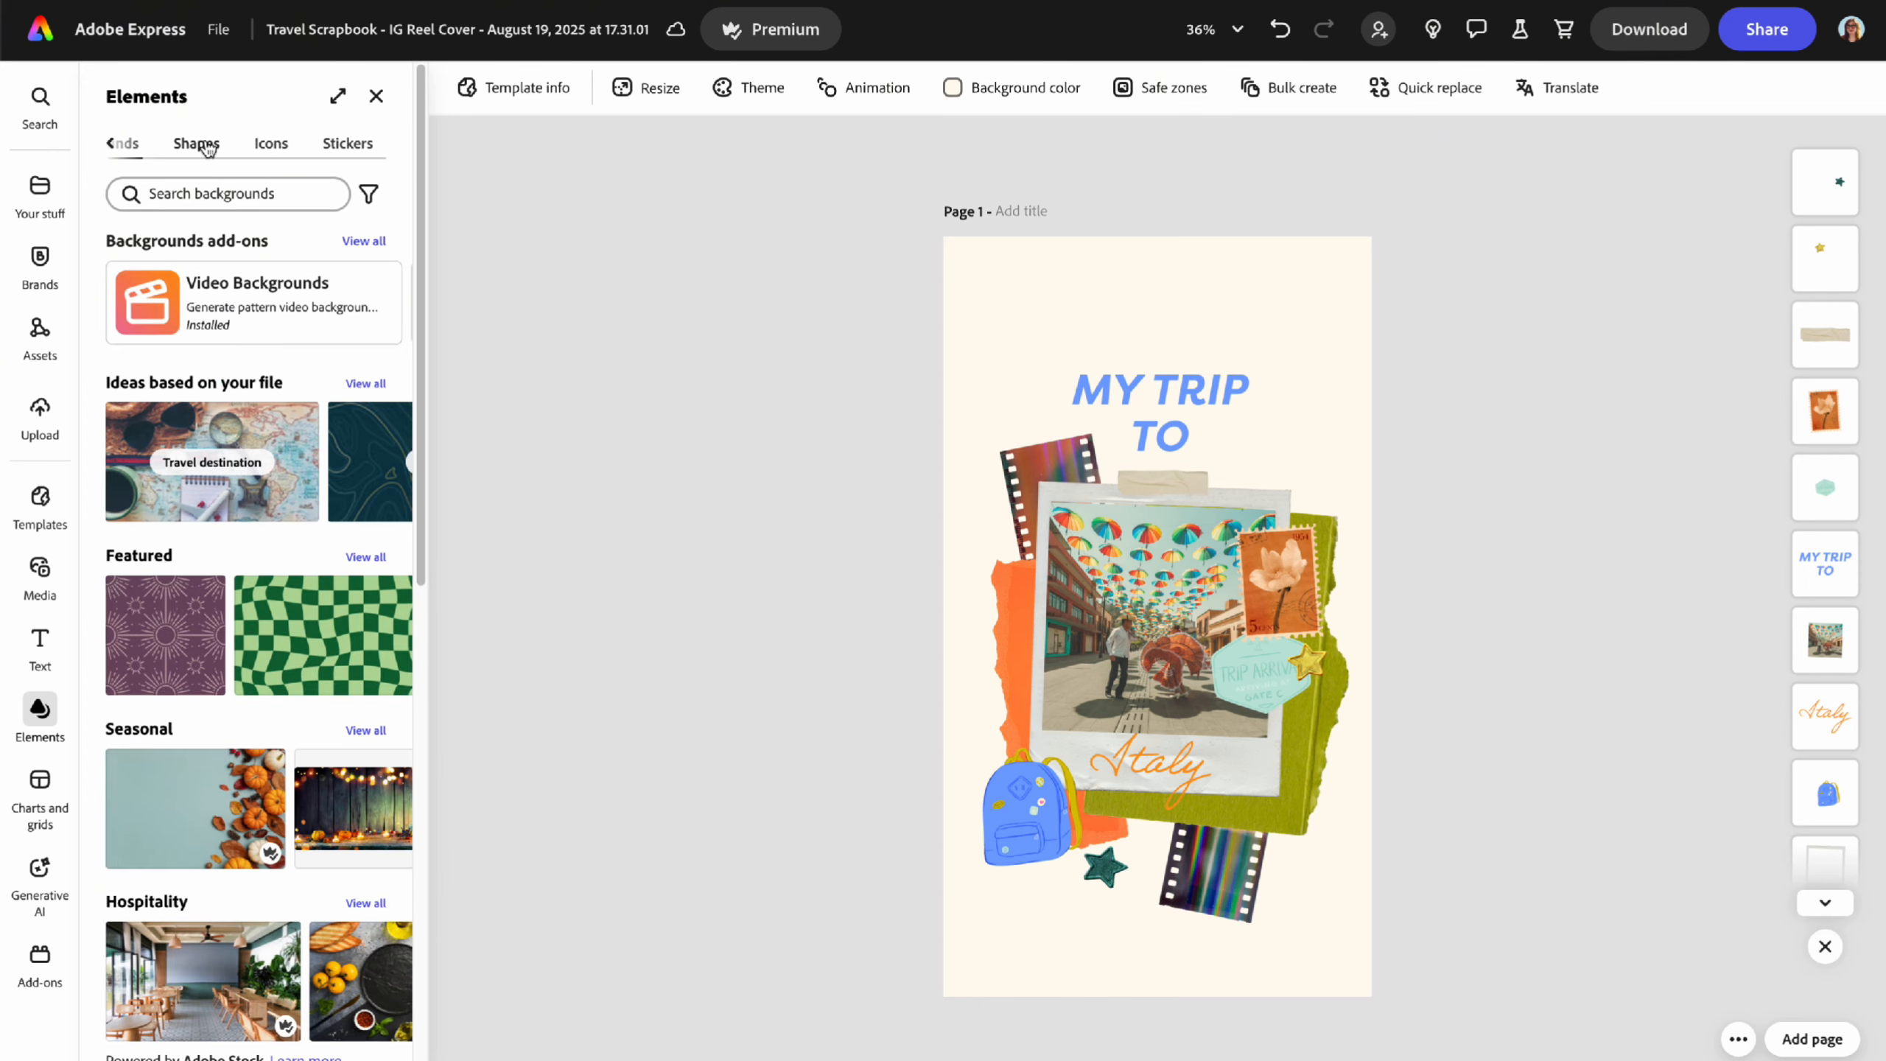
pyautogui.click(197, 144)
pyautogui.click(271, 144)
pyautogui.click(347, 144)
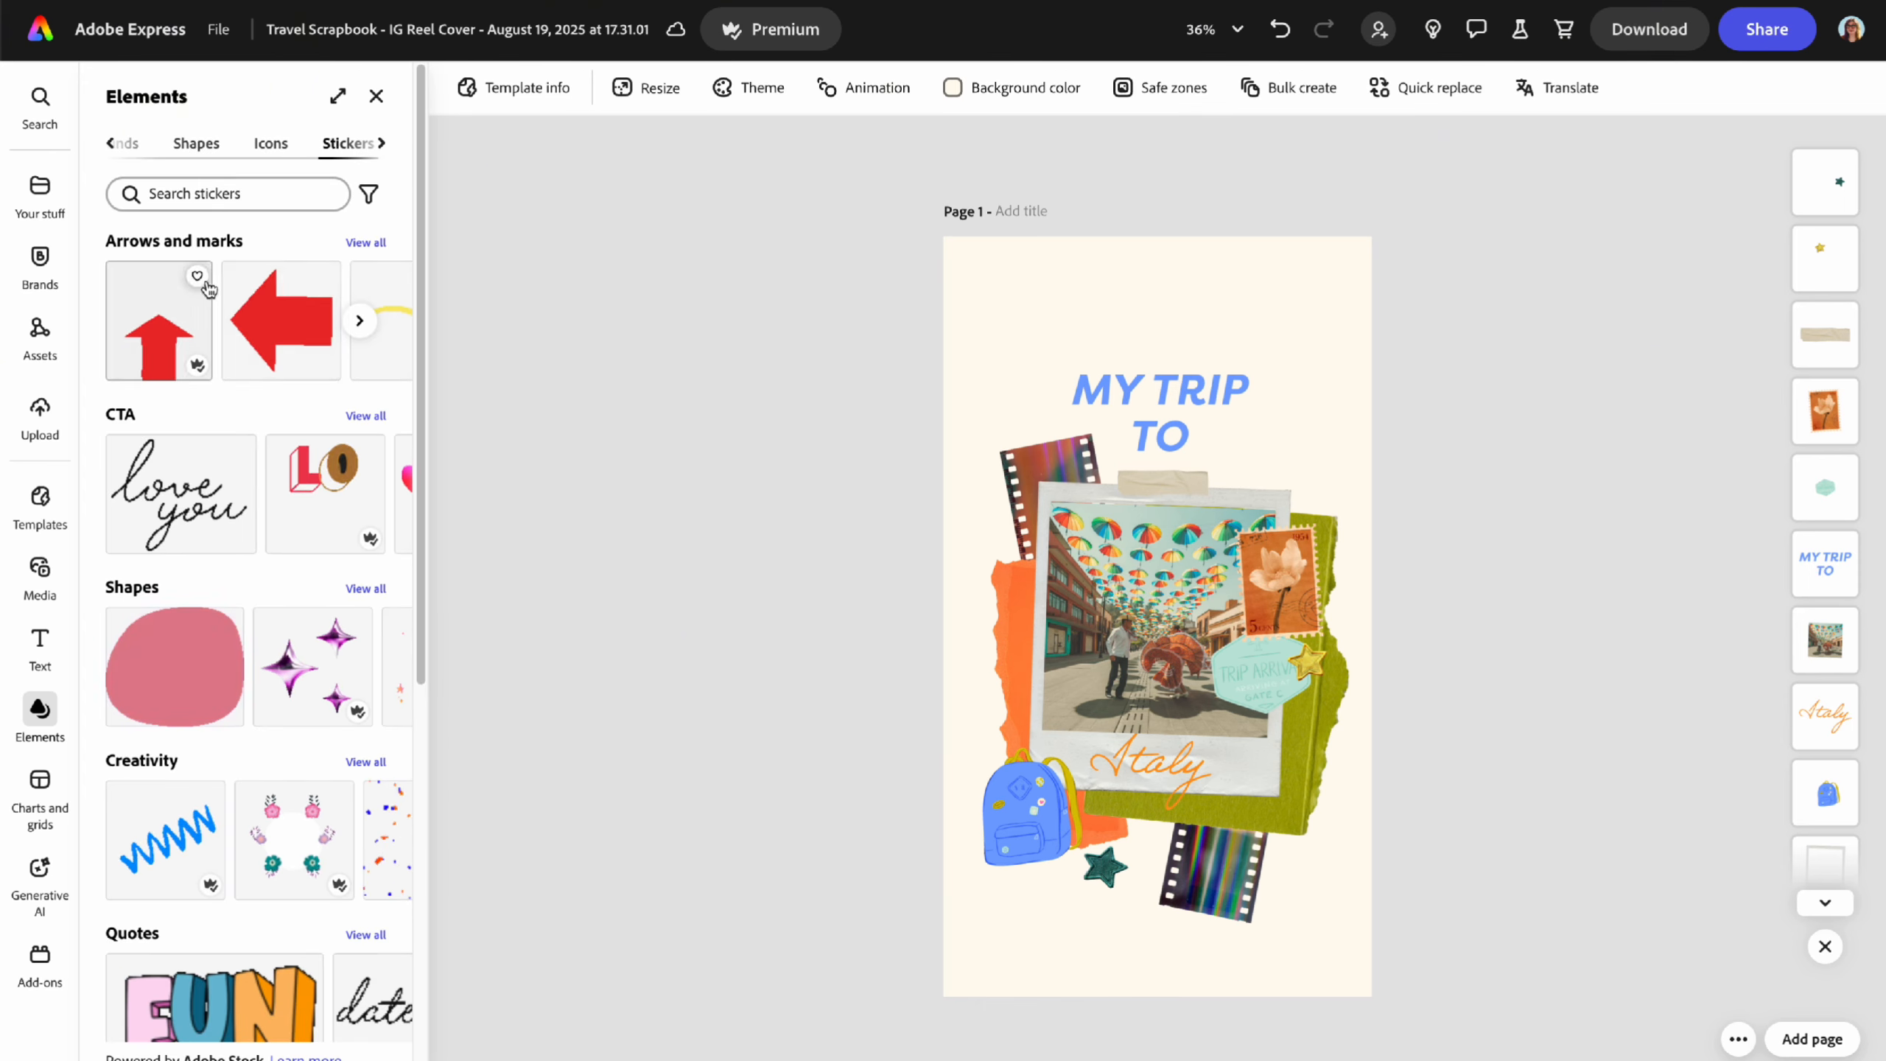
pyautogui.click(111, 143)
pyautogui.click(118, 143)
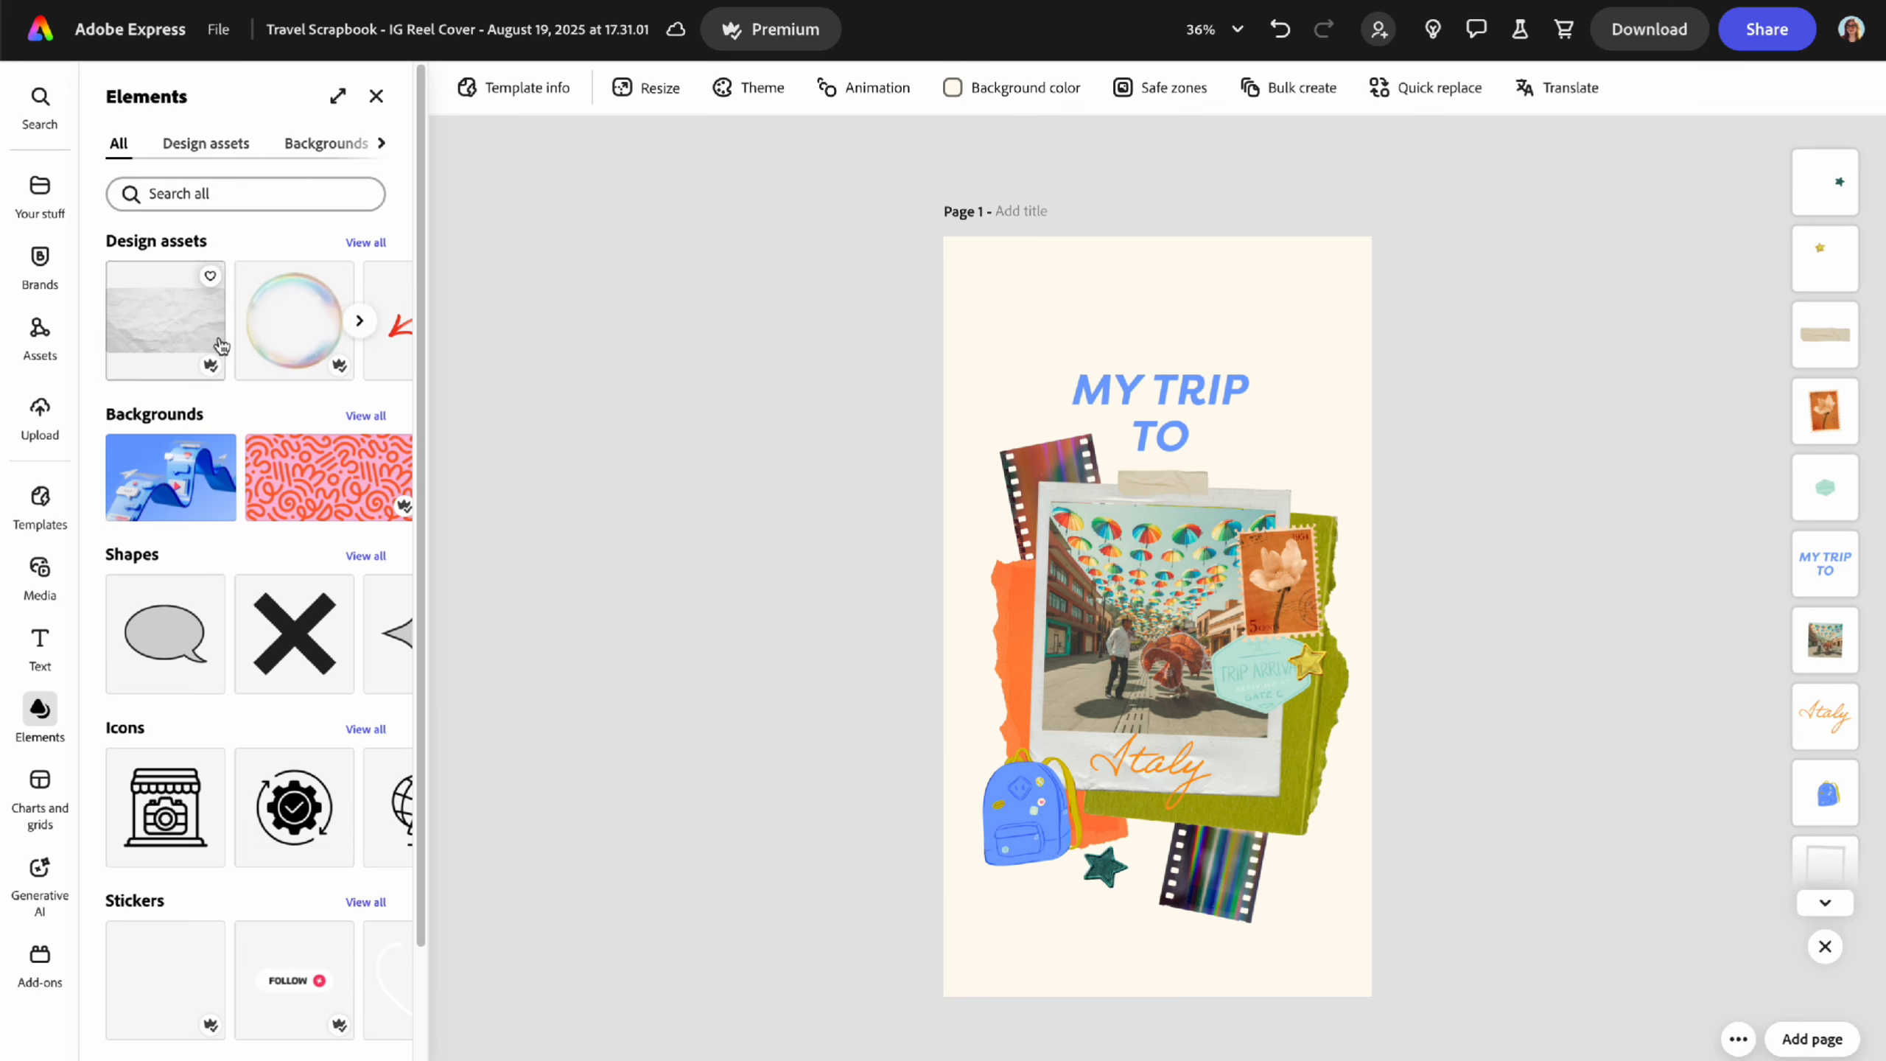
pyautogui.scroll(-3, 236, 560)
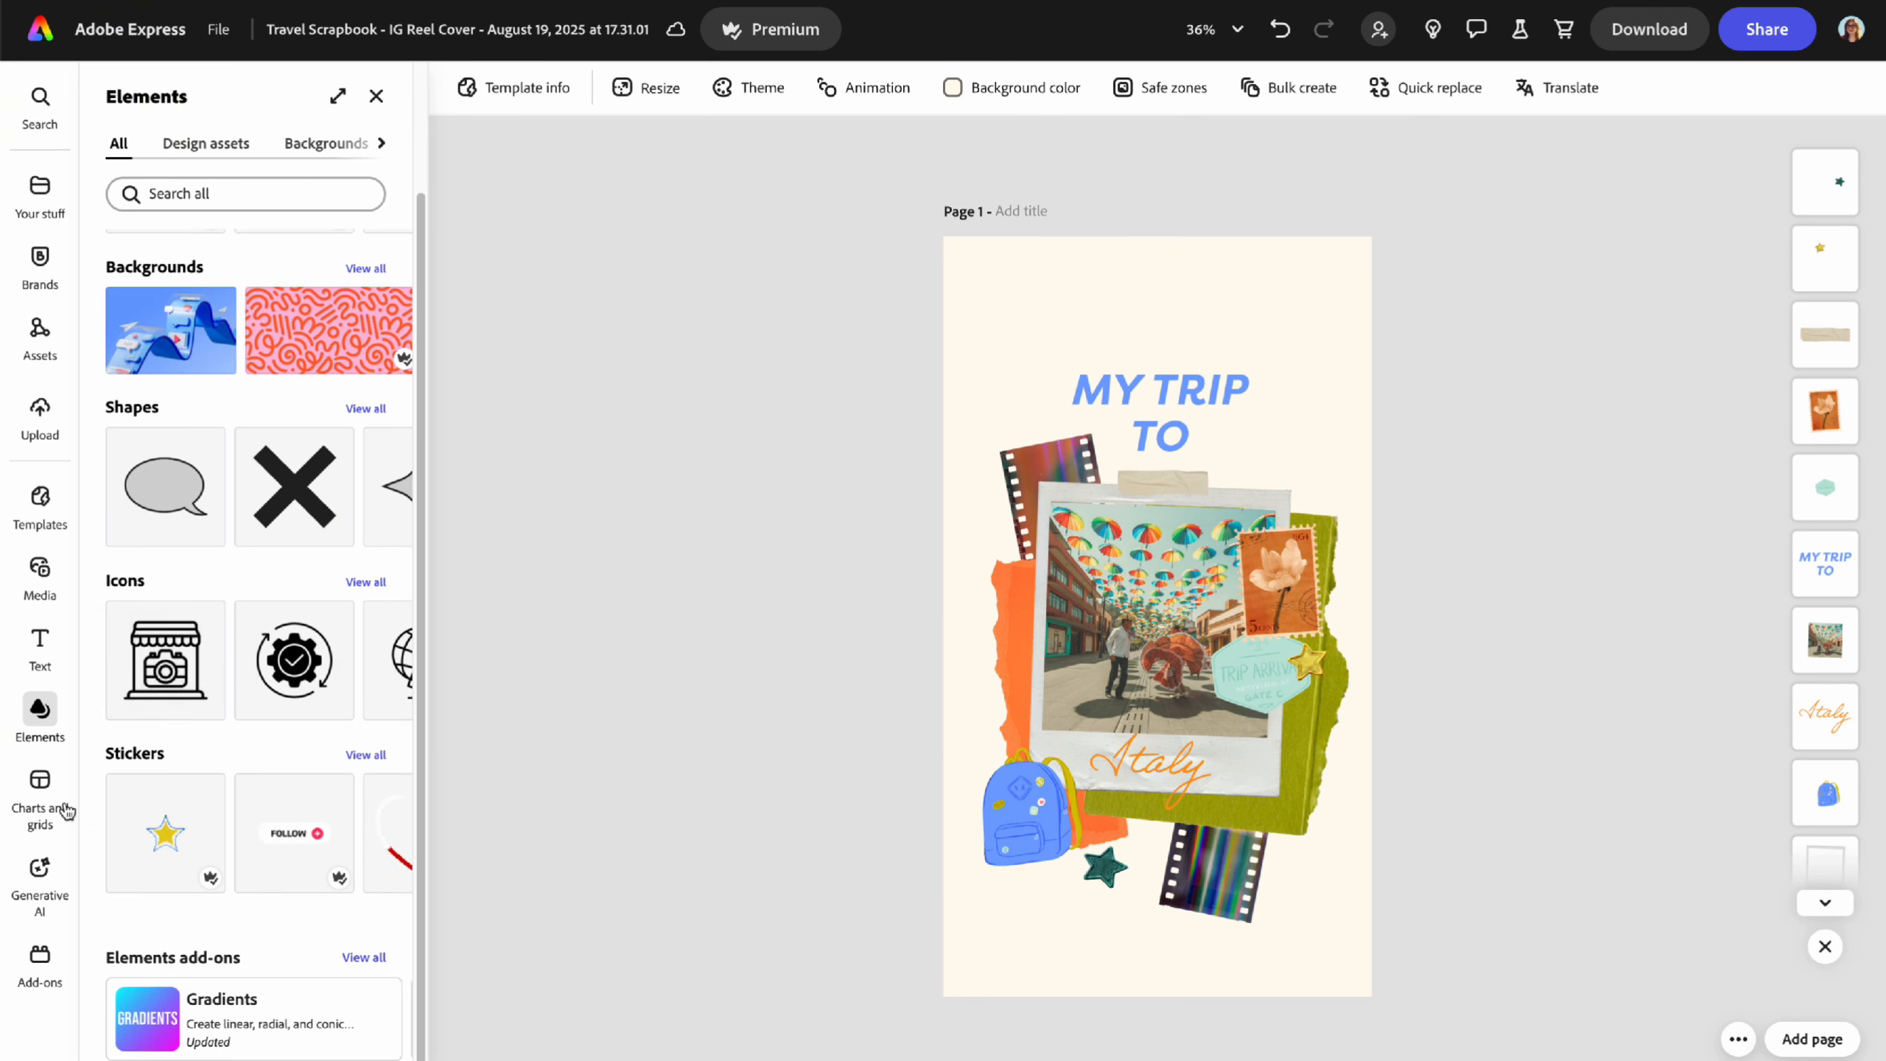
pyautogui.click(38, 796)
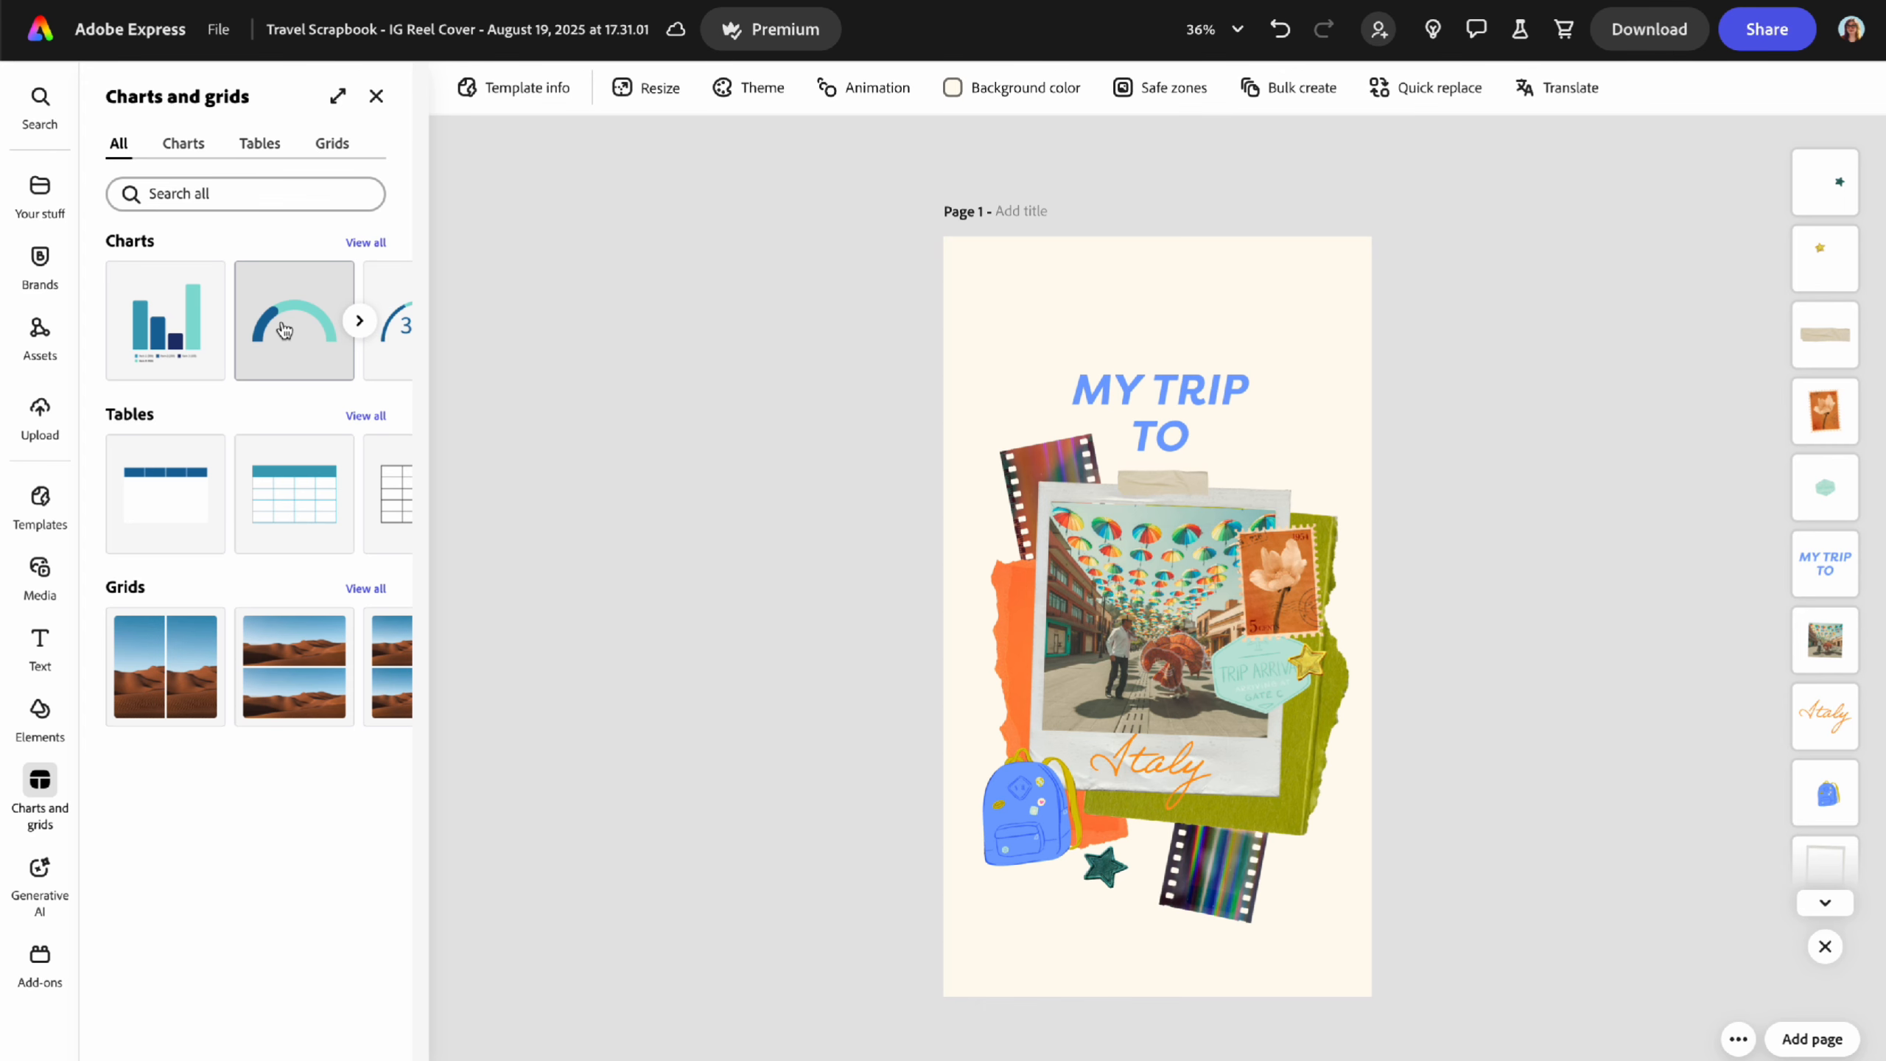
# - Glance at Generative AI, then browse Add-ons and filter to the Your add-ons list
pyautogui.click(58, 862)
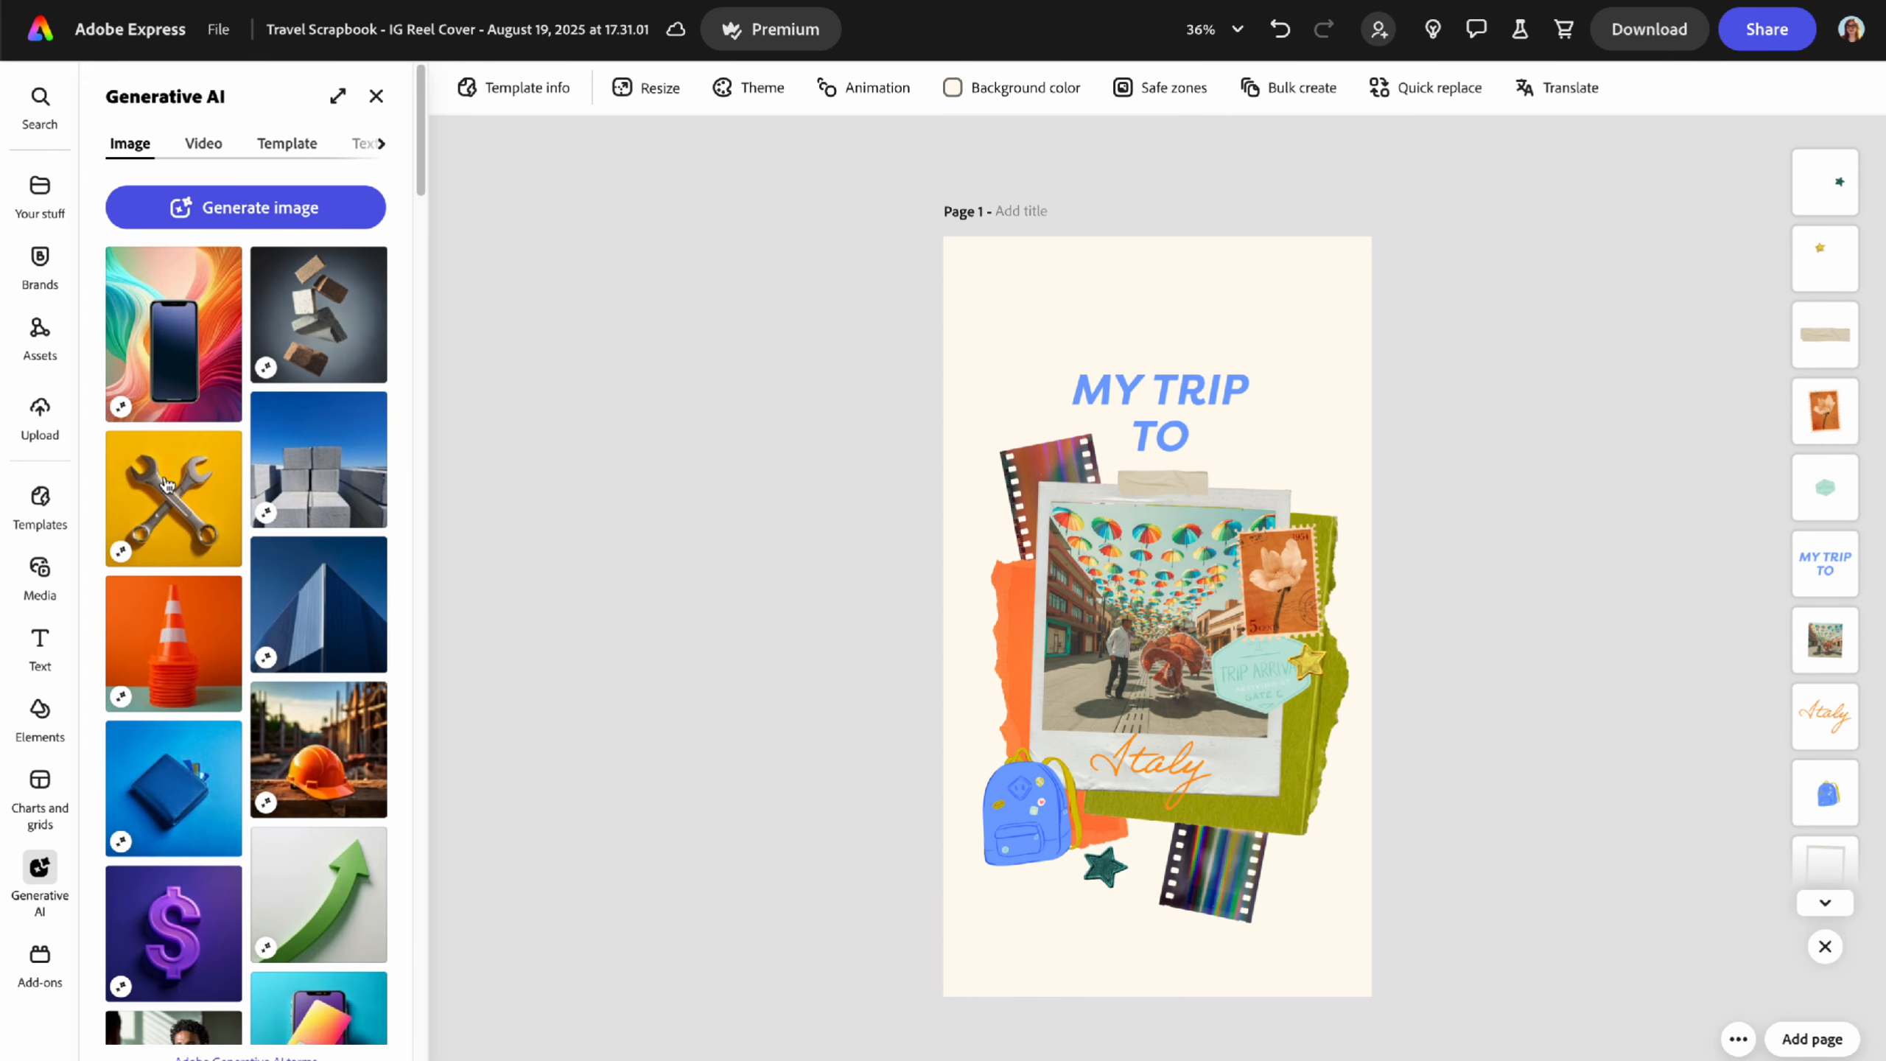
pyautogui.click(41, 960)
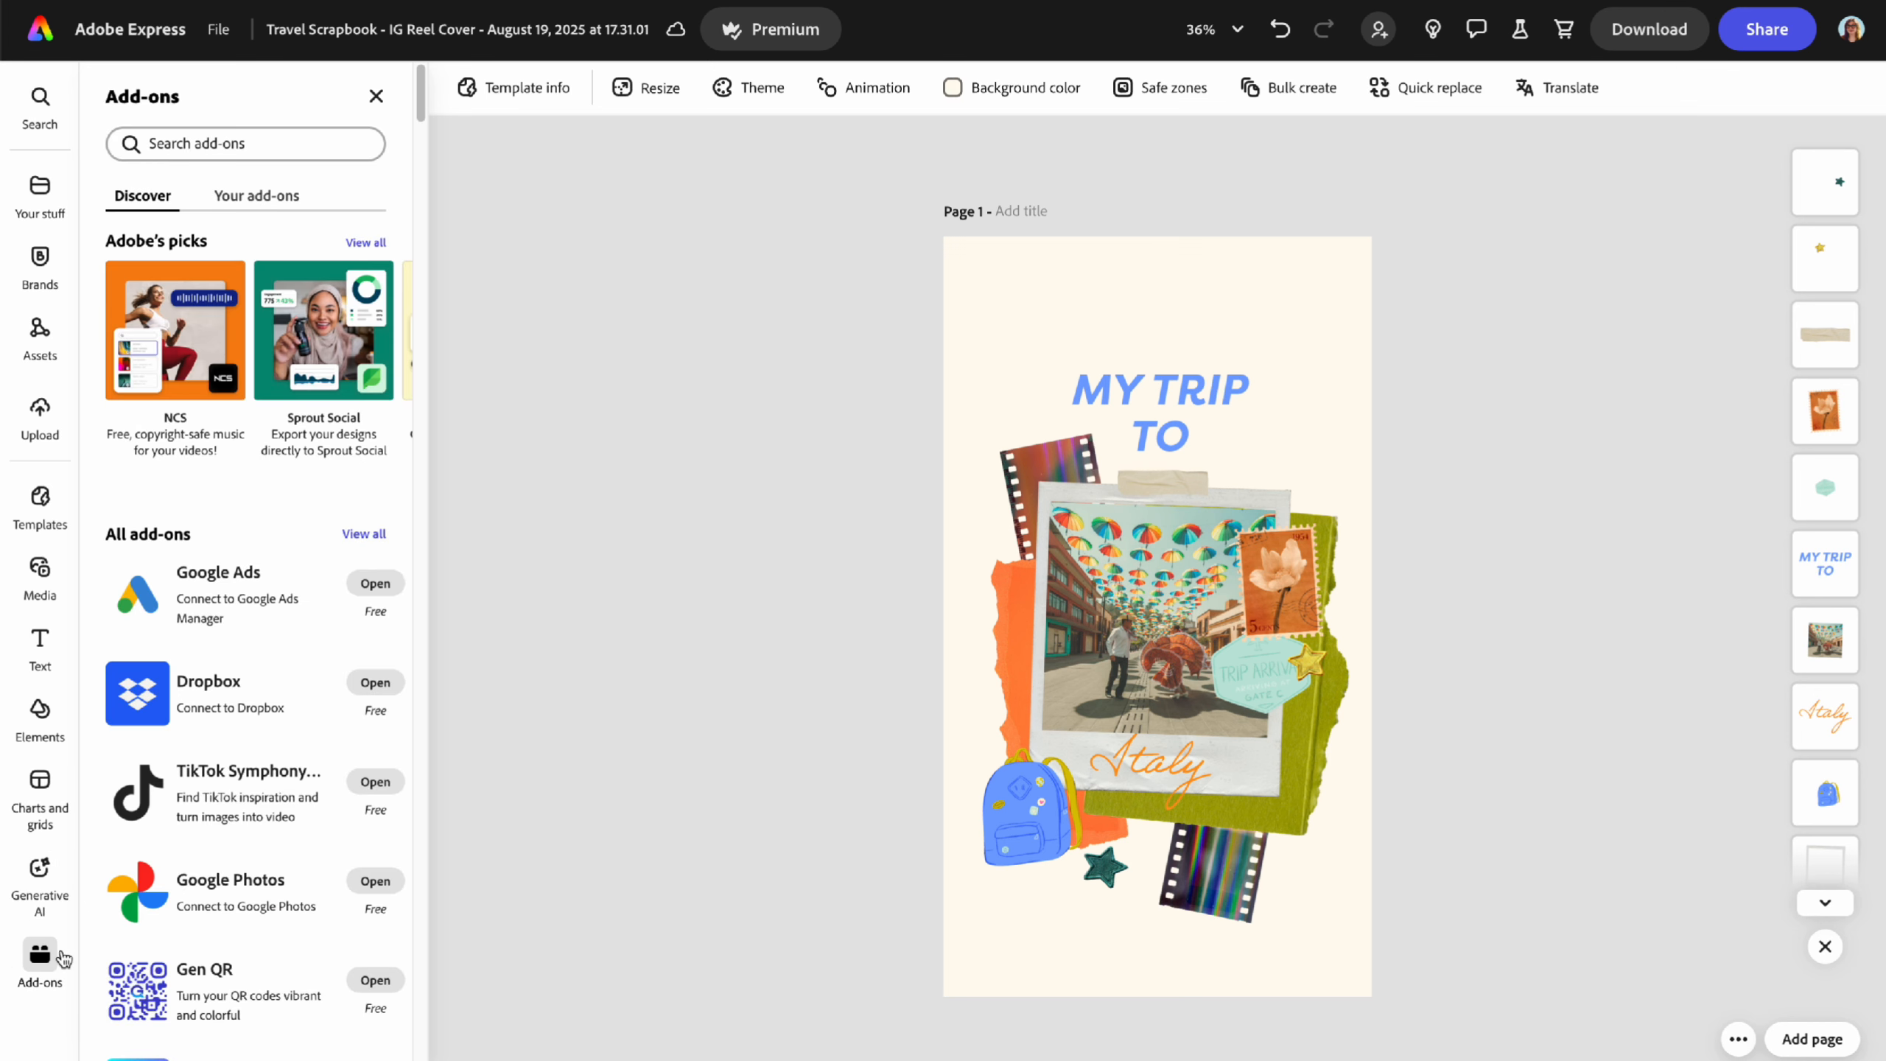
pyautogui.scroll(-13, 275, 800)
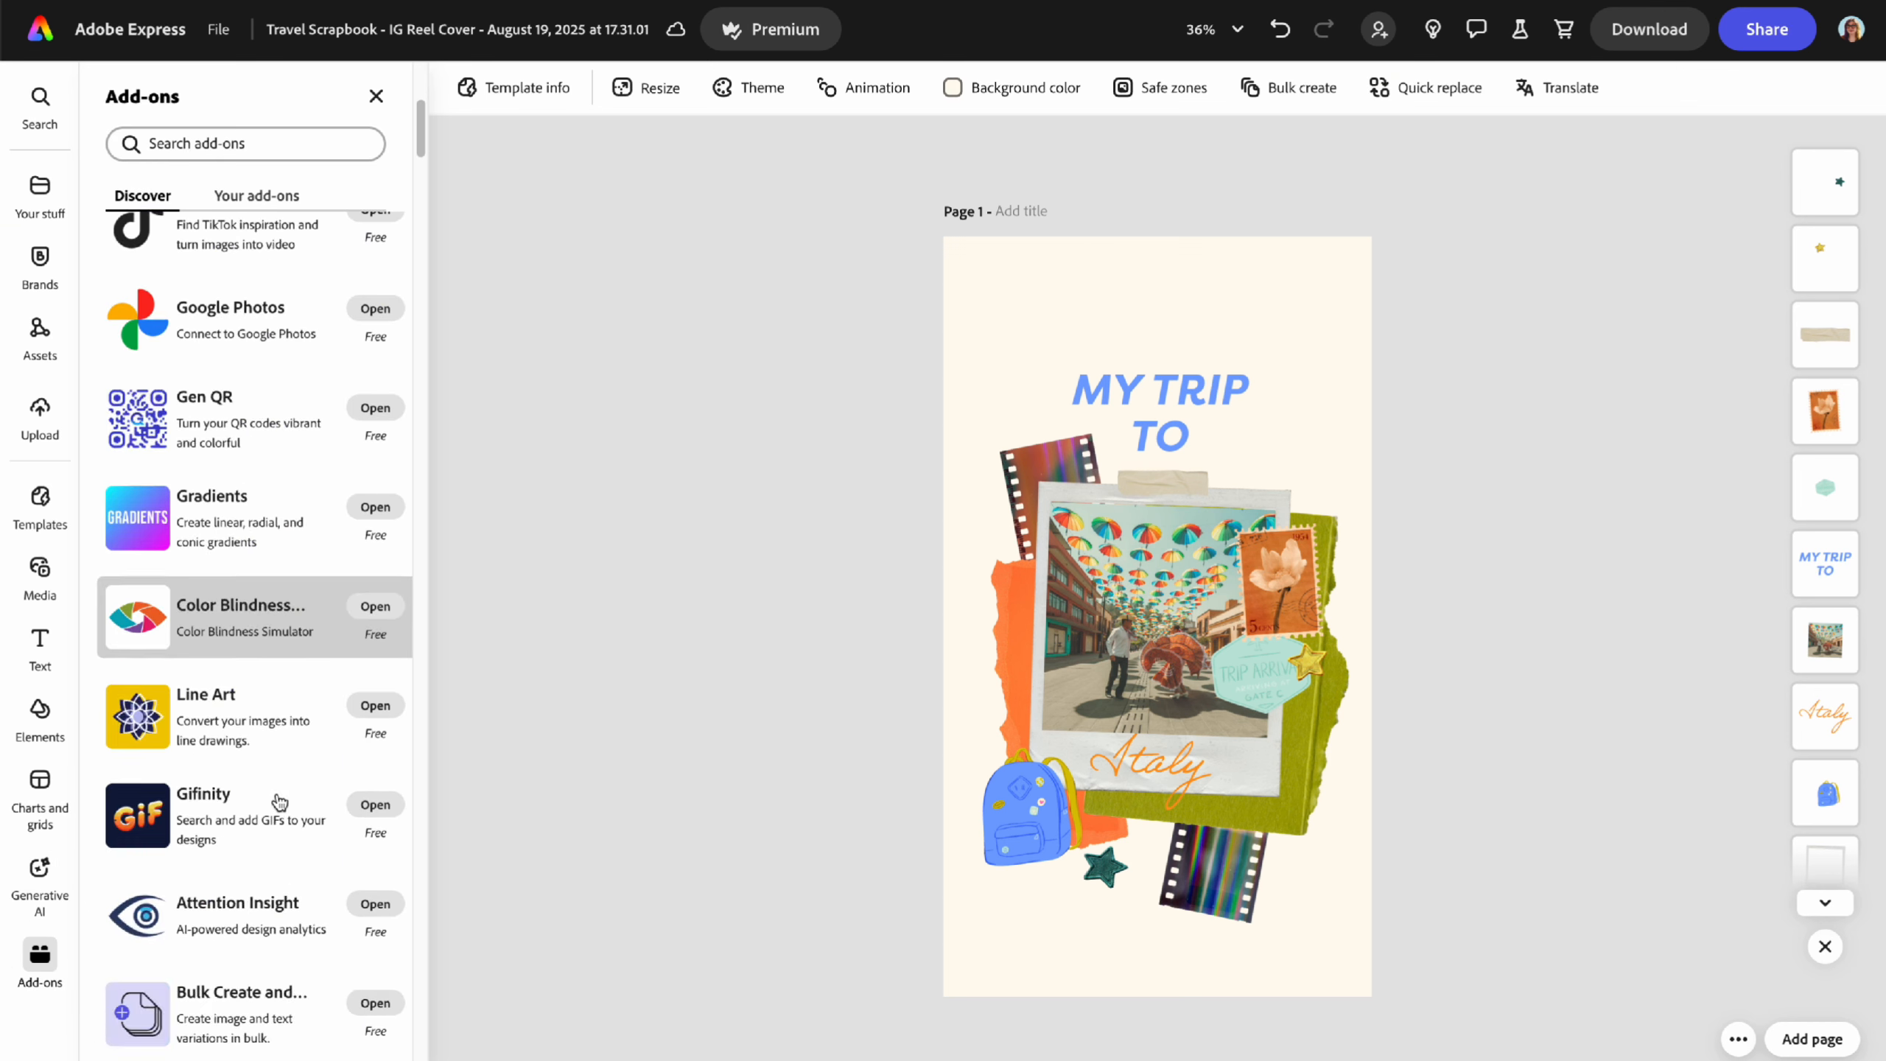
pyautogui.scroll(14, 277, 800)
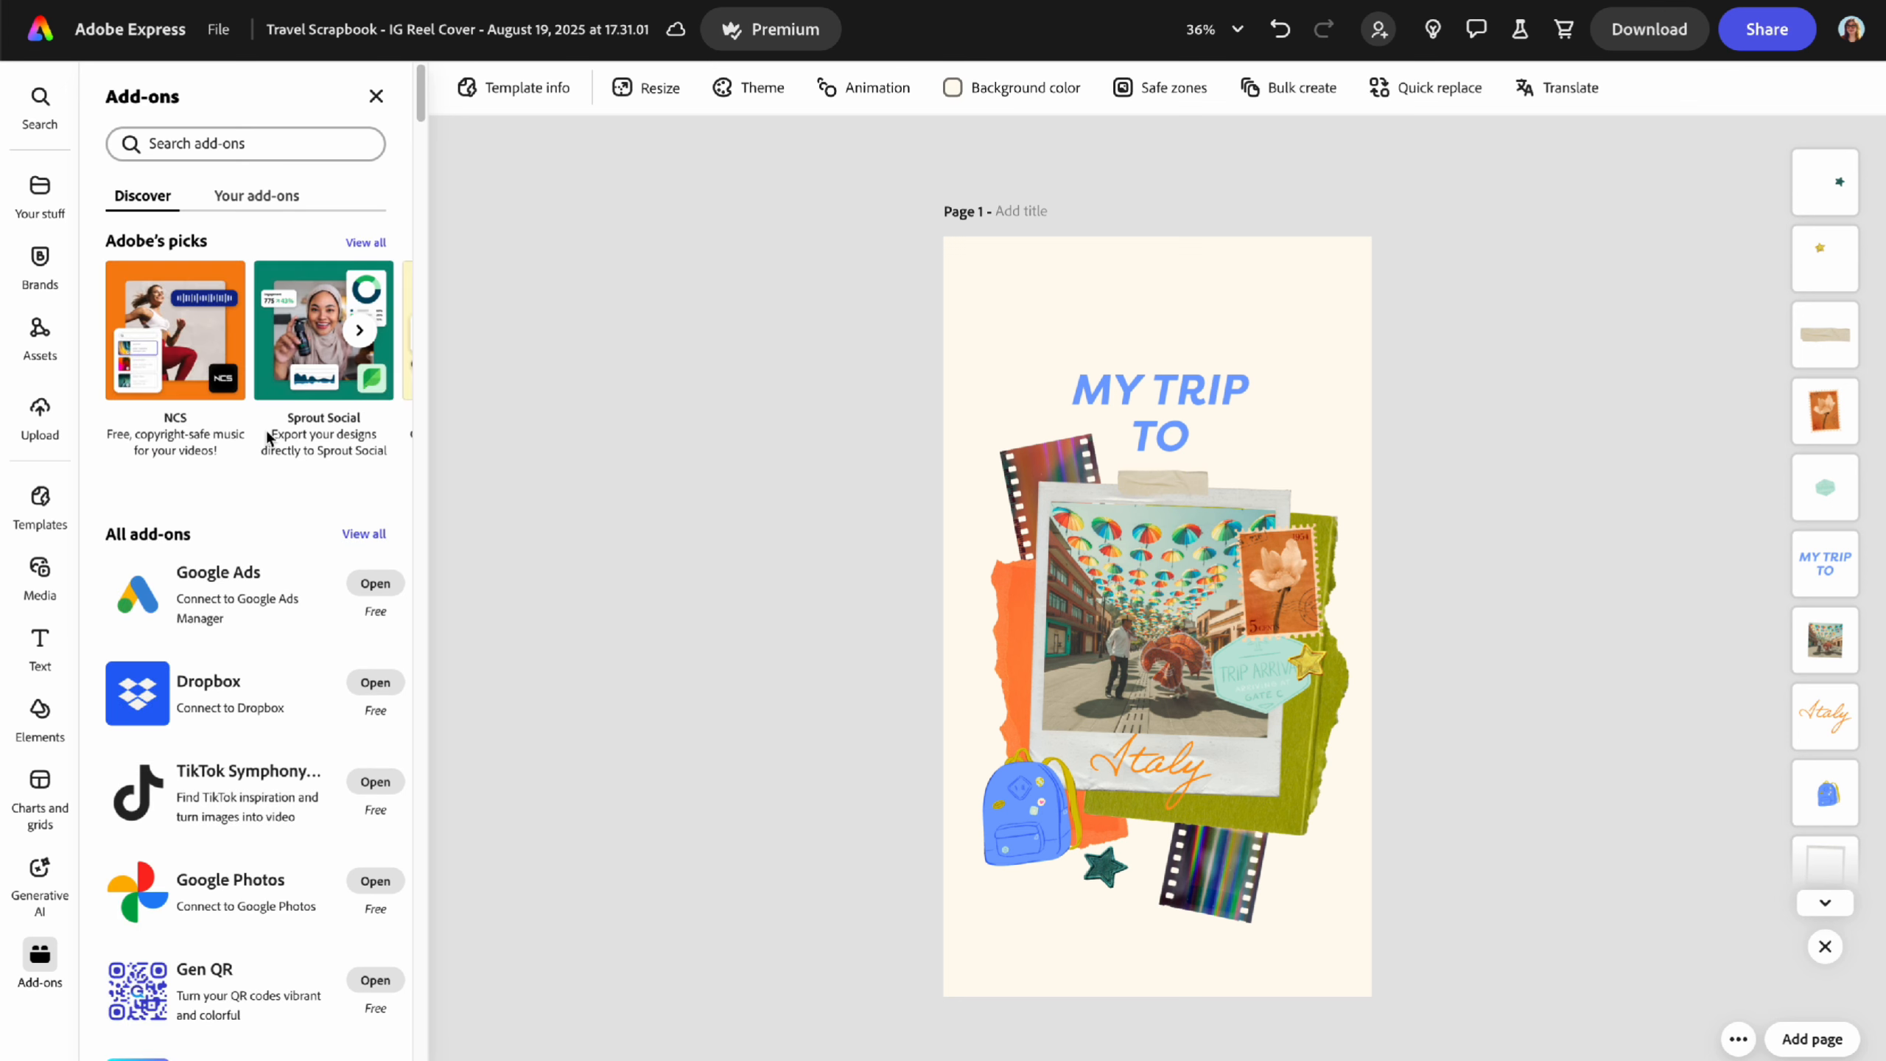
pyautogui.click(270, 194)
pyautogui.scroll(-2, 297, 534)
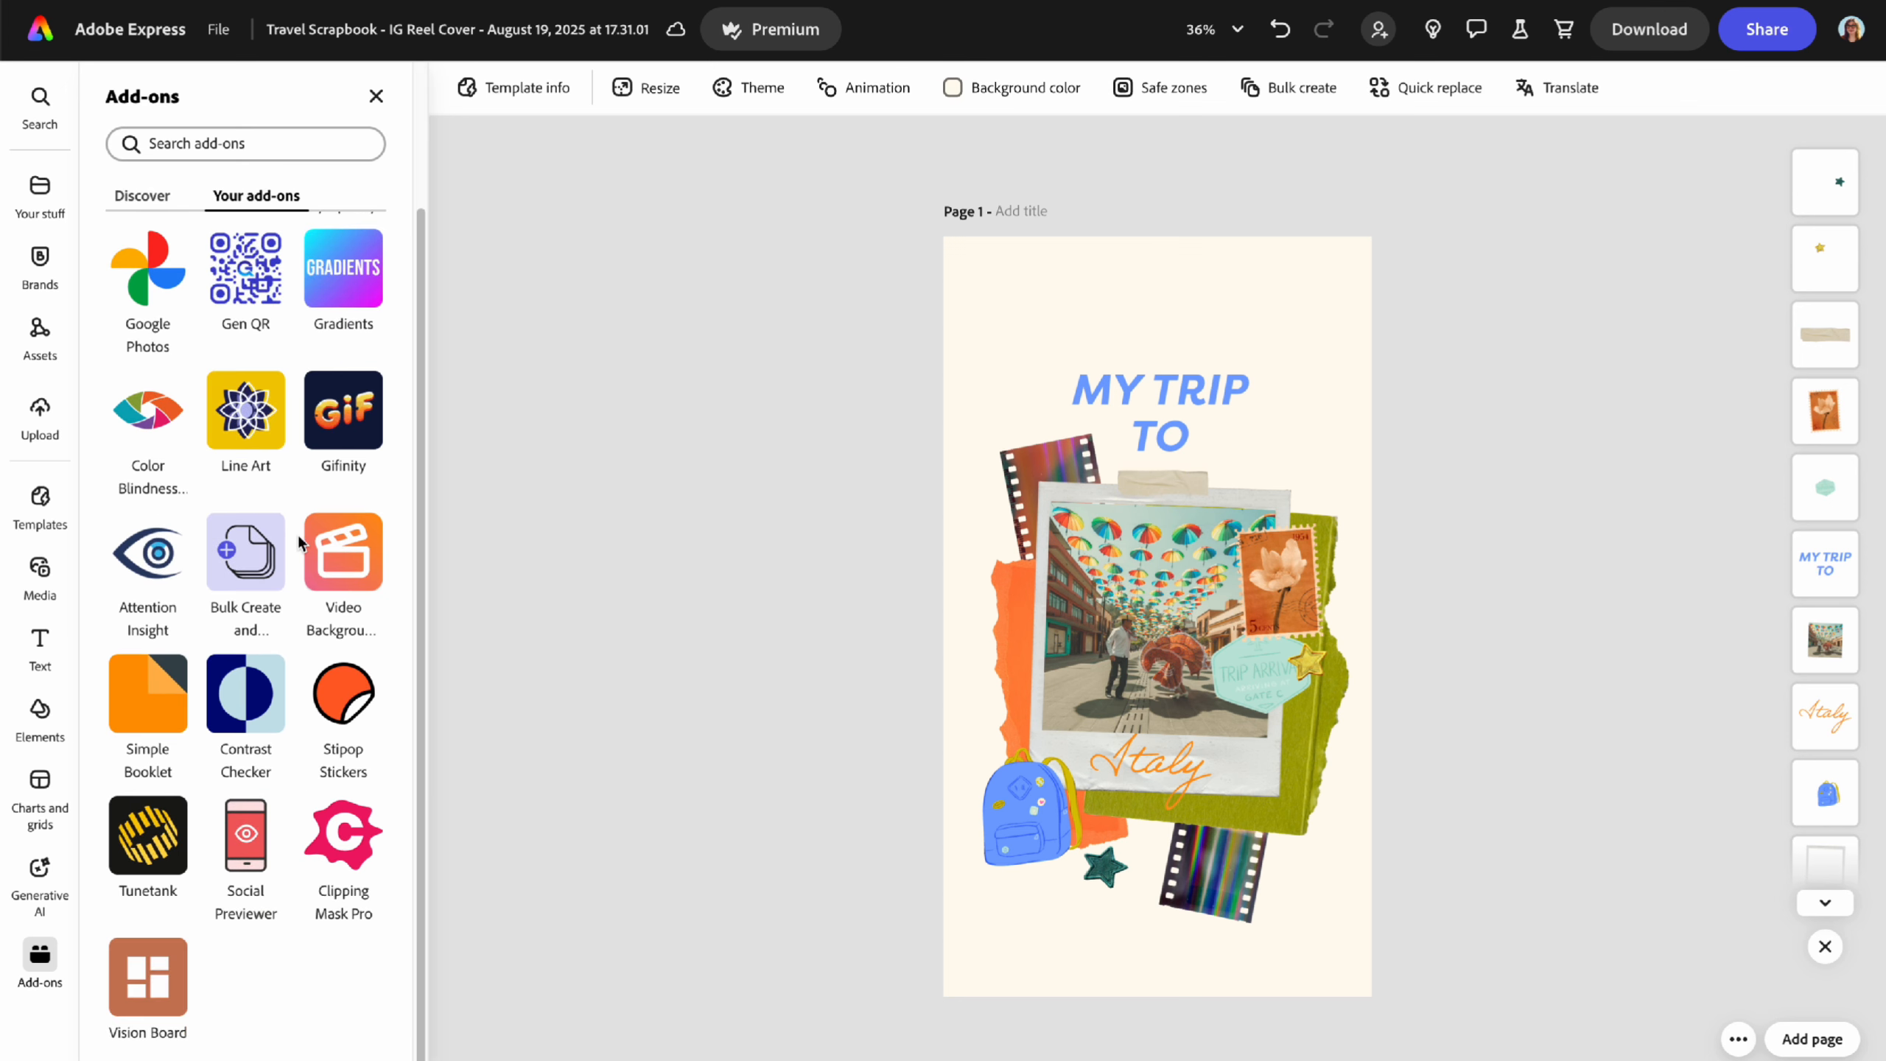
pyautogui.scroll(2, 298, 538)
pyautogui.scroll(-2, 297, 546)
pyautogui.moveTo(158, 568)
# - Close the Add-ons panel, leaving just the IG Reel Cover on the canvas
pyautogui.click(375, 96)
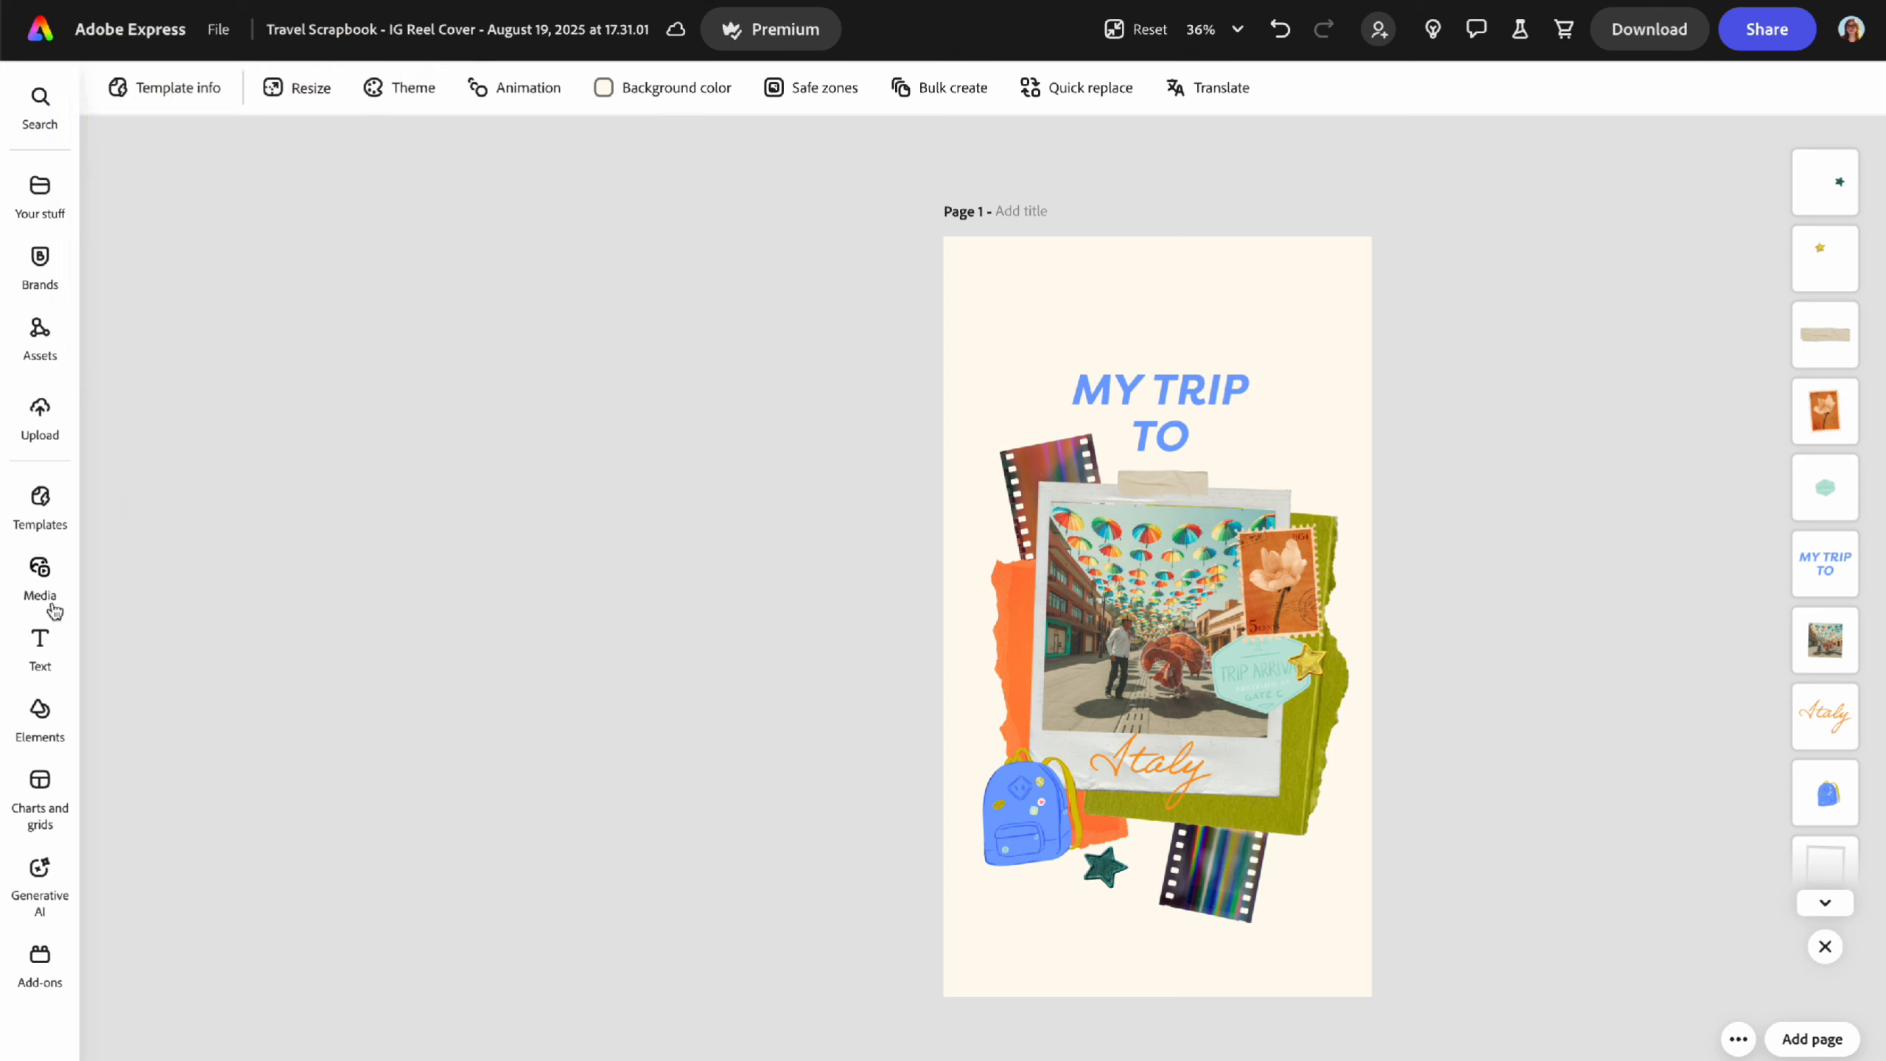
pyautogui.moveTo(45, 890)
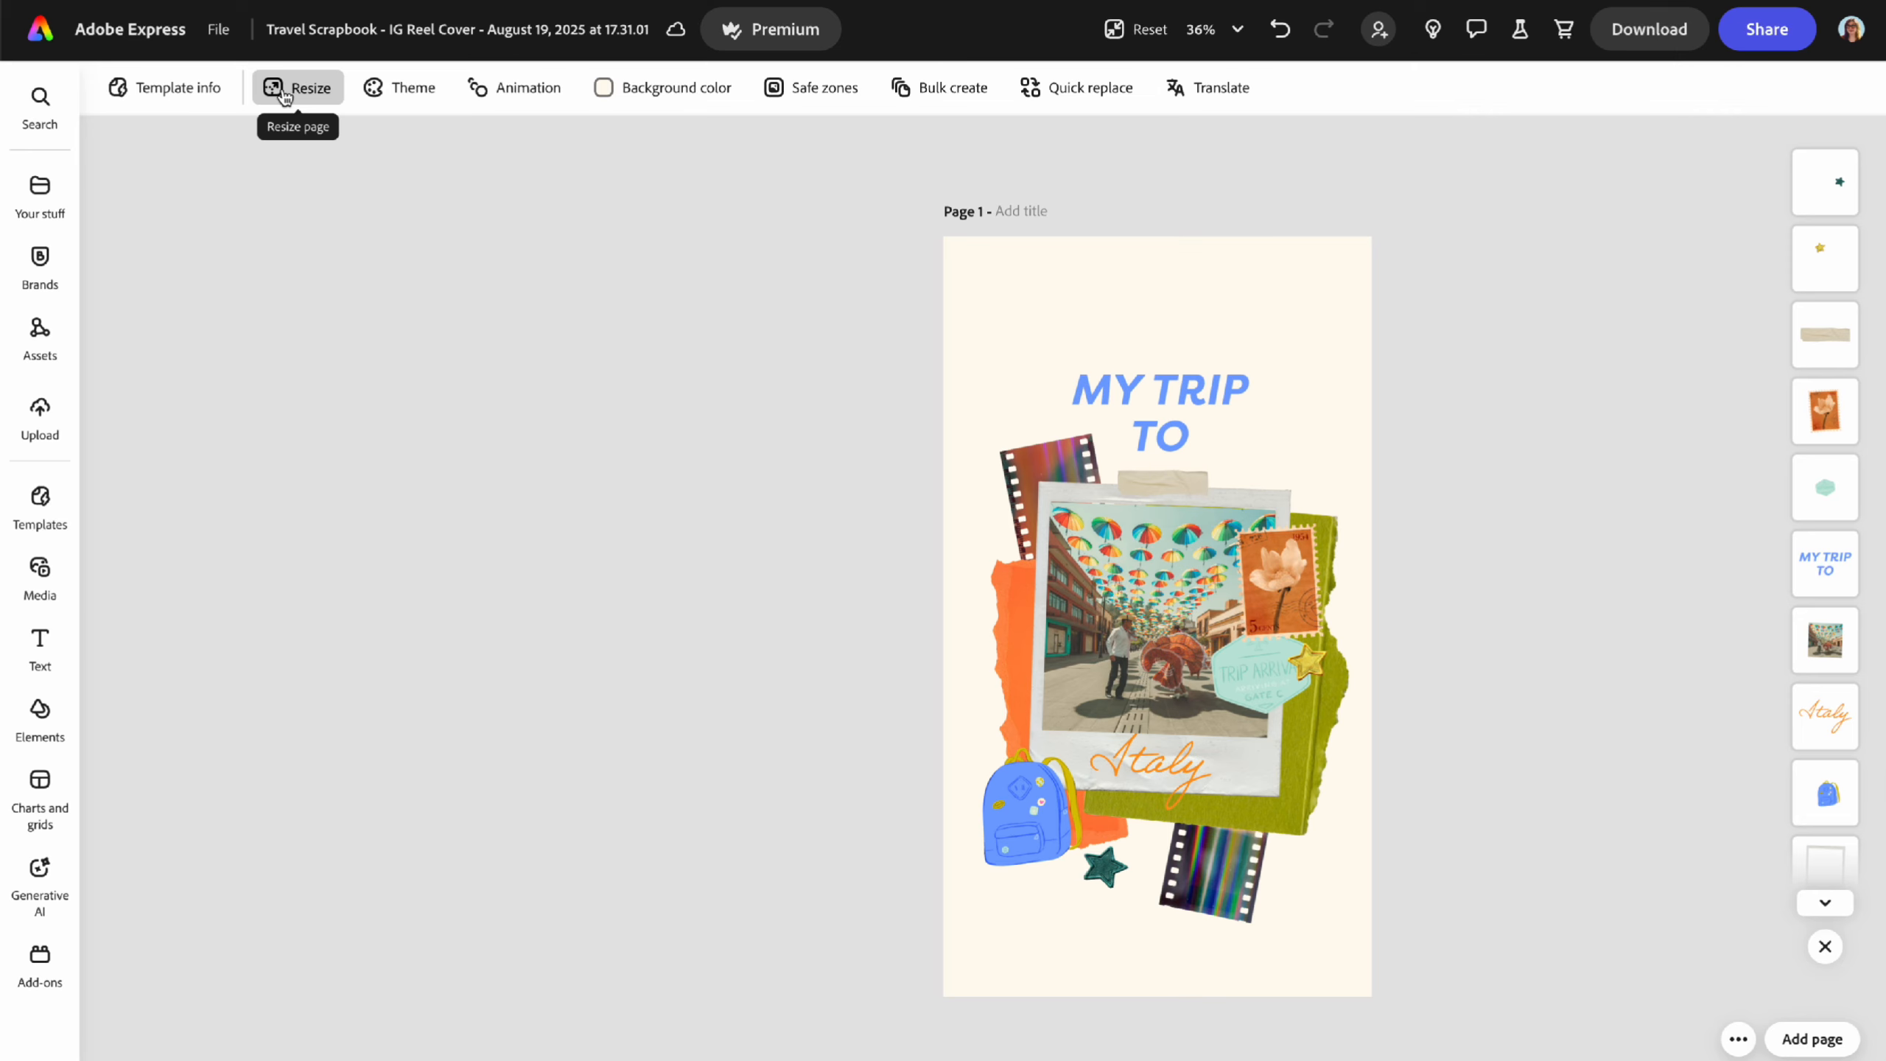
# - Scroll the colour theme palettes, then view Animation, Background color and Safe zones options
pyautogui.click(401, 90)
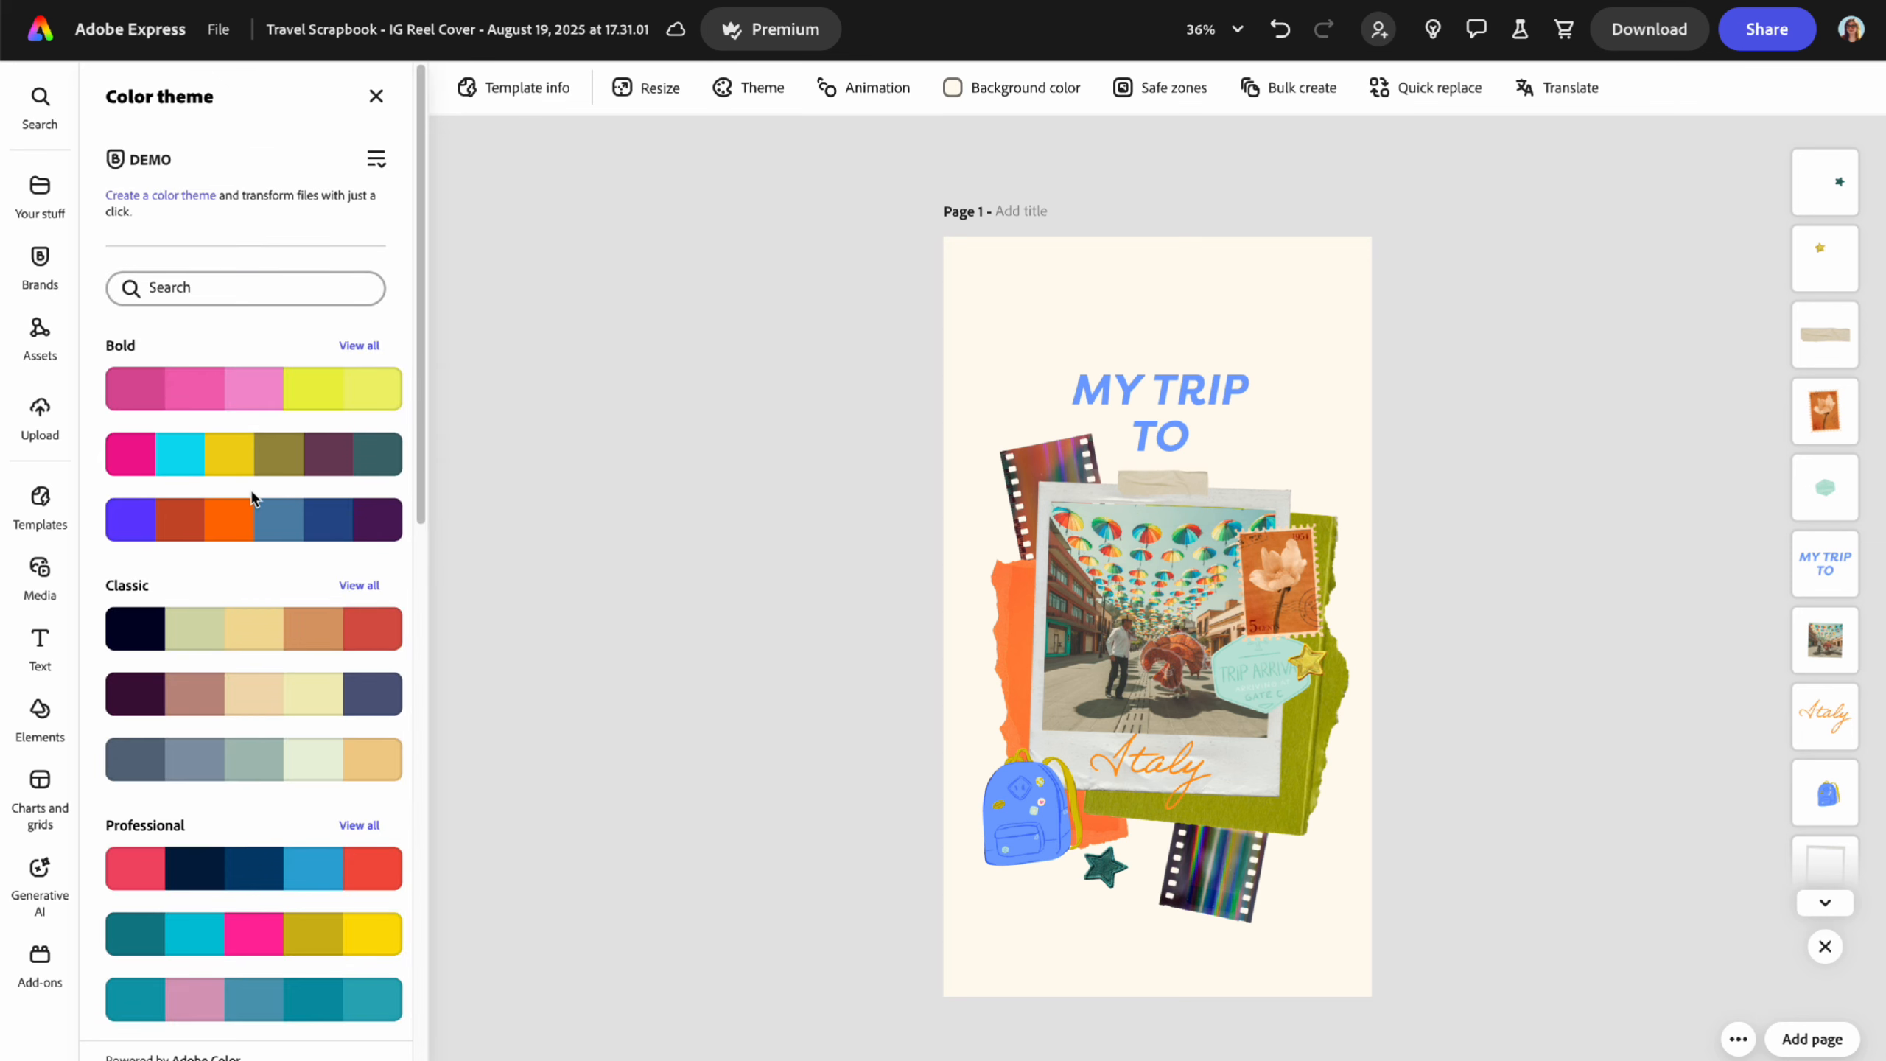
pyautogui.scroll(-15, 252, 491)
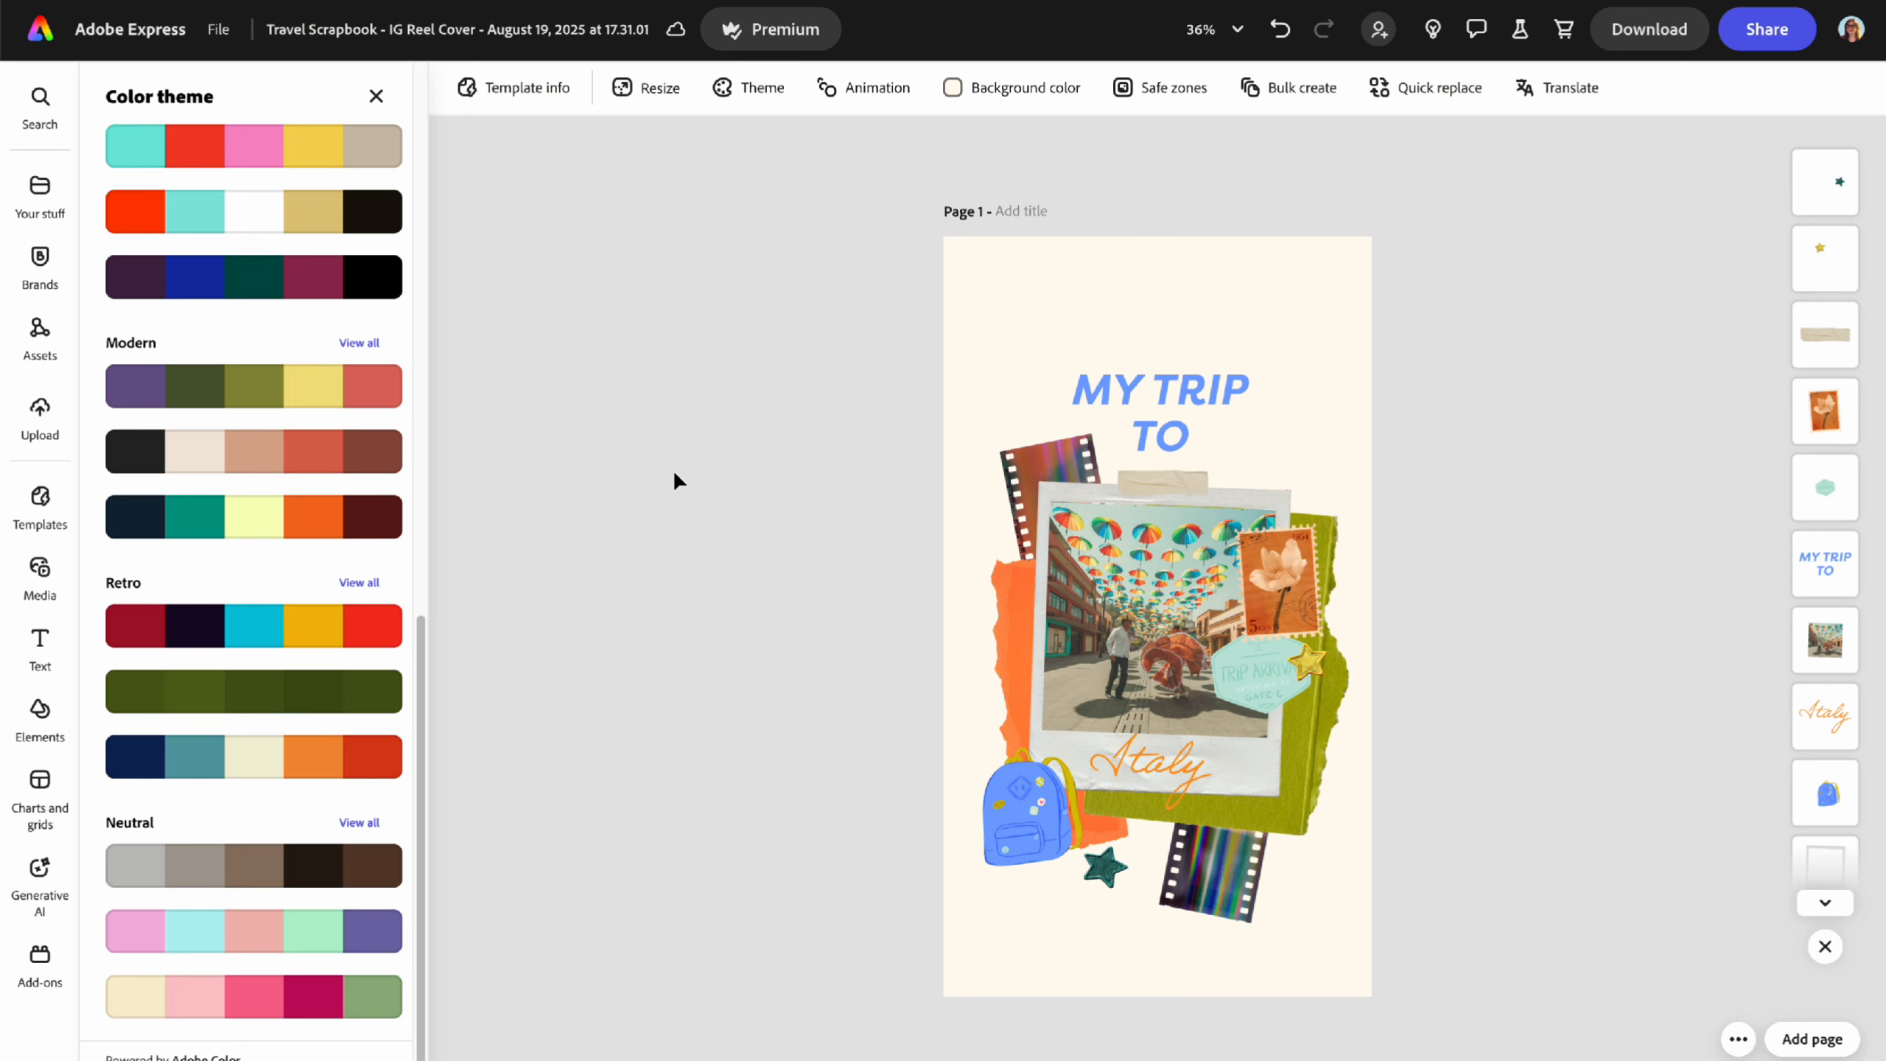
pyautogui.scroll(15, 263, 564)
pyautogui.scroll(3, 264, 564)
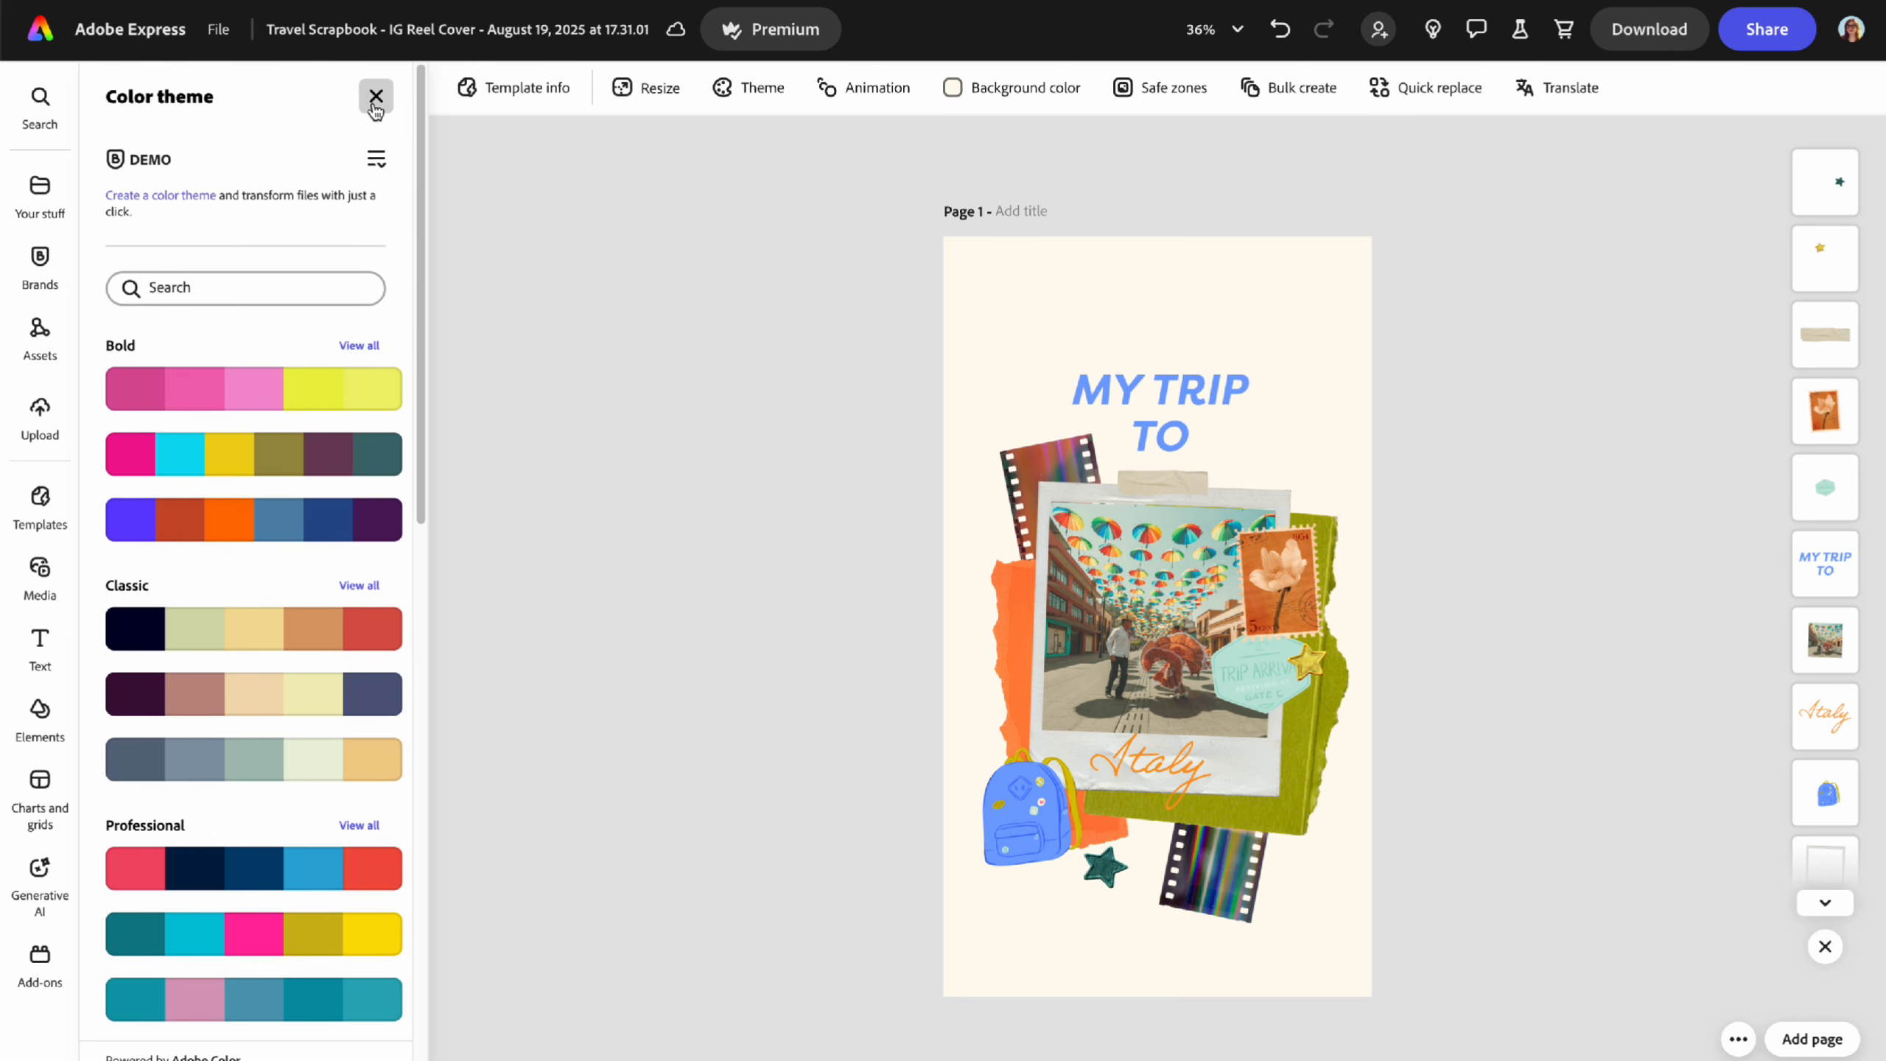
pyautogui.click(851, 97)
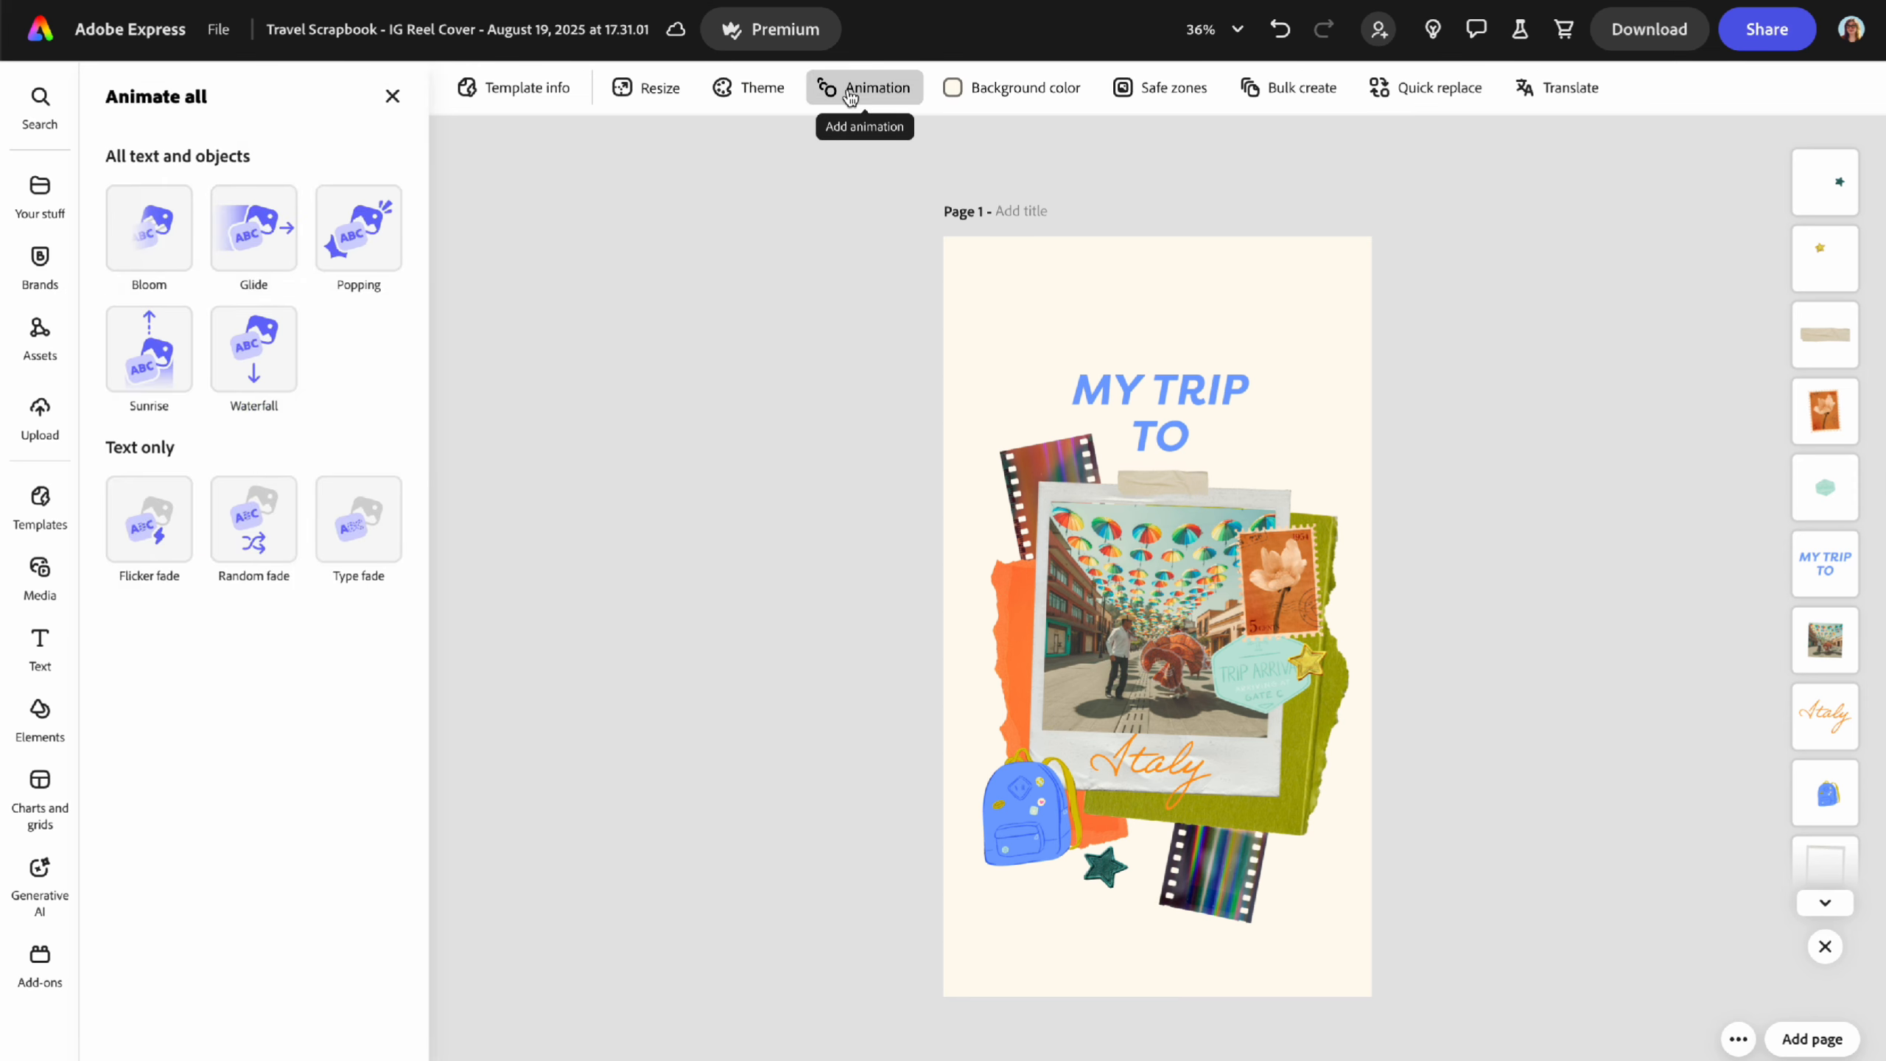
pyautogui.click(1016, 89)
pyautogui.click(1142, 91)
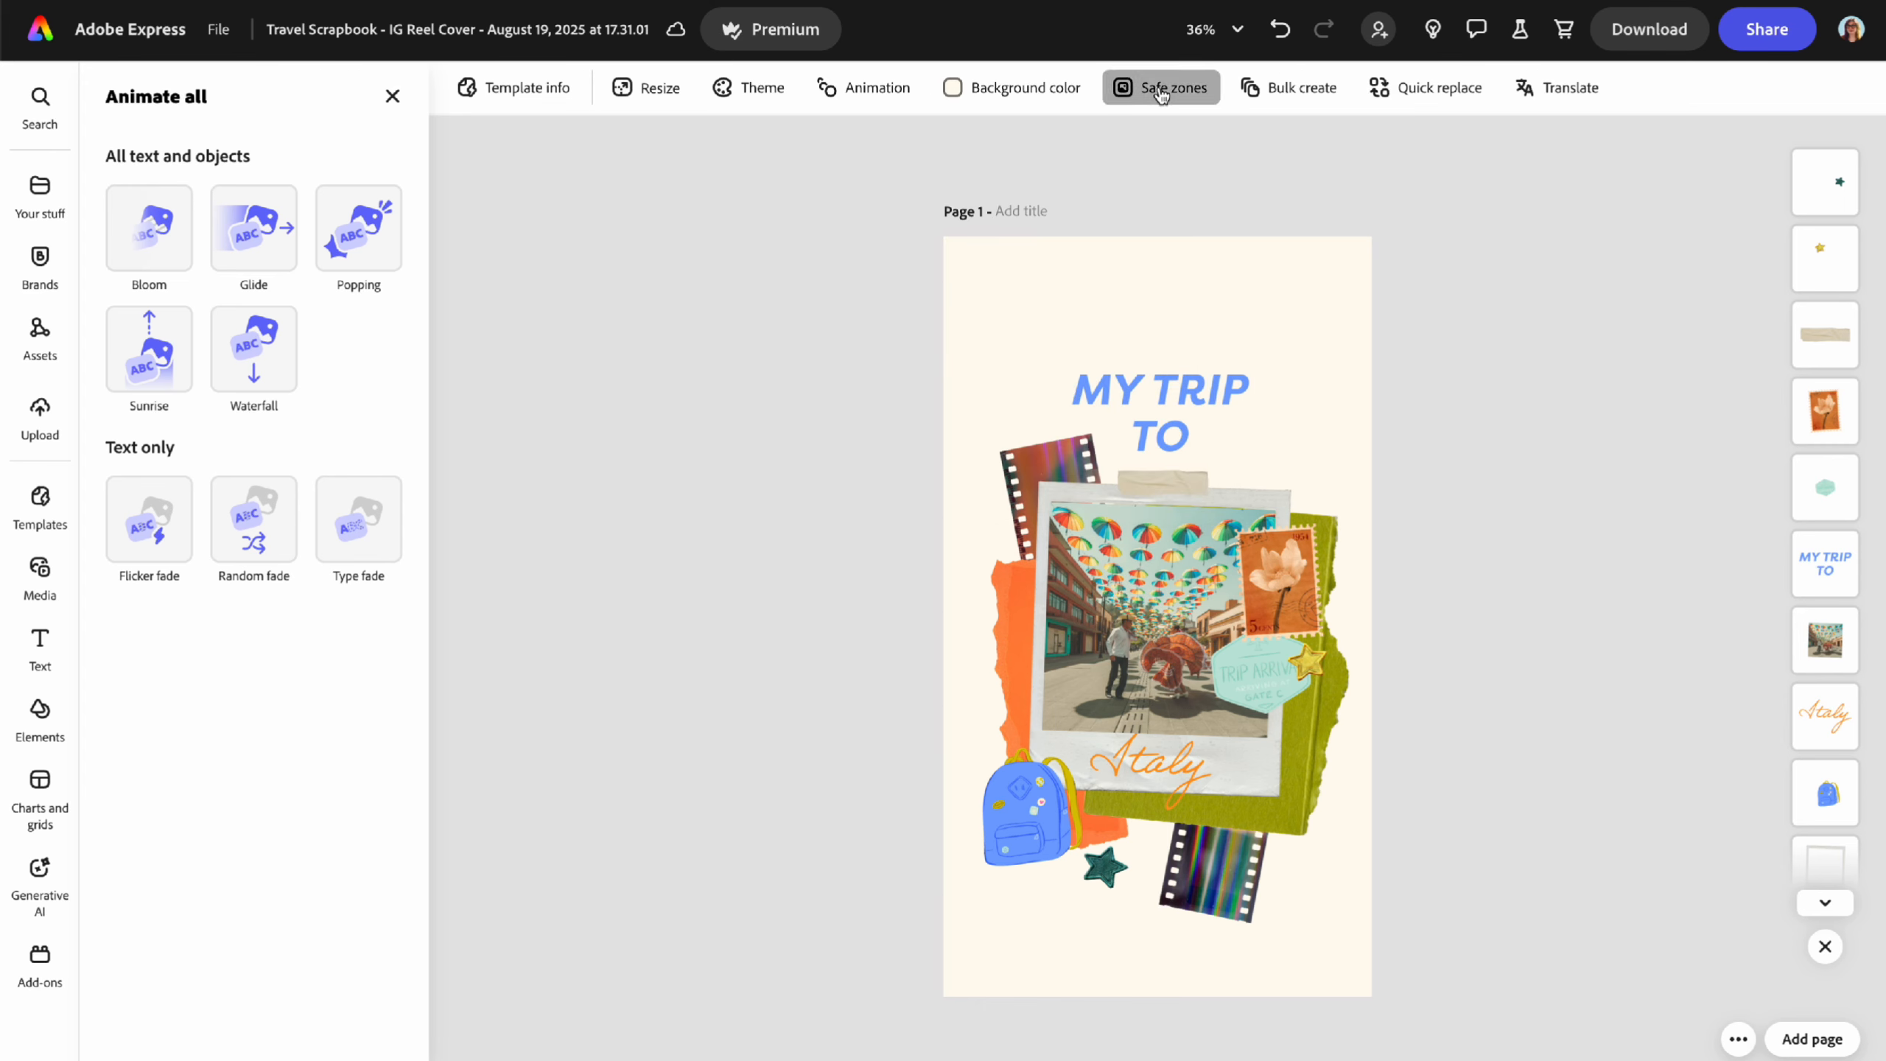
# - Preview the Instagram story safe zone on the cover, then turn safe zones off again
pyautogui.click(1405, 193)
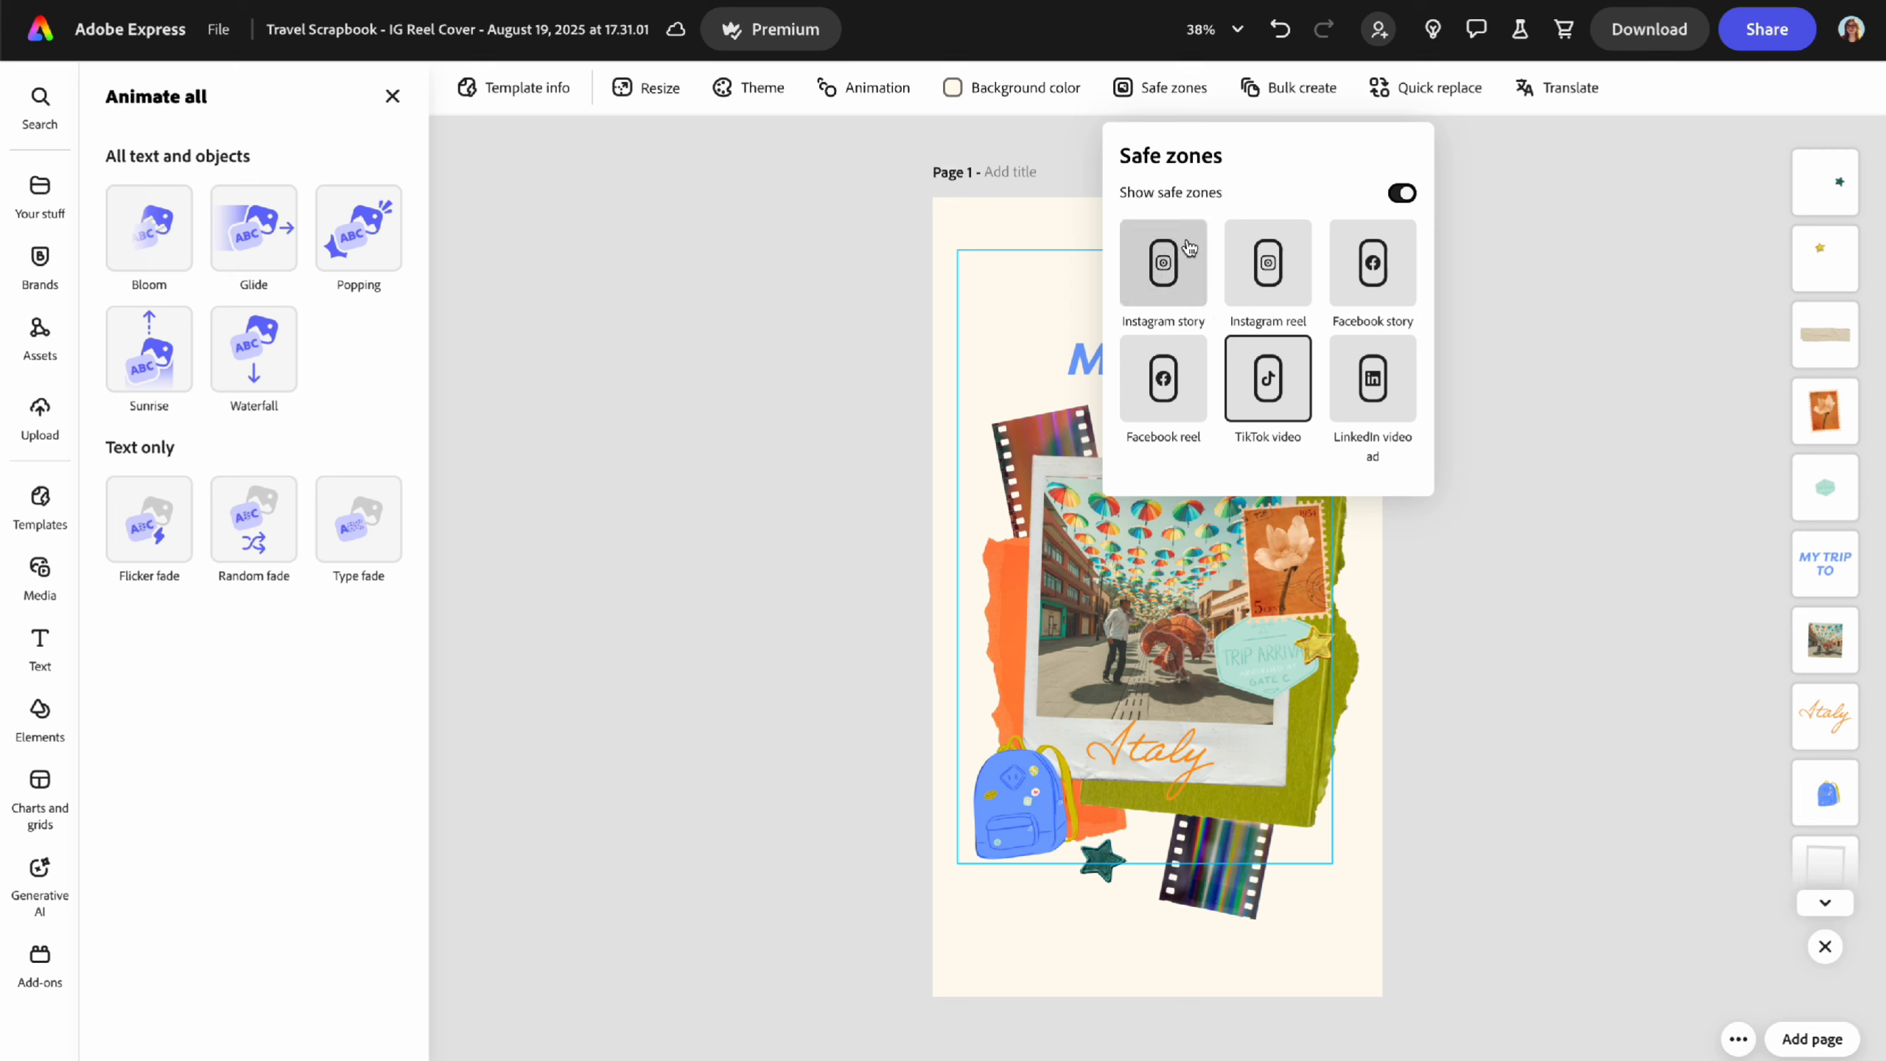
pyautogui.click(1155, 267)
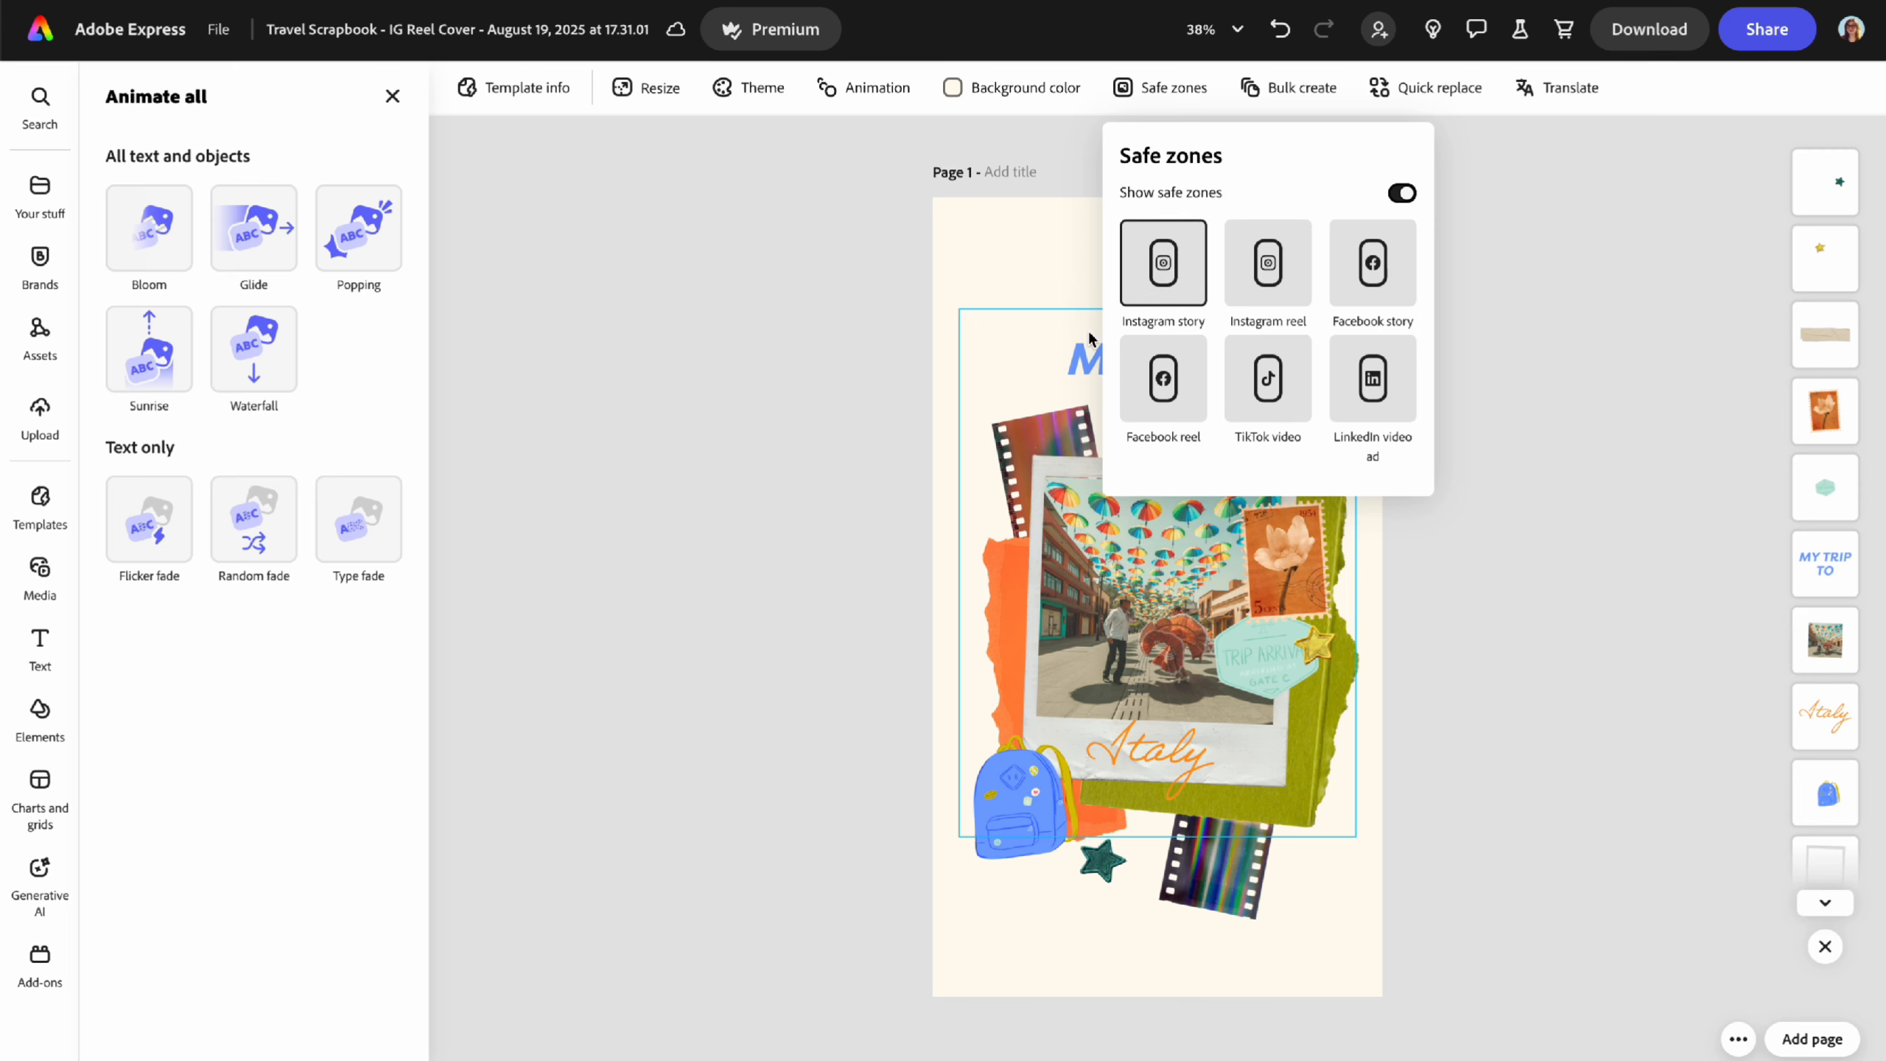
pyautogui.click(1400, 194)
pyautogui.click(1473, 196)
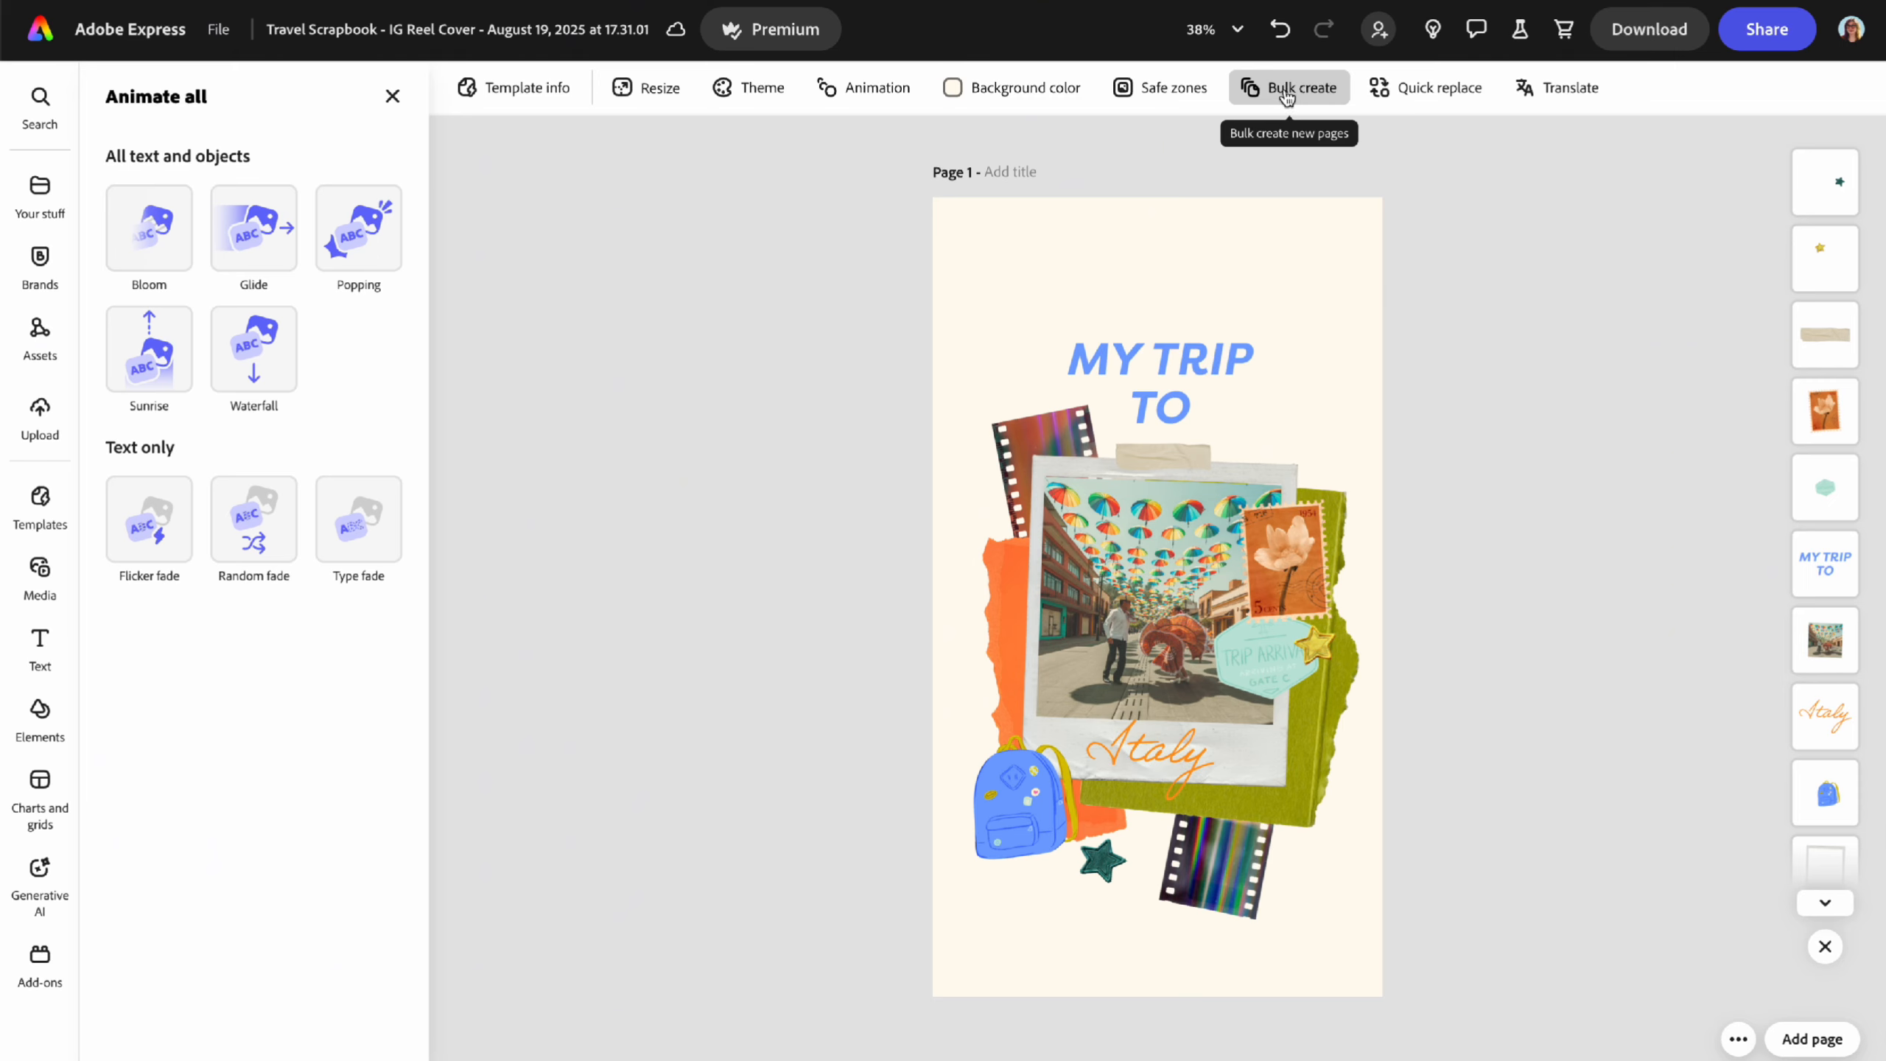
# - List the cover's layers in Quick replace and browse Translate languages without translating anything
pyautogui.click(1431, 90)
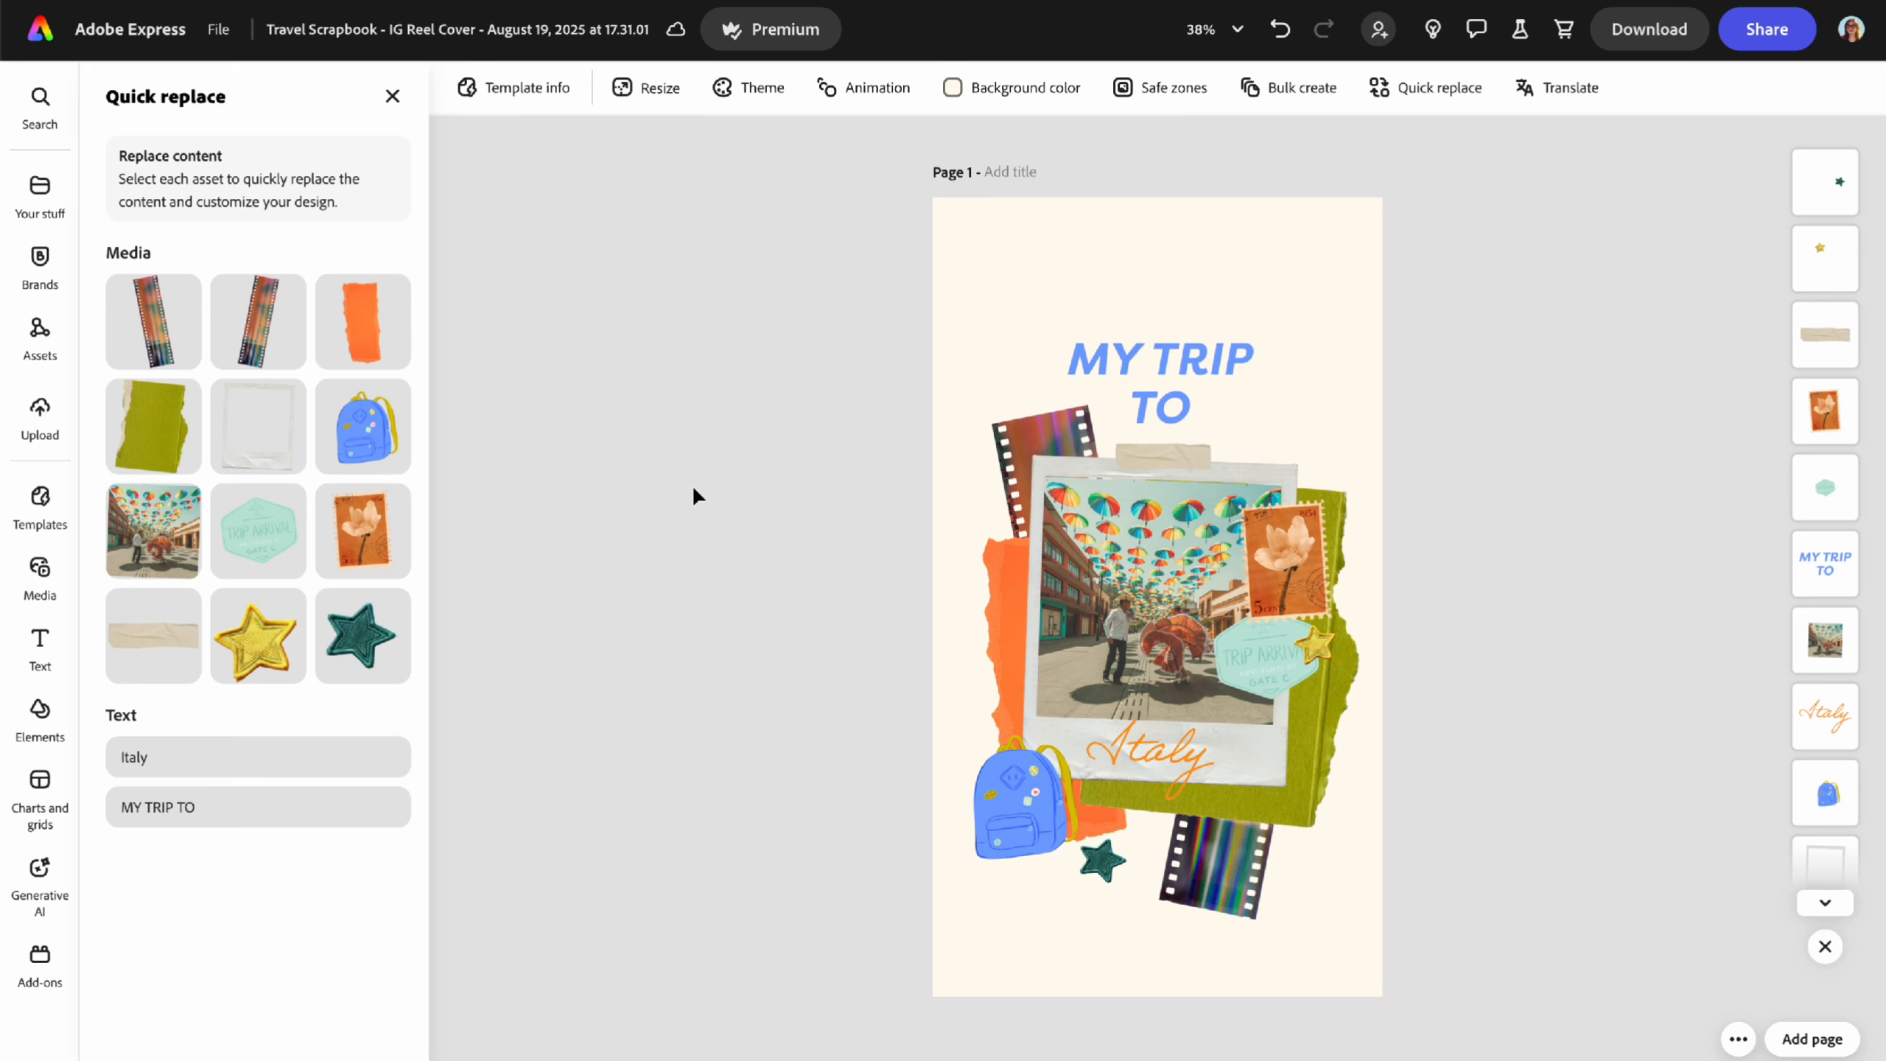
pyautogui.click(1561, 96)
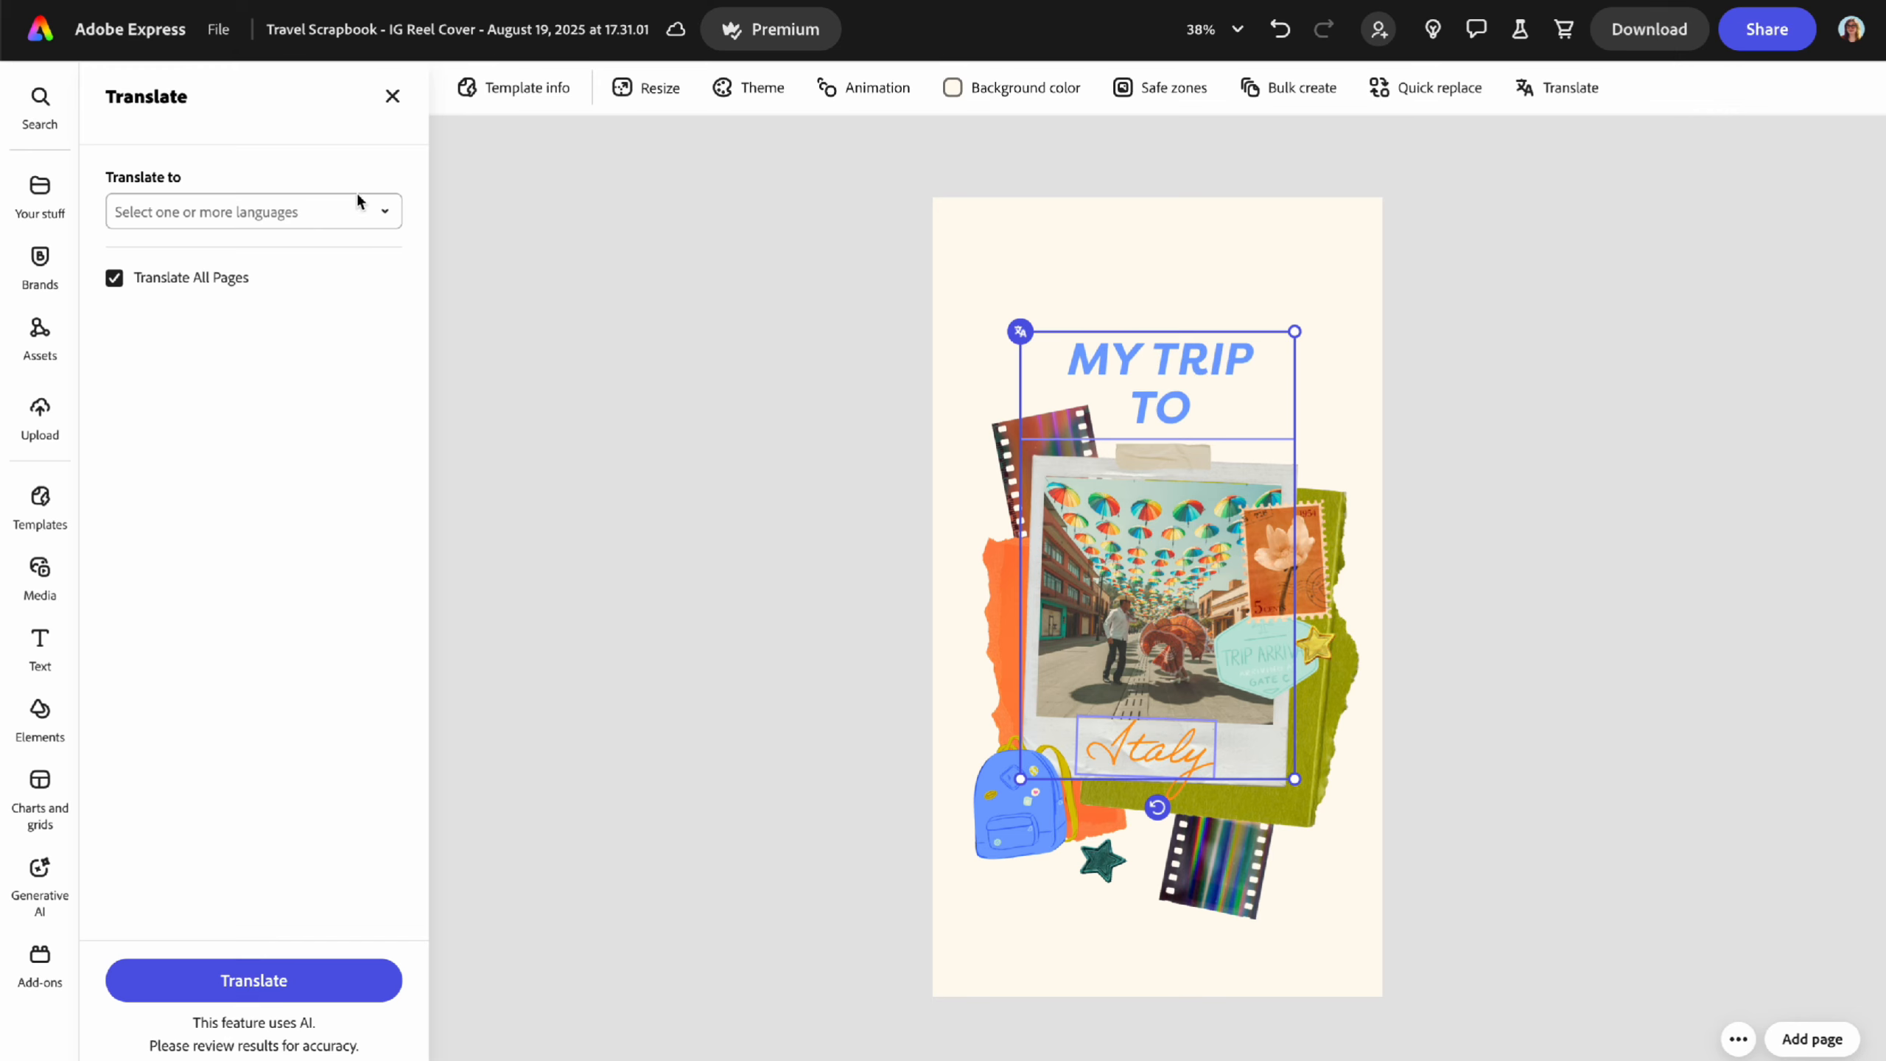
pyautogui.click(387, 215)
pyautogui.scroll(-15, 222, 386)
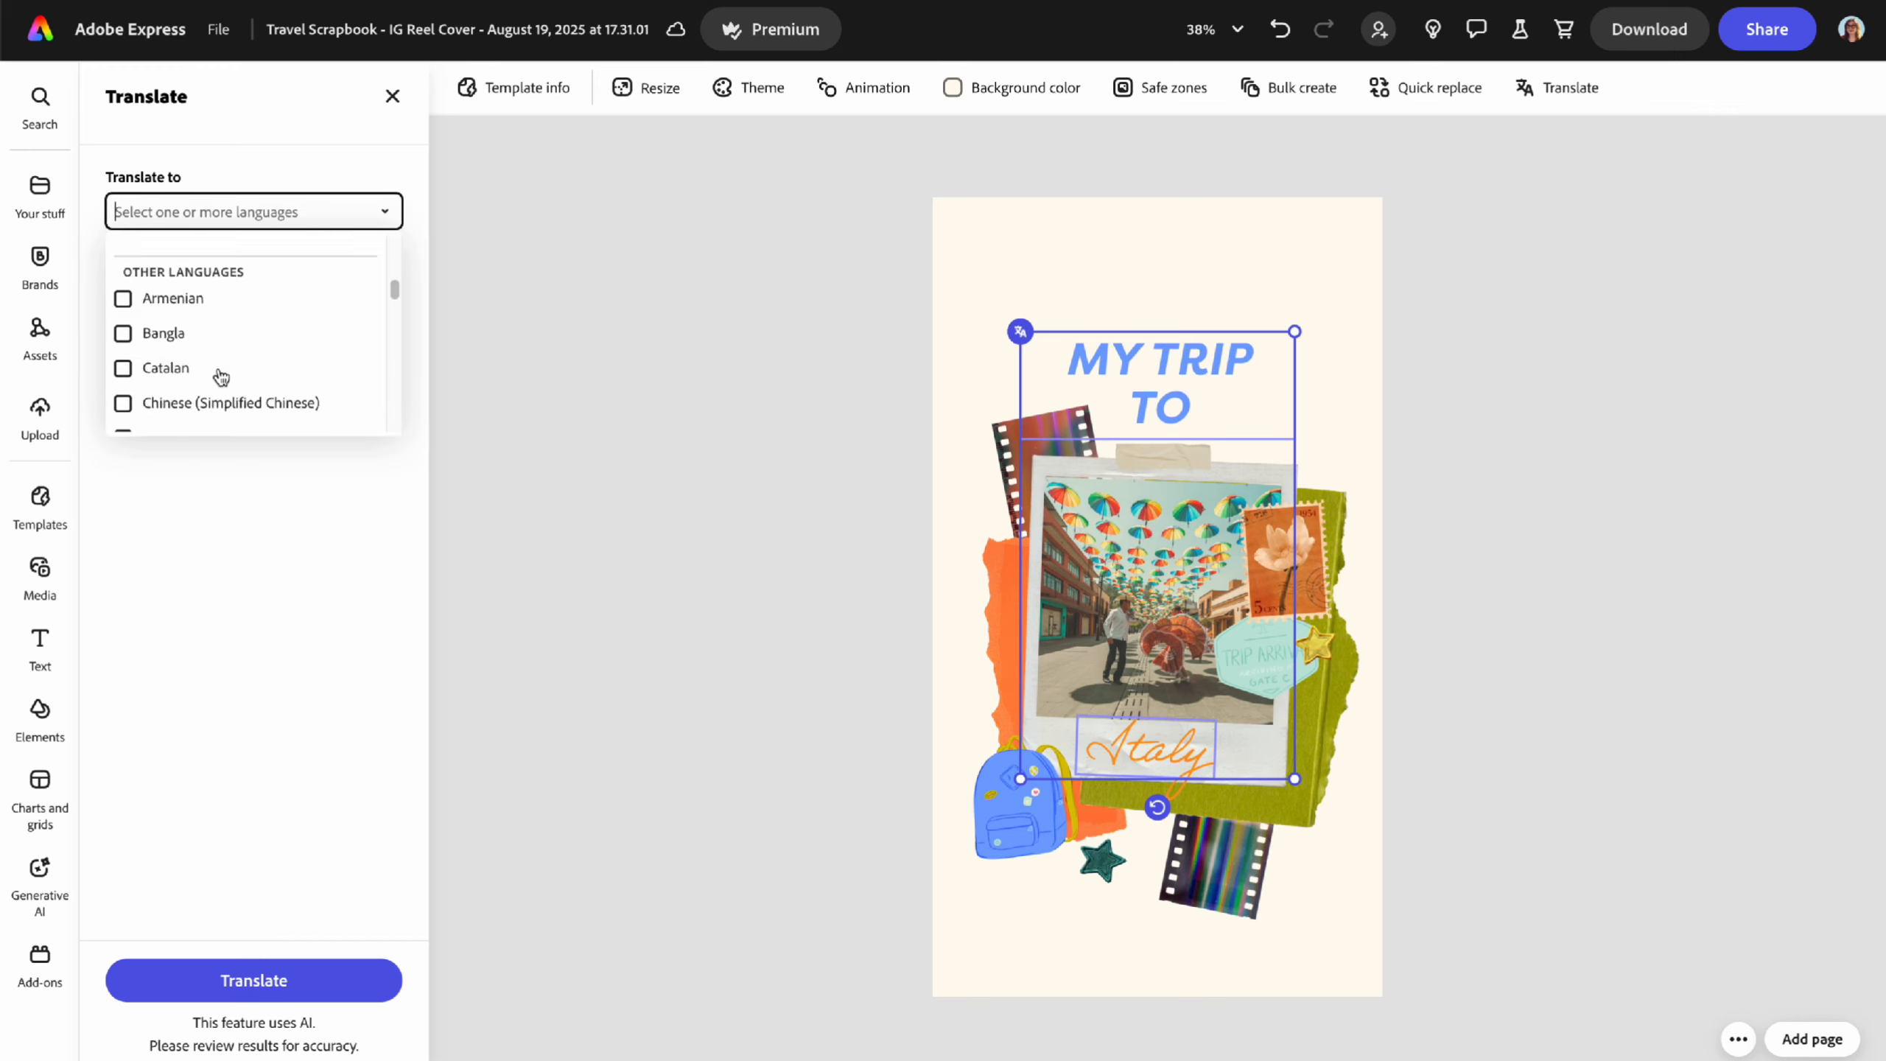
pyautogui.click(280, 577)
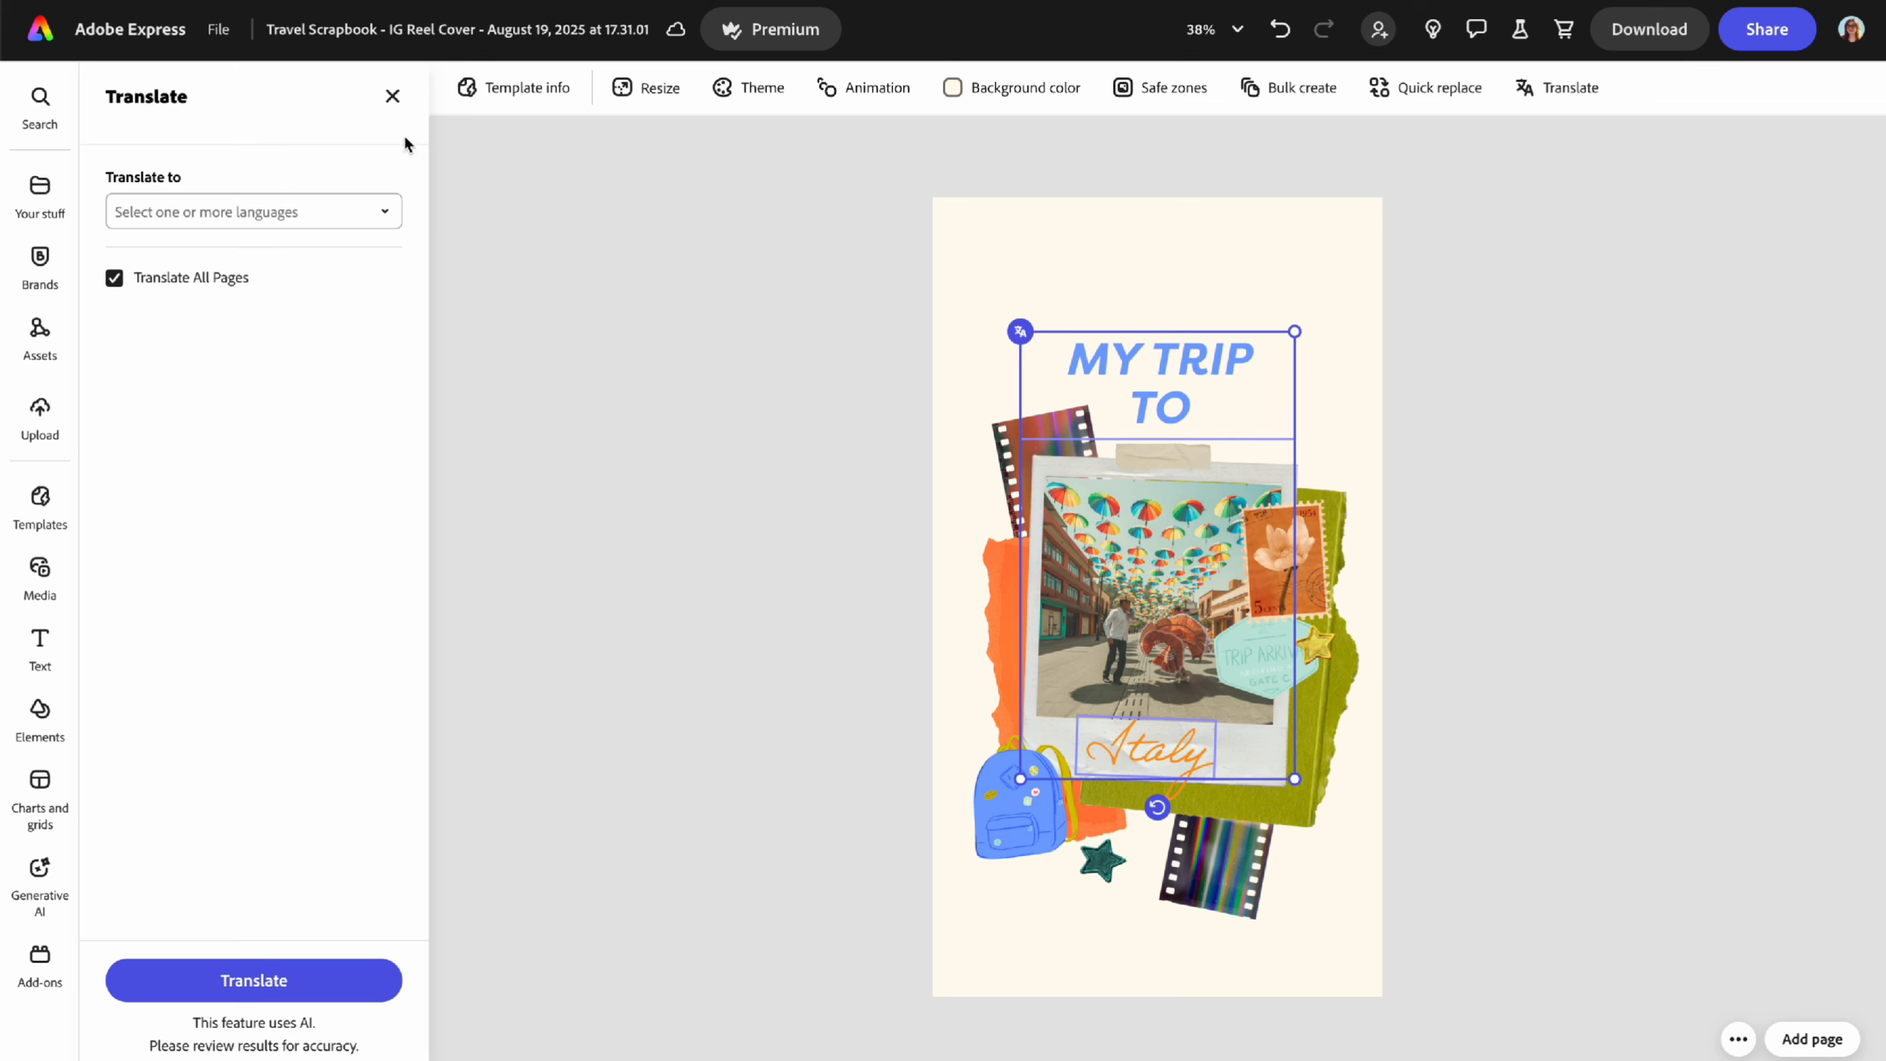
pyautogui.click(392, 96)
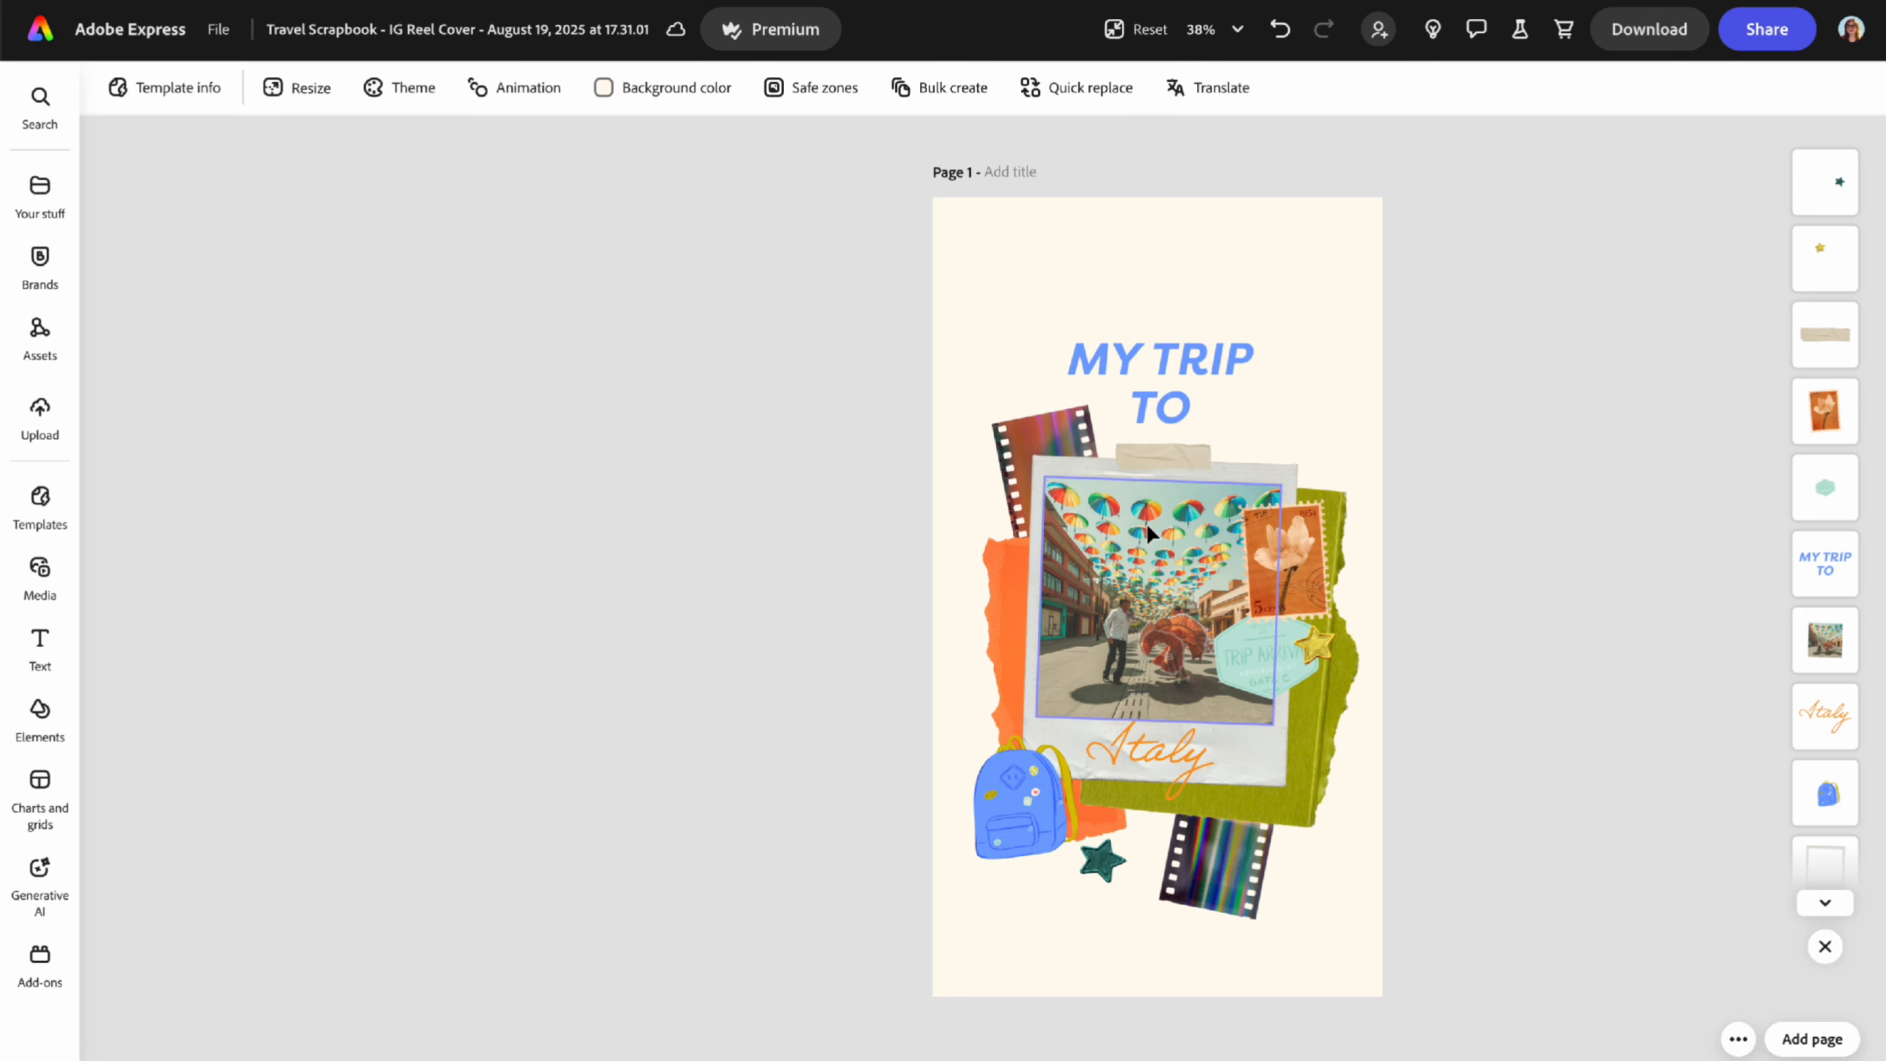
# - Select the umbrella street photo and try its adjustments and corner roundness, leaving corners square
pyautogui.click(1138, 568)
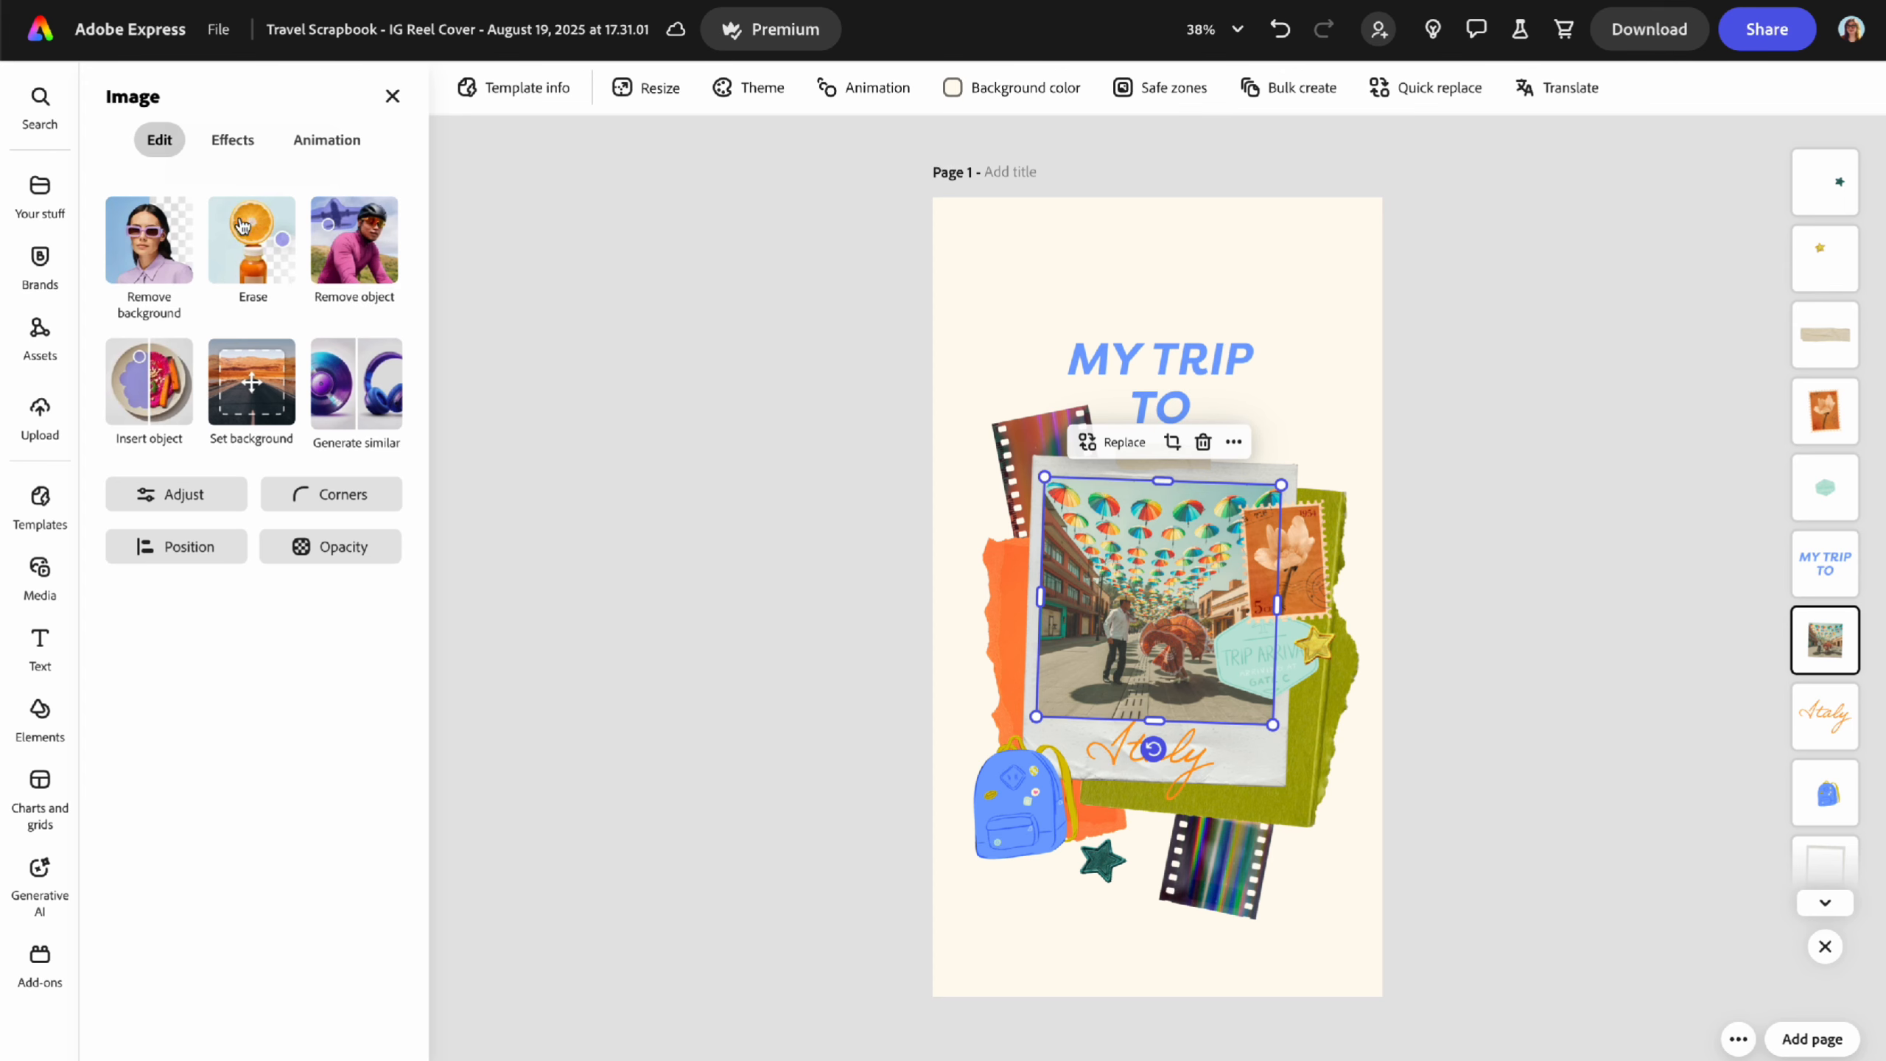
pyautogui.click(176, 495)
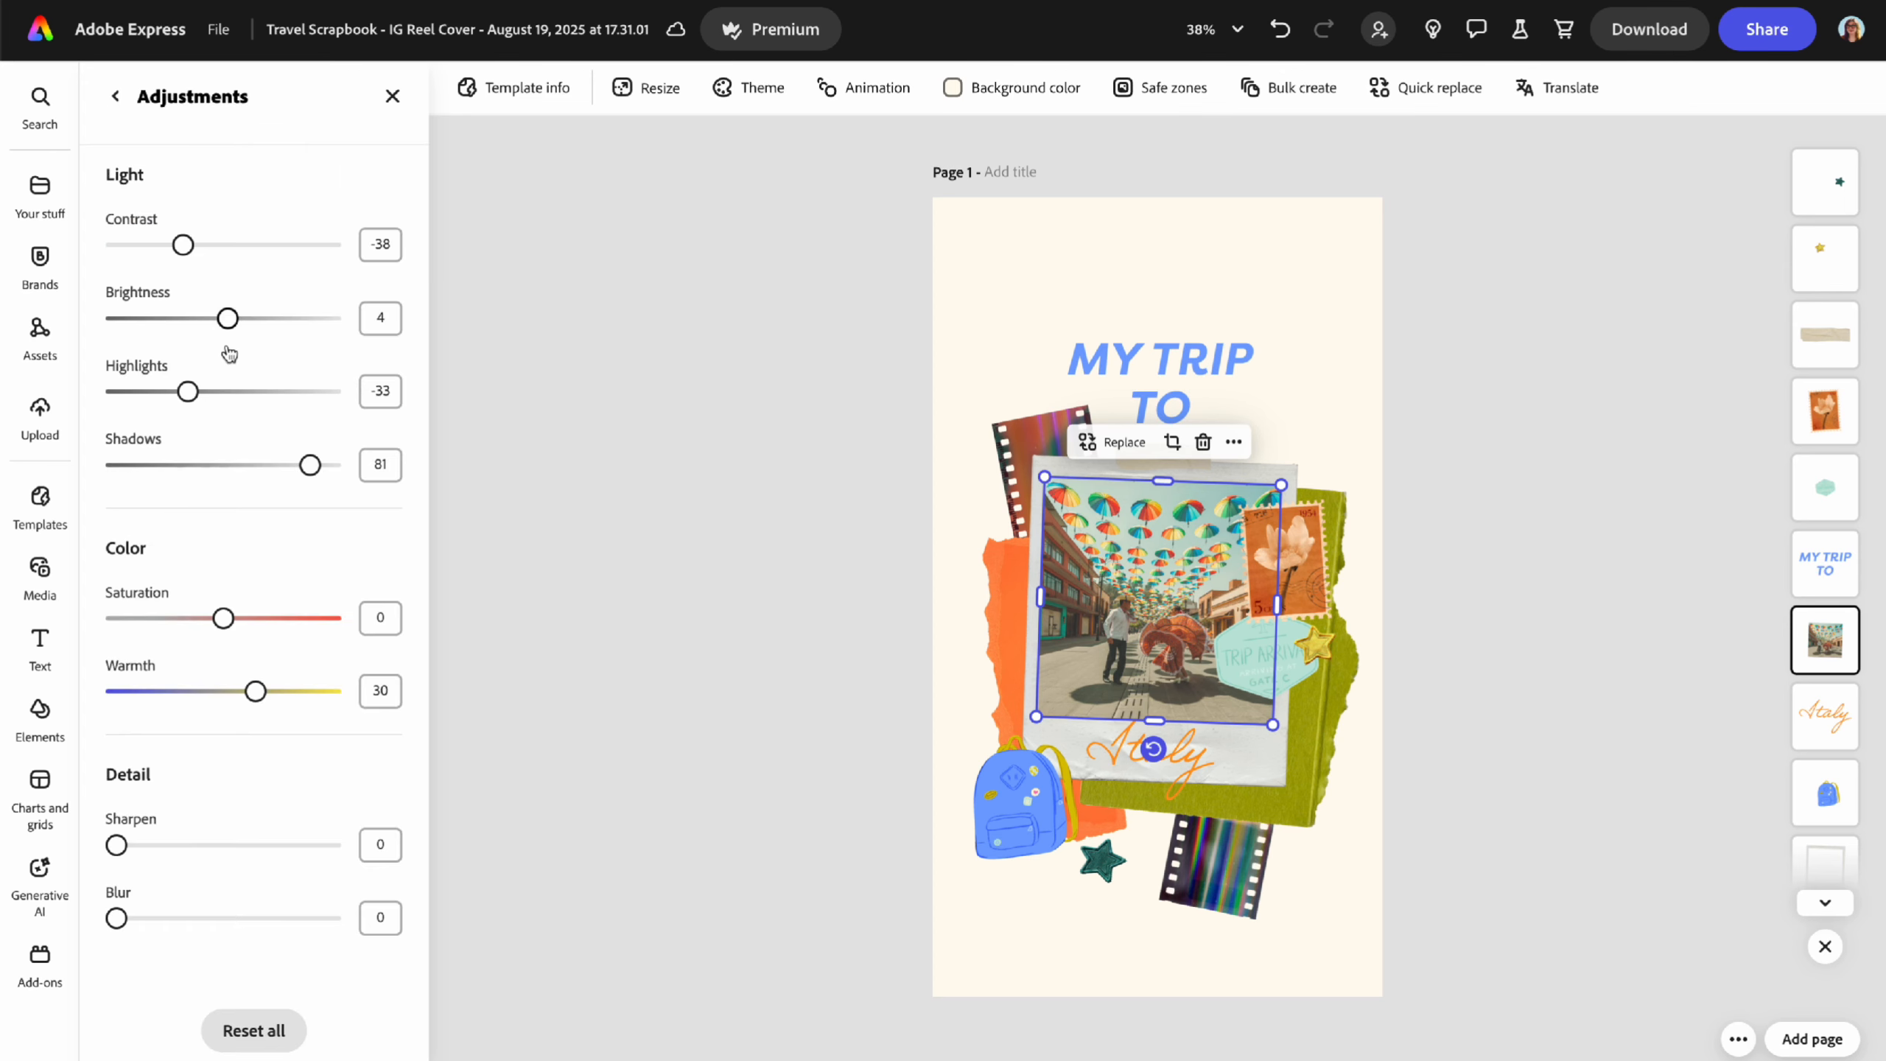
pyautogui.click(115, 99)
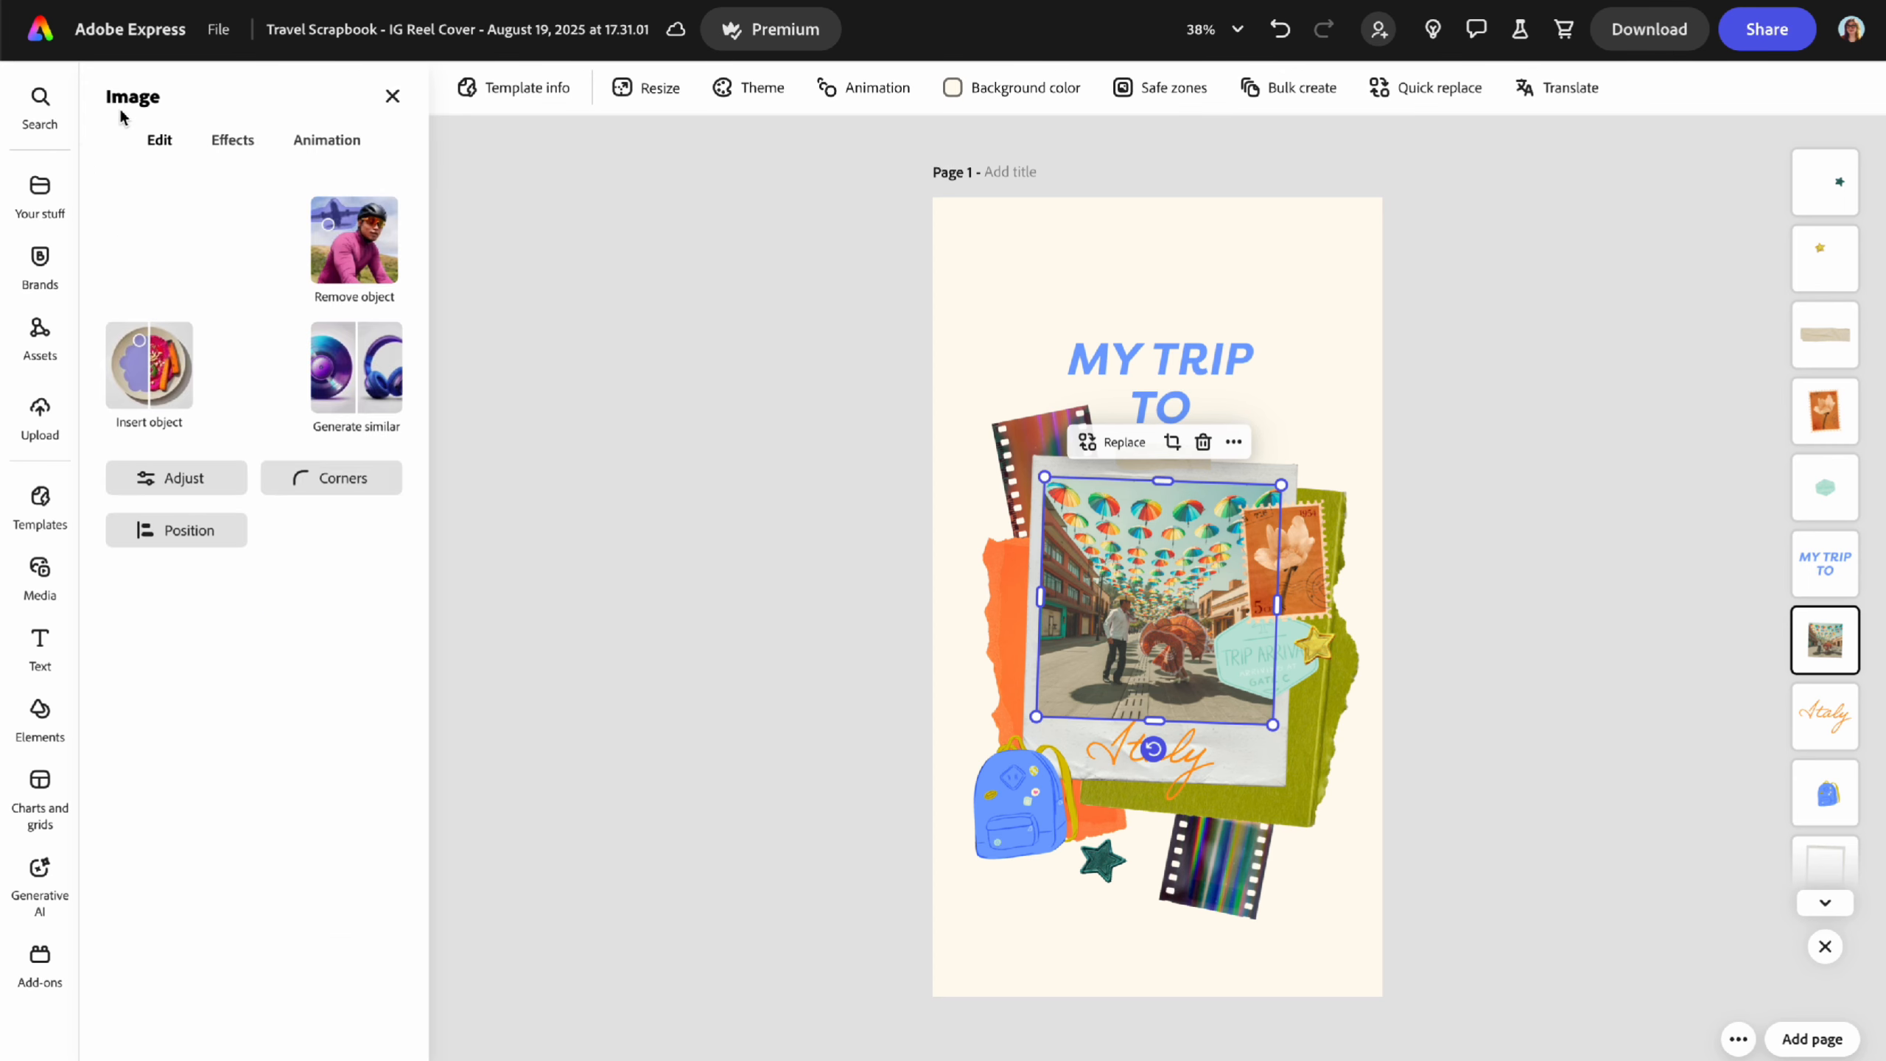
pyautogui.click(310, 503)
pyautogui.moveTo(303, 606); pyautogui.dragTo(238, 563)
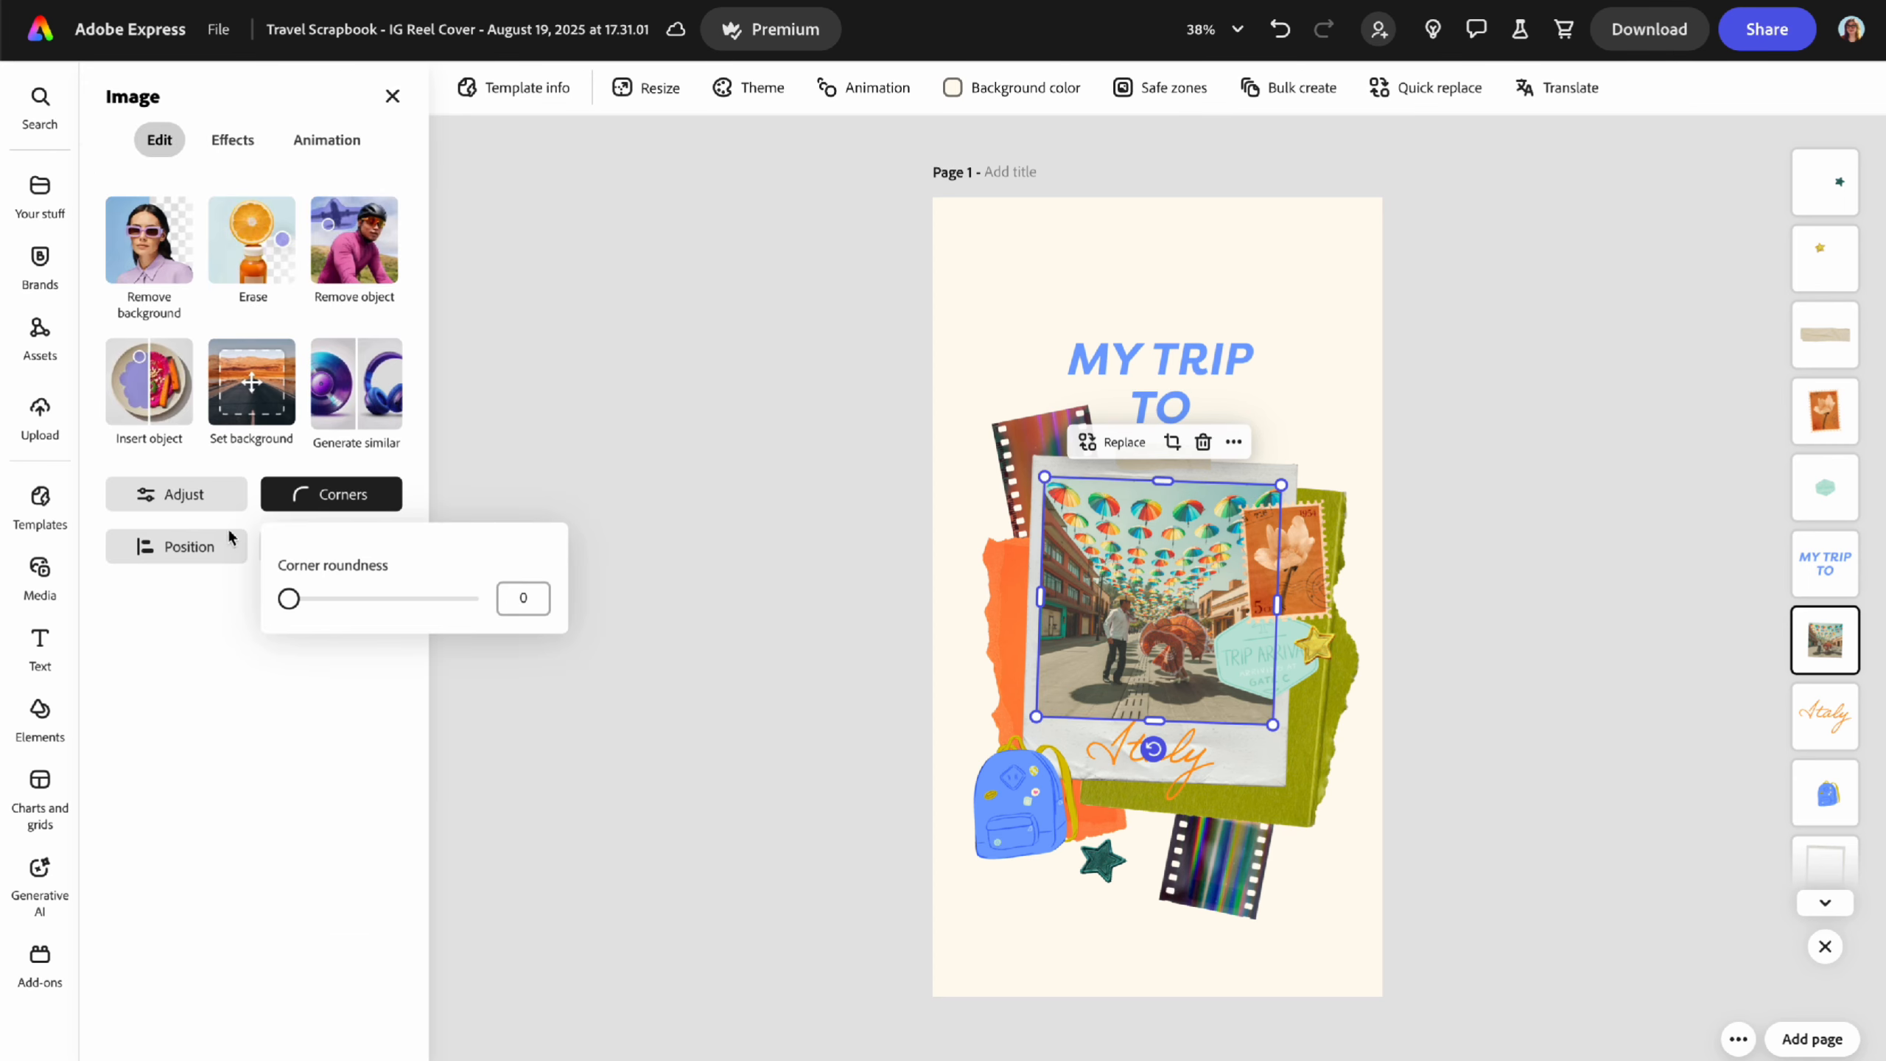
pyautogui.click(170, 609)
# - Browse the photo's Photoshop filters without applying one, then close the image settings
pyautogui.click(232, 140)
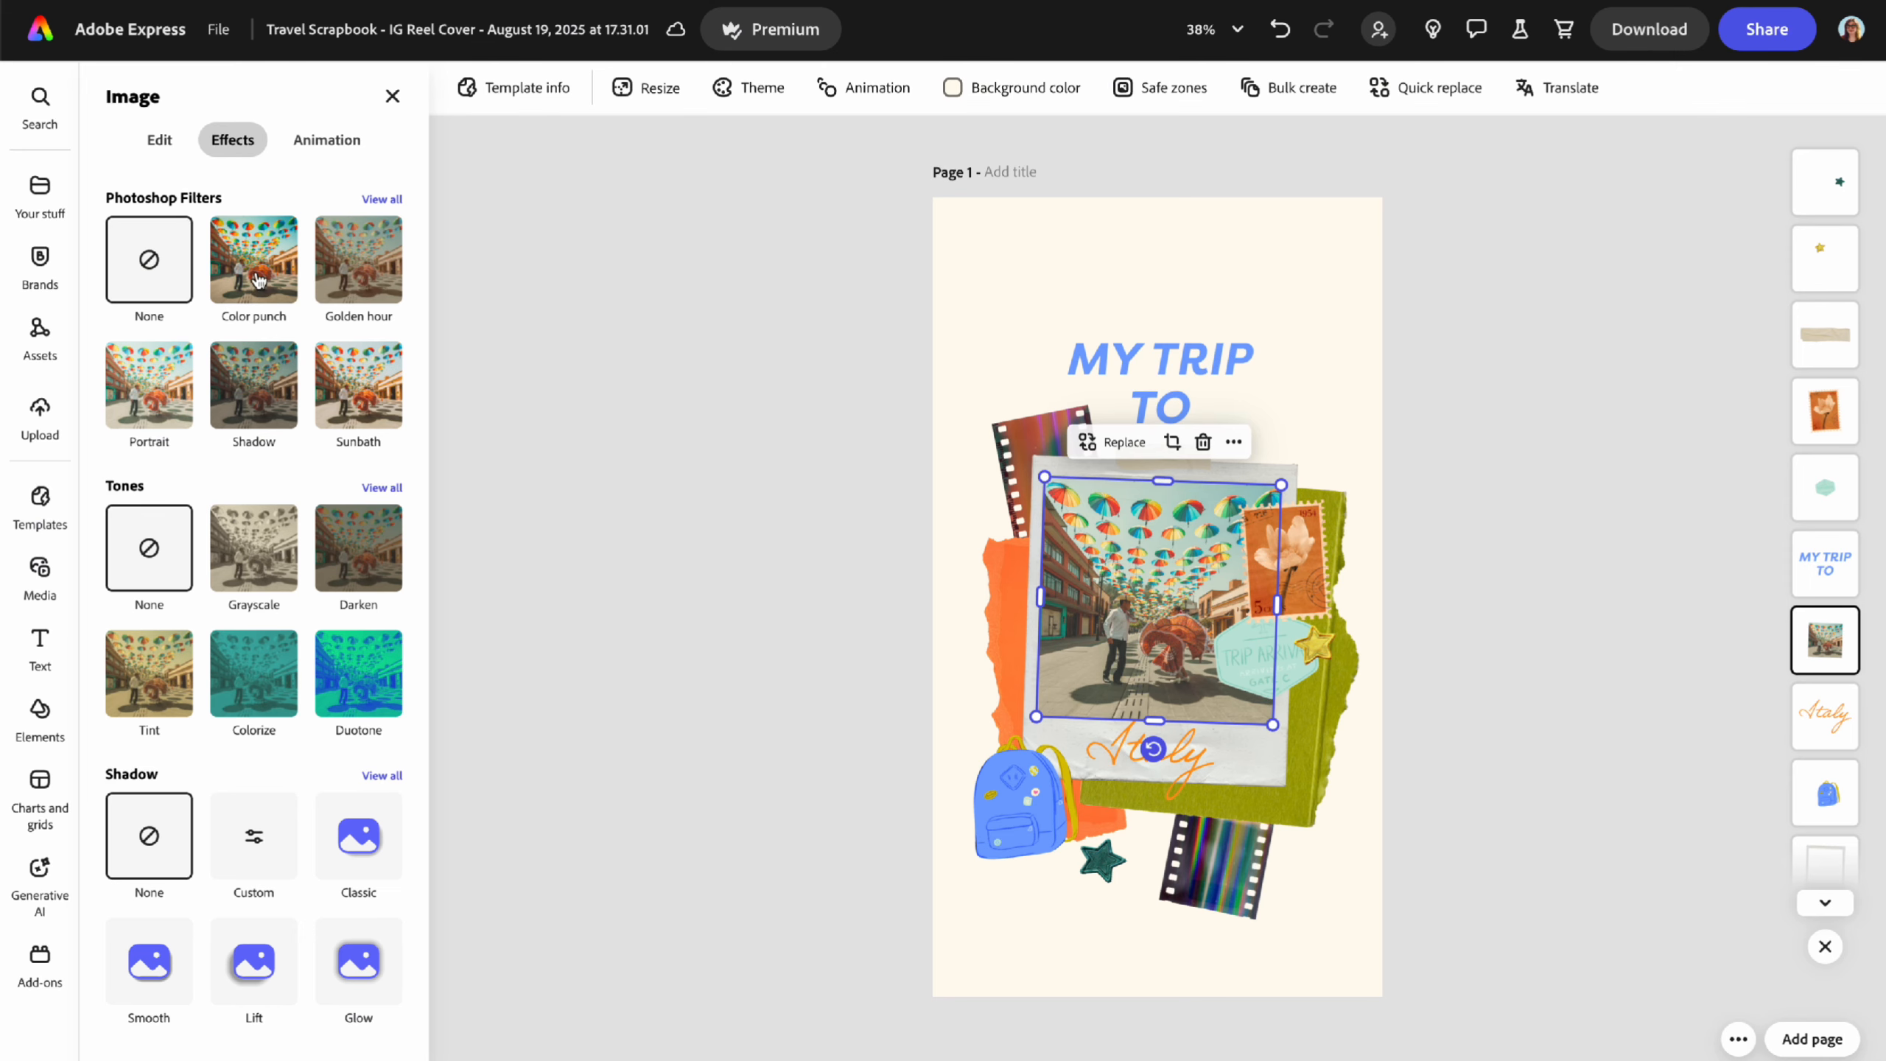
pyautogui.click(378, 200)
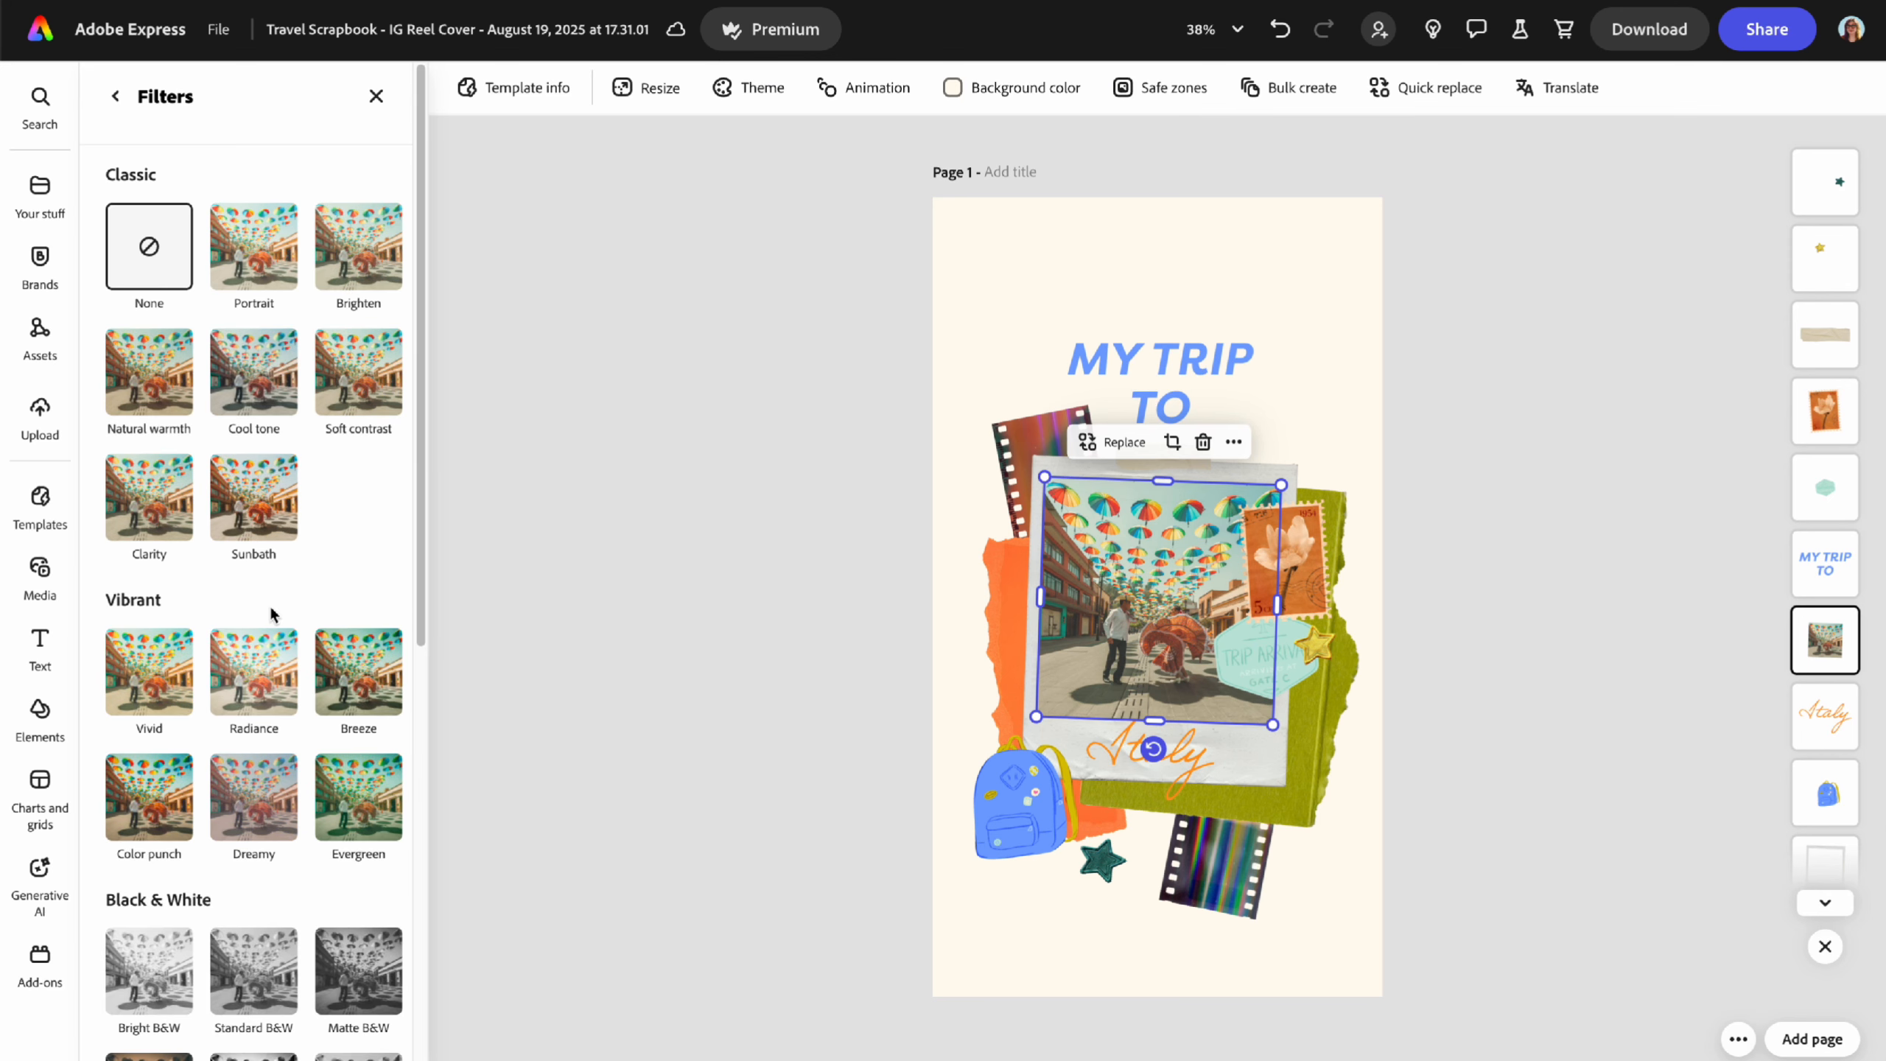
pyautogui.scroll(-6, 268, 595)
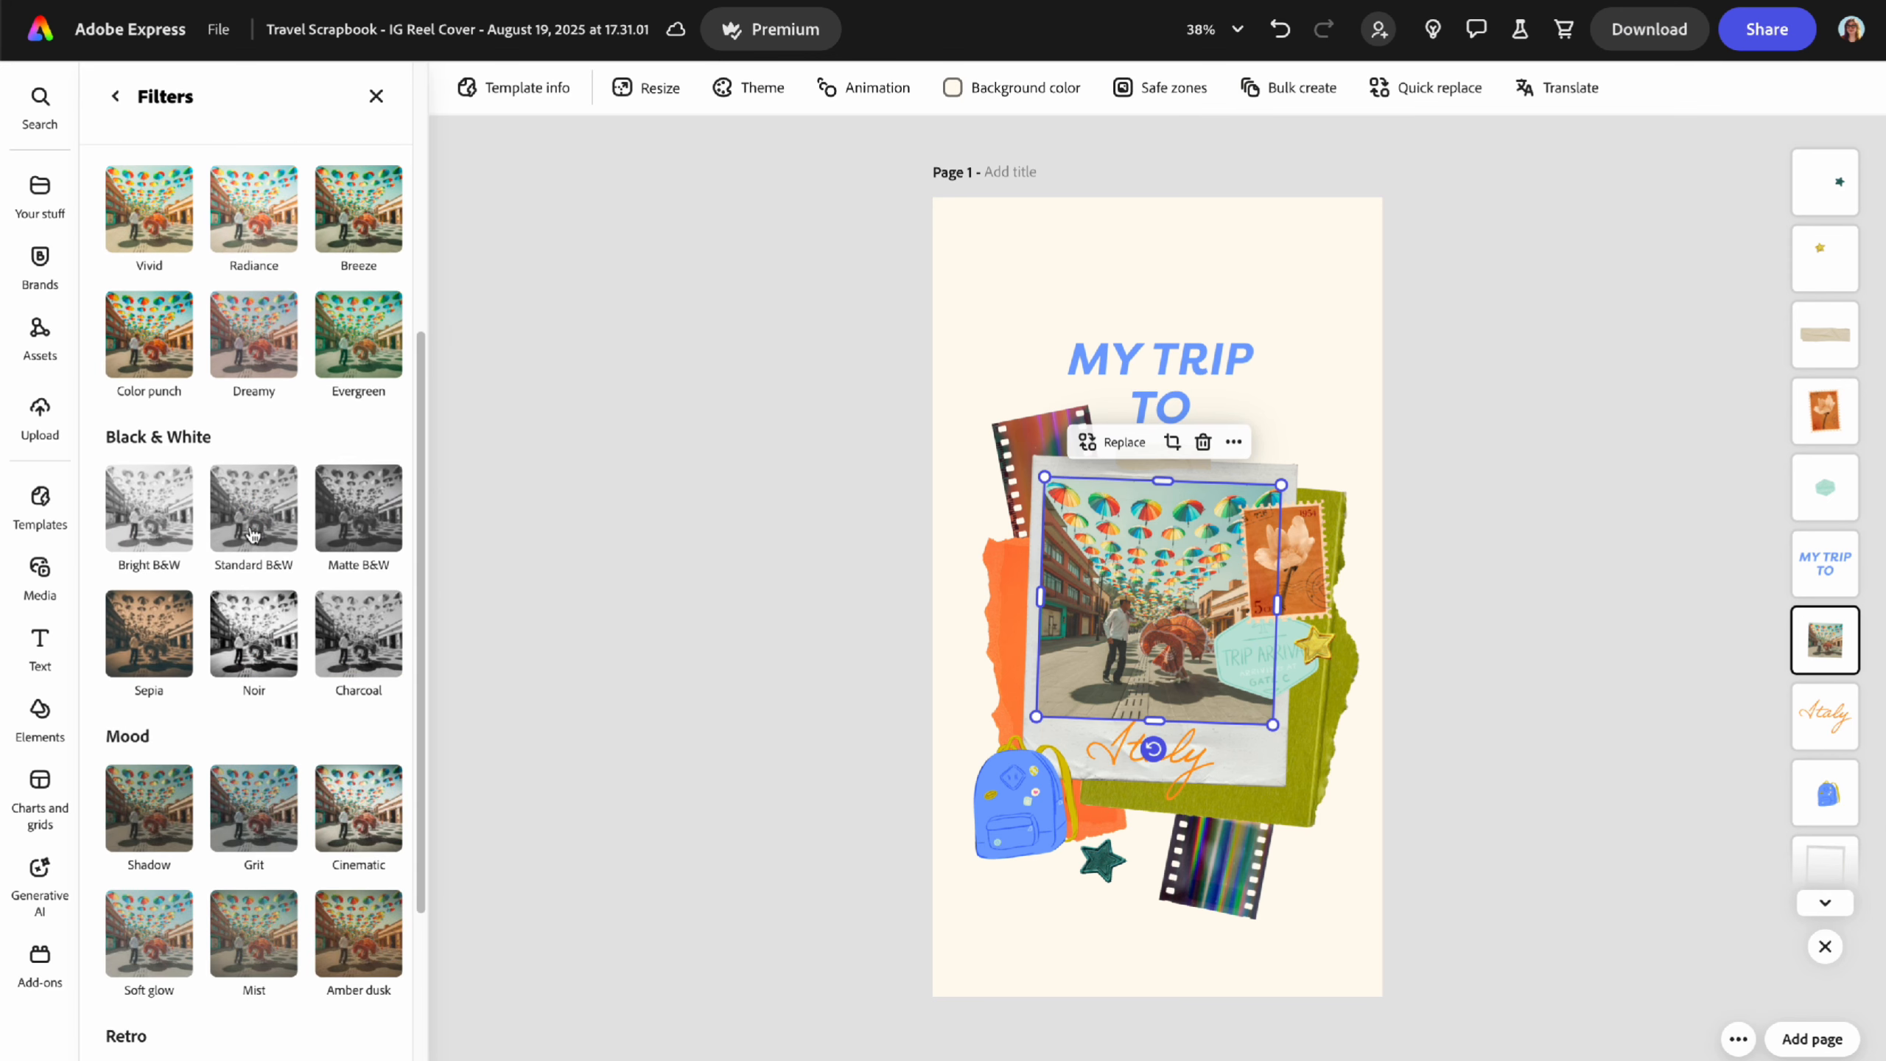
pyautogui.scroll(-4, 260, 544)
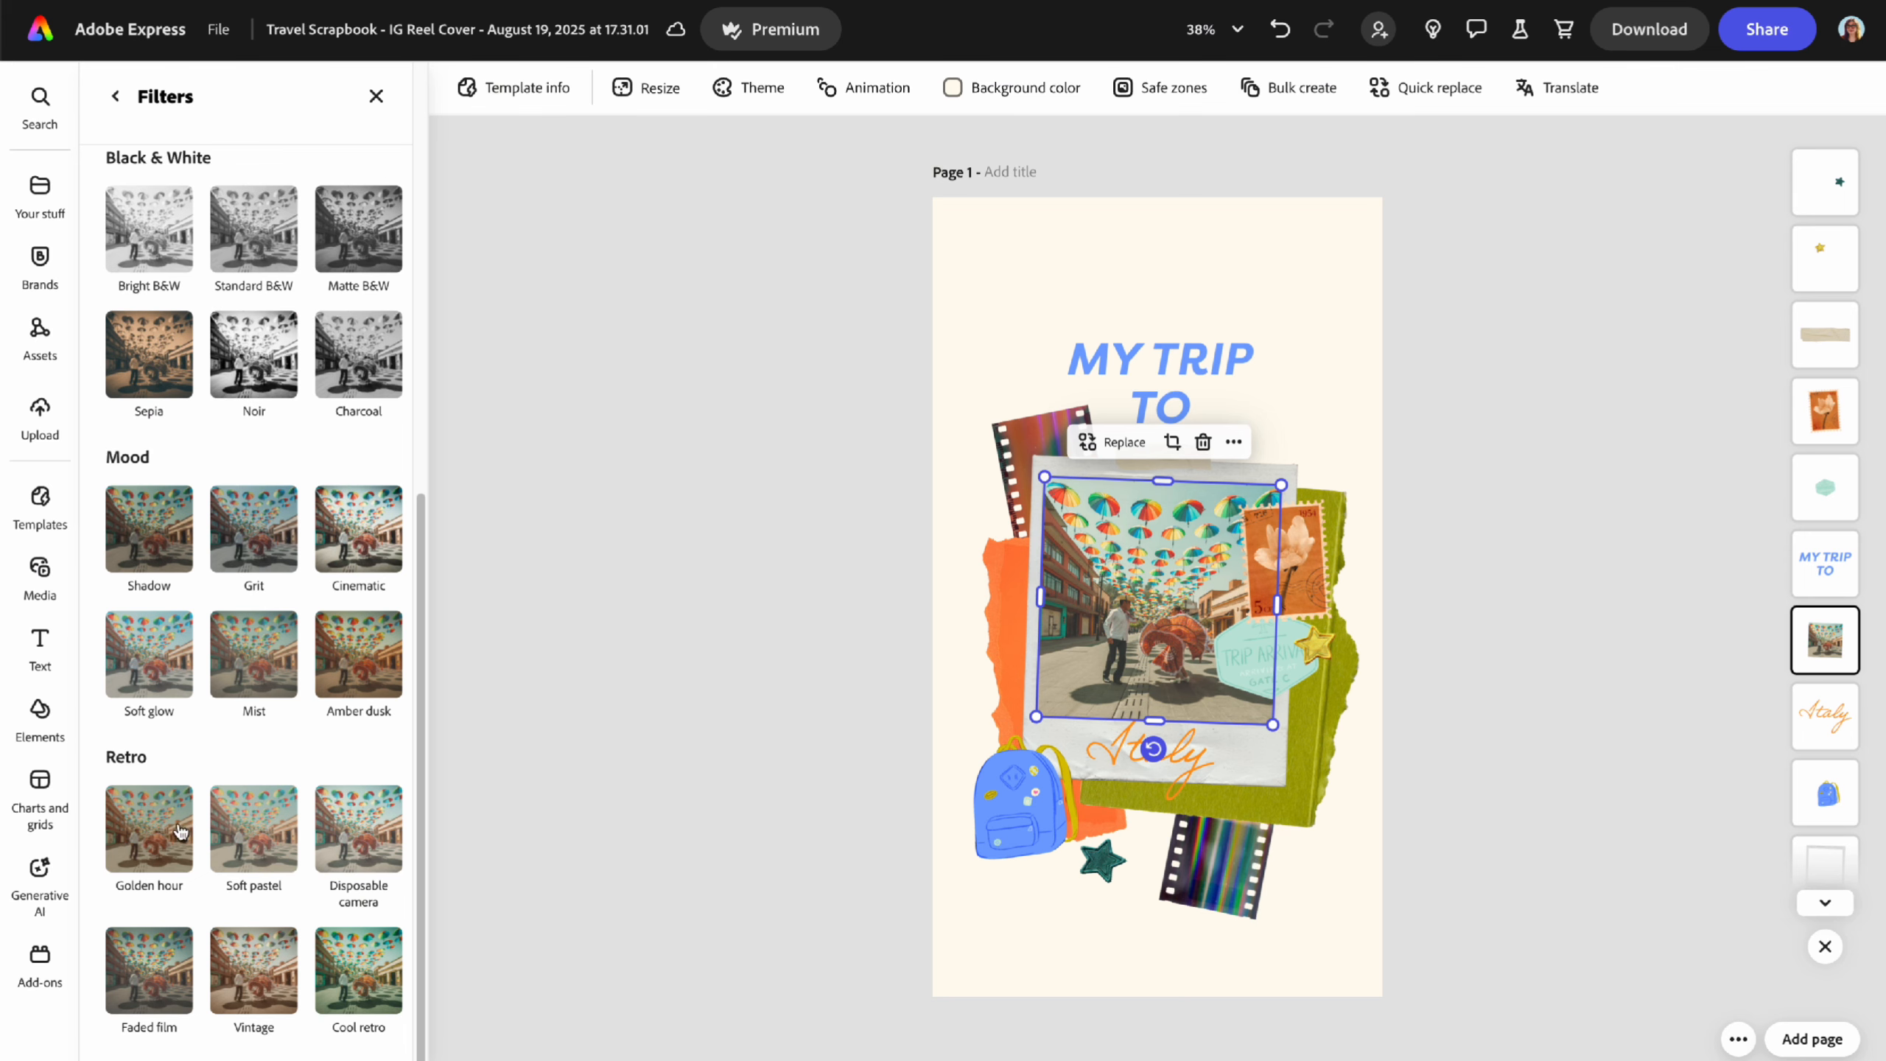
pyautogui.scroll(10, 268, 813)
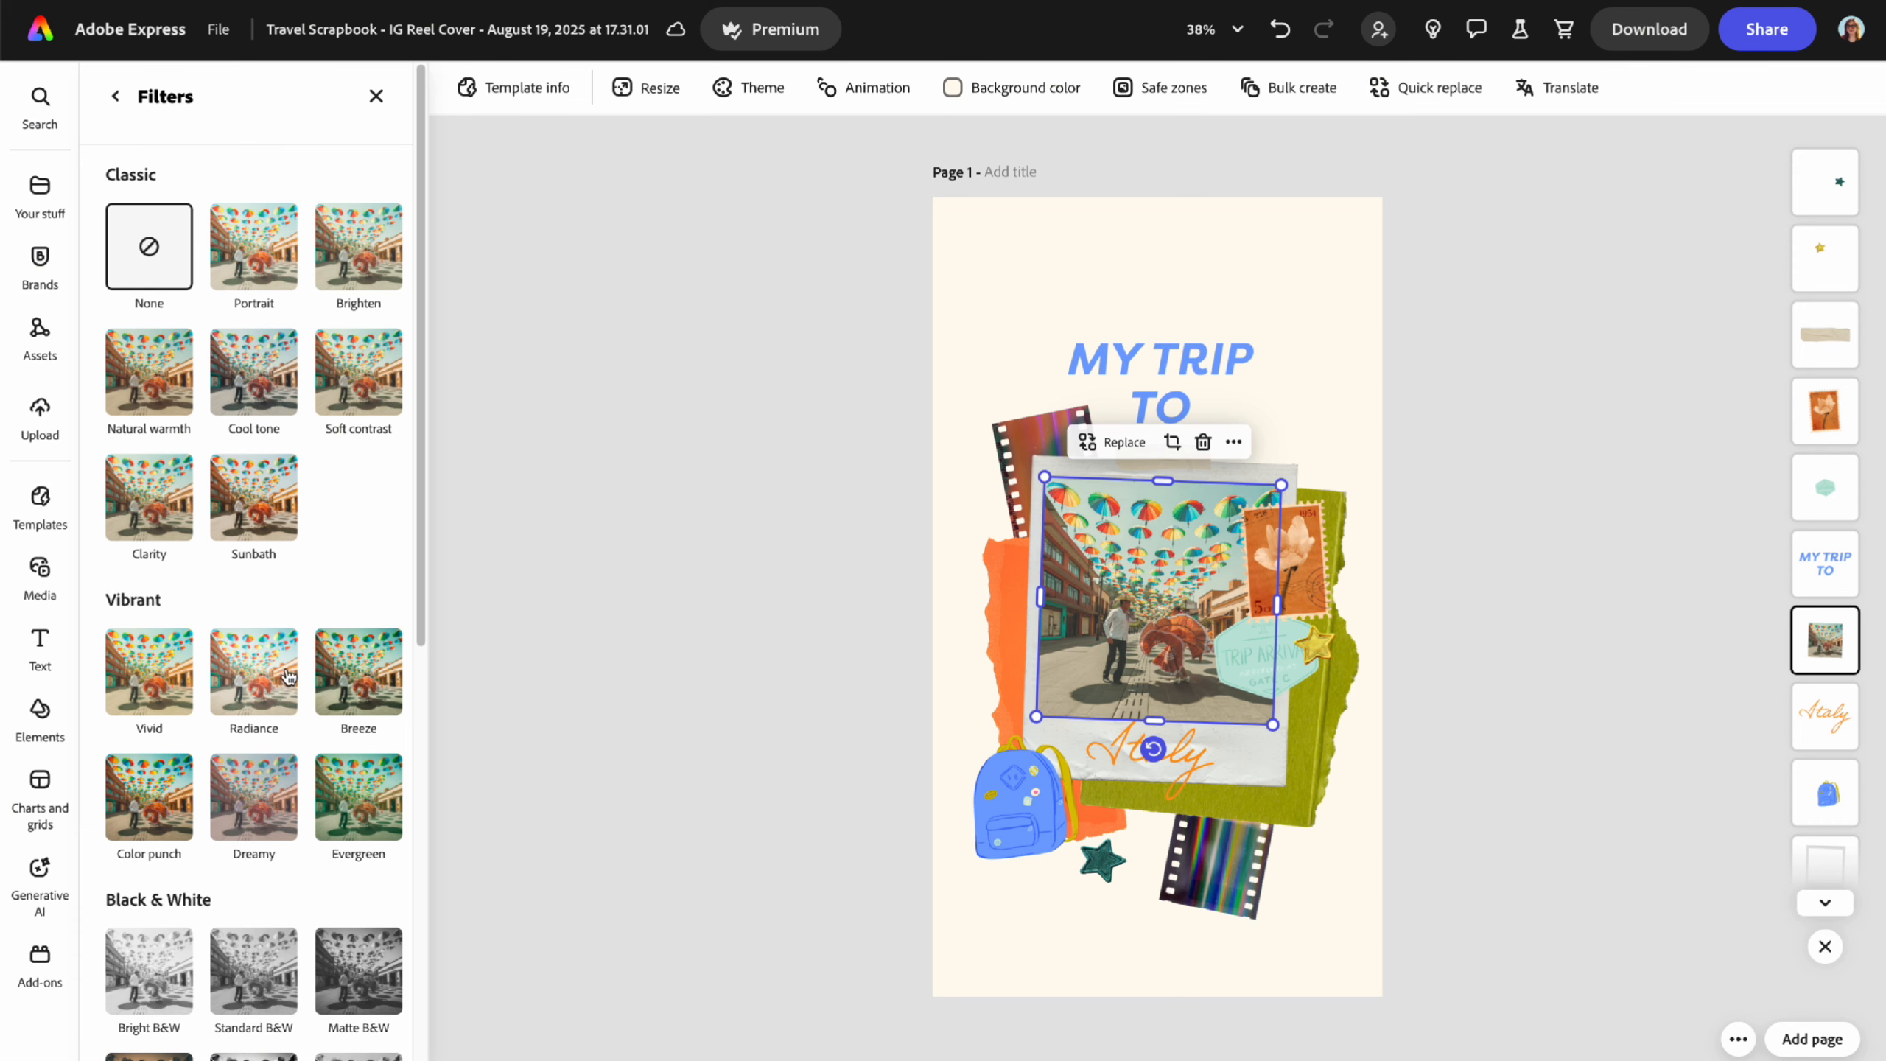
pyautogui.click(115, 95)
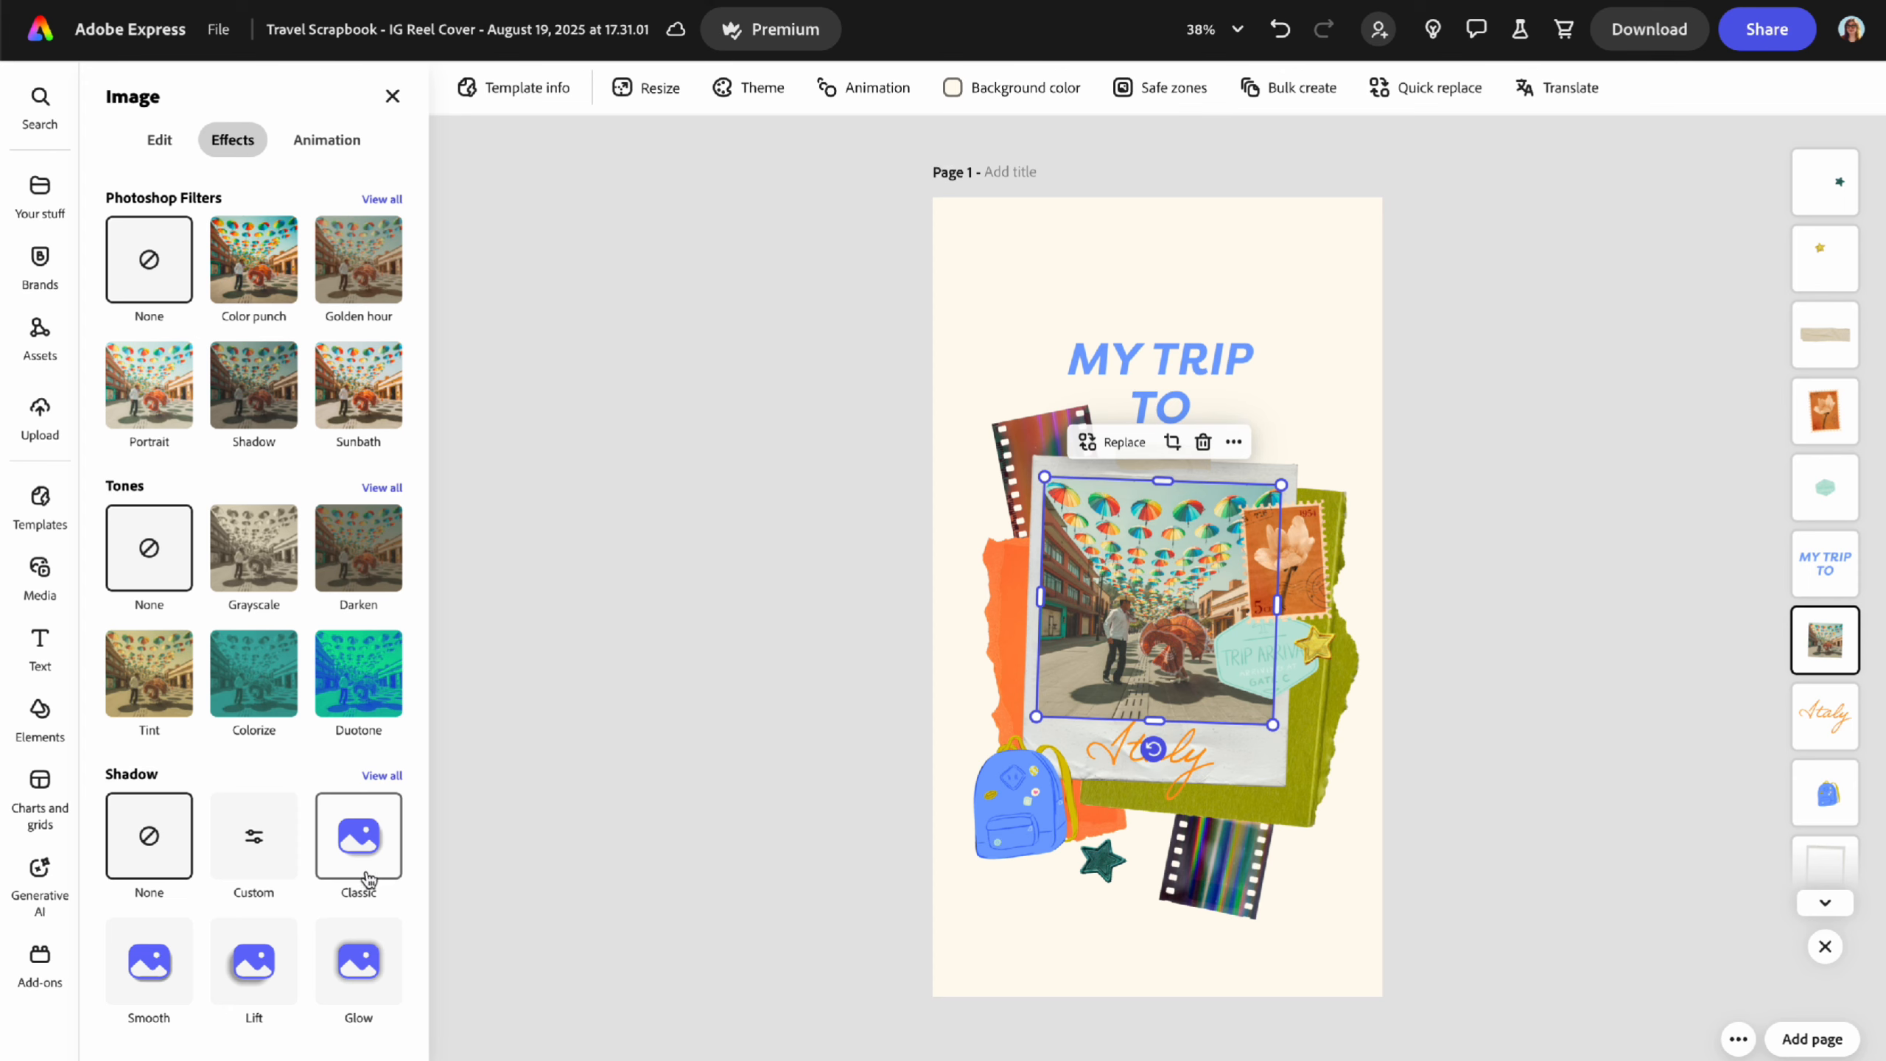
pyautogui.click(162, 143)
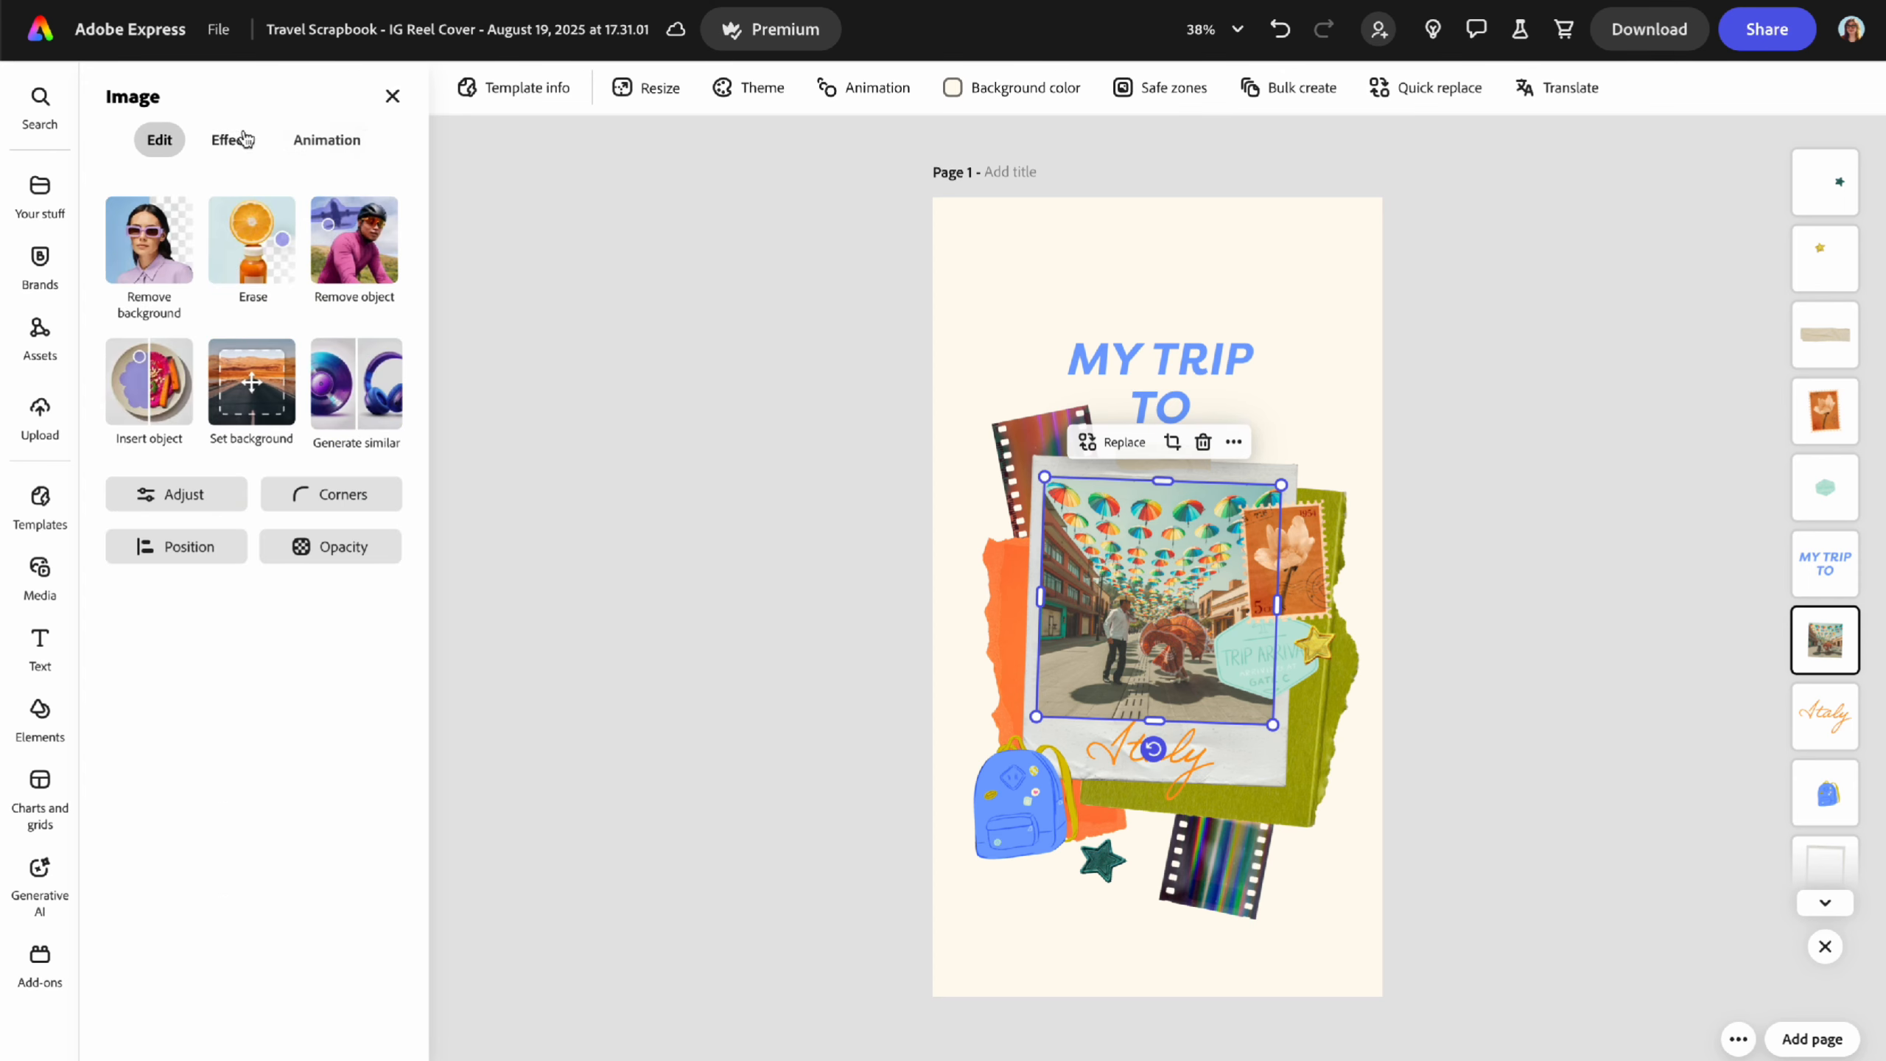
pyautogui.click(392, 96)
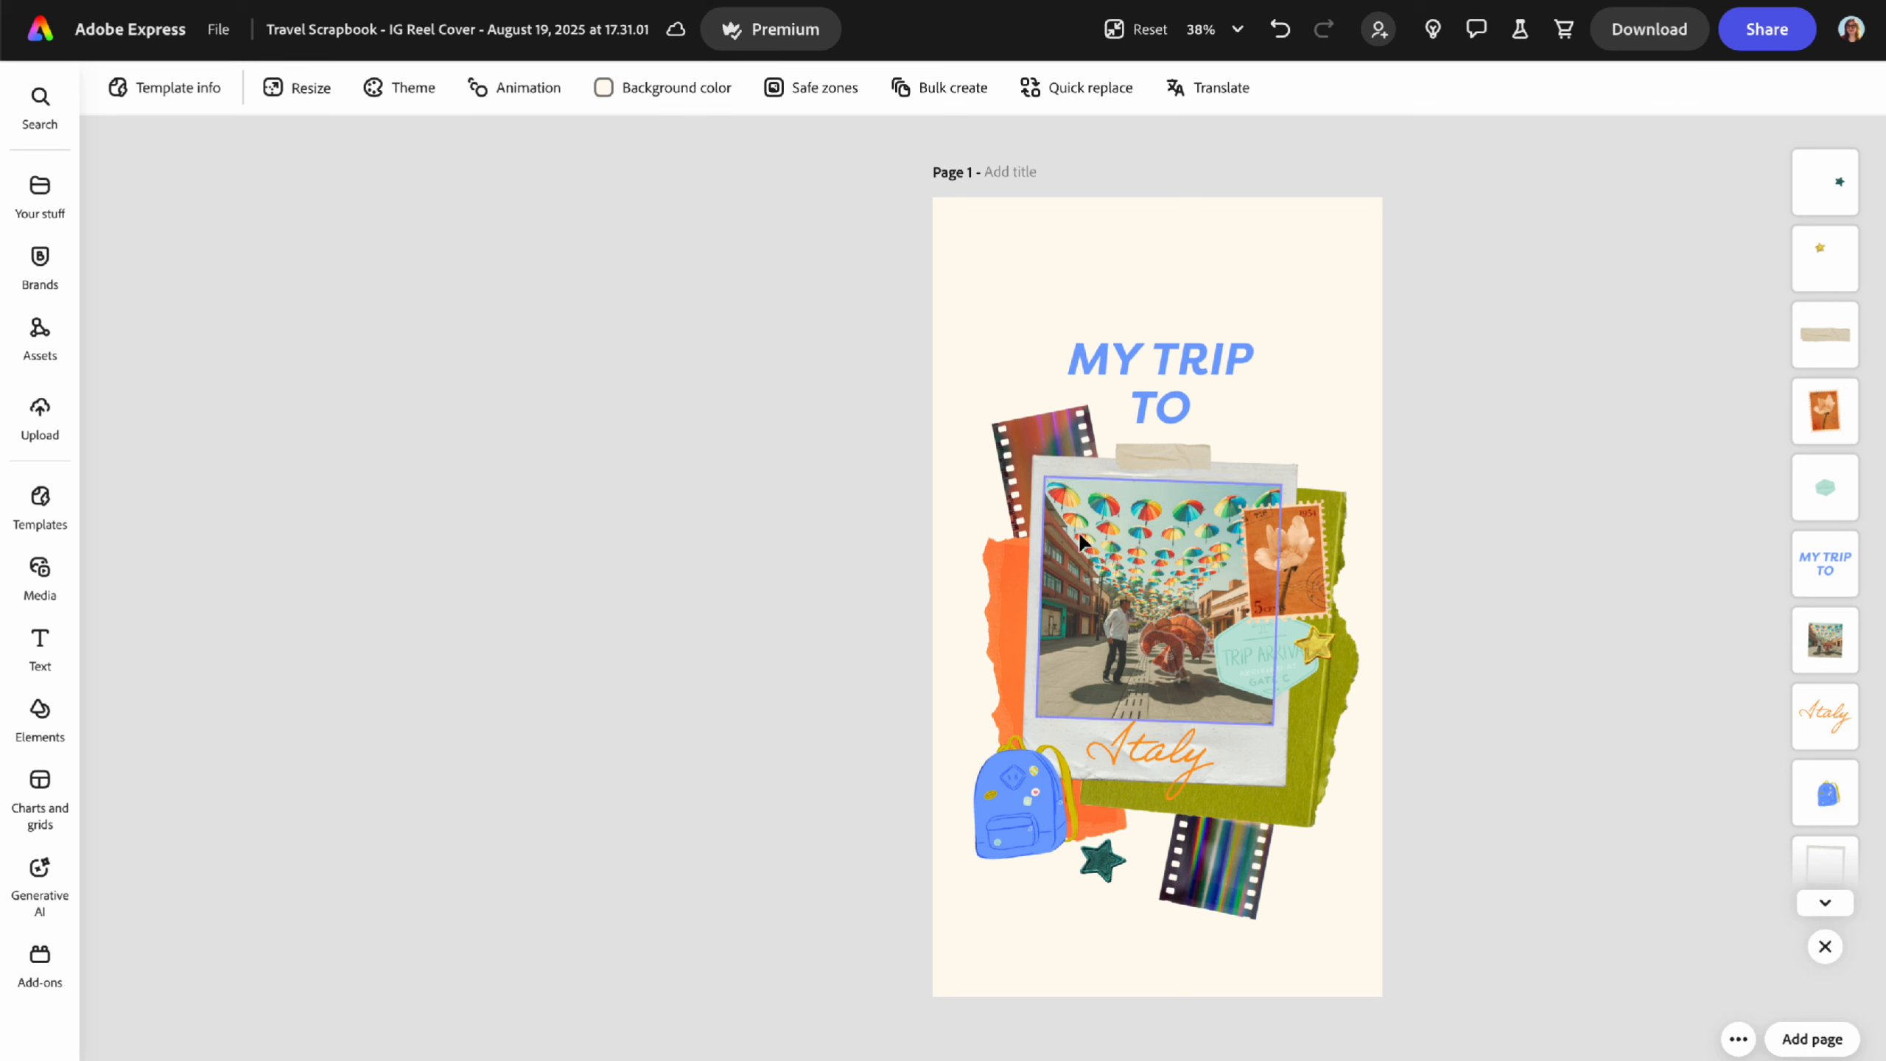
# - Select the umbrella photo inside the polaroid and bring up its Replace options
pyautogui.click(1148, 405)
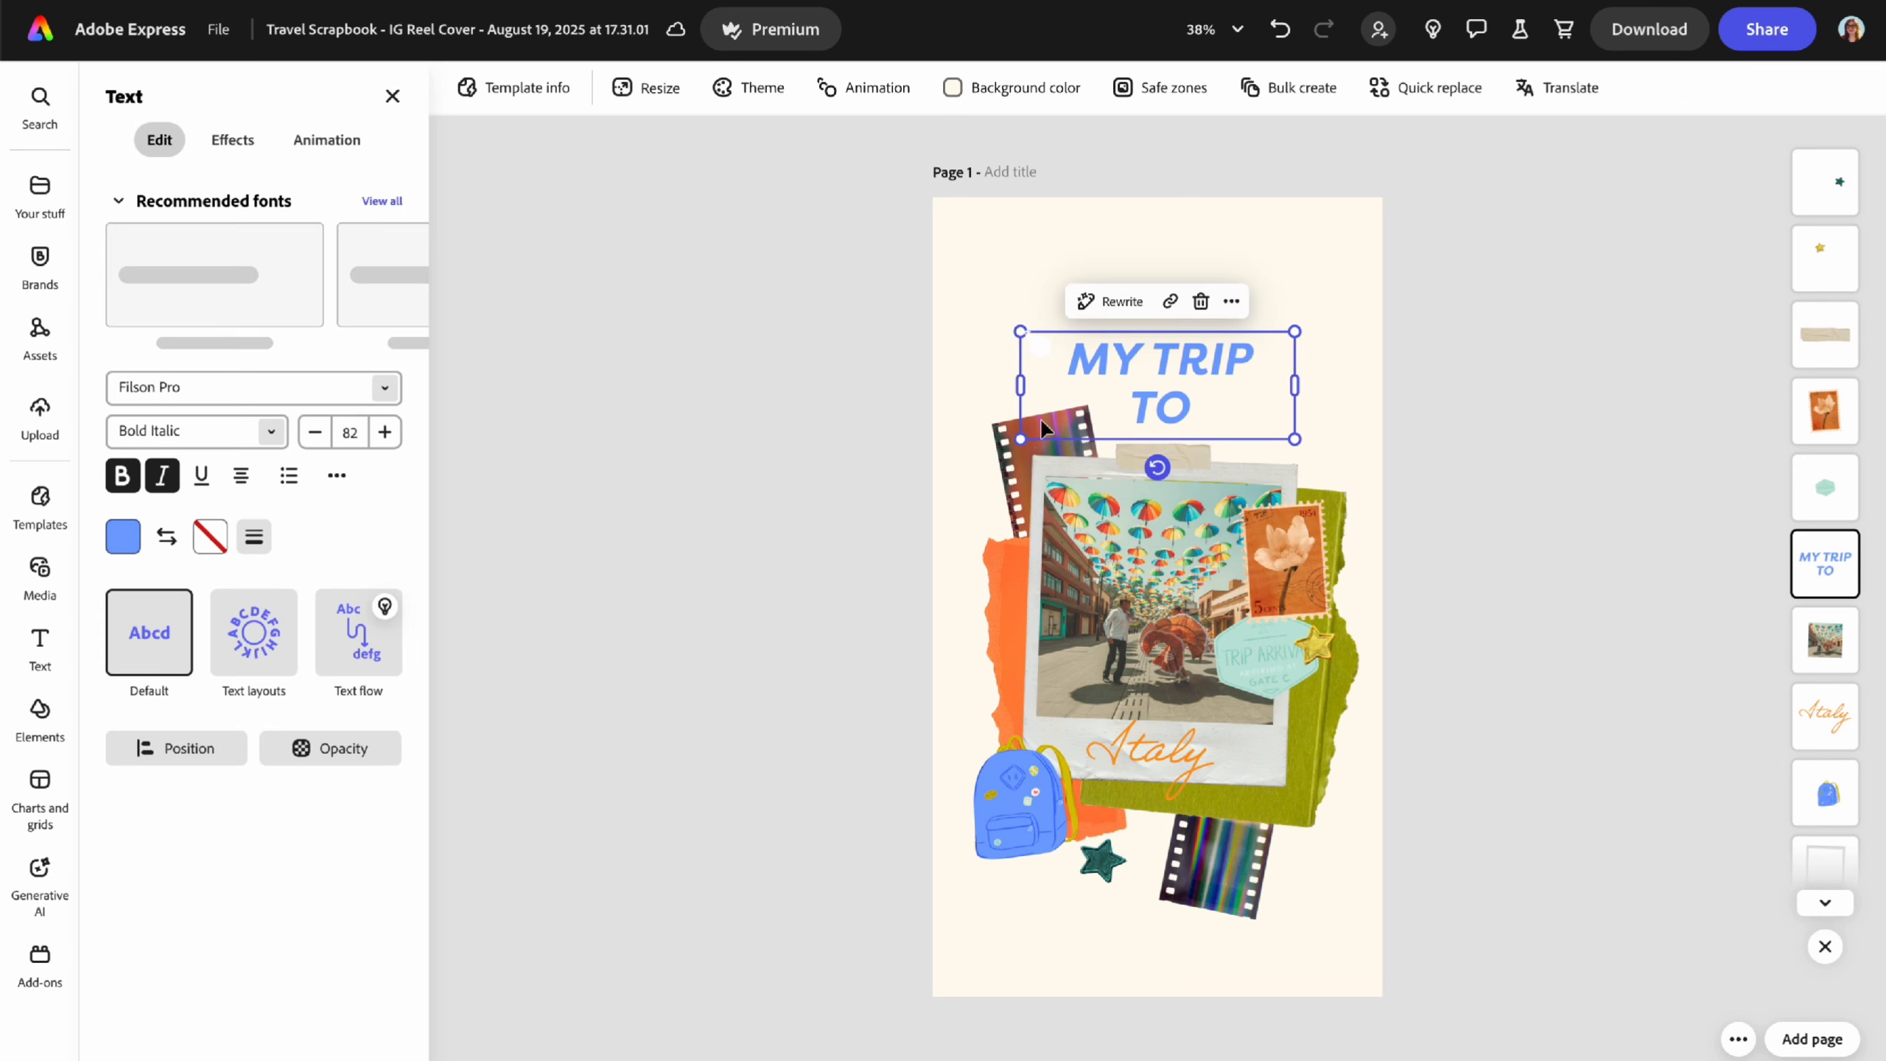
pyautogui.click(1138, 584)
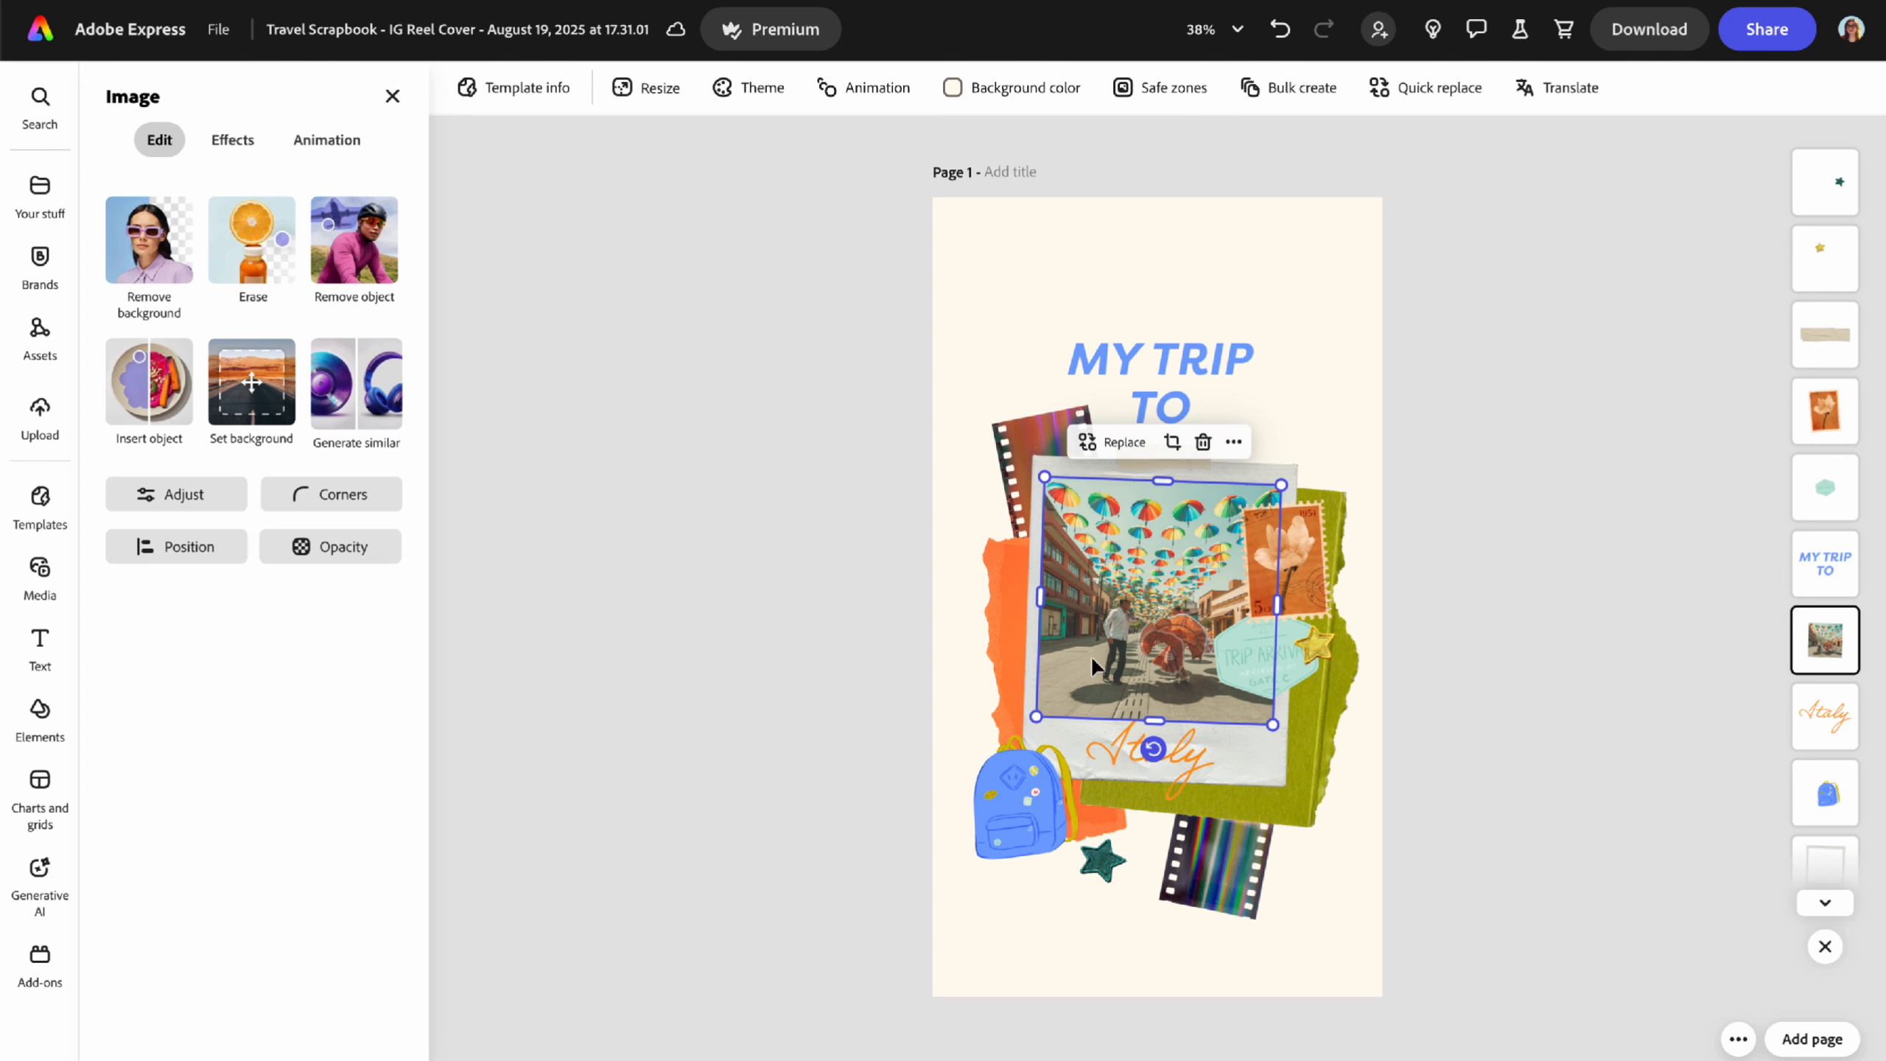
pyautogui.click(1025, 828)
pyautogui.click(1104, 862)
pyautogui.click(1224, 876)
pyautogui.click(1015, 647)
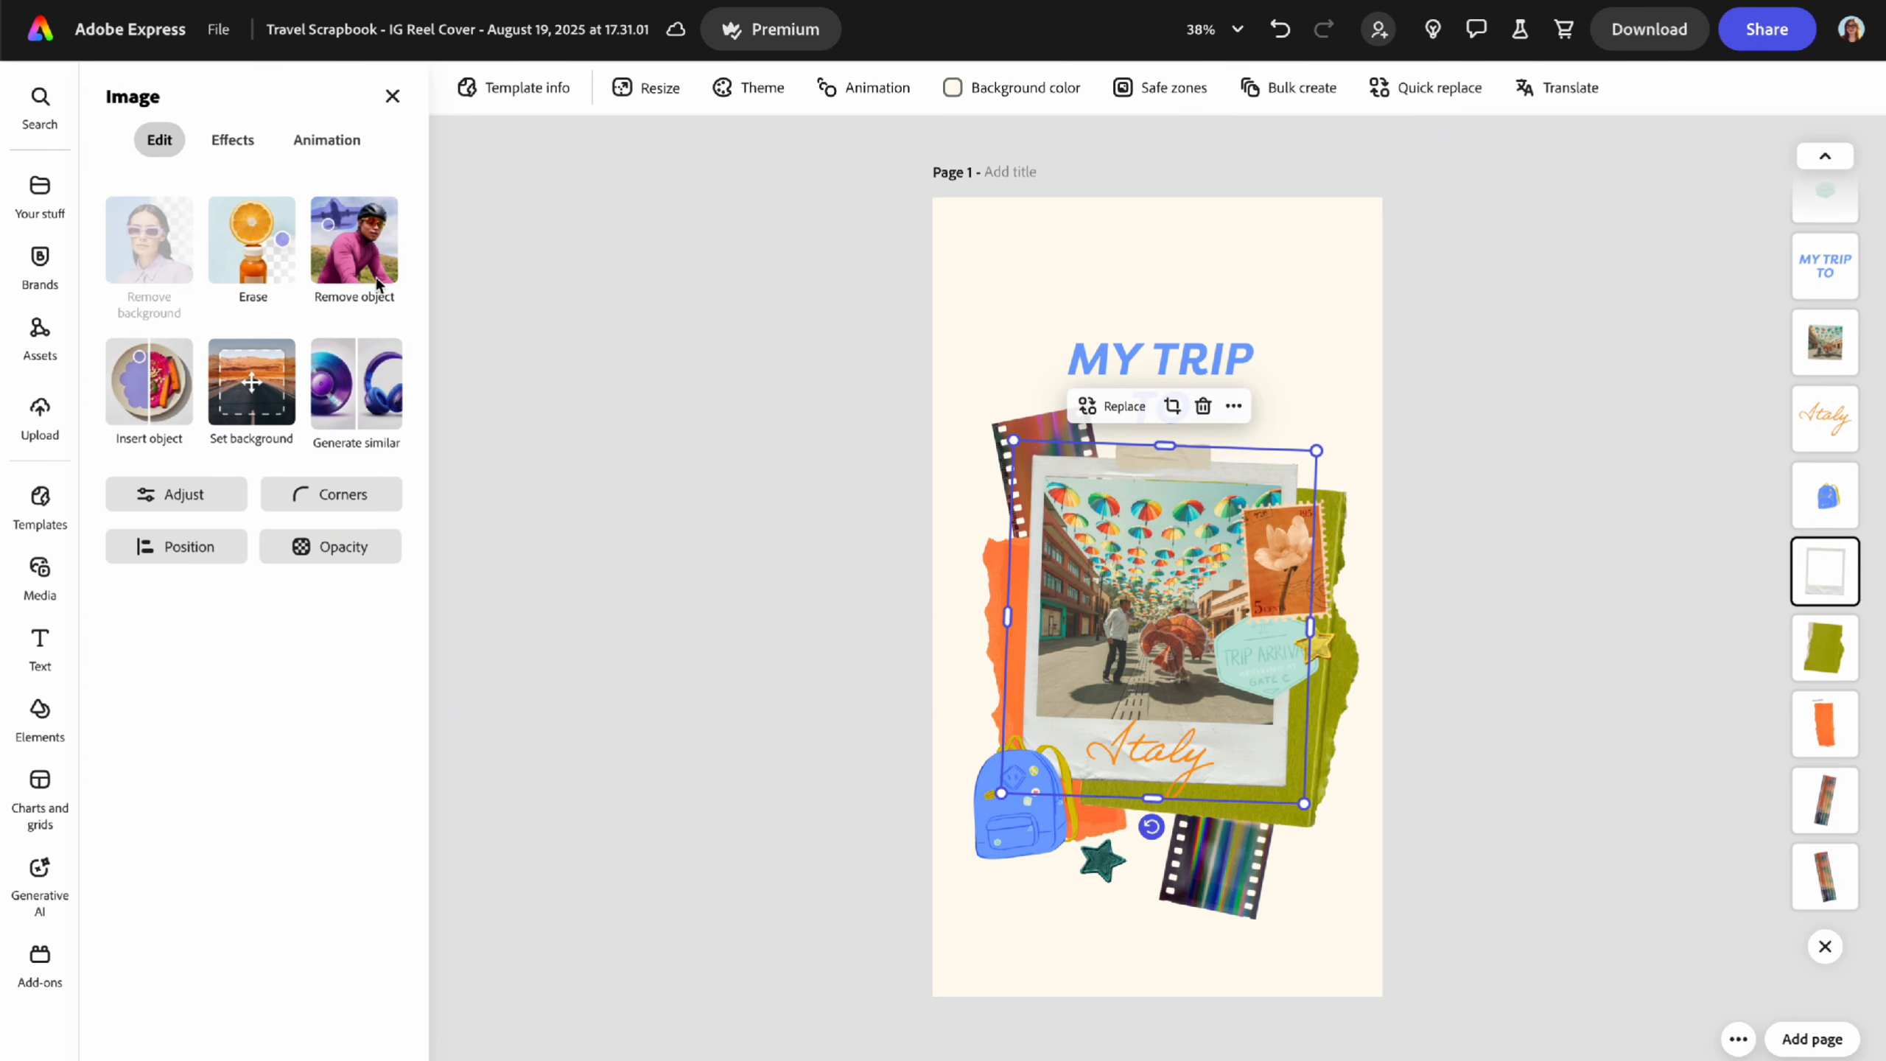
pyautogui.click(1023, 425)
pyautogui.click(1028, 450)
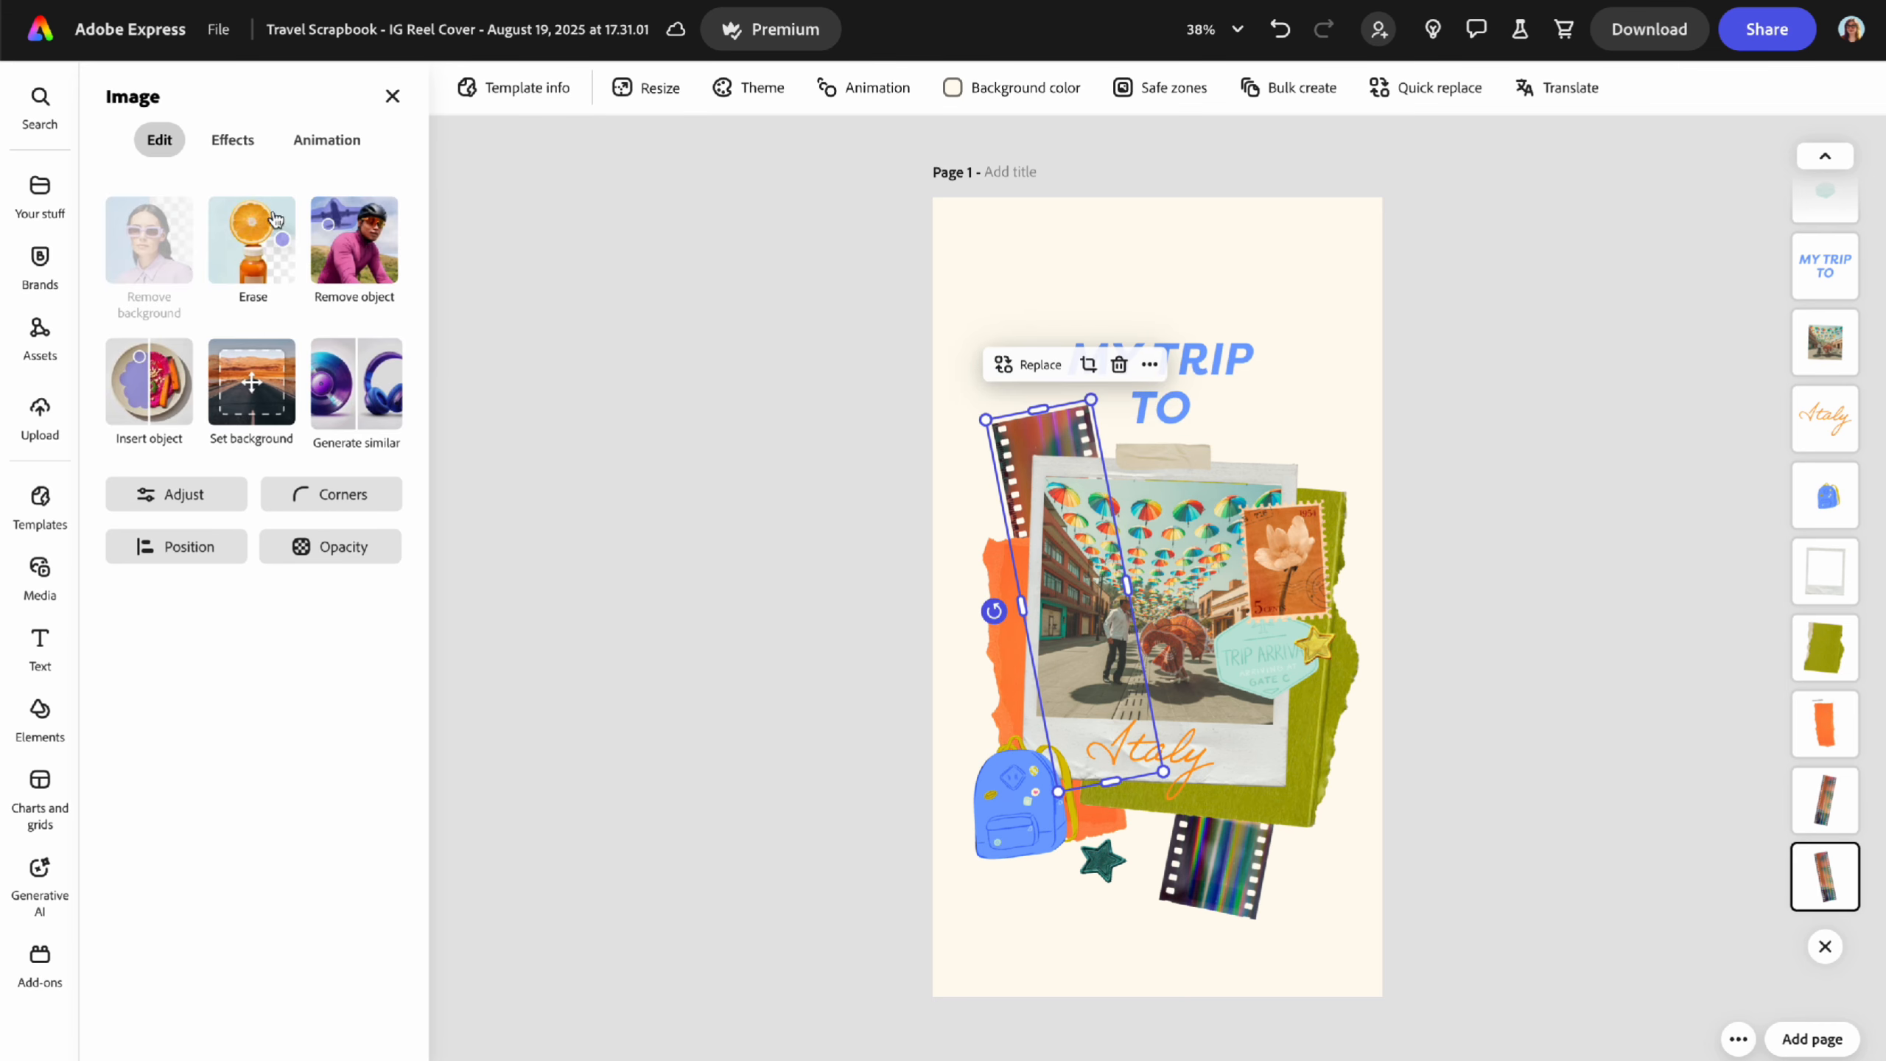
pyautogui.click(1150, 543)
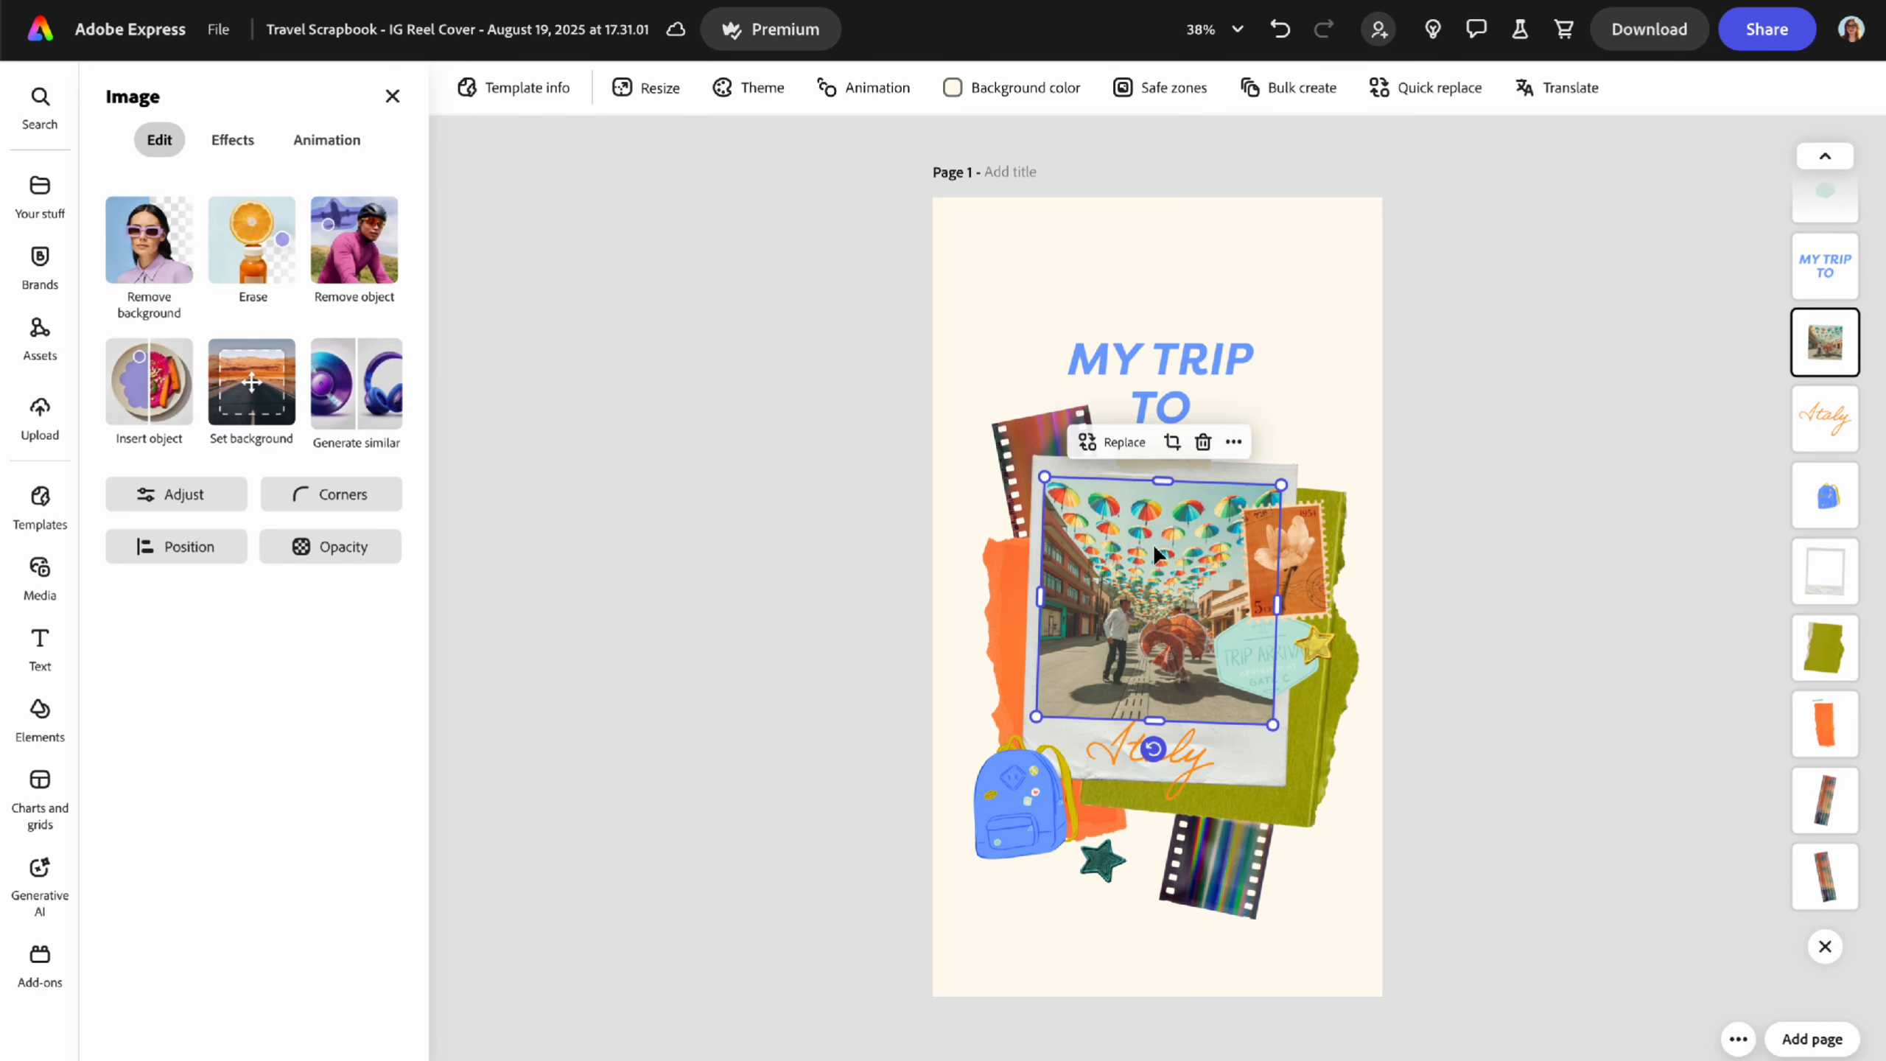
pyautogui.click(1114, 451)
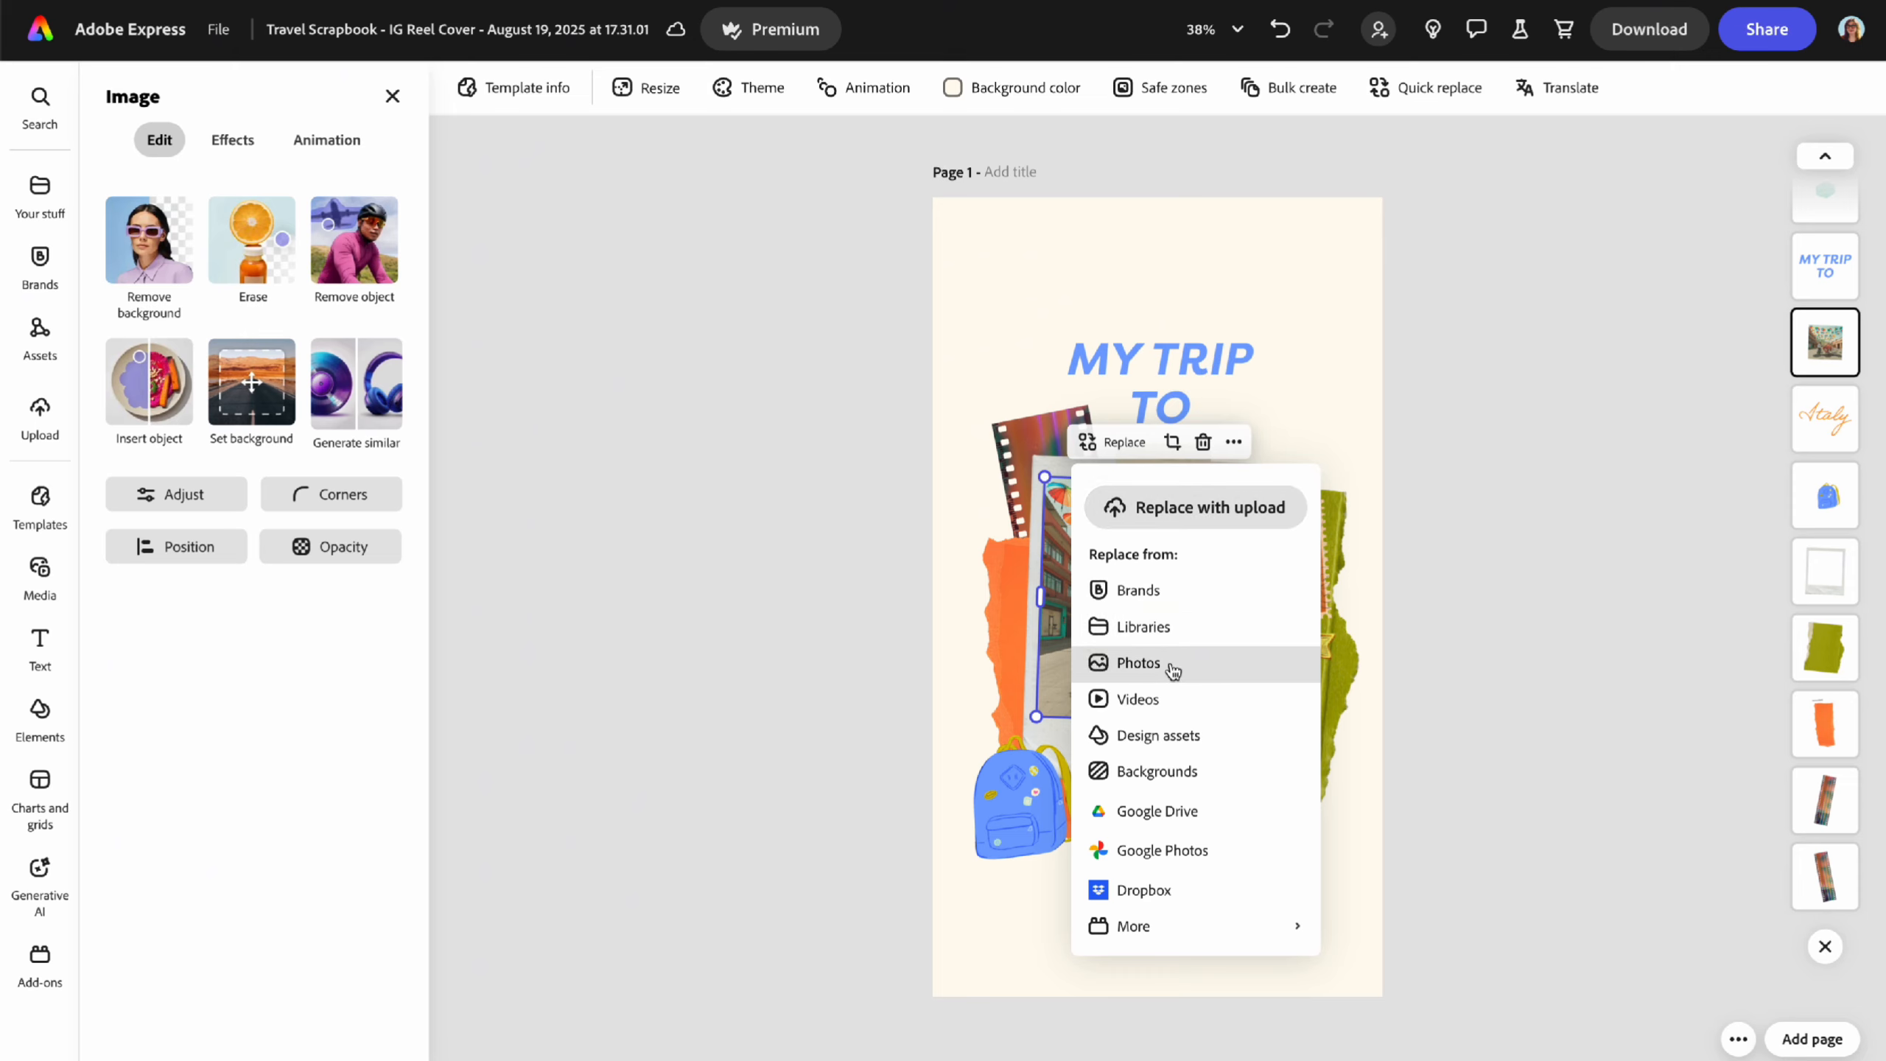
# - Search the stock video library for 'italy' as the photo's replacement
pyautogui.click(1142, 709)
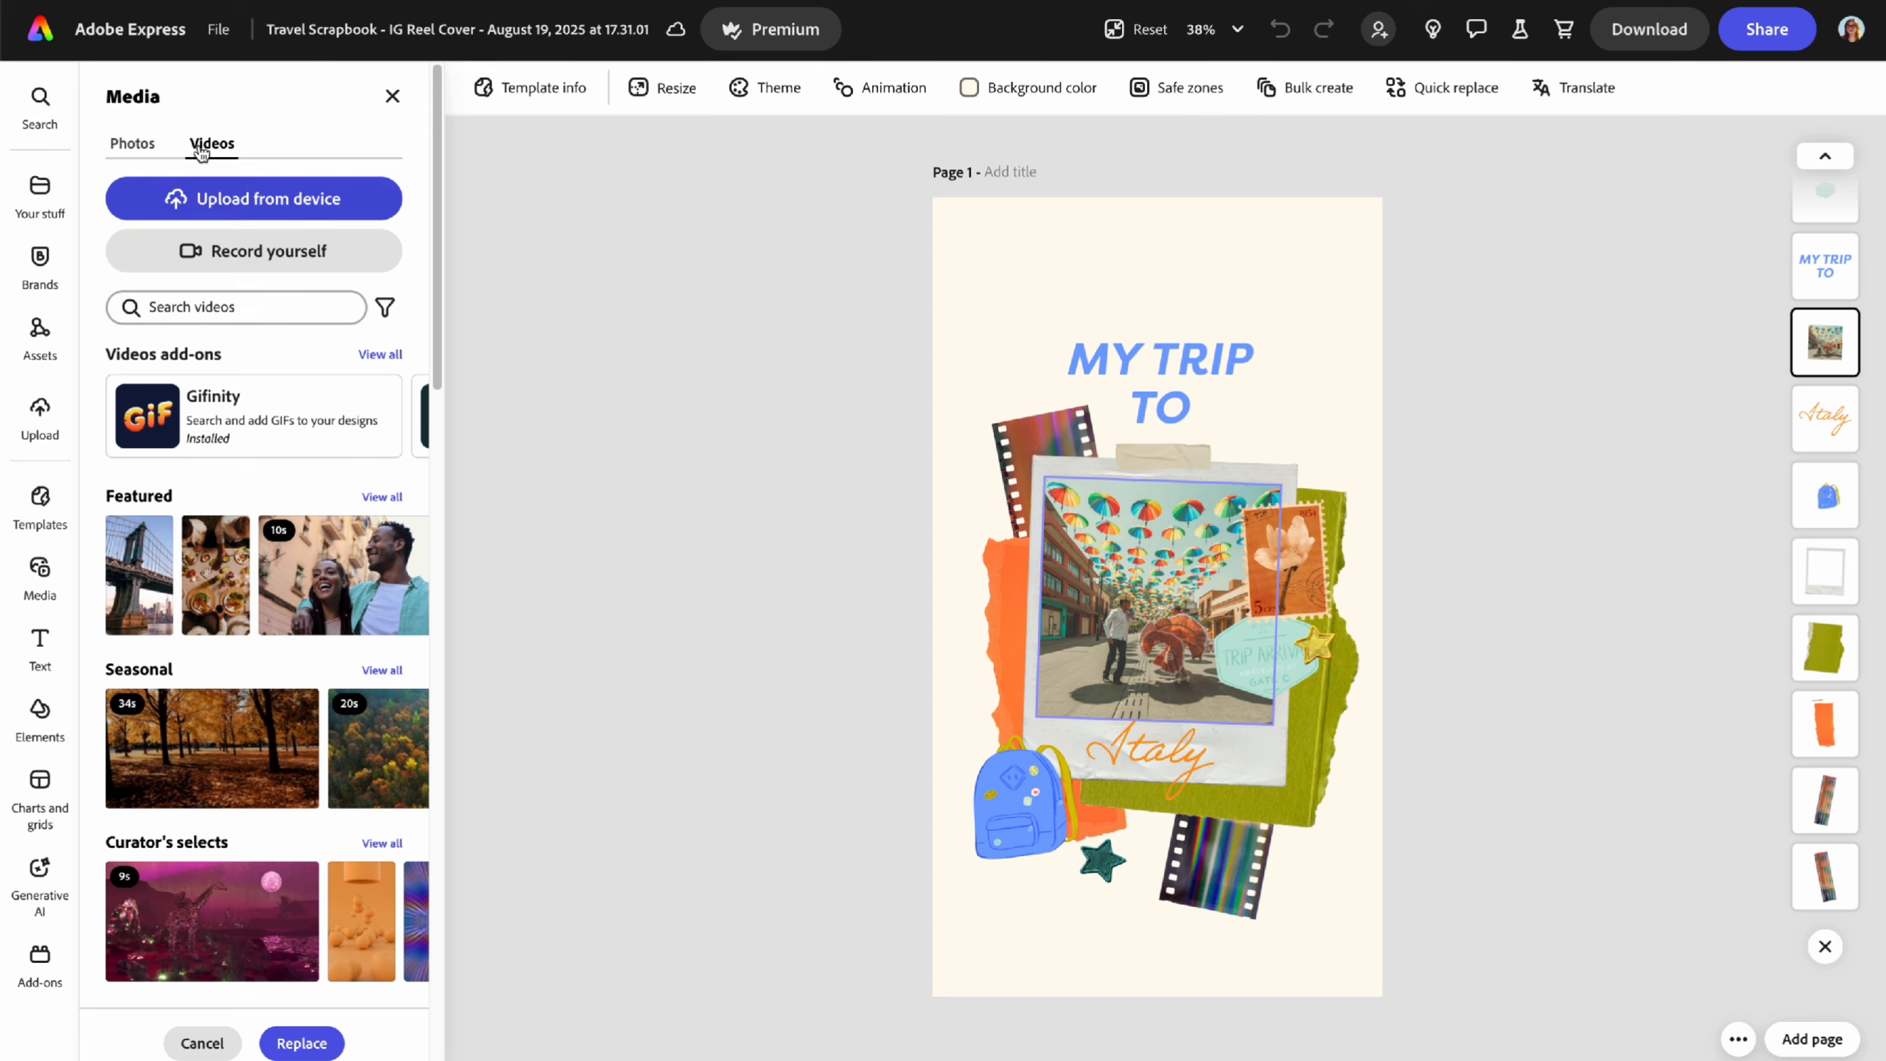
pyautogui.click(232, 304)
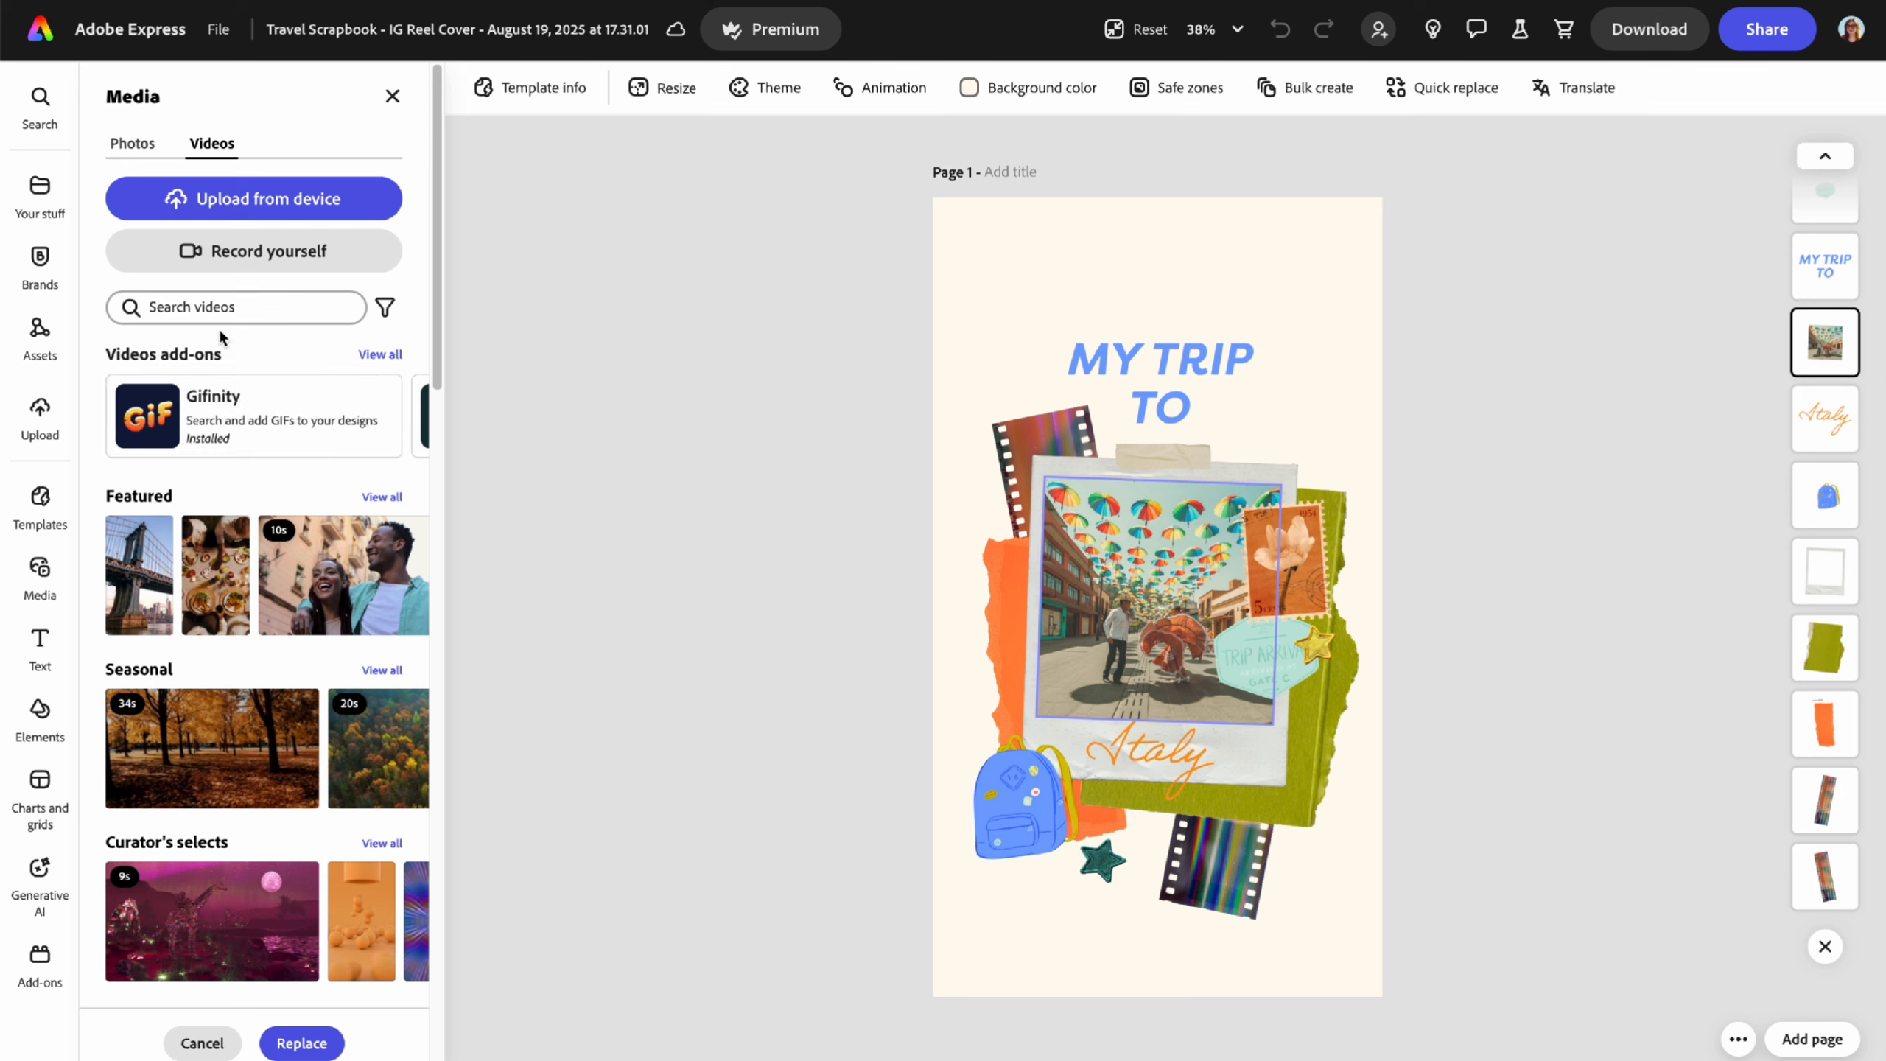
pyautogui.click(231, 307)
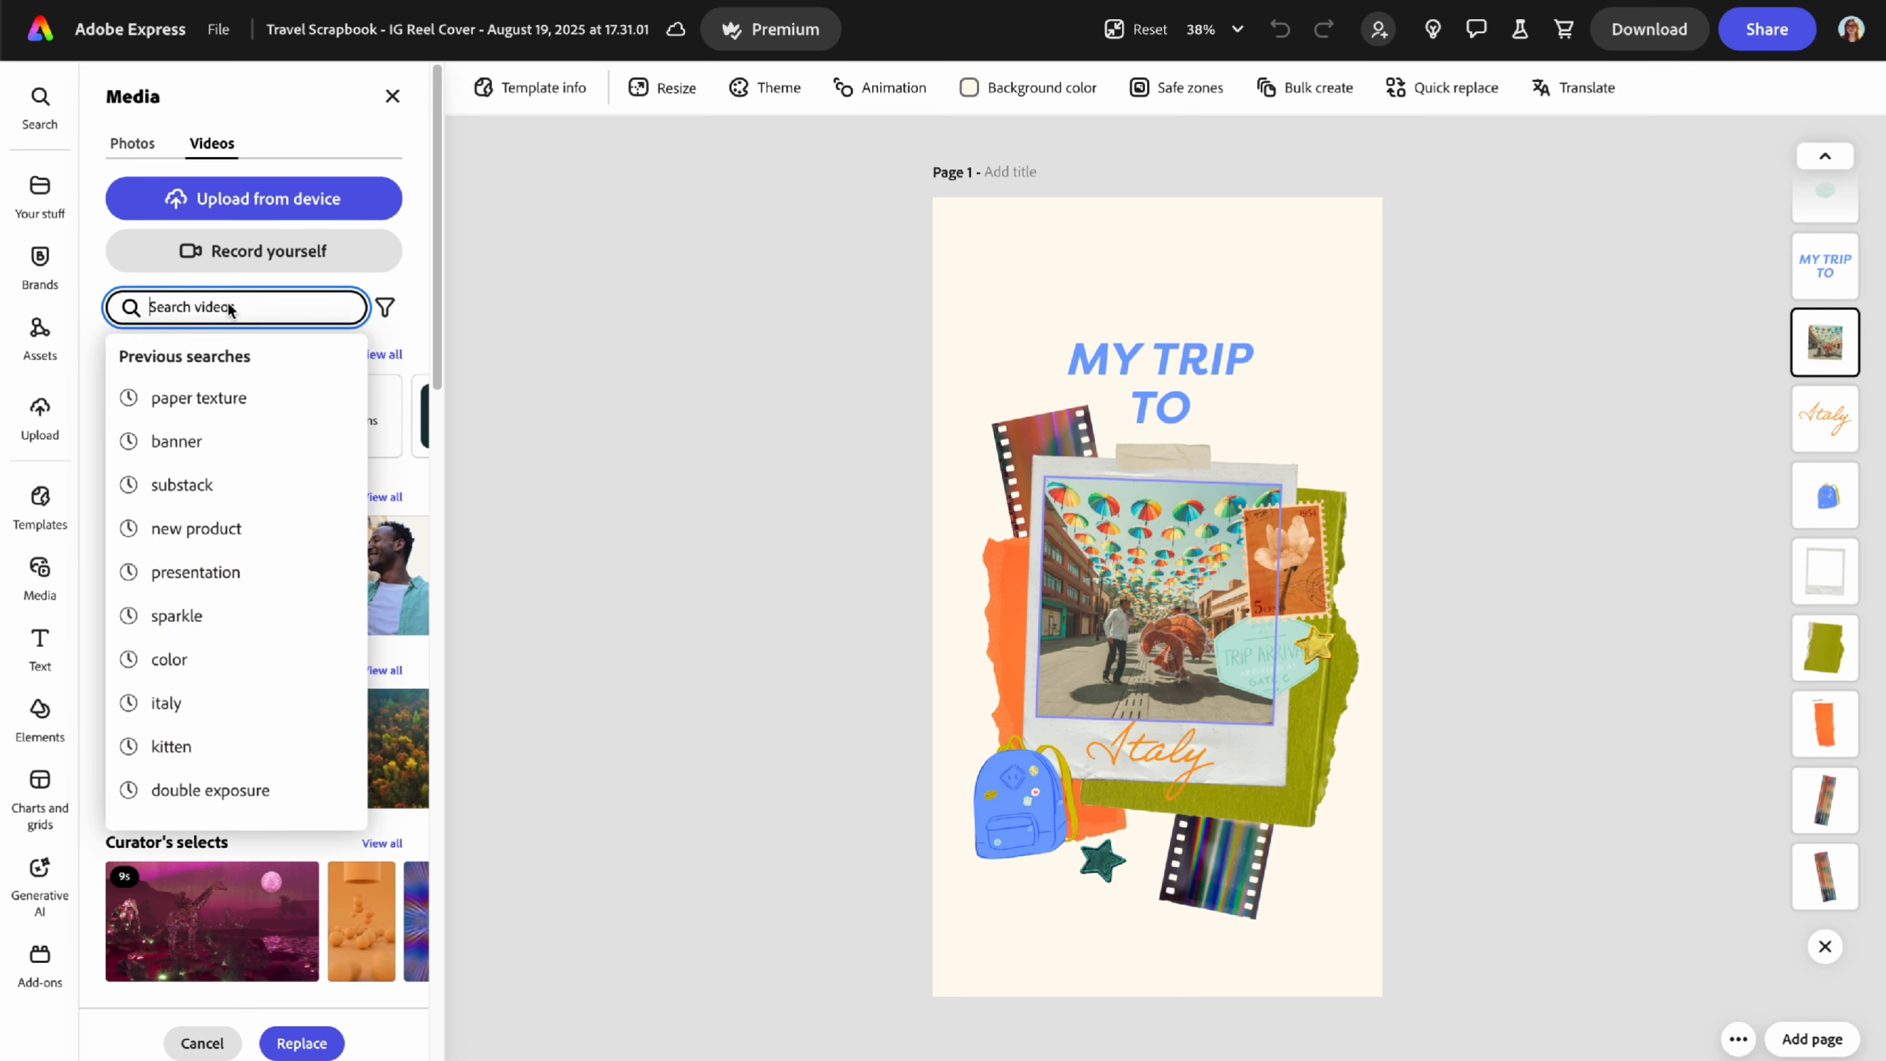
pyautogui.write('italy')
pyautogui.press('Return')
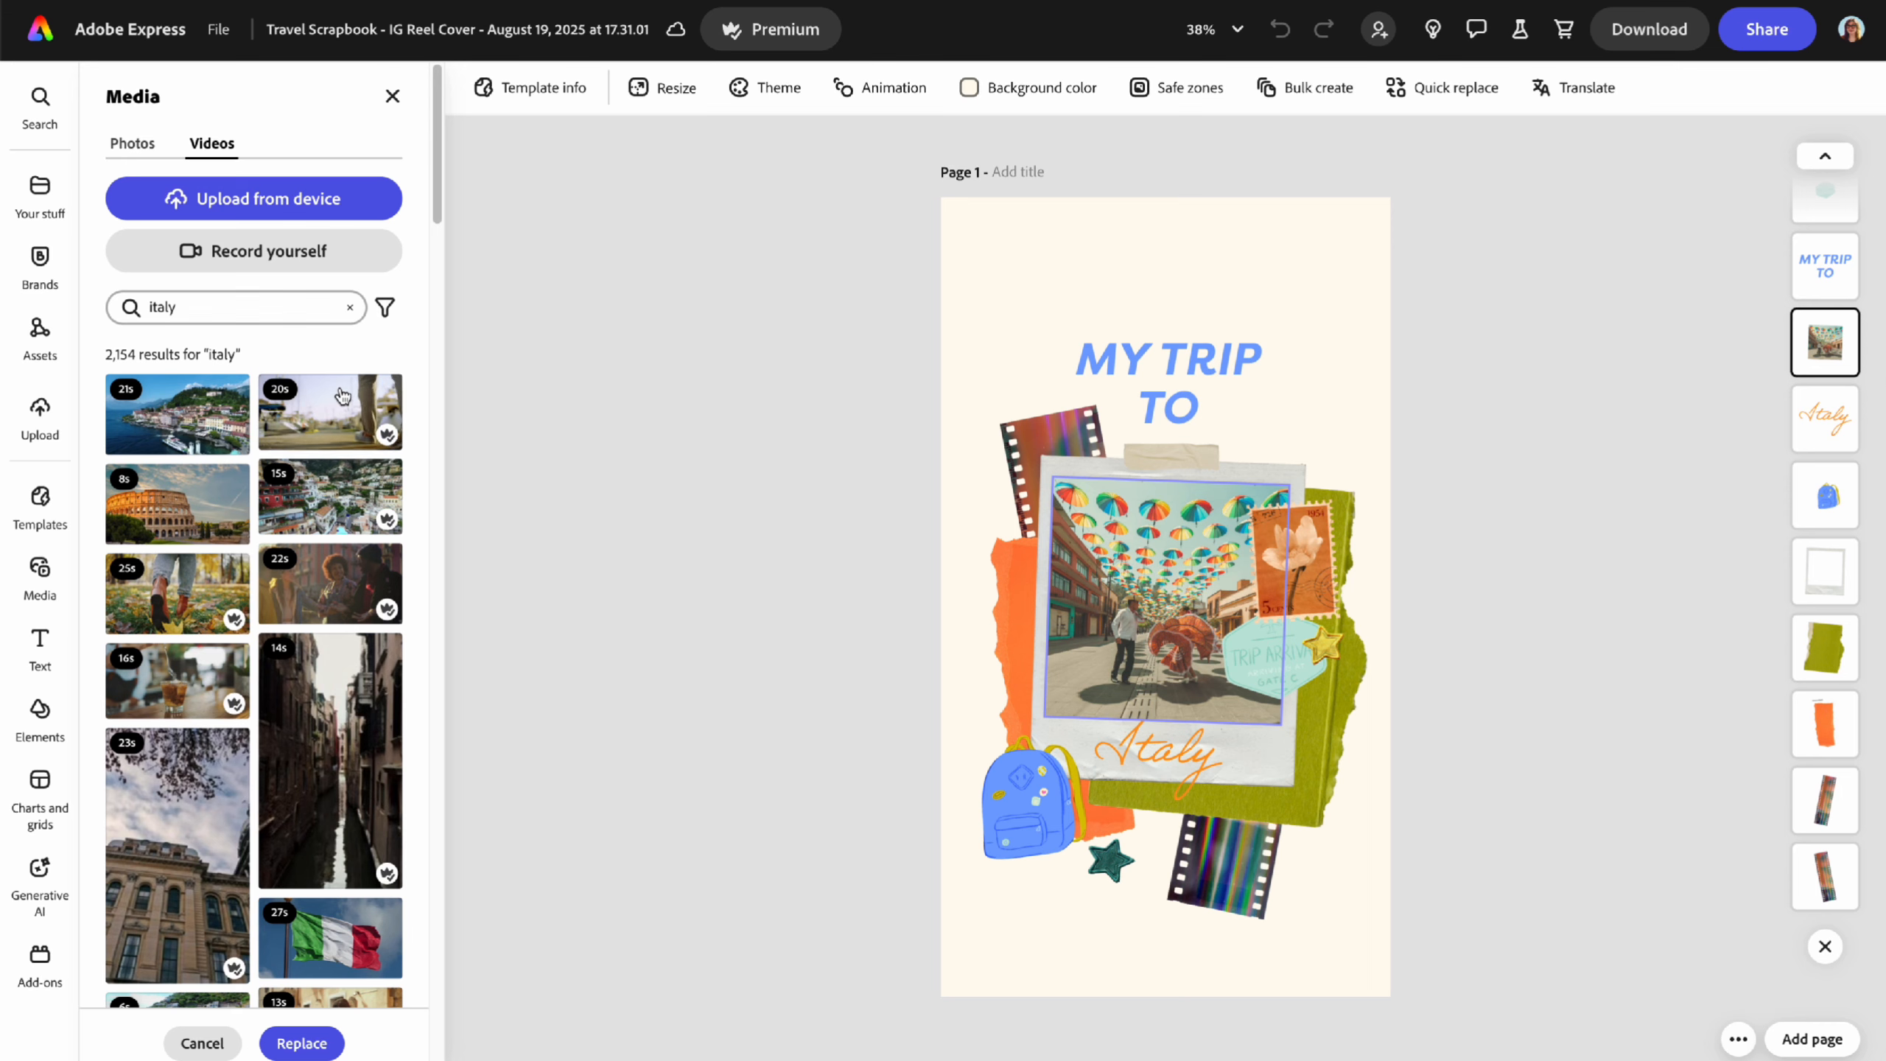
# - Replace the umbrella photo with the 13s Italy clip of a woman in green
pyautogui.scroll(-4, 269, 682)
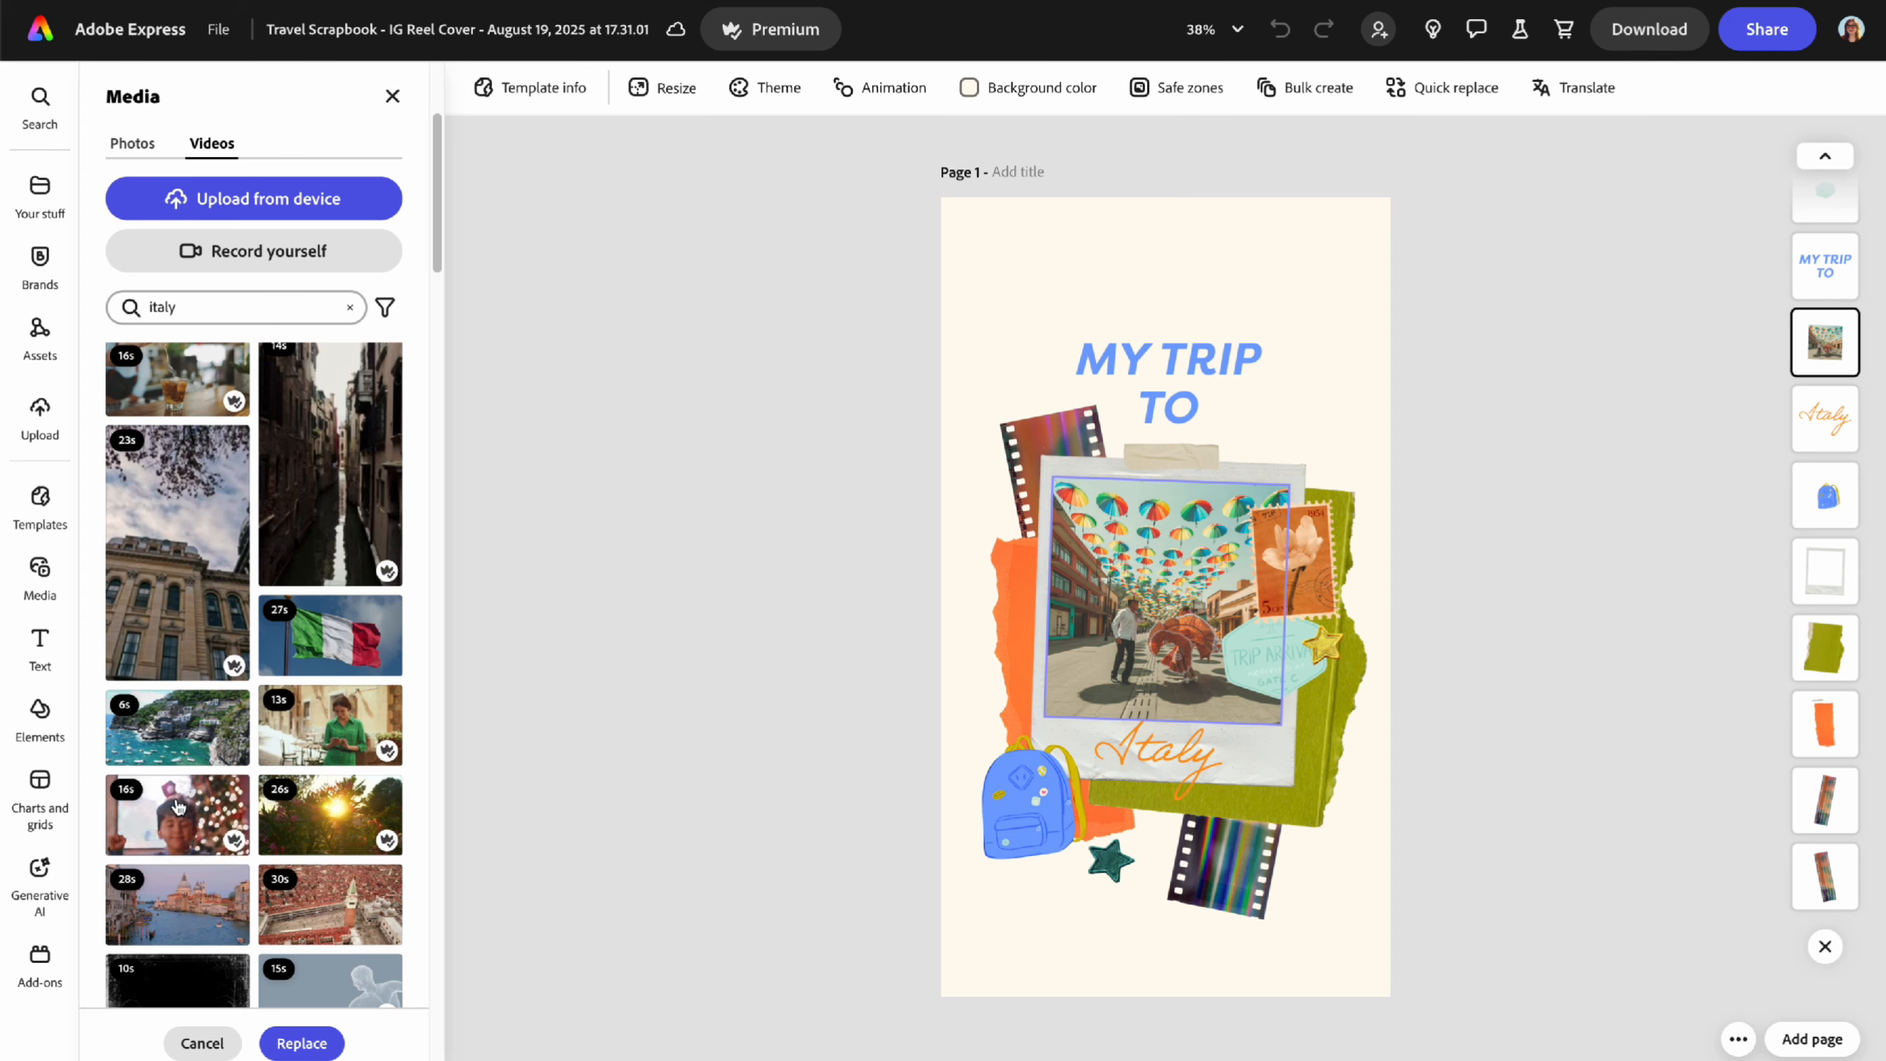
pyautogui.scroll(-1, 335, 828)
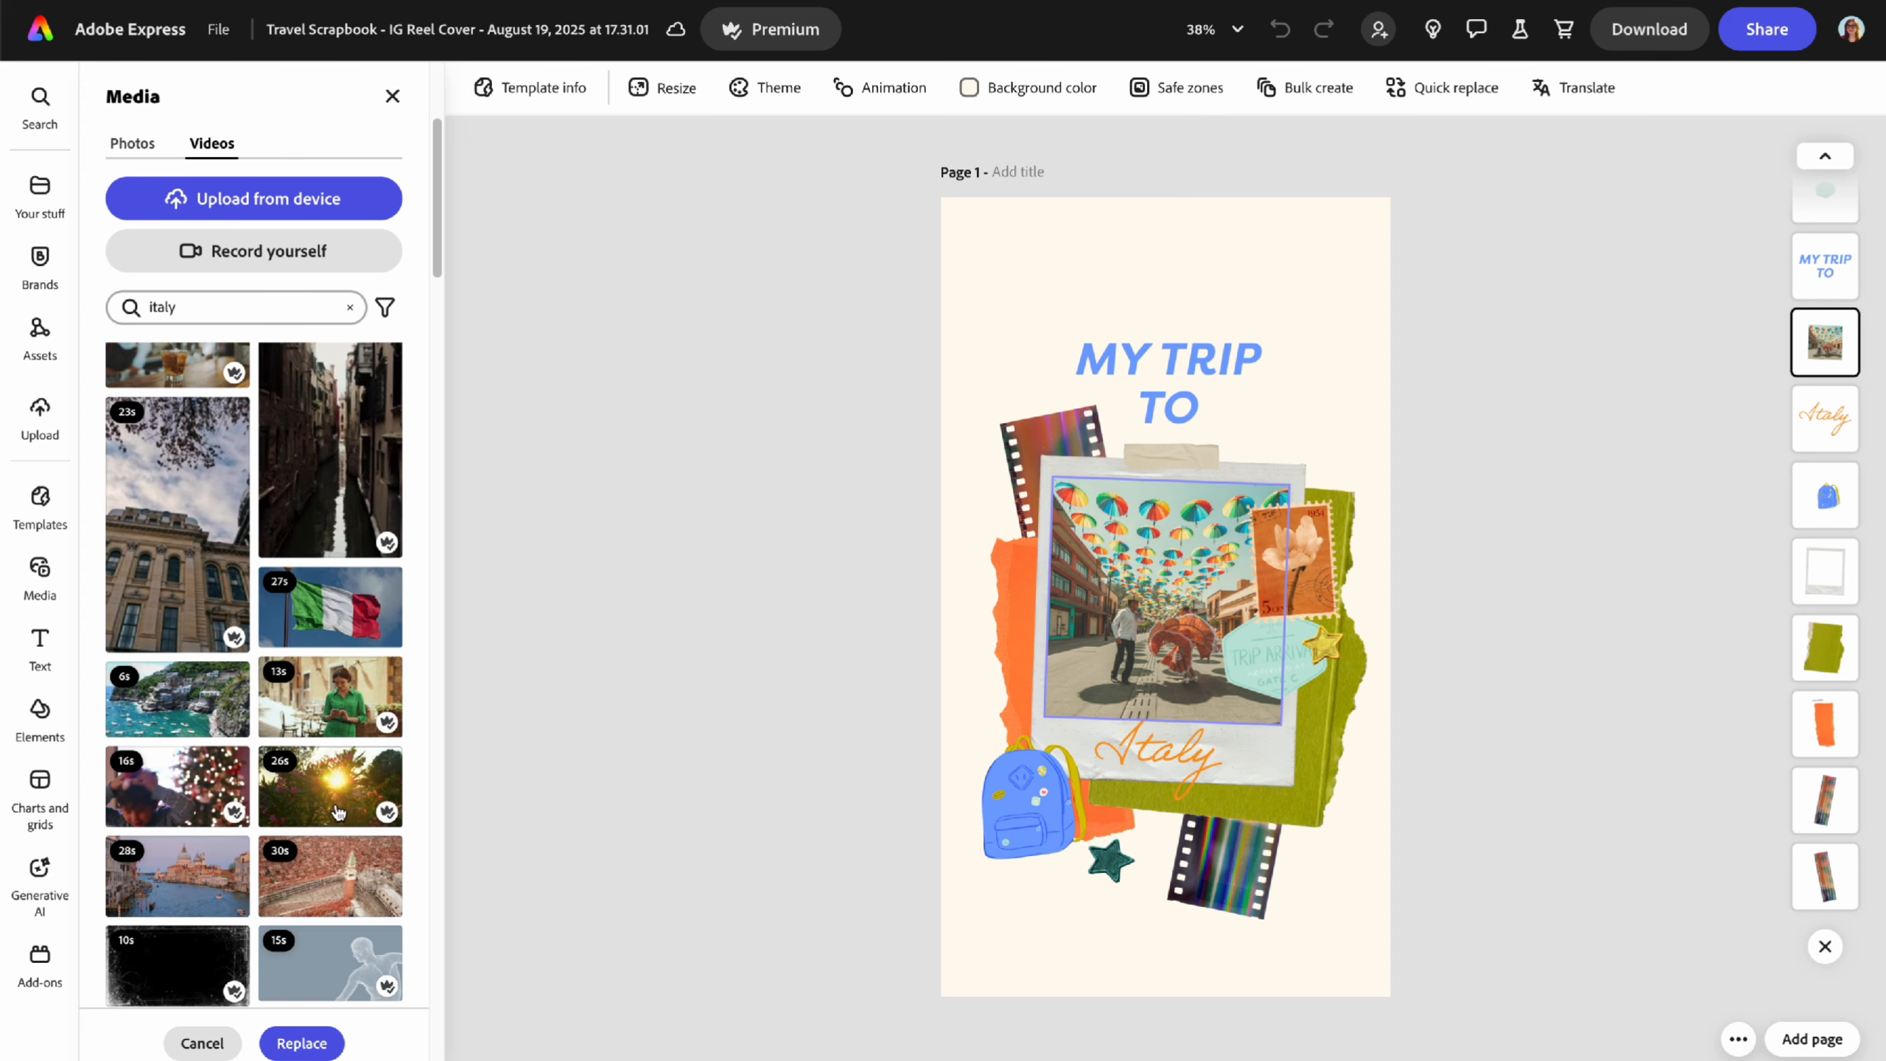
pyautogui.scroll(-3, 334, 828)
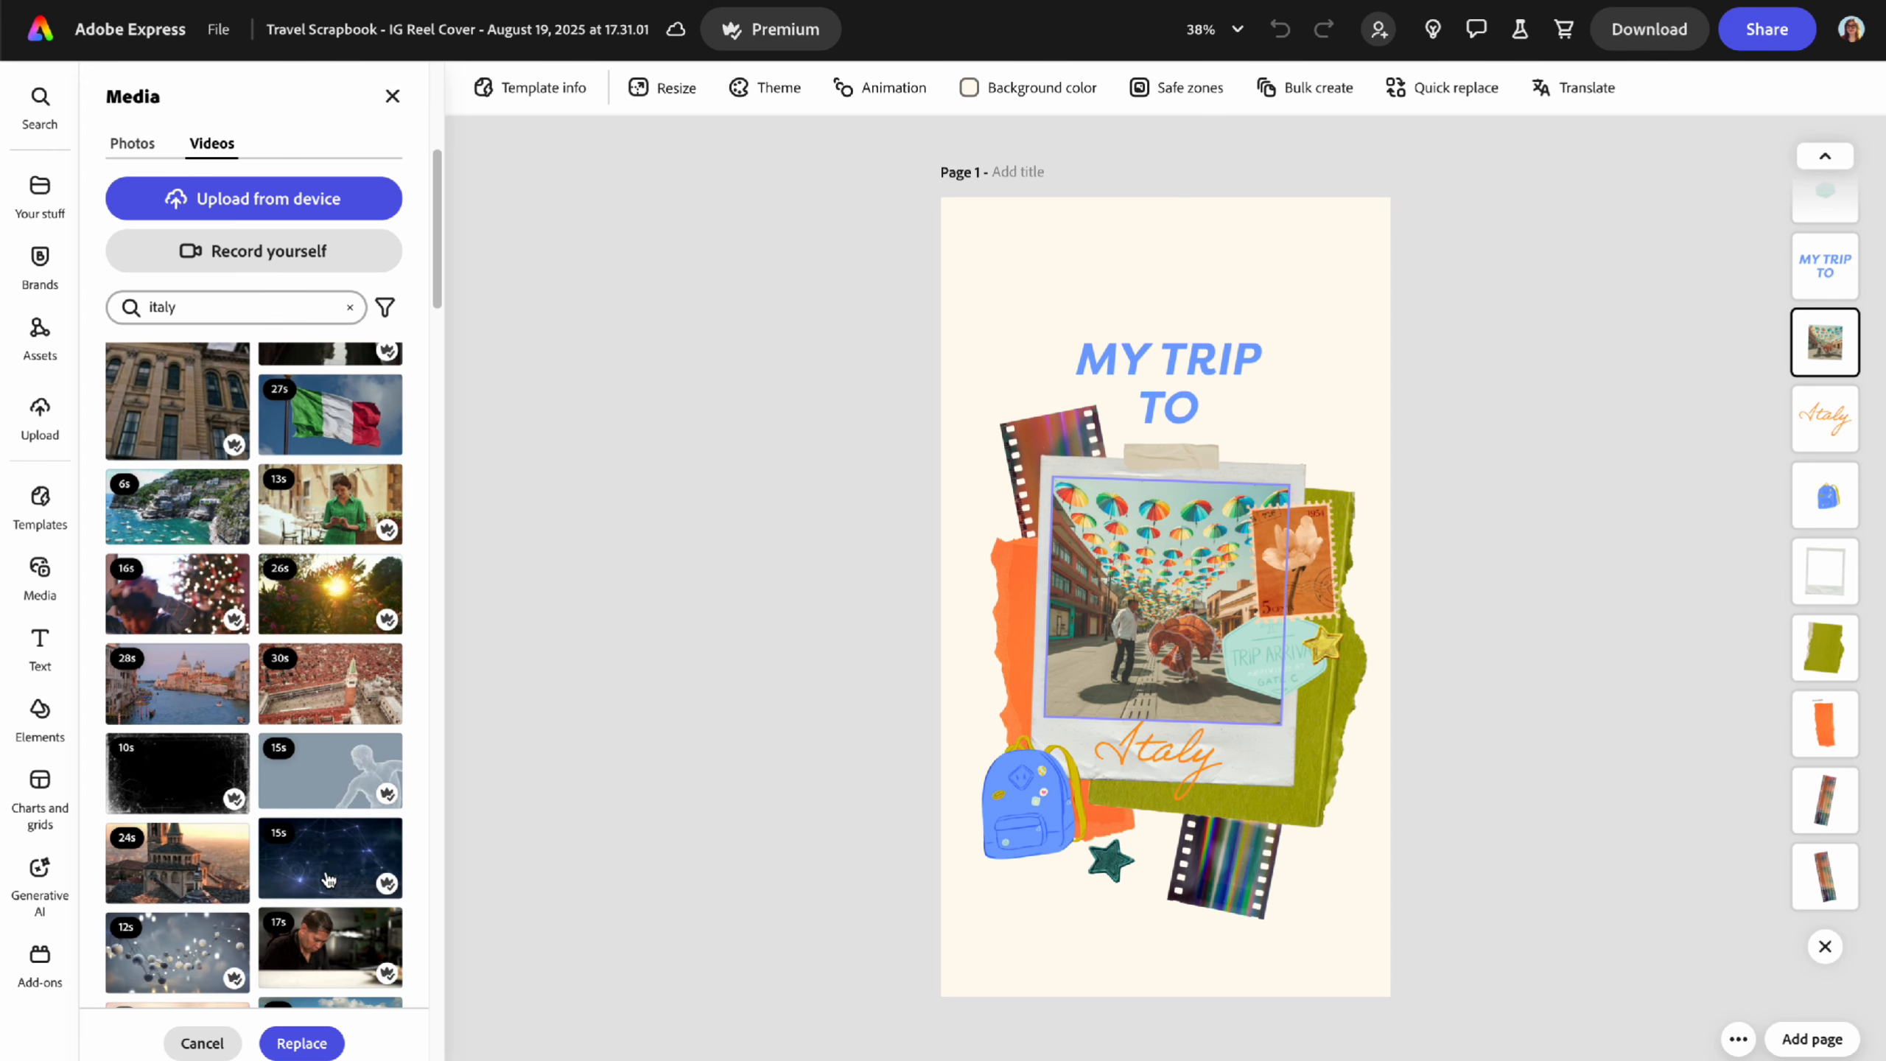
pyautogui.scroll(3, 319, 879)
pyautogui.click(336, 687)
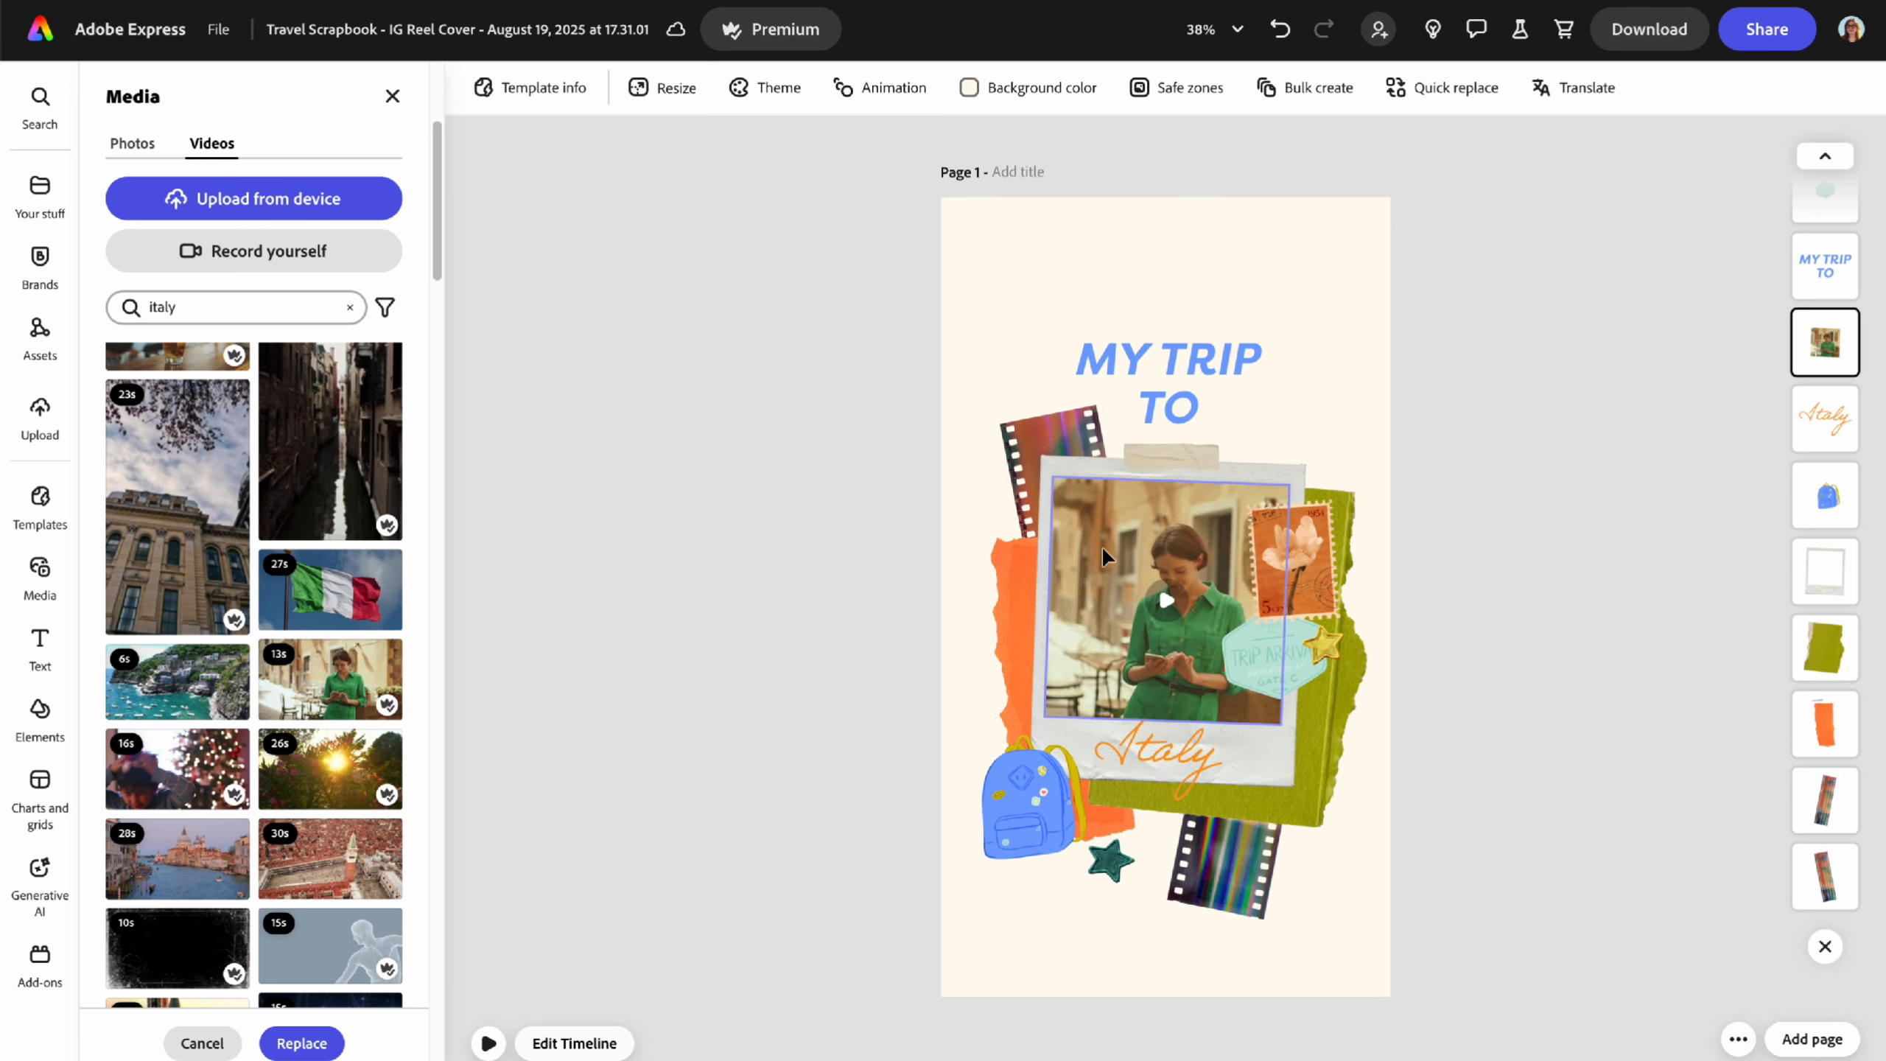
pyautogui.click(392, 96)
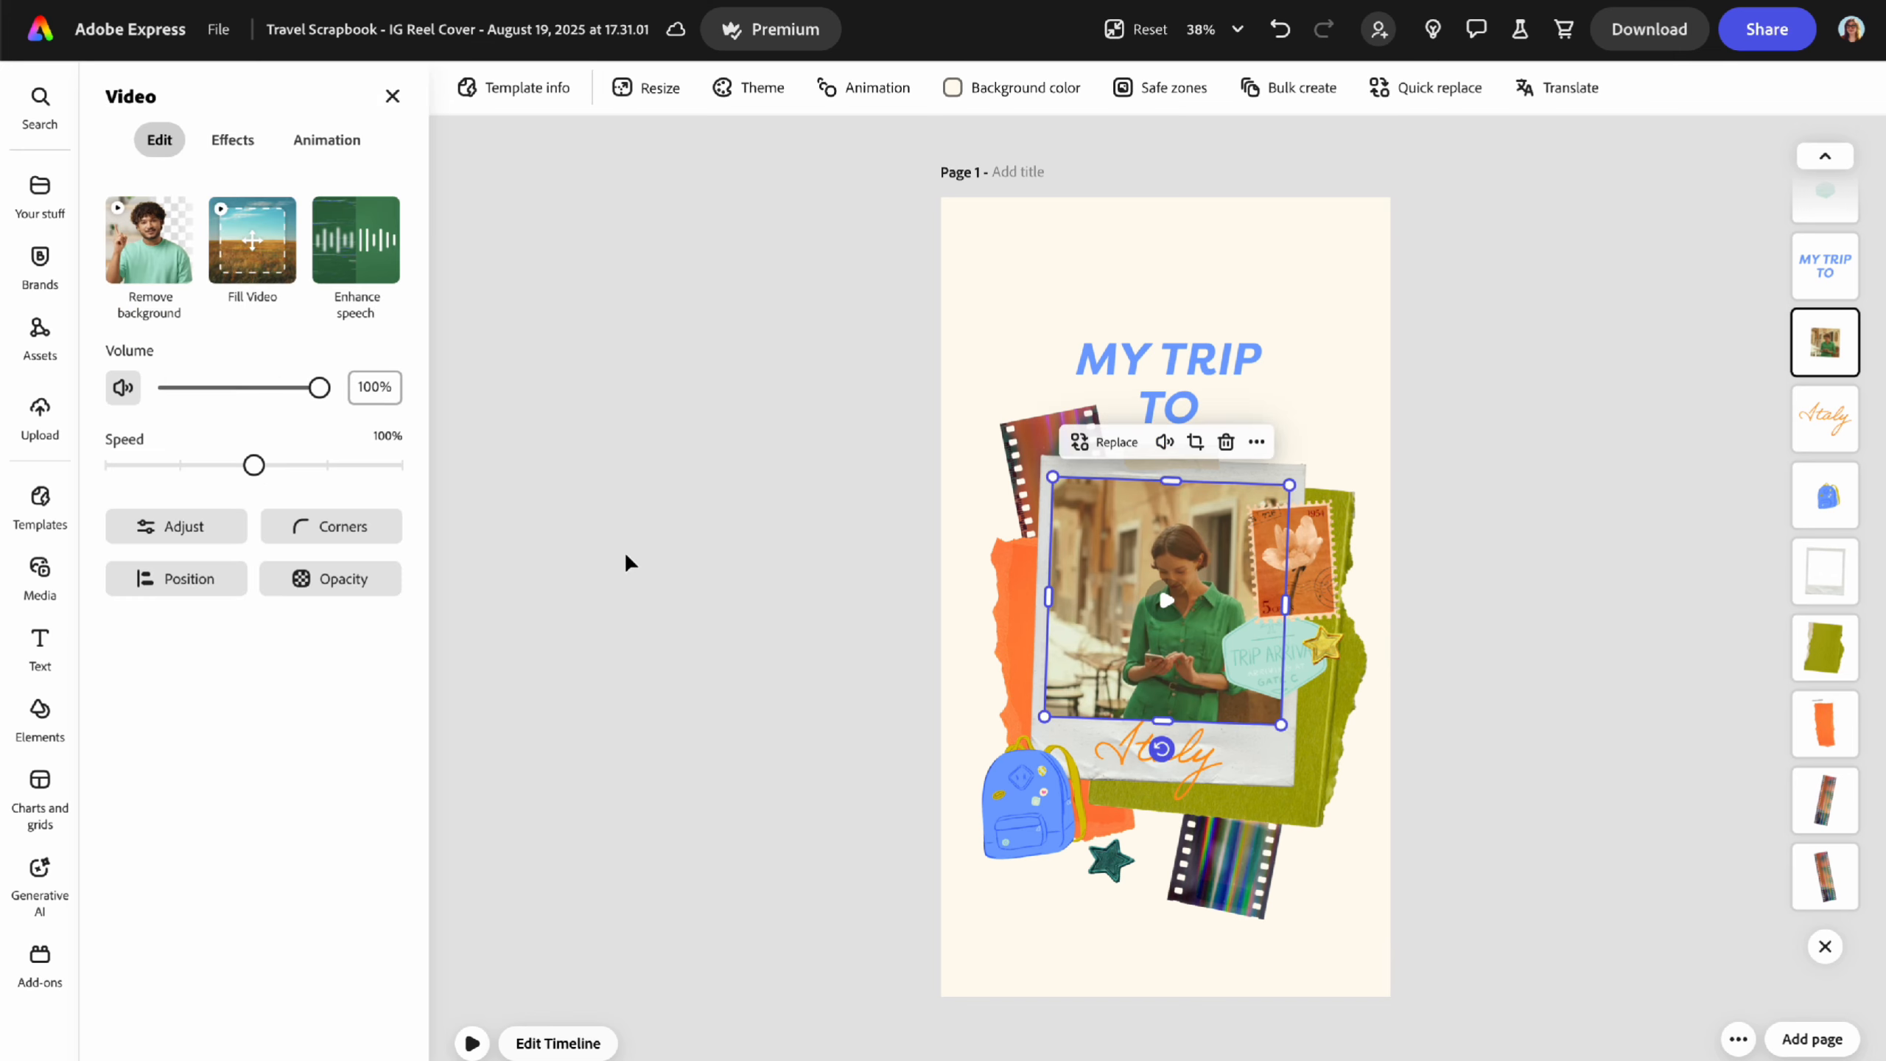
# - Open the page timeline, play the cover to about 0:06, and select the polaroid's video
pyautogui.click(637, 594)
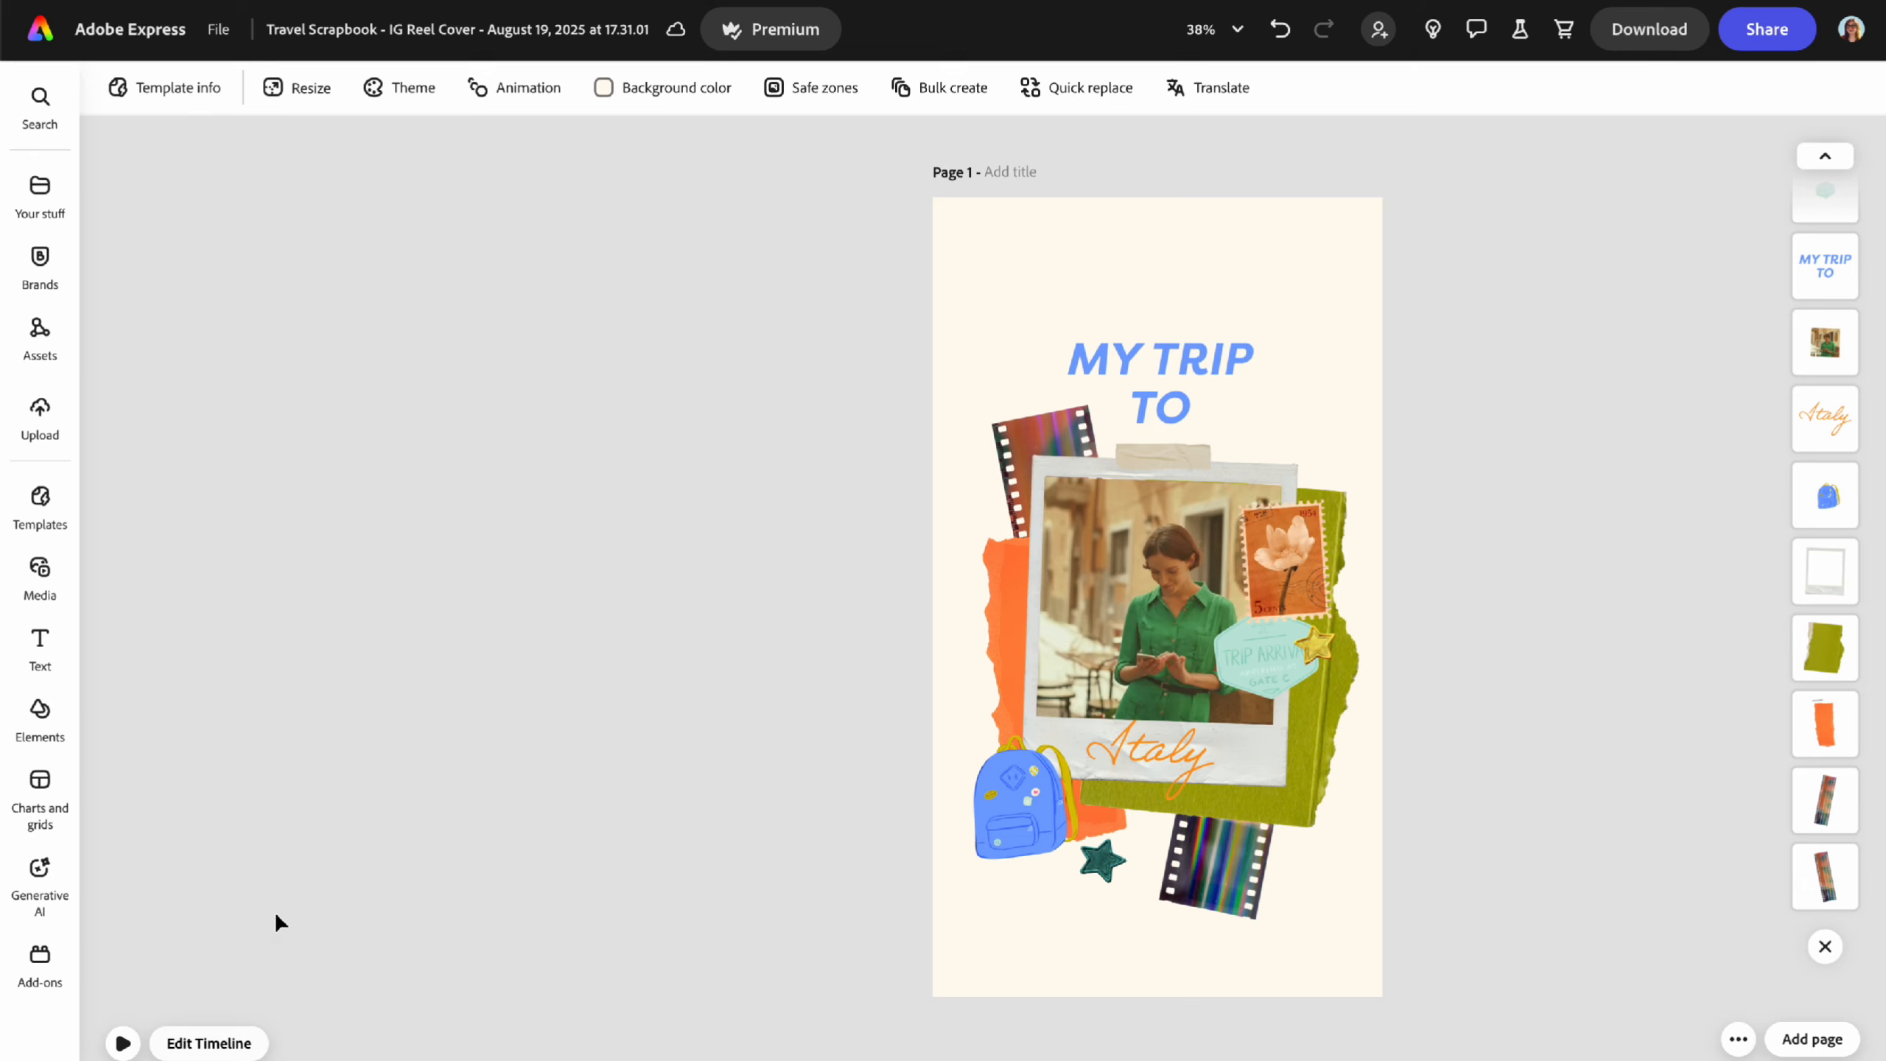
pyautogui.click(209, 1043)
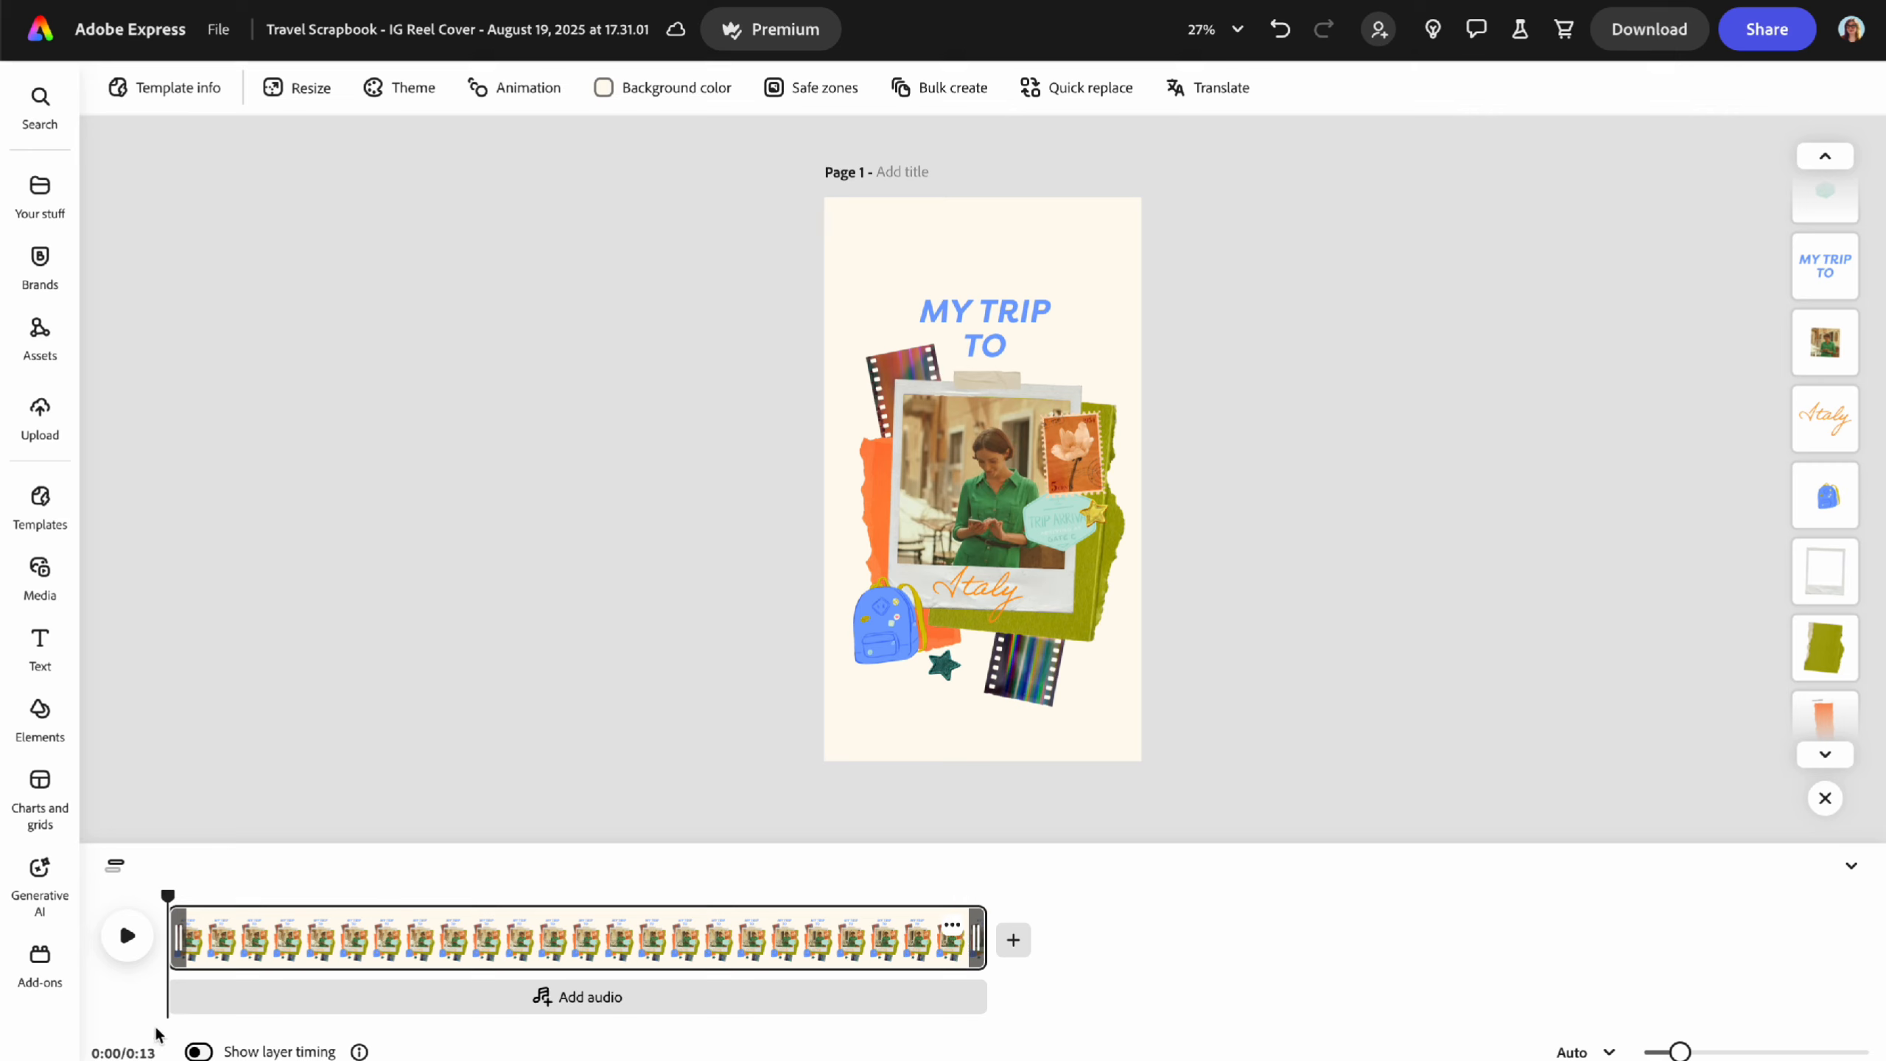
pyautogui.click(127, 938)
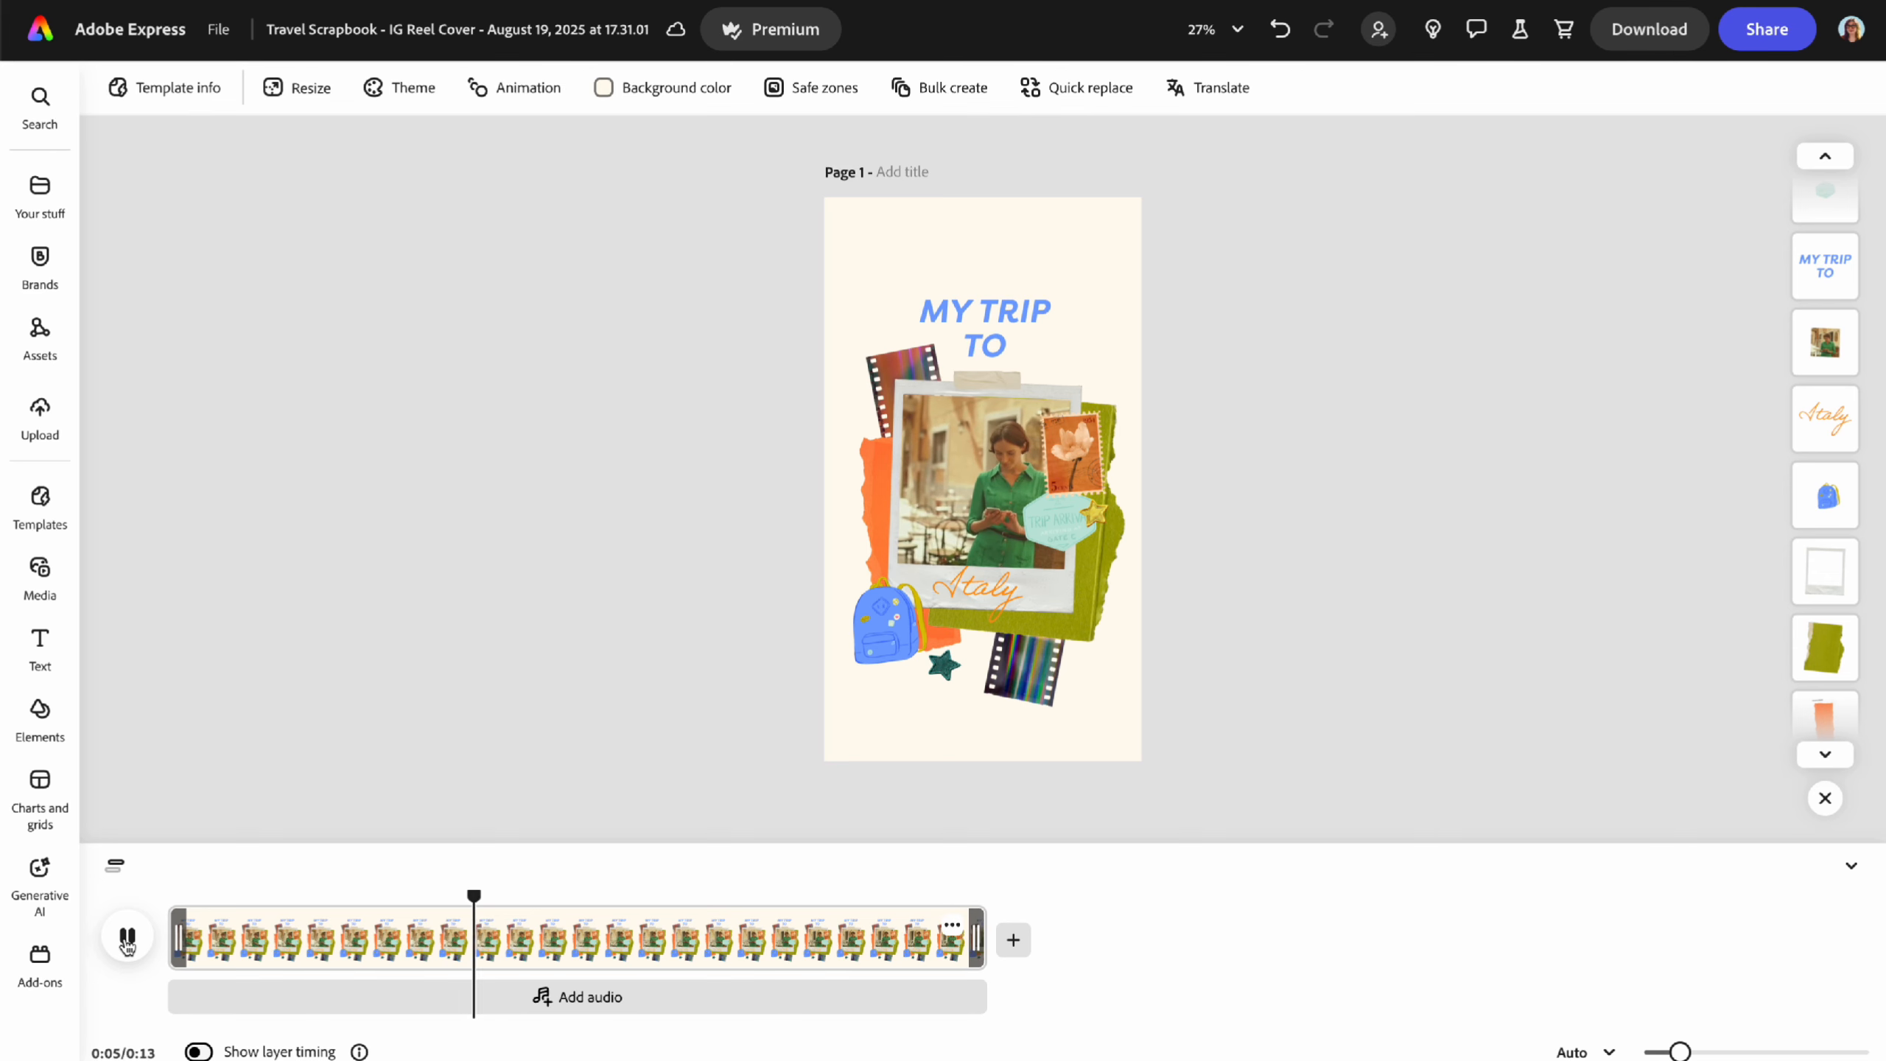
pyautogui.click(126, 940)
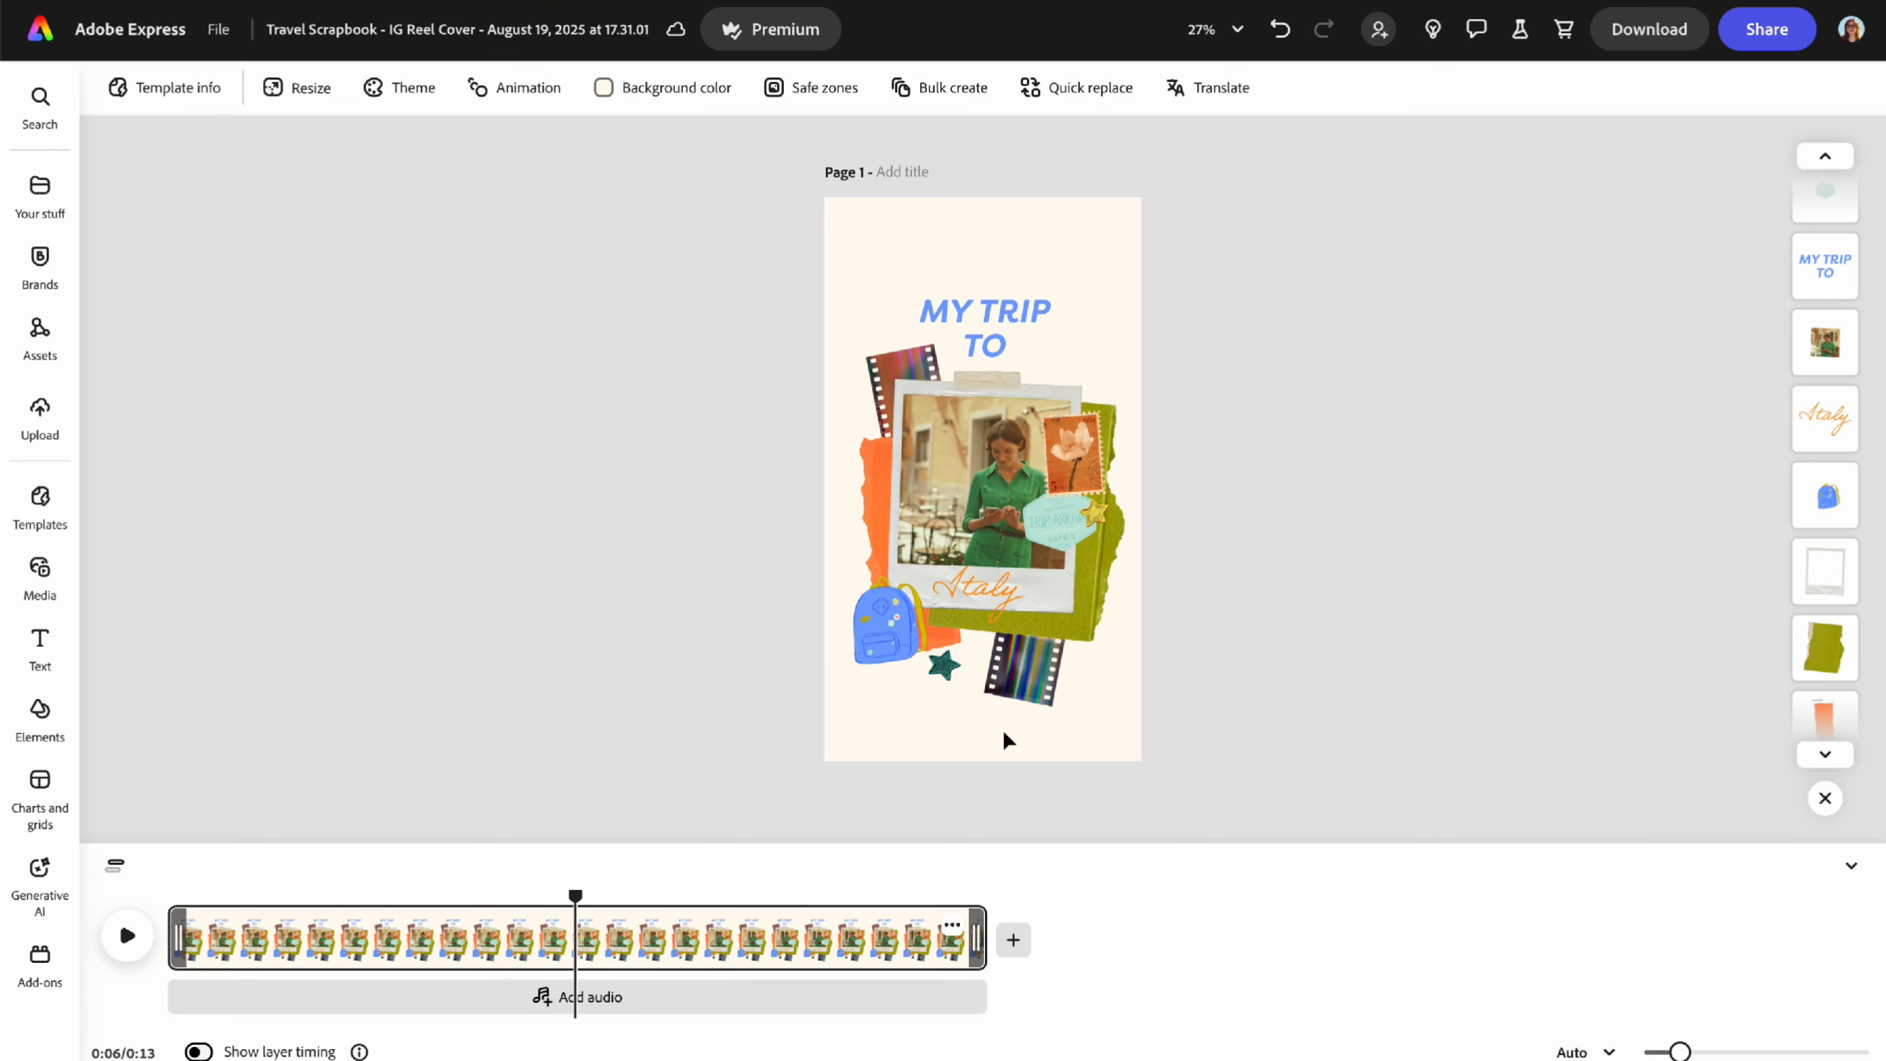
pyautogui.click(965, 513)
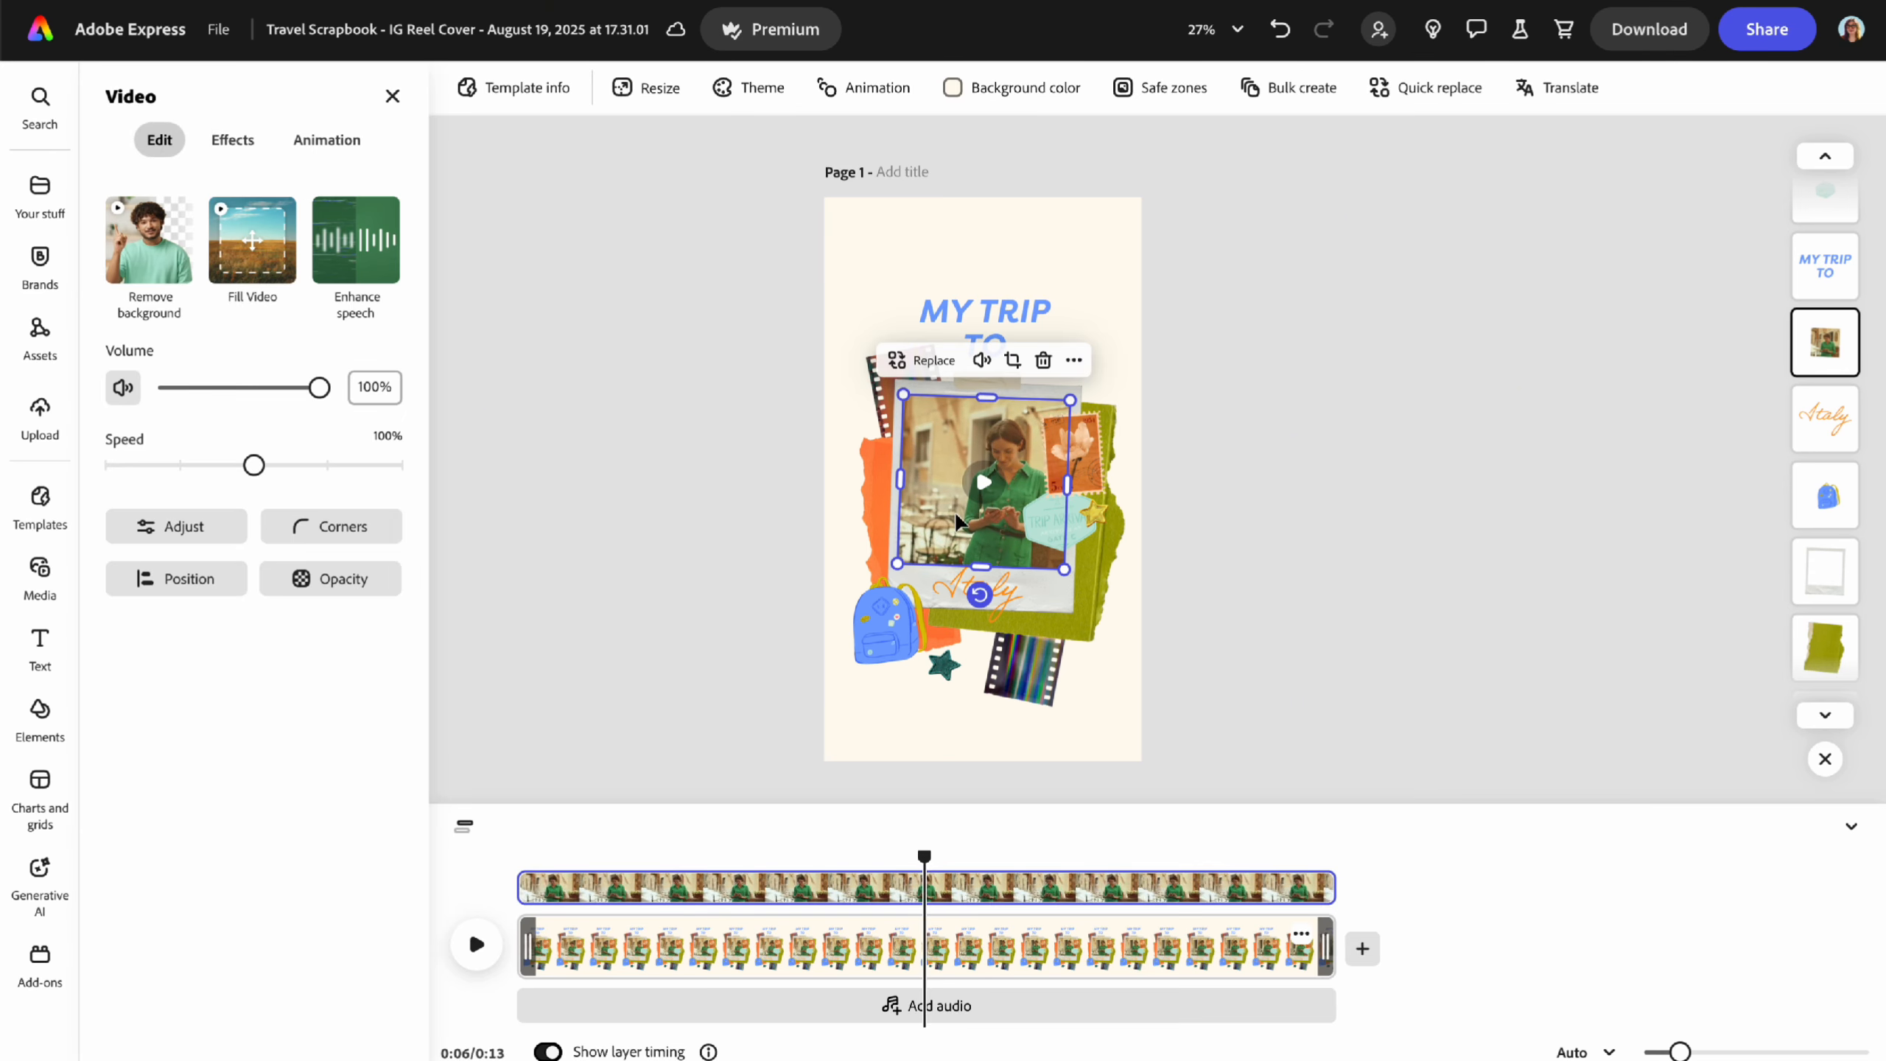
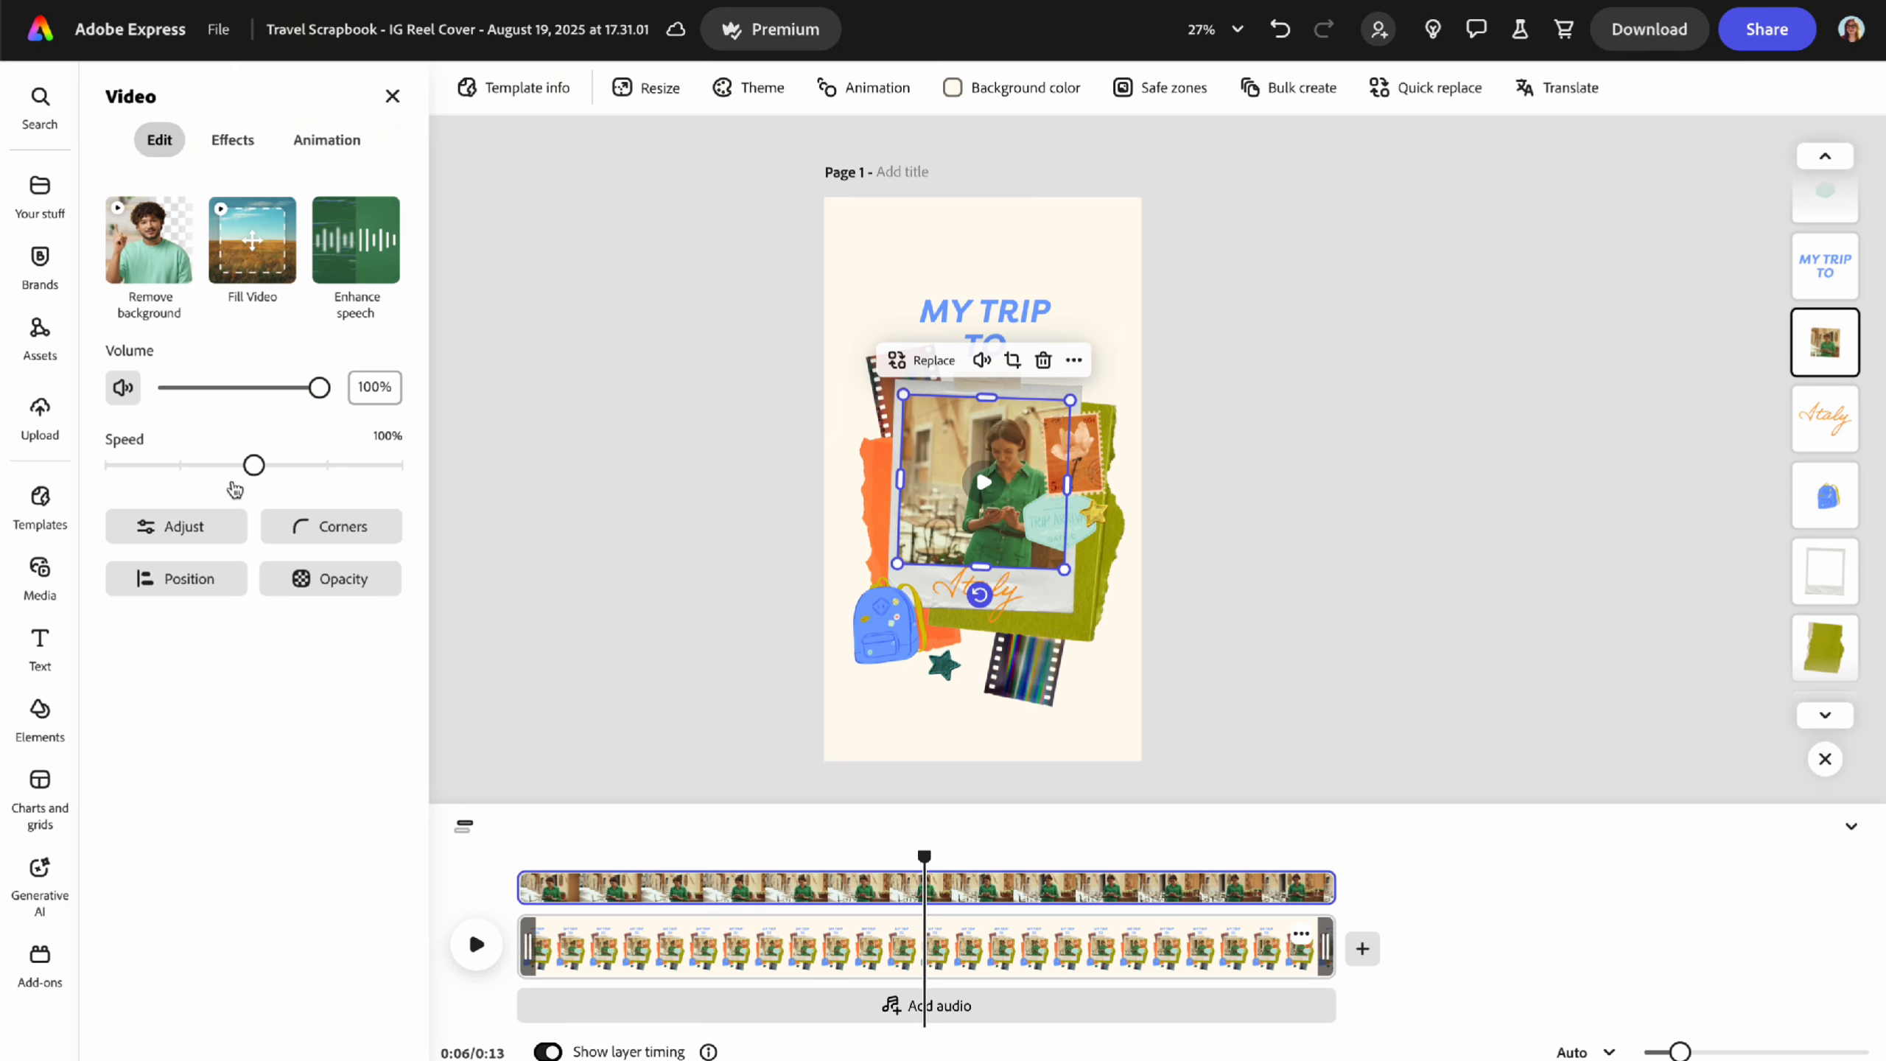
# - Speed the Italy travel clip up to 150% in the Video Edit panel
pyautogui.moveTo(254, 464); pyautogui.dragTo(327, 465)
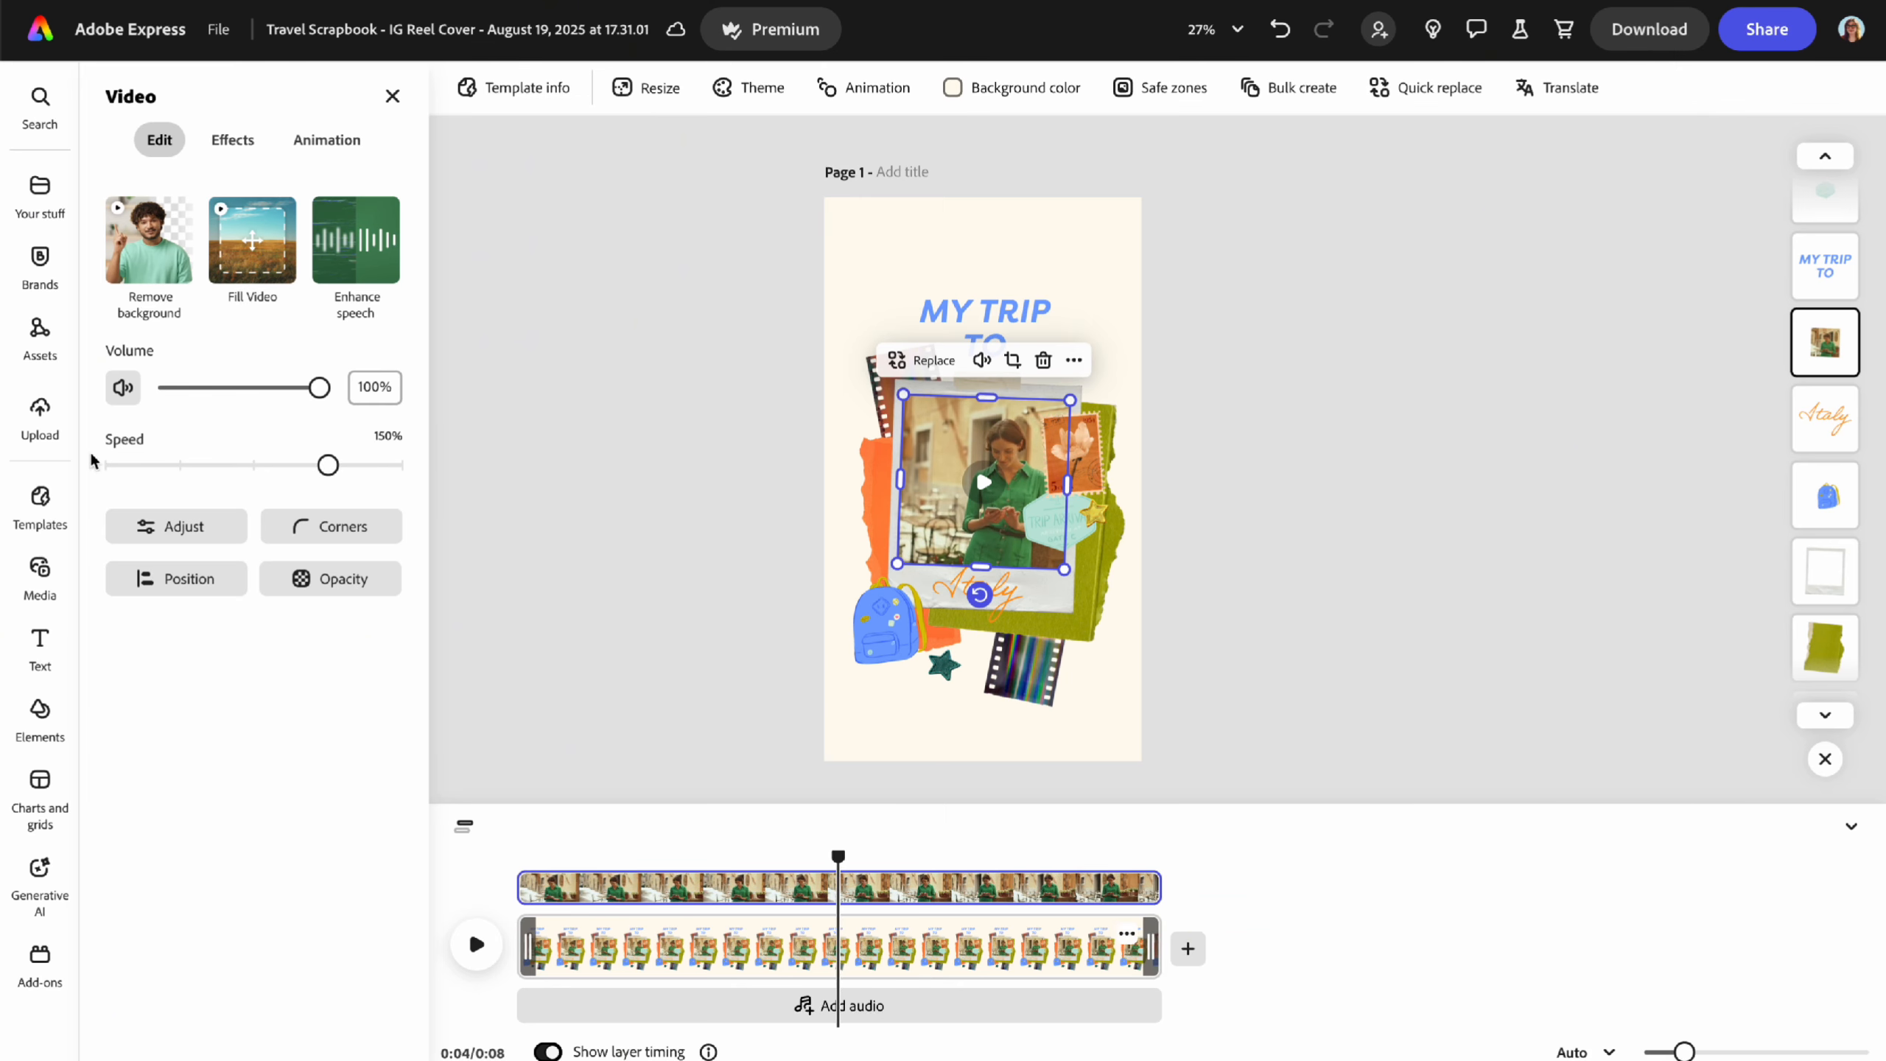
pyautogui.click(233, 140)
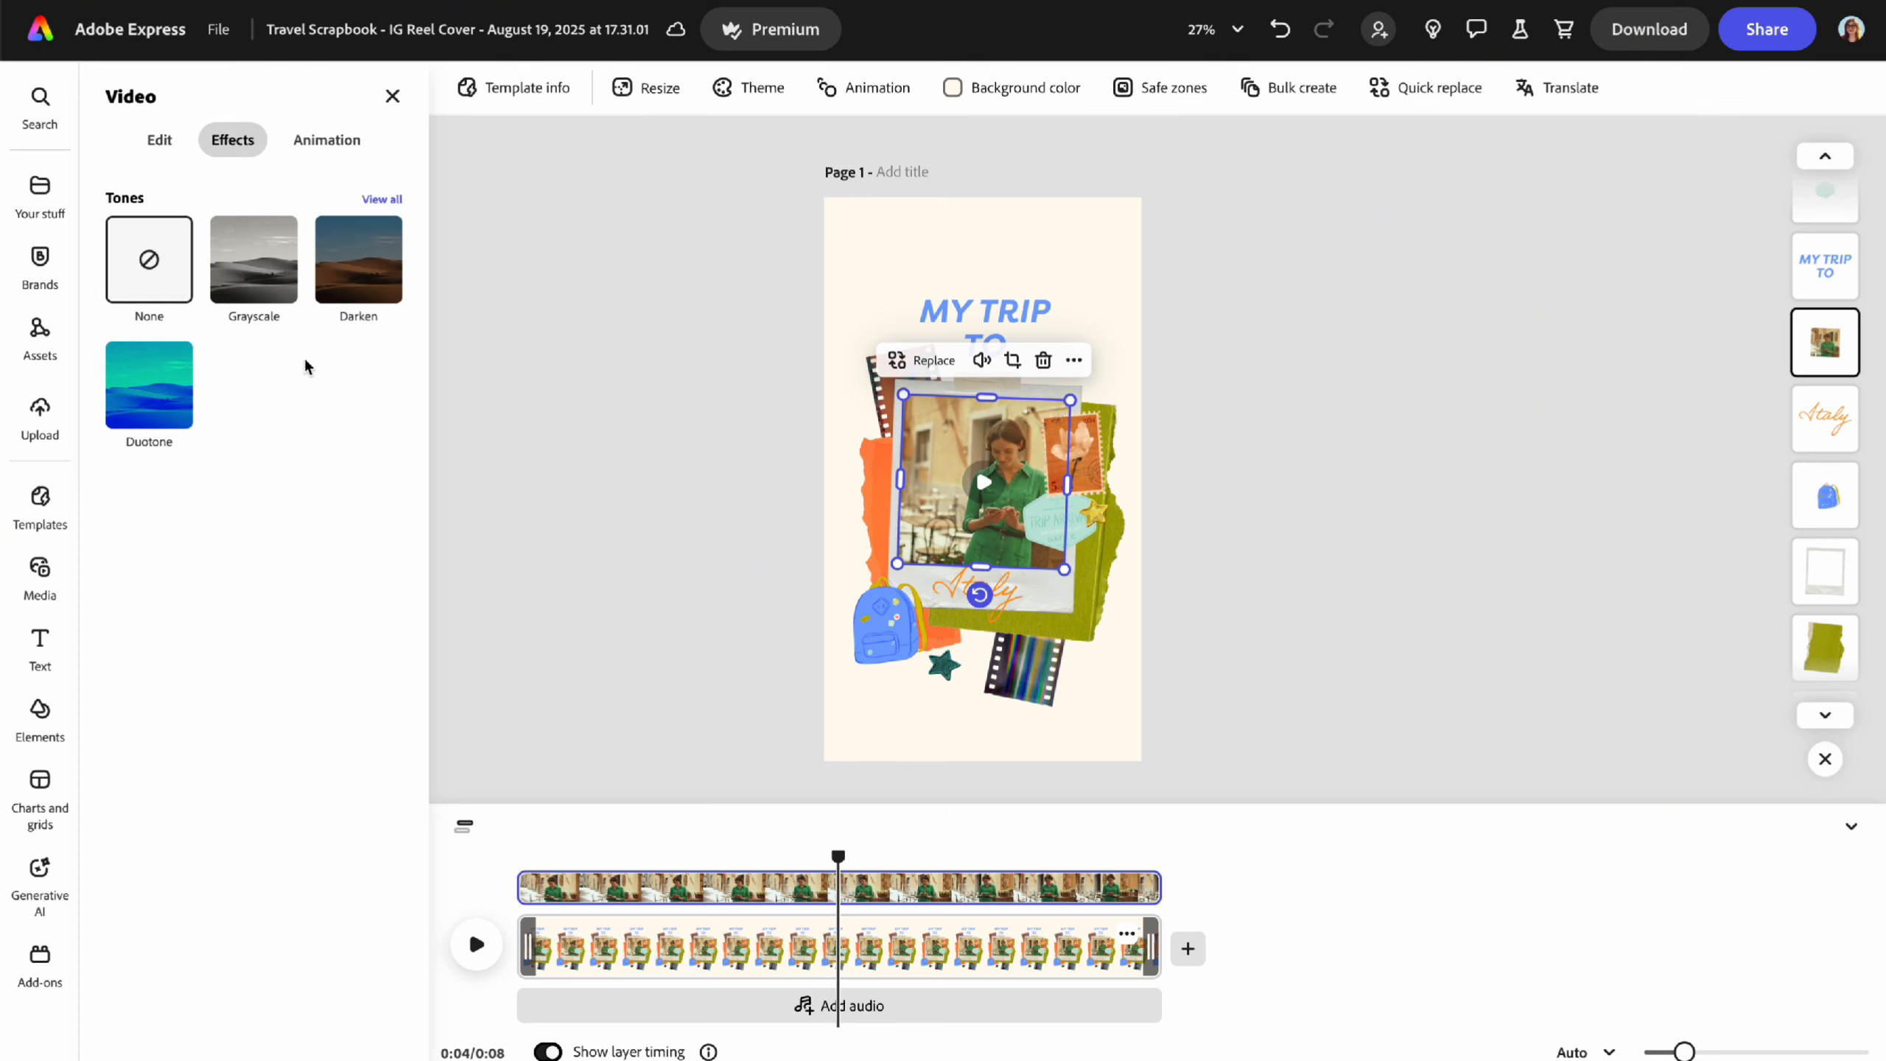
pyautogui.click(159, 140)
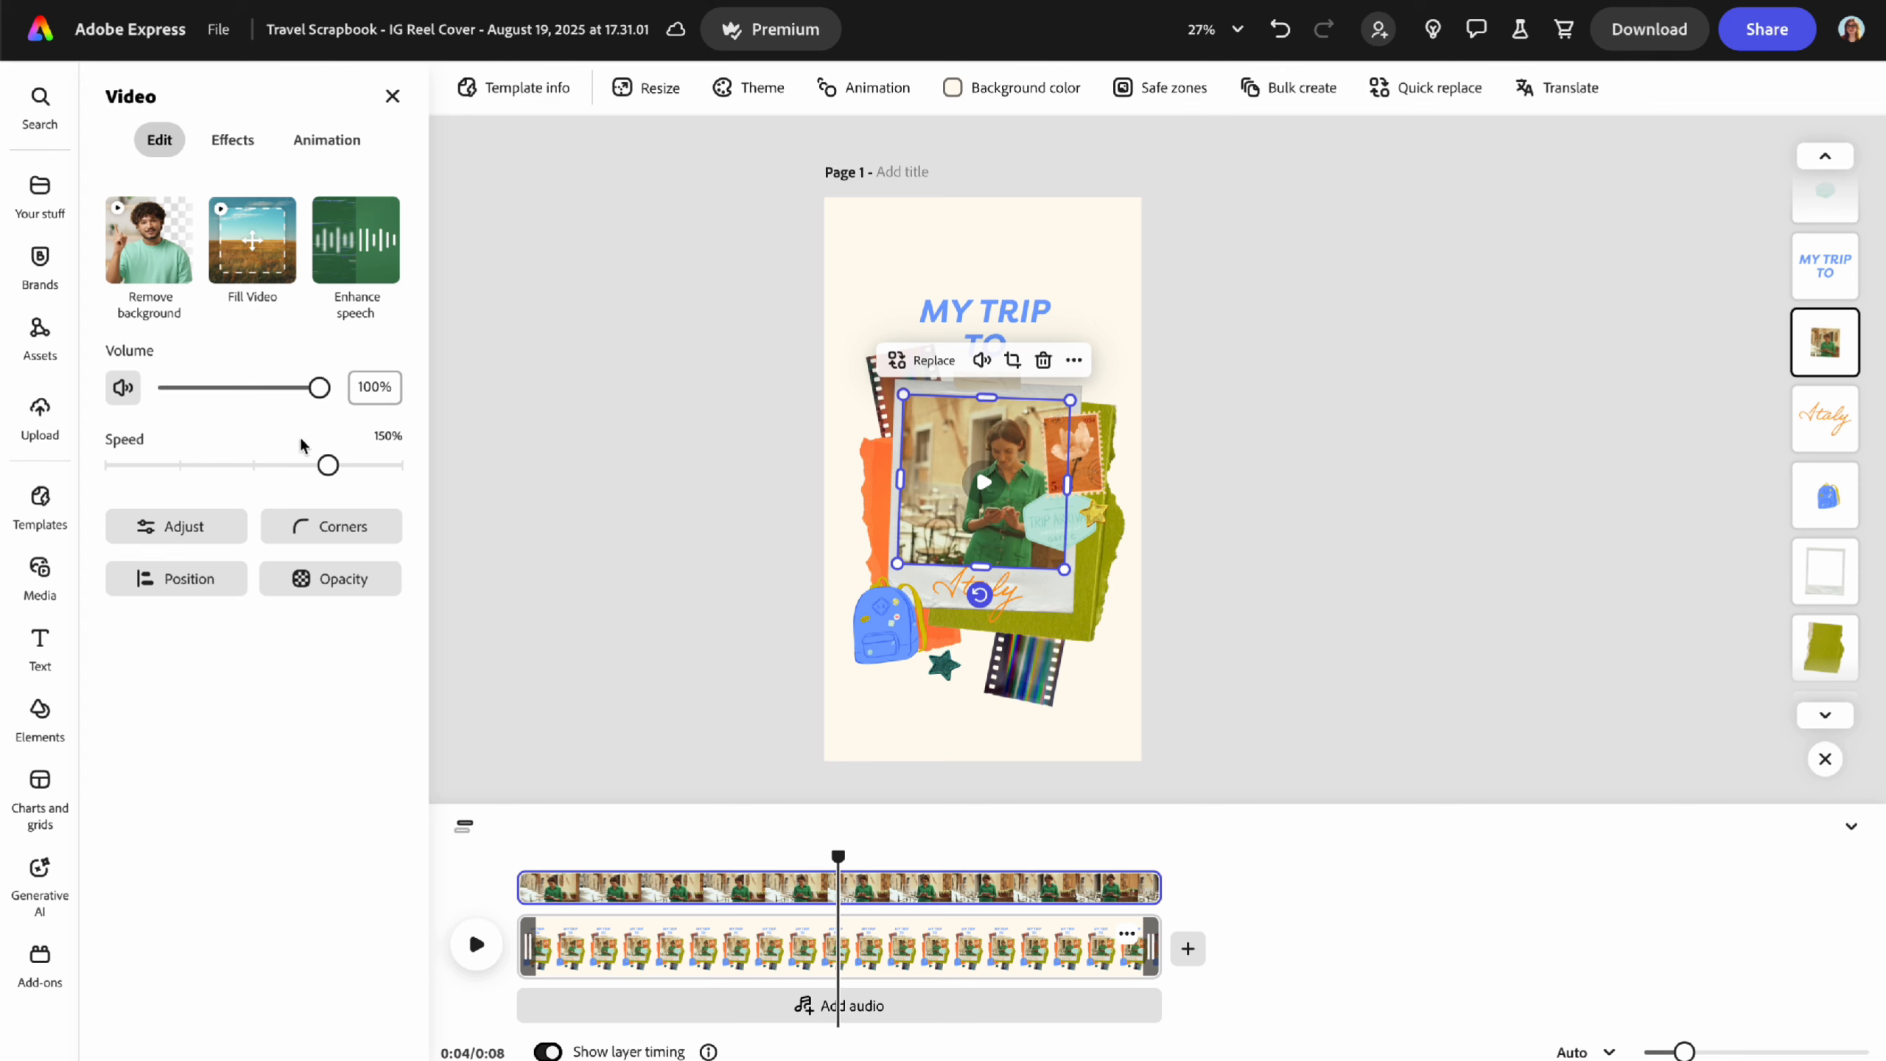
pyautogui.click(392, 96)
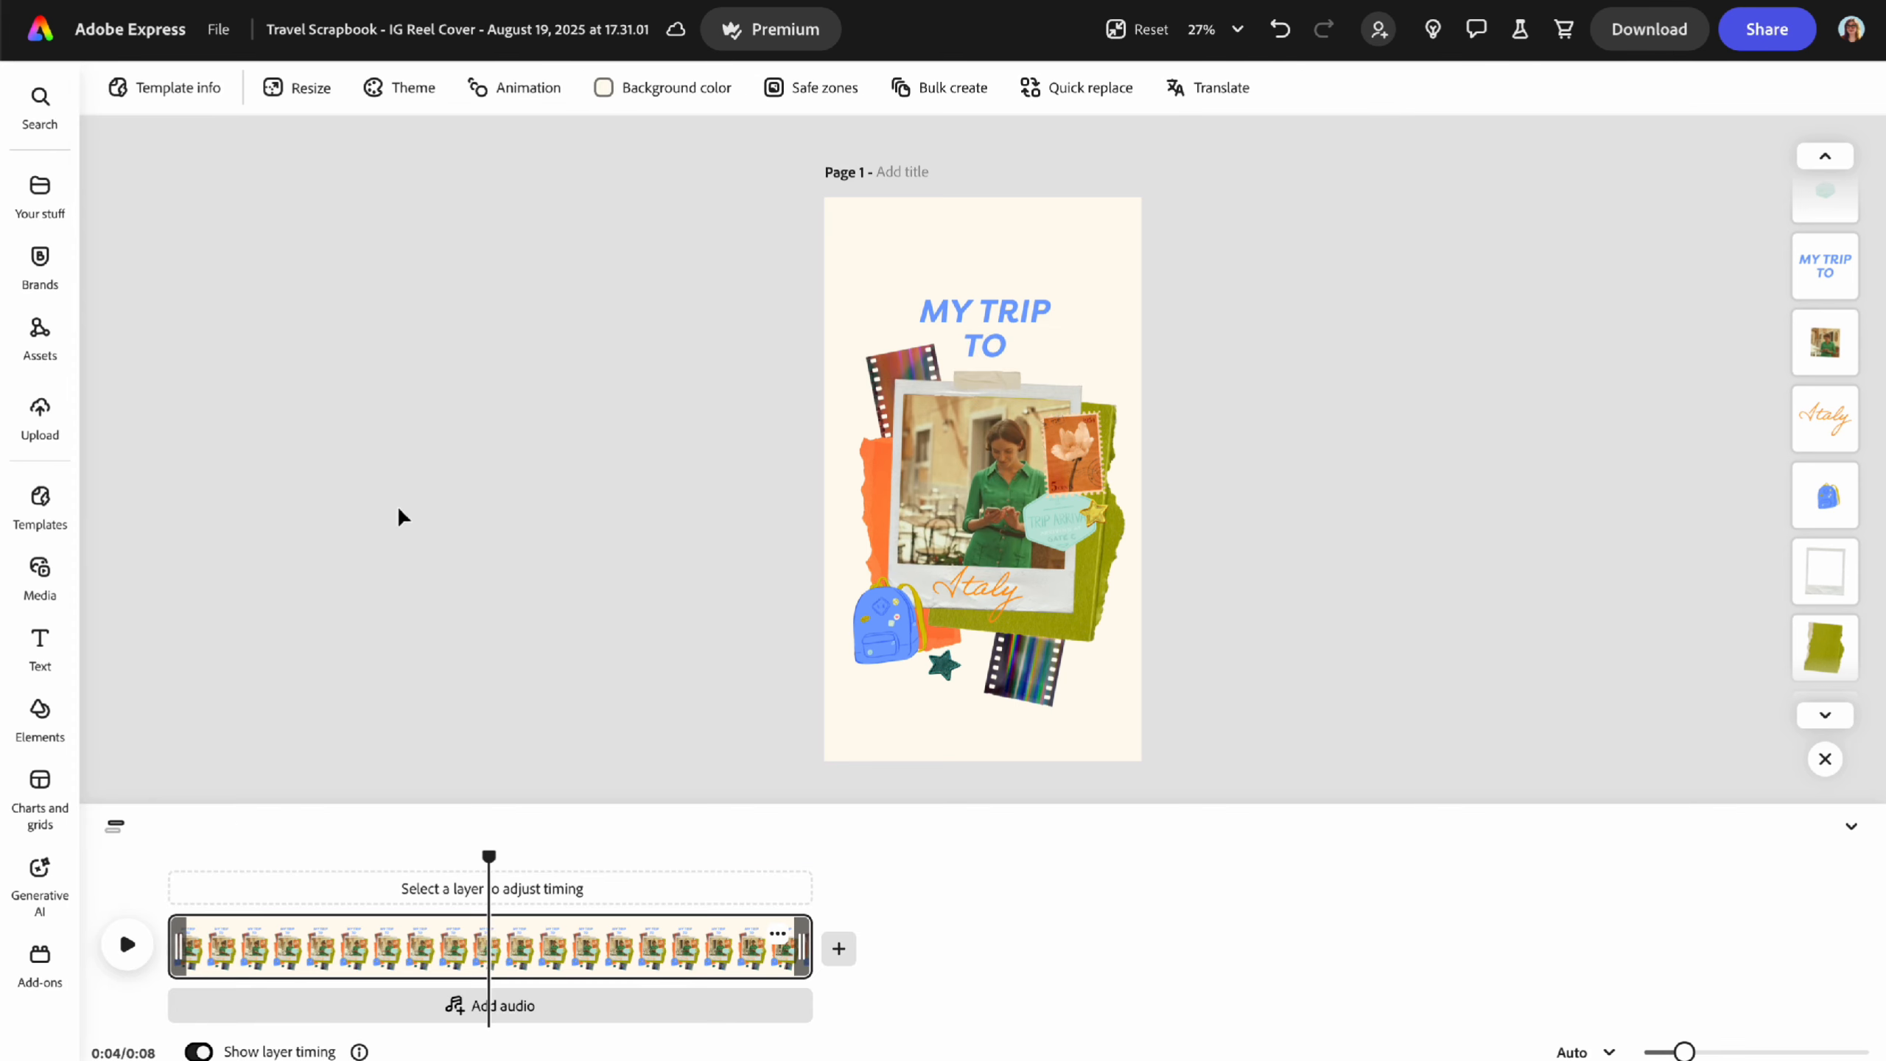
# - Preview the faster 8-second cover from the start, then select the MY TRIP TO title
pyautogui.click(178, 864)
pyautogui.click(130, 944)
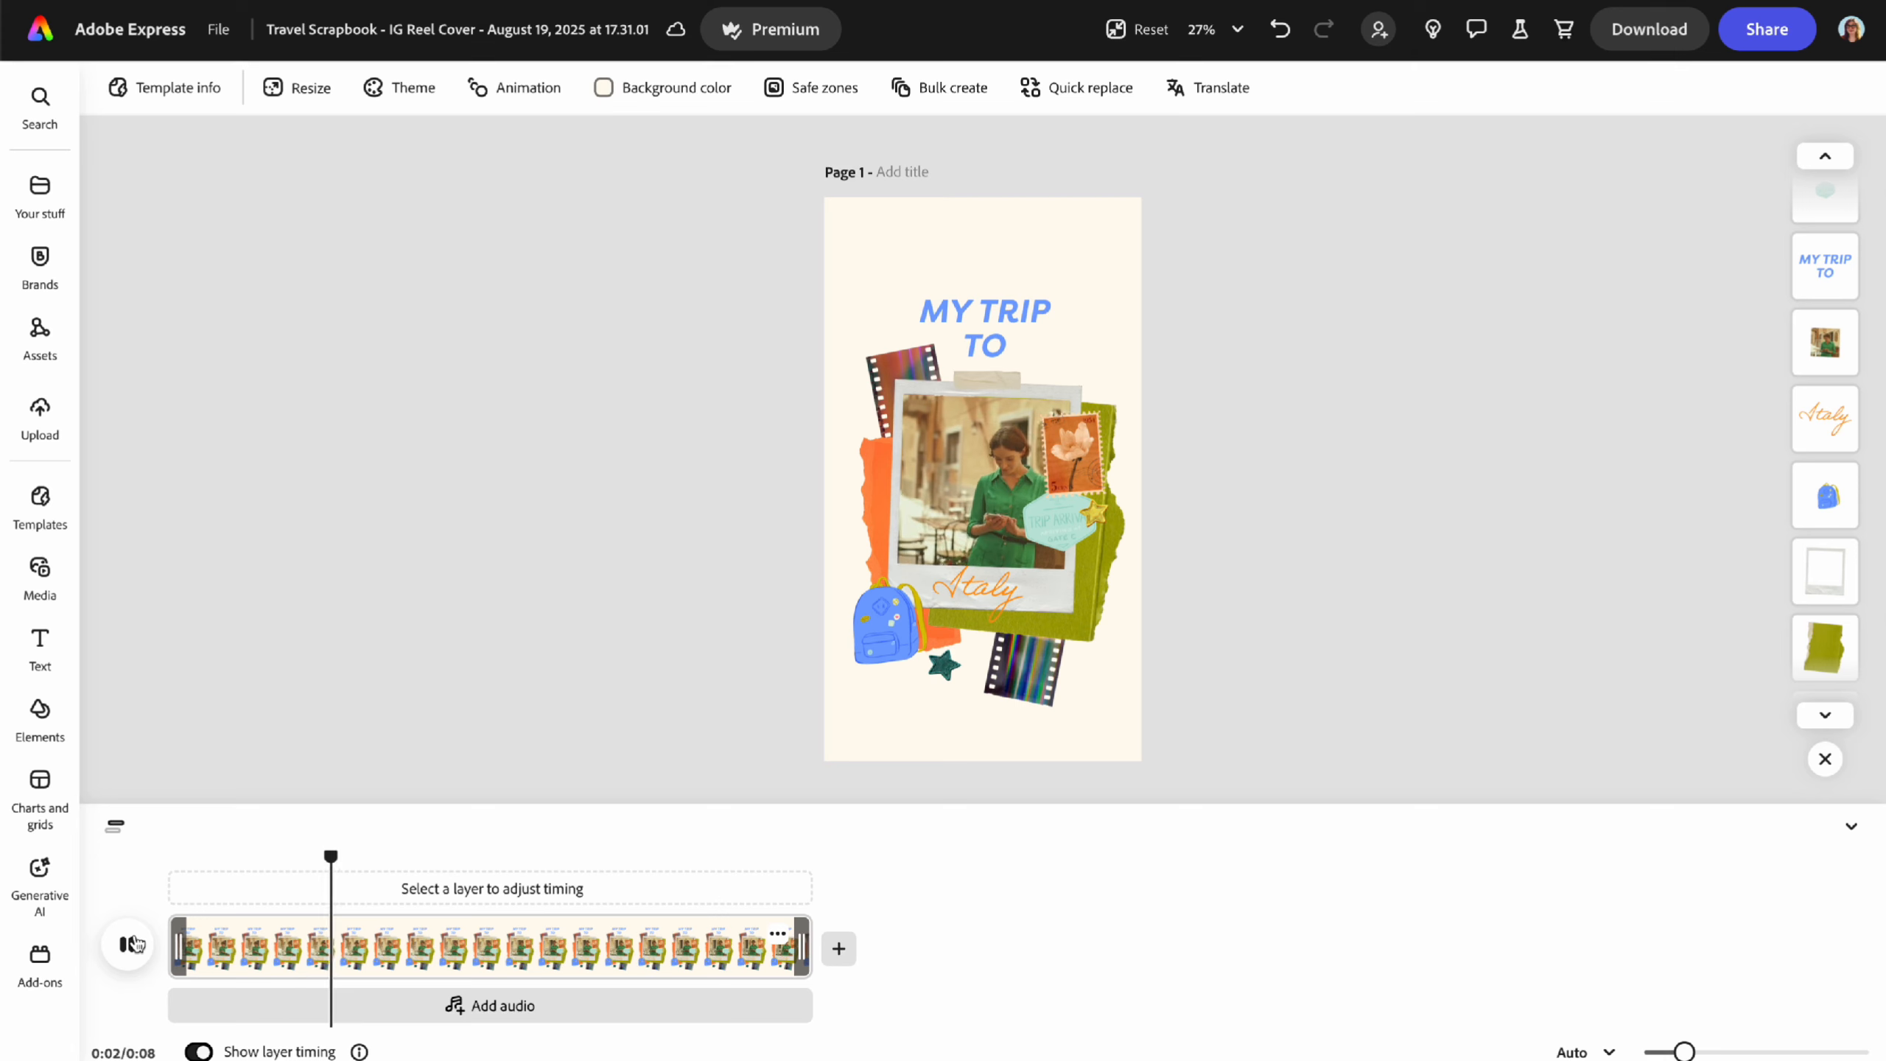
pyautogui.click(133, 944)
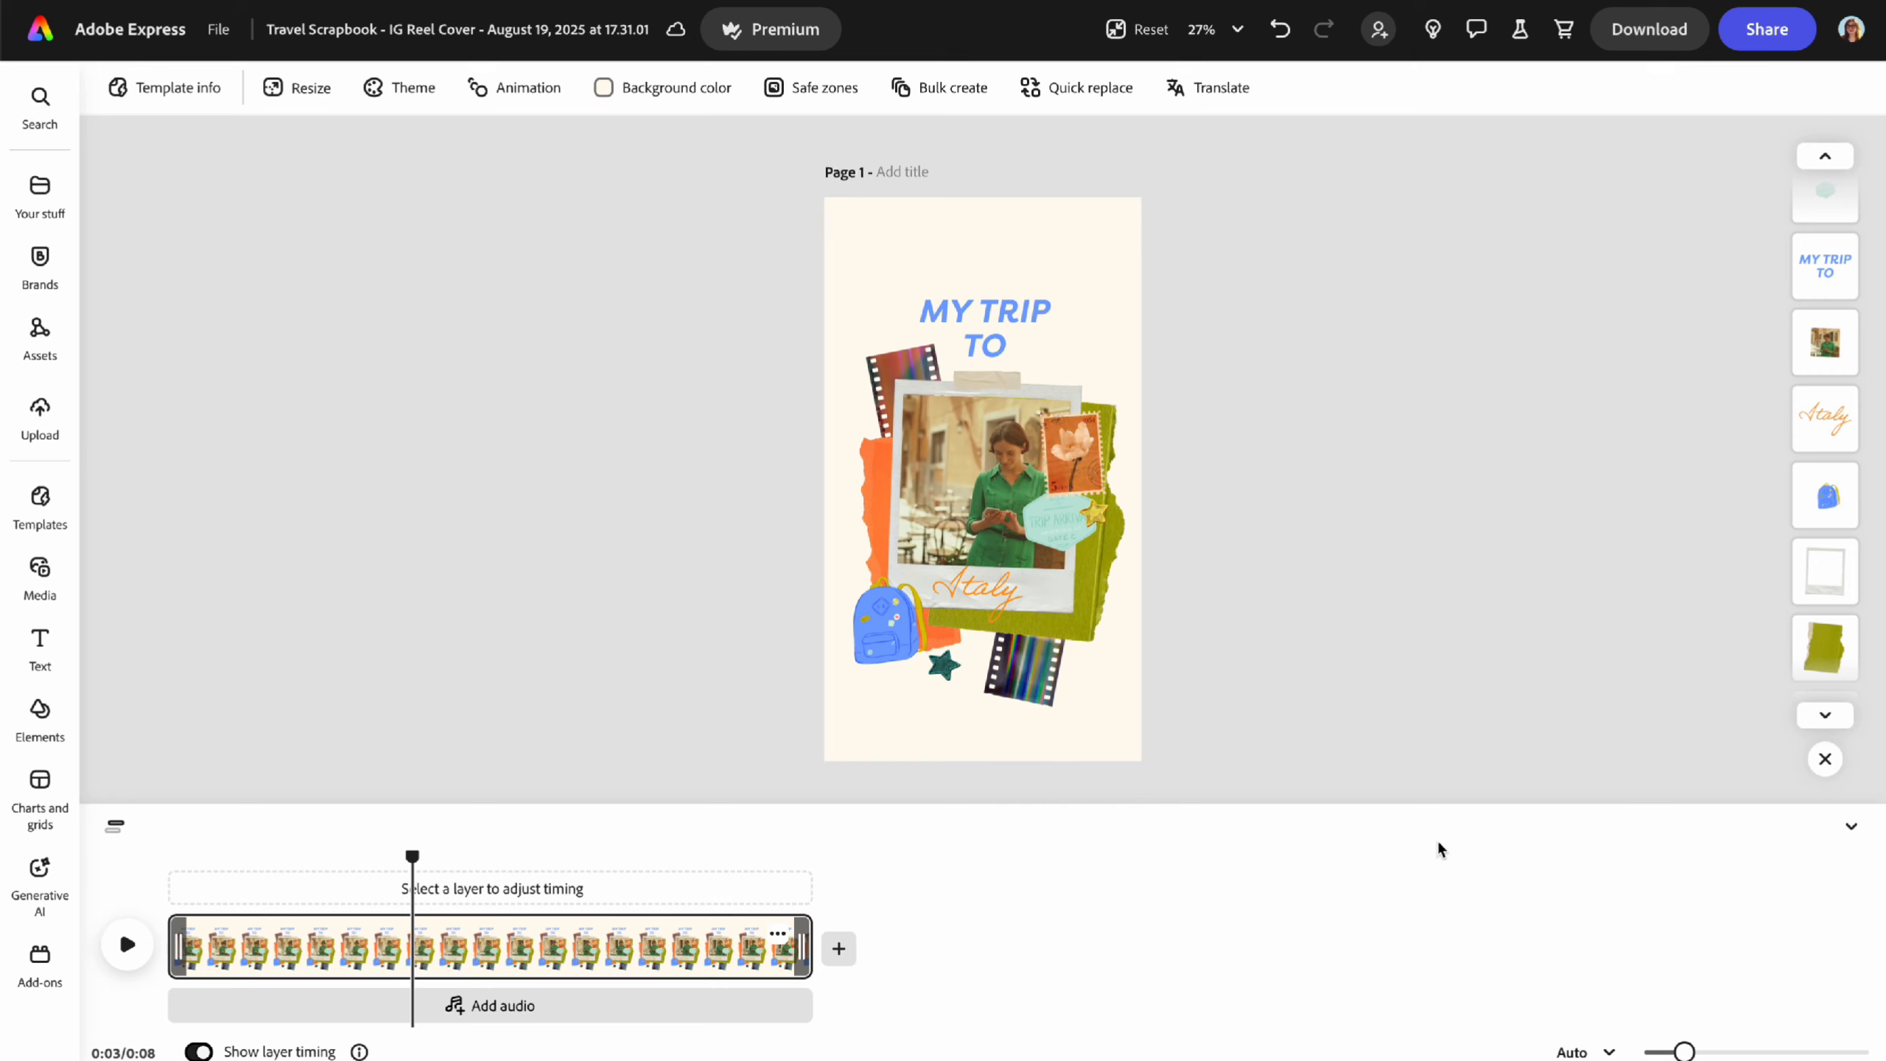
pyautogui.click(176, 856)
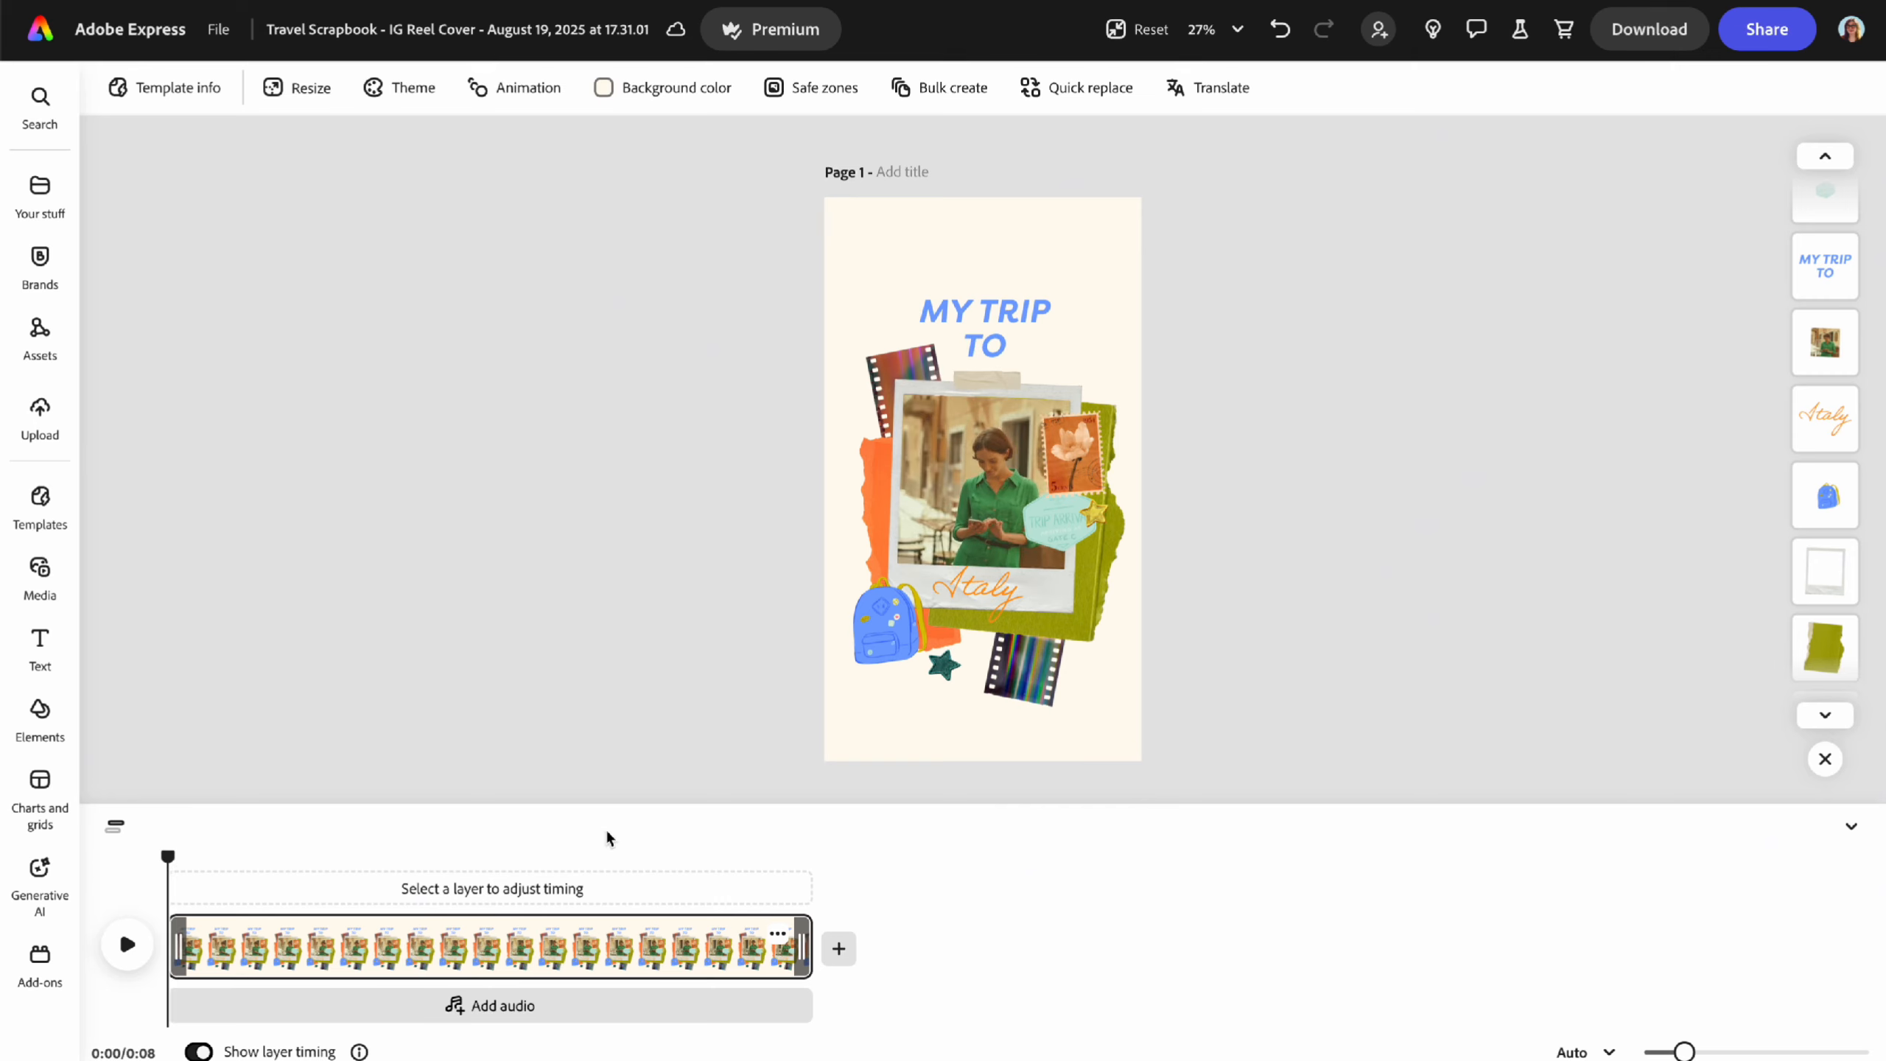
pyautogui.click(977, 316)
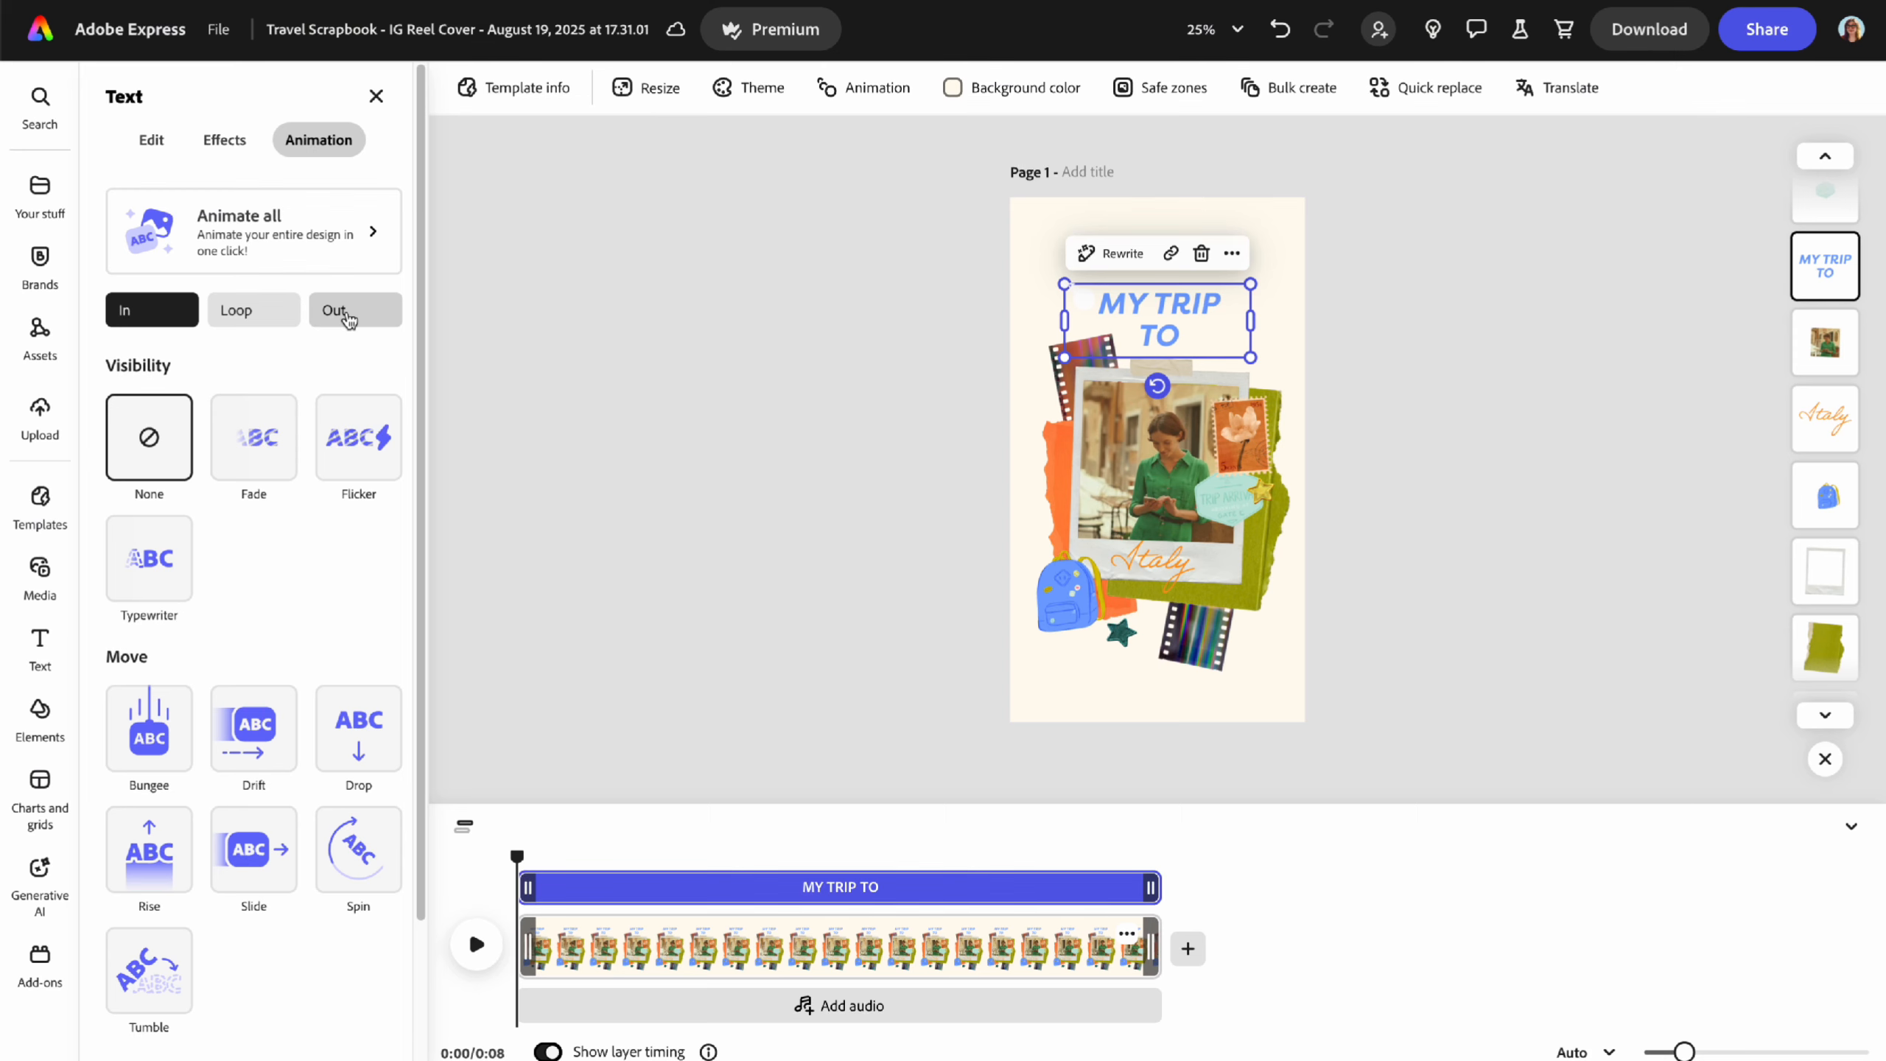
# - Compare Fade, Flicker and Typewriter entrances, settling on Typewriter for the title
pyautogui.click(254, 453)
pyautogui.click(355, 455)
pyautogui.click(150, 559)
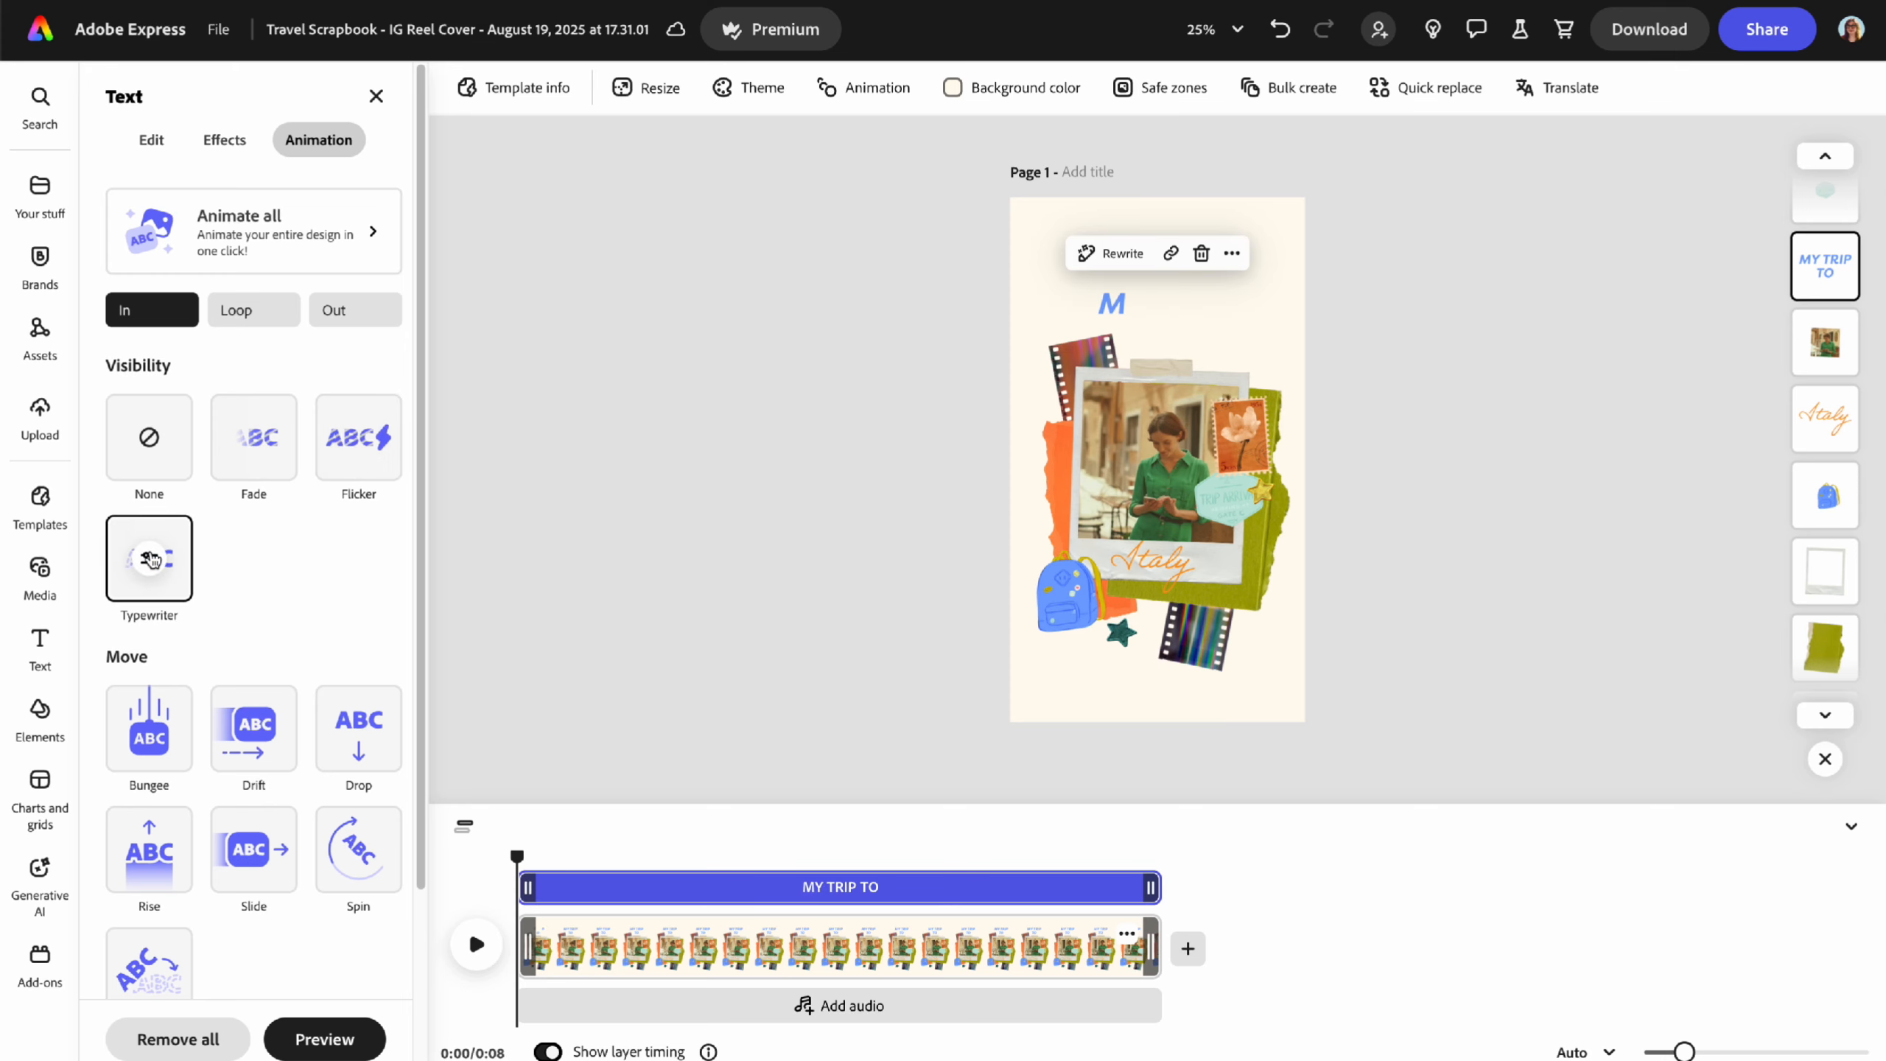
pyautogui.click(260, 443)
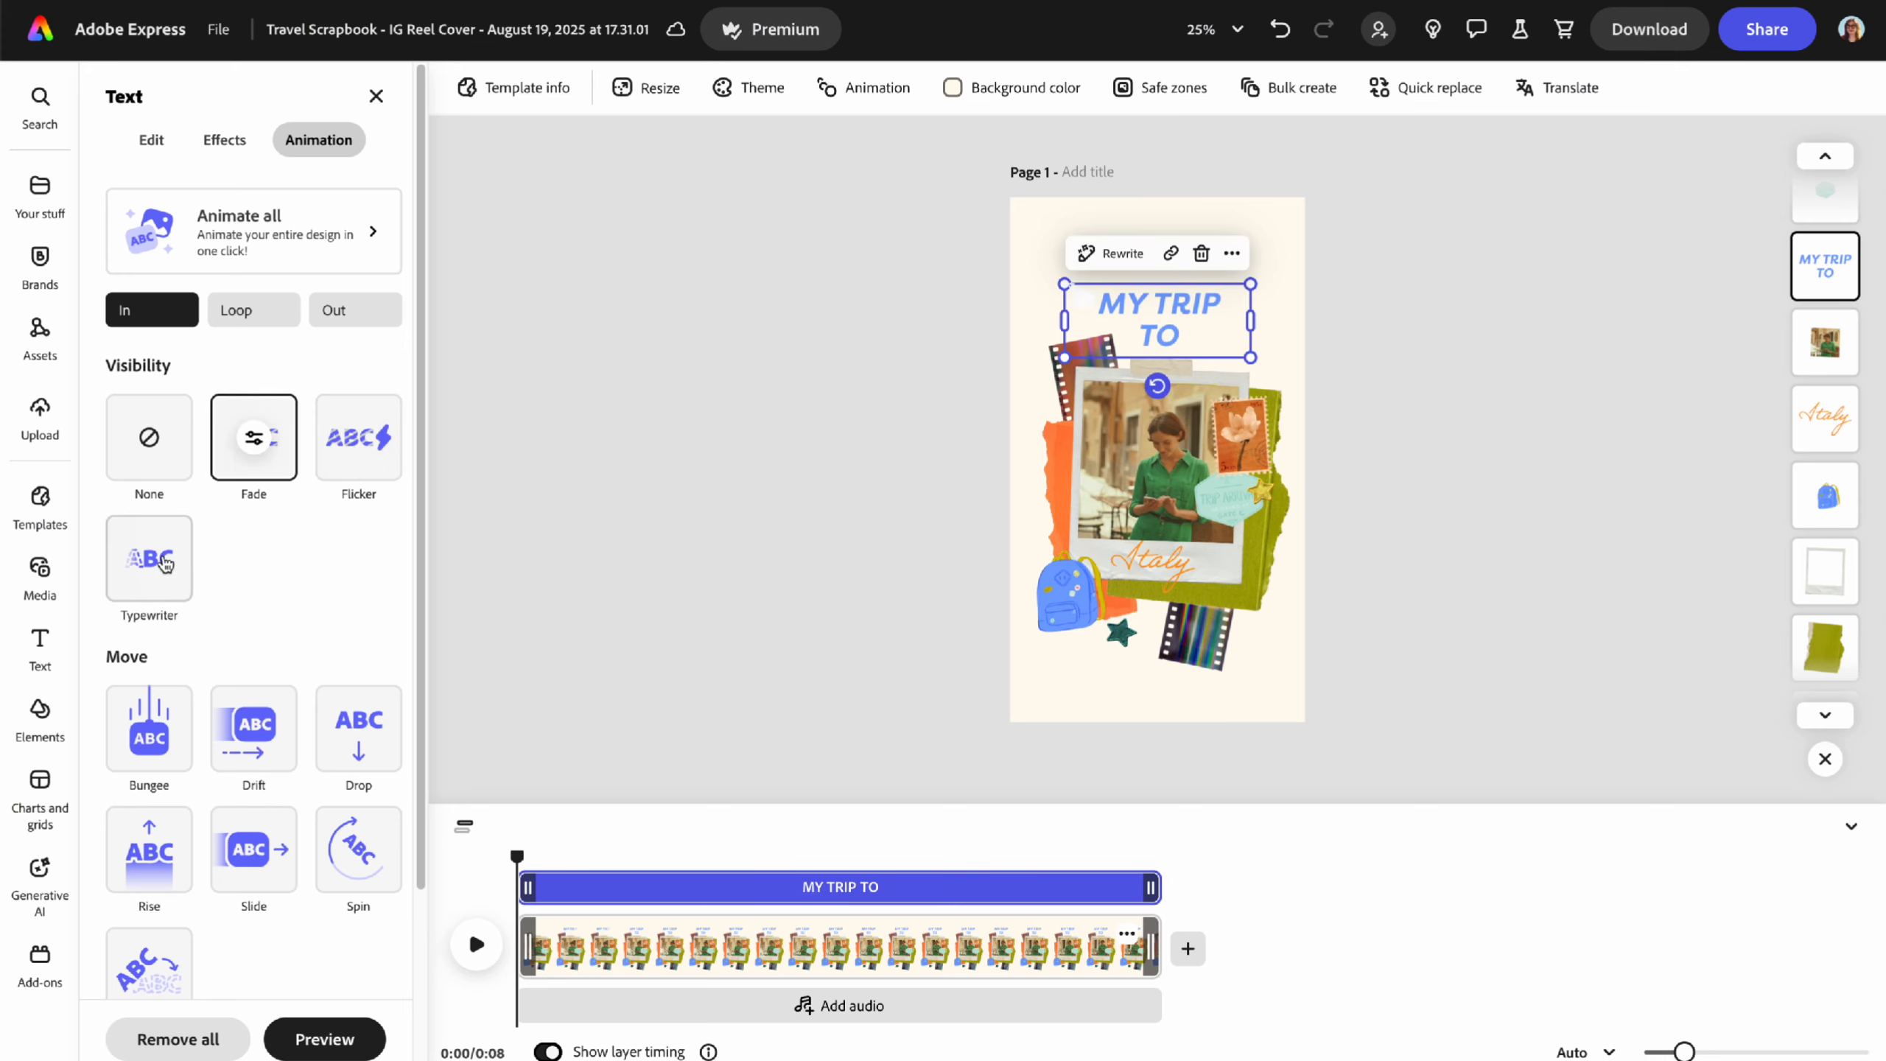
pyautogui.click(176, 579)
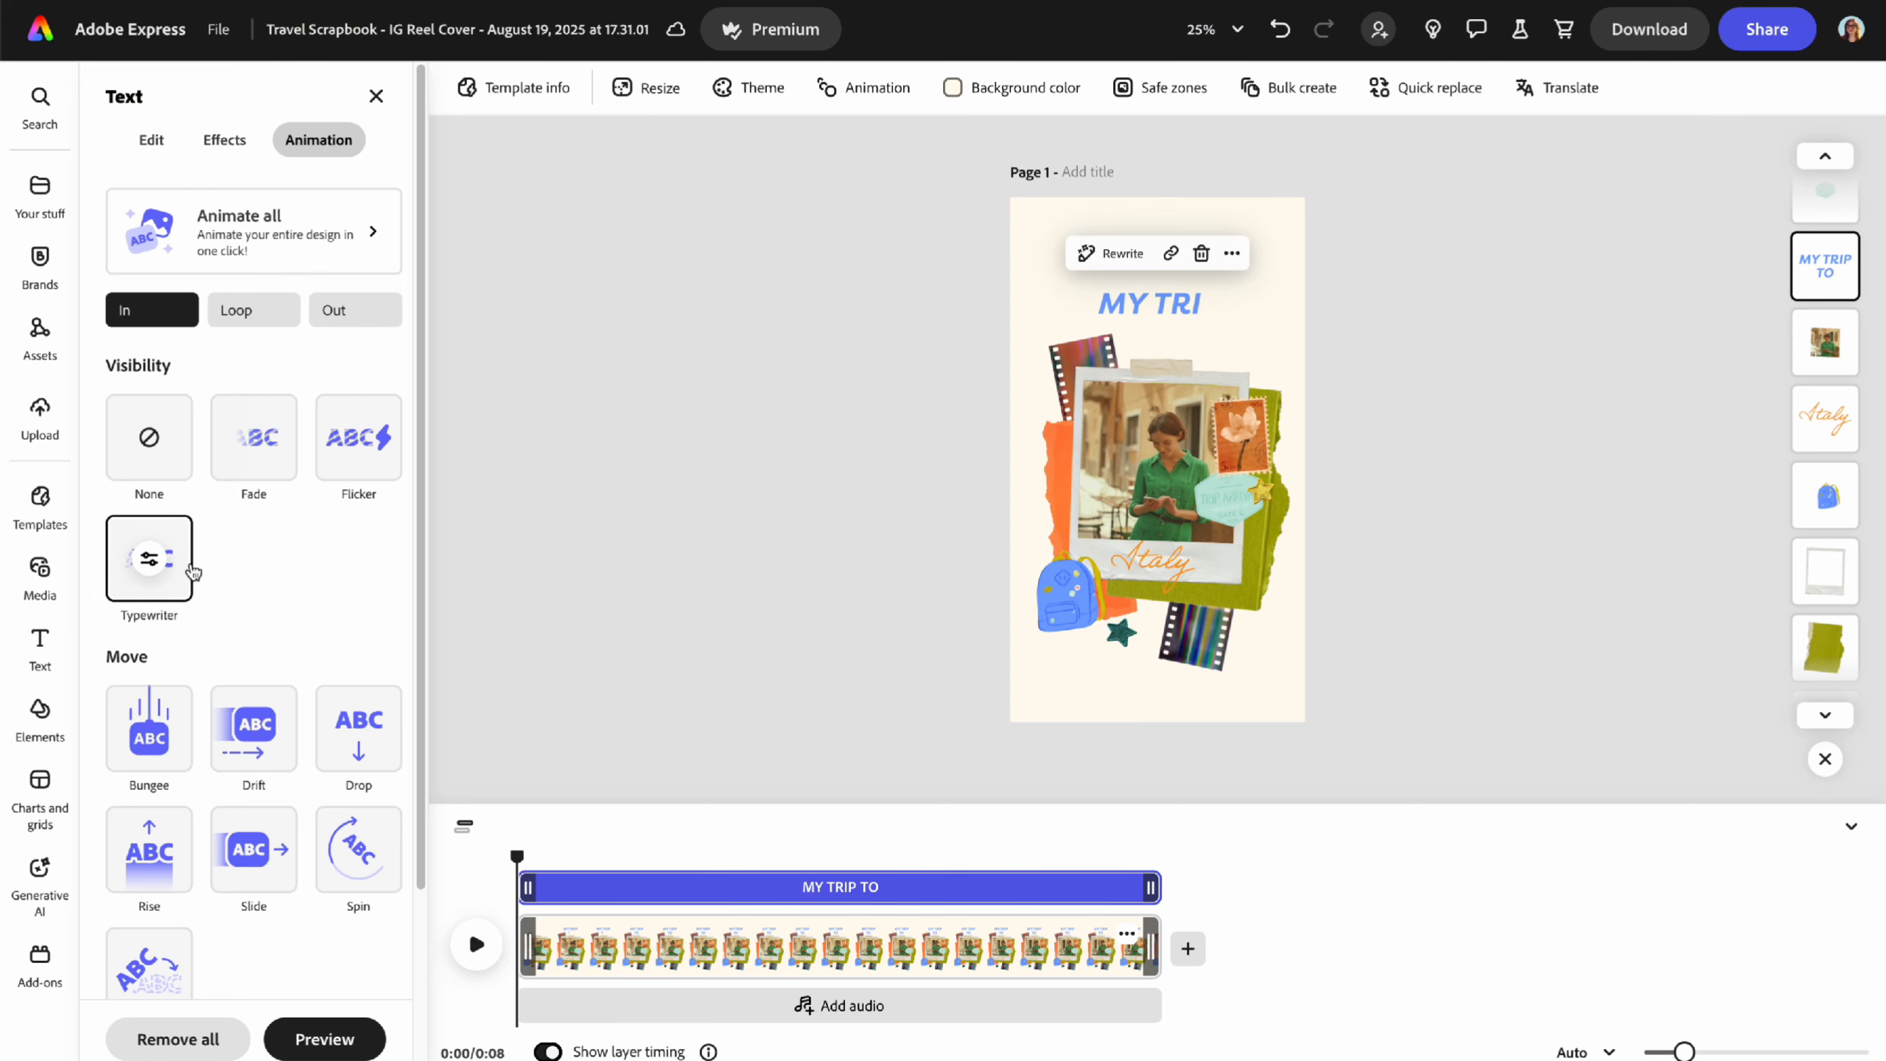
# - Set the Typewriter entrance to about 1.1 seconds, typing by character
pyautogui.click(149, 562)
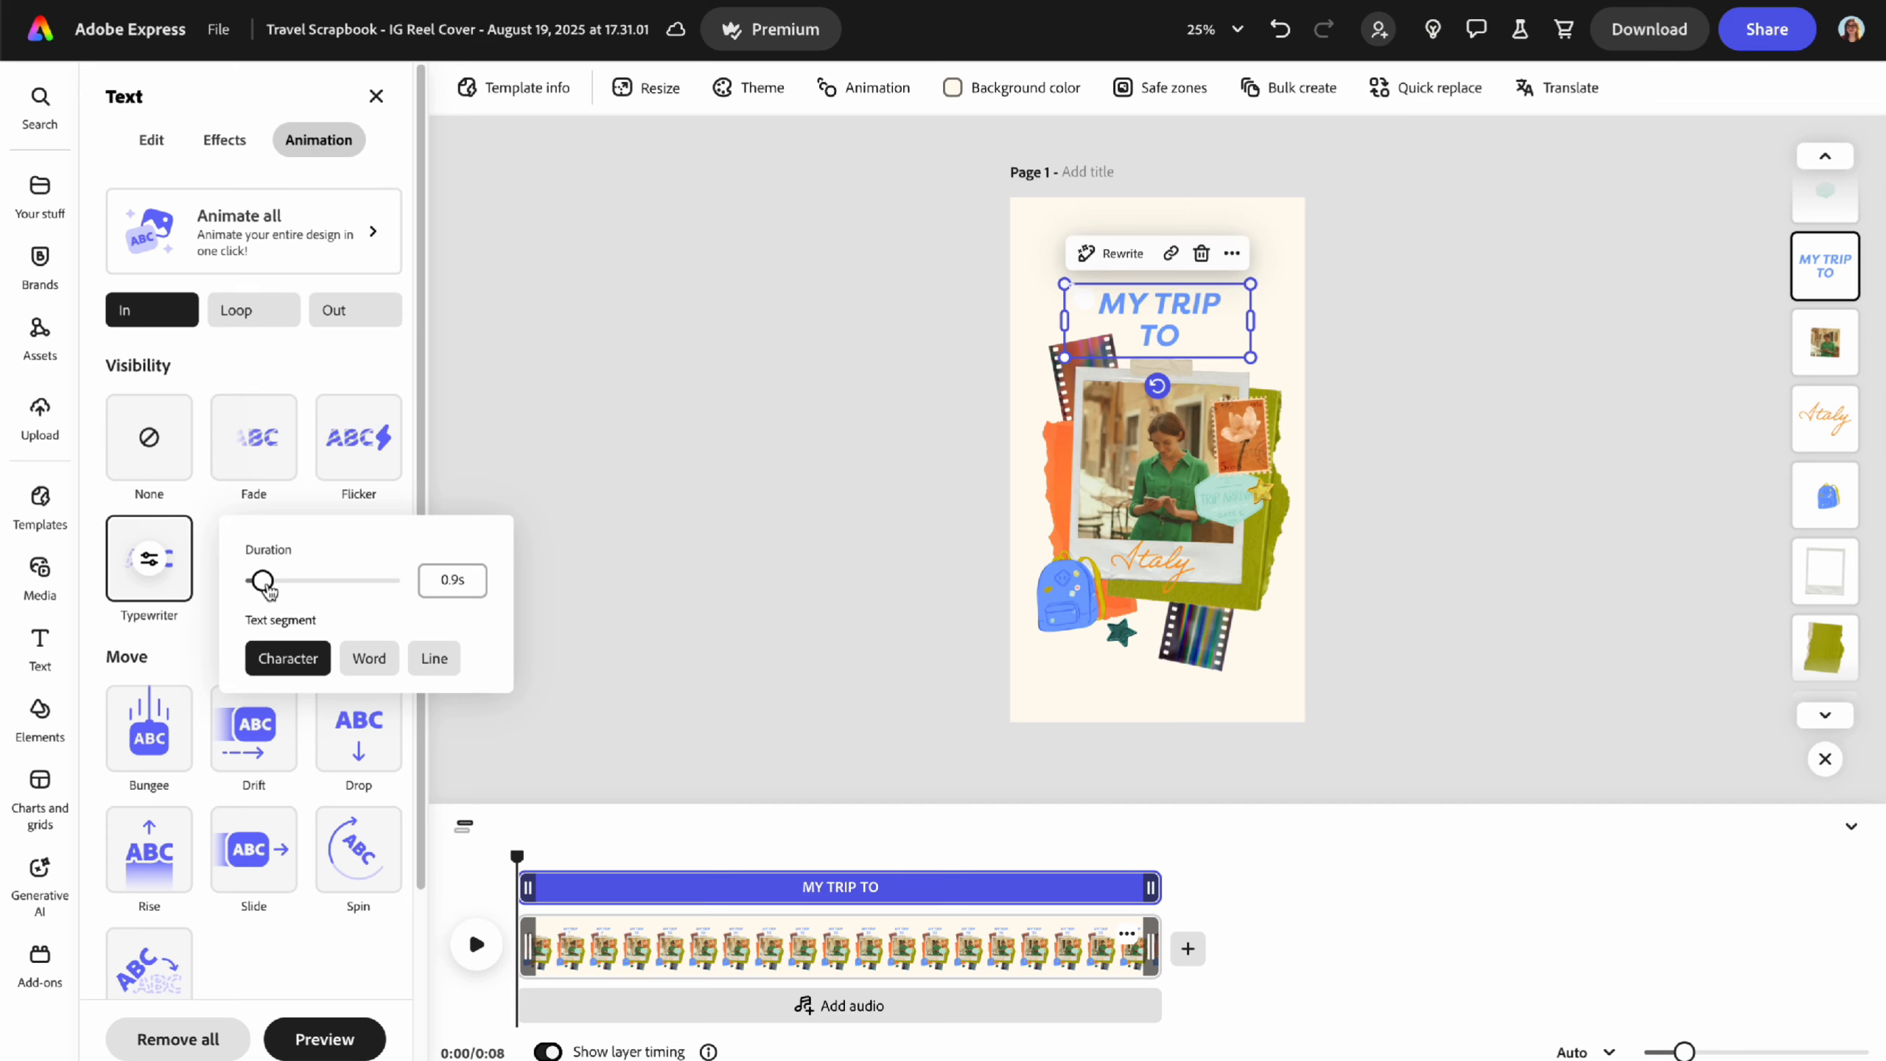
pyautogui.moveTo(266, 583); pyautogui.dragTo(281, 585)
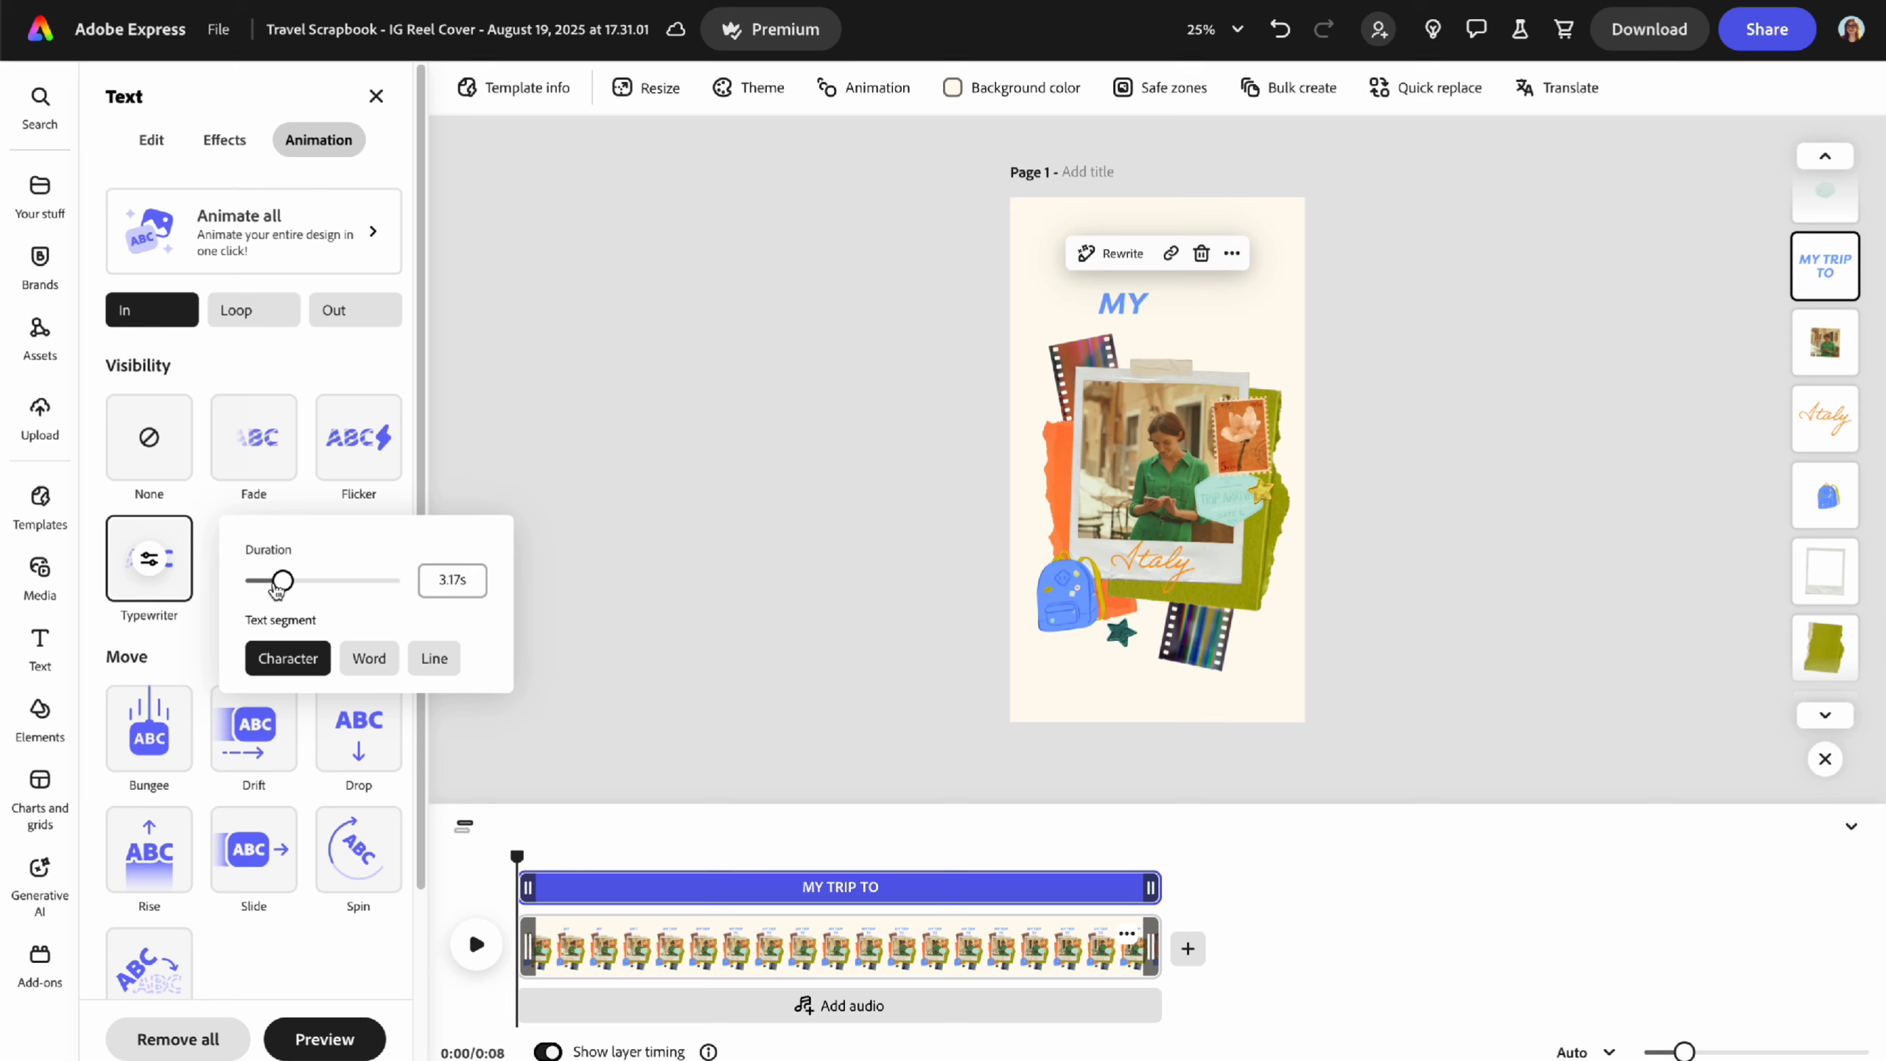
pyautogui.moveTo(275, 588); pyautogui.dragTo(256, 594)
pyautogui.click(369, 659)
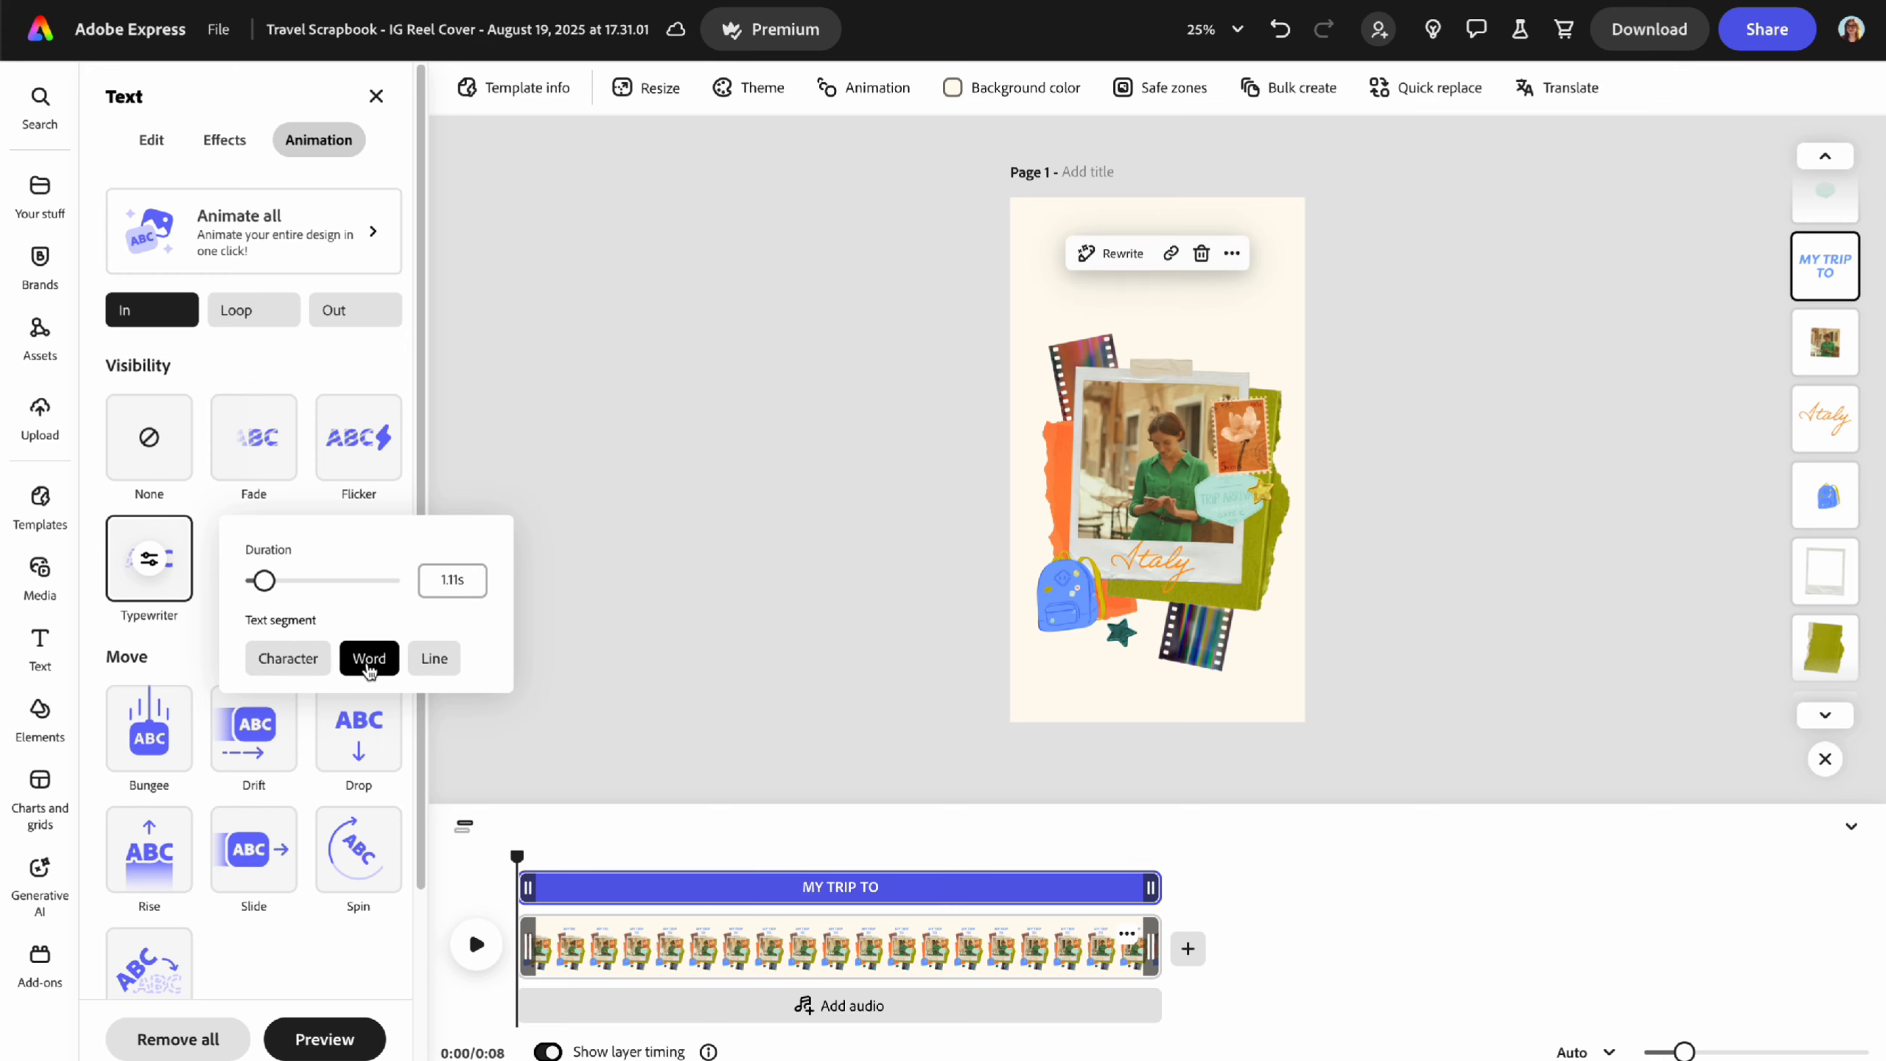
pyautogui.click(429, 669)
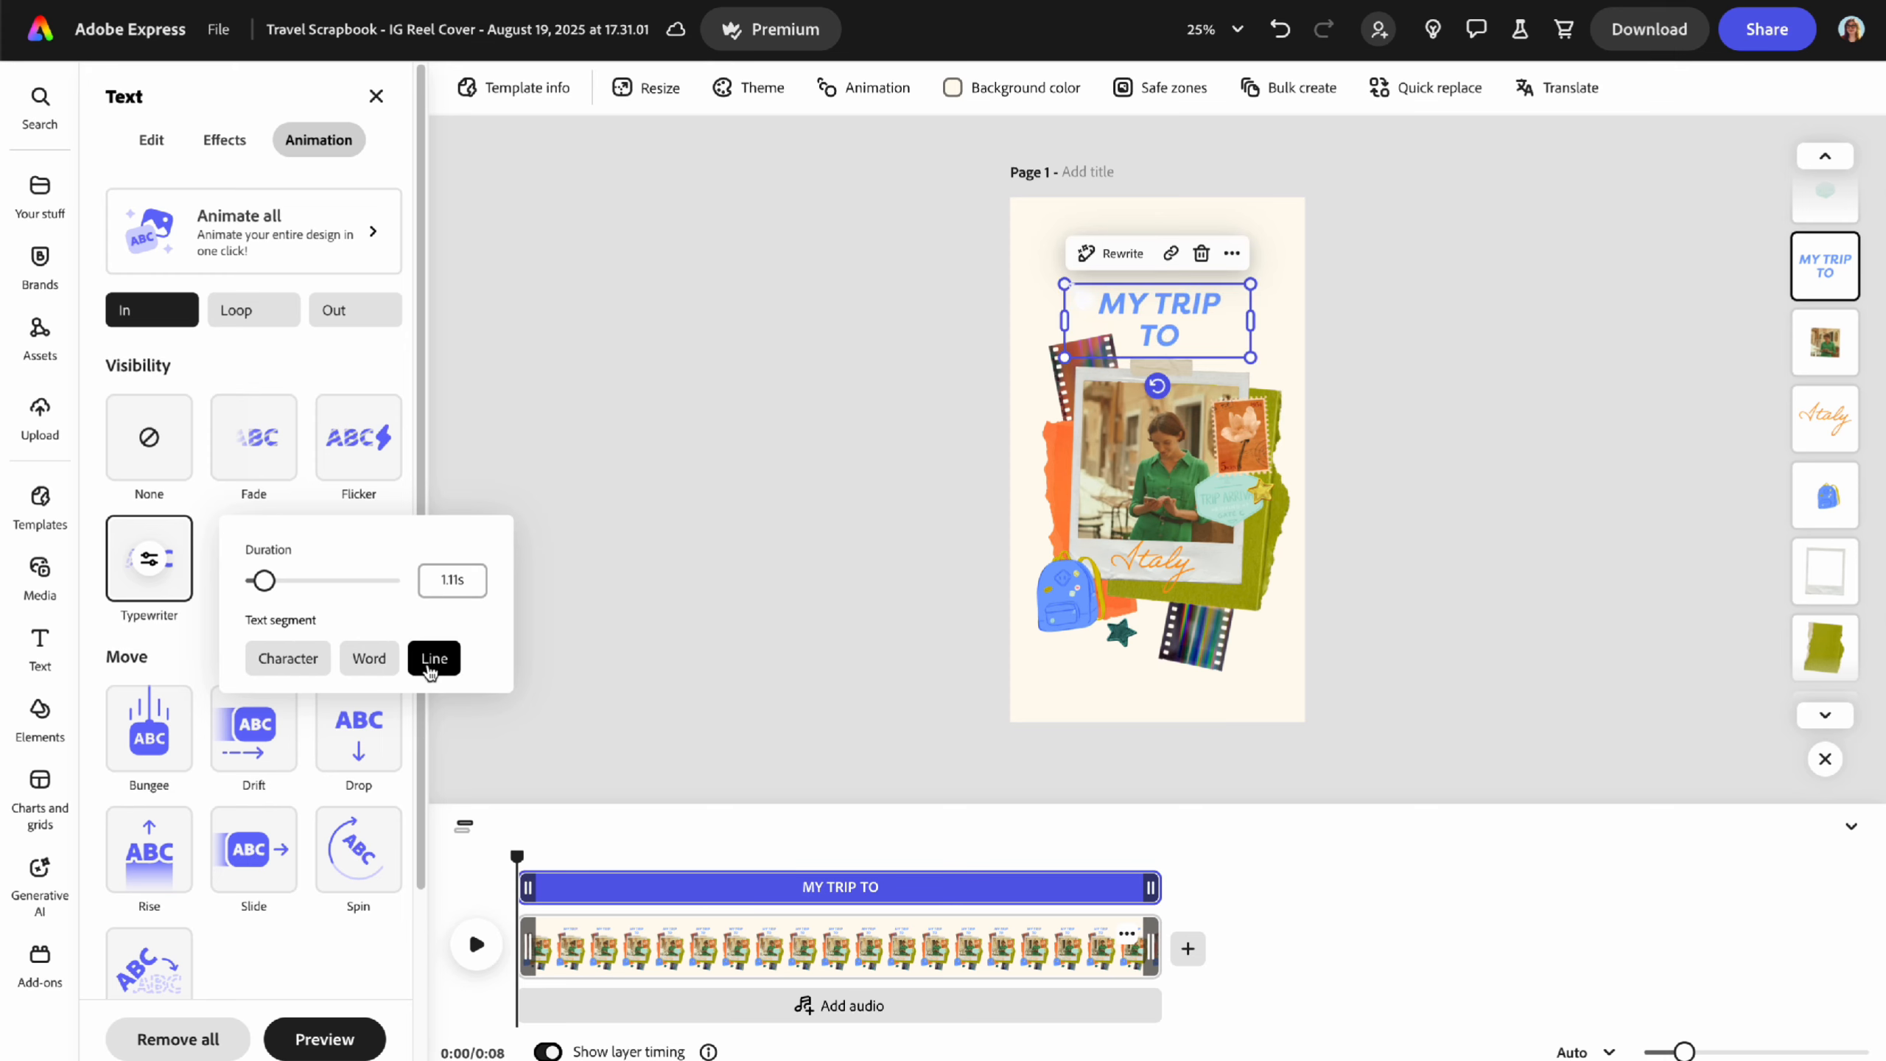
pyautogui.click(302, 669)
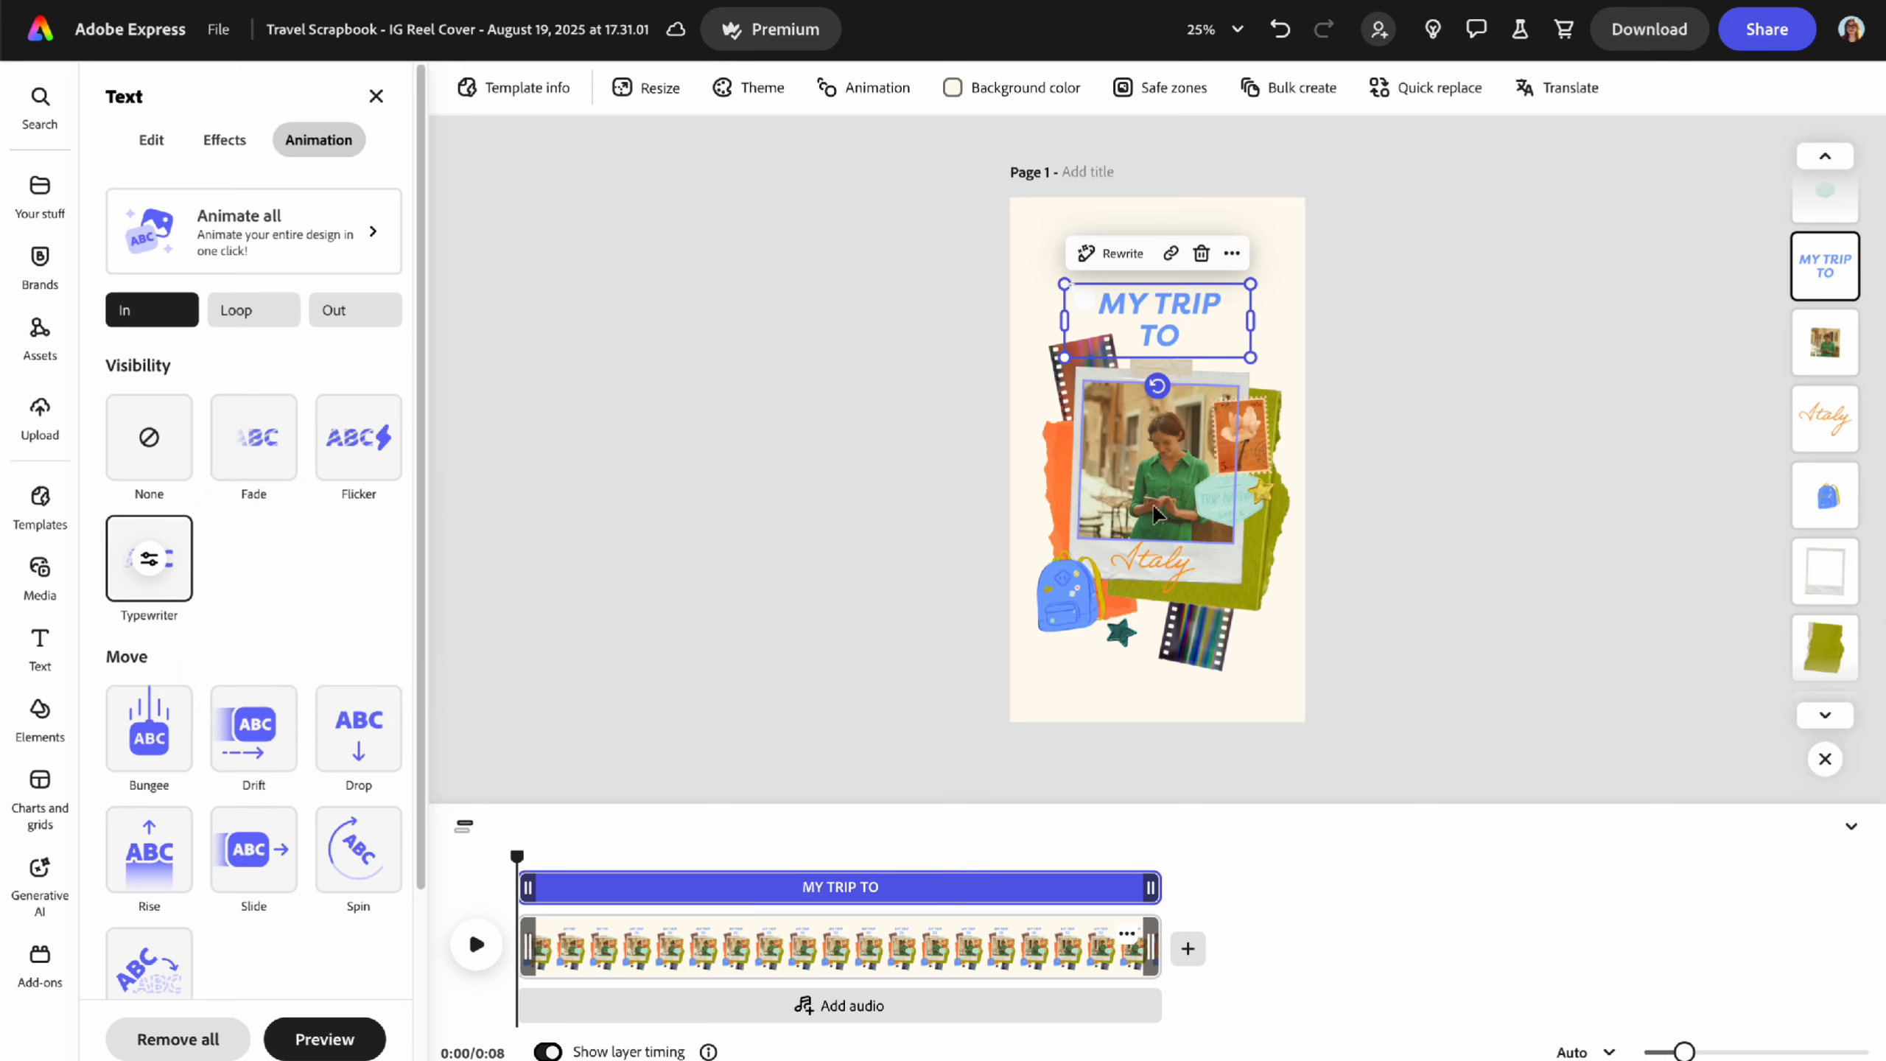
# - Delay the Italy text's start on the timeline and preview the new timing
pyautogui.click(1155, 563)
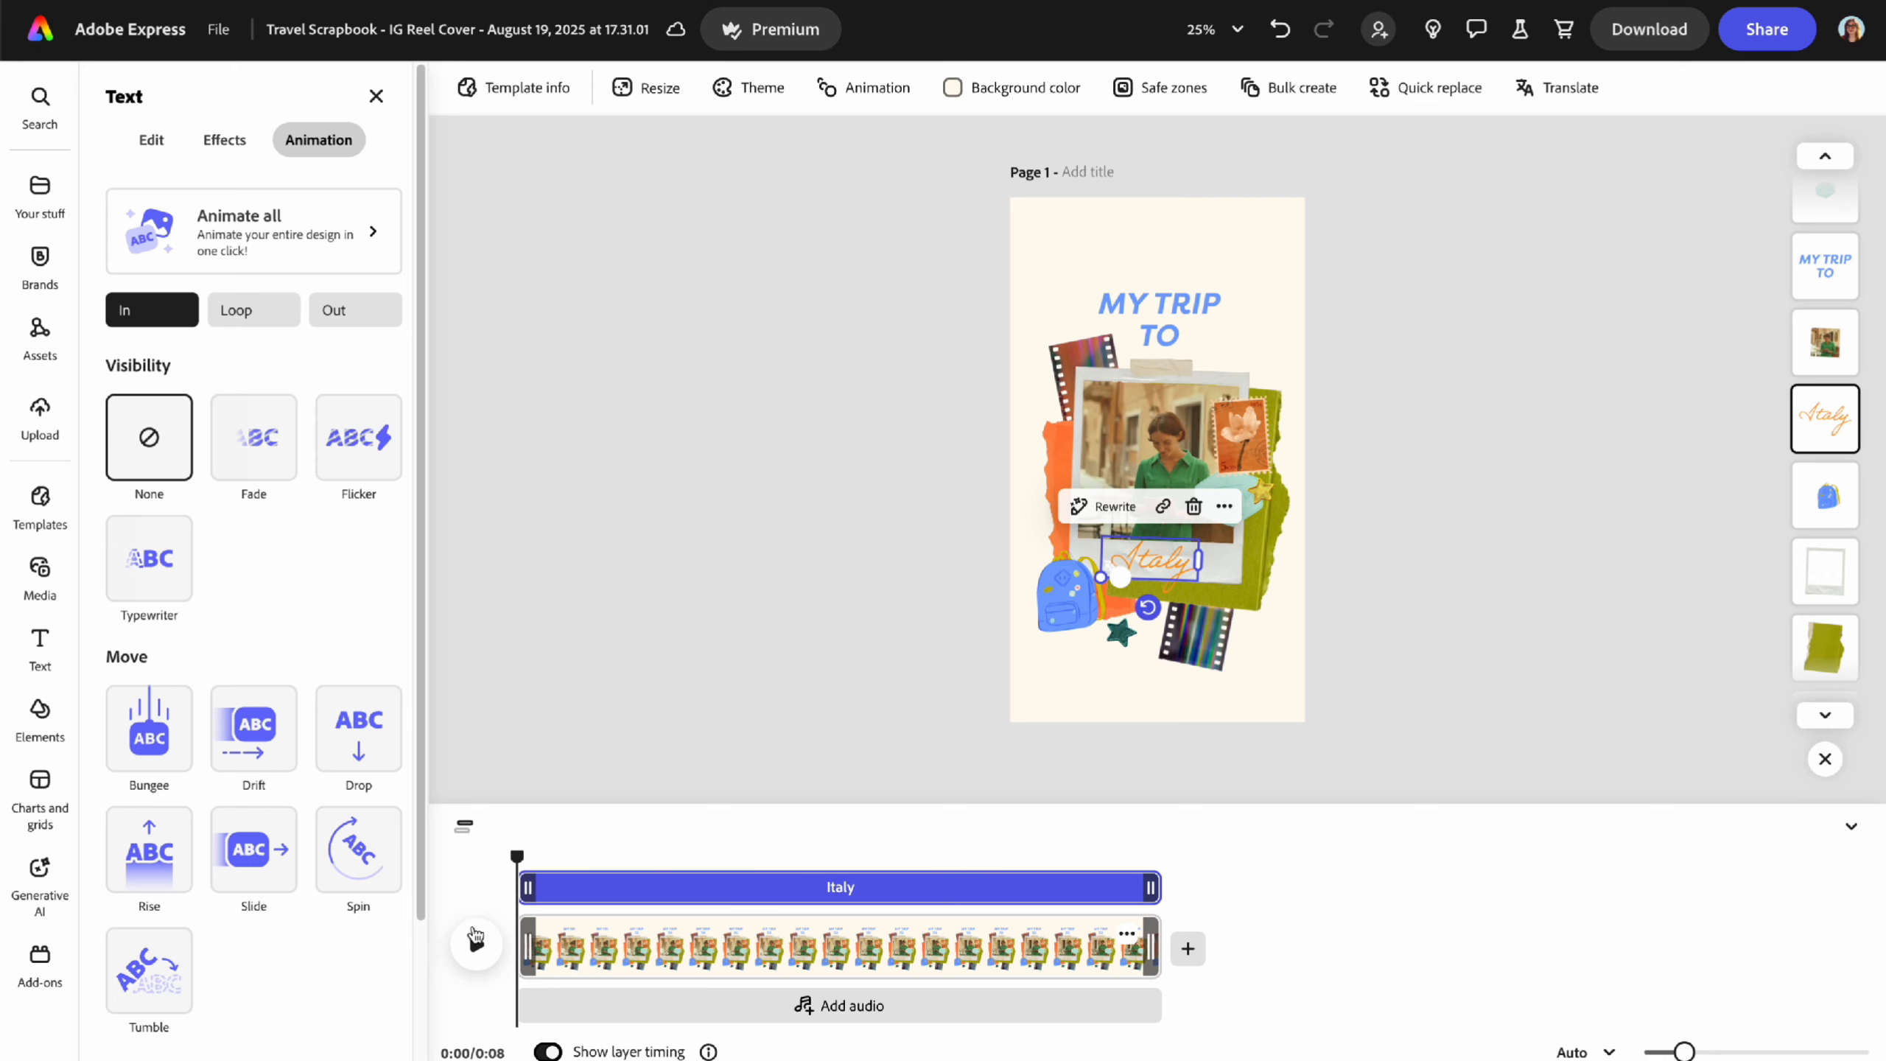
pyautogui.click(475, 946)
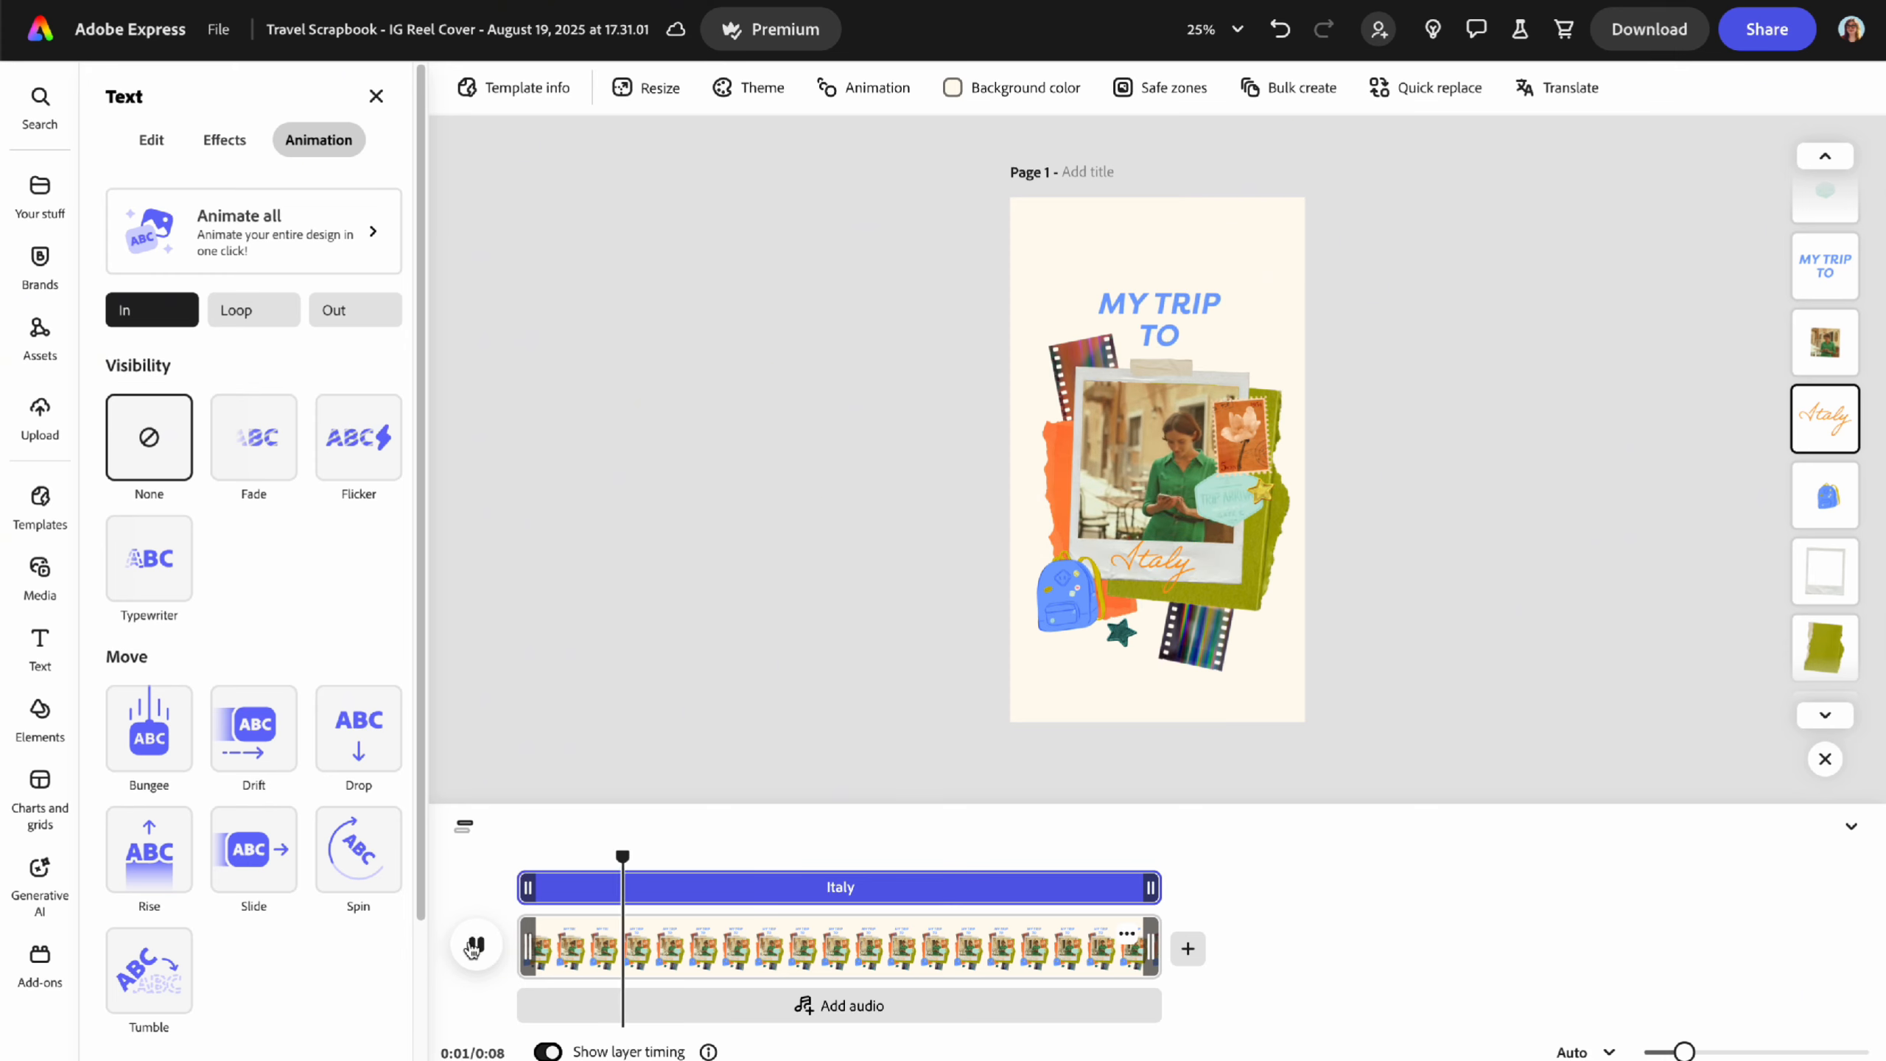
pyautogui.click(476, 945)
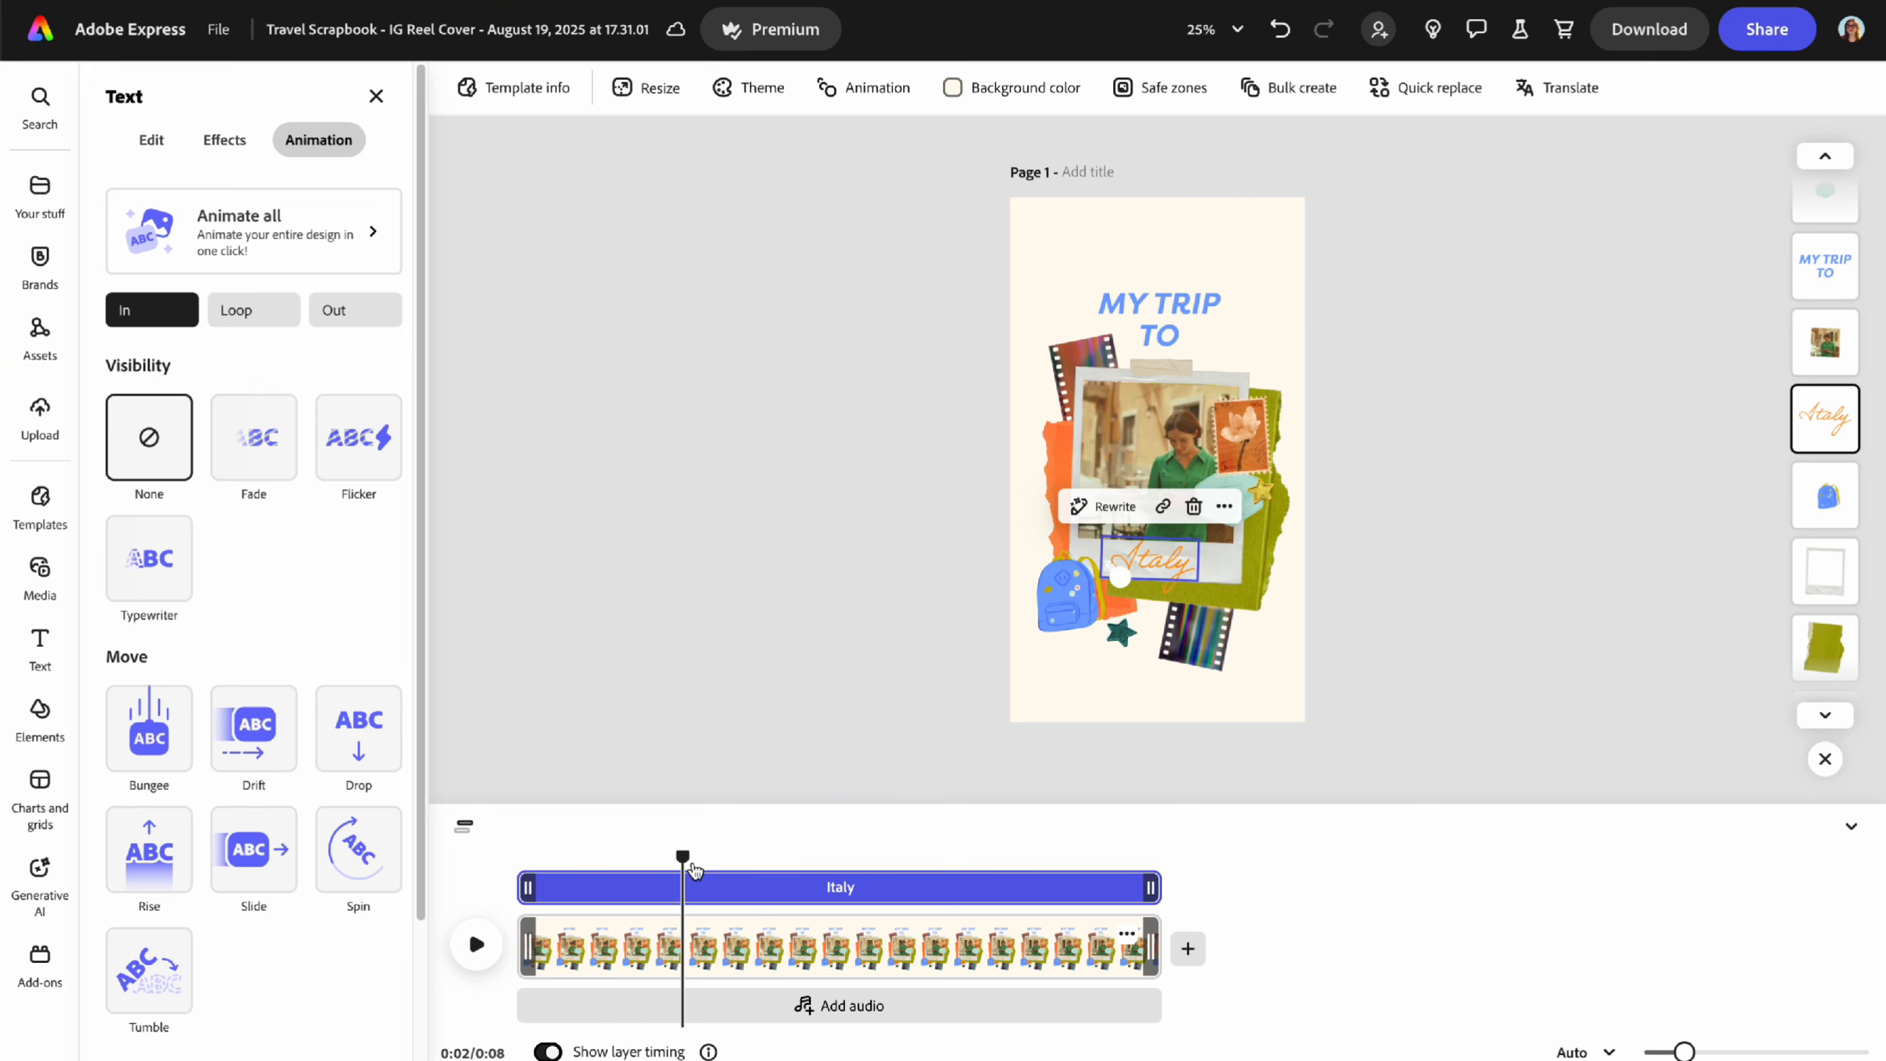
pyautogui.moveTo(683, 859); pyautogui.dragTo(606, 877)
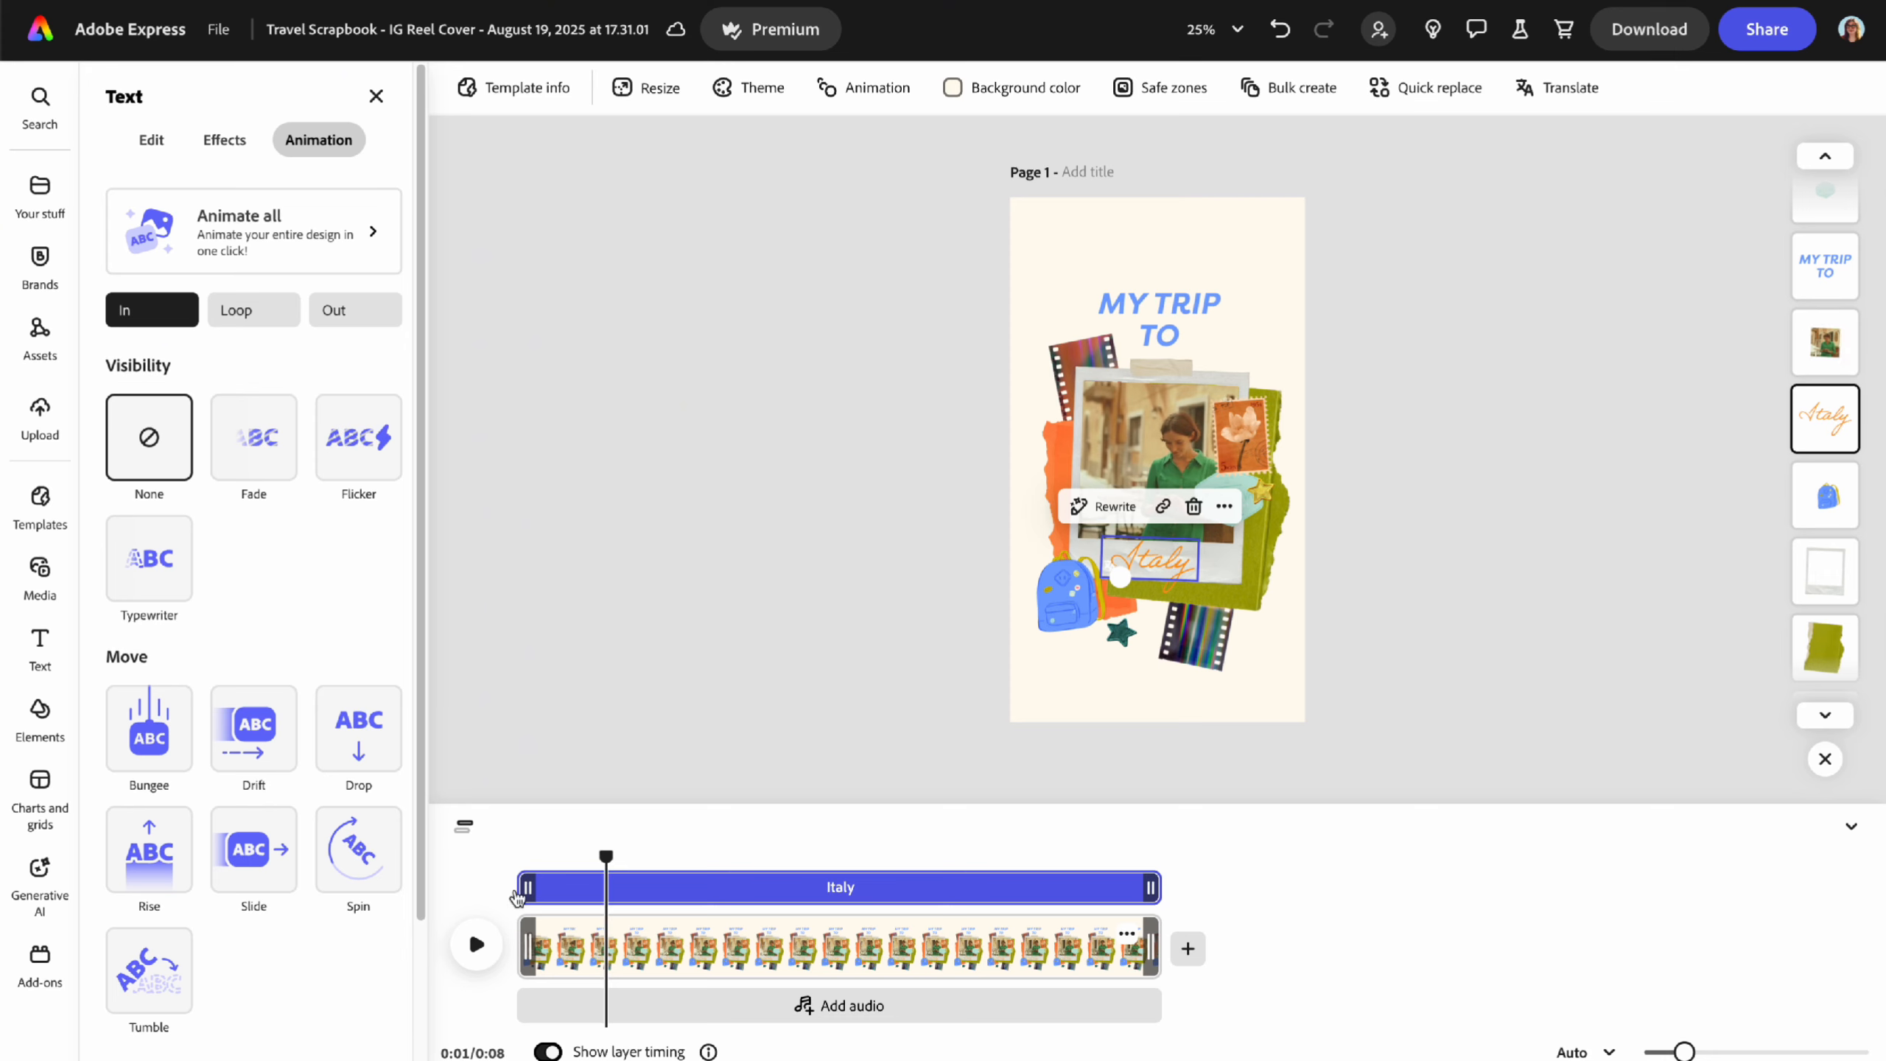
pyautogui.moveTo(523, 890); pyautogui.dragTo(495, 858)
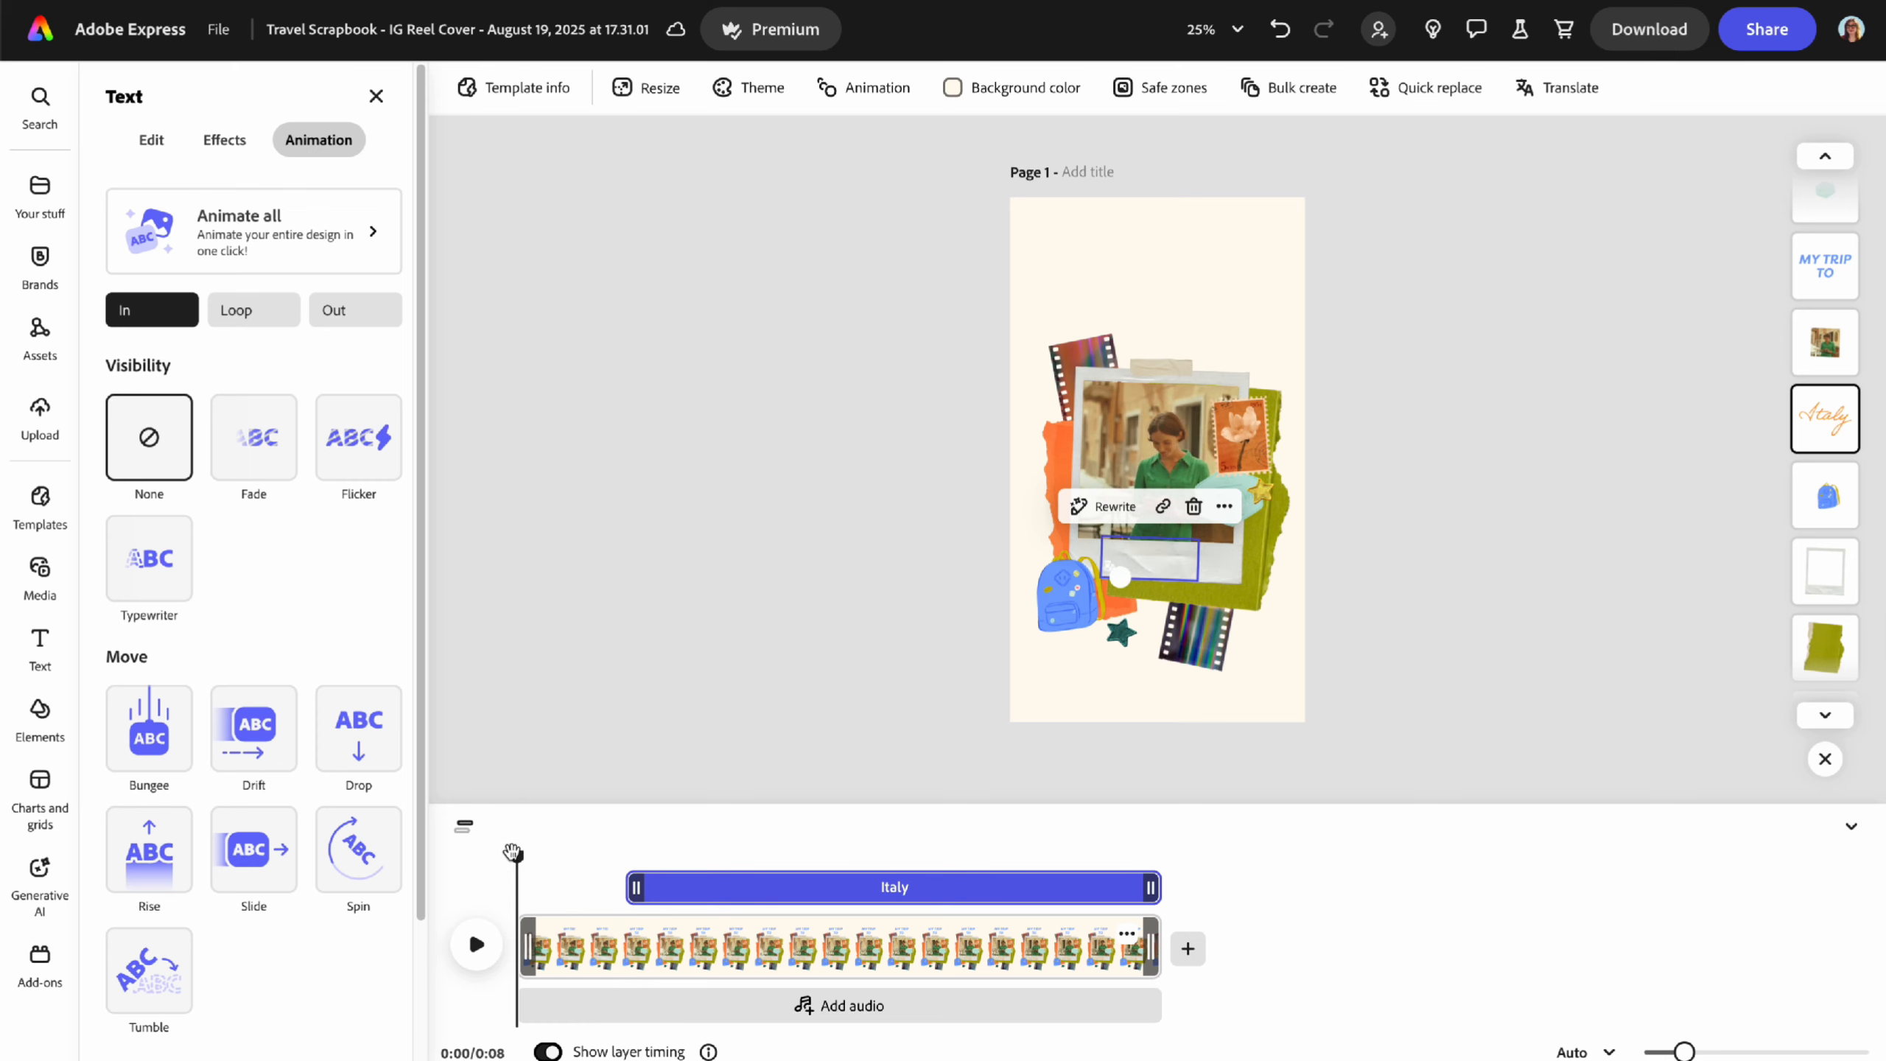
pyautogui.click(1358, 640)
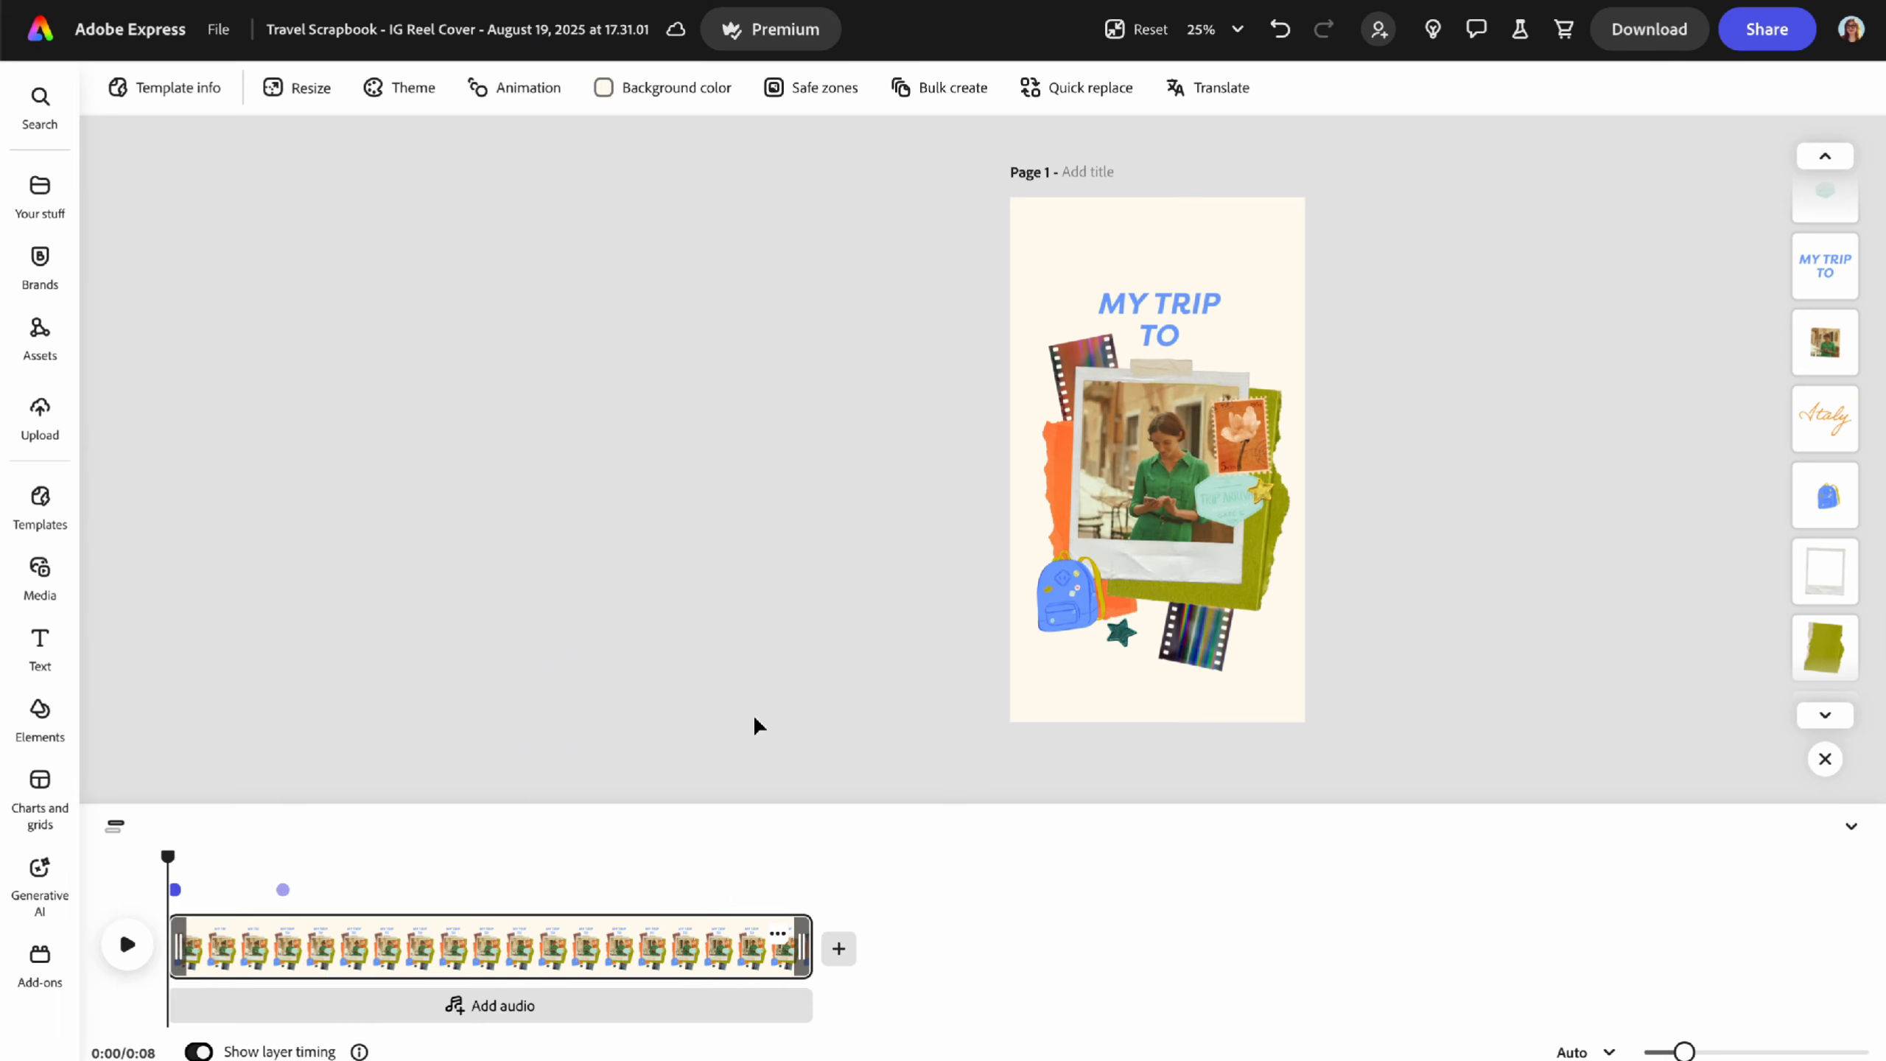
pyautogui.click(127, 945)
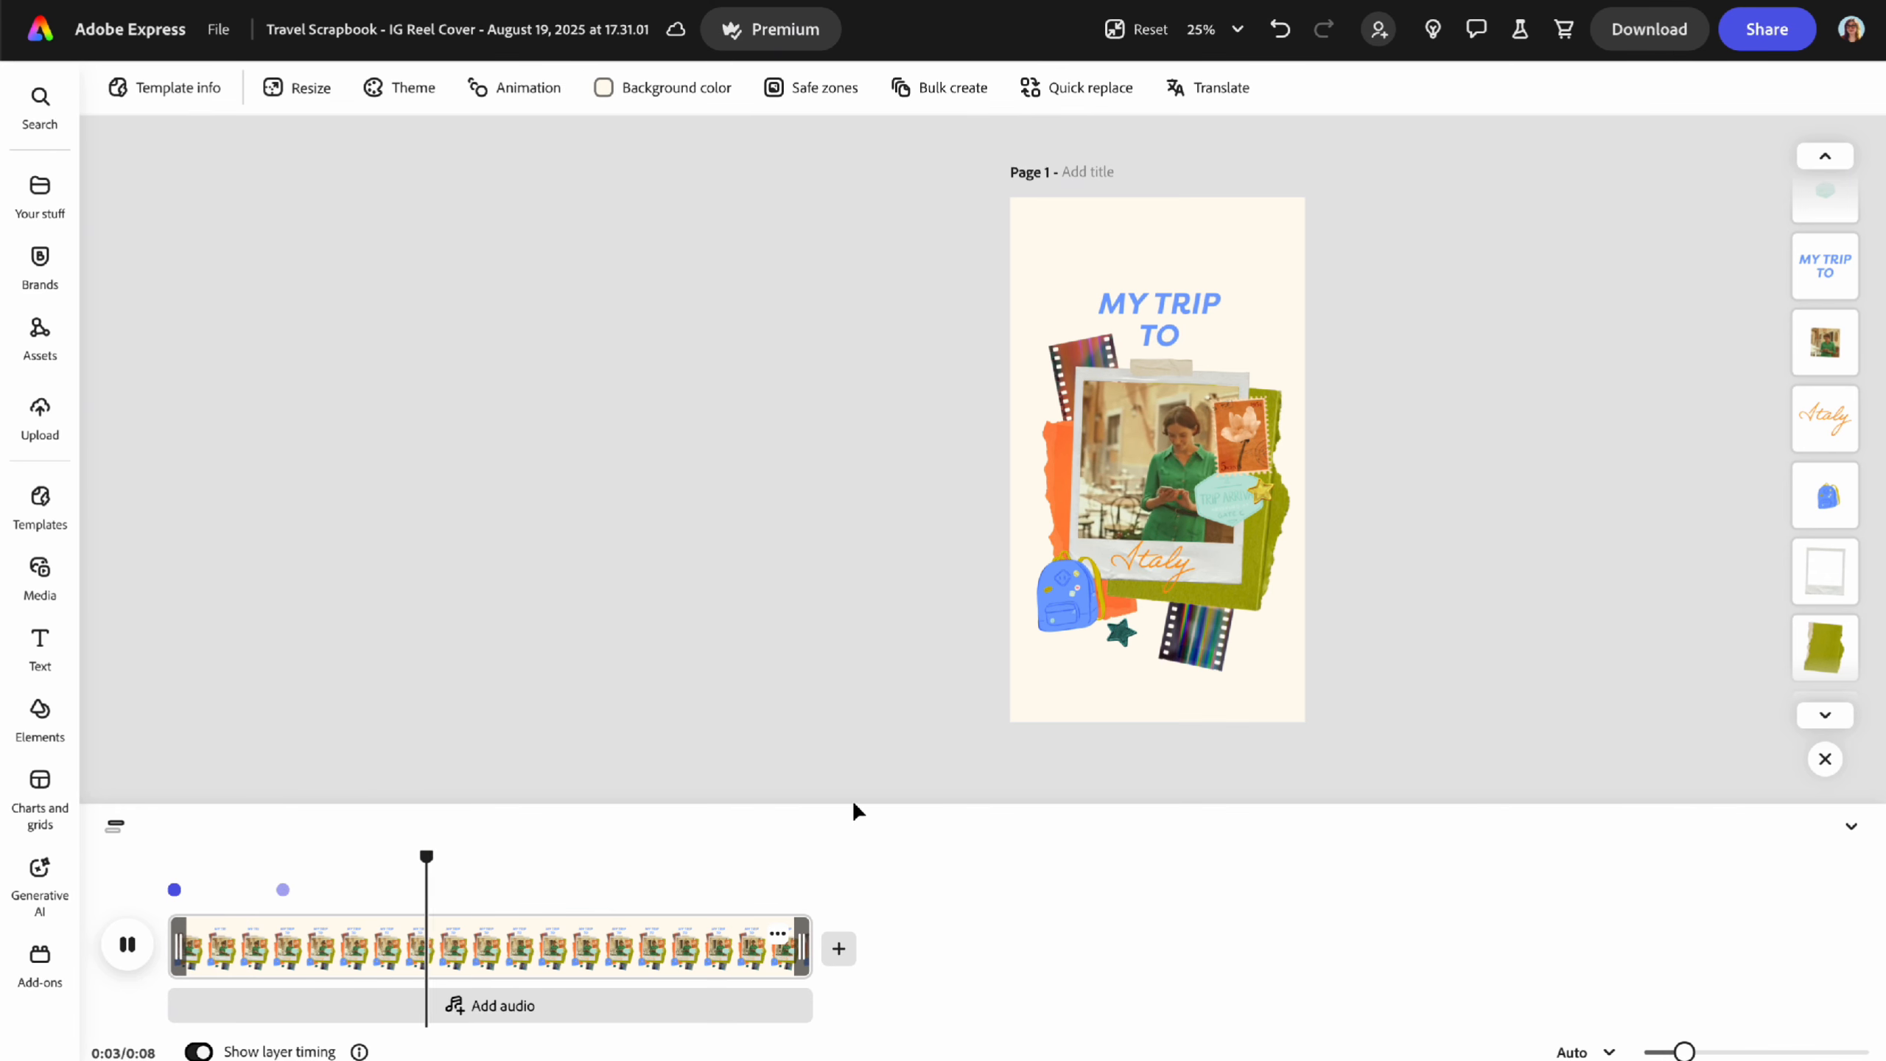
# - Push the Italy text's start later, then trim the clip's end for a 6-second design
pyautogui.click(1152, 568)
pyautogui.moveTo(635, 891); pyautogui.dragTo(663, 888)
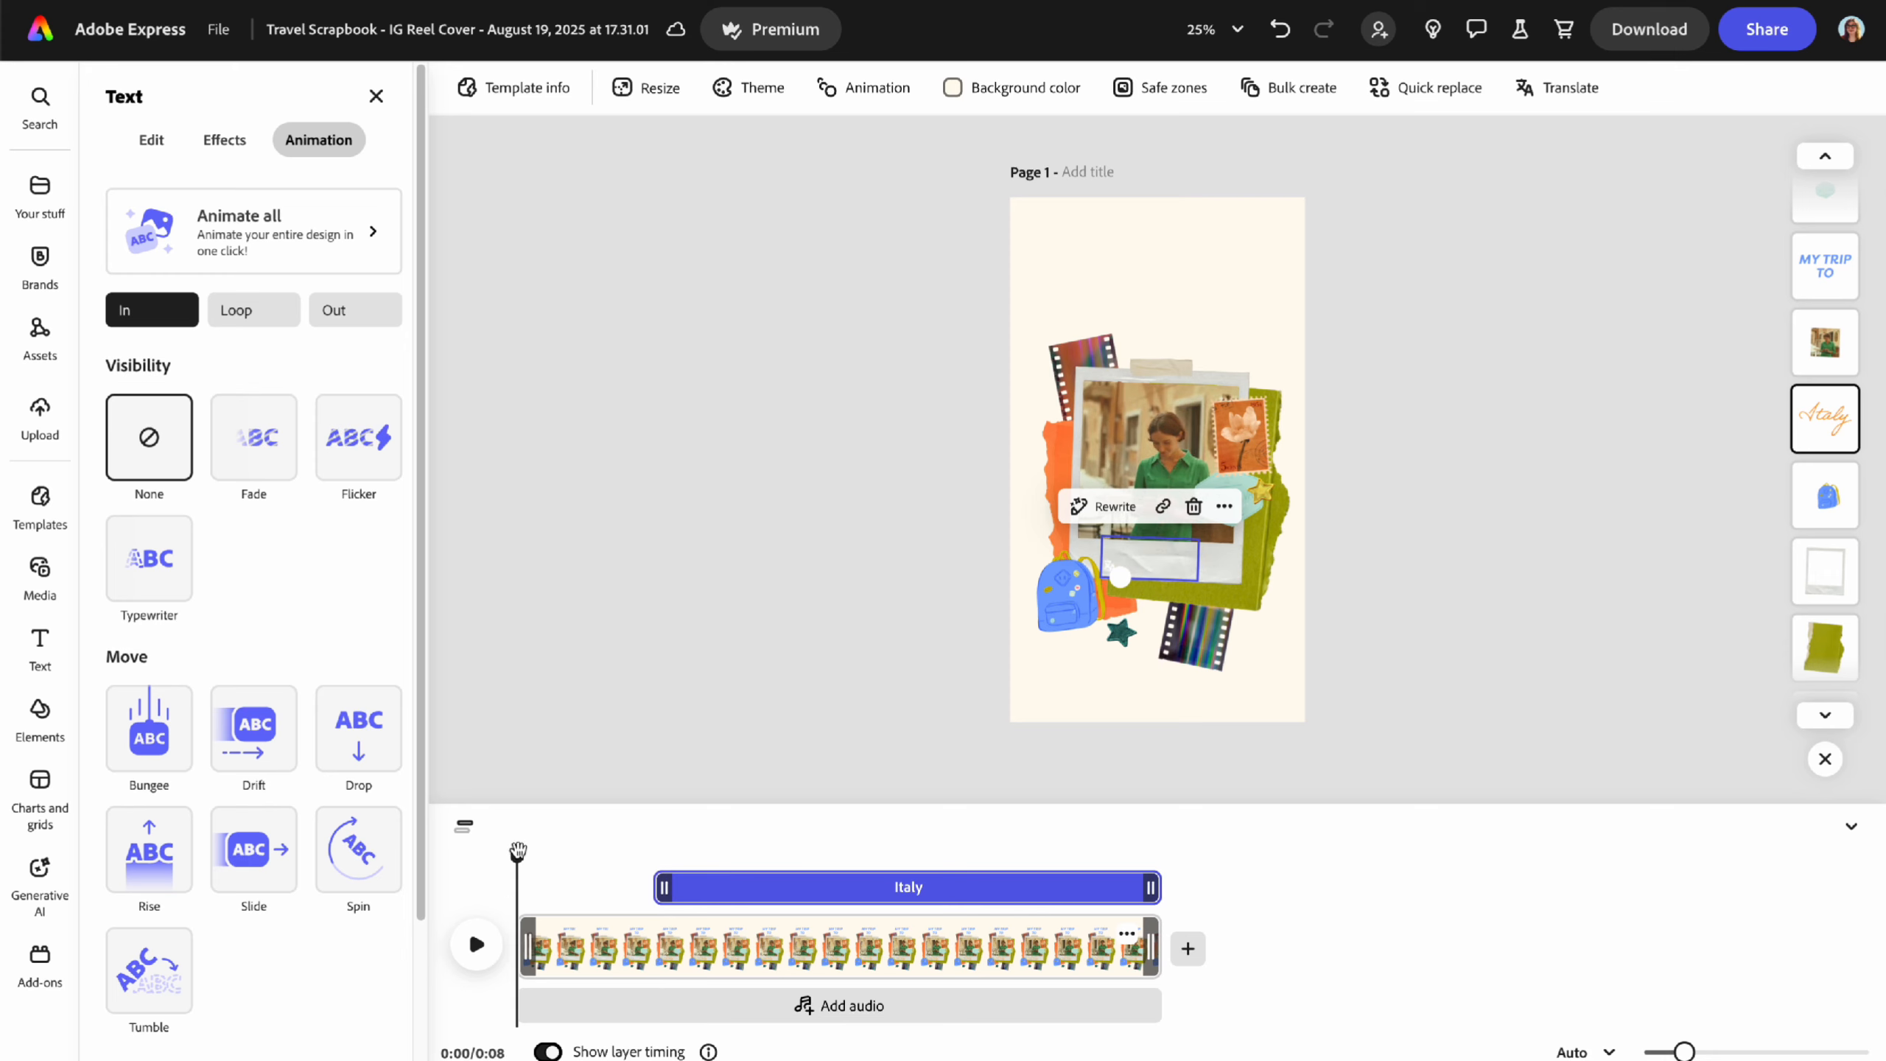
pyautogui.click(466, 951)
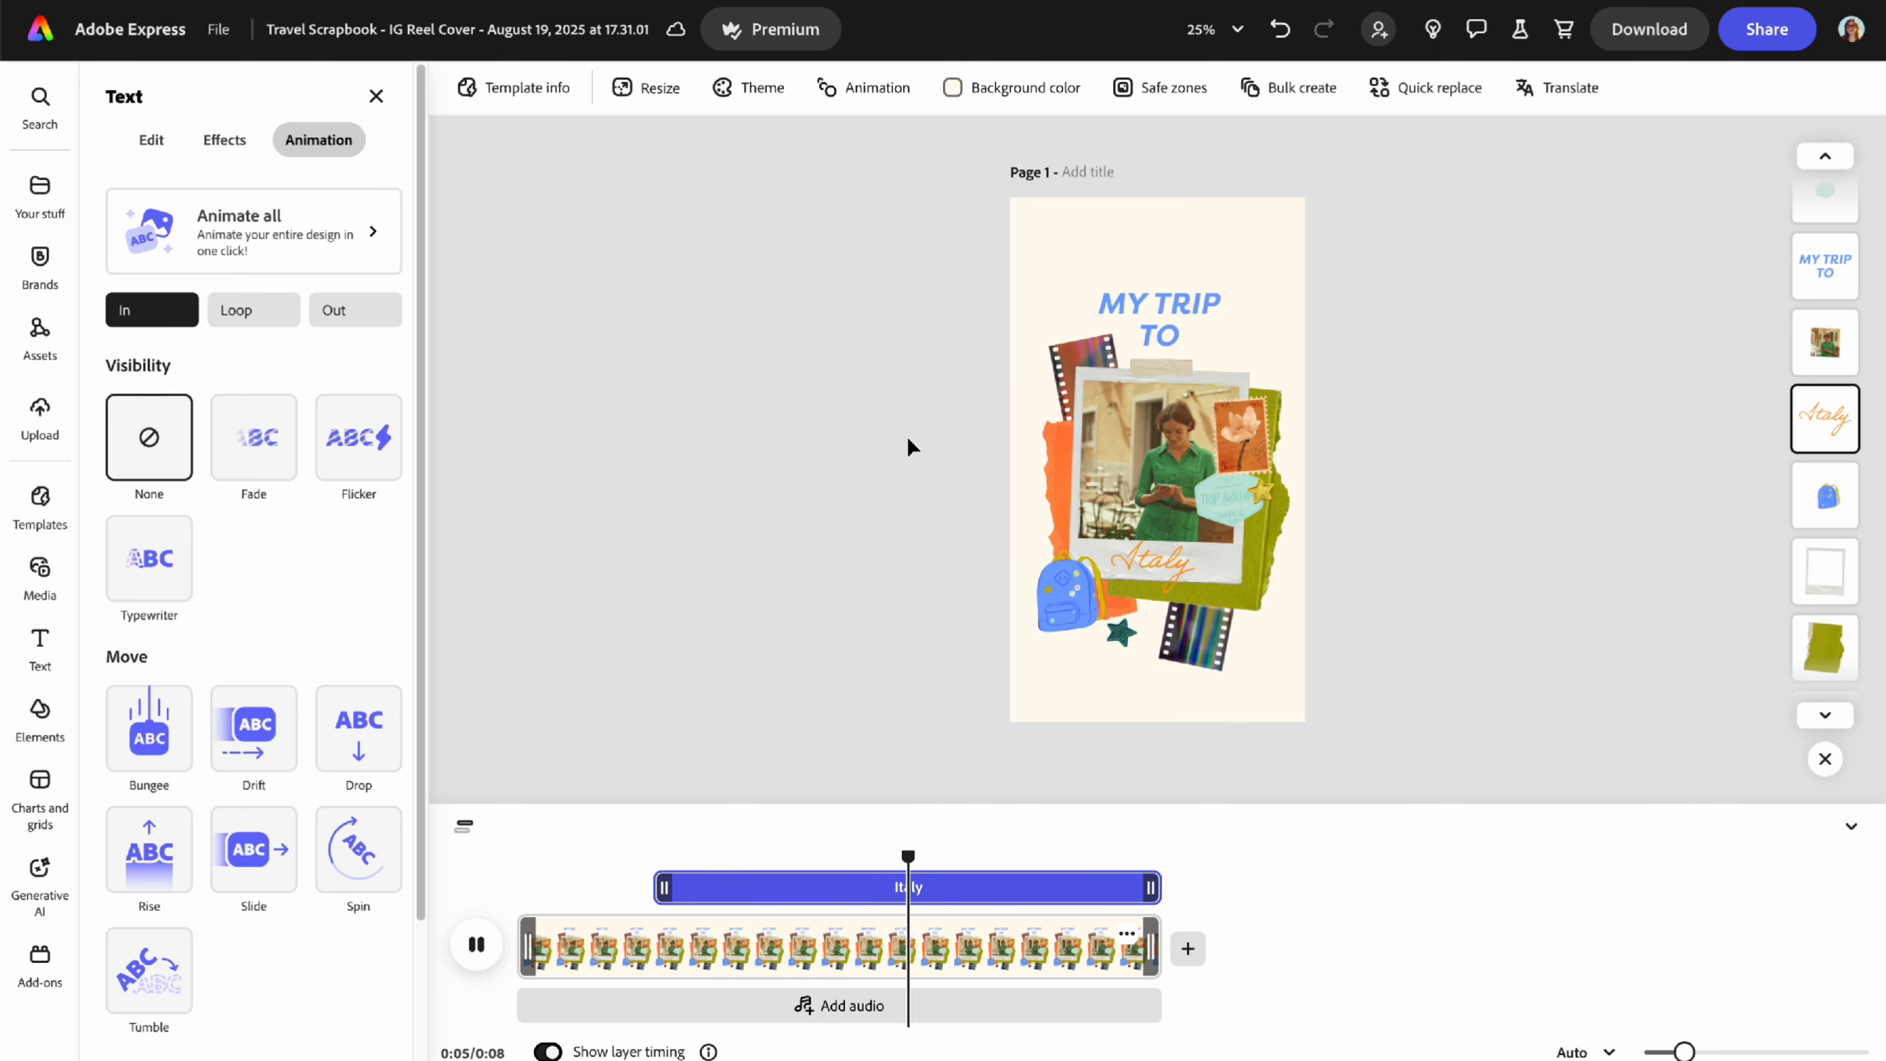
pyautogui.click(376, 96)
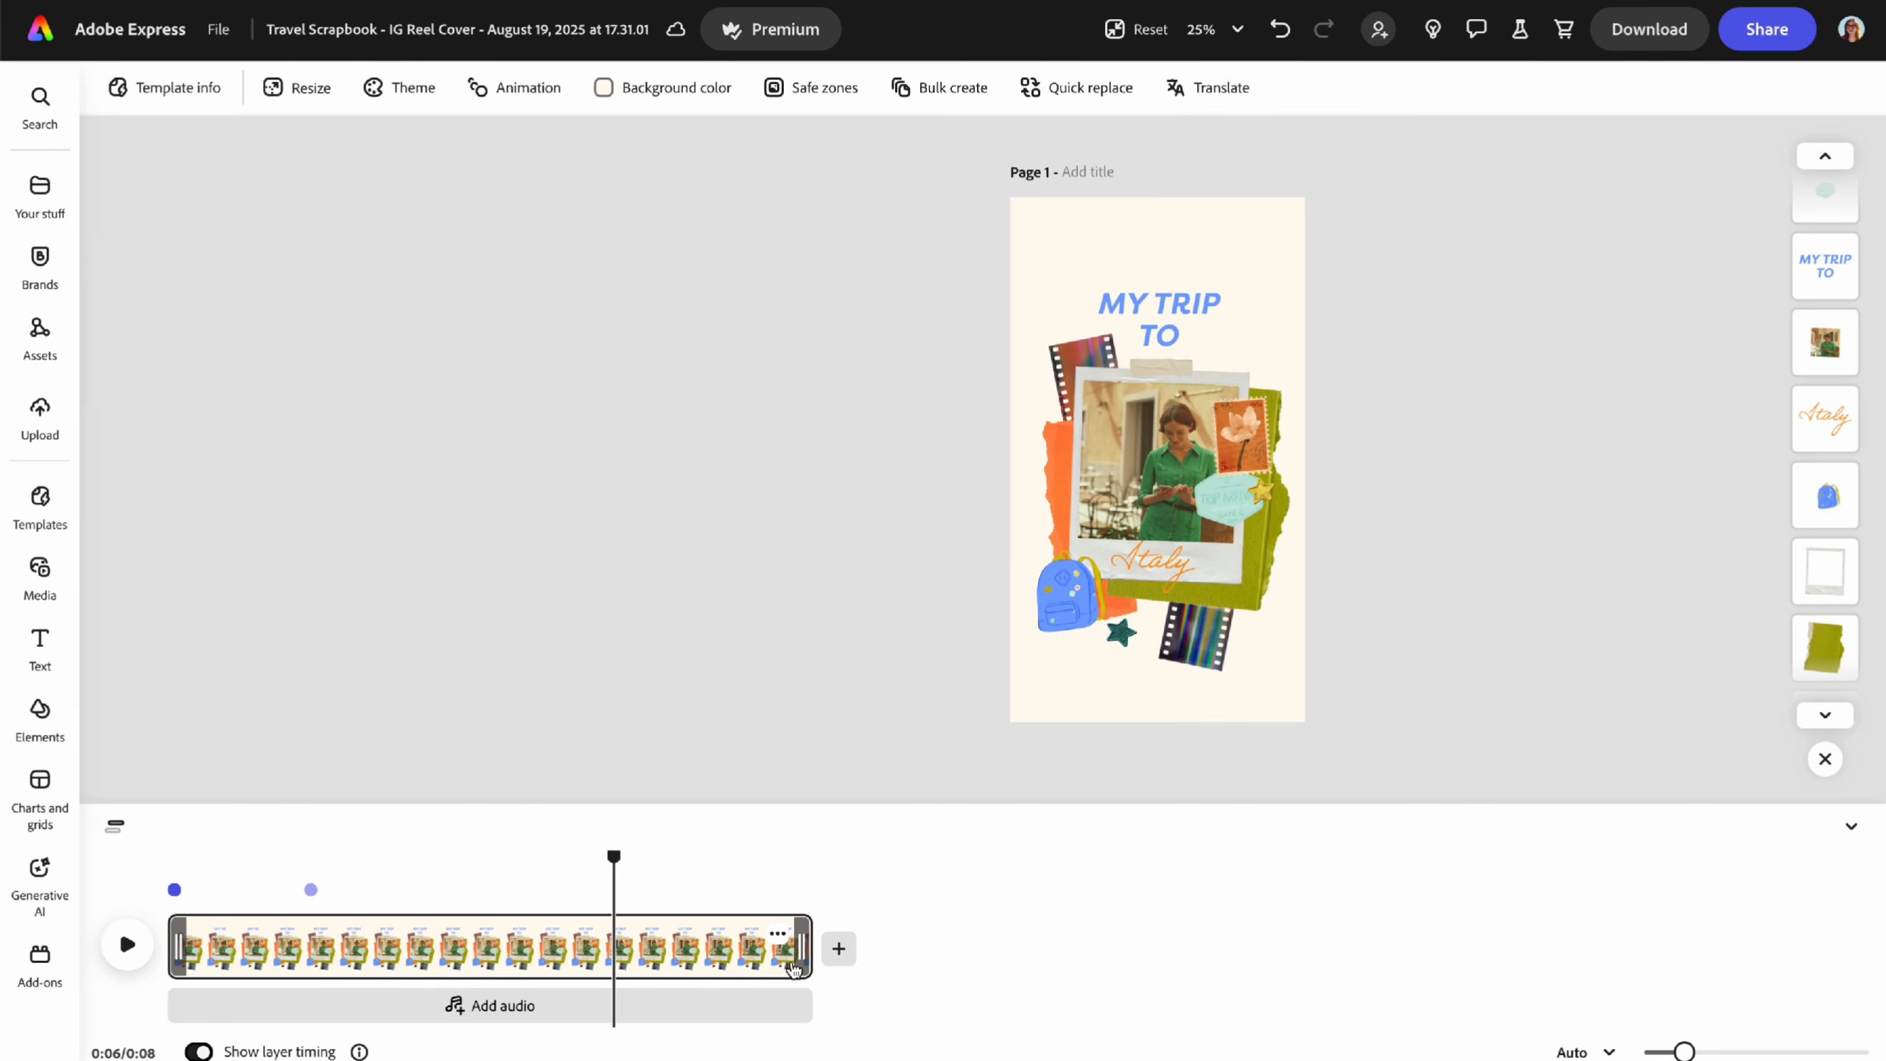
pyautogui.moveTo(807, 942); pyautogui.dragTo(589, 940)
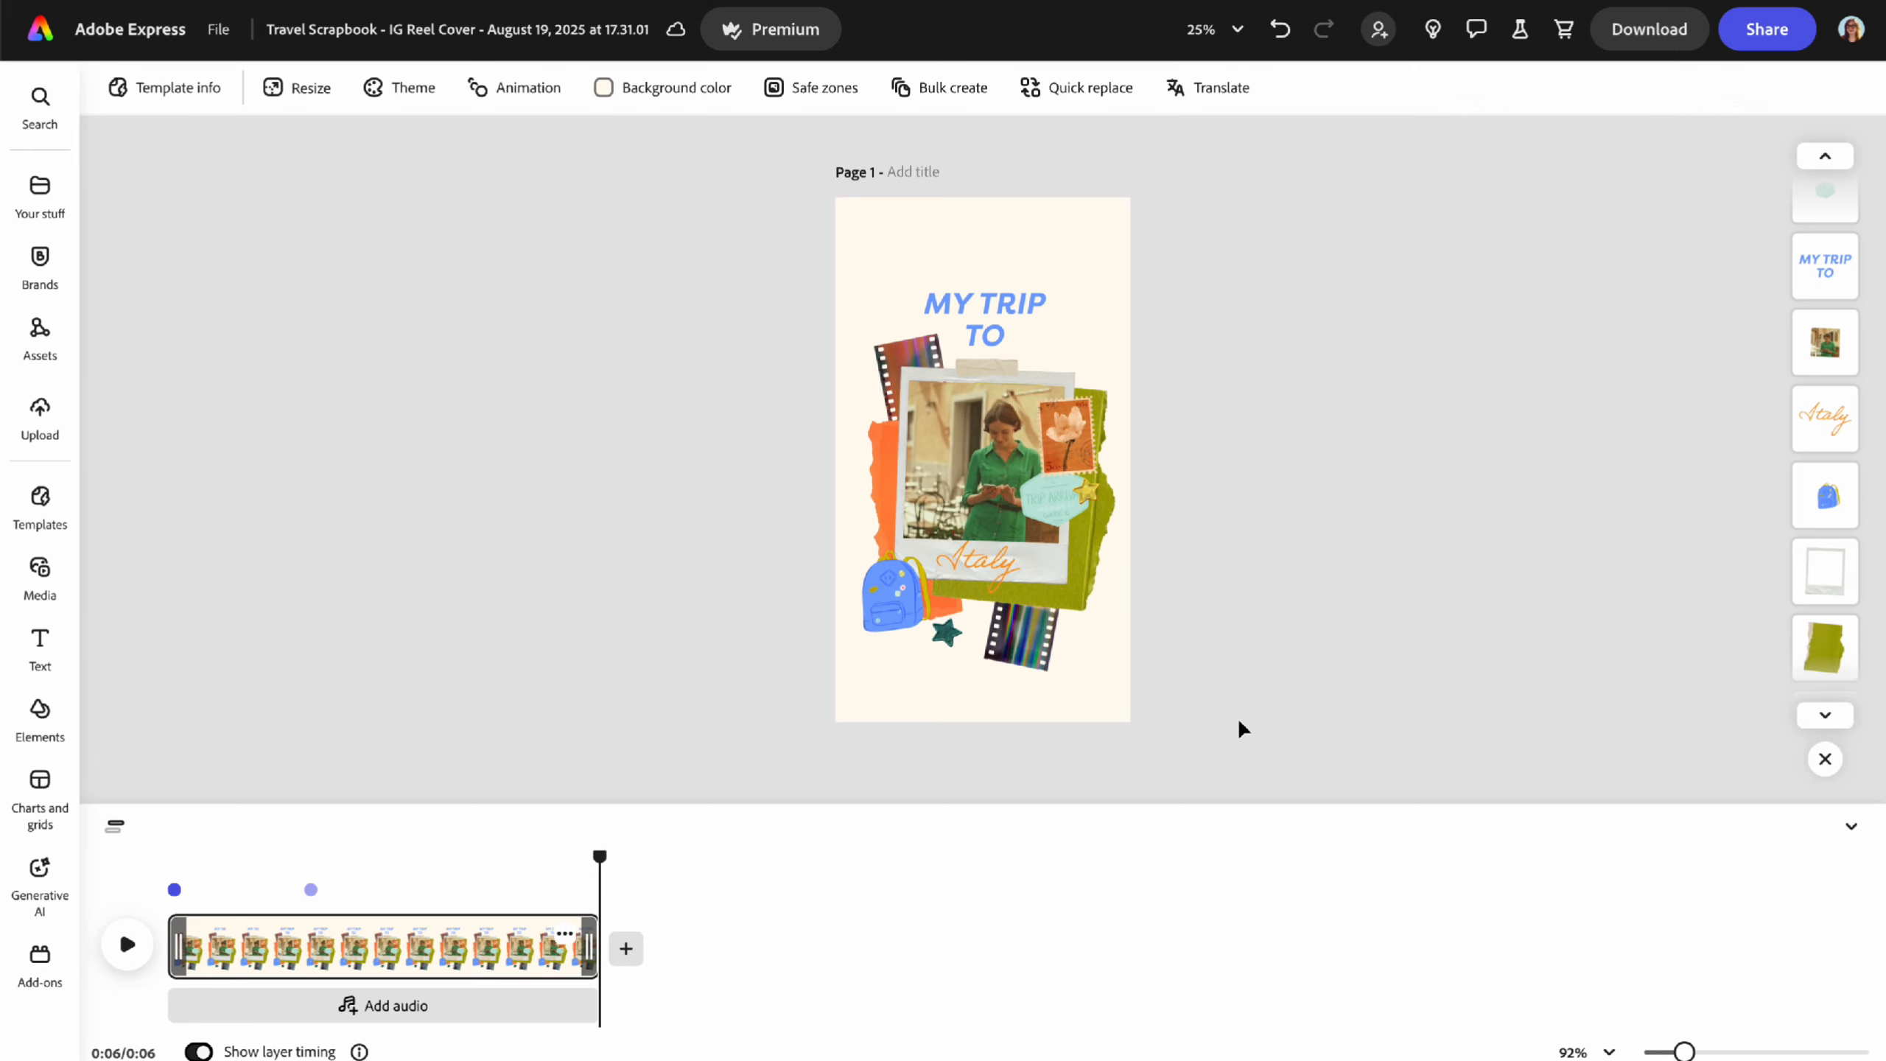
# - Hide the timeline and select the yellow and teal star stickers together
pyautogui.click(1851, 825)
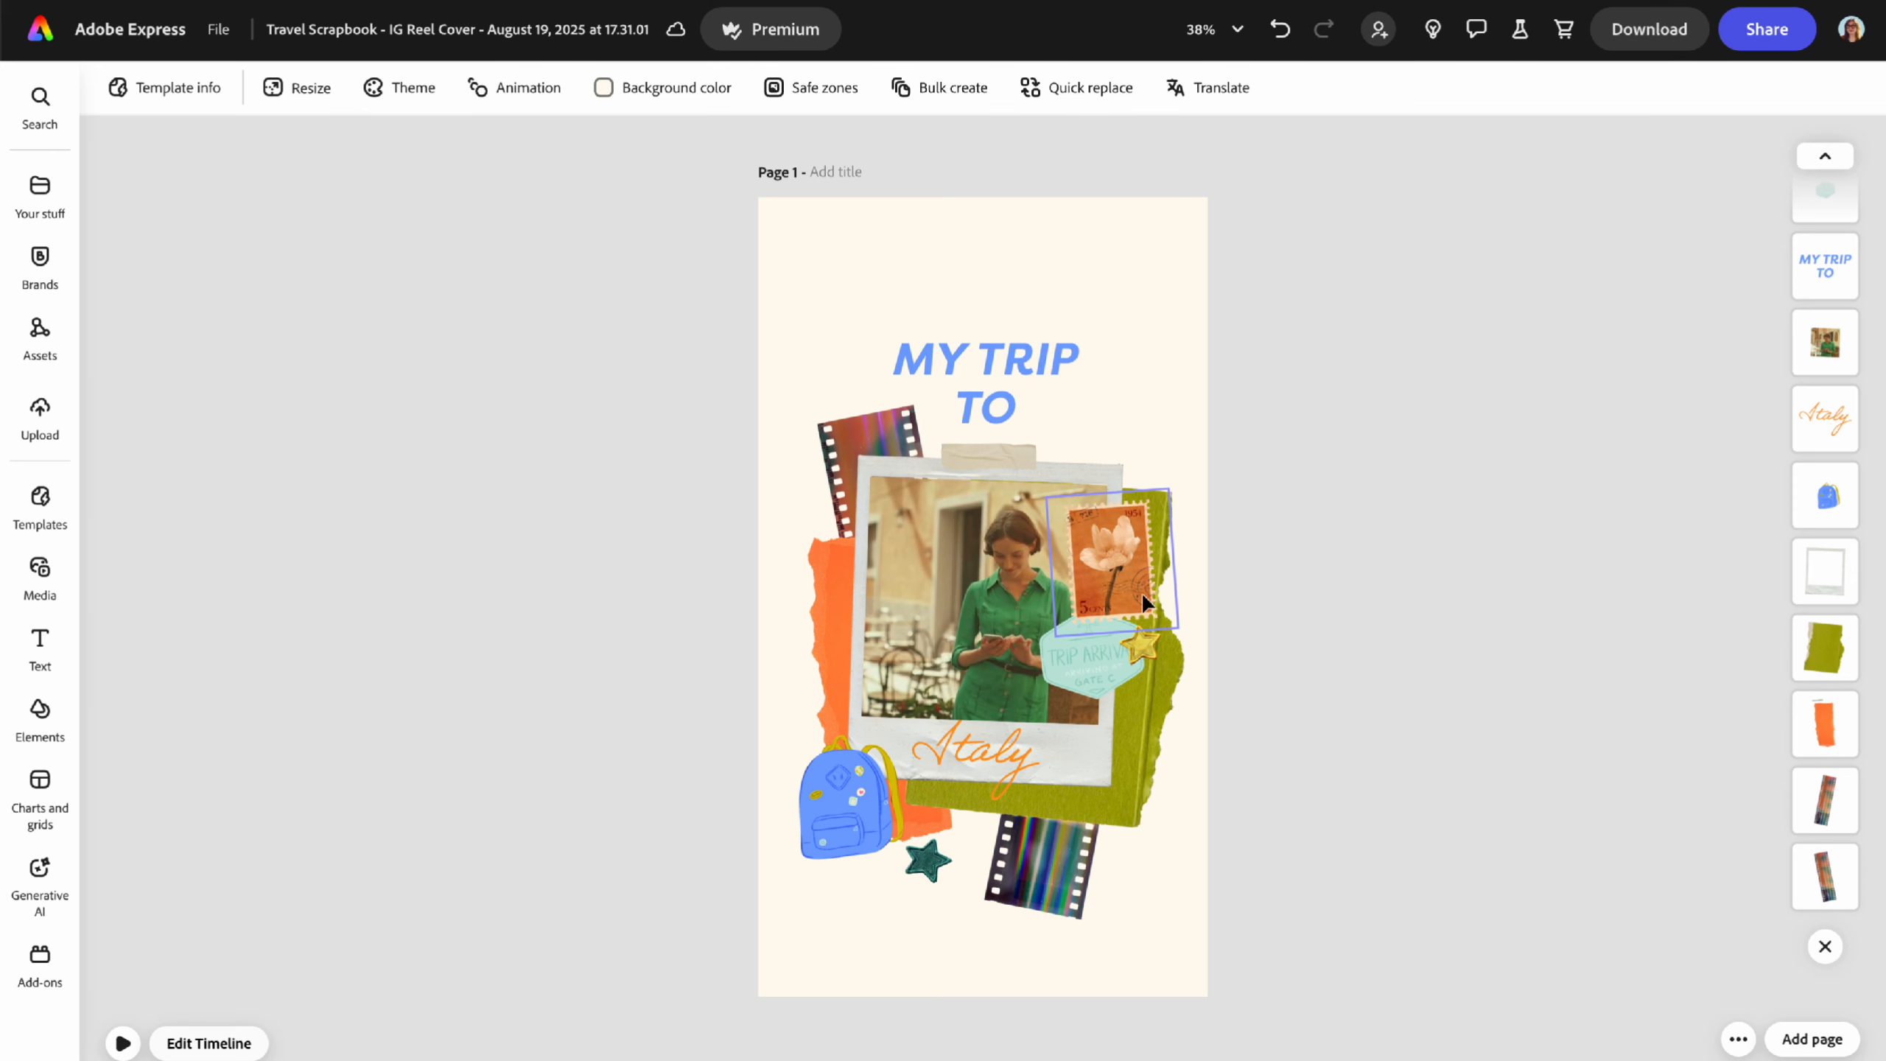
pyautogui.click(1147, 640)
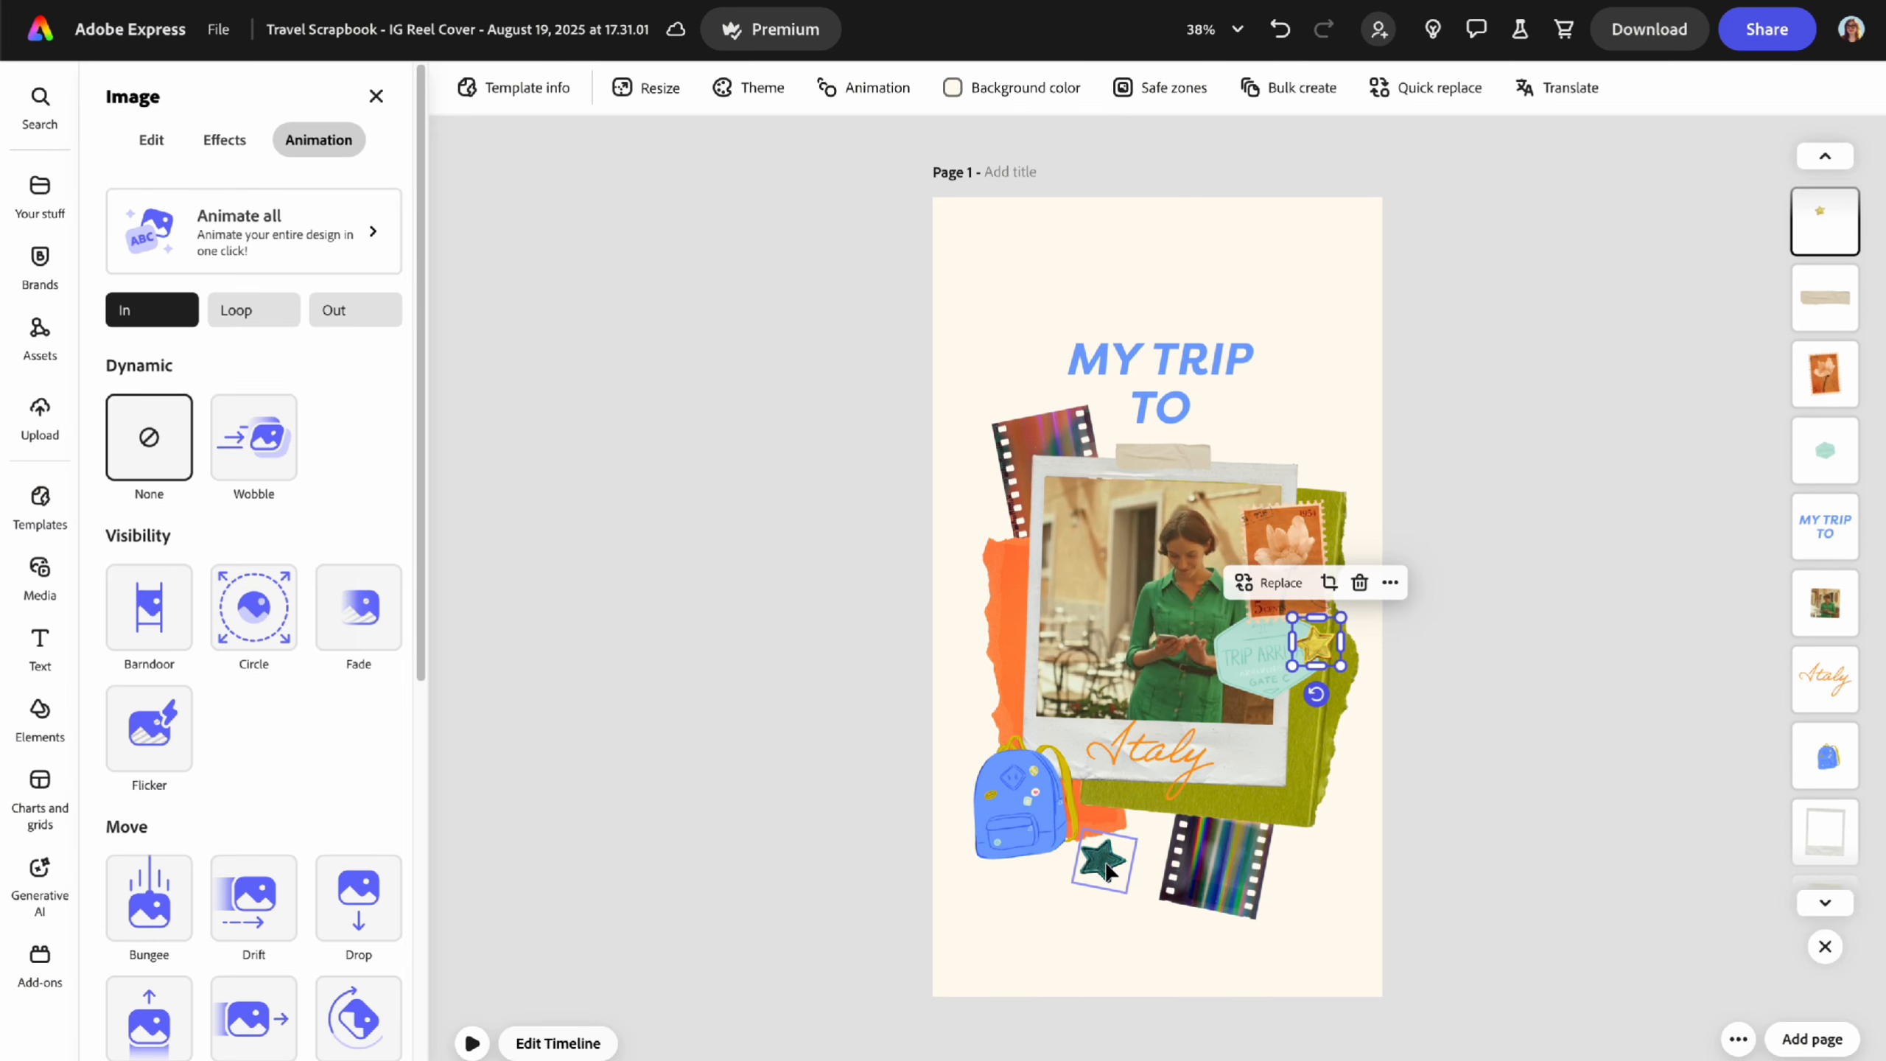
pyautogui.keyDown('shift'); pyautogui.click(1105, 868); pyautogui.keyUp('shift')
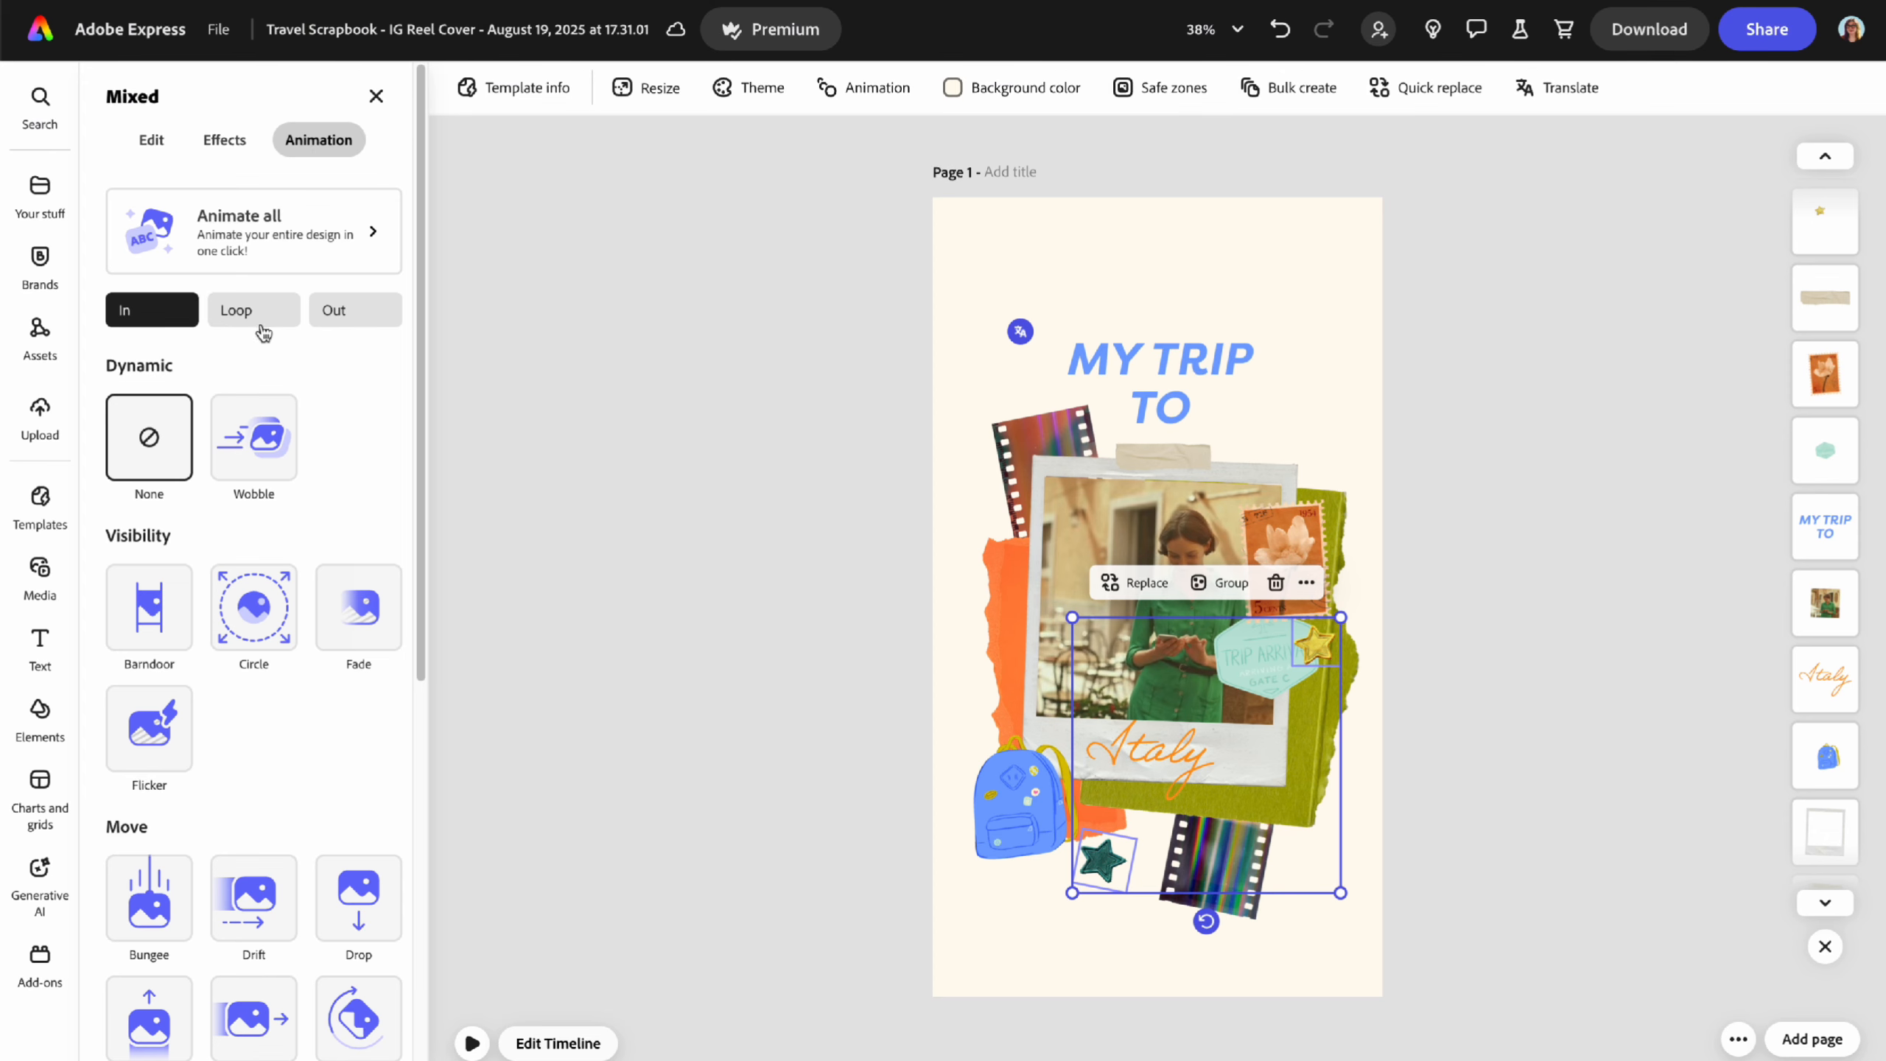
# - Apply a looping Wiggle at speed 59 and intensity 23, then preview it
pyautogui.click(253, 310)
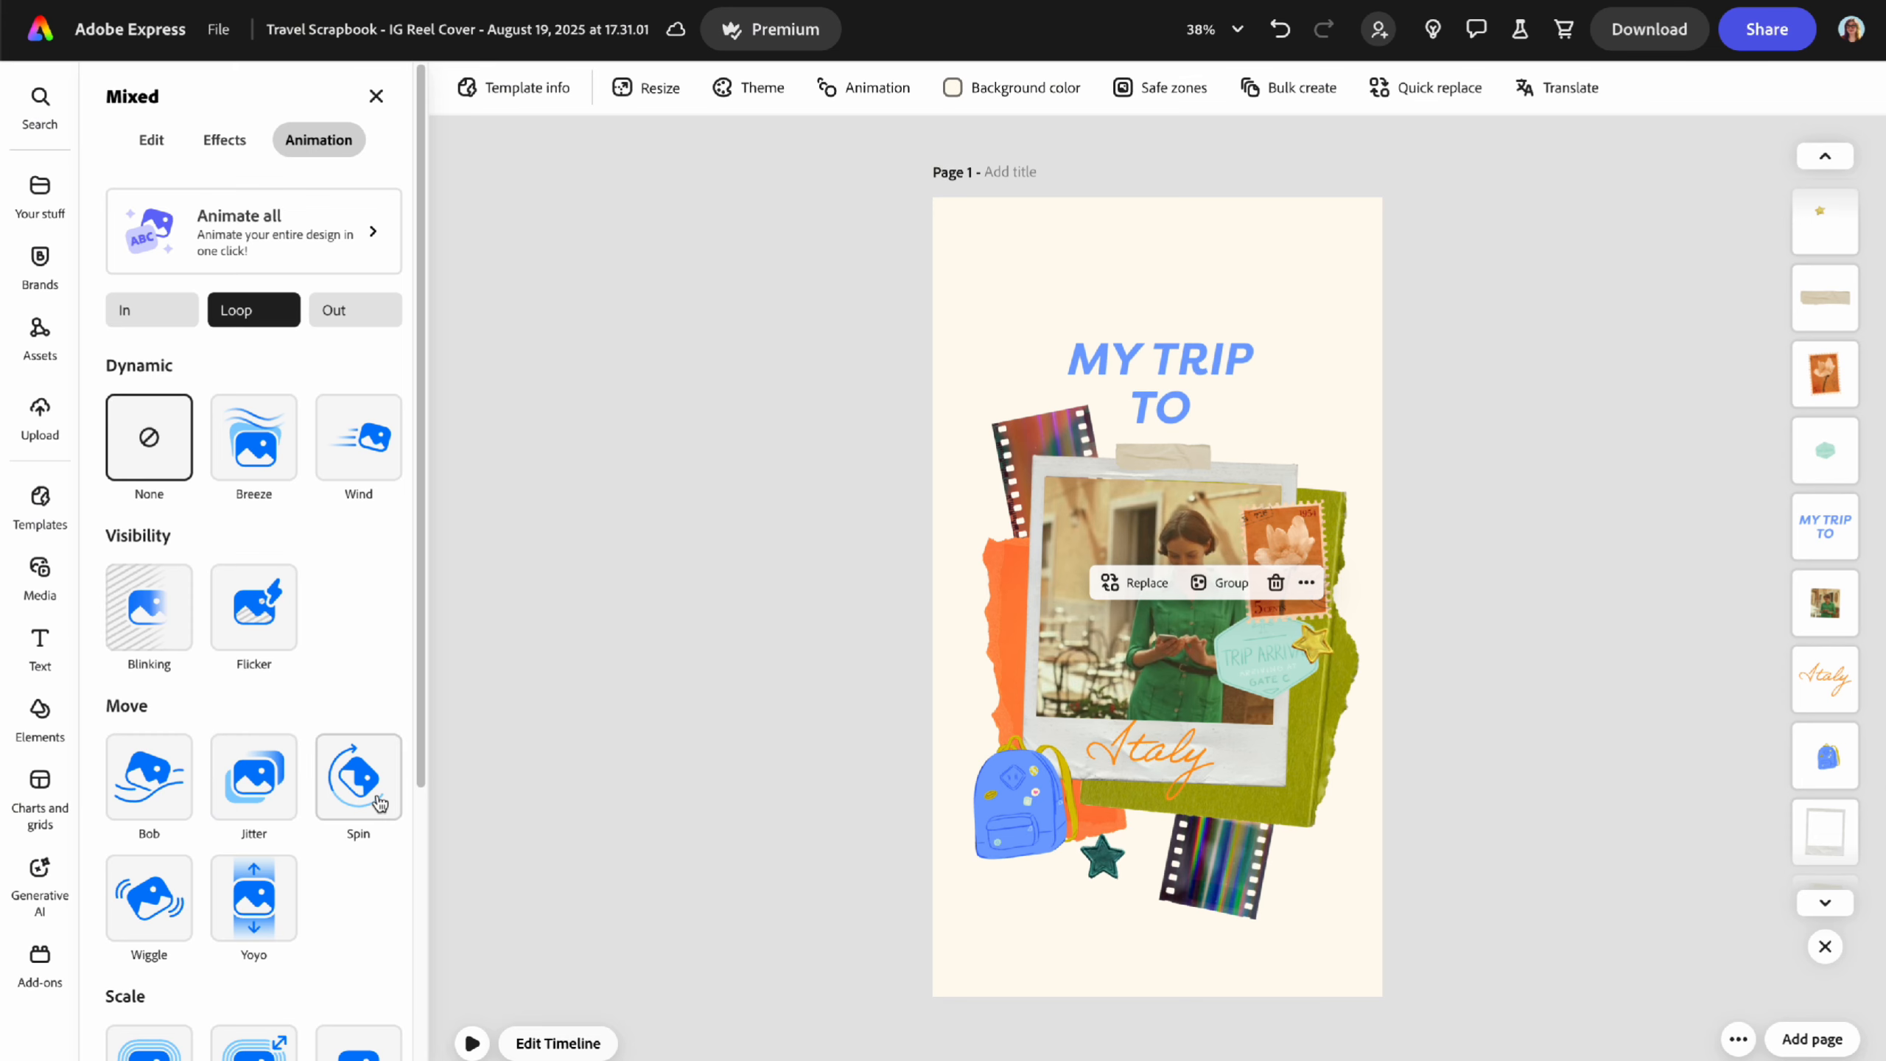
pyautogui.click(159, 906)
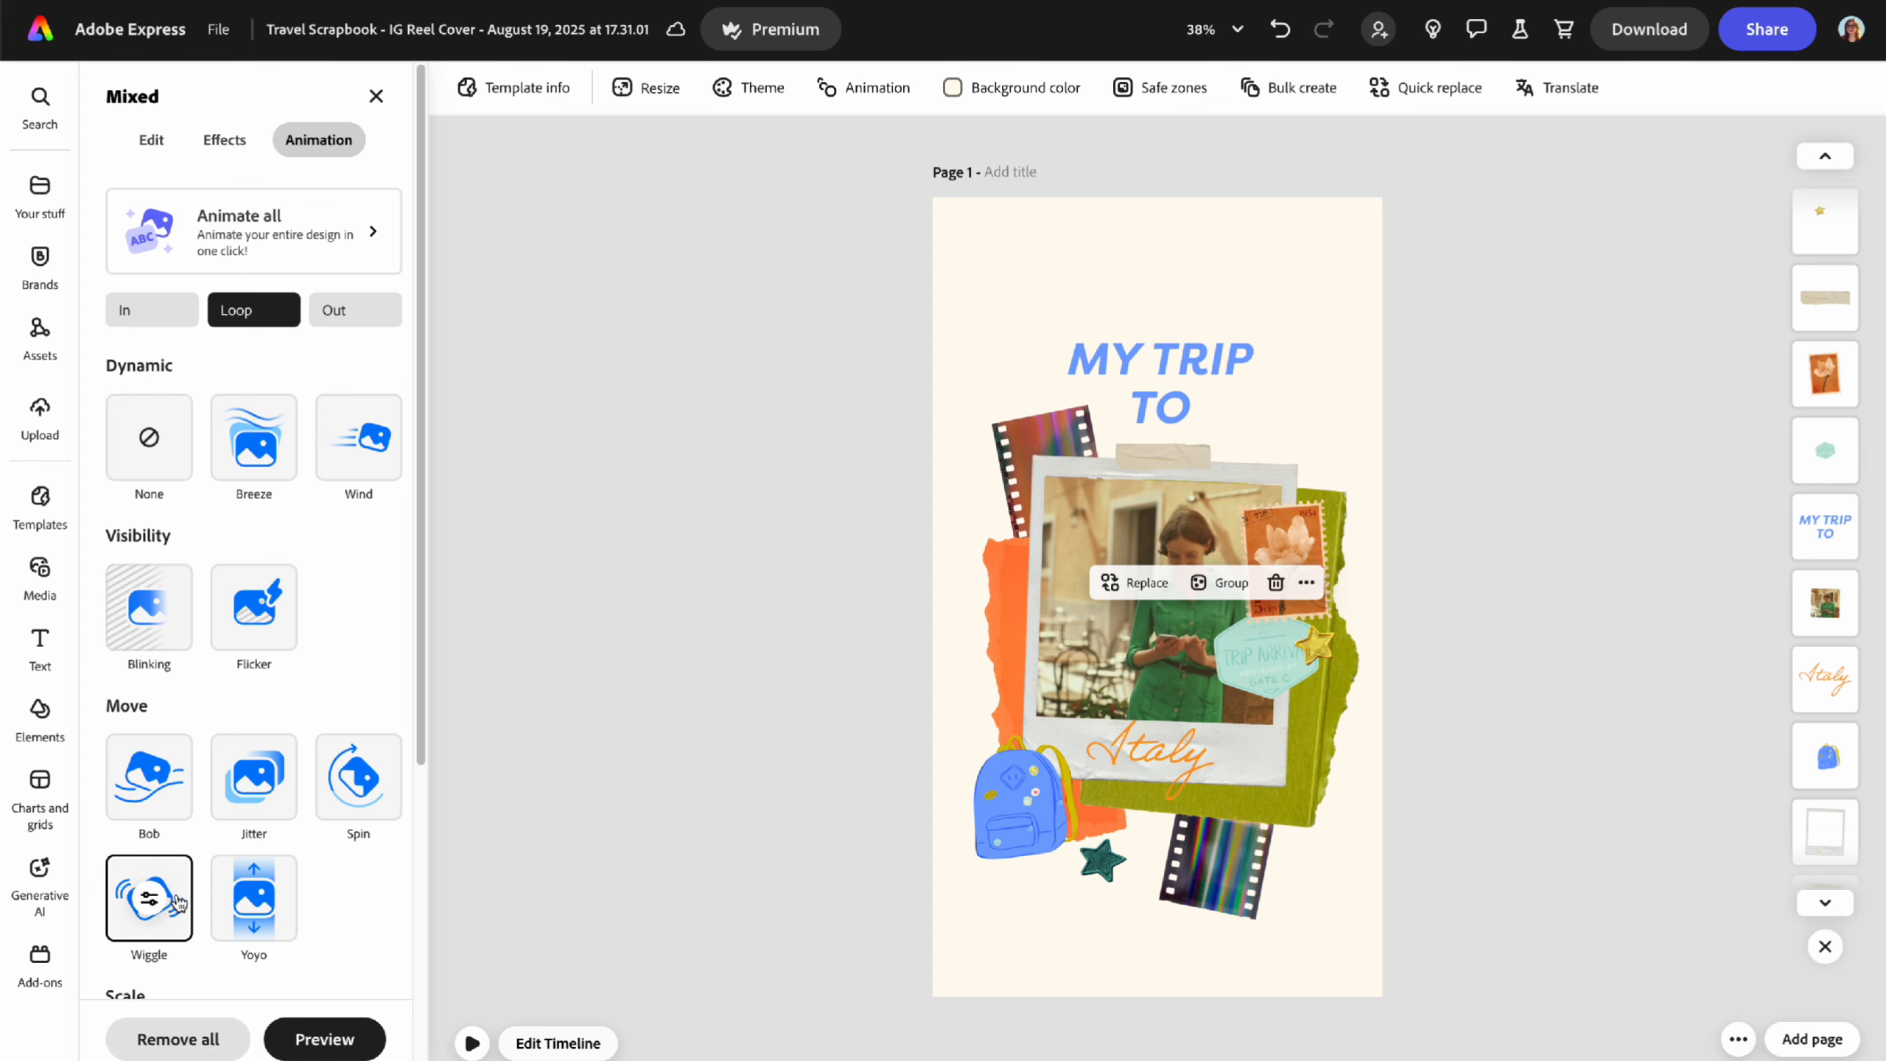
pyautogui.click(150, 901)
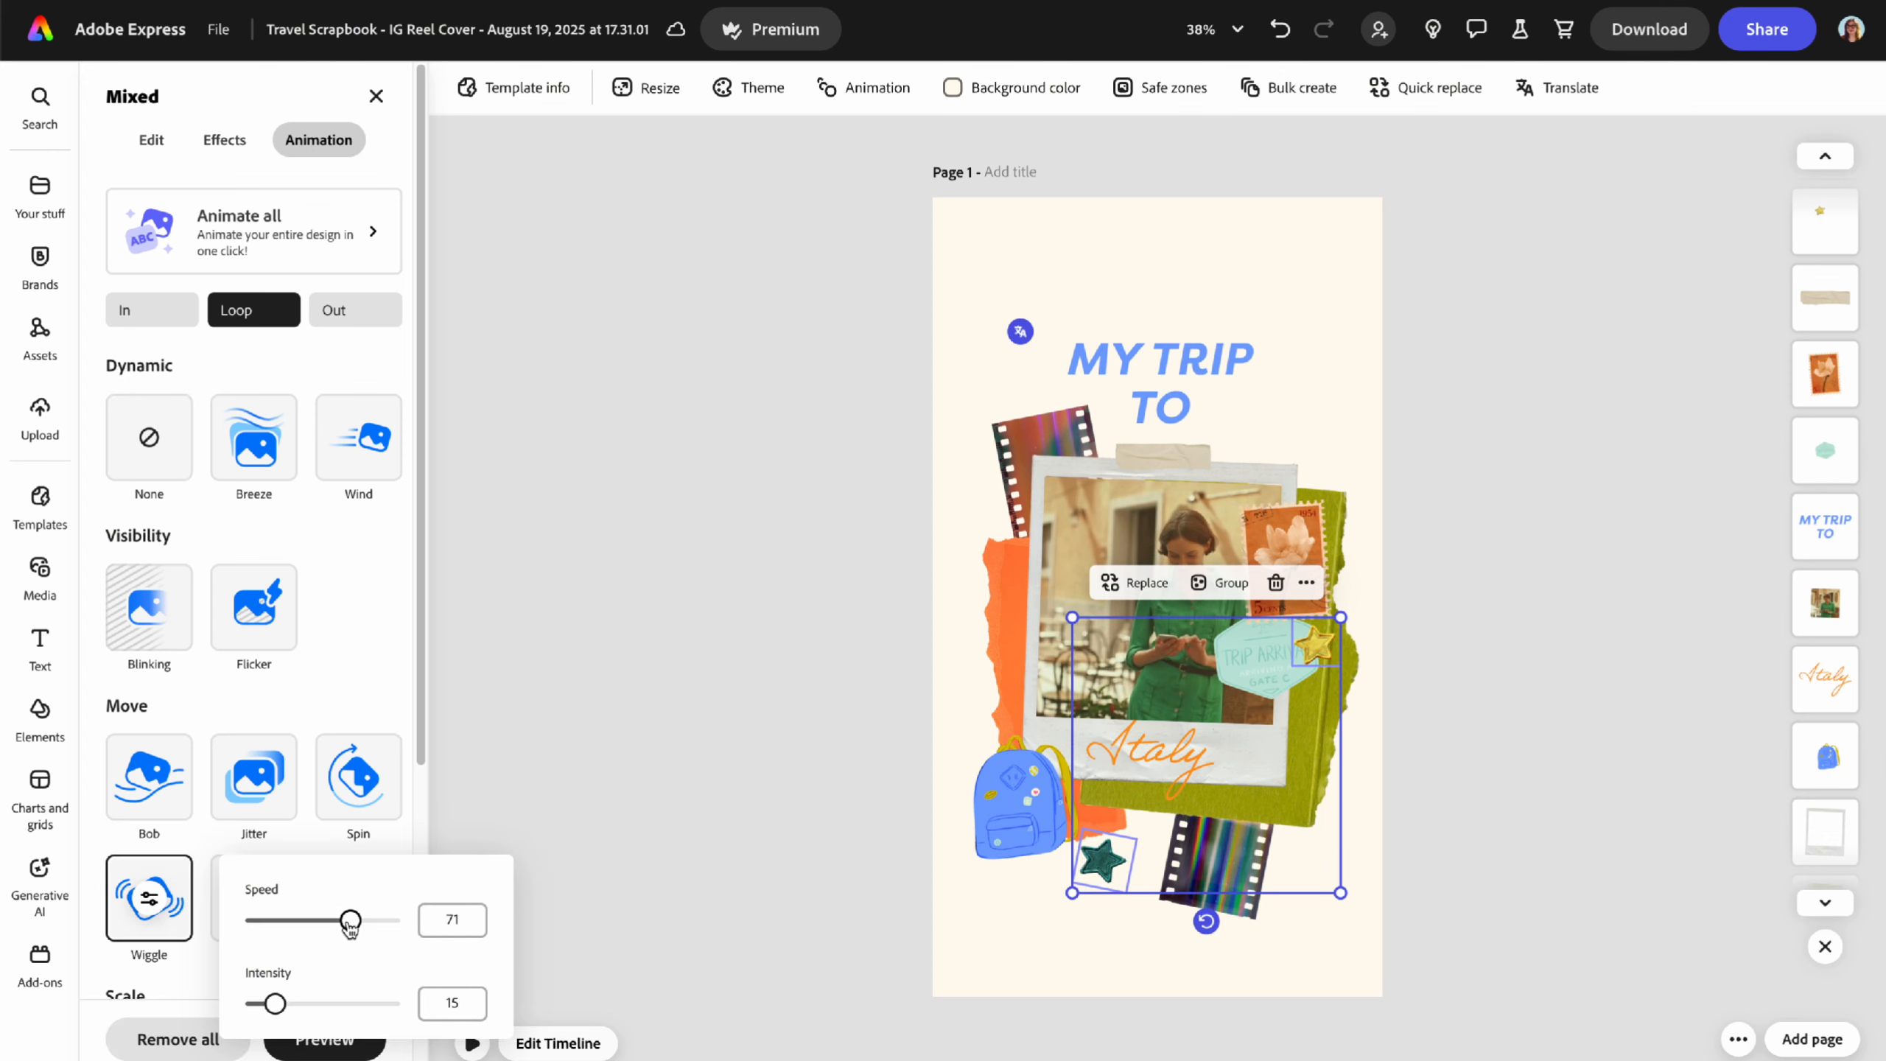
pyautogui.moveTo(351, 921); pyautogui.dragTo(335, 921)
pyautogui.moveTo(275, 1002); pyautogui.dragTo(284, 1007)
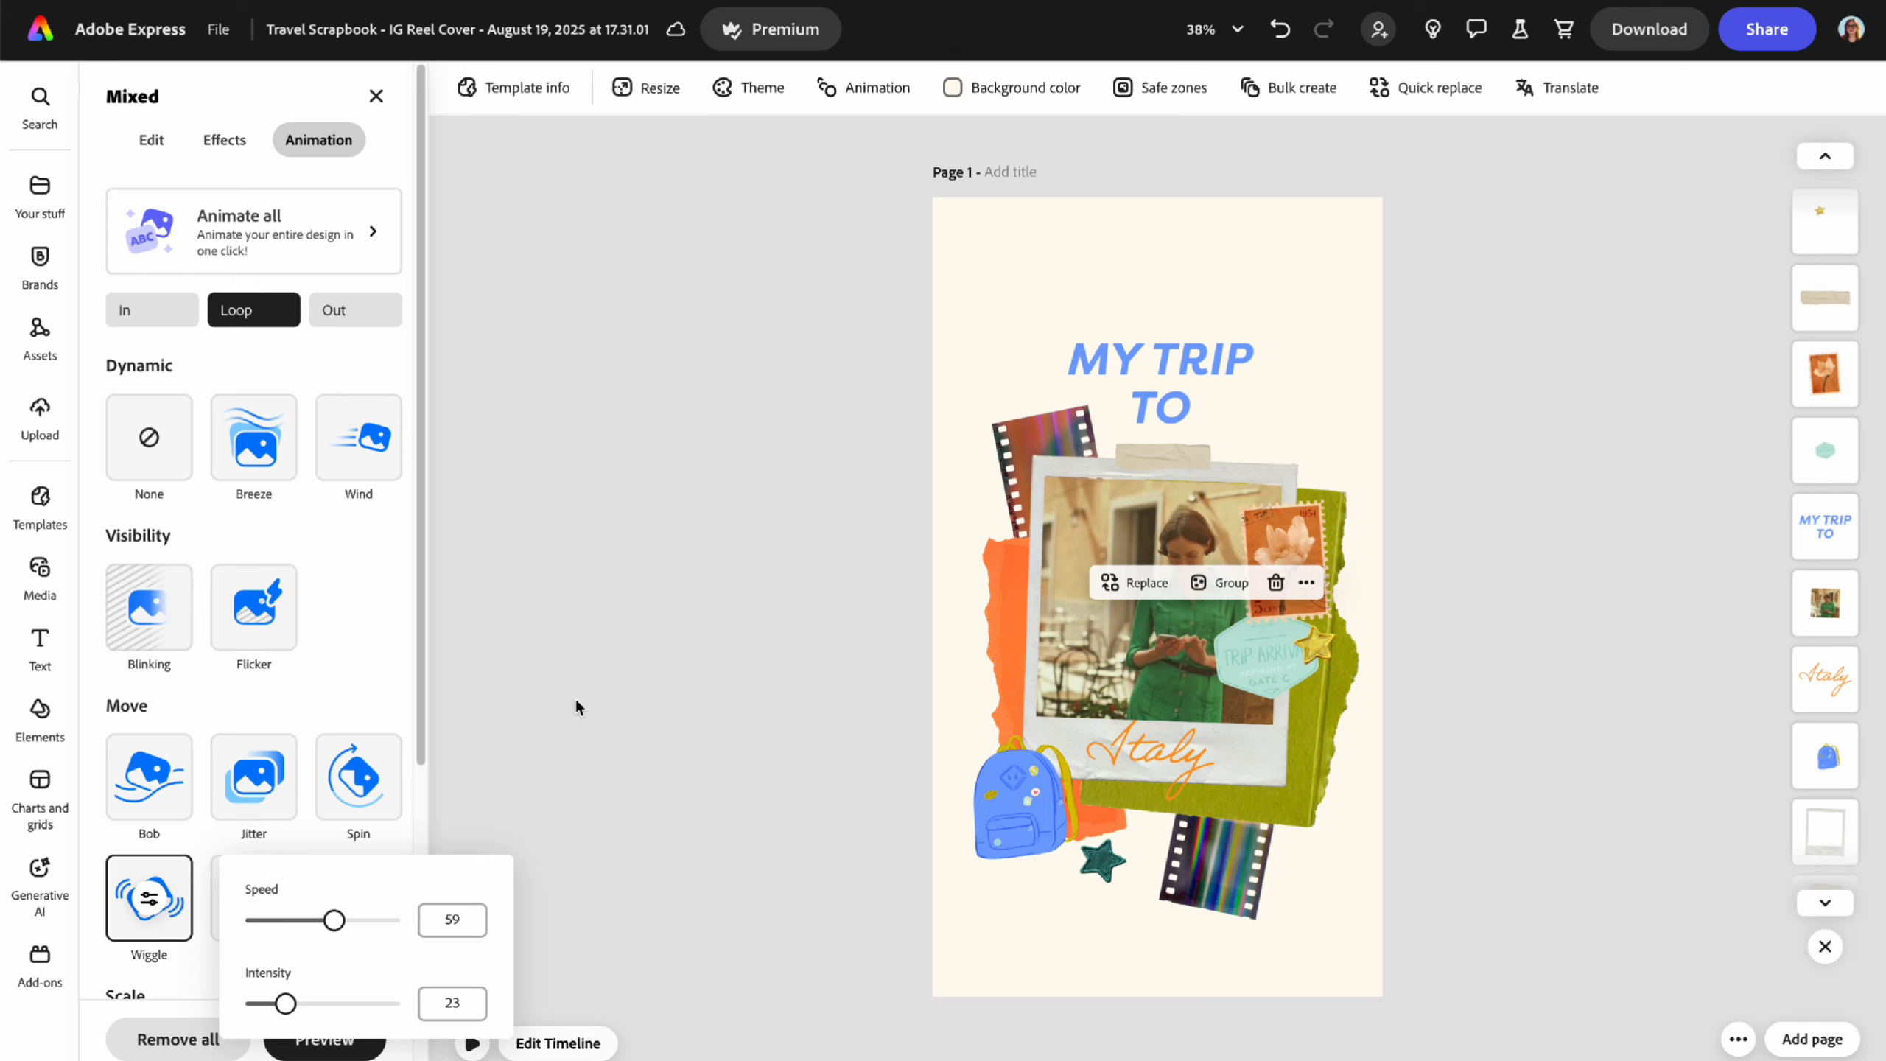
pyautogui.click(799, 829)
pyautogui.click(122, 1043)
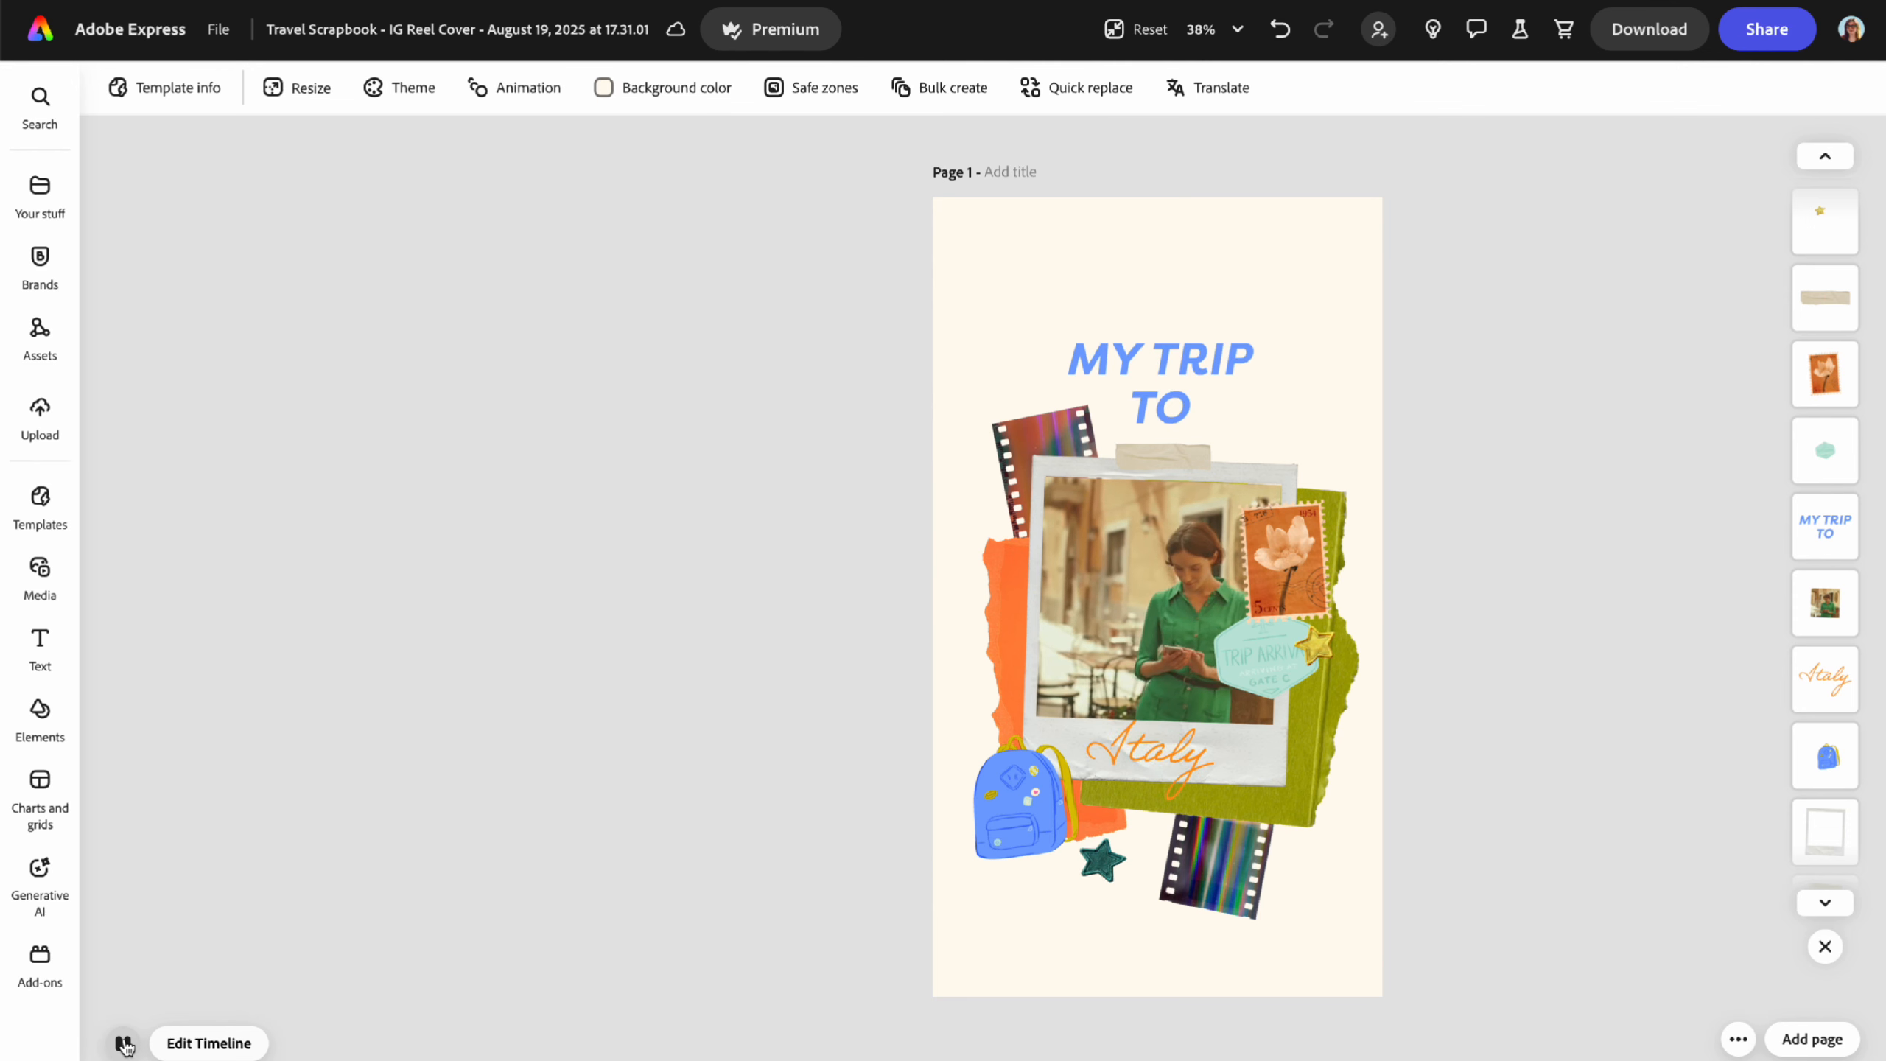
# - Lower the green star's Wiggle speed to 52
pyautogui.click(1102, 861)
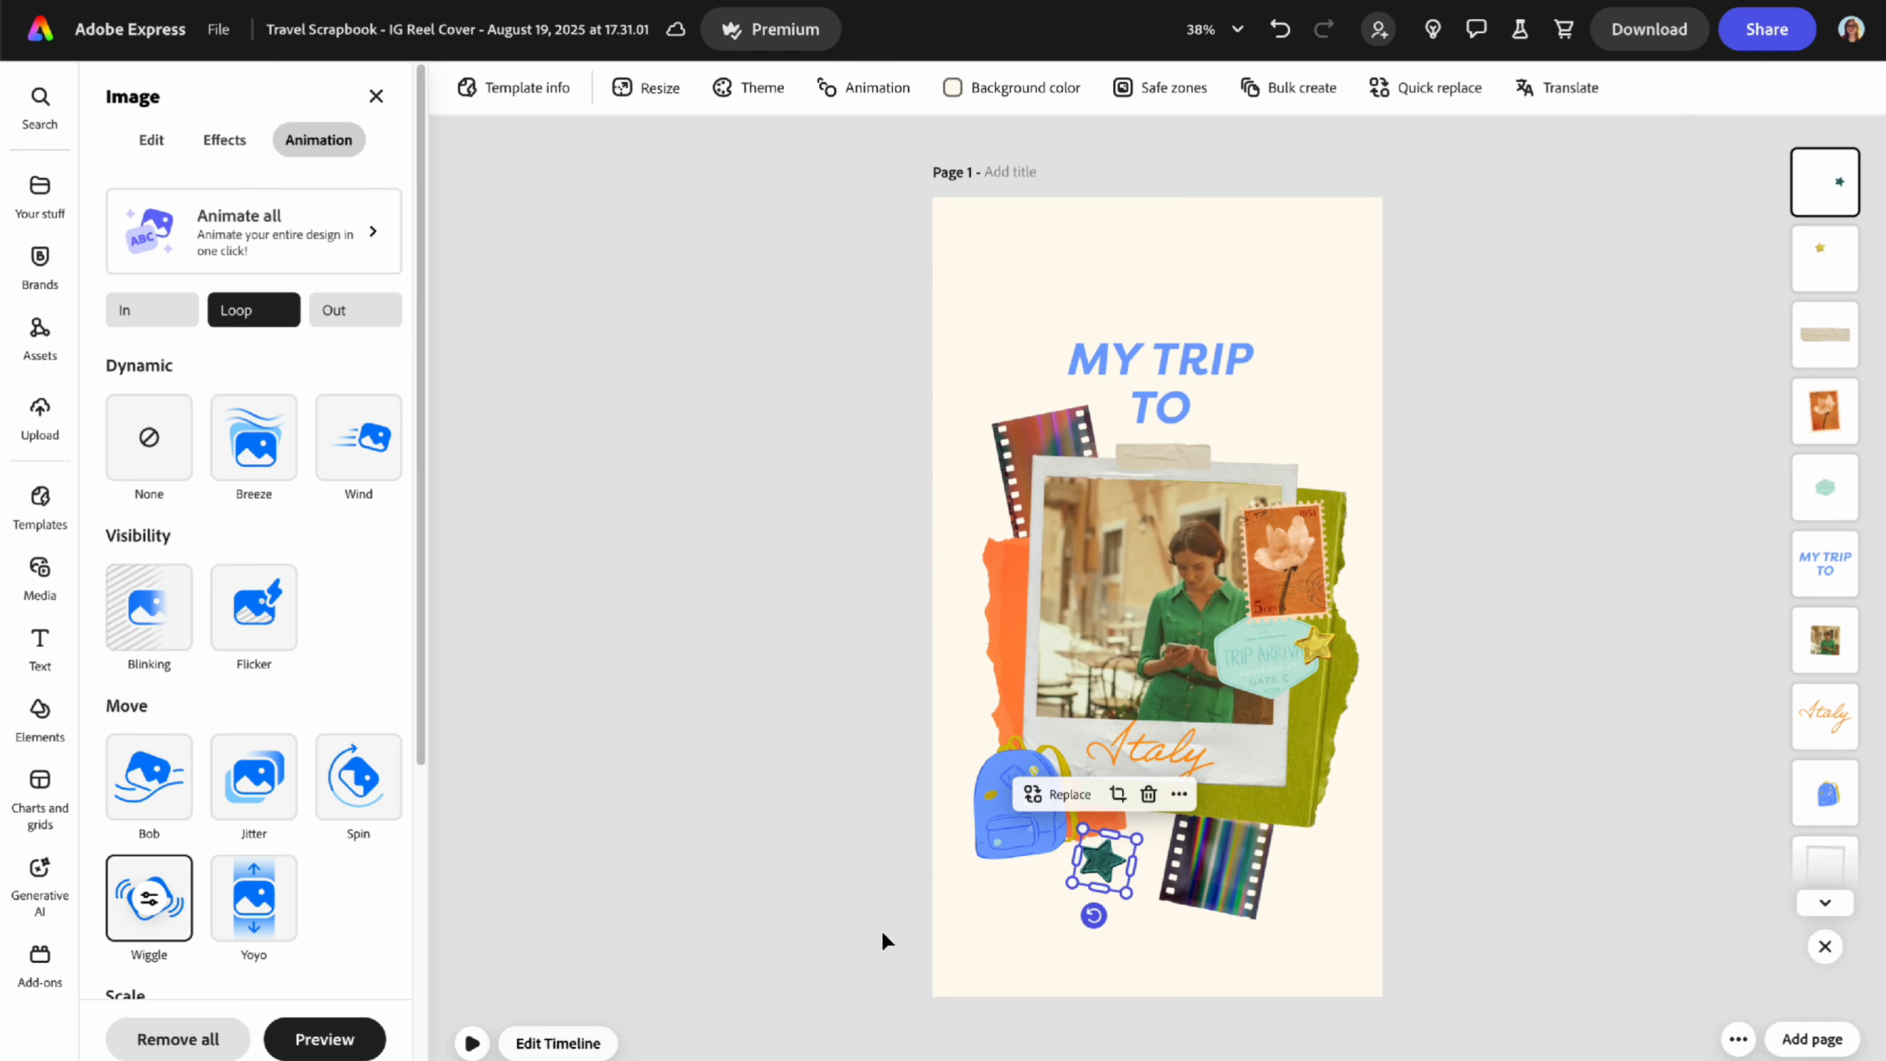
pyautogui.click(153, 907)
pyautogui.moveTo(336, 921); pyautogui.dragTo(325, 921)
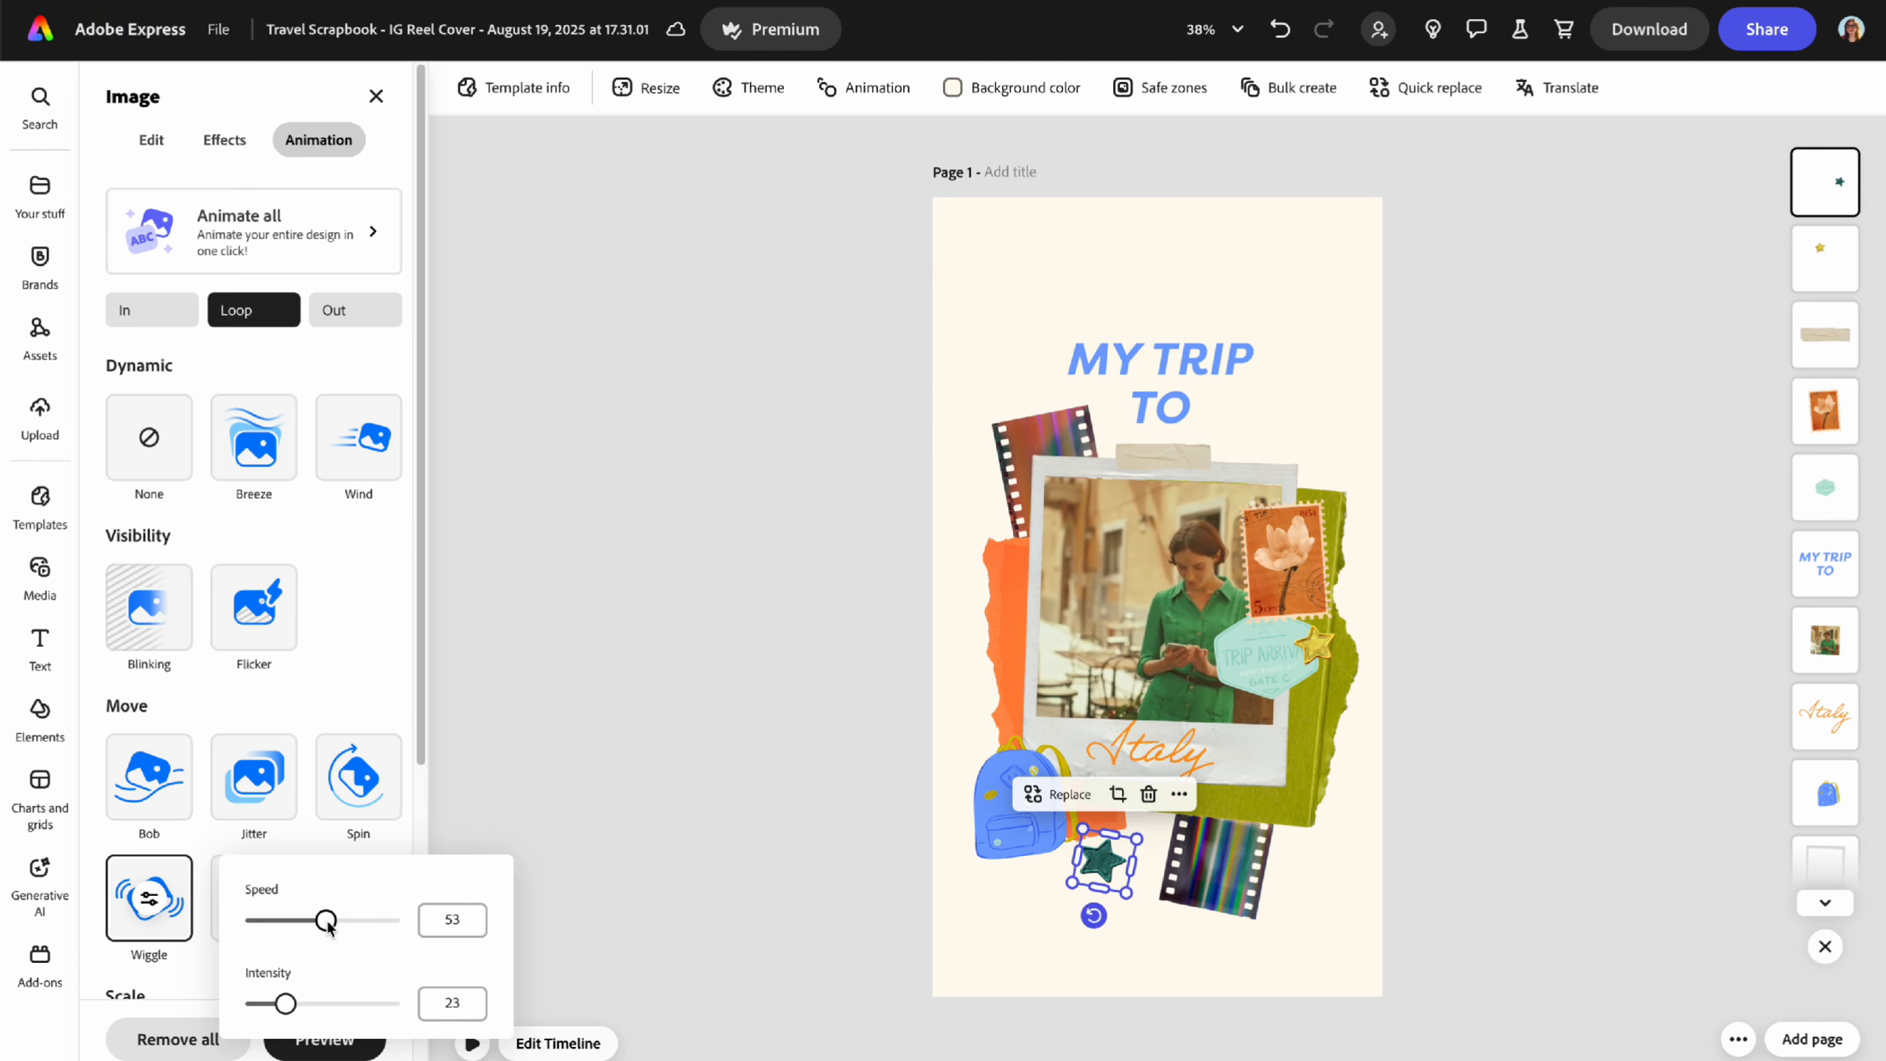
pyautogui.click(610, 741)
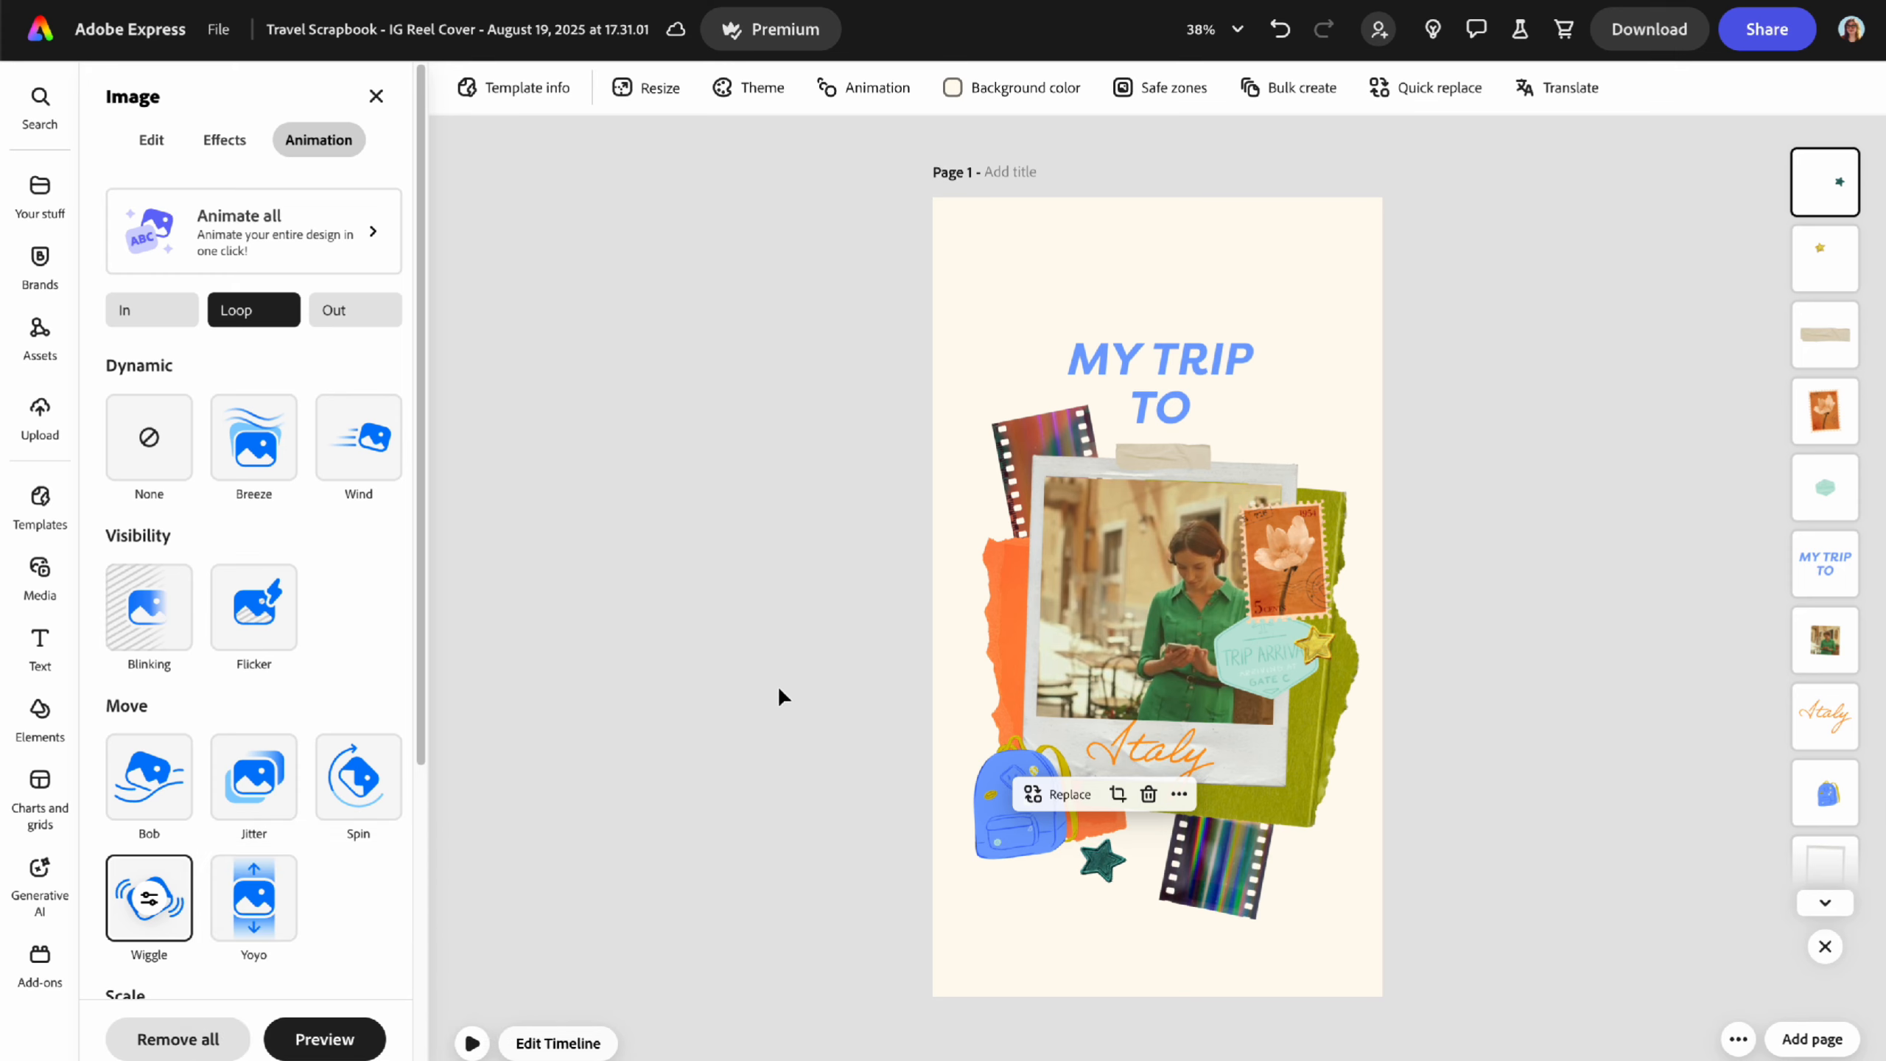
# - Give the blue backpack sticker the Bob loop animation
pyautogui.click(992, 806)
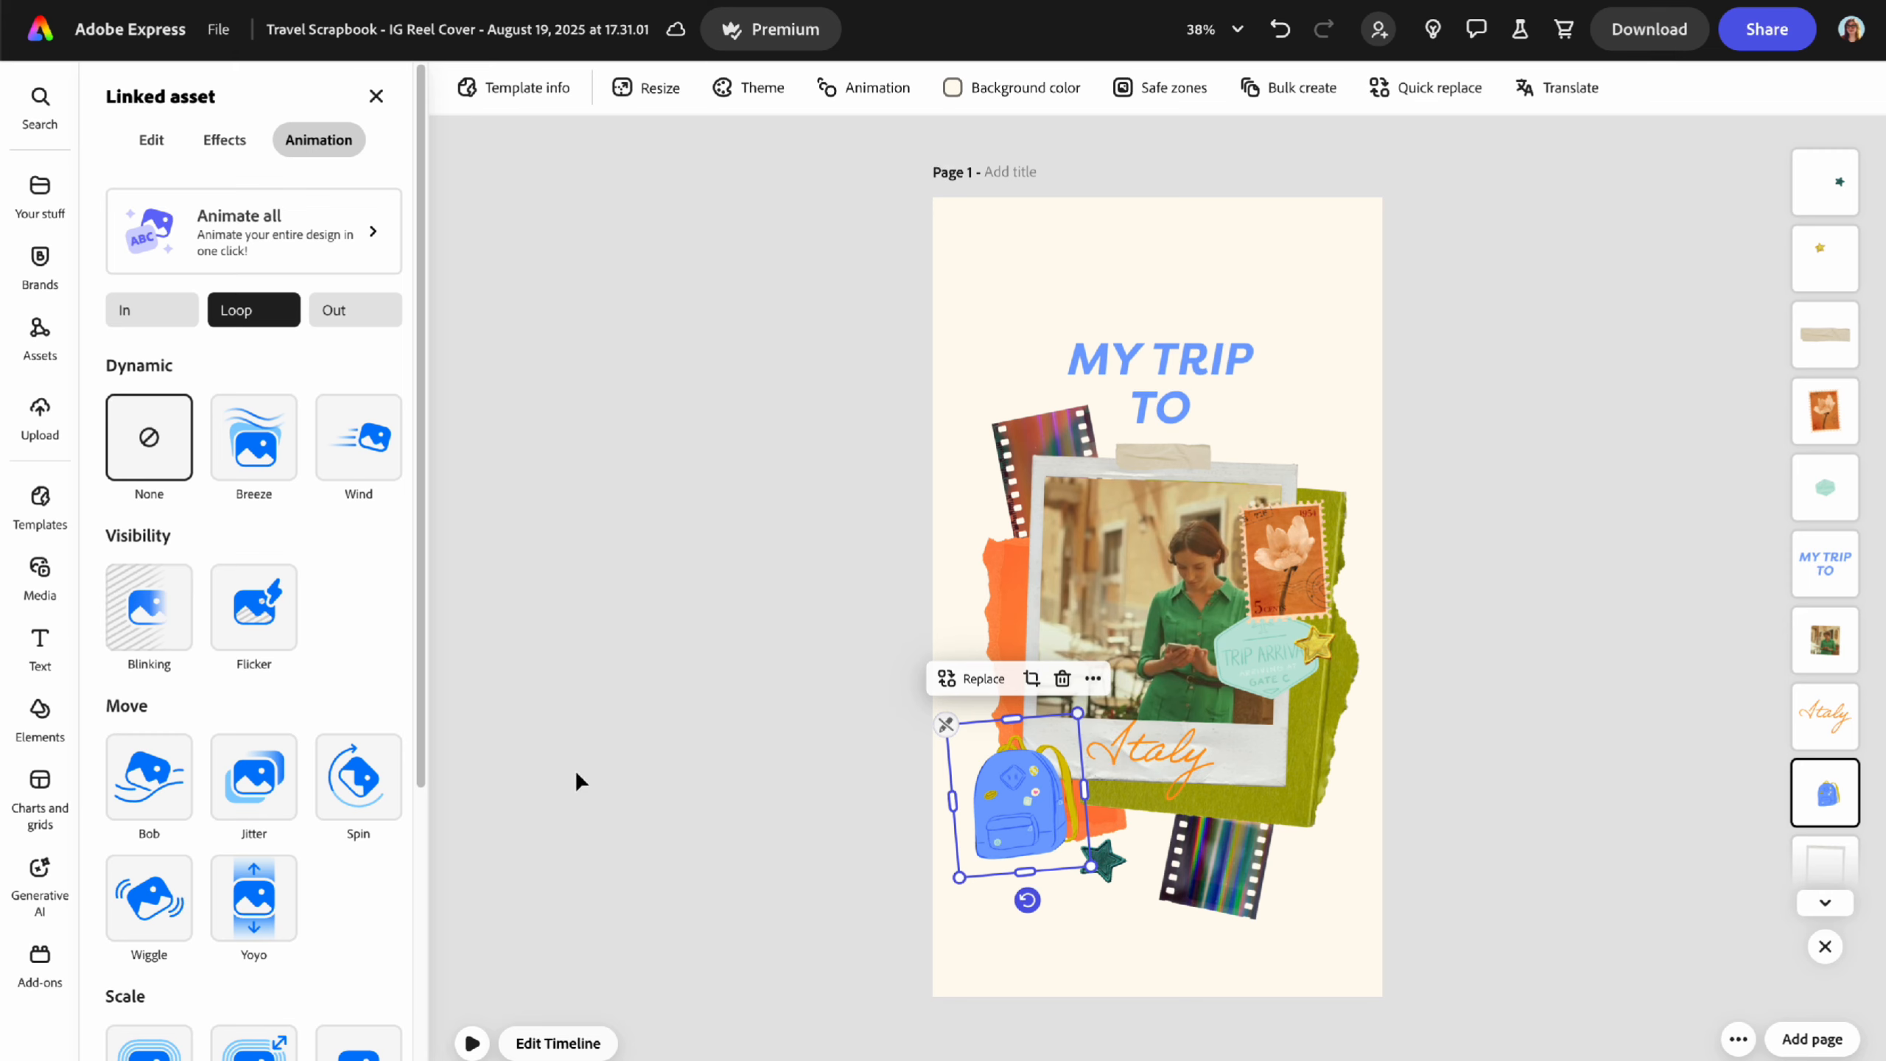
pyautogui.click(155, 789)
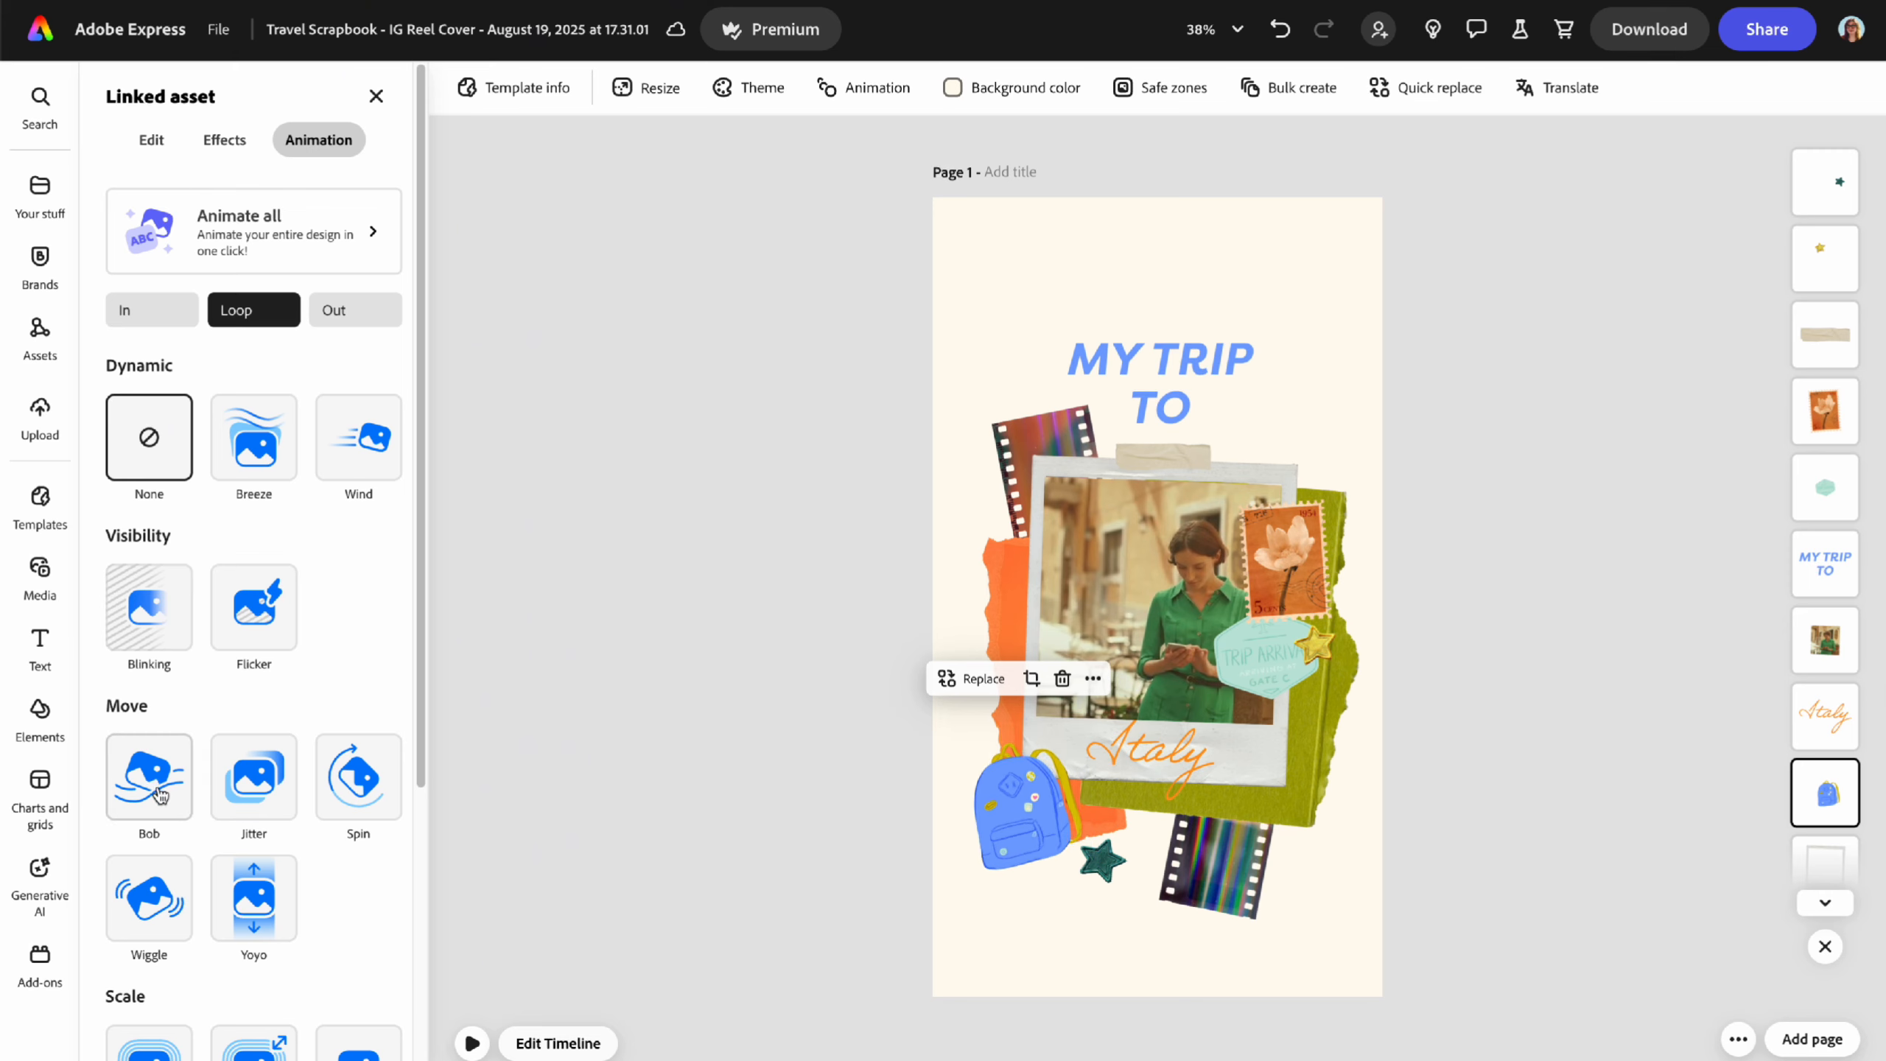
pyautogui.click(157, 792)
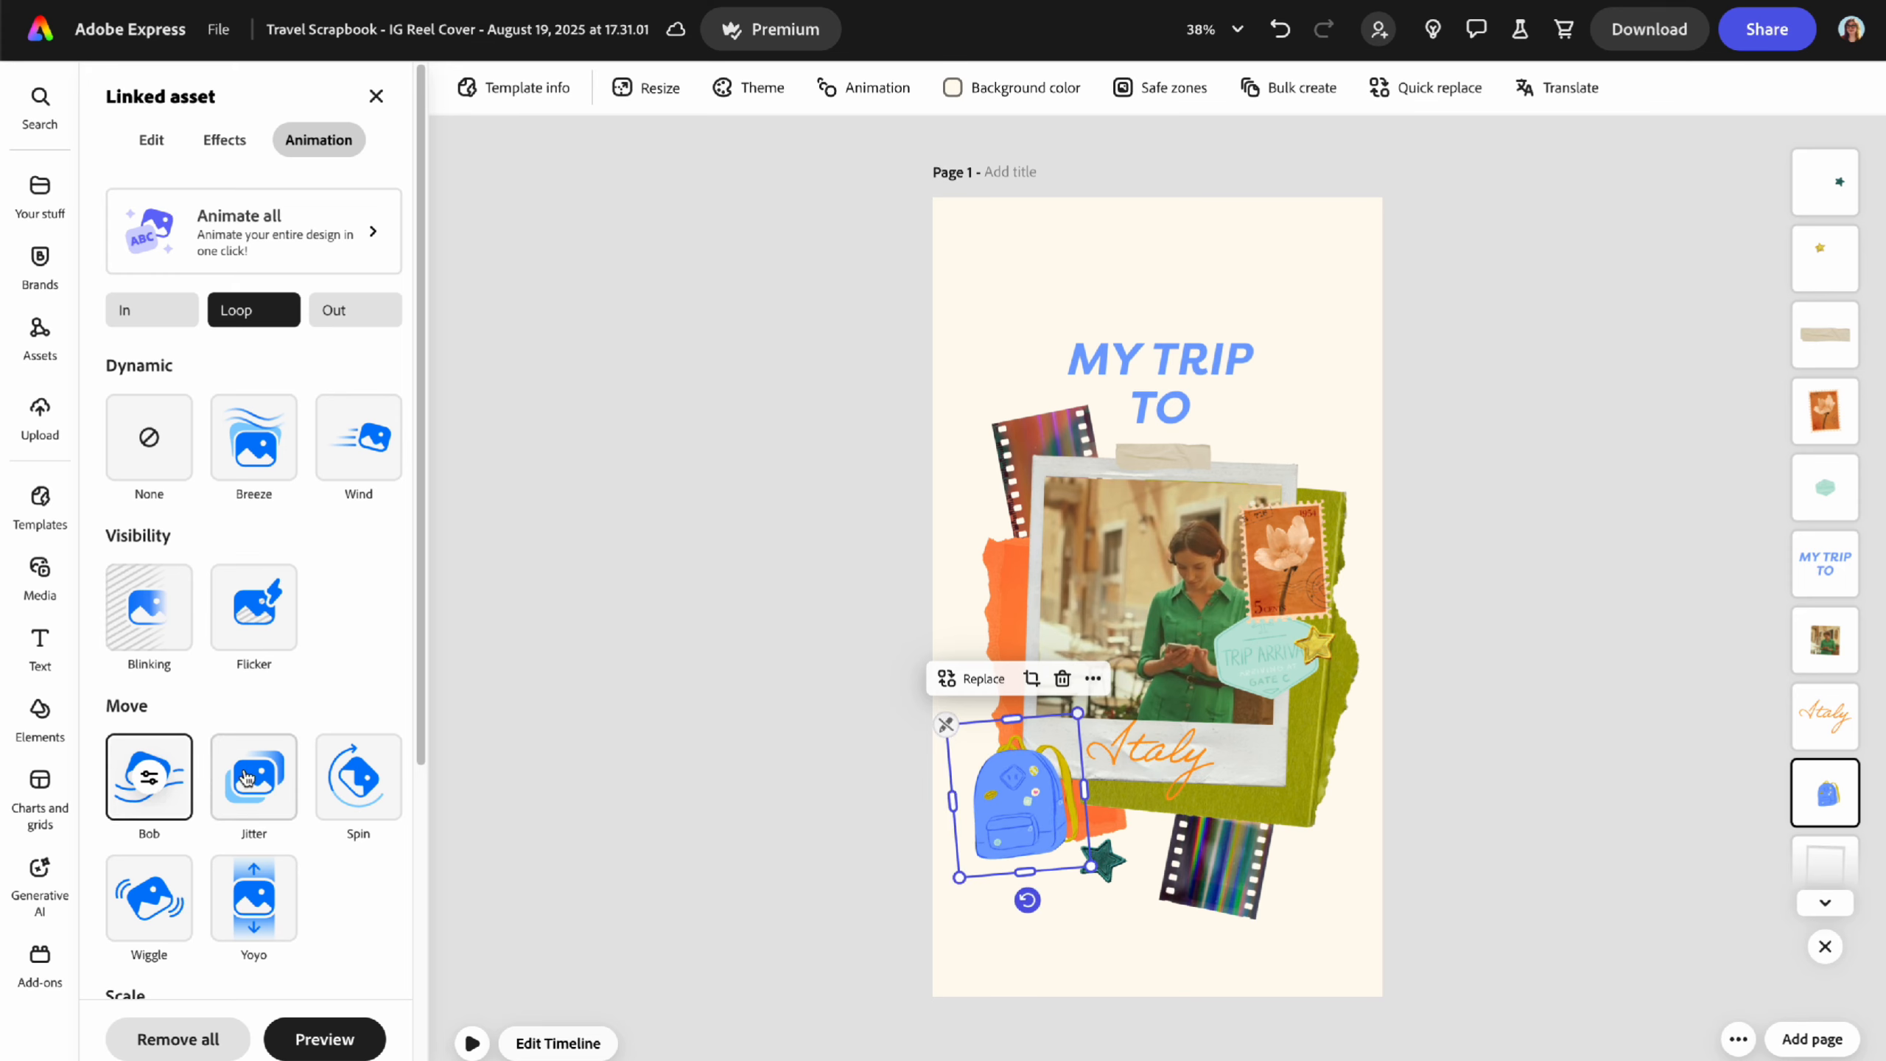
pyautogui.click(524, 727)
# - Preview the star and backpack animation twice, then open the Media library
pyautogui.click(124, 1044)
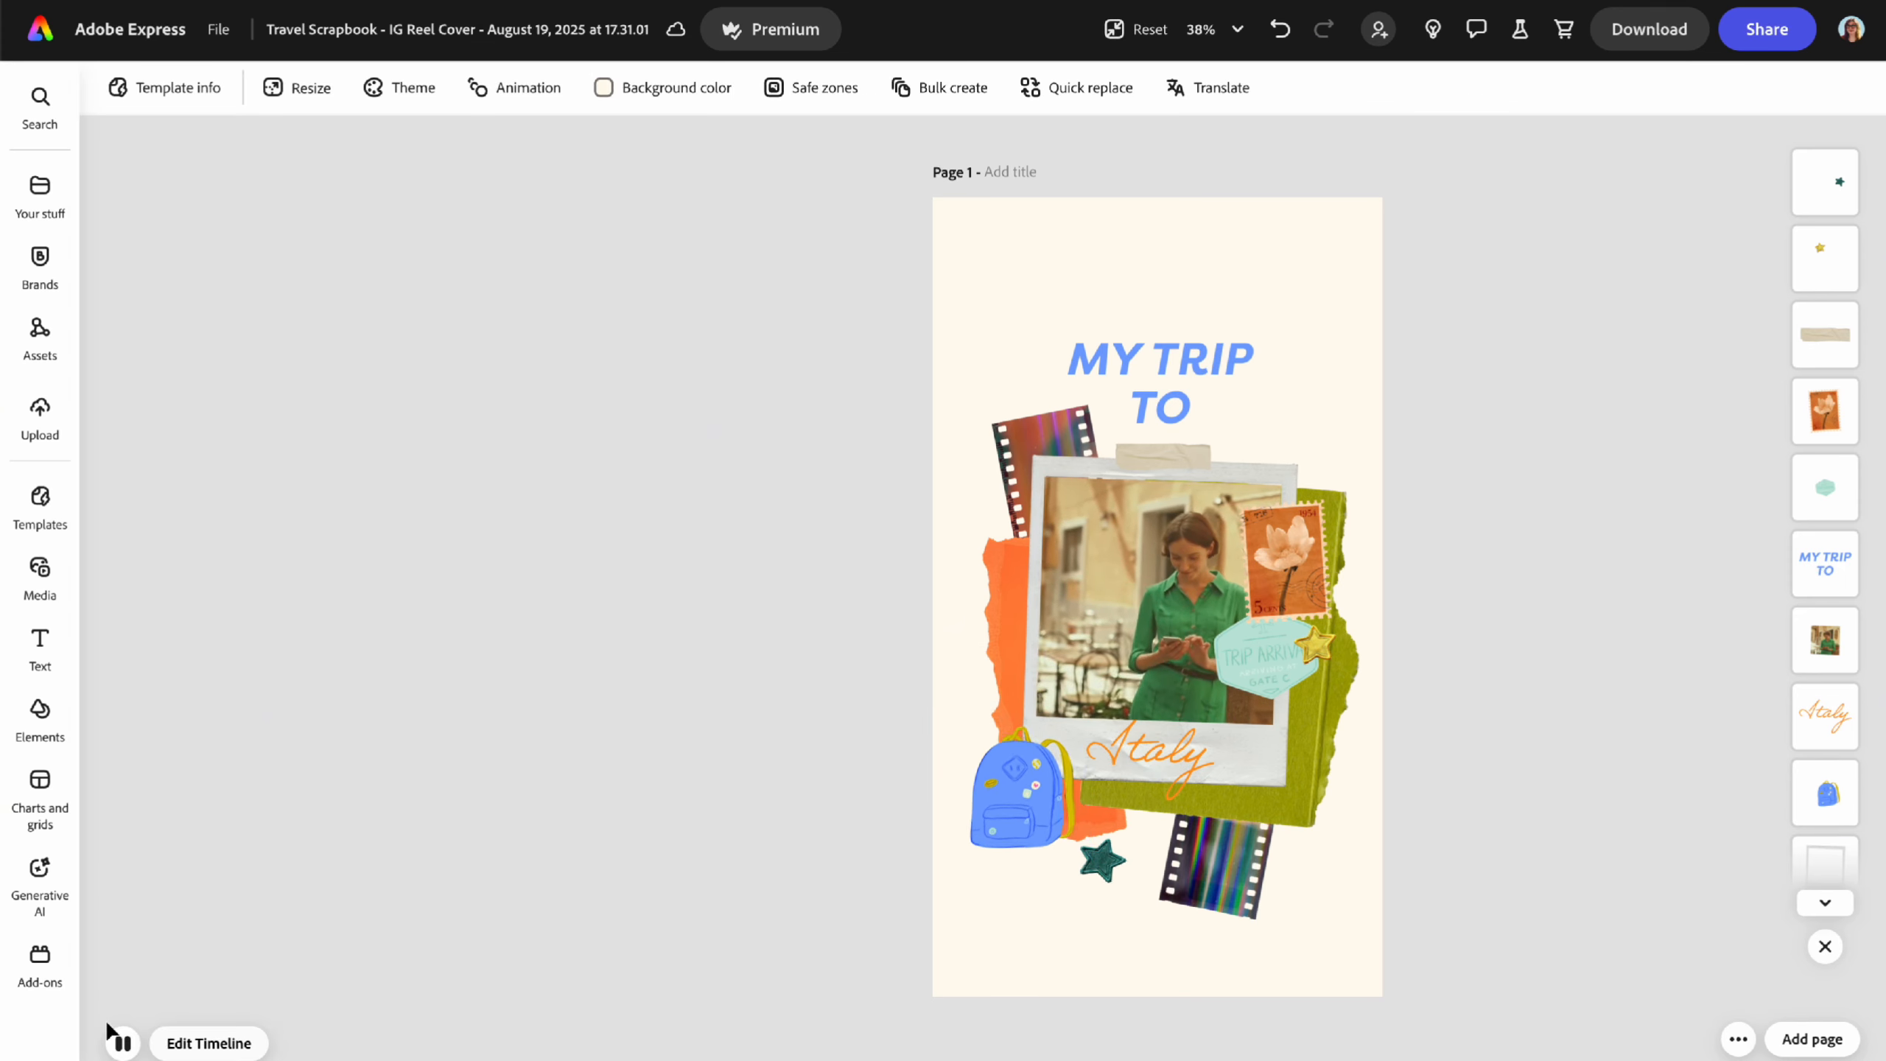
pyautogui.click(108, 1030)
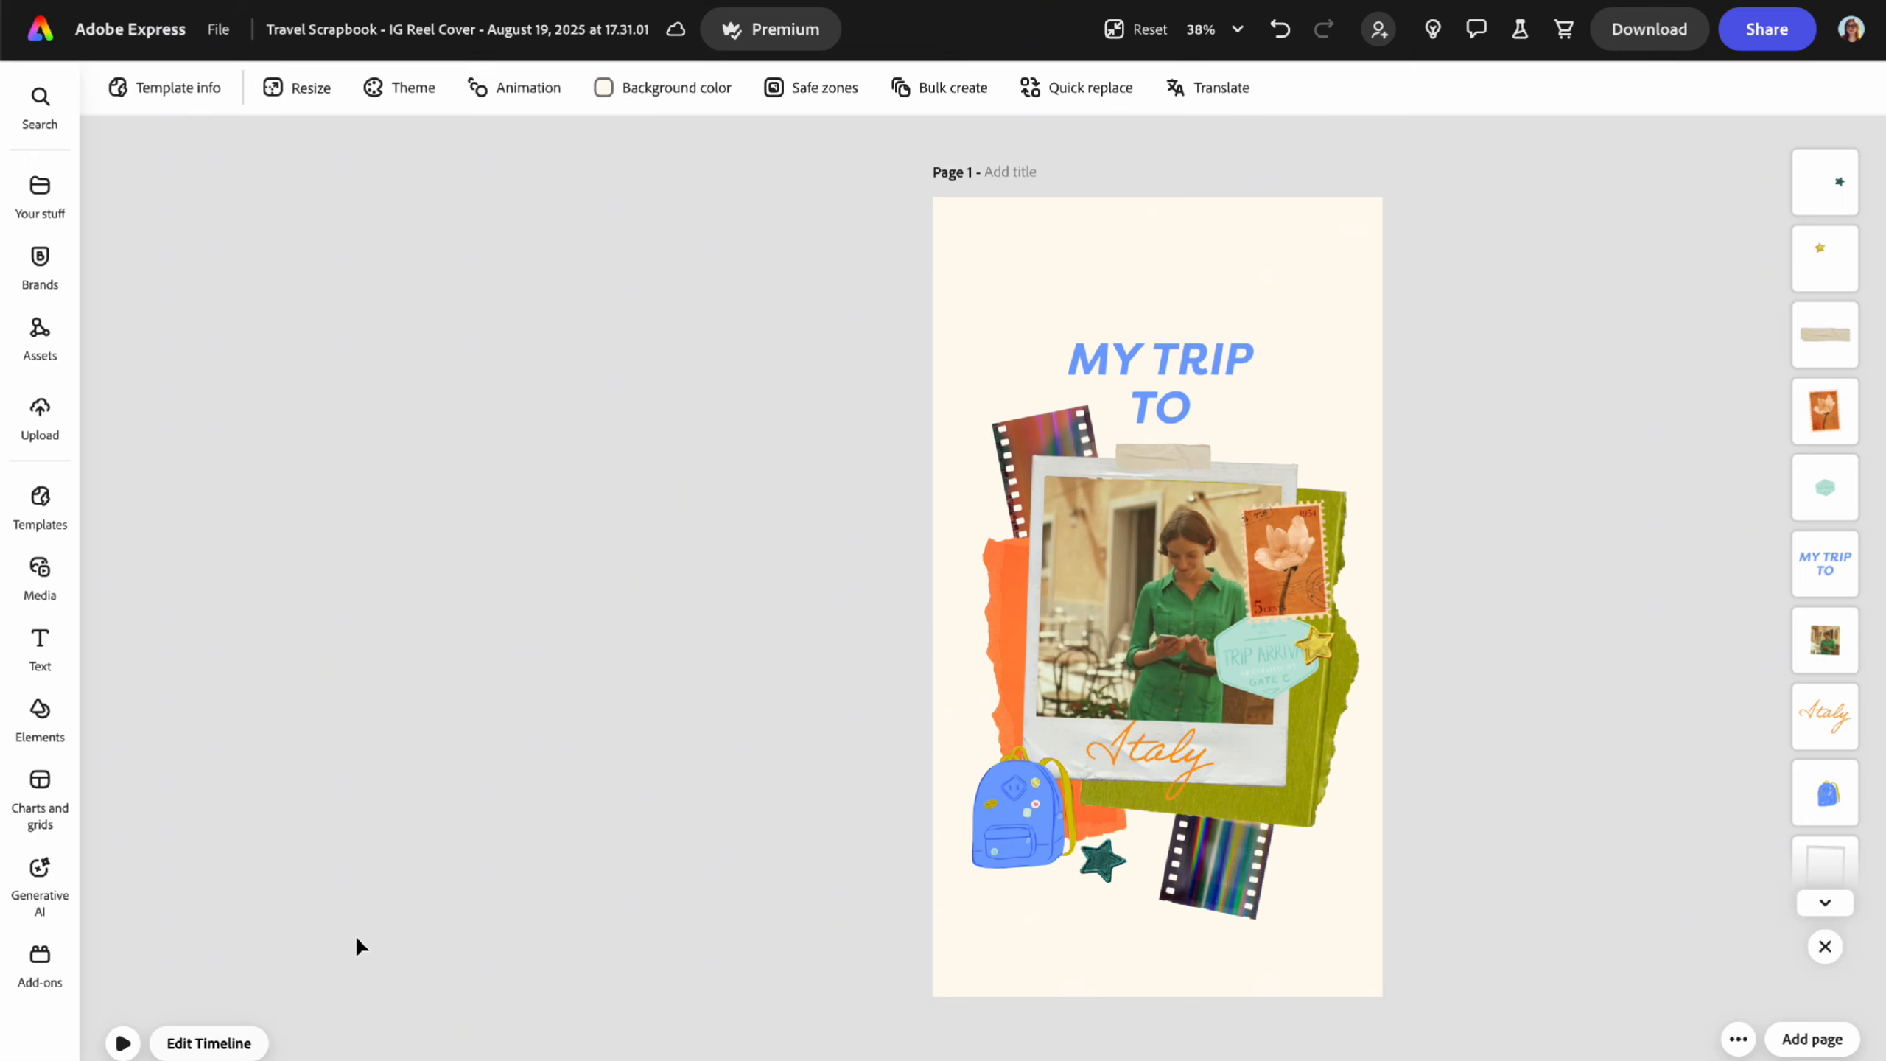
pyautogui.click(122, 1043)
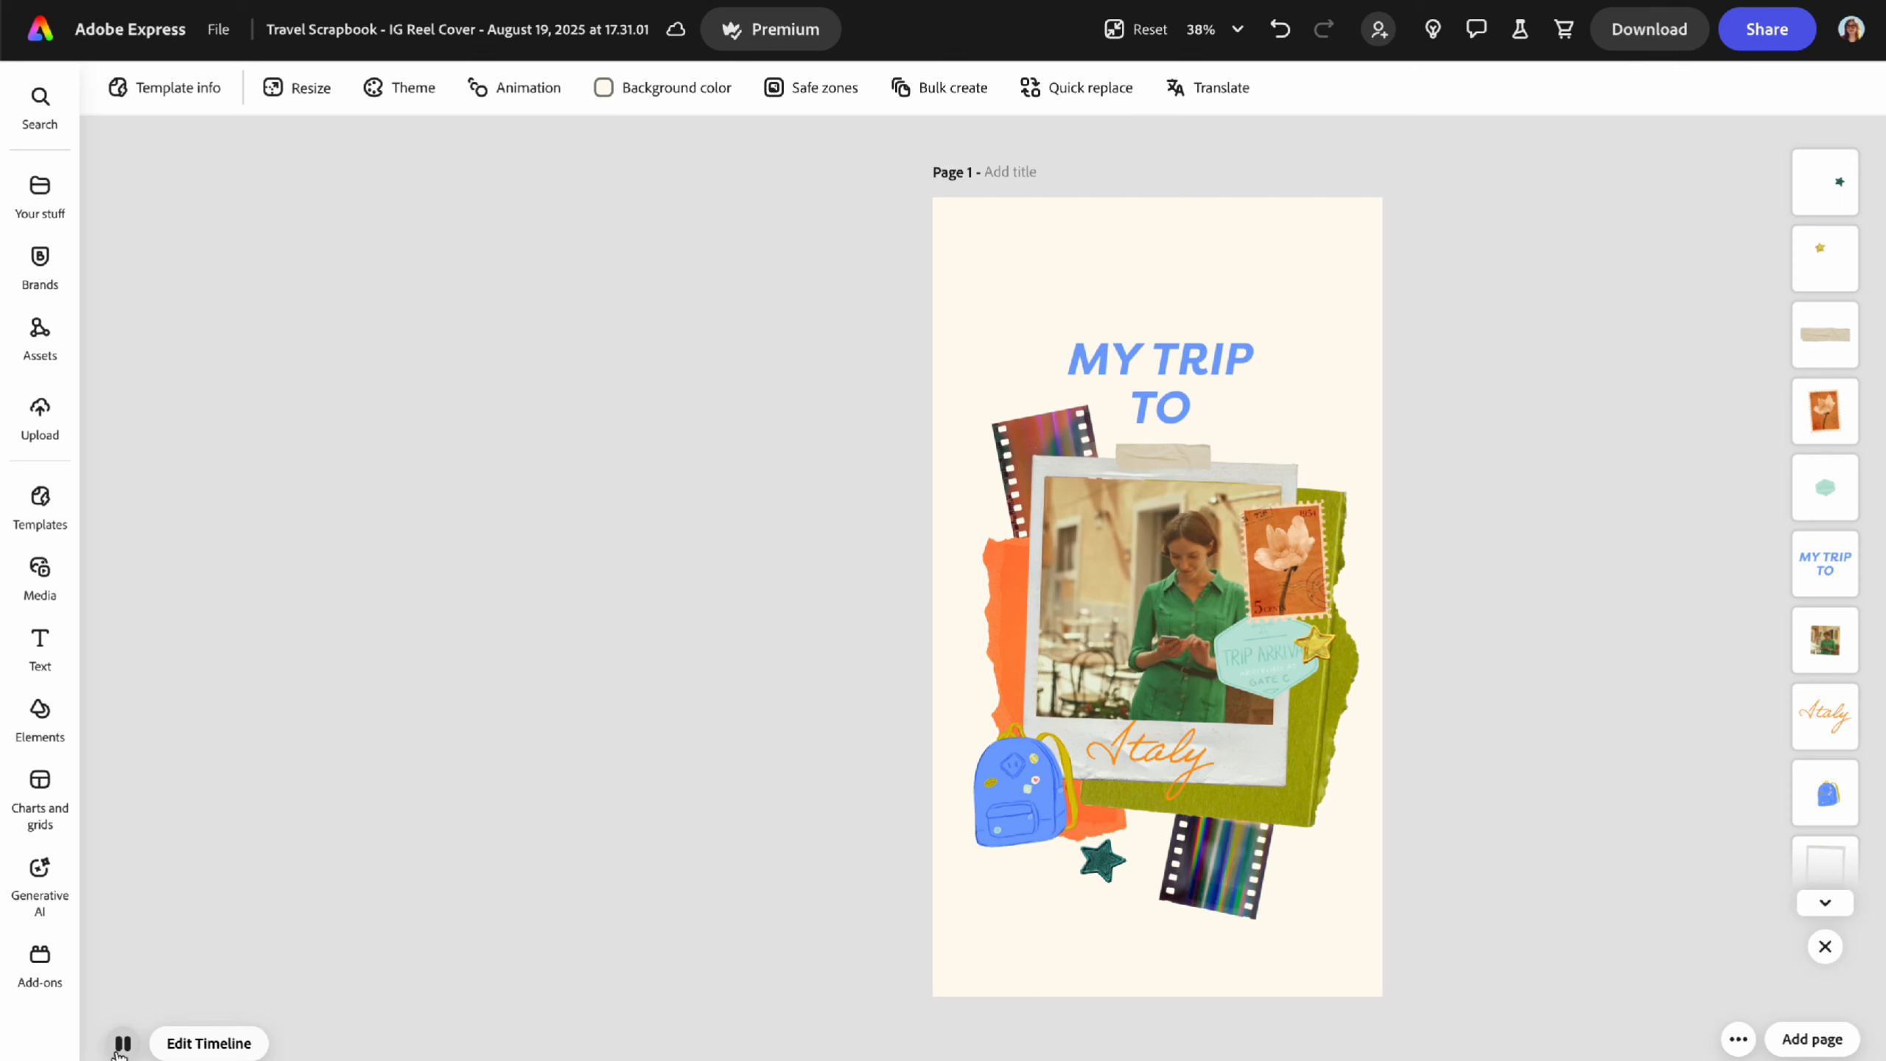
pyautogui.click(122, 1043)
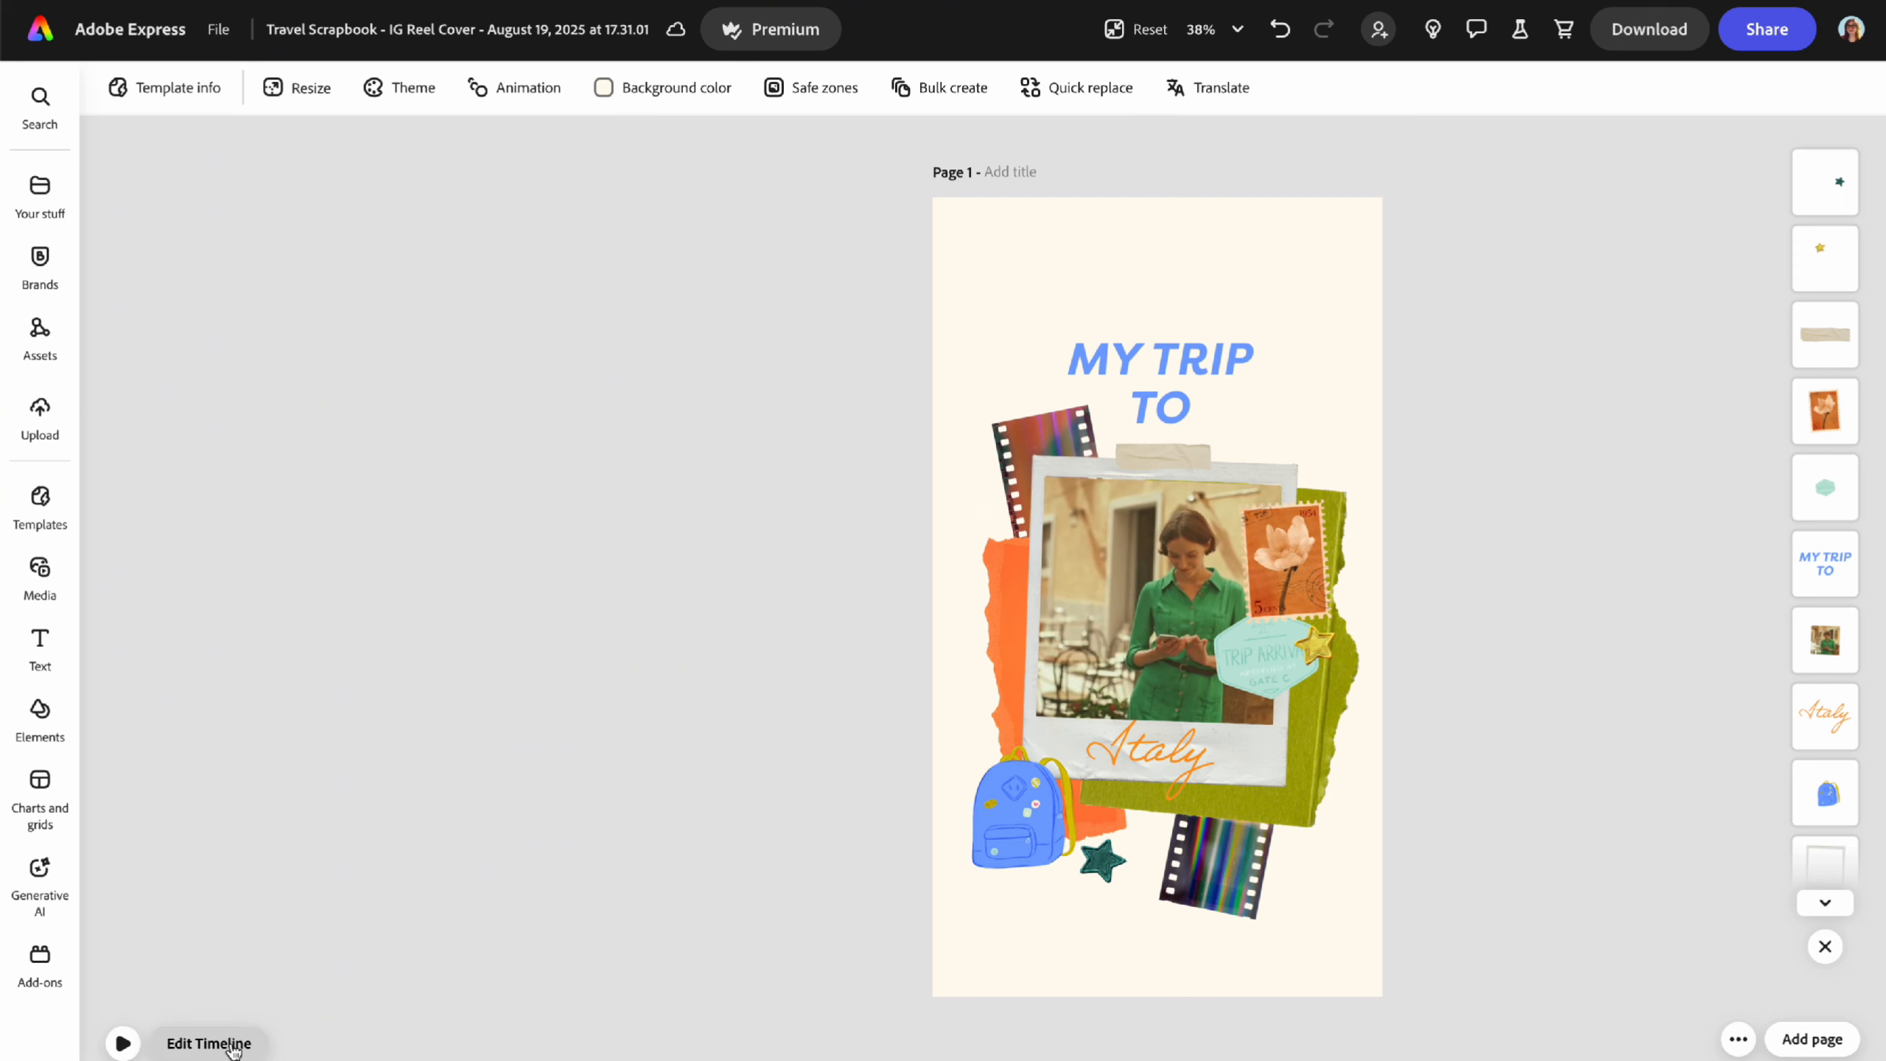
pyautogui.click(44, 572)
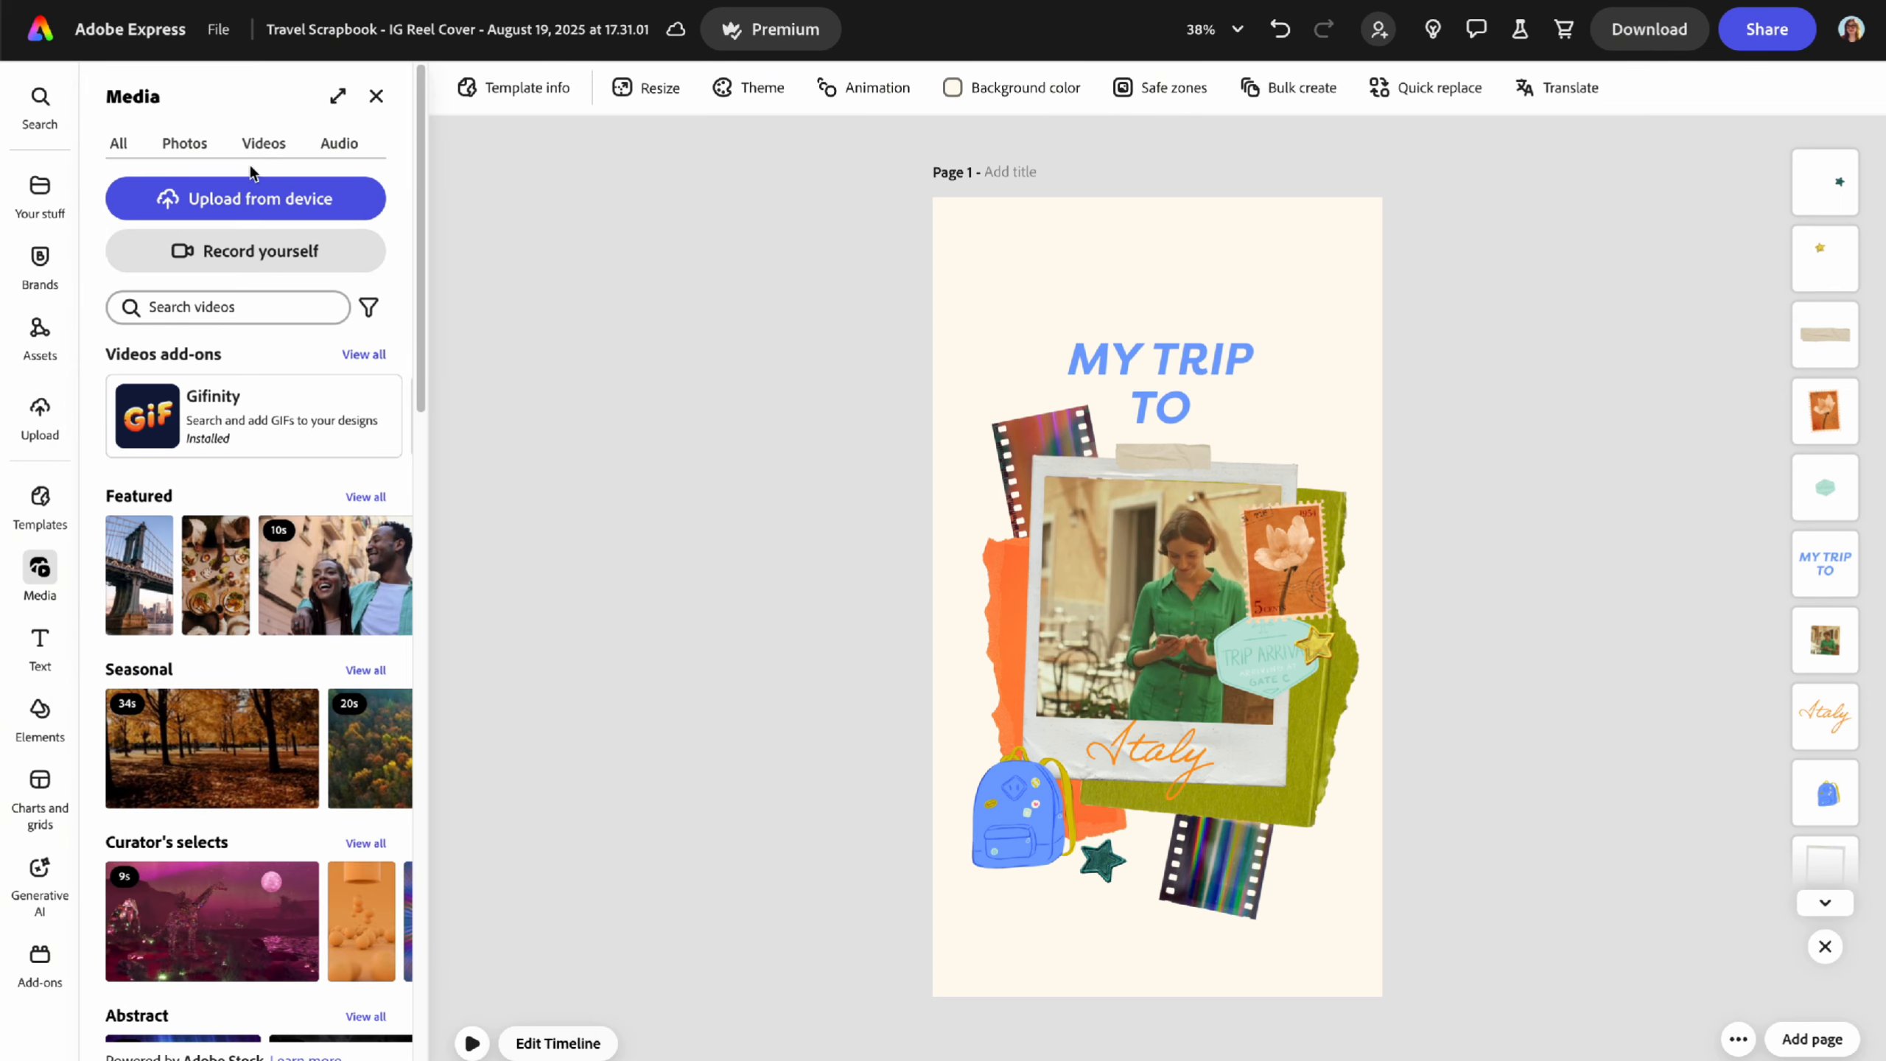
# - Search stock videos for 'paper' and add the crumpled paper clip to the page
pyautogui.click(223, 306)
pyautogui.write('paper')
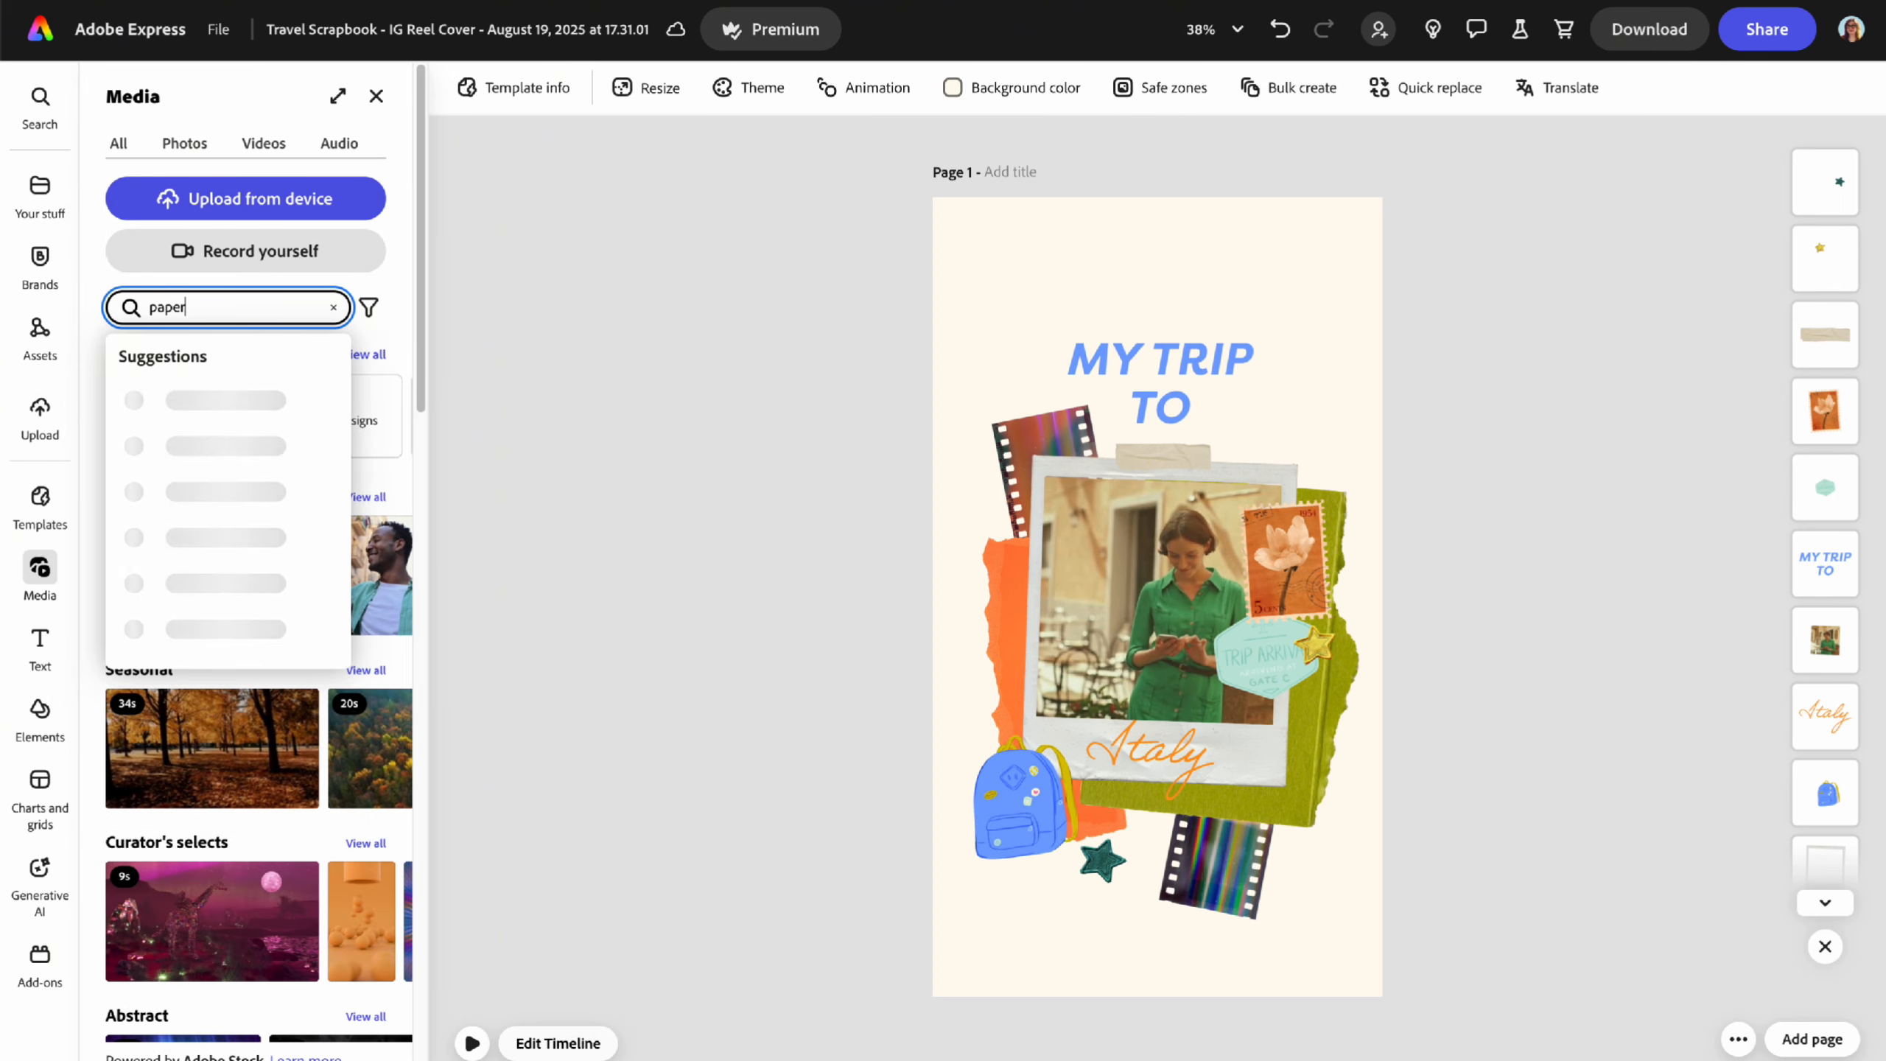
pyautogui.press('Return')
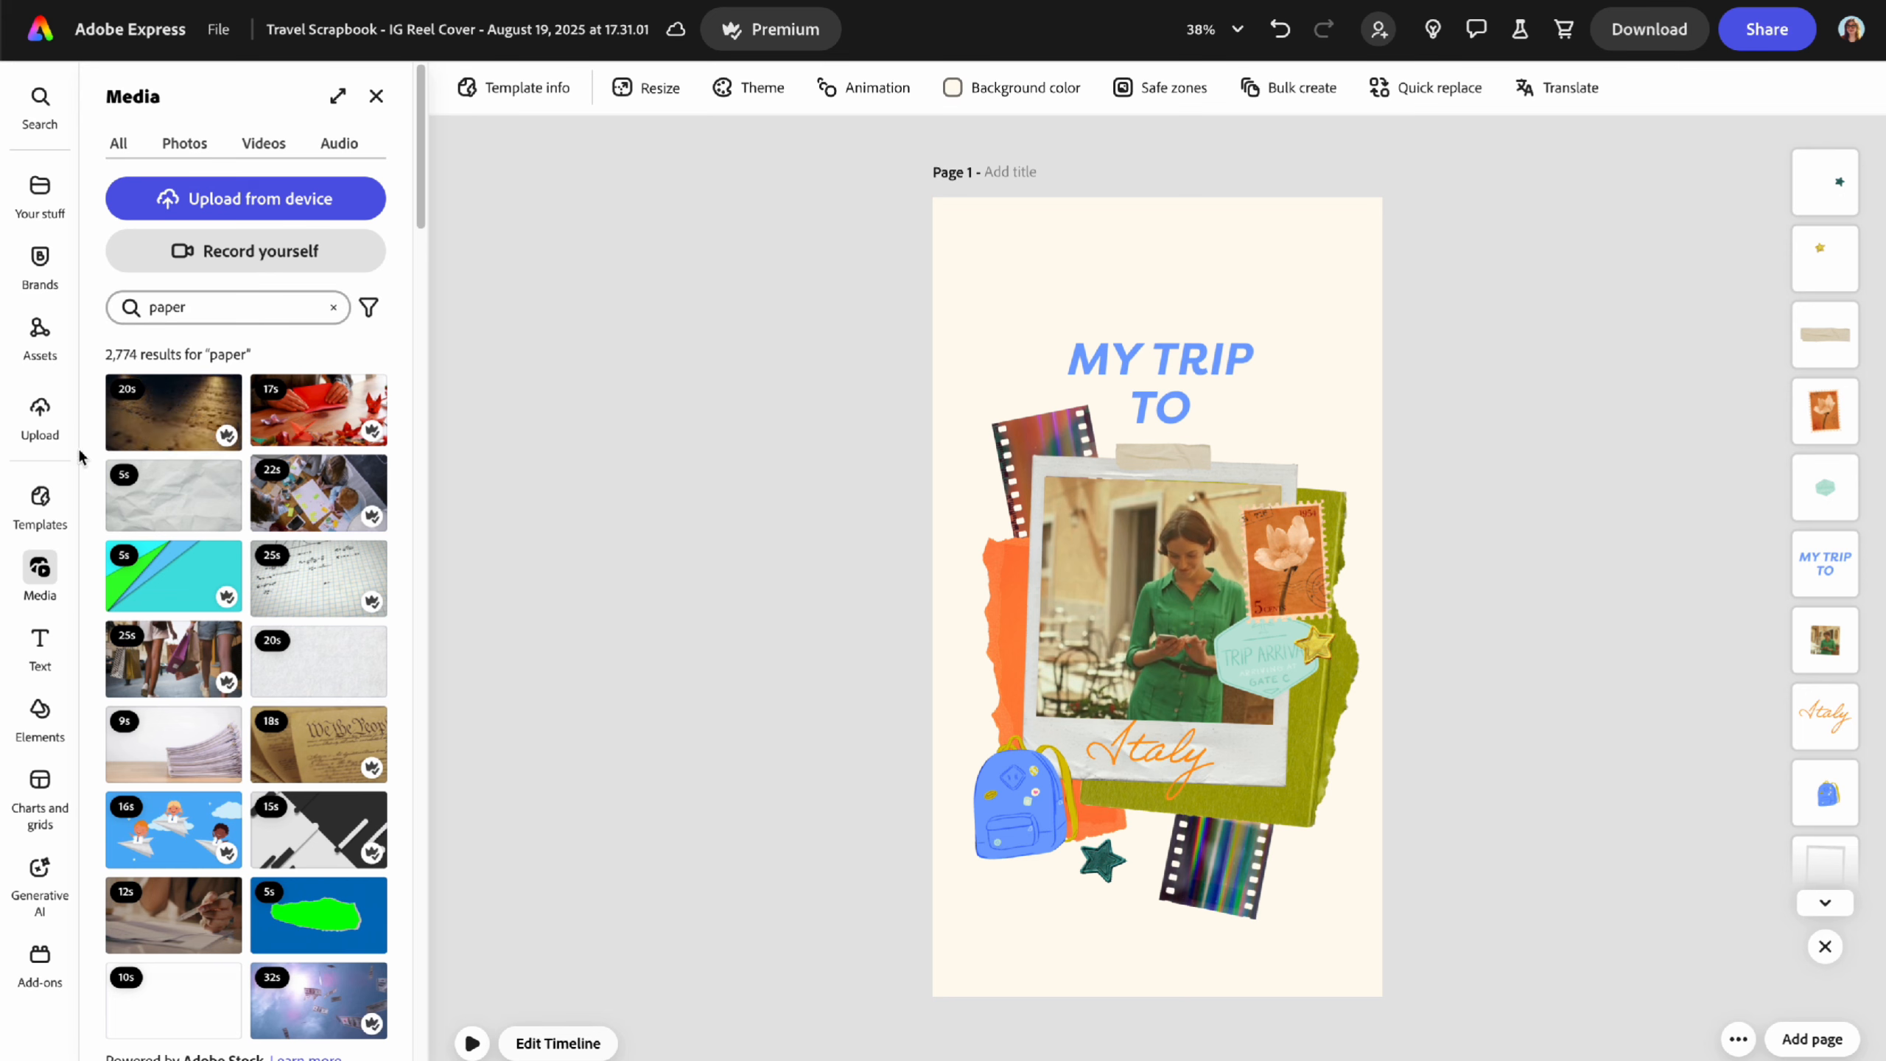
pyautogui.click(174, 498)
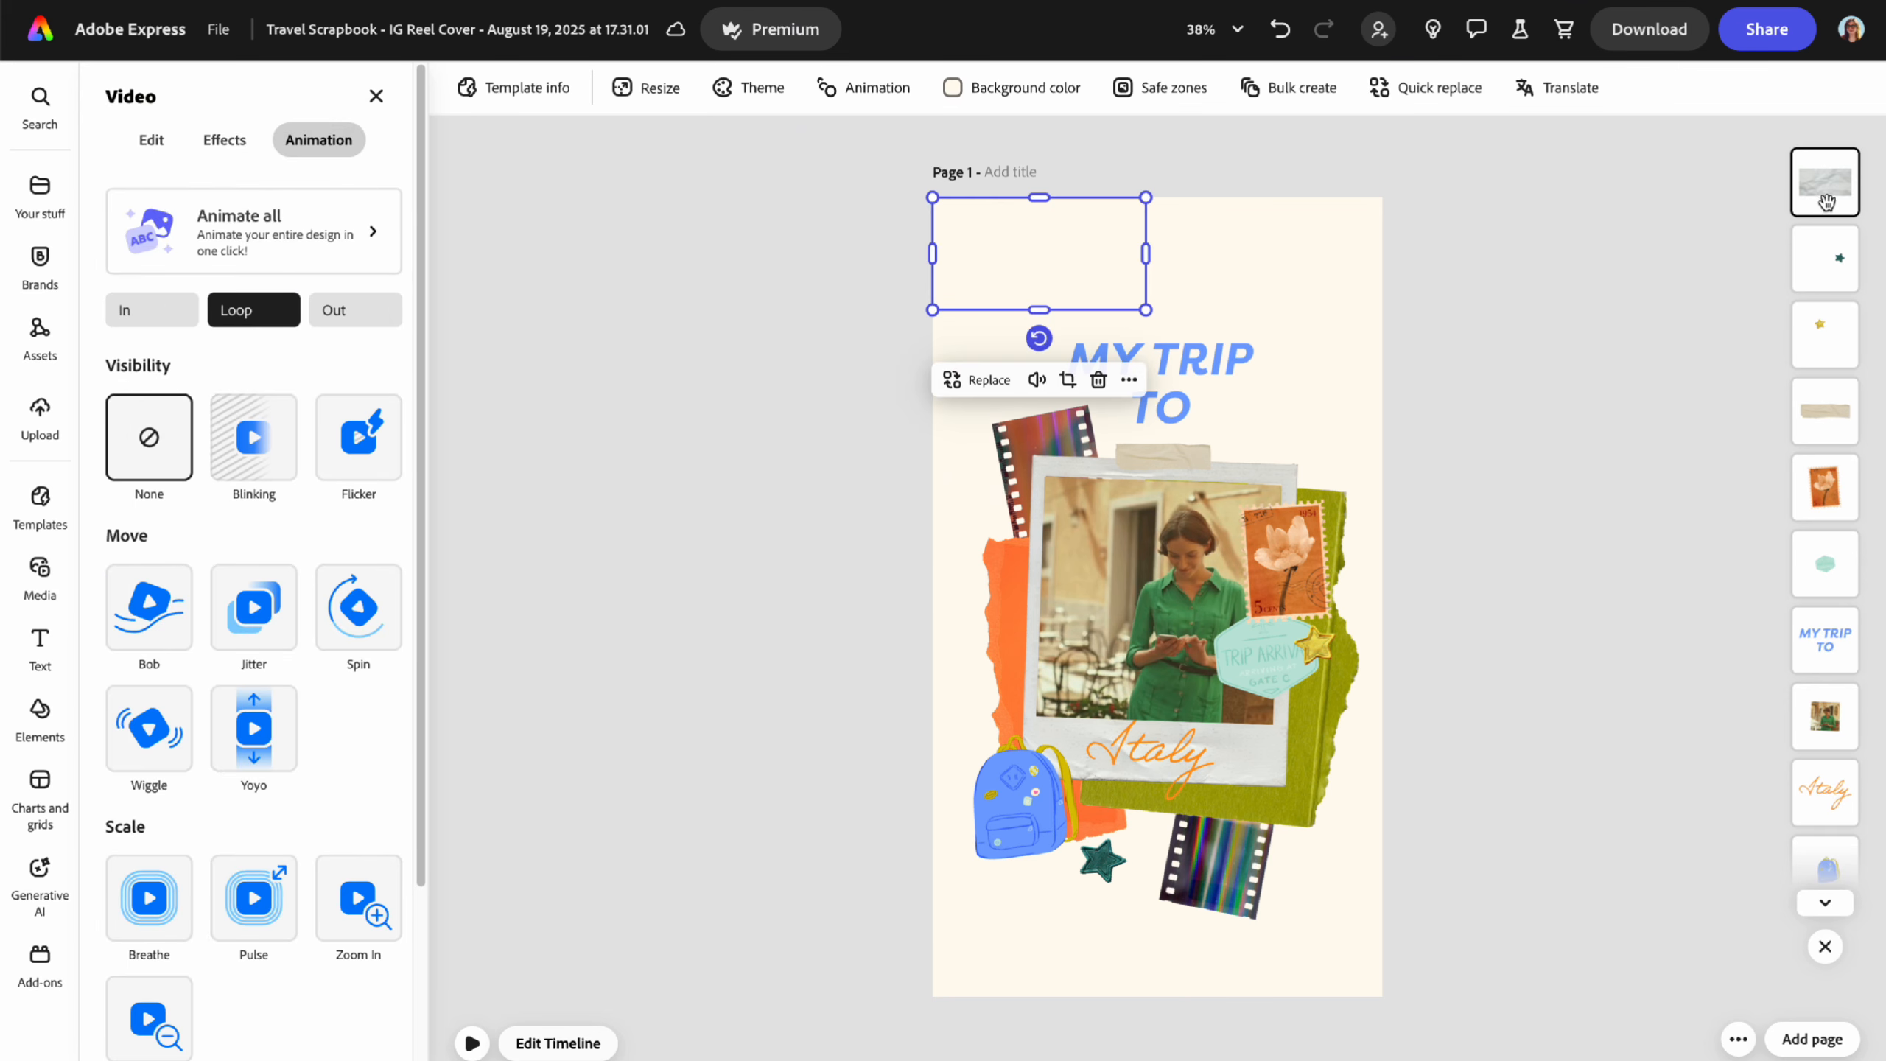
# - Rotate the paper video to portrait and stretch it over the whole page
pyautogui.click(1064, 276)
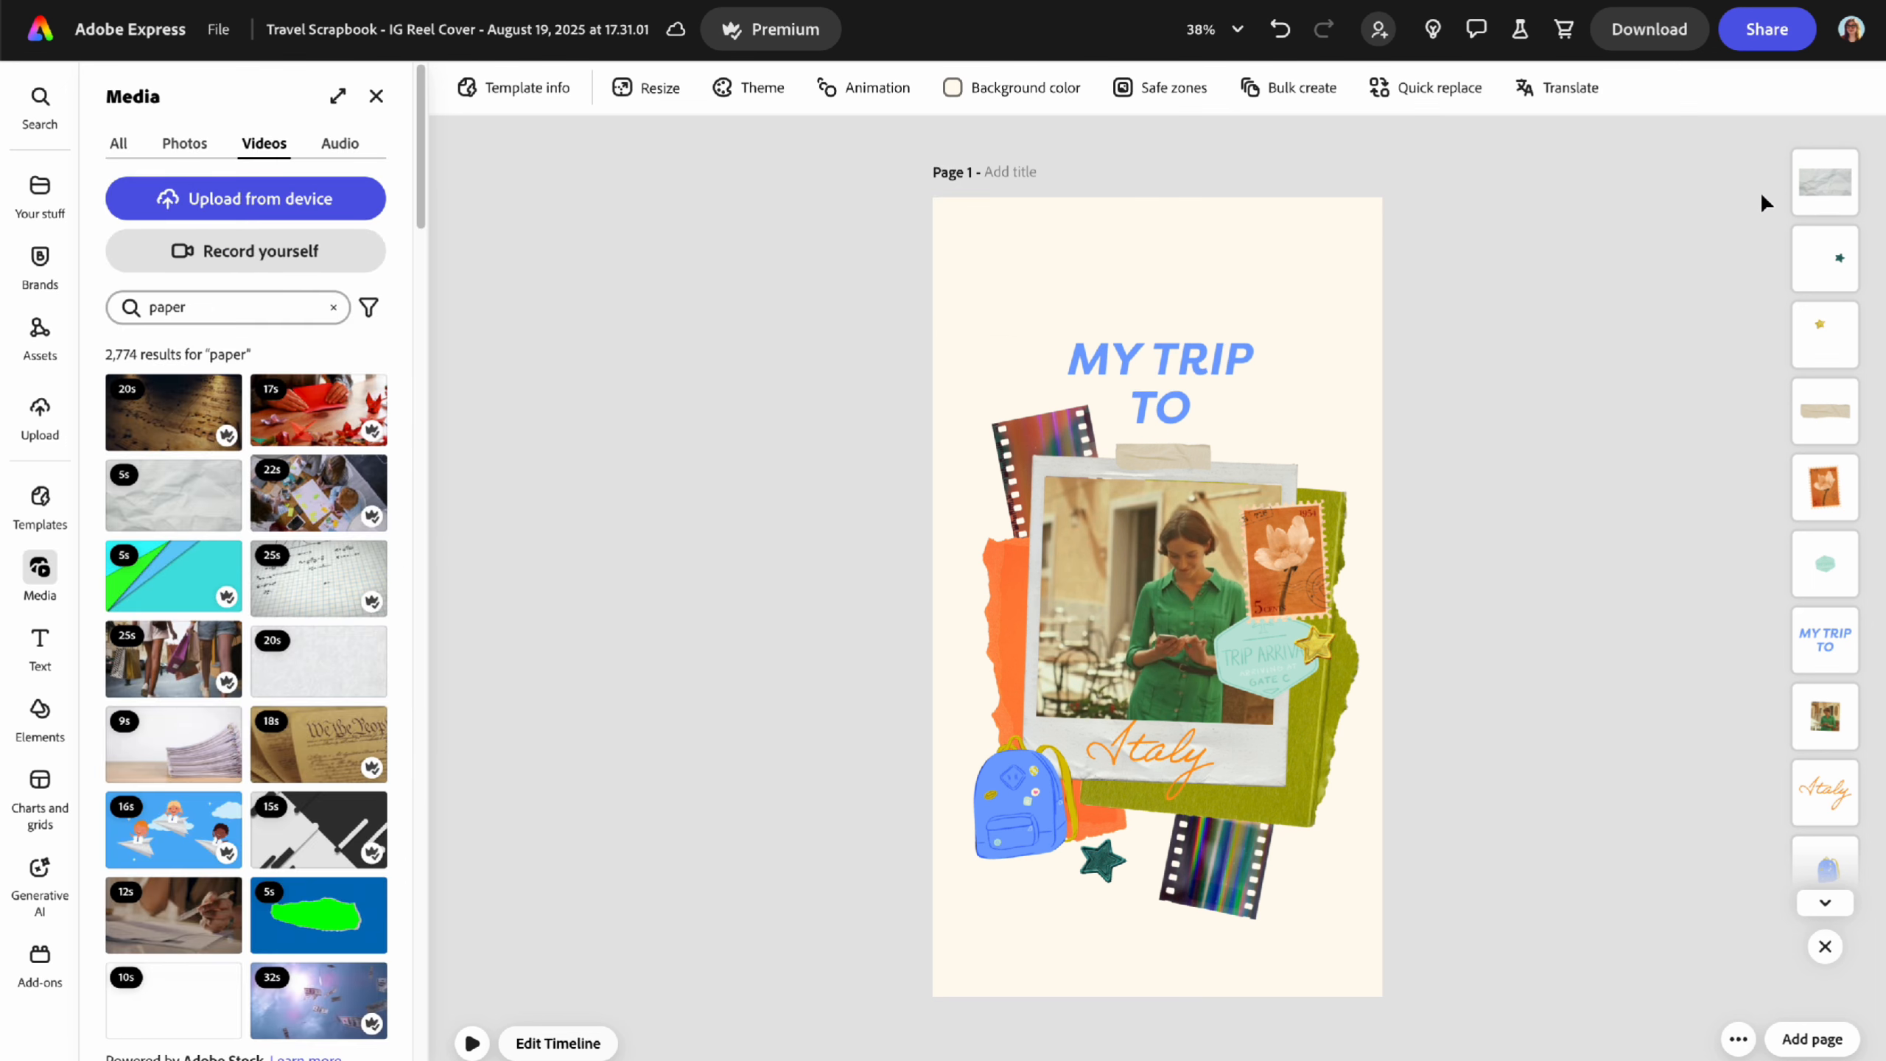
pyautogui.click(1813, 189)
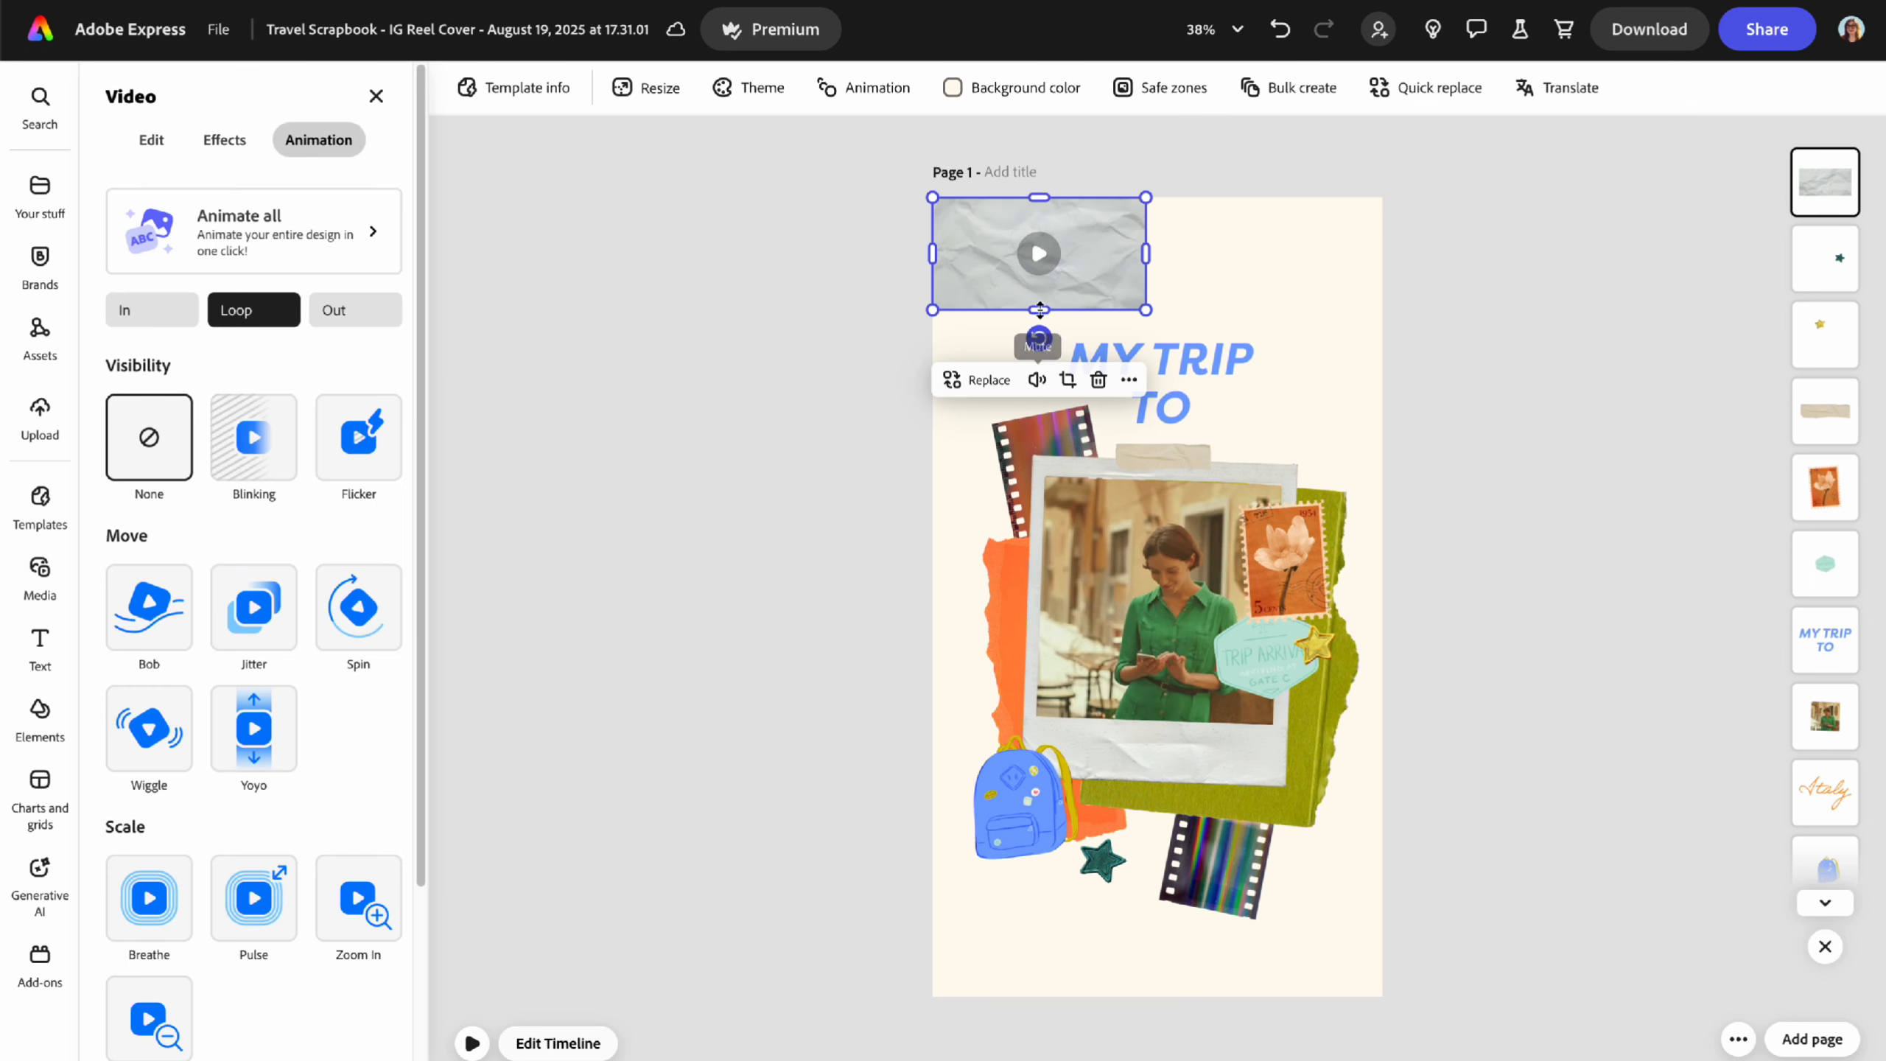
pyautogui.moveTo(1042, 340); pyautogui.dragTo(1007, 275)
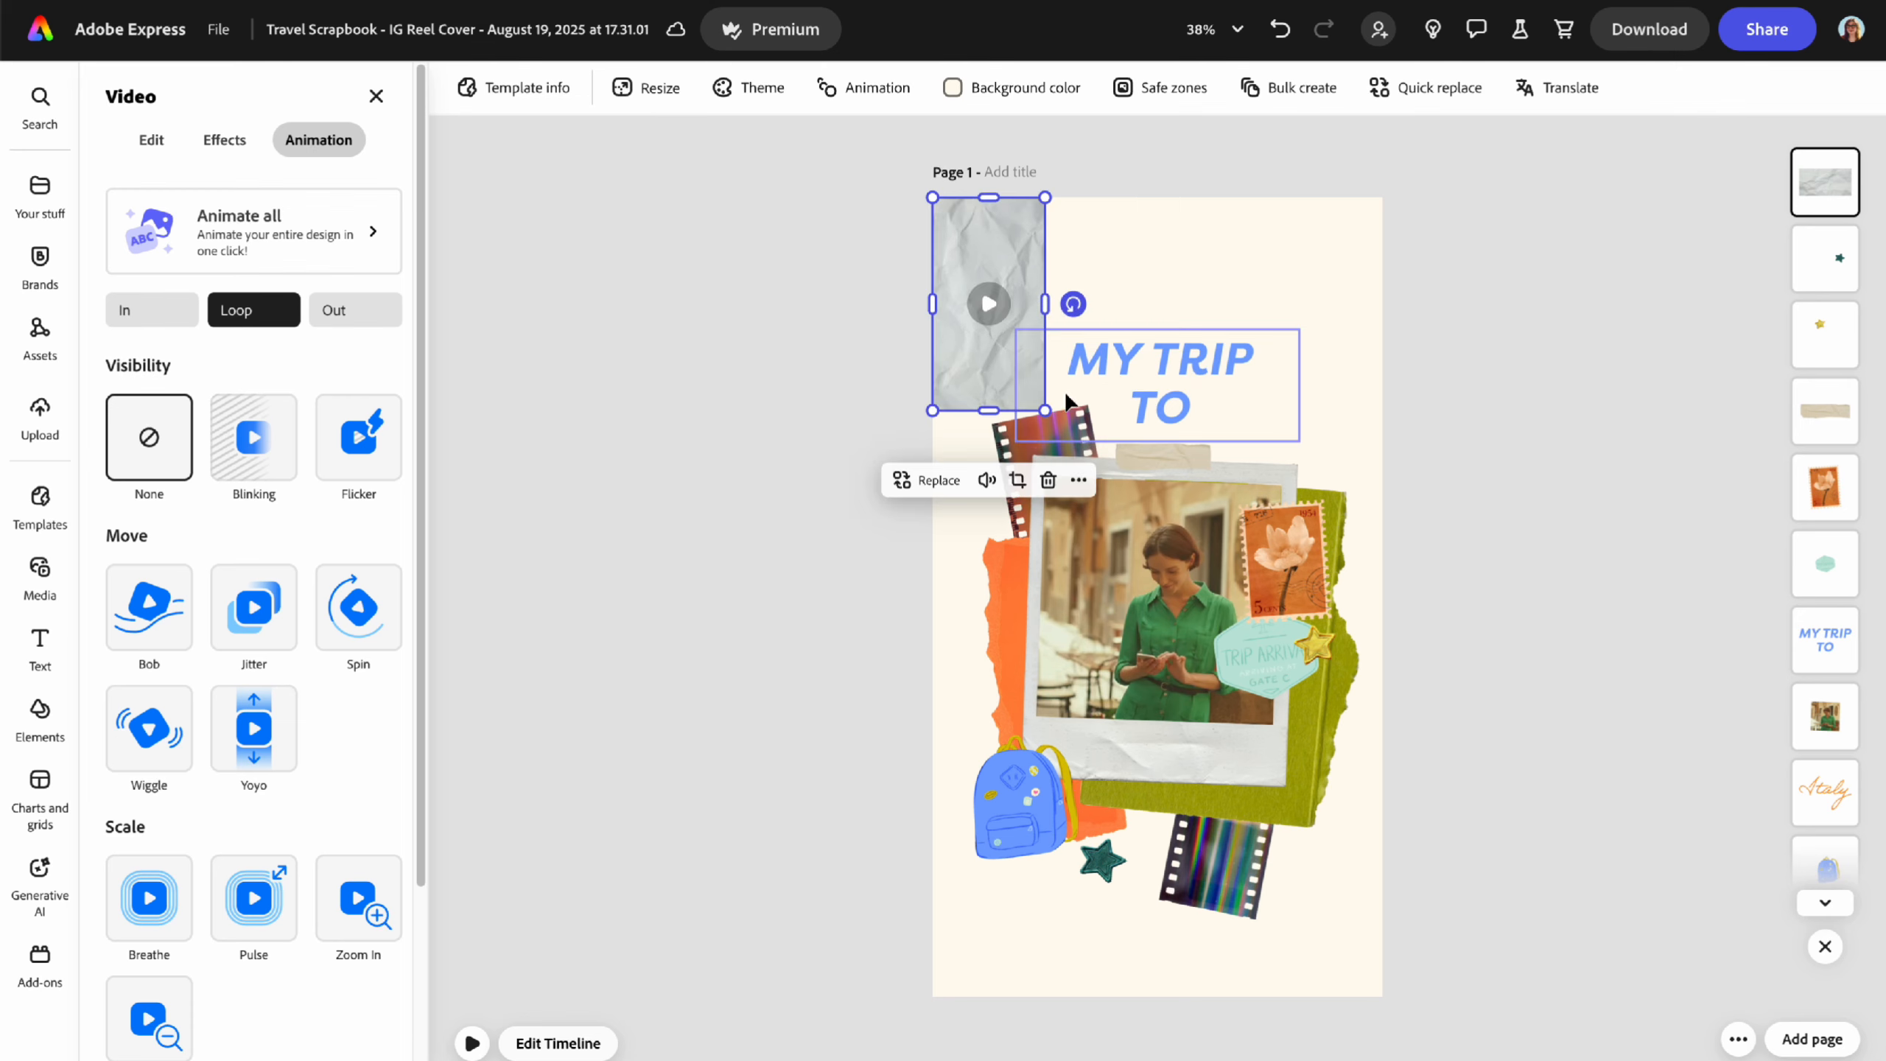
pyautogui.moveTo(1046, 411); pyautogui.dragTo(1422, 1040)
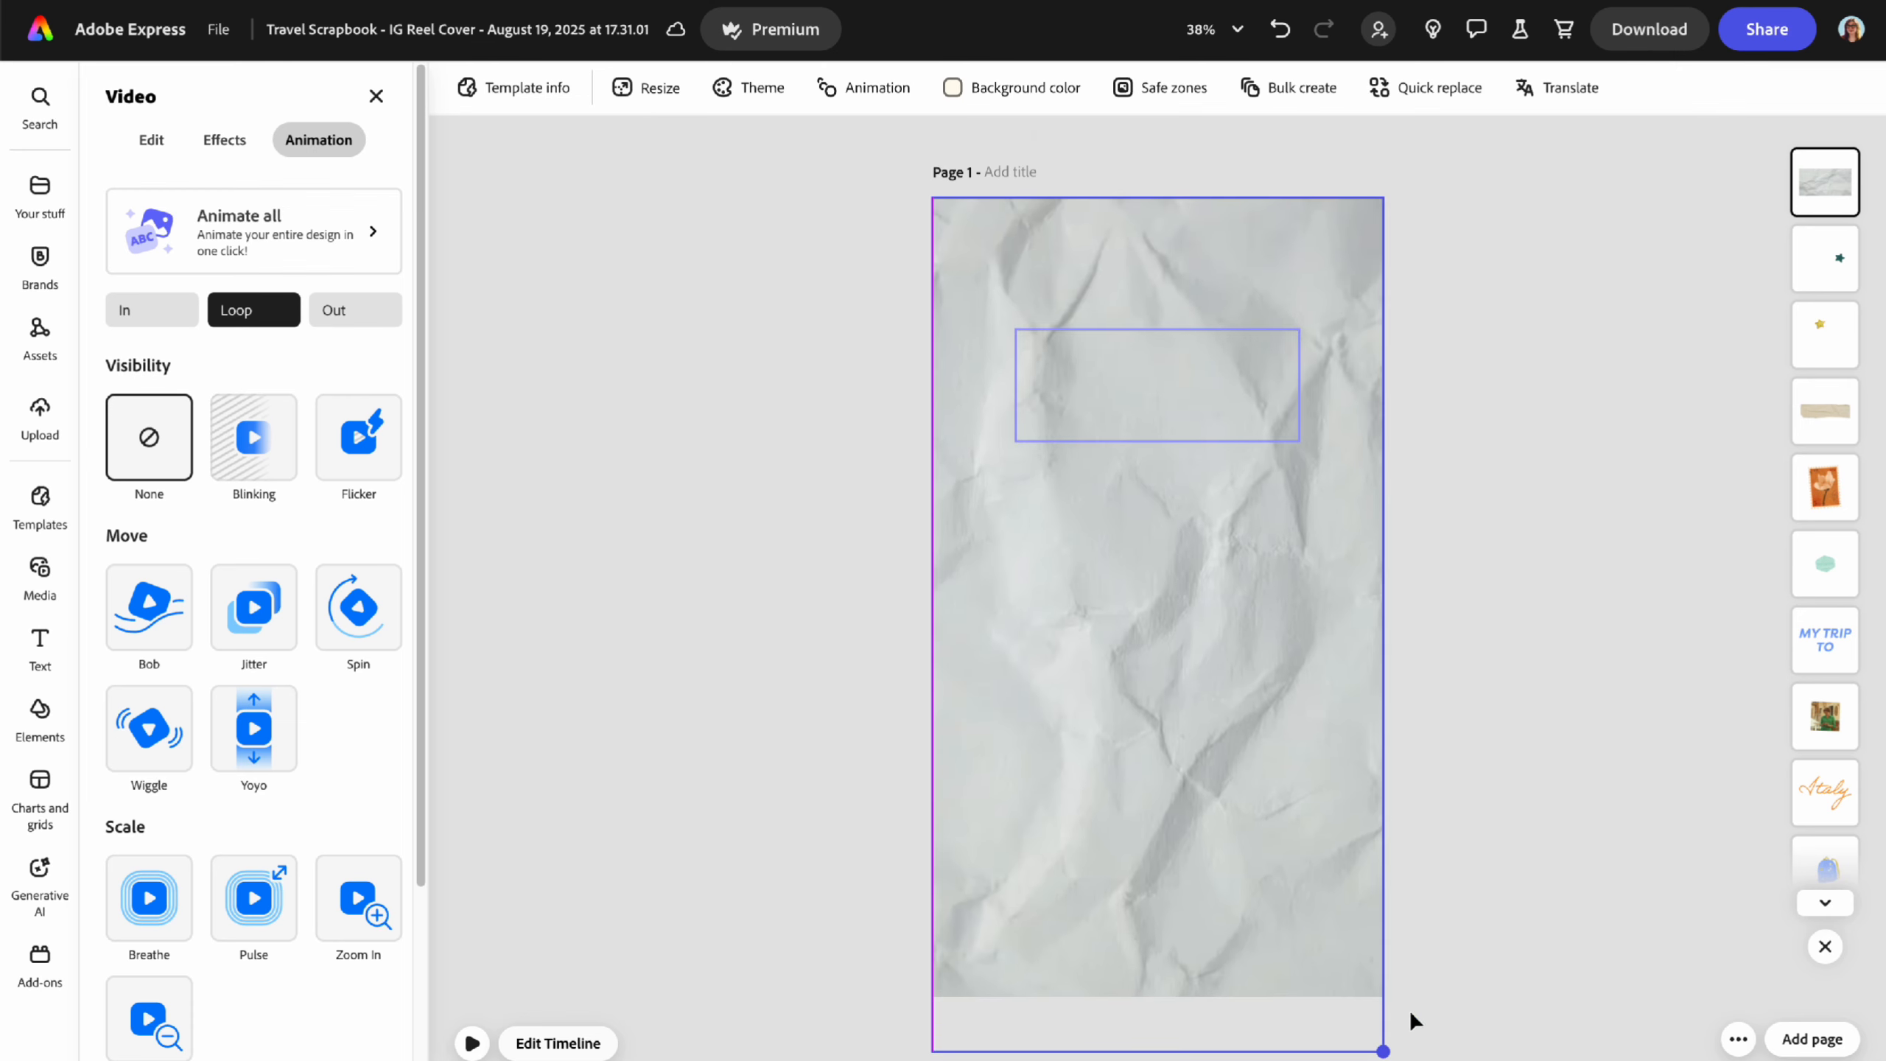
# - Blend the crumpled paper video with Multiply at roughly half opacity and preview it
pyautogui.click(145, 132)
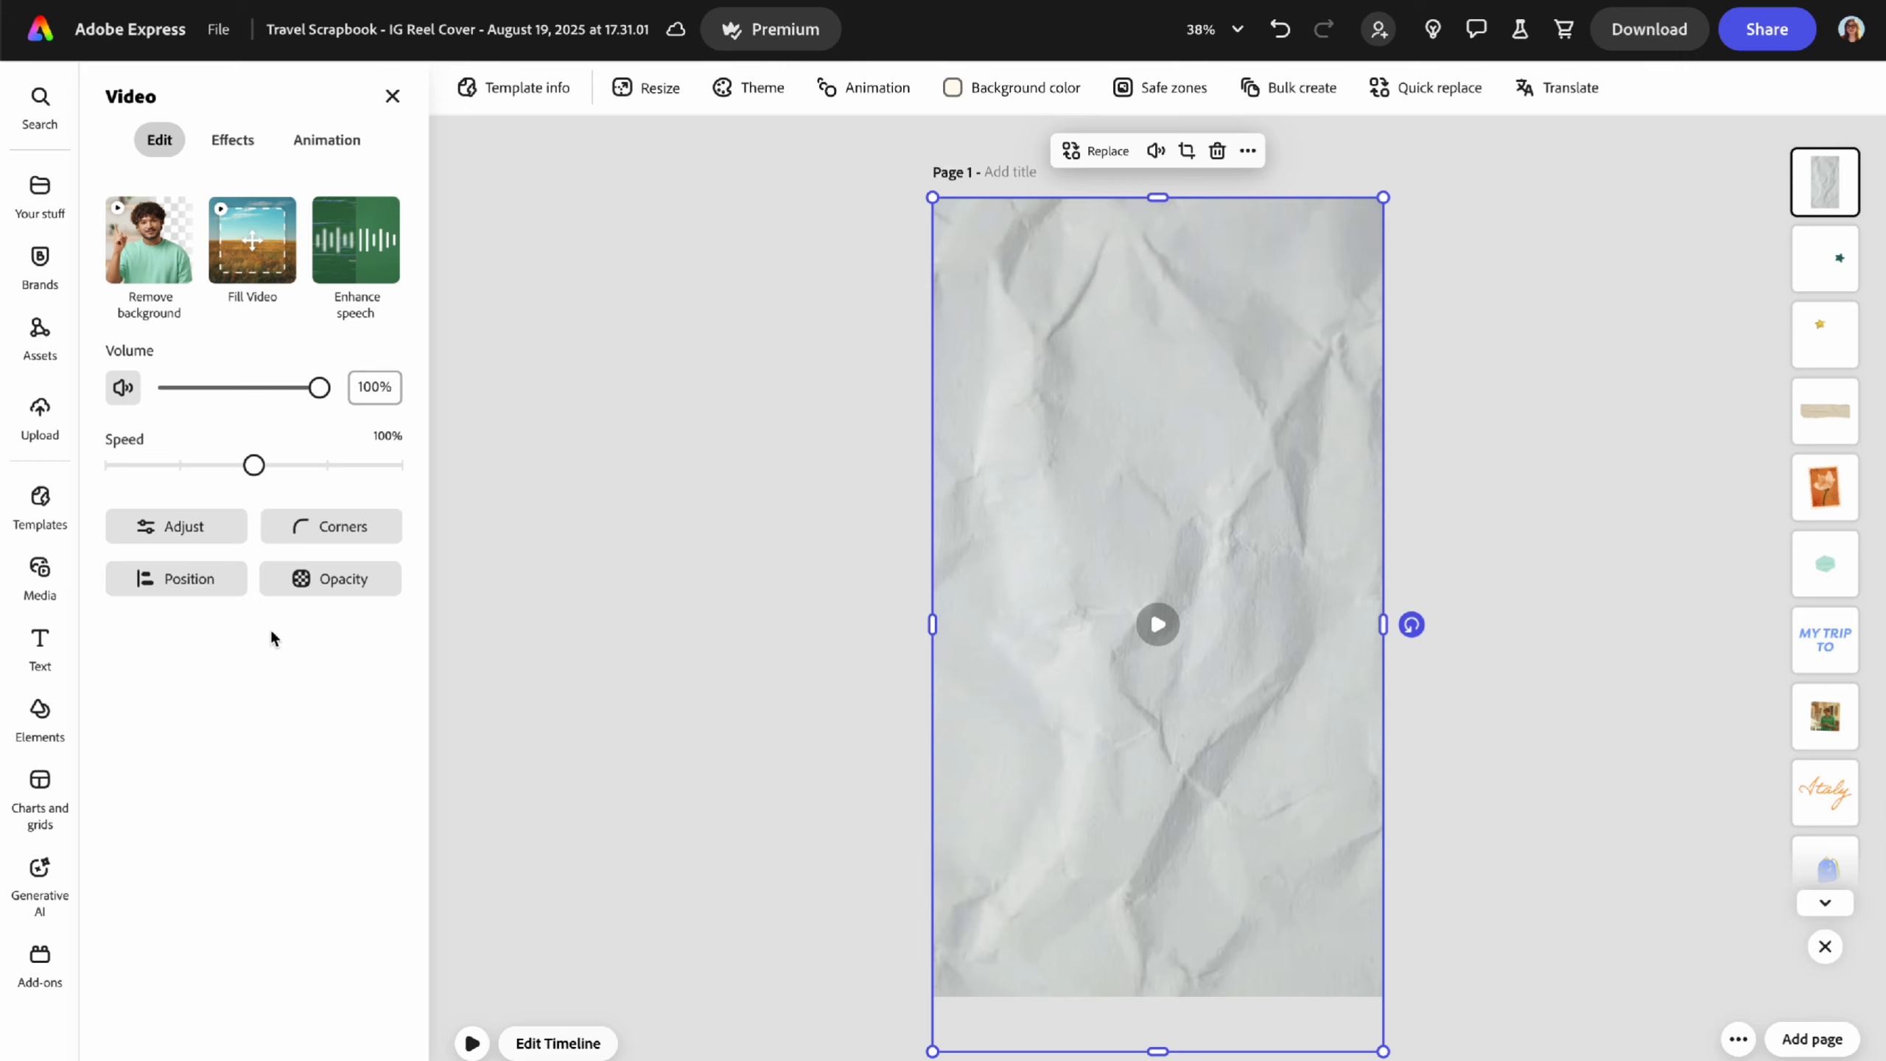
pyautogui.click(321, 583)
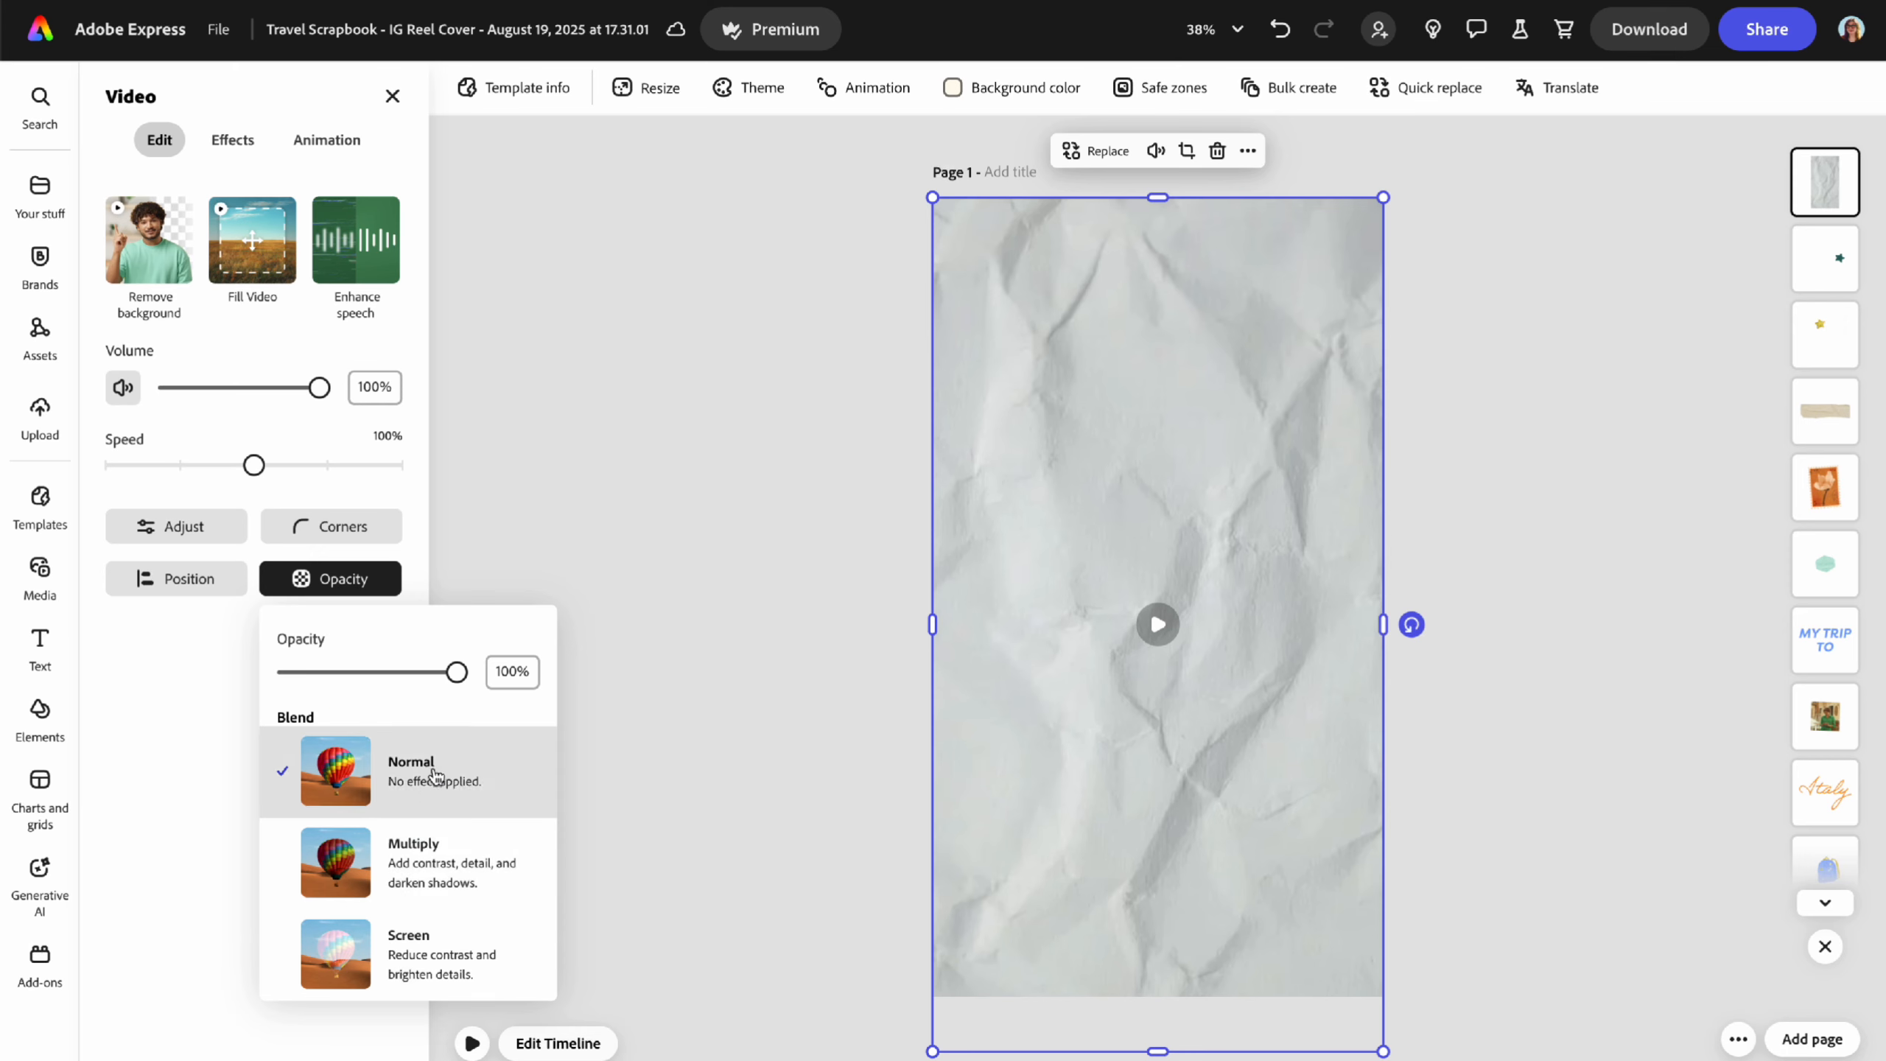
pyautogui.moveTo(457, 672); pyautogui.dragTo(496, 714)
pyautogui.click(430, 890)
pyautogui.click(423, 956)
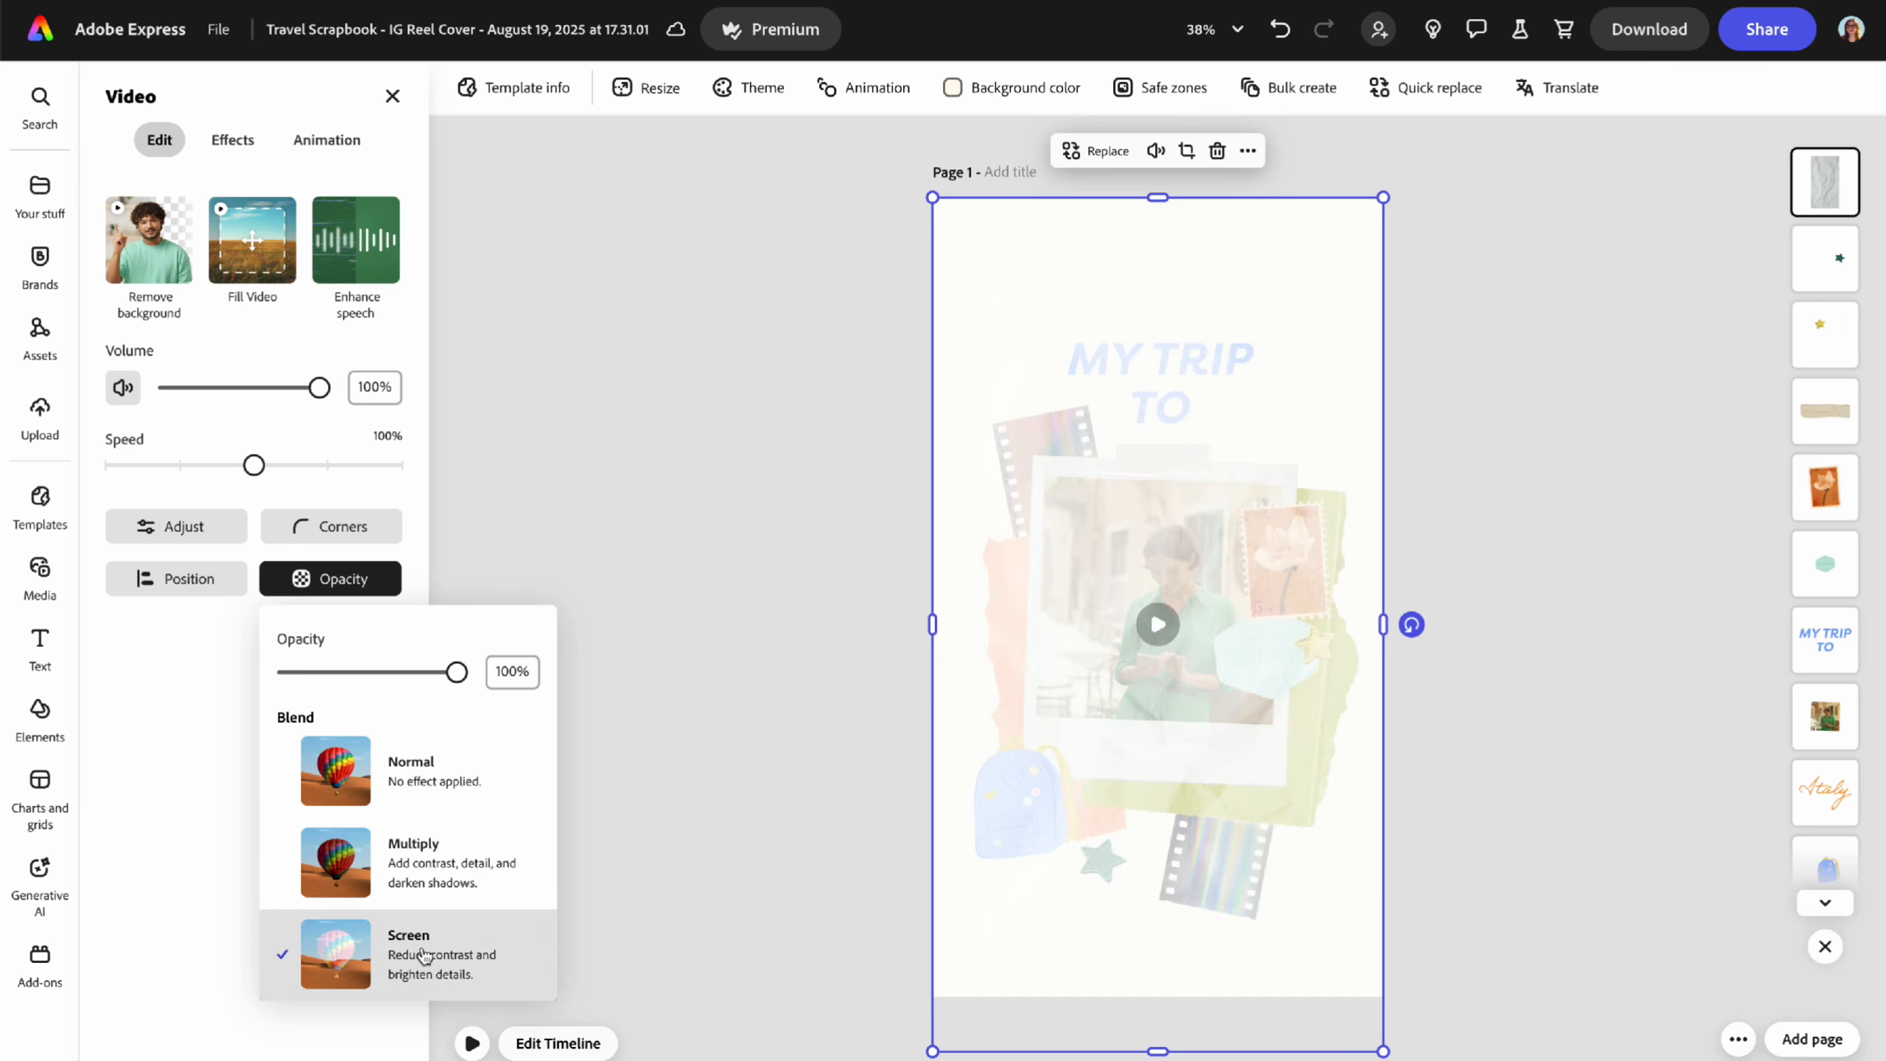
pyautogui.click(429, 892)
pyautogui.moveTo(457, 671); pyautogui.dragTo(389, 679)
pyautogui.click(592, 487)
pyautogui.click(477, 828)
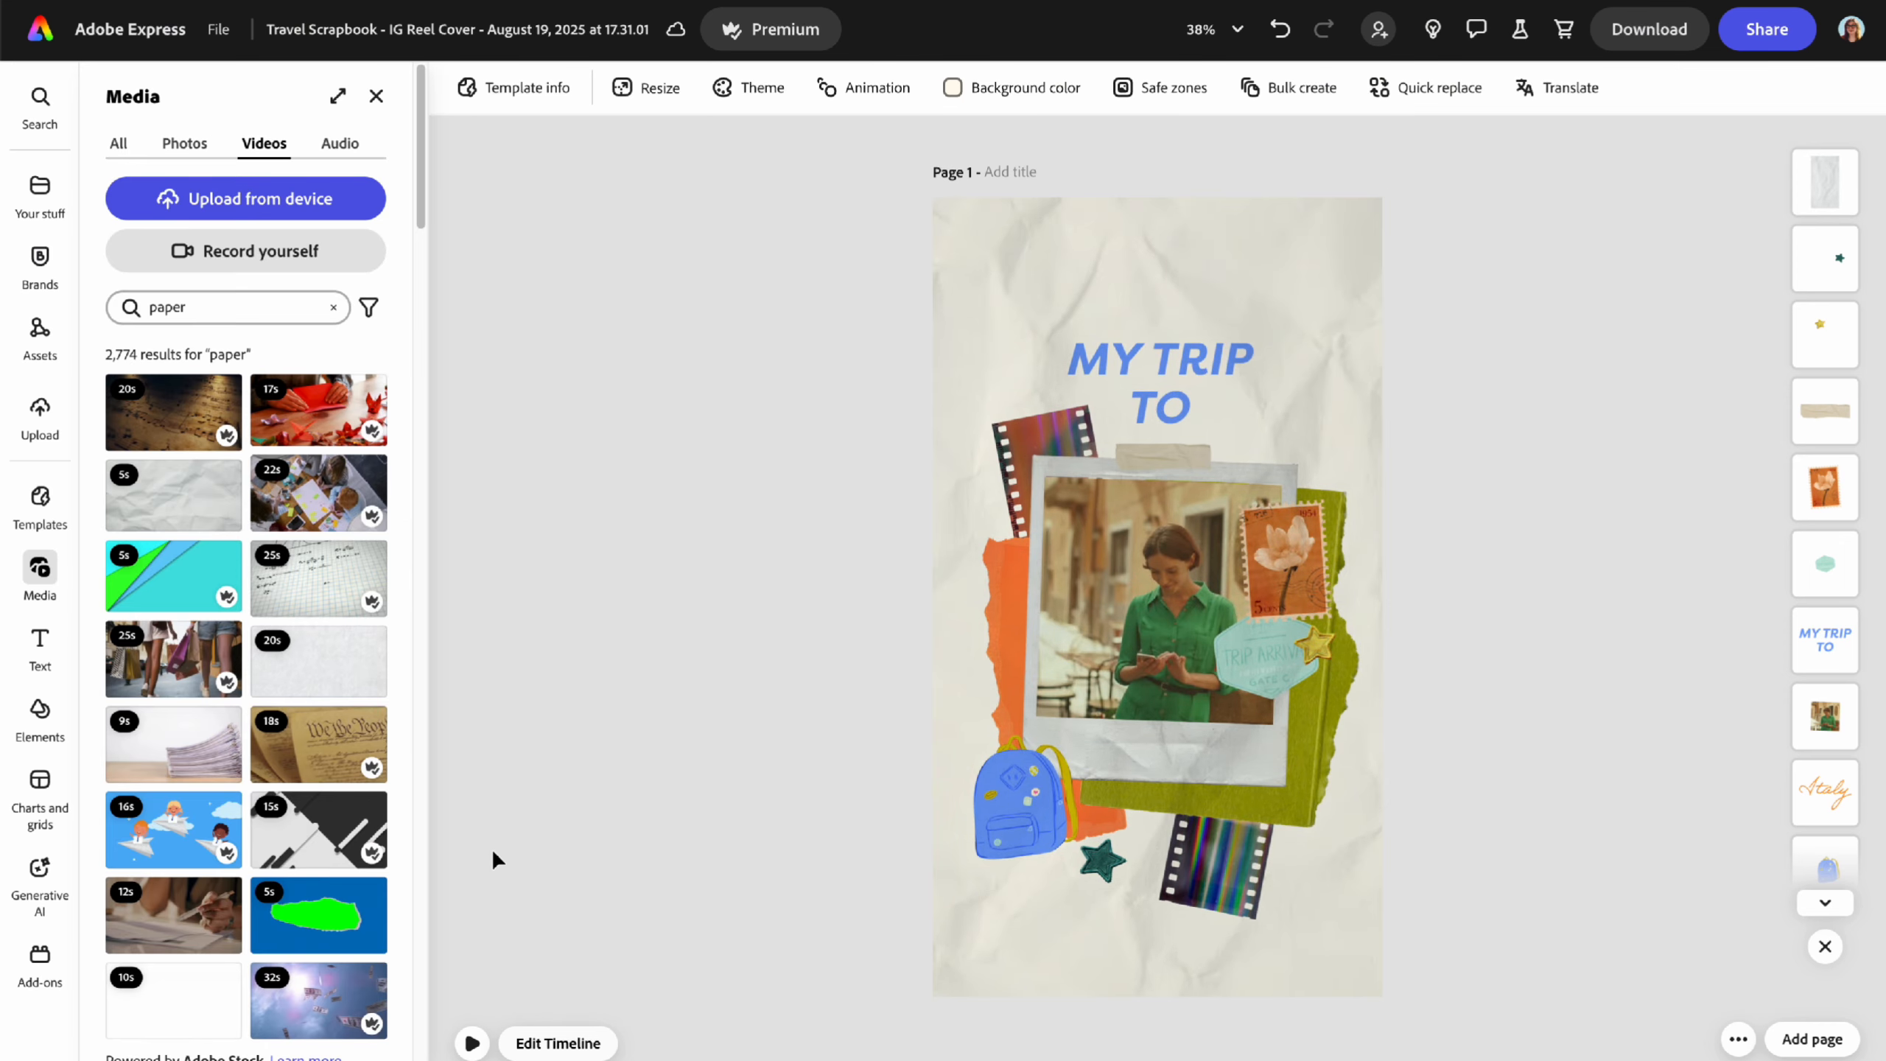
pyautogui.click(473, 1044)
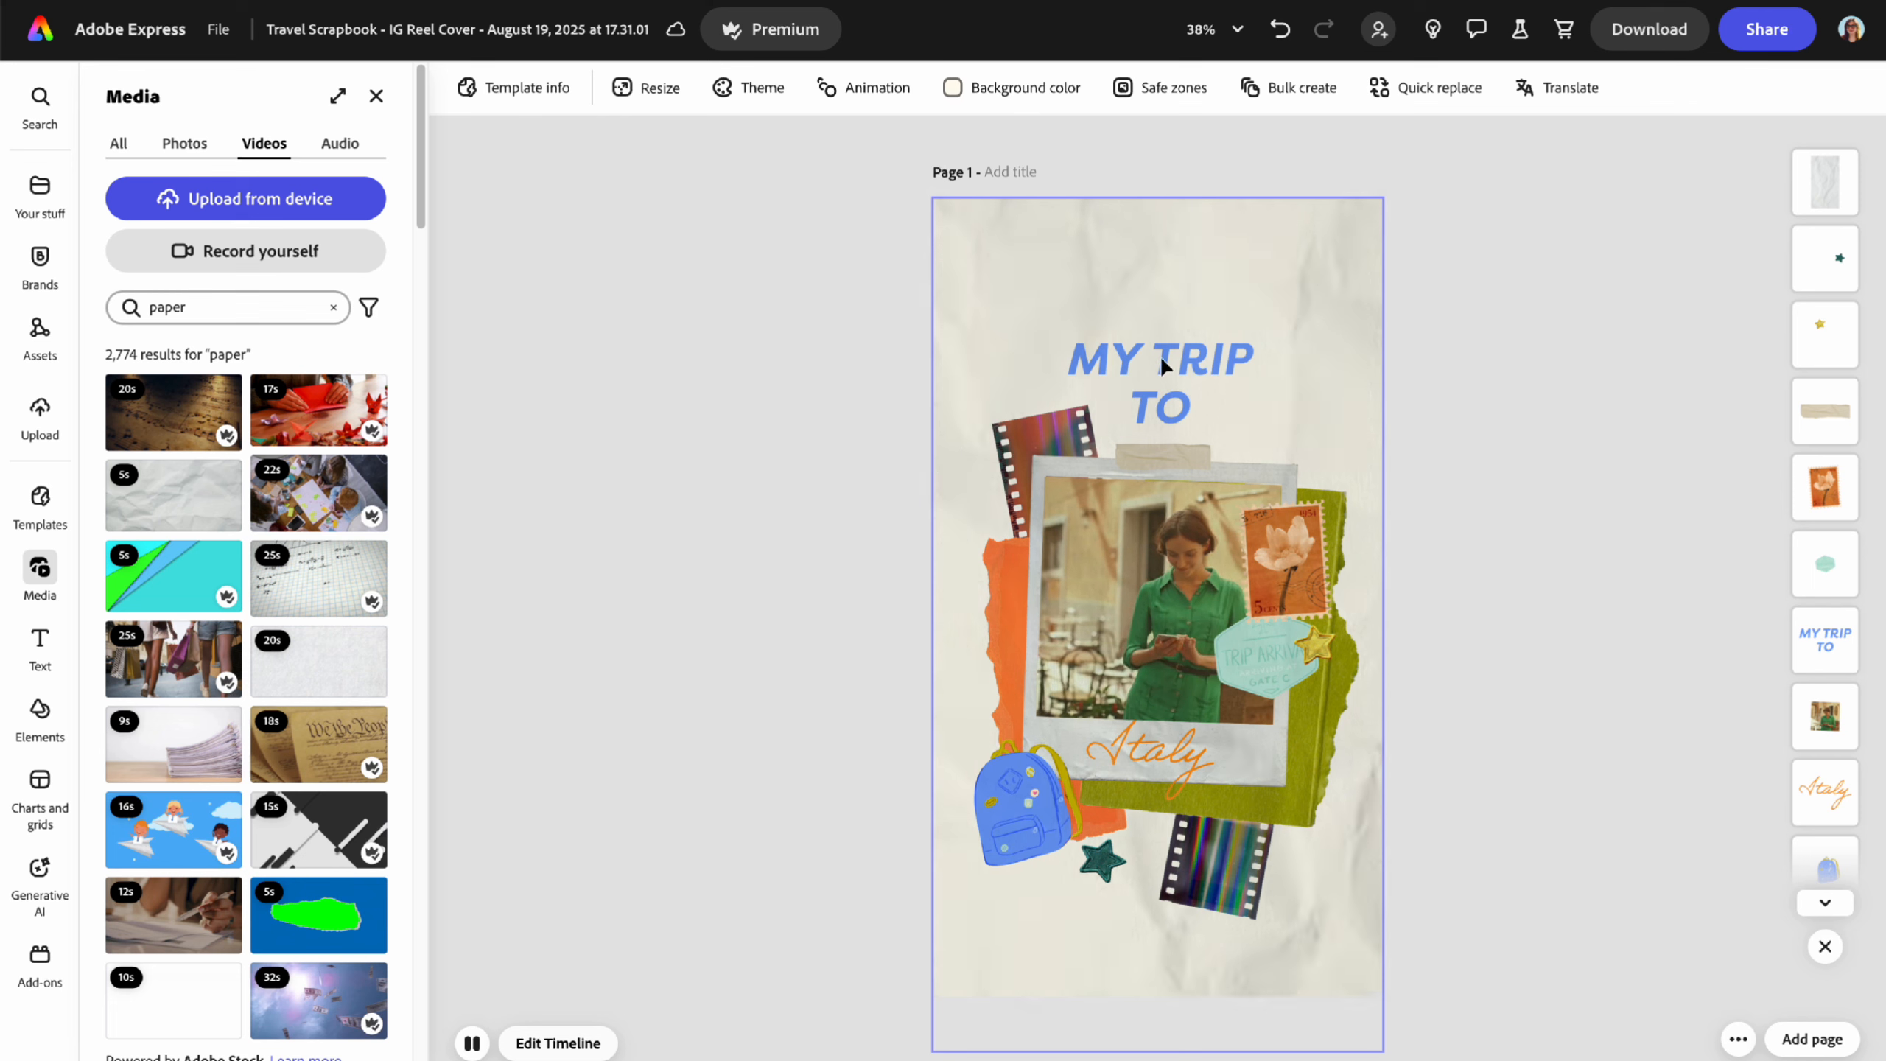
# - Make the paper video fill the page as the background and preview it
pyautogui.click(1825, 181)
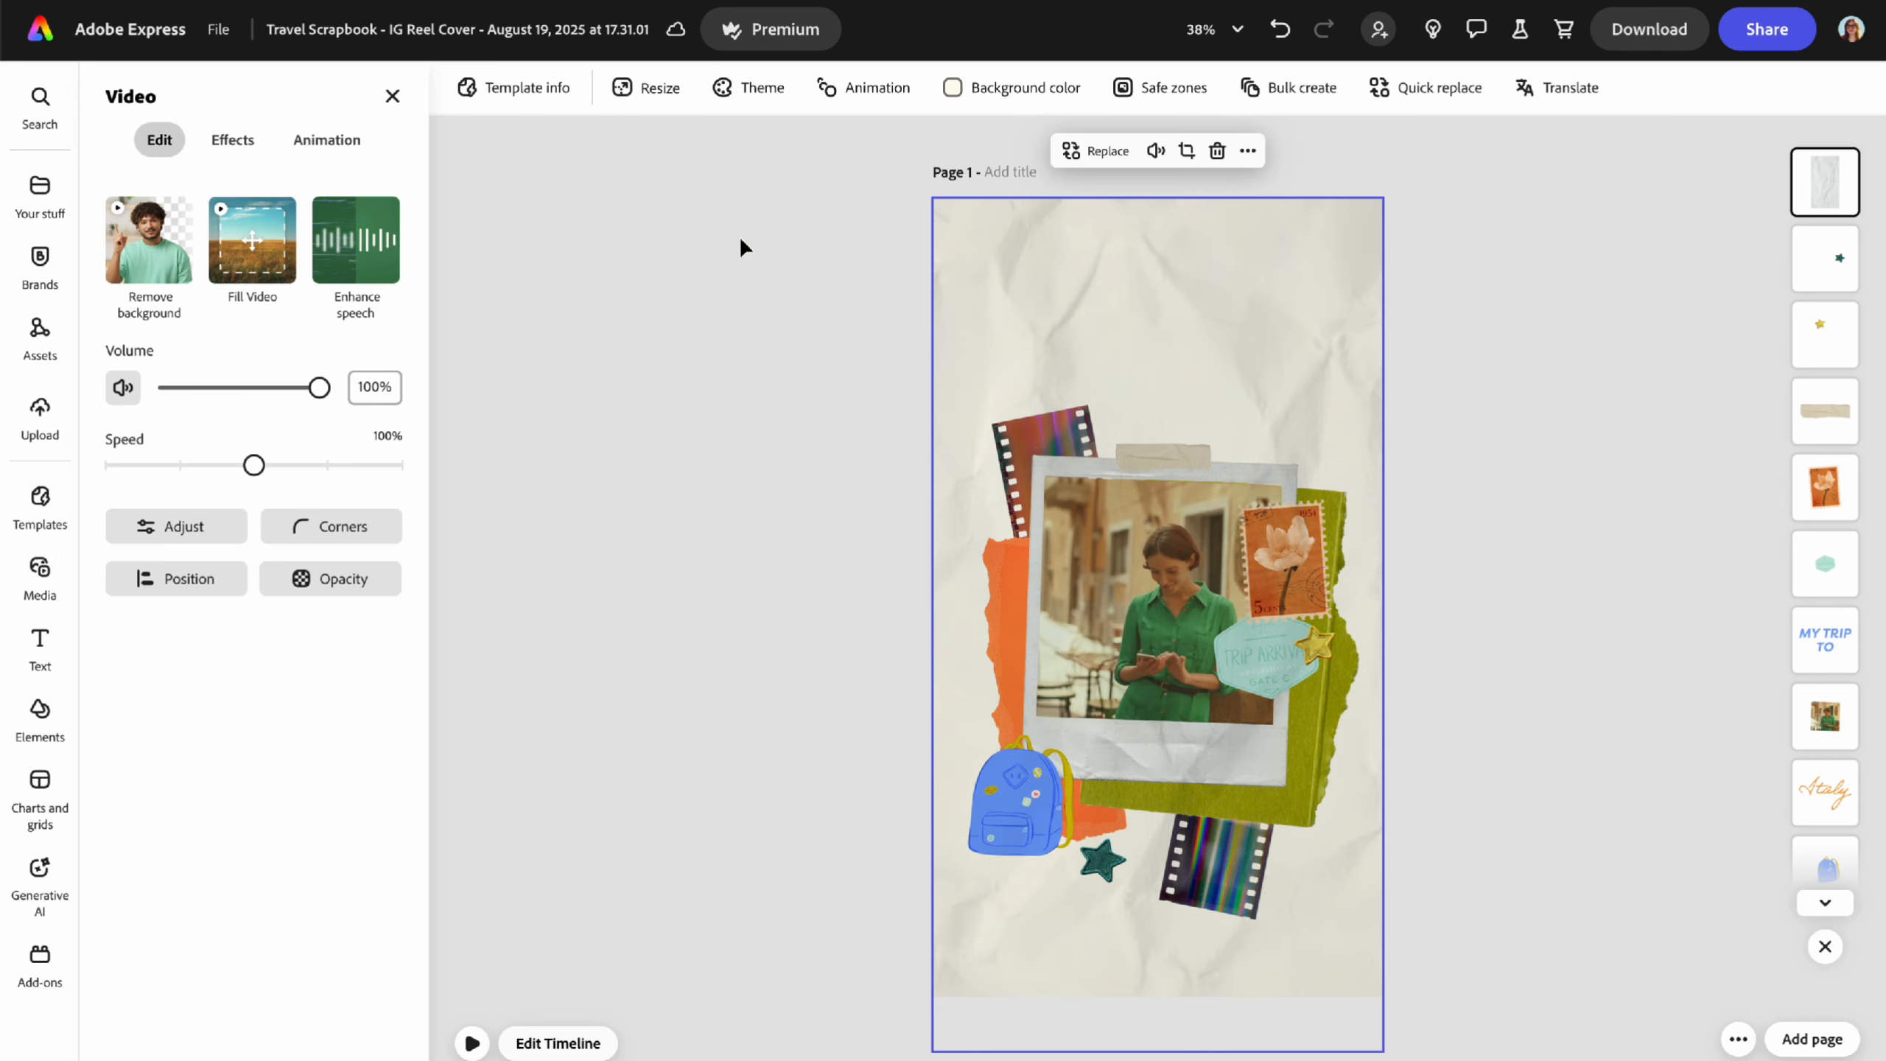
pyautogui.click(260, 235)
pyautogui.click(593, 775)
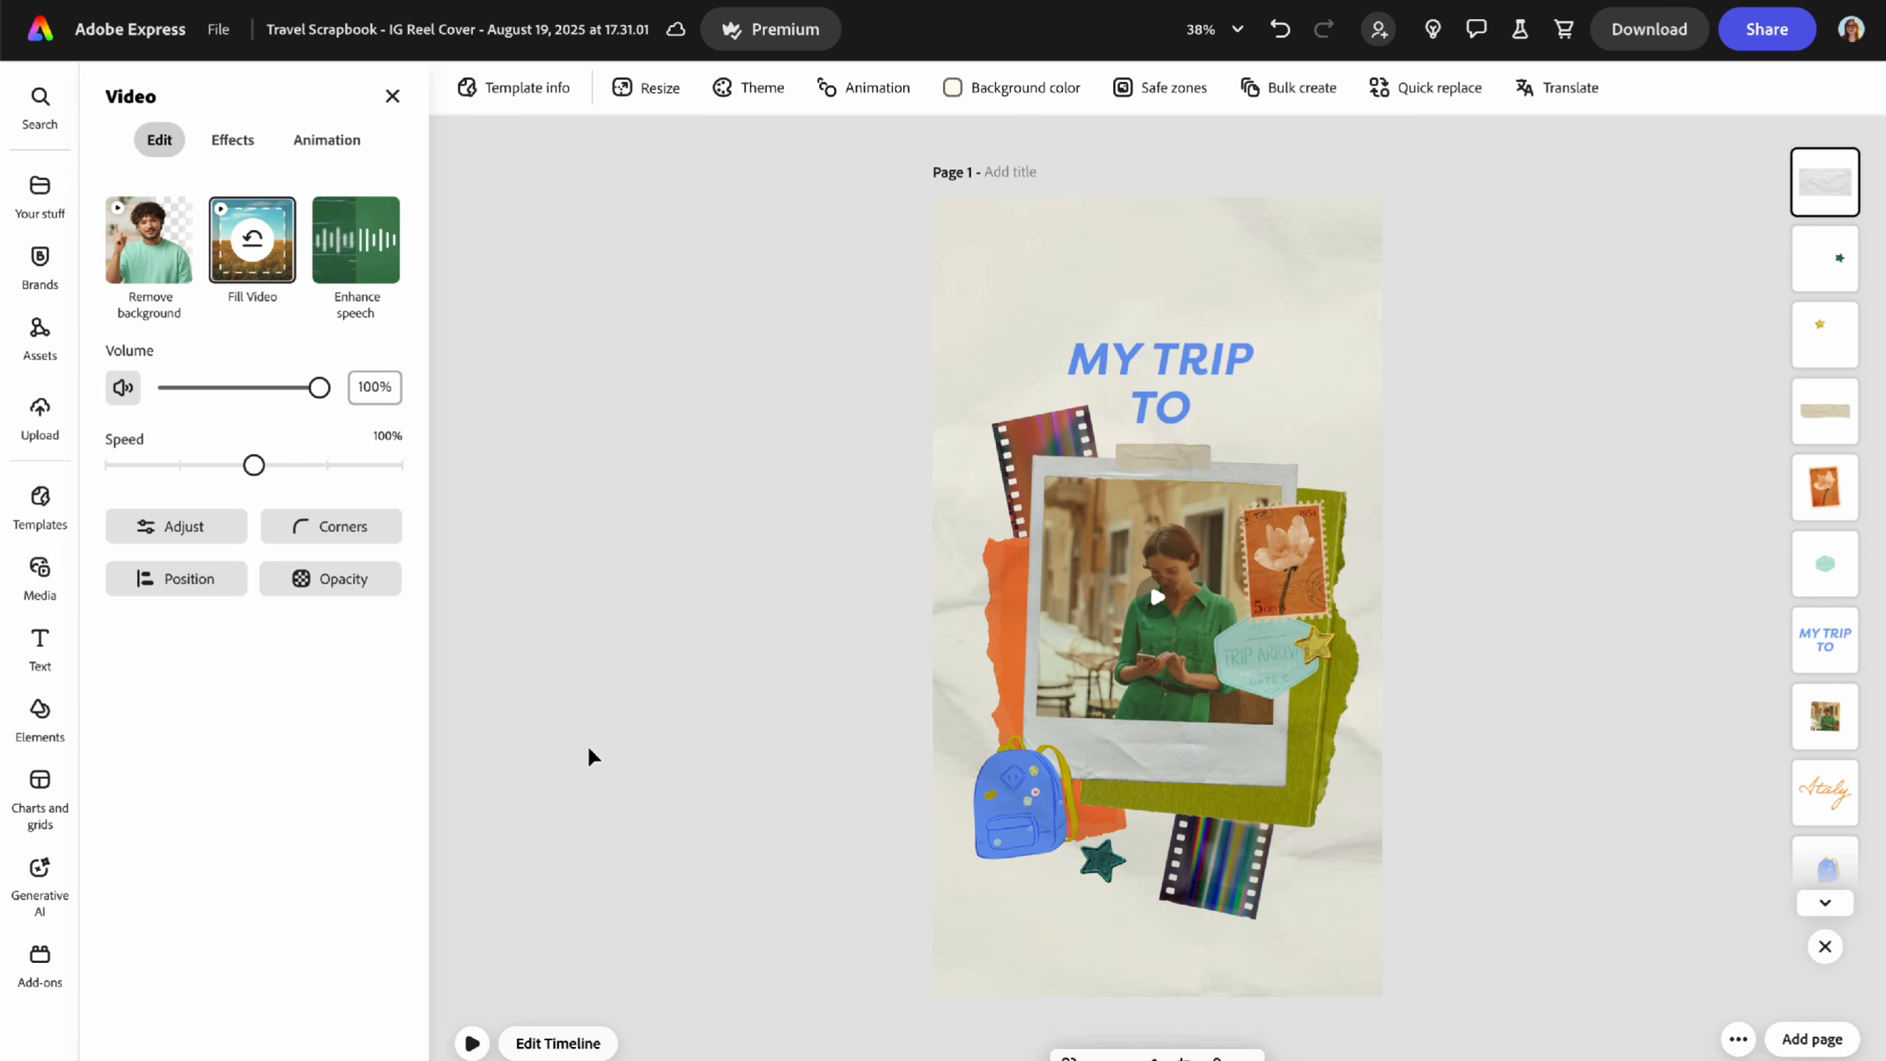
pyautogui.click(471, 1043)
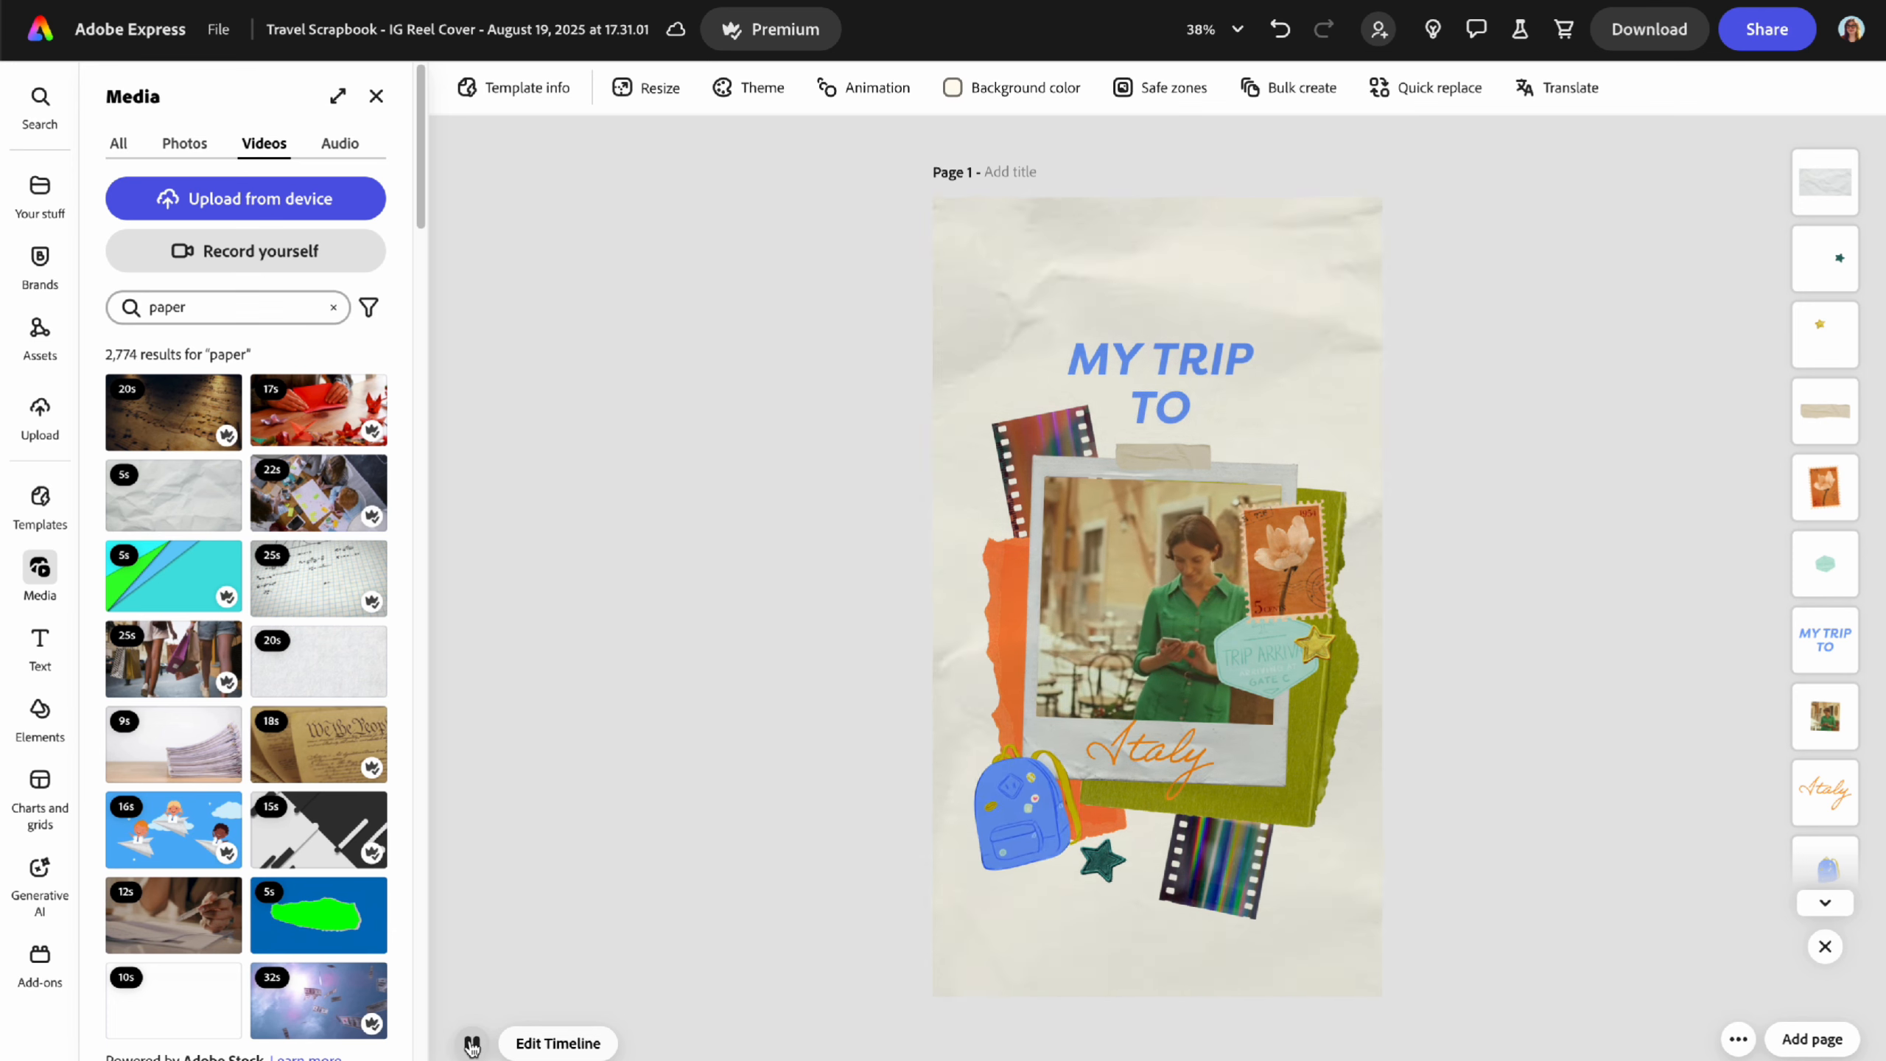
pyautogui.click(472, 1044)
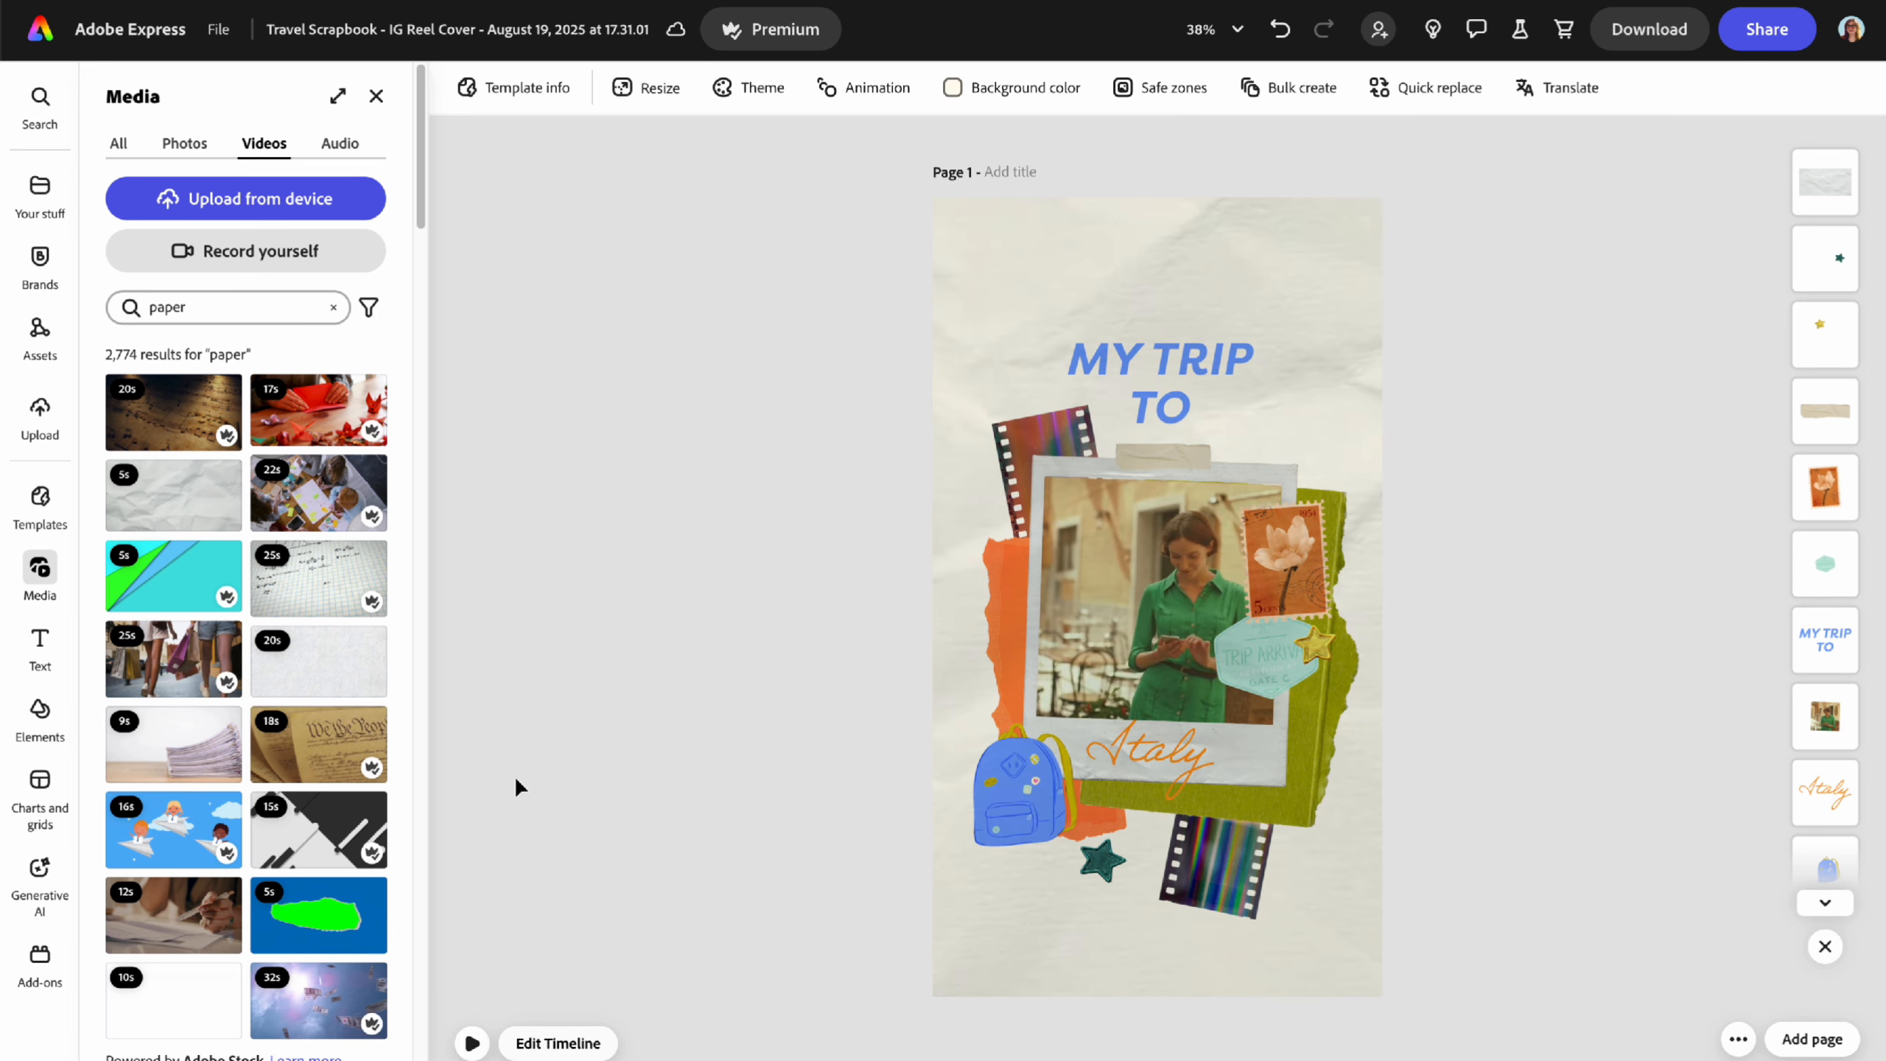
# - Slow the background paper video to 50% speed and preview the result
pyautogui.click(376, 96)
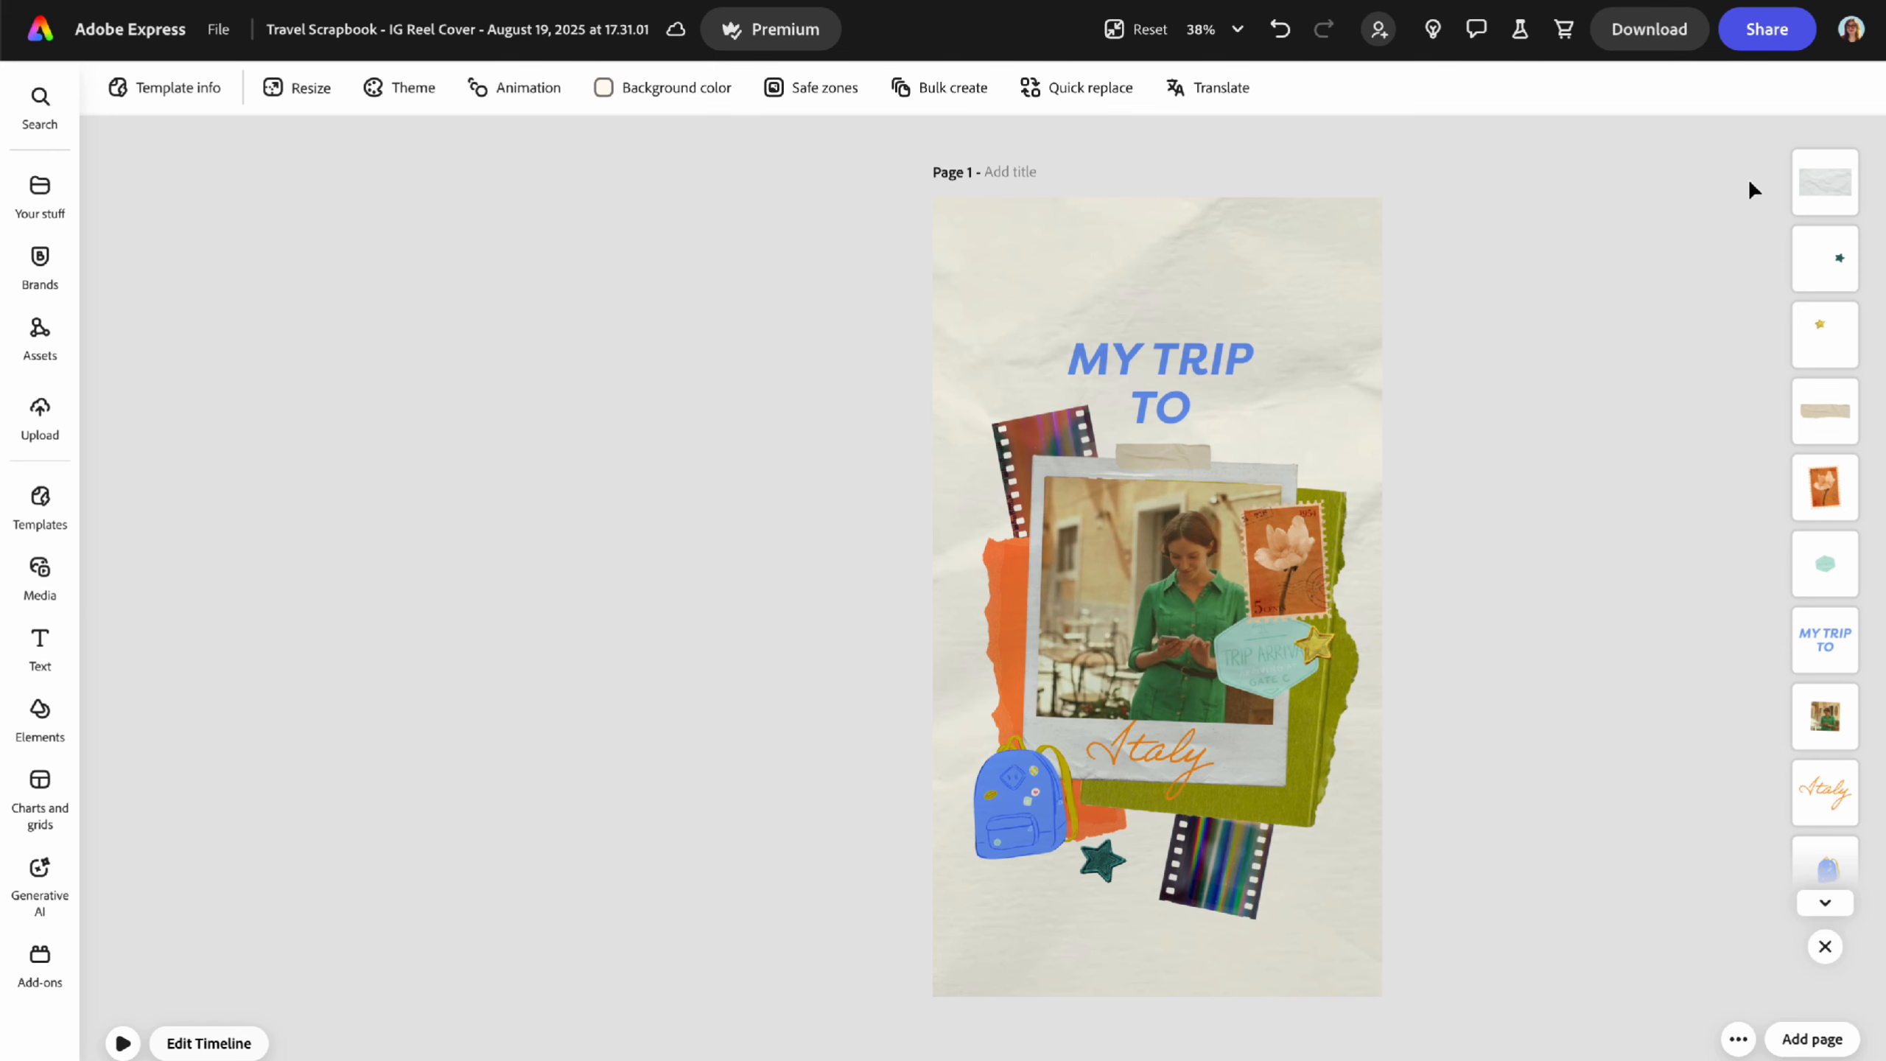
pyautogui.click(1825, 182)
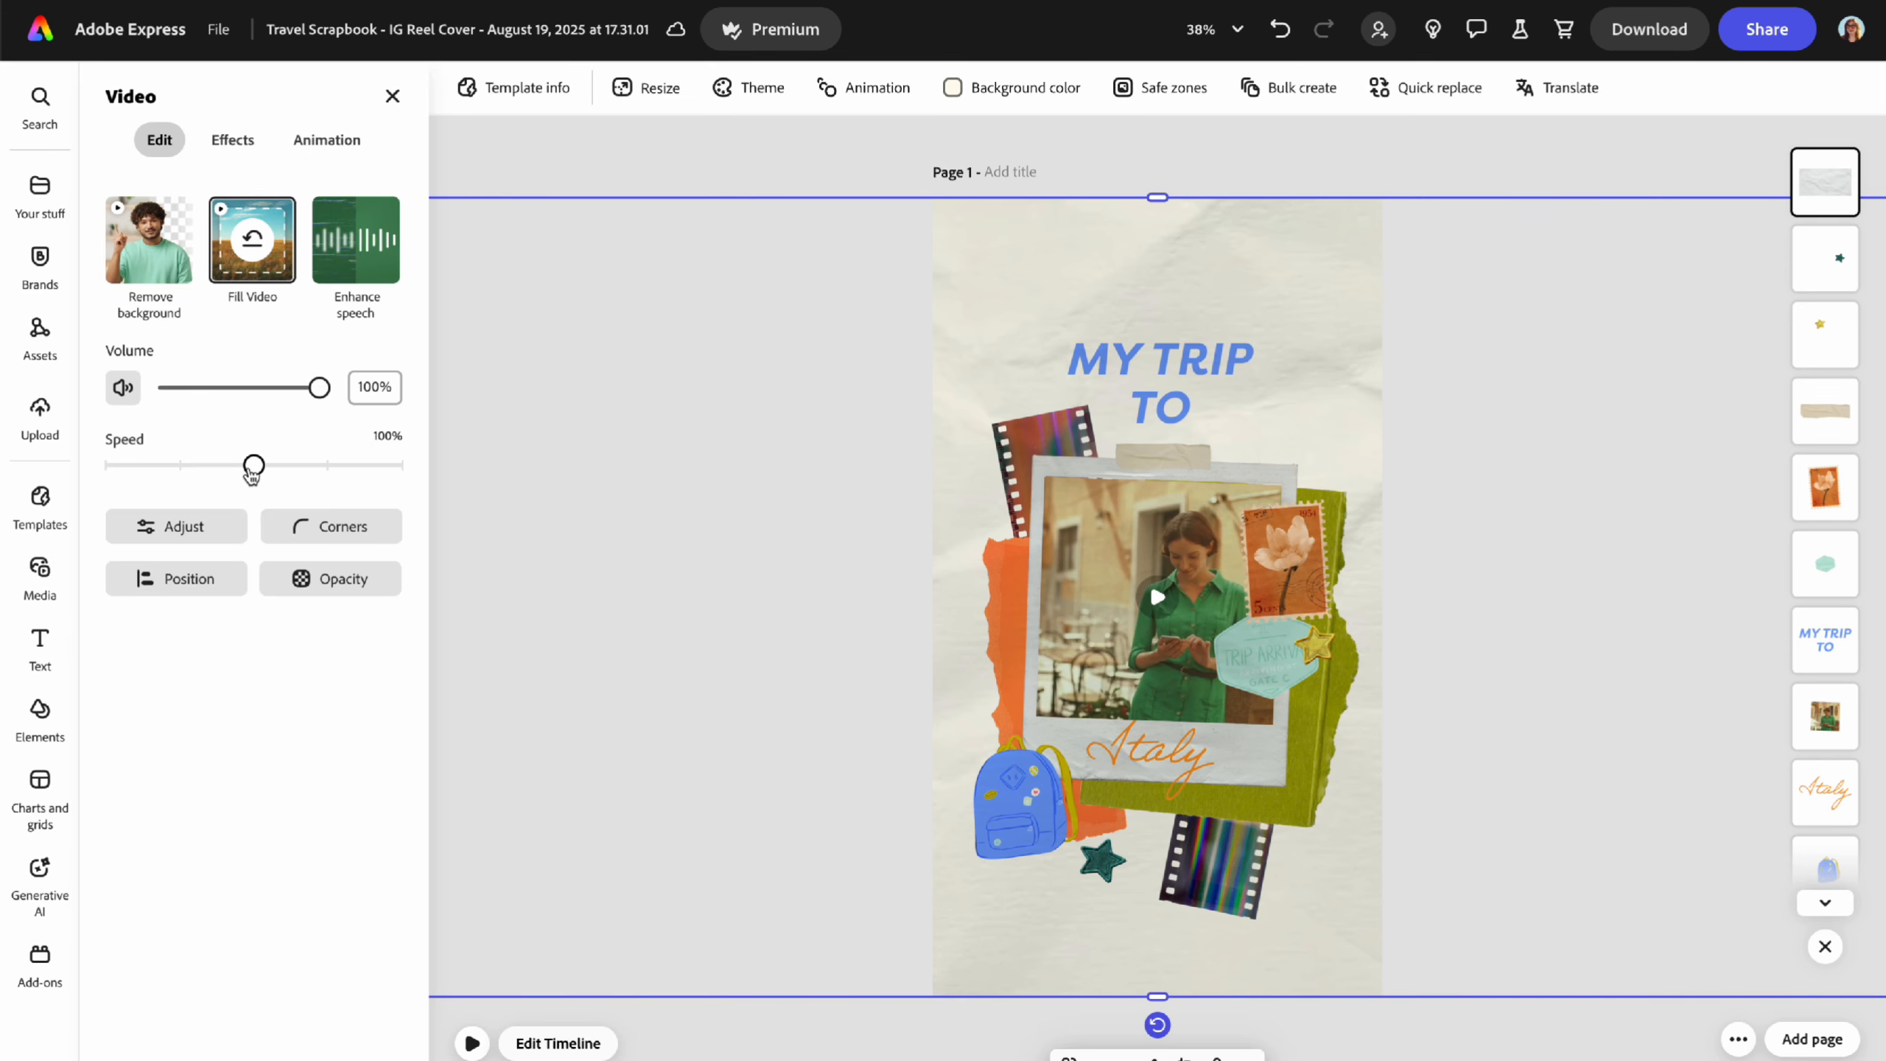
pyautogui.moveTo(218, 469); pyautogui.dragTo(198, 476)
pyautogui.click(559, 160)
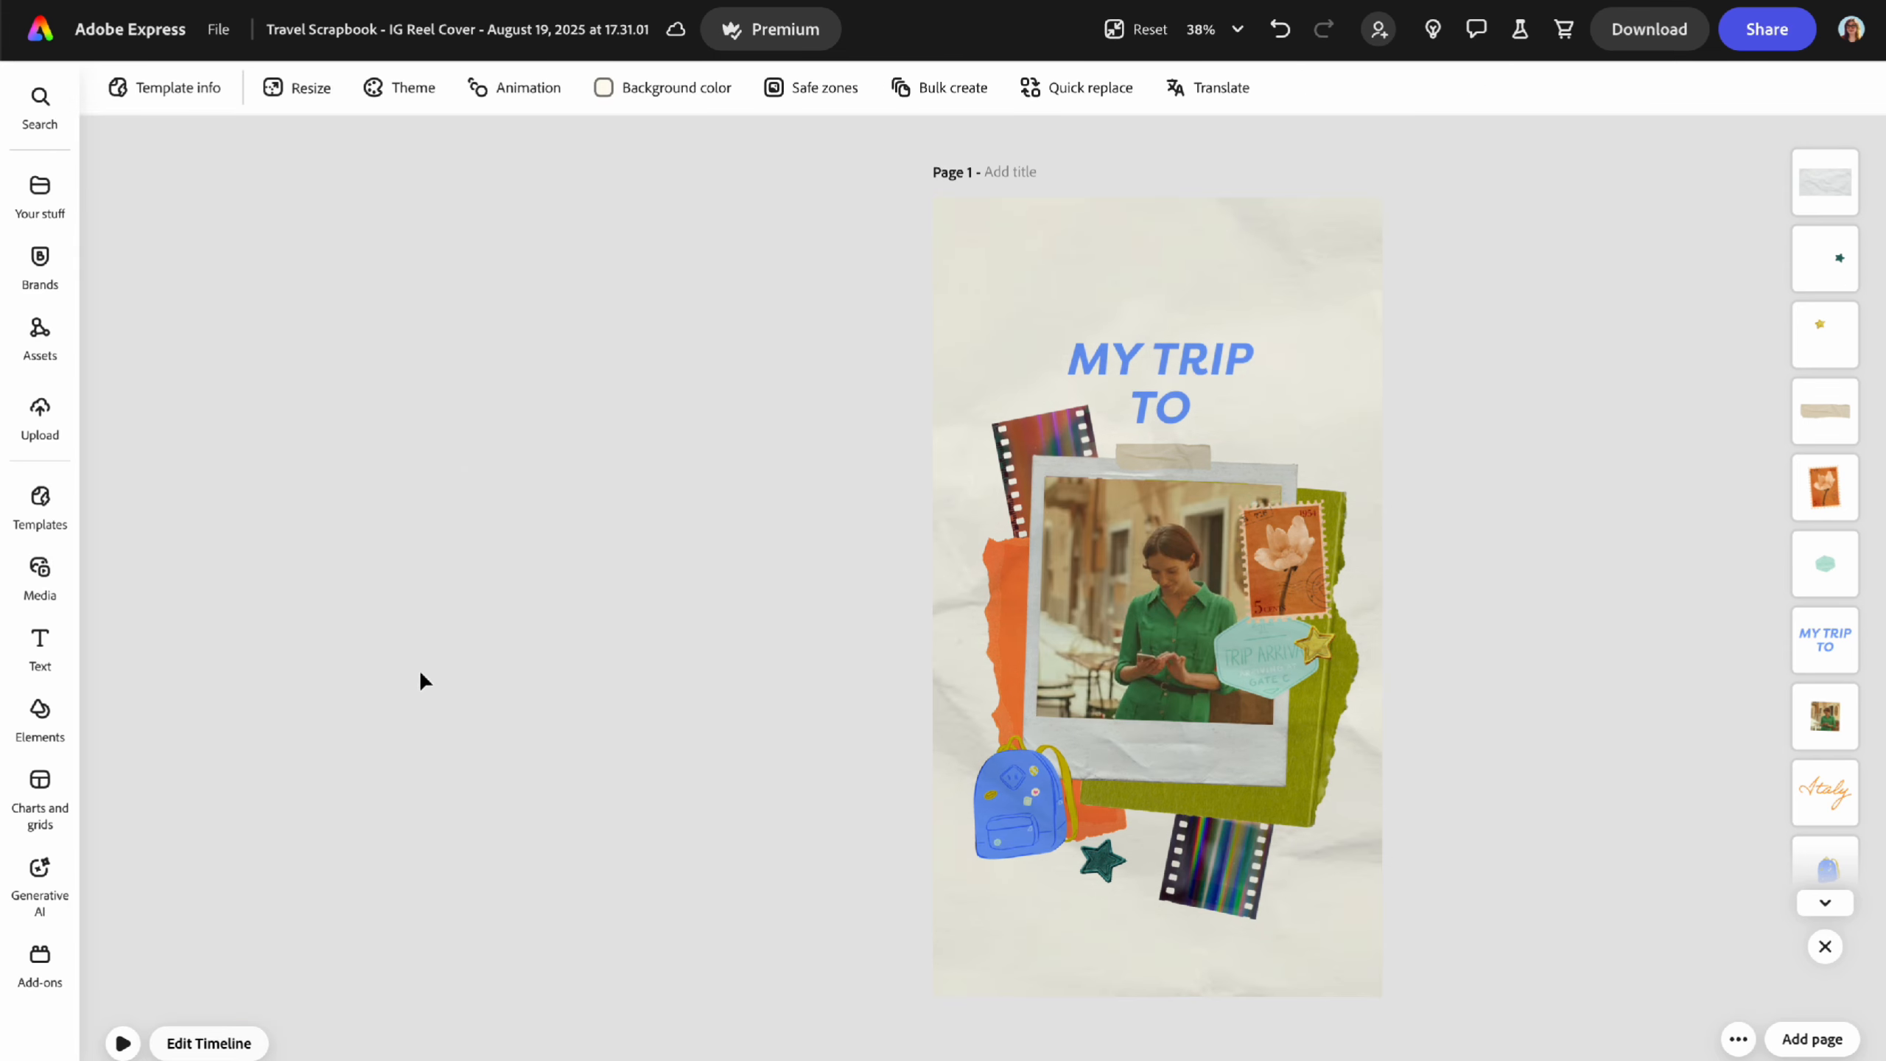
pyautogui.click(125, 1043)
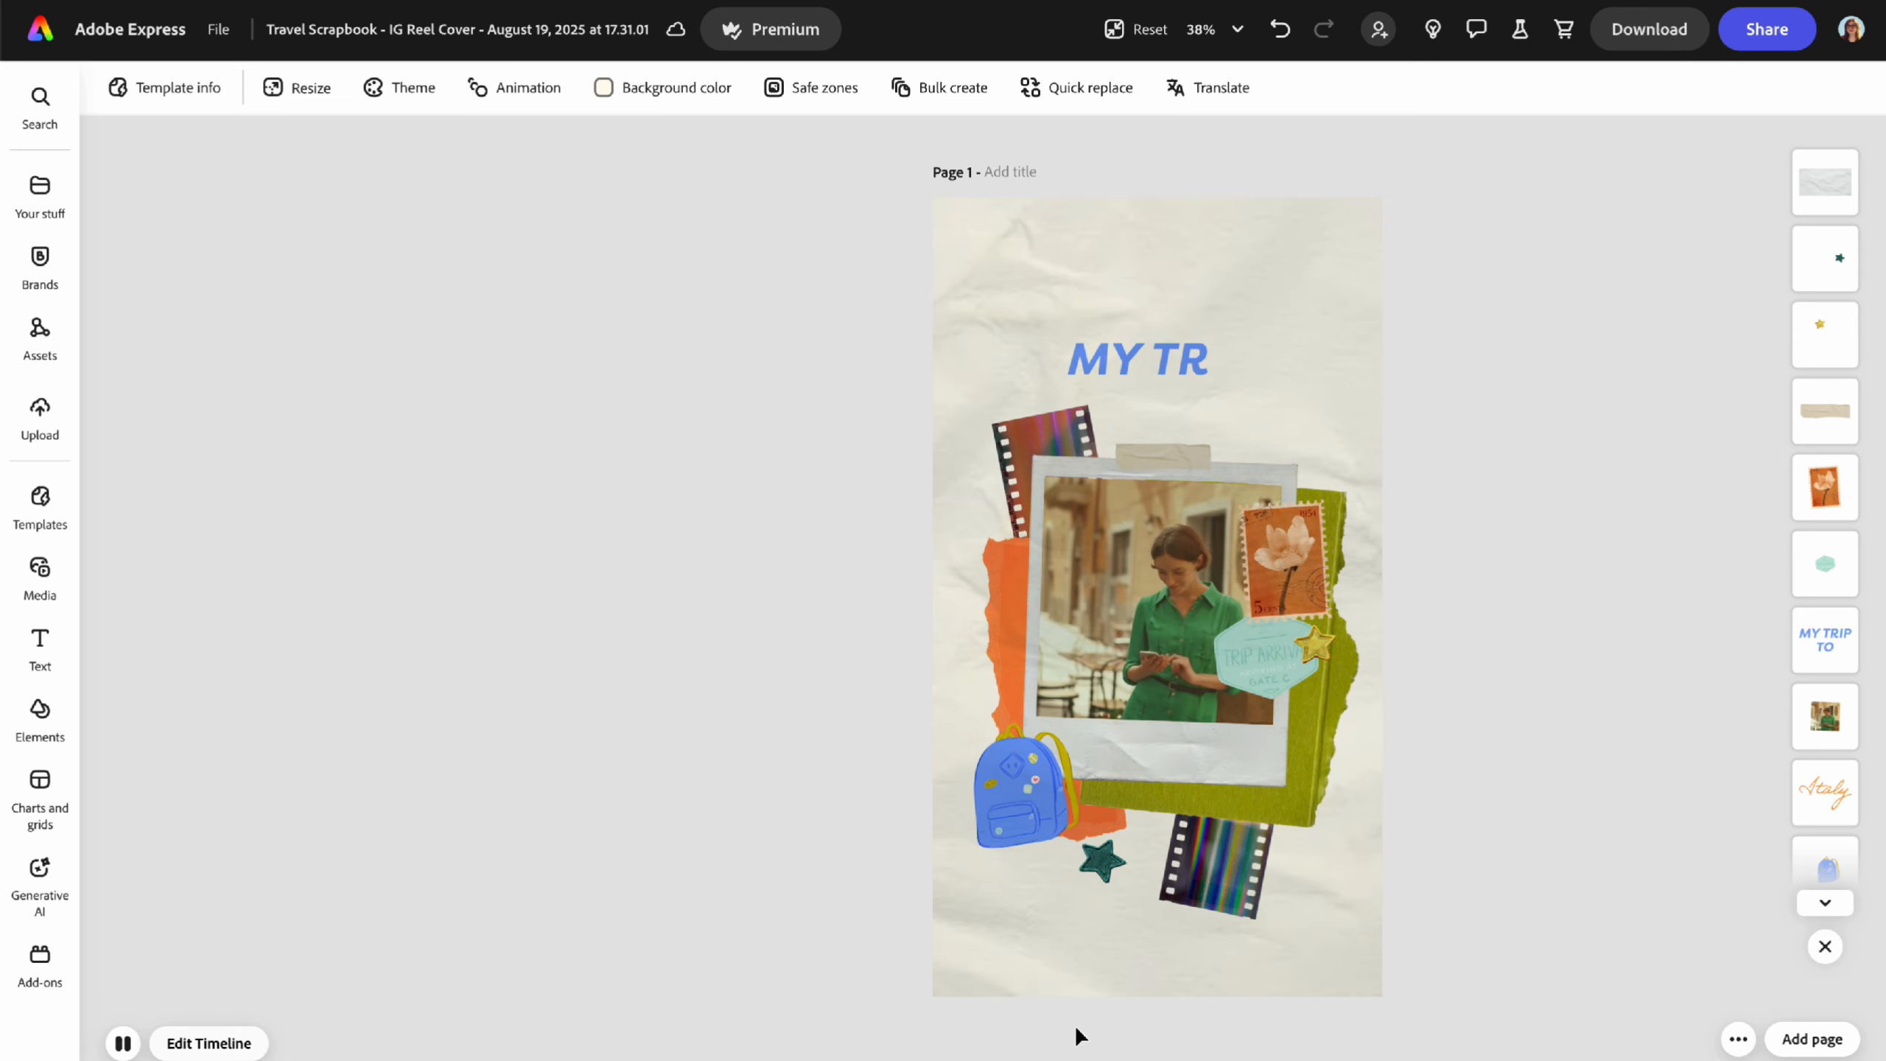
pyautogui.click(210, 1042)
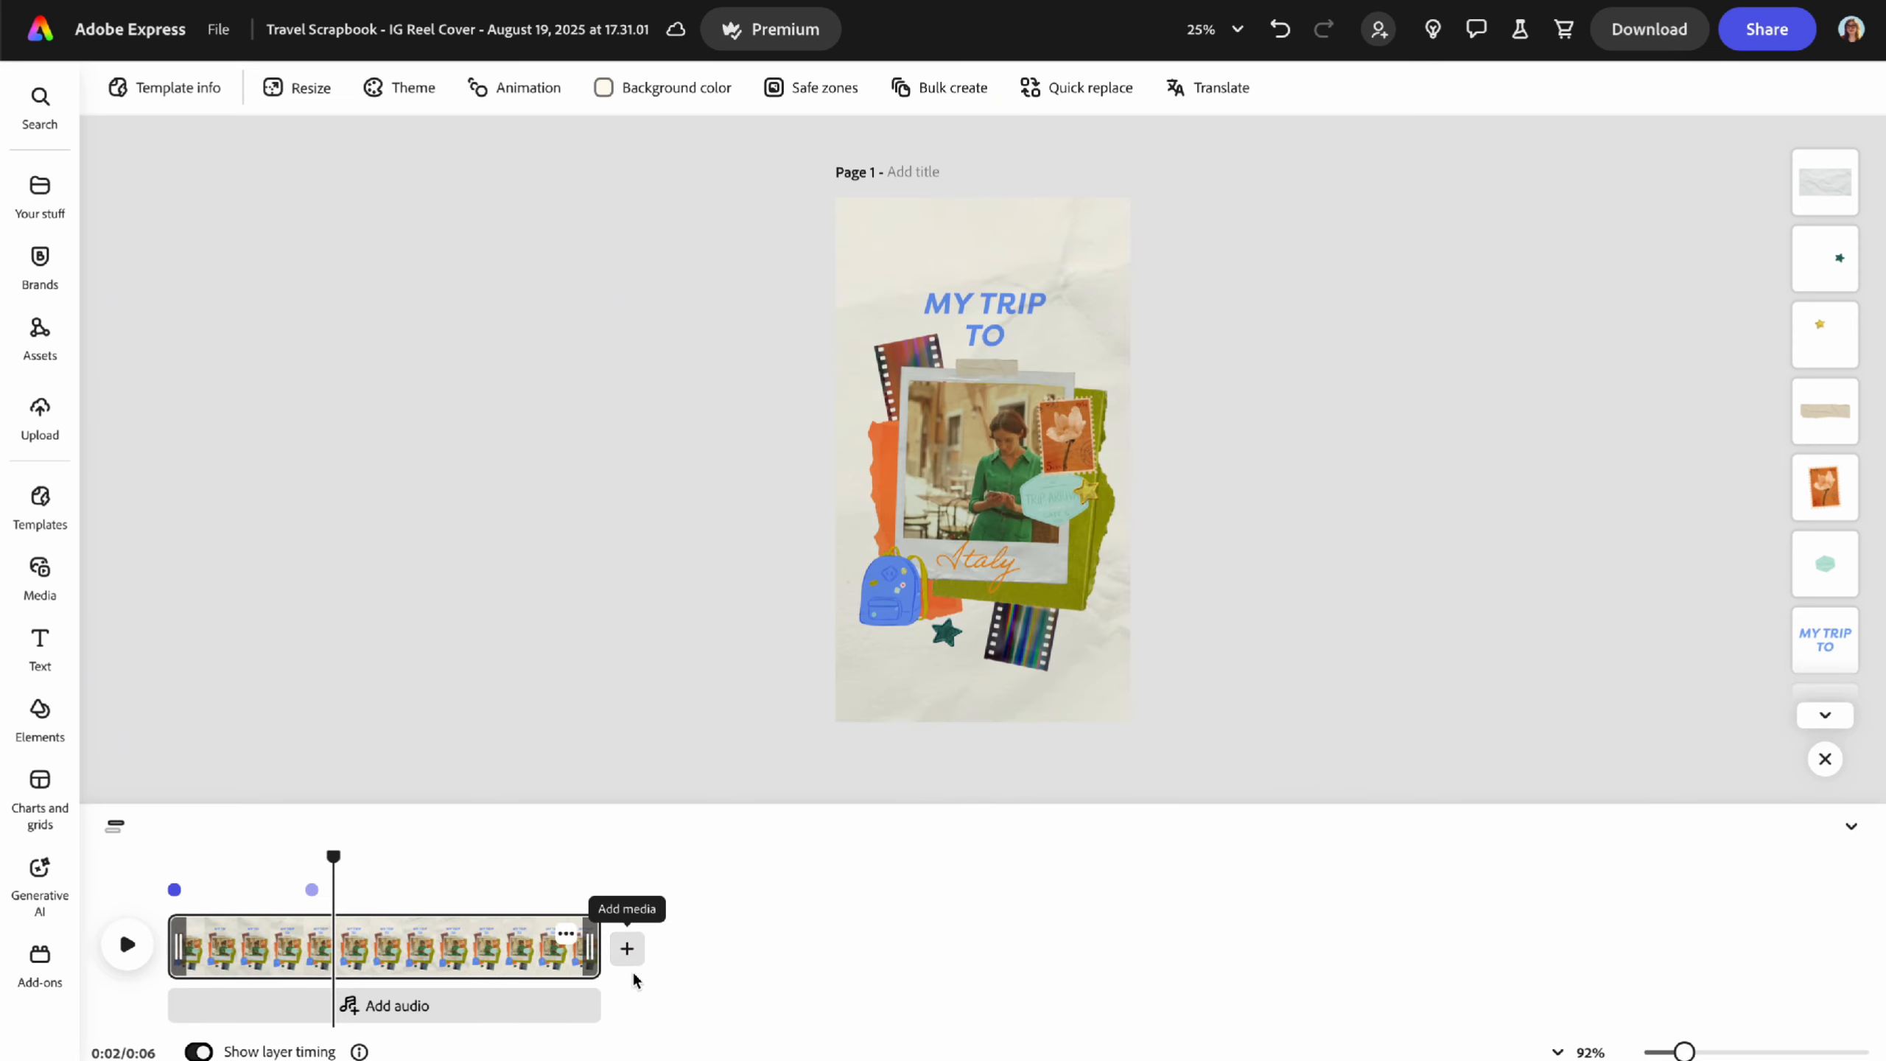
pyautogui.click(627, 949)
pyautogui.click(460, 1013)
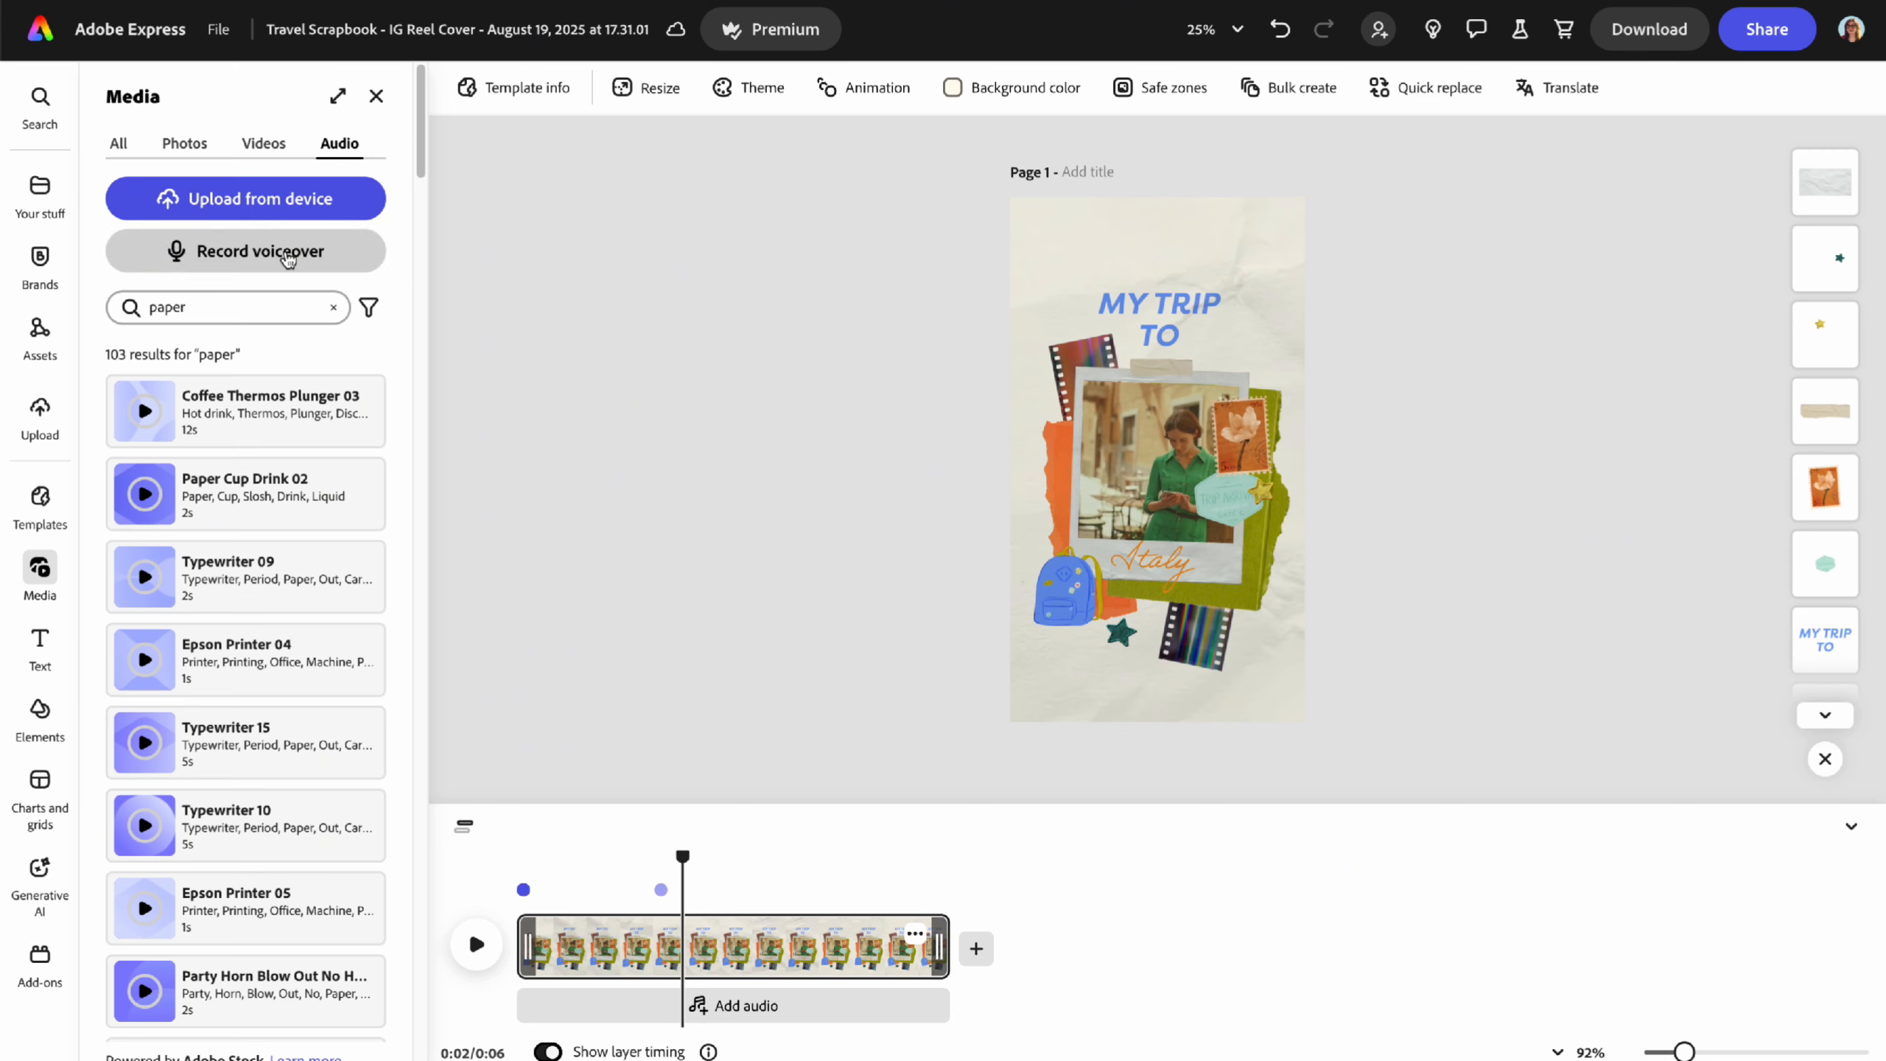
pyautogui.scroll(-10, 271, 654)
pyautogui.scroll(8, 271, 658)
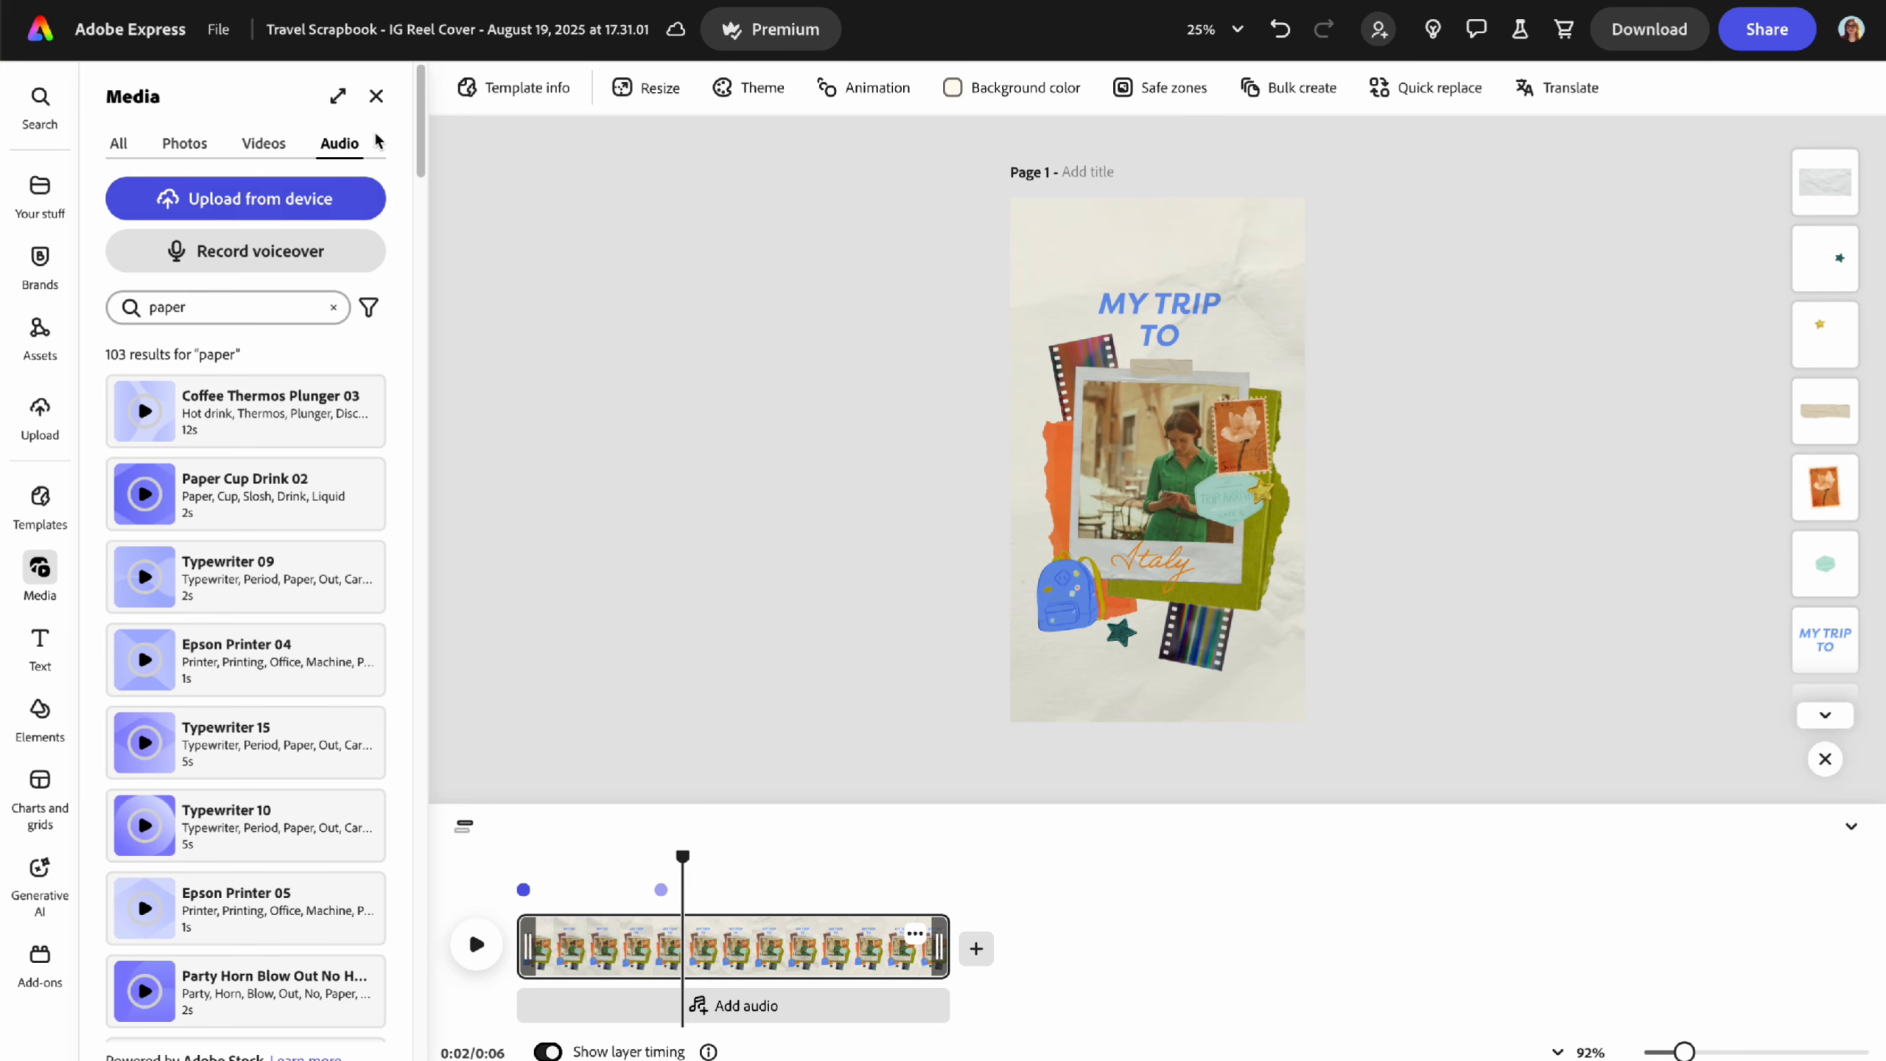
pyautogui.click(376, 96)
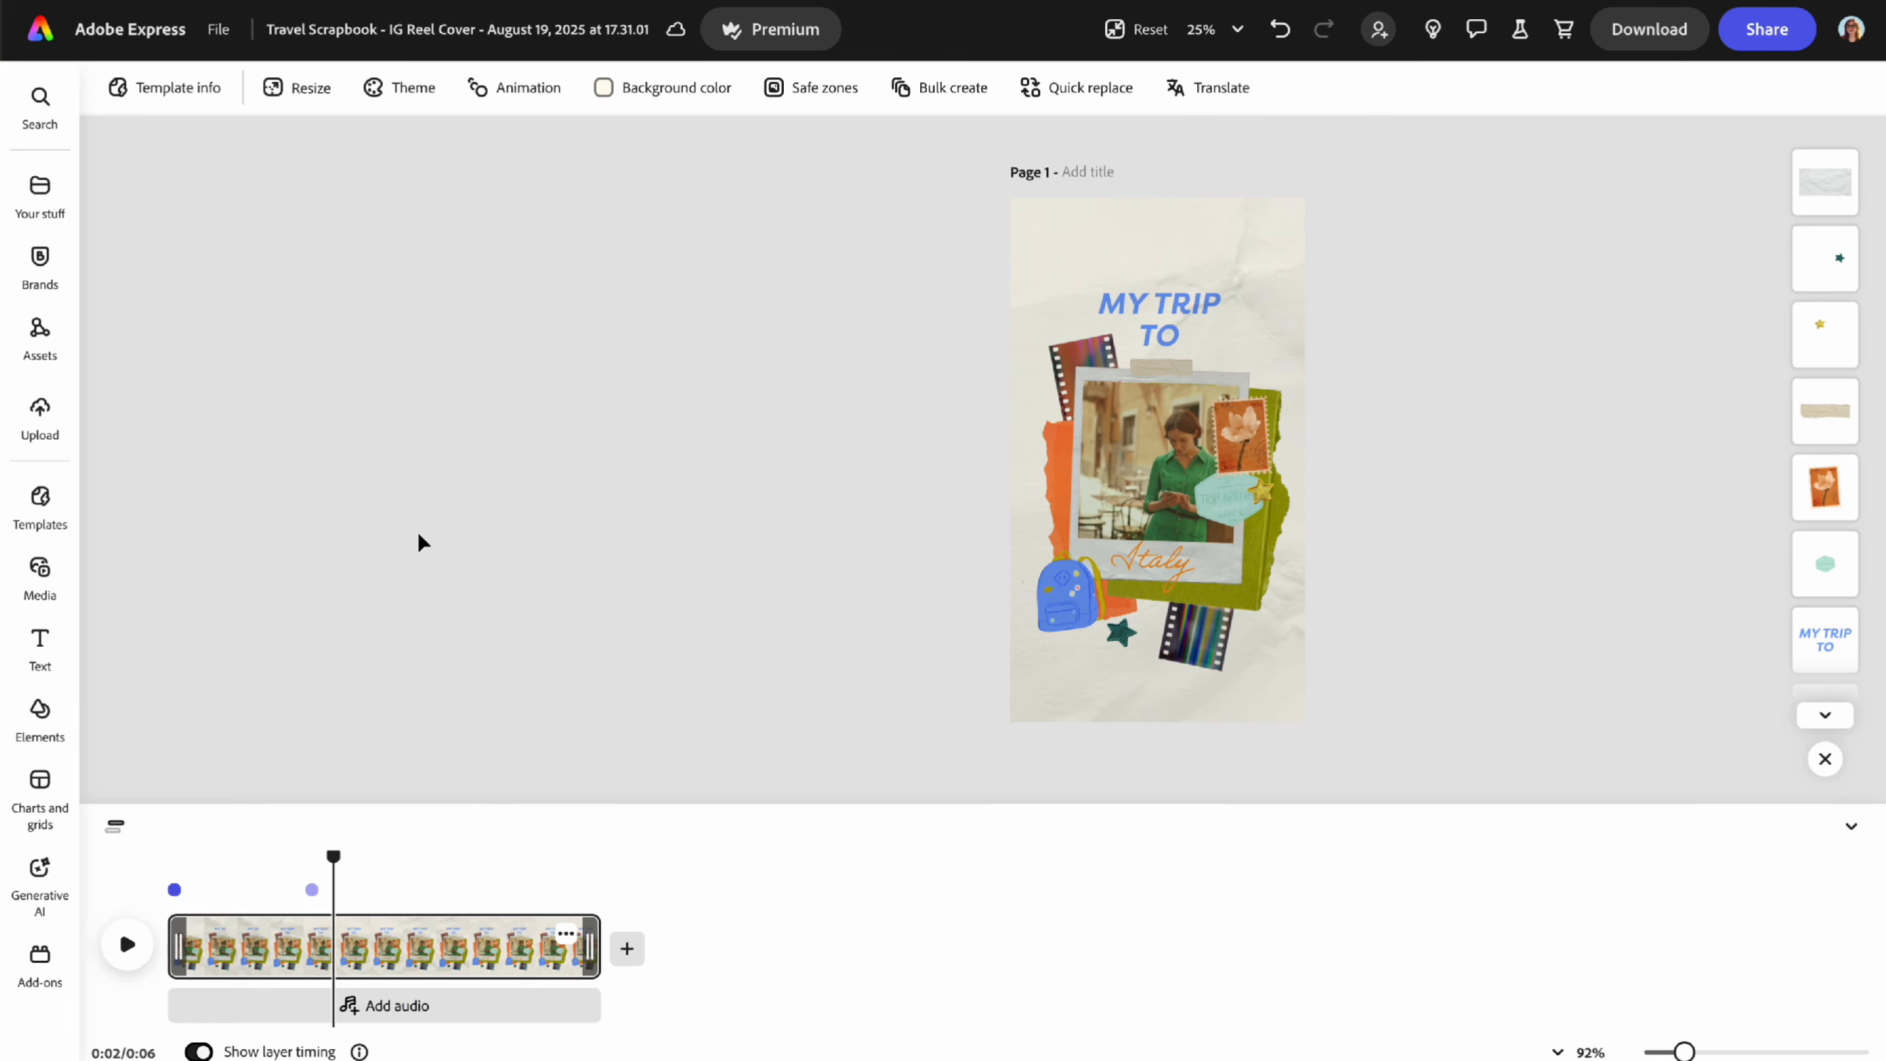
pyautogui.click(177, 855)
pyautogui.moveTo(179, 857); pyautogui.dragTo(167, 855)
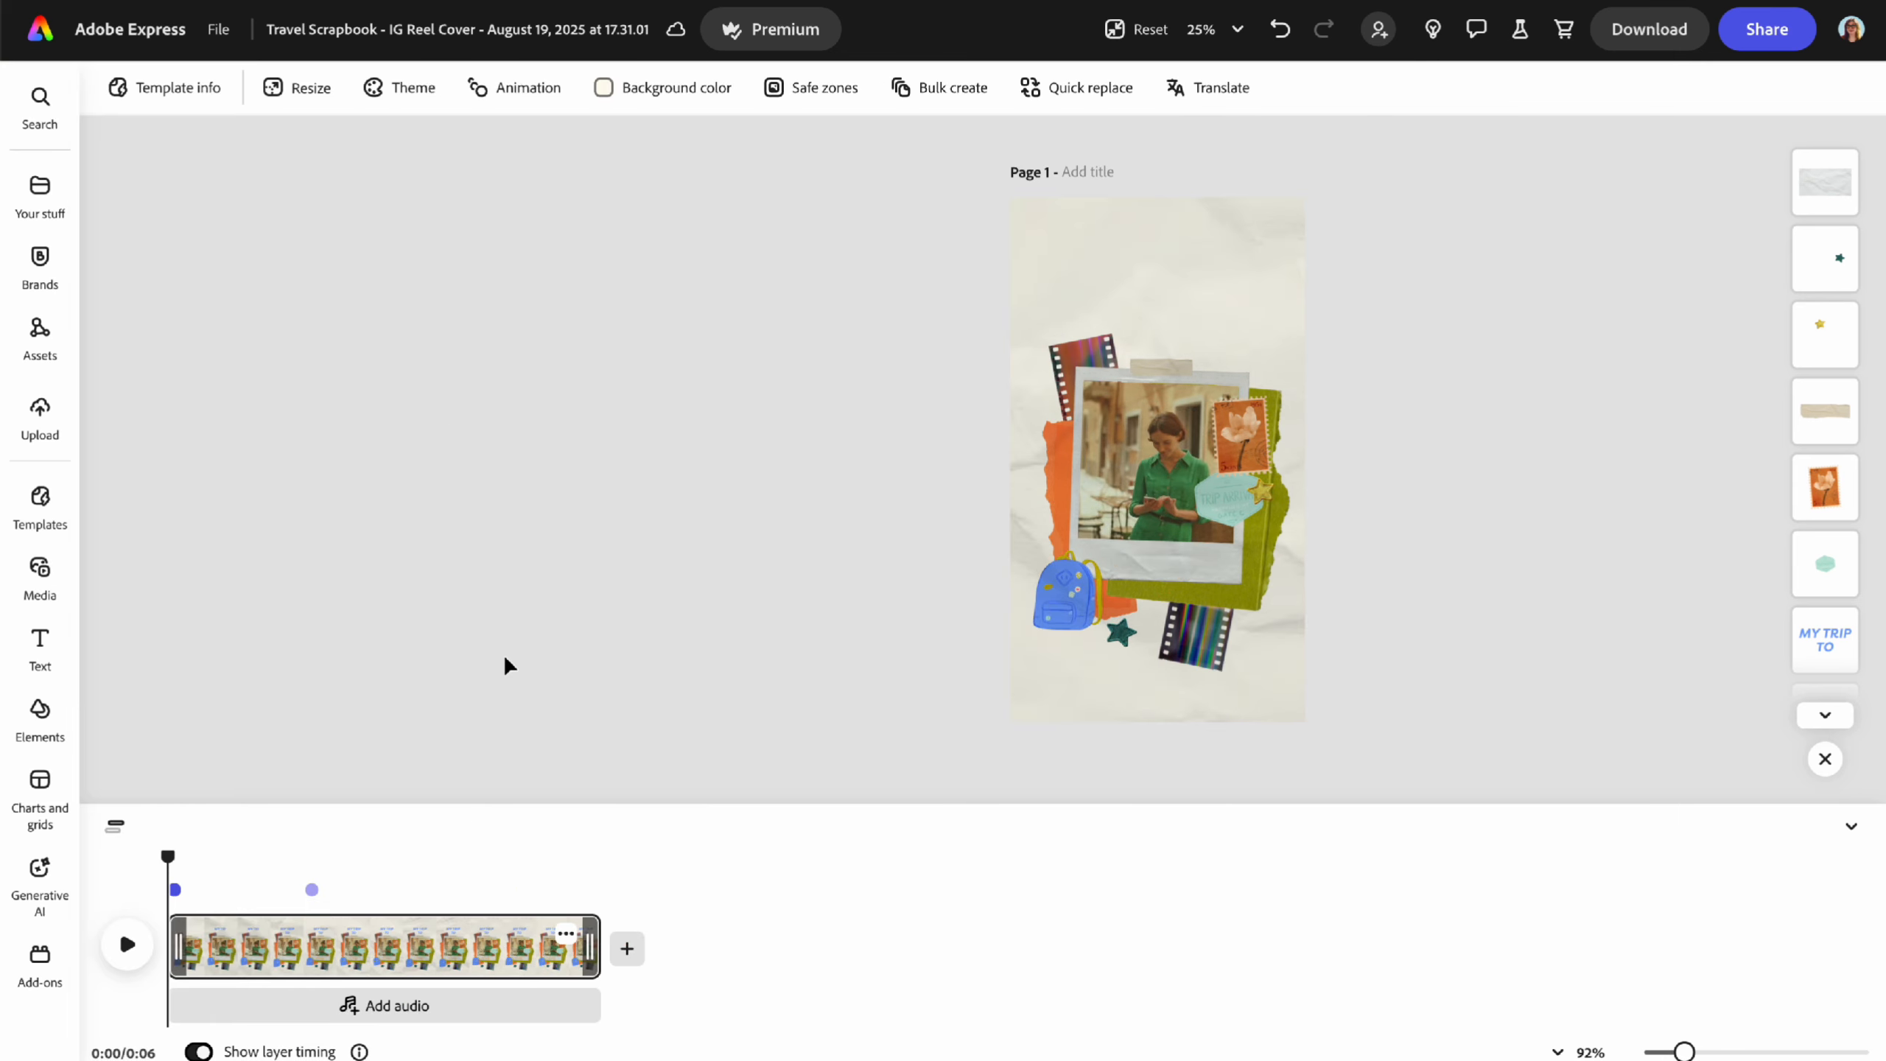
pyautogui.click(1851, 826)
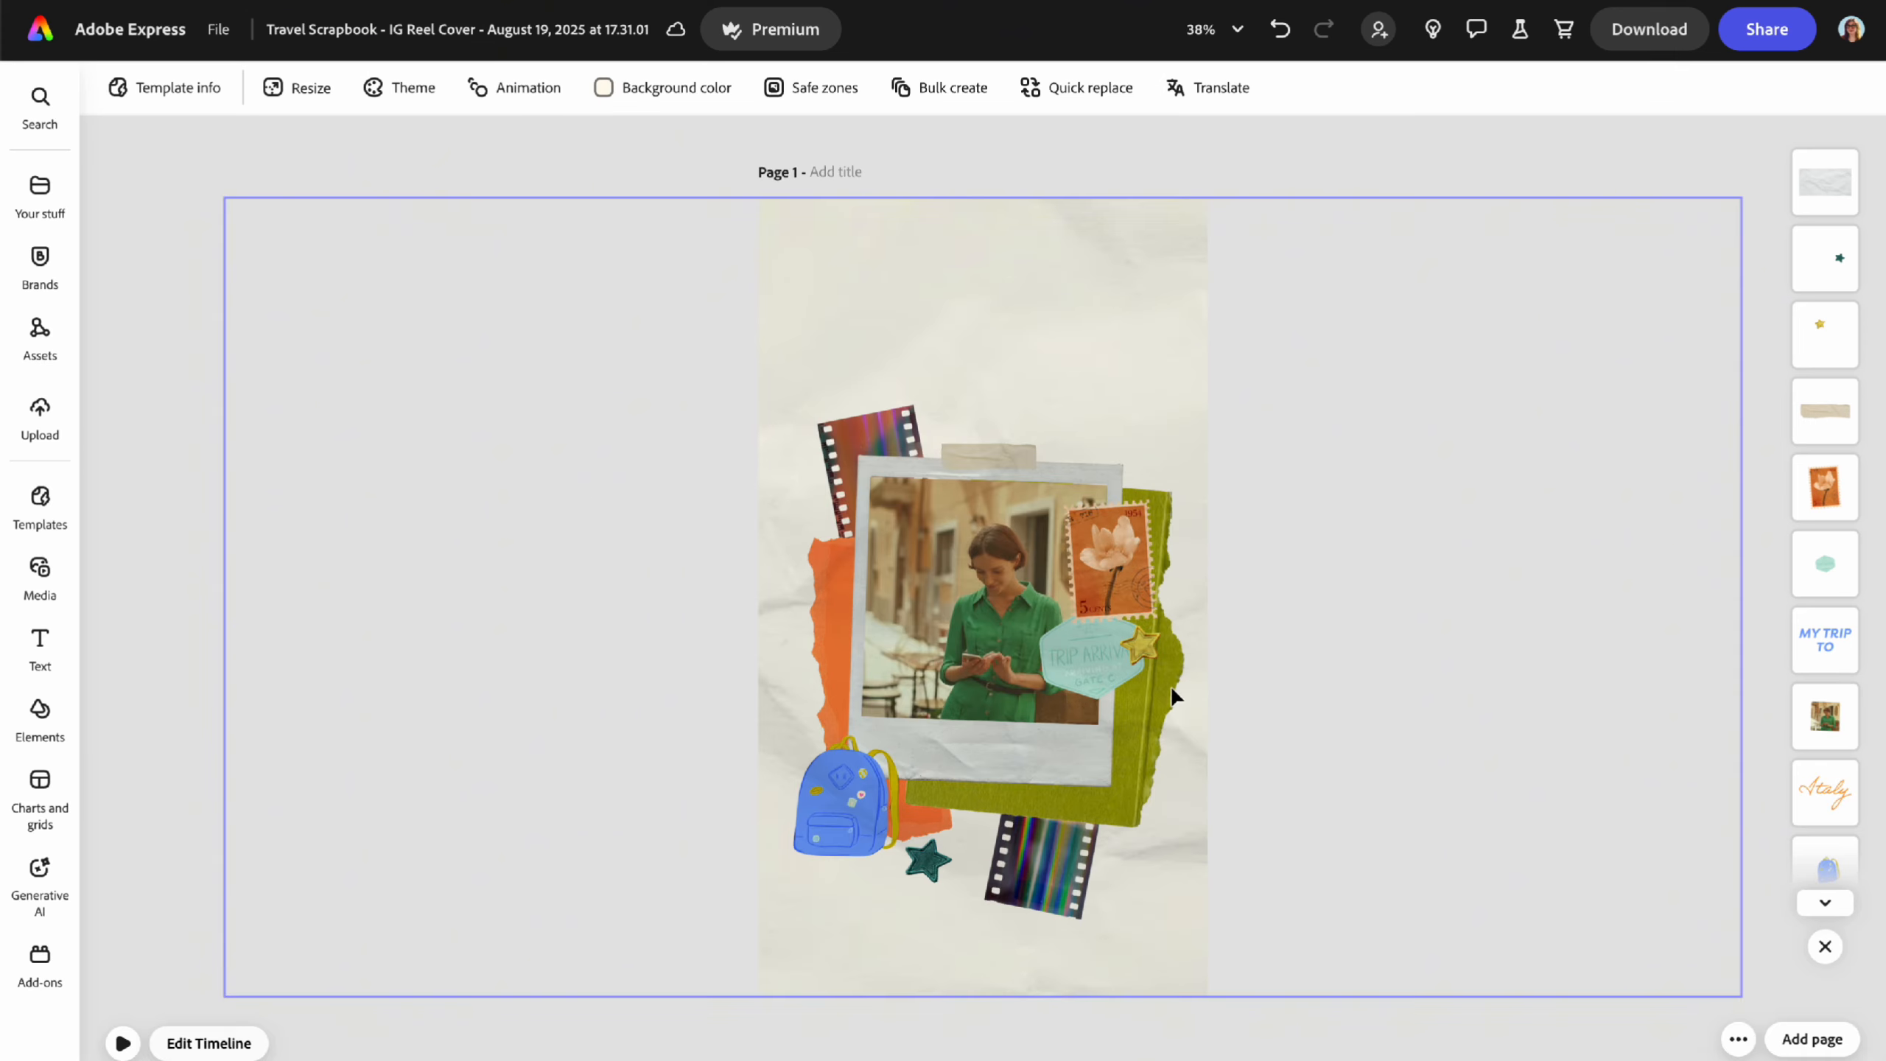
pyautogui.click(123, 1044)
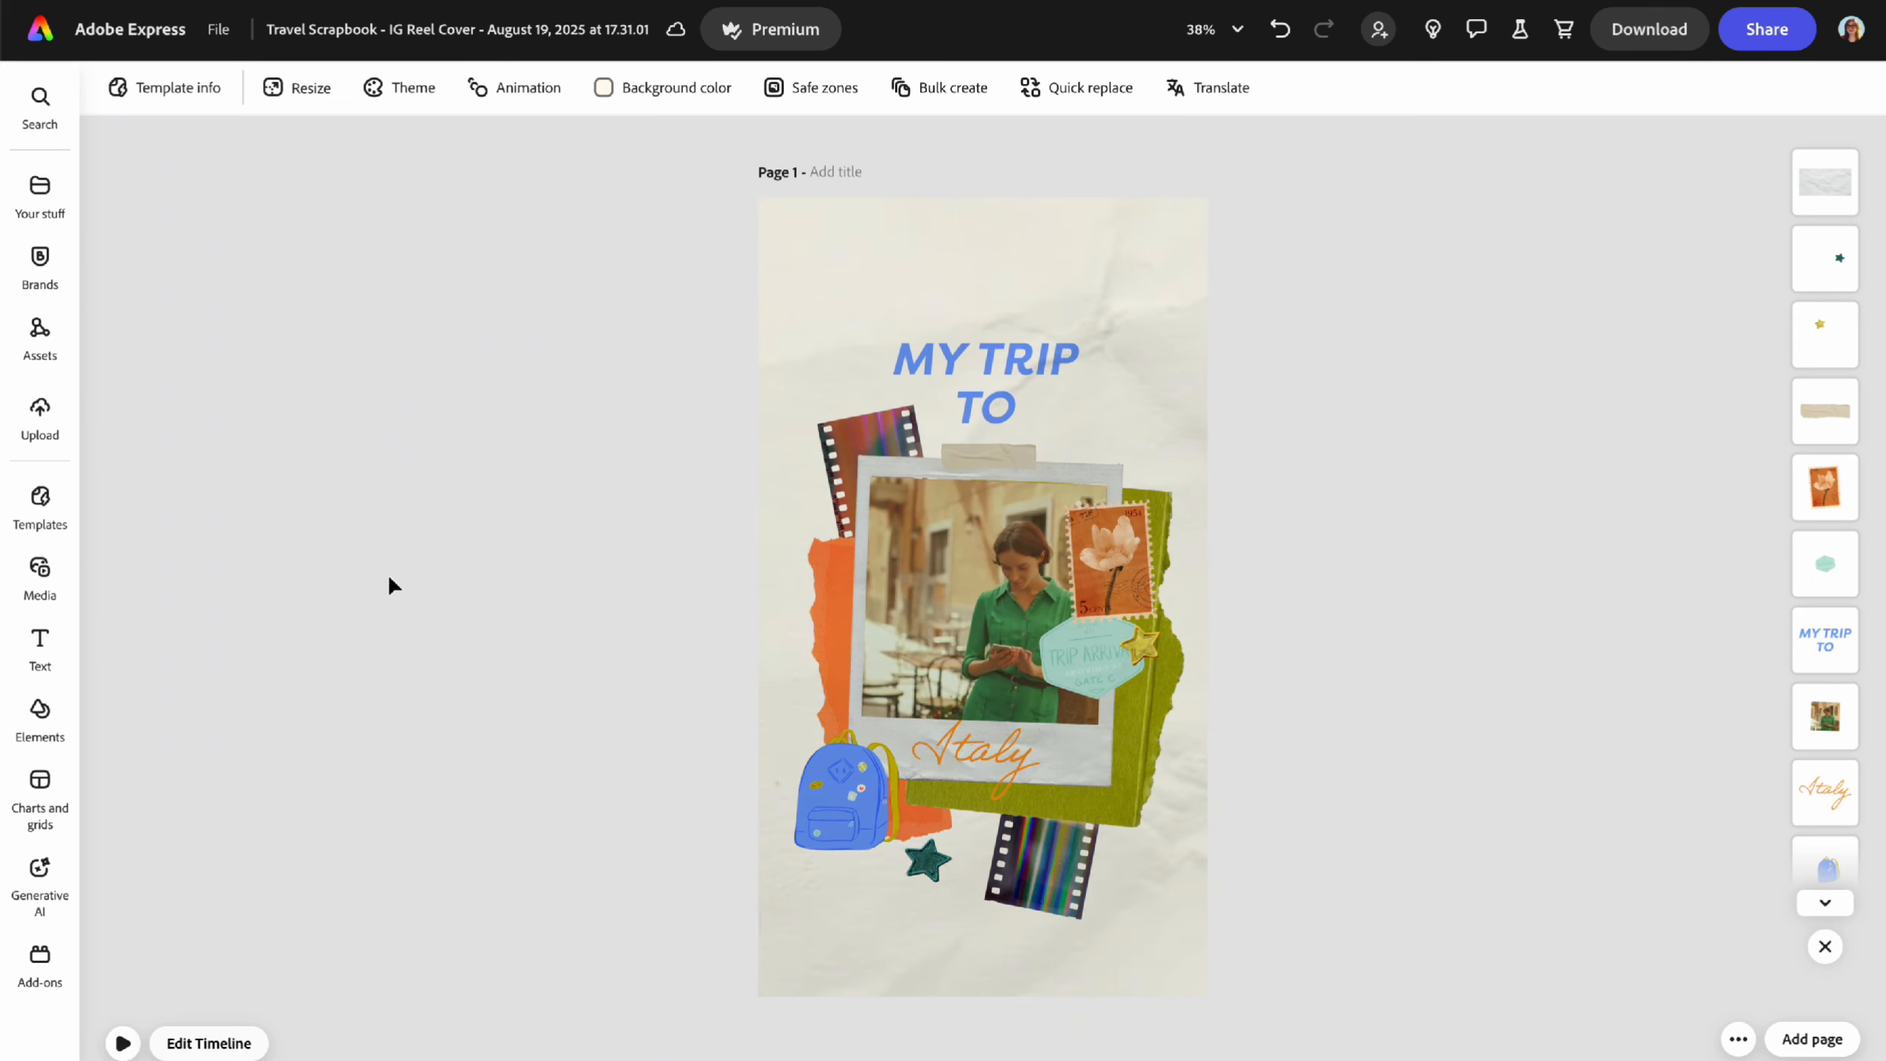
# - Pick Instagram square post, story, carousel and portrait post as resize targets
pyautogui.click(307, 89)
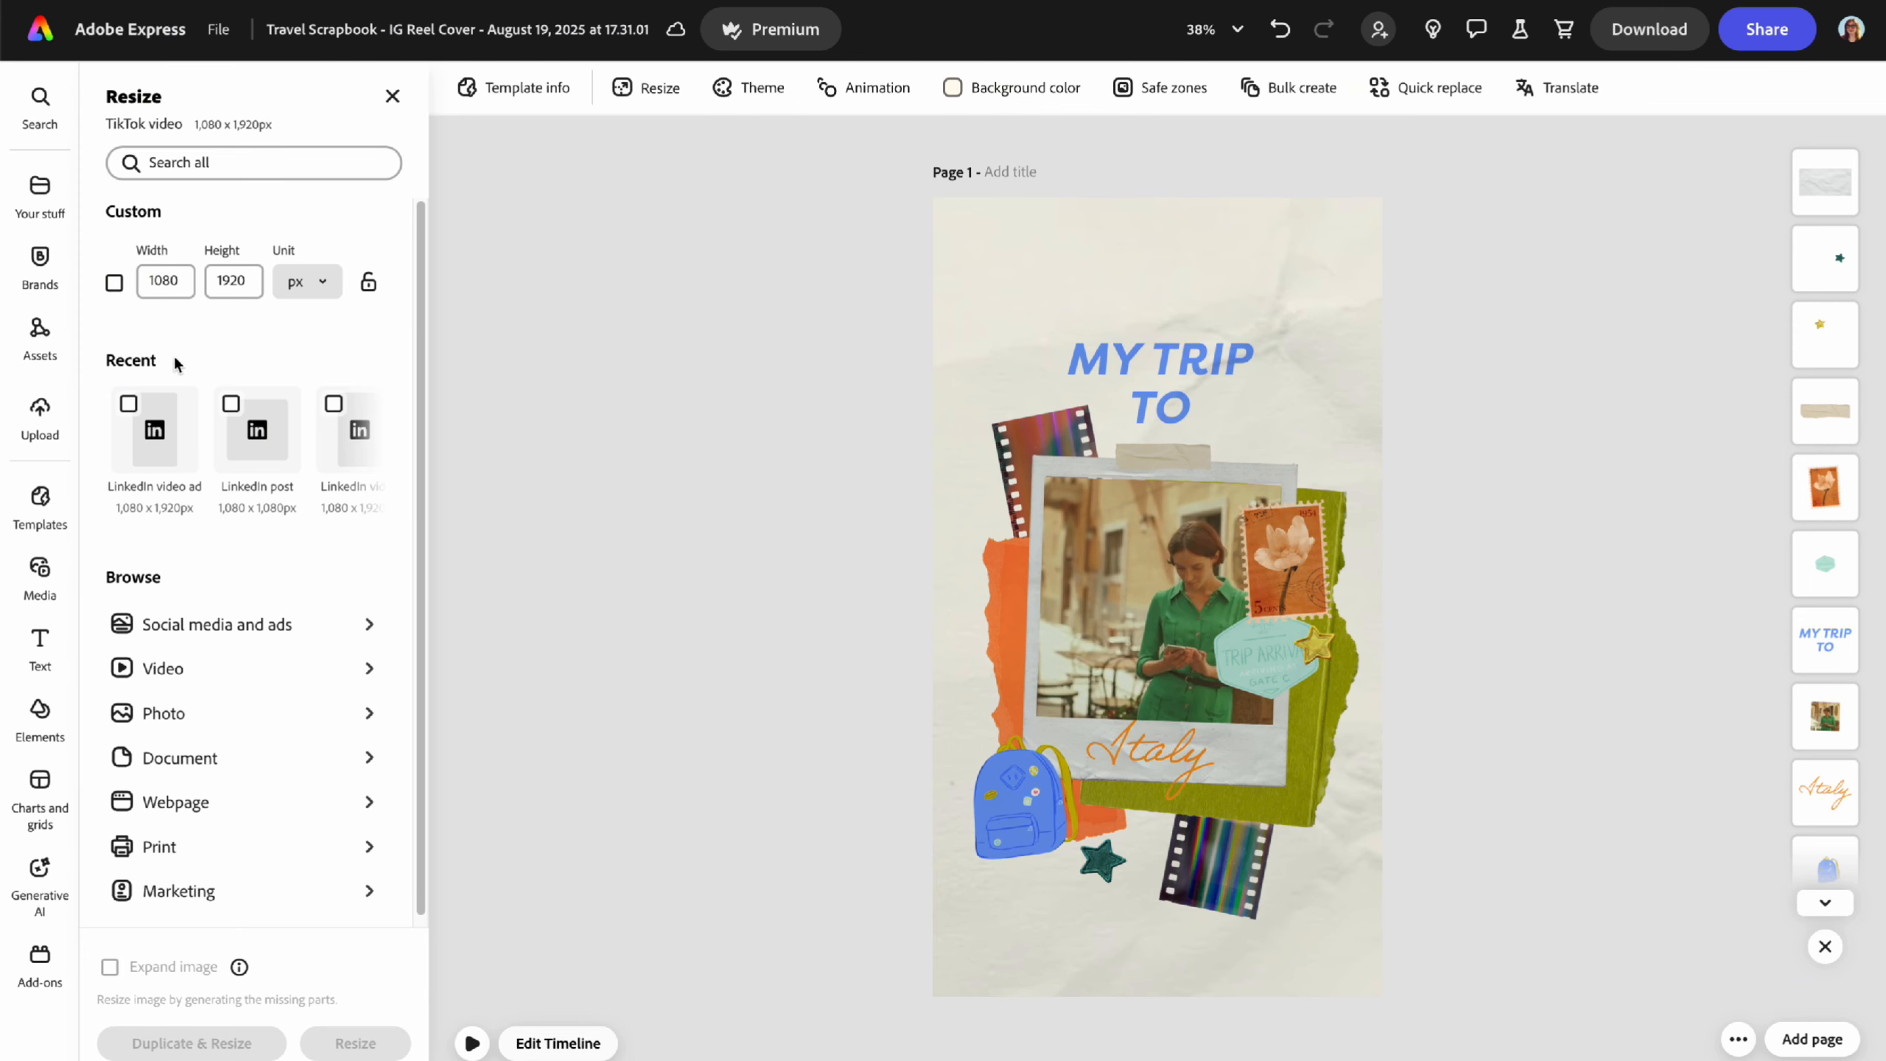
pyautogui.click(204, 624)
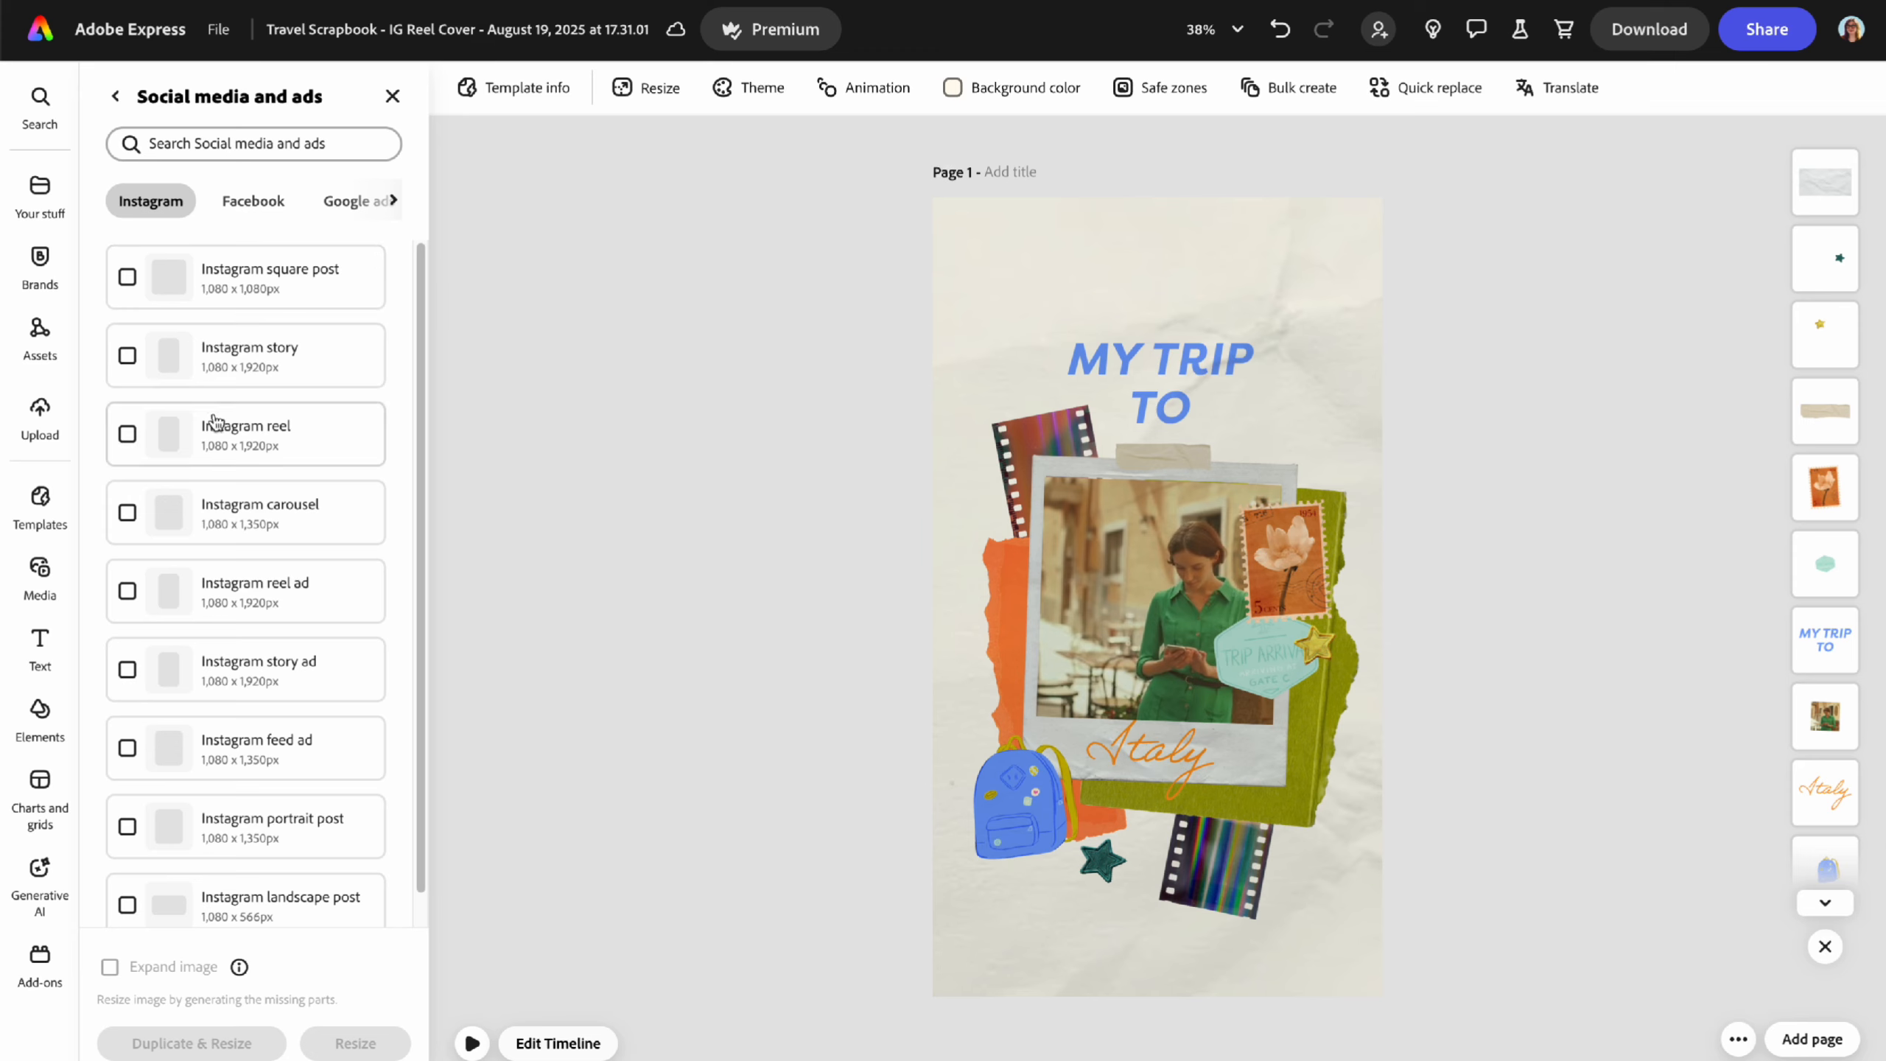
pyautogui.click(126, 277)
pyautogui.click(128, 357)
pyautogui.click(126, 513)
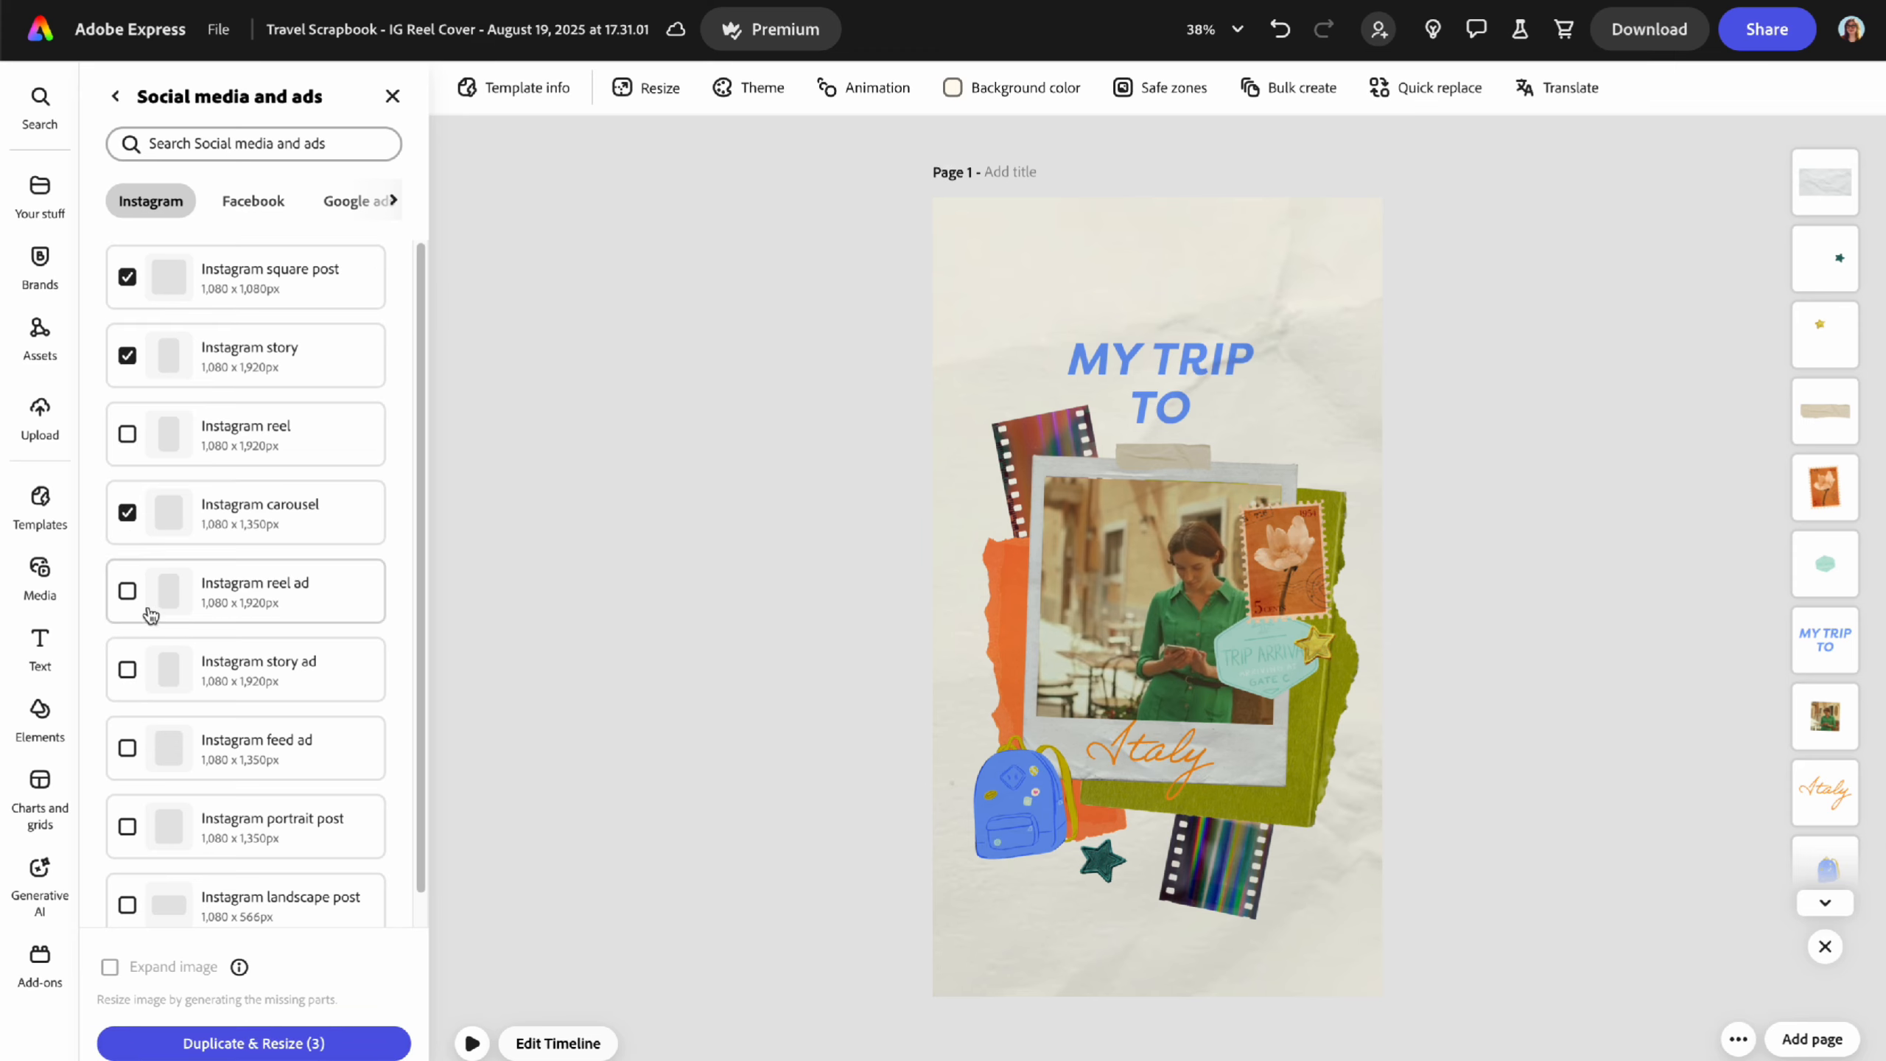
pyautogui.scroll(-1, 127, 825)
pyautogui.click(128, 825)
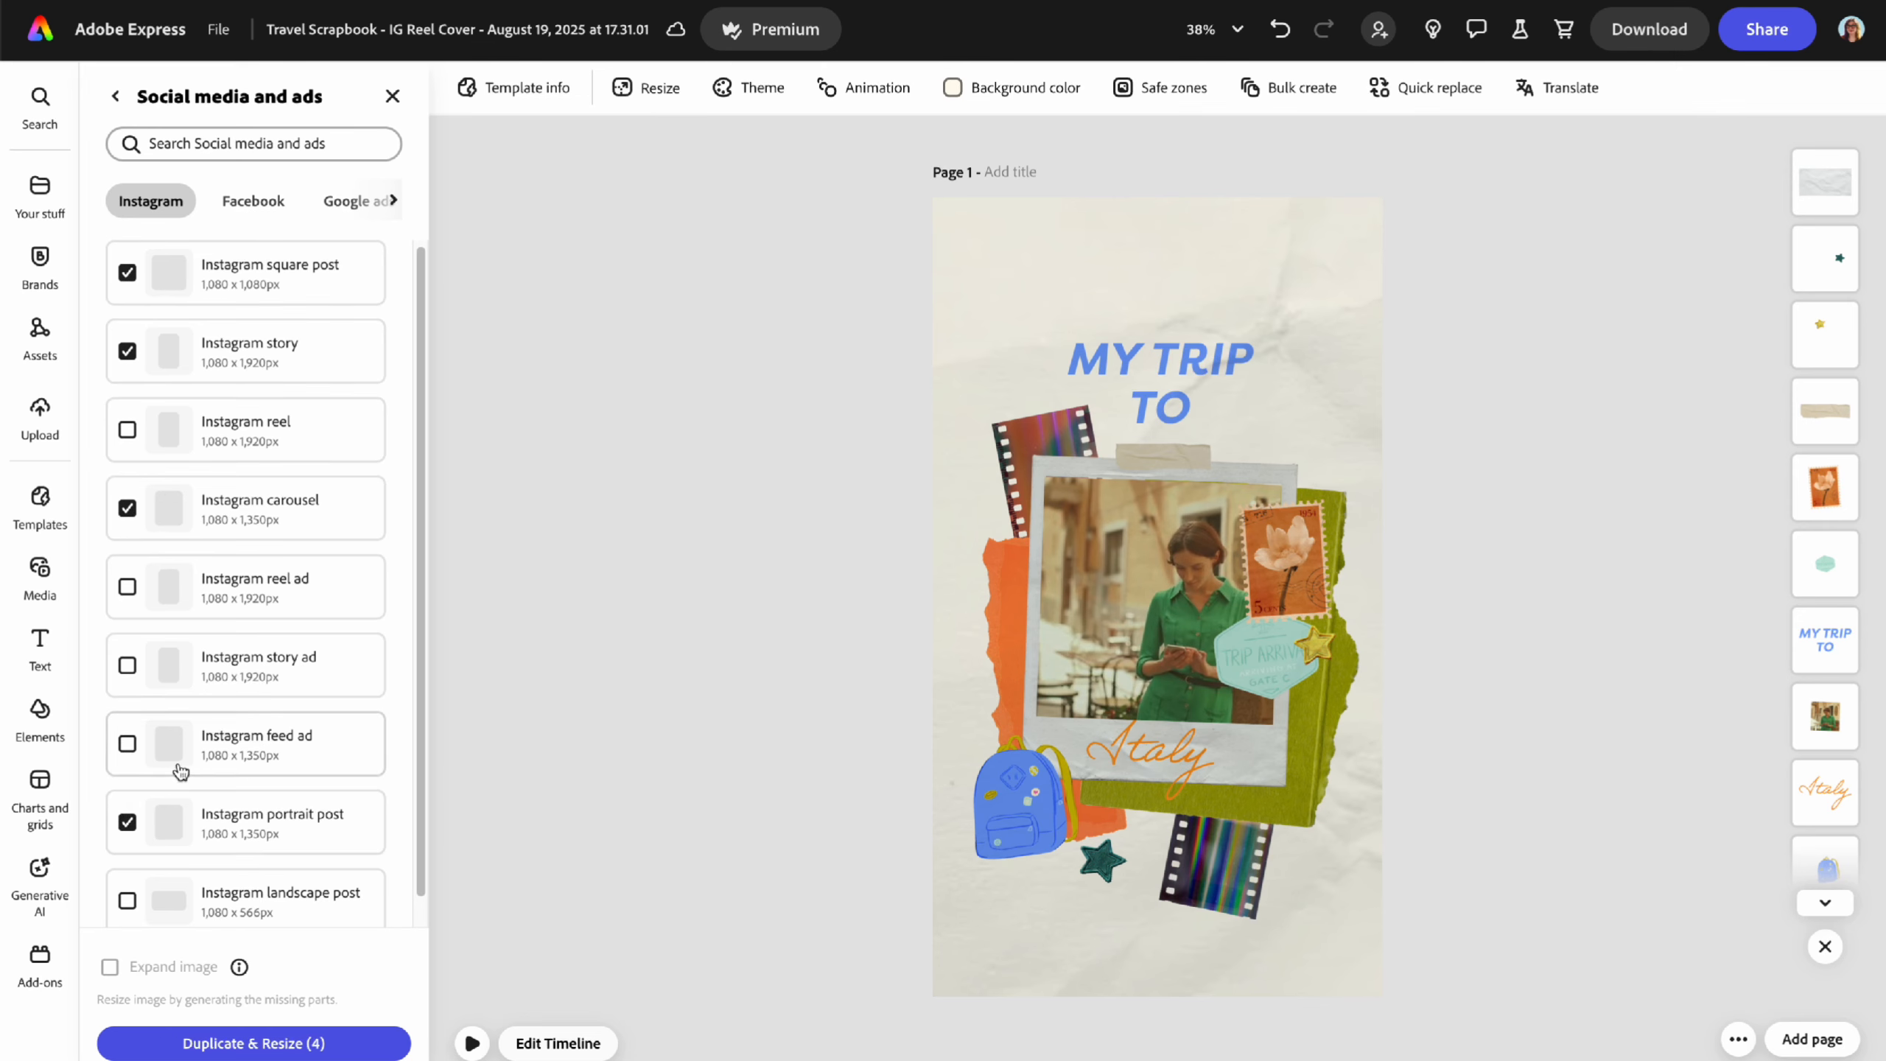
pyautogui.scroll(-1, 179, 773)
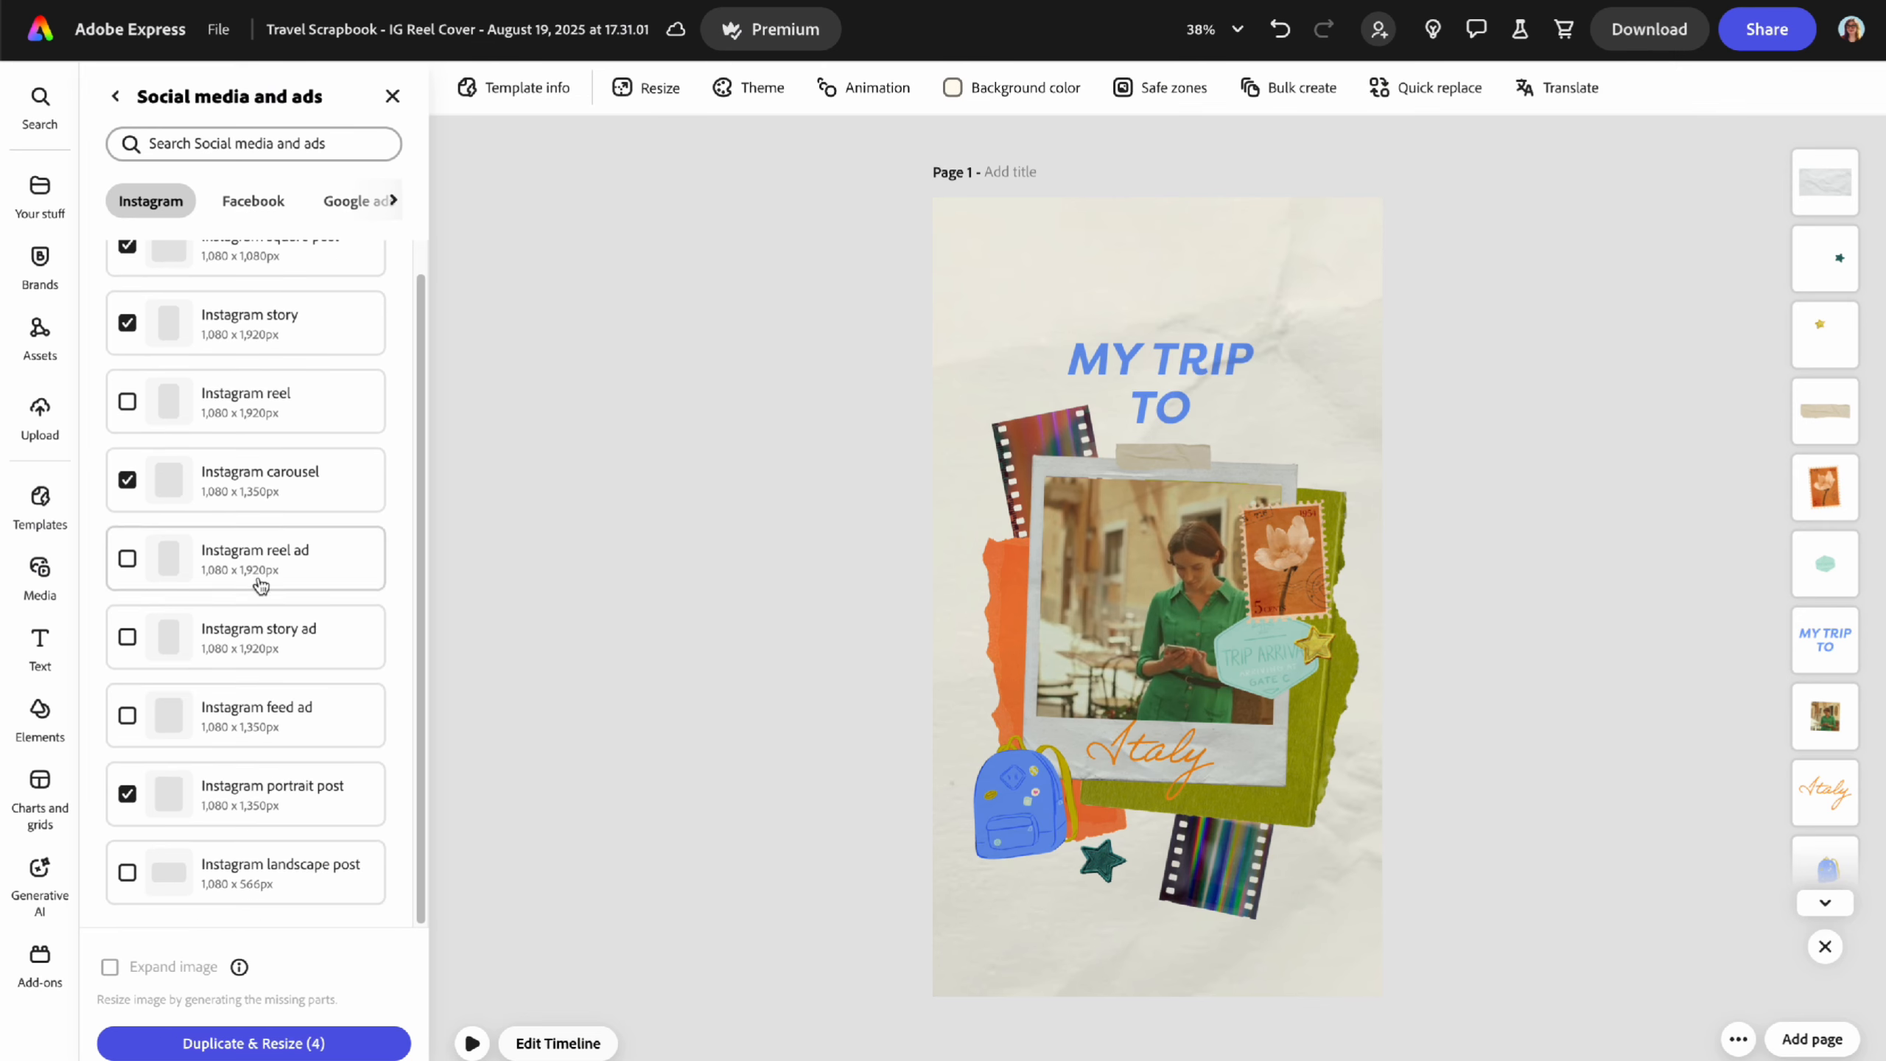
# - Add Facebook reel and Google portrait, square and portrait video sizes, creating eight copies
pyautogui.click(253, 201)
pyautogui.click(141, 407)
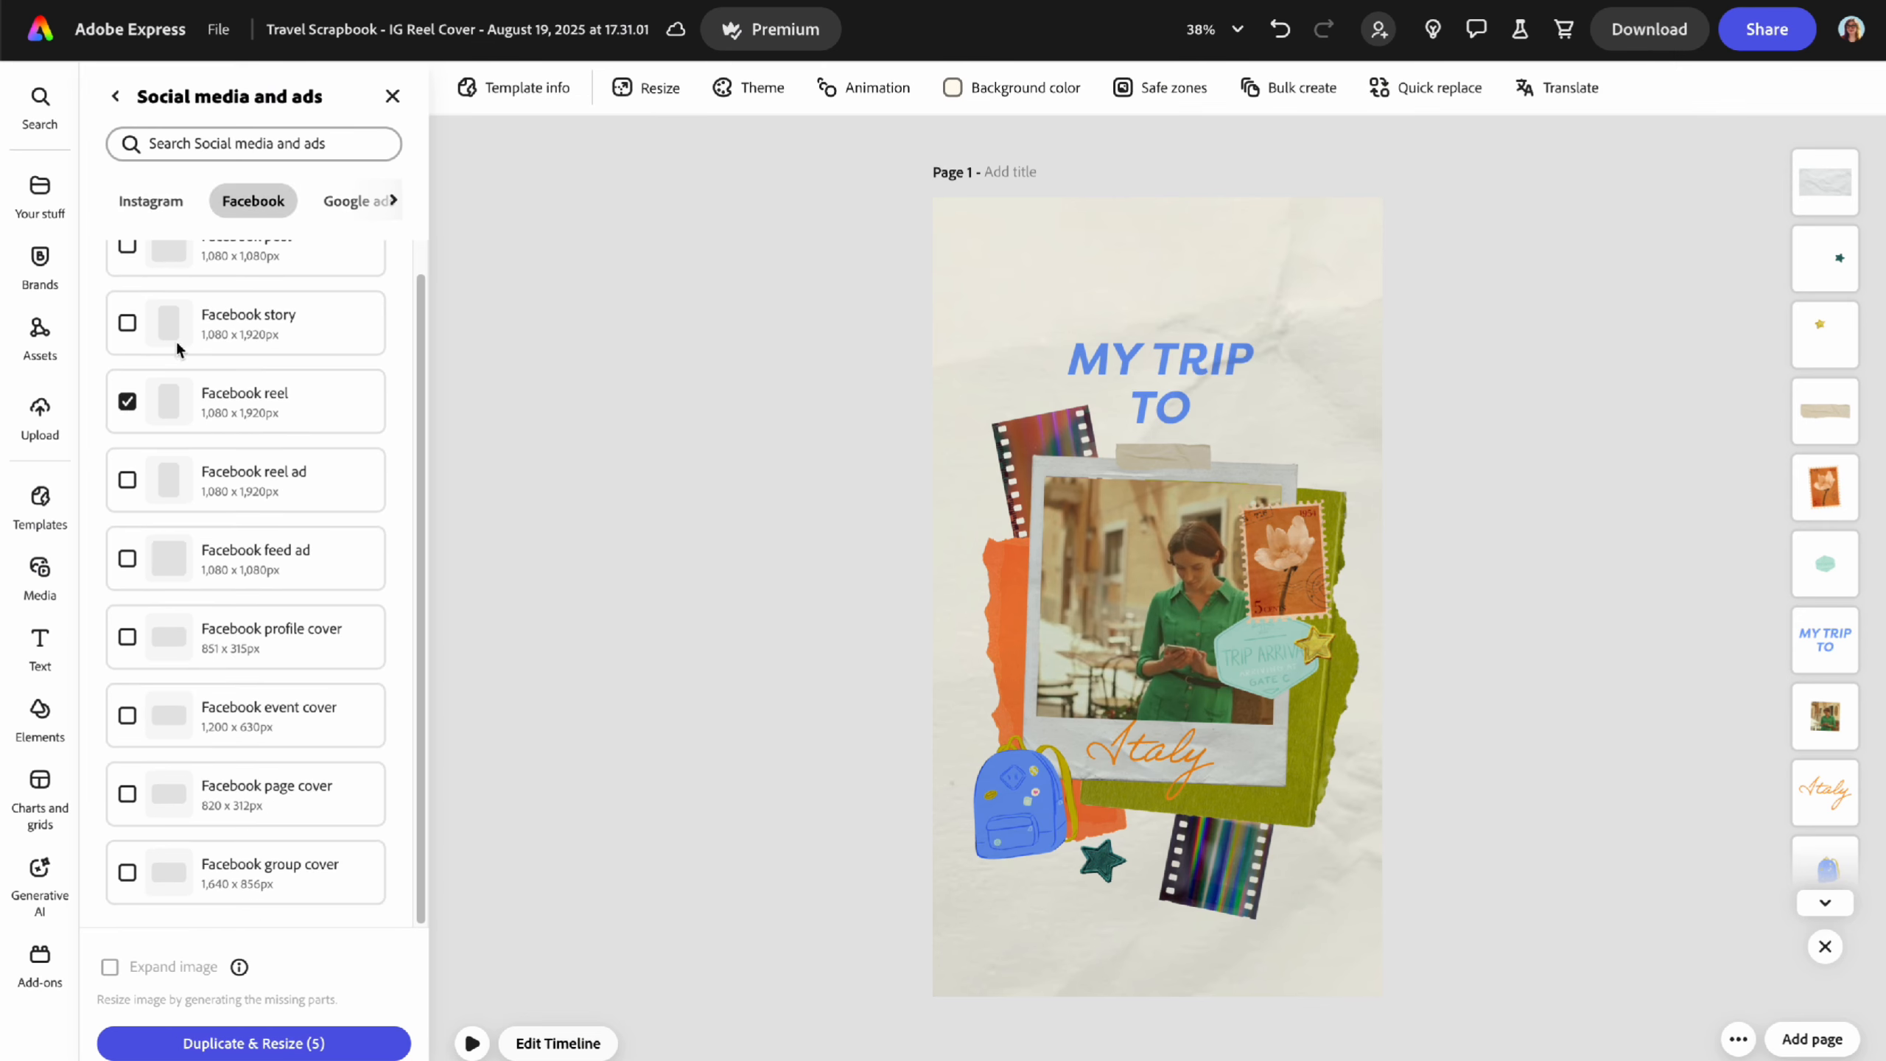
pyautogui.click(393, 199)
pyautogui.click(222, 202)
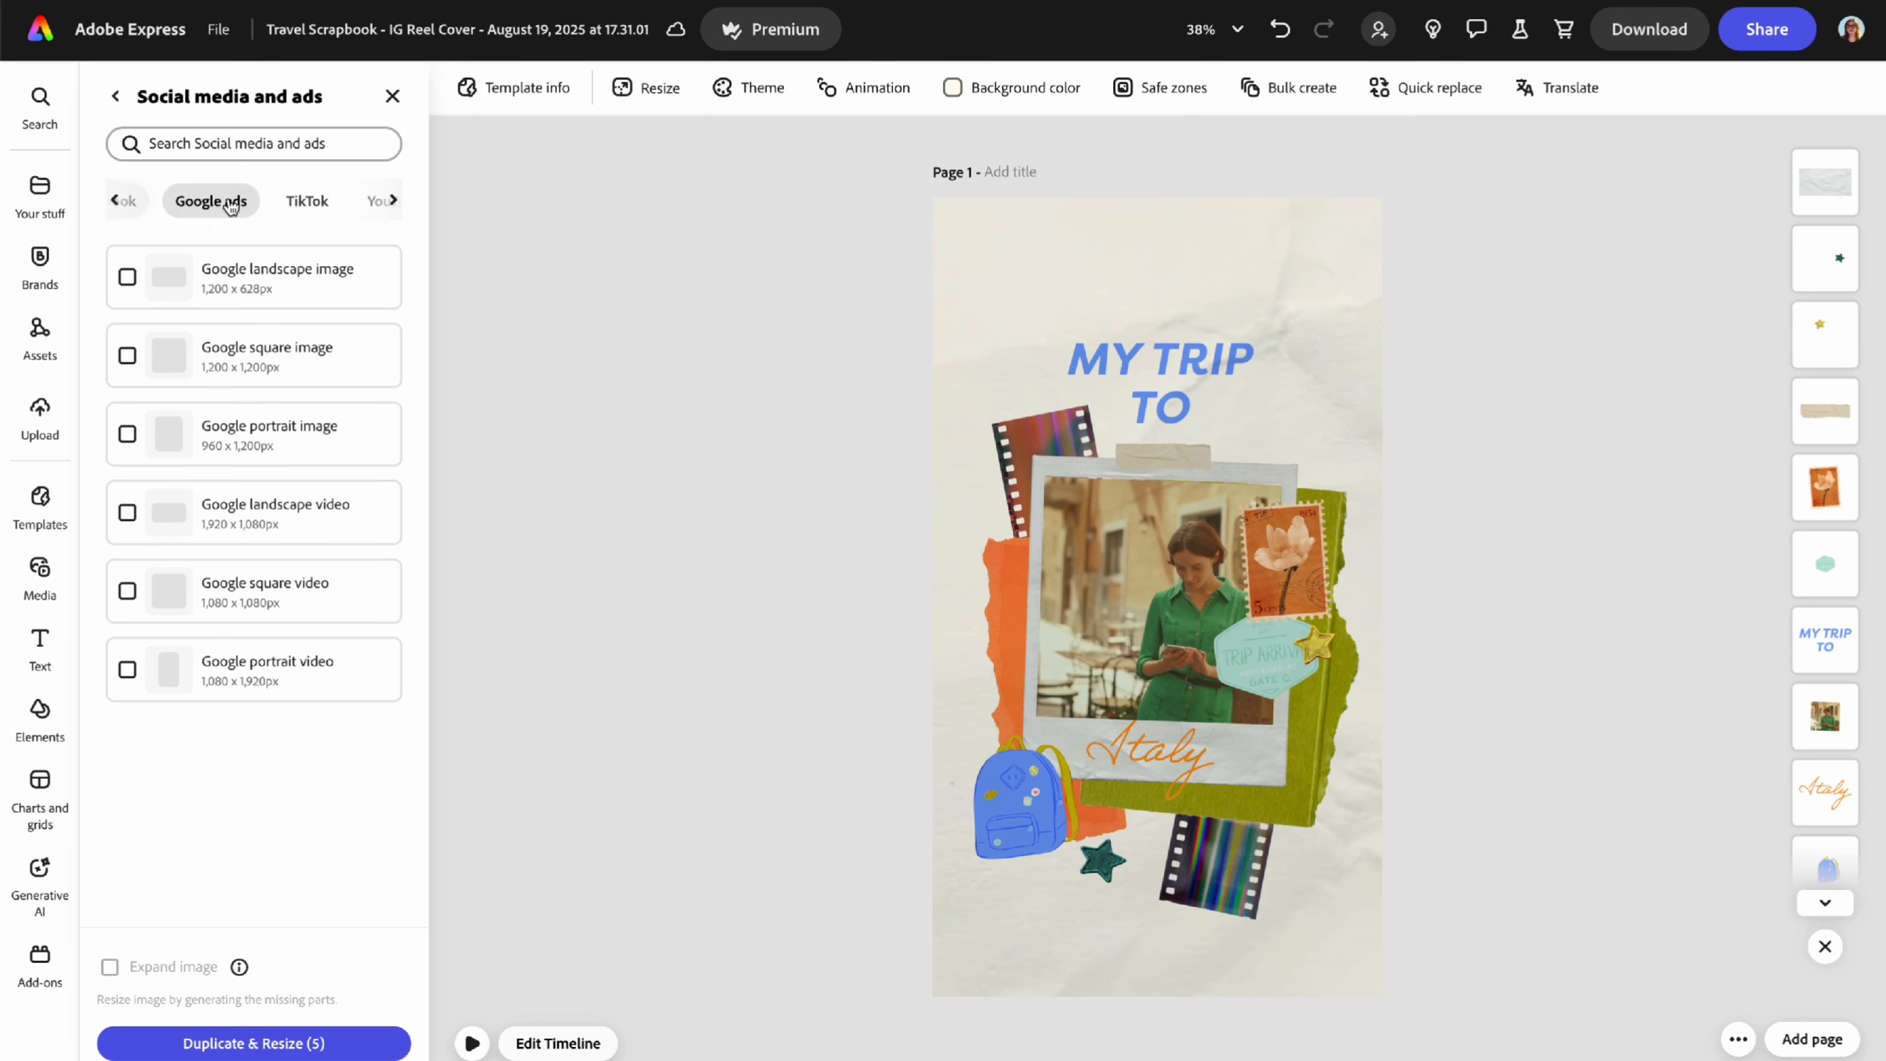
pyautogui.click(125, 435)
pyautogui.click(127, 355)
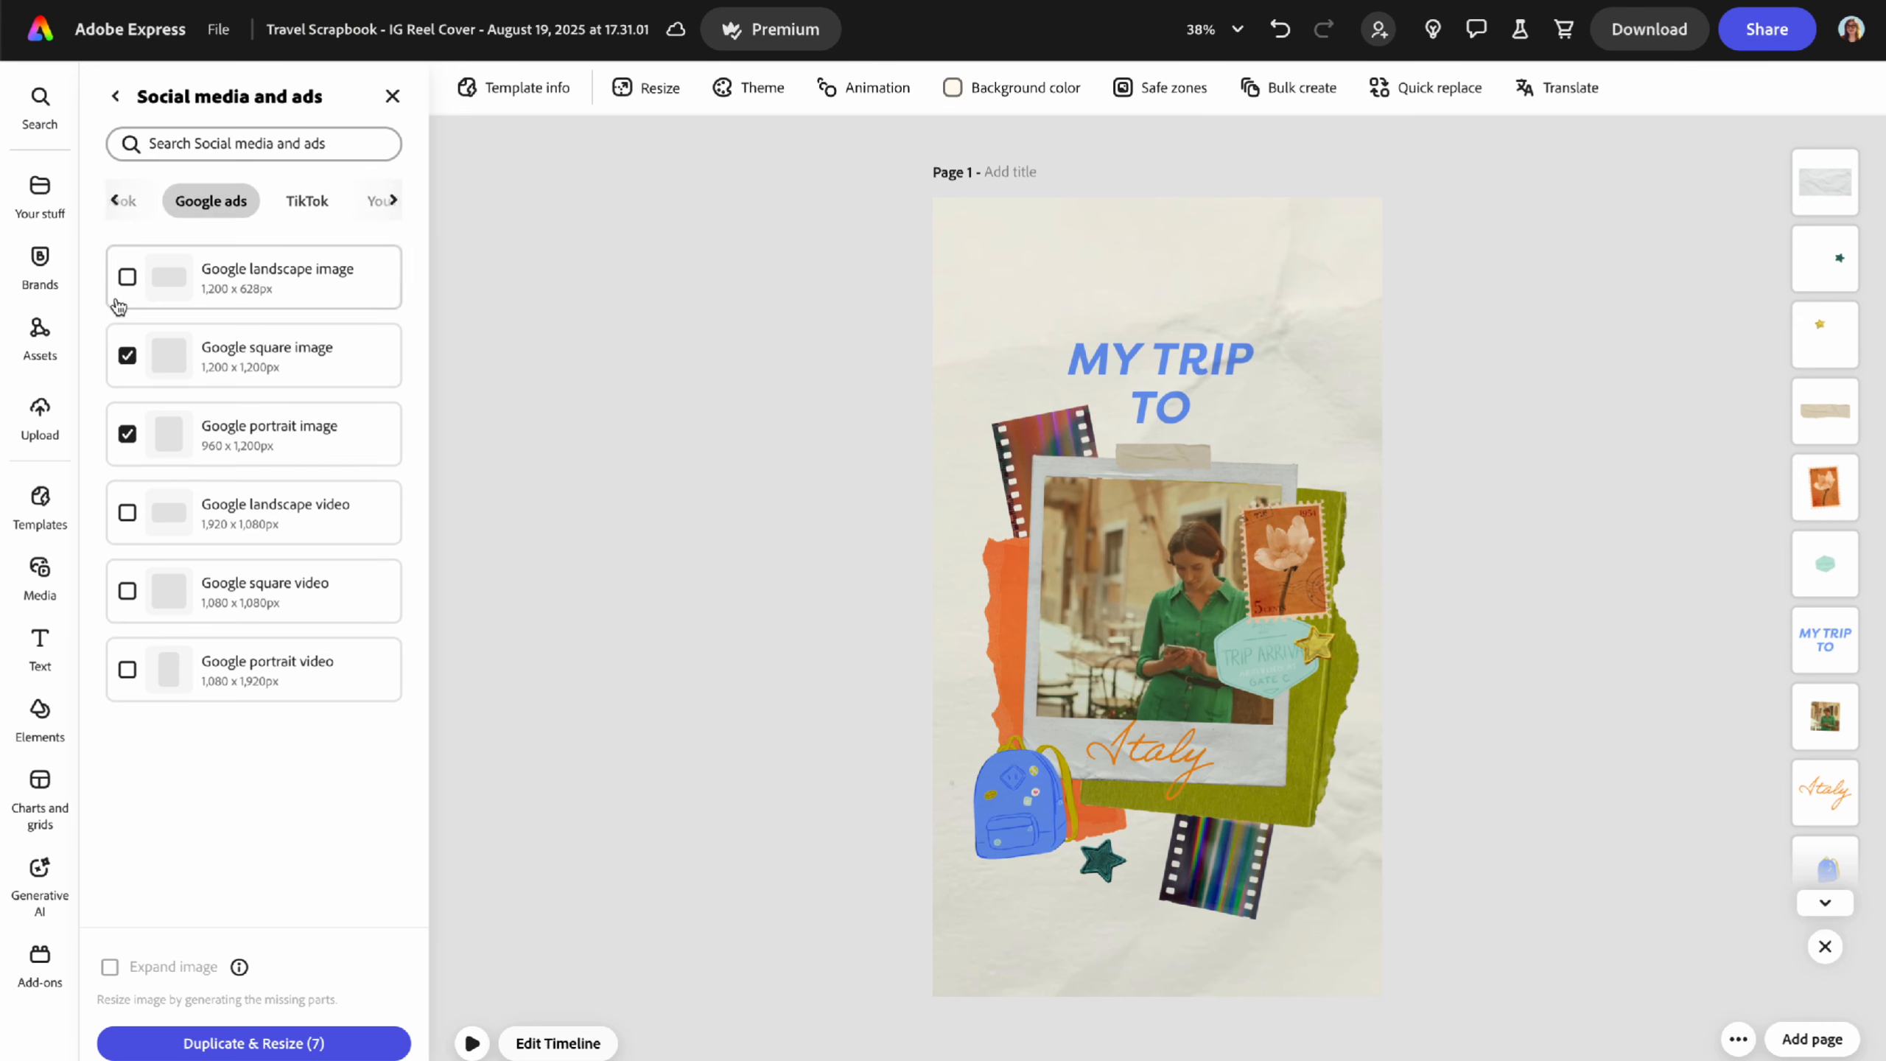
pyautogui.click(126, 668)
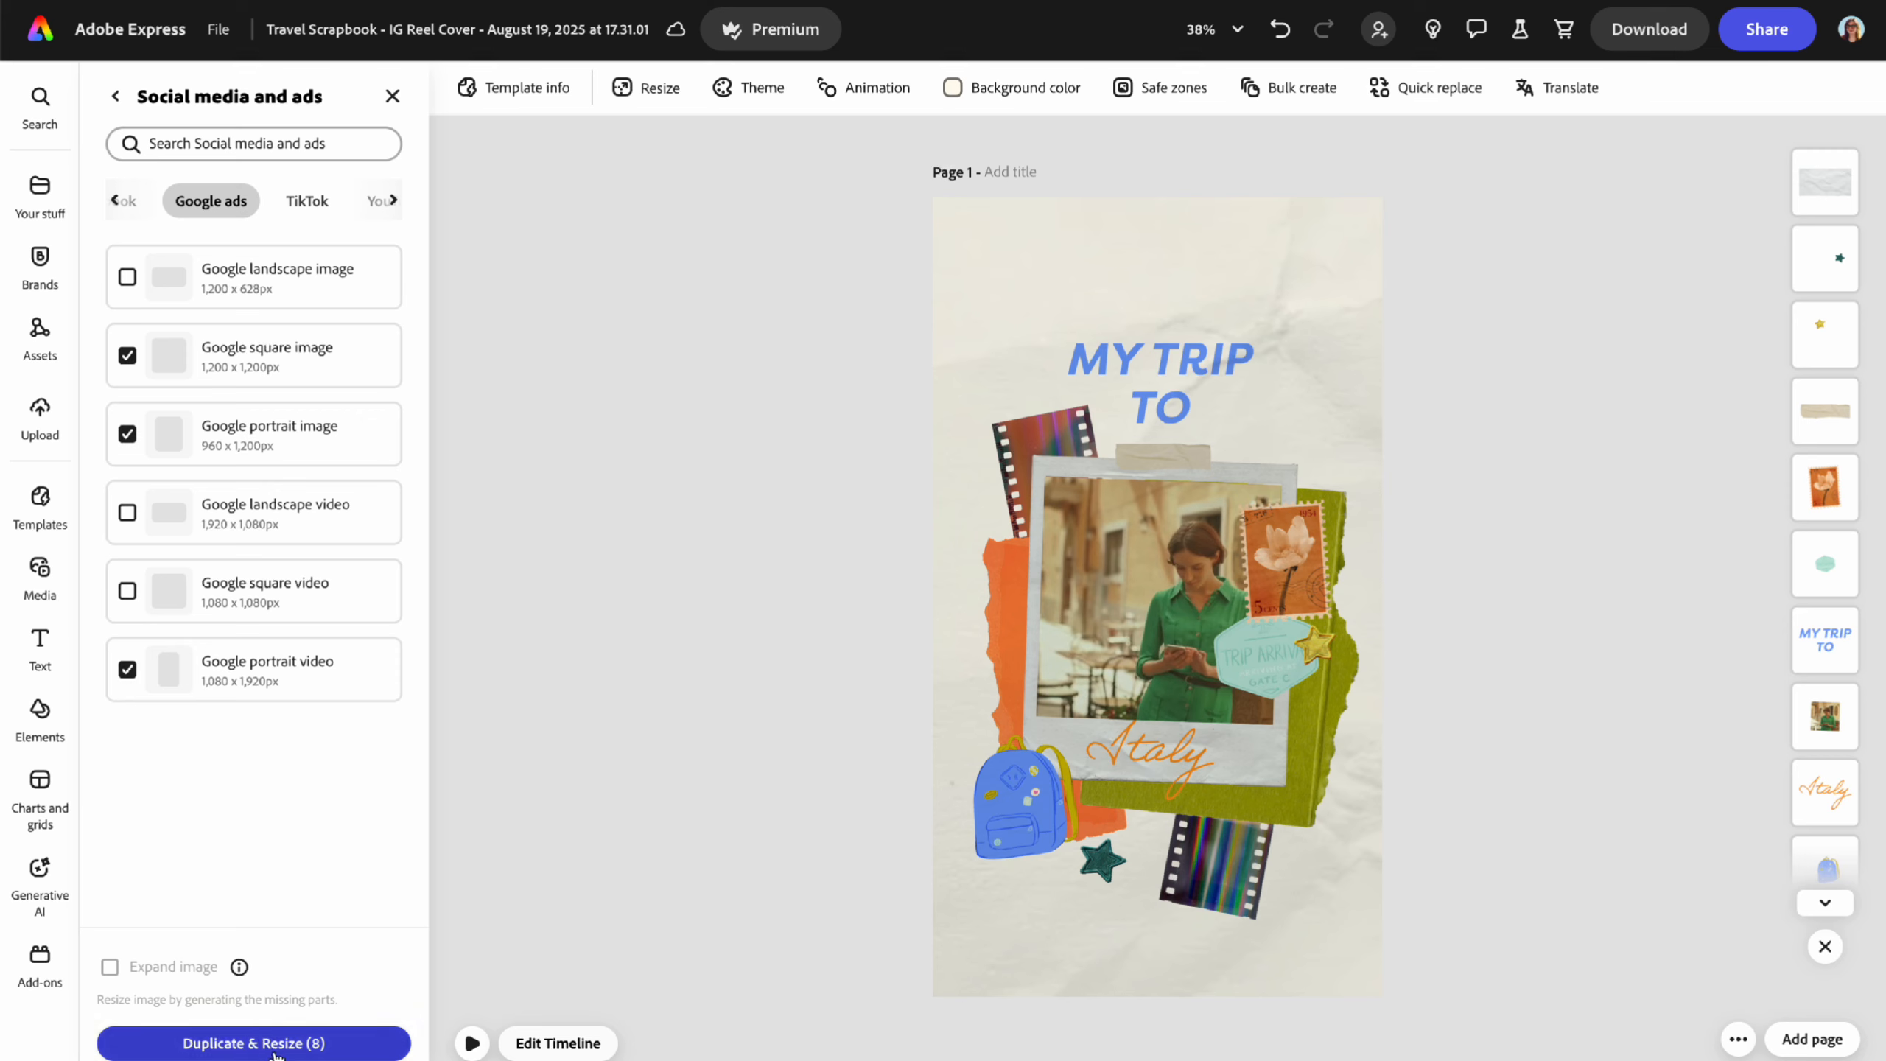
pyautogui.click(253, 1042)
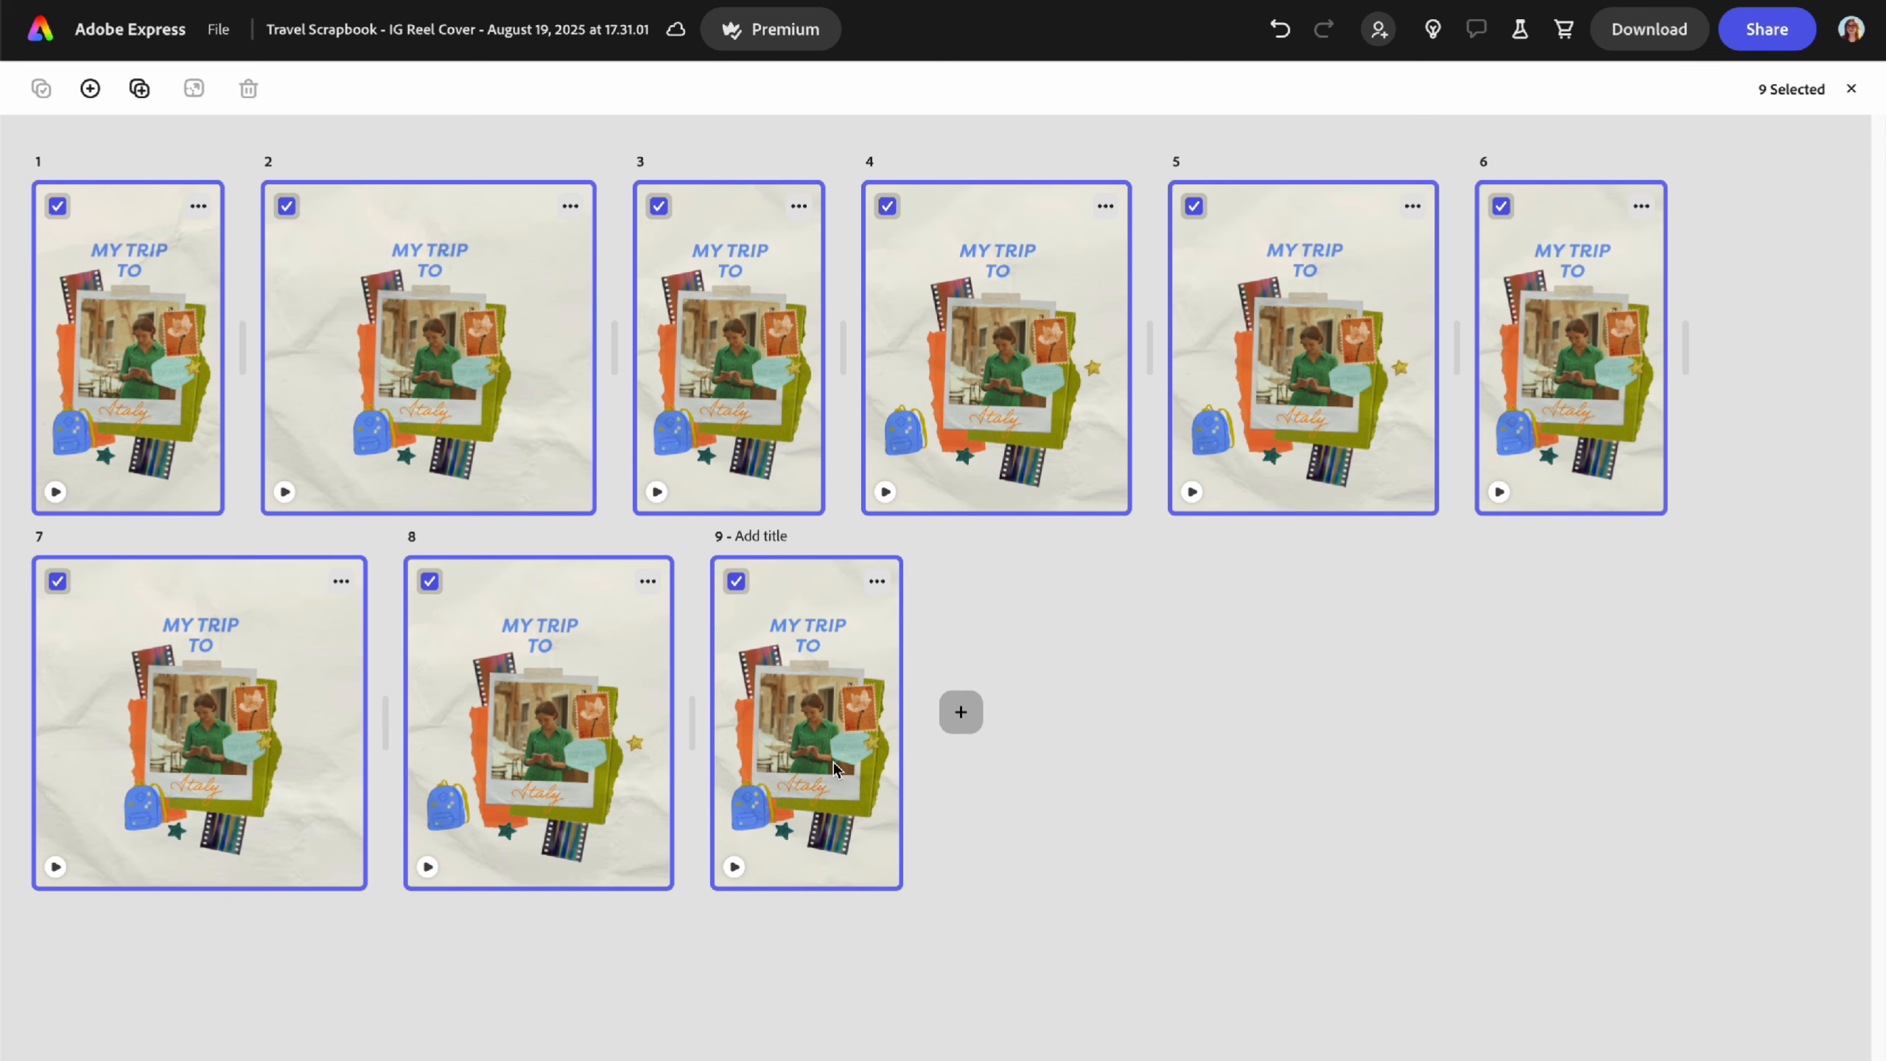
# - Open page 4, the 1,080 × 1,350 px Instagram carousel, for editing
pyautogui.doubleClick(987, 392)
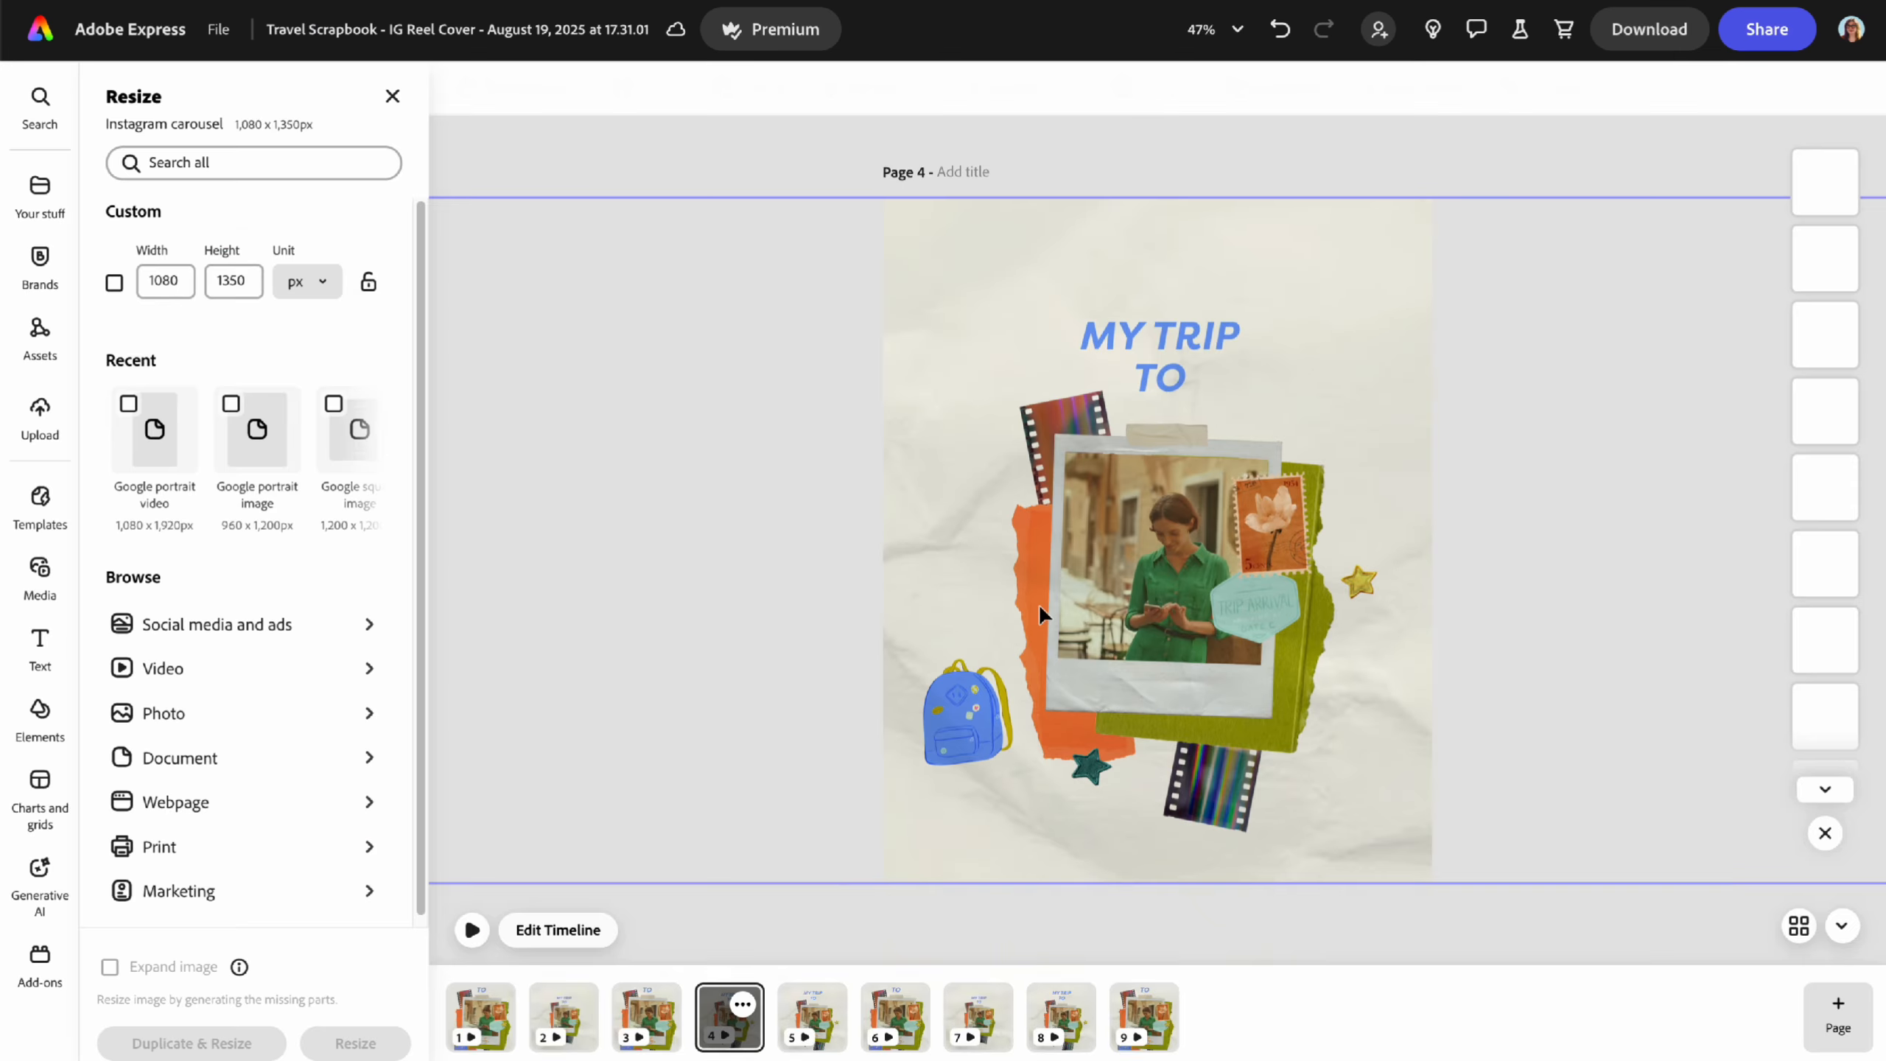
pyautogui.scroll(-5, 1811, 653)
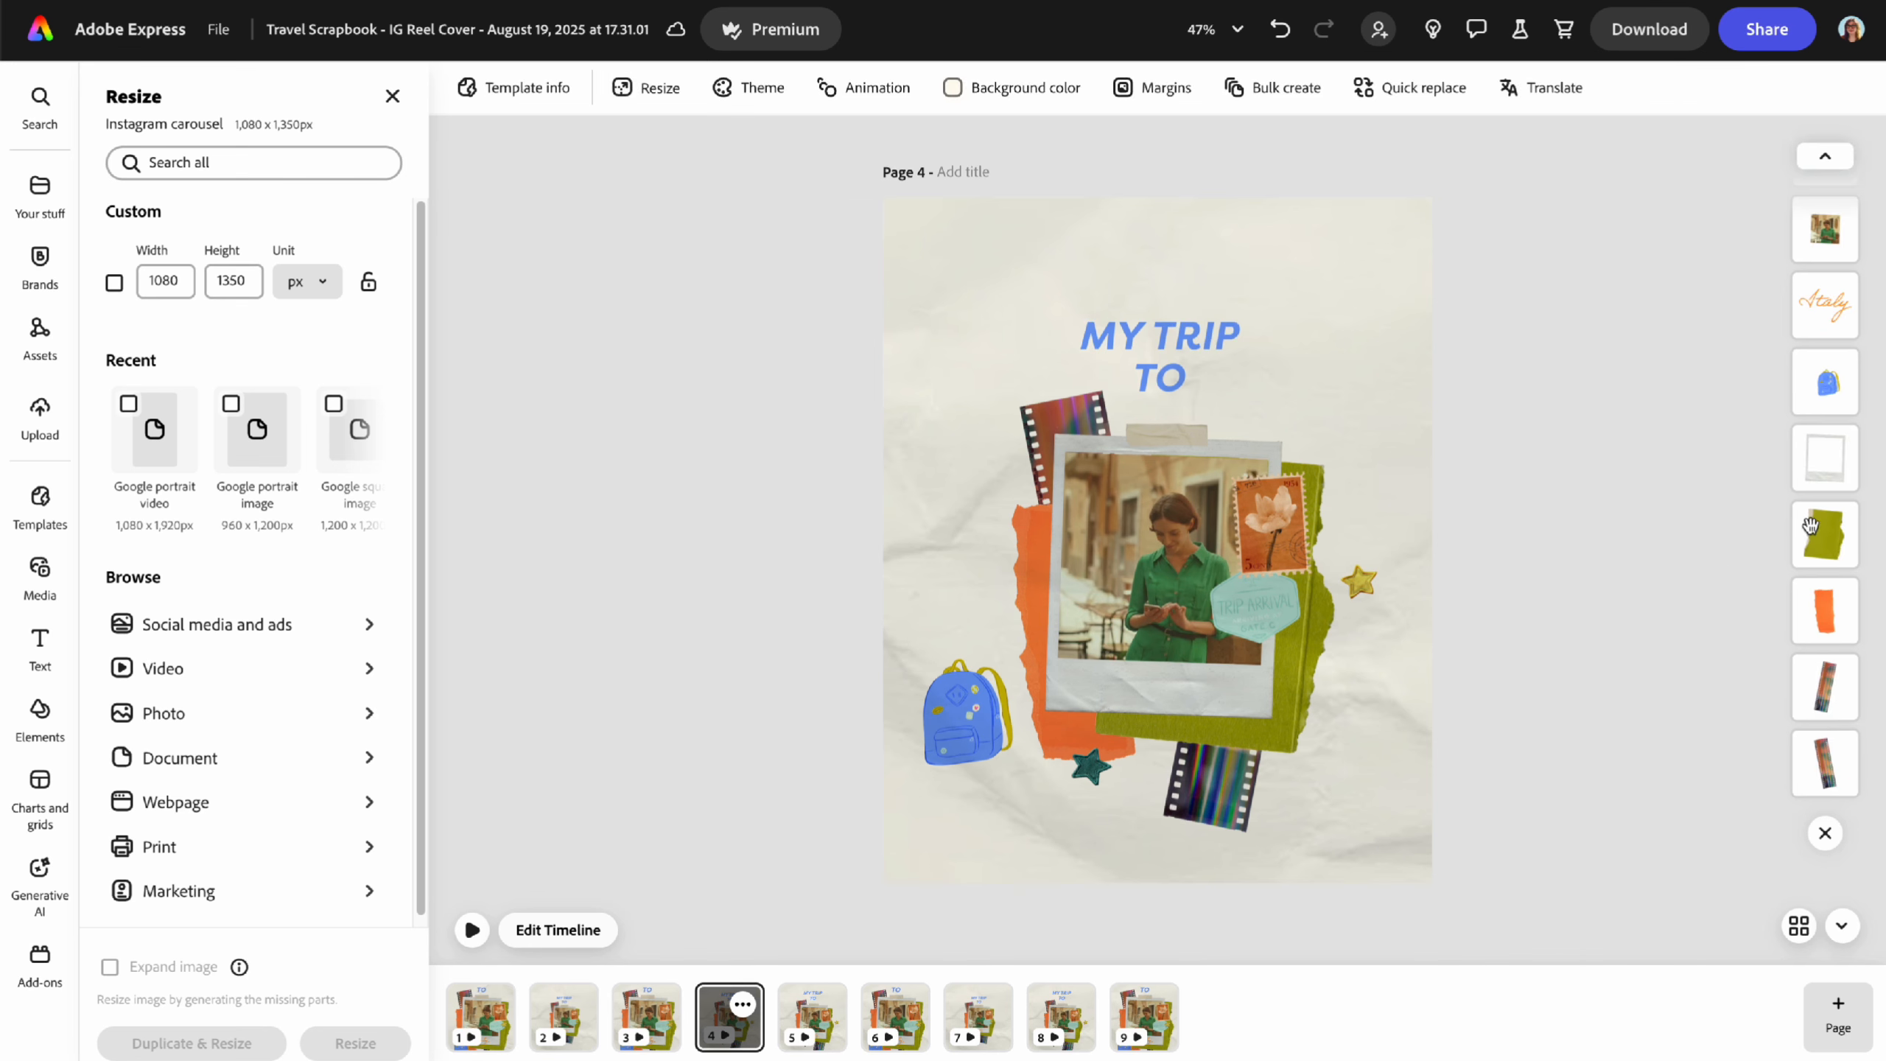
pyautogui.click(1824, 402)
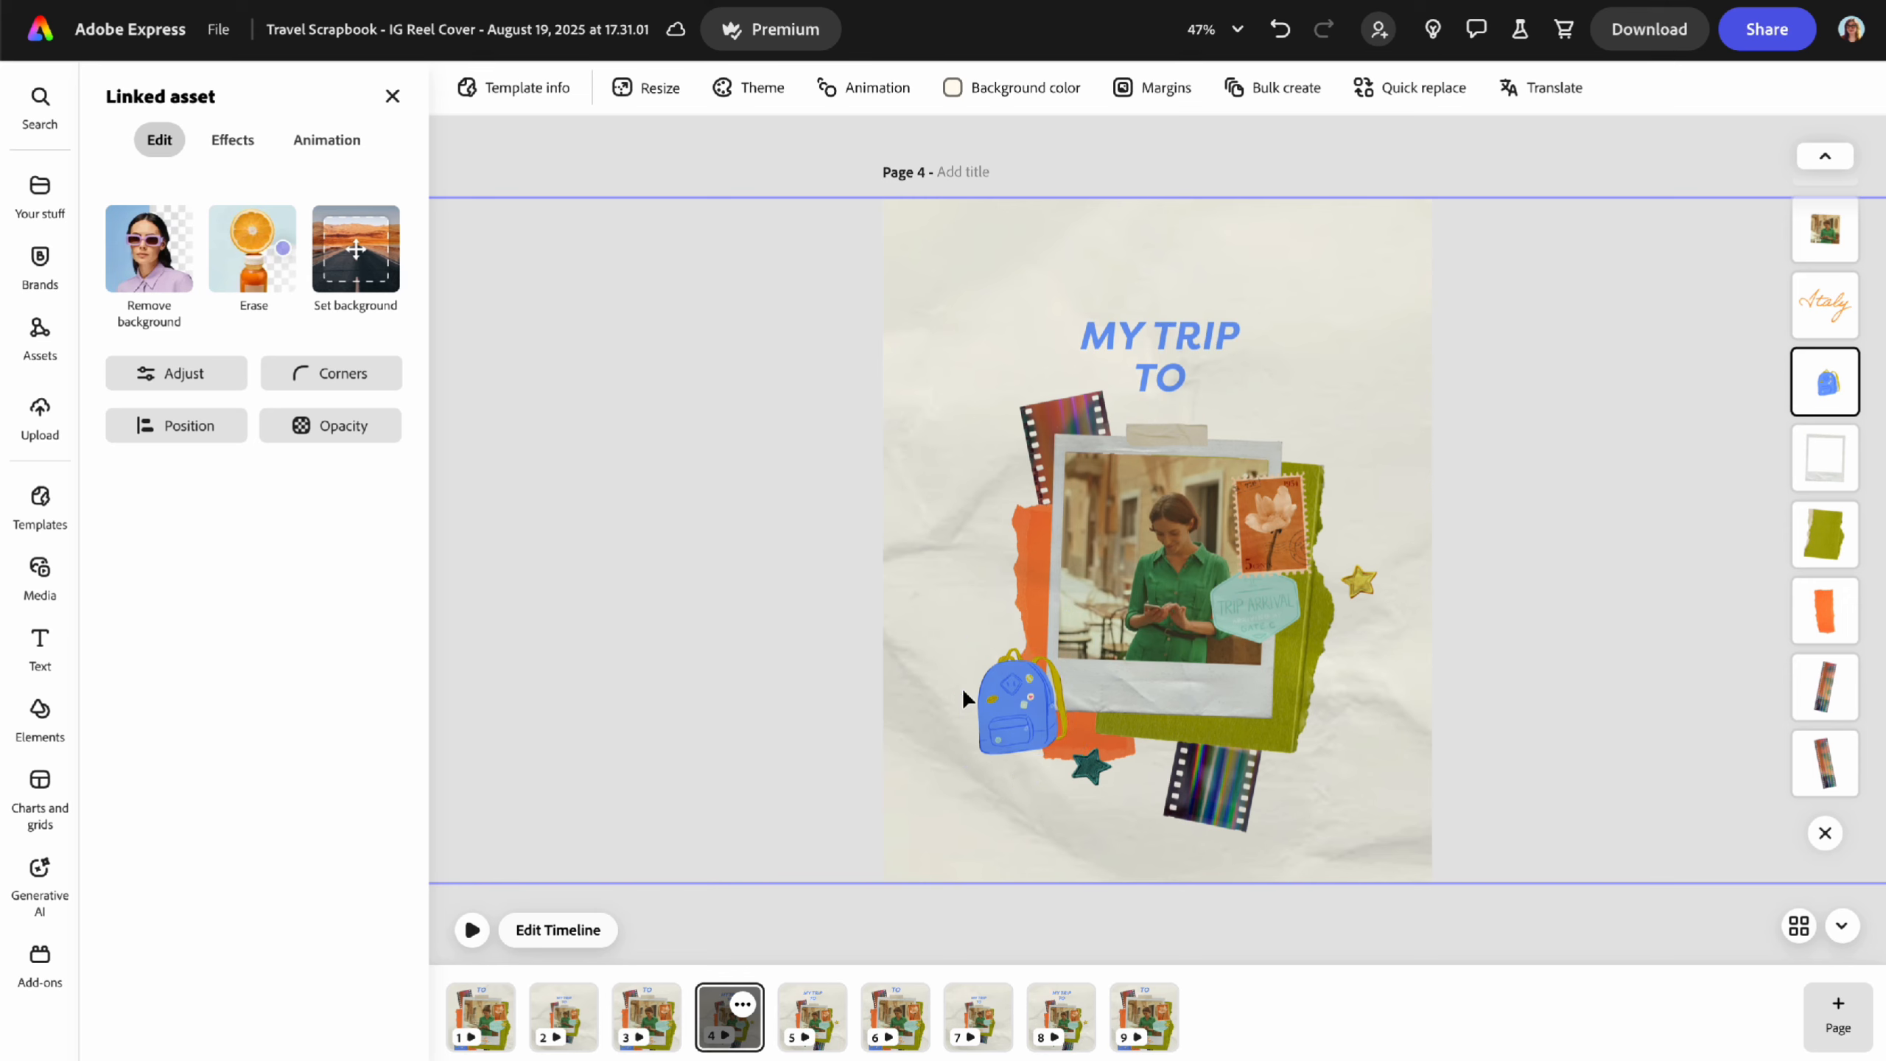
pyautogui.click(791, 210)
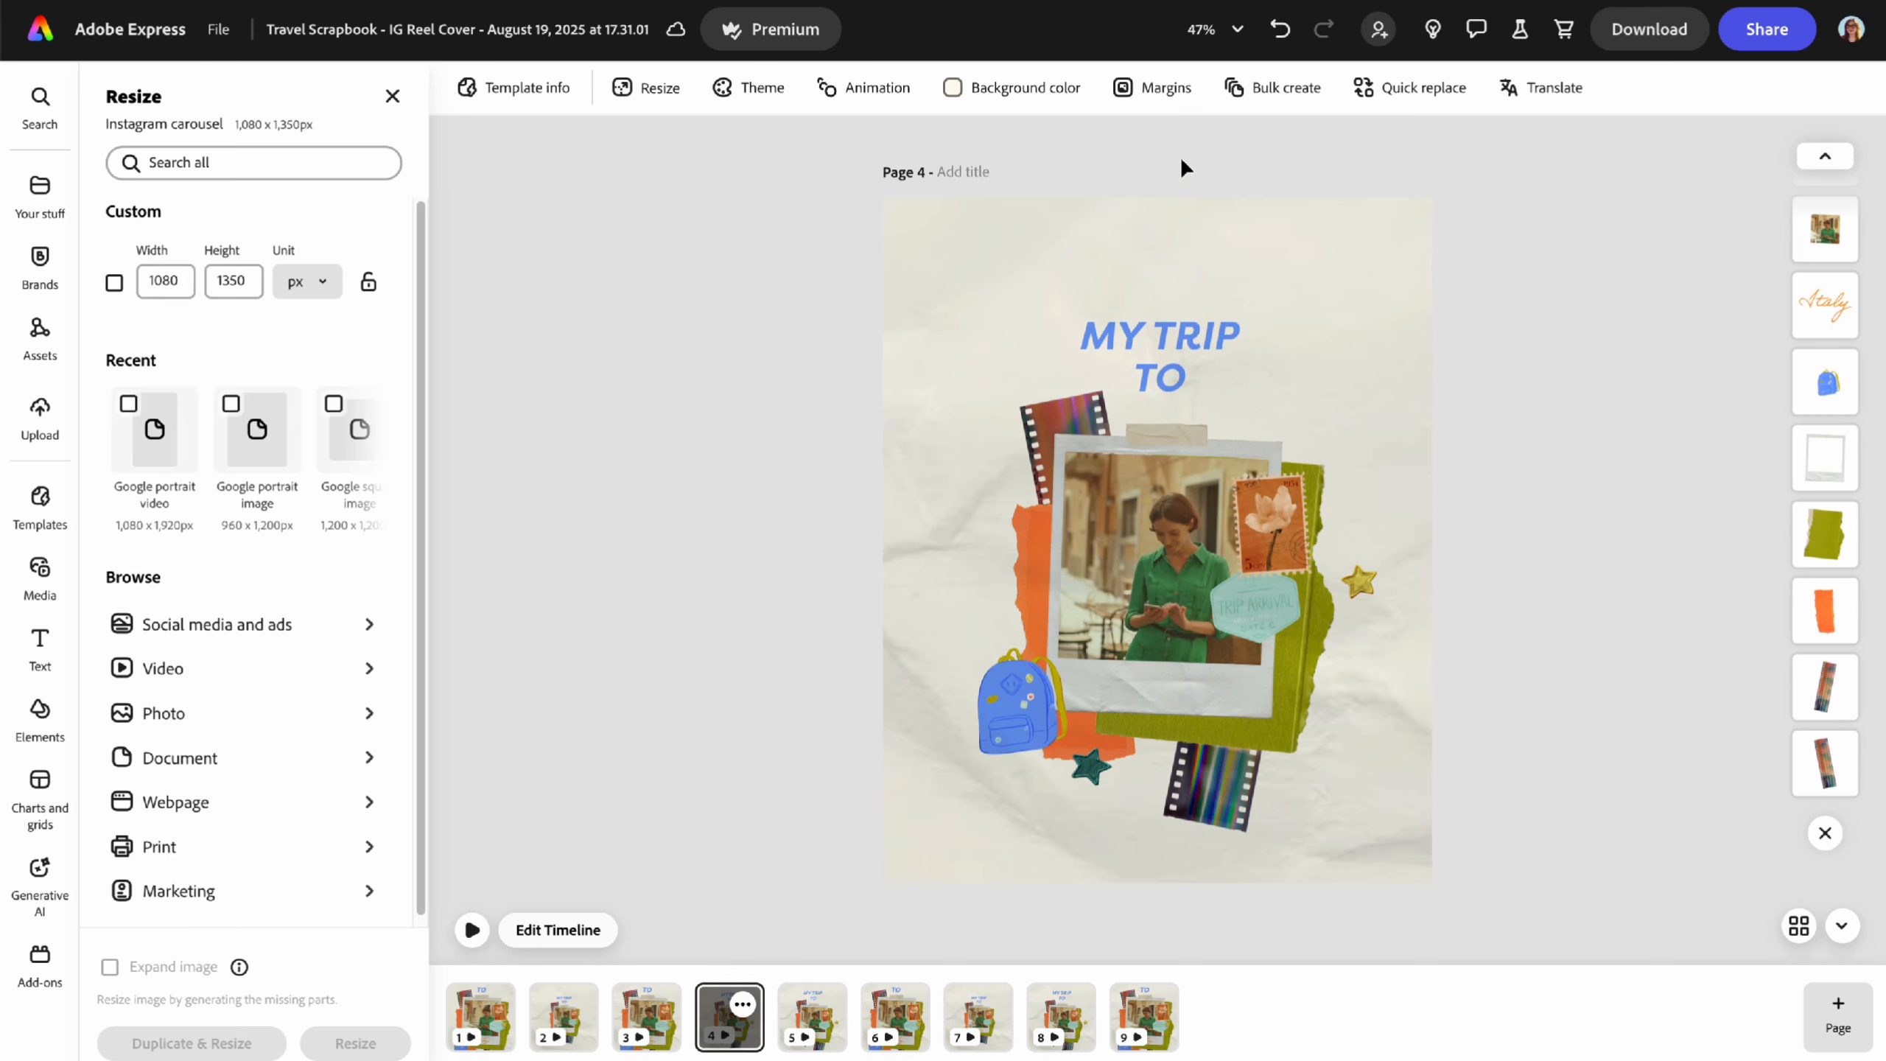
# - Review all nine pages in the grid view, then reopen page 1 for editing
pyautogui.click(1800, 929)
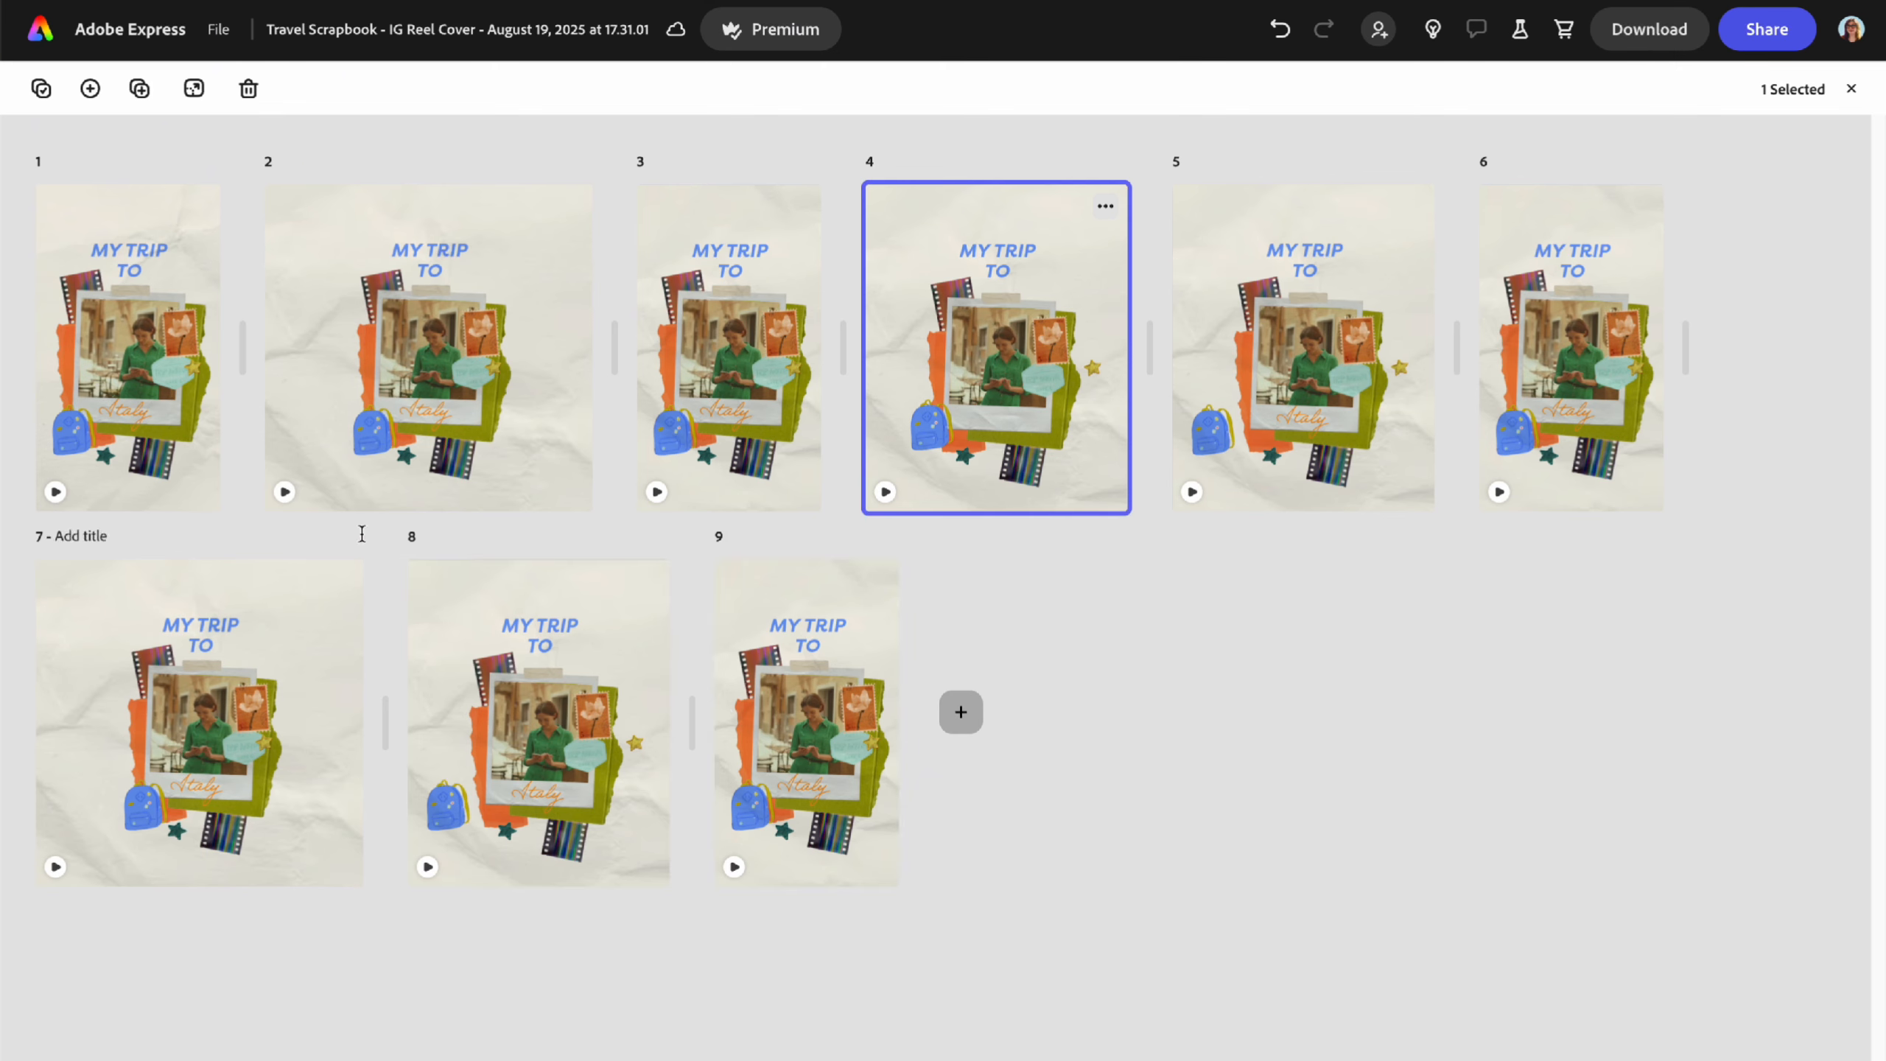
pyautogui.doubleClick(105, 344)
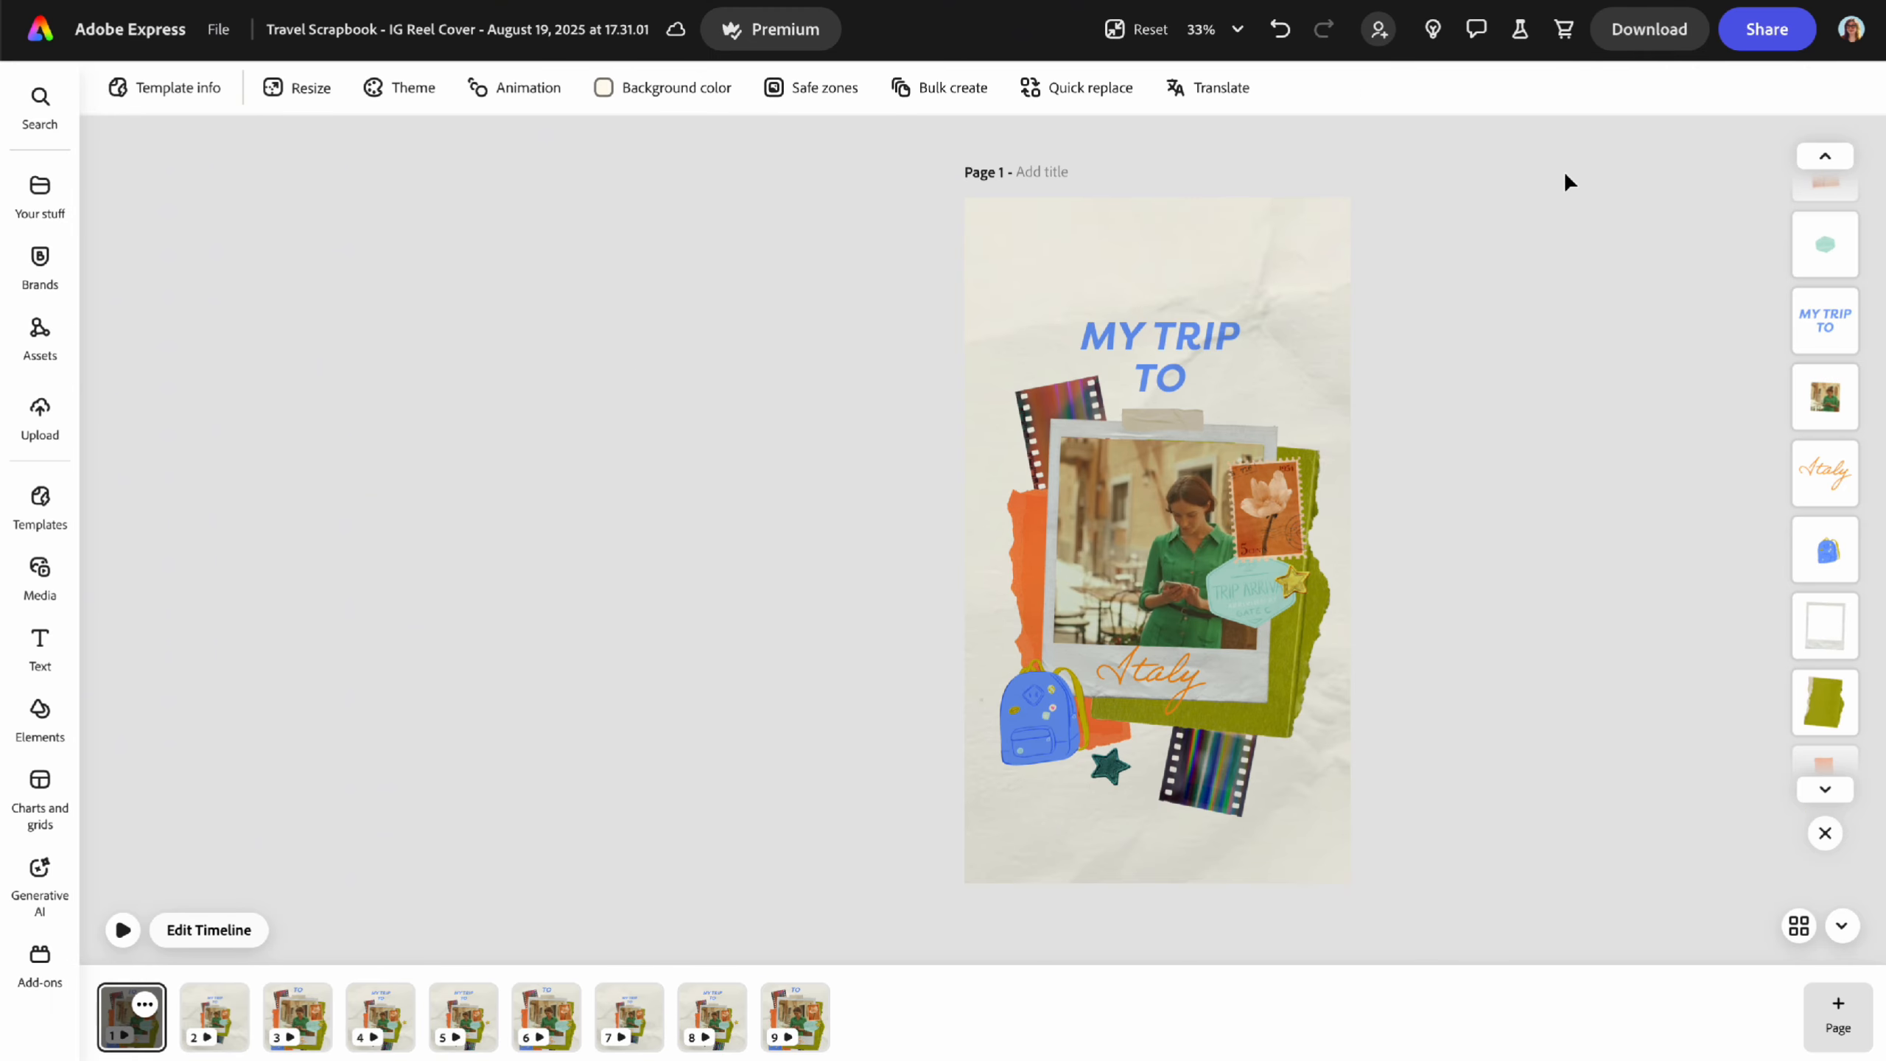
pyautogui.click(1649, 29)
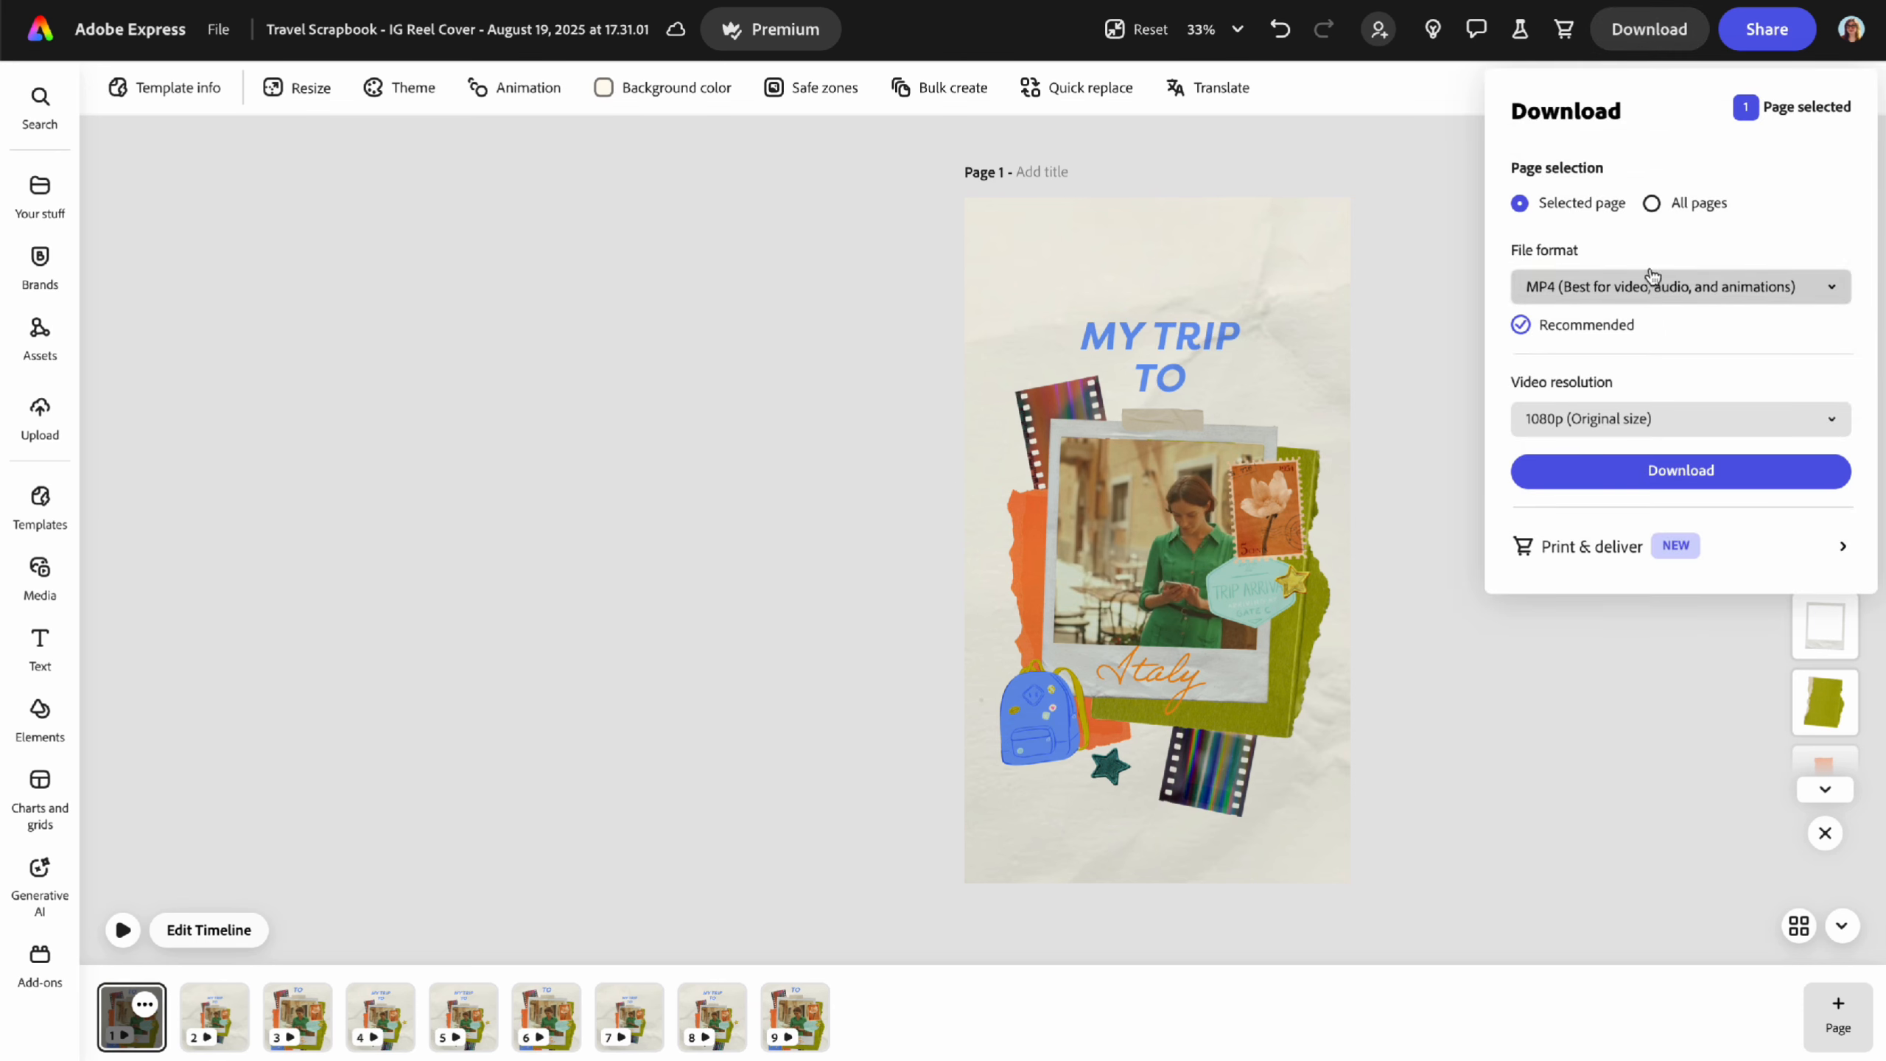
pyautogui.click(1657, 205)
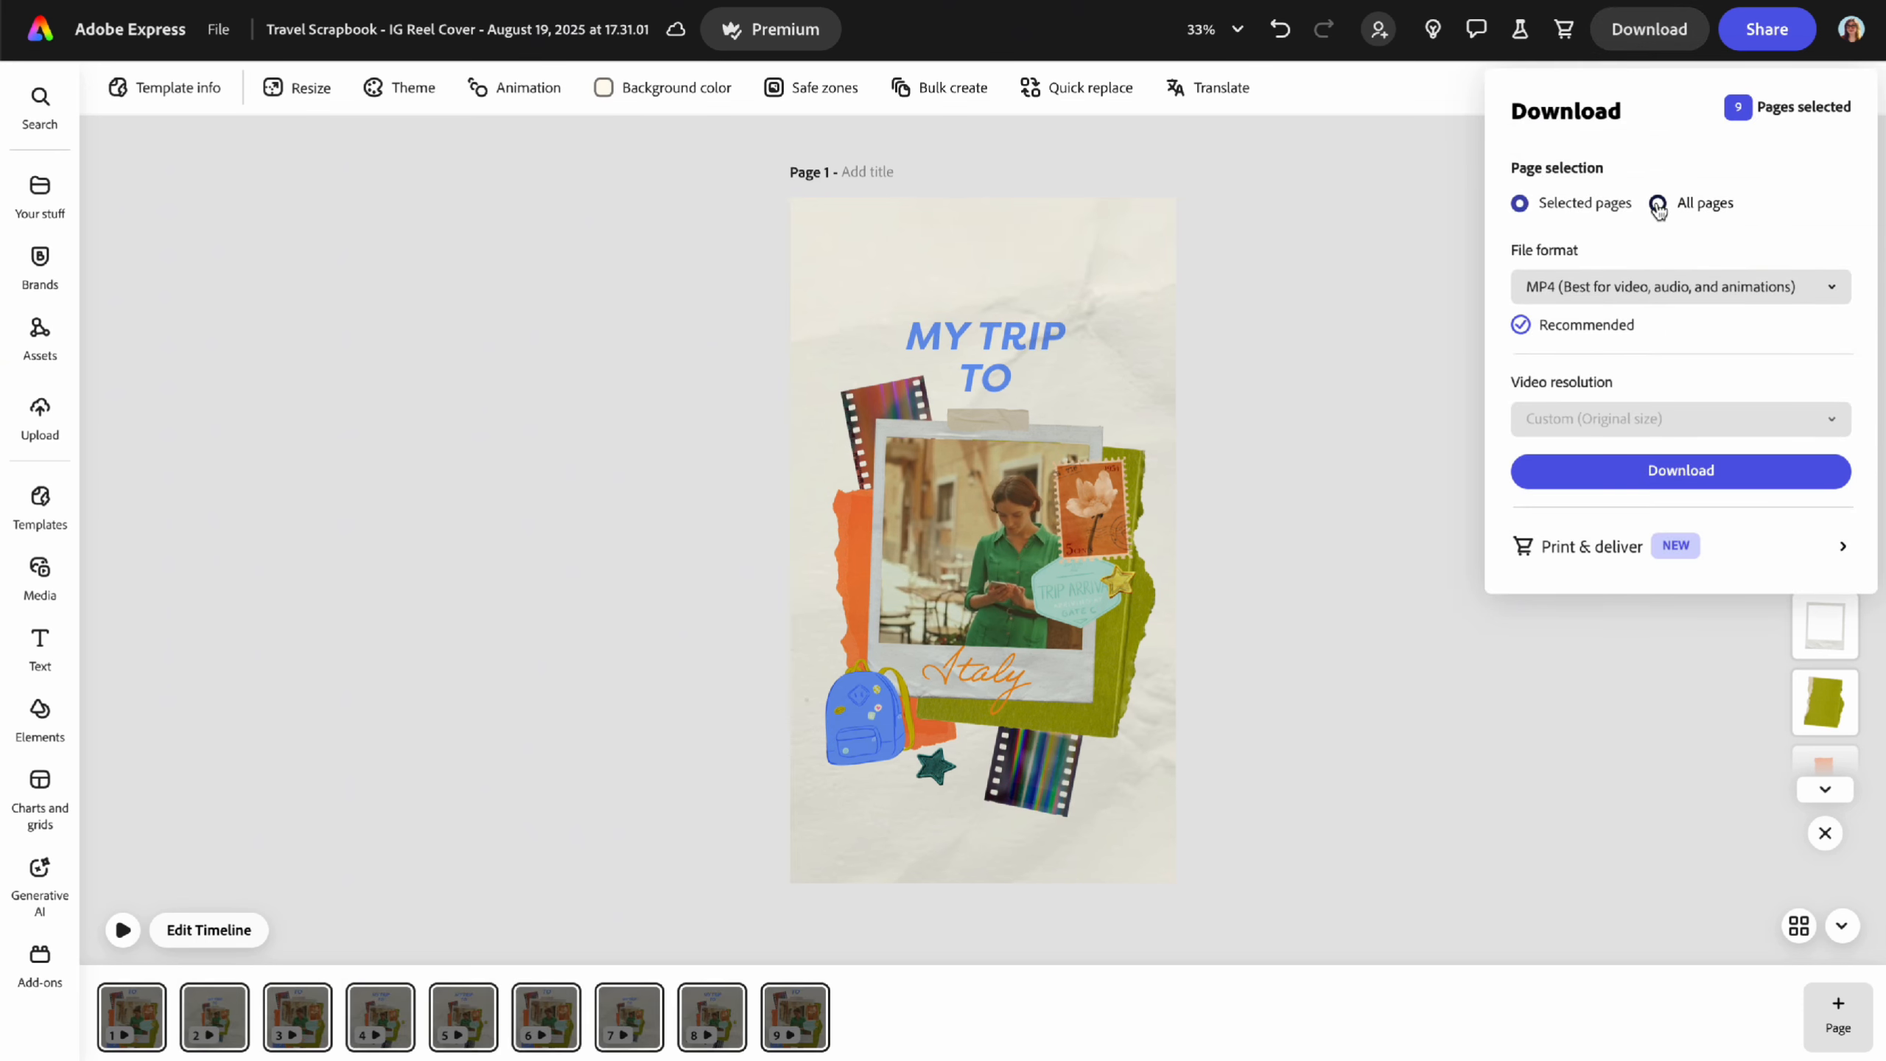
pyautogui.click(1655, 286)
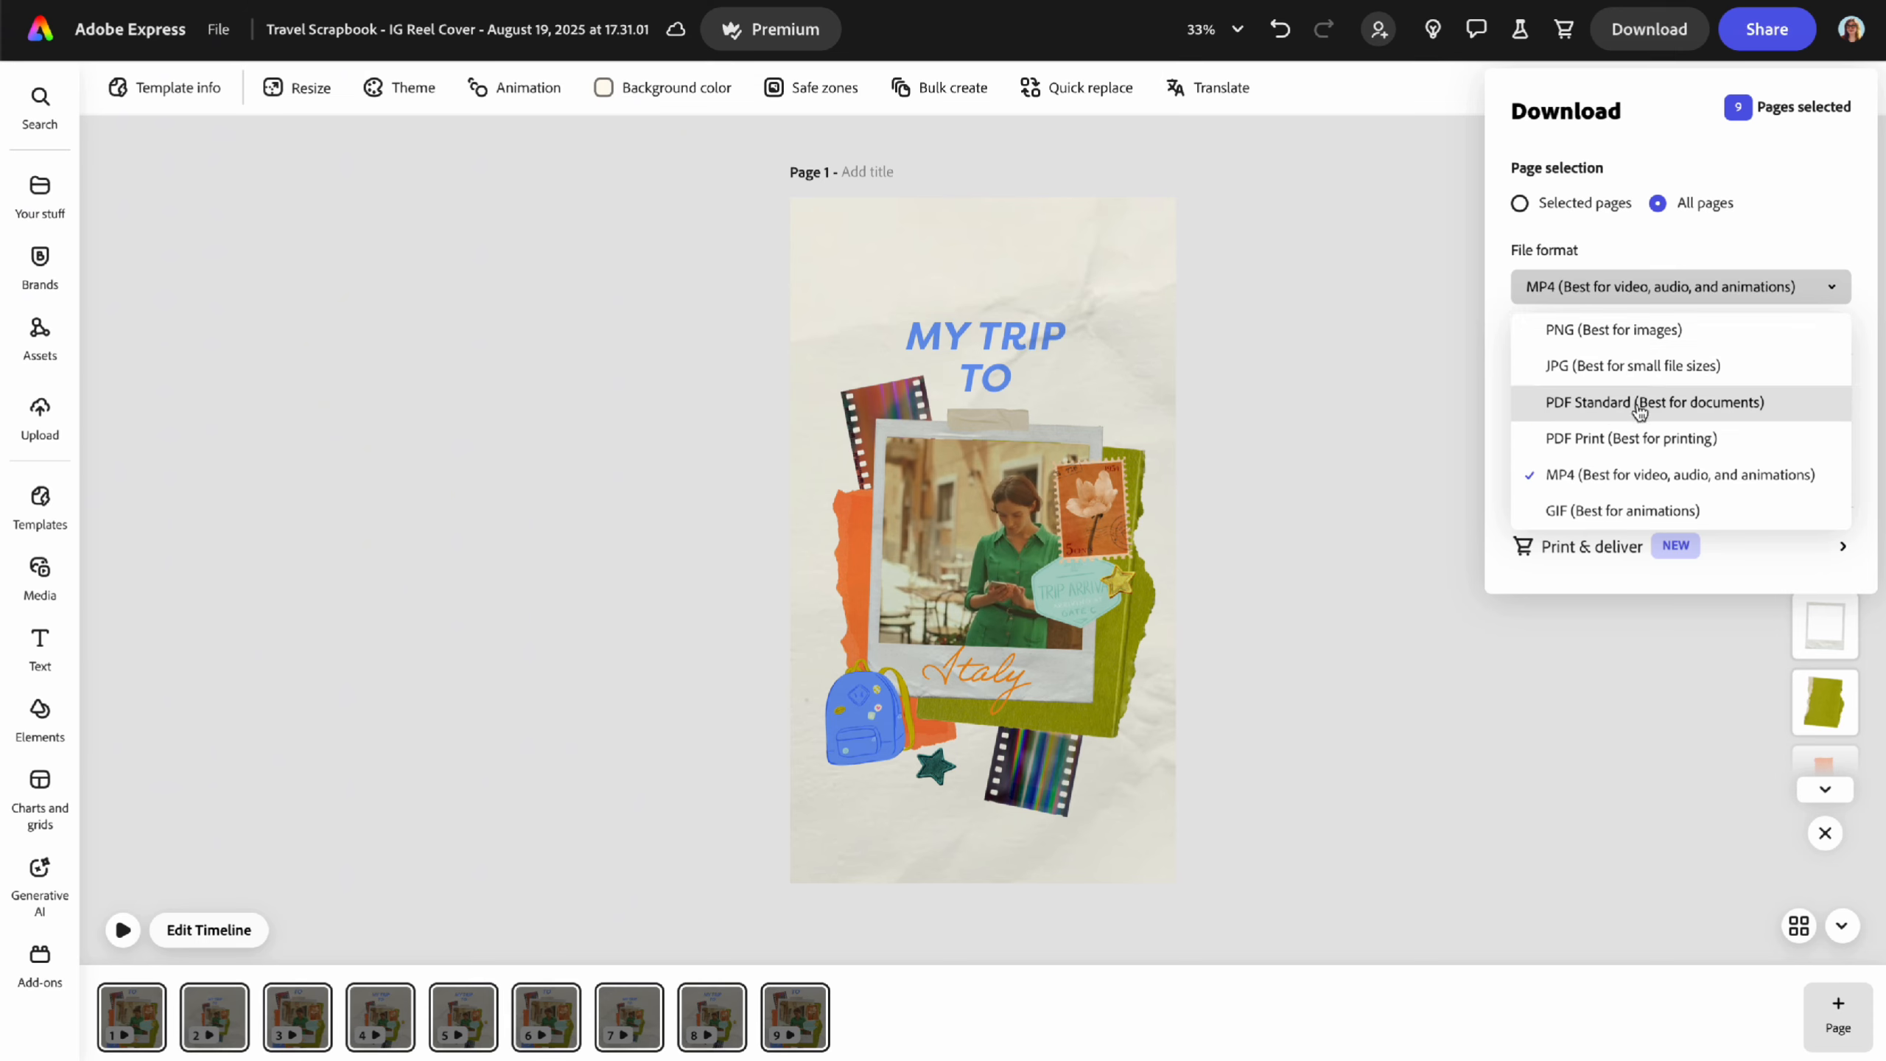
pyautogui.click(1769, 204)
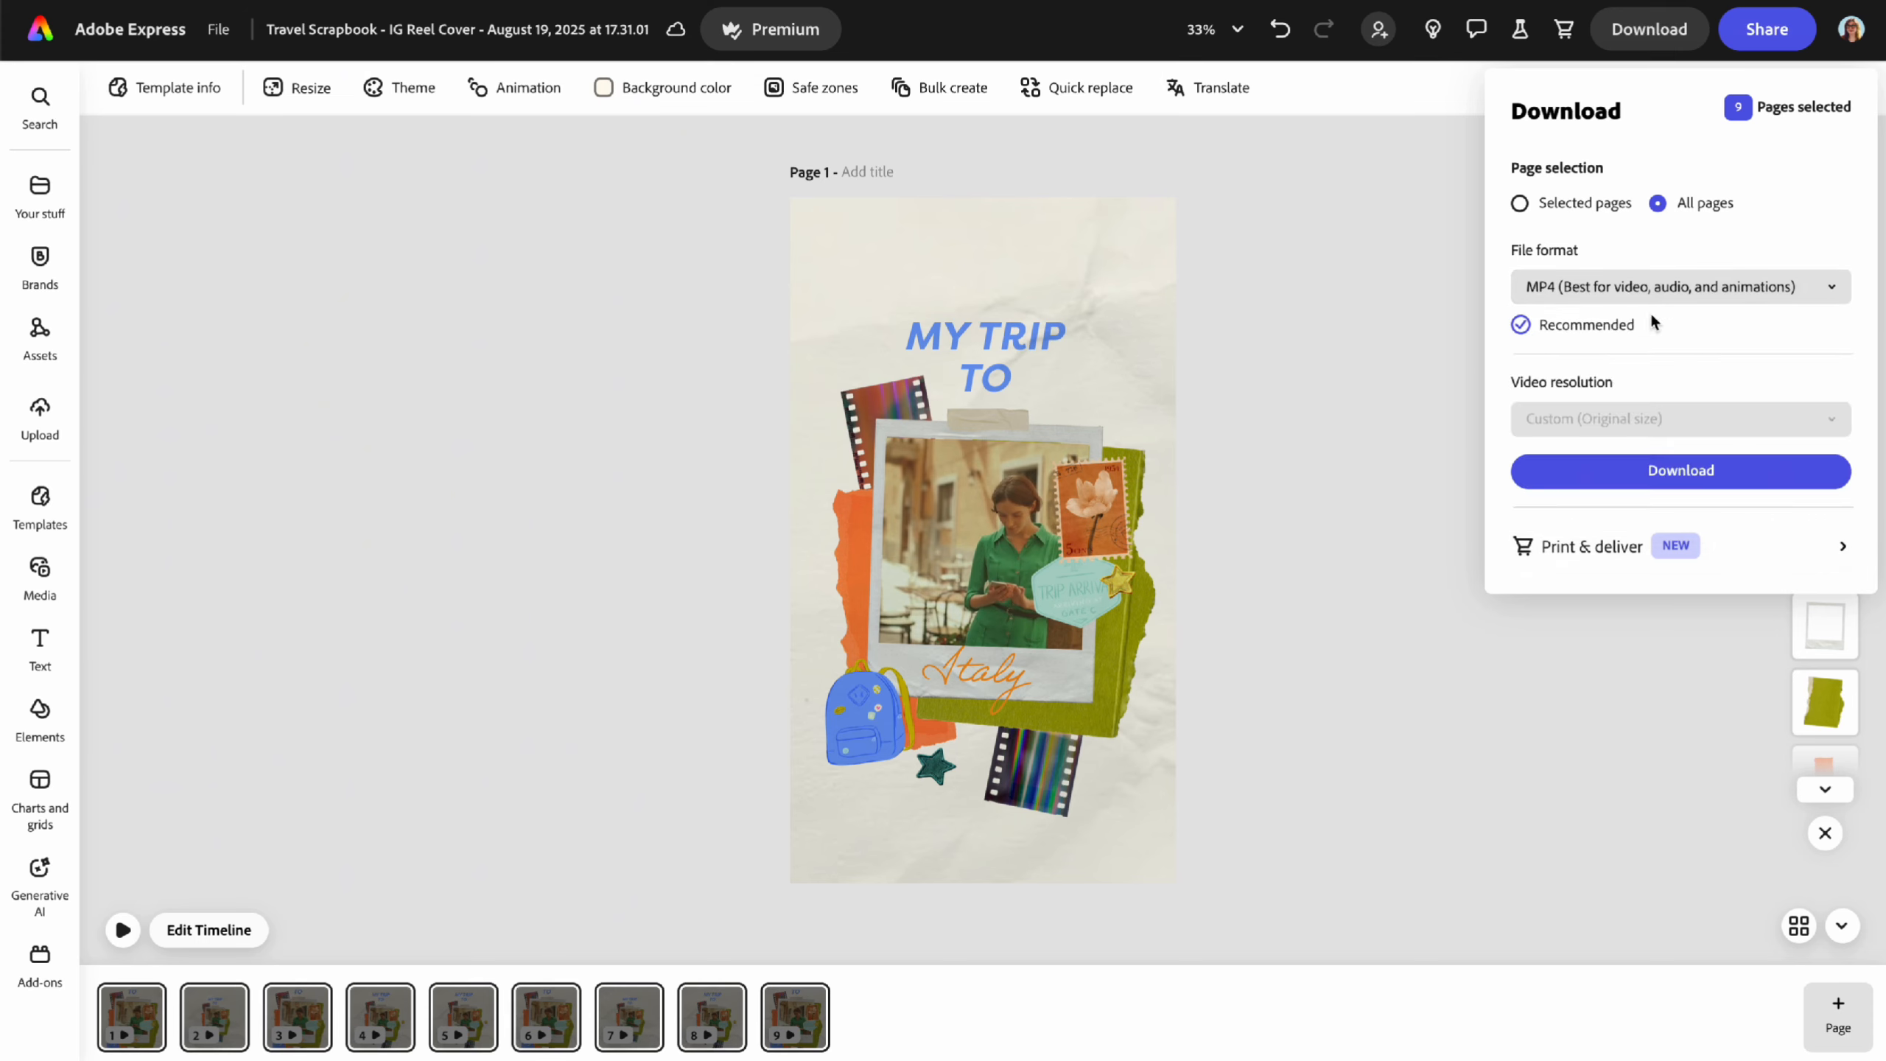
pyautogui.click(1386, 402)
pyautogui.moveTo(1768, 29)
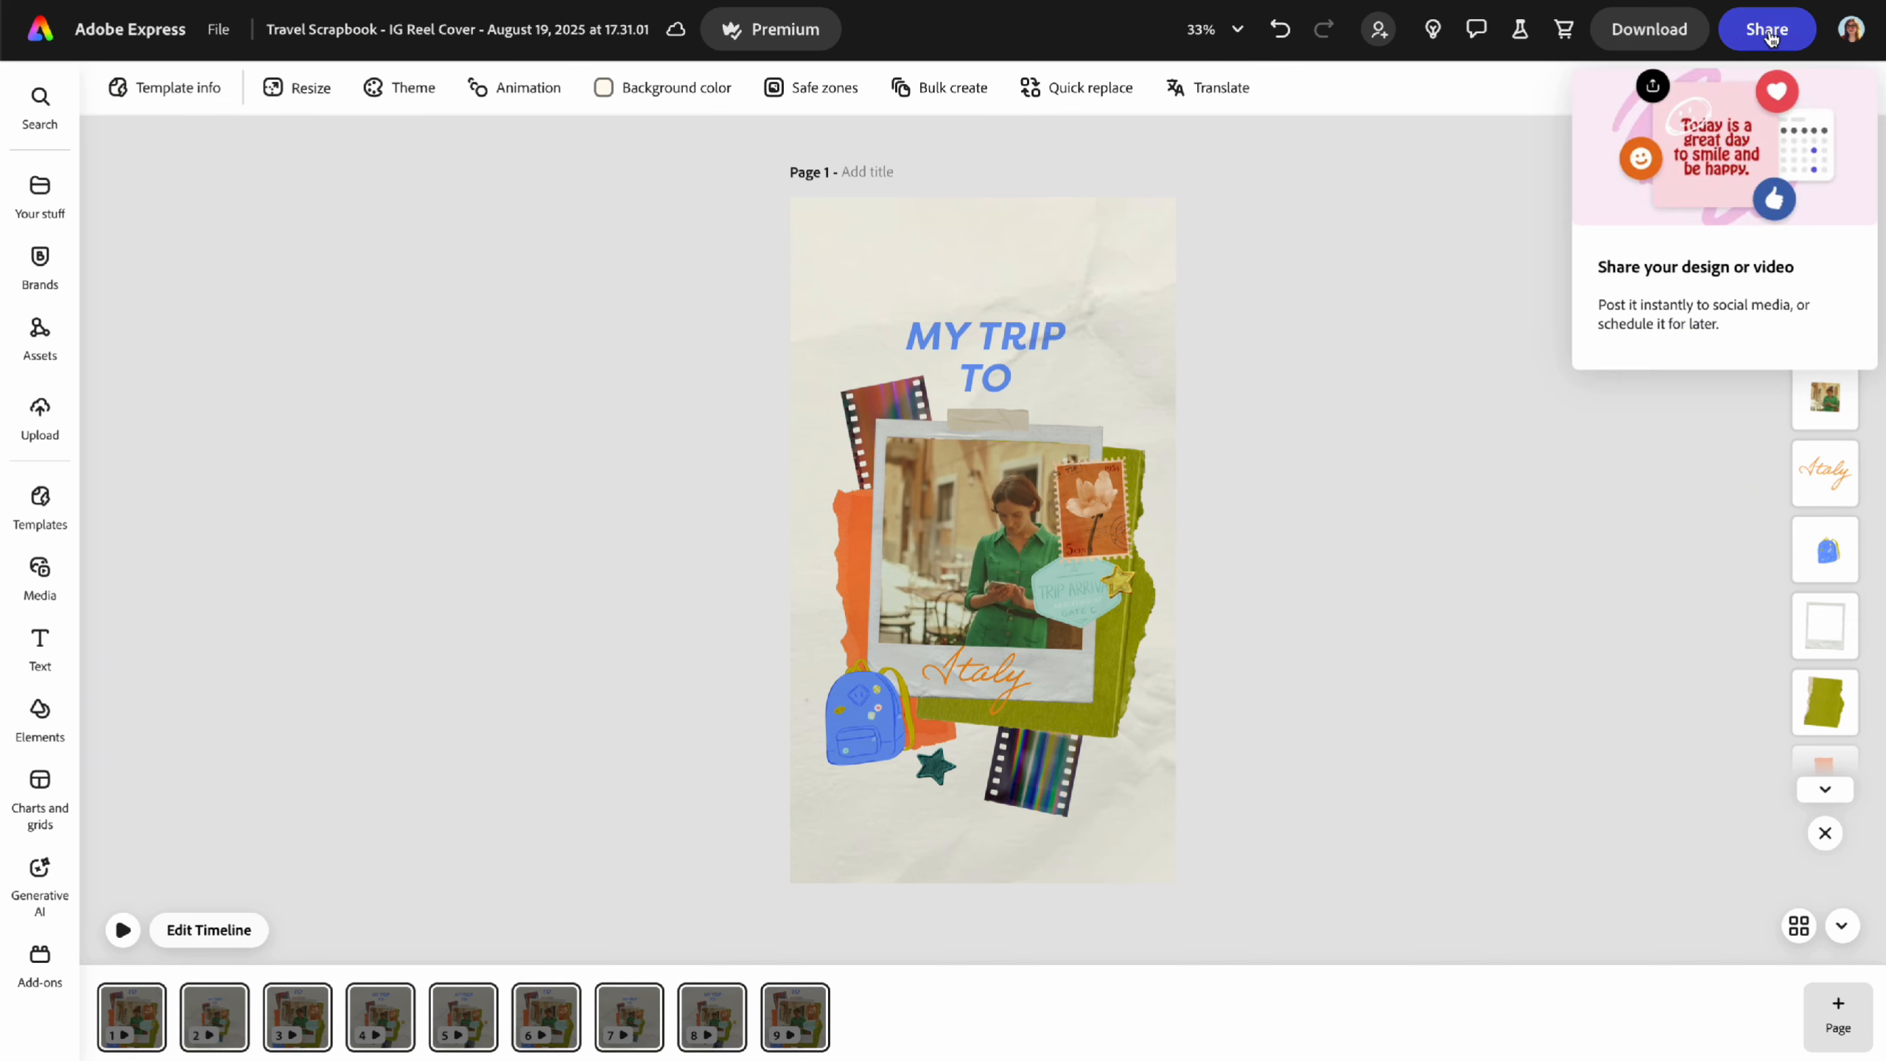
# - Choose Share > Convert to template for the travel scrapbook design
pyautogui.click(1777, 38)
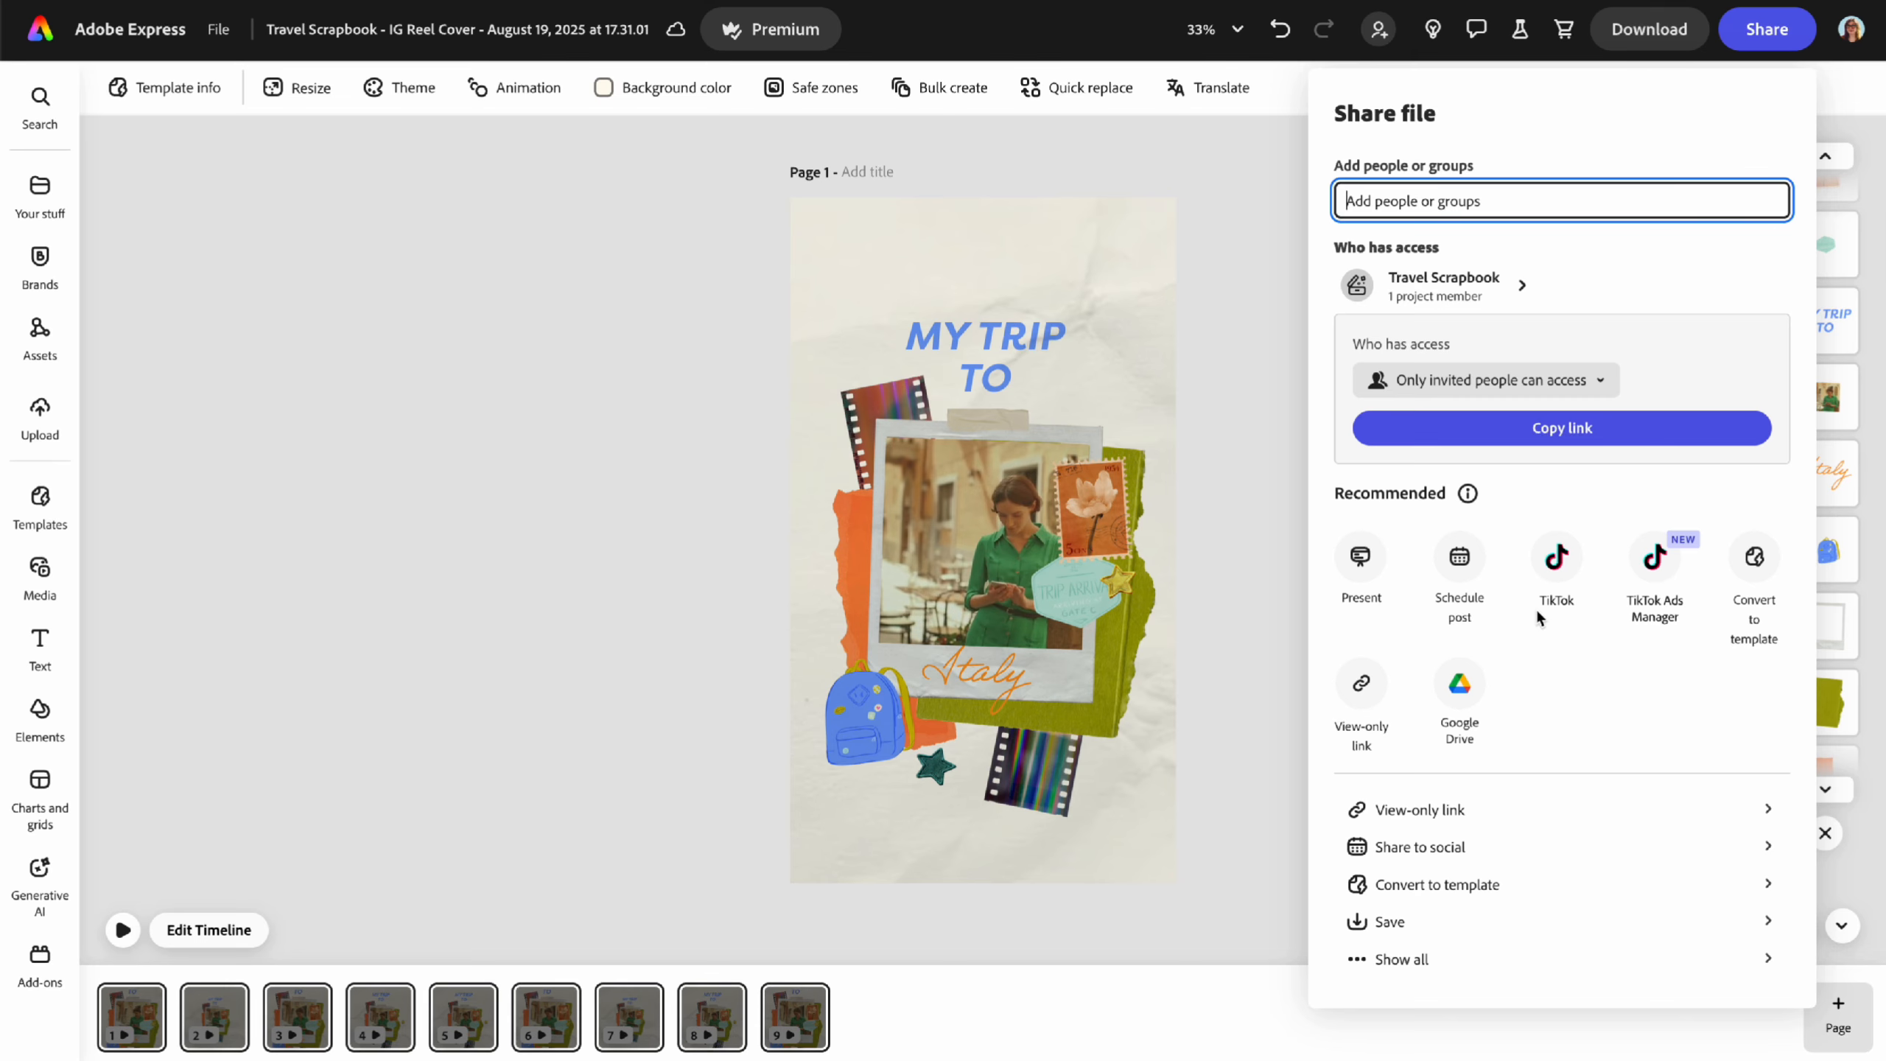
pyautogui.click(1438, 891)
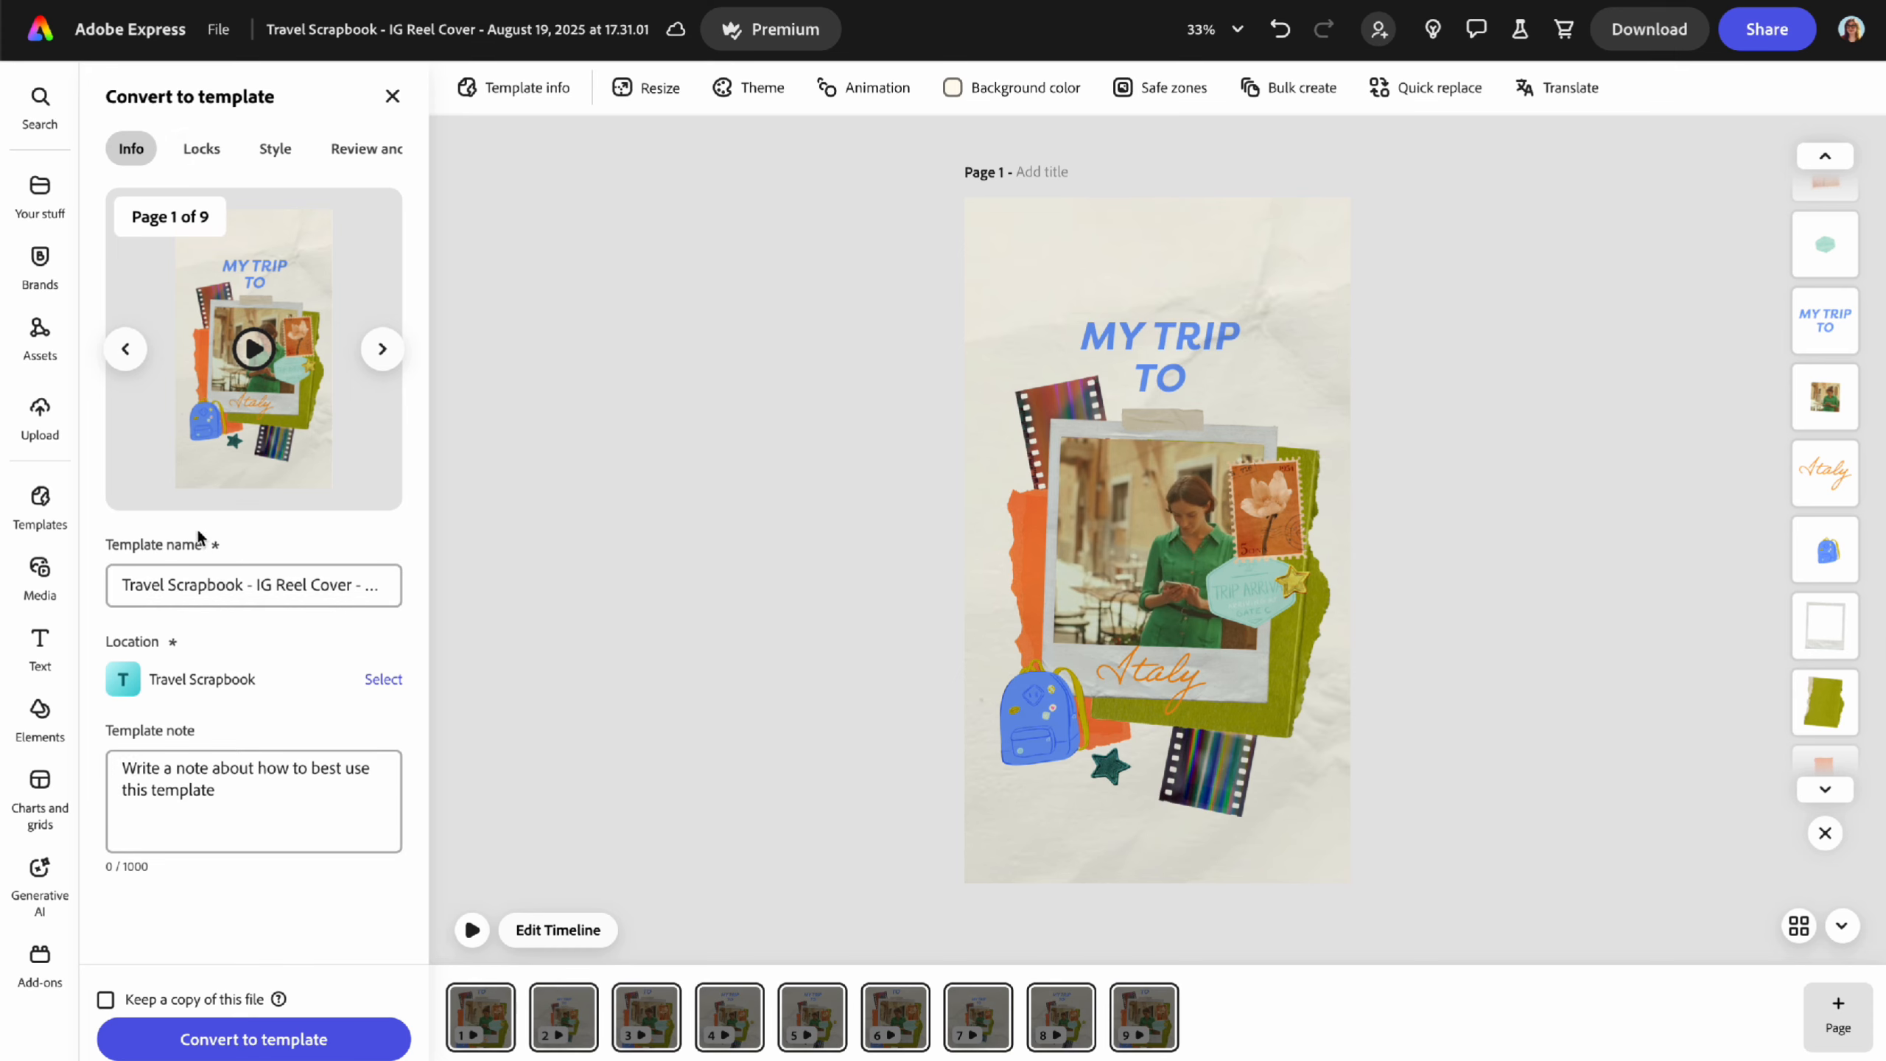
# - Check the Locks, Style, Review and Info template settings, then close without converting
pyautogui.click(202, 149)
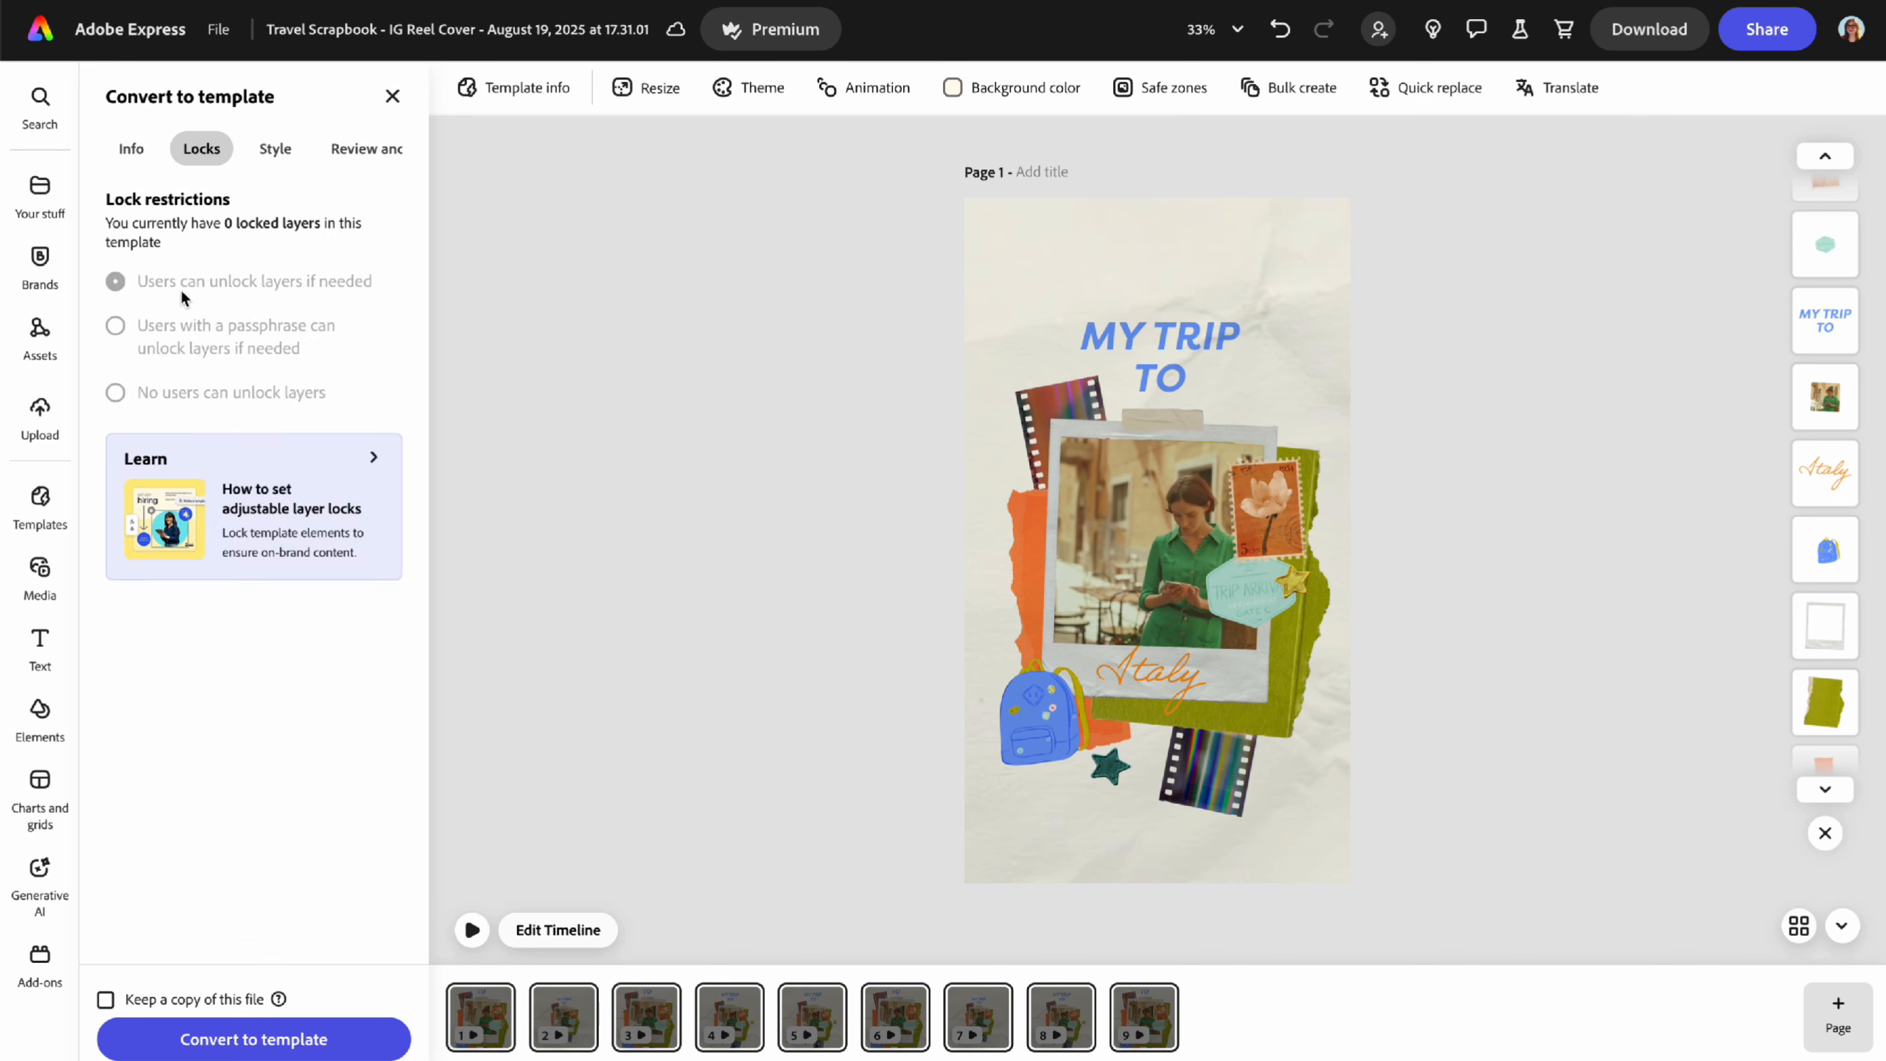
pyautogui.click(276, 151)
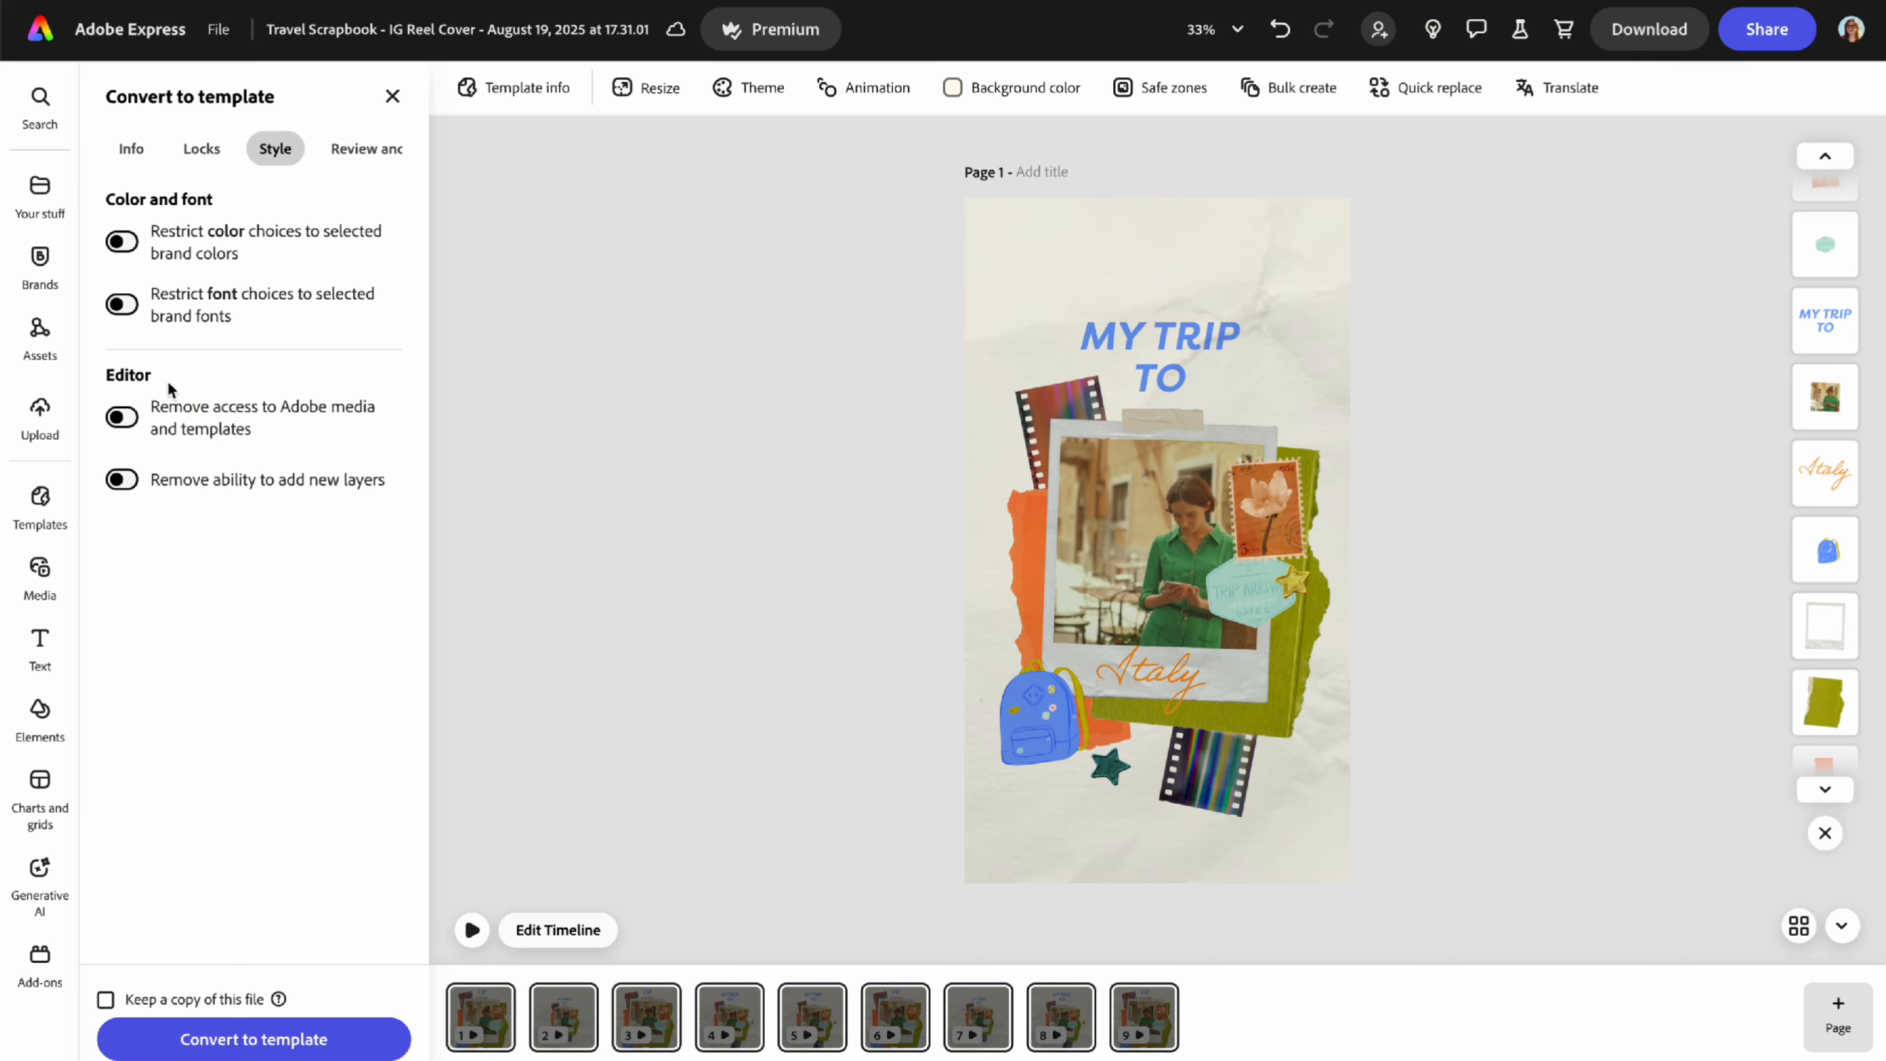
pyautogui.click(364, 148)
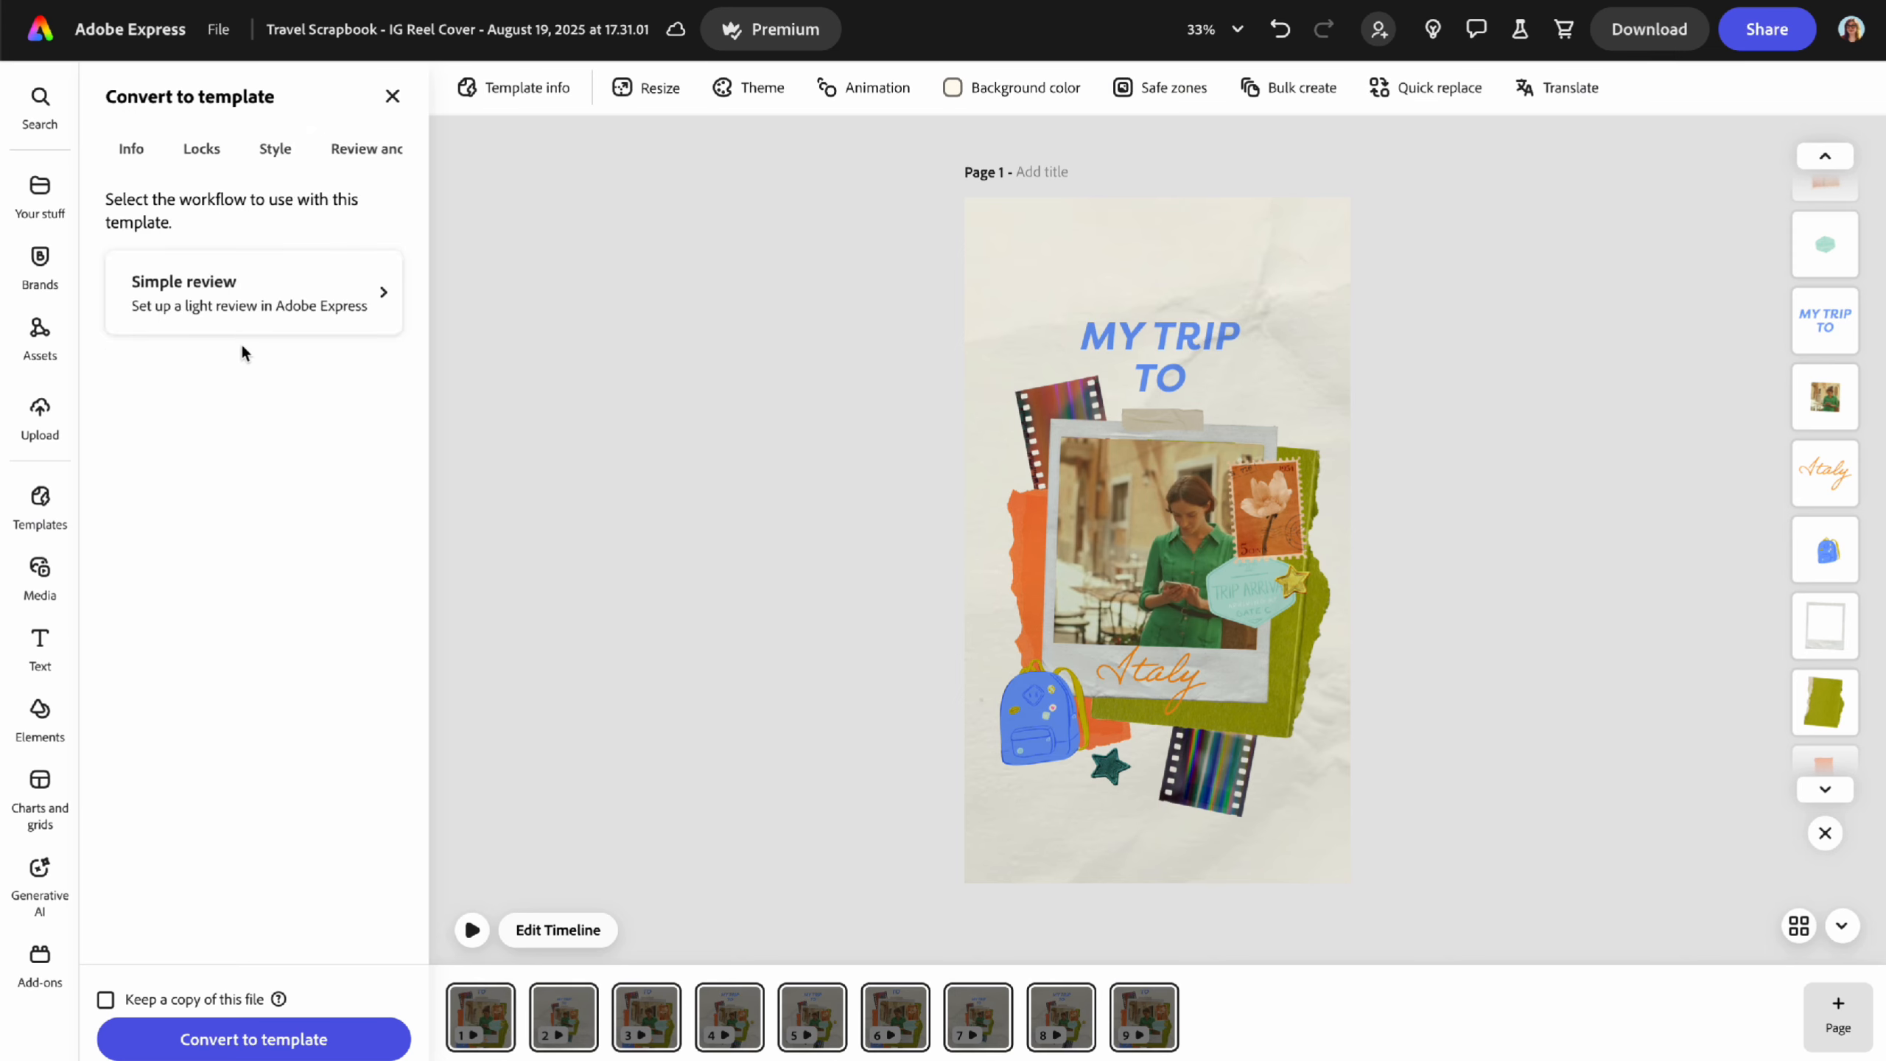
pyautogui.click(132, 148)
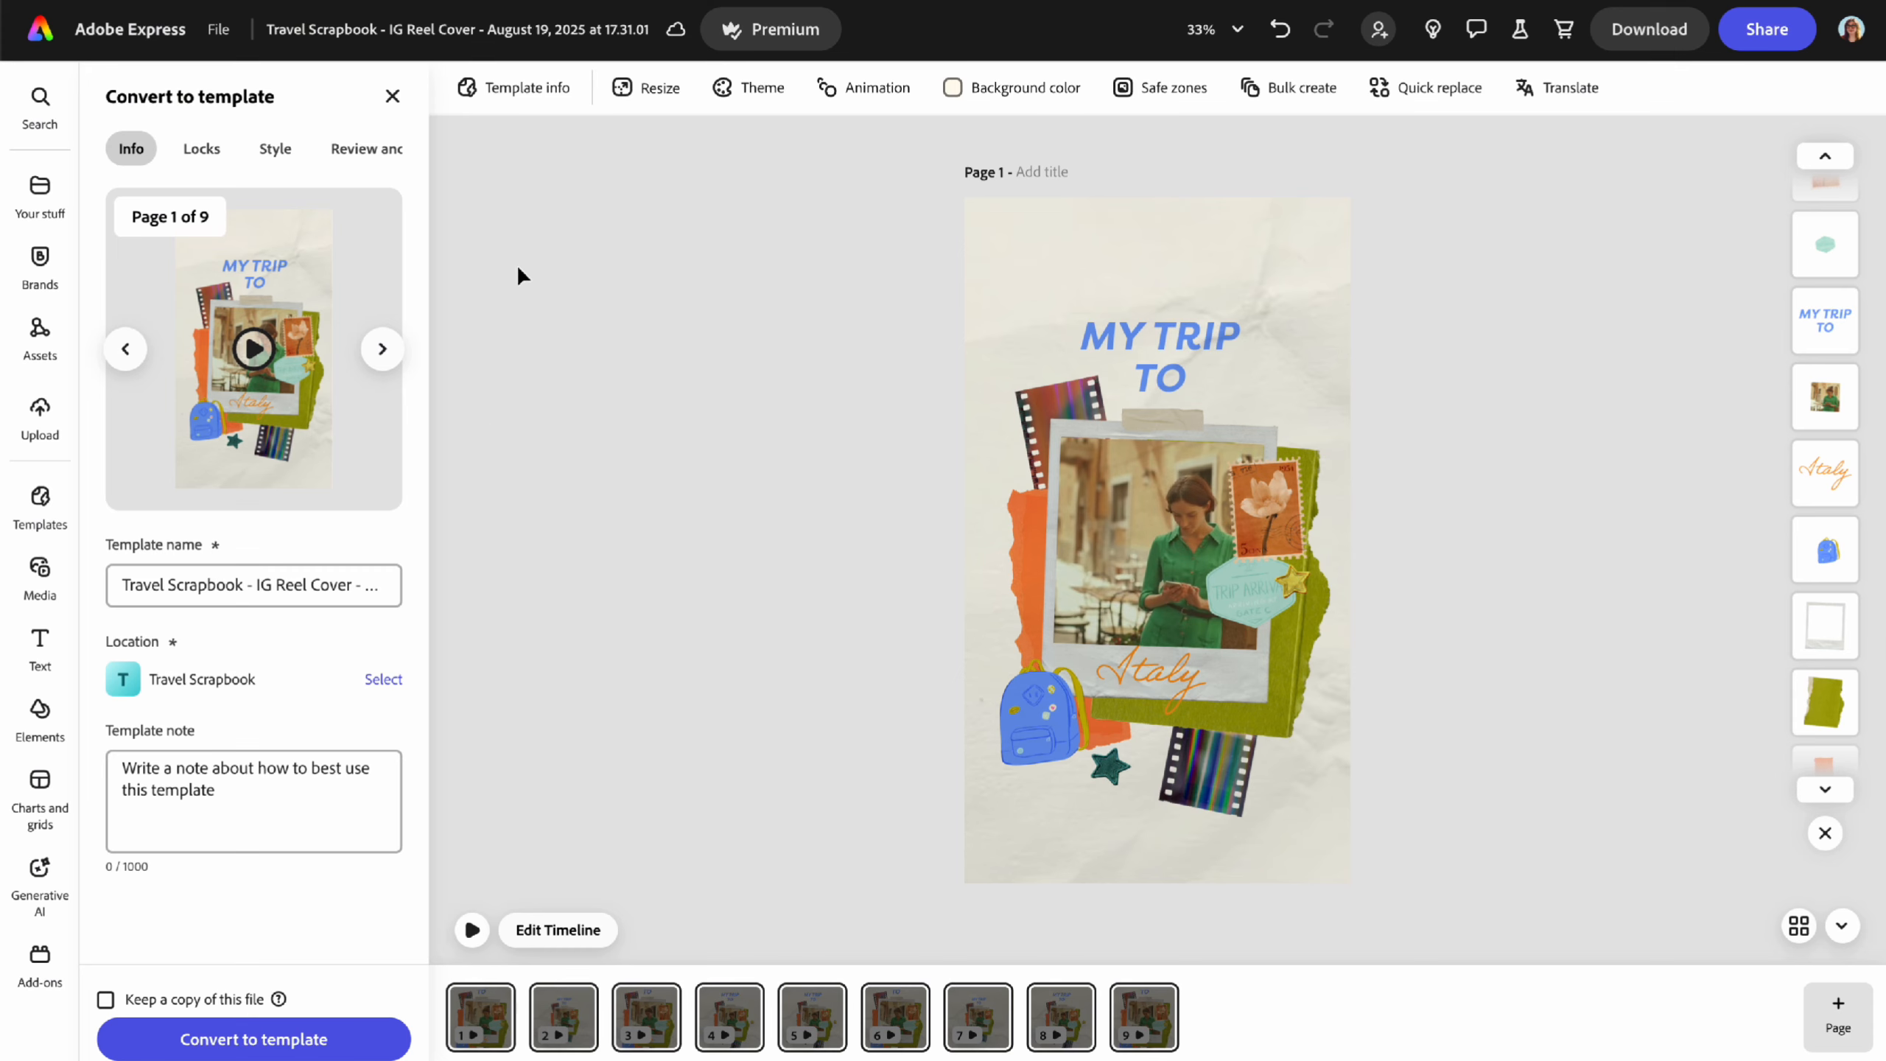
pyautogui.click(392, 96)
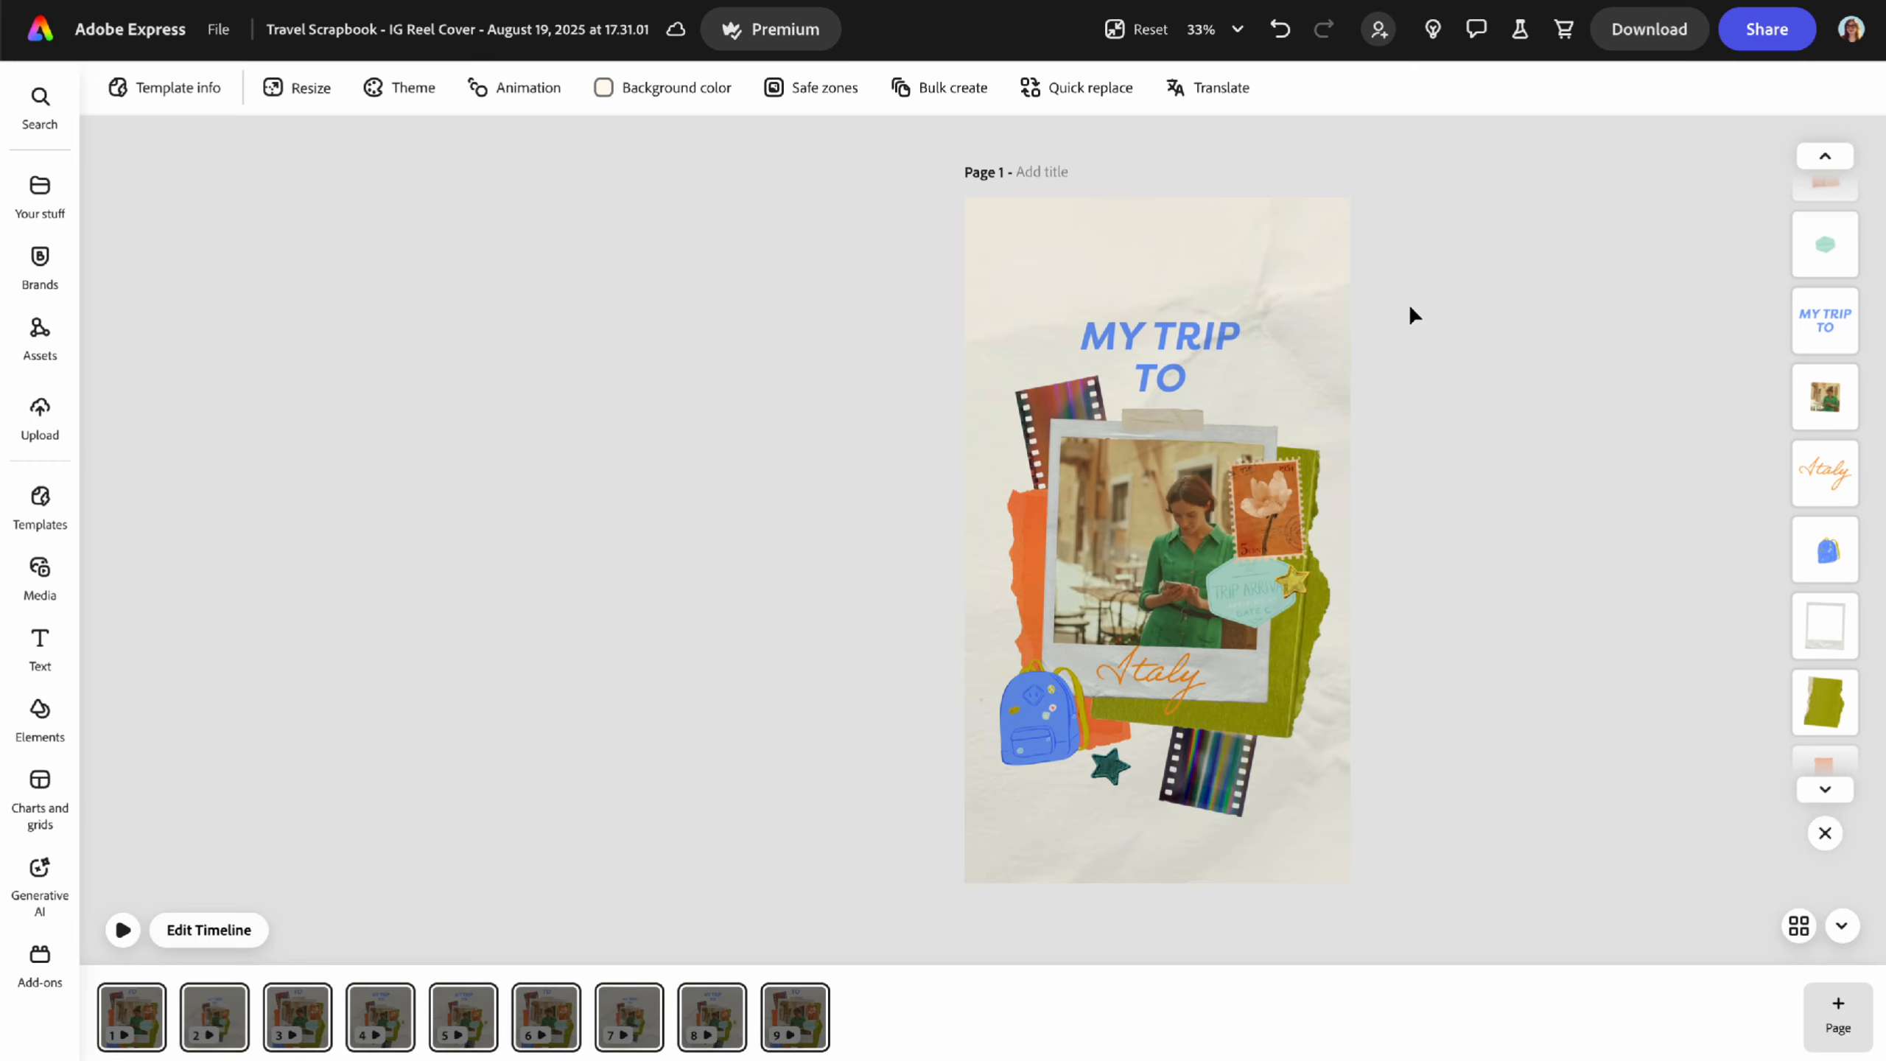
# - Play and stop the animation preview, then return to the Adobe Express home page
pyautogui.click(123, 932)
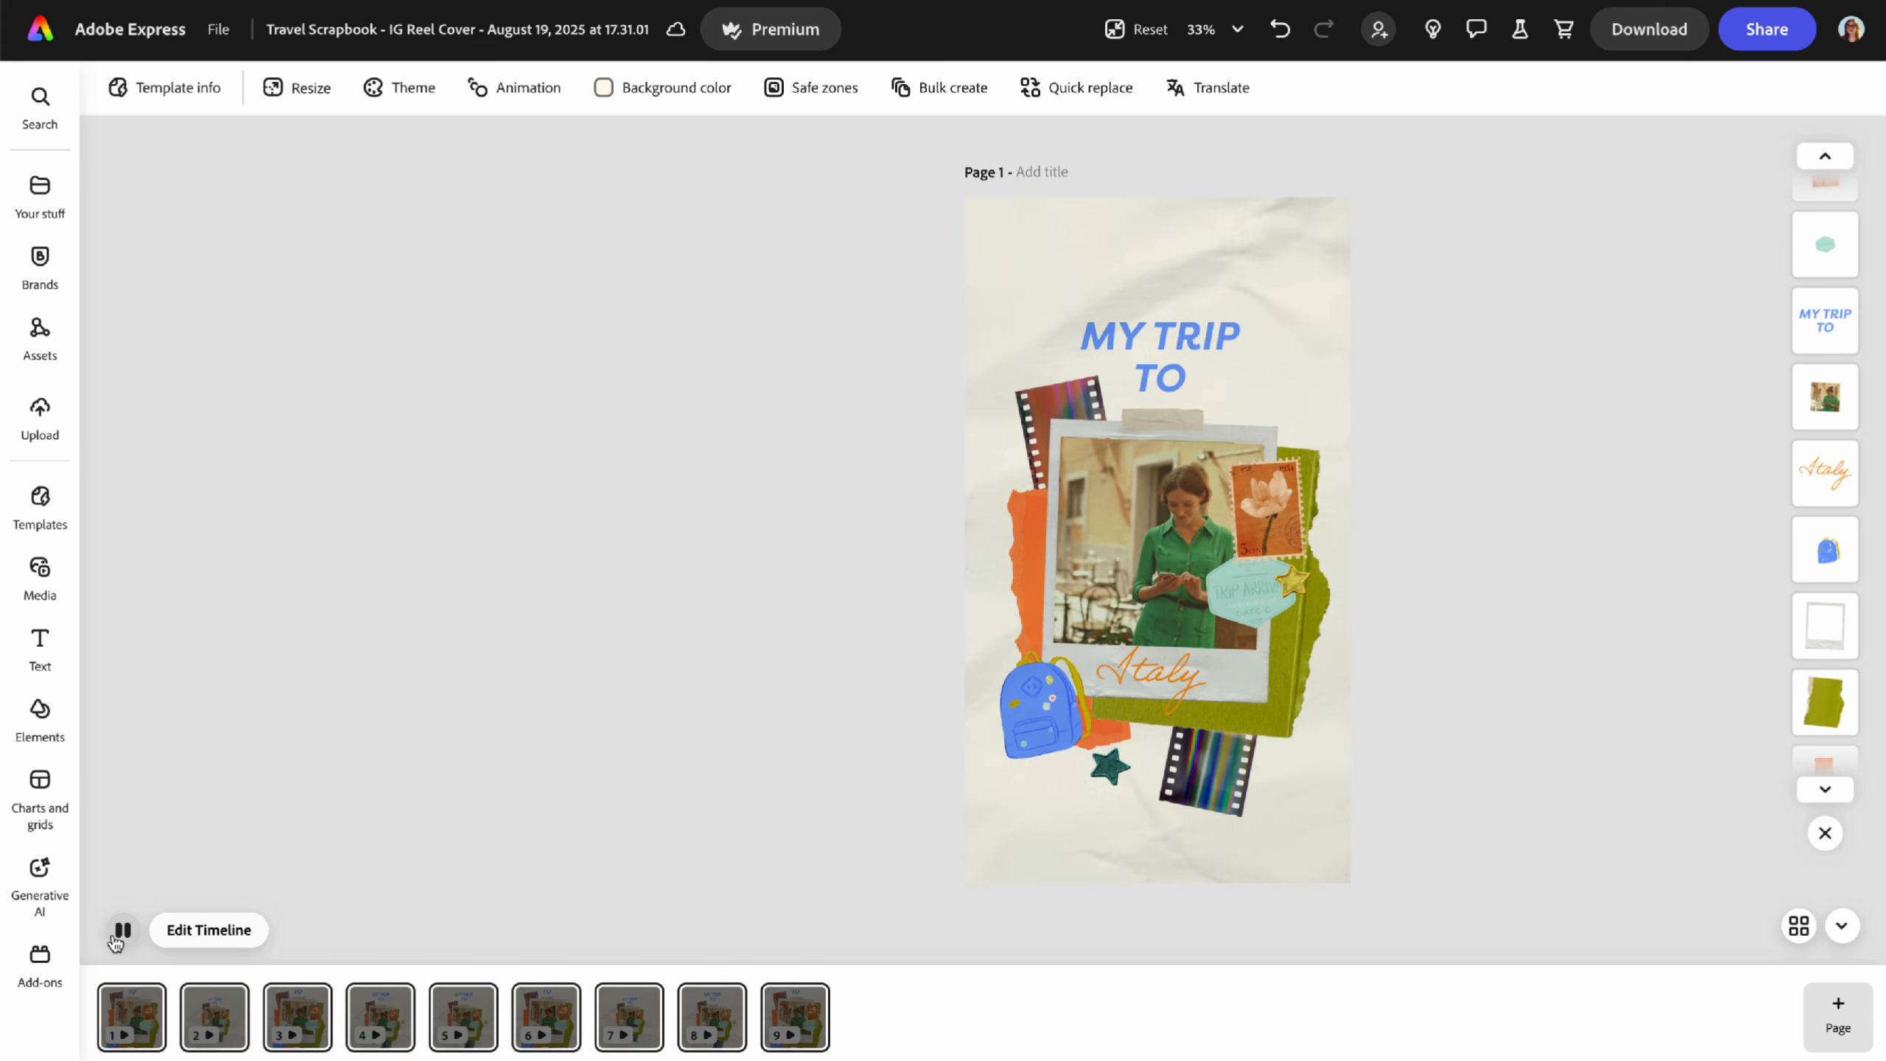
pyautogui.click(120, 939)
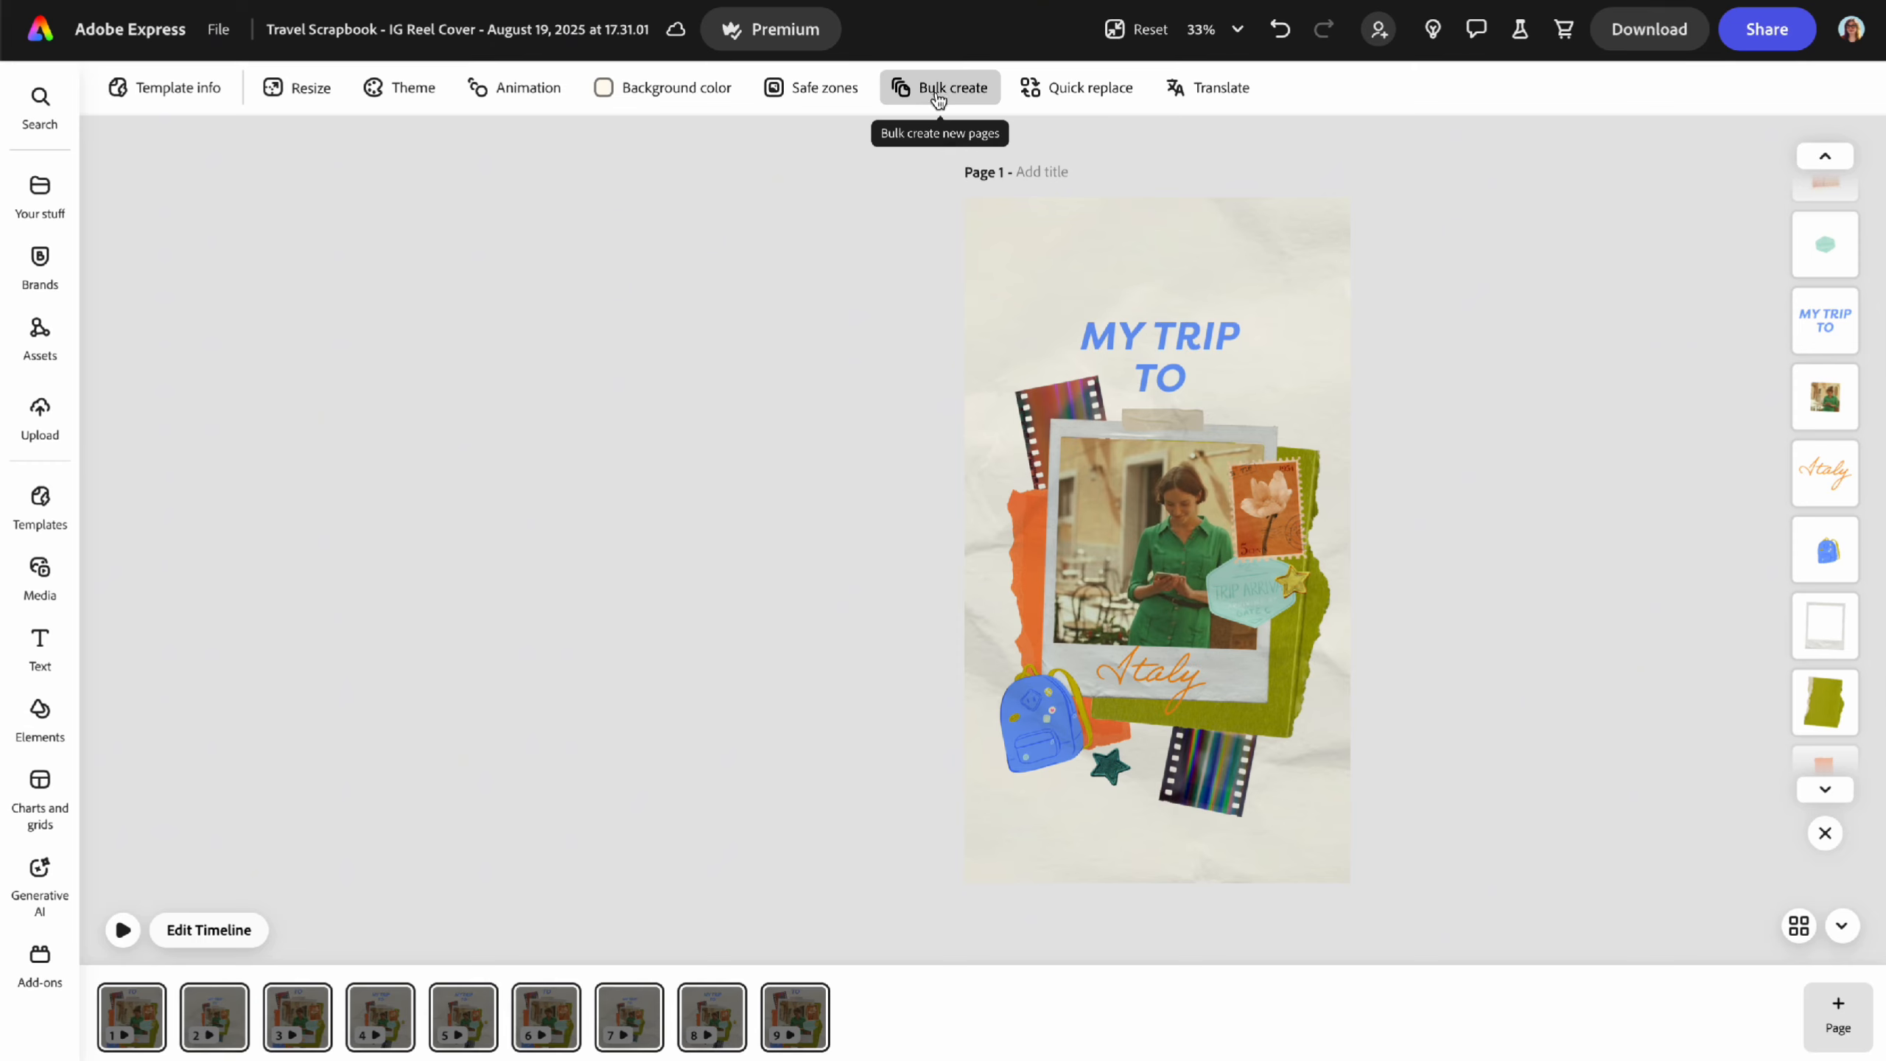
pyautogui.click(39, 31)
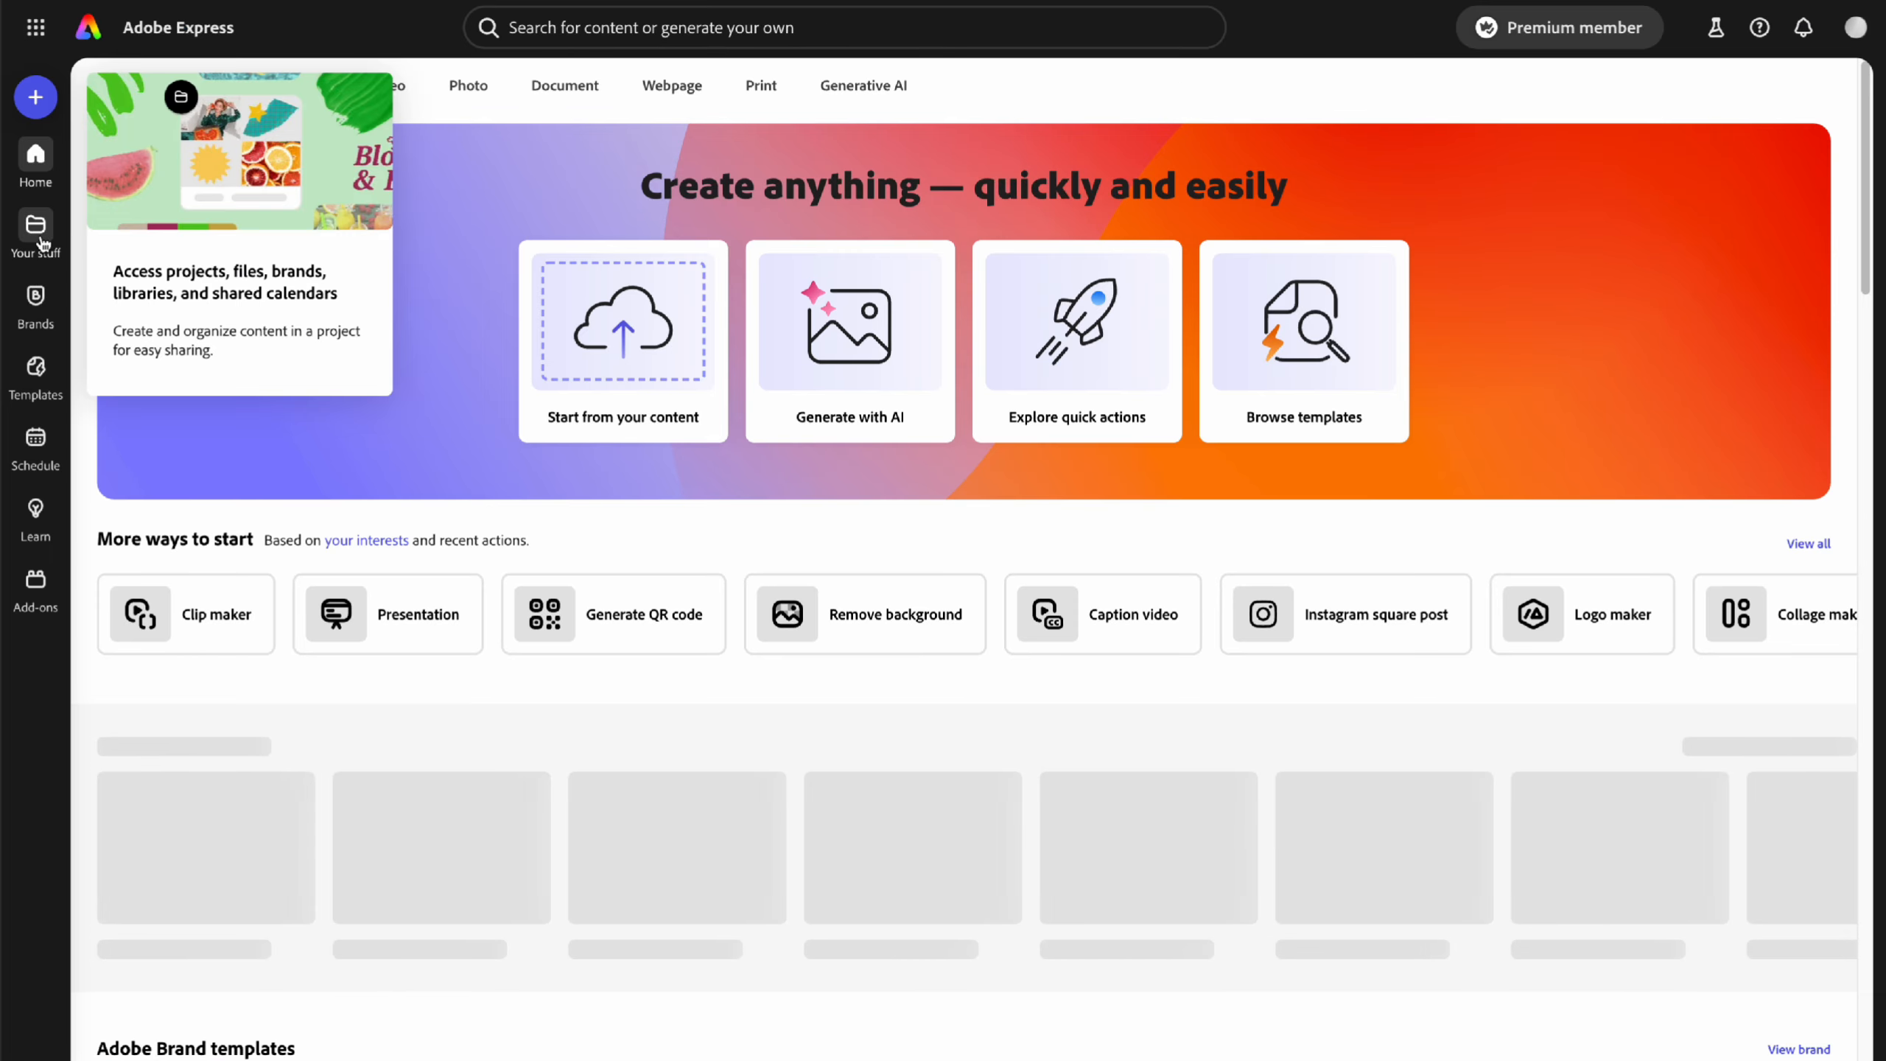
# - Customize the favorited Your Daily Podcast template from Your stuff > Favorites as a new design
pyautogui.click(33, 227)
pyautogui.click(366, 153)
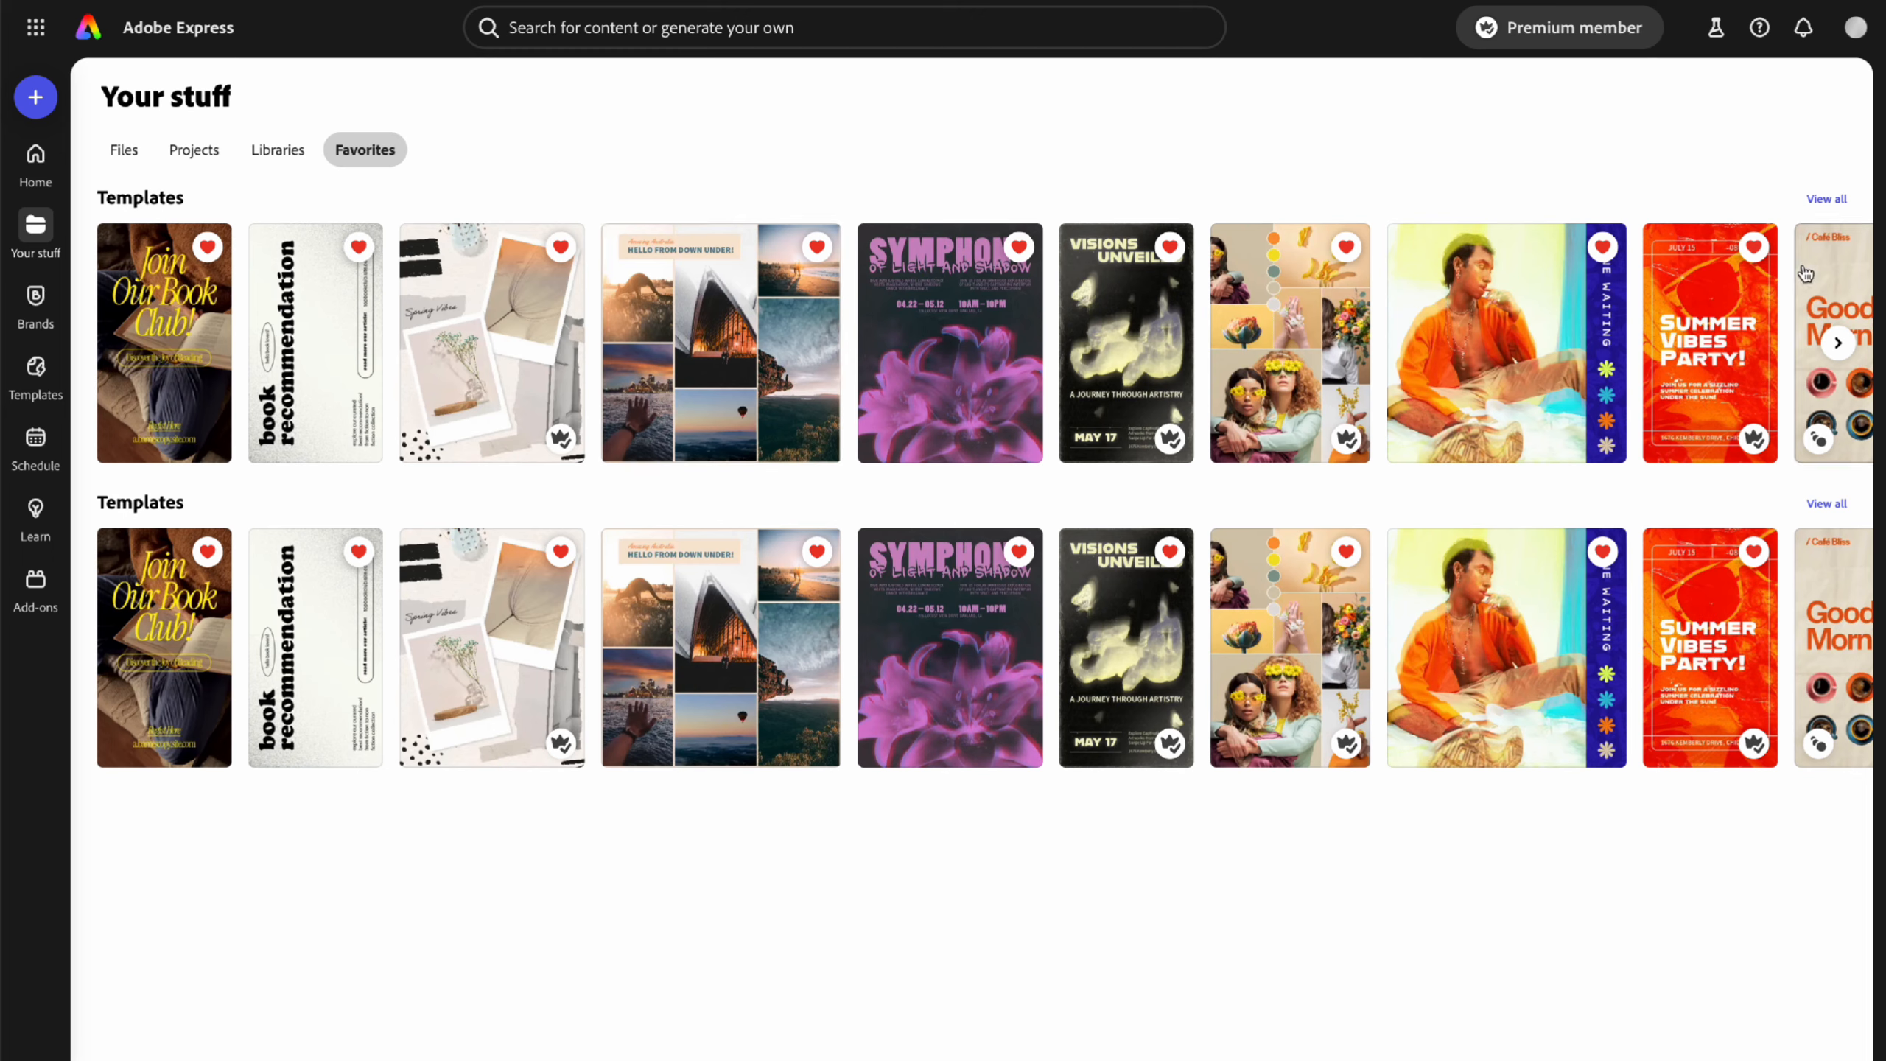
pyautogui.click(1826, 198)
pyautogui.scroll(-5, 1394, 483)
pyautogui.scroll(-9, 1394, 482)
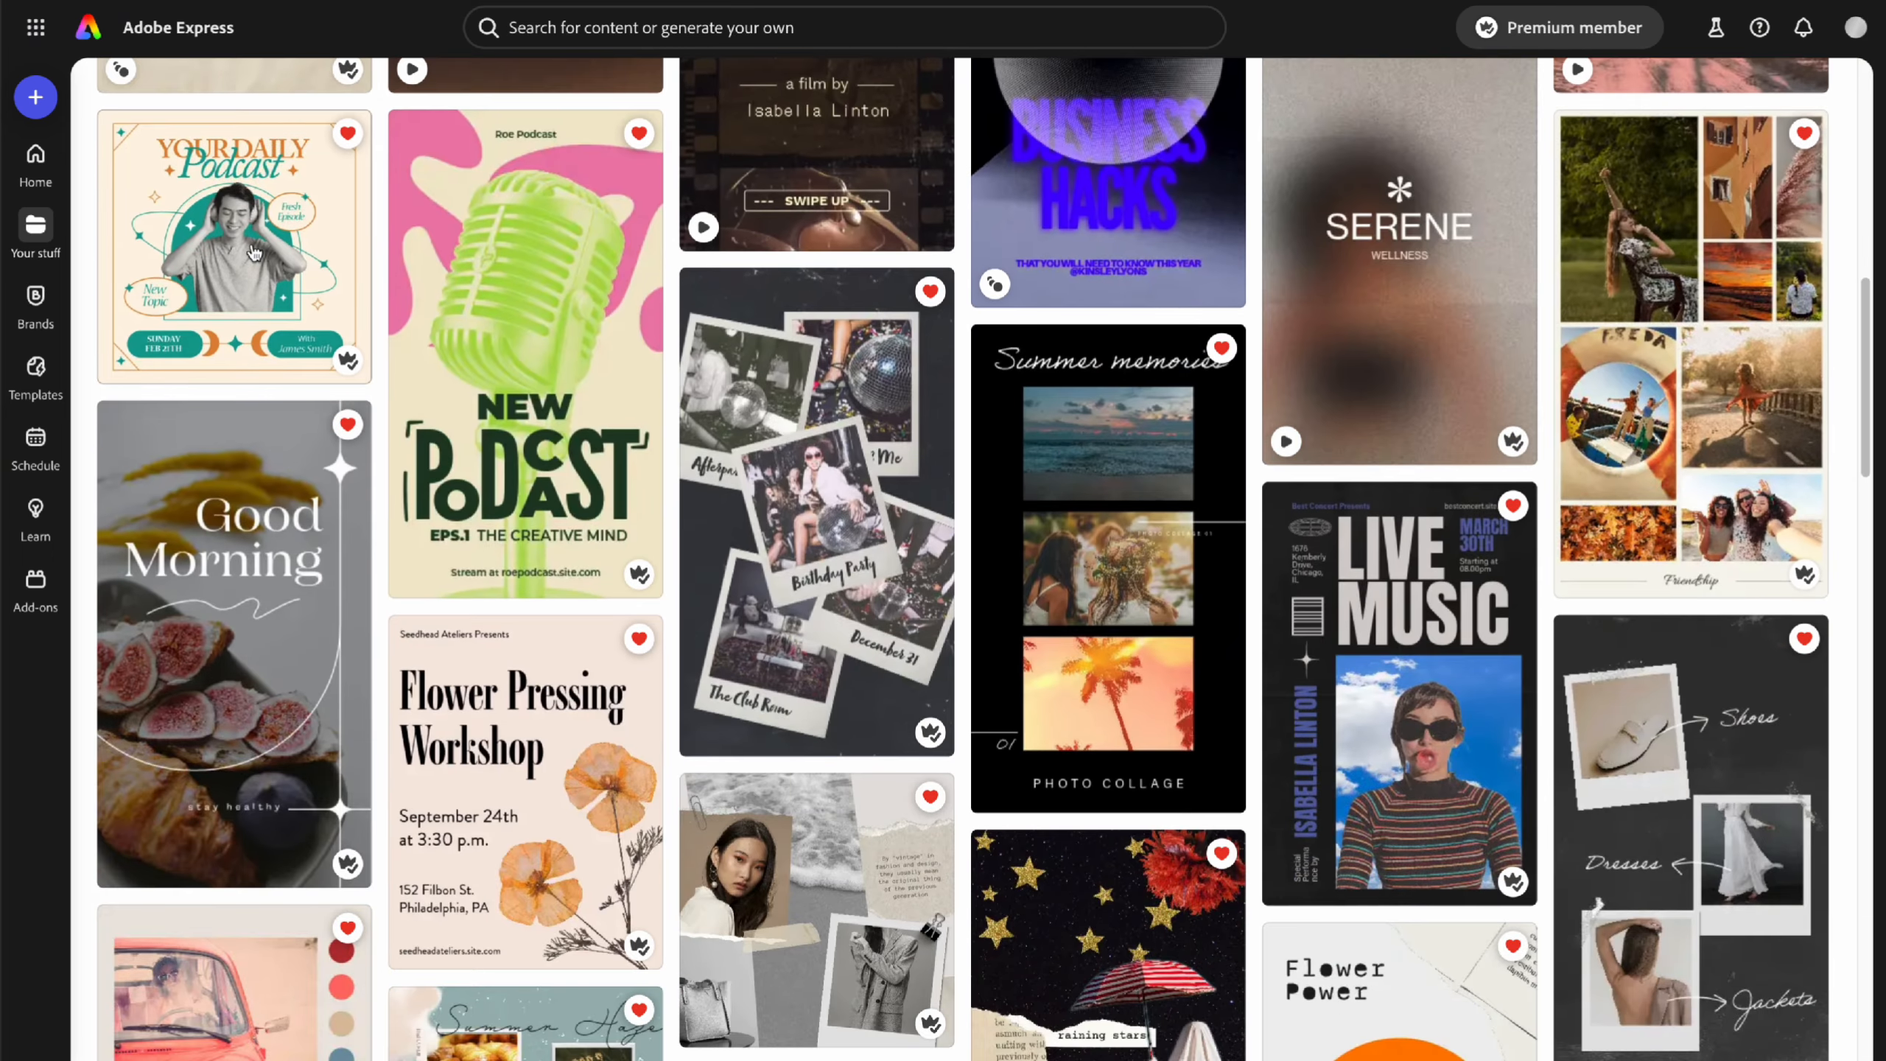
pyautogui.click(254, 253)
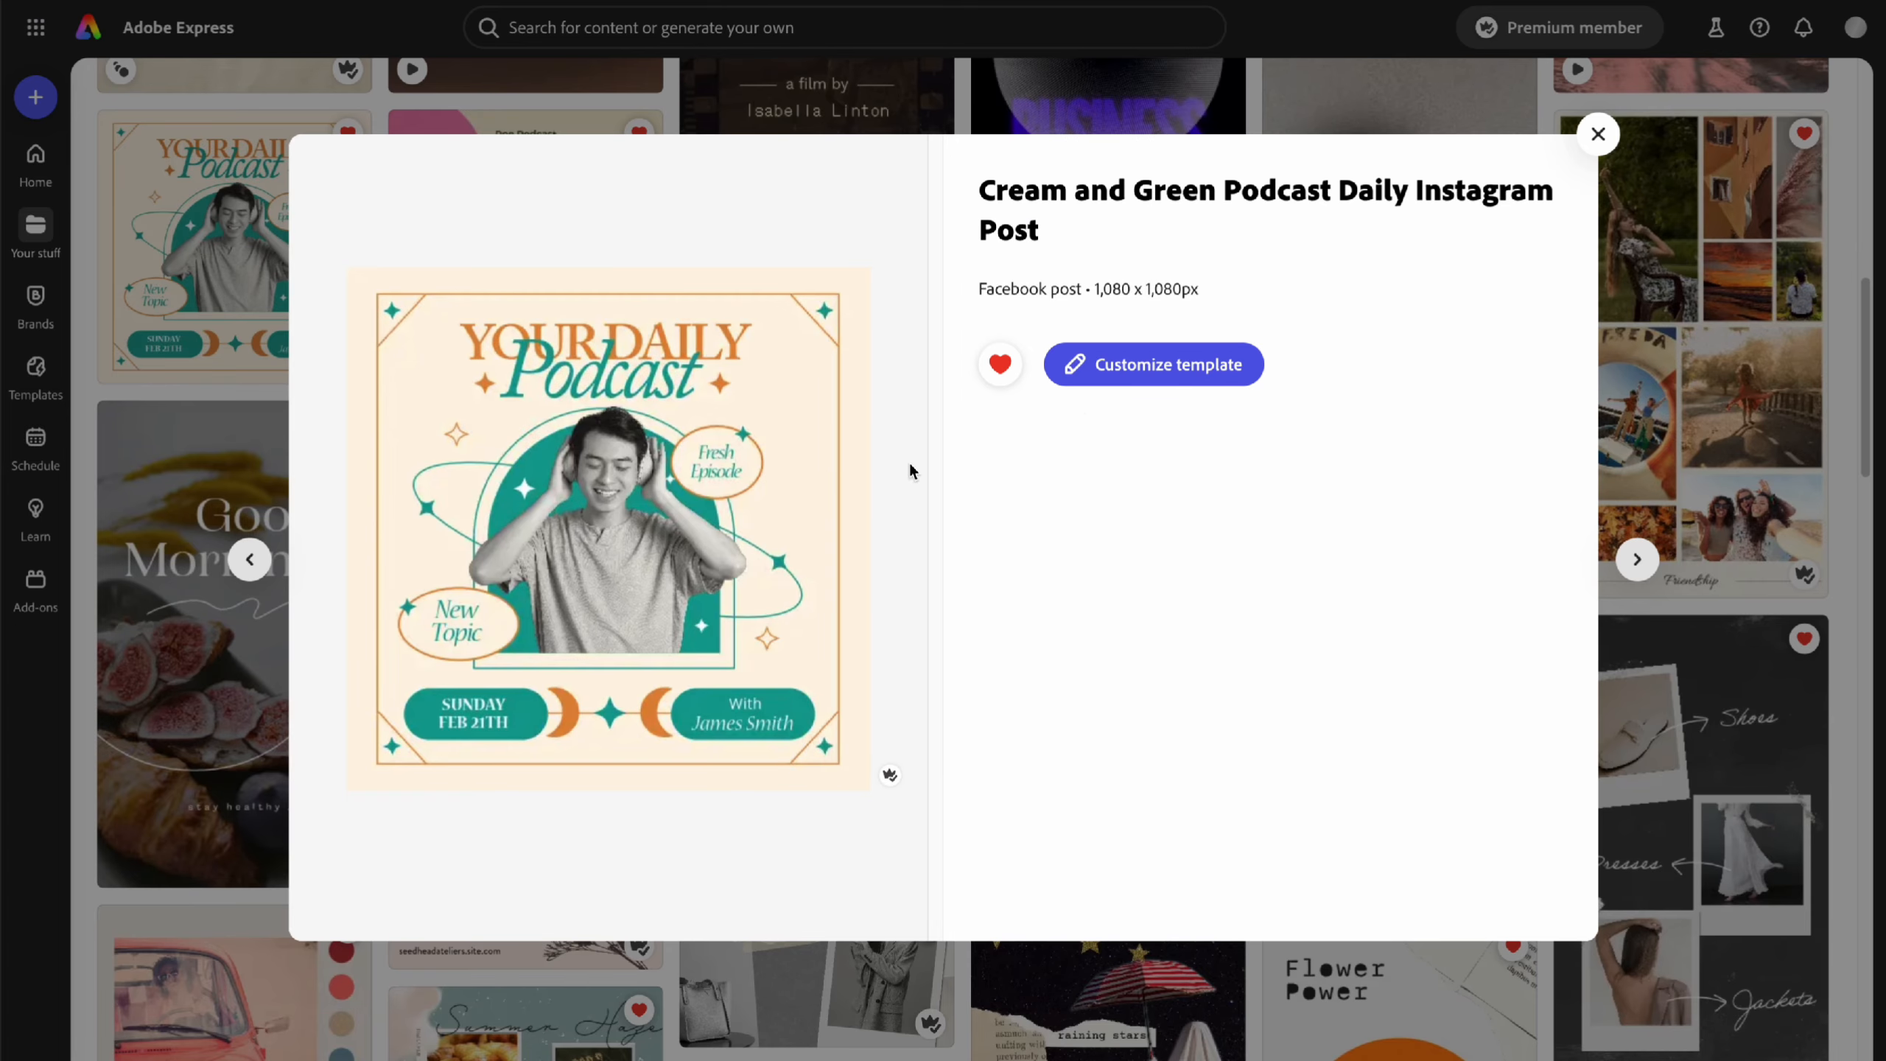
pyautogui.click(1130, 369)
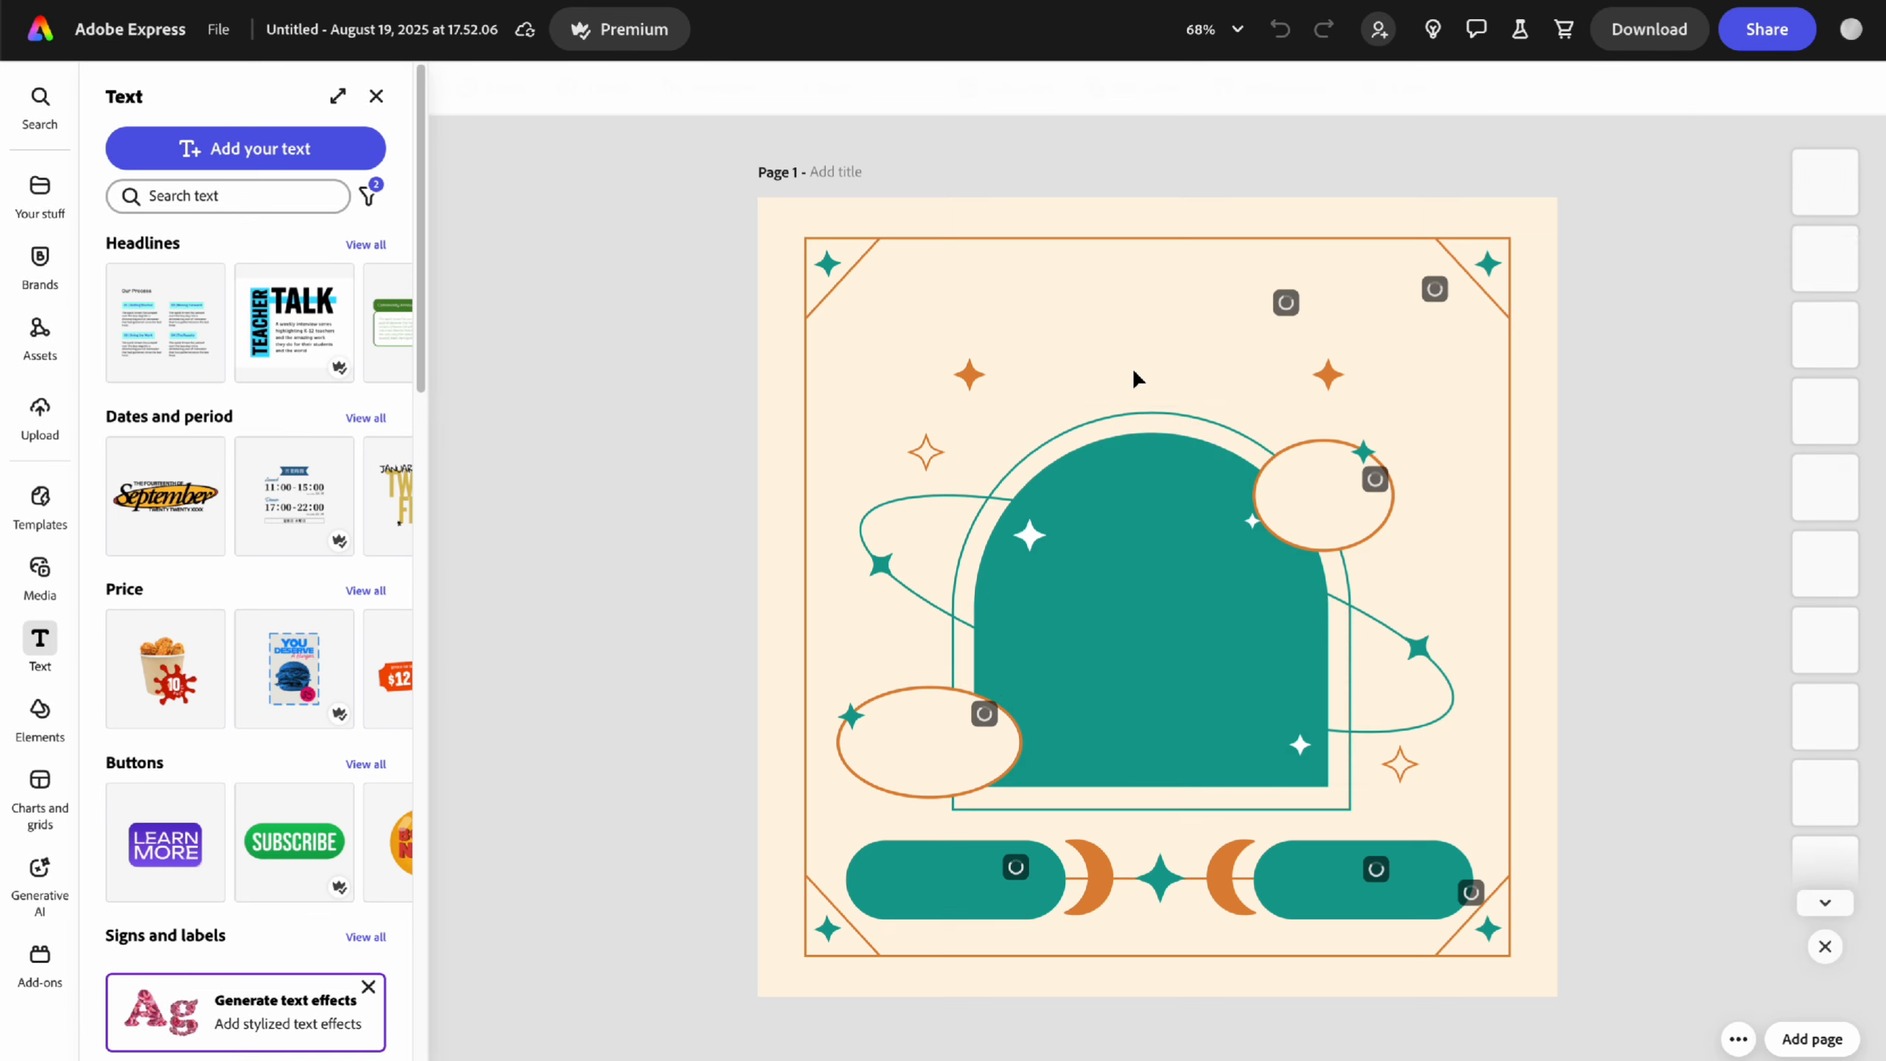
# - Close the Text panel and check the page options of the 1,080 × 1,080 px design
pyautogui.click(375, 95)
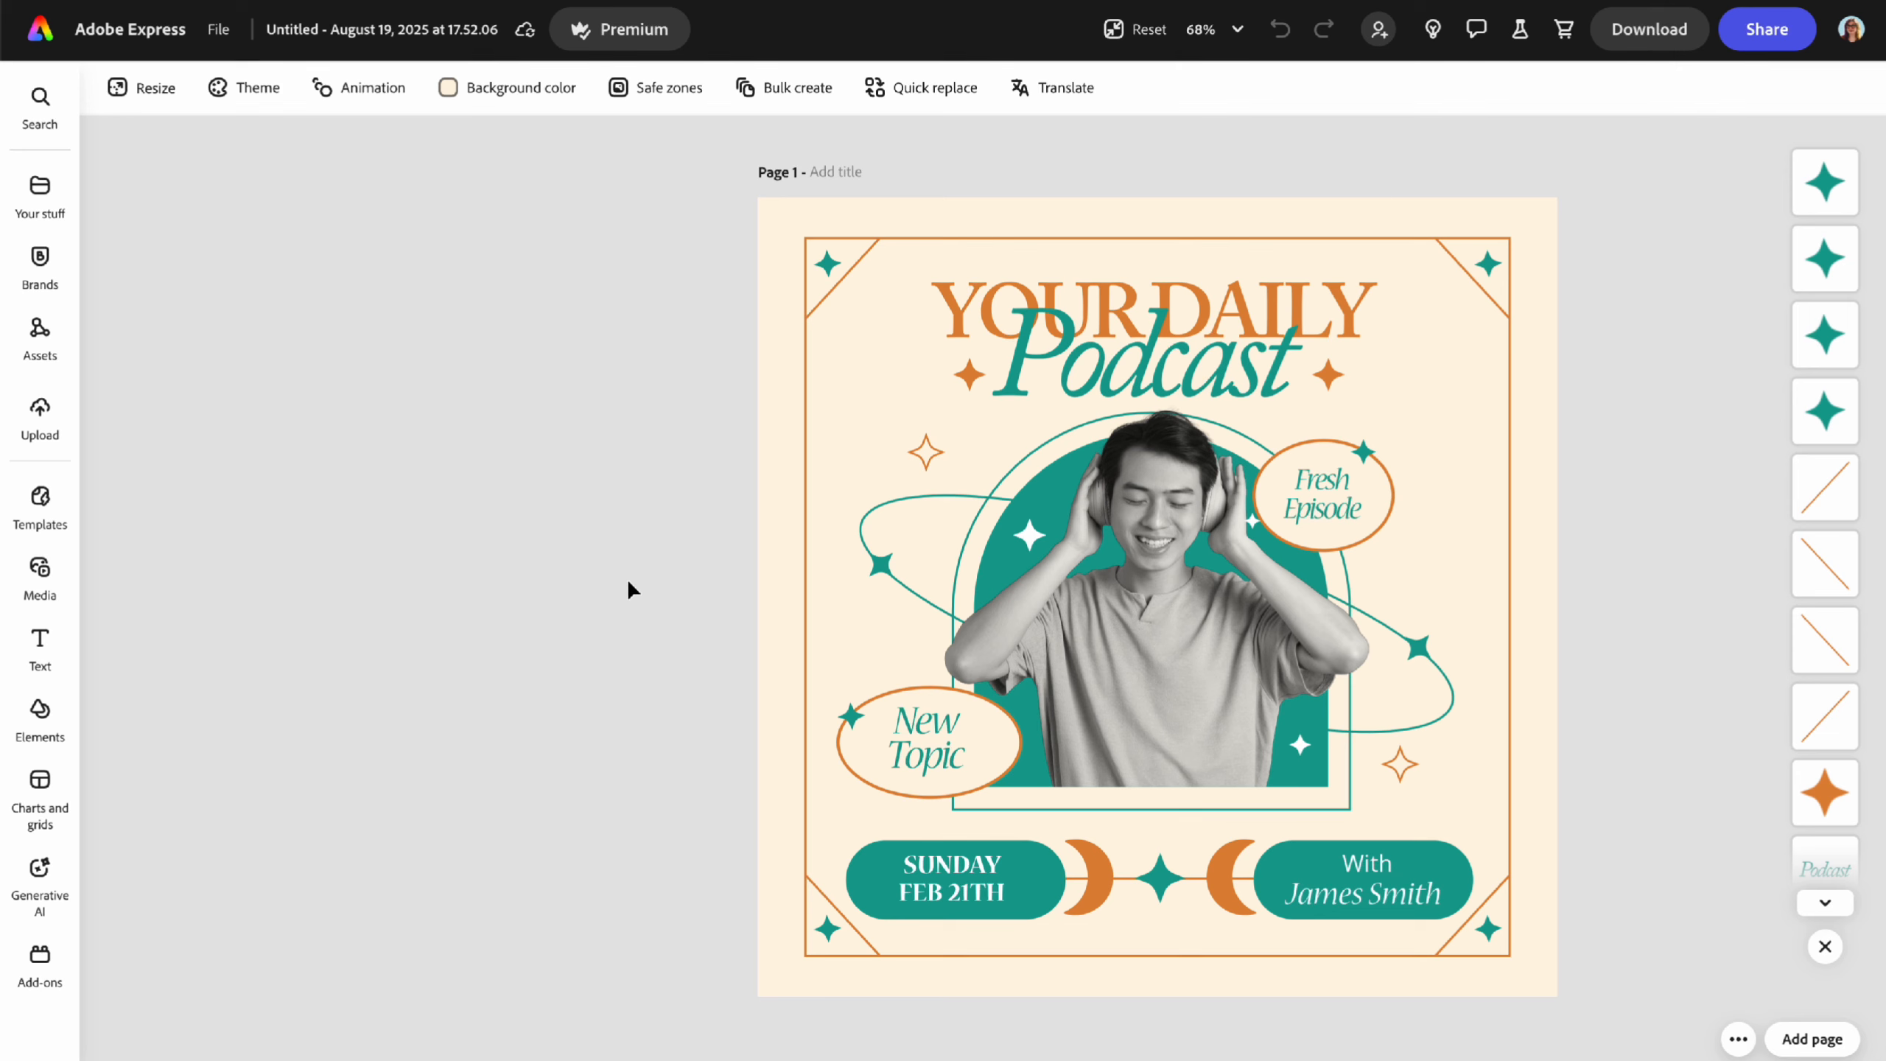
pyautogui.click(1738, 1039)
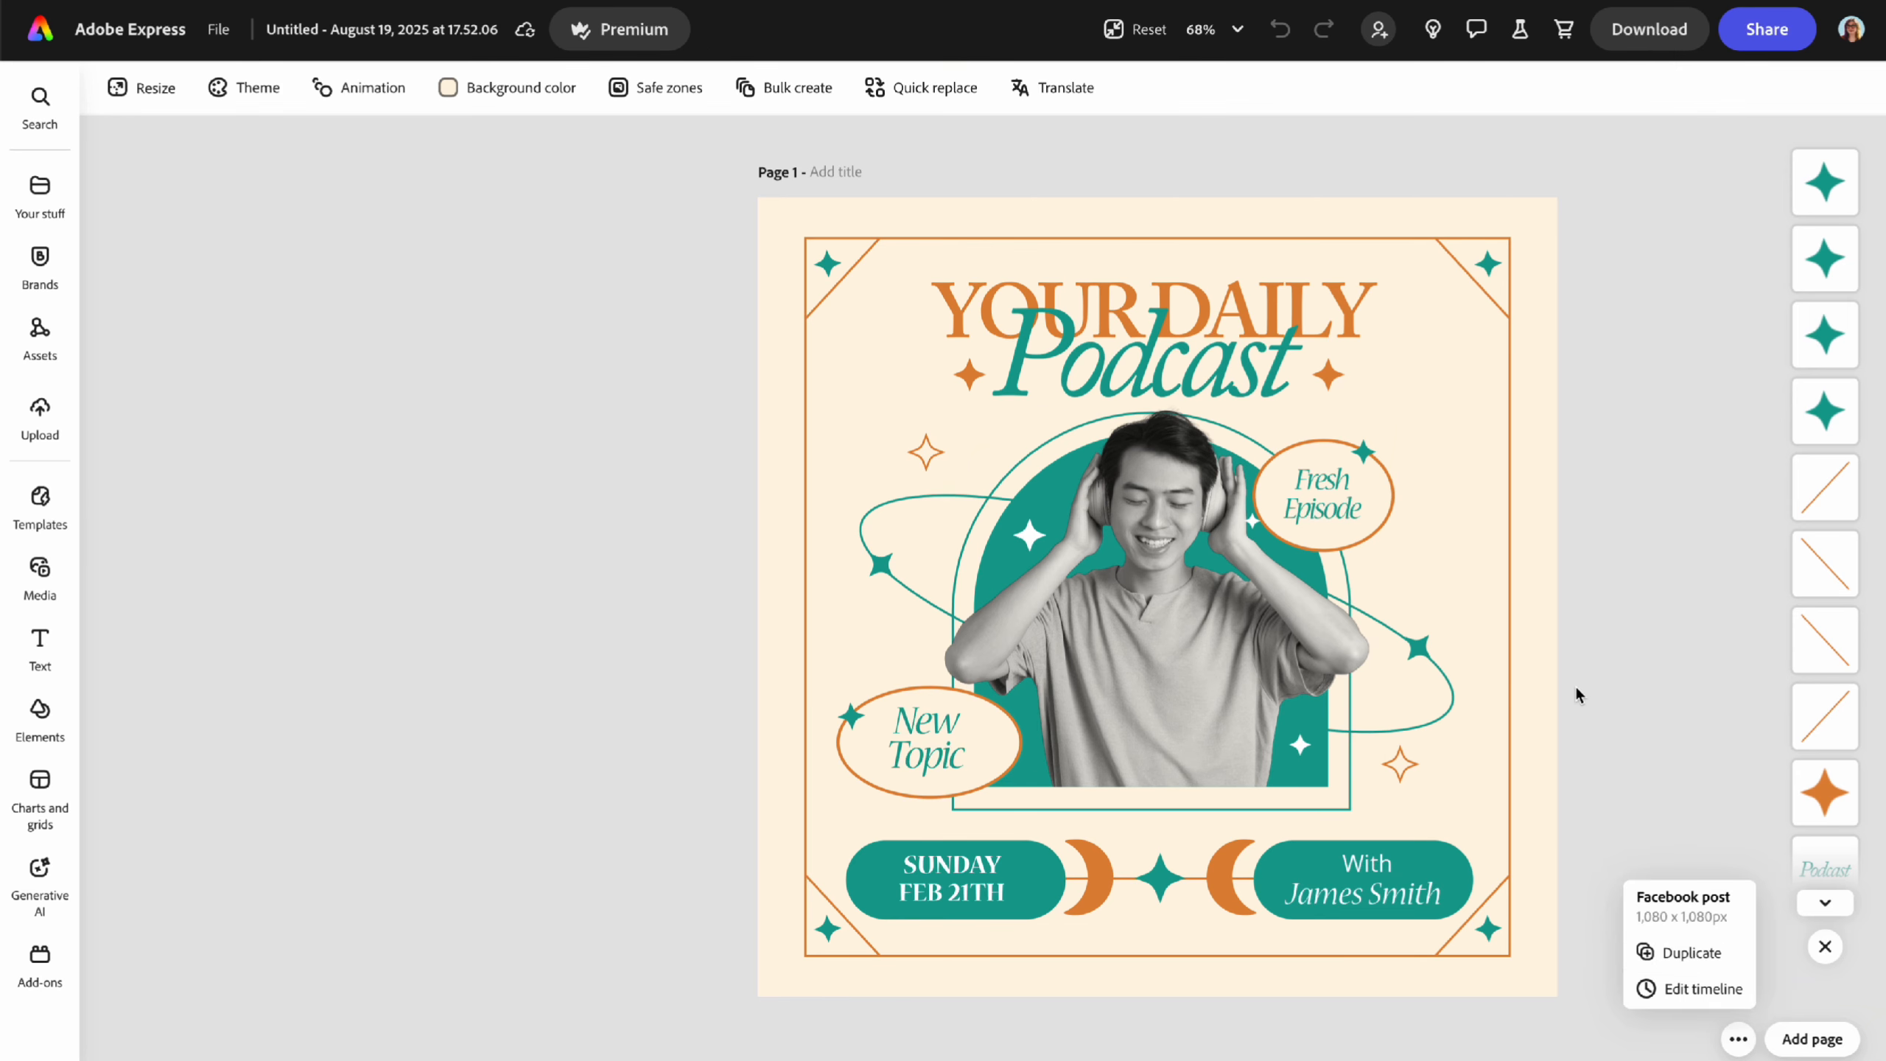
pyautogui.click(1639, 664)
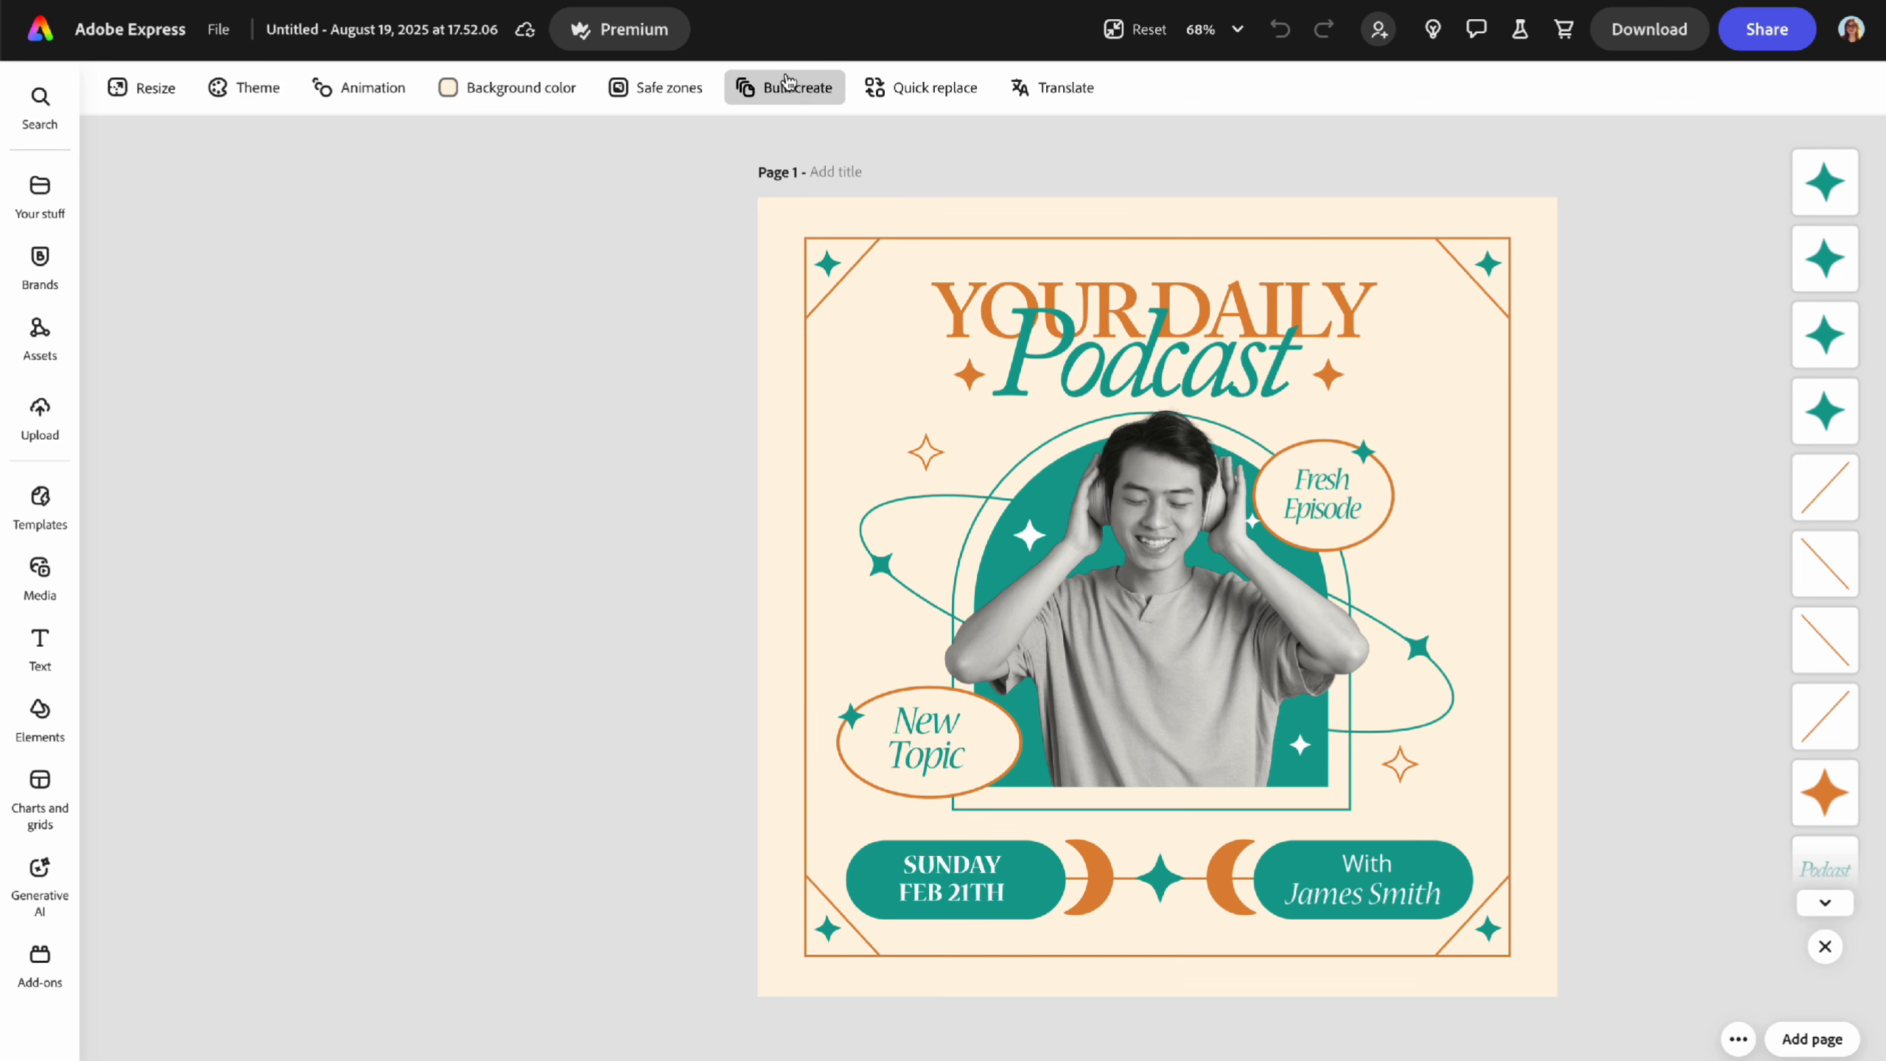
# - Start Bulk create and pick PodcastList.csv from _PROJECTS, previewing it with Quick Look
pyautogui.click(809, 83)
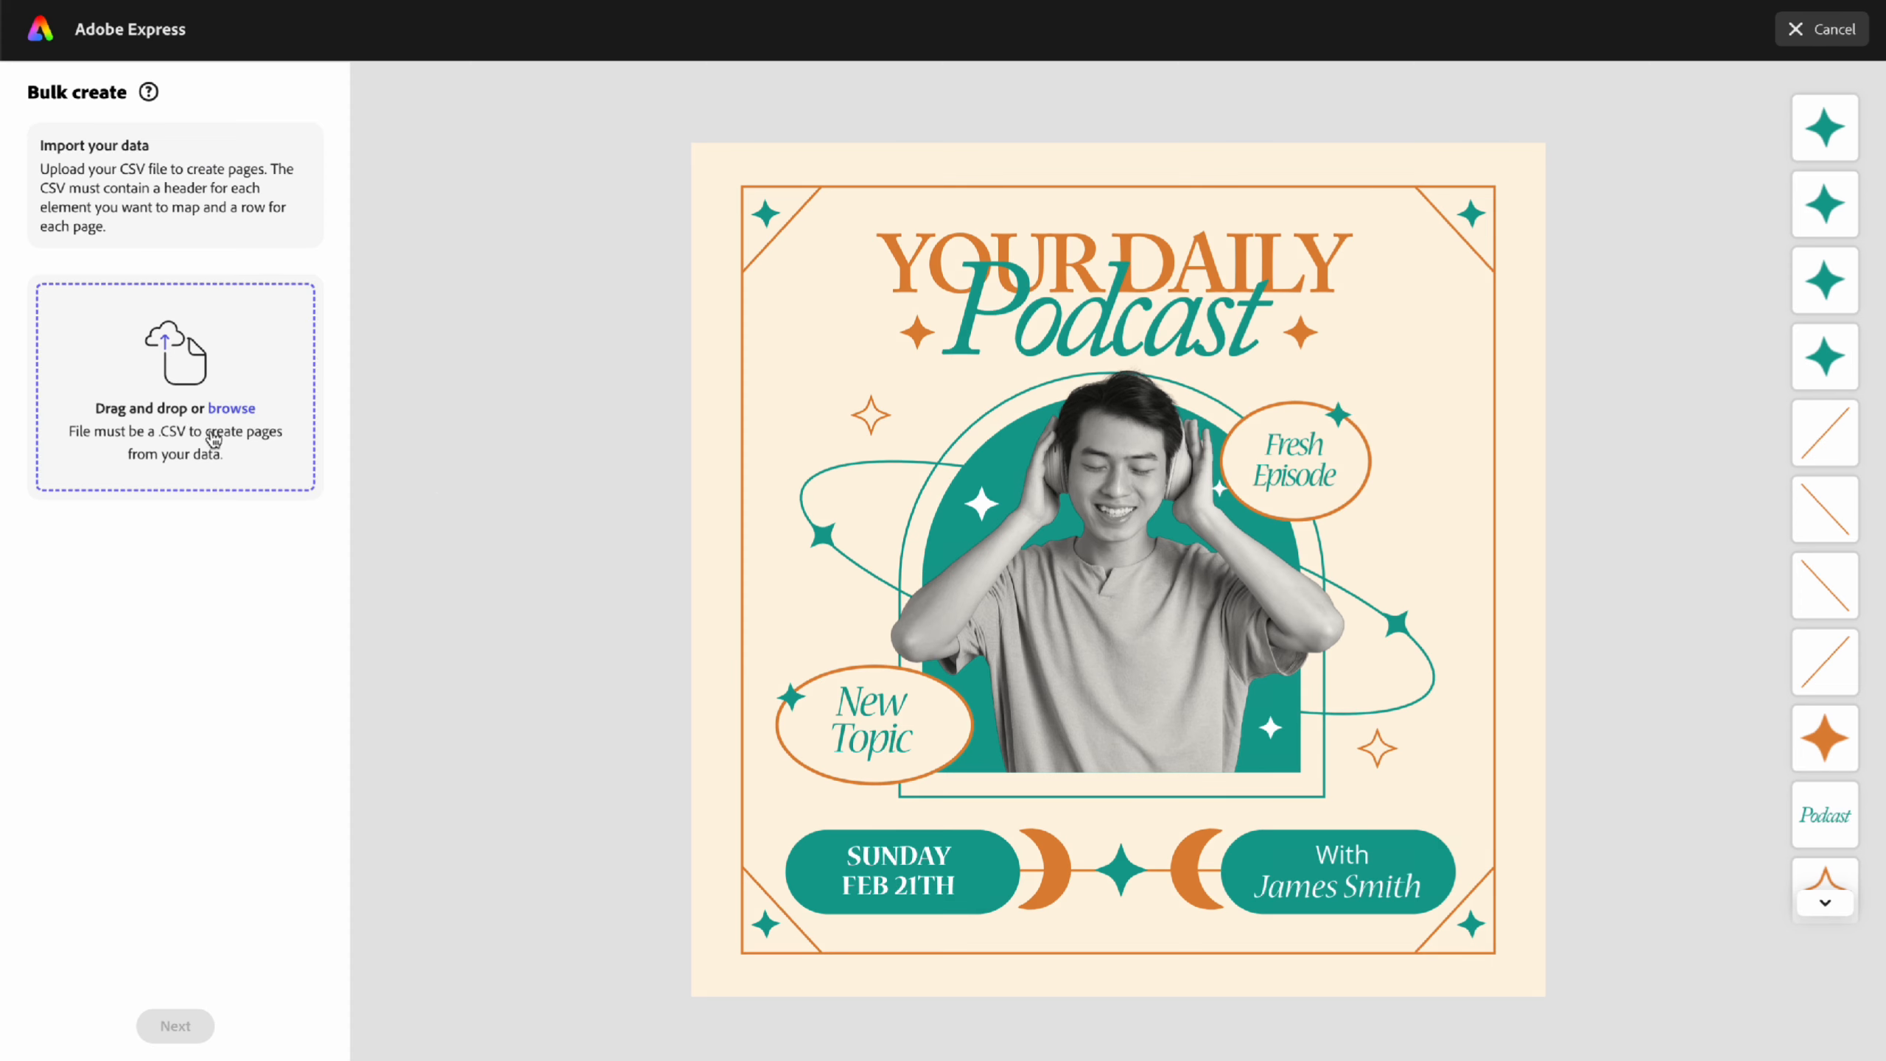
pyautogui.click(184, 418)
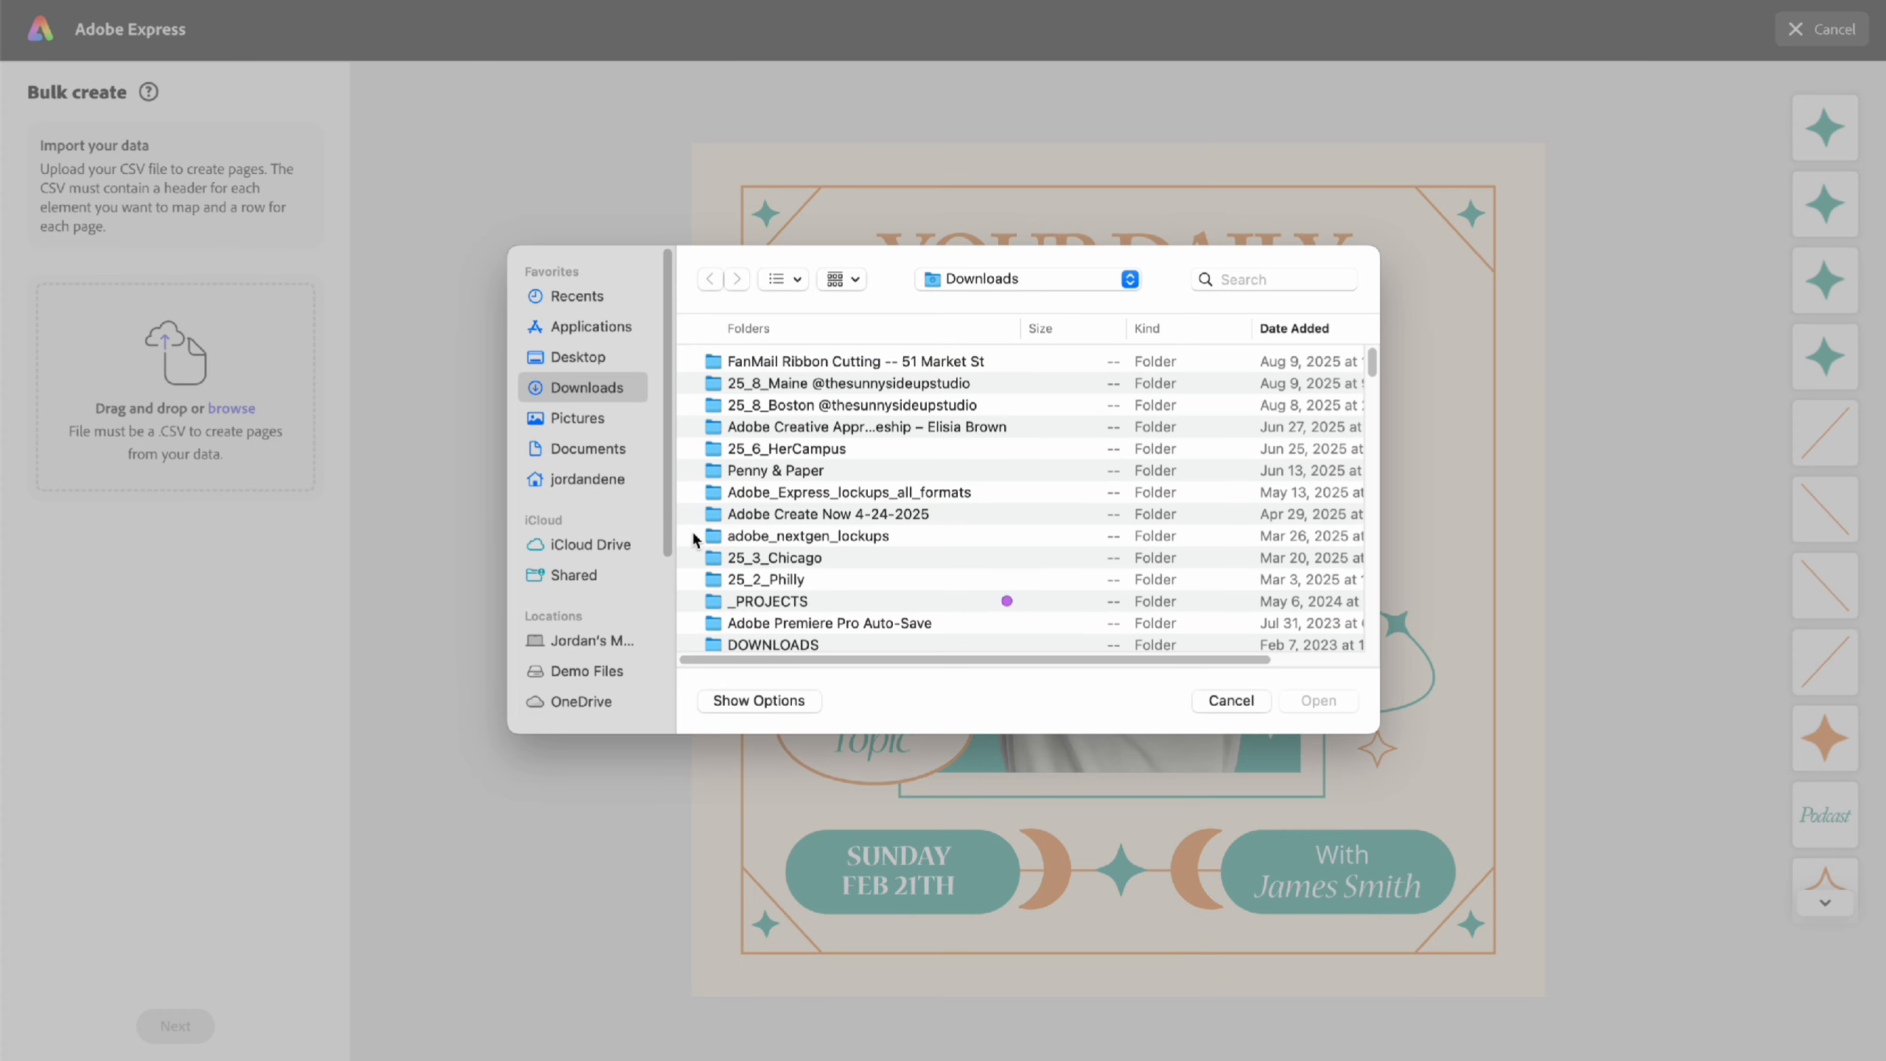
pyautogui.doubleClick(767, 606)
pyautogui.scroll(-5, 874, 605)
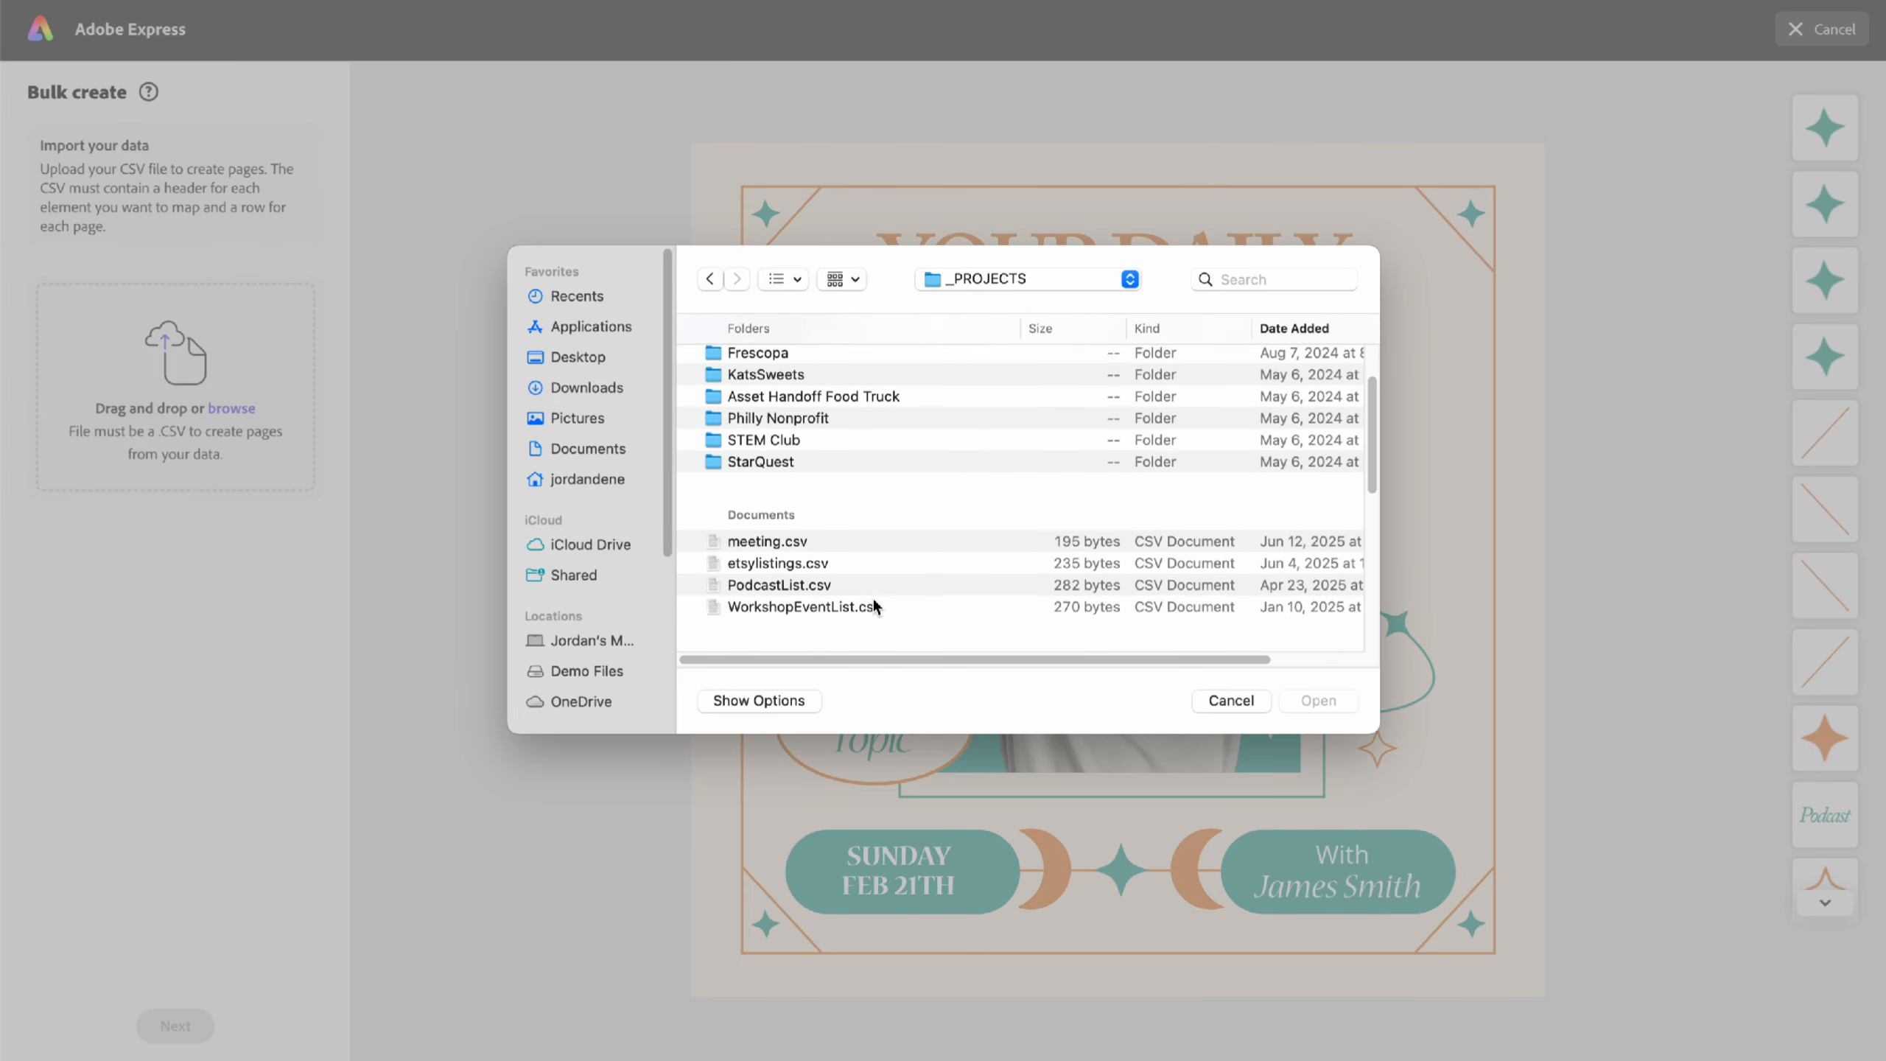
pyautogui.click(760, 508)
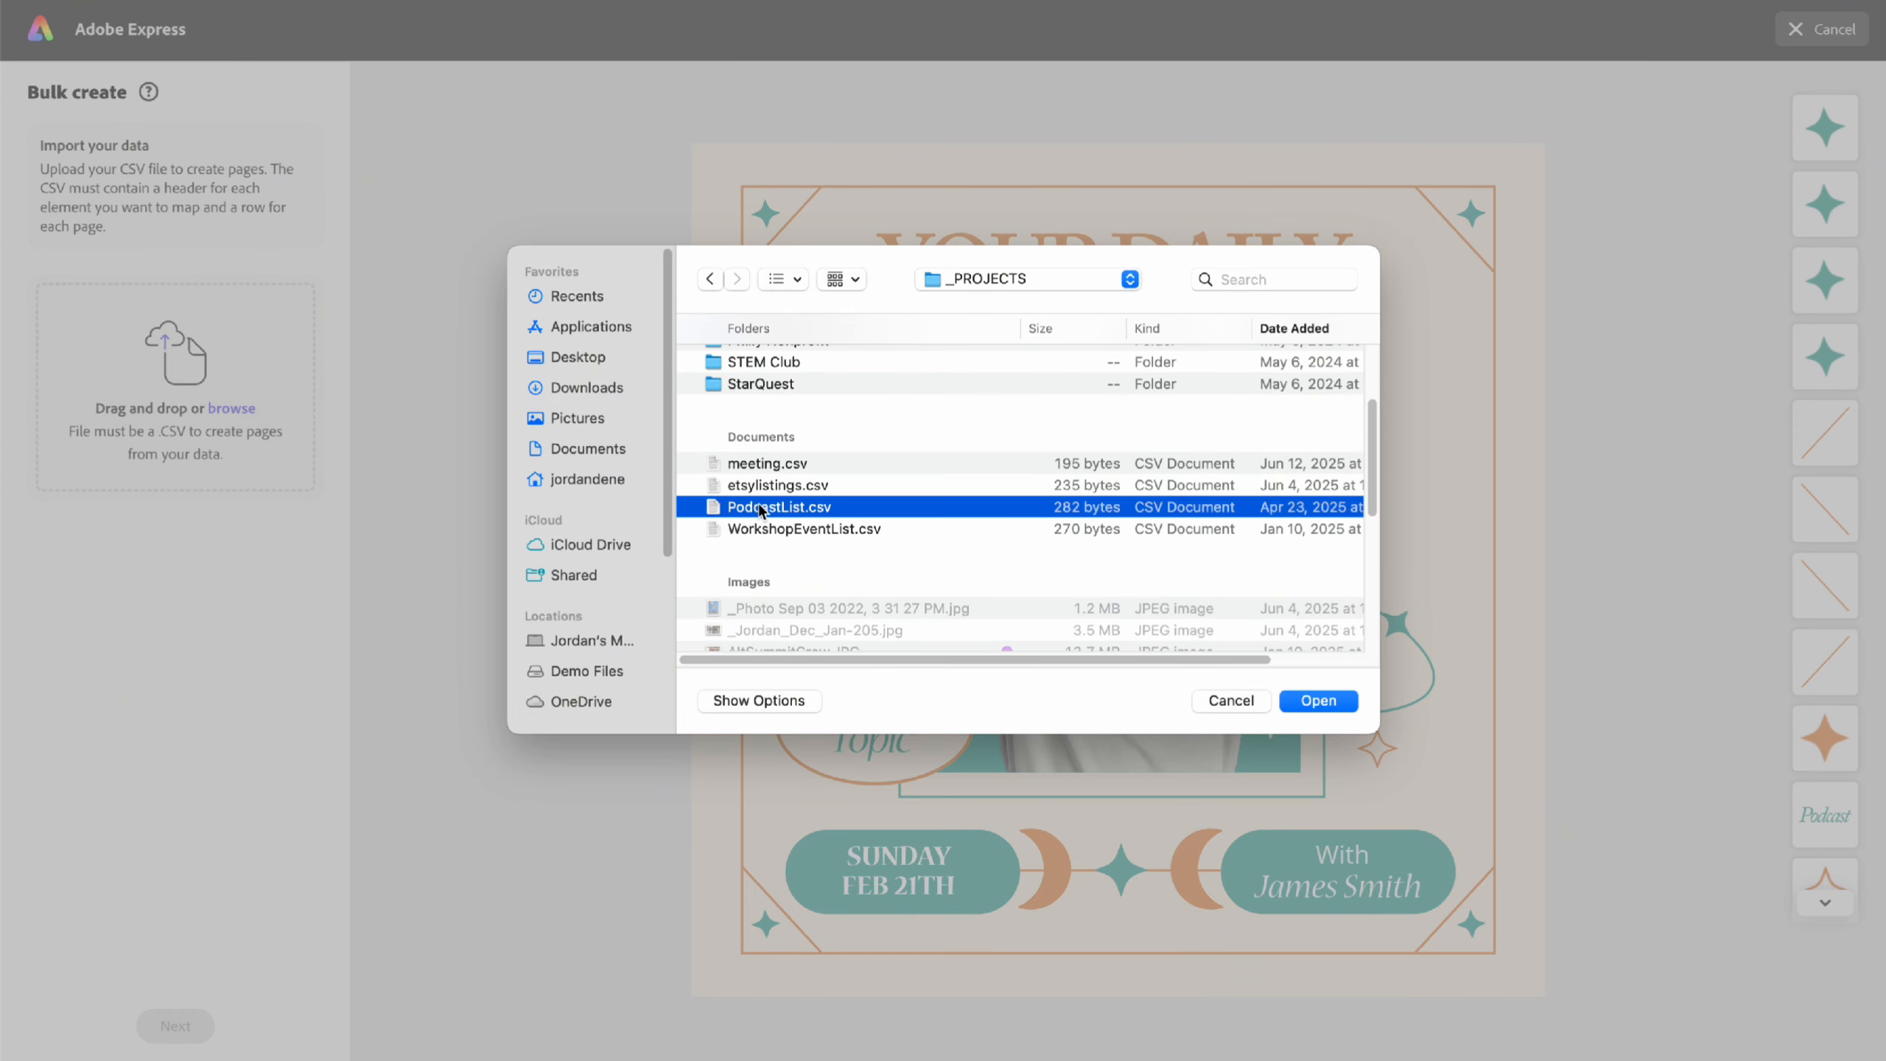
pyautogui.press('space')
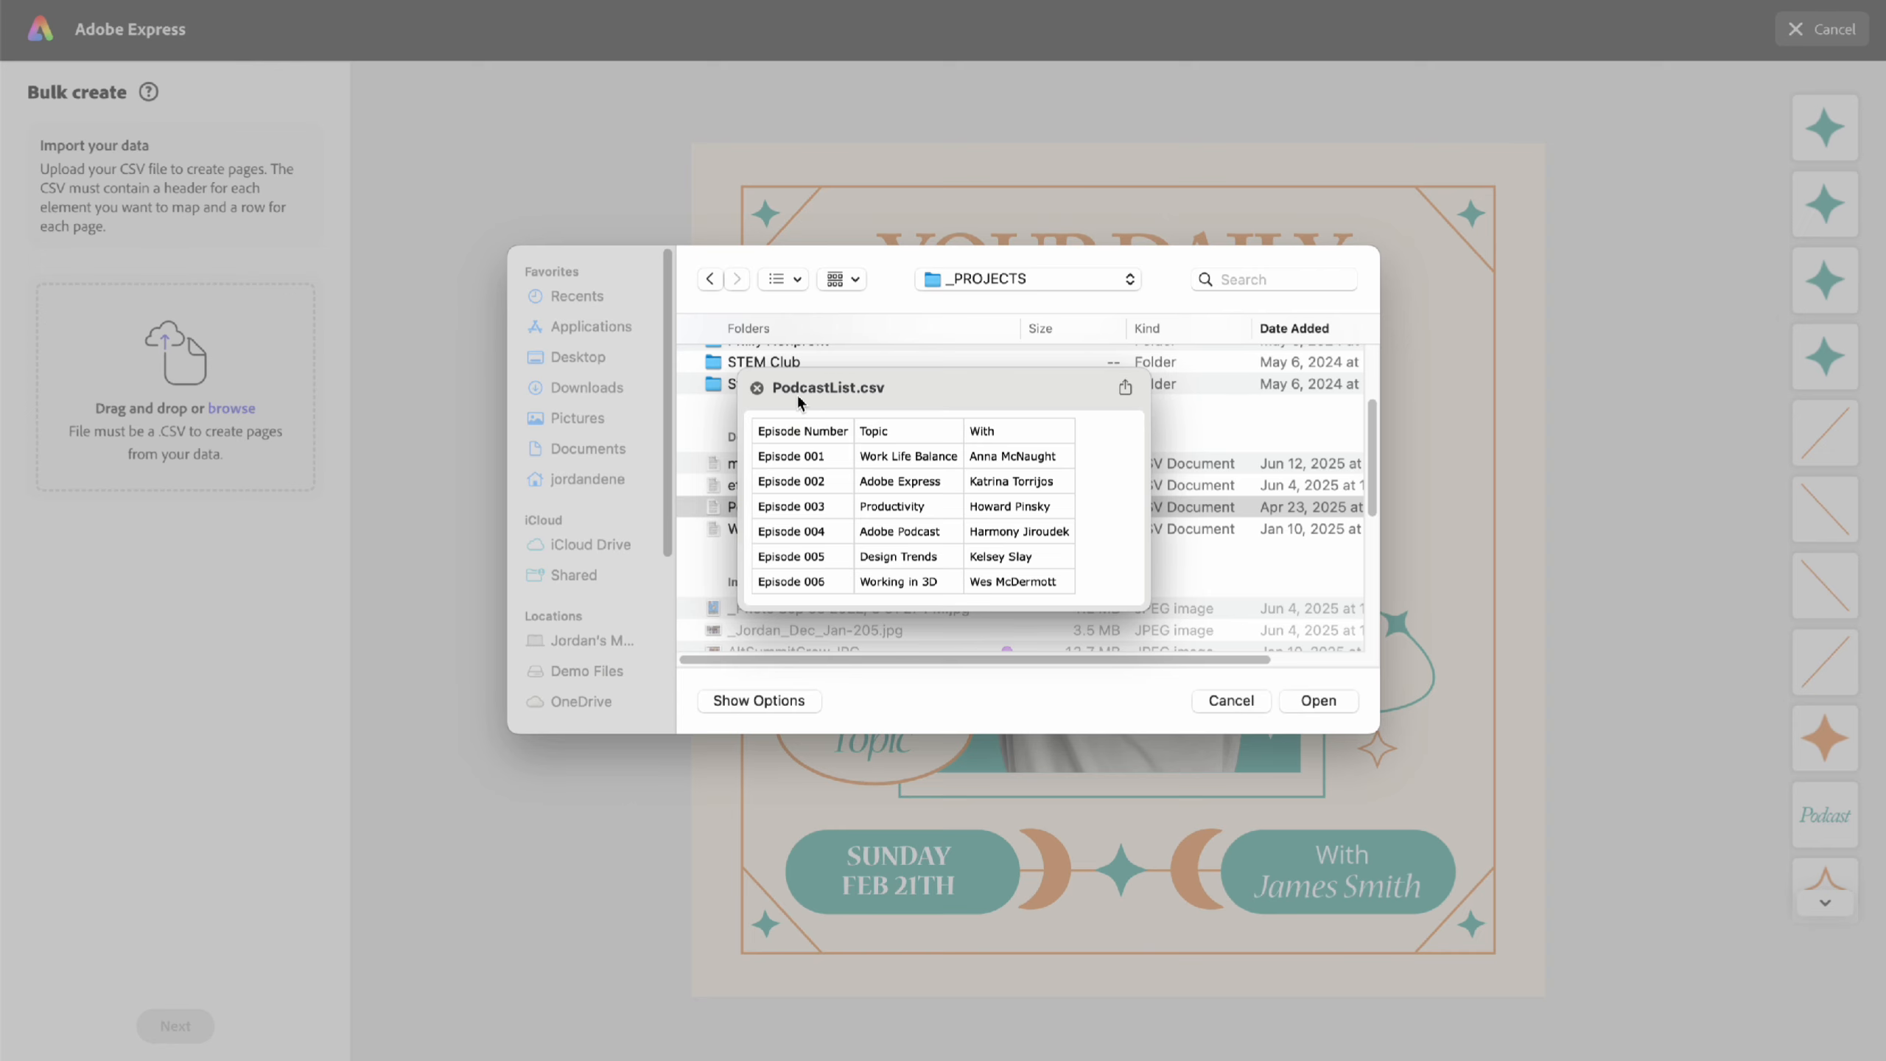
pyautogui.click(757, 386)
# - Load PodcastList.csv and link the Fresh Episode text to the Episode Number column
pyautogui.click(1306, 700)
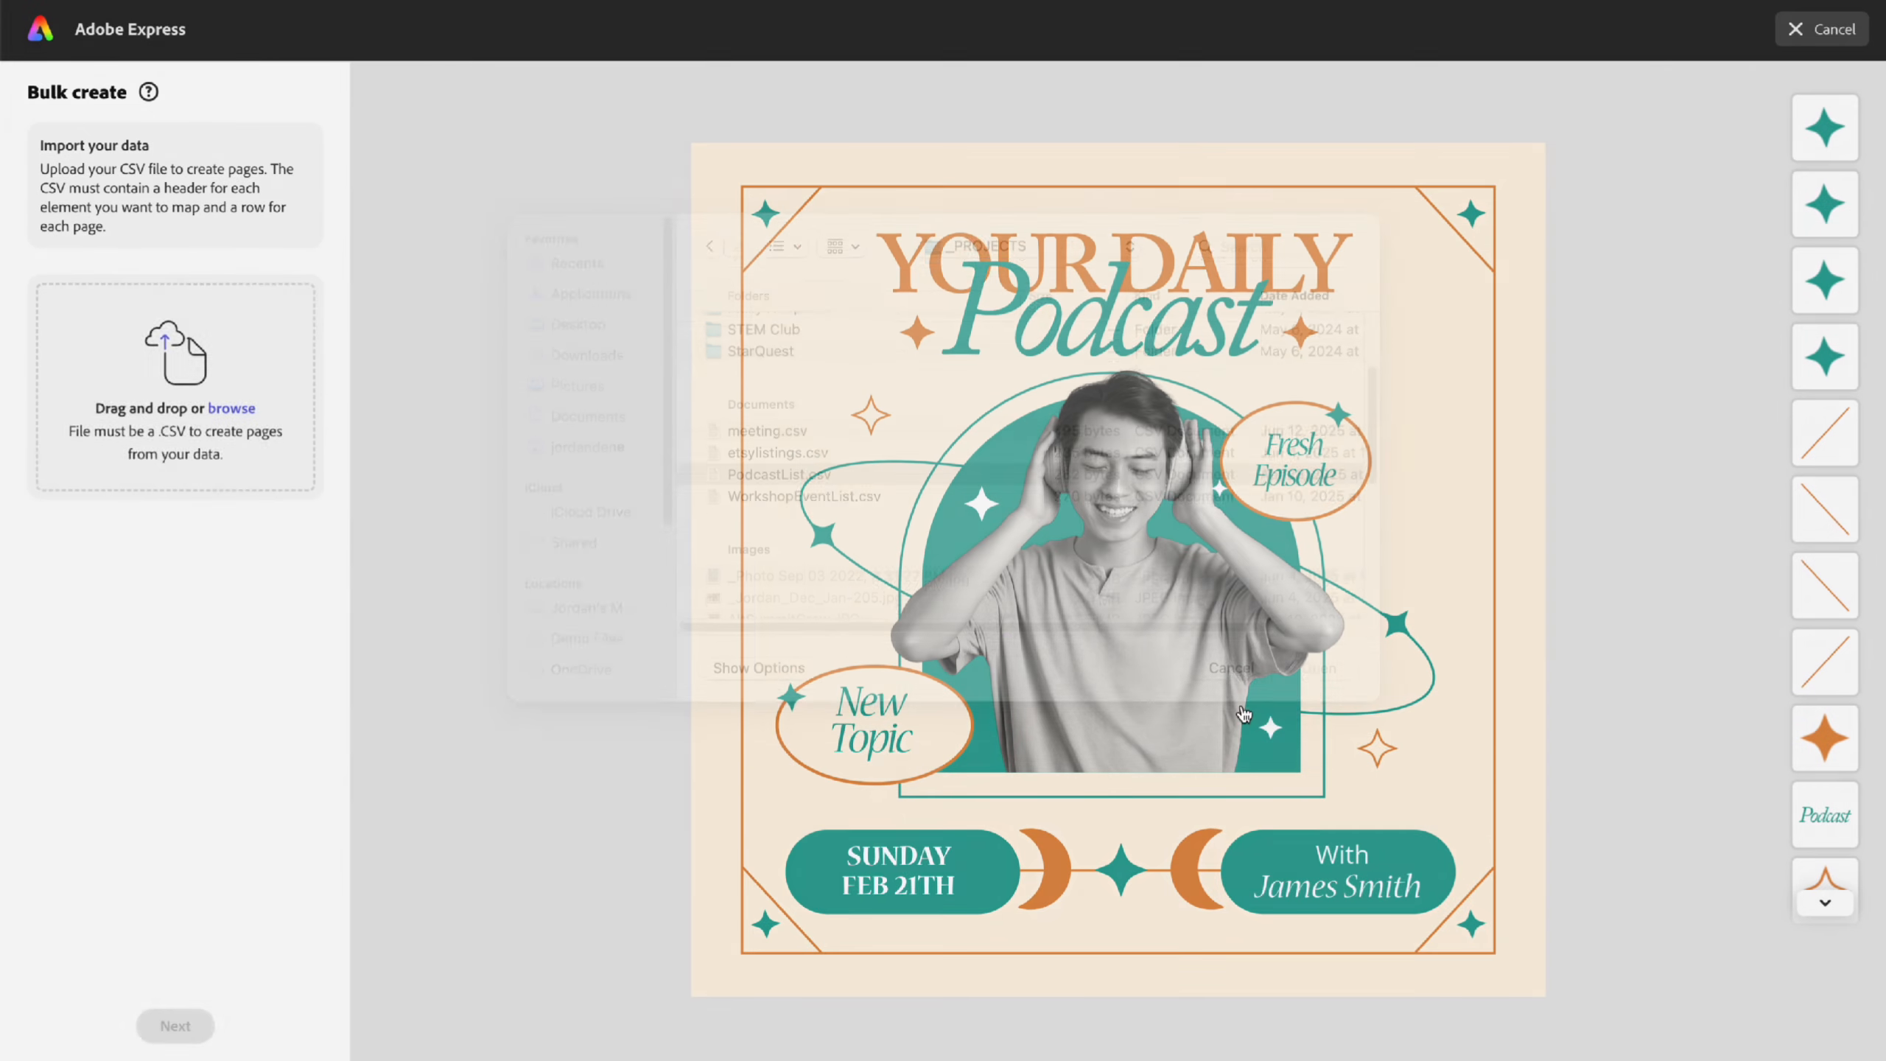
pyautogui.click(191, 1033)
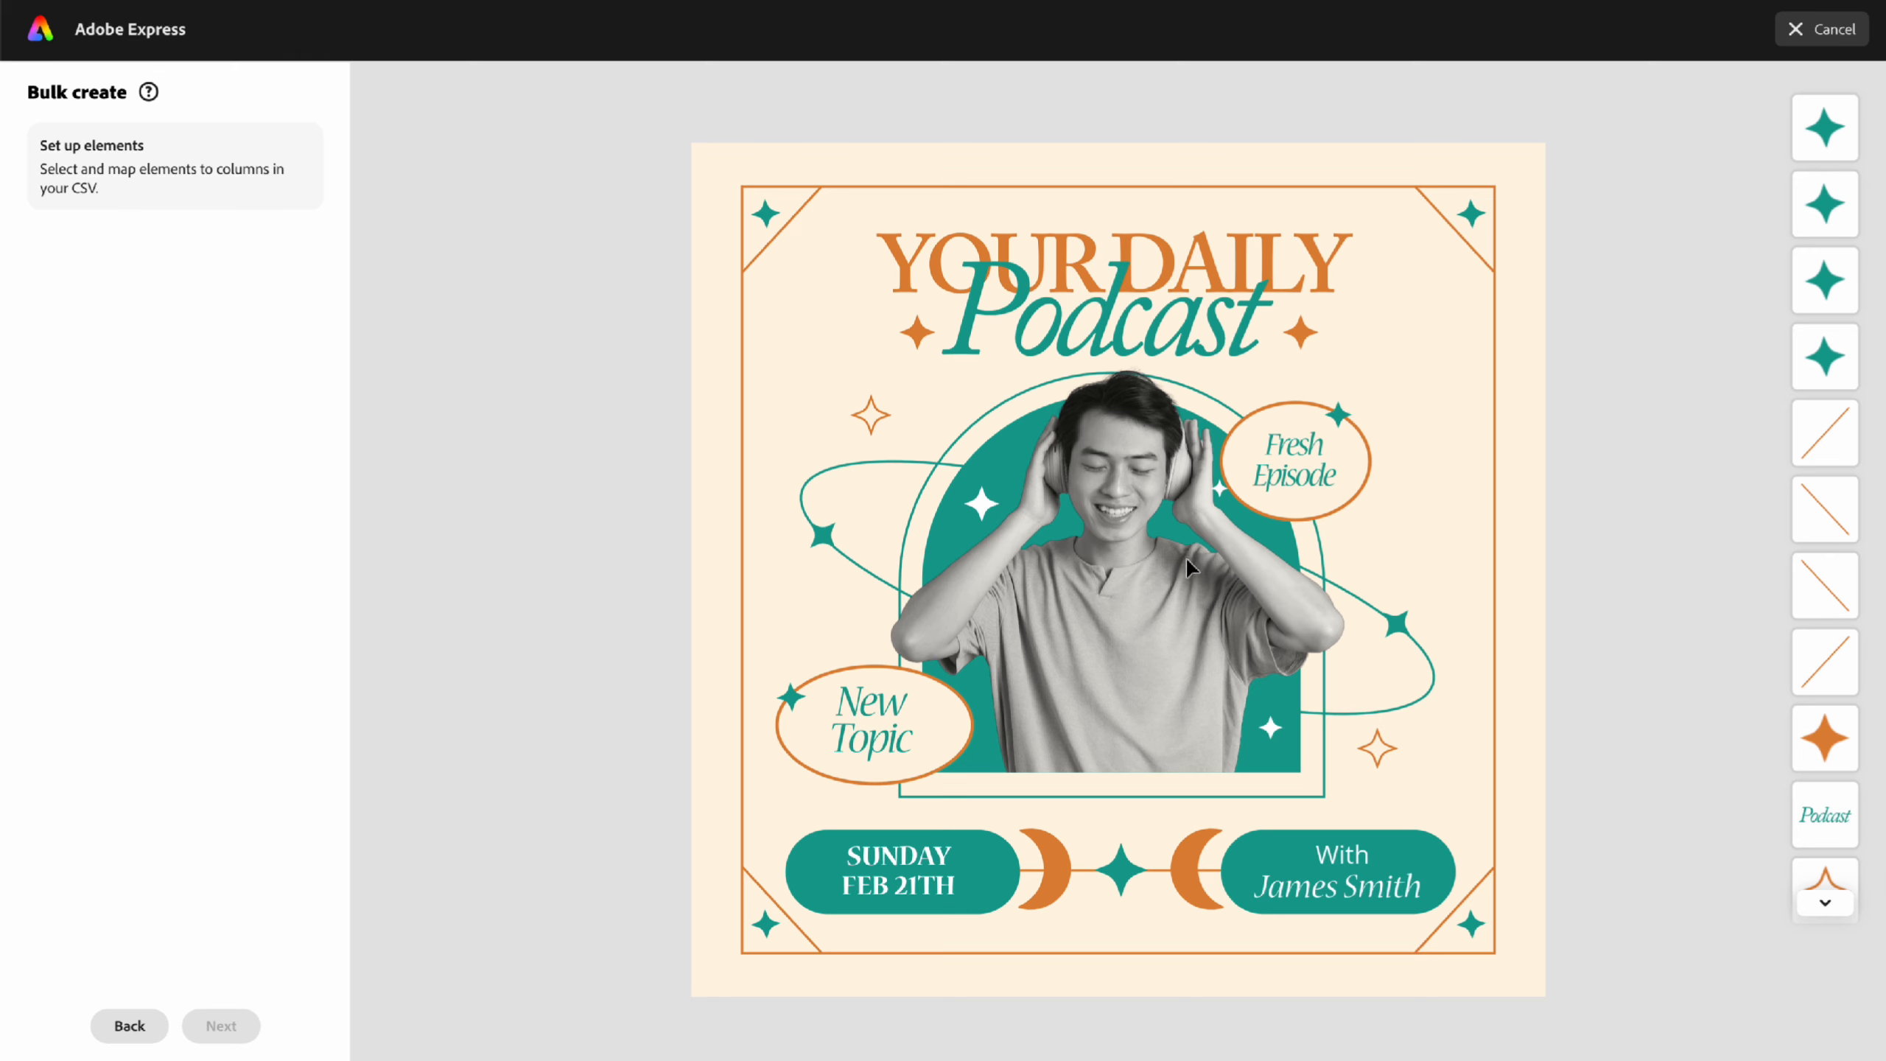
pyautogui.click(1300, 480)
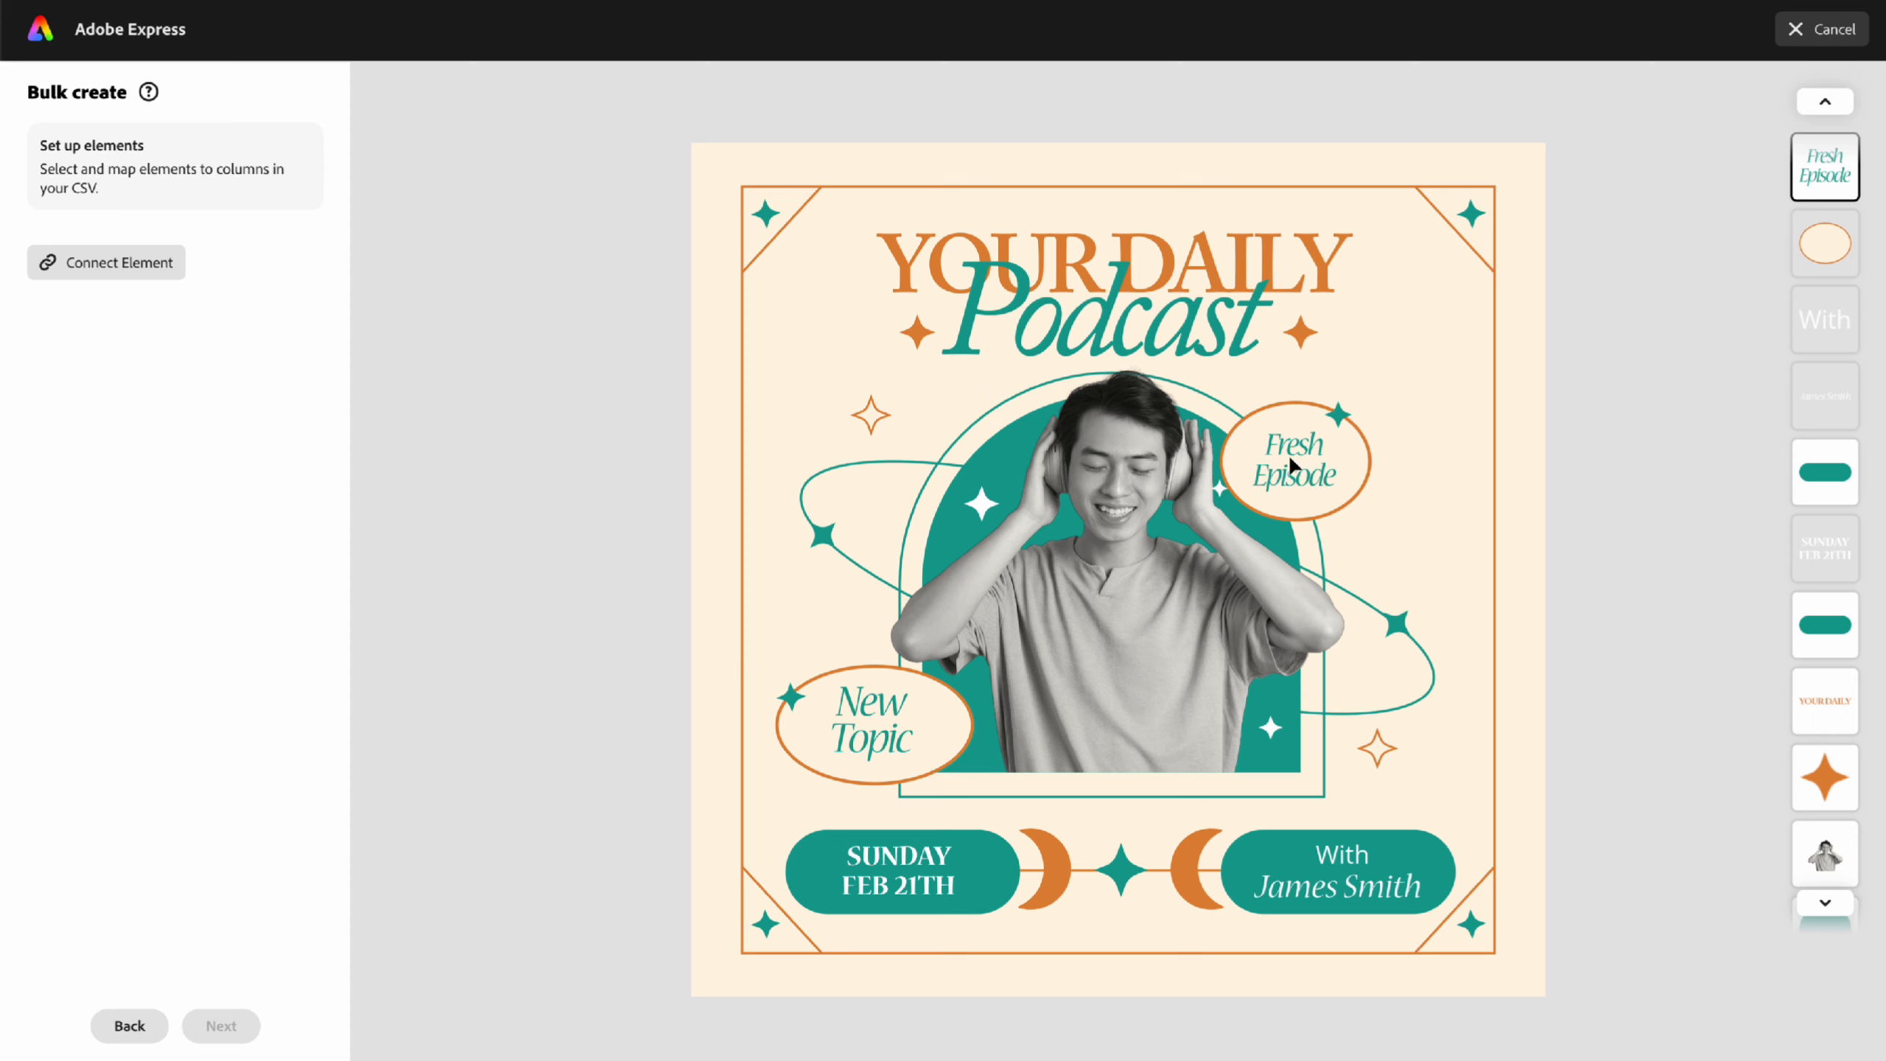
pyautogui.click(93, 272)
pyautogui.click(135, 278)
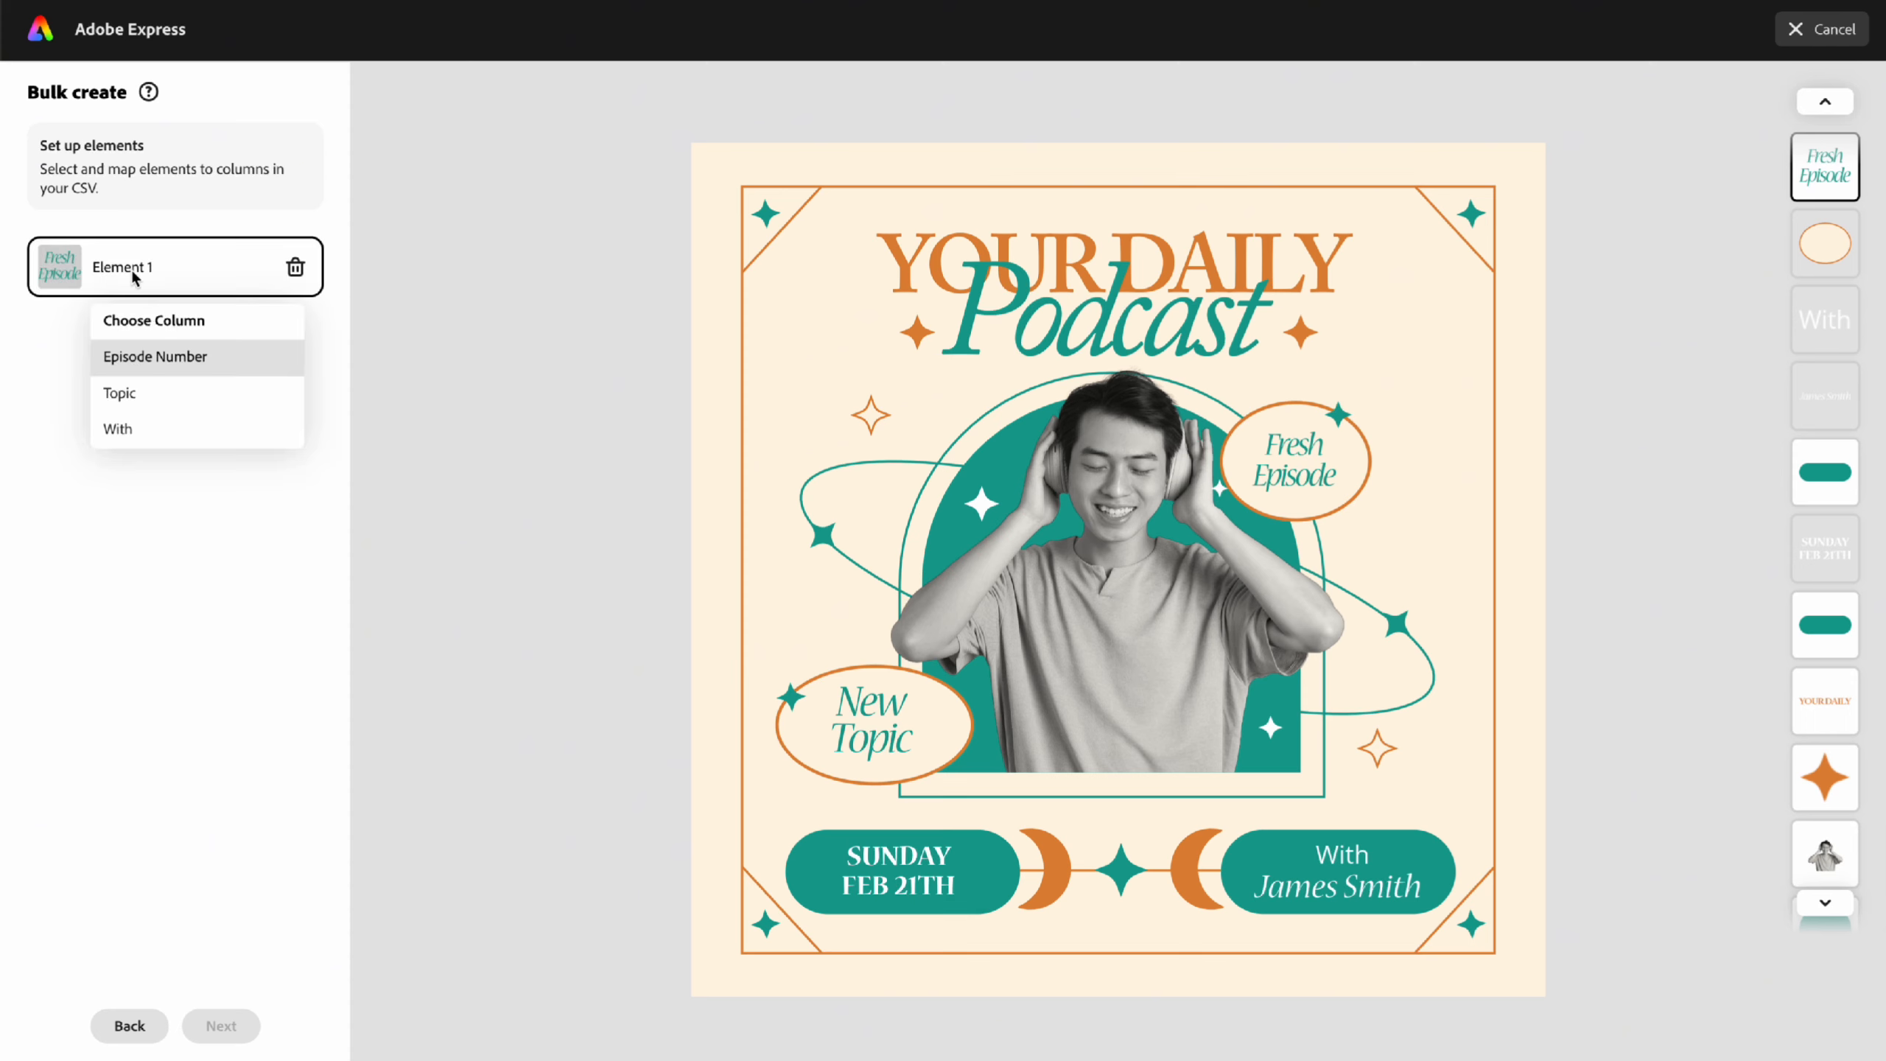
pyautogui.click(152, 356)
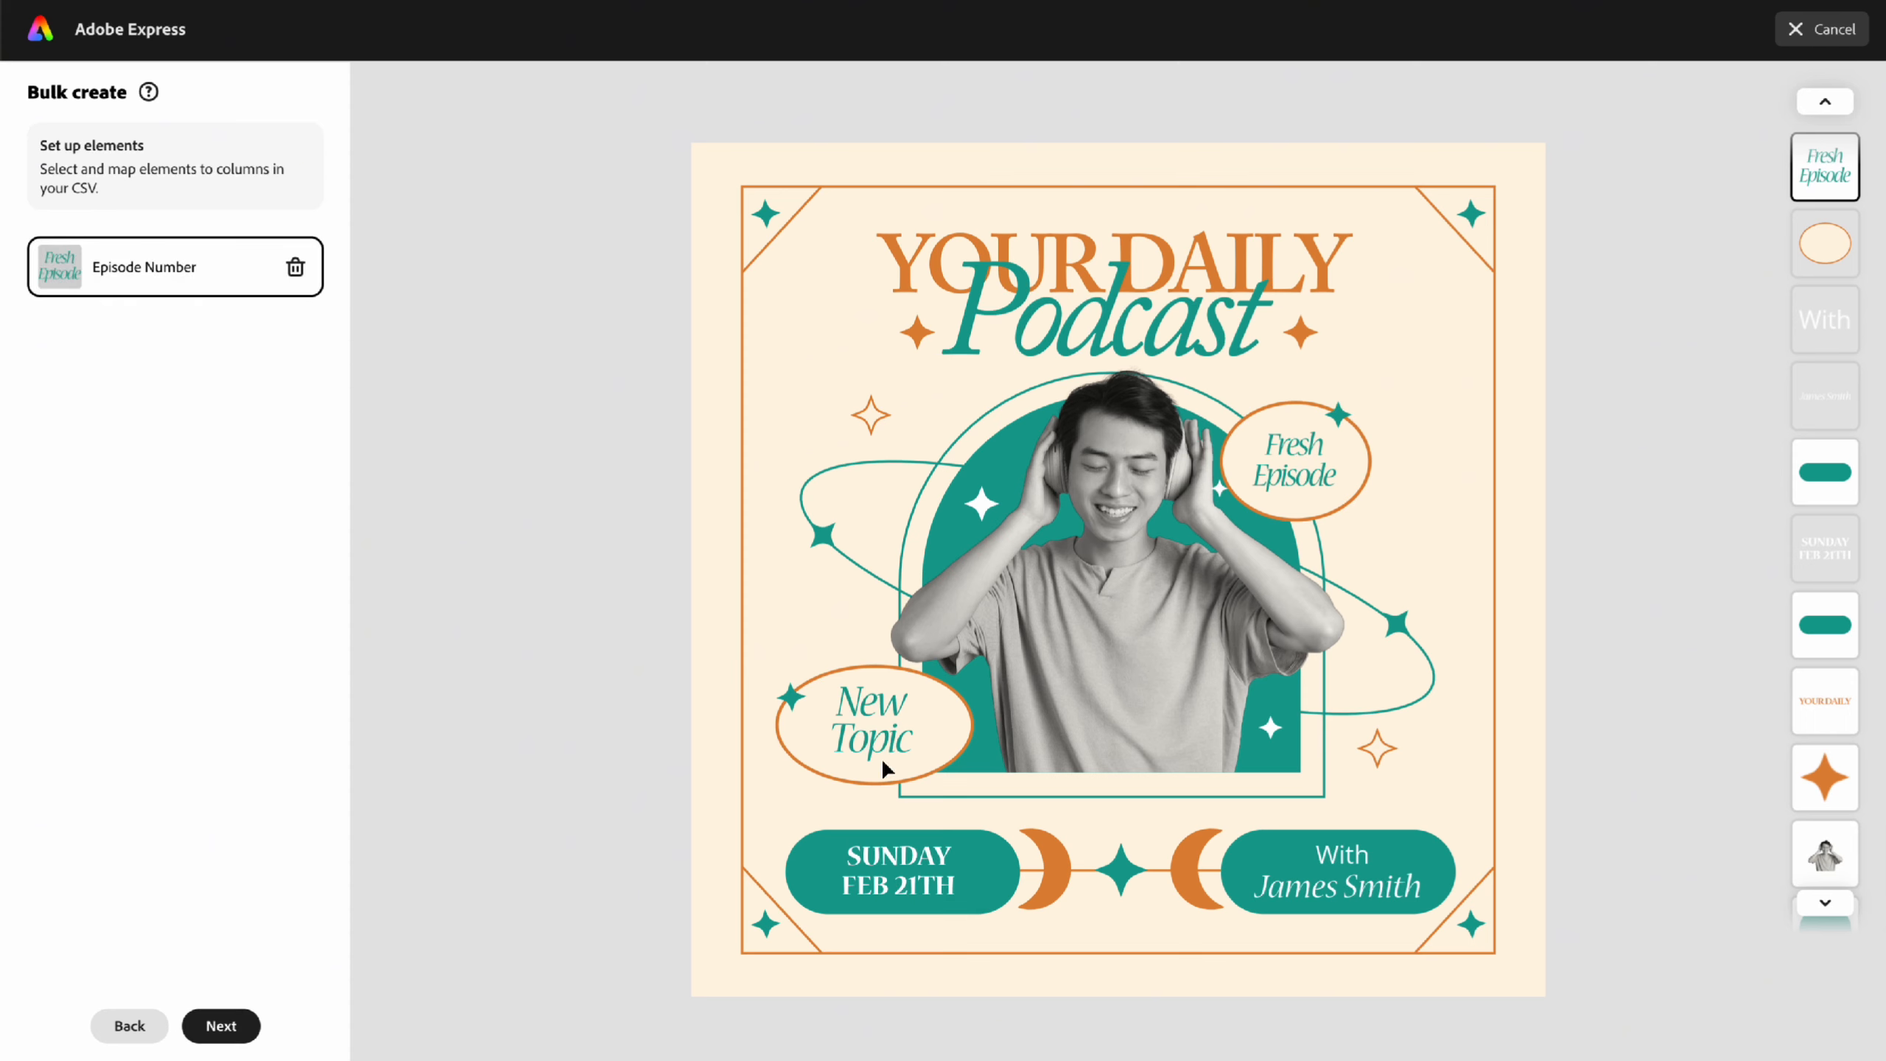
# - Link New Topic to Topic and the guest name to With, then generate six covers
pyautogui.click(870, 738)
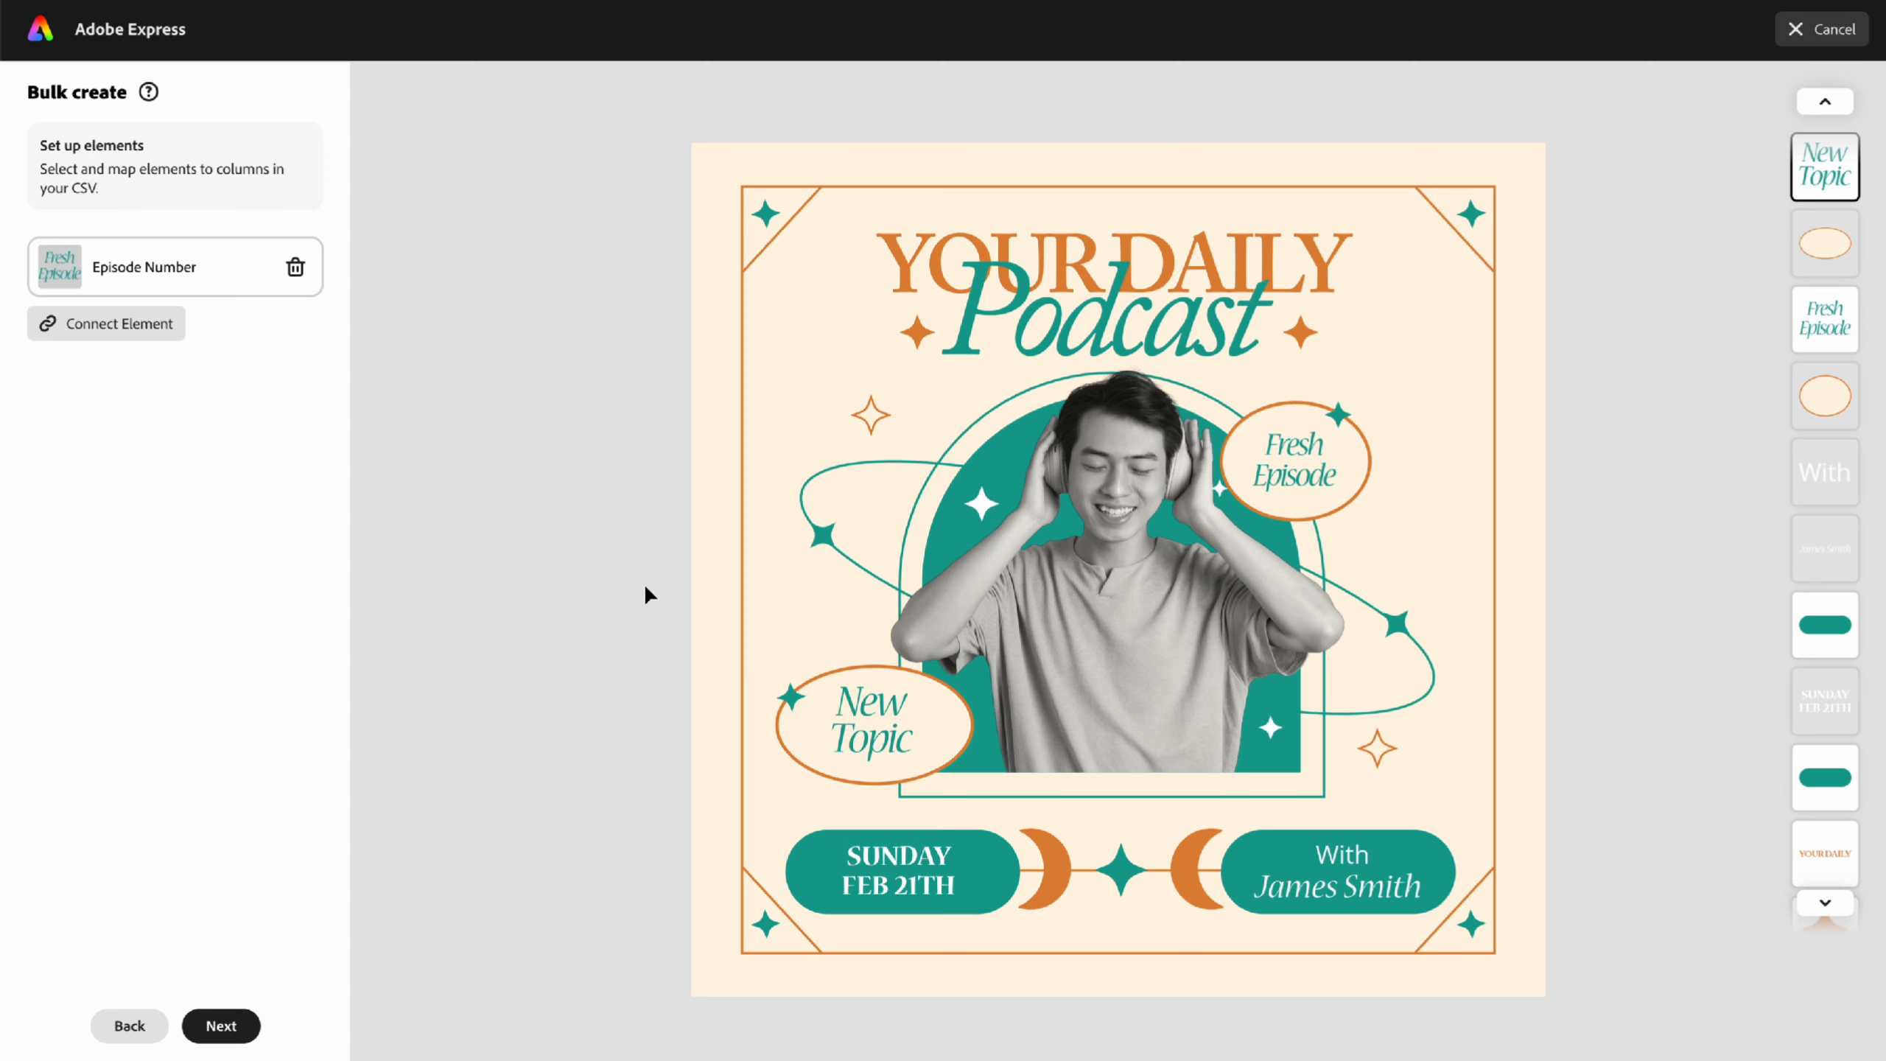
pyautogui.click(160, 332)
pyautogui.click(143, 348)
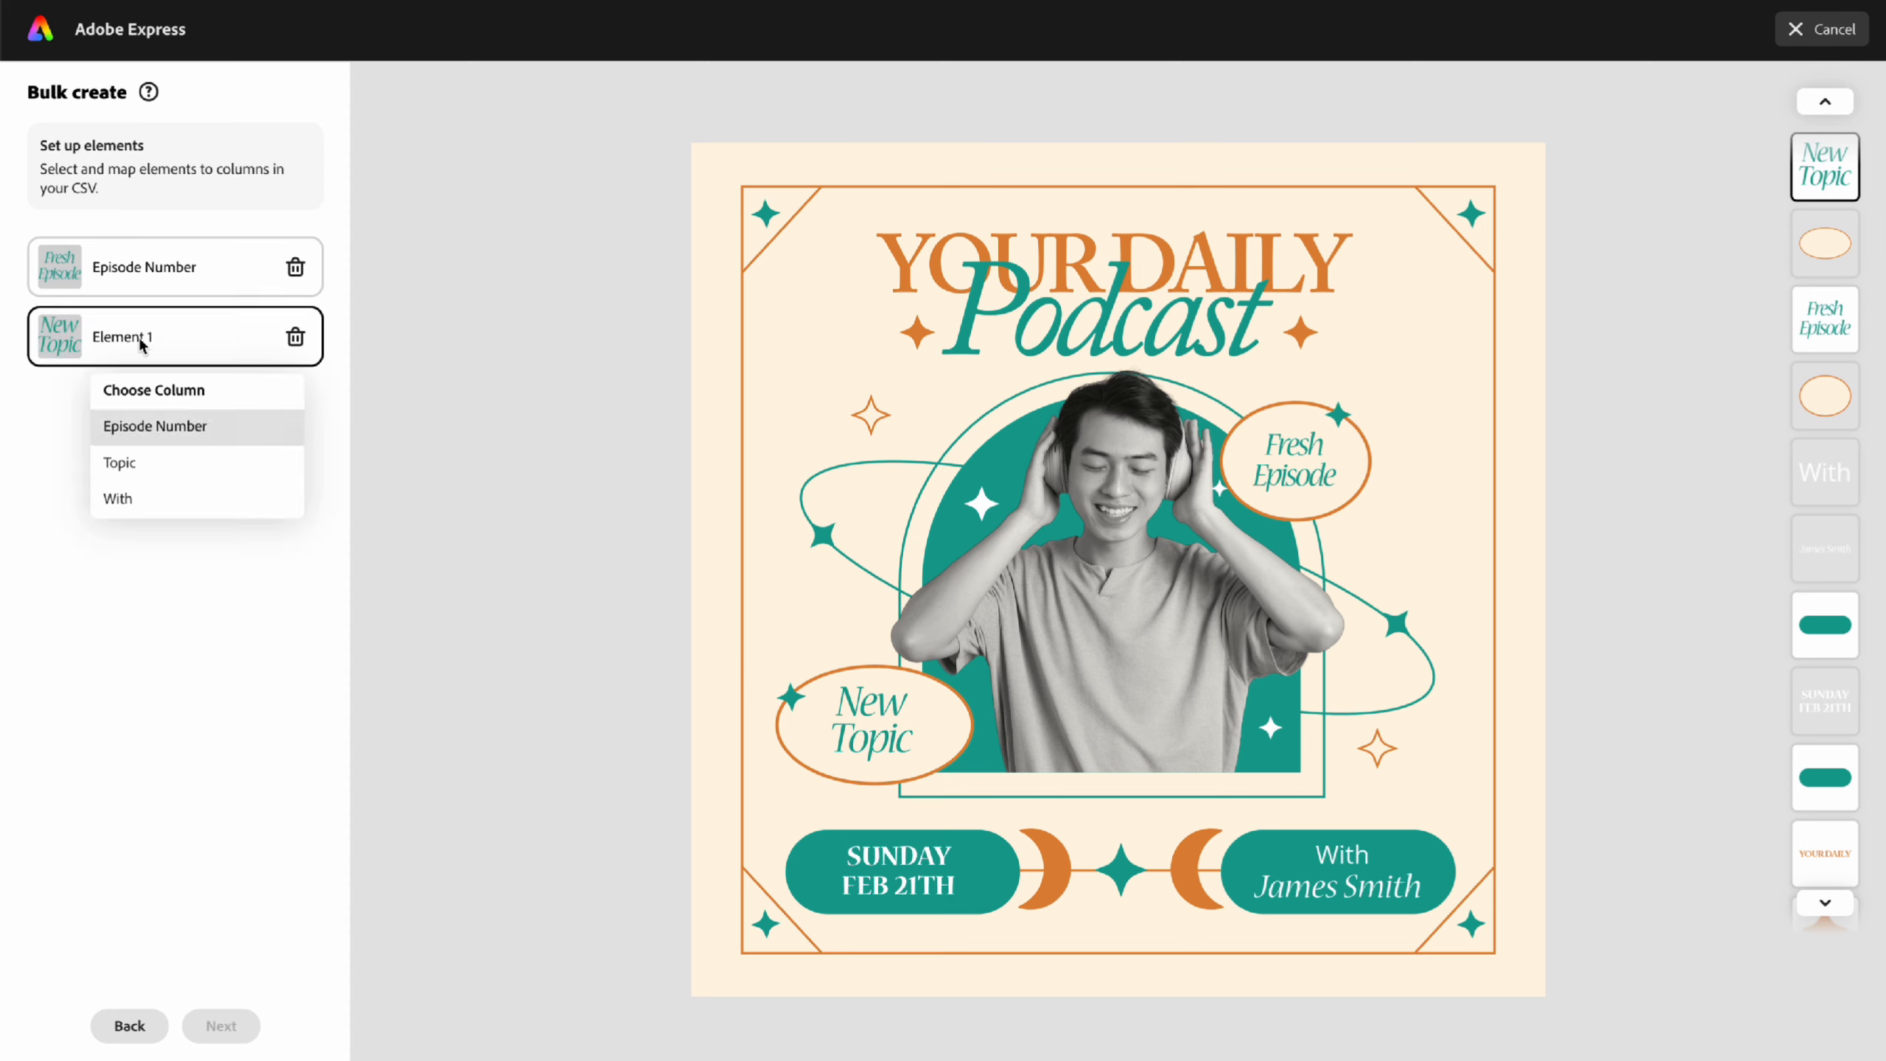
pyautogui.click(141, 464)
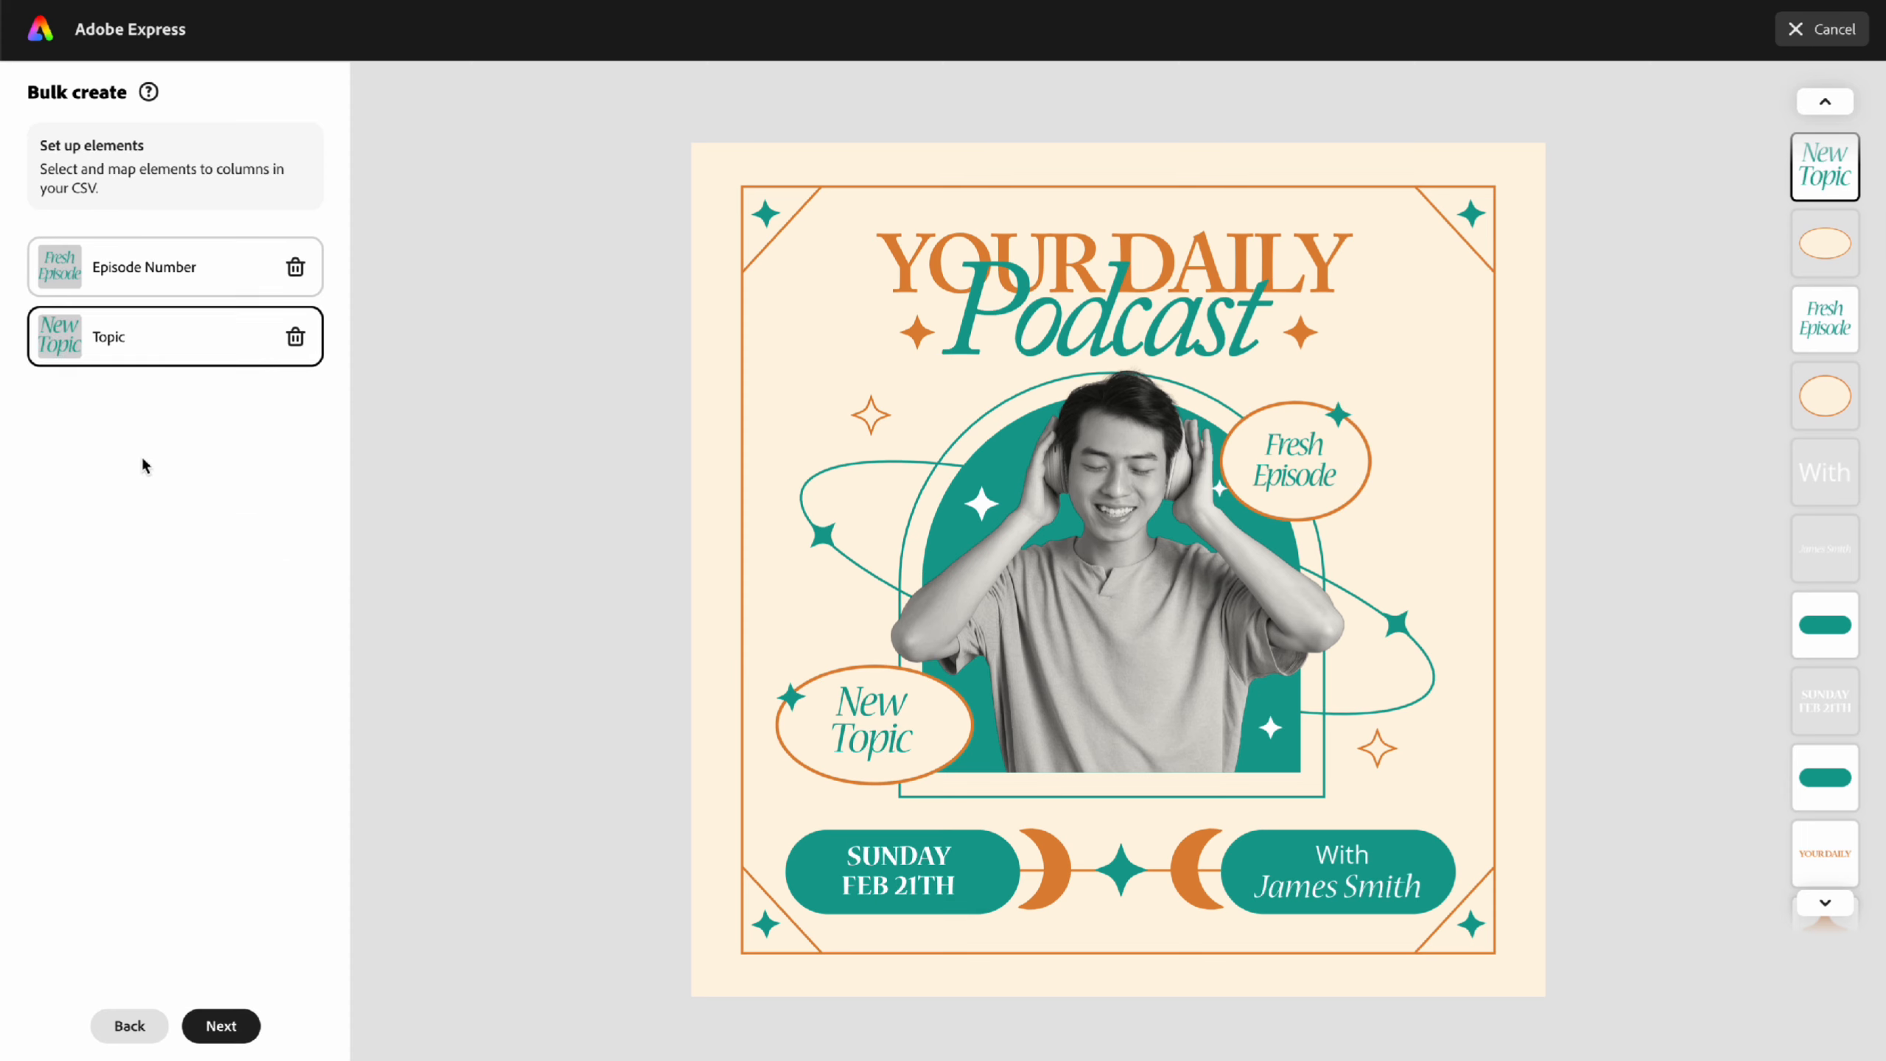
pyautogui.click(1357, 891)
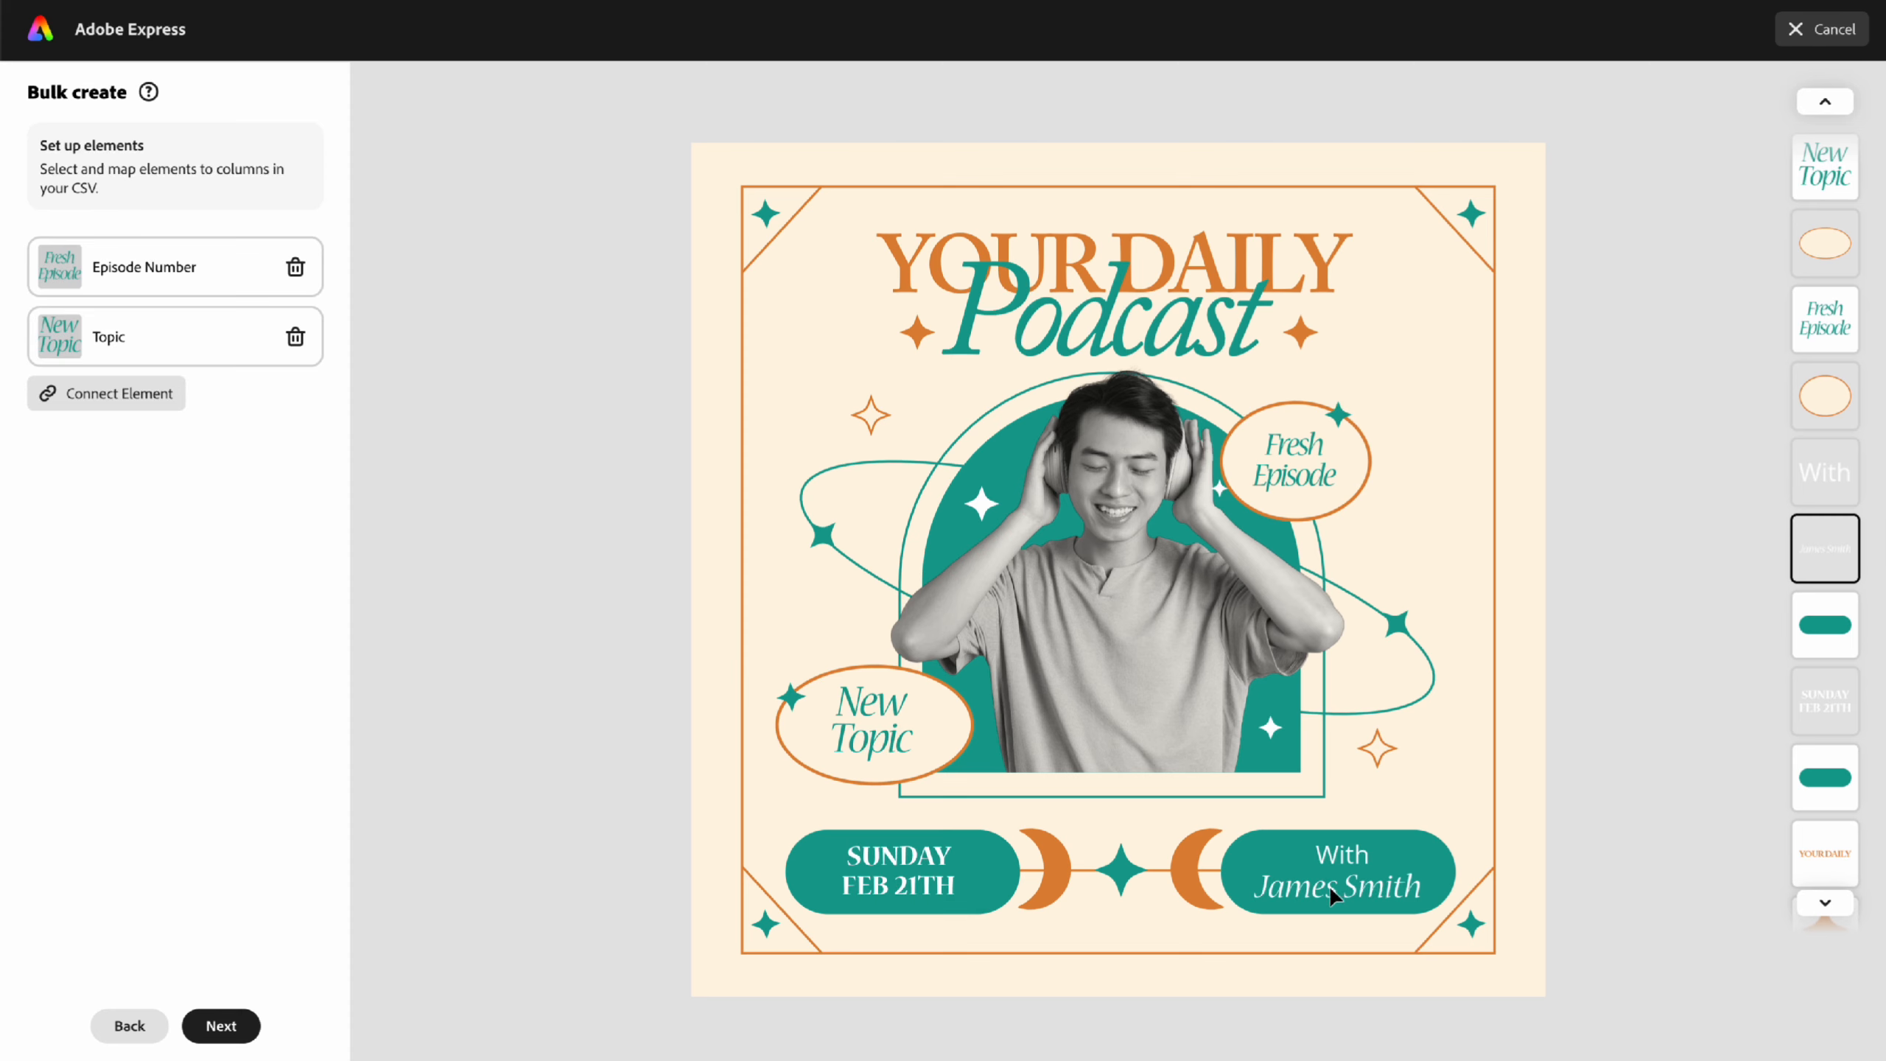
pyautogui.click(121, 395)
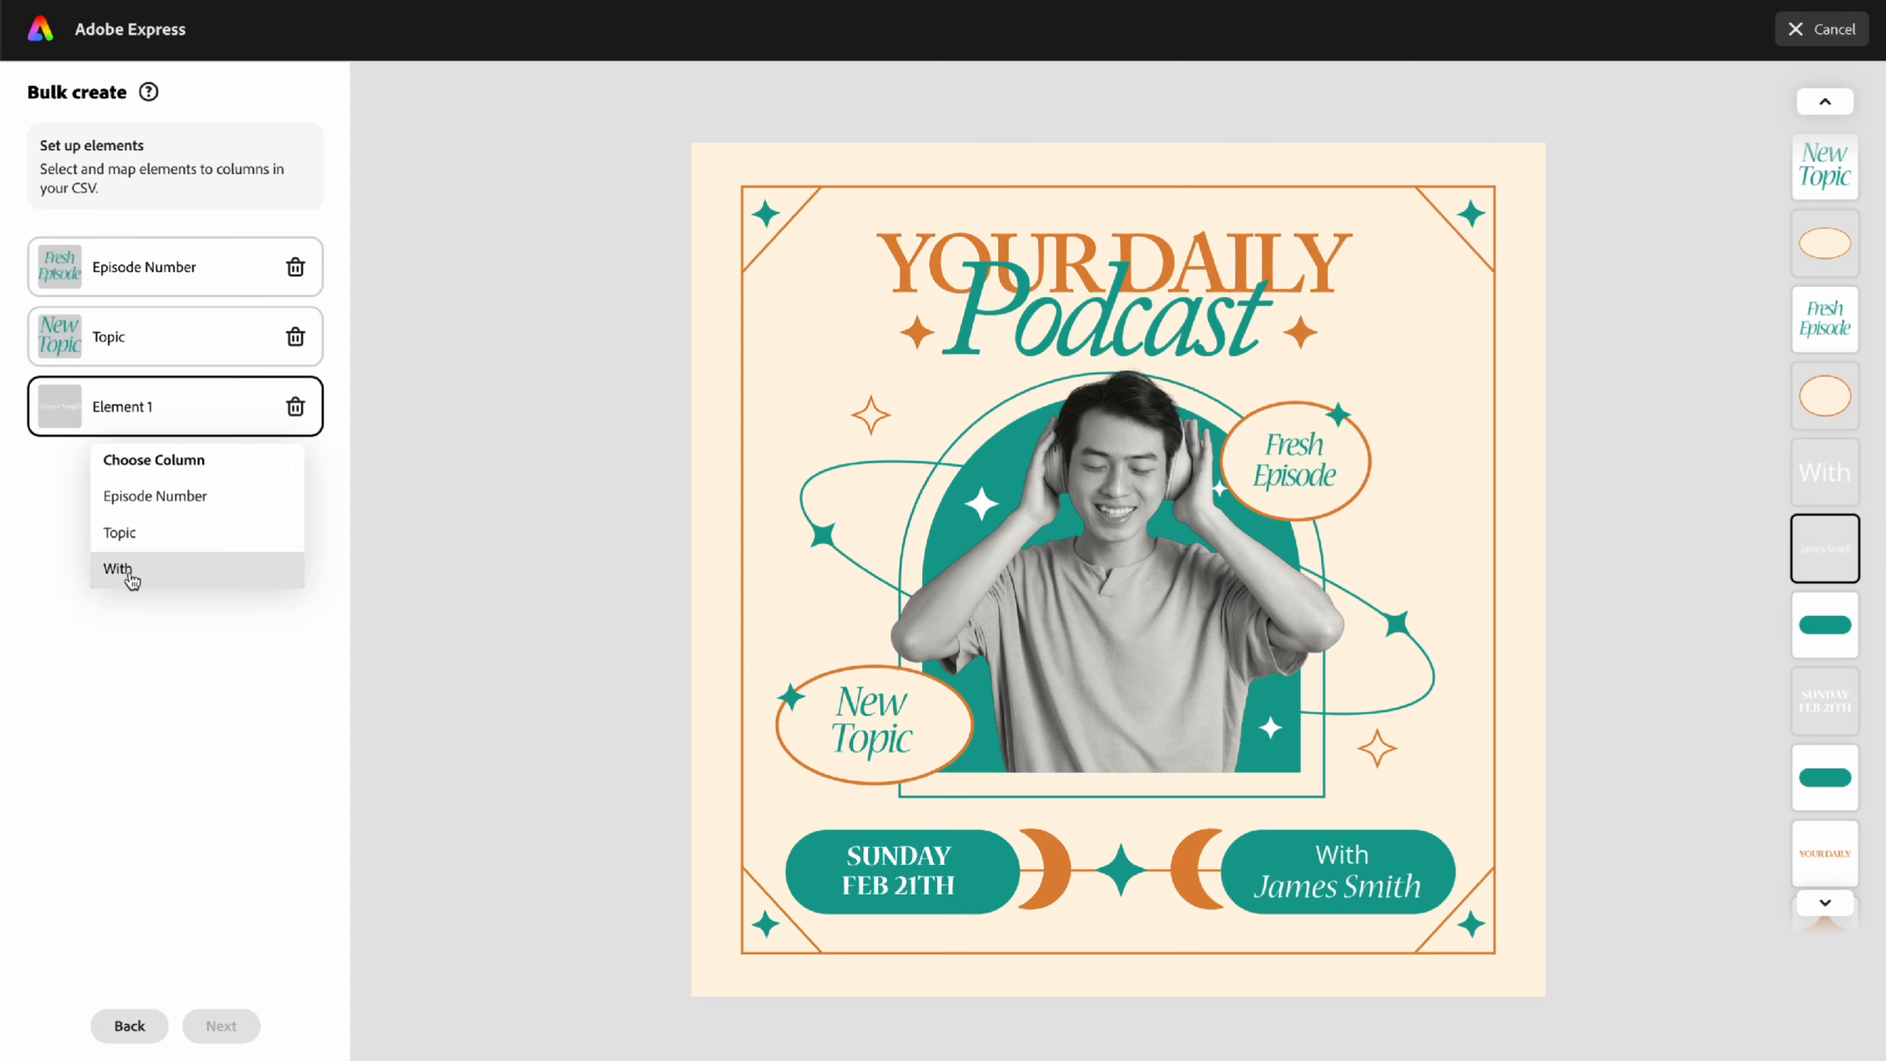
pyautogui.click(144, 580)
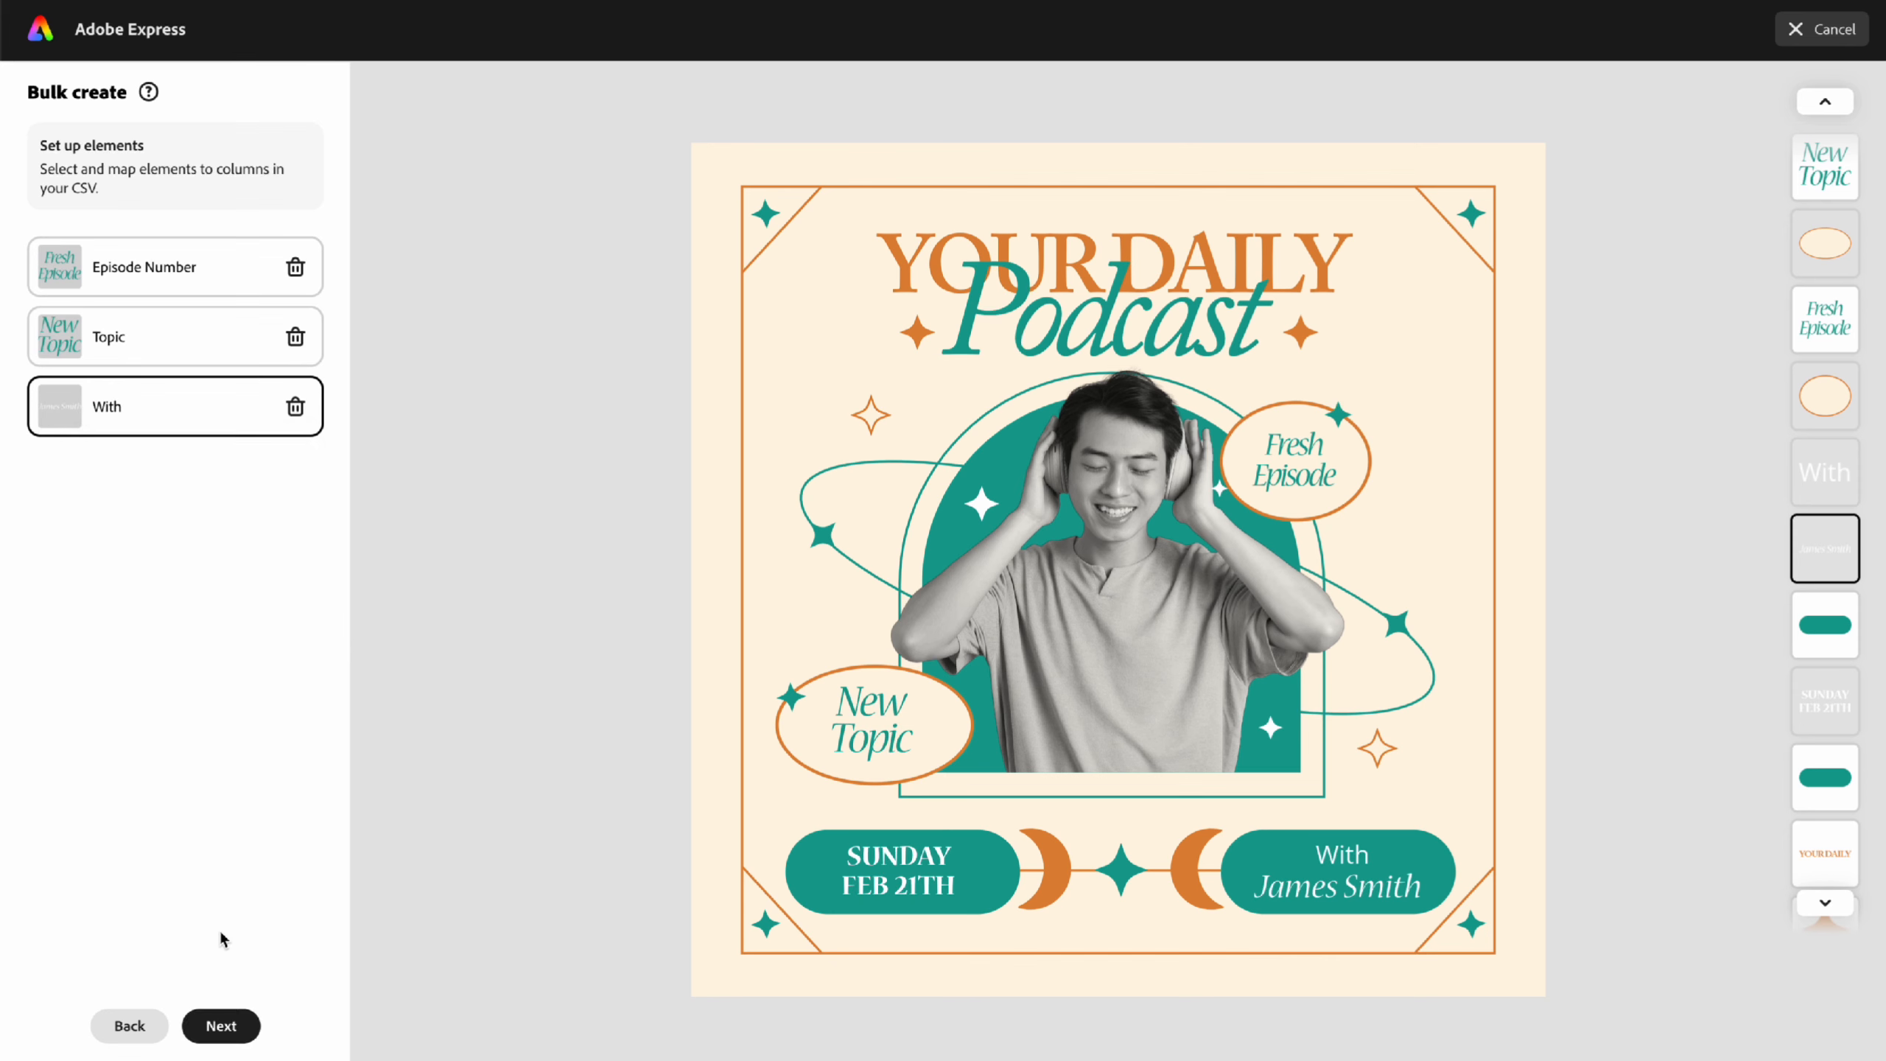
pyautogui.click(221, 1026)
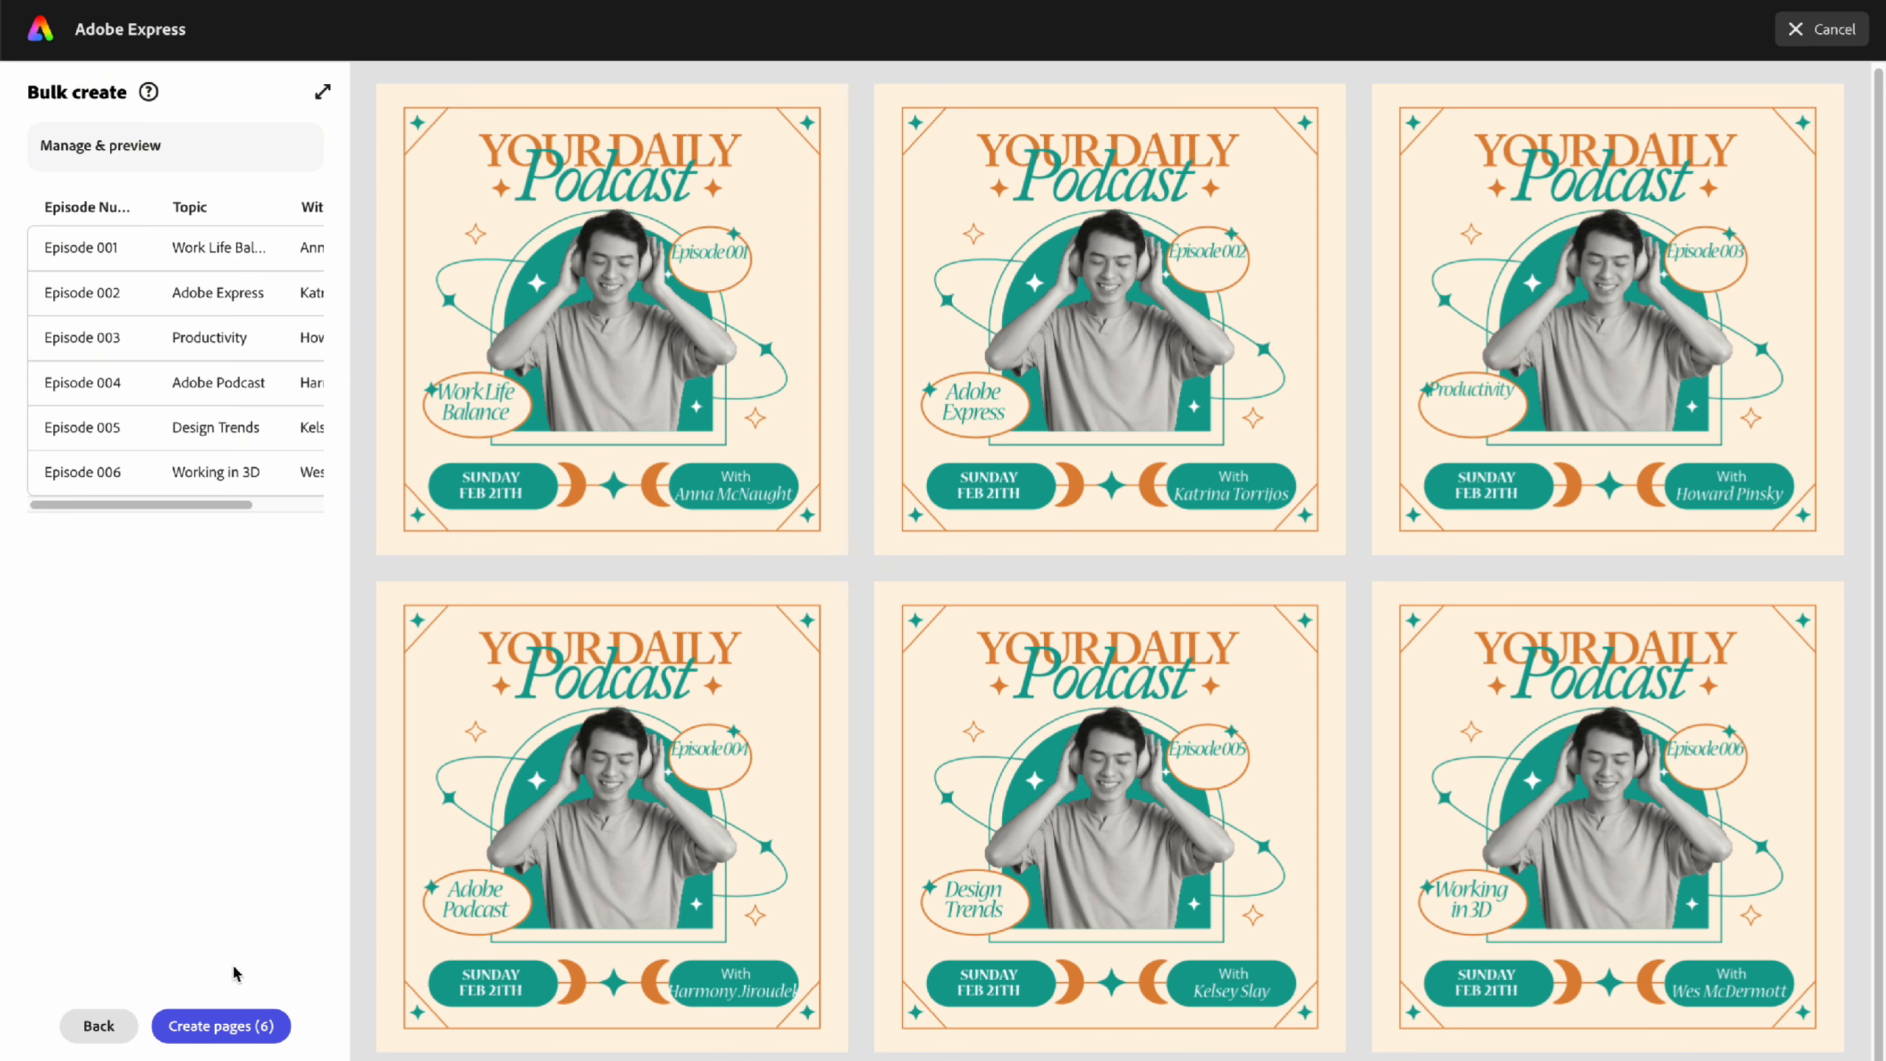
pyautogui.click(228, 1024)
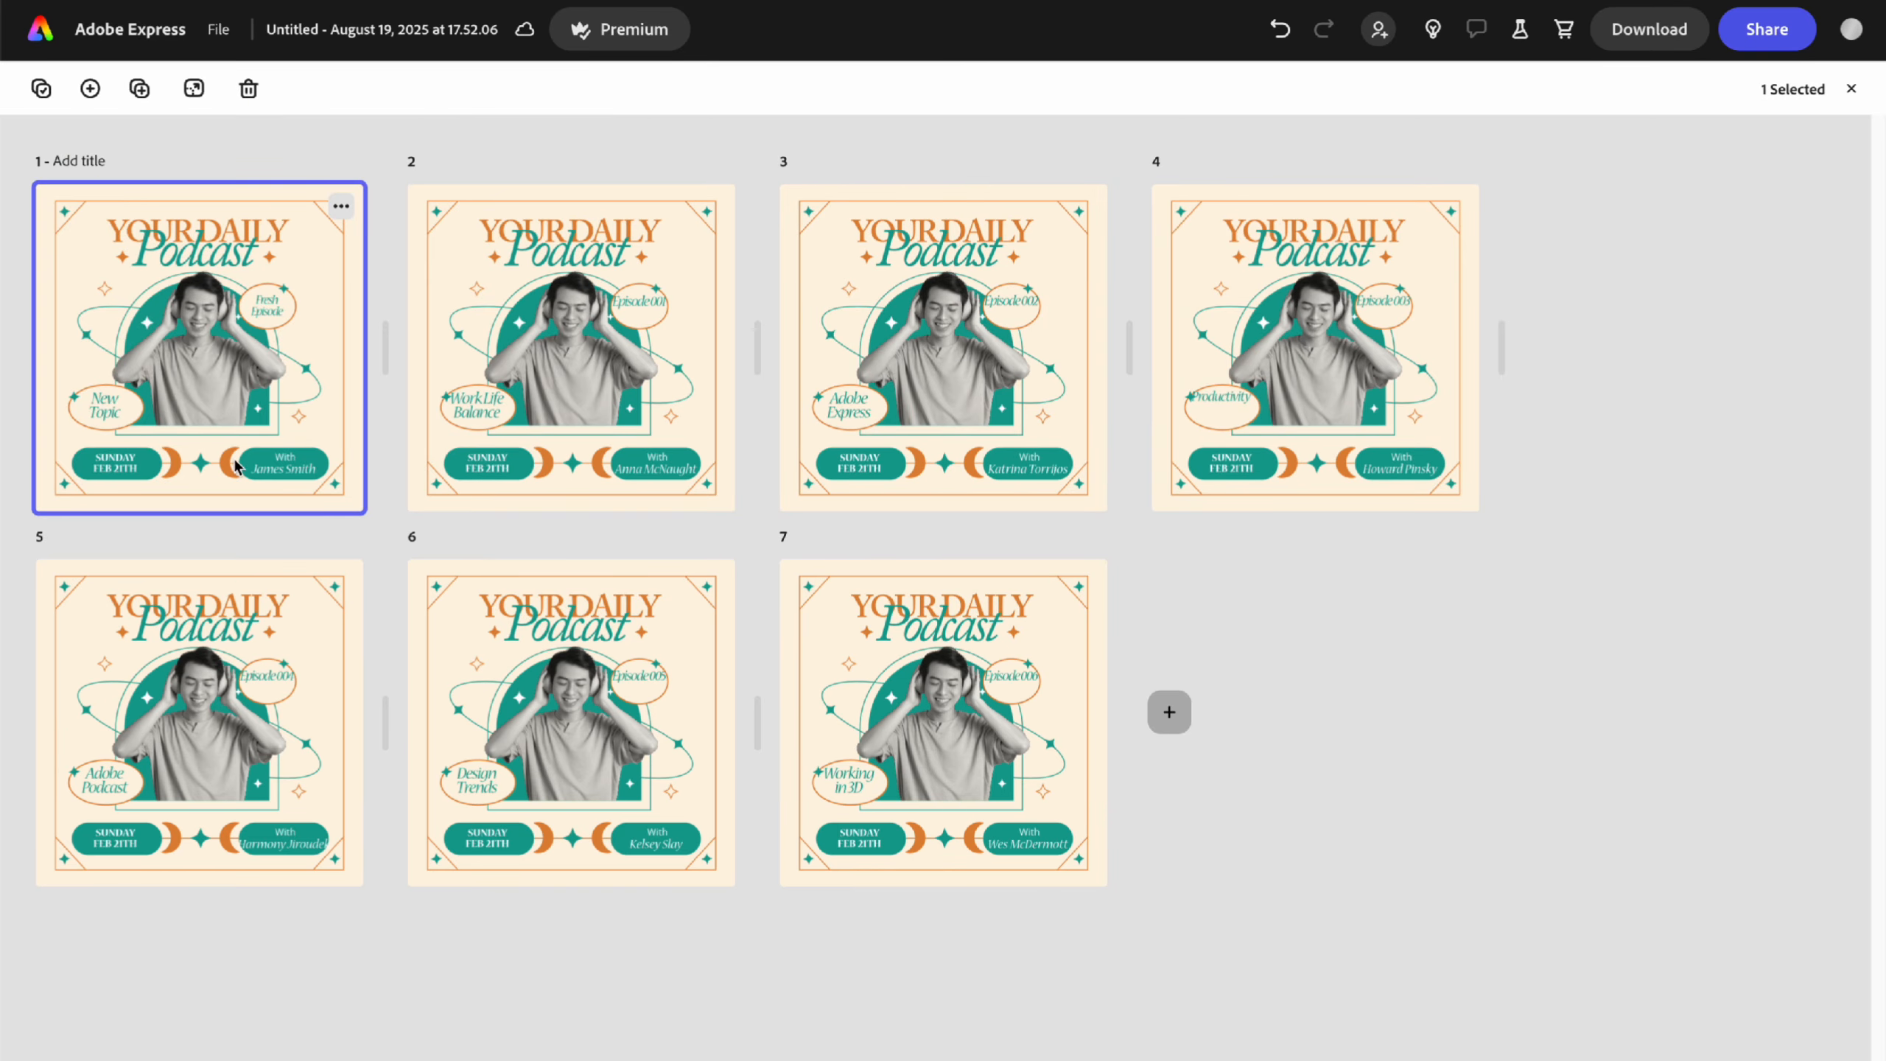
# - Nudge the Episode 001 and Episode 002 labels down inside their ovals on pages 2 and 3
pyautogui.doubleClick(252, 483)
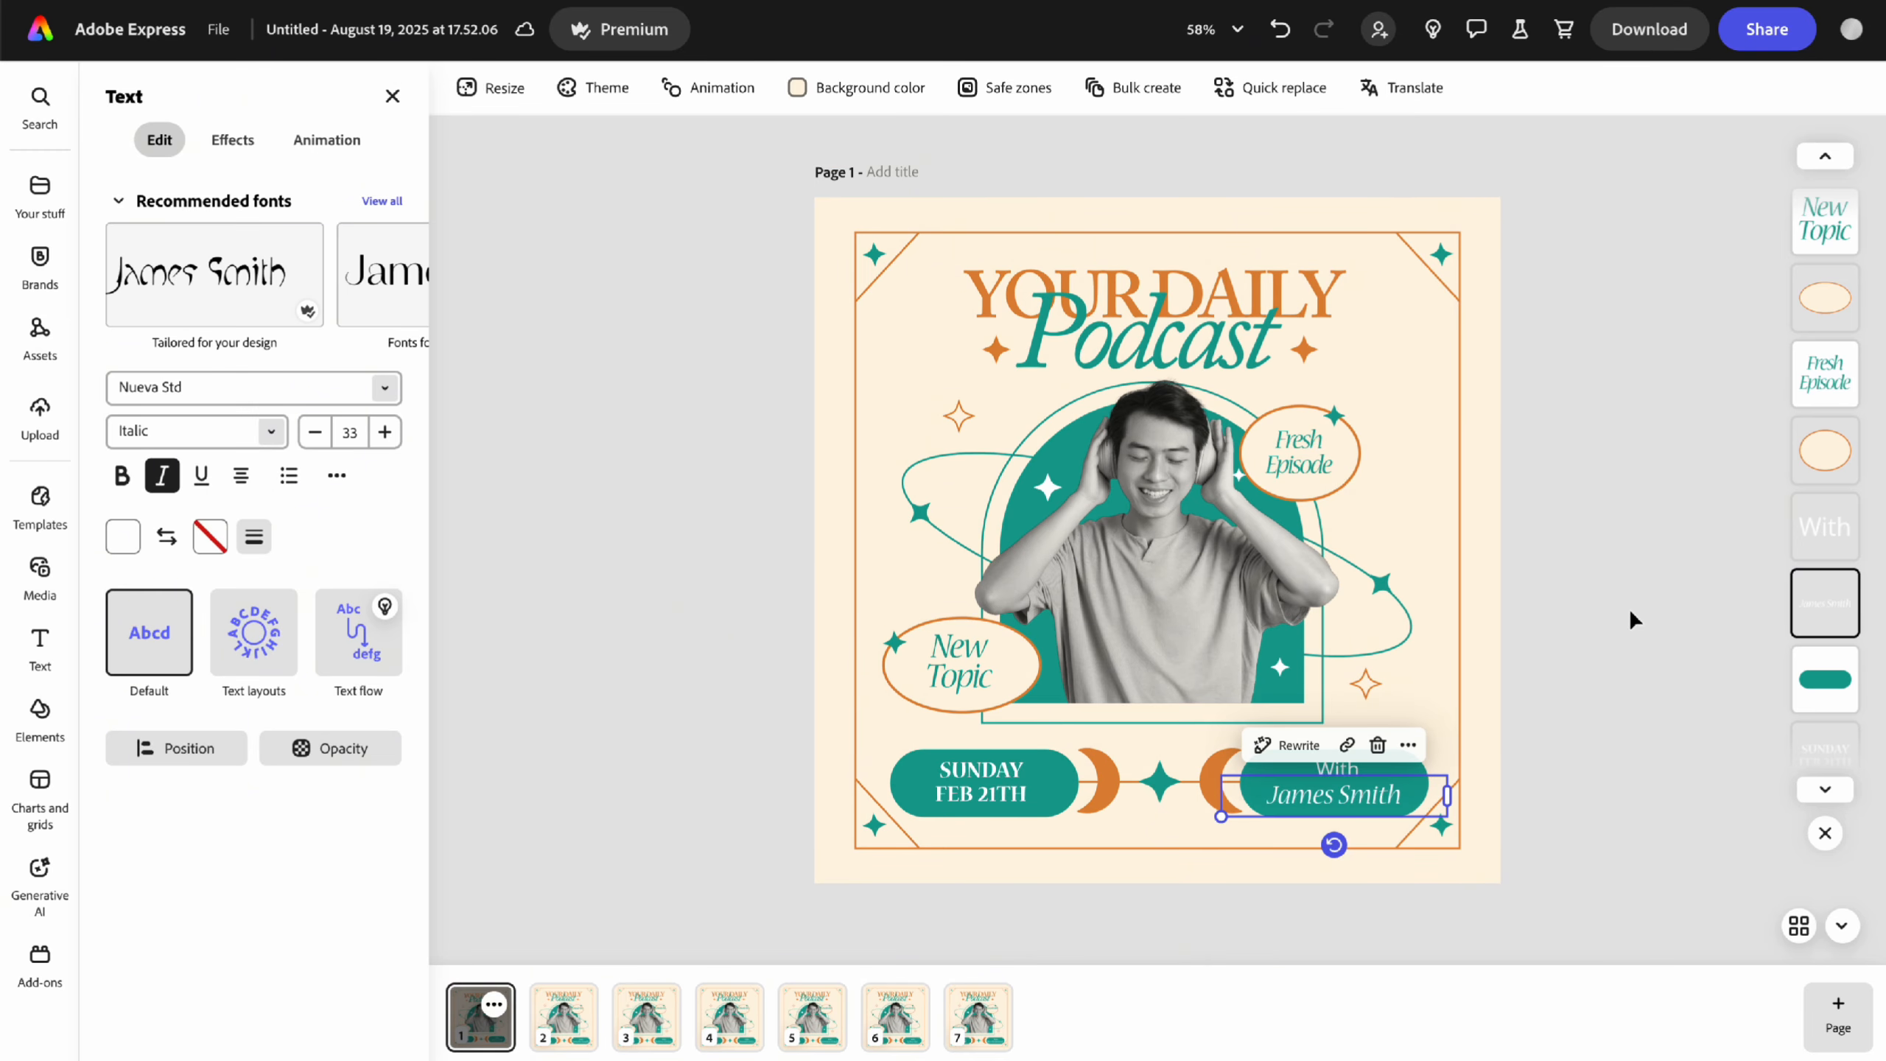
pyautogui.click(1609, 708)
pyautogui.scroll(-3, 1609, 708)
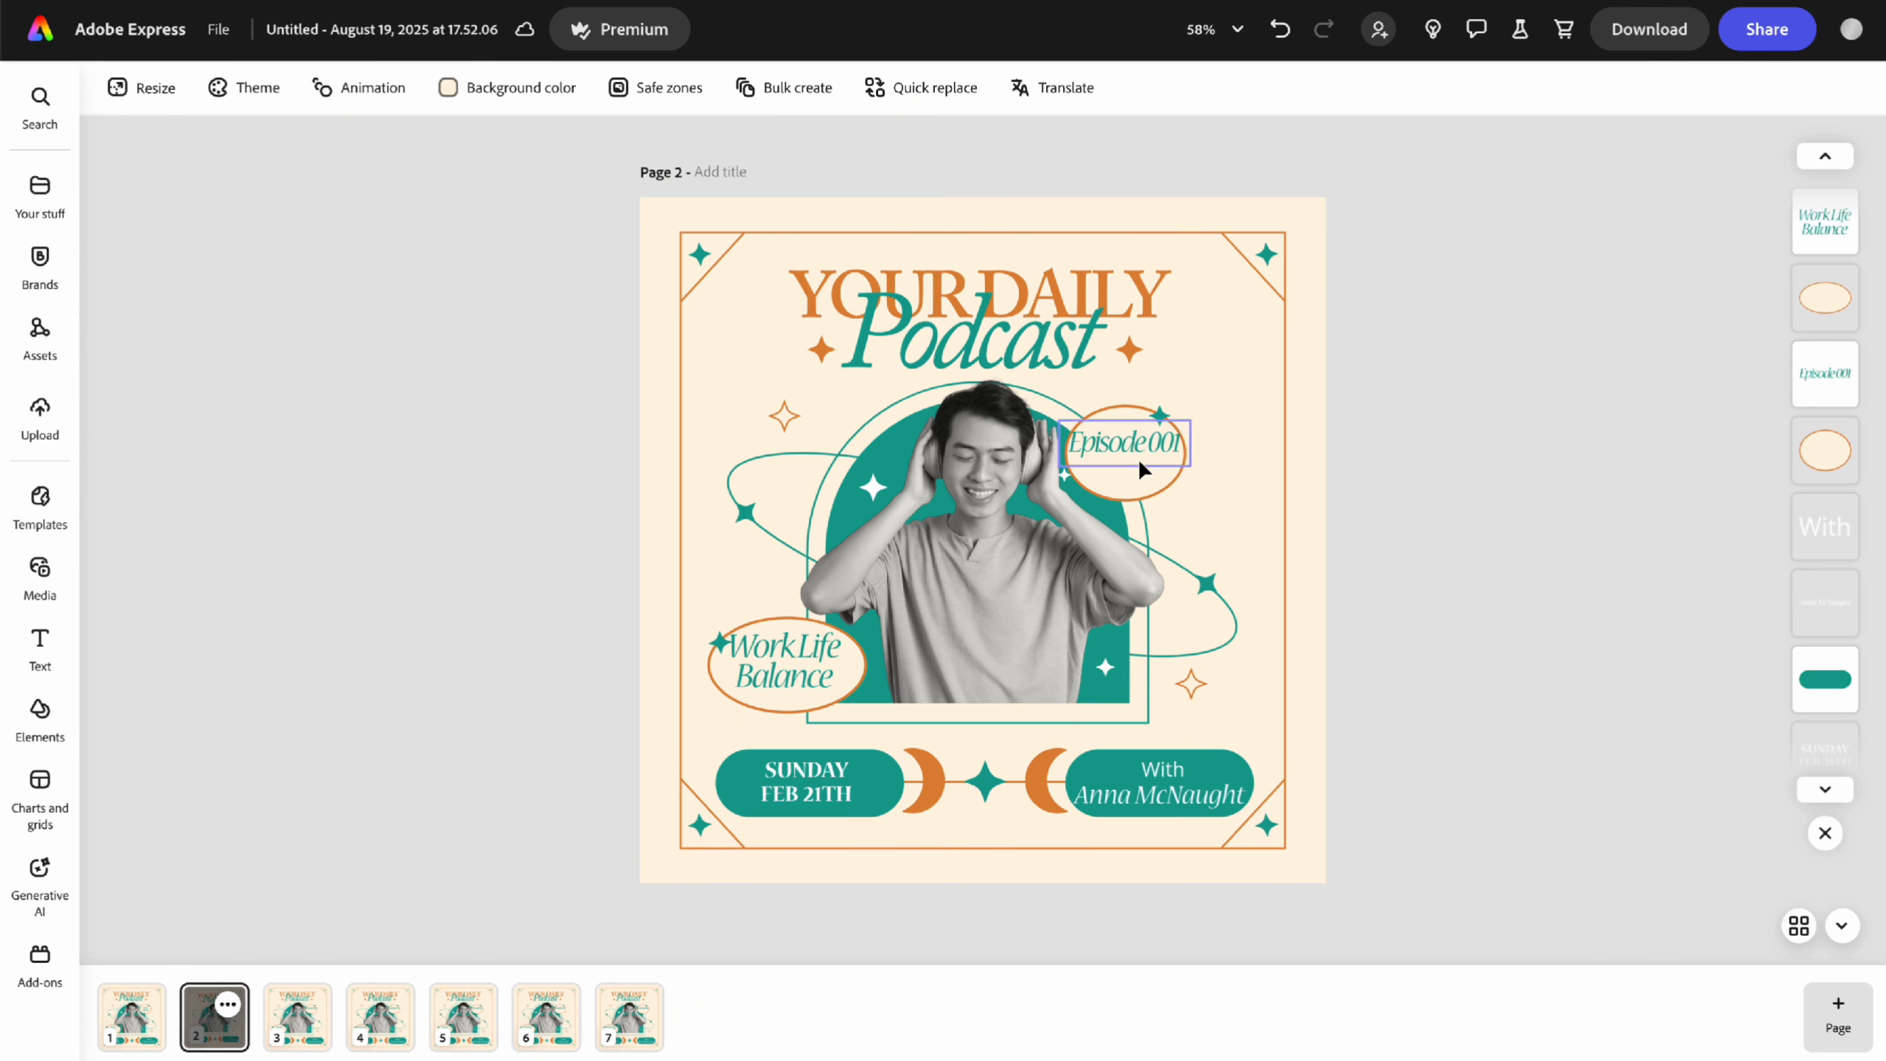
pyautogui.click(1137, 450)
pyautogui.moveTo(1294, 439); pyautogui.dragTo(1297, 451)
pyautogui.scroll(-3, 1641, 667)
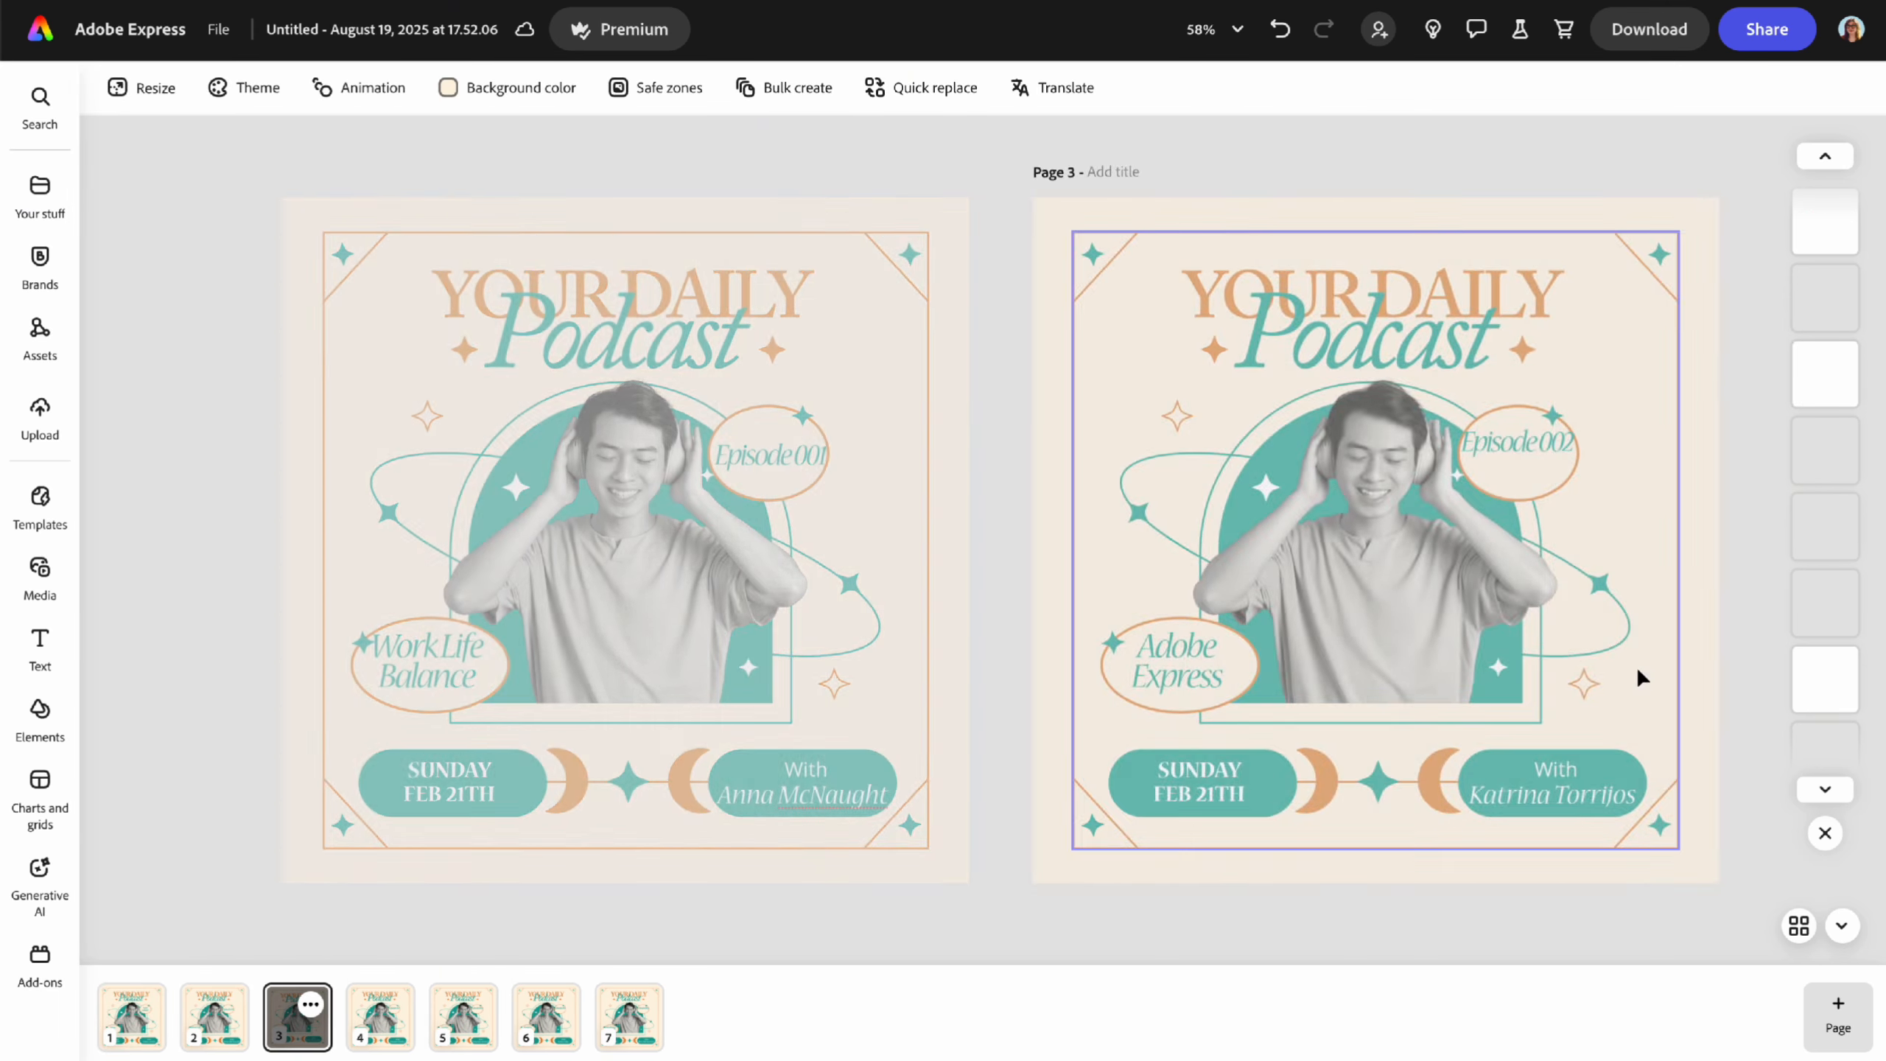
pyautogui.click(1125, 445)
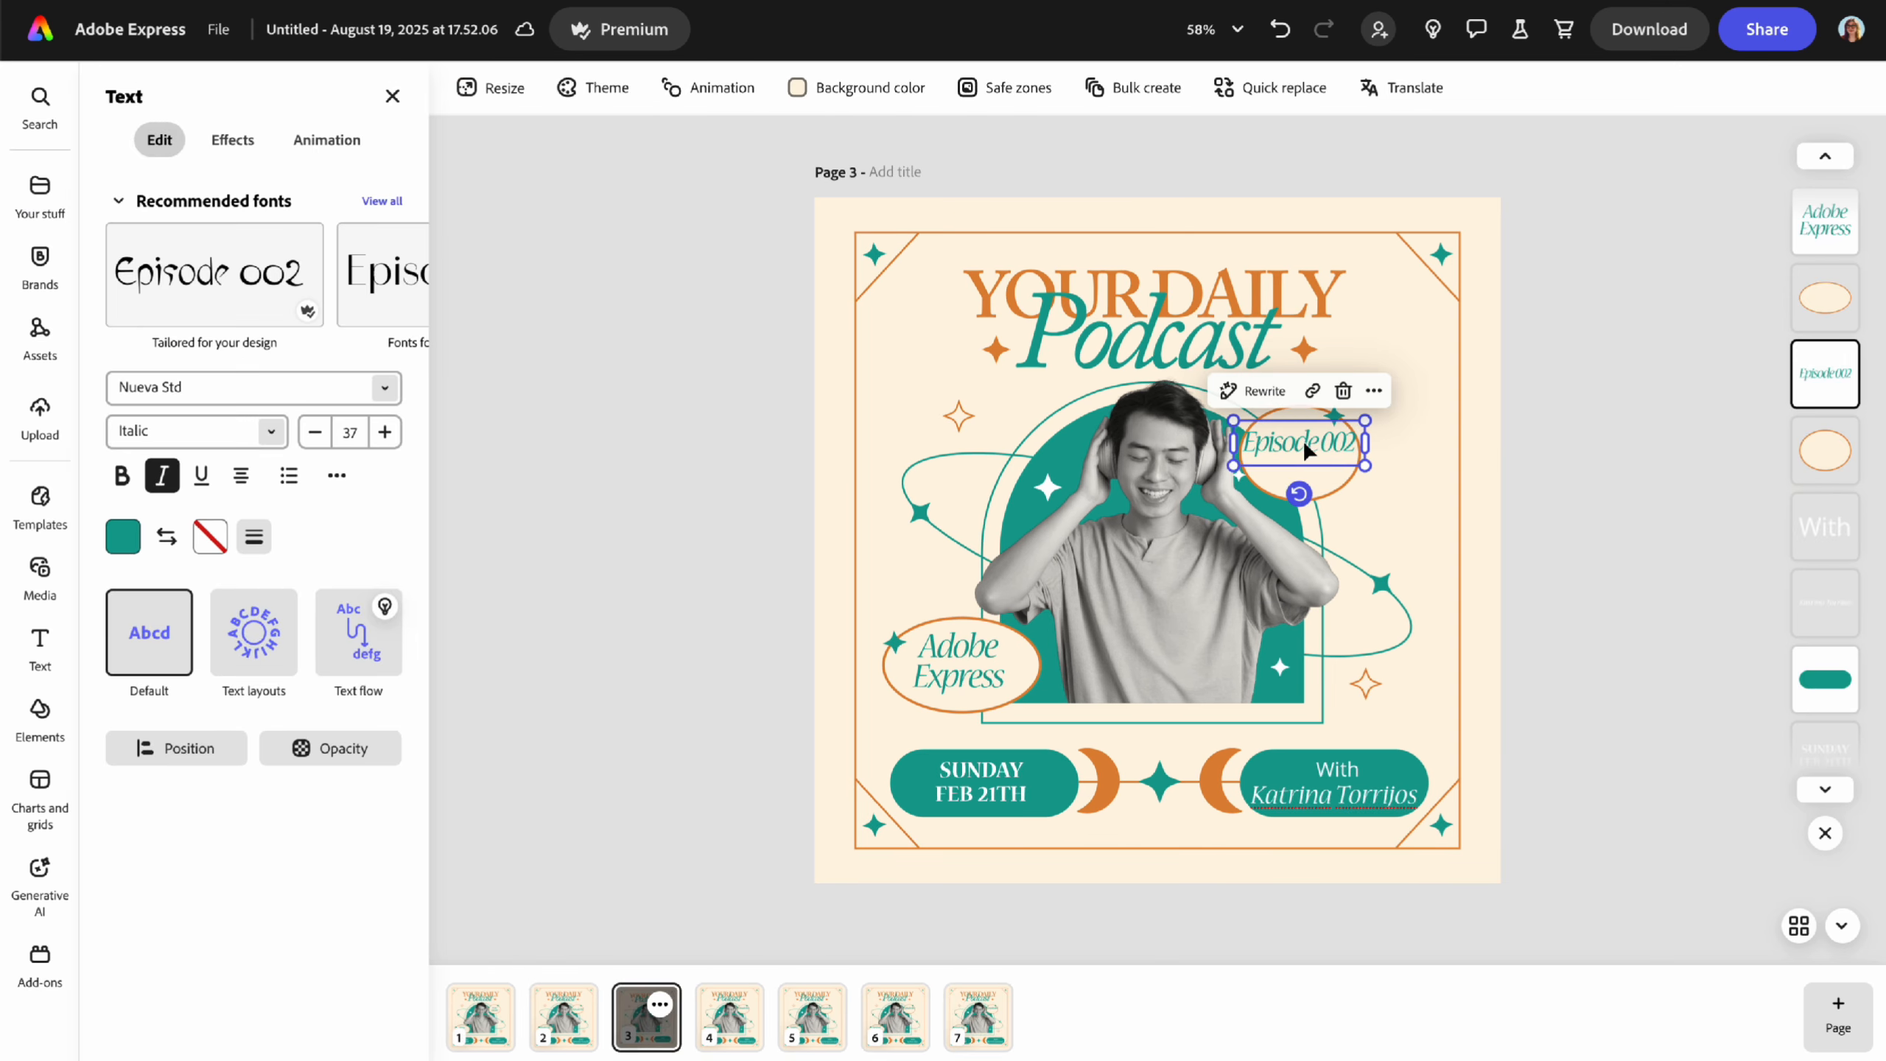
pyautogui.moveTo(1300, 444); pyautogui.dragTo(1301, 453)
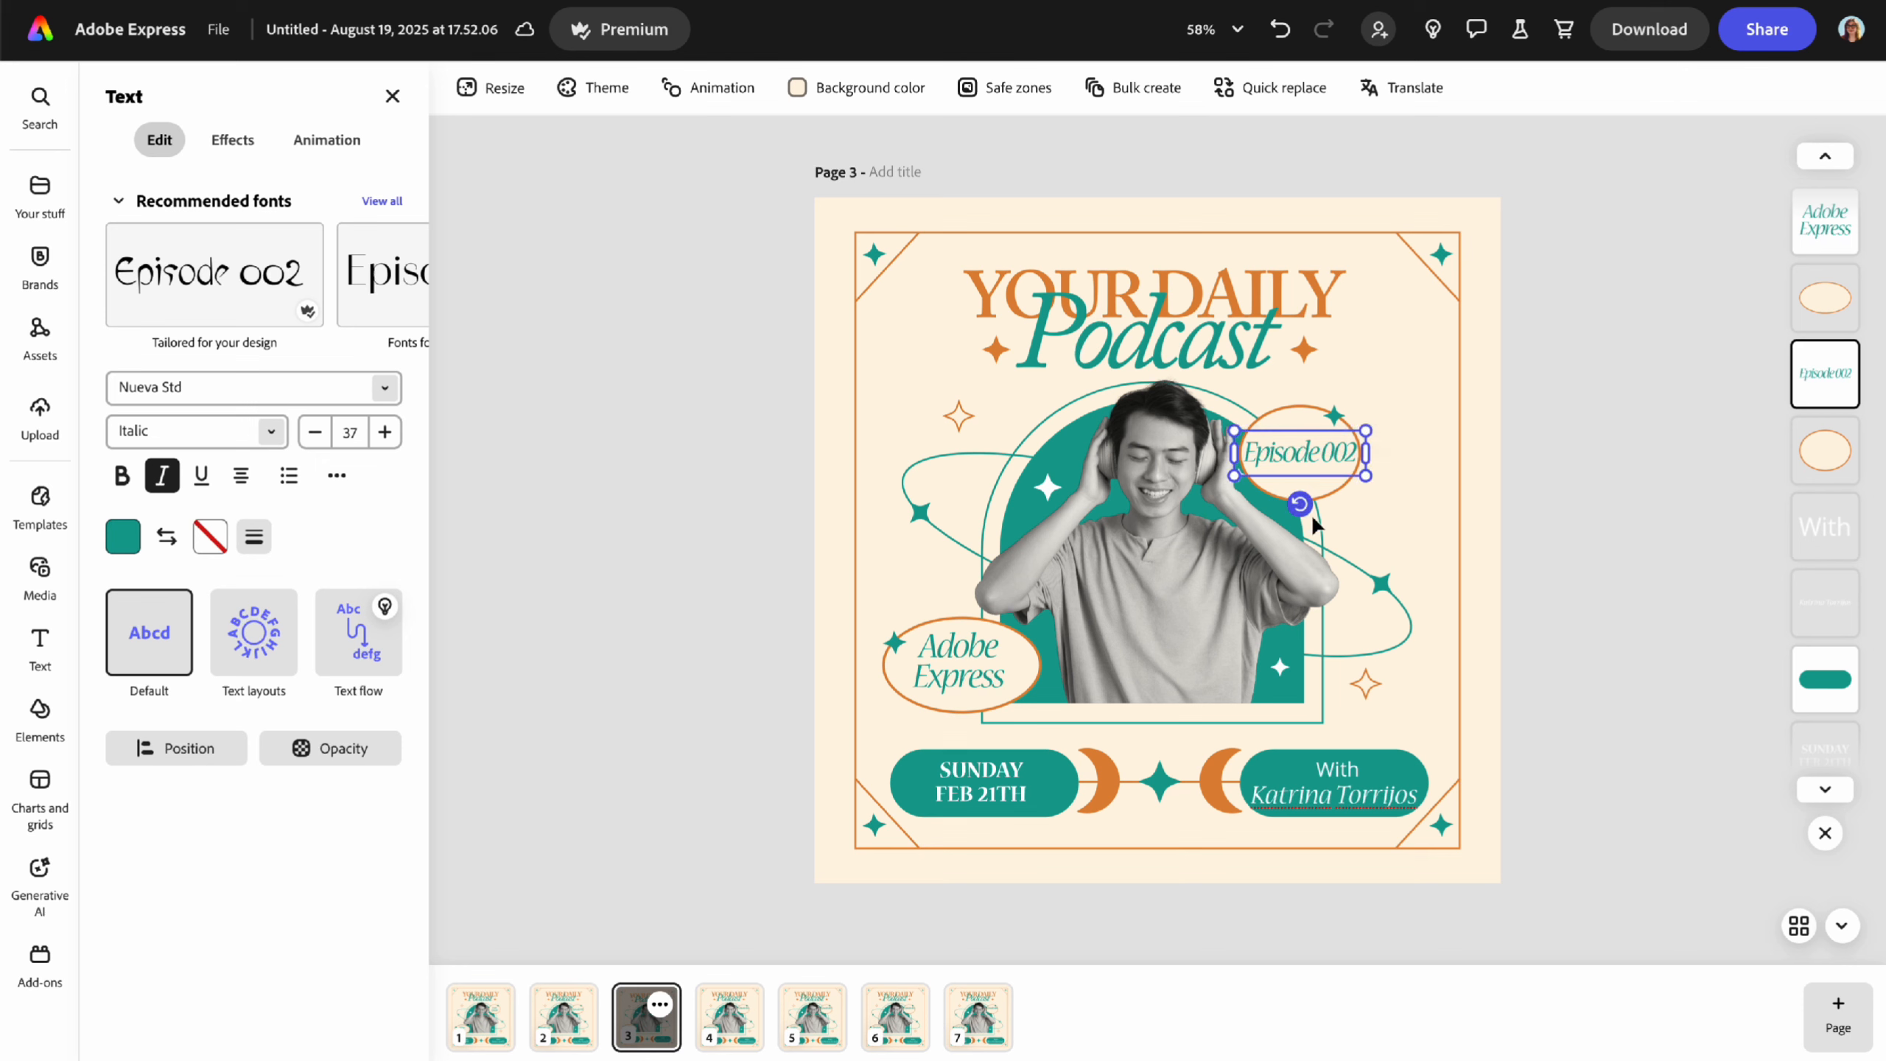
# - Shrink and reposition page 3's guest name, review all seven pages, then reopen page 3
pyautogui.click(1363, 790)
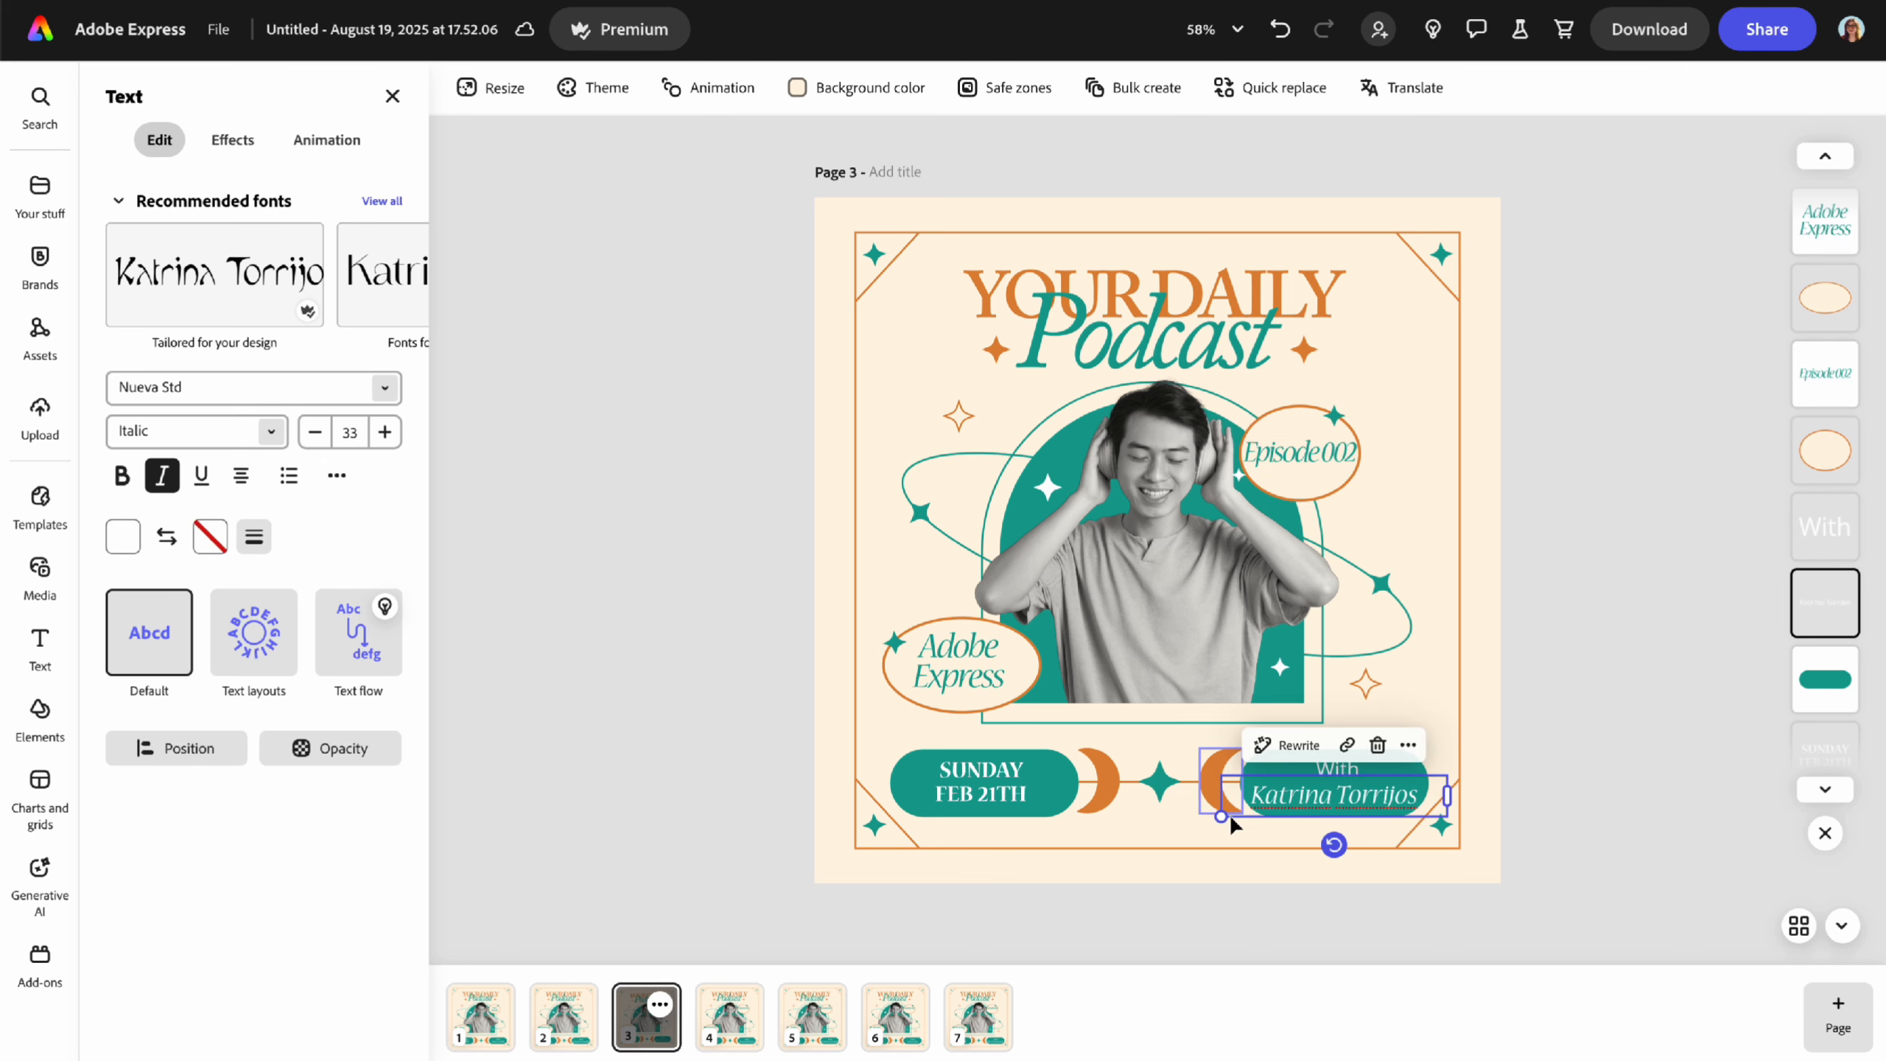
pyautogui.moveTo(1221, 817); pyautogui.dragTo(1336, 792)
pyautogui.click(1553, 734)
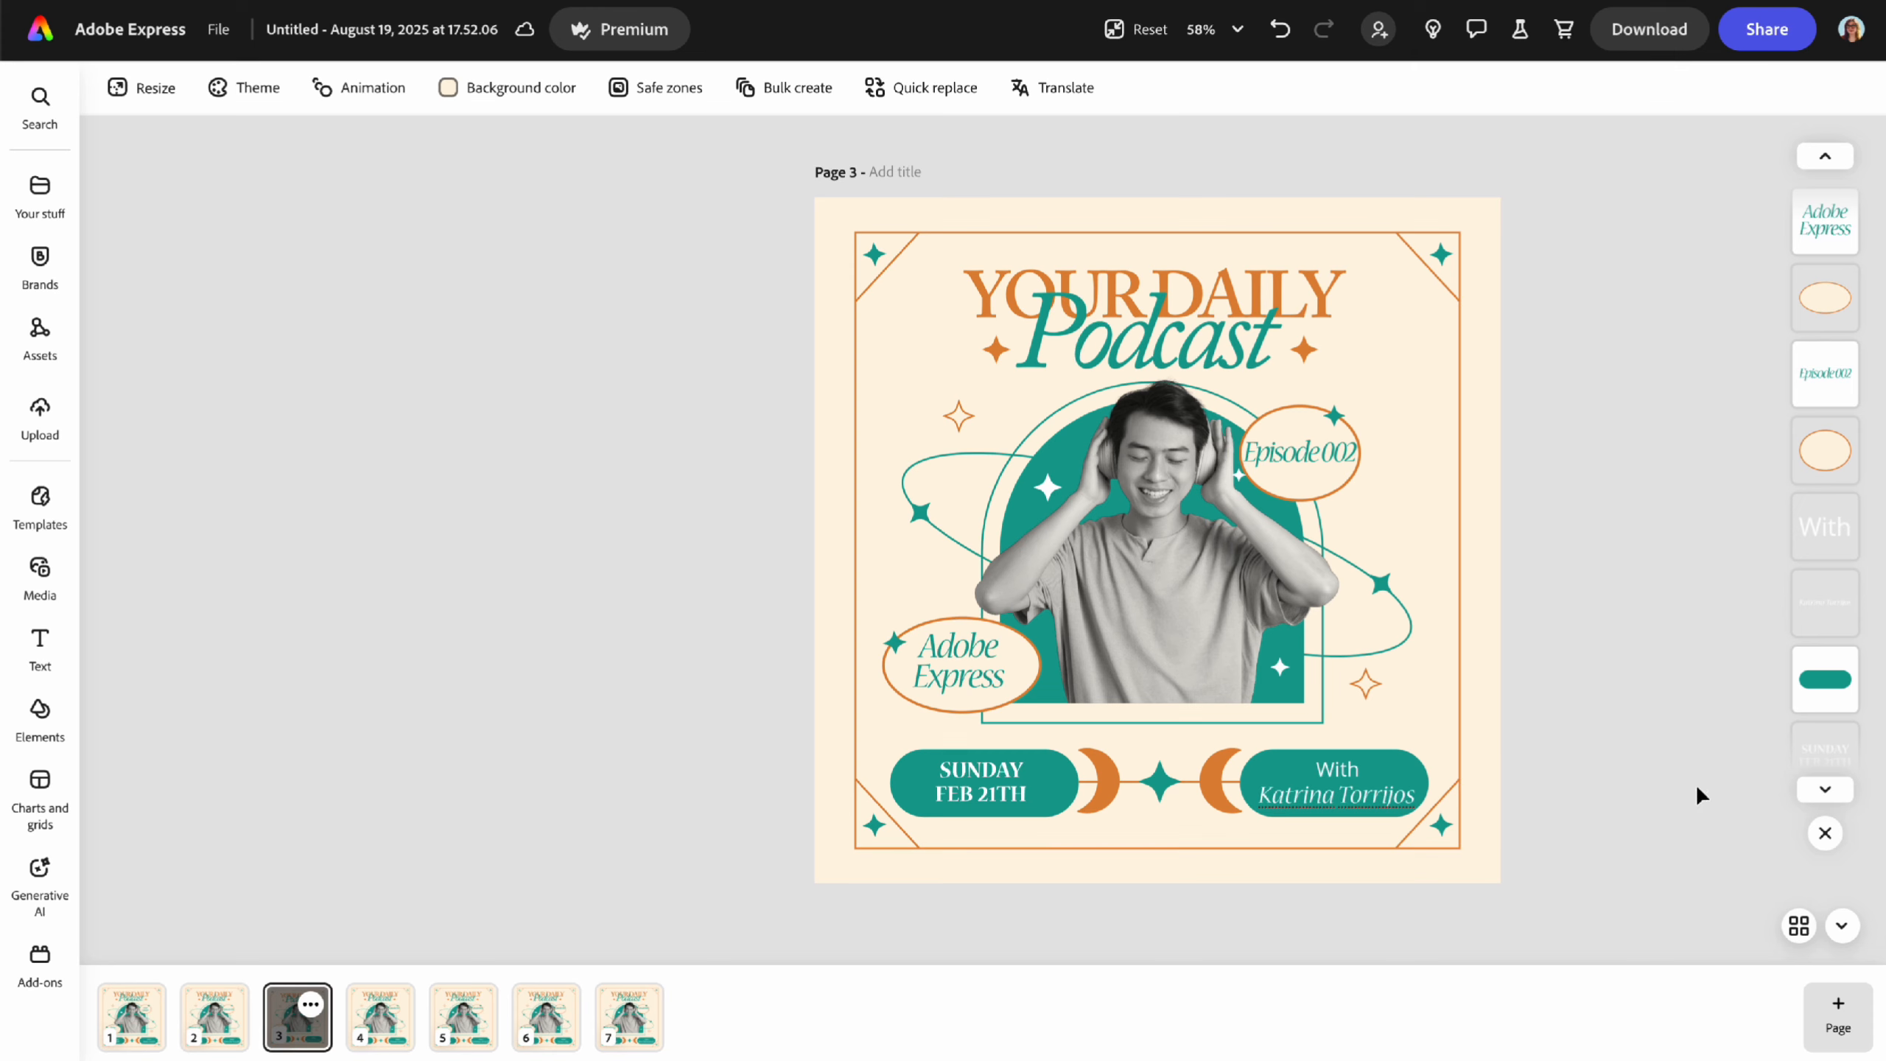
pyautogui.click(1799, 927)
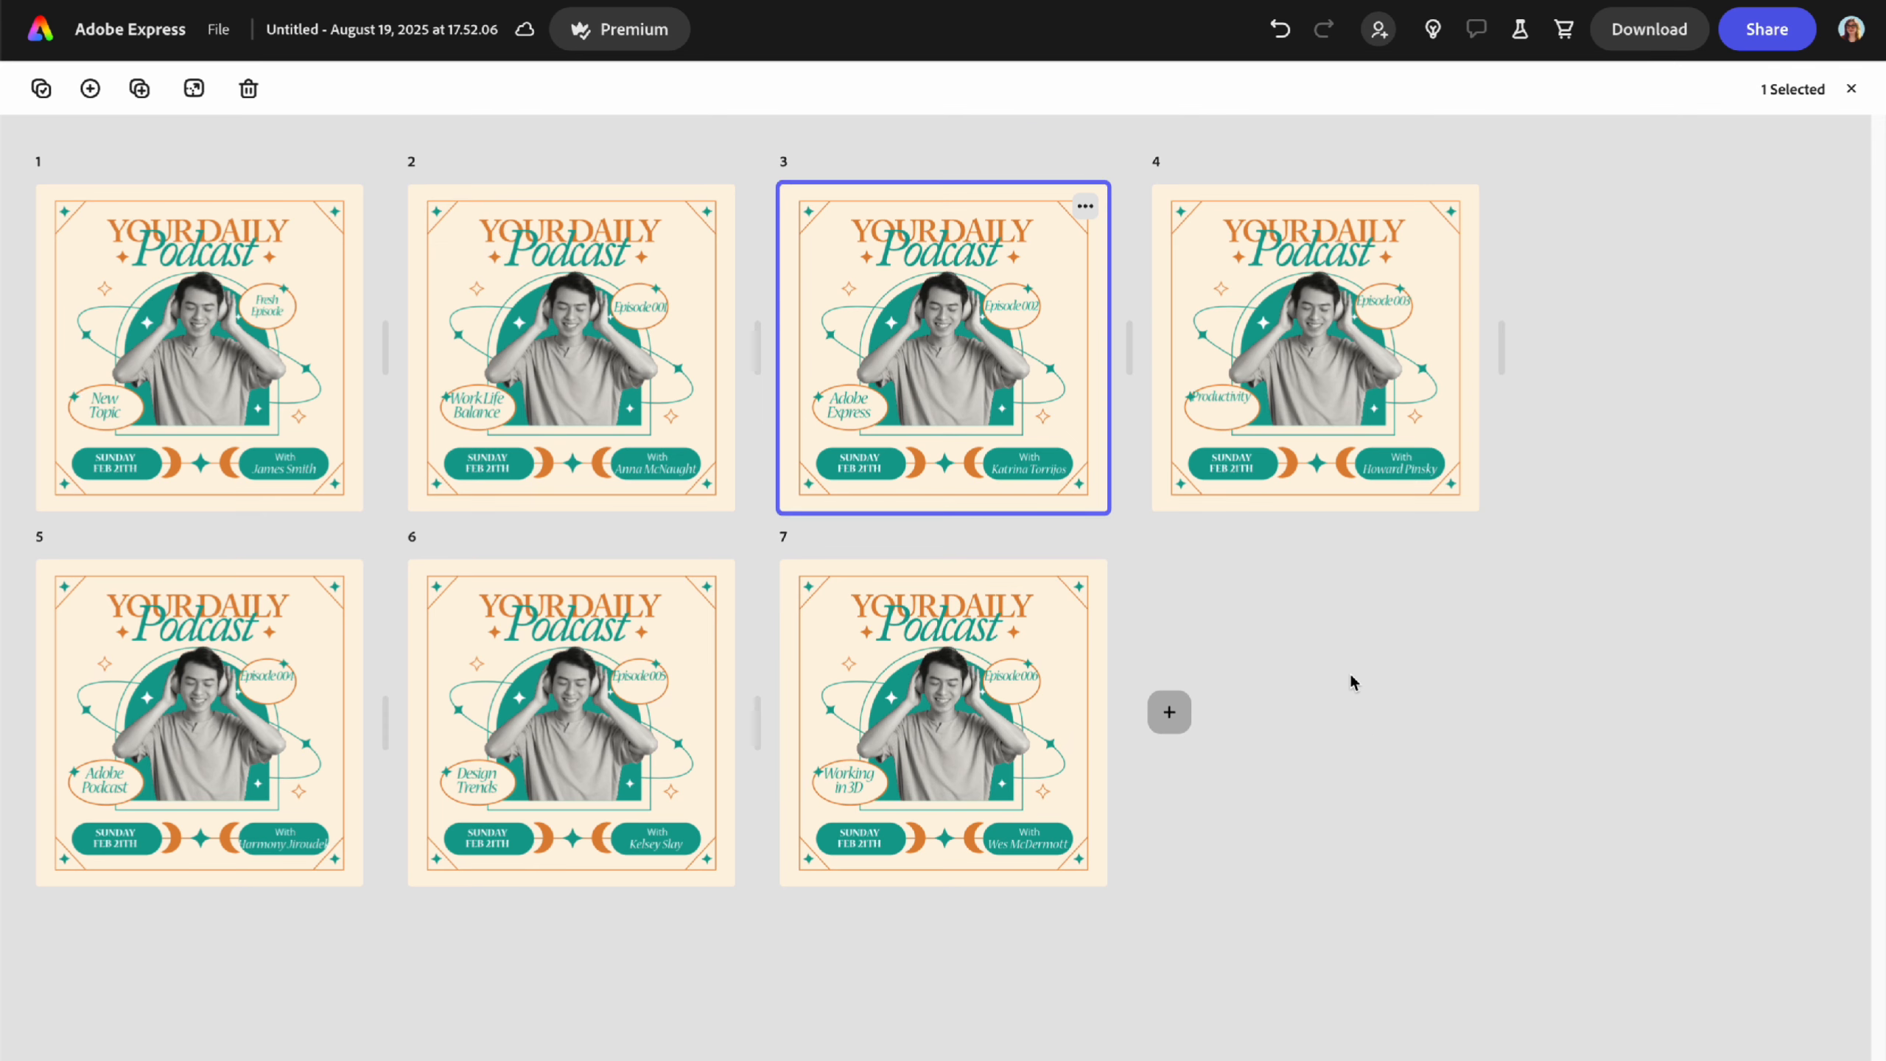
pyautogui.doubleClick(544, 409)
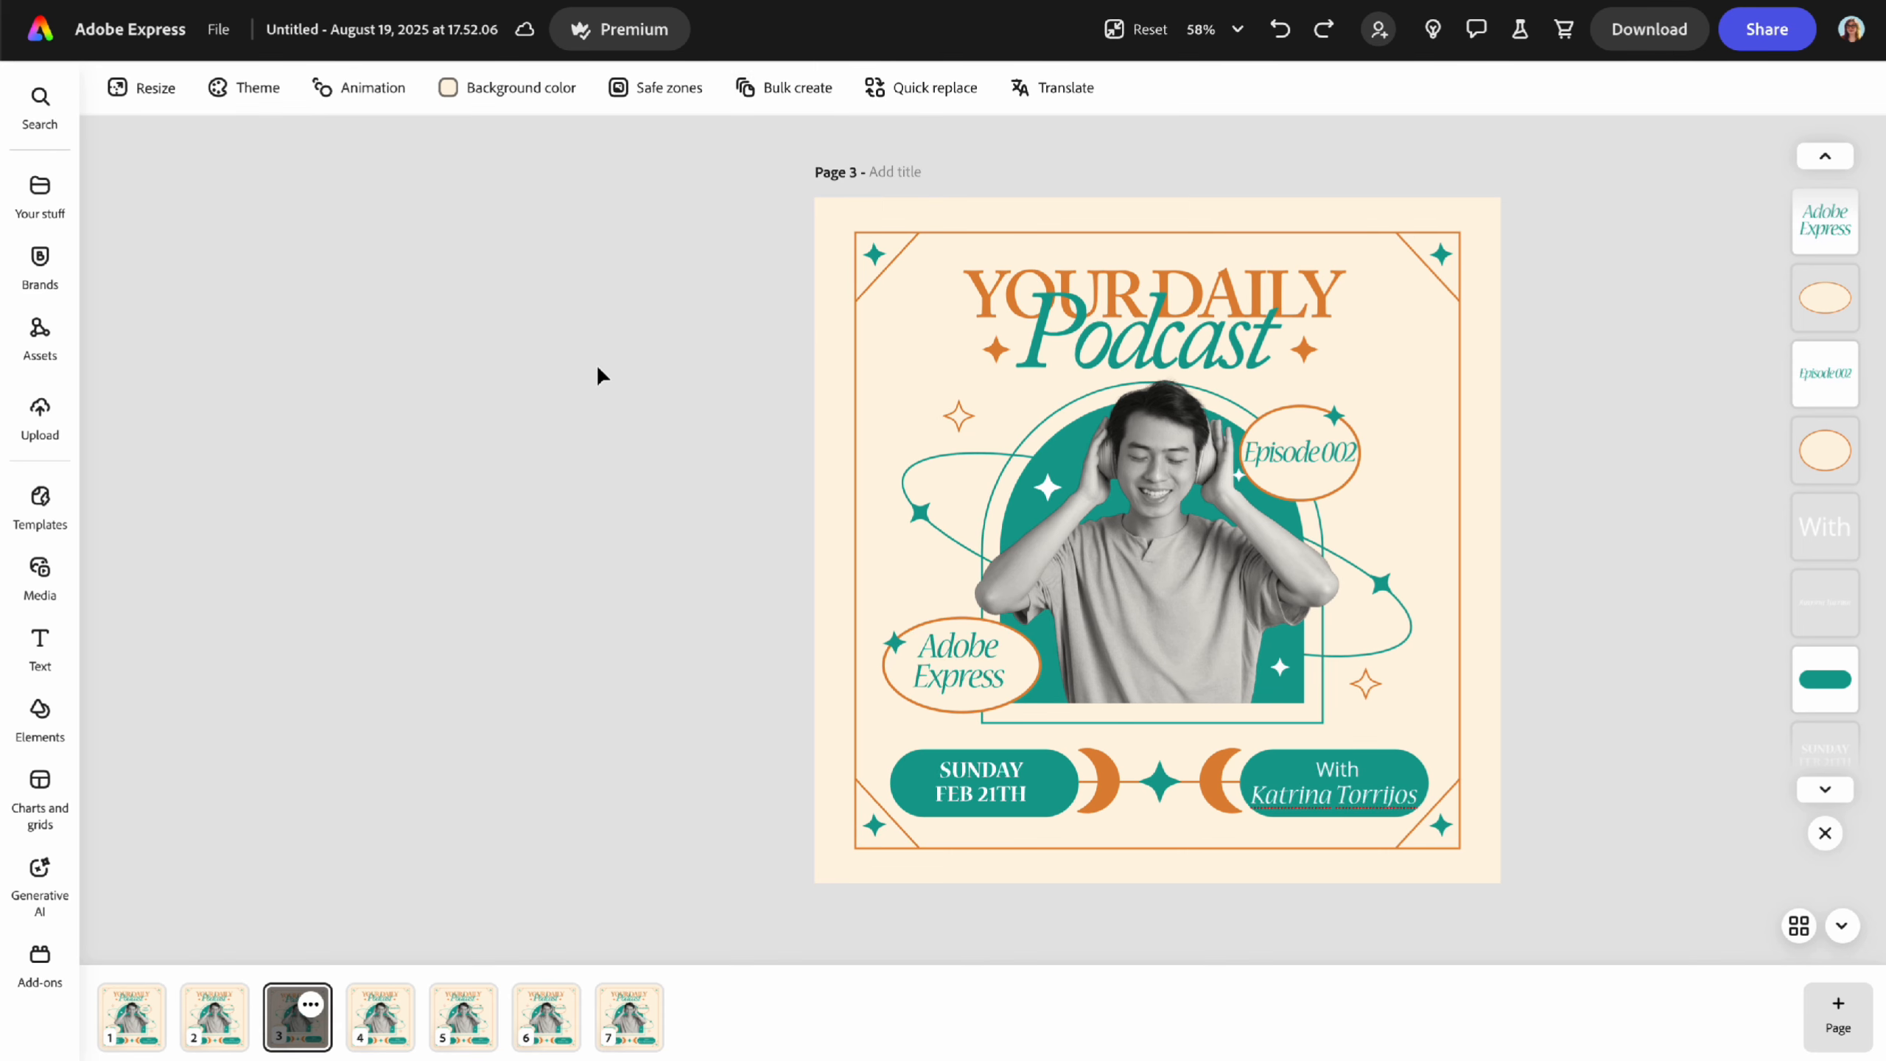
# - Glance at the Download options, then schedule the Episode 002 cover via Share > Schedule post
pyautogui.click(1671, 37)
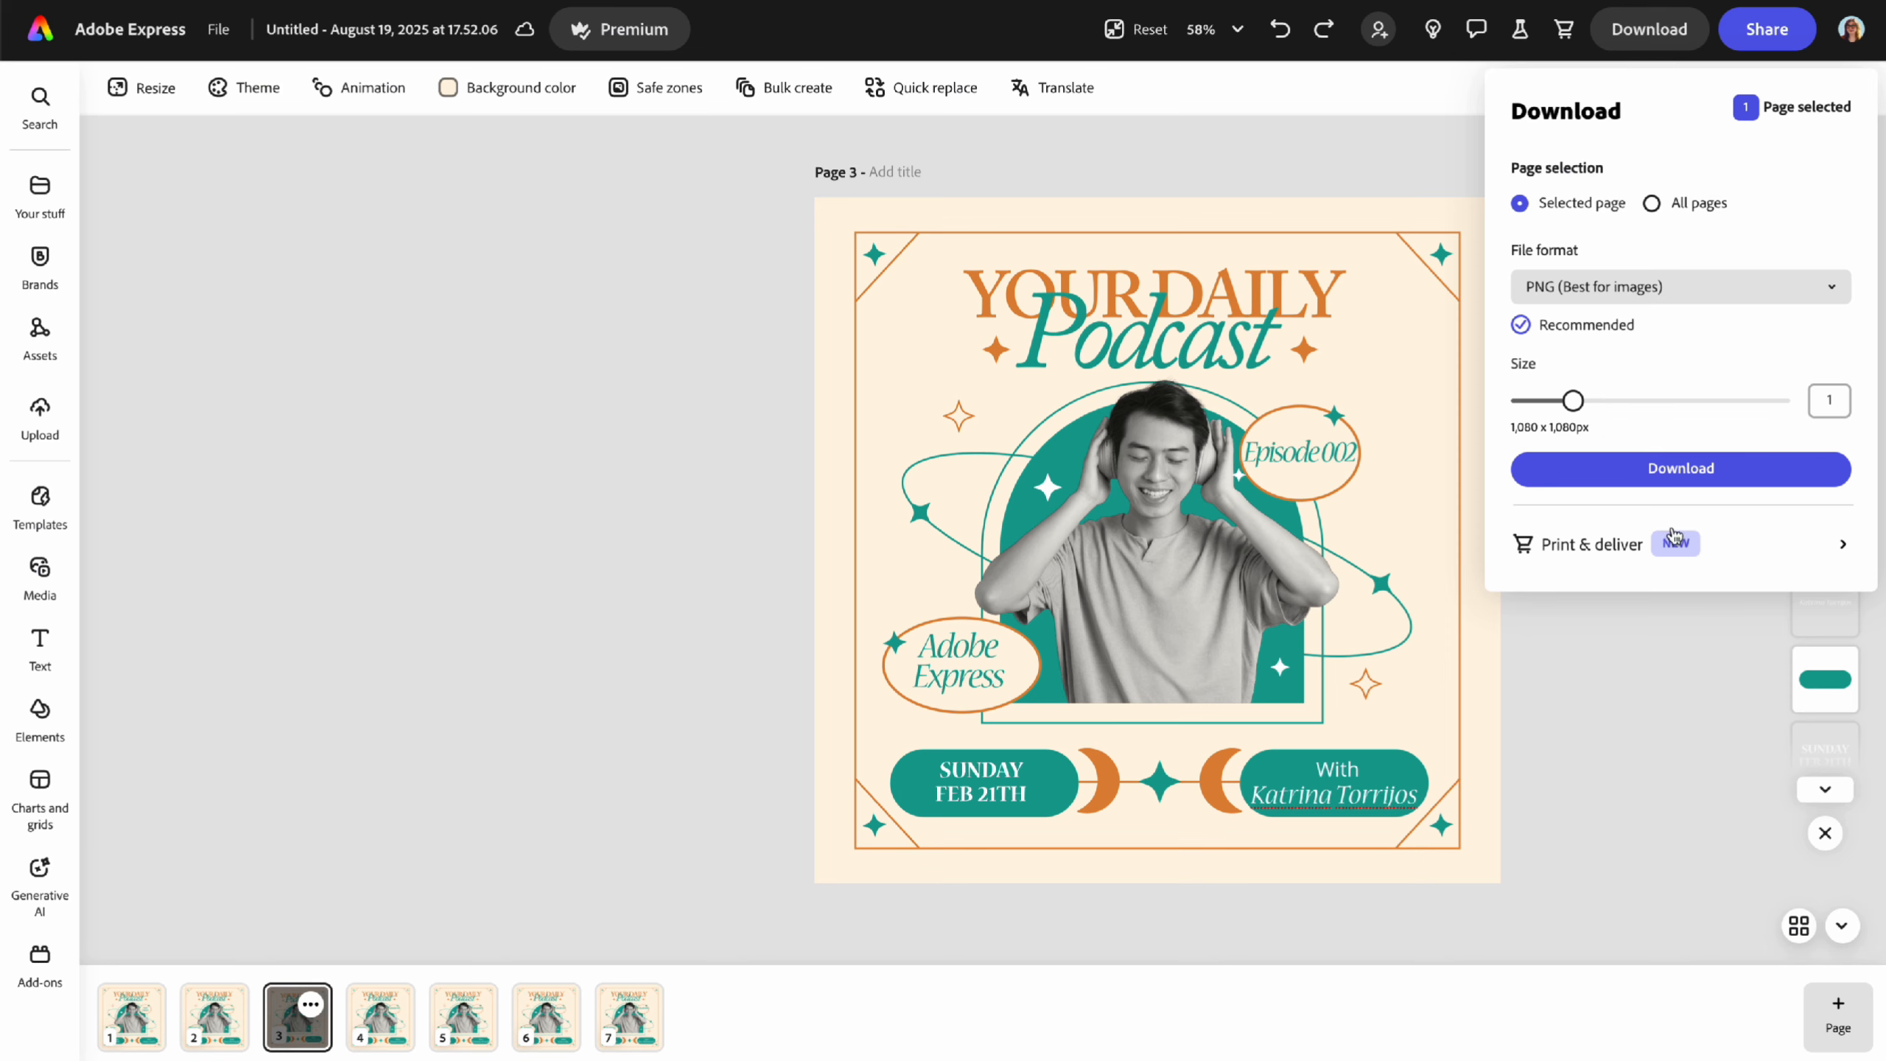
pyautogui.click(1677, 698)
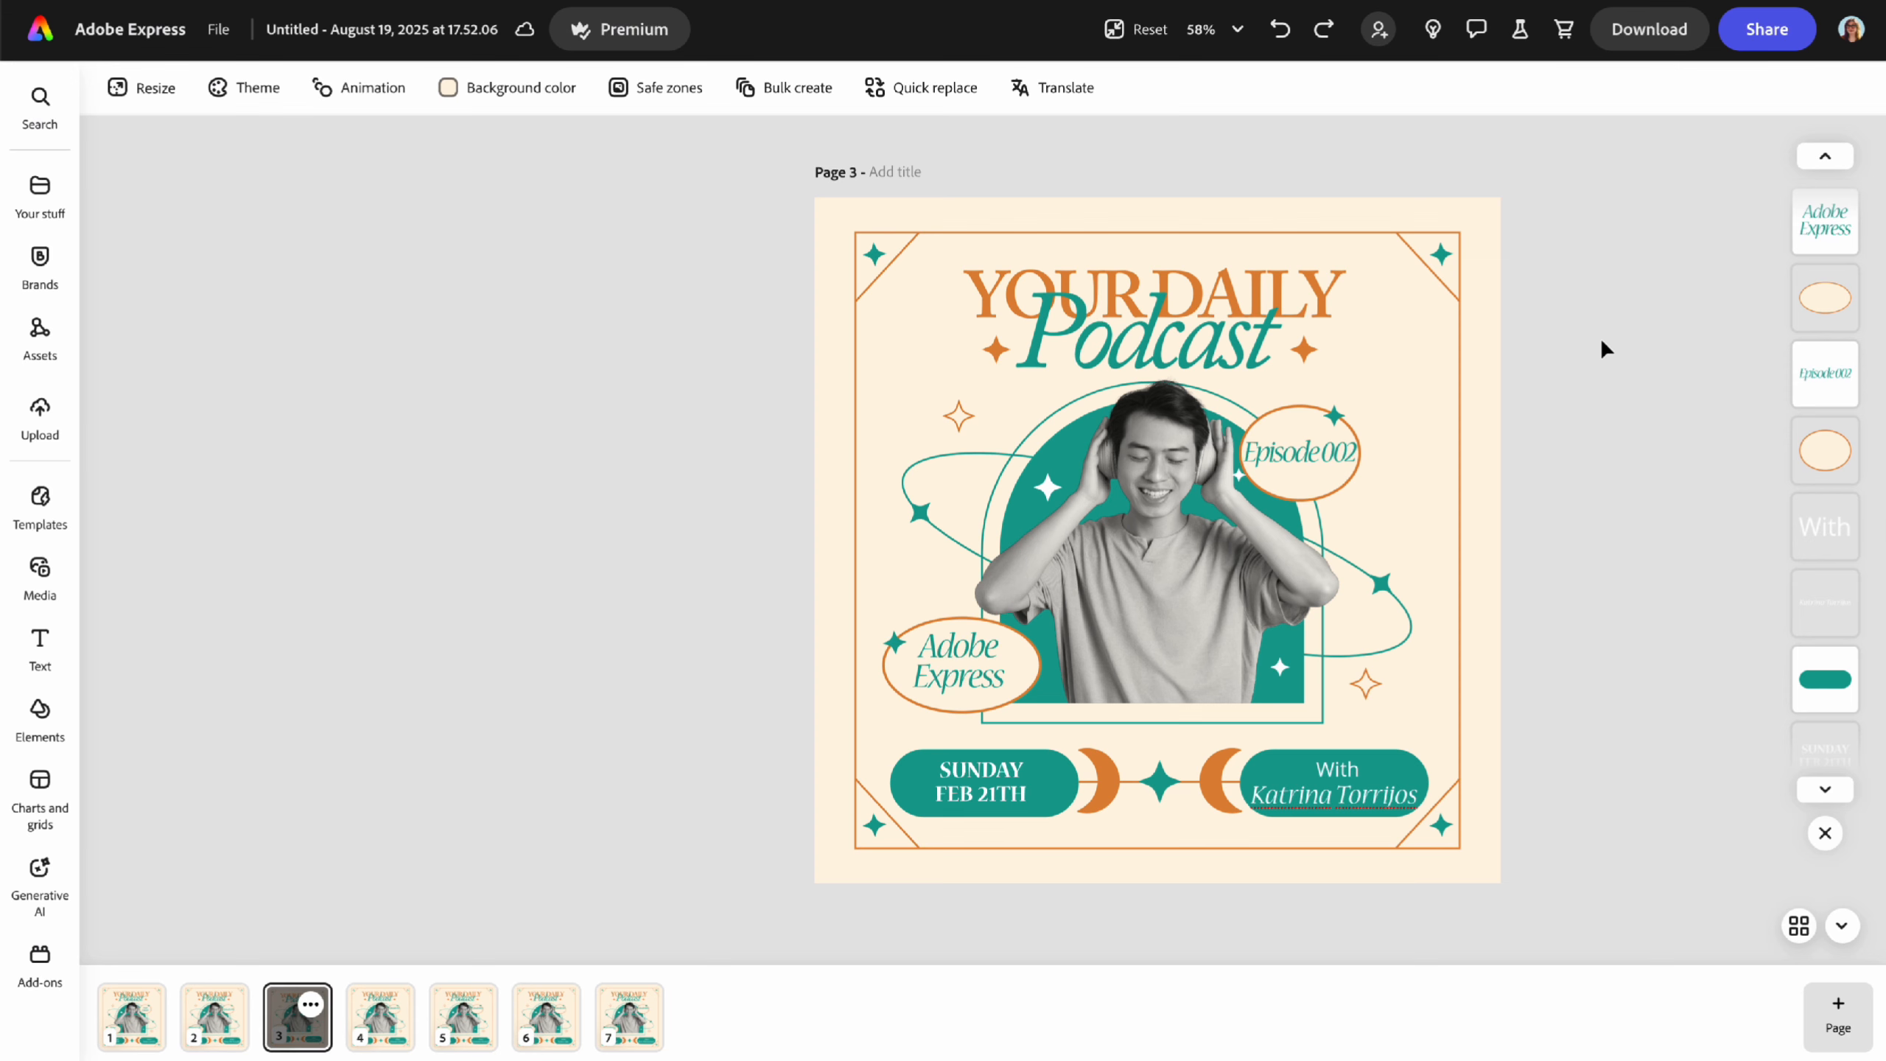
pyautogui.click(1766, 28)
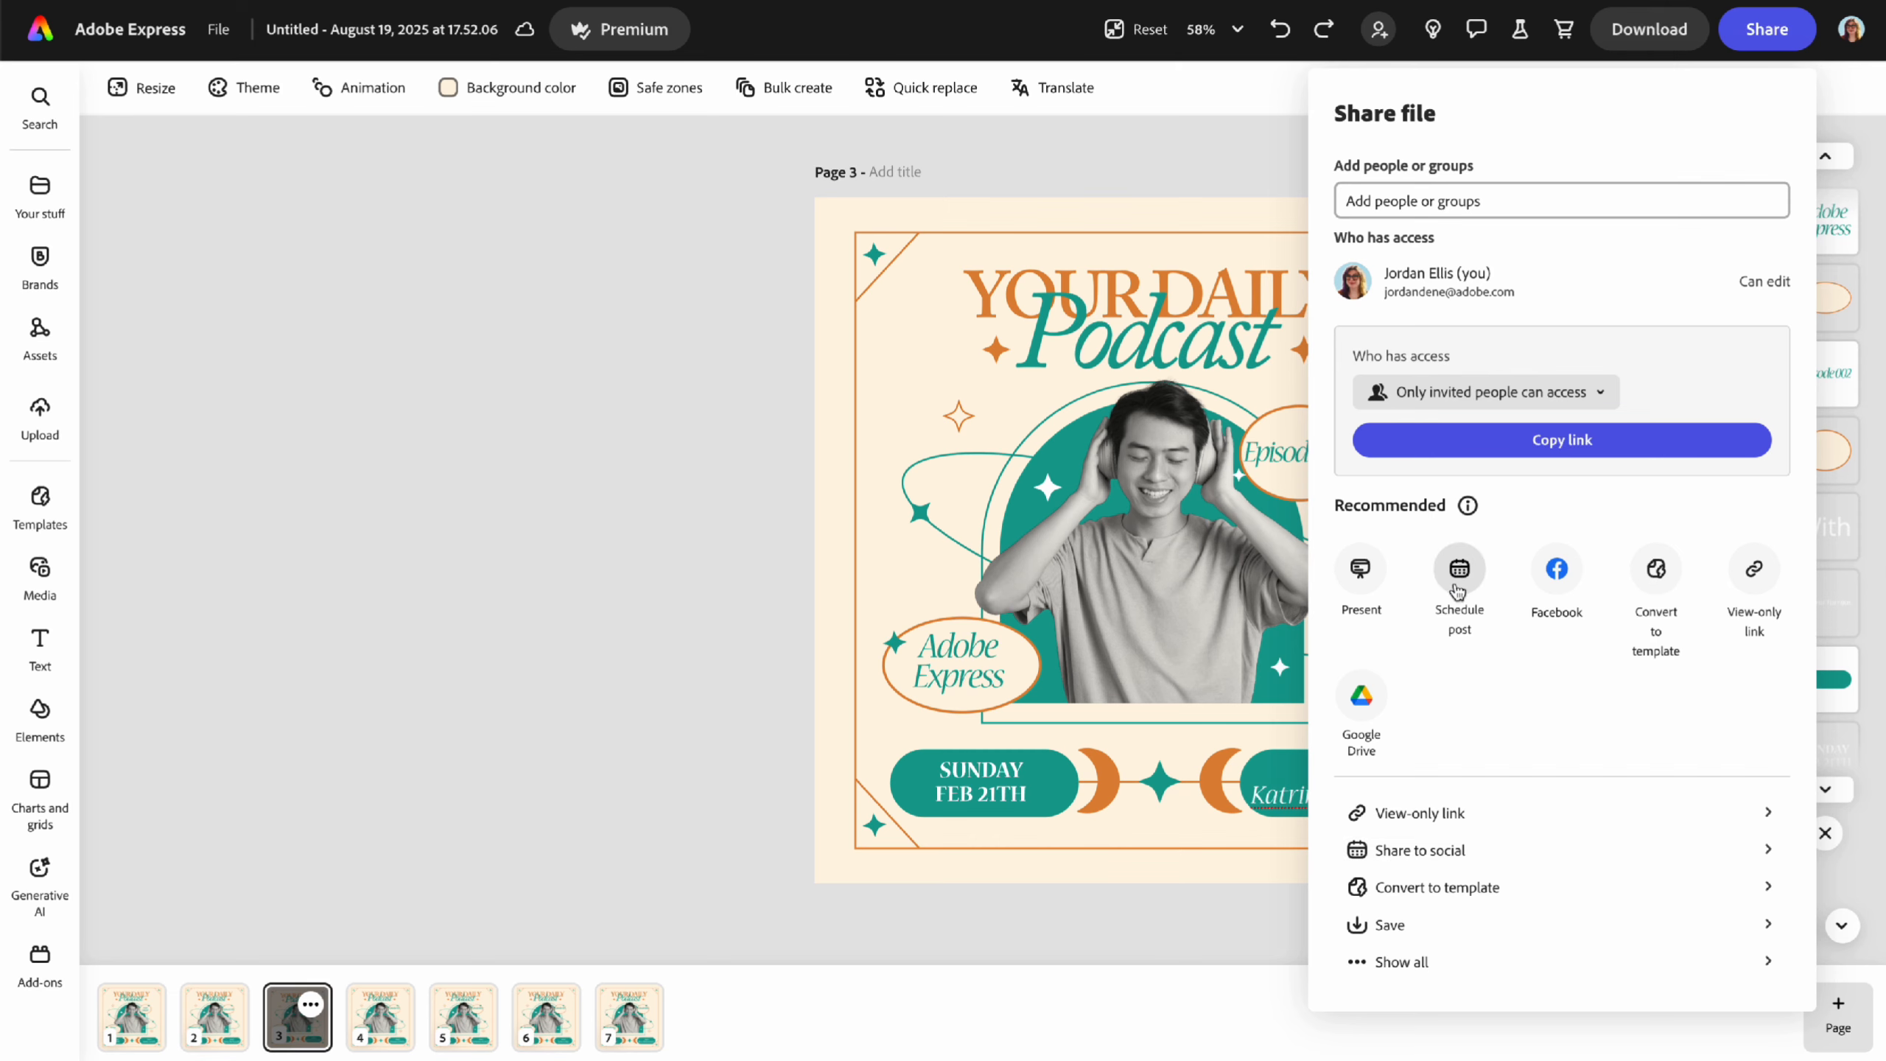
pyautogui.click(1400, 851)
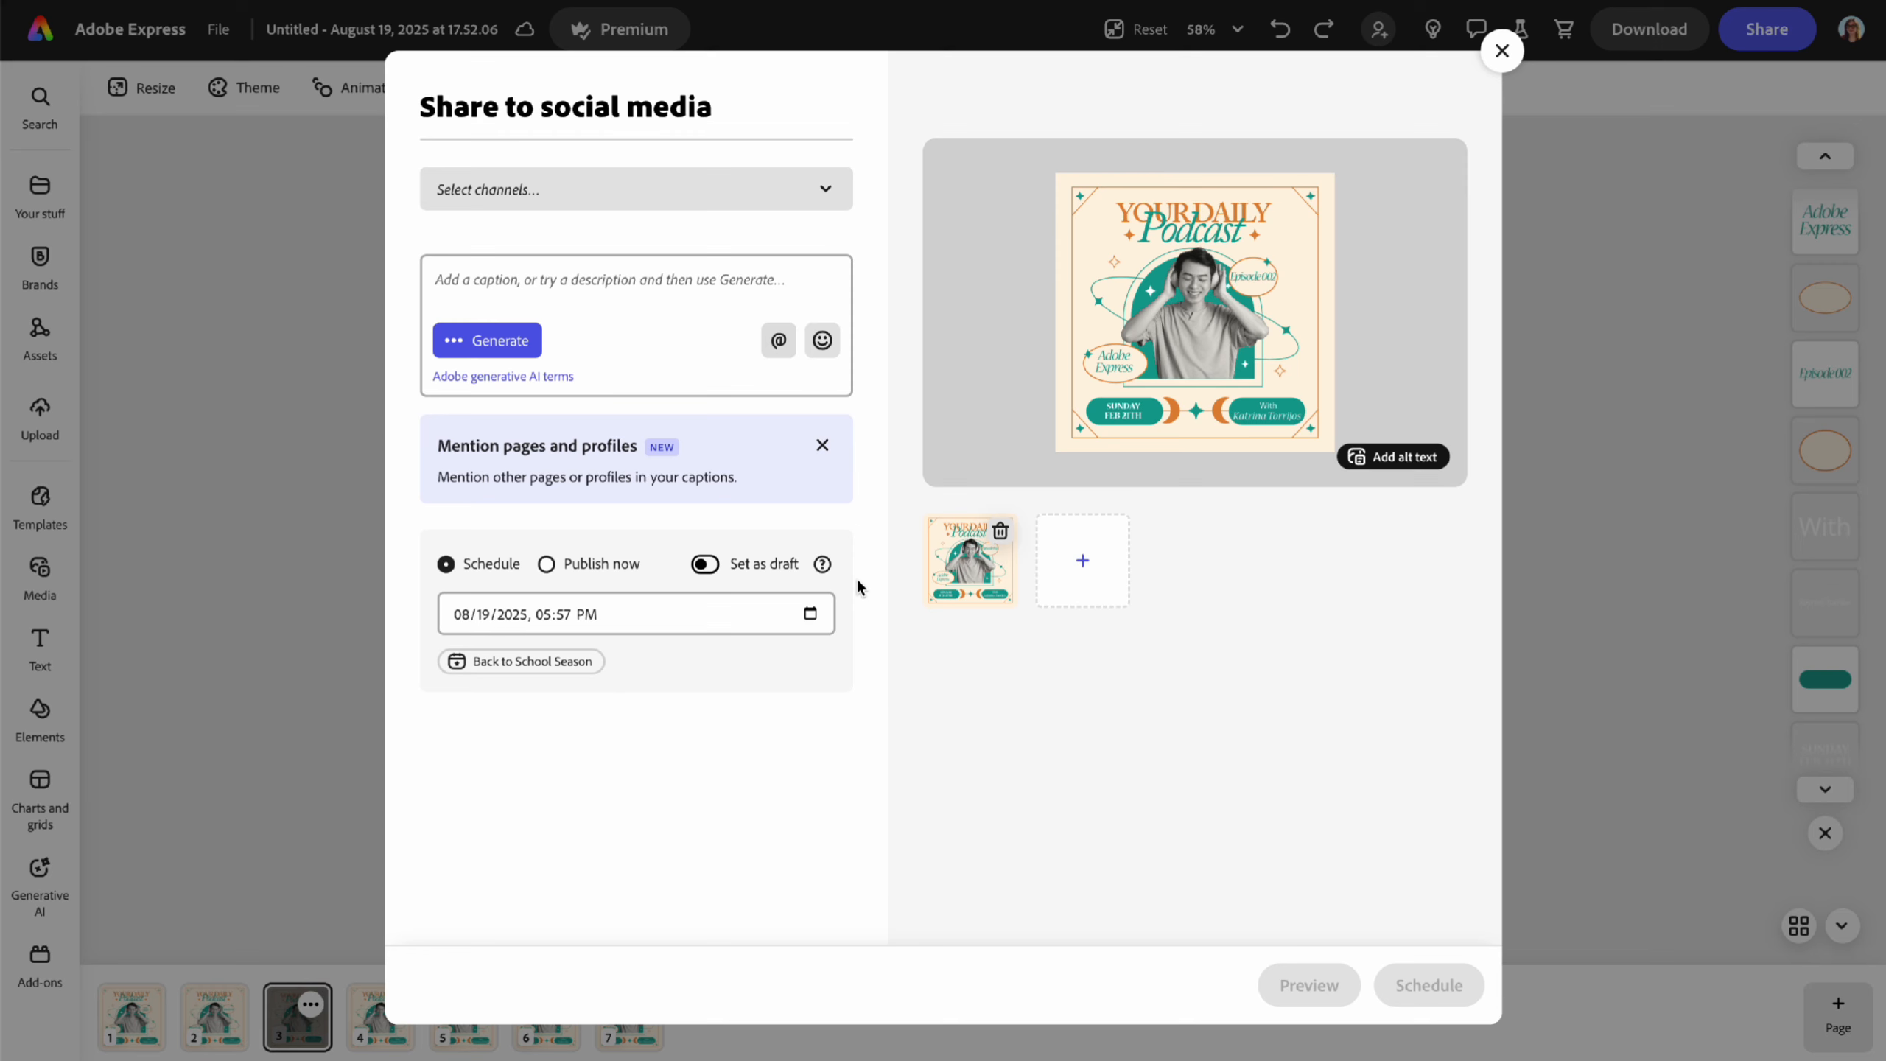
# - Select the Facebook and Instagram channels for the post and place the cursor in the caption box
pyautogui.click(803, 201)
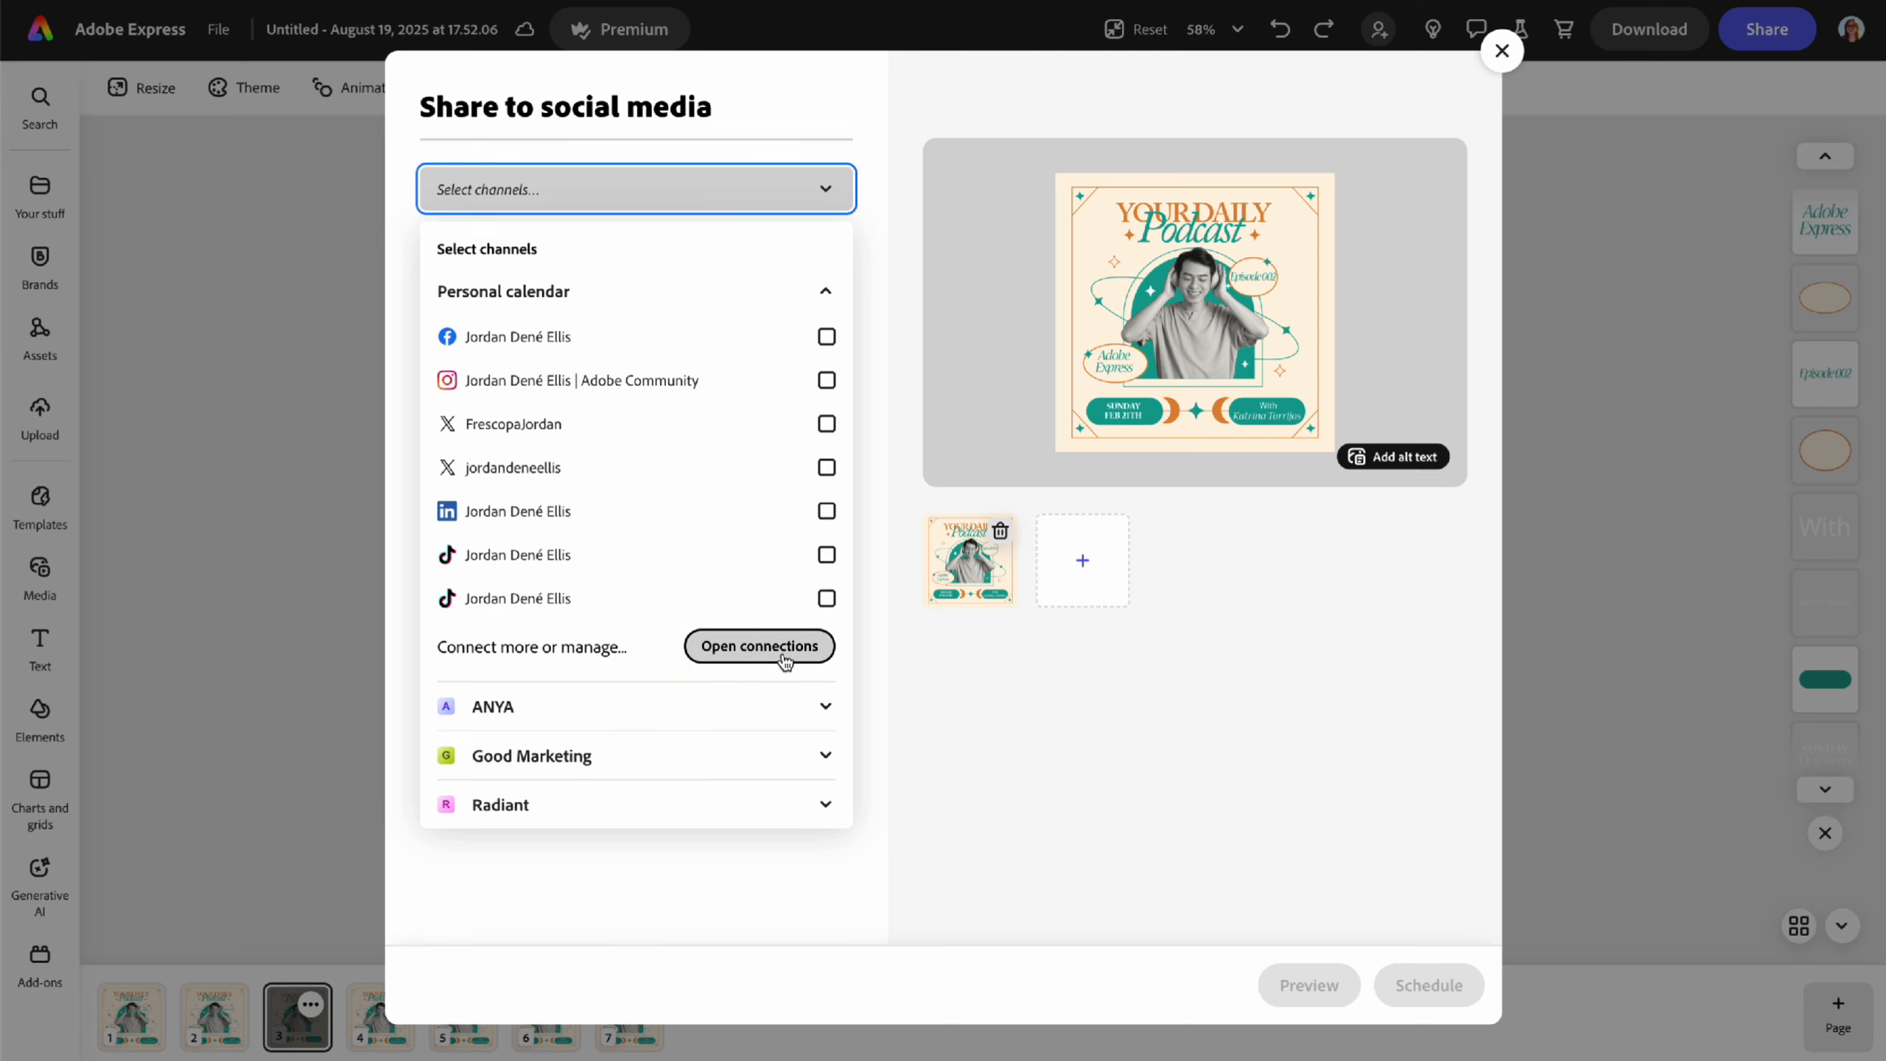
pyautogui.click(687, 349)
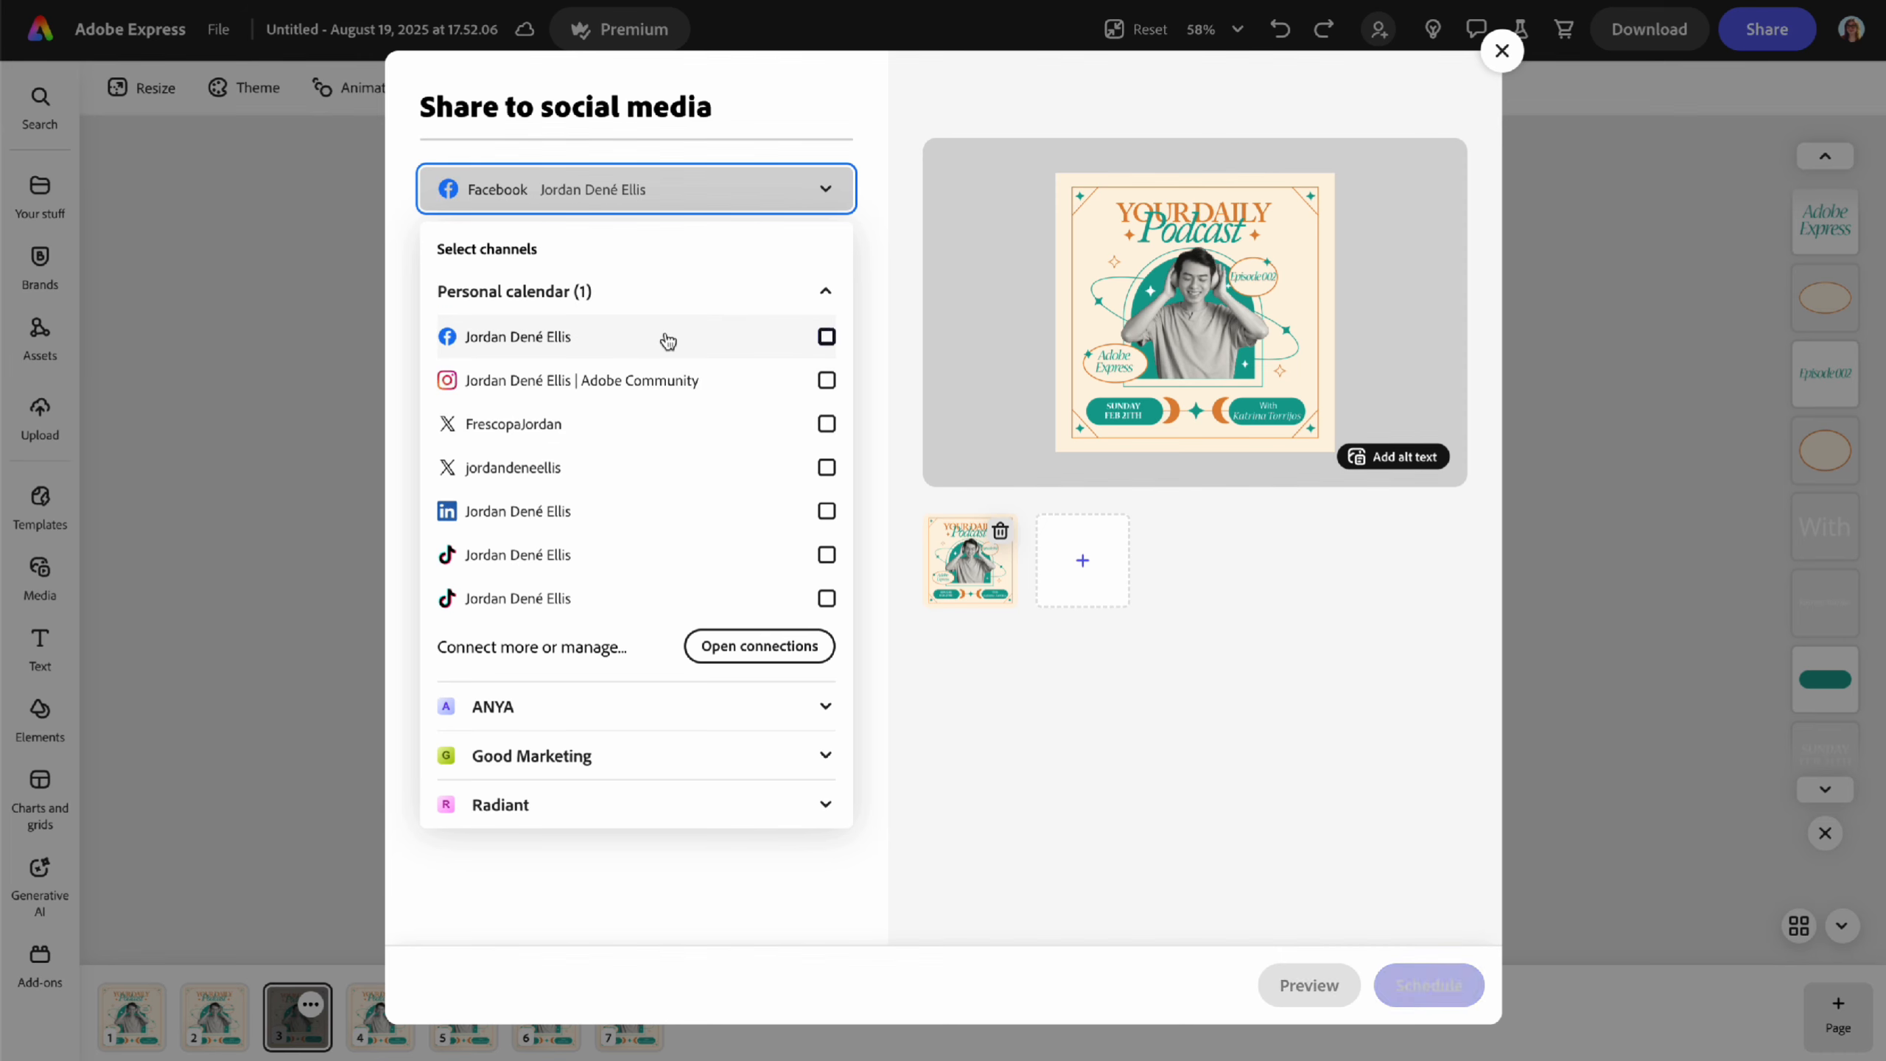
pyautogui.click(668, 382)
pyautogui.click(874, 422)
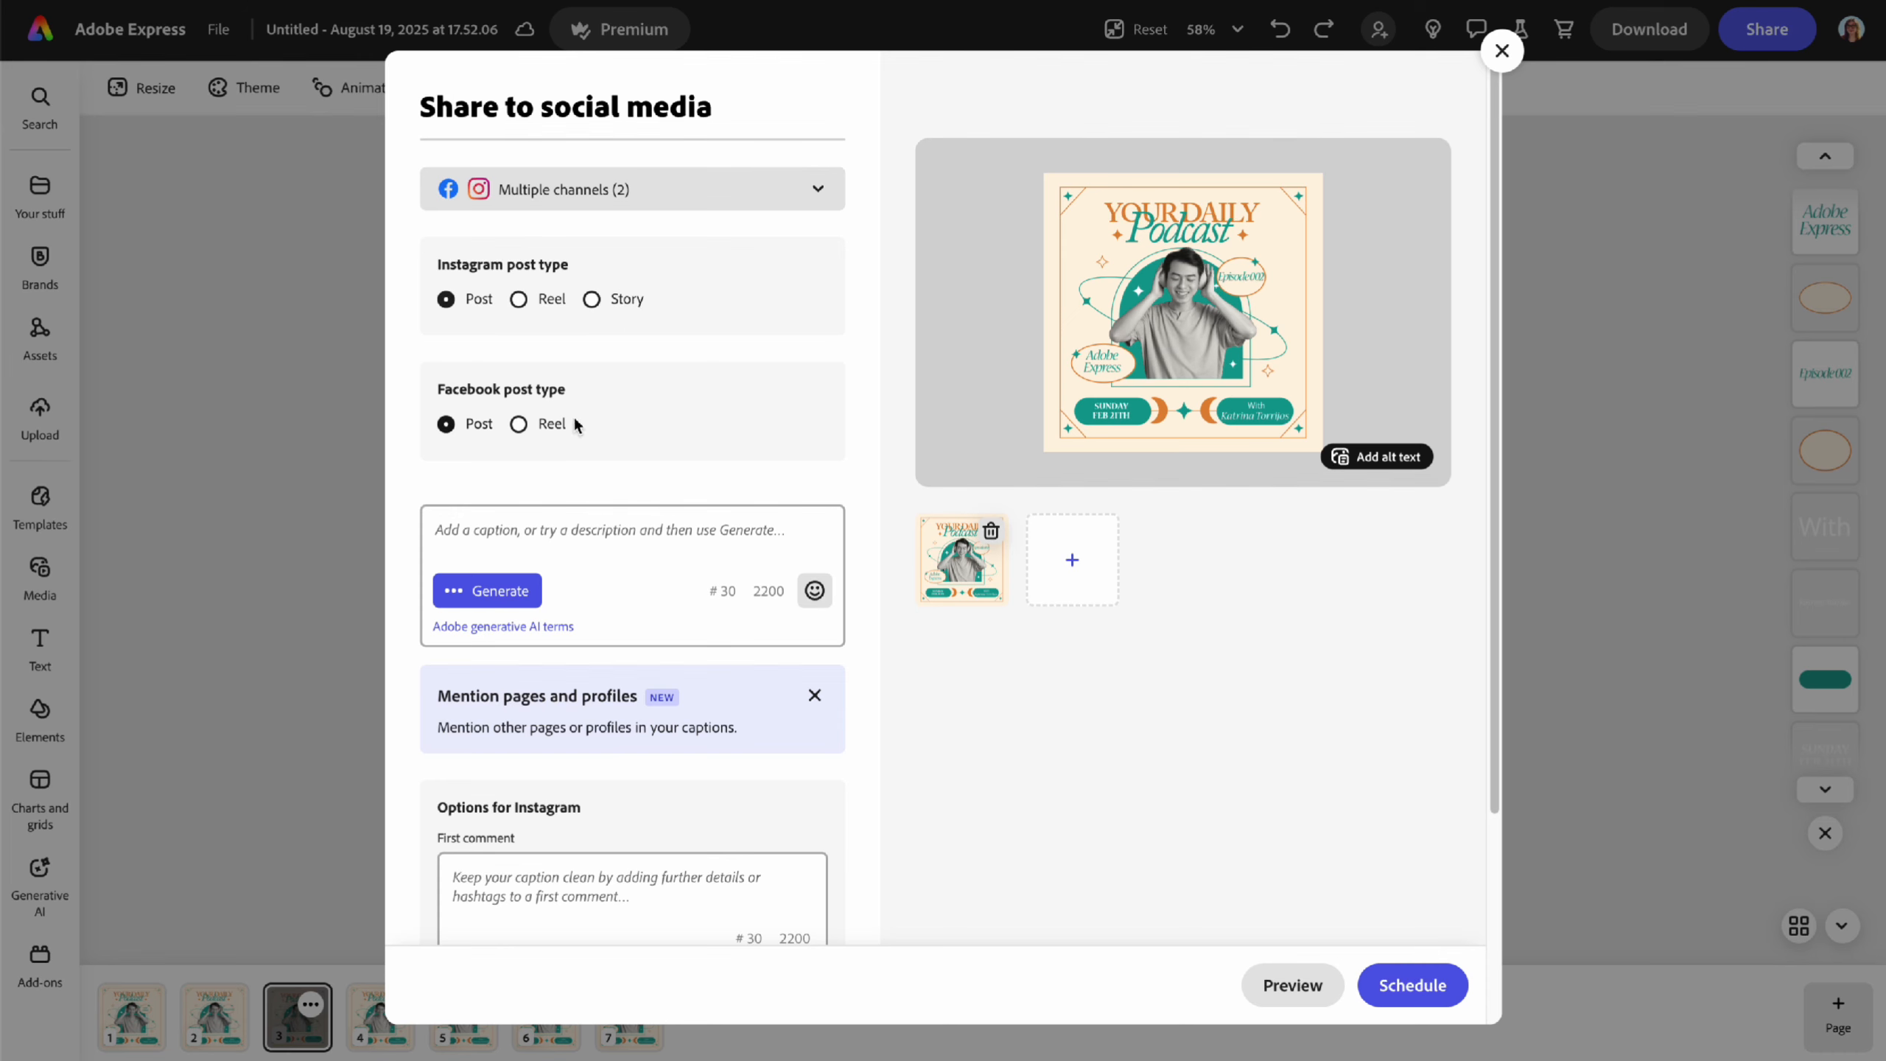
pyautogui.scroll(-1, 629, 467)
pyautogui.click(630, 468)
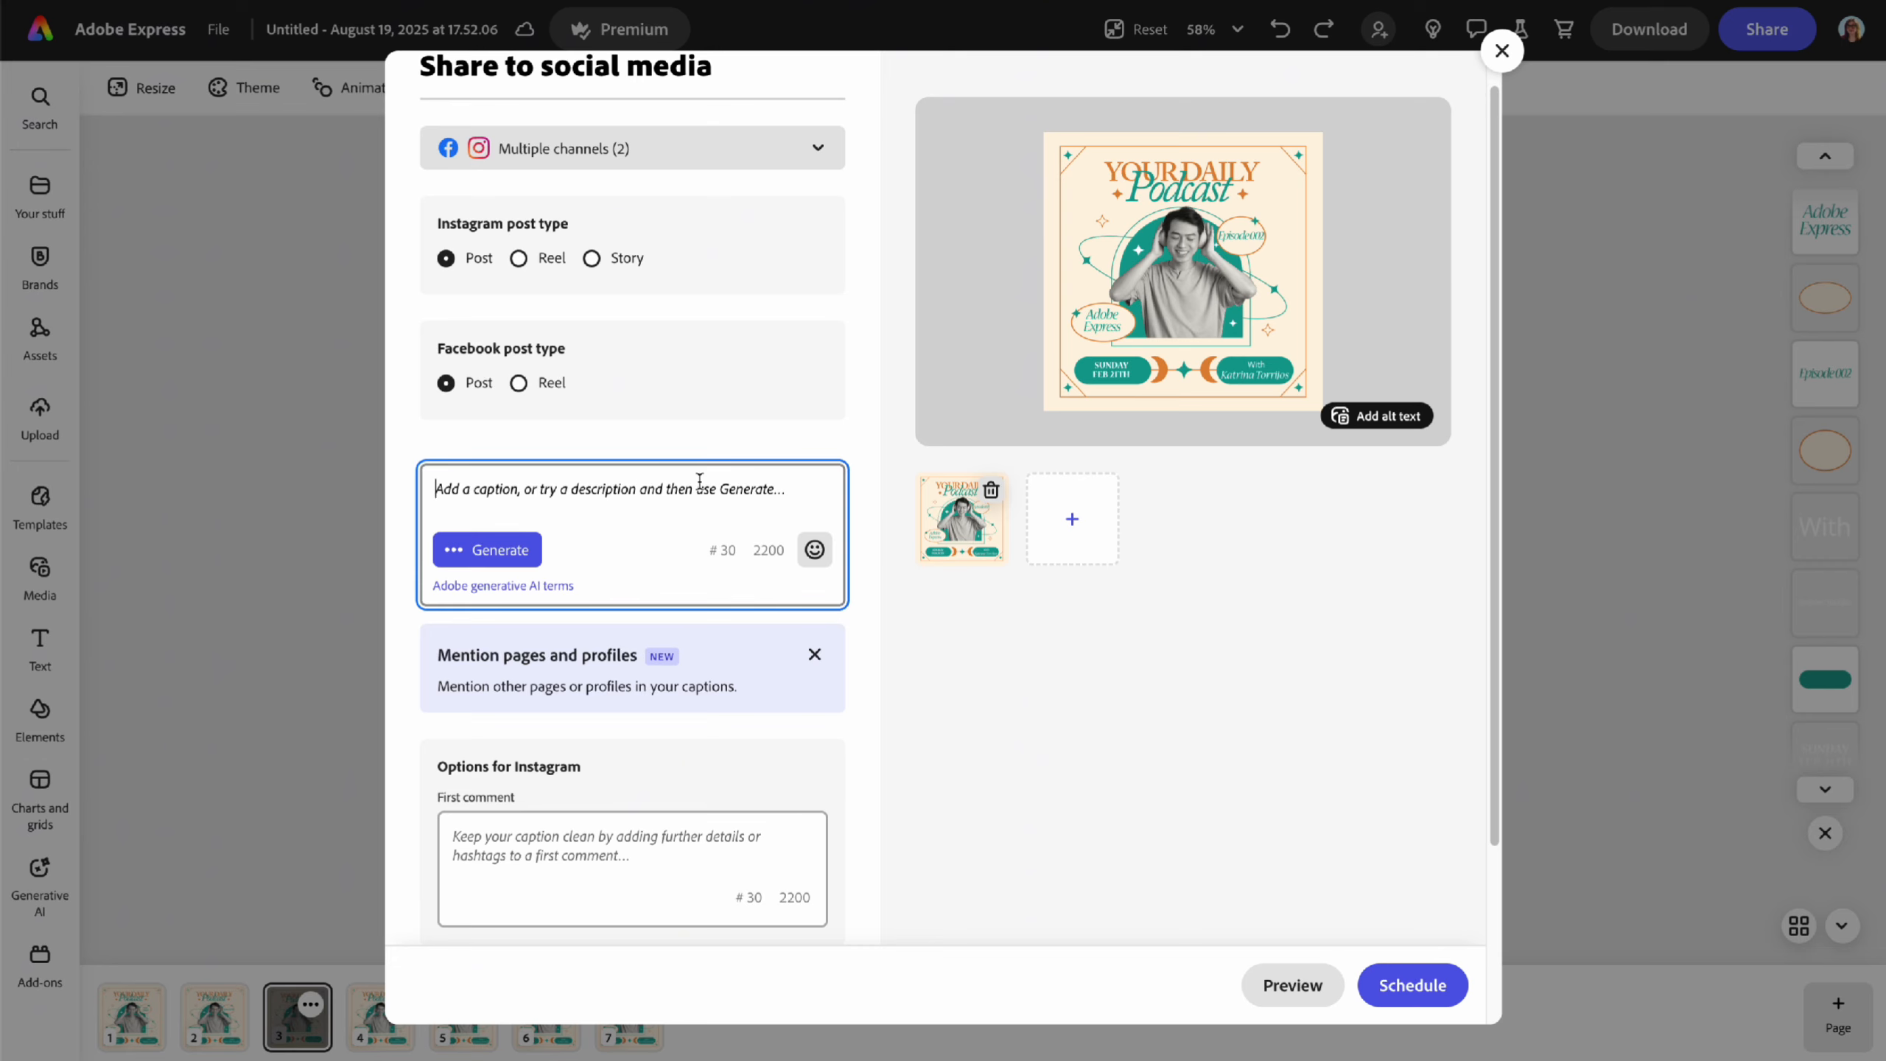
# - Draft an episode-two podcast caption, then replace it with an AI-generated new caption
pyautogui.write('d')
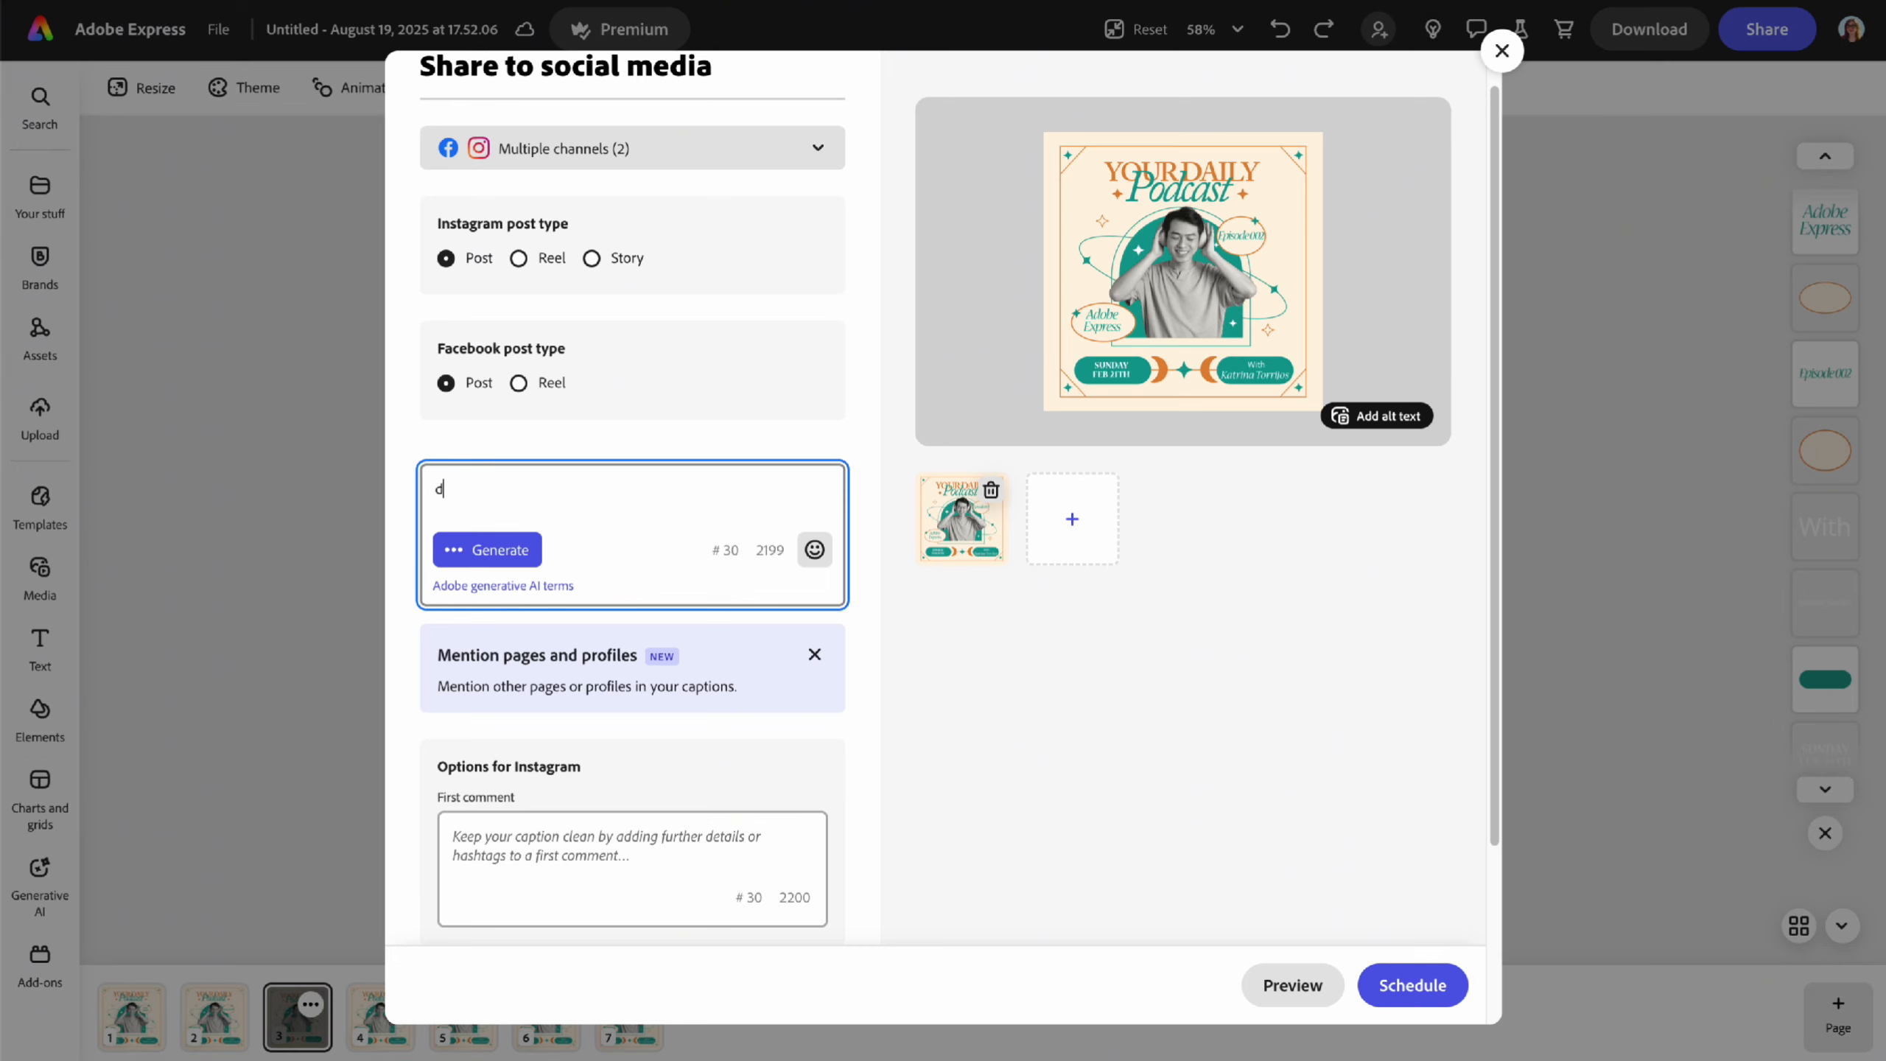
pyautogui.write("on't miss episode two of my latest pod")
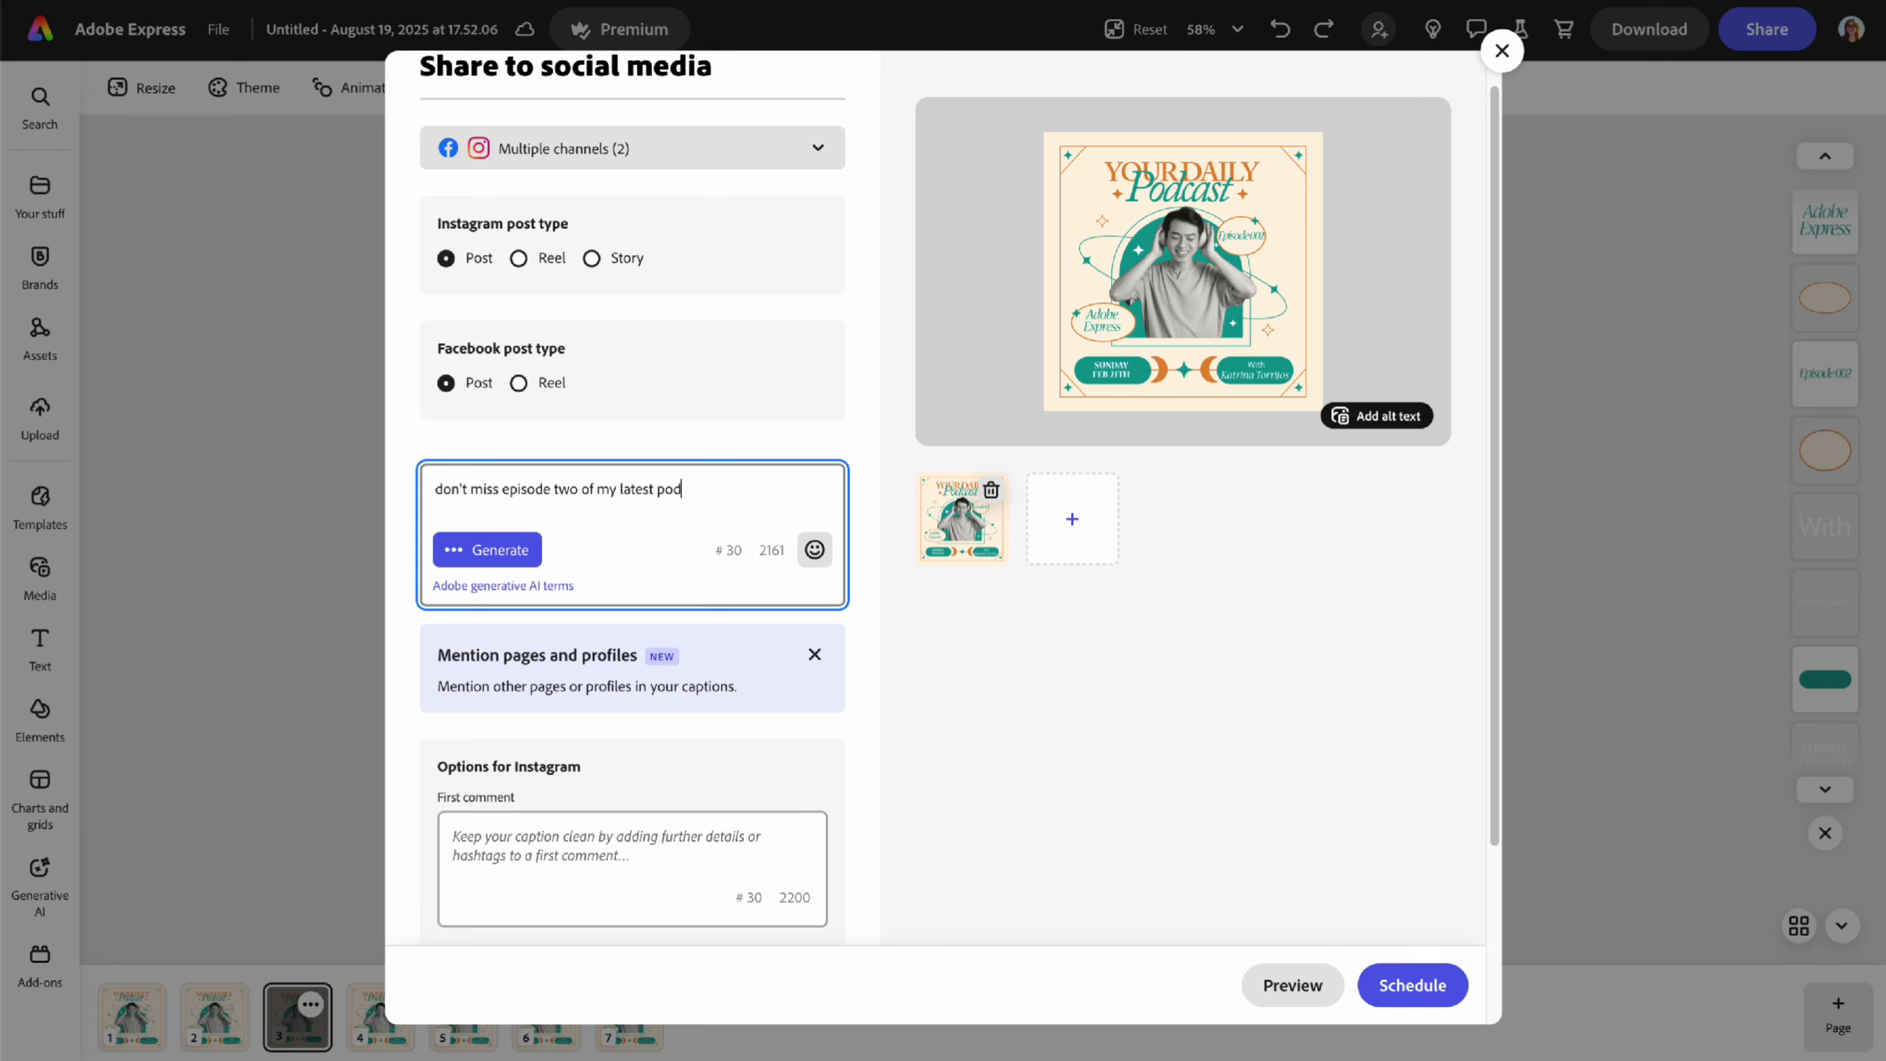
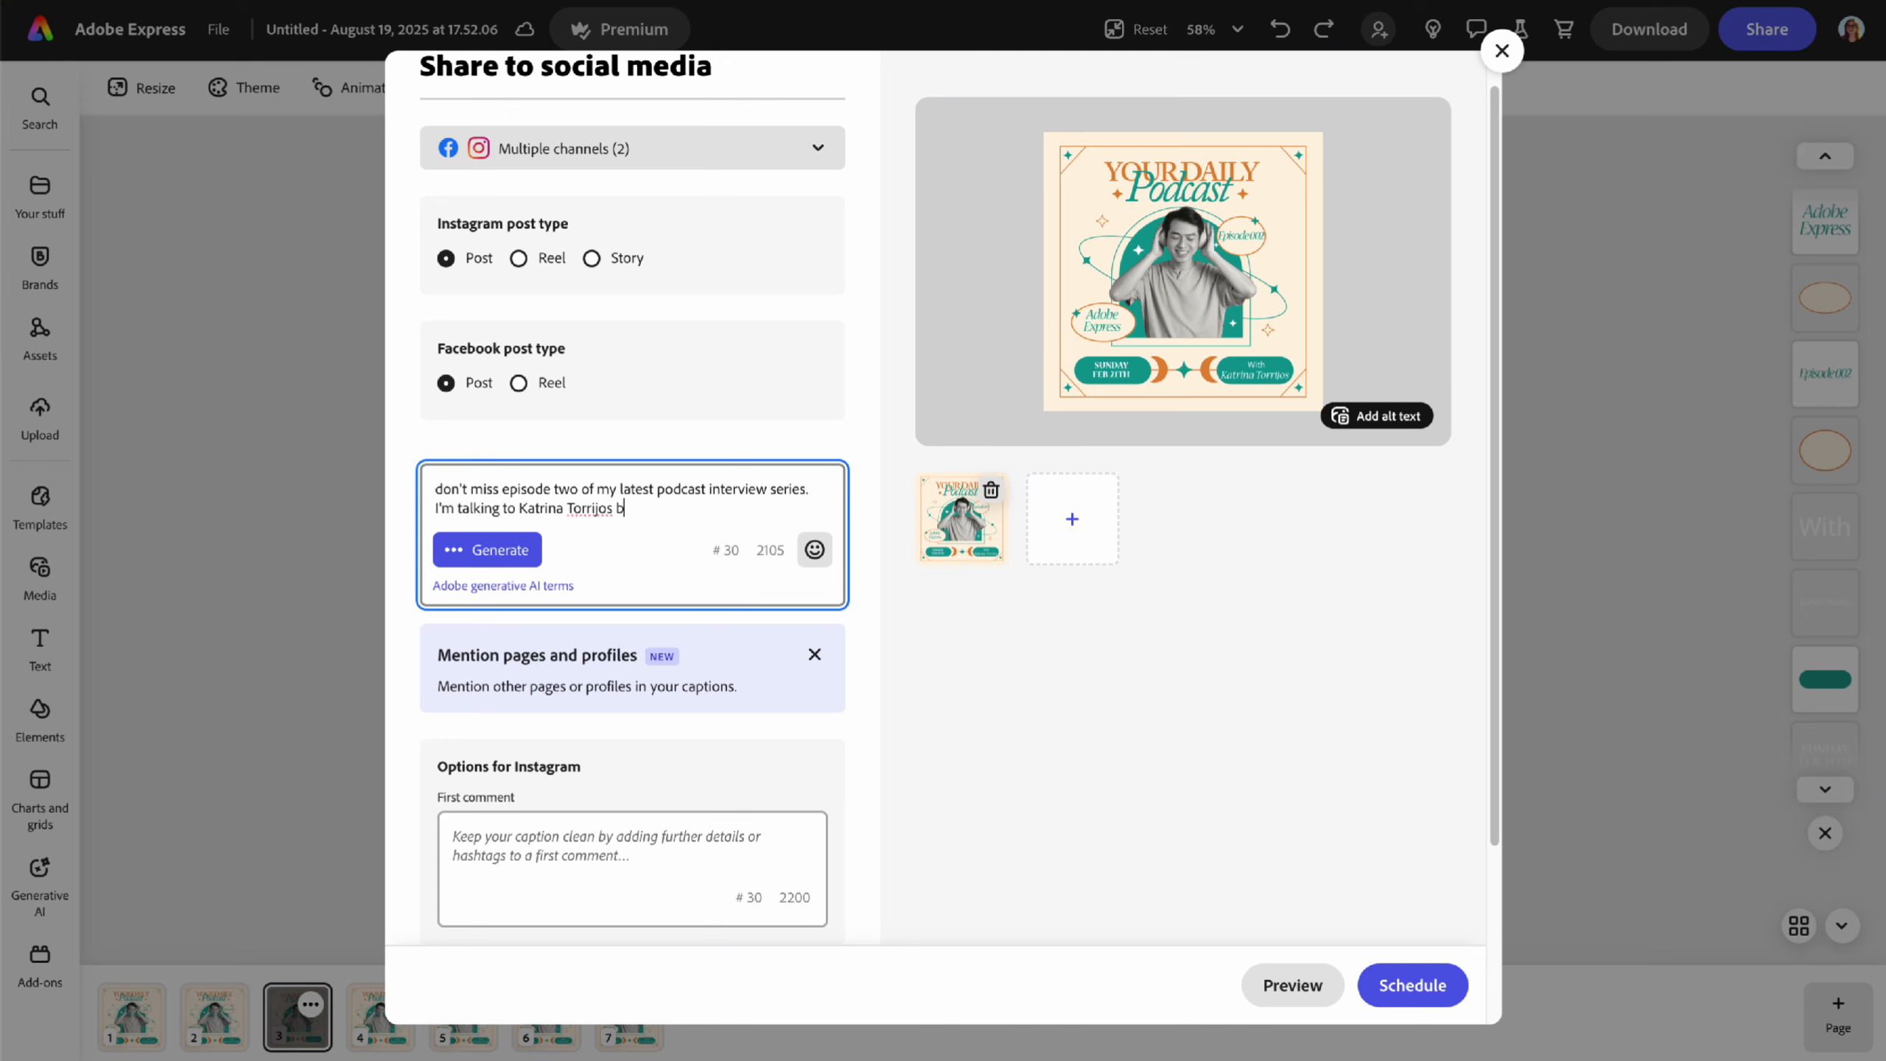
pyautogui.write('outbout Adobe Express')
pyautogui.write('.')
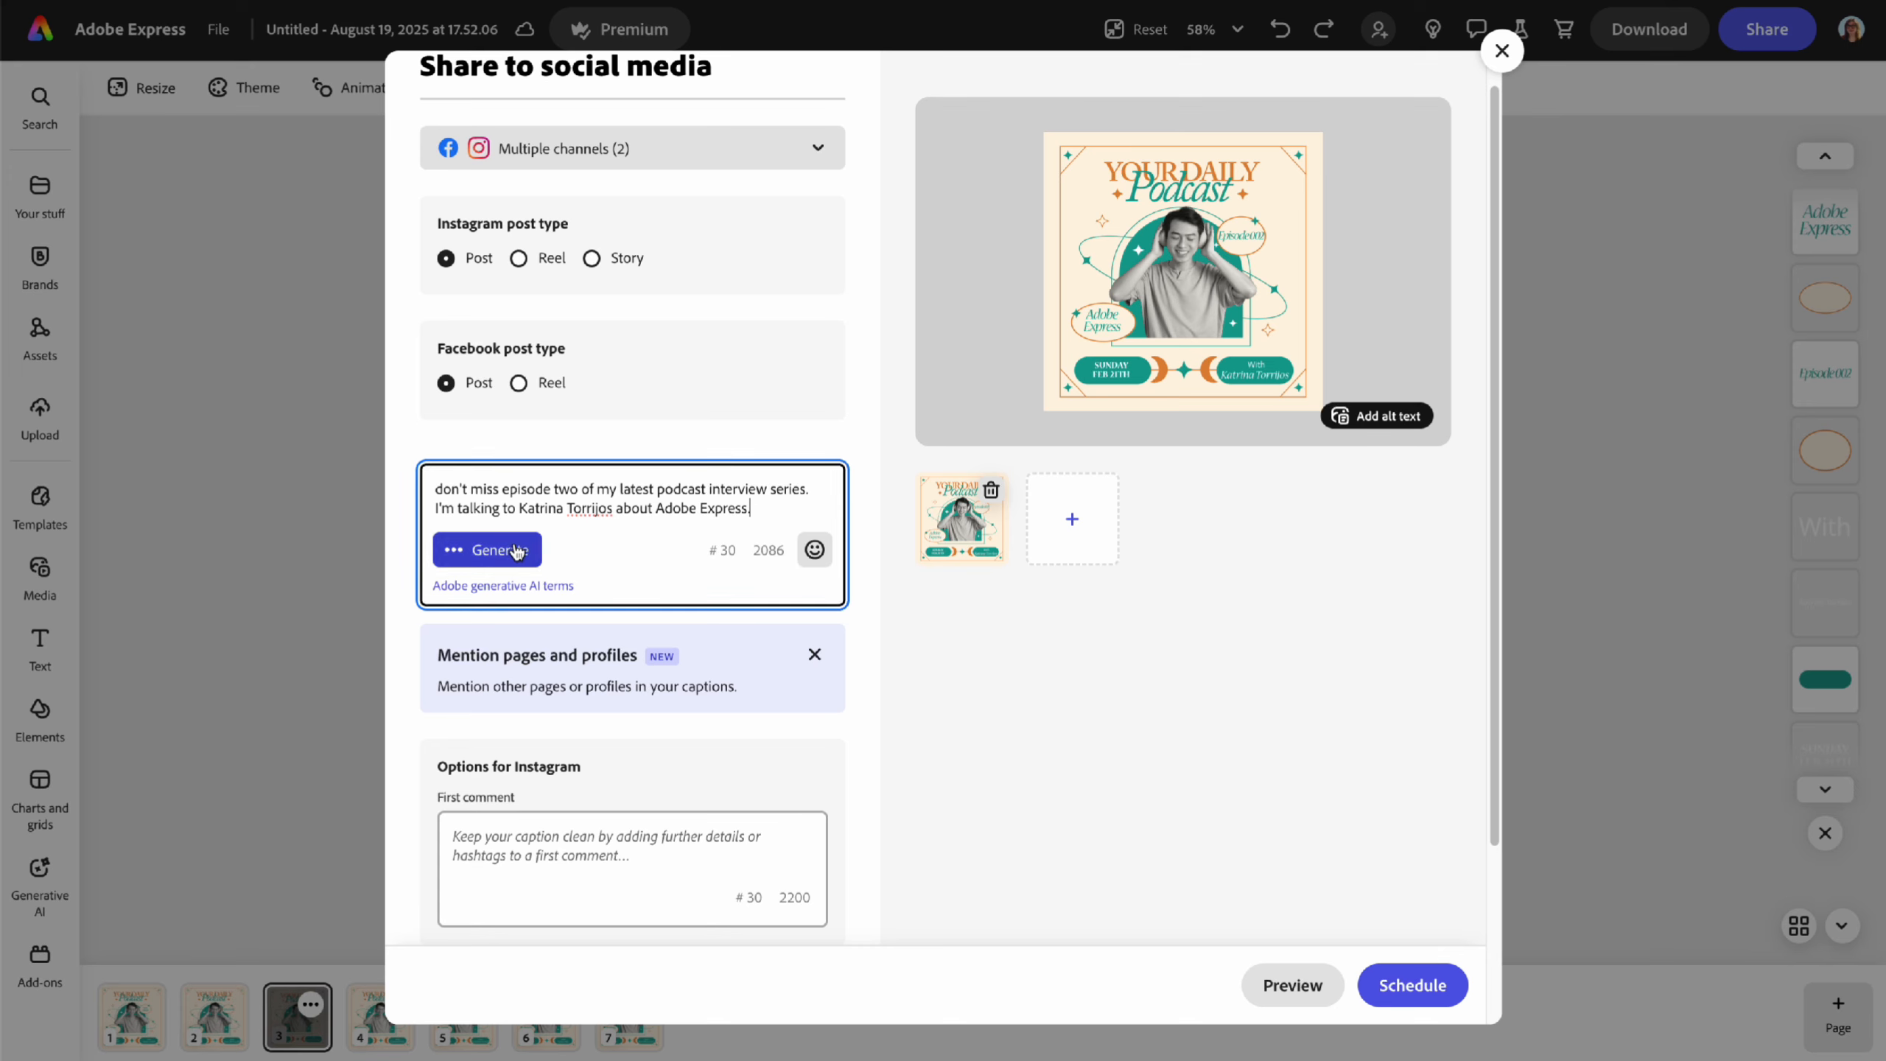
pyautogui.click(487, 559)
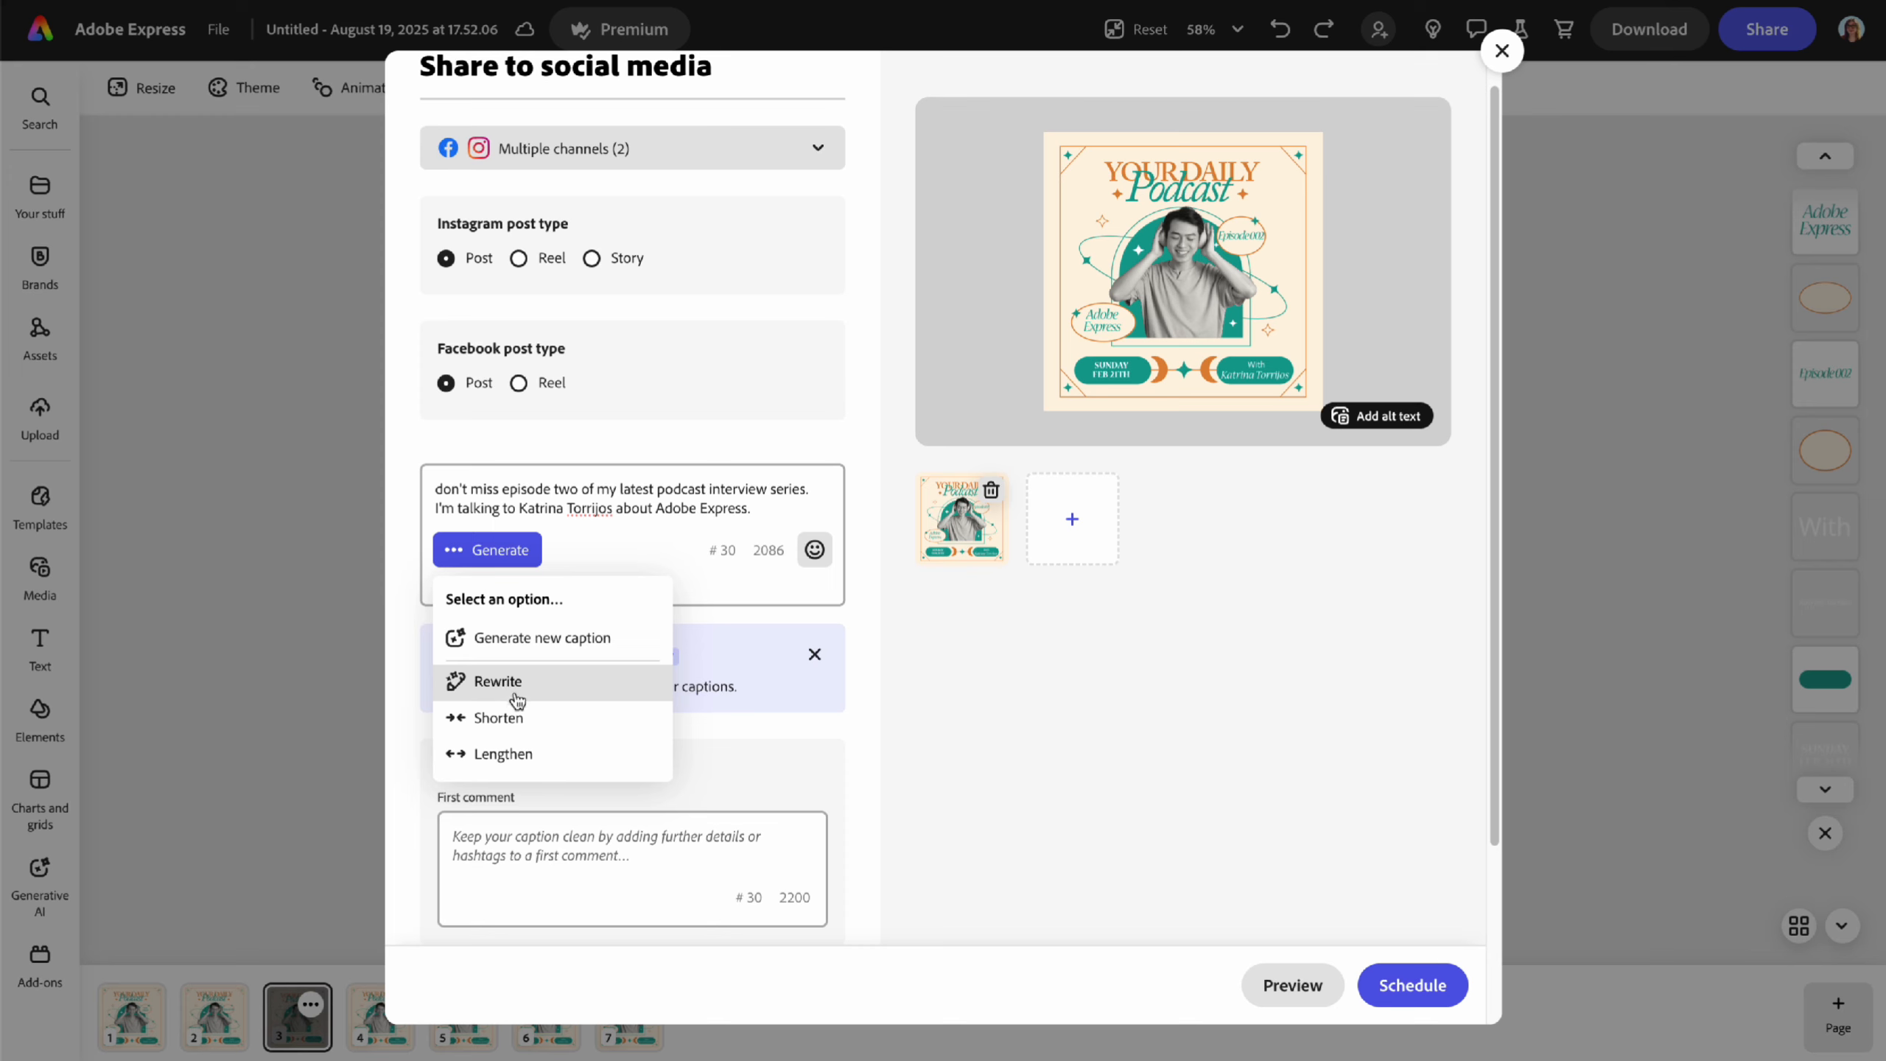
pyautogui.click(523, 640)
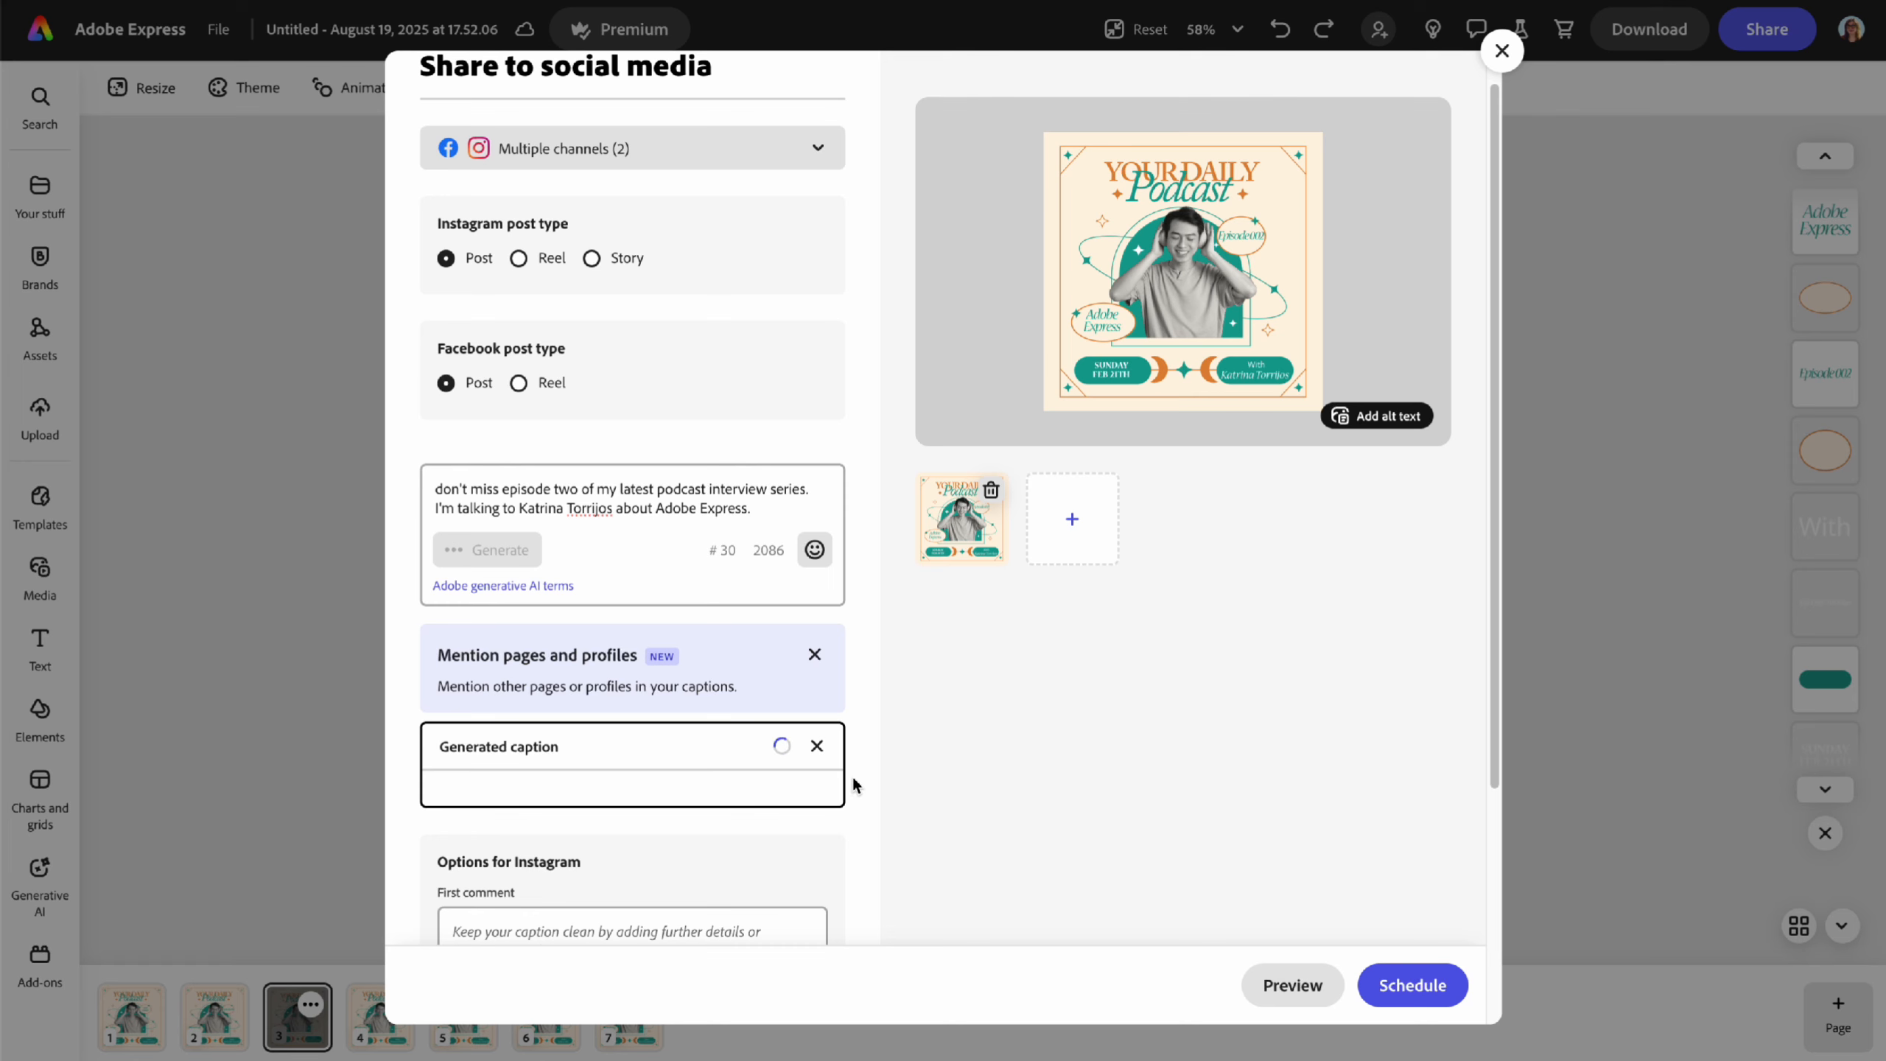
pyautogui.scroll(-4, 856, 787)
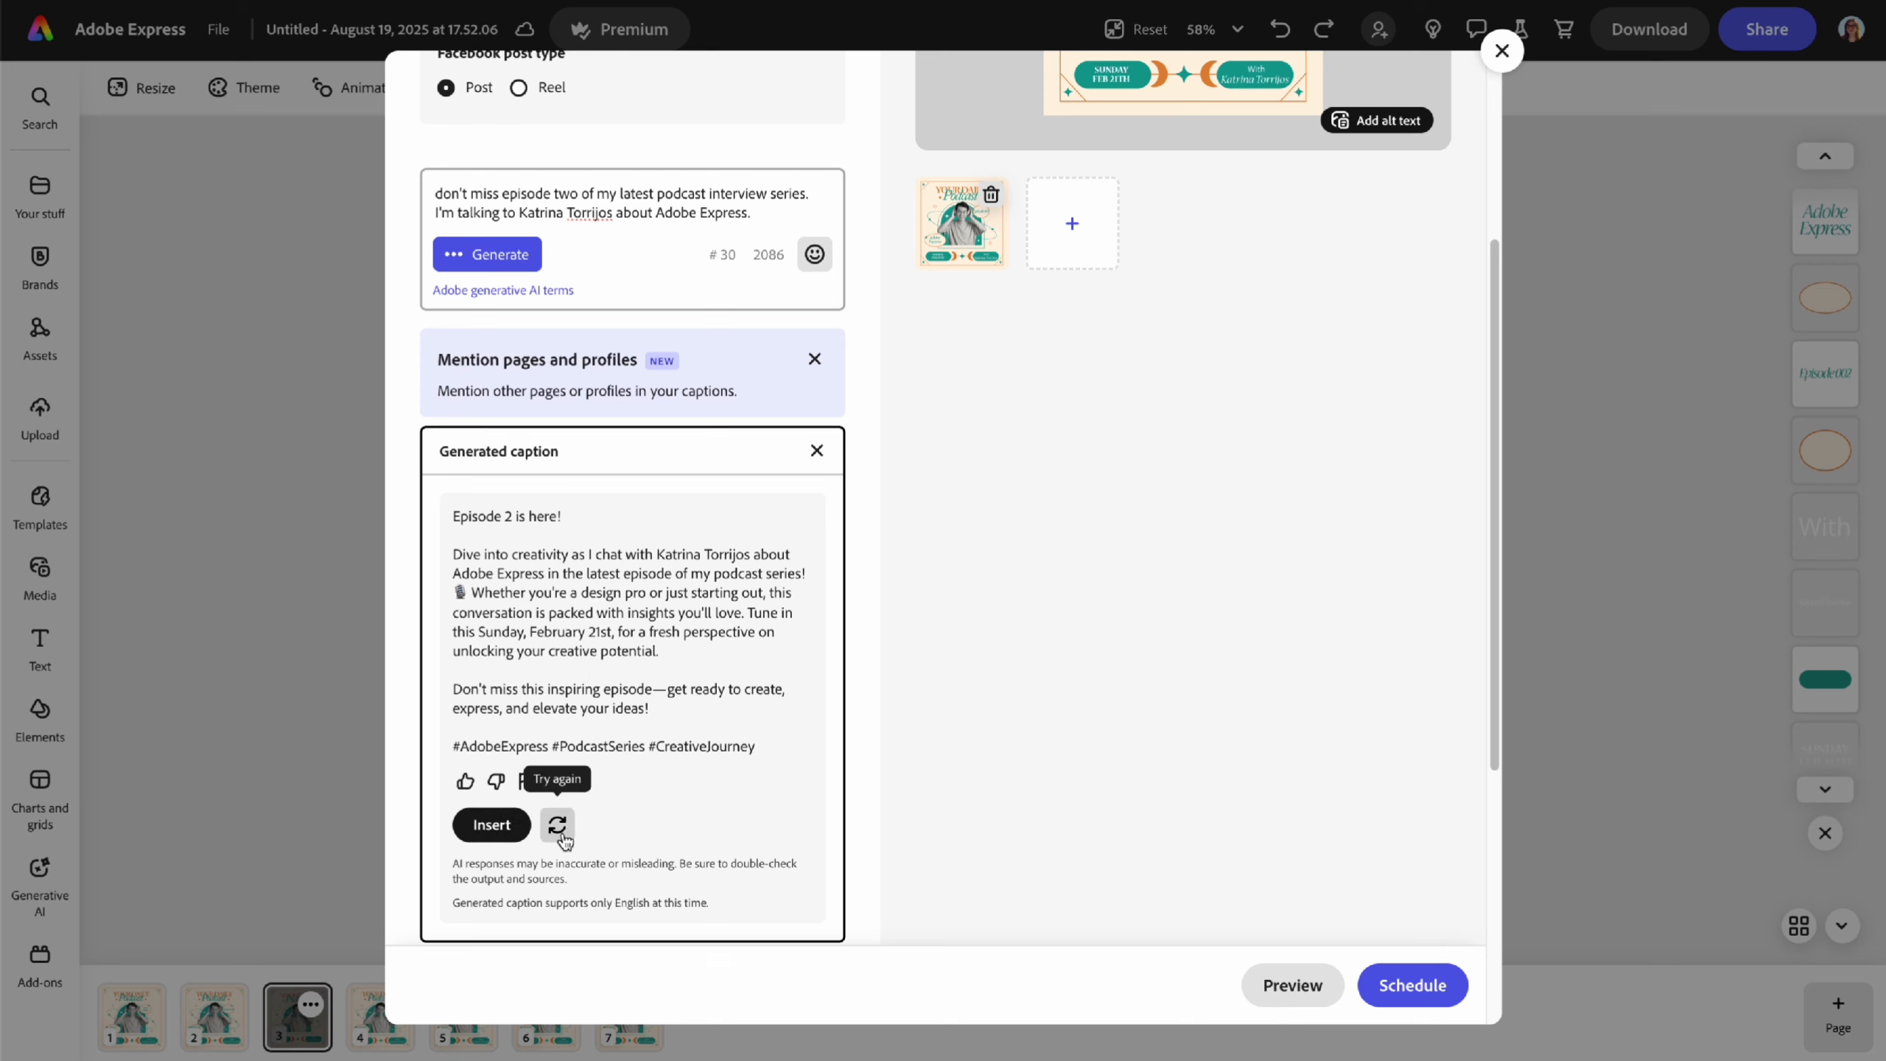
pyautogui.click(492, 824)
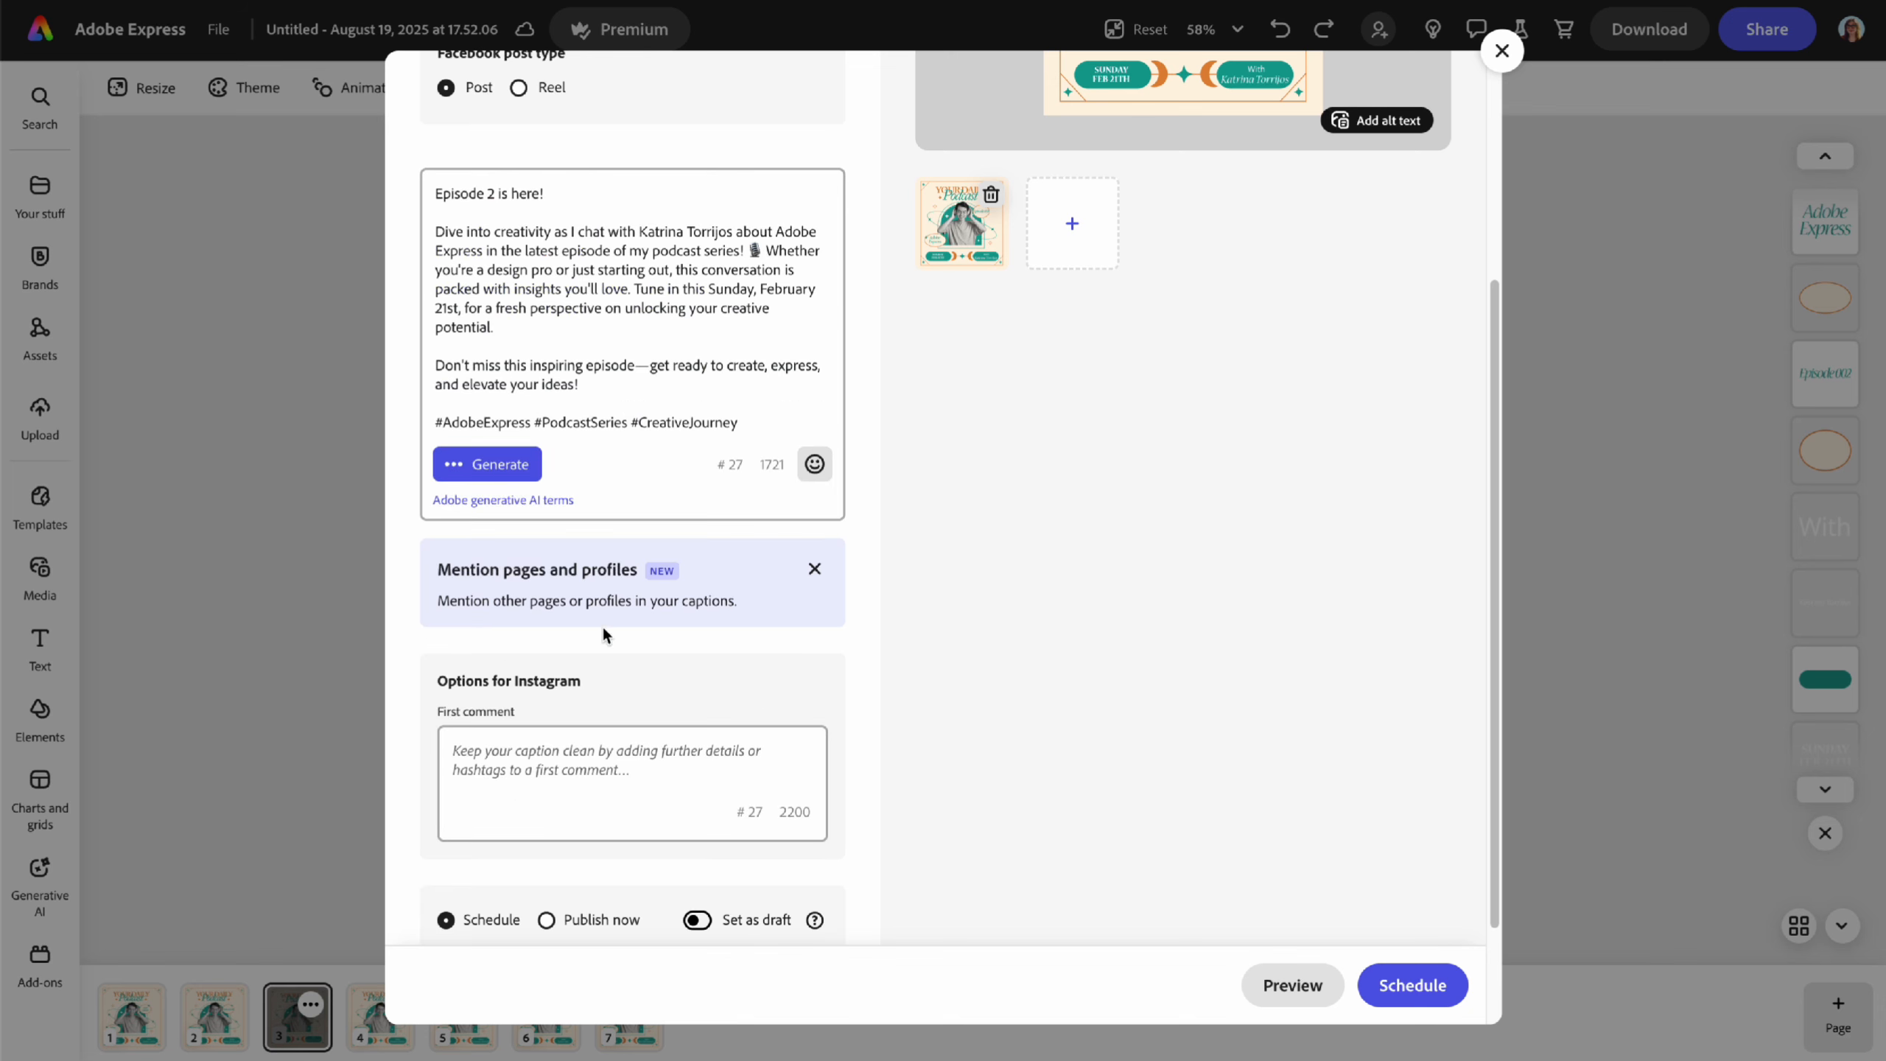
# - Delete the hashtag line and the 'Episode 2 is here!' opener from the generated caption
pyautogui.scroll(5, 624, 653)
pyautogui.moveTo(765, 765); pyautogui.dragTo(436, 760)
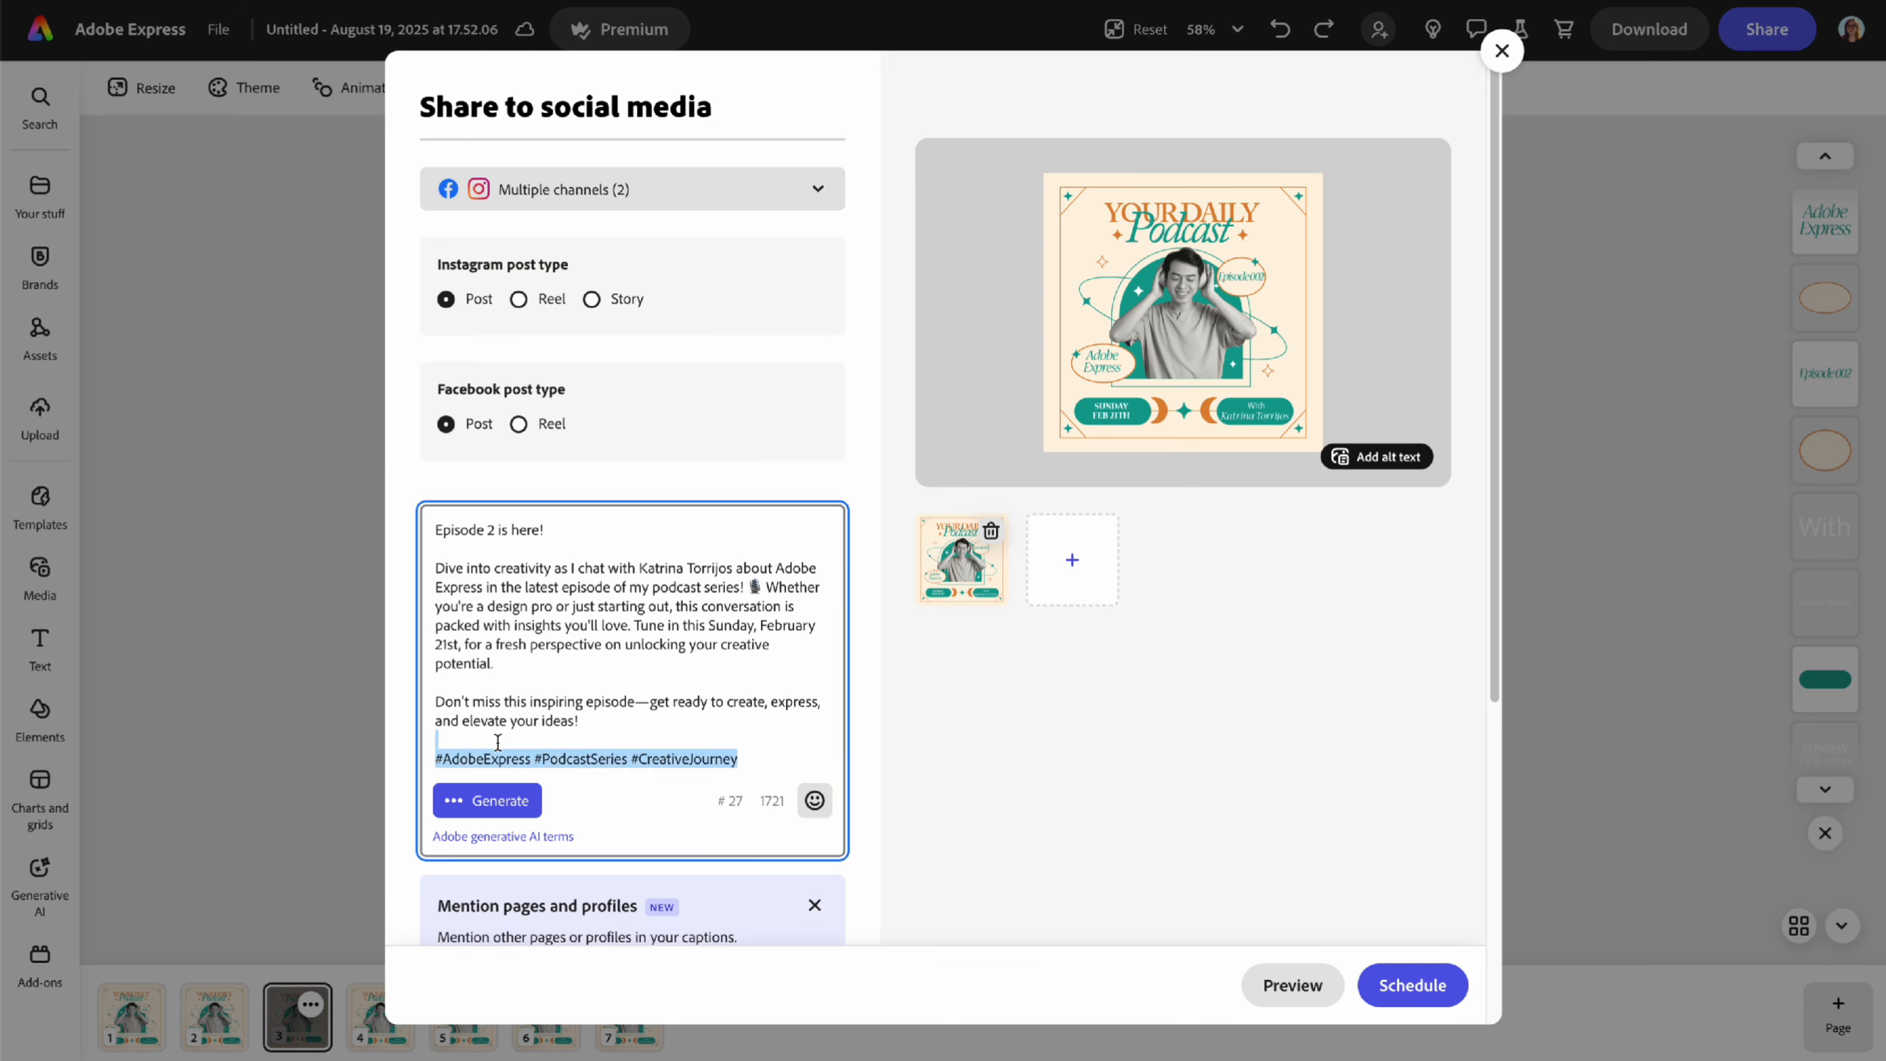
pyautogui.press('BackSpace')
pyautogui.press('BackSpace')
pyautogui.press('BackSpace')
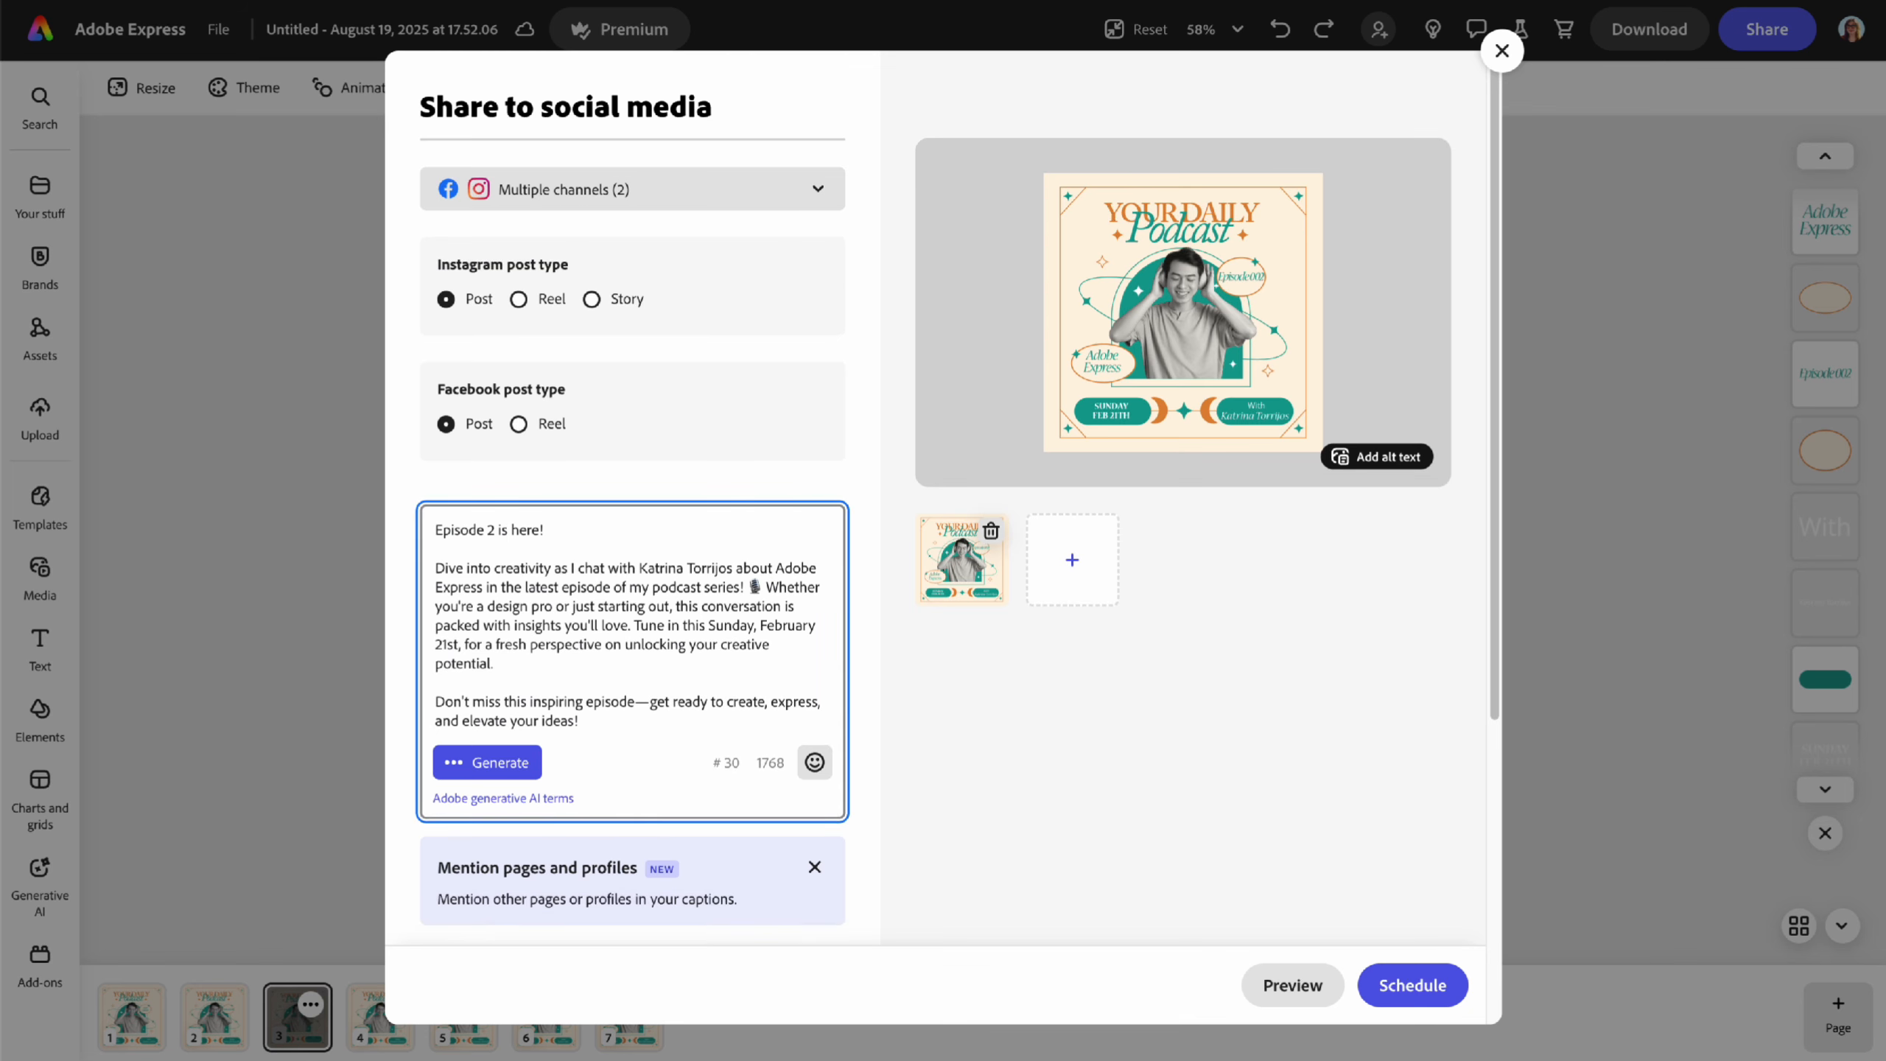
pyautogui.moveTo(592, 526); pyautogui.dragTo(419, 531)
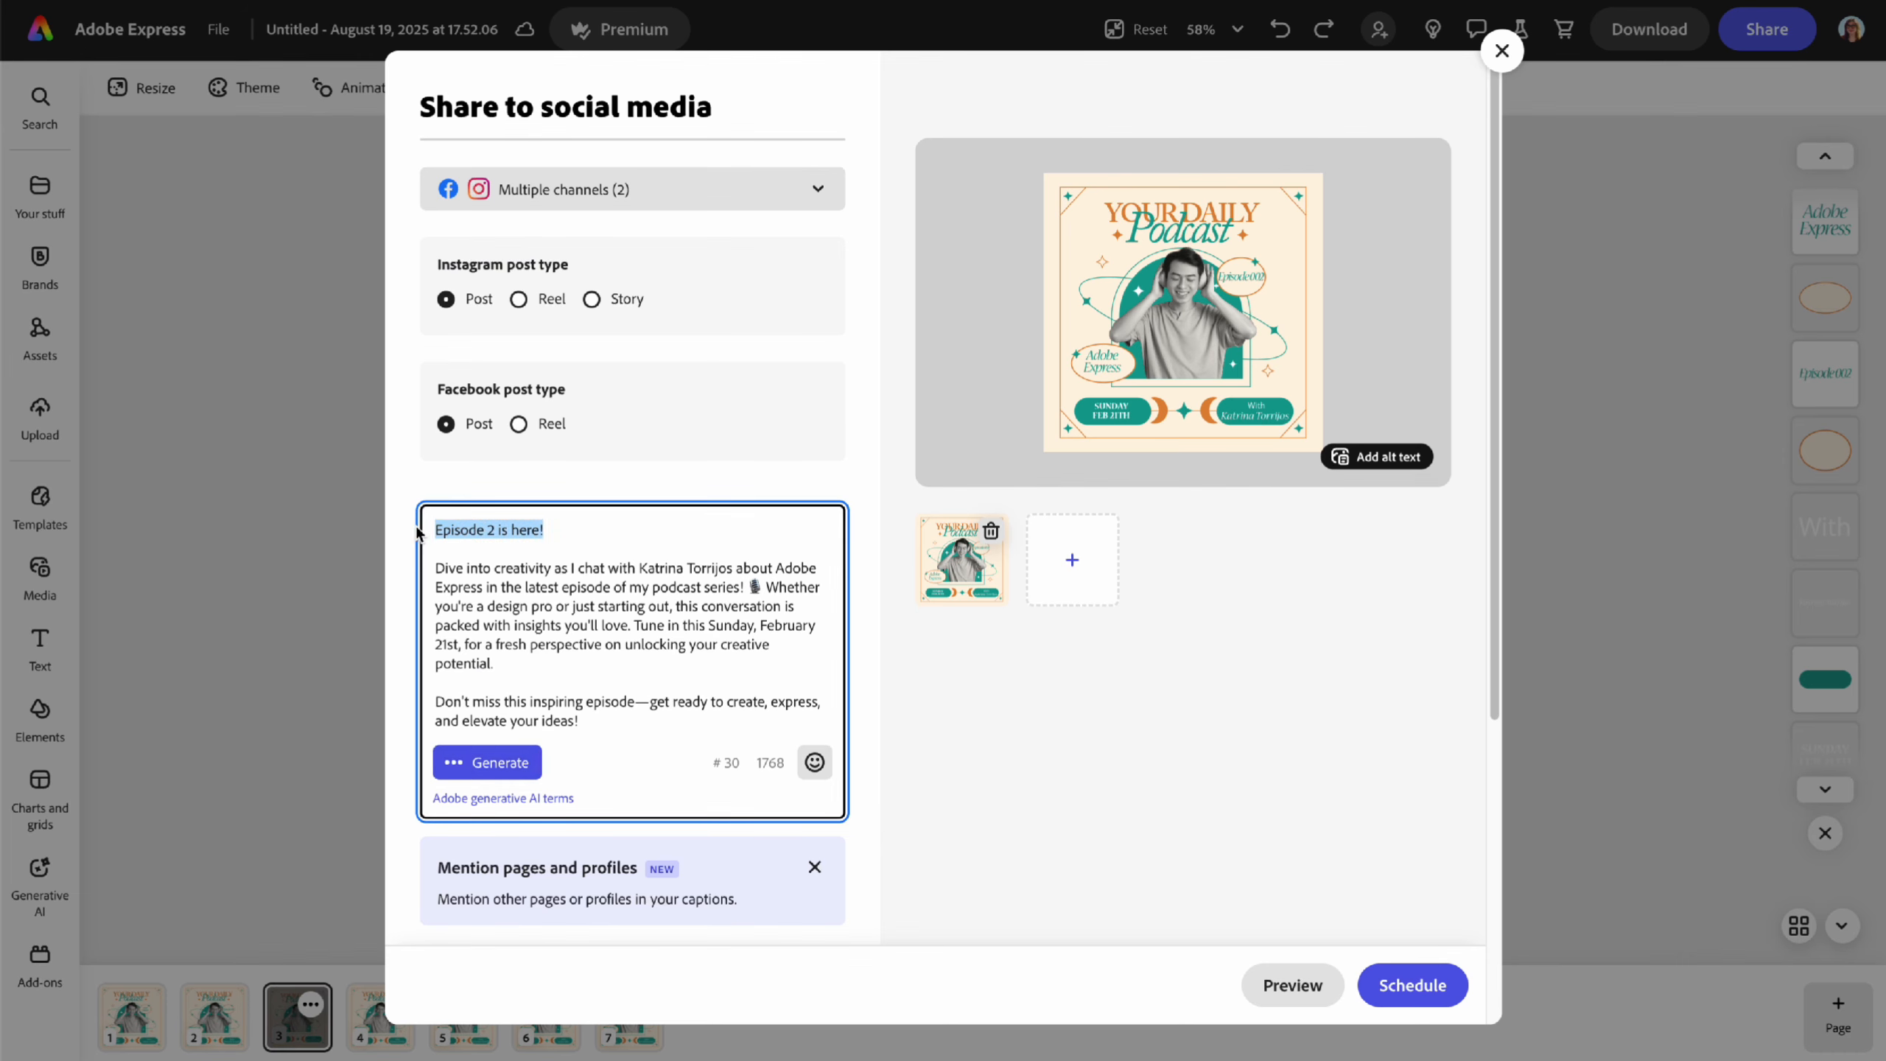
pyautogui.press('BackSpace')
pyautogui.press('Down')
pyautogui.press('Down')
pyautogui.press('BackSpace')
pyautogui.press('BackSpace')
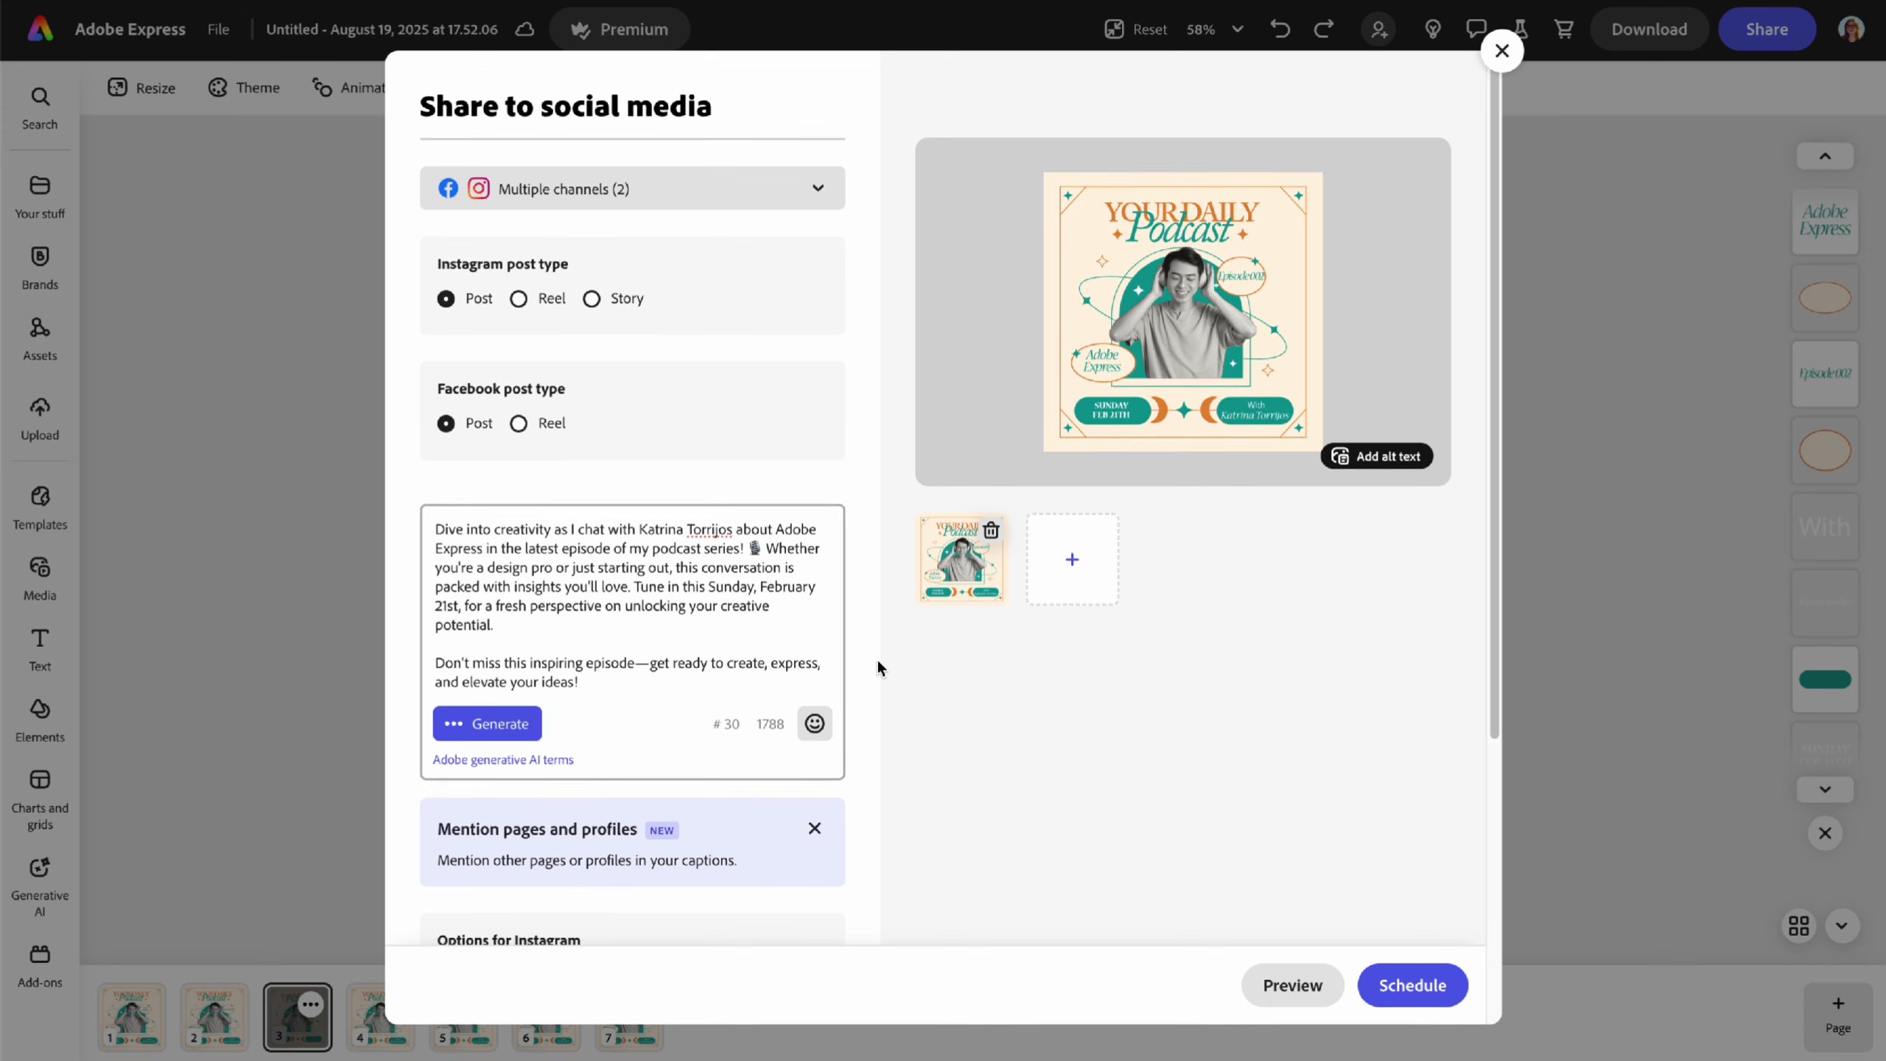
pyautogui.scroll(-5, 877, 657)
# - Turn on Set as draft for the podcast post
pyautogui.click(504, 621)
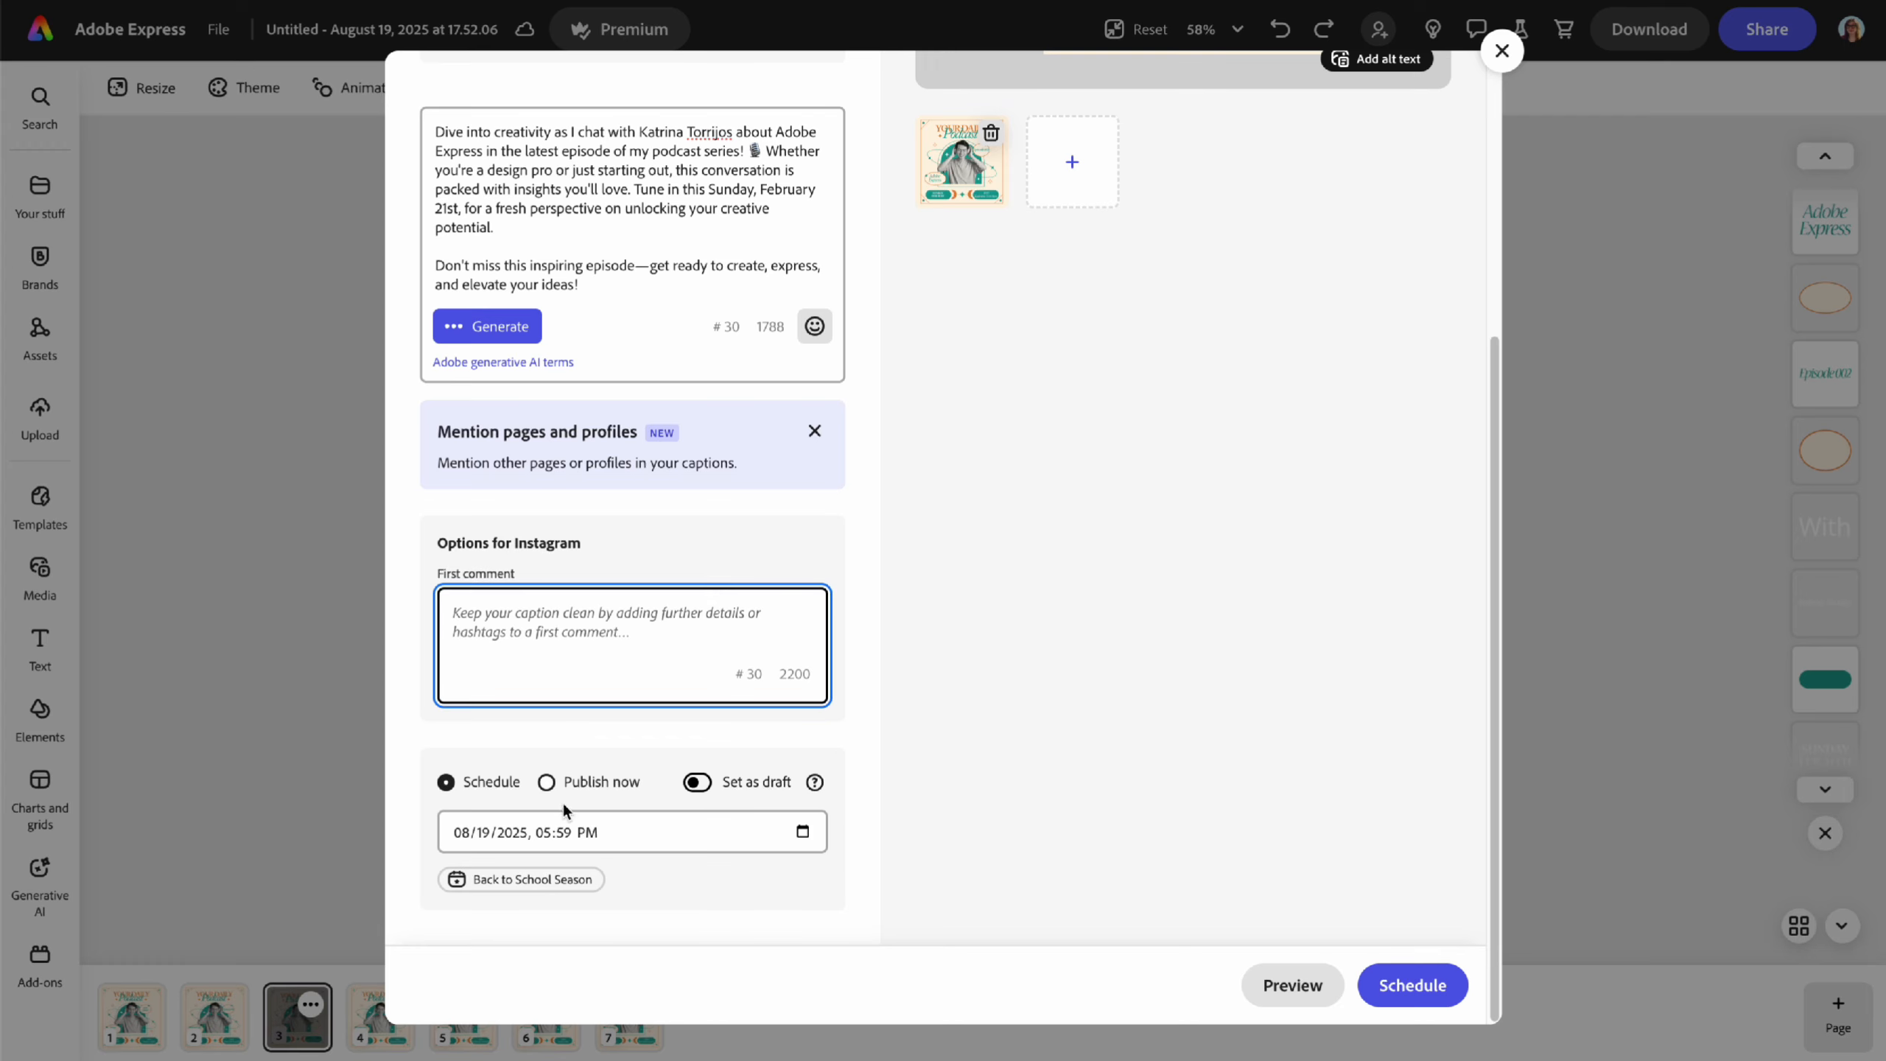
pyautogui.click(701, 788)
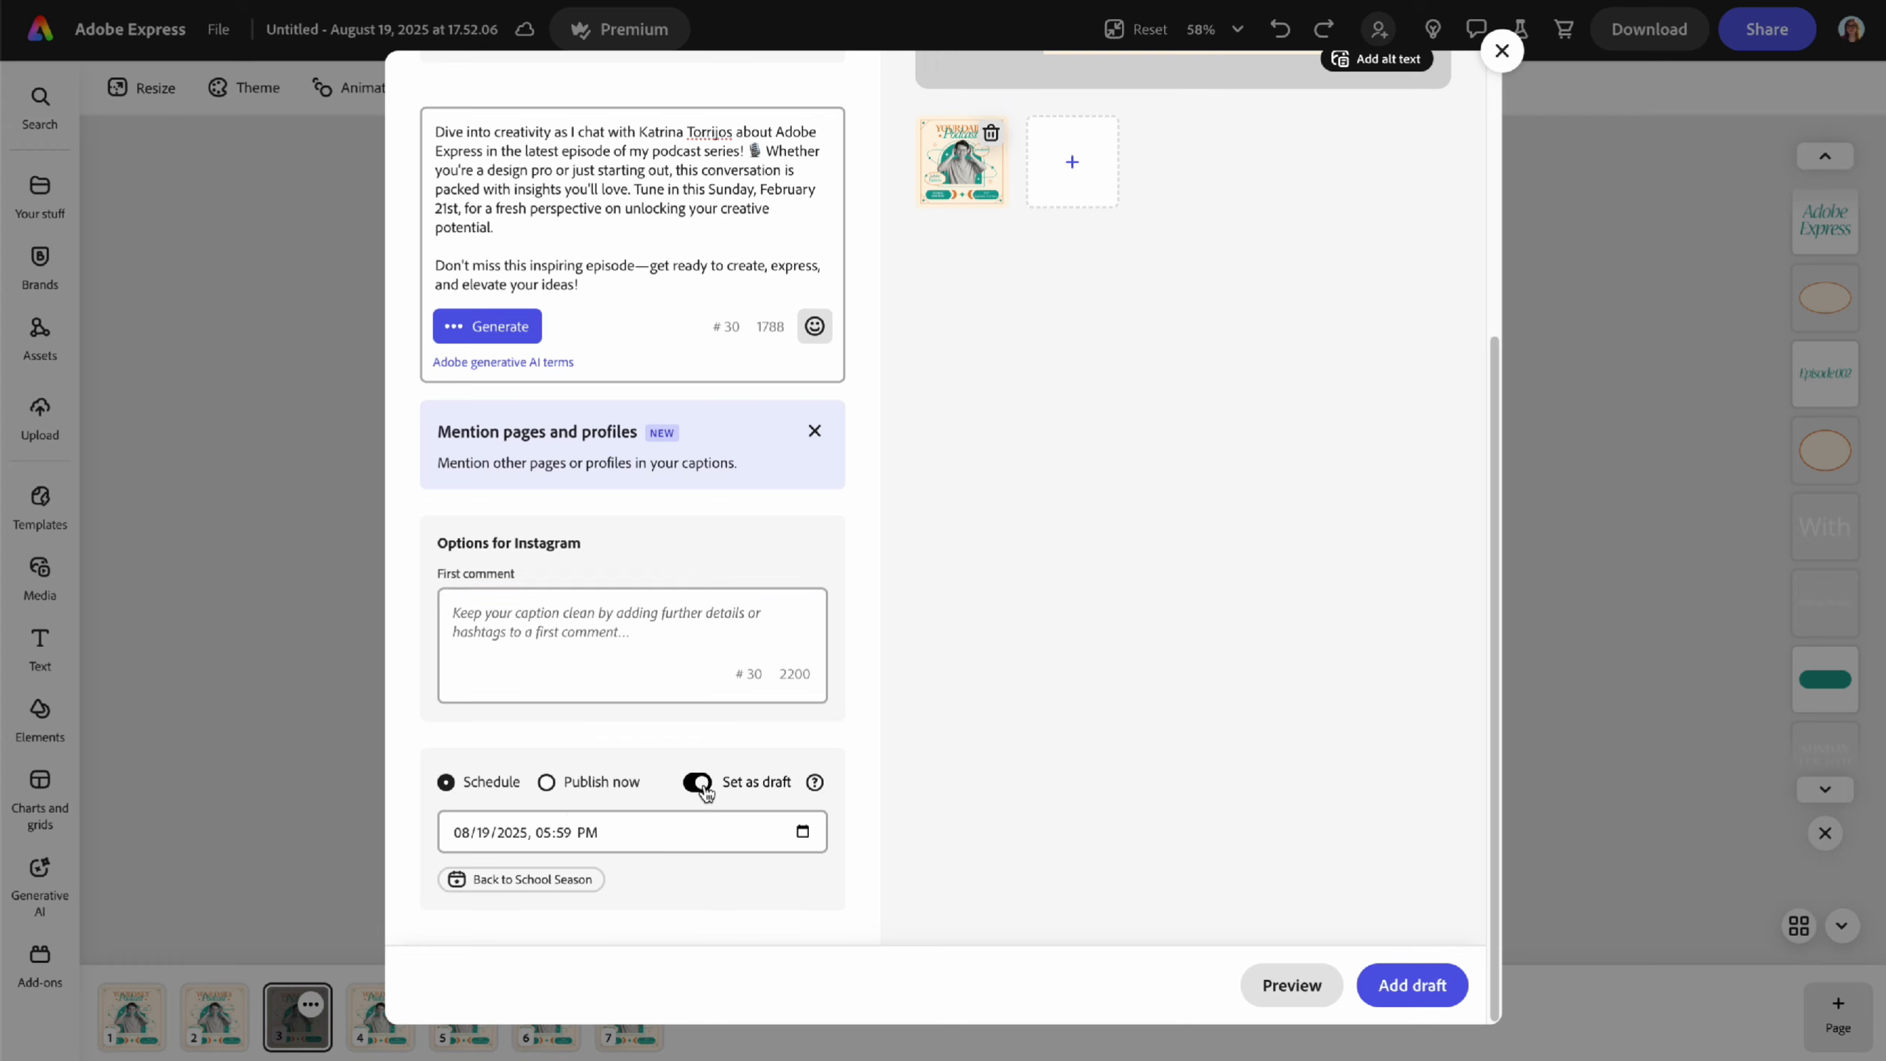
pyautogui.click(699, 789)
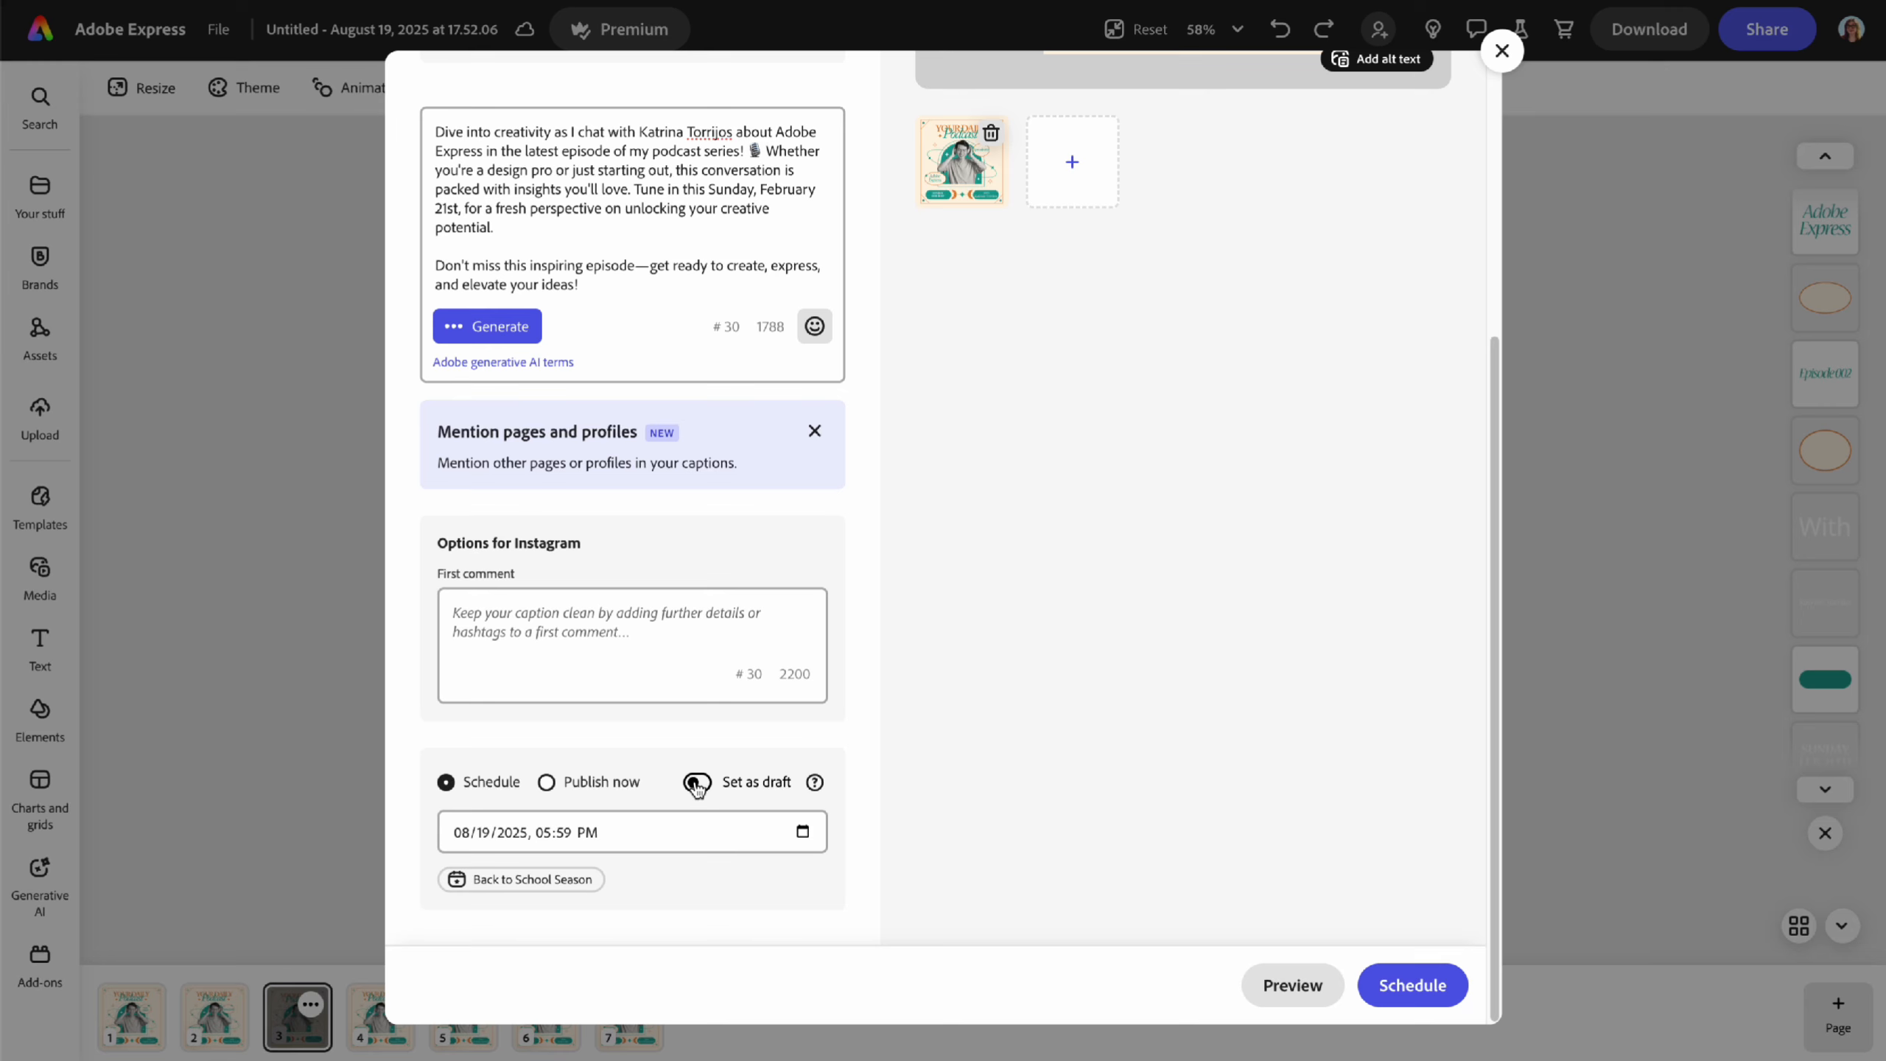
pyautogui.click(699, 786)
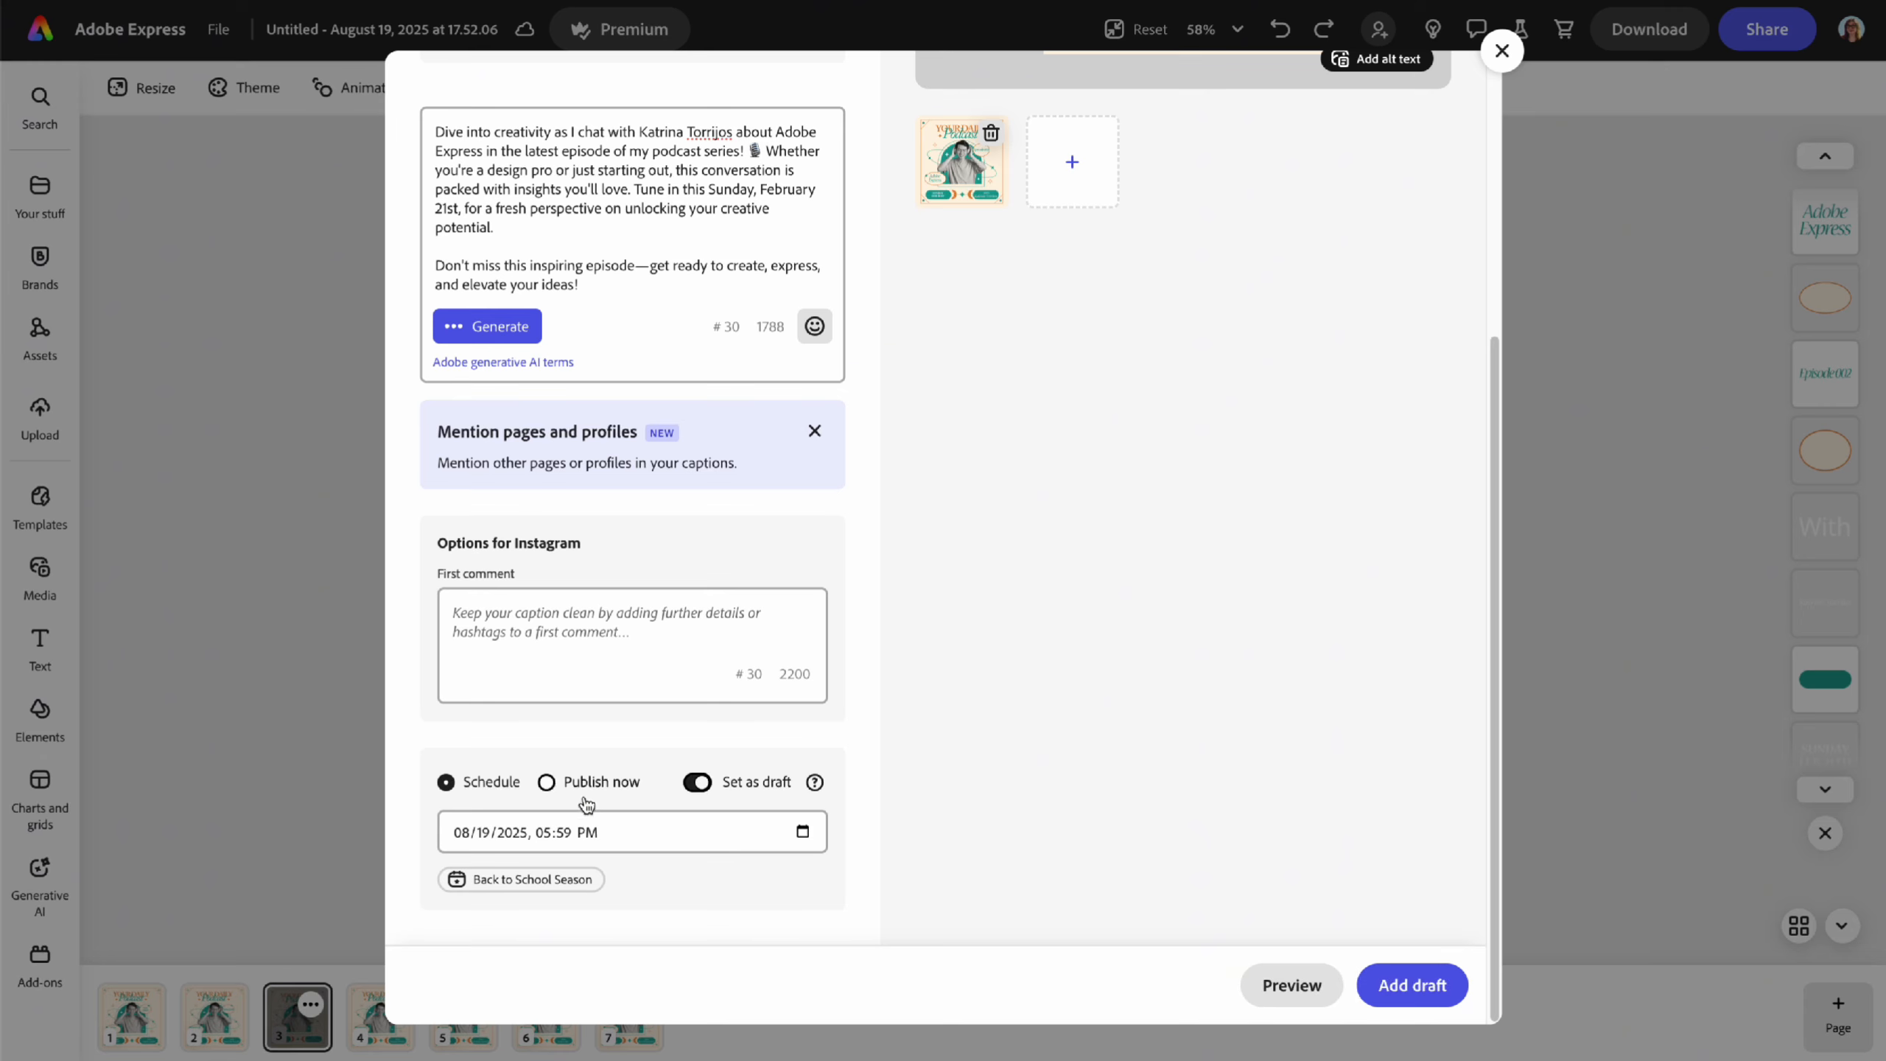
# - Add the draft for August 22, 2025 at 08:03 AM and open the Personal calendar
pyautogui.click(803, 832)
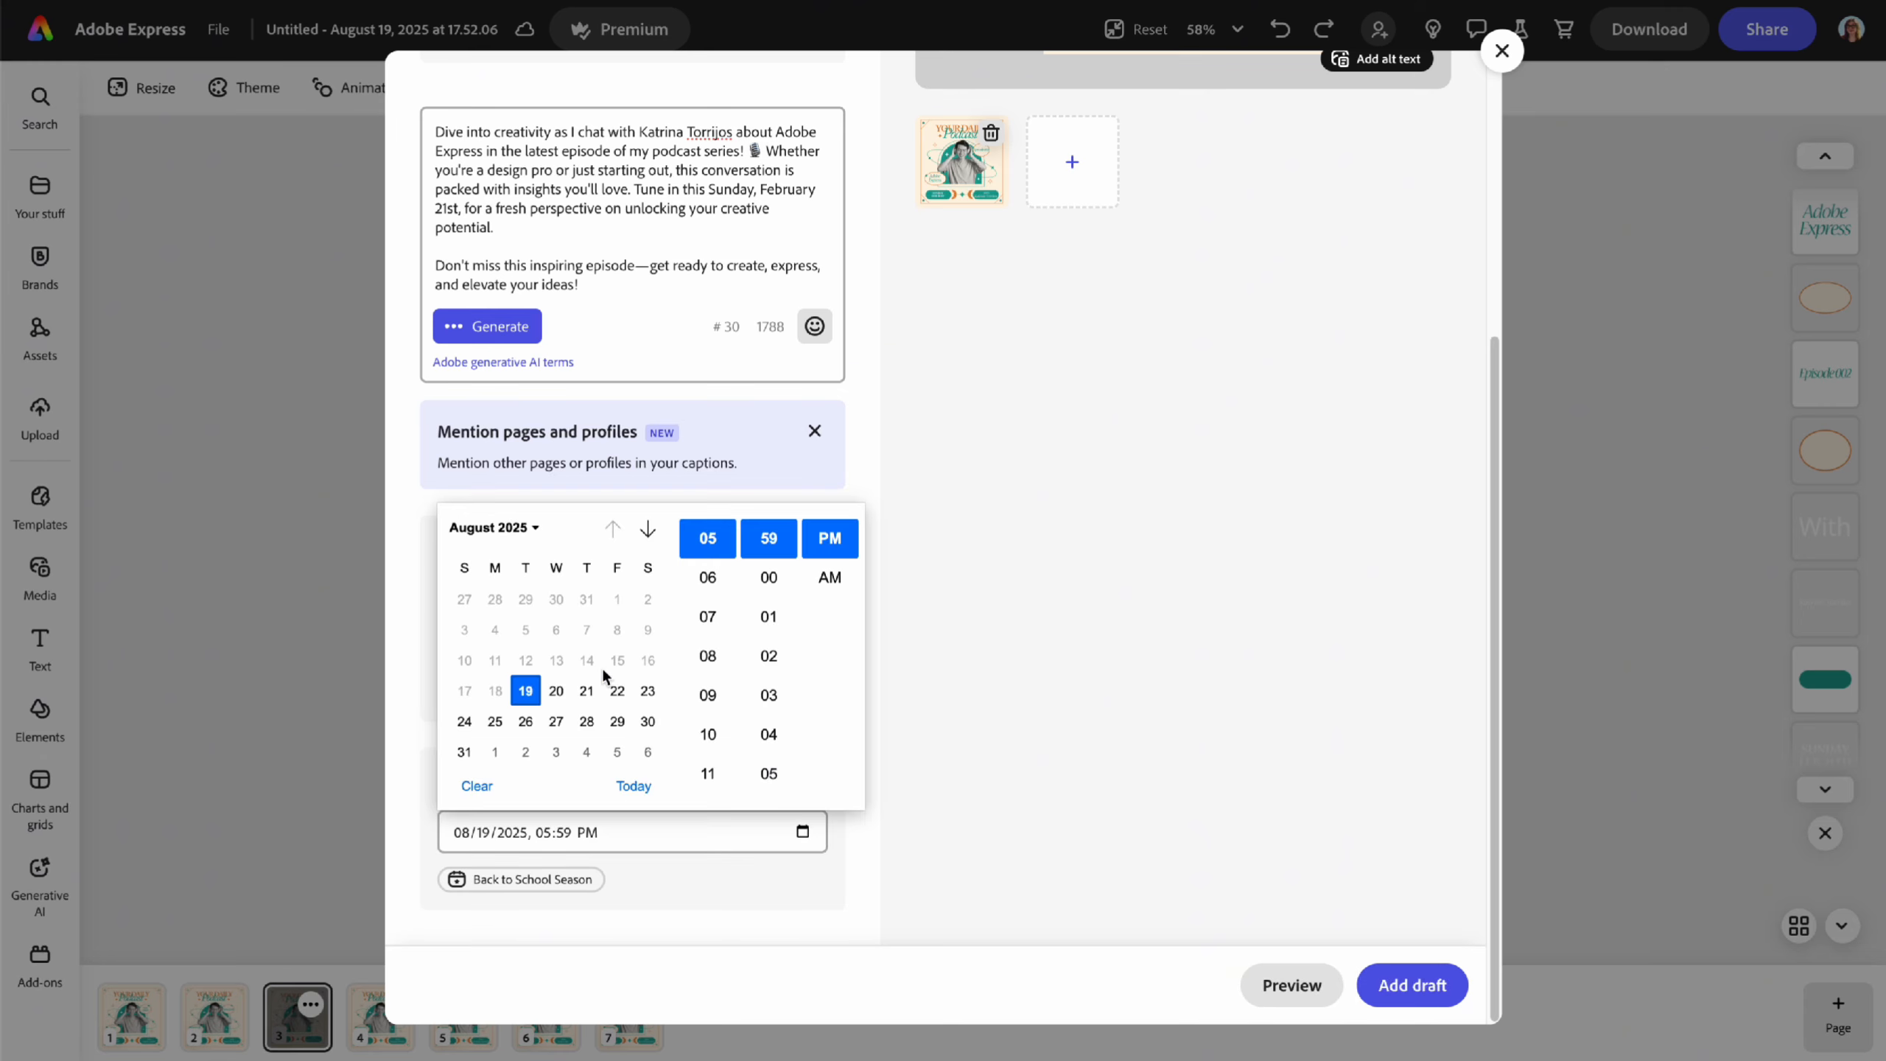
pyautogui.click(617, 691)
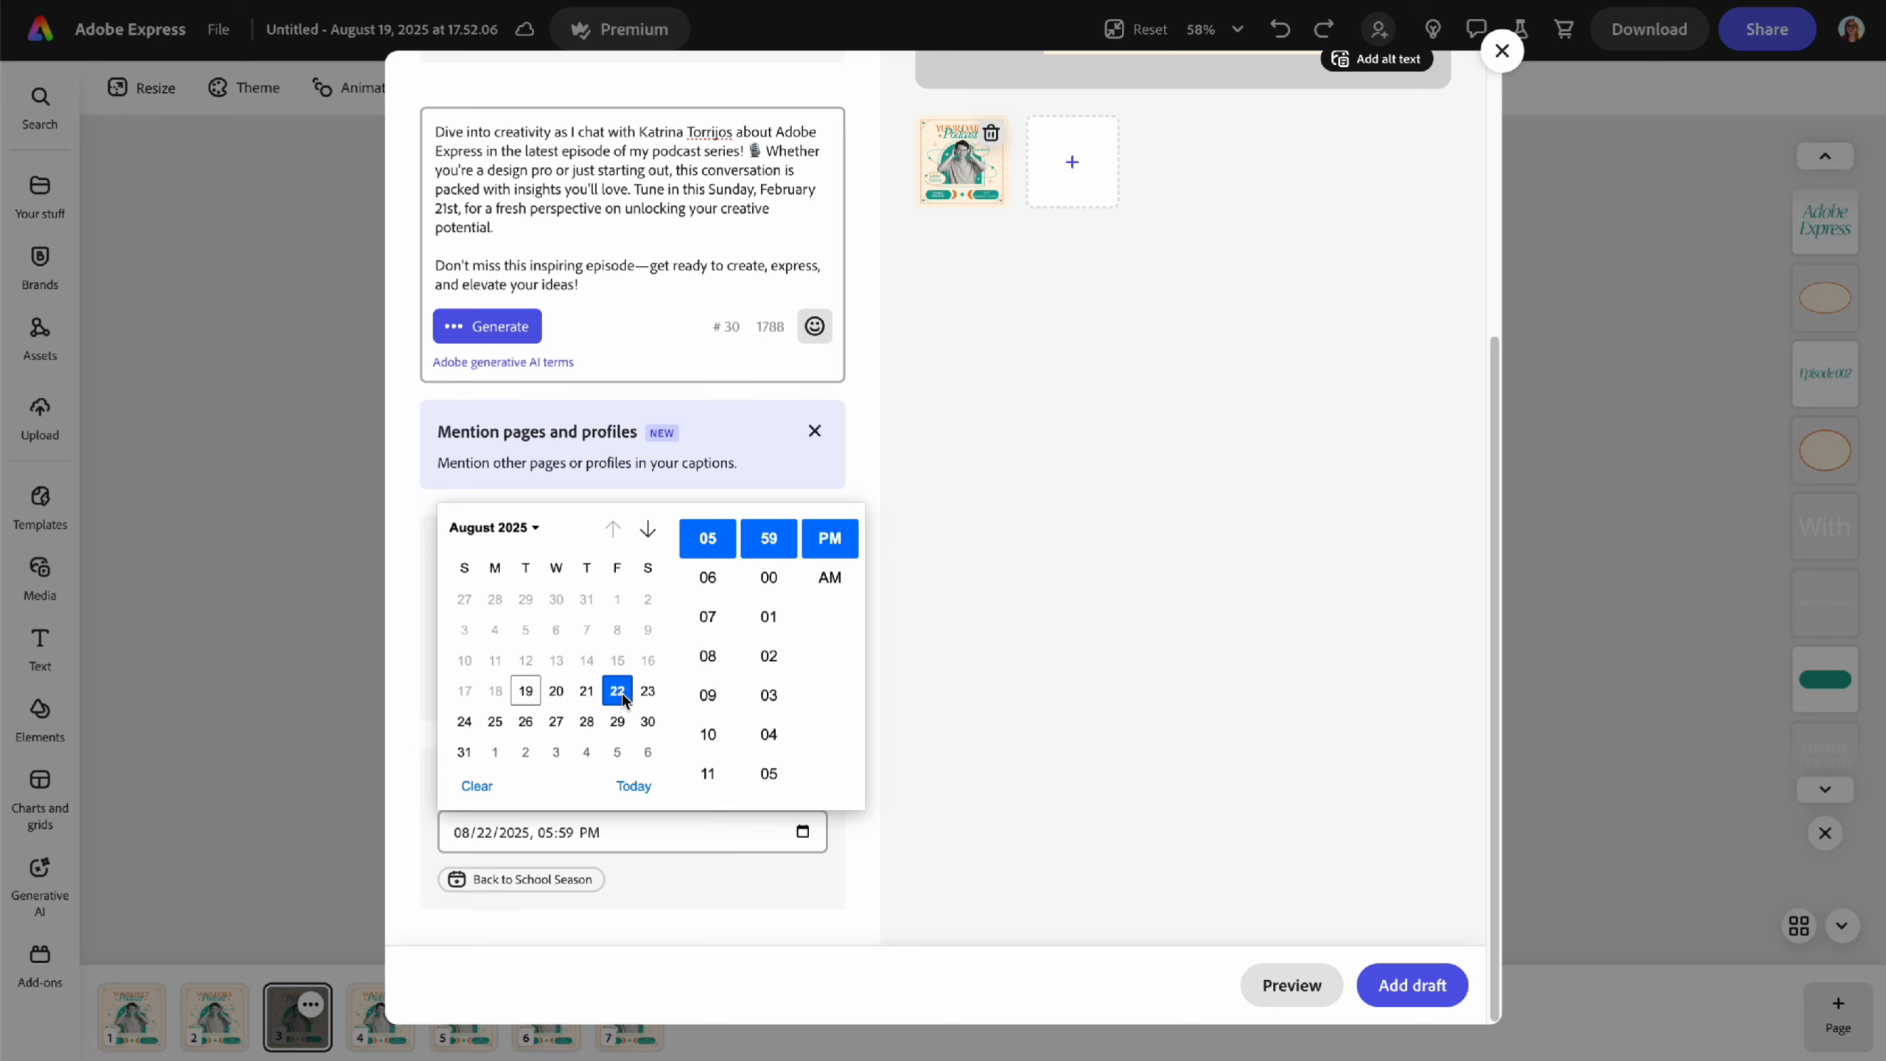
pyautogui.click(708, 657)
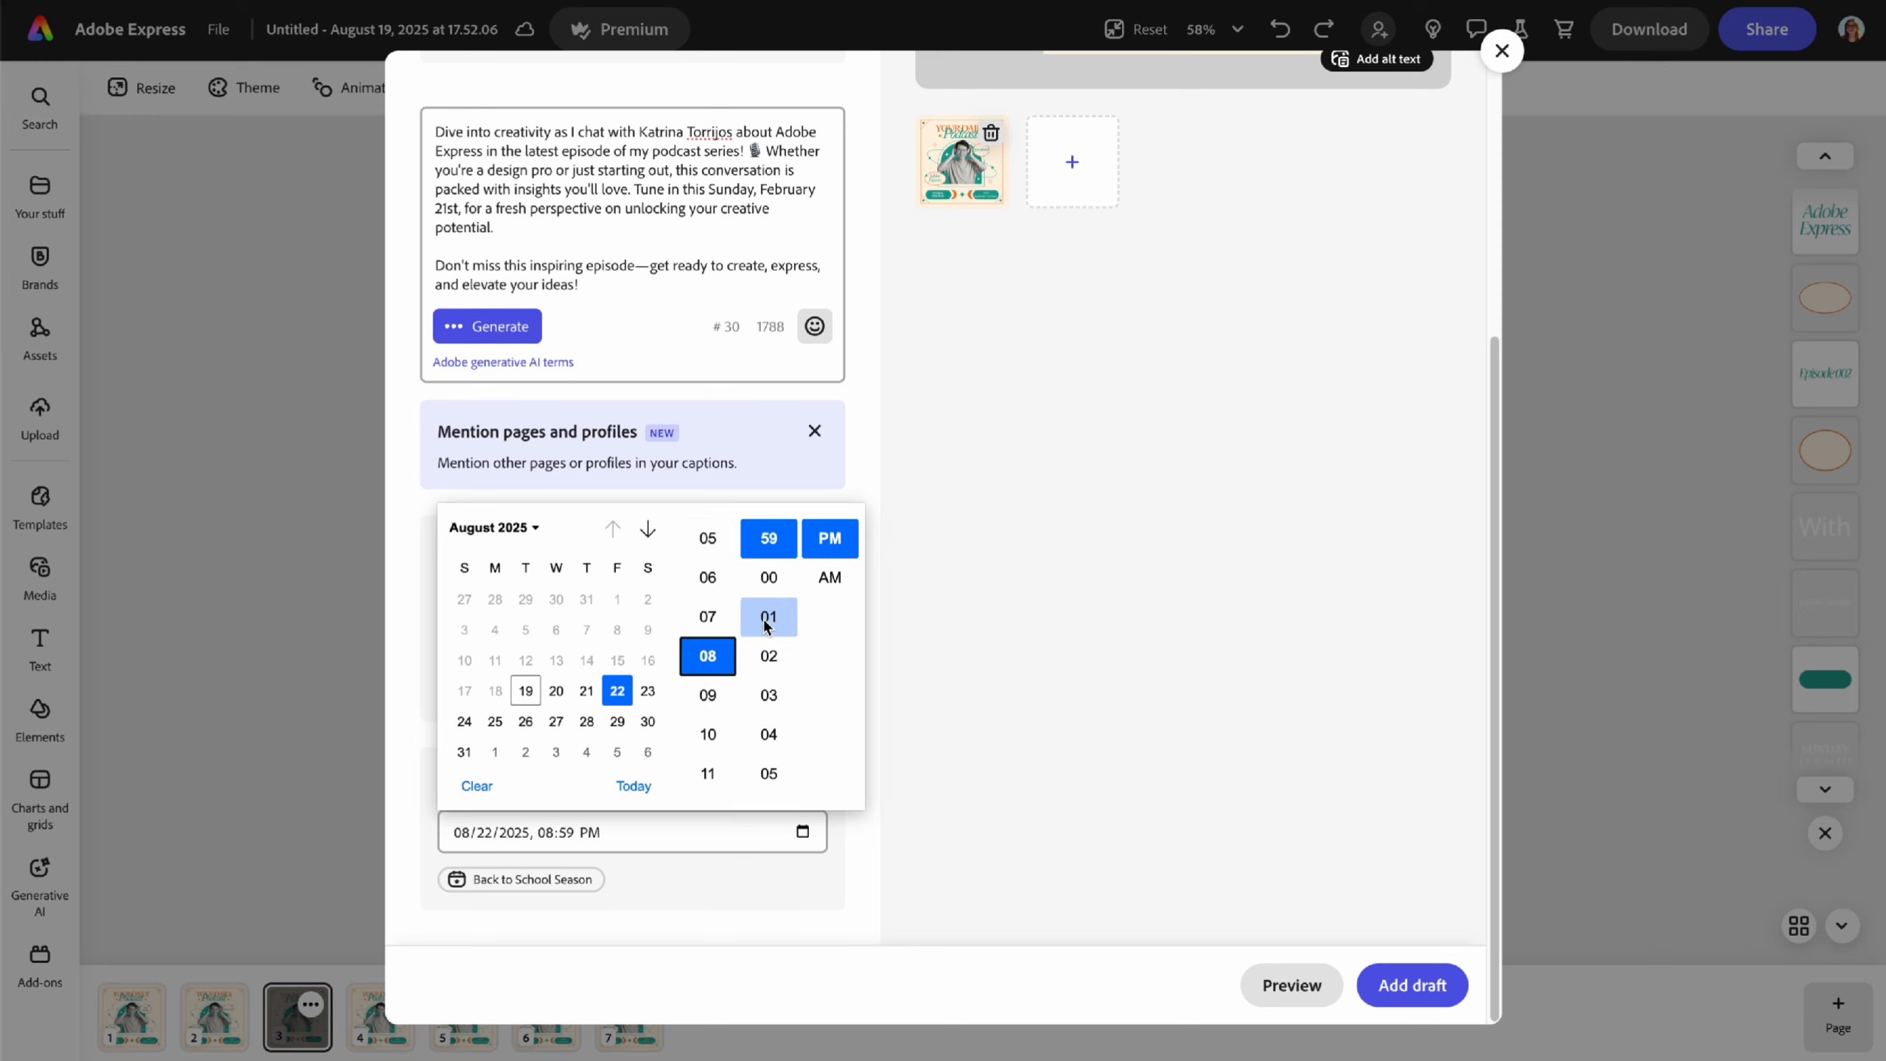
pyautogui.click(768, 698)
pyautogui.click(830, 590)
pyautogui.click(899, 803)
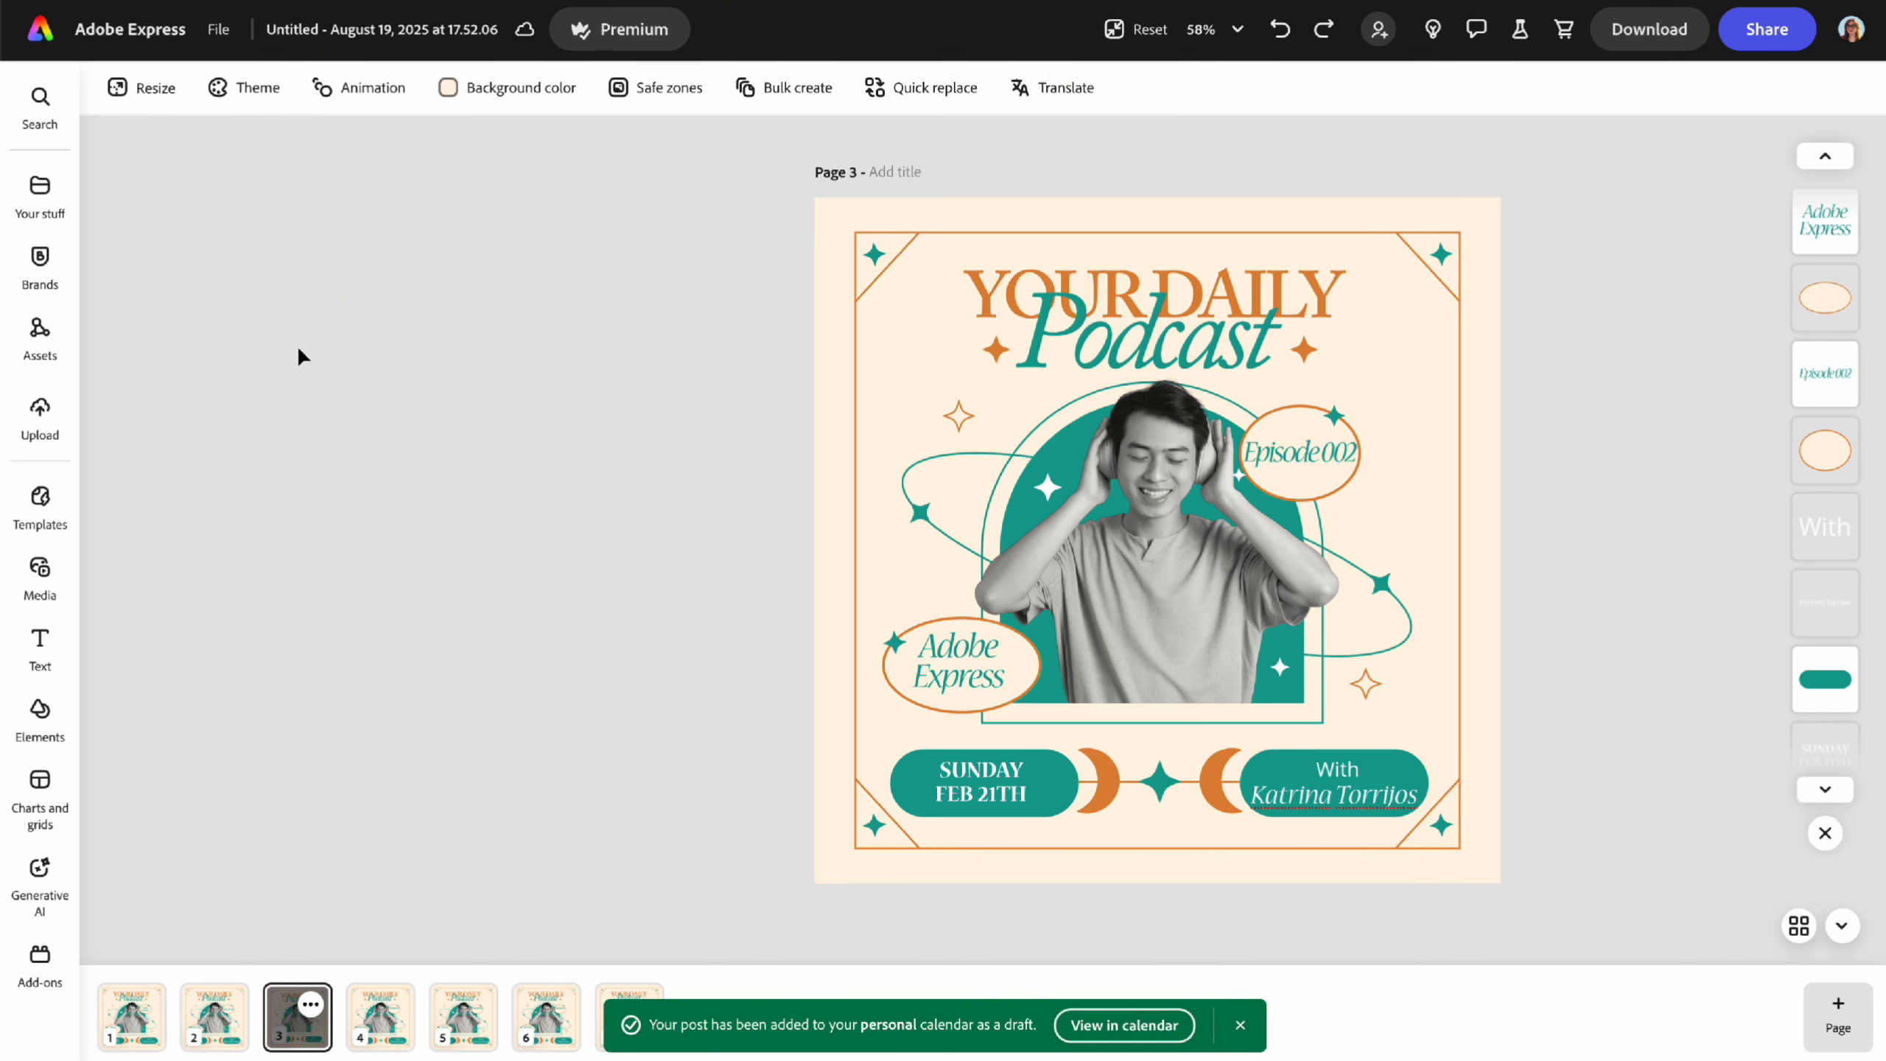
pyautogui.click(38, 33)
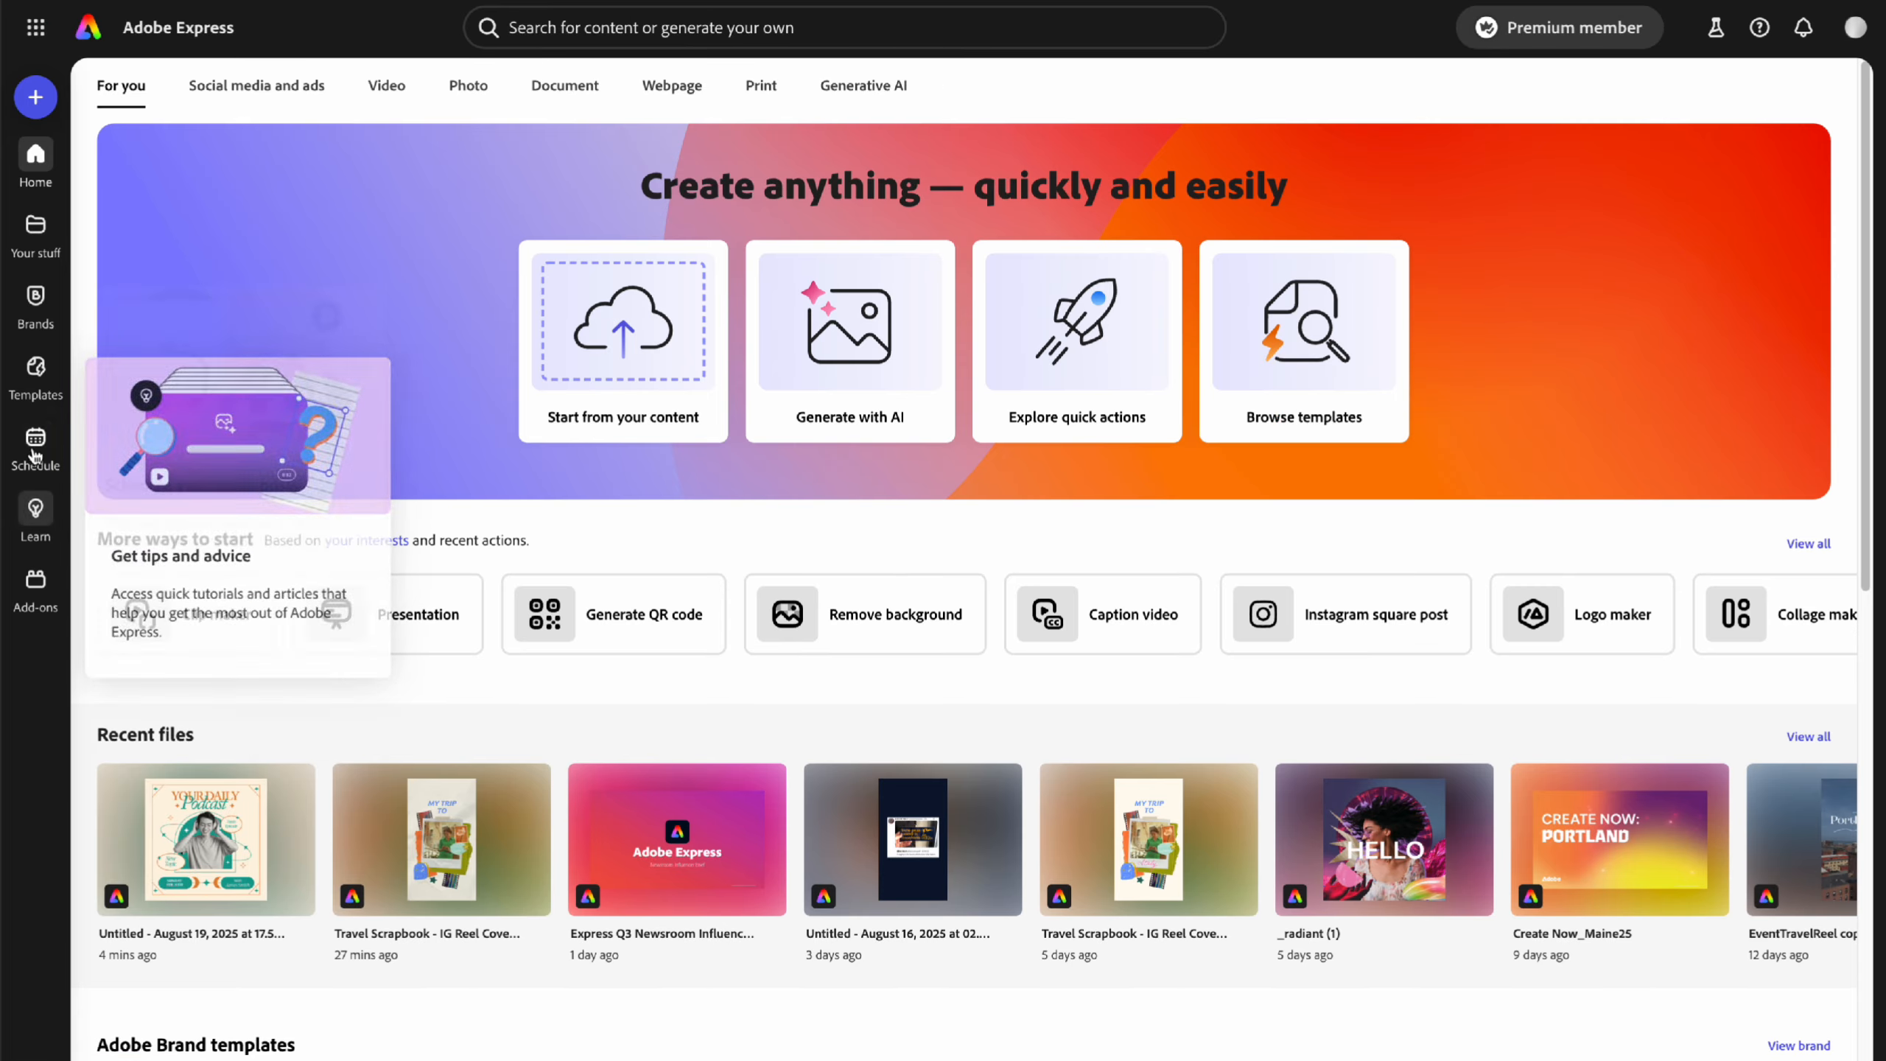
pyautogui.click(32, 459)
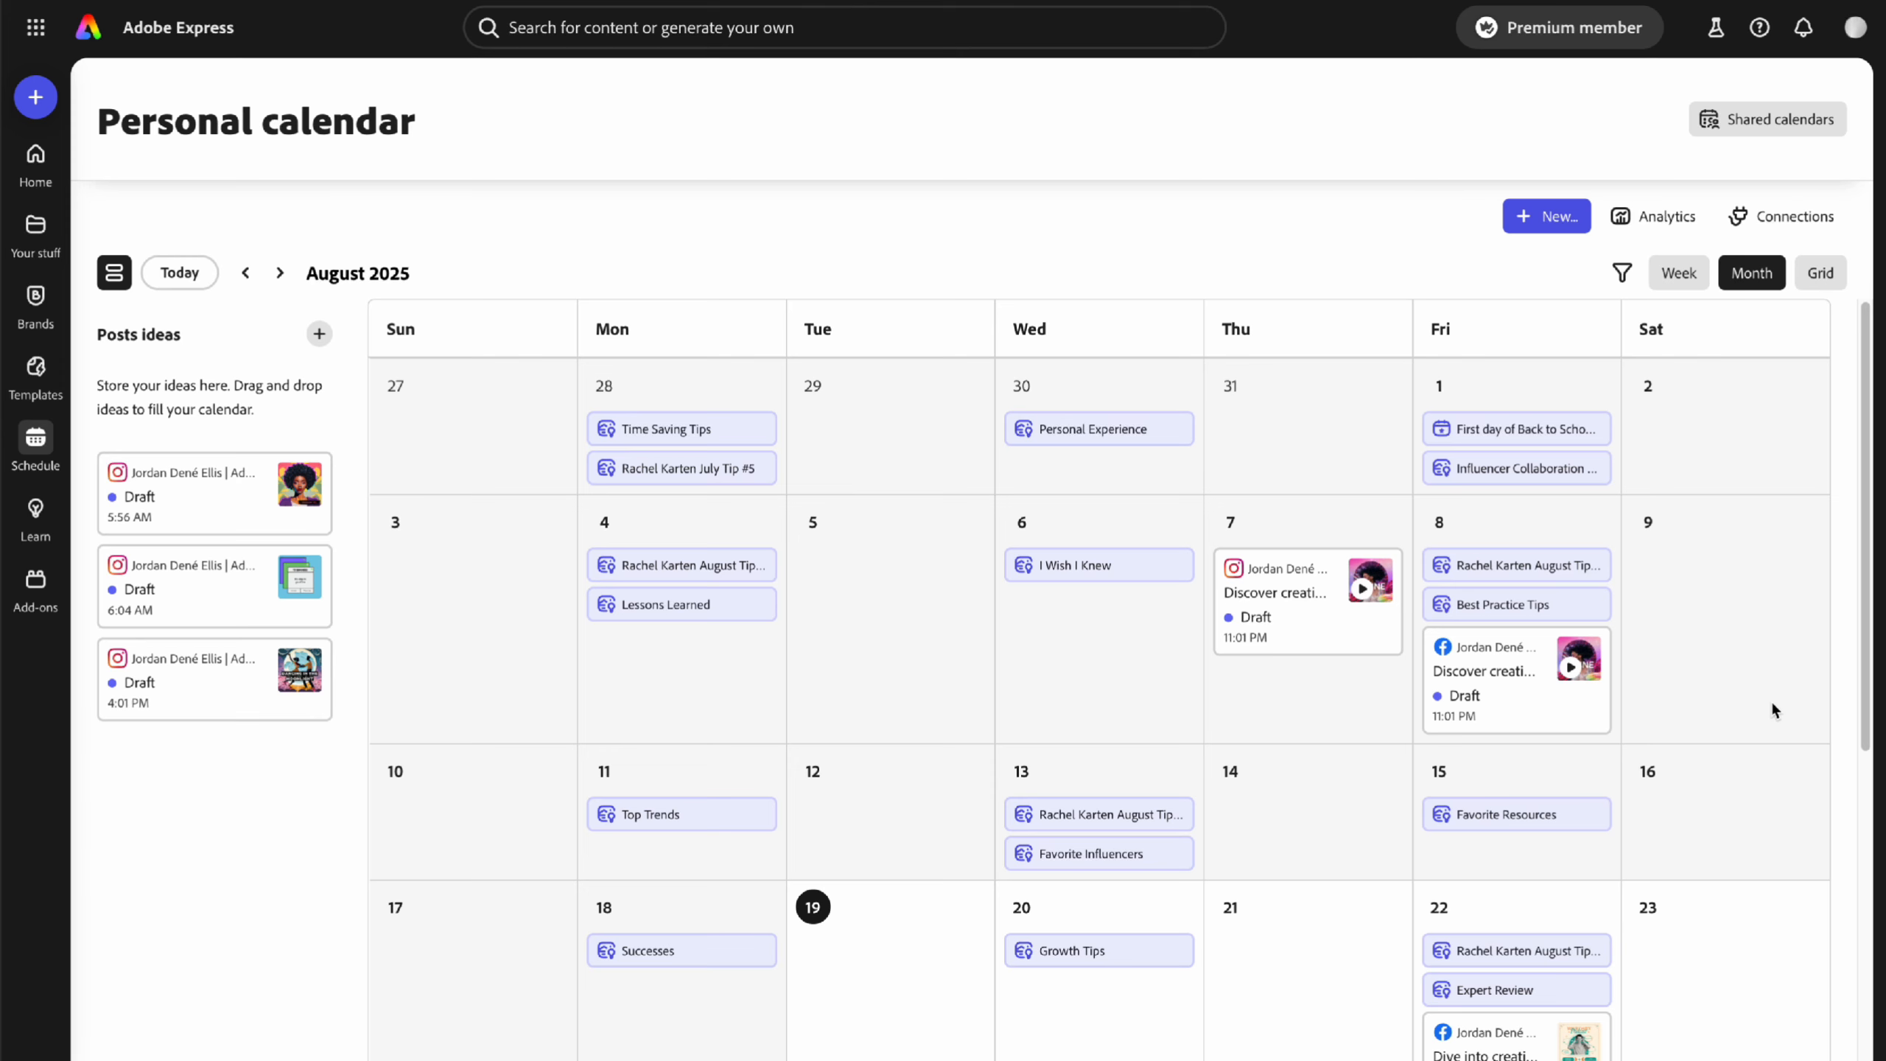
pyautogui.scroll(-2, 1774, 705)
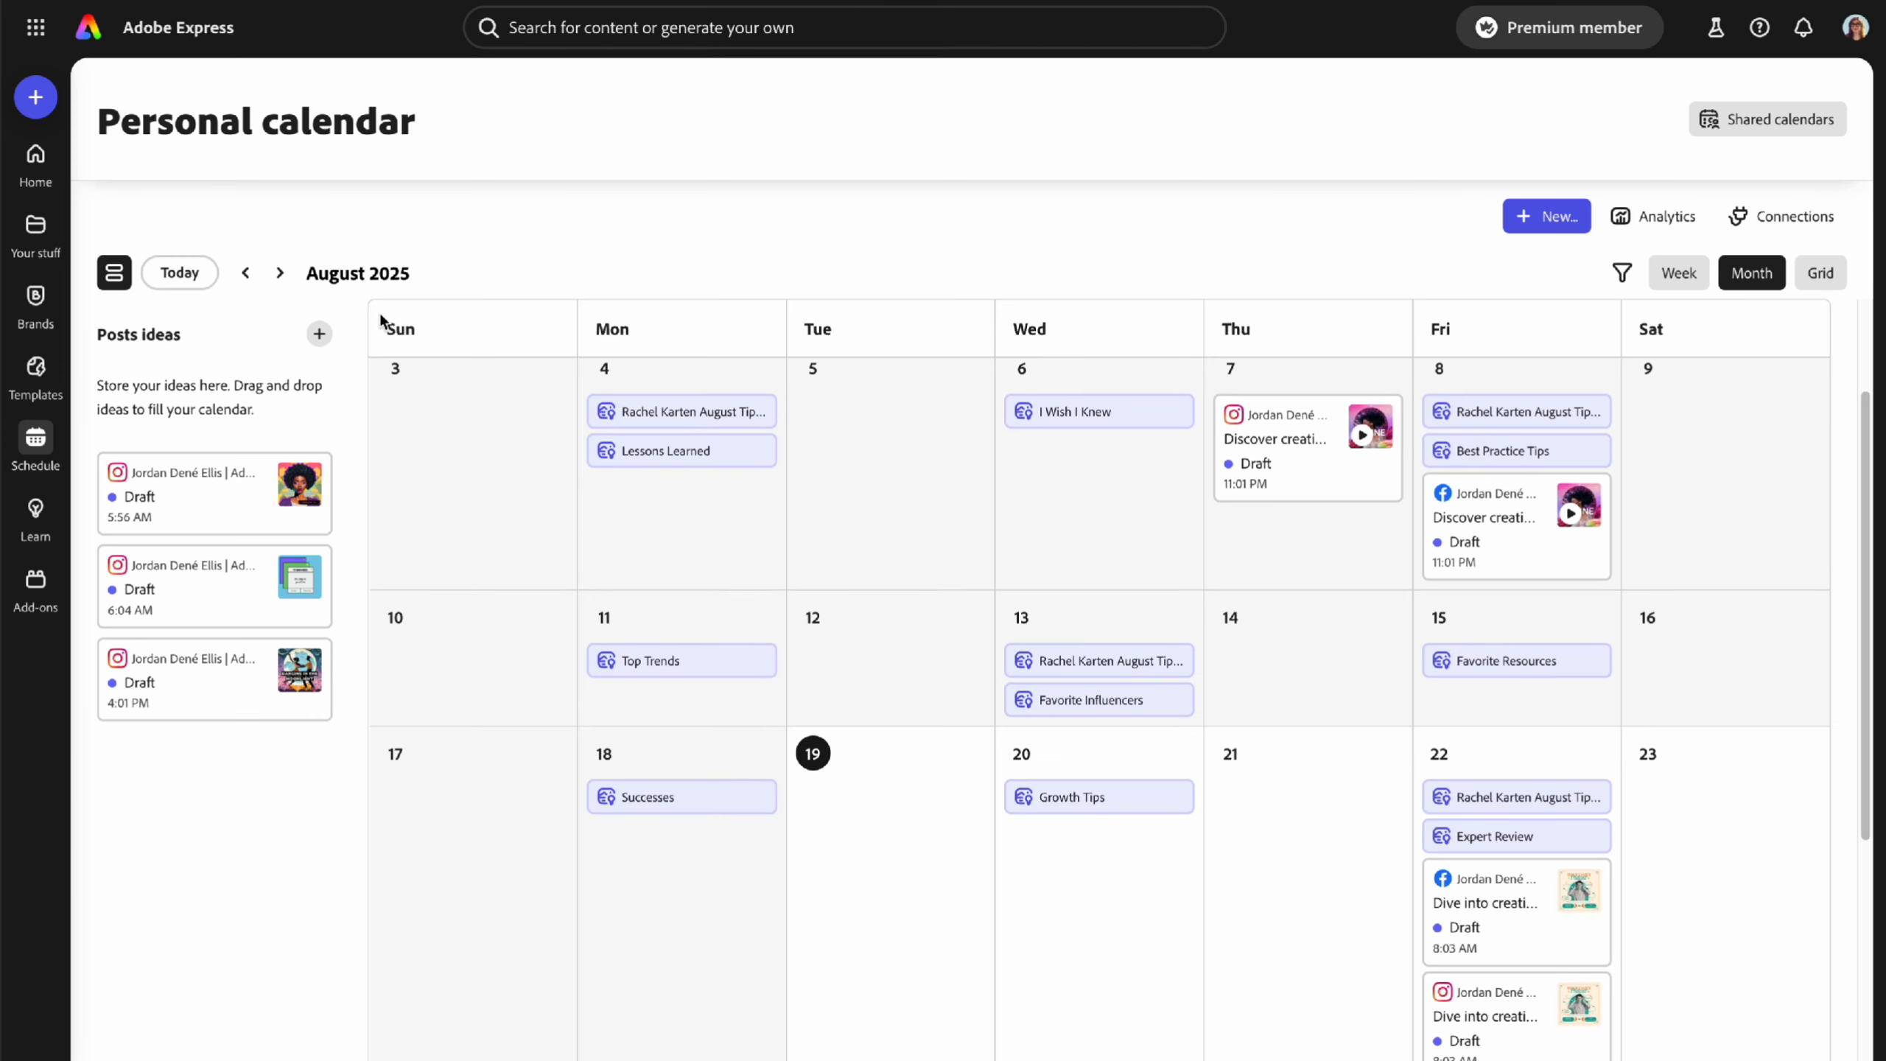
pyautogui.click(279, 272)
pyautogui.click(279, 273)
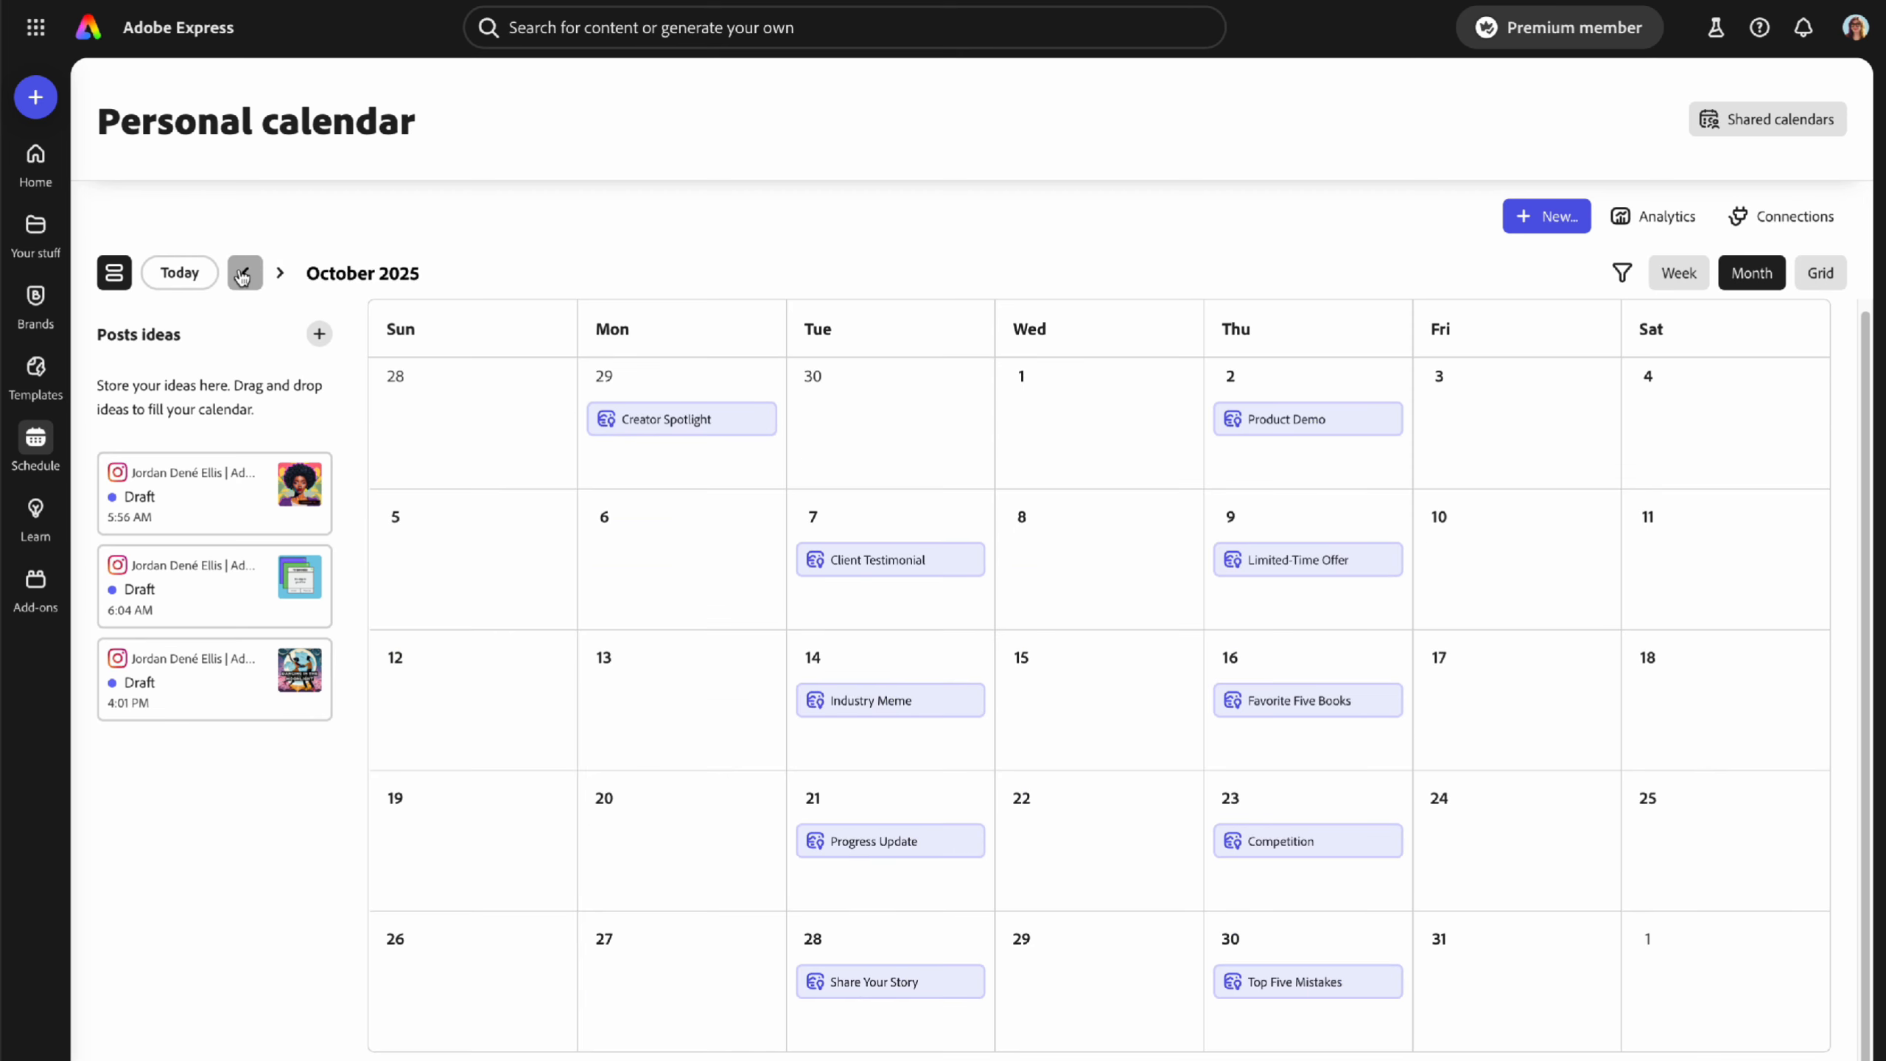
pyautogui.click(244, 273)
pyautogui.click(243, 274)
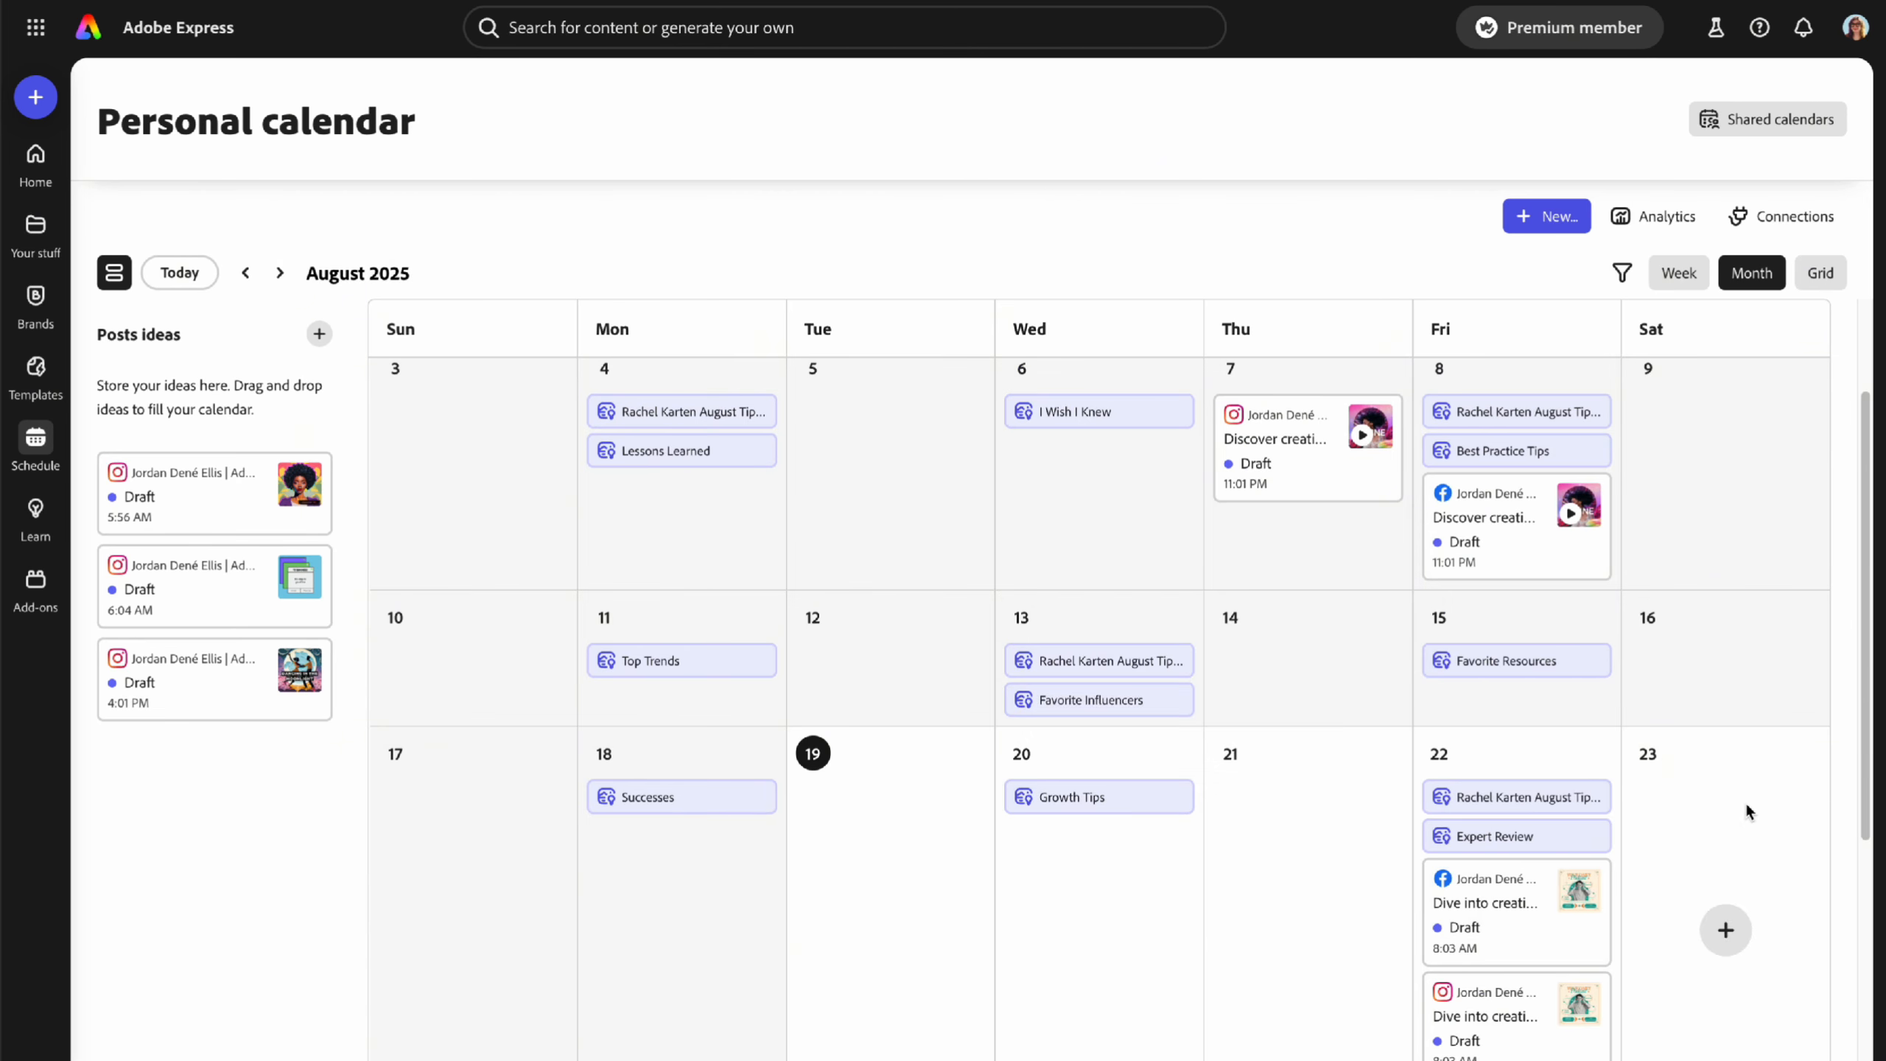
pyautogui.scroll(-4, 1765, 818)
pyautogui.scroll(4, 1765, 818)
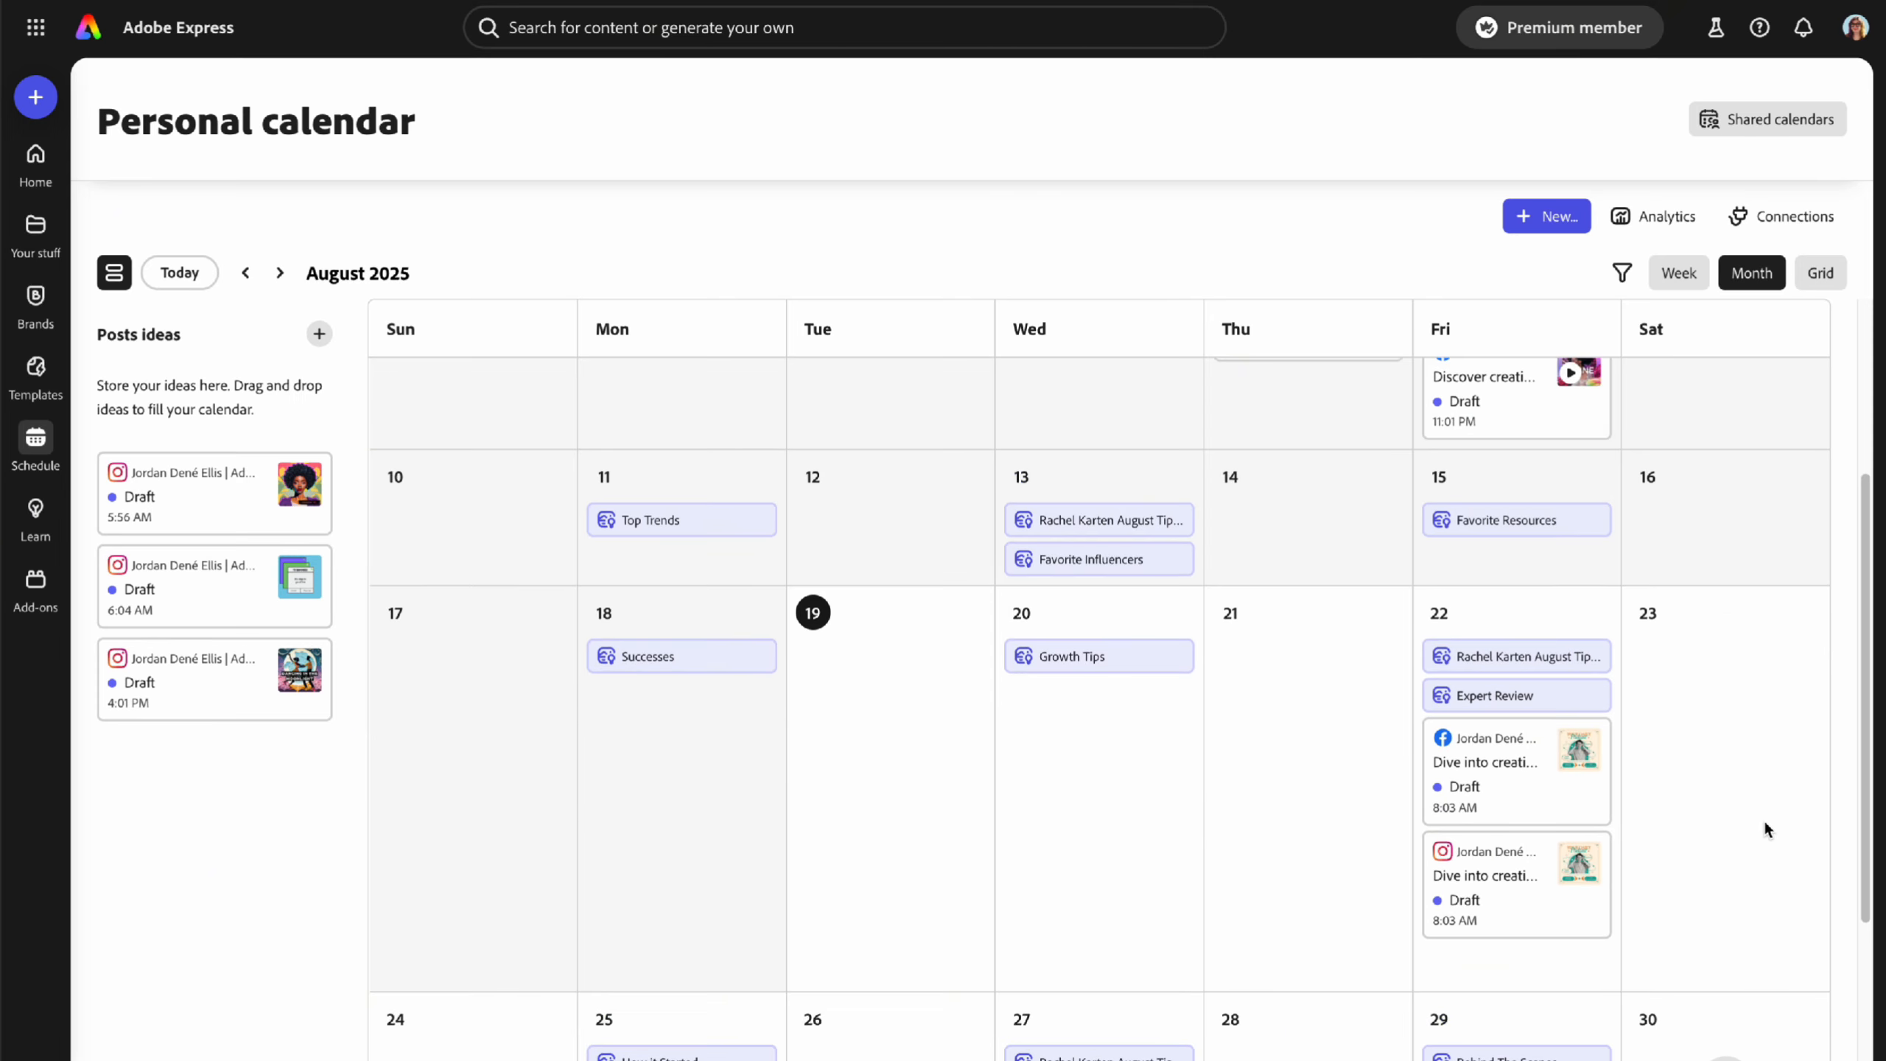
pyautogui.moveTo(1305, 830)
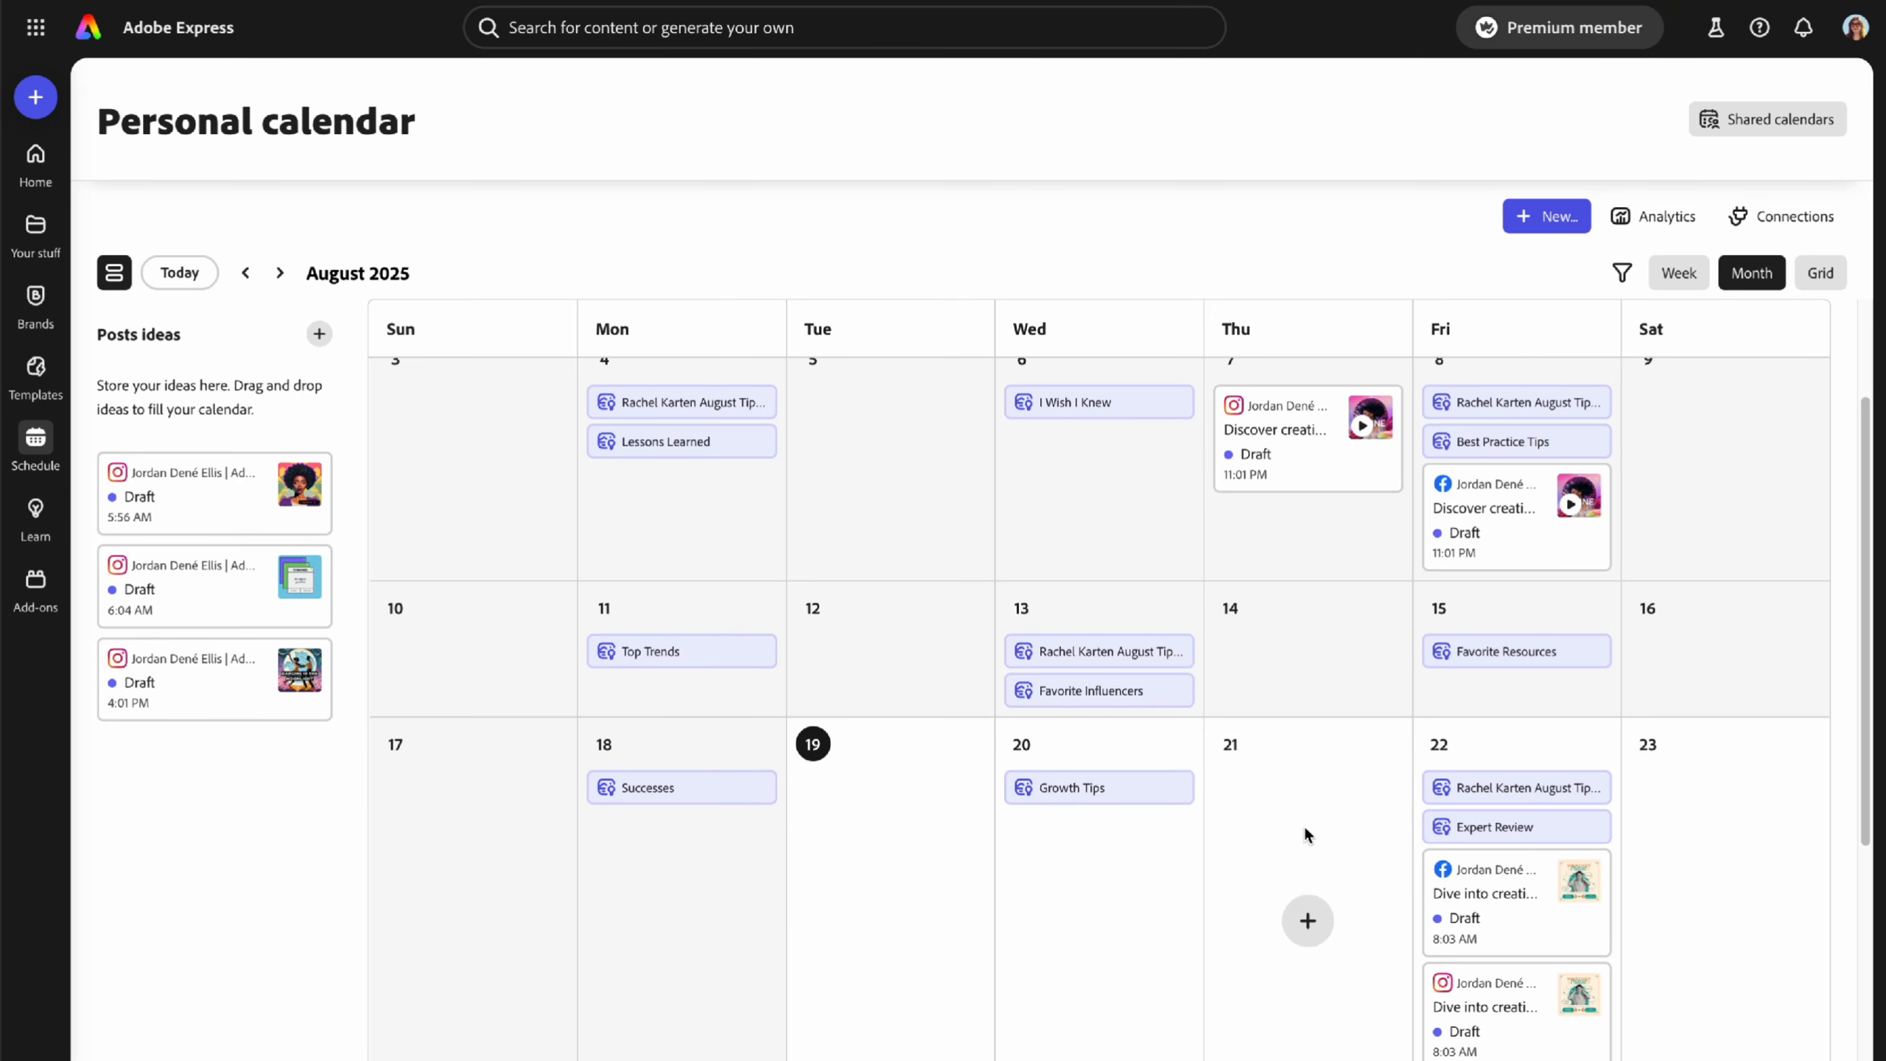
# - Discard a new August 21 post and open the Friday 22 Facebook podcast draft
pyautogui.click(1309, 923)
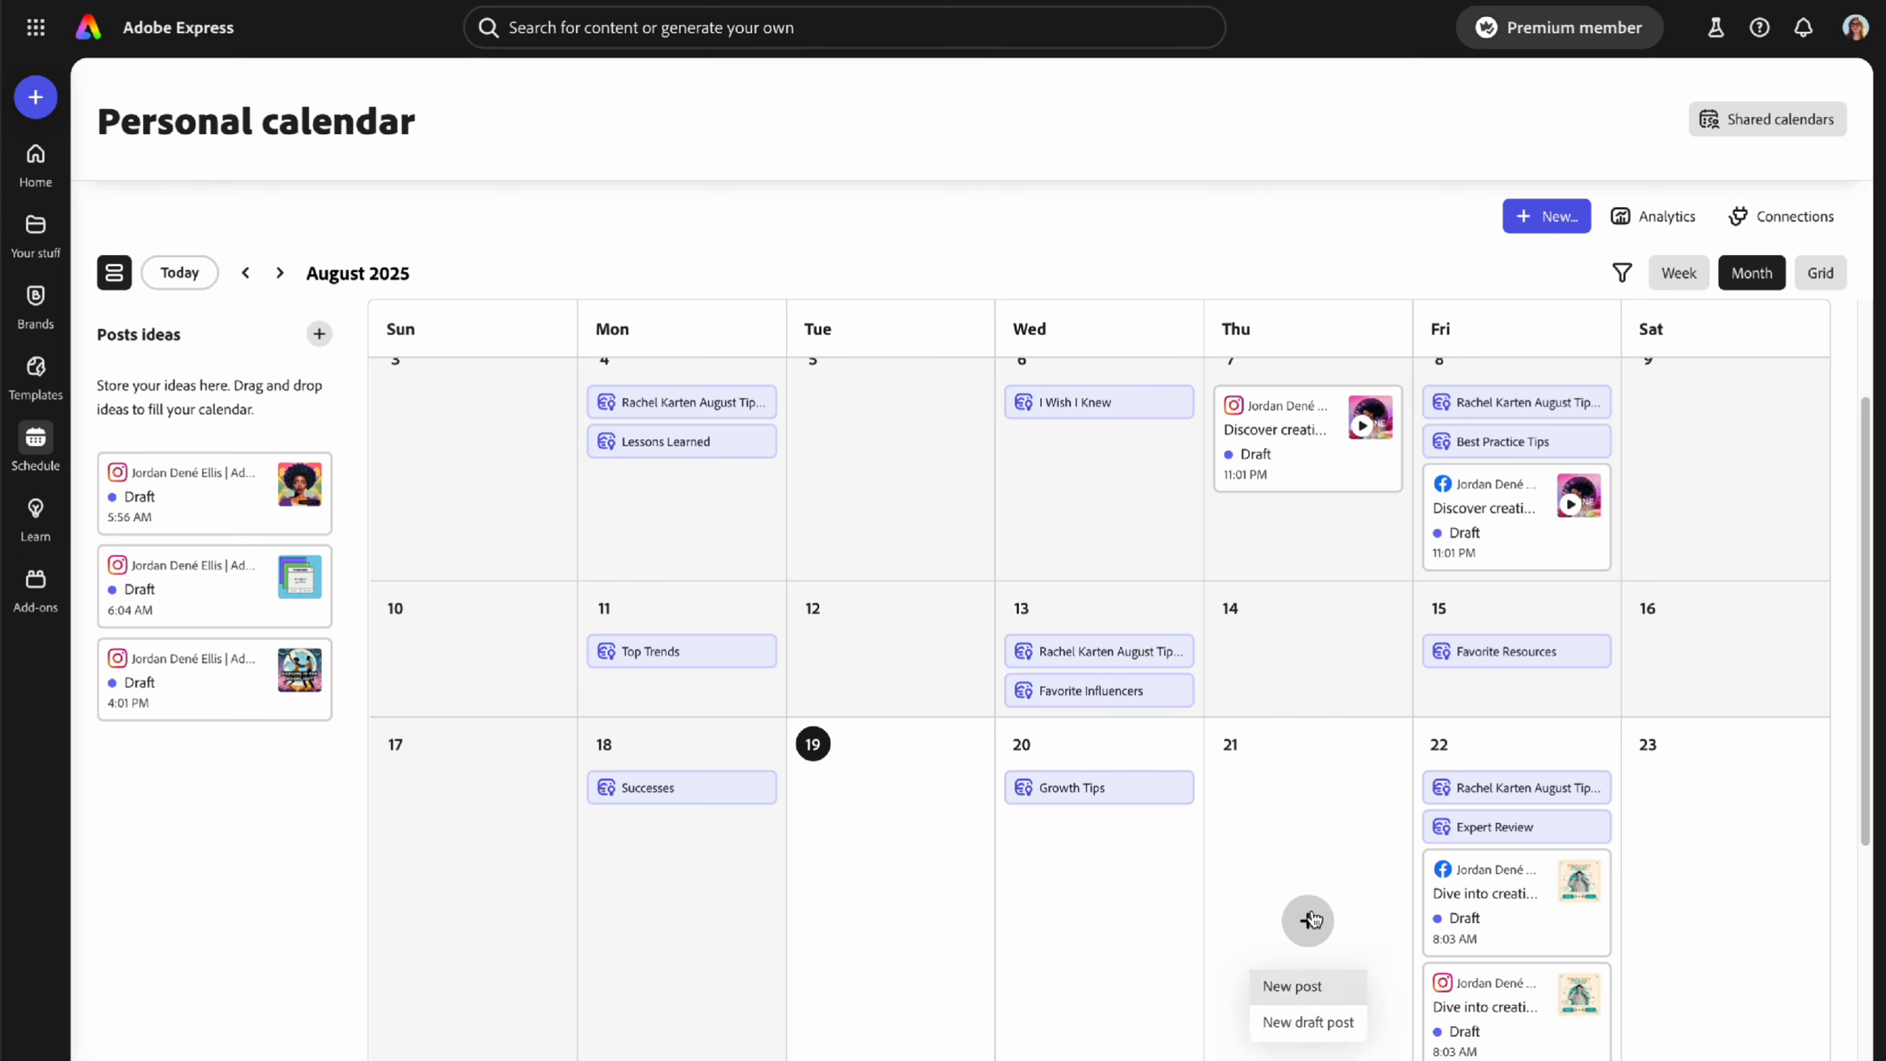
pyautogui.click(1293, 991)
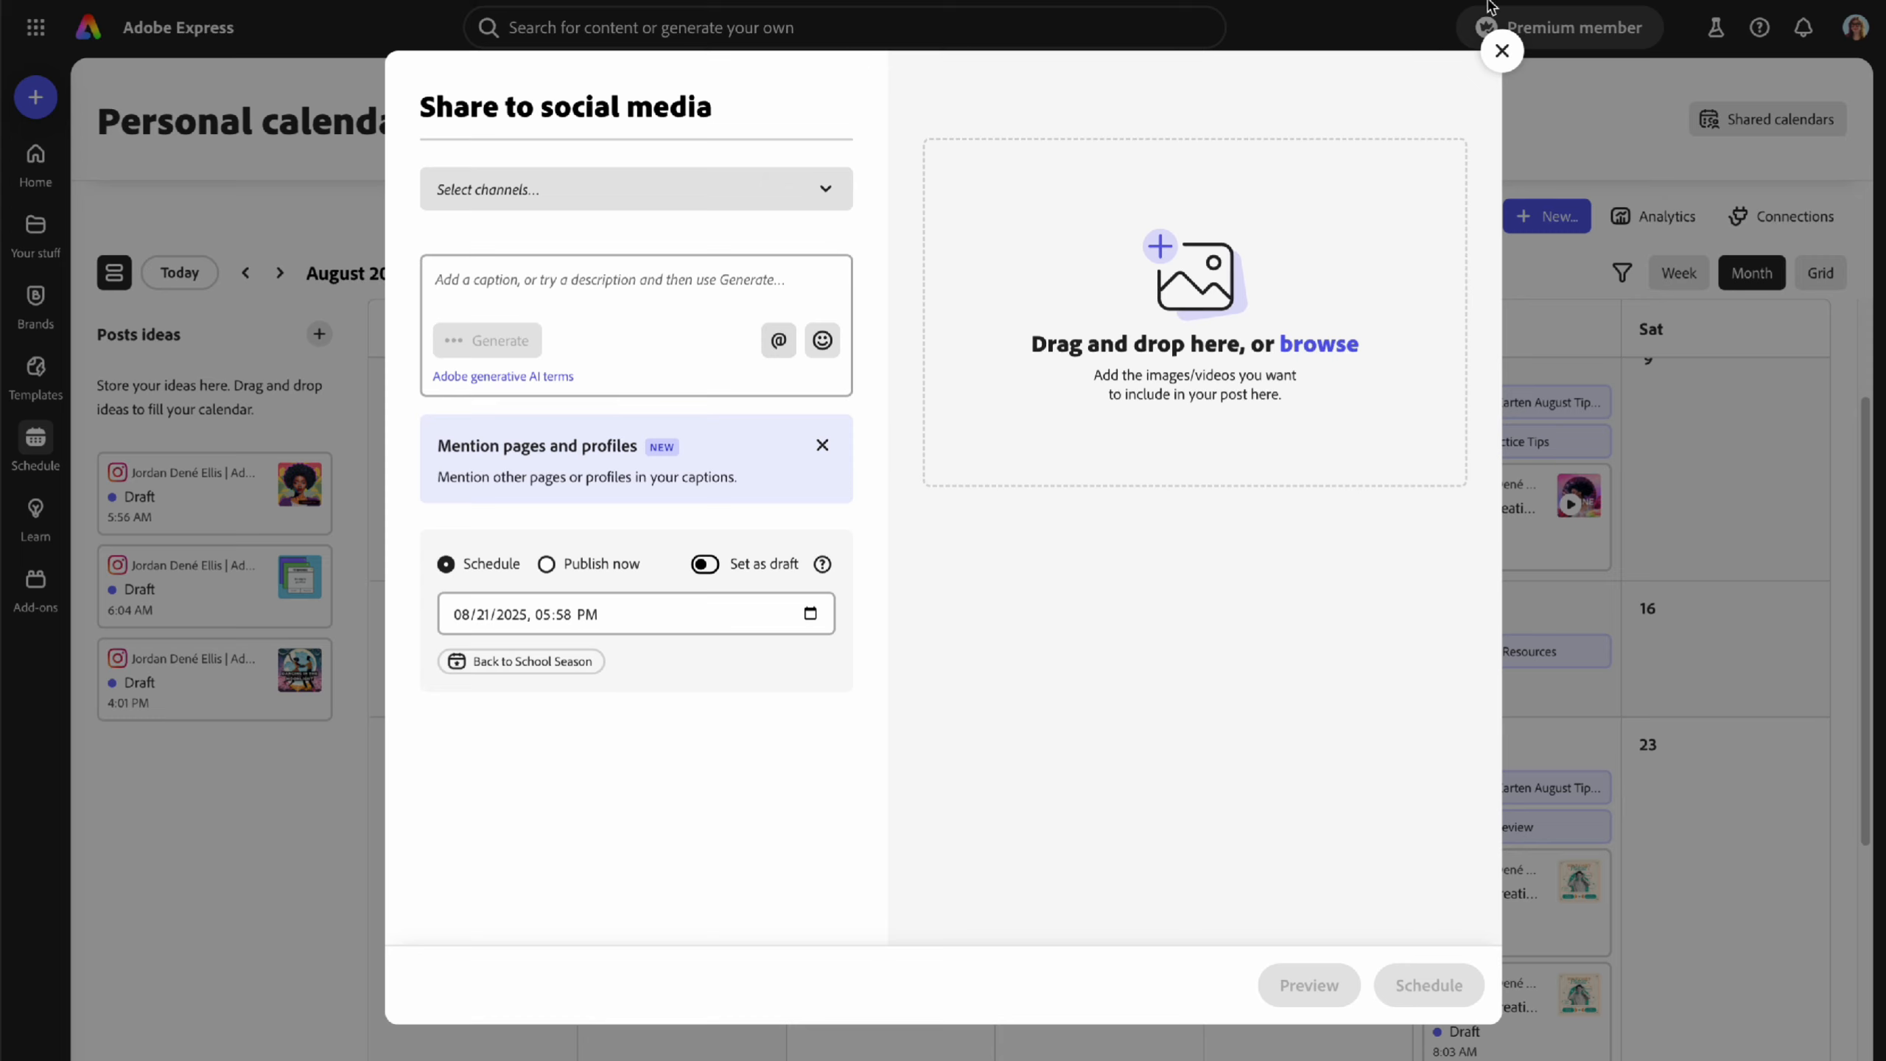
pyautogui.click(1501, 53)
pyautogui.scroll(-5, 1316, 711)
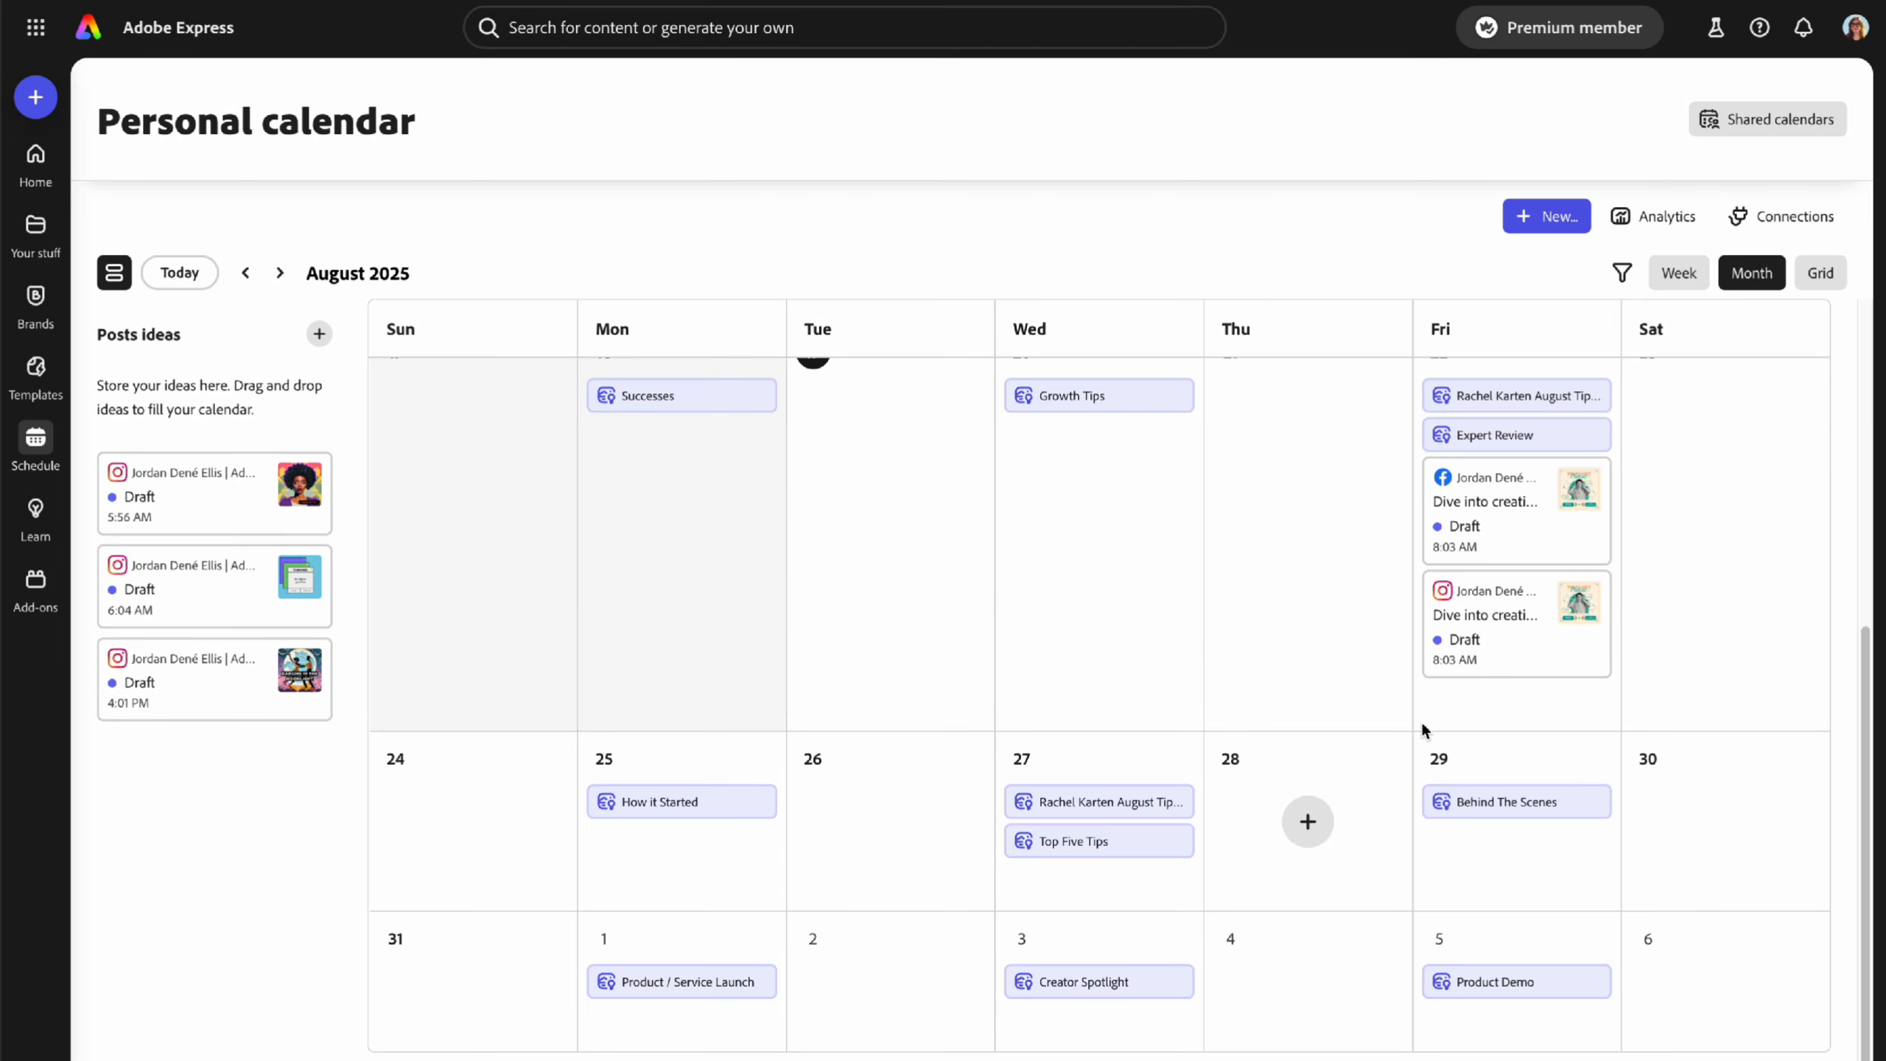
pyautogui.moveTo(1478, 520)
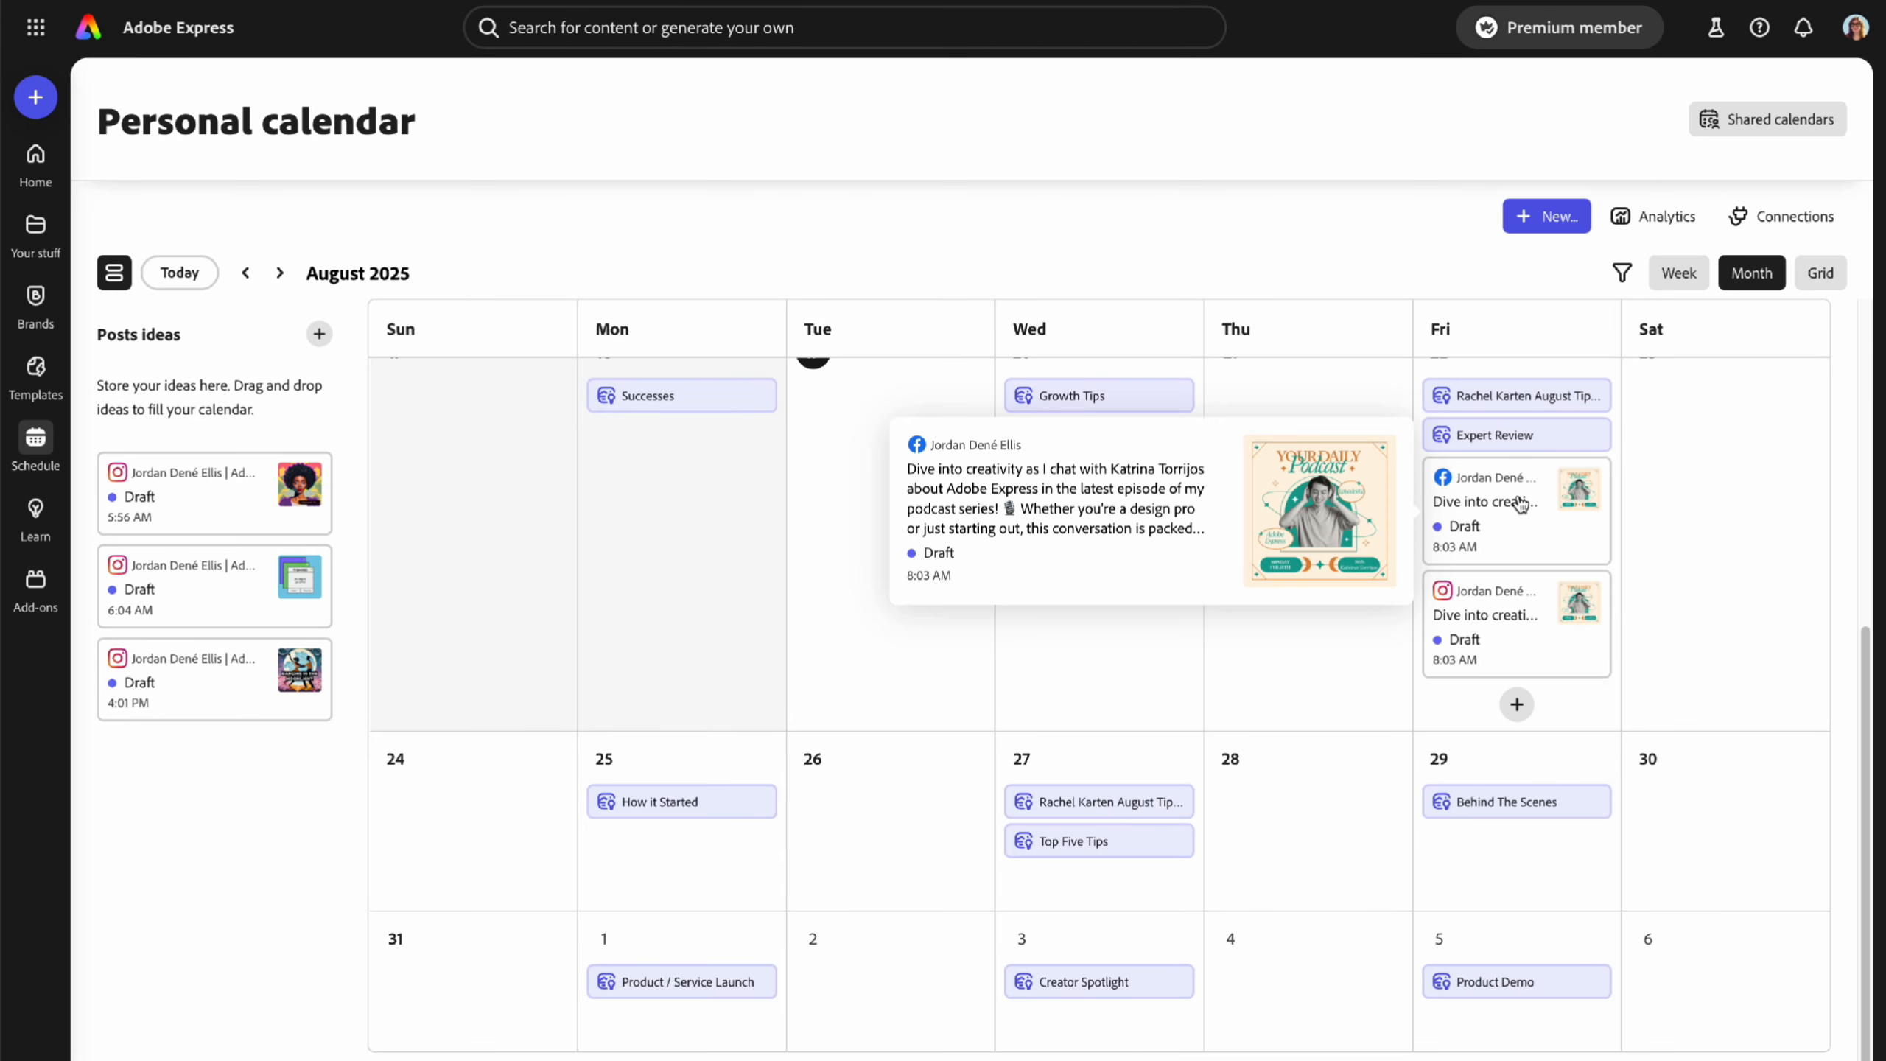
pyautogui.click(1503, 510)
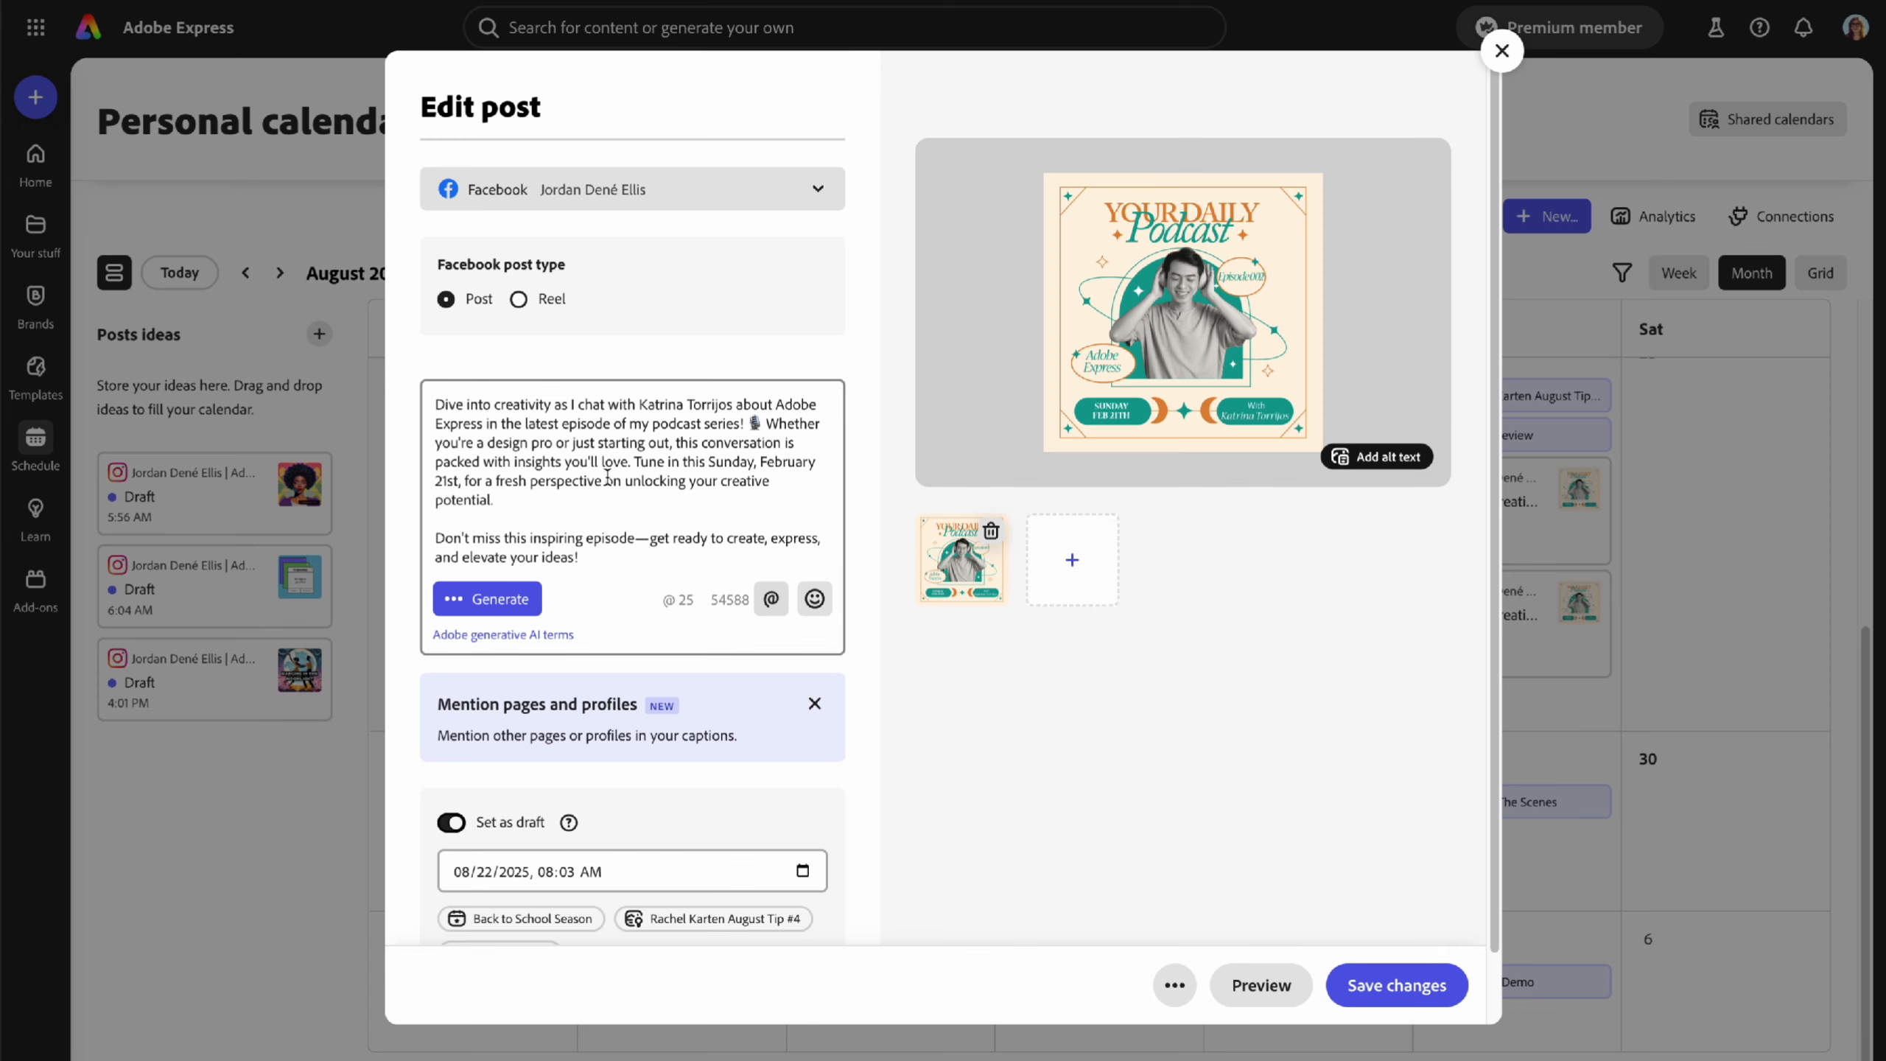
pyautogui.click(1501, 50)
pyautogui.moveTo(1521, 518)
pyautogui.moveTo(1521, 518); pyautogui.dragTo(1726, 533)
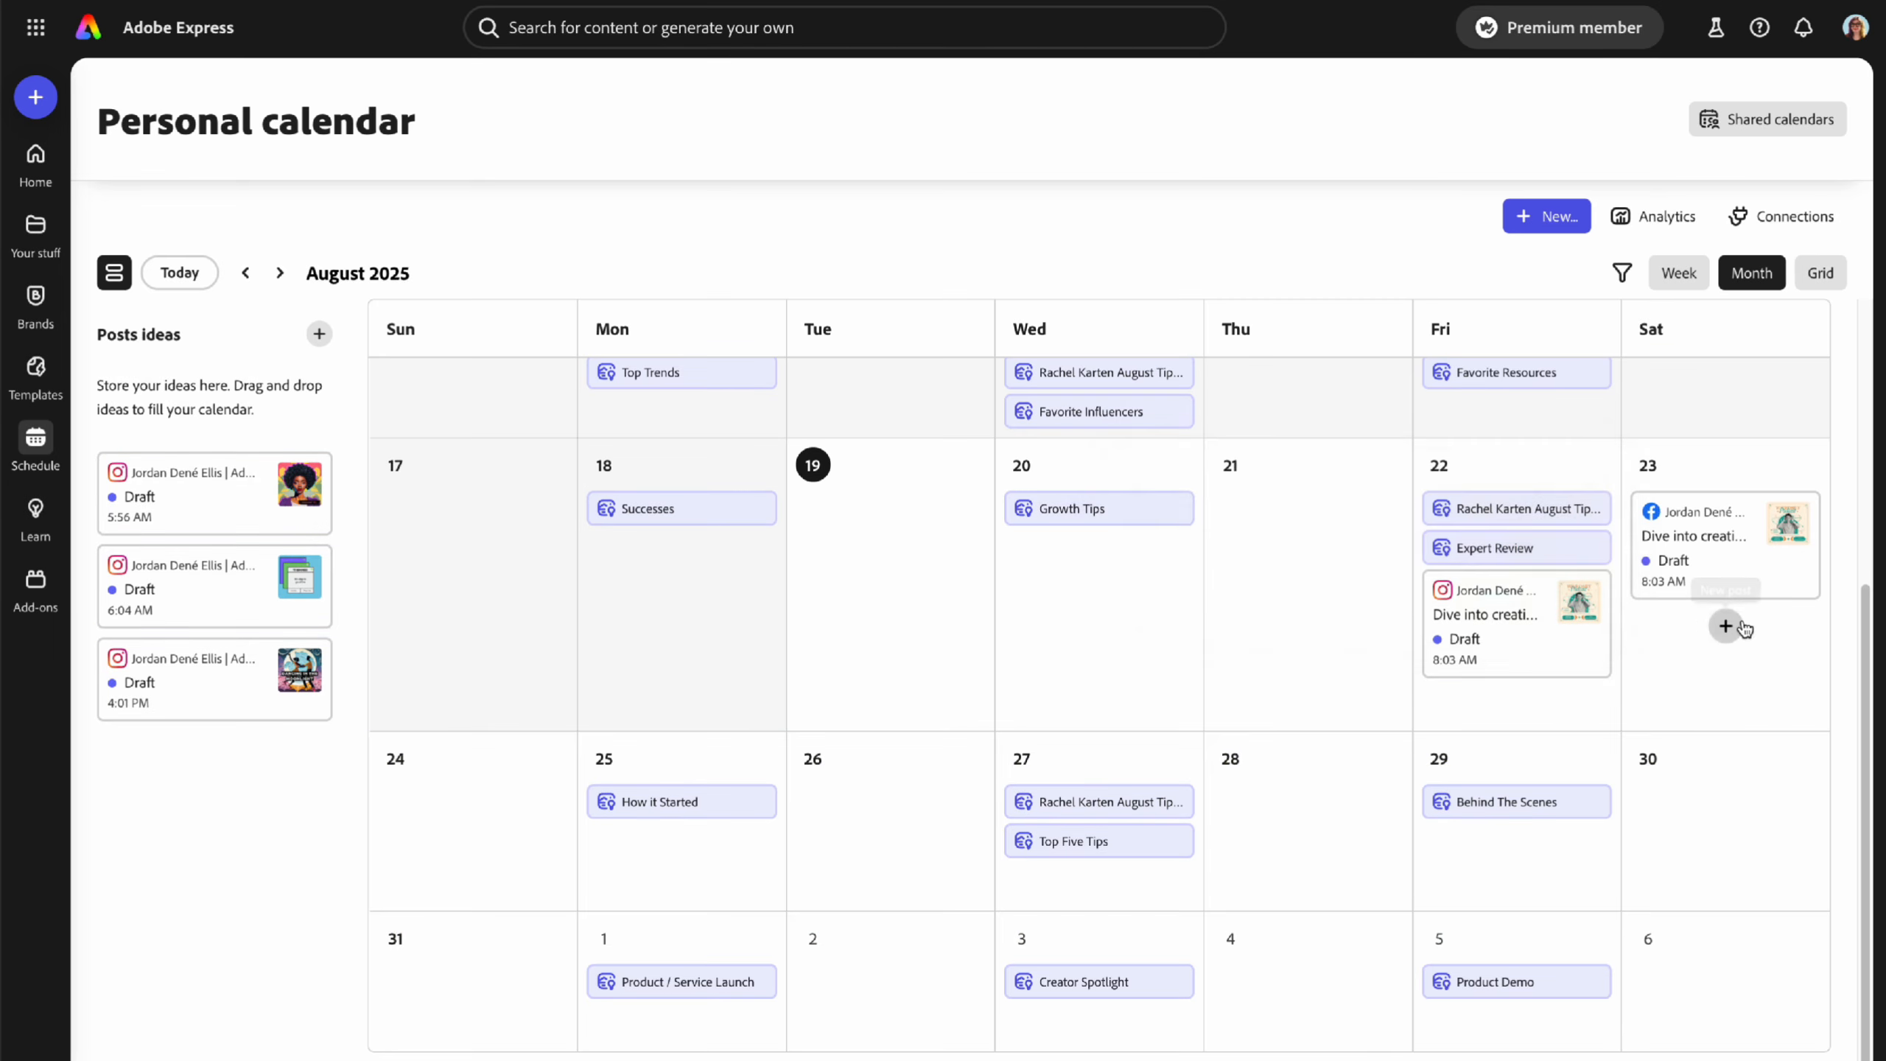
pyautogui.moveTo(1549, 631)
pyautogui.mouseDown()
pyautogui.moveTo(1528, 653)
pyautogui.moveTo(1722, 653)
pyautogui.moveTo(1530, 646)
pyautogui.mouseUp()
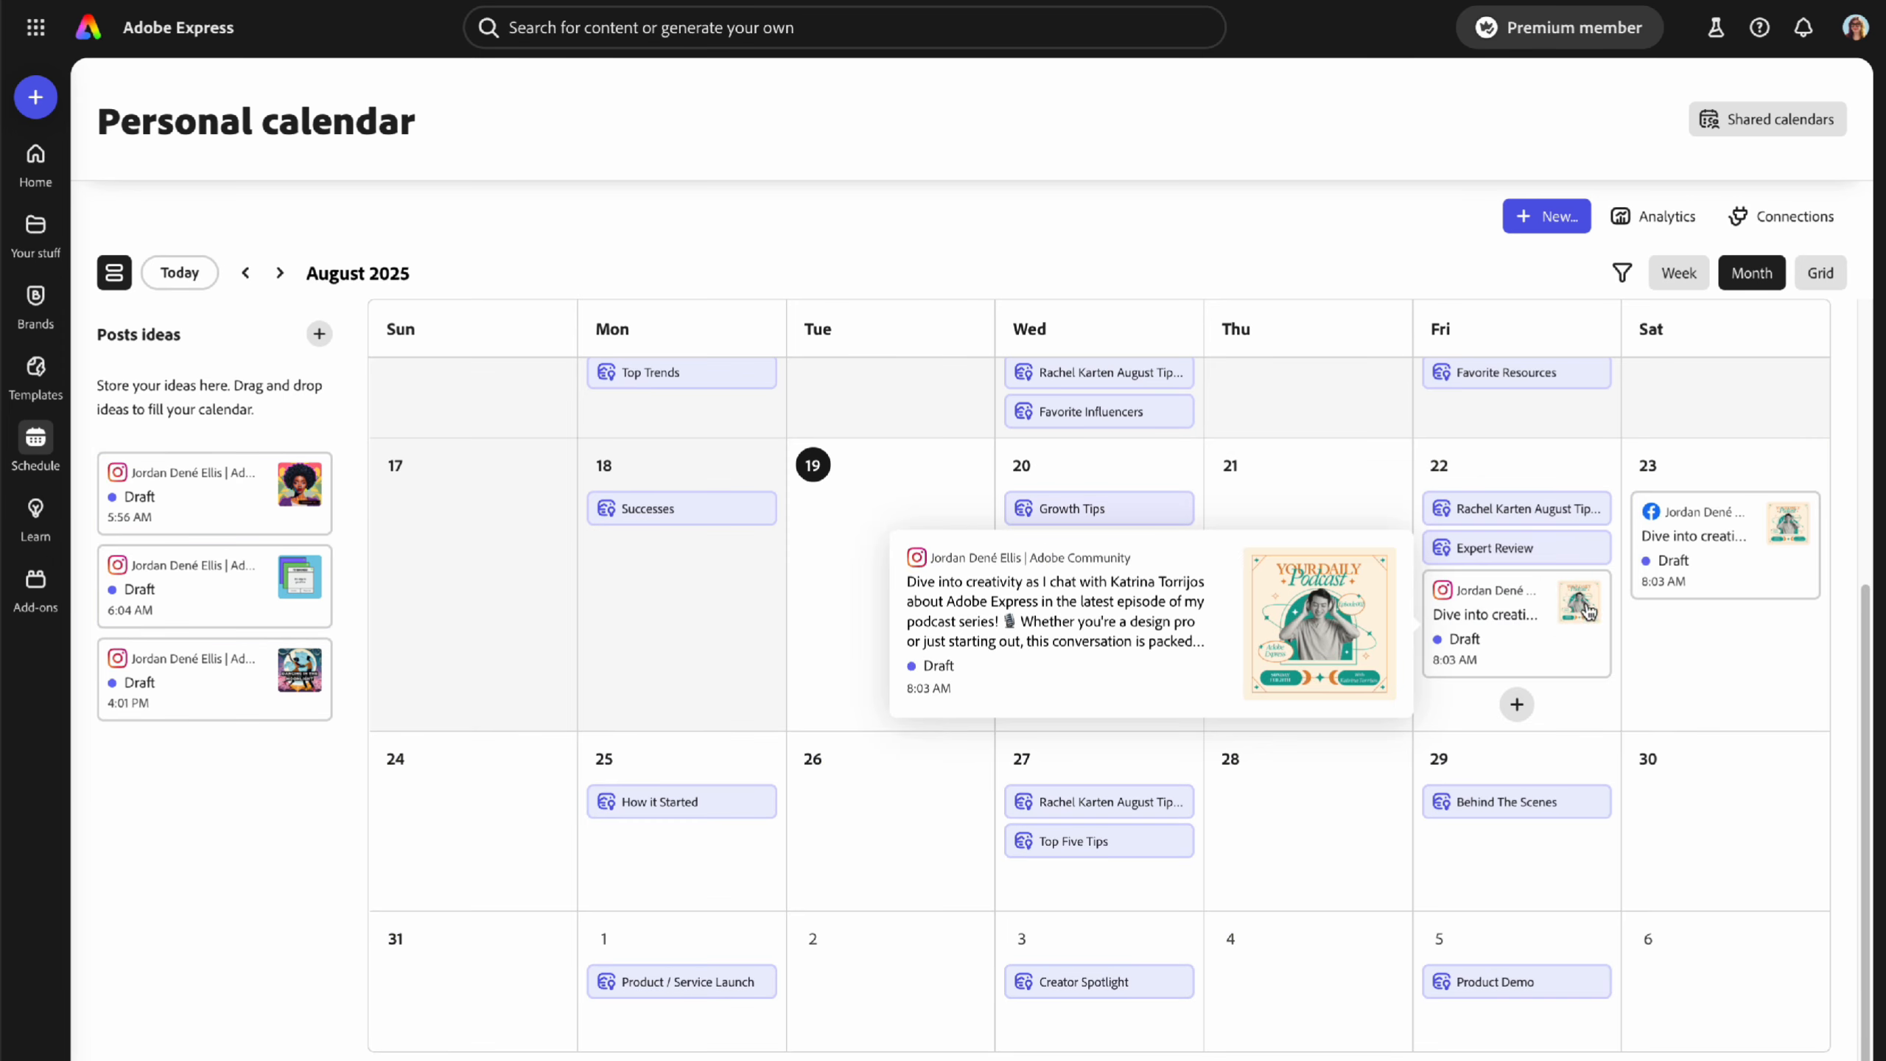
pyautogui.scroll(5, 1574, 702)
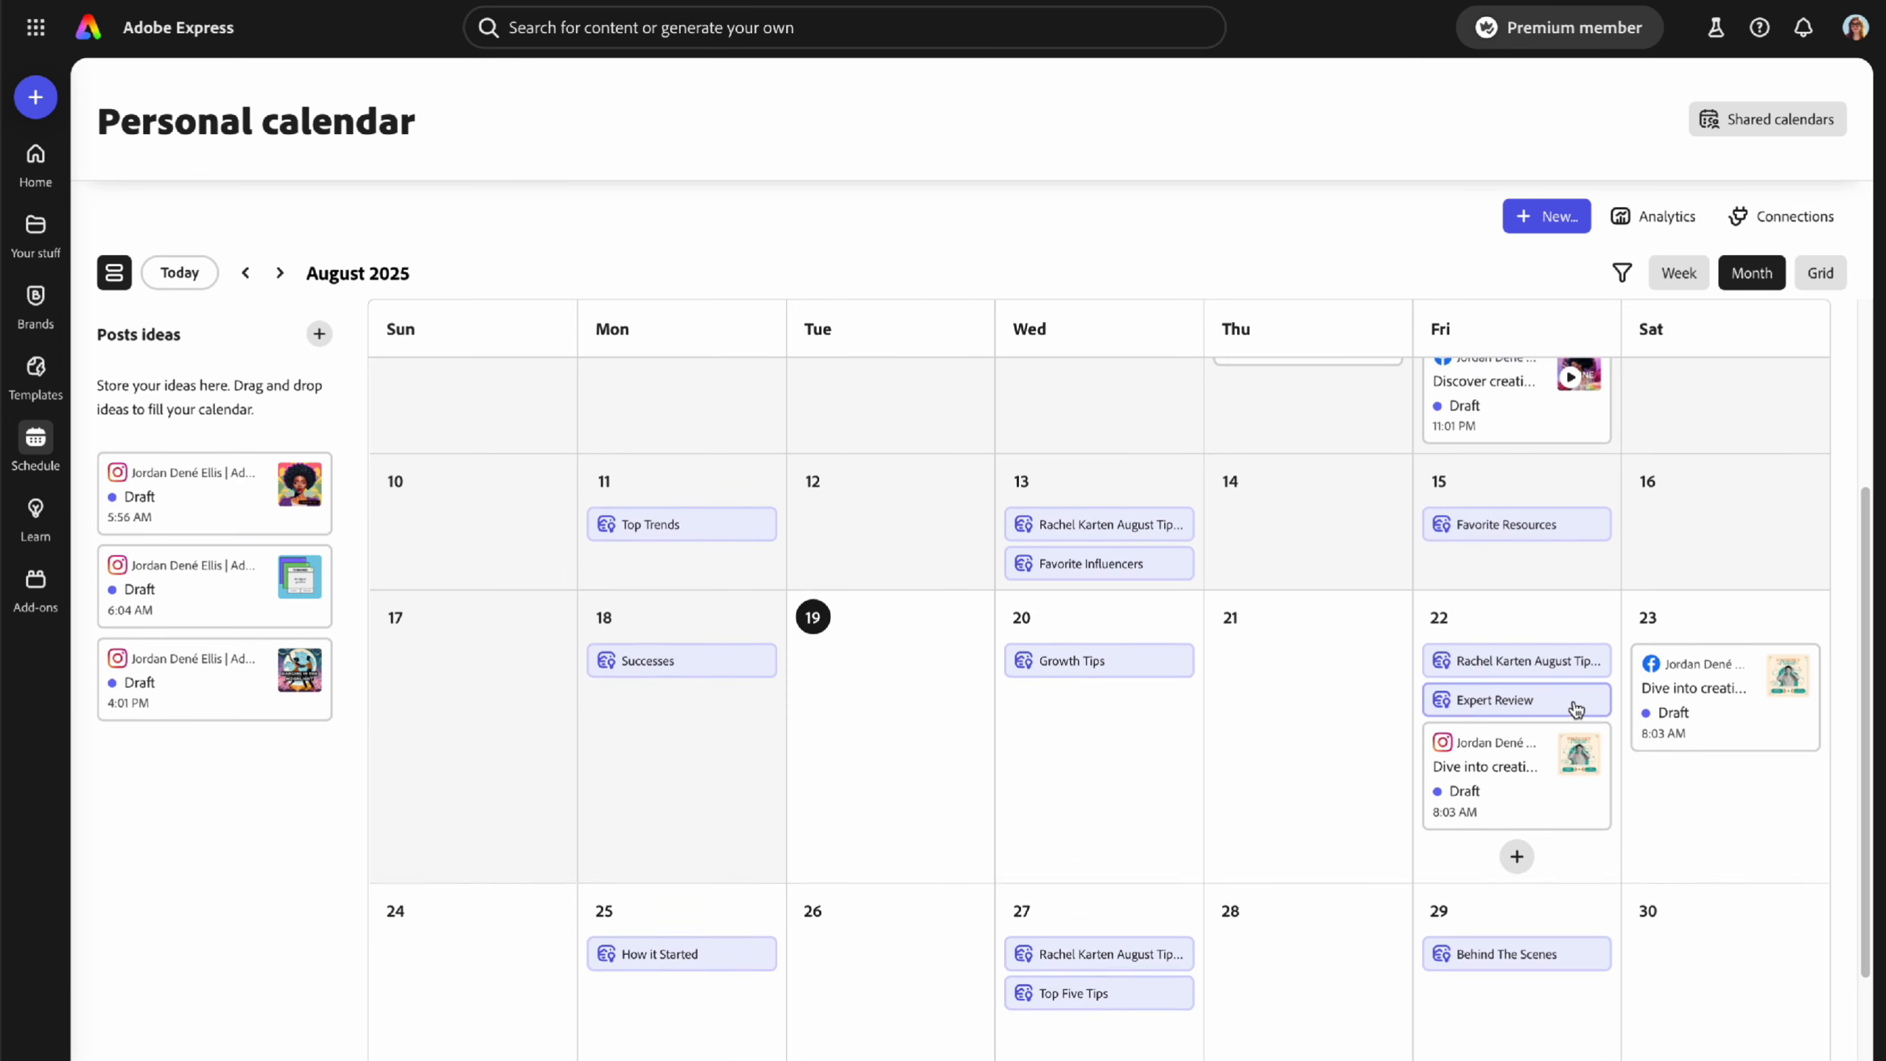
pyautogui.scroll(-5, 1584, 706)
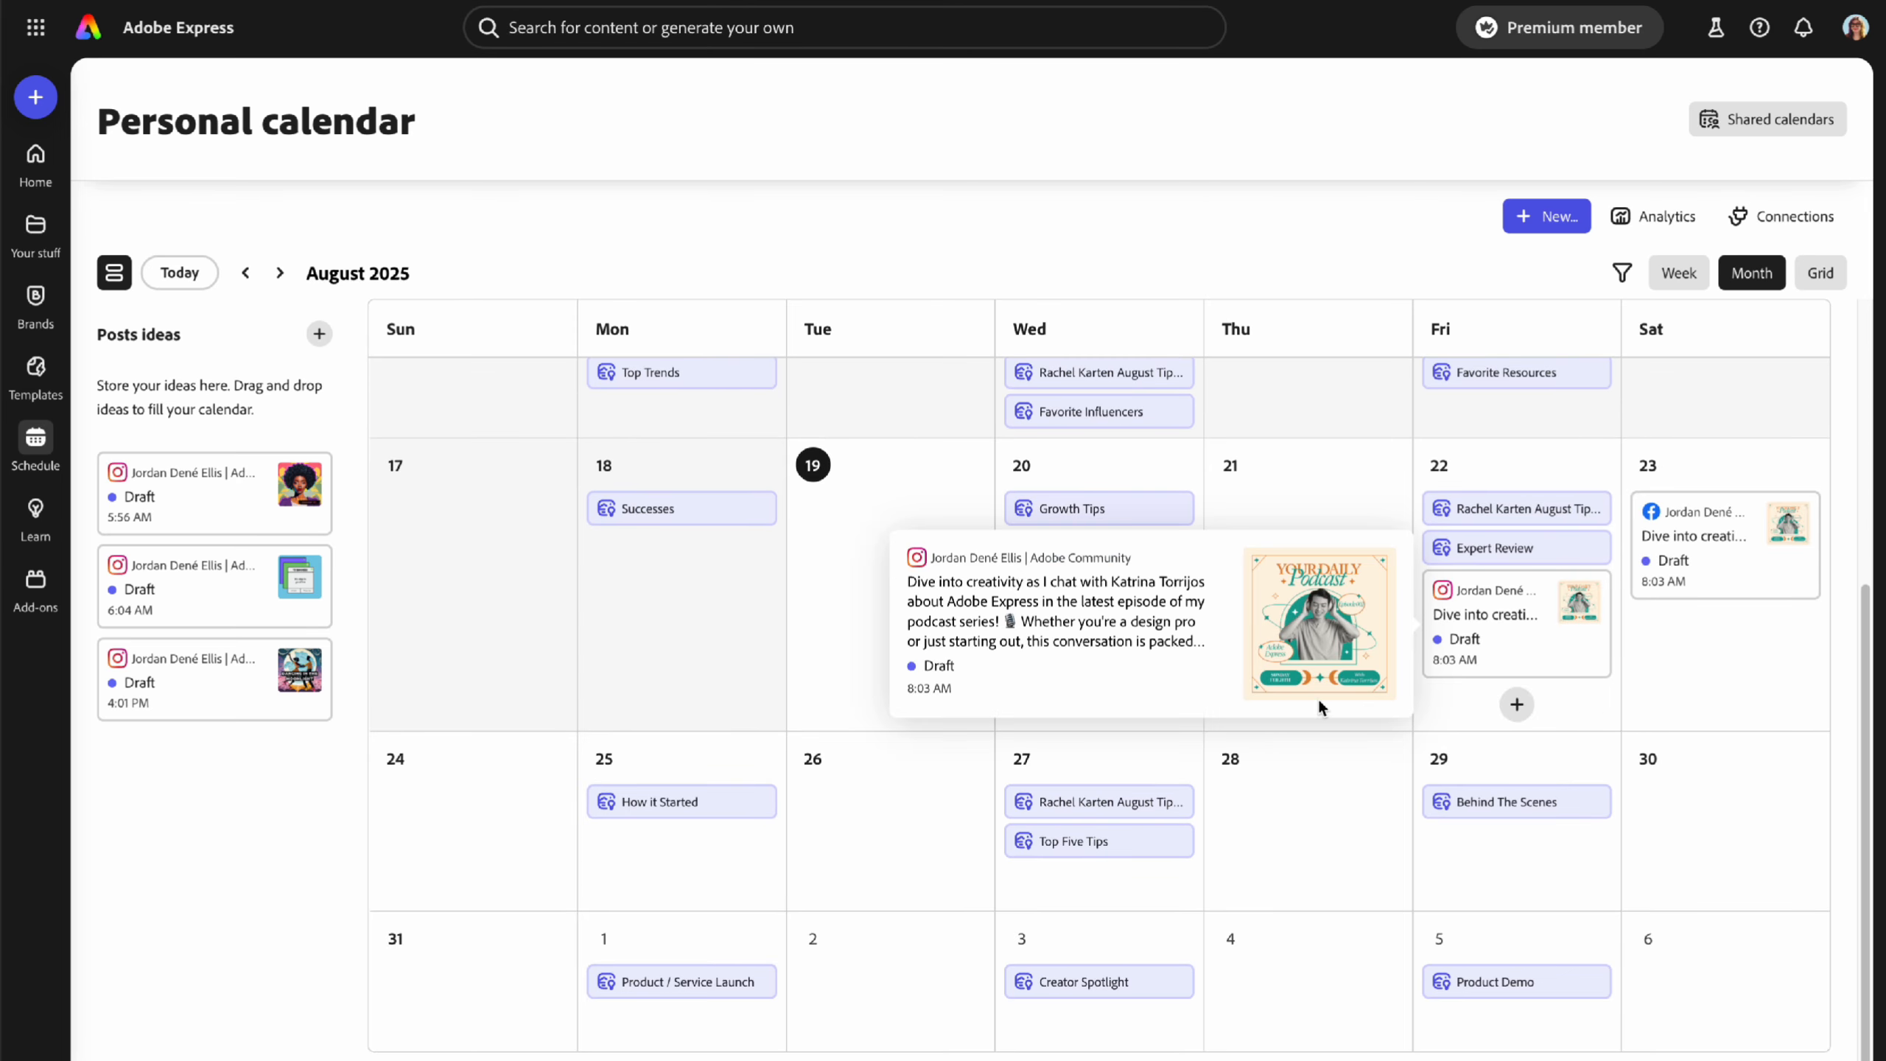
# - Hide the Posts ideas panel, closing an unneeded new post idea along the way
pyautogui.click(115, 273)
pyautogui.click(115, 273)
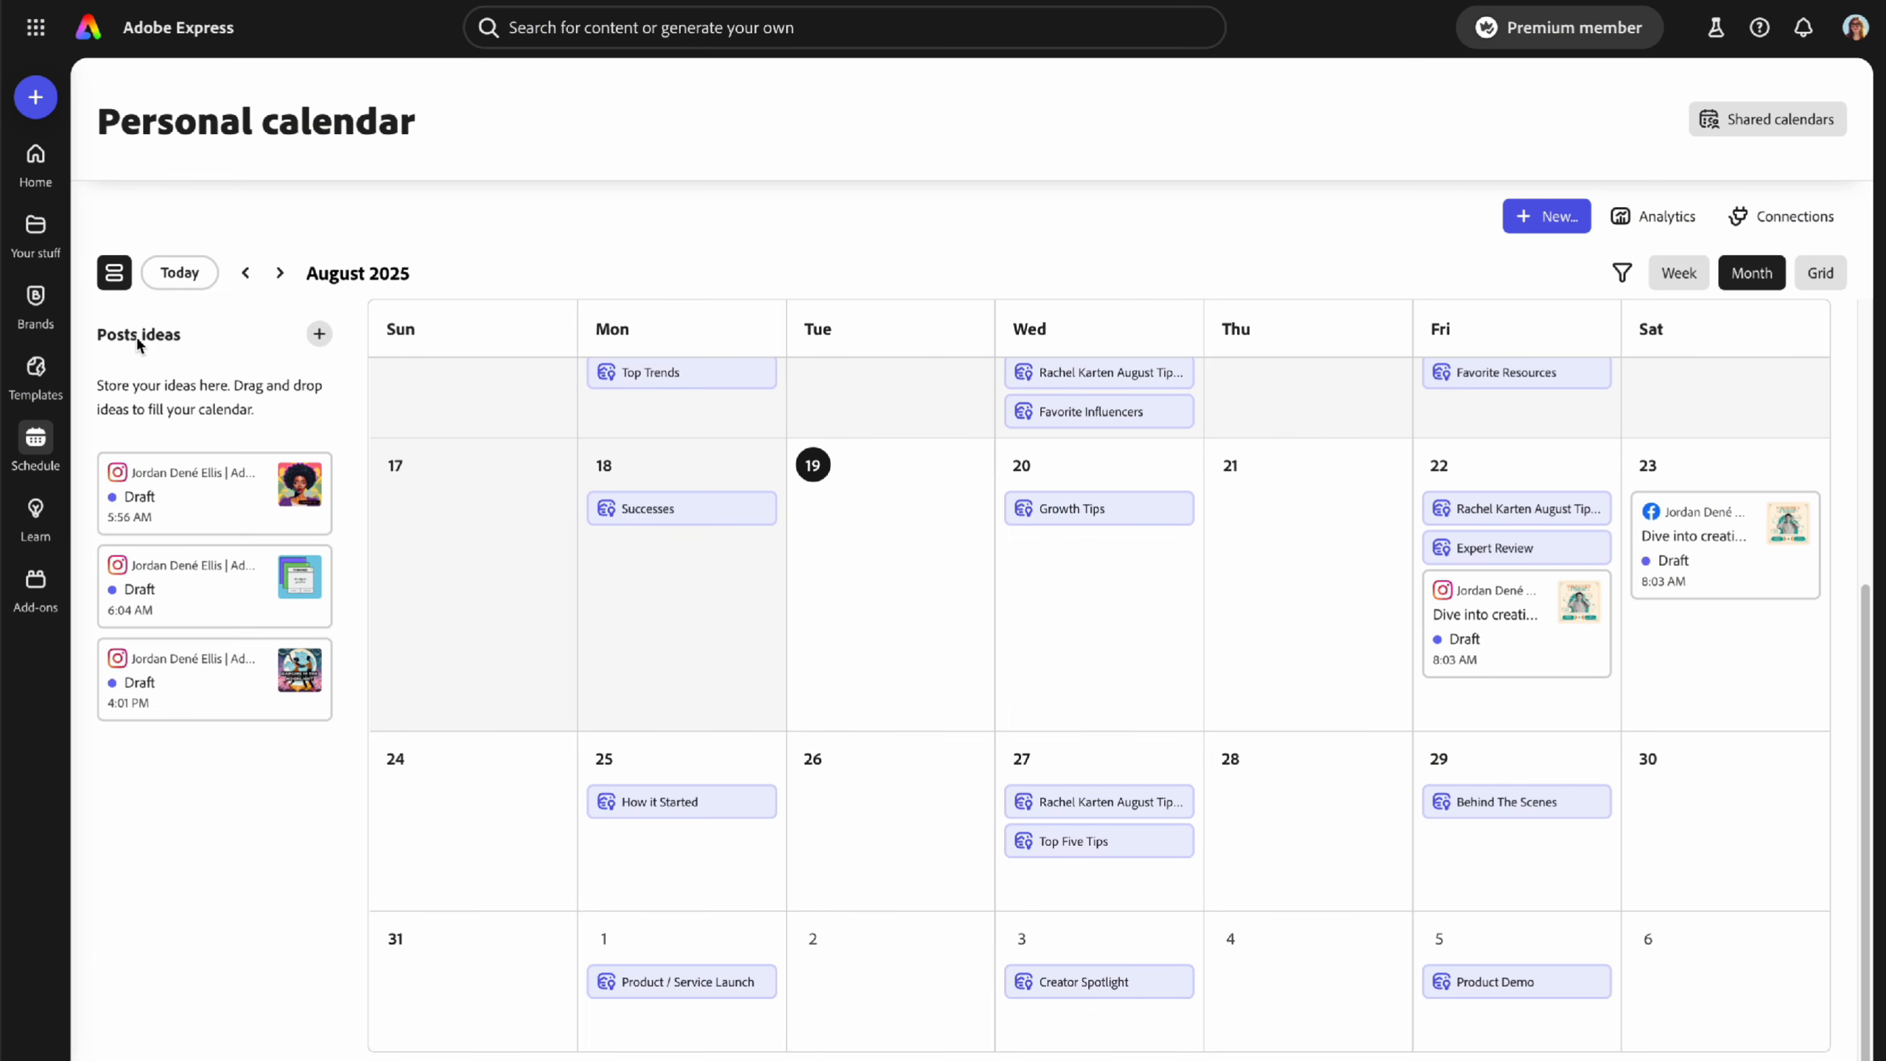
pyautogui.click(319, 336)
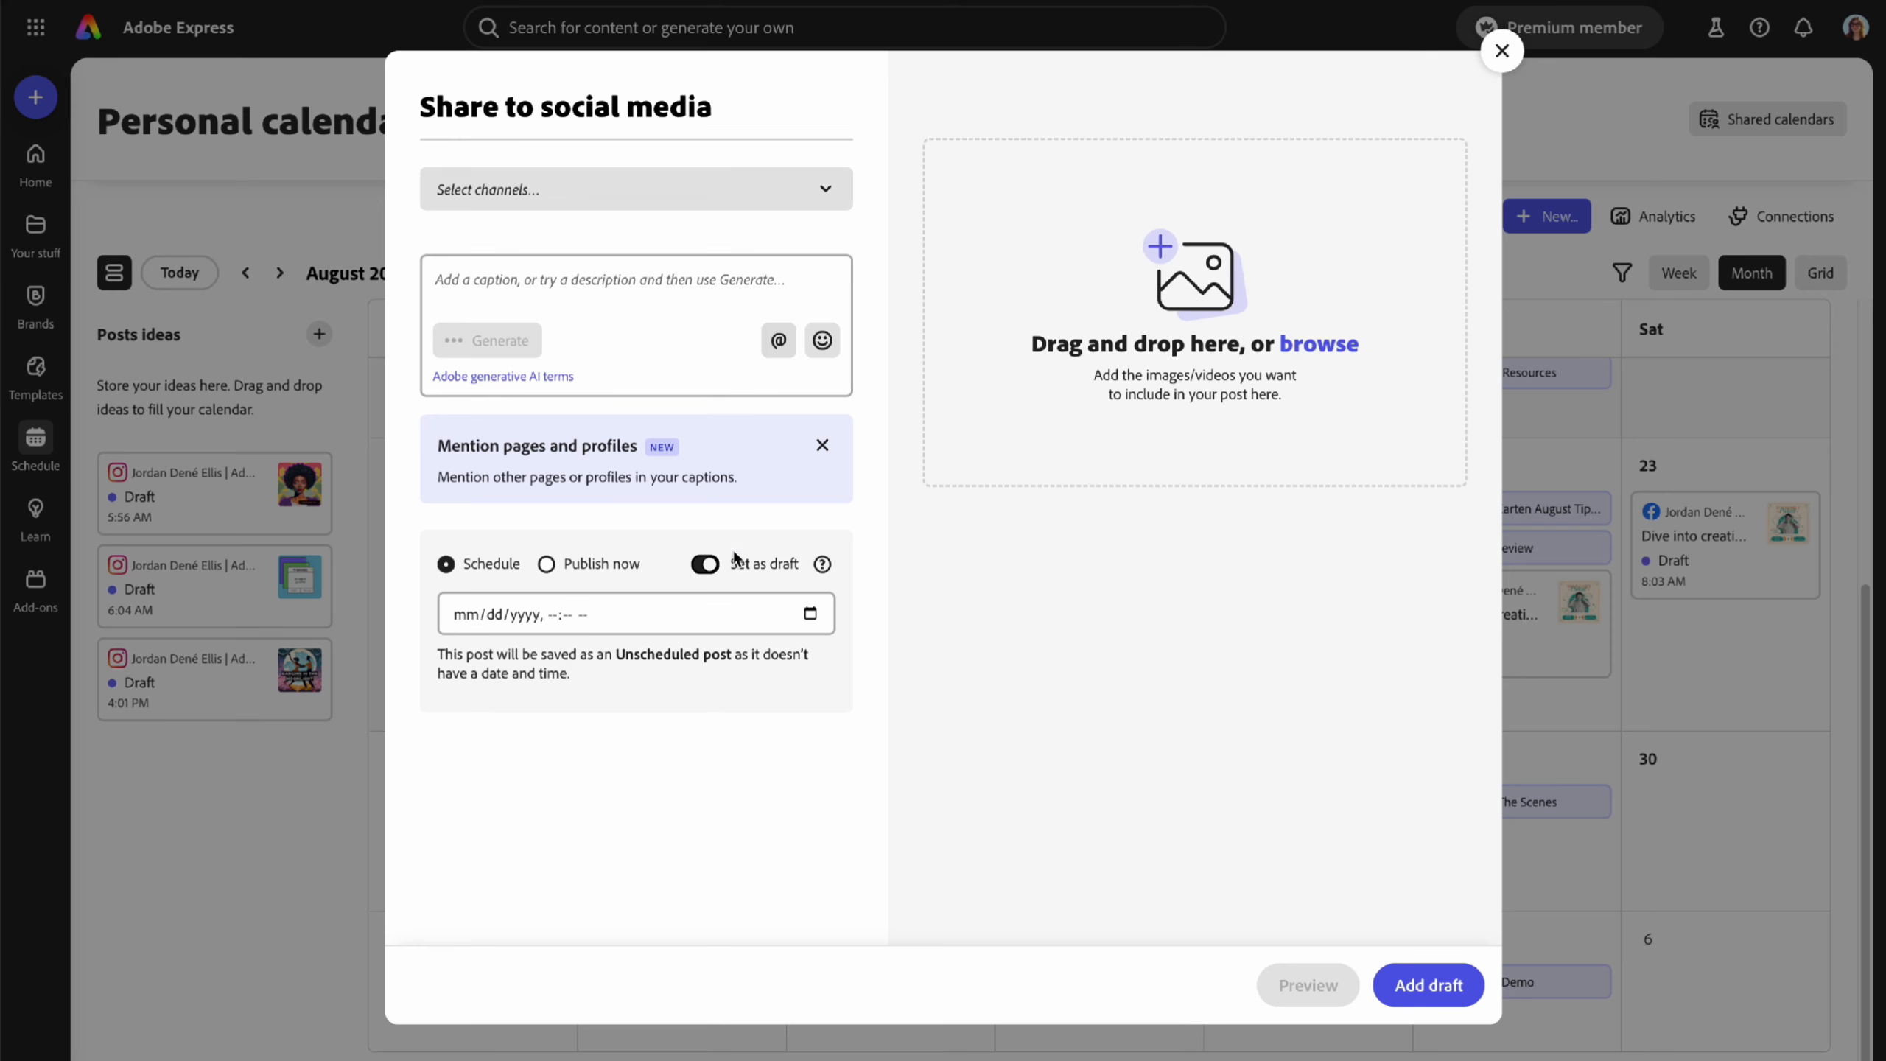
pyautogui.click(1500, 53)
pyautogui.moveTo(229, 589)
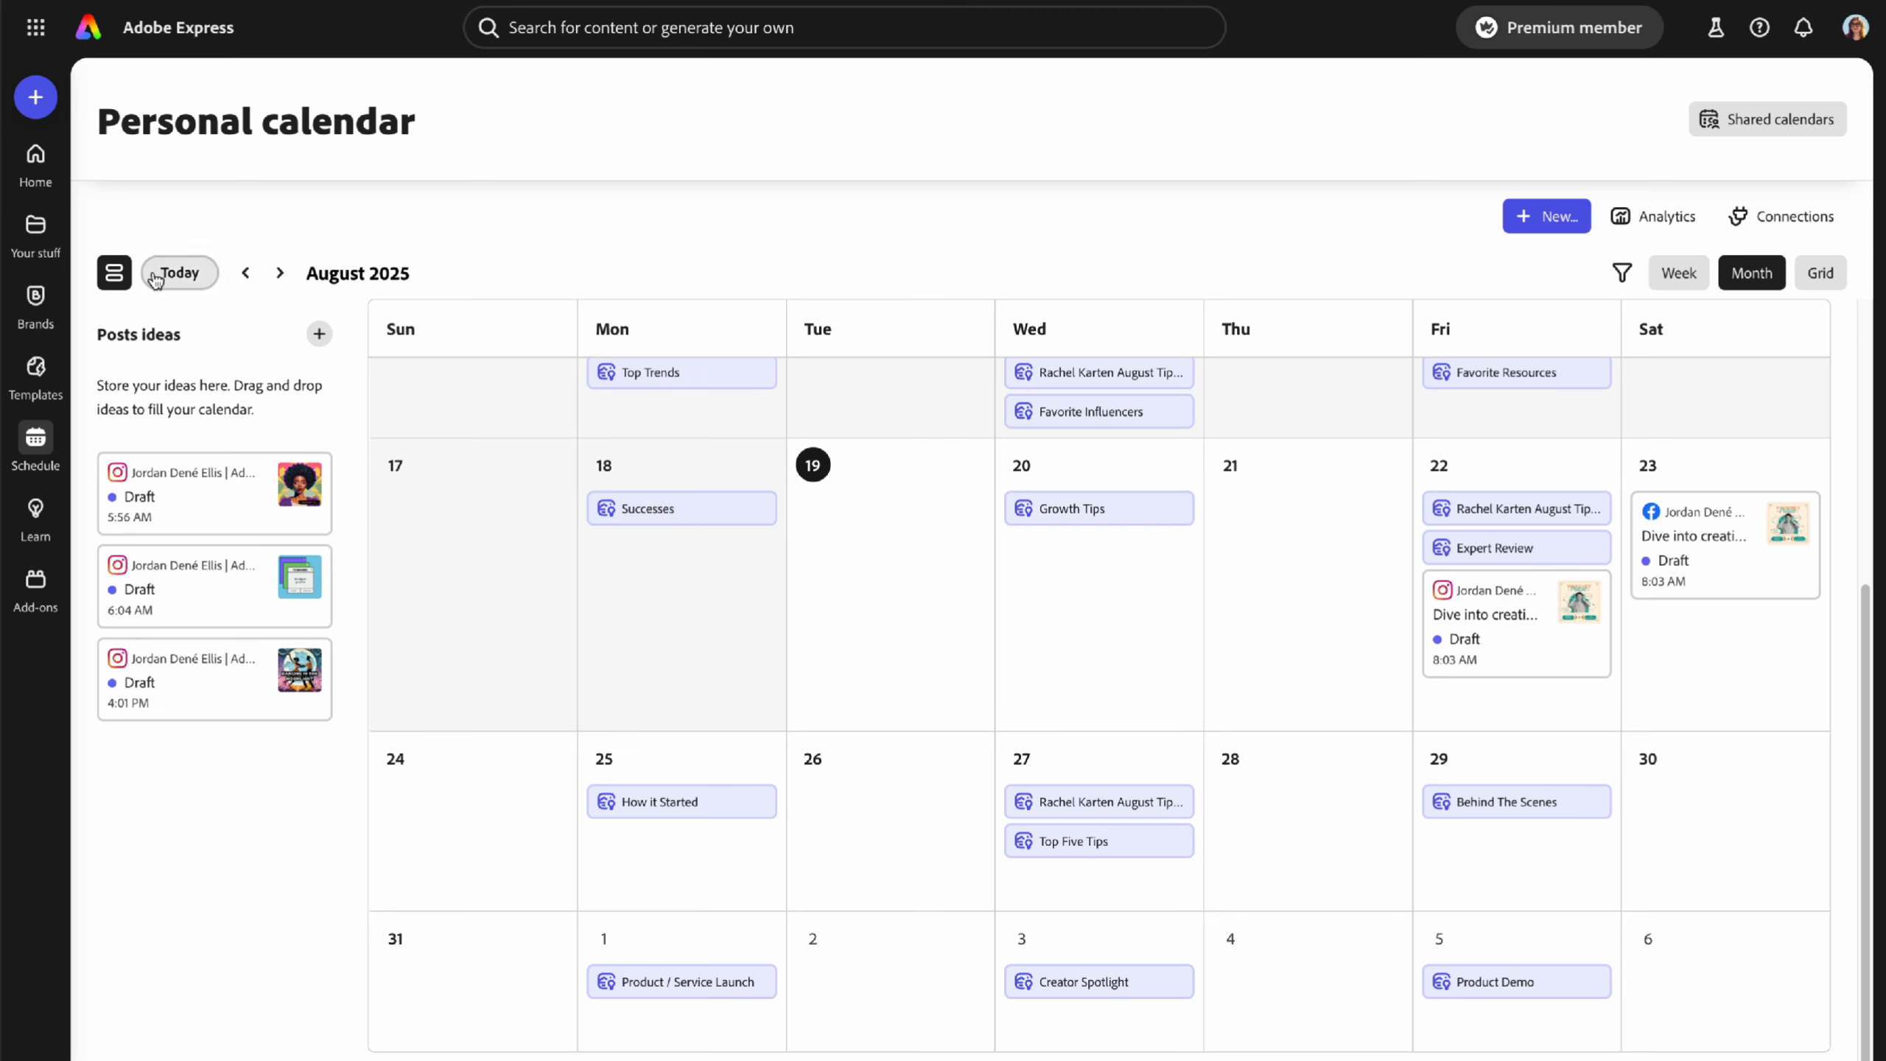
pyautogui.click(117, 274)
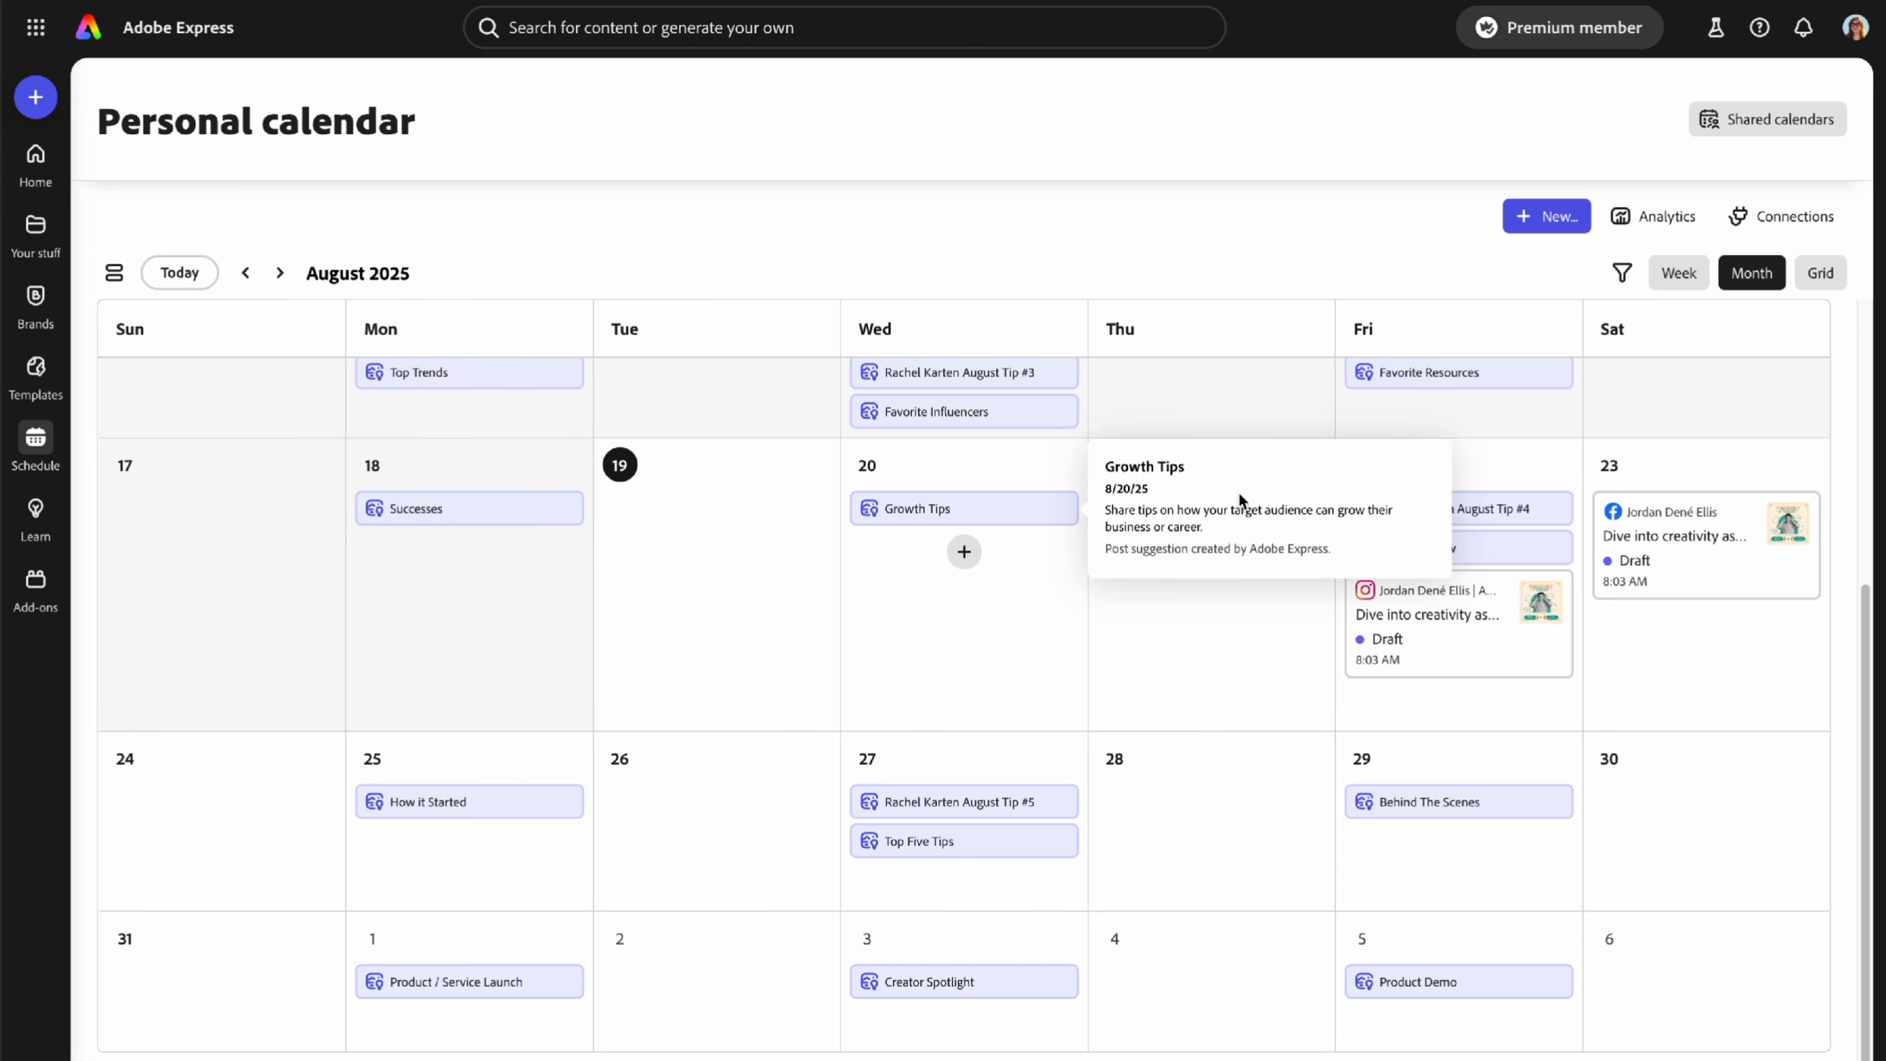
pyautogui.click(1622, 273)
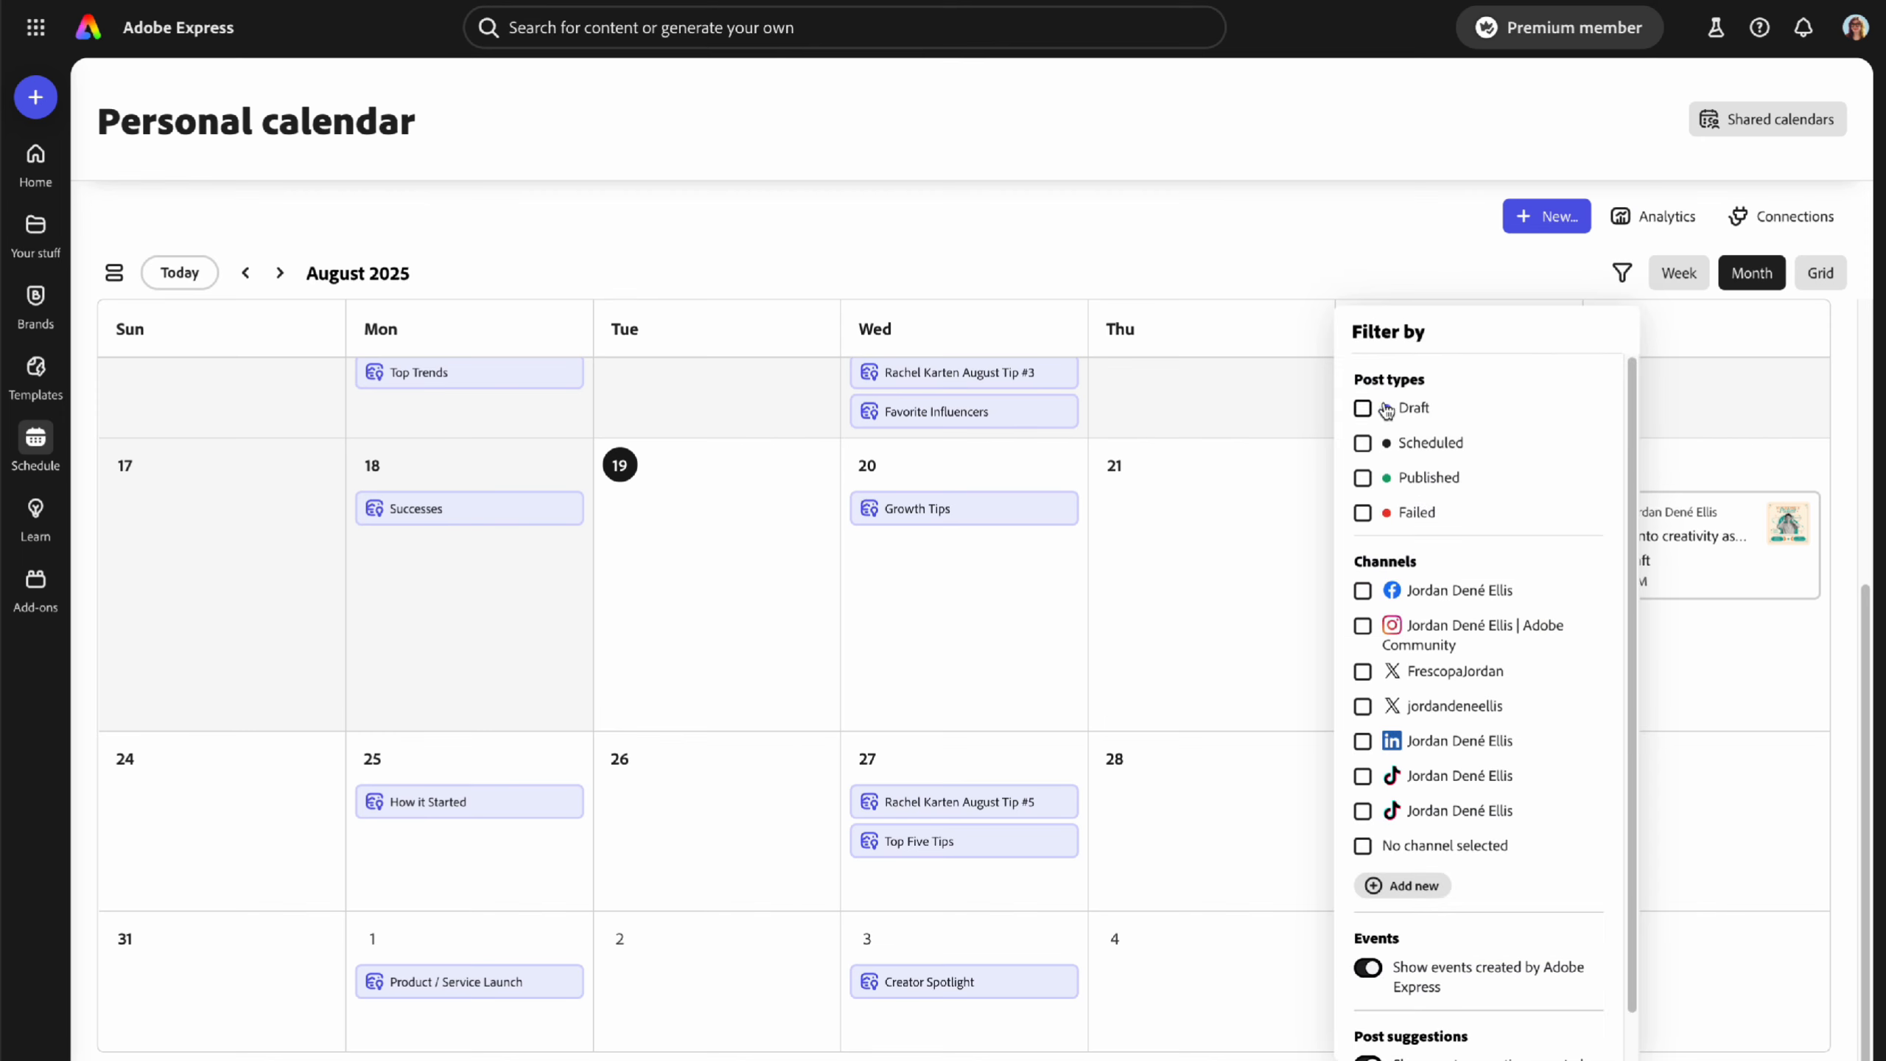
pyautogui.scroll(-1, 1451, 758)
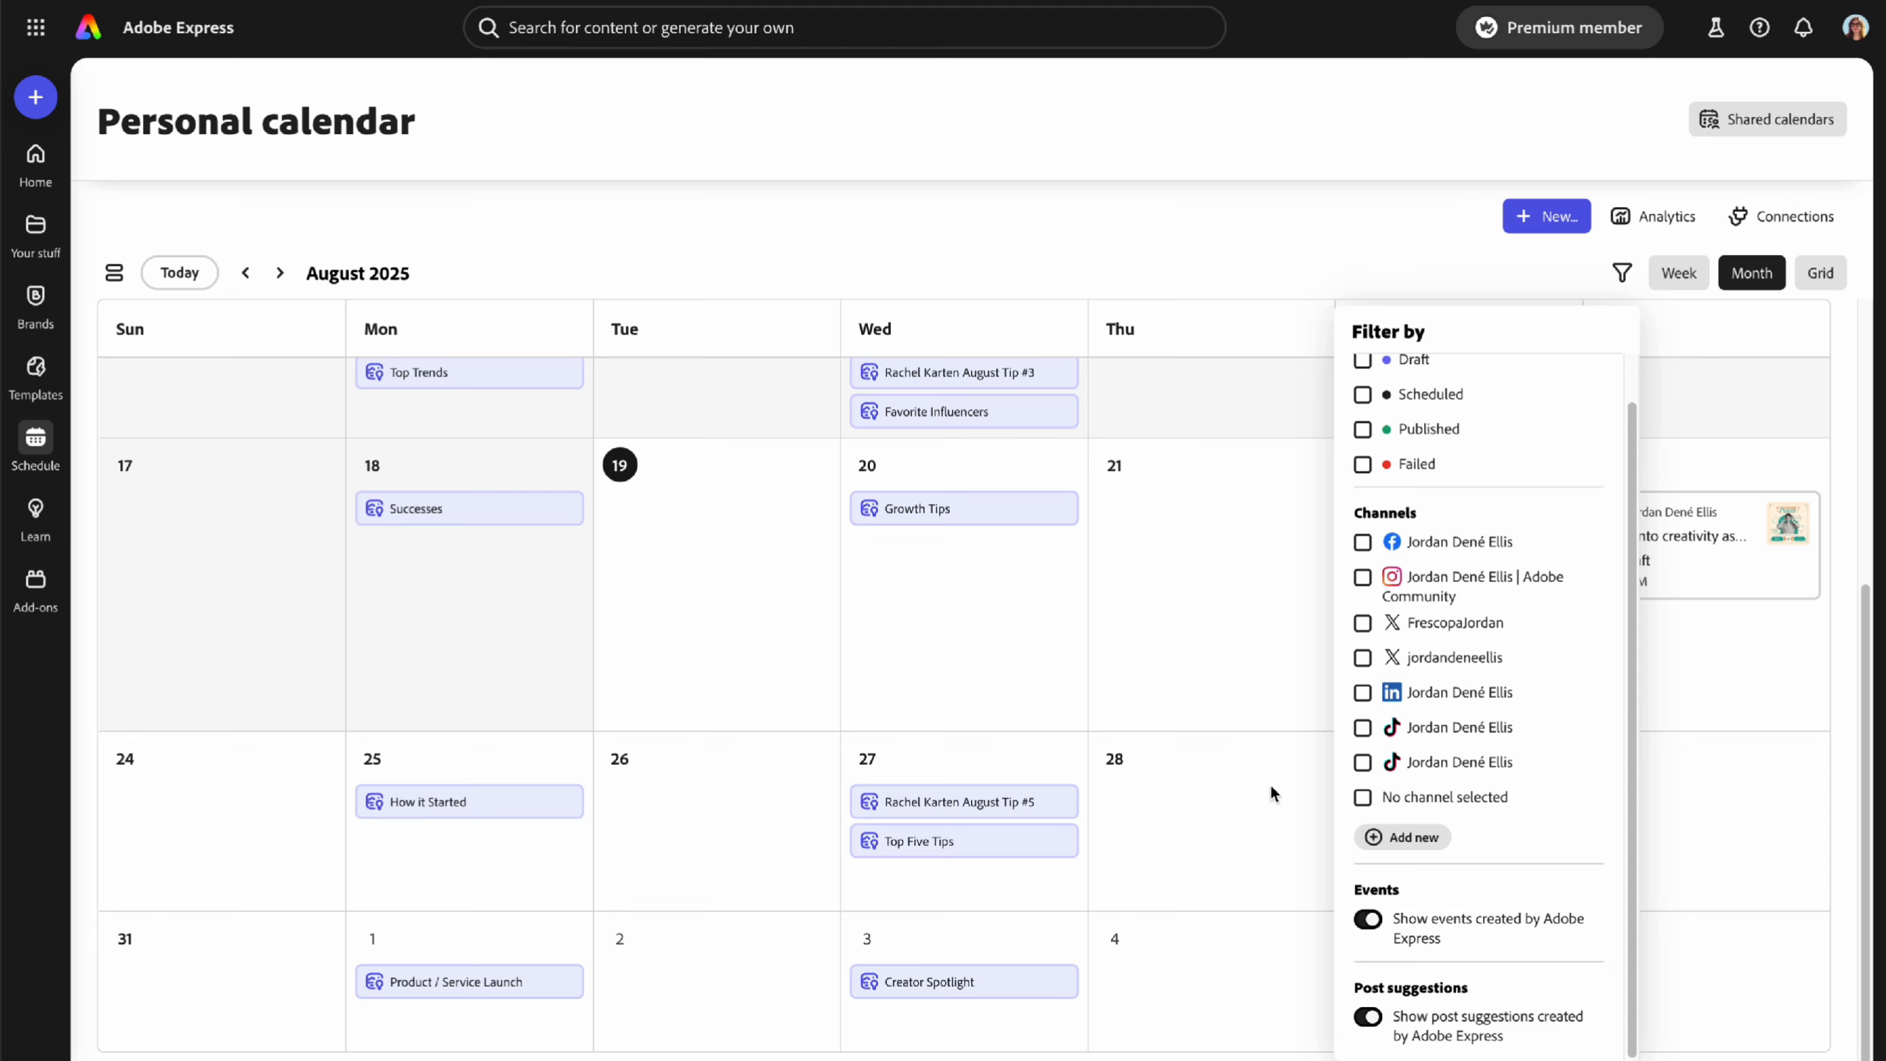
pyautogui.click(1367, 919)
pyautogui.click(1367, 927)
pyautogui.click(1366, 1023)
pyautogui.click(1365, 1026)
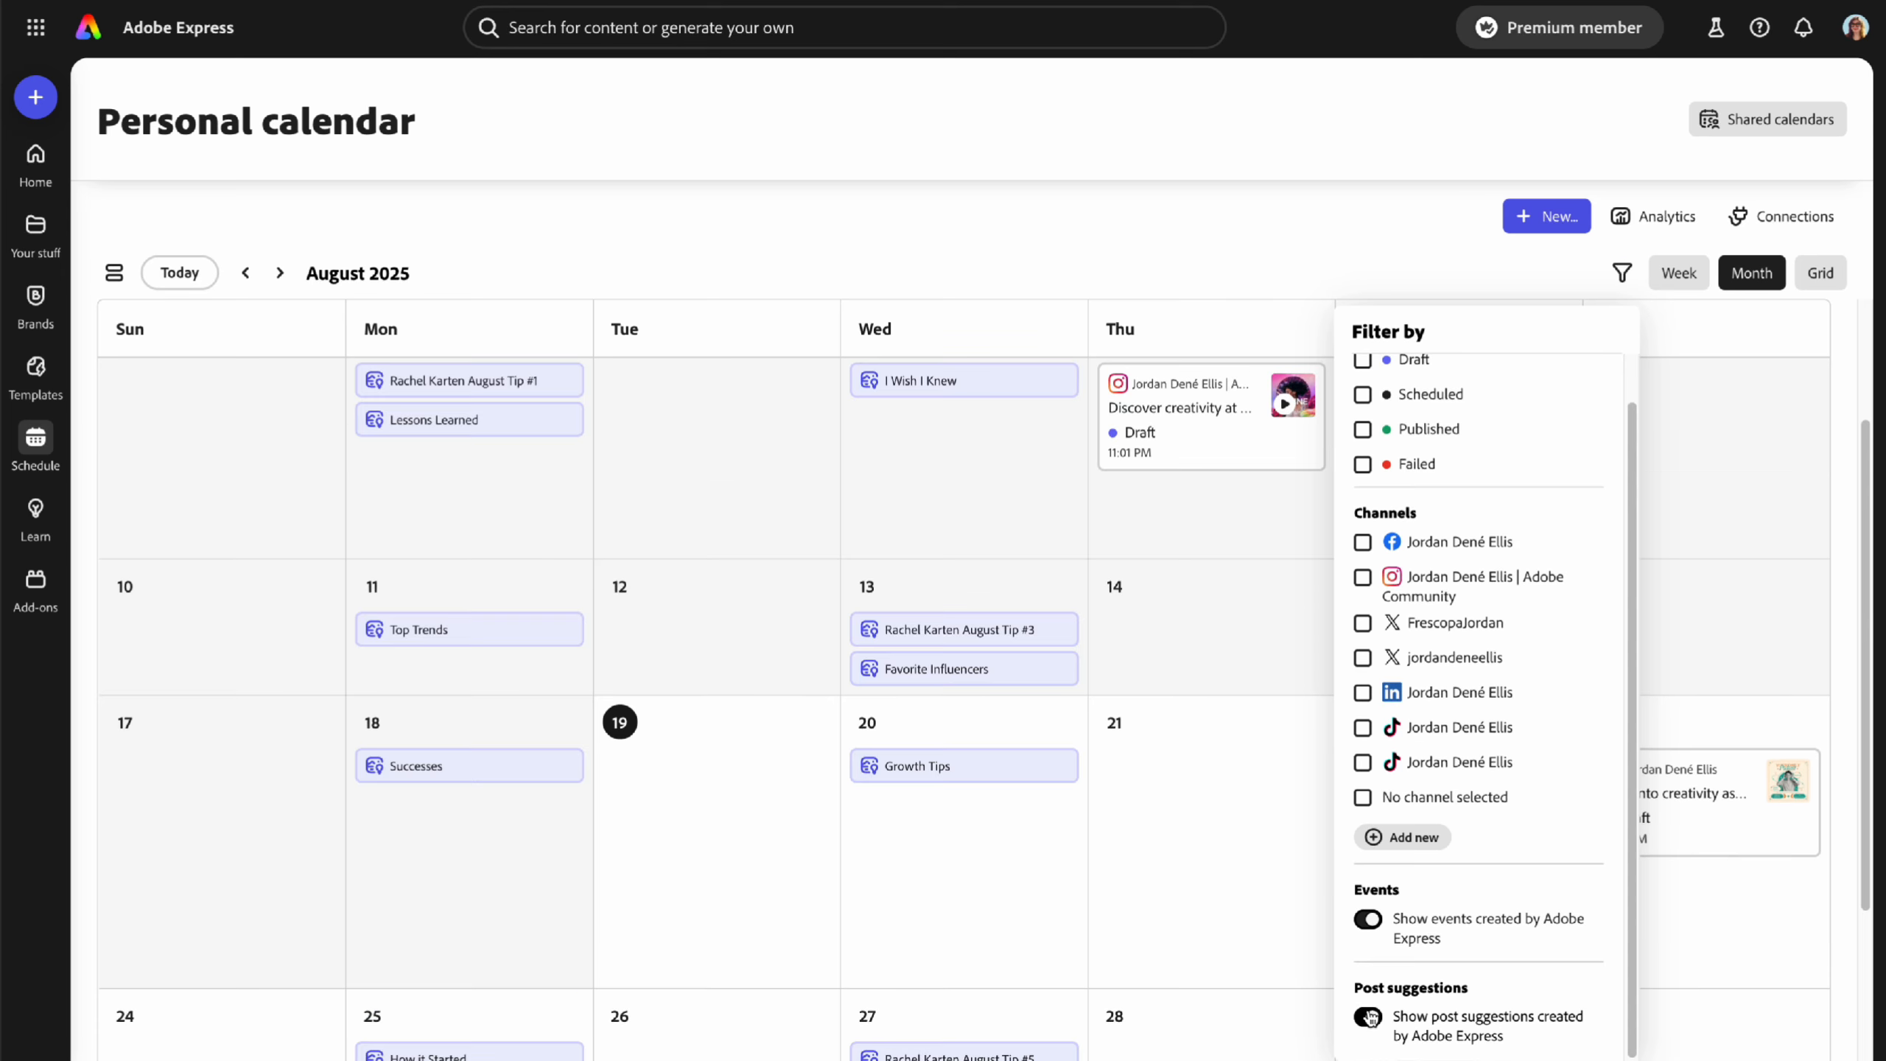
pyautogui.click(1180, 713)
pyautogui.scroll(-3, 1136, 724)
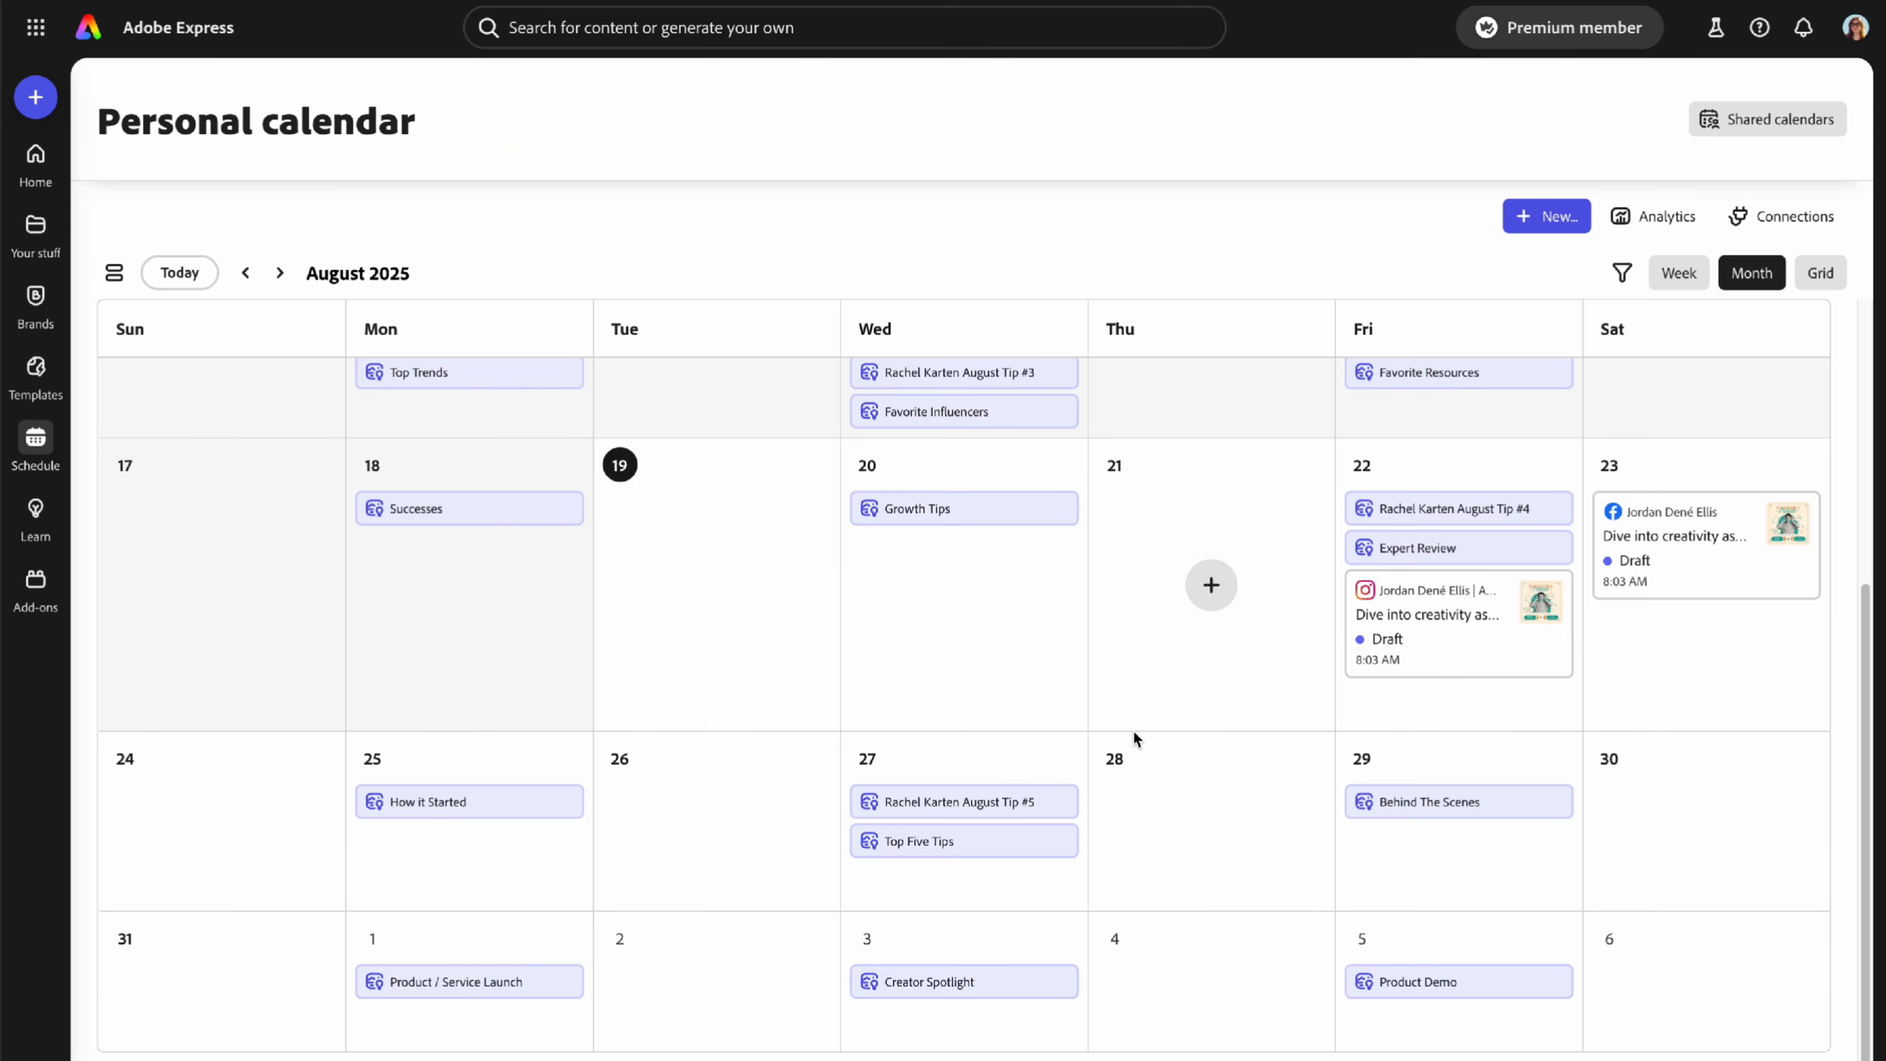
pyautogui.scroll(5, 1184, 743)
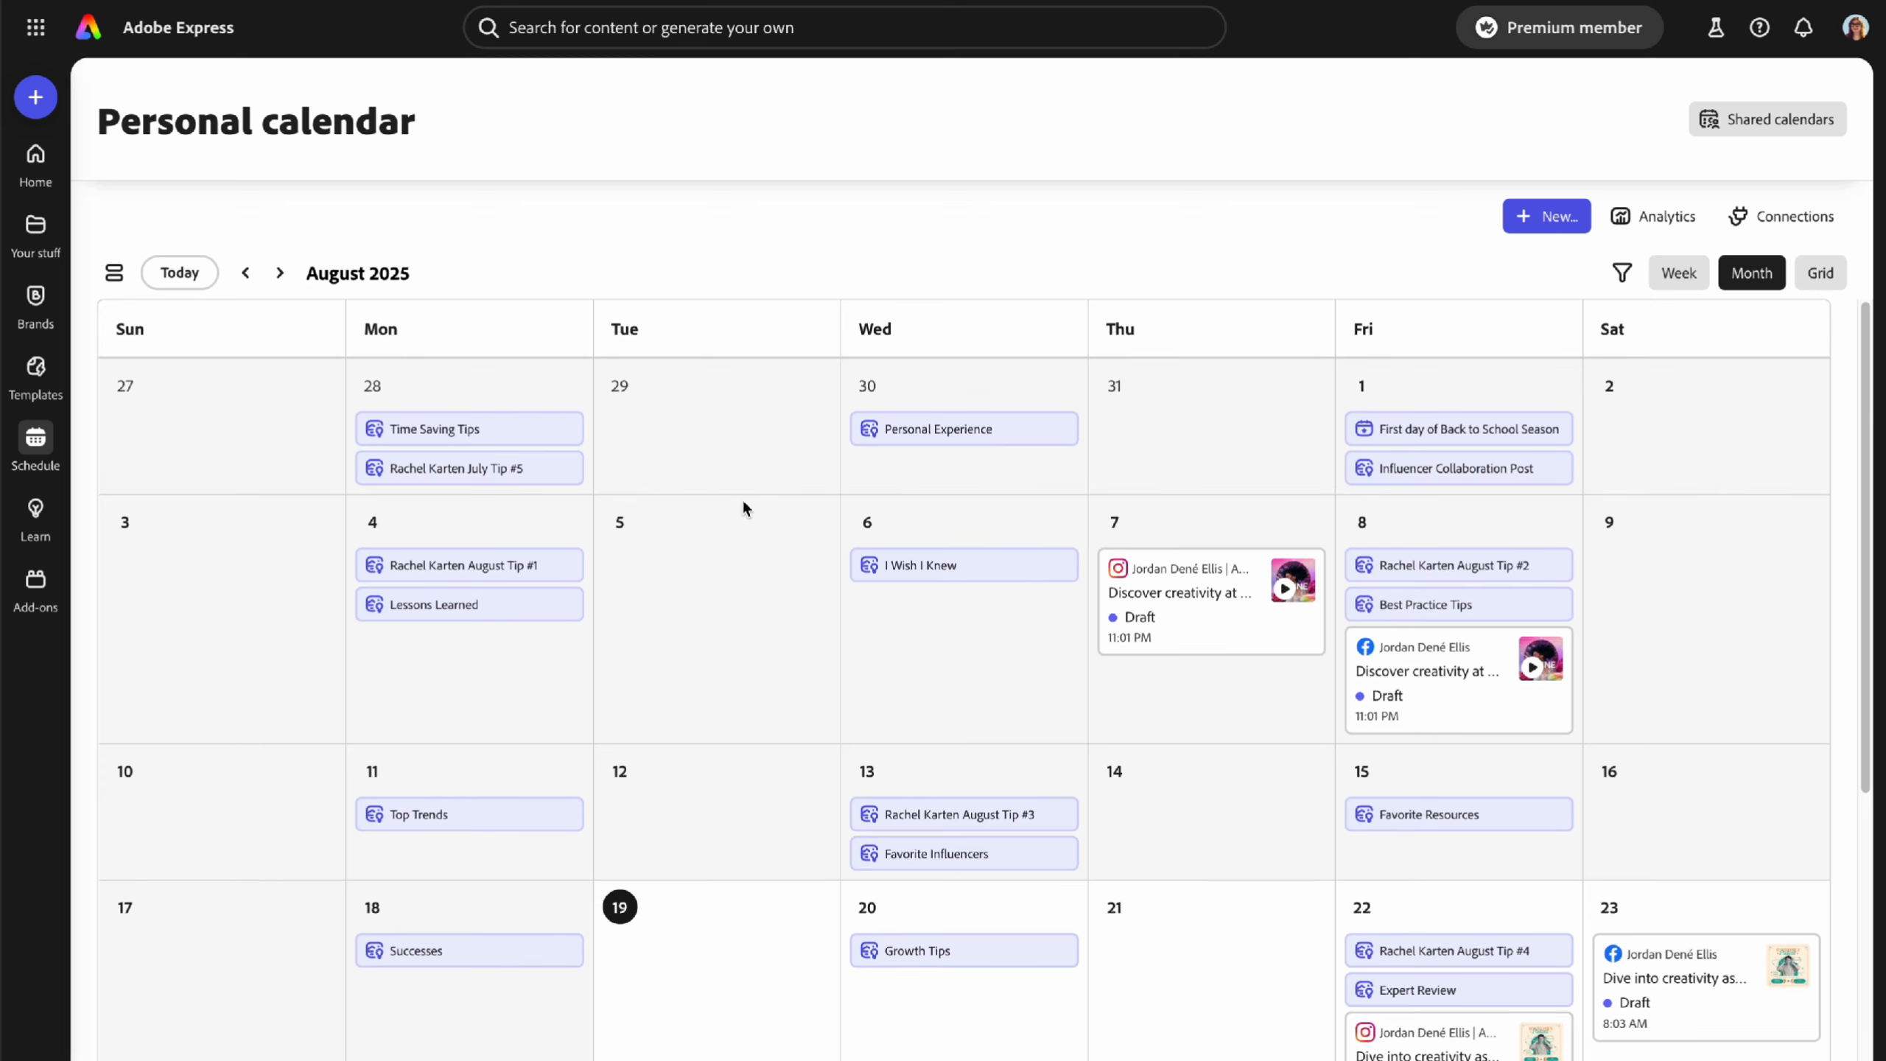
pyautogui.click(247, 273)
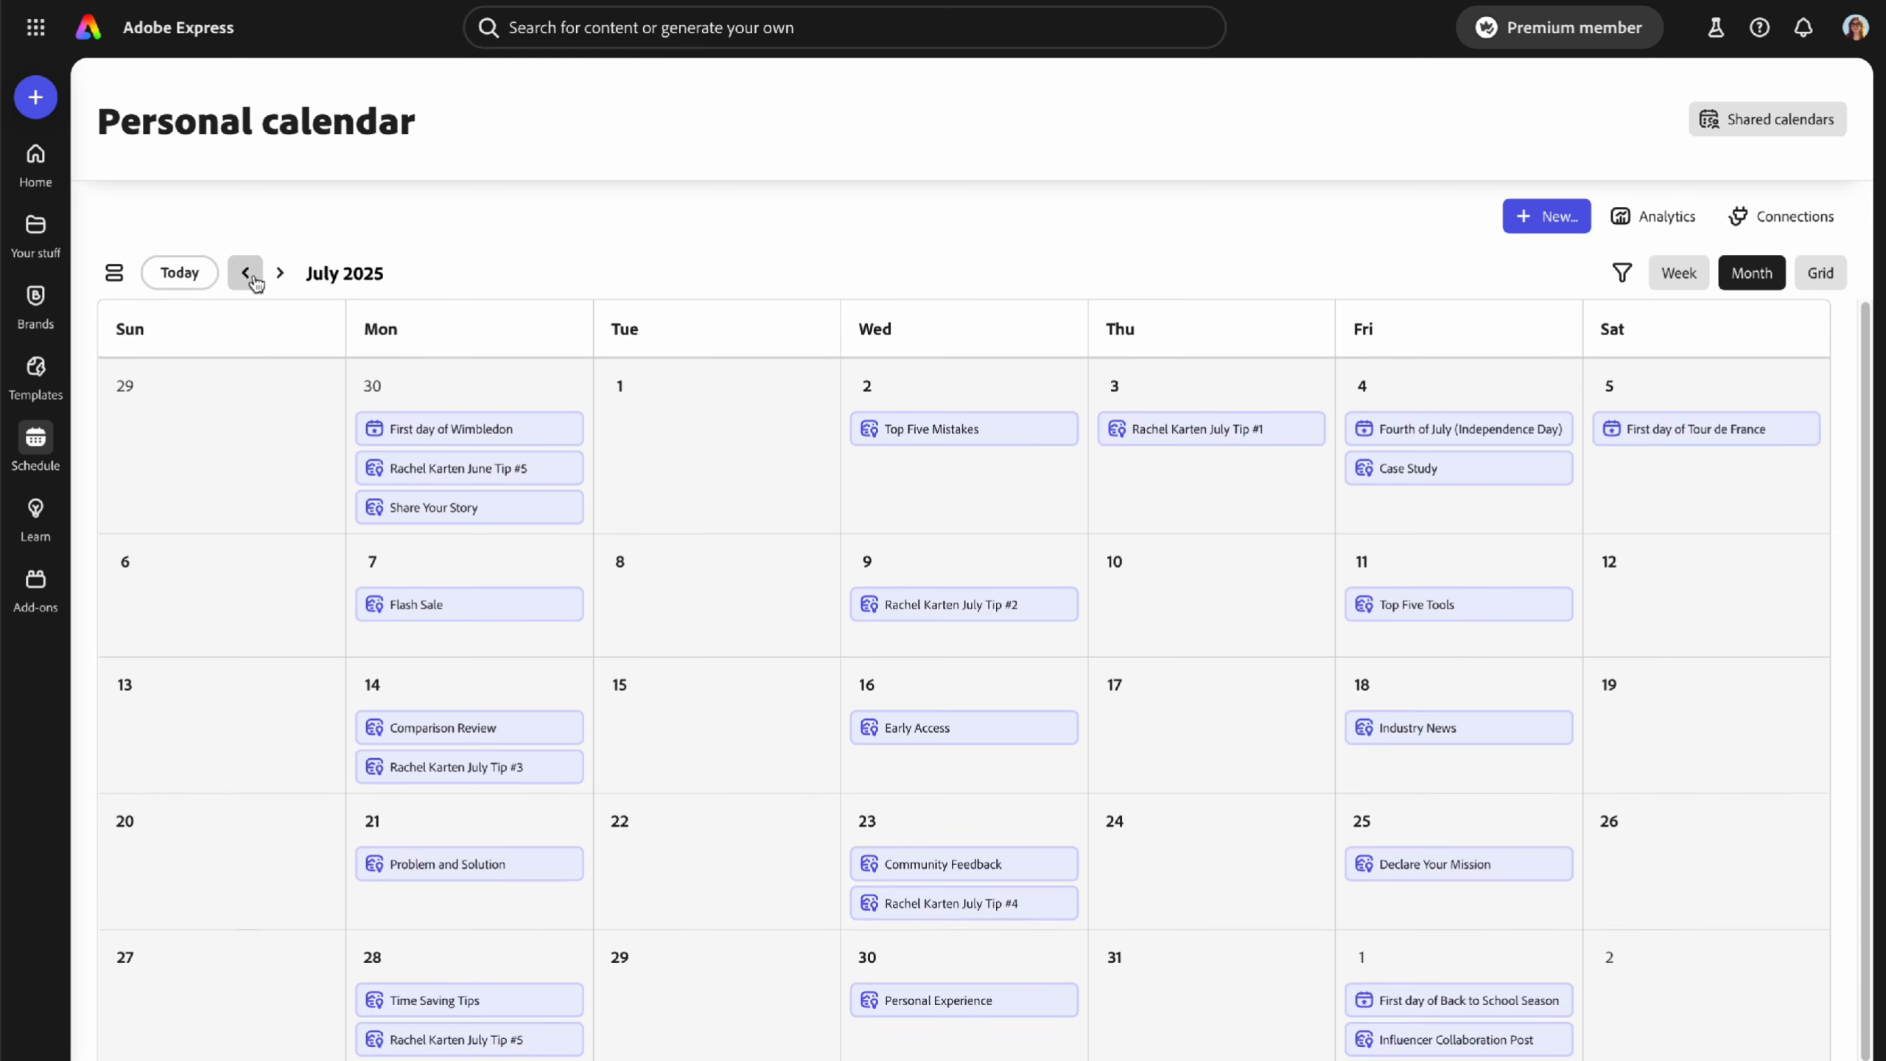
pyautogui.moveTo(1428, 436)
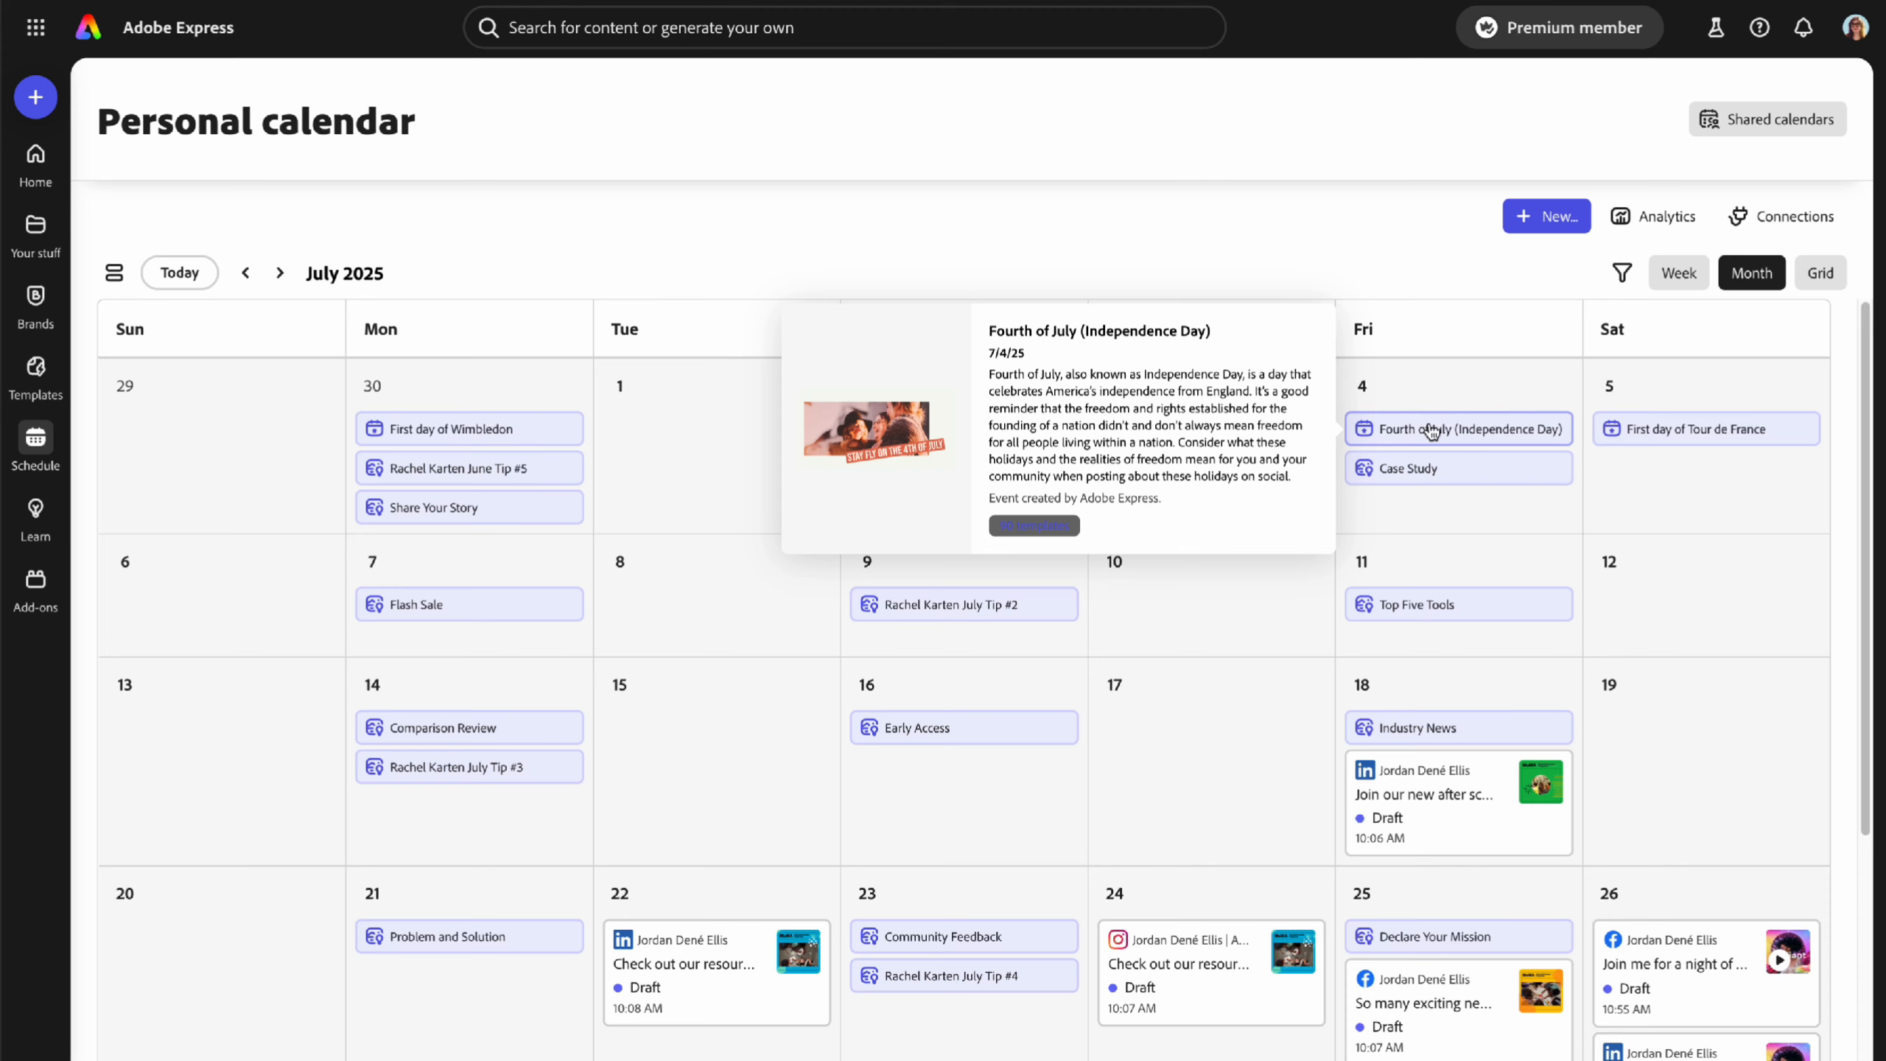
pyautogui.click(279, 272)
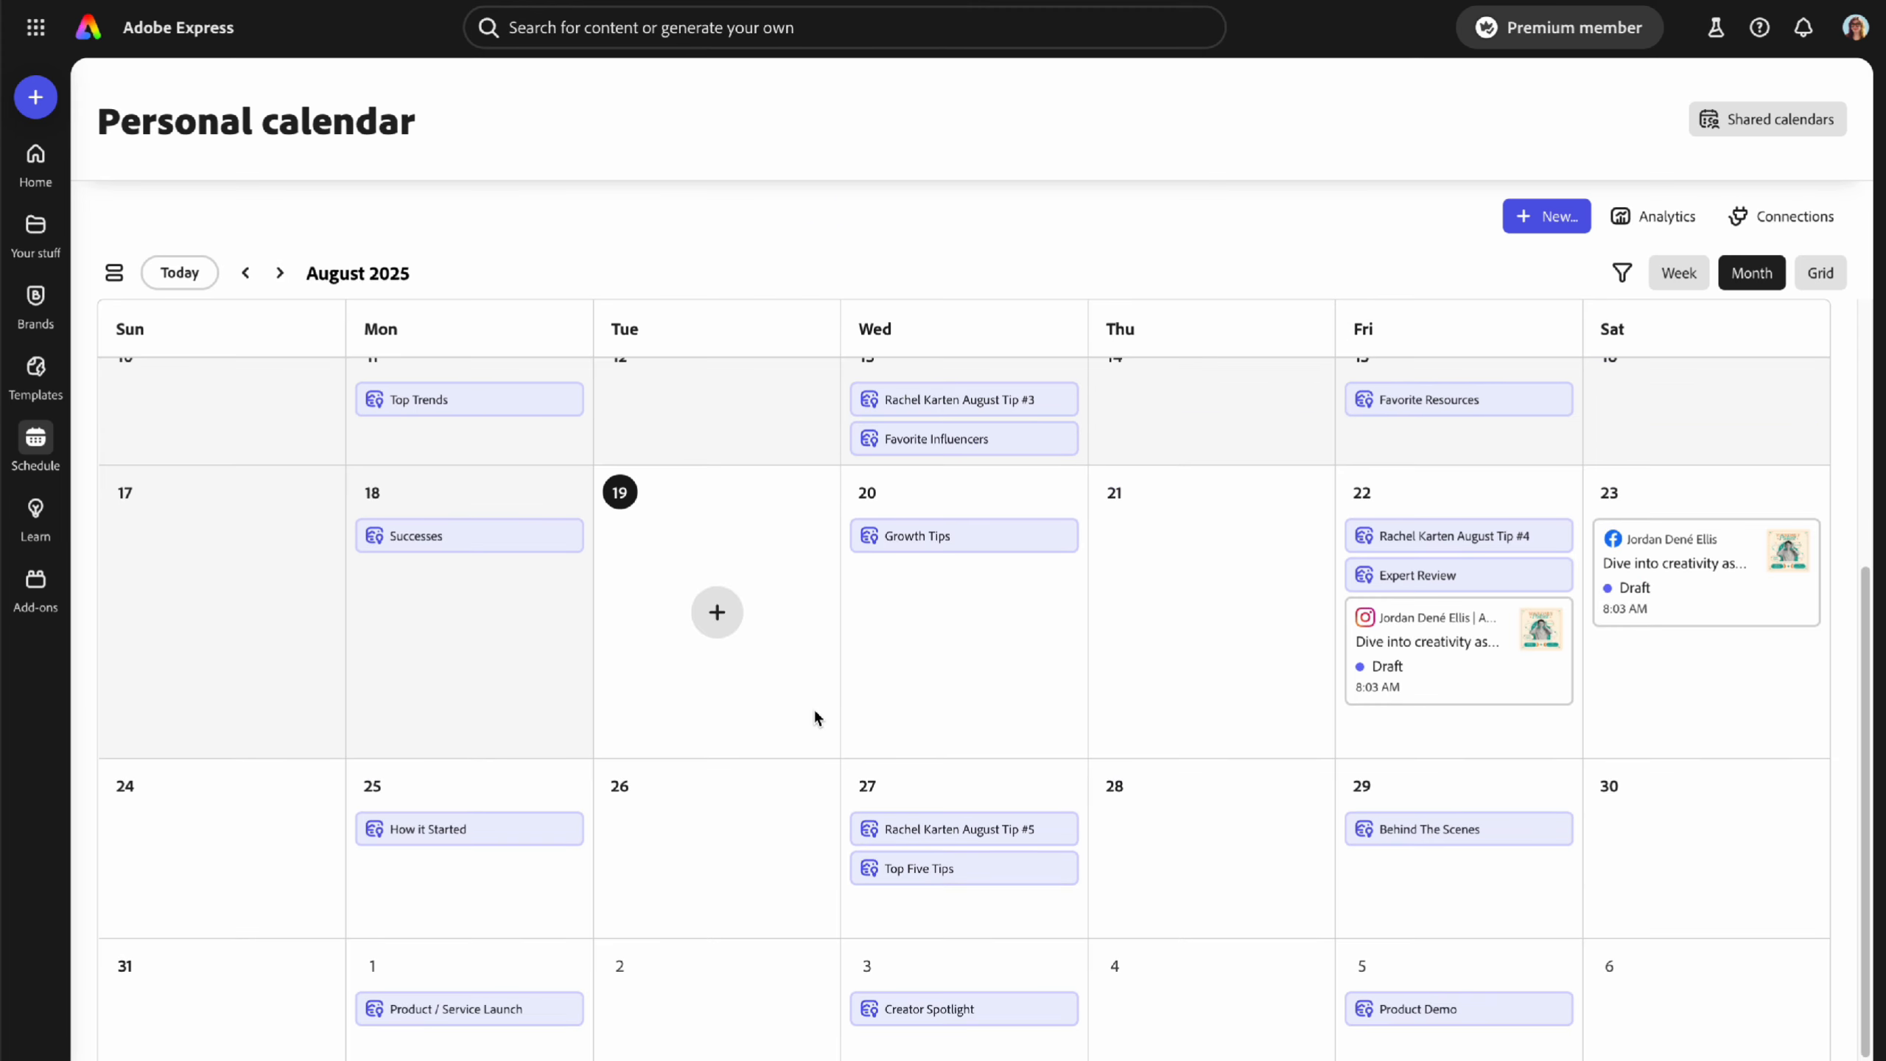
pyautogui.scroll(-1, 815, 716)
pyautogui.moveTo(451, 802)
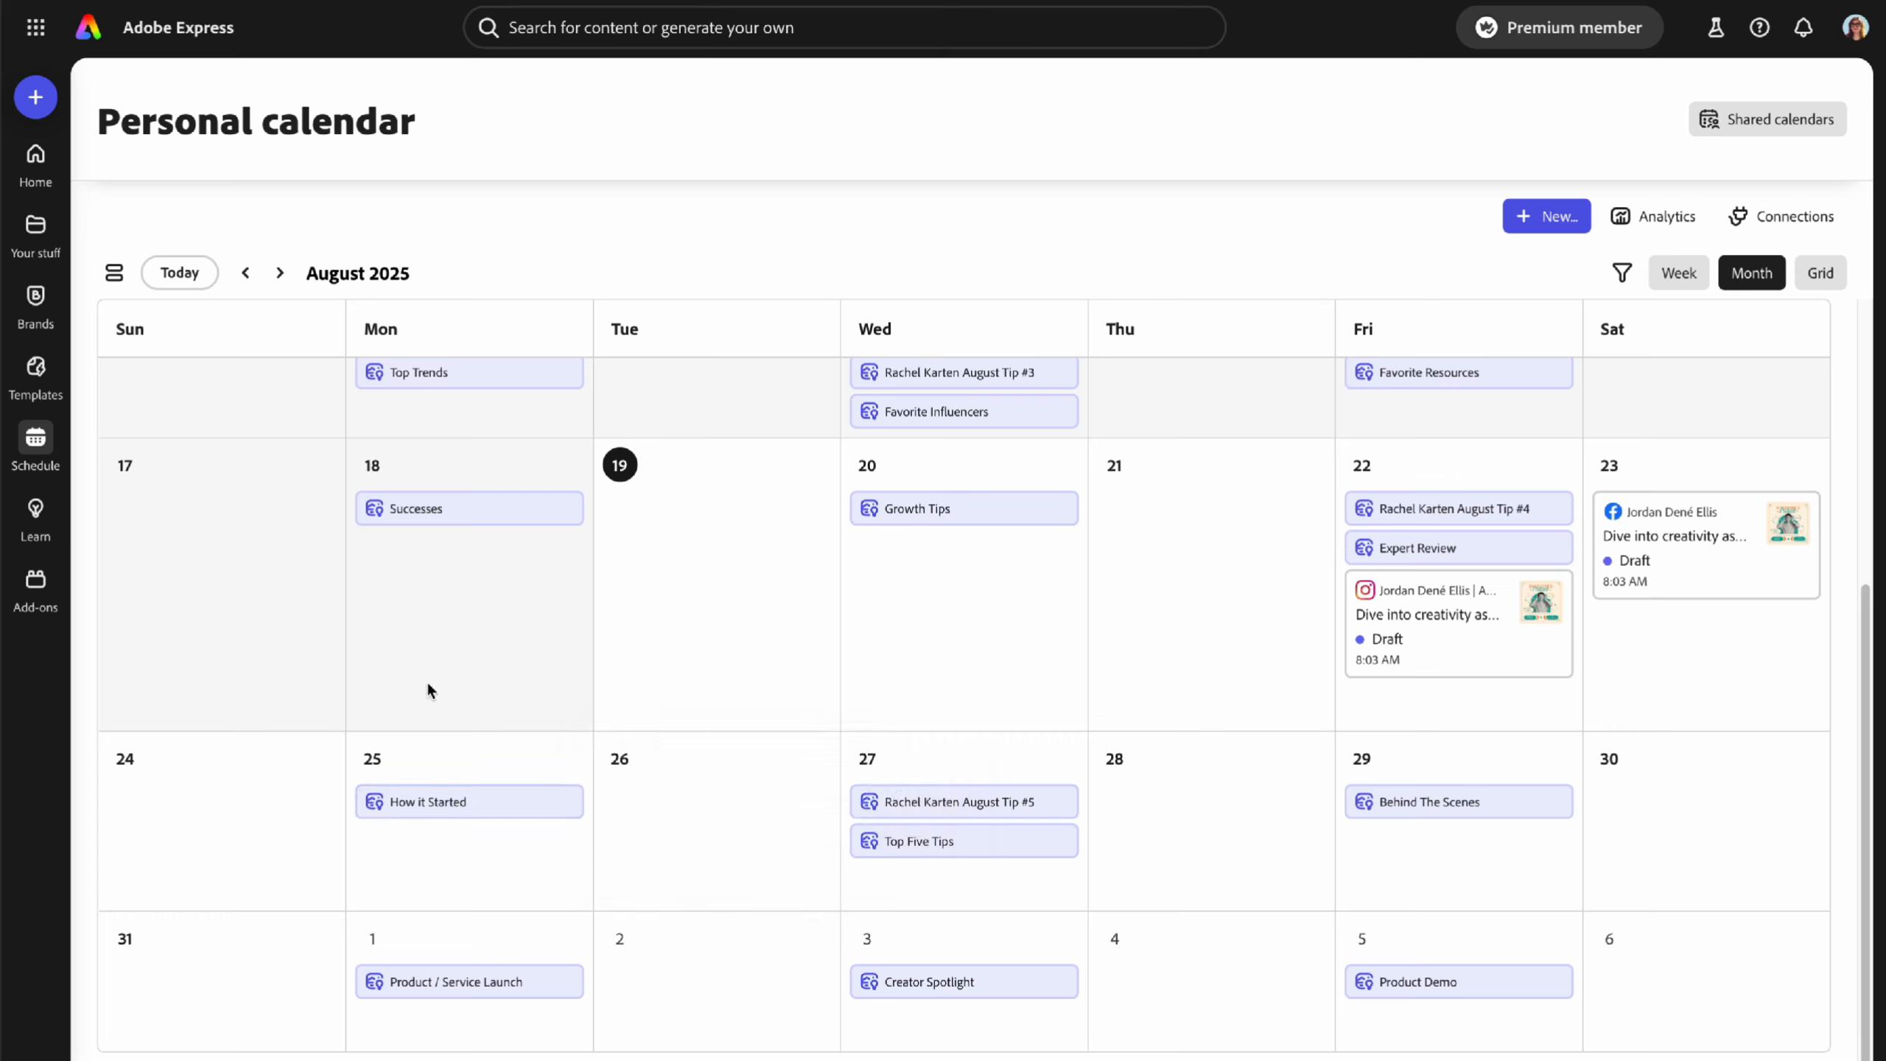
pyautogui.moveTo(1021, 832)
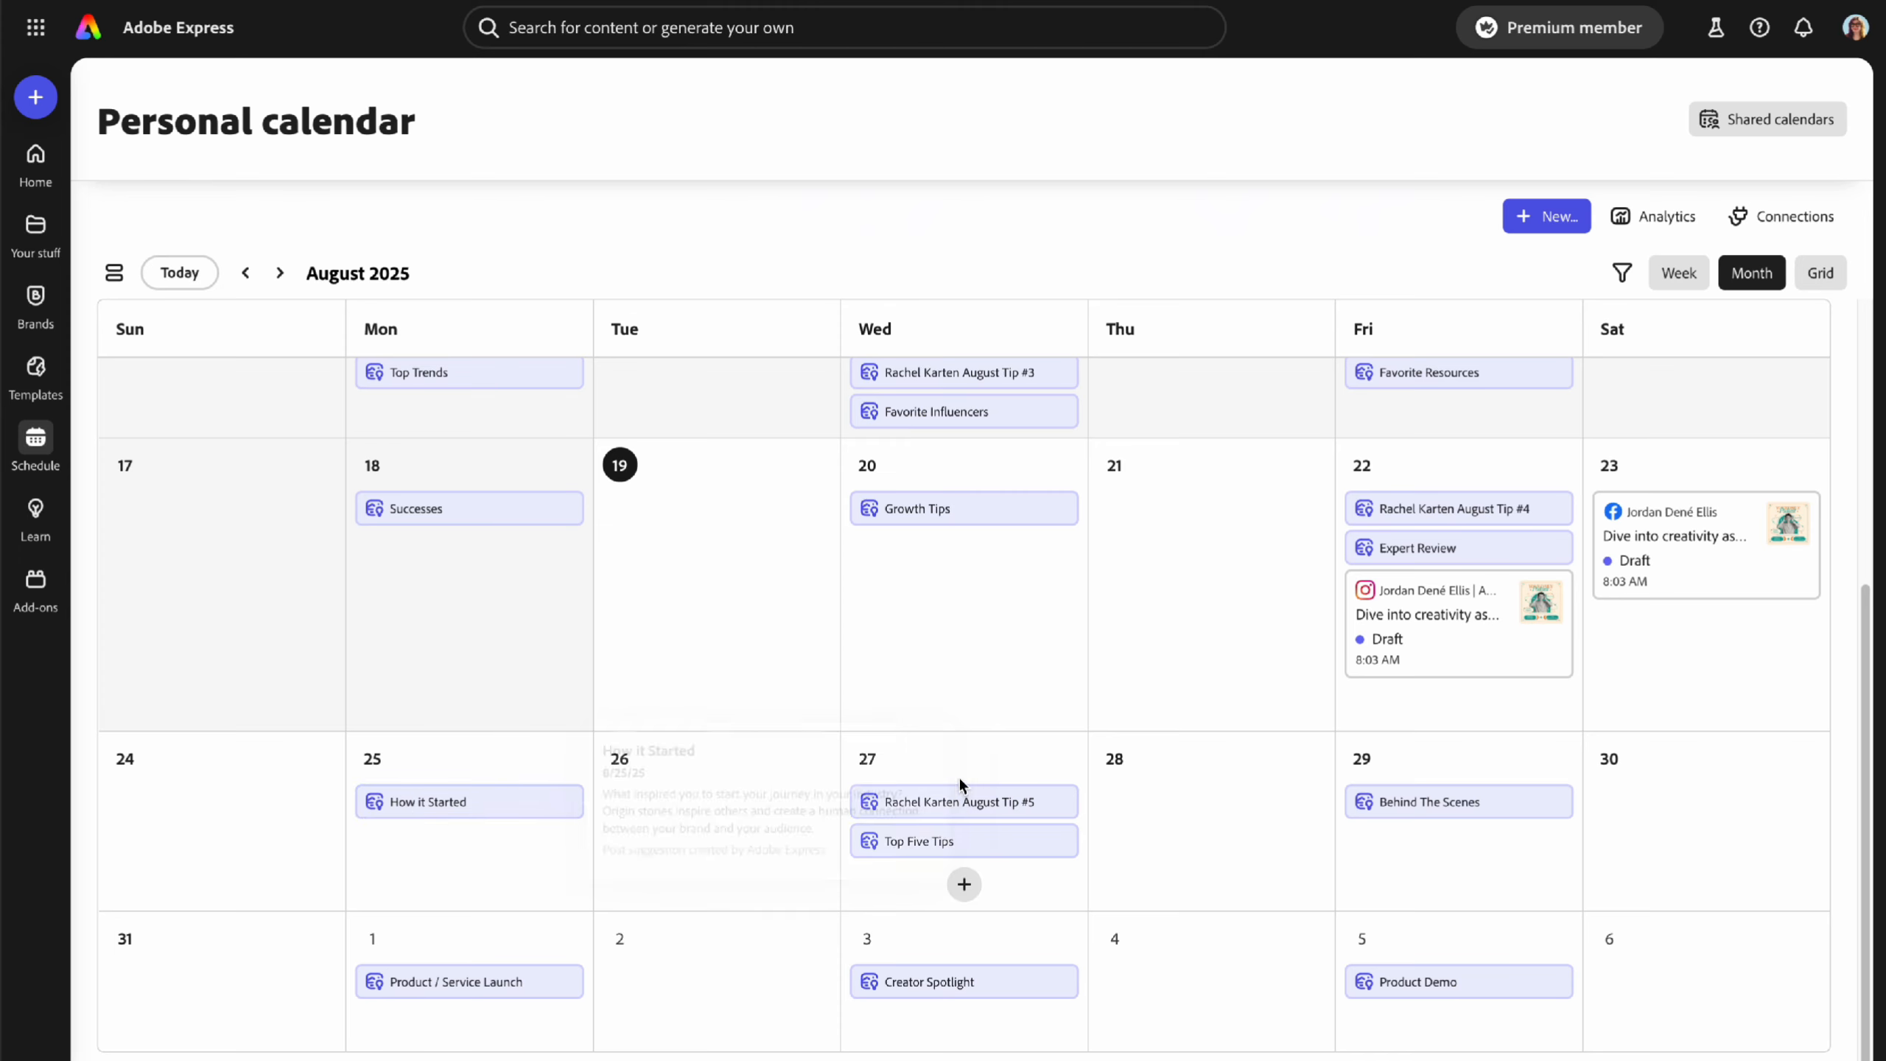
pyautogui.moveTo(933, 851)
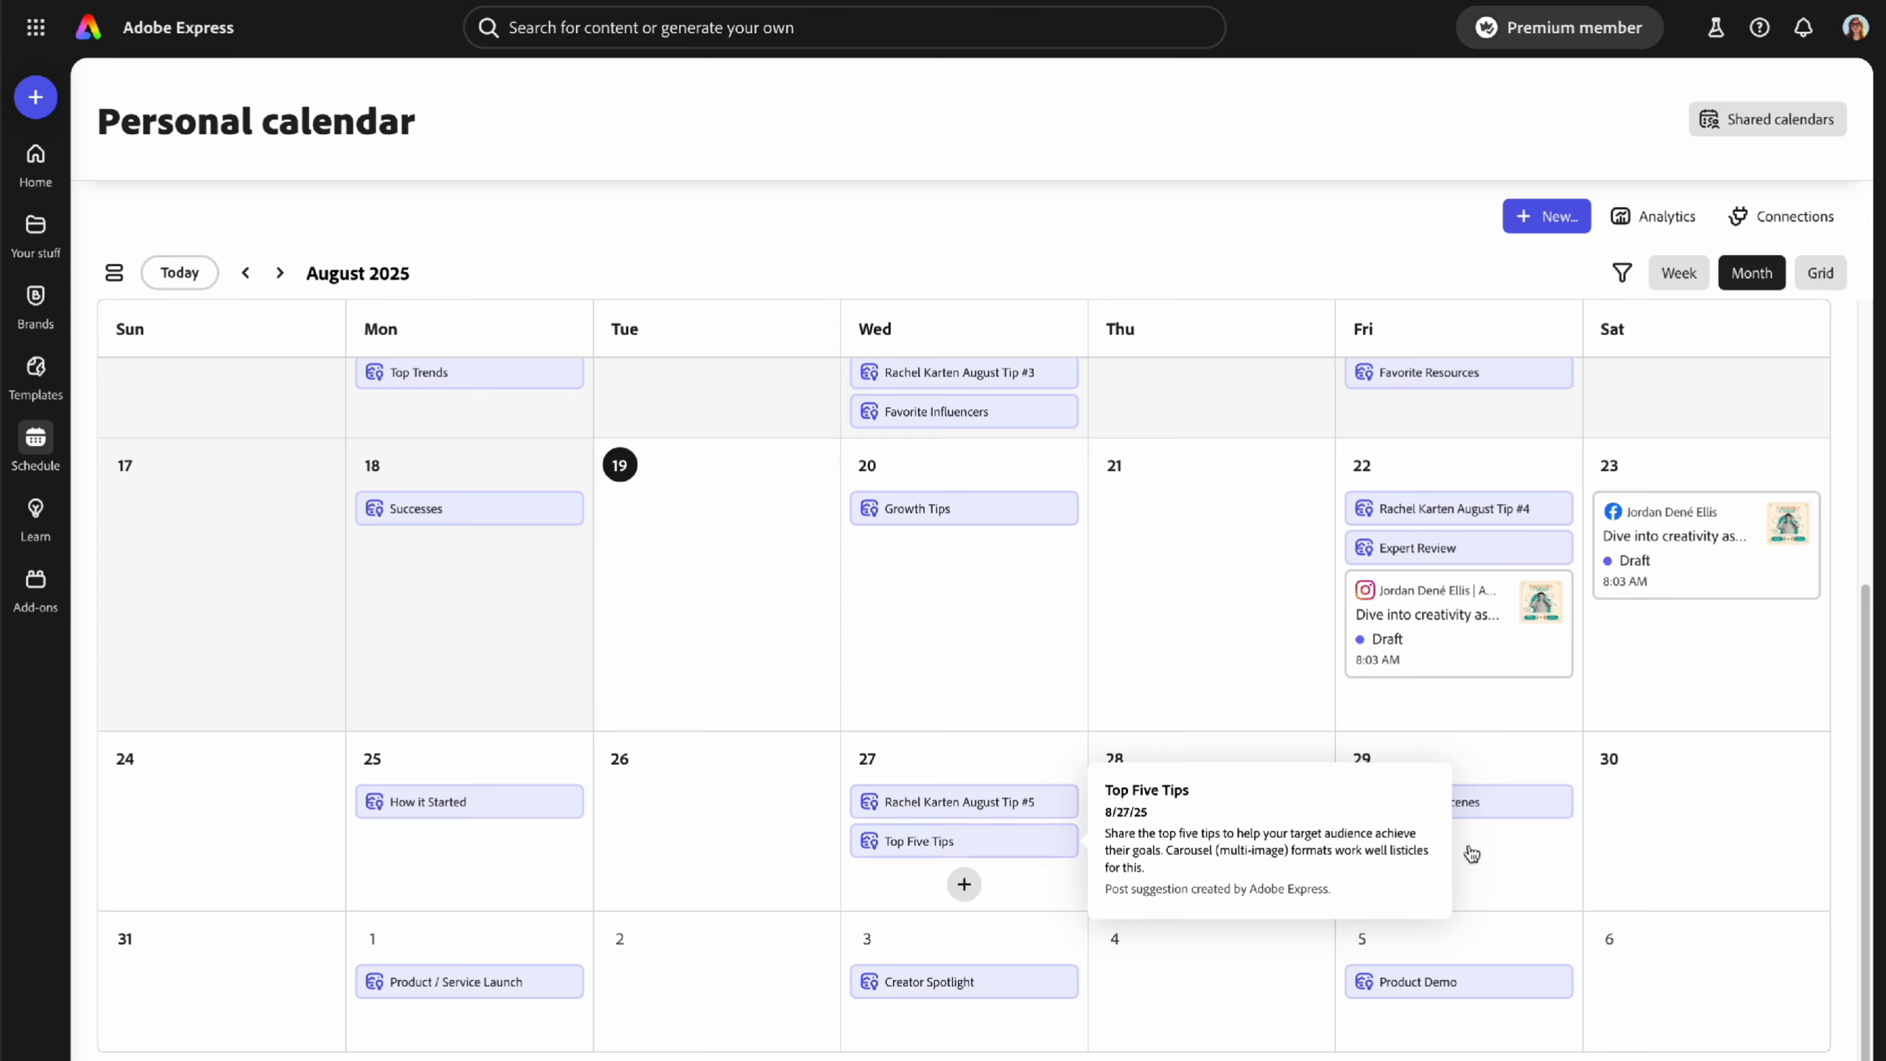
pyautogui.moveTo(1444, 806)
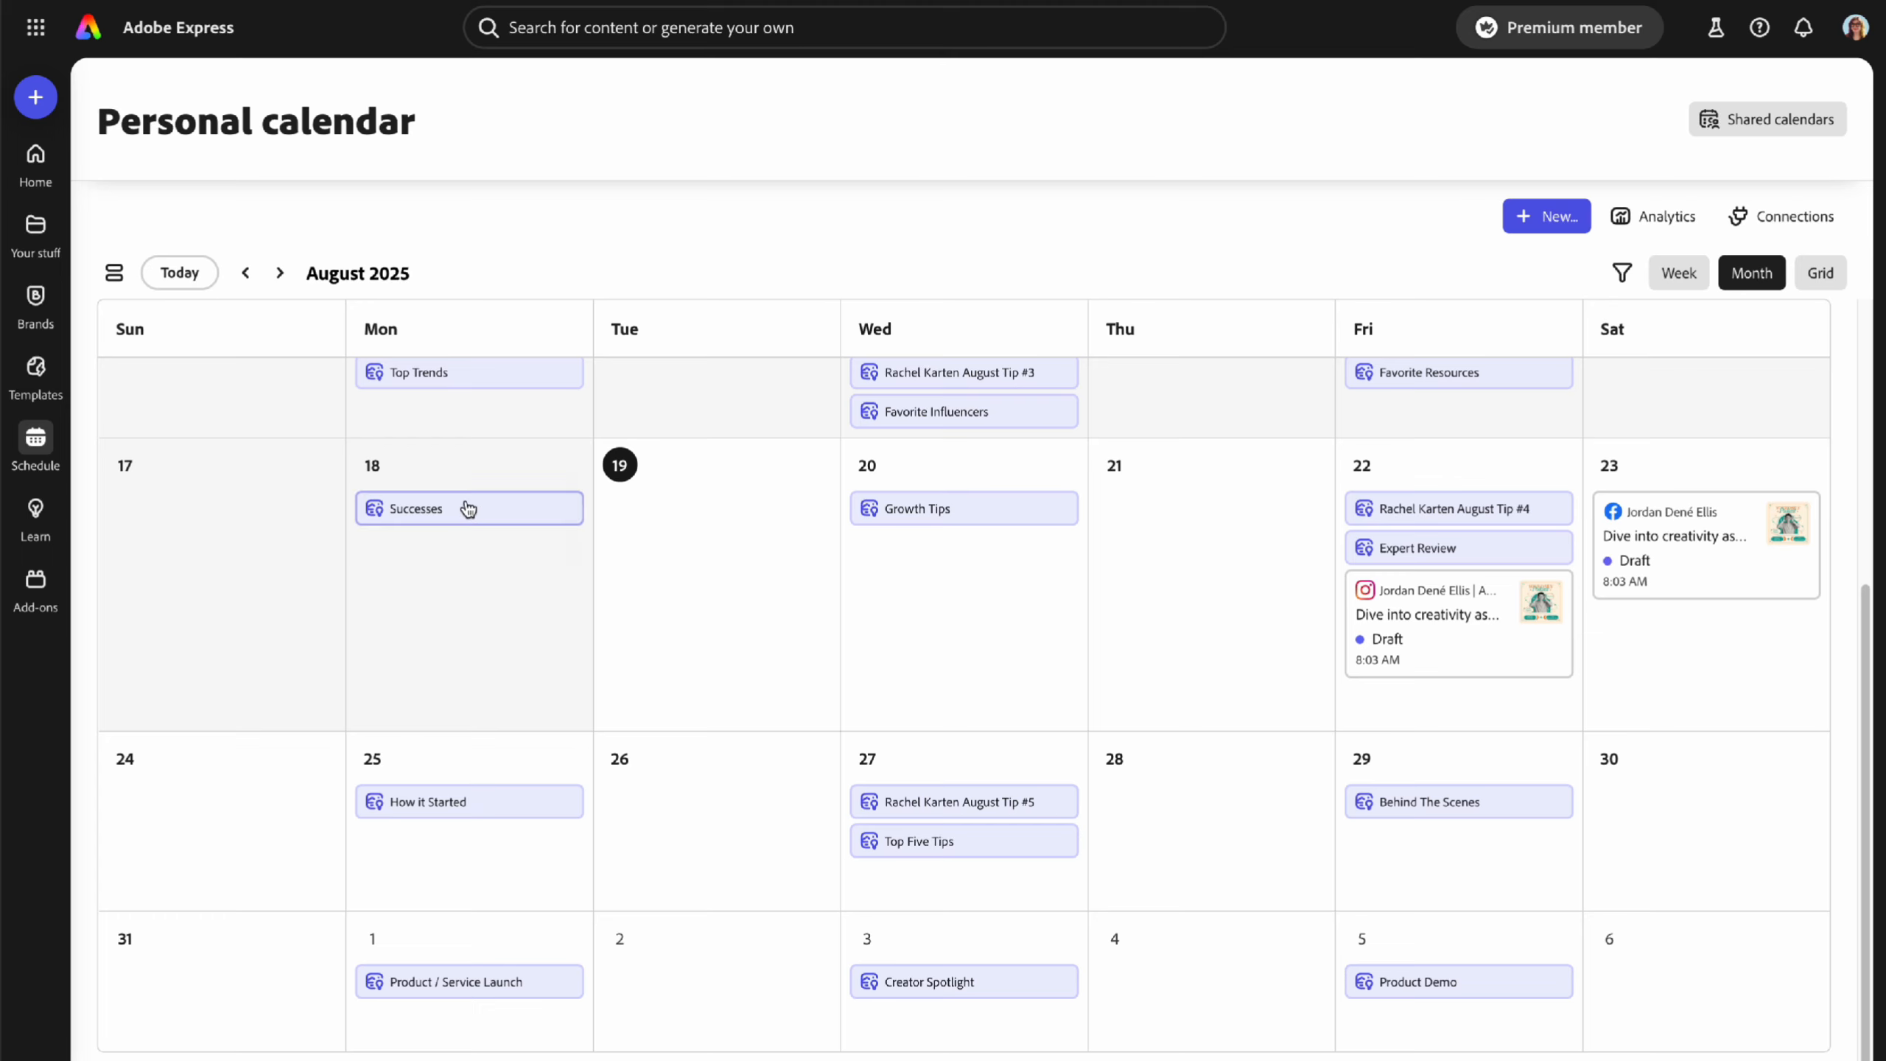
pyautogui.moveTo(529, 510)
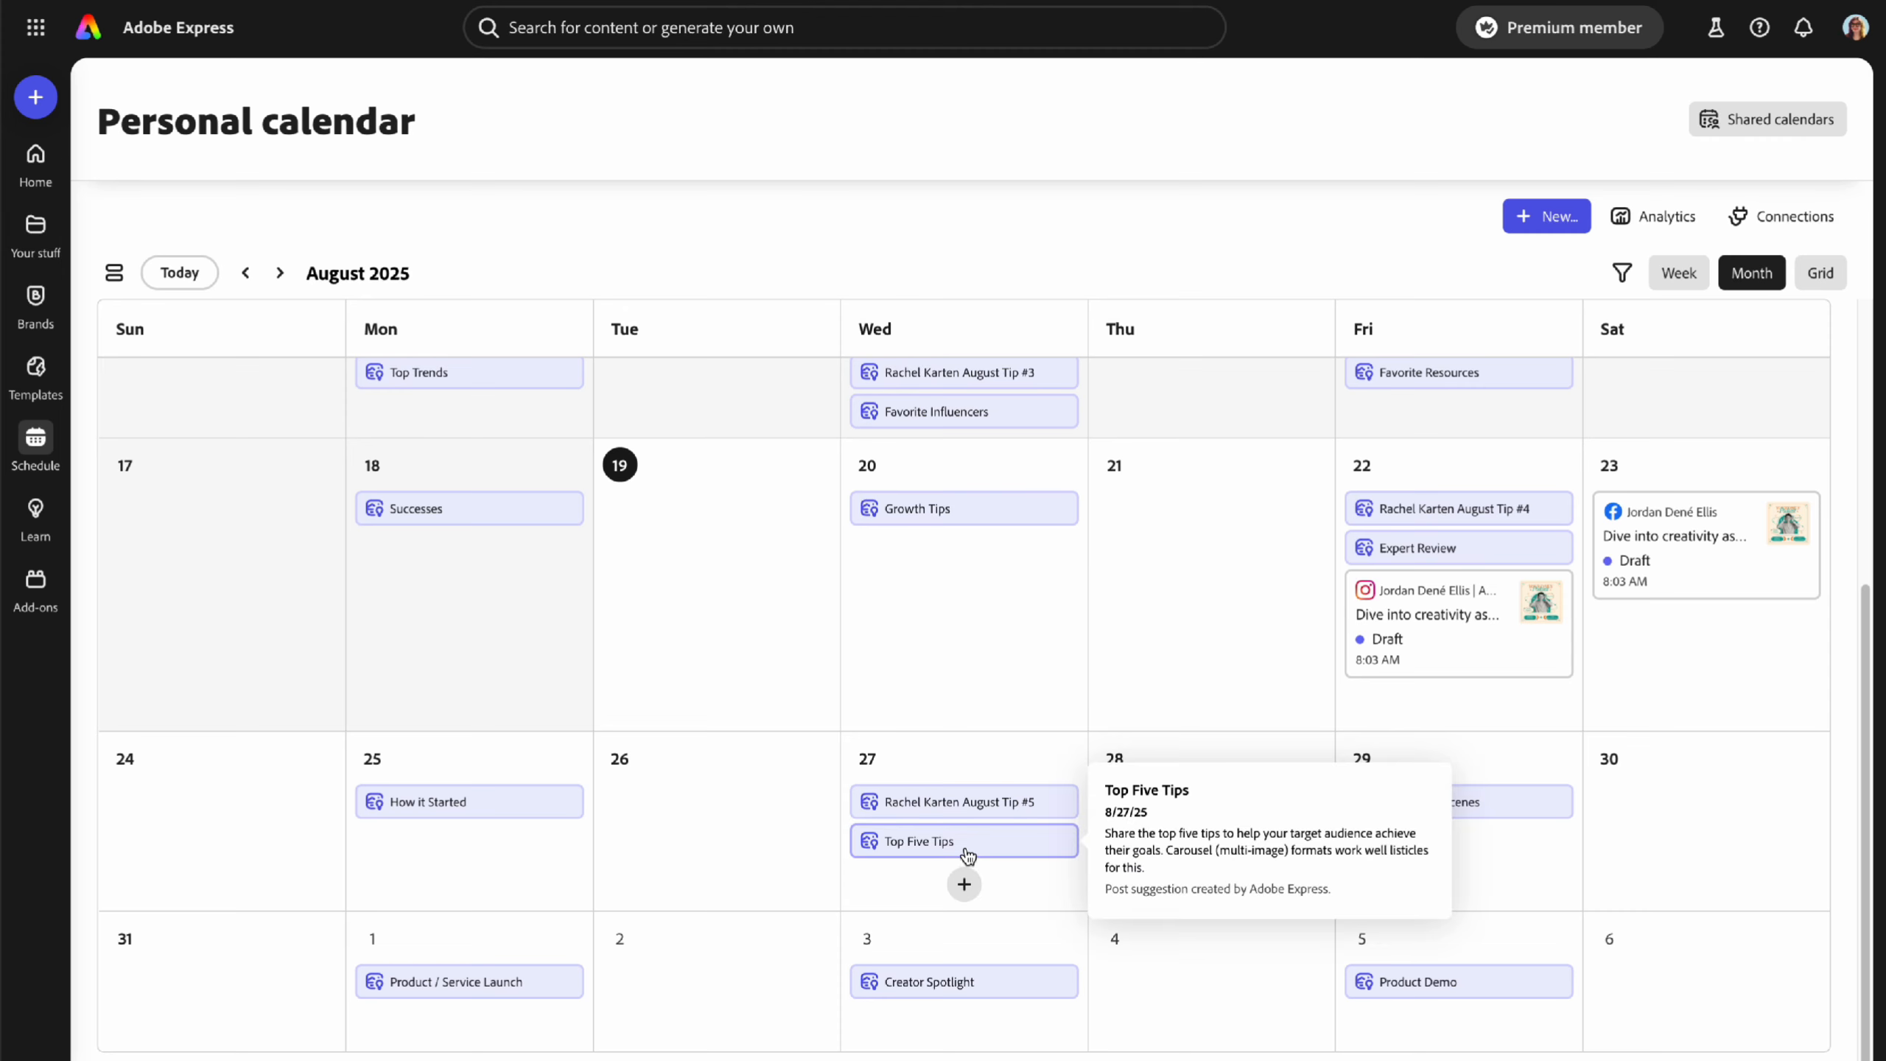
pyautogui.moveTo(1484, 541)
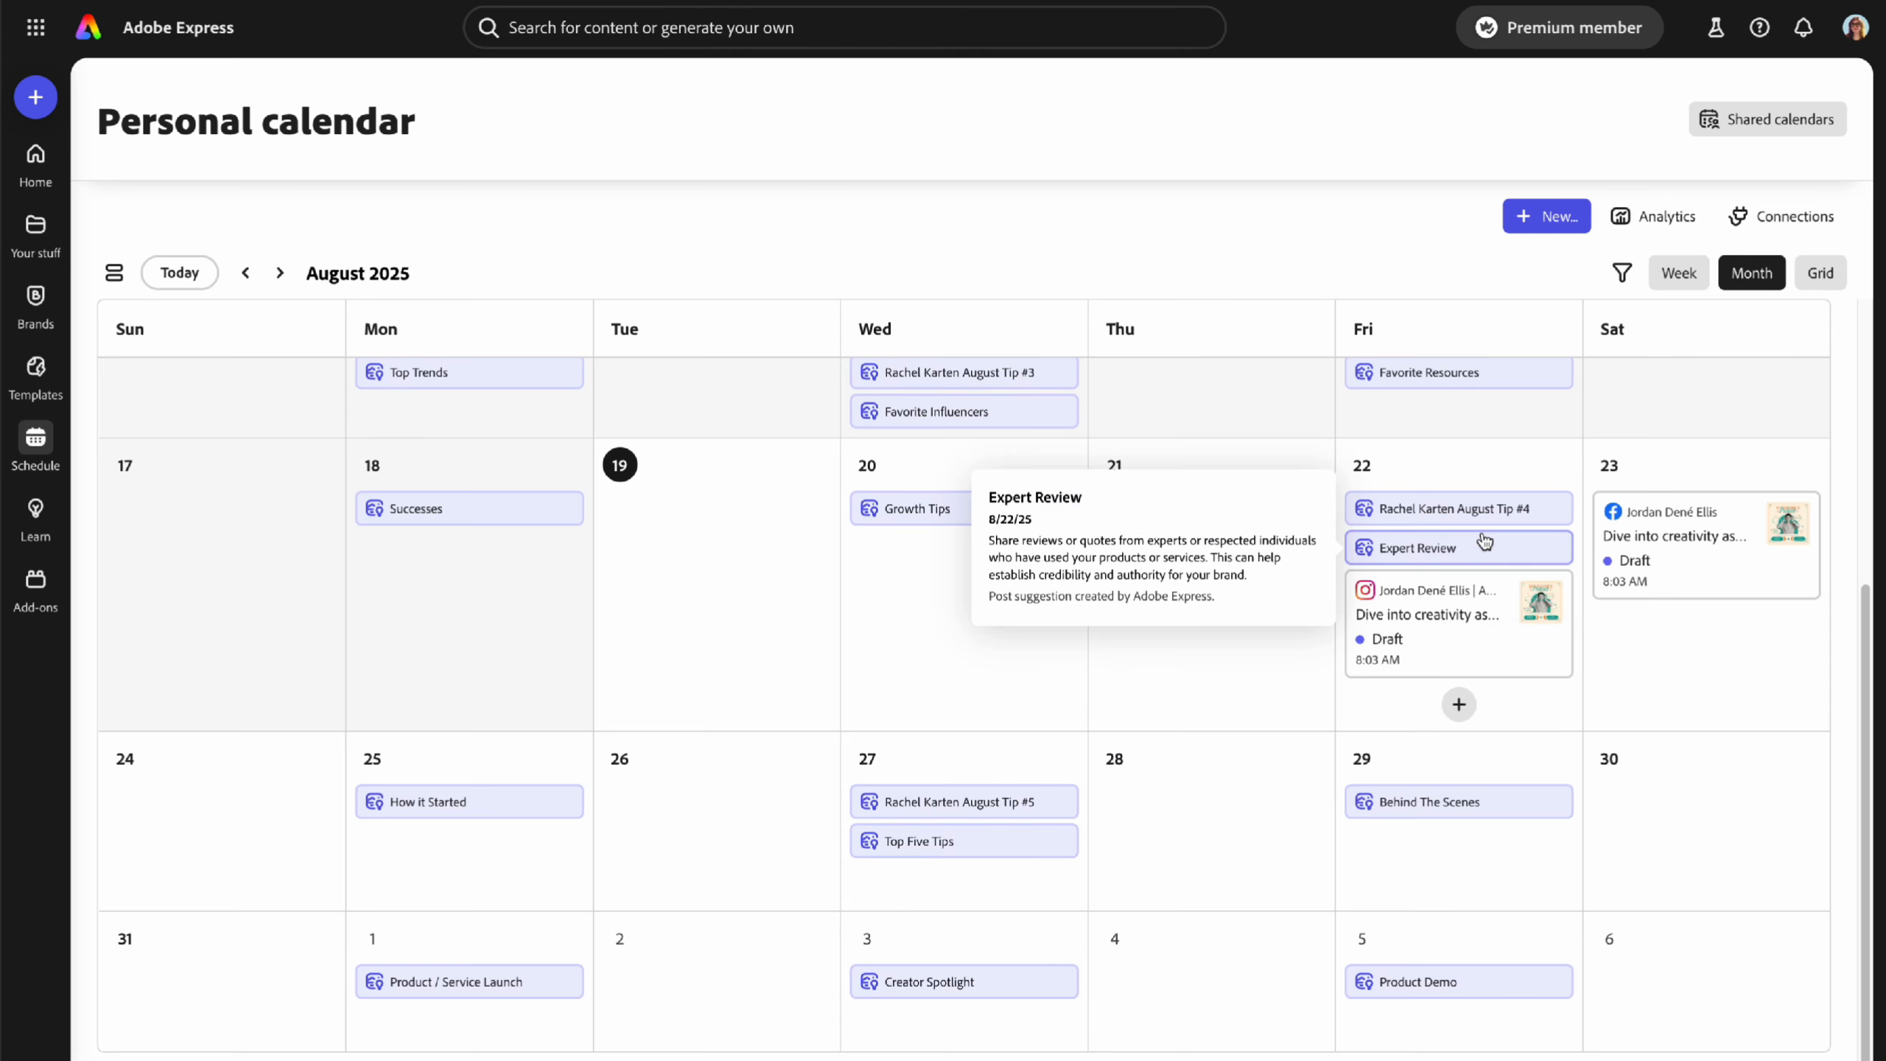
pyautogui.click(1660, 221)
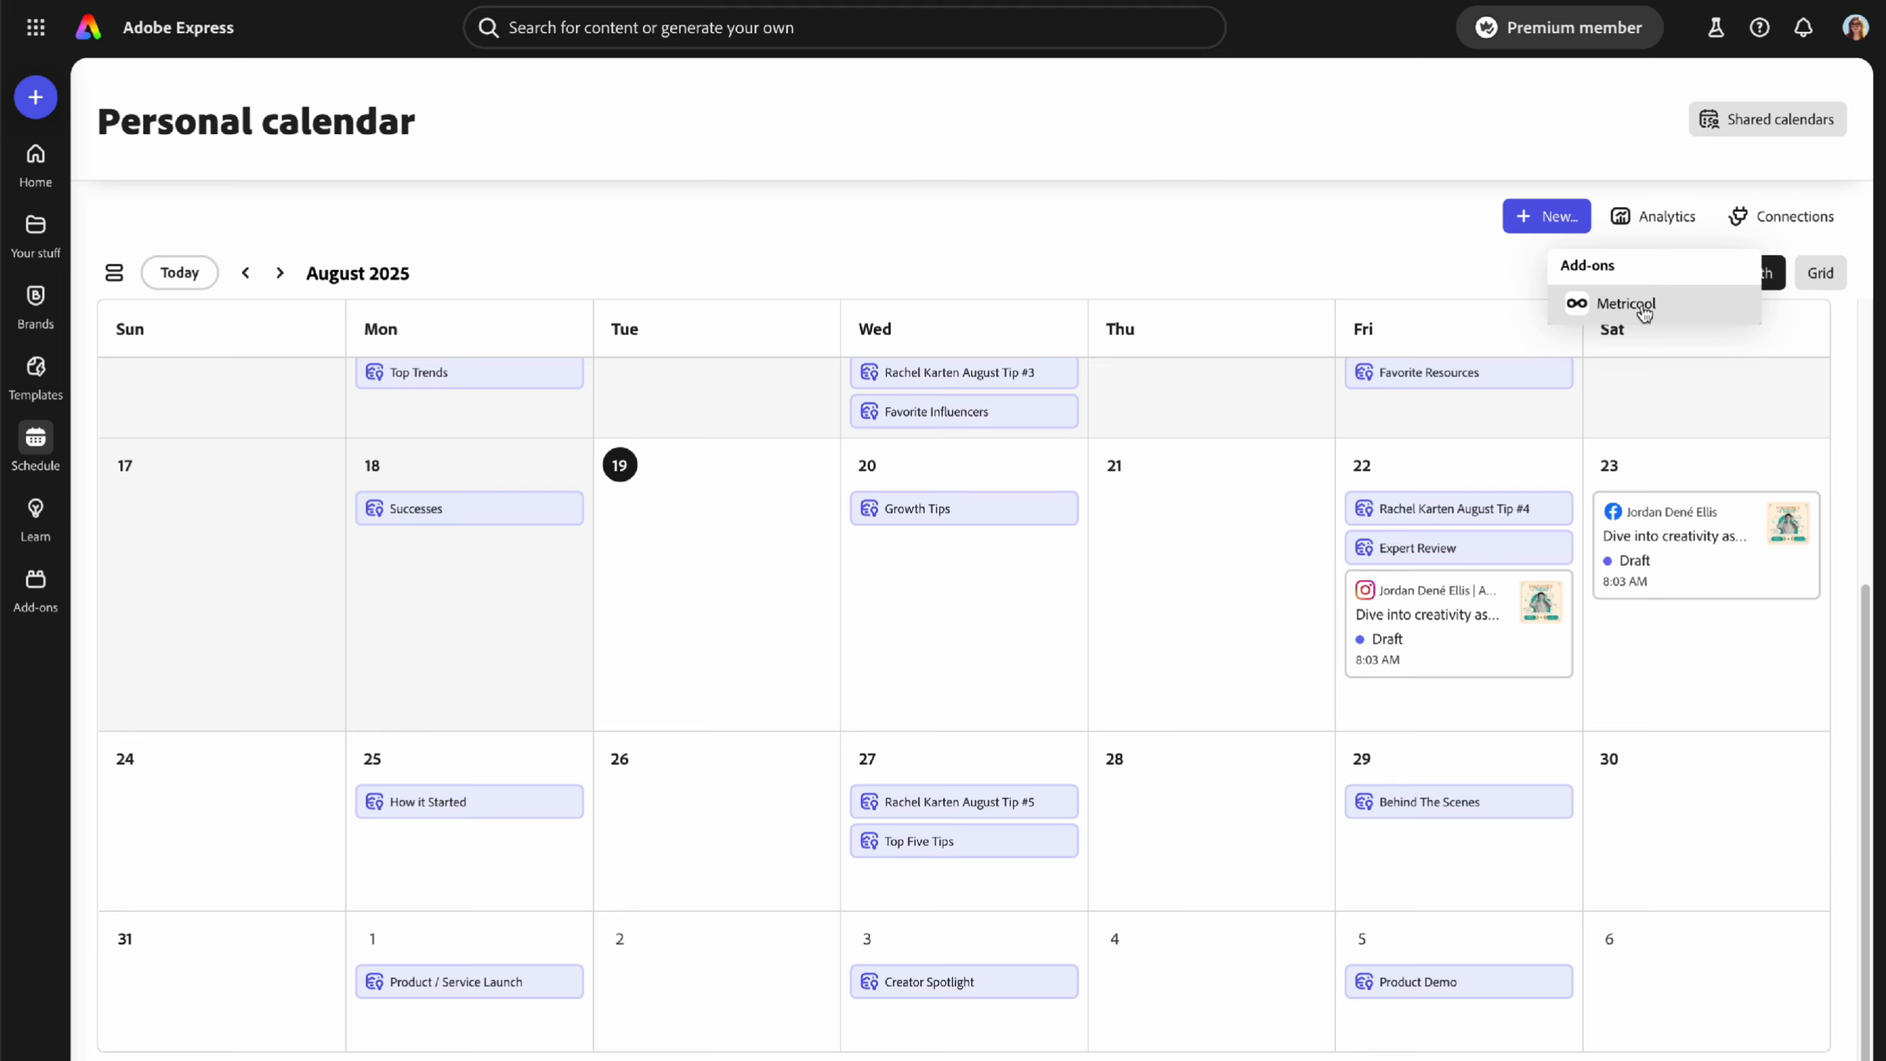
pyautogui.click(1261, 241)
pyautogui.scroll(5, 1237, 438)
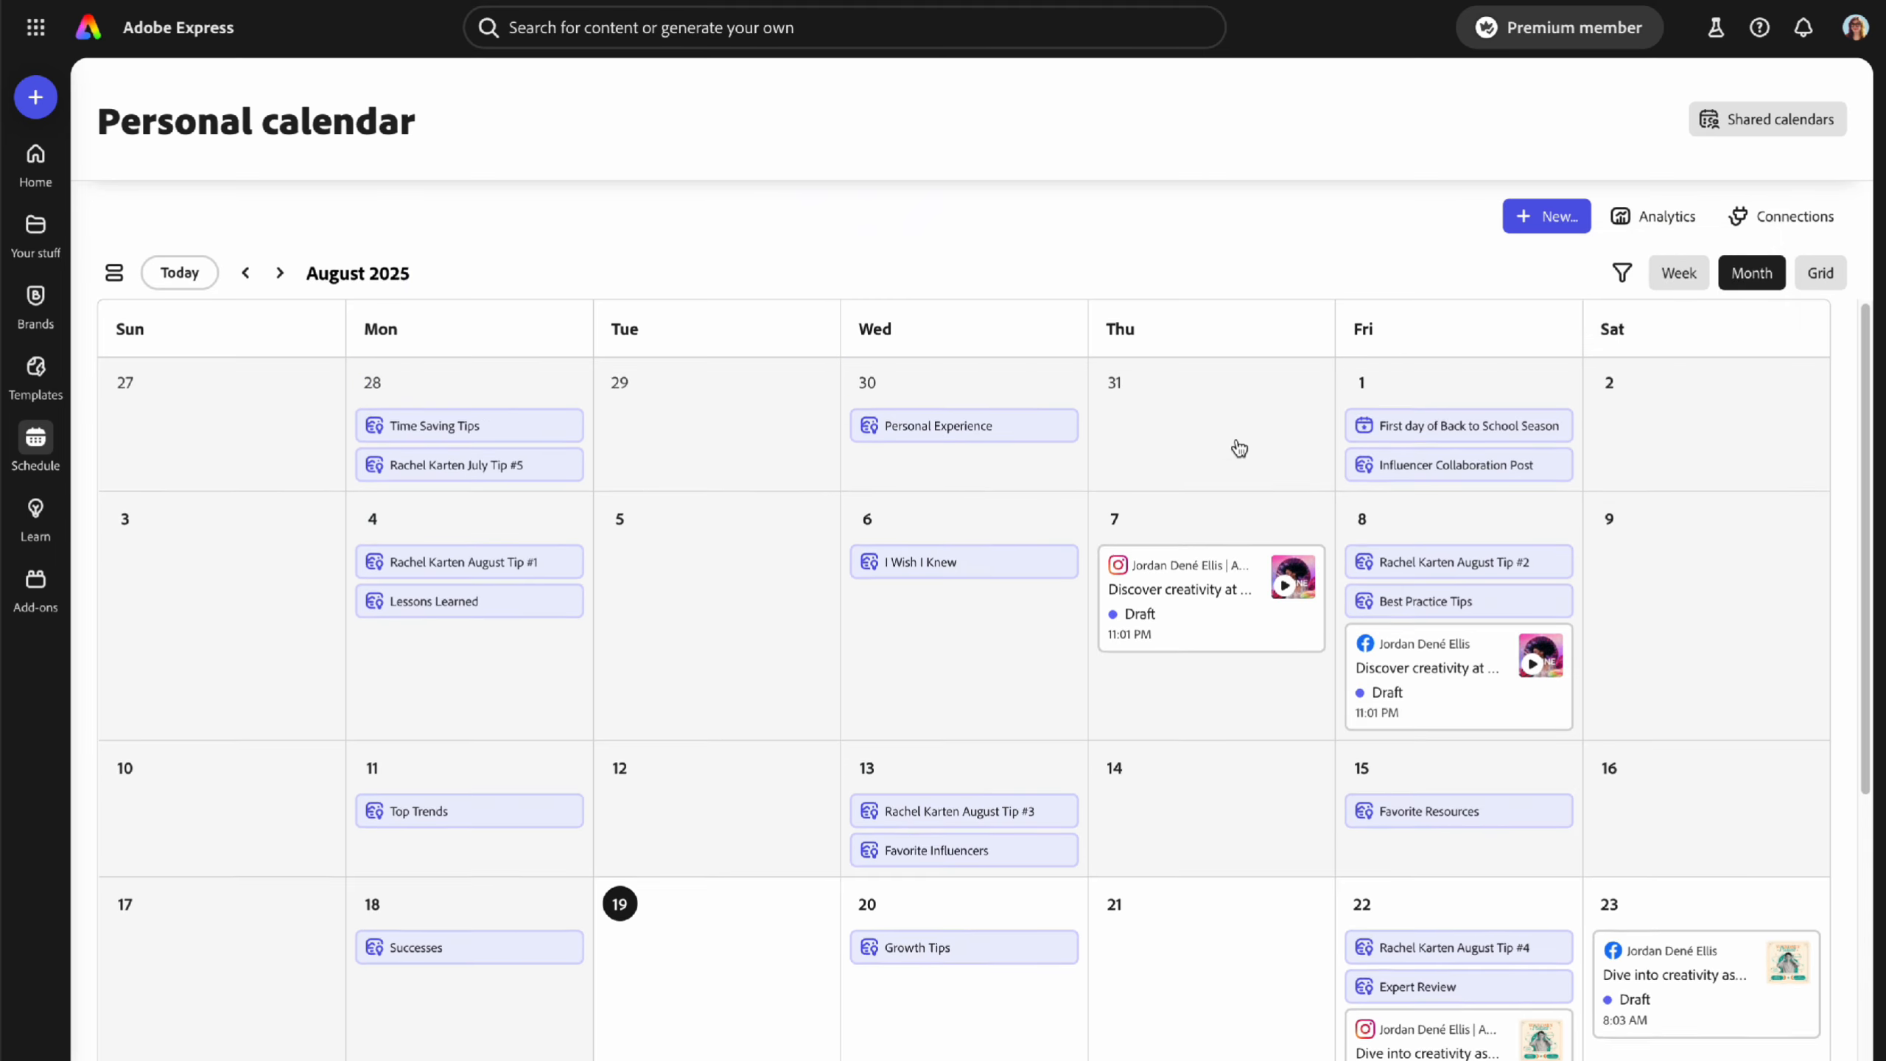
pyautogui.scroll(-5, 1243, 503)
pyautogui.moveTo(1203, 603)
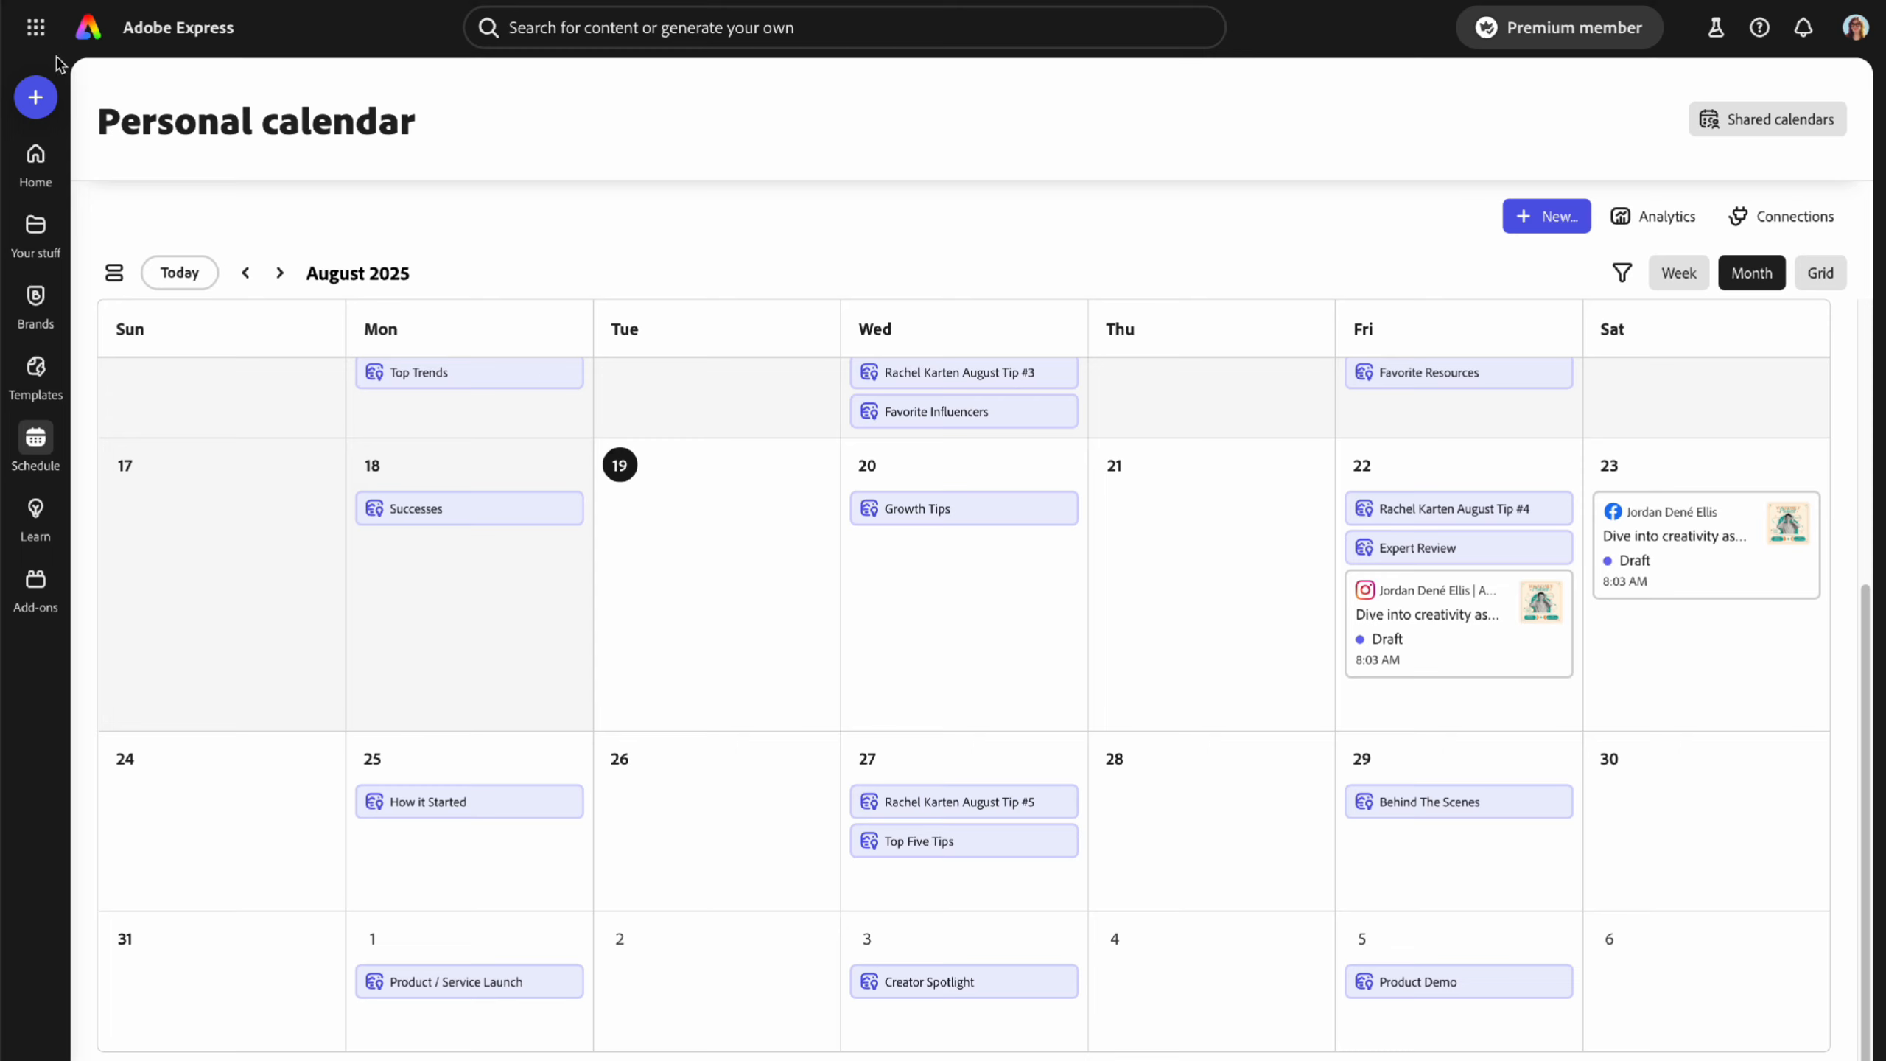
# - Go to the Adobe Express home page and close the Adobe app list
pyautogui.click(35, 27)
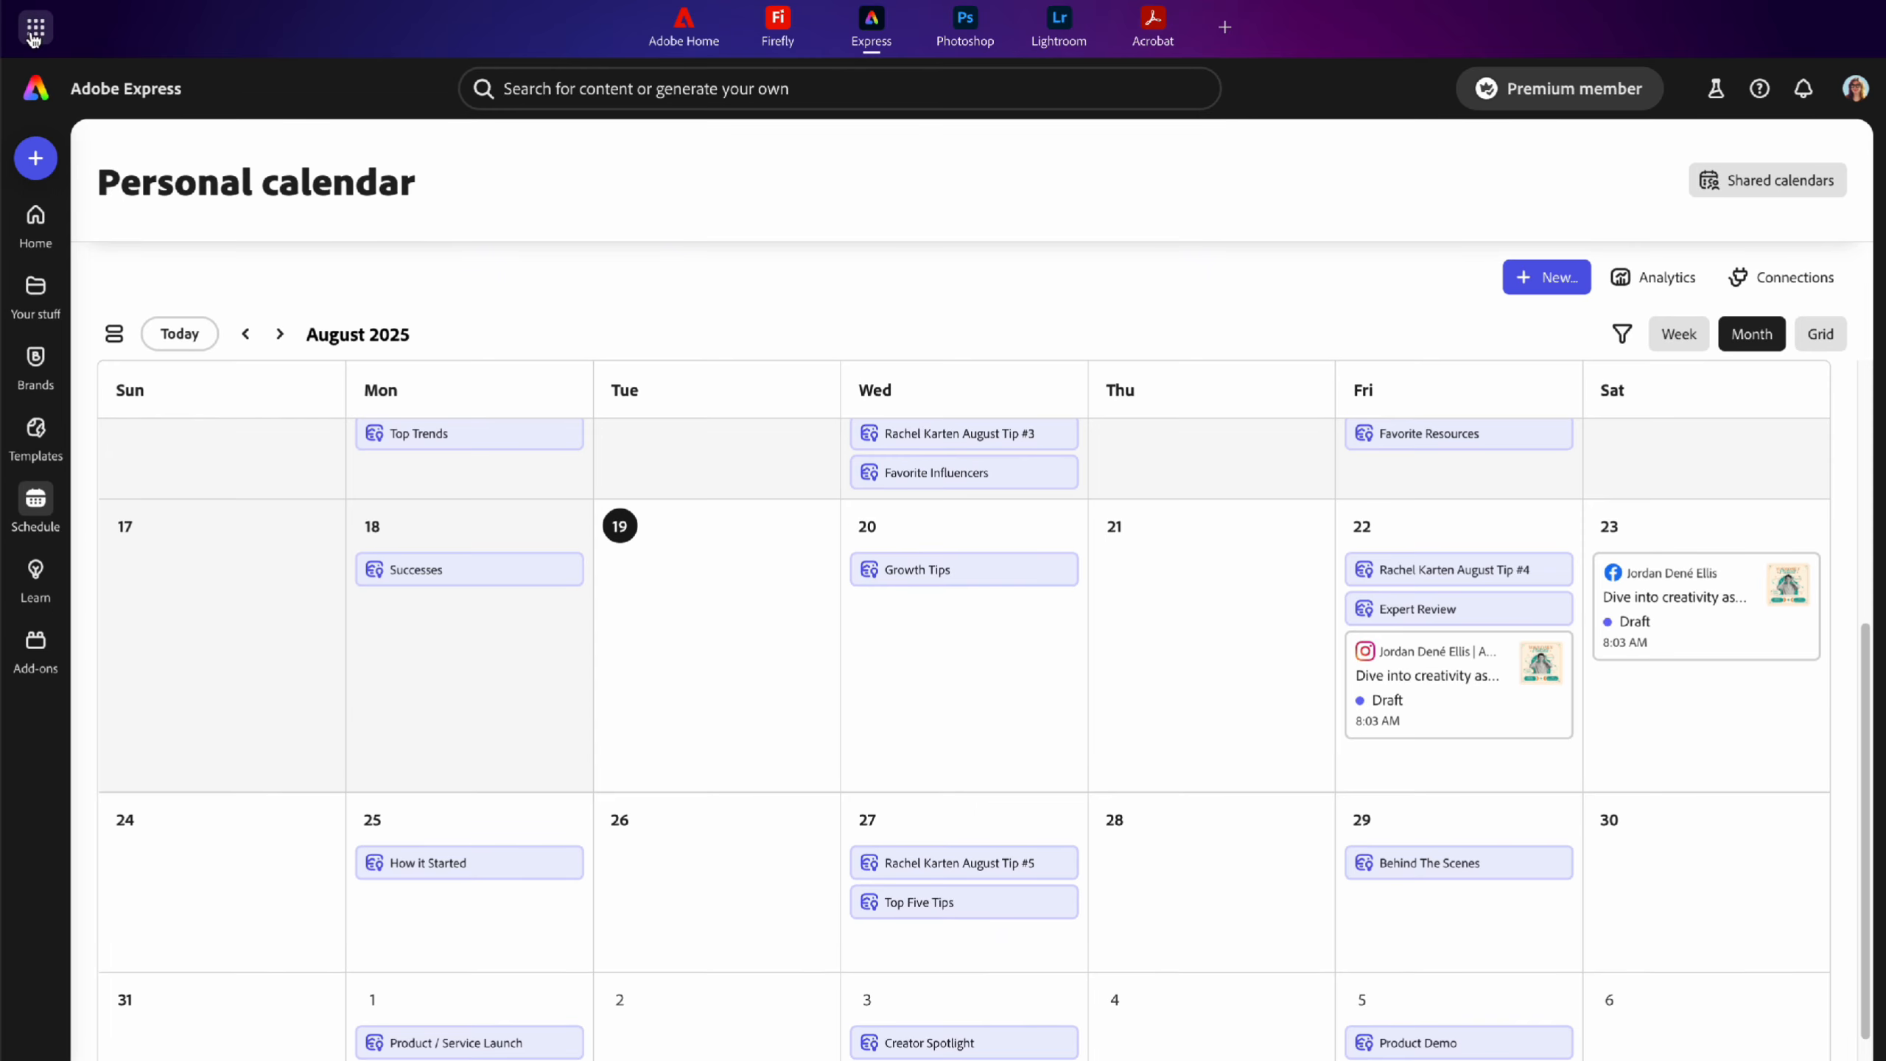
pyautogui.click(33, 32)
pyautogui.click(98, 32)
pyautogui.click(31, 36)
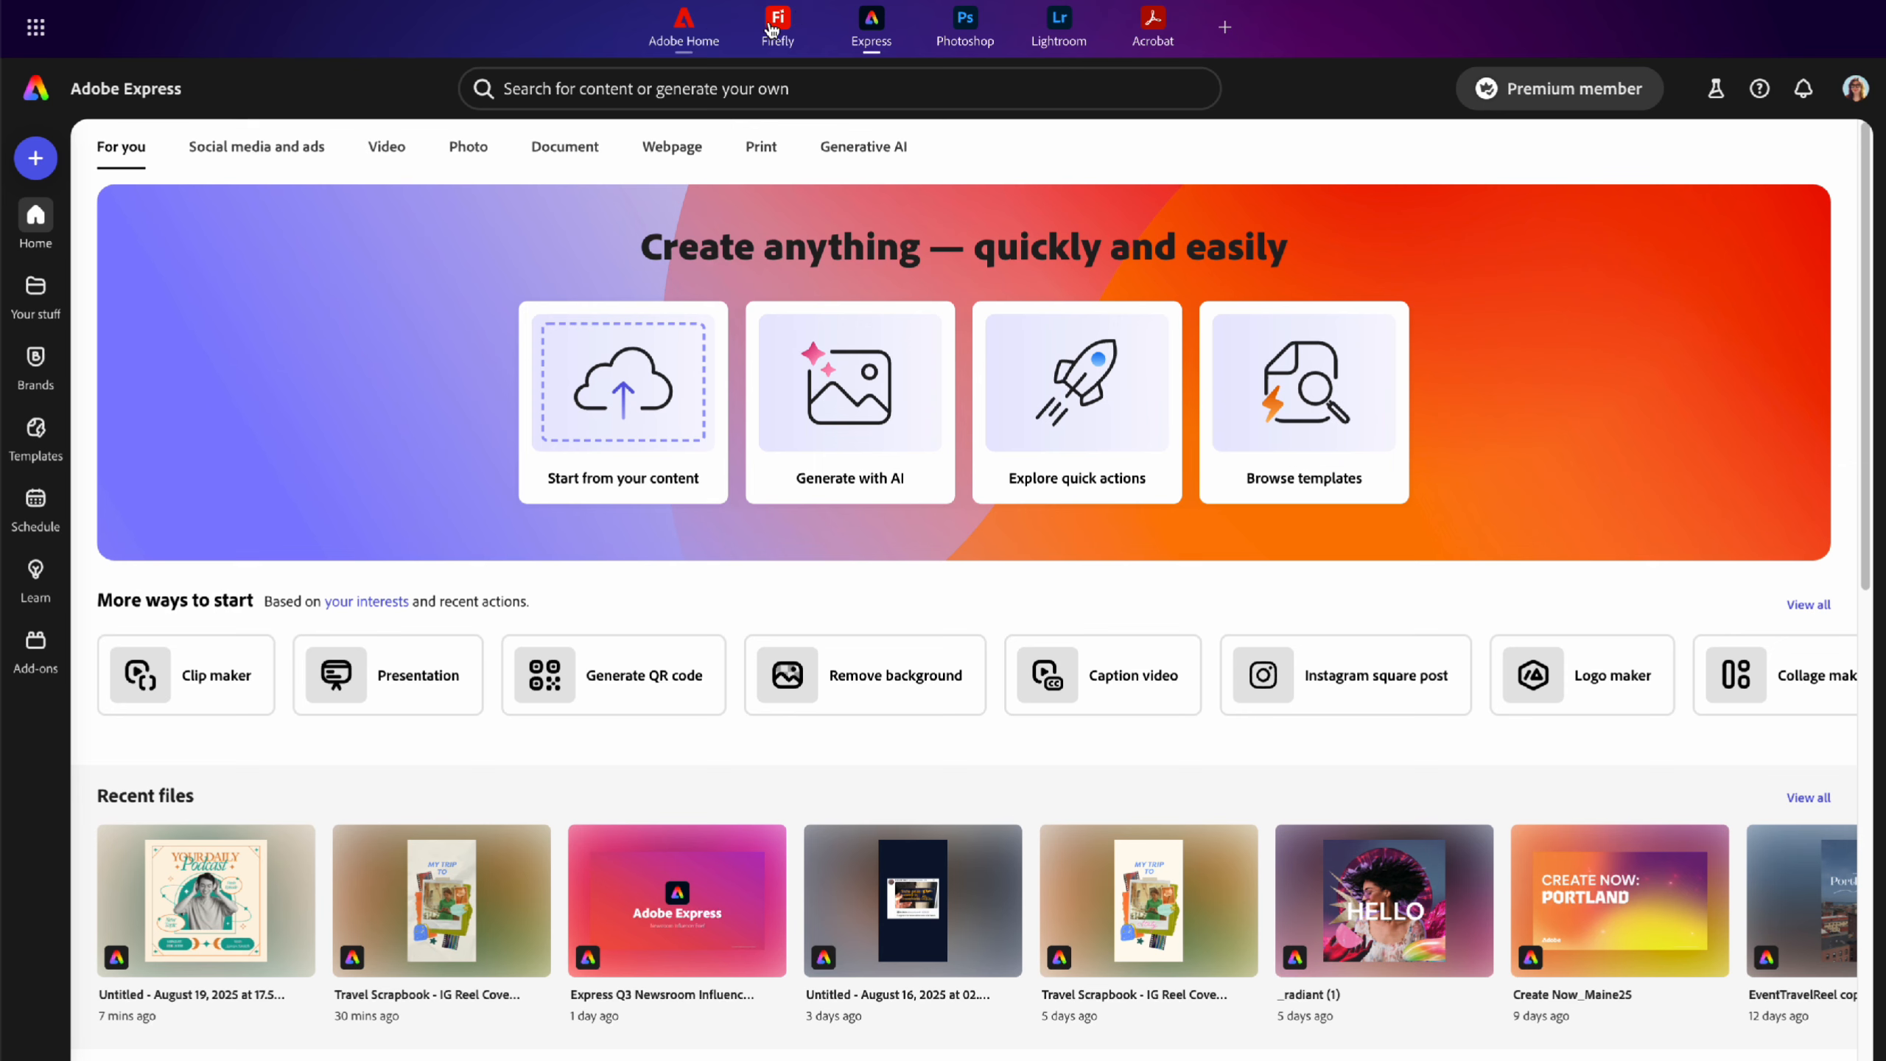
pyautogui.click(36, 30)
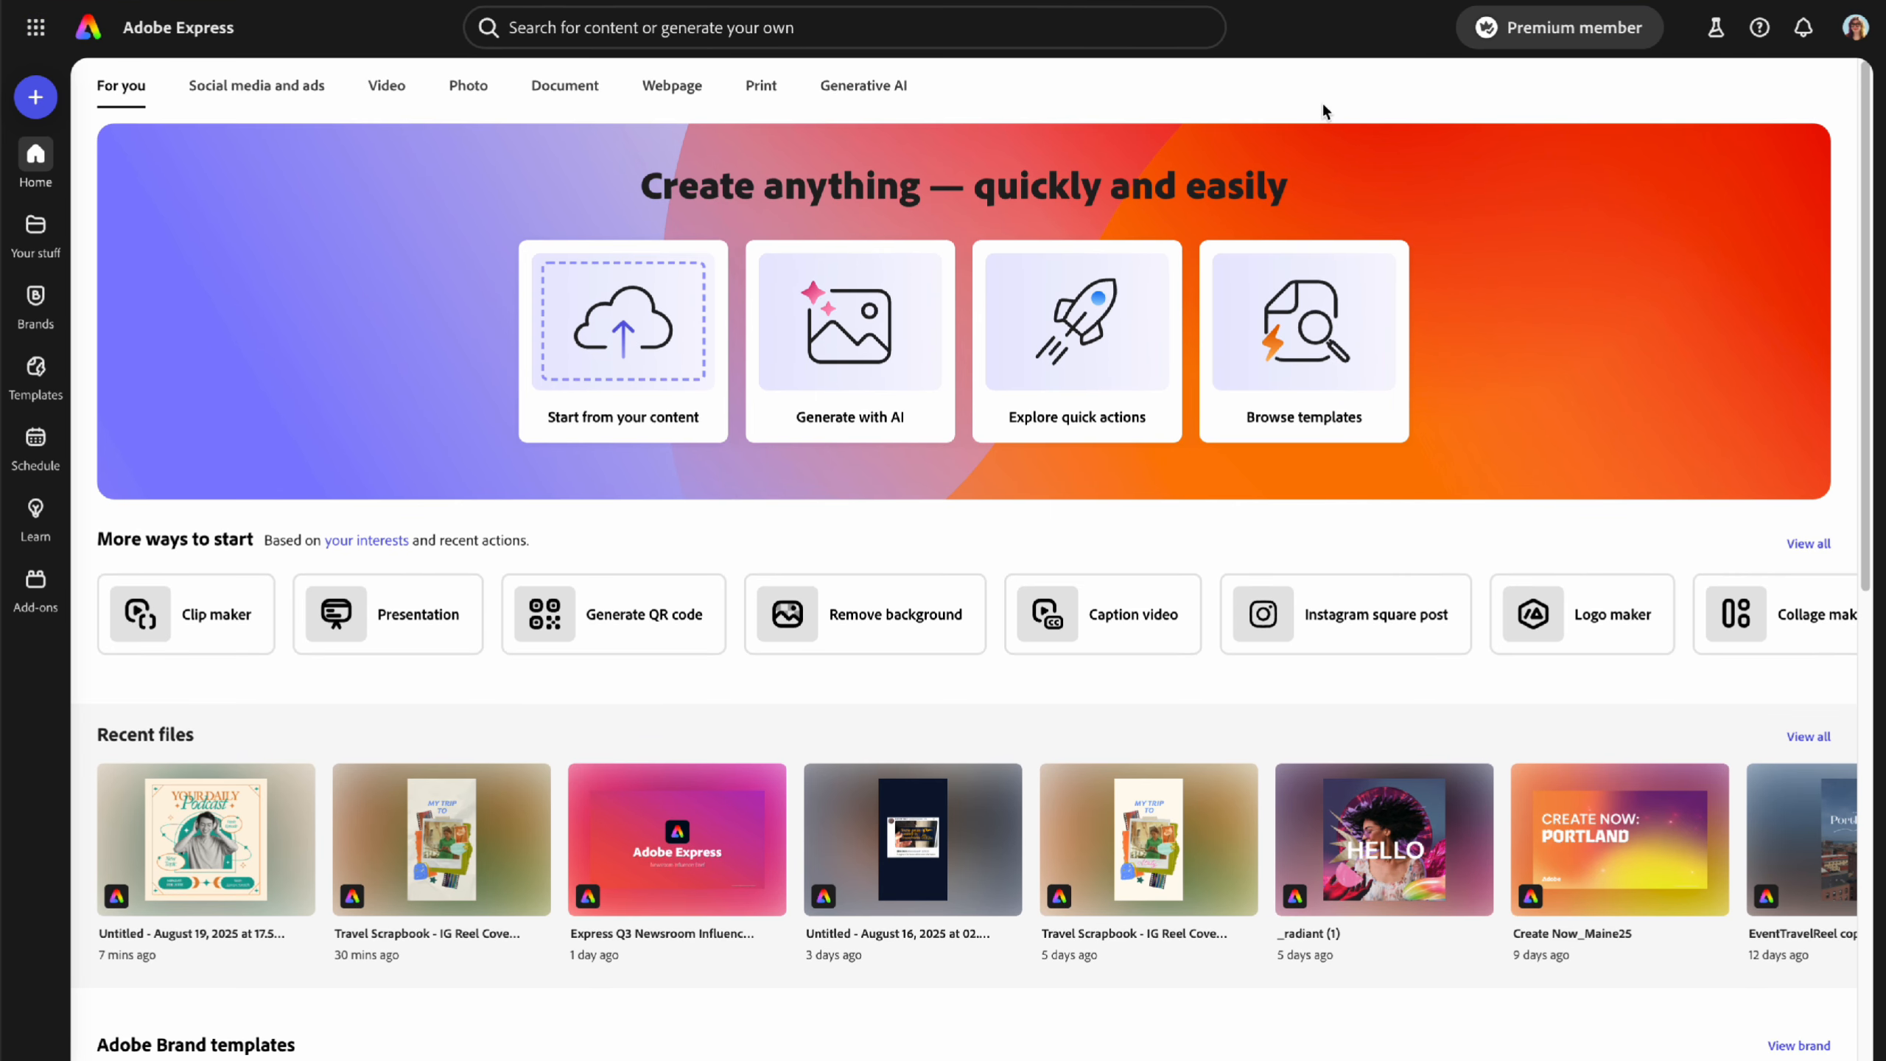